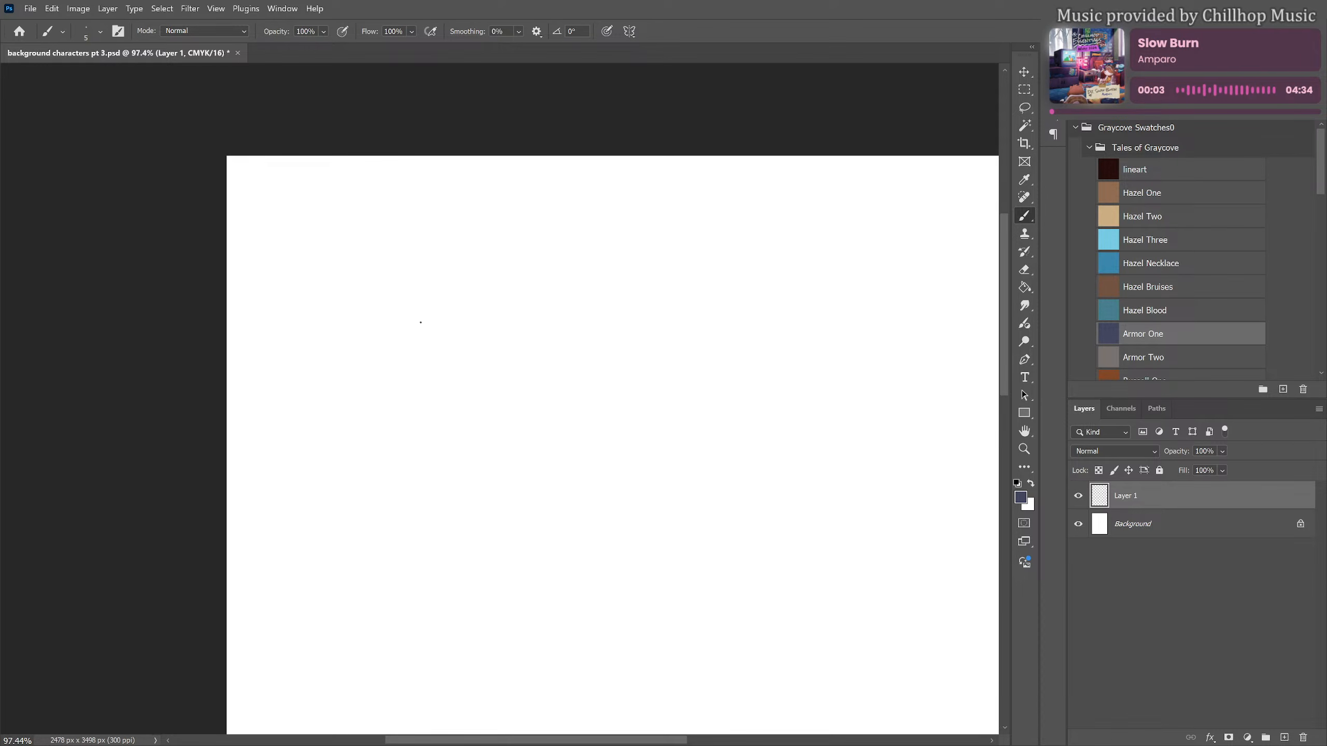
Sketch a small oval head near the upper-left part of the canvas with a curved neck flowing into the shoulder and back
scroll(444, 219, "down", 1)
scroll(470, 231, "down", 3)
left_click_drag(580, 266, 503, 309)
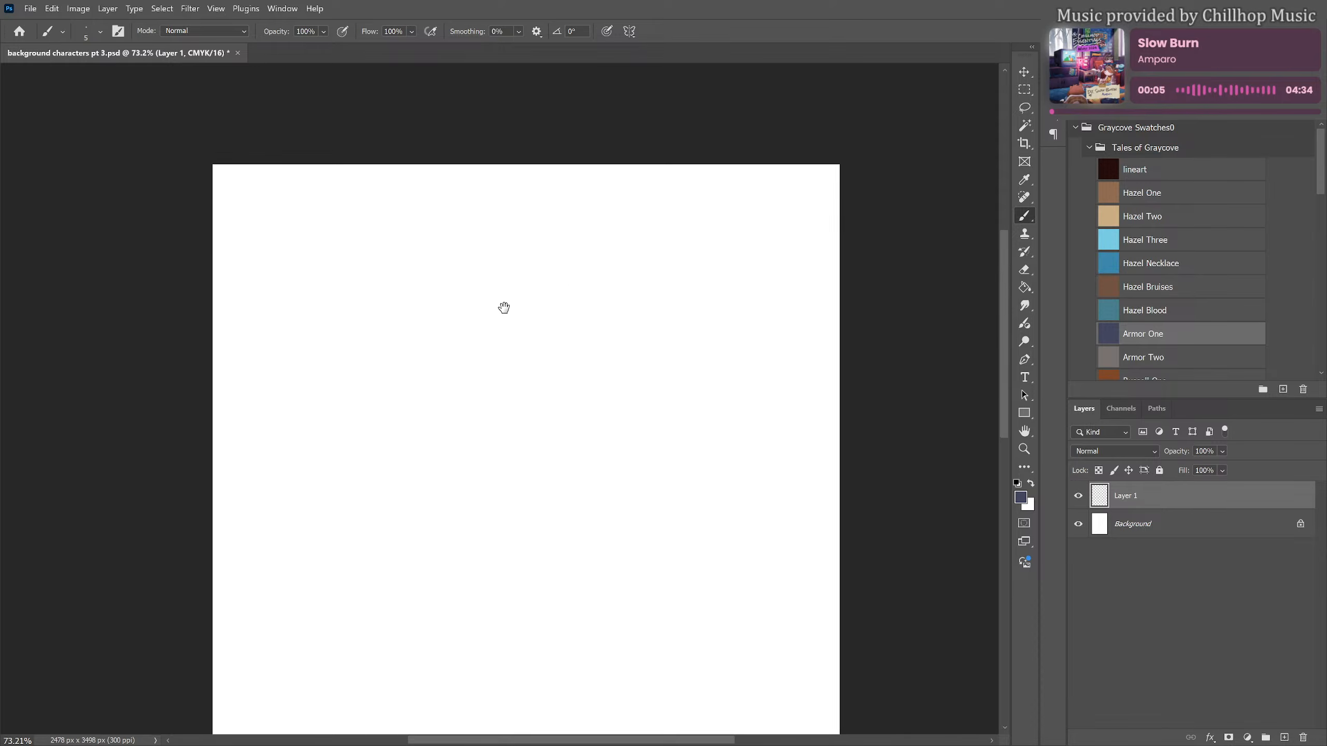
scroll(463, 336, "up", 2)
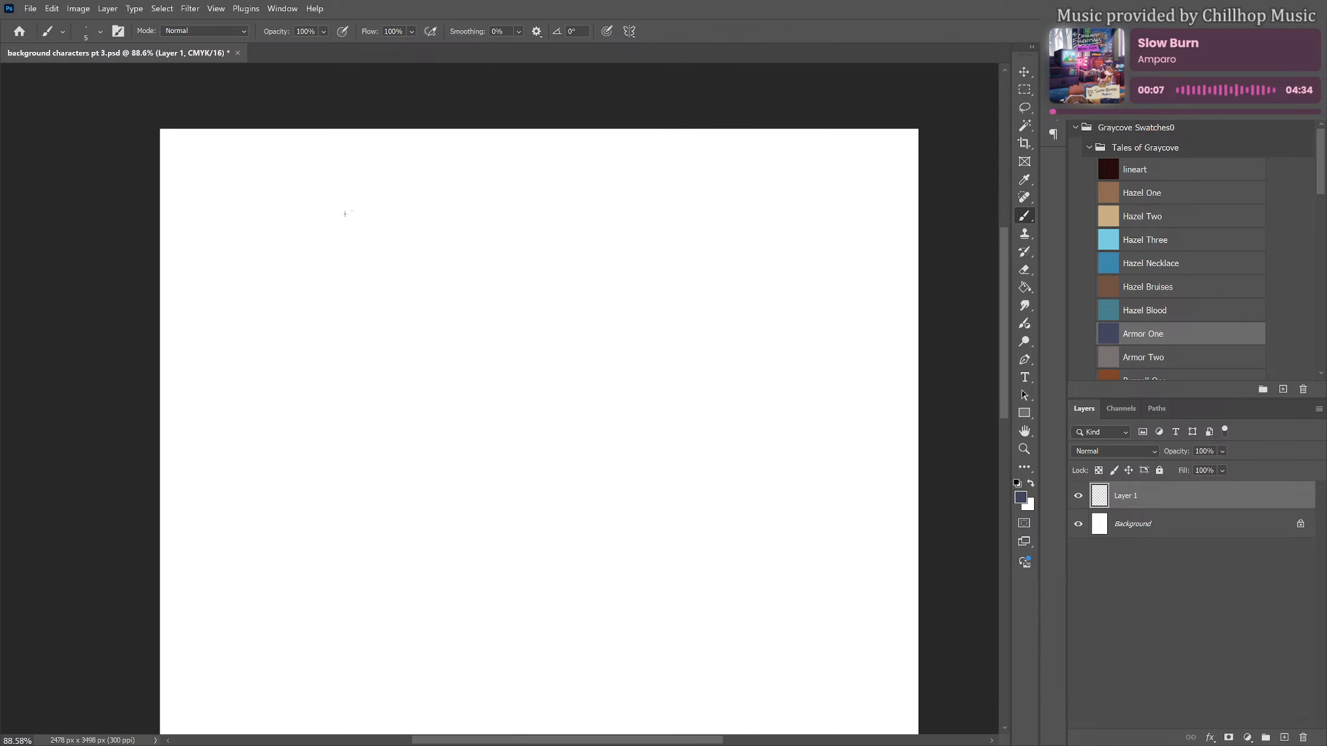
mouse_move(345, 213)
left_mouse_down()
mouse_move(375, 256)
mouse_move(370, 209)
left_mouse_up()
mouse_move(362, 259)
left_mouse_down()
mouse_move(354, 302)
mouse_move(359, 293)
mouse_move(335, 323)
mouse_move(316, 321)
mouse_move(305, 351)
mouse_move(284, 320)
mouse_move(247, 400)
left_mouse_up()
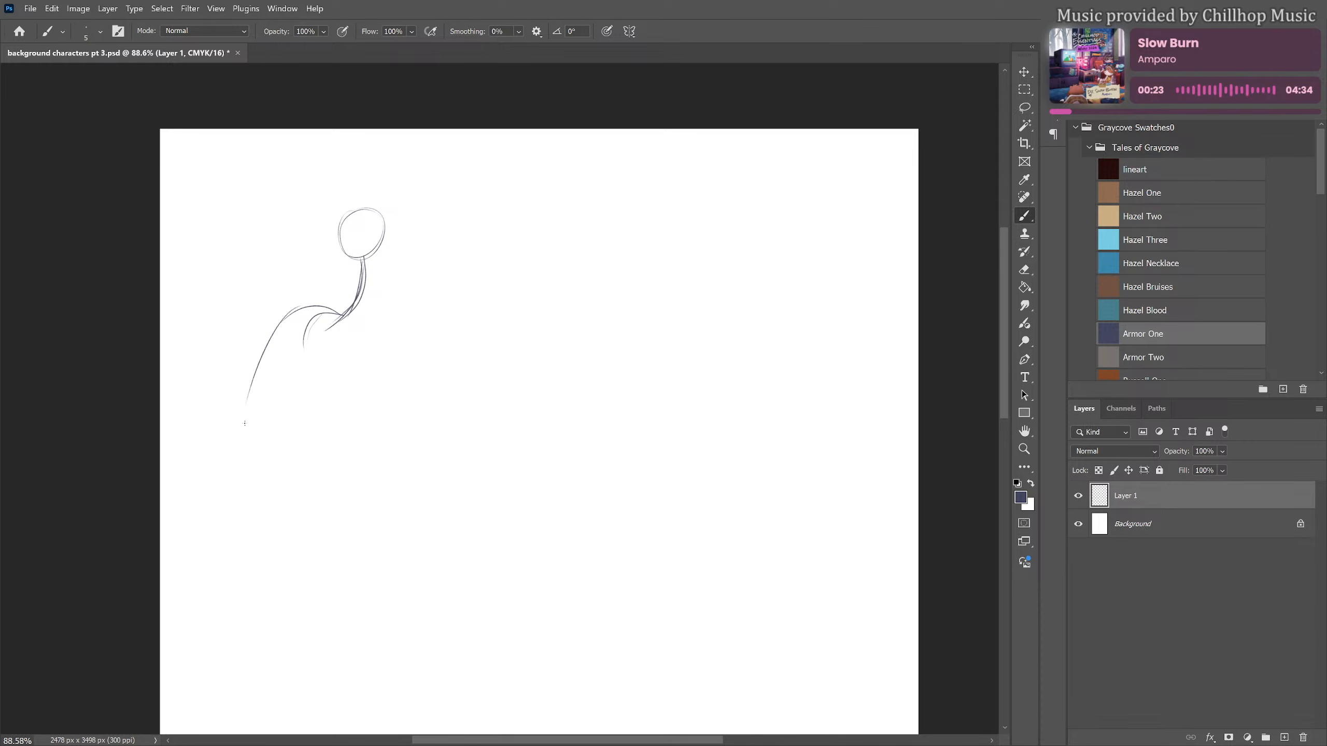
Rough in the hunched back and front of the torso, closing it with a horizontal hip line
mouse_move(296, 311)
left_mouse_down()
mouse_move(230, 487)
mouse_move(247, 378)
left_mouse_up()
left_click_drag(274, 317, 230, 514)
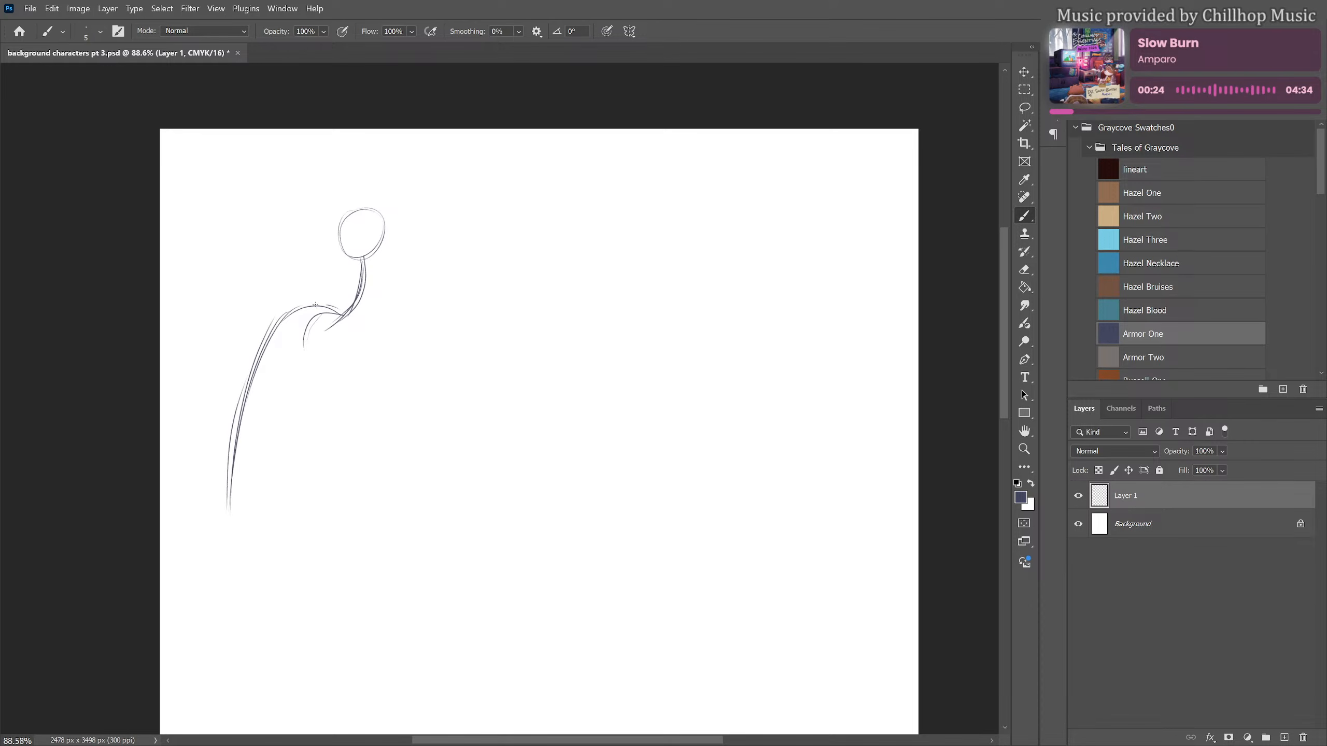
left_click_drag(316, 305, 269, 328)
mouse_move(365, 258)
left_mouse_down()
mouse_move(347, 332)
mouse_move(330, 340)
left_mouse_up()
mouse_move(367, 257)
left_mouse_down()
mouse_move(330, 331)
mouse_move(370, 285)
mouse_move(346, 397)
left_mouse_up()
left_click_drag(344, 341, 329, 513)
left_click_drag(238, 430, 240, 527)
mouse_move(242, 544)
left_mouse_down()
mouse_move(287, 539)
mouse_move(240, 529)
left_mouse_up()
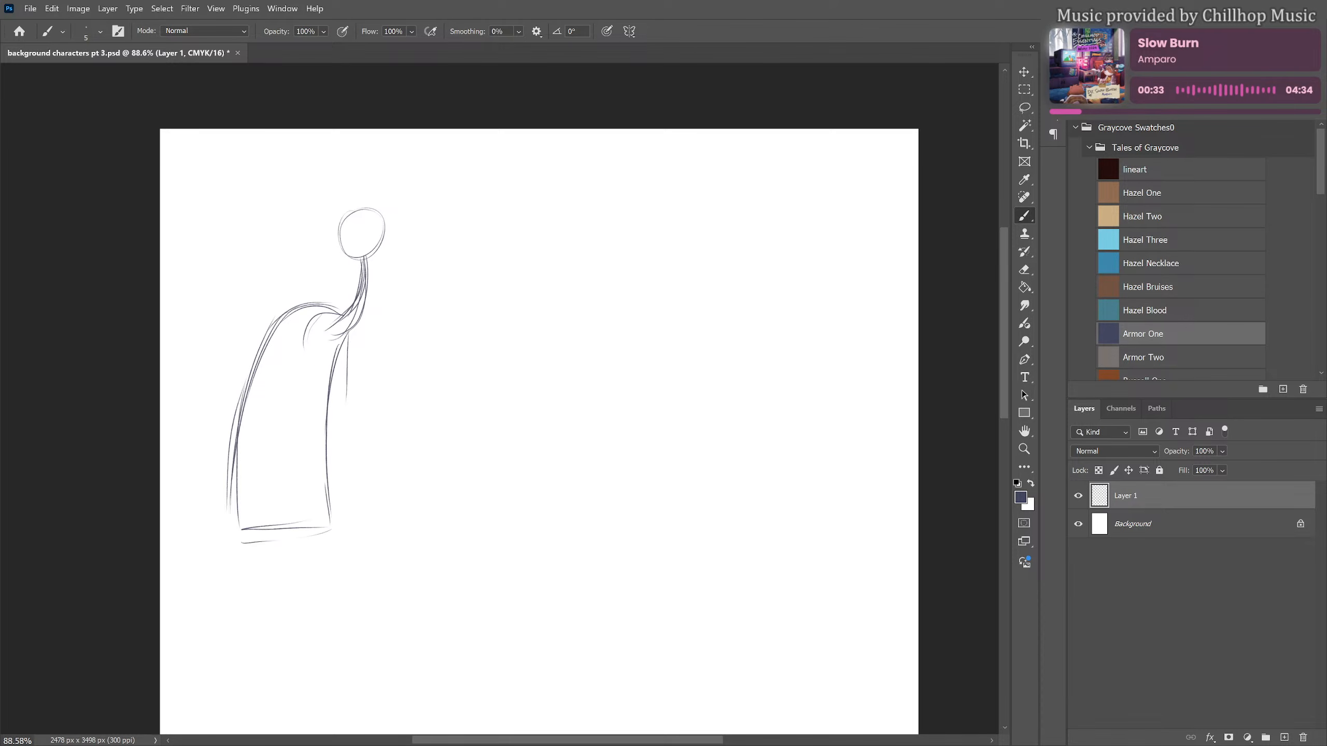
Add face guidelines and a brow to the head, and sketch the thick front of the neck curving into the chest
scroll(401, 346, "down", 2)
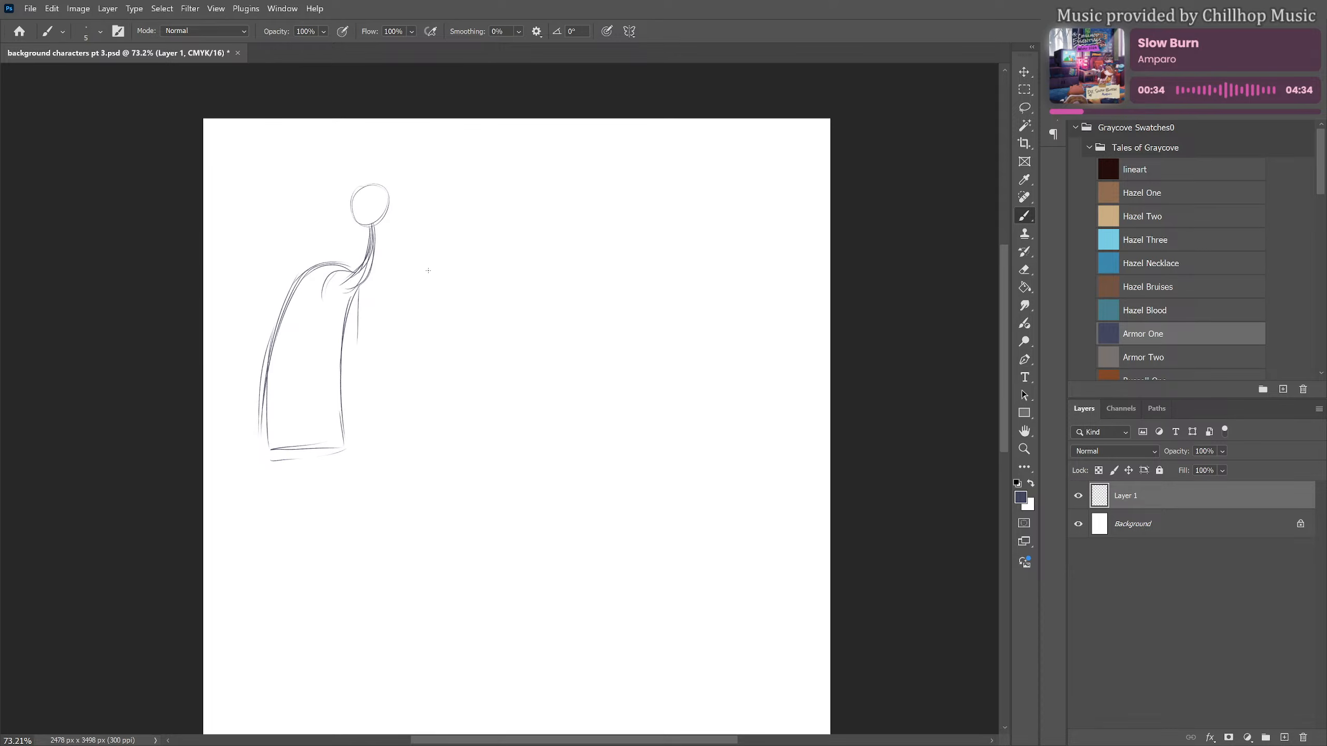
mouse_move(376, 183)
left_mouse_down()
mouse_move(375, 231)
mouse_move(357, 213)
mouse_move(393, 211)
mouse_move(399, 196)
mouse_move(358, 187)
mouse_move(400, 187)
left_mouse_up()
mouse_move(353, 214)
left_mouse_down()
mouse_move(357, 266)
mouse_move(388, 293)
left_mouse_up()
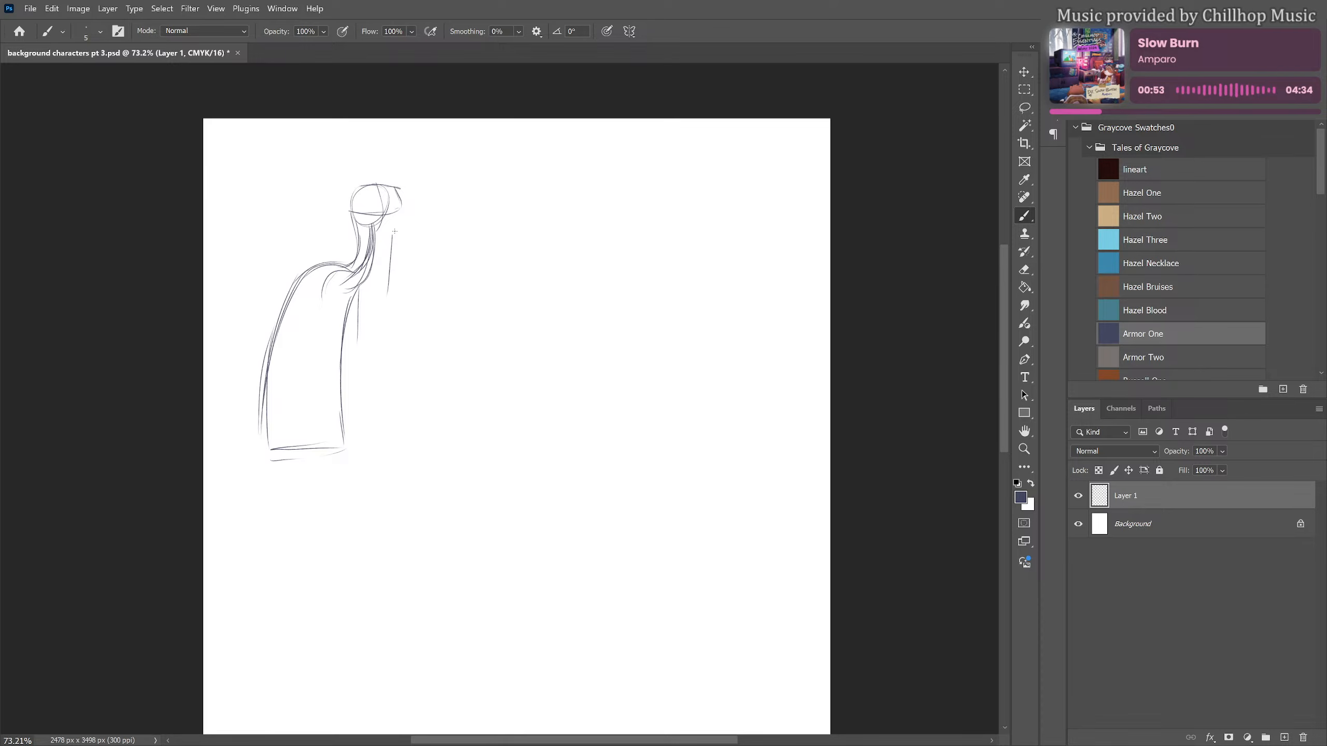
left_click_drag(397, 230, 372, 330)
mouse_move(321, 272)
left_mouse_down()
mouse_move(322, 322)
mouse_move(339, 339)
mouse_move(394, 292)
left_mouse_up()
left_click_drag(397, 231, 399, 263)
Sketch the short angular muzzle and jaw, and reinforce the back of the neck and shoulder
left_click_drag(400, 209, 414, 213)
mouse_move(360, 214)
left_mouse_down()
mouse_move(370, 237)
mouse_move(423, 241)
mouse_move(410, 242)
mouse_move(433, 215)
left_mouse_up()
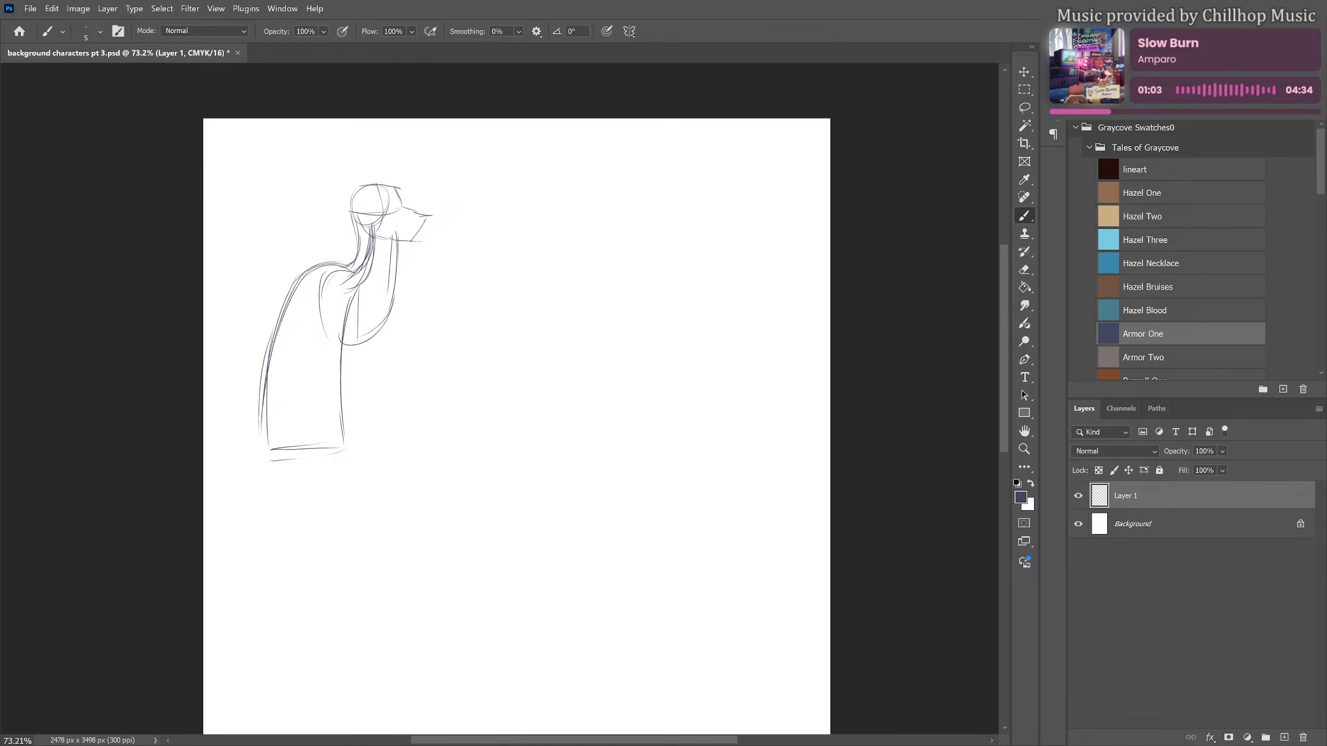
mouse_move(354, 215)
left_mouse_down()
mouse_move(312, 304)
mouse_move(327, 349)
left_mouse_up()
left_click_drag(360, 219, 314, 283)
Sketch guide lines for two straight standing legs below the hip line, with small ovals marking the hip and knee joints
left_click_drag(419, 365, 445, 279)
left_click_drag(436, 273, 430, 272)
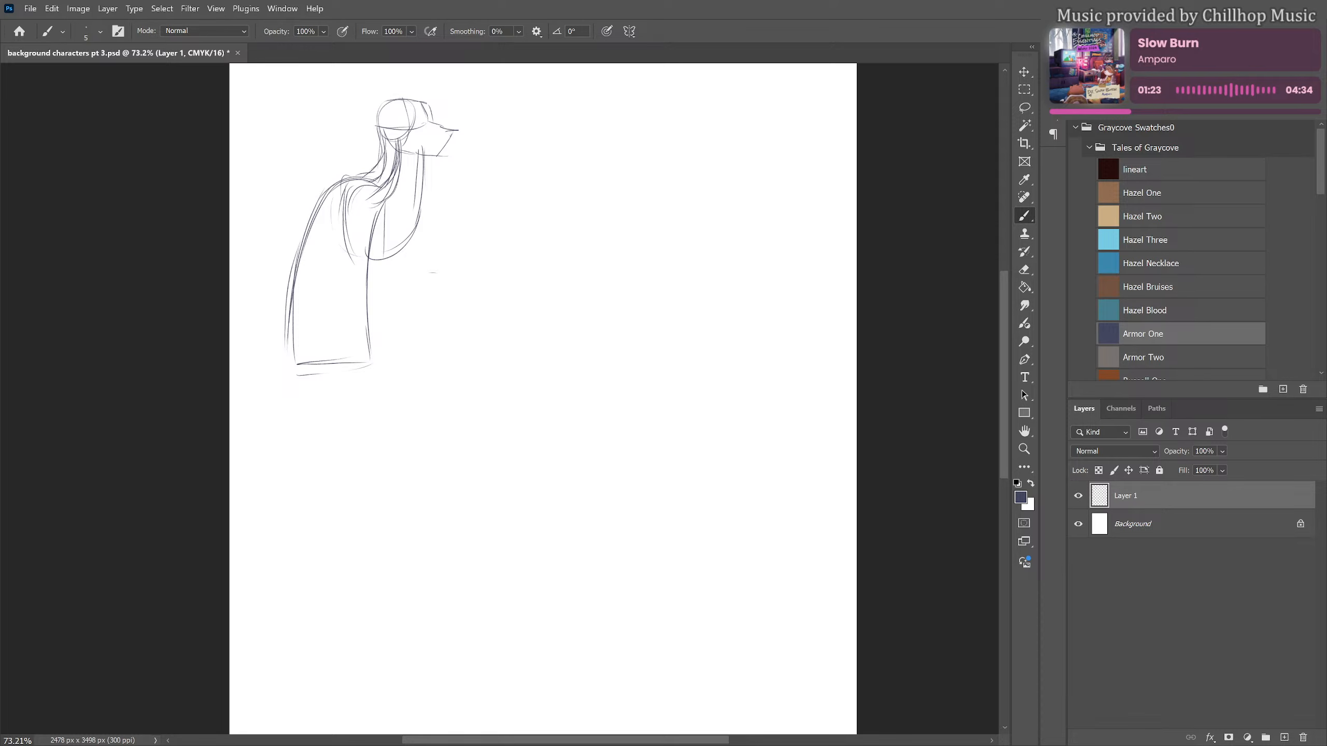
left_click_drag(369, 338, 381, 441)
left_click_drag(367, 370, 381, 546)
left_click_drag(383, 492, 381, 593)
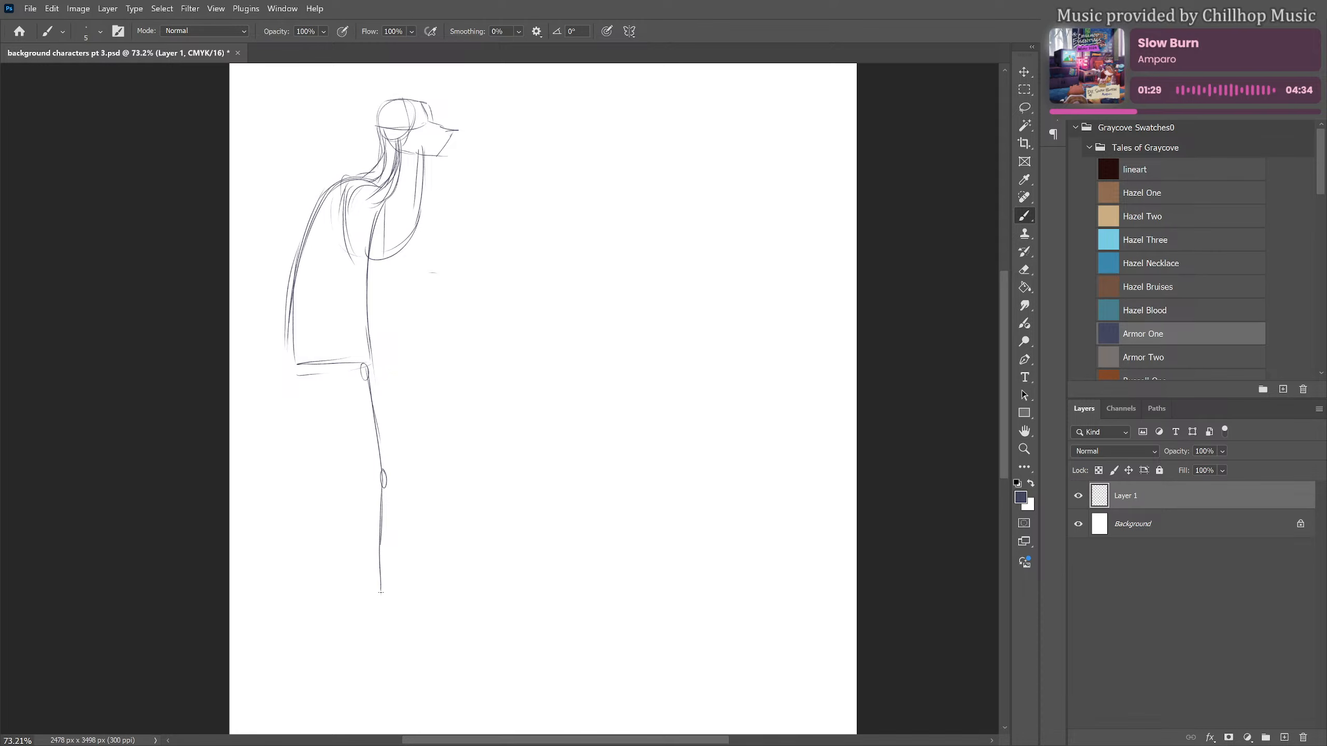
left_click_drag(303, 368, 305, 562)
left_click_drag(308, 479, 303, 602)
left_click_drag(307, 543, 304, 605)
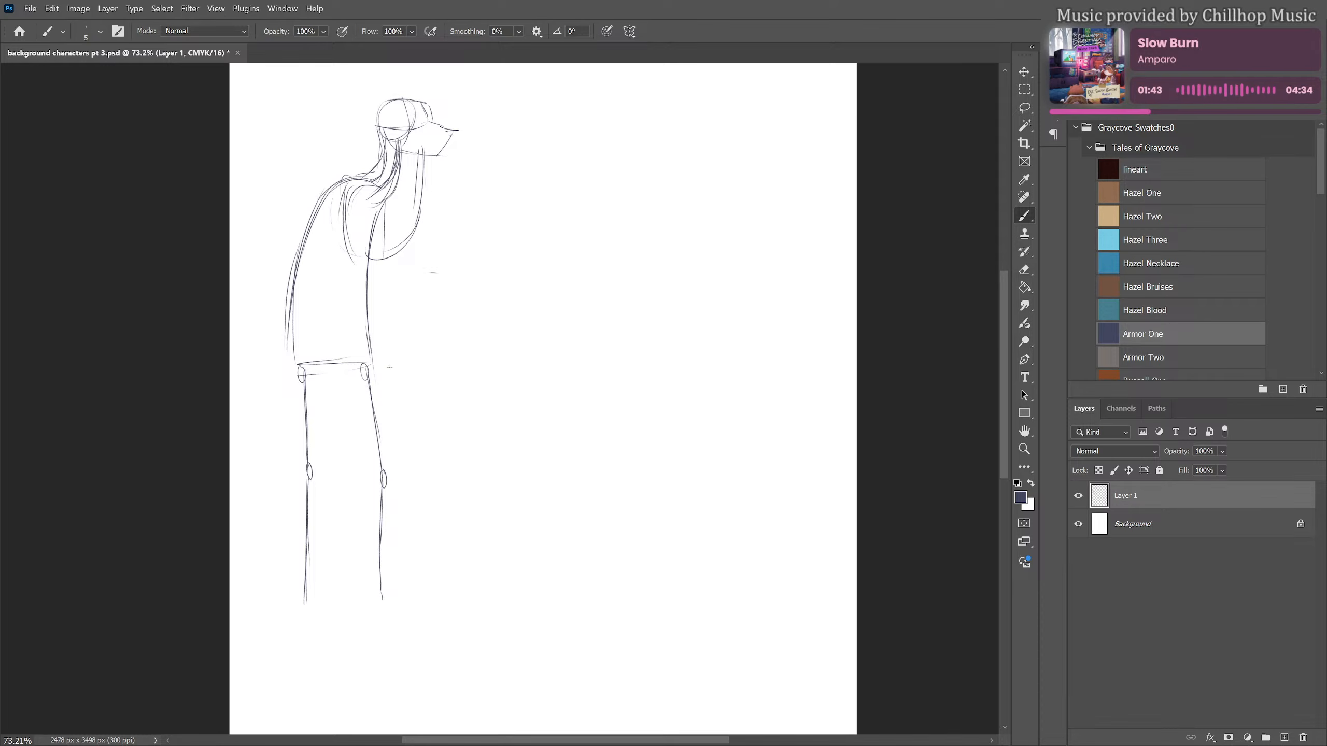
Add a pointed ear behind the head and sketch guide lines for one arm bent with hand on hip and one hanging straight
scroll(389, 368, "up", 2)
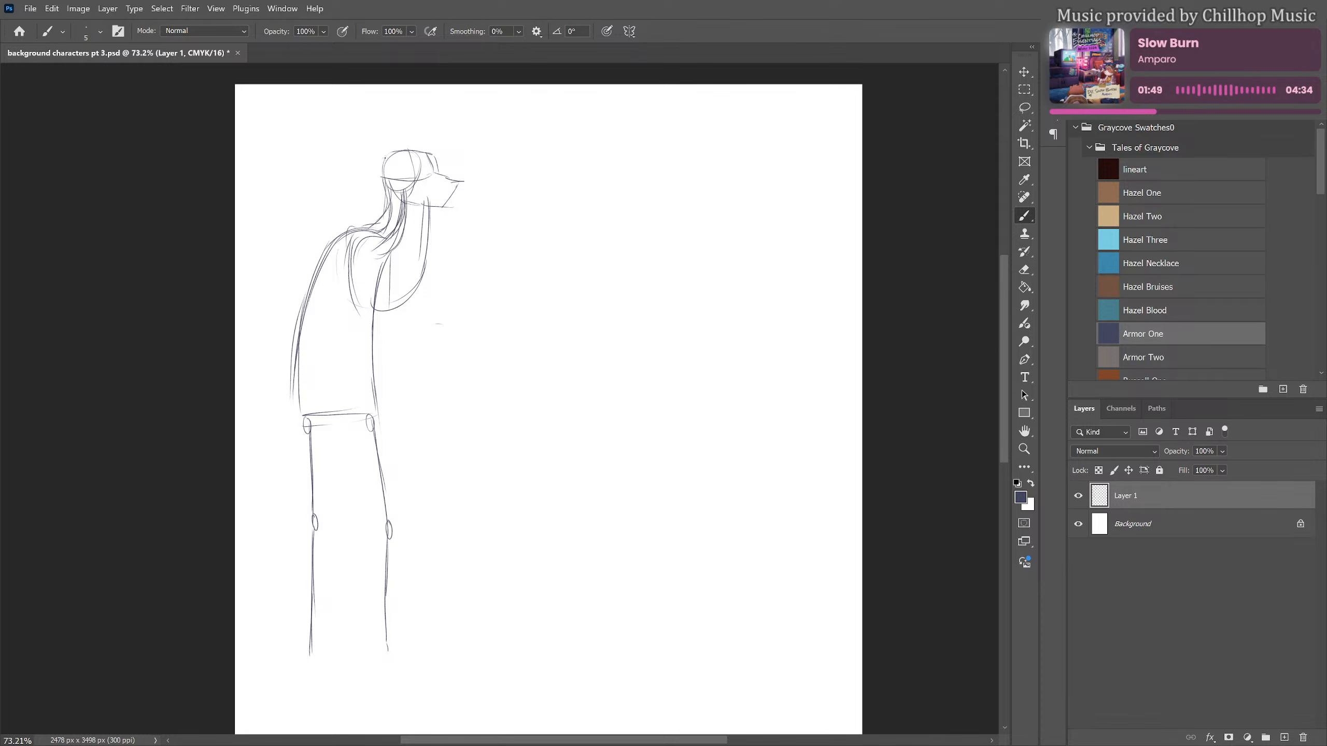
mouse_move(386, 158)
left_mouse_down()
mouse_move(365, 157)
mouse_move(389, 182)
left_mouse_up()
mouse_move(330, 249)
left_mouse_down()
mouse_move(254, 336)
mouse_move(291, 384)
left_mouse_up()
mouse_move(252, 337)
left_mouse_down()
mouse_move(282, 381)
mouse_move(317, 385)
mouse_move(324, 405)
mouse_move(297, 410)
mouse_move(292, 396)
mouse_move(323, 413)
left_mouse_up()
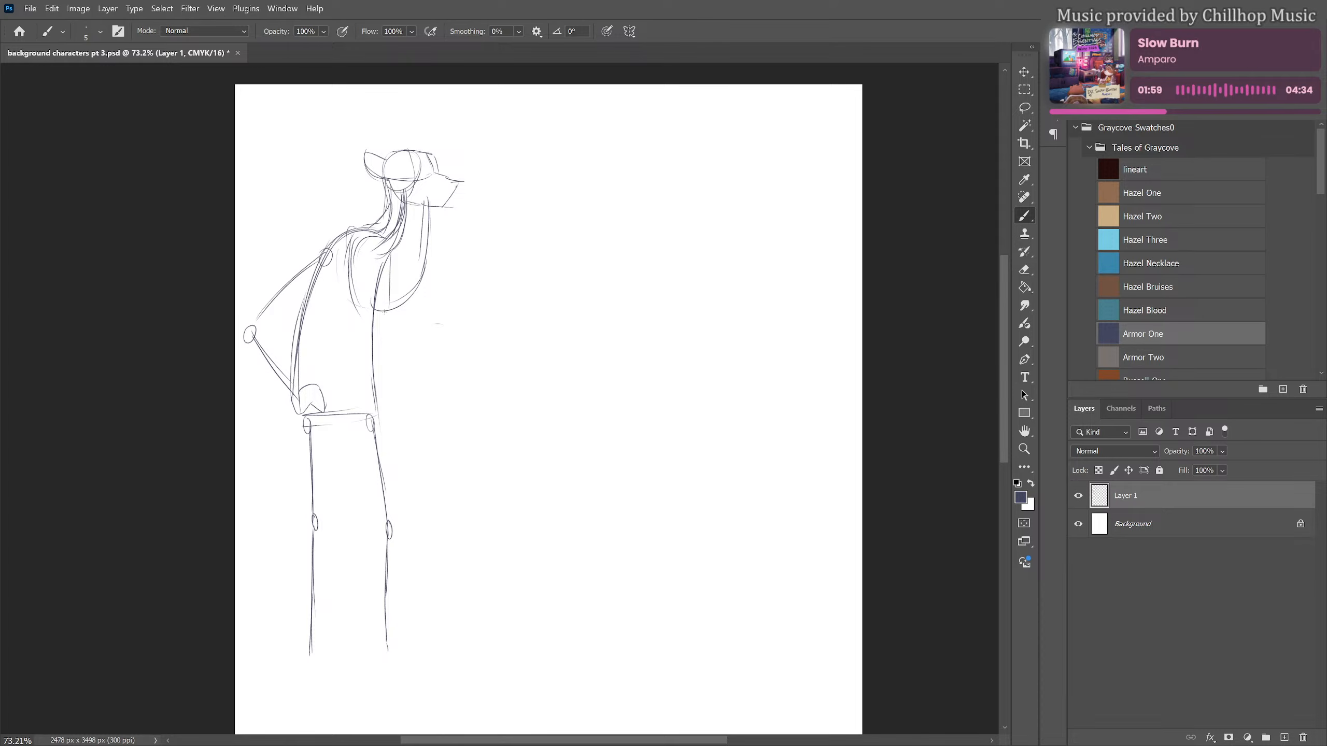
left_click_drag(386, 312, 419, 524)
Outline the inner and outer contours of both legs around their guide lines and close them with rough feet
mouse_move(345, 420)
left_mouse_down()
mouse_move(331, 433)
mouse_move(322, 624)
left_mouse_up()
left_click_drag(328, 573, 325, 654)
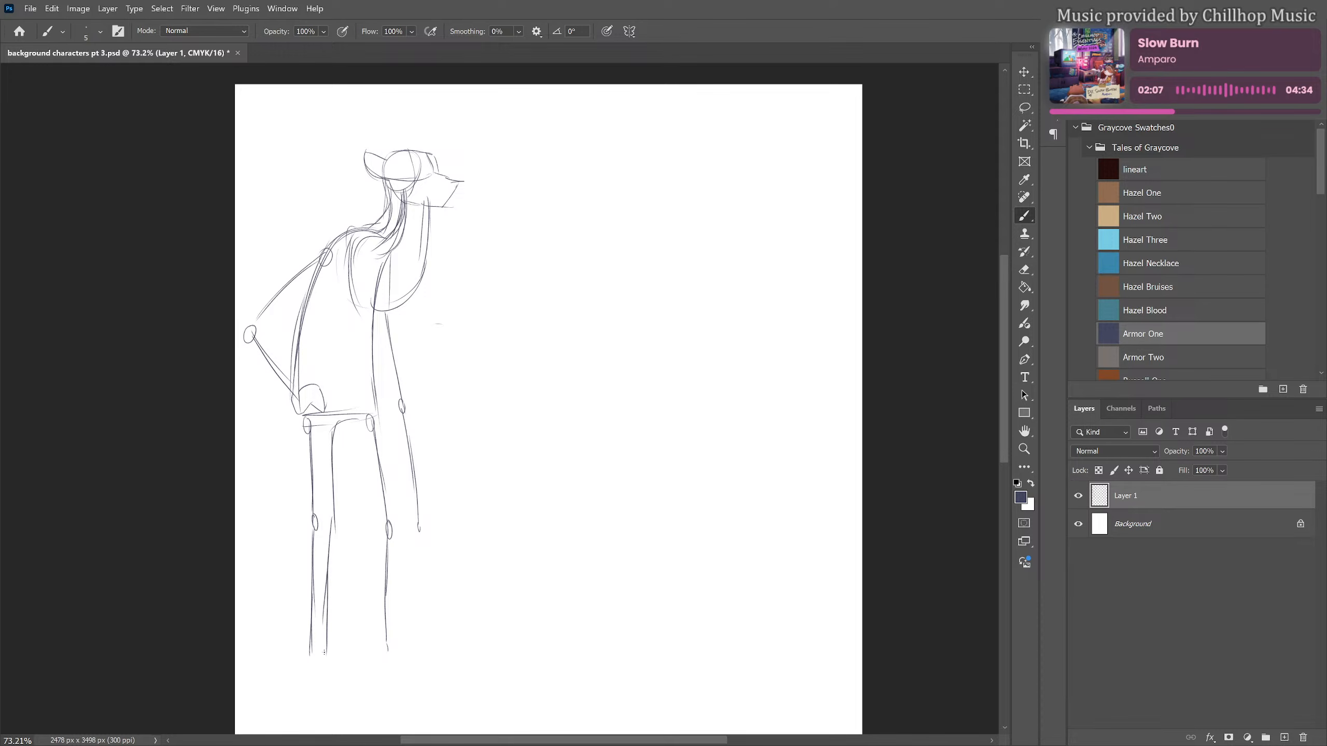
left_click_drag(293, 411, 299, 659)
mouse_move(340, 420)
left_mouse_down()
mouse_move(369, 523)
mouse_move(372, 606)
left_mouse_up()
left_click_drag(369, 520, 367, 623)
mouse_move(365, 622)
left_mouse_down()
mouse_move(373, 651)
mouse_move(389, 647)
left_mouse_up()
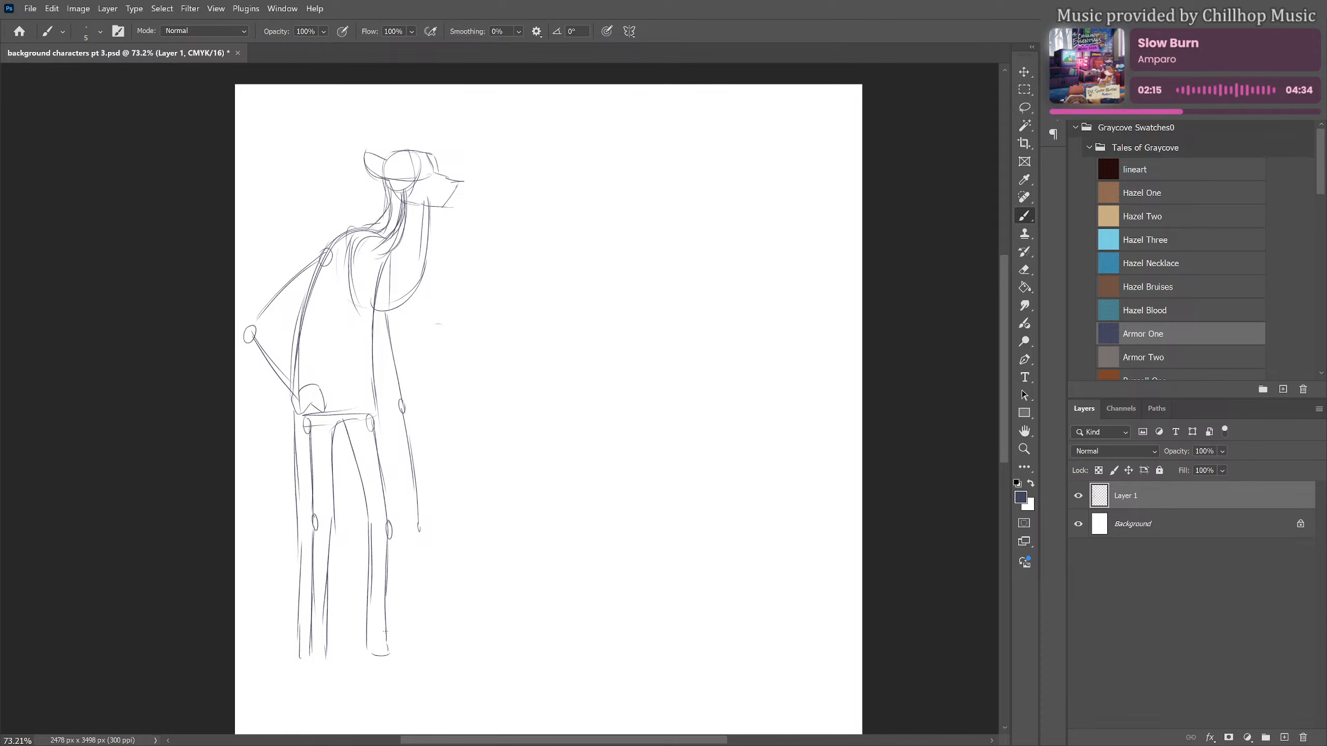
left_click_drag(374, 369, 395, 660)
mouse_move(396, 656)
left_mouse_down()
mouse_move(373, 658)
mouse_move(406, 649)
left_mouse_up()
left_click_drag(321, 668, 325, 665)
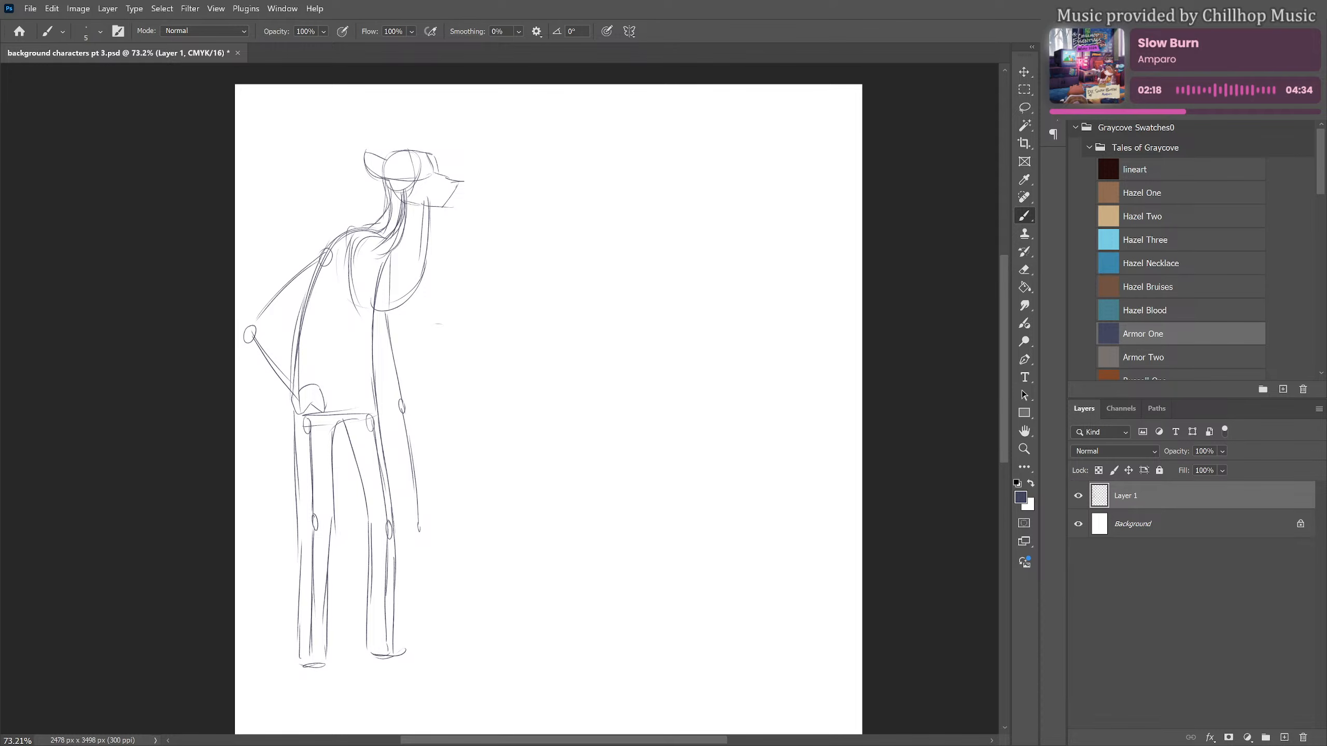
Outline the thickness of the bent arm and the hanging arm around their guide lines
mouse_move(266, 330)
left_mouse_down()
mouse_move(332, 276)
mouse_move(287, 272)
mouse_move(241, 332)
mouse_move(301, 390)
mouse_move(255, 361)
mouse_move(289, 401)
left_mouse_up()
left_click_drag(400, 304, 418, 445)
left_click_drag(417, 445, 427, 522)
mouse_move(370, 341)
left_mouse_down()
mouse_move(402, 518)
mouse_move(427, 520)
left_mouse_up()
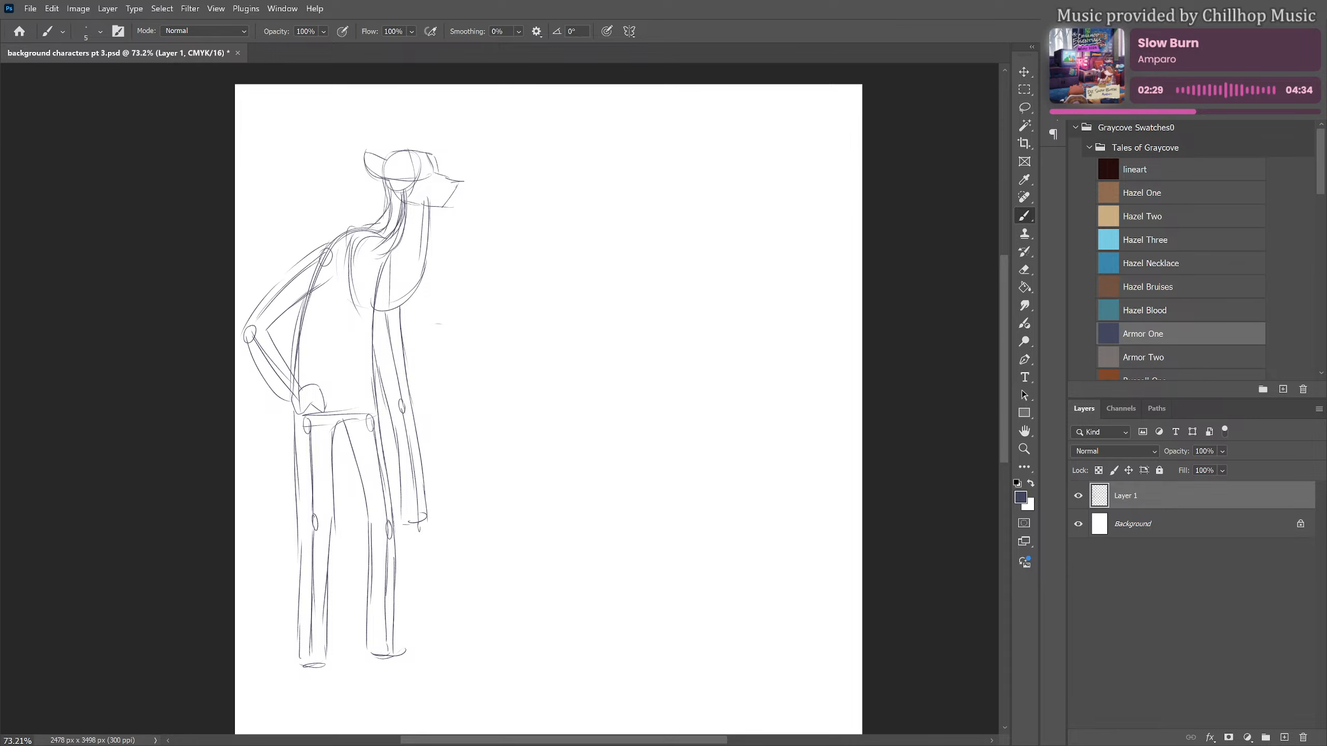
Transform the sketch layer to move the whole figure down and slightly right, to about X 561 px, Y 1517 px
scroll(548, 350, "down", 3)
scroll(518, 287, "down", 1)
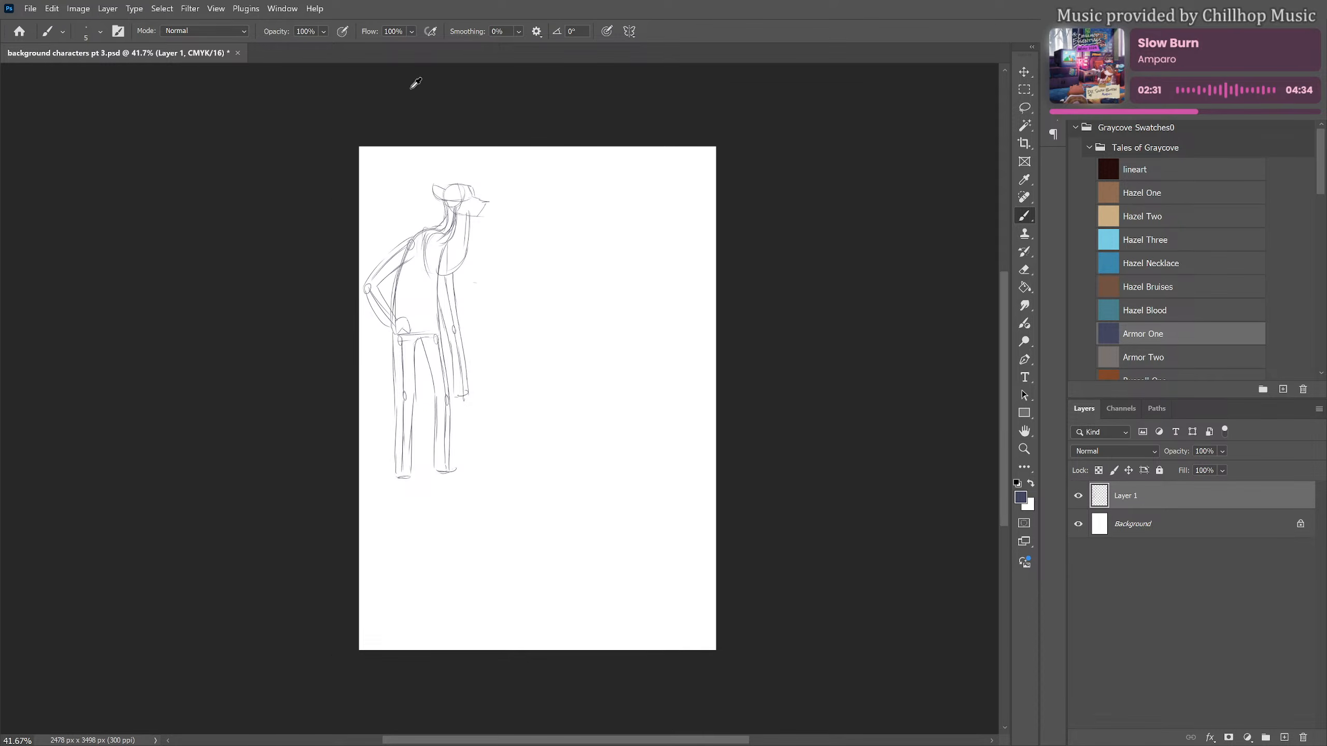
scroll(487, 230, "up", 4)
scroll(473, 214, "down", 2)
scroll(487, 243, "up", 2)
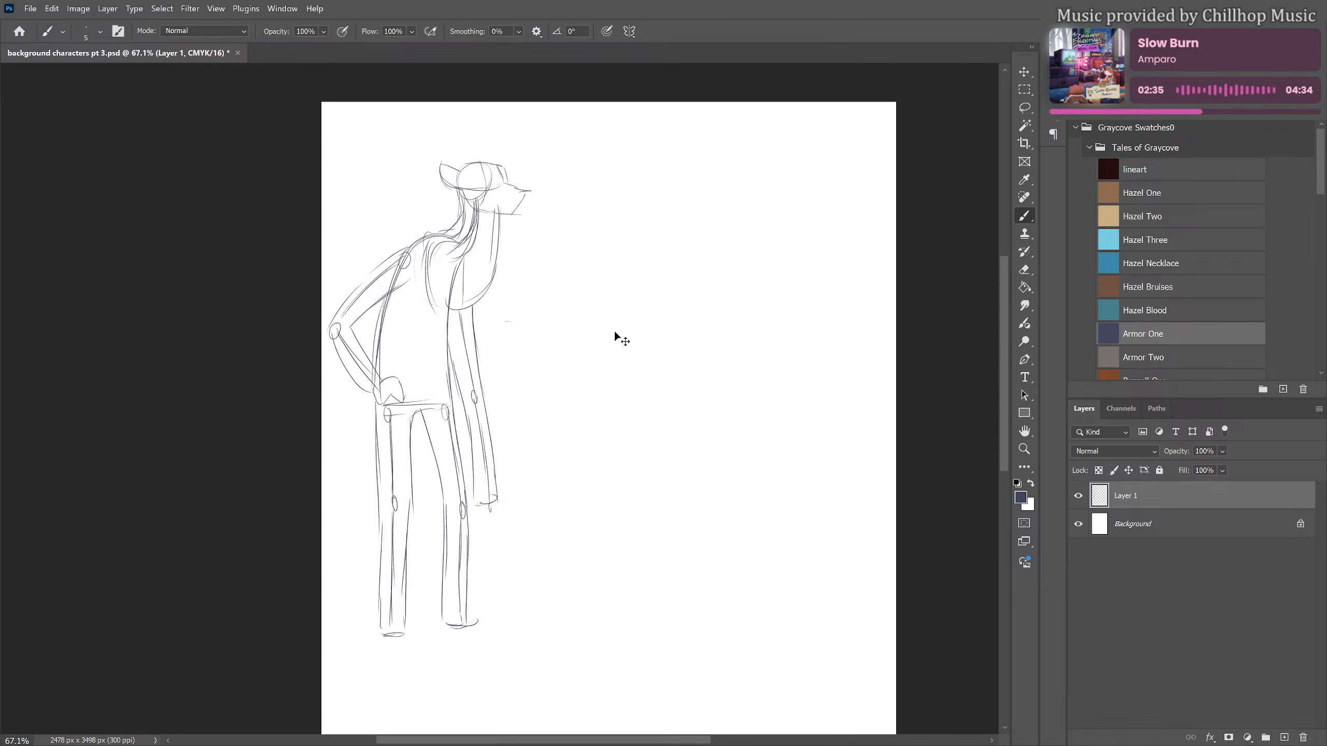
key("ctrl+t")
left_click_drag(446, 364, 463, 409)
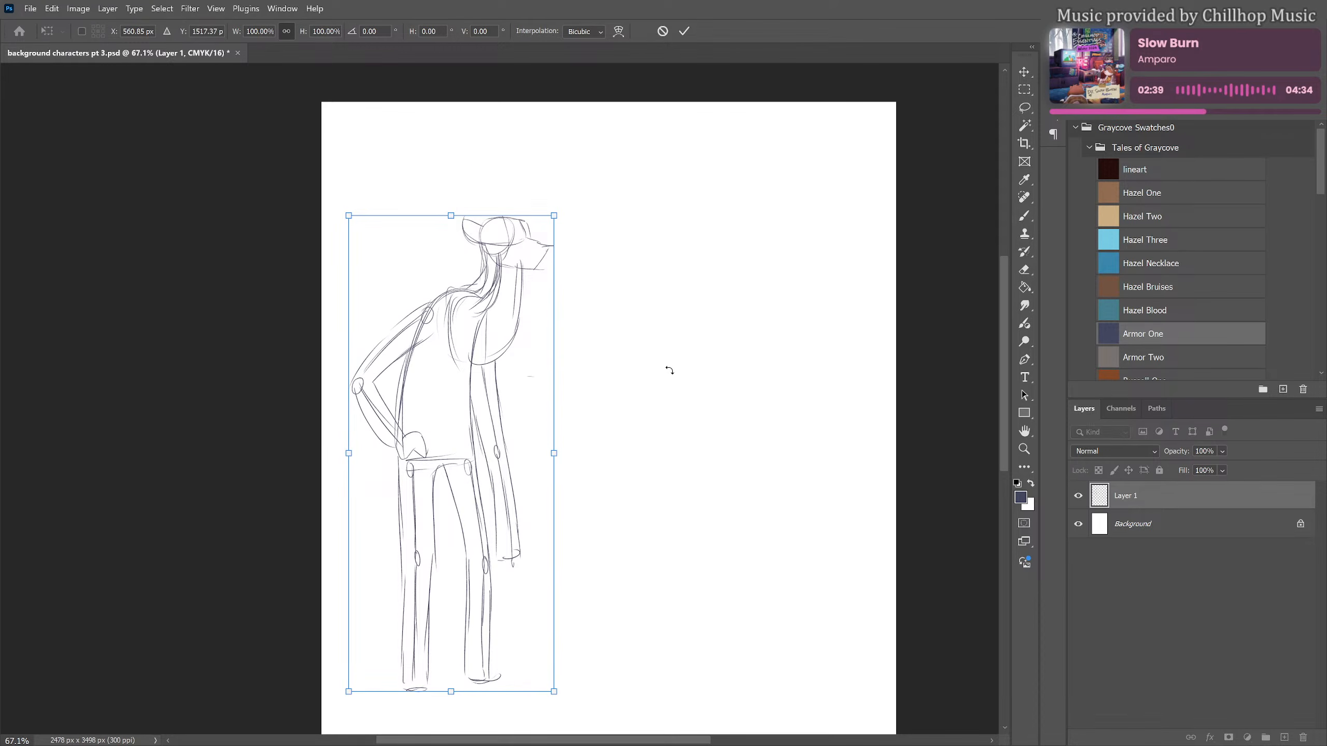
key("Return")
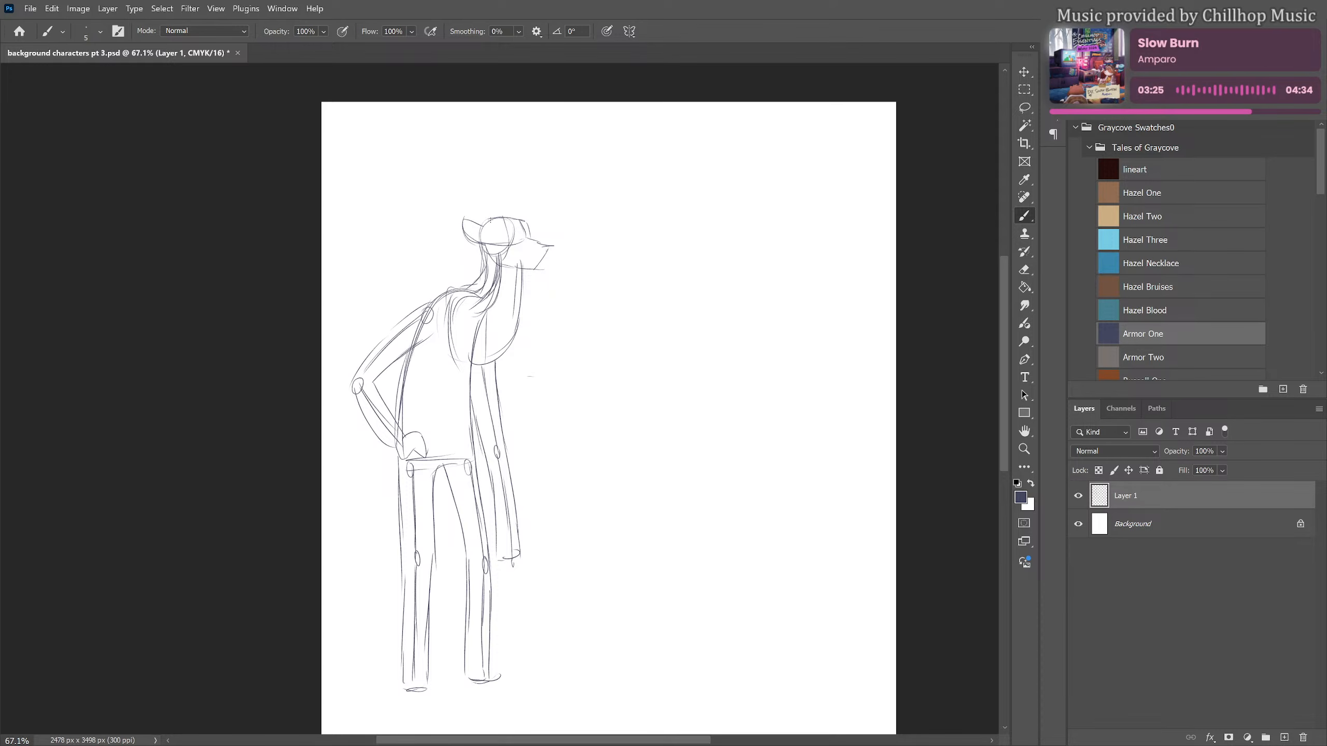
Sweep long curved antler beams out from both sides of the head and build the left antler with broad upright tines
mouse_move(486, 219)
left_mouse_down()
mouse_move(365, 227)
mouse_move(327, 191)
left_mouse_up()
mouse_move(530, 219)
left_mouse_down()
mouse_move(606, 221)
mouse_move(592, 227)
mouse_move(654, 204)
left_mouse_up()
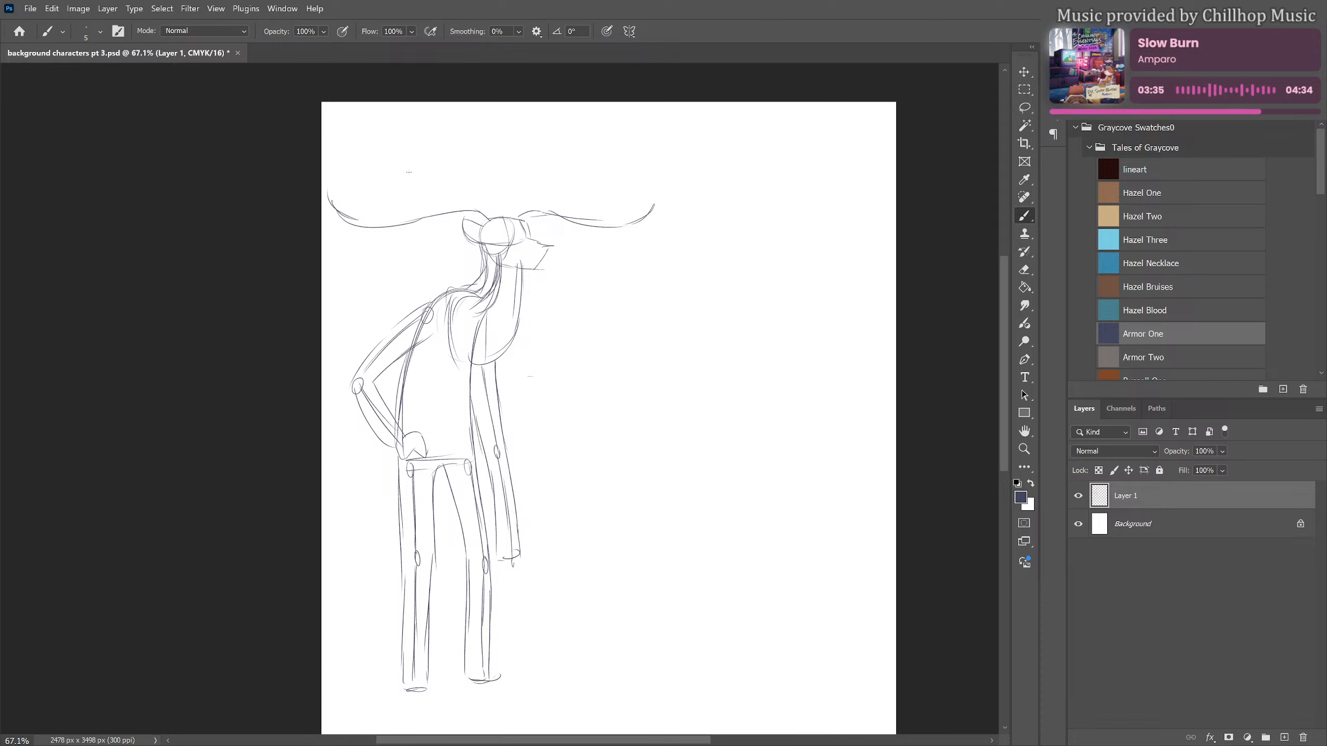
mouse_move(407, 167)
left_mouse_down()
mouse_move(433, 112)
mouse_move(434, 172)
mouse_move(452, 186)
mouse_move(476, 157)
mouse_move(477, 193)
mouse_move(500, 222)
left_mouse_up()
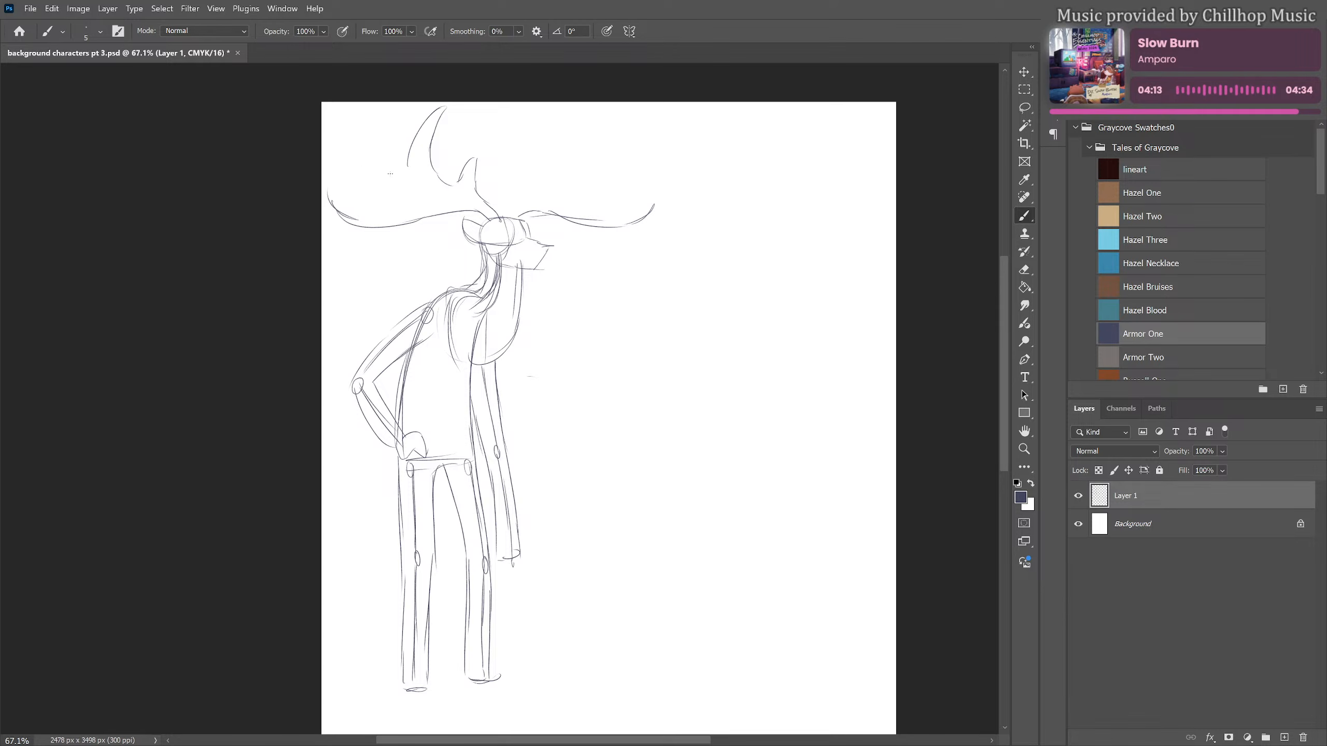
mouse_move(390, 174)
left_mouse_down()
mouse_move(408, 166)
mouse_move(386, 129)
mouse_move(374, 180)
mouse_move(355, 188)
left_mouse_up()
left_click_drag(345, 147, 352, 165)
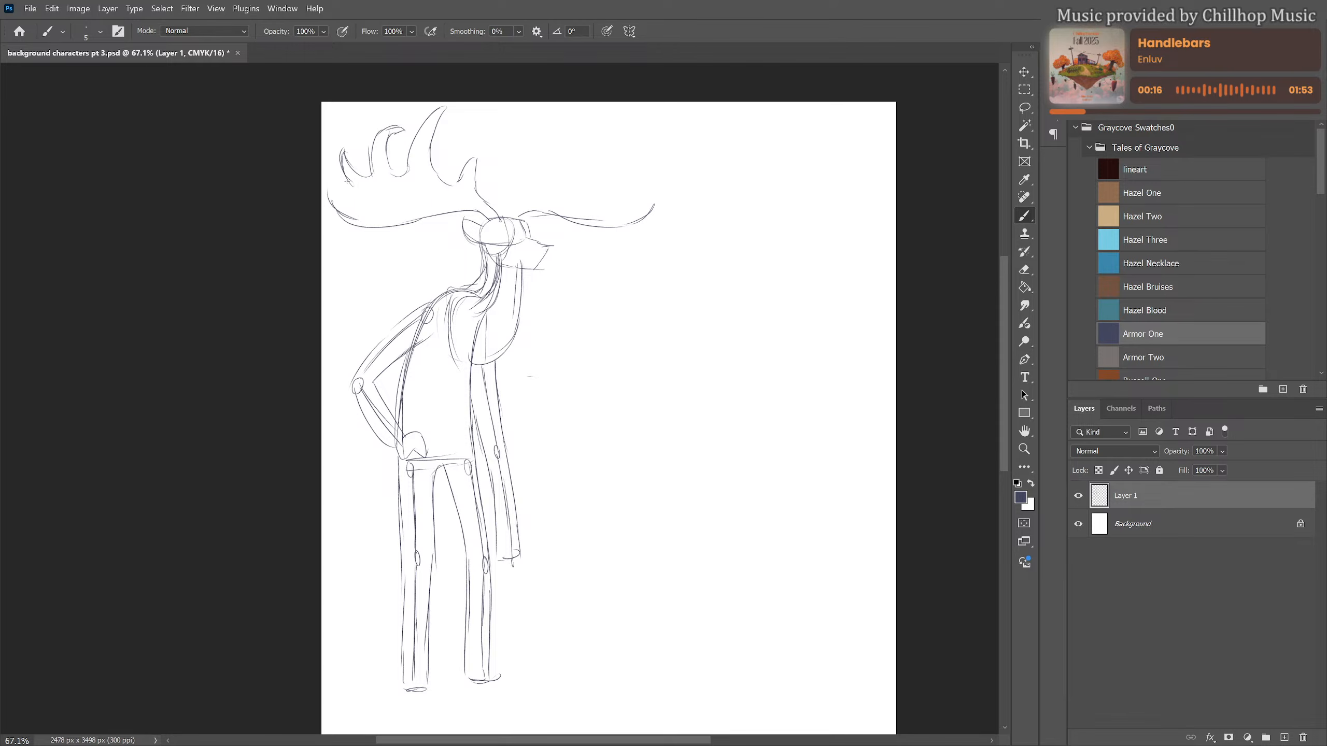
mouse_move(347, 181)
left_mouse_down()
mouse_move(354, 193)
mouse_move(322, 192)
mouse_move(322, 209)
mouse_move(366, 226)
left_mouse_up()
Complete the right antler with curved tines, and add the far ear, eyes and nose to the face
left_click_drag(508, 216, 527, 197)
left_click_drag(595, 131, 602, 182)
mouse_move(564, 206)
left_mouse_down()
mouse_move(591, 201)
mouse_move(602, 178)
left_mouse_up()
mouse_move(597, 132)
left_mouse_down()
mouse_move(621, 198)
mouse_move(624, 162)
mouse_move(654, 200)
mouse_move(639, 246)
mouse_move(652, 224)
left_mouse_up()
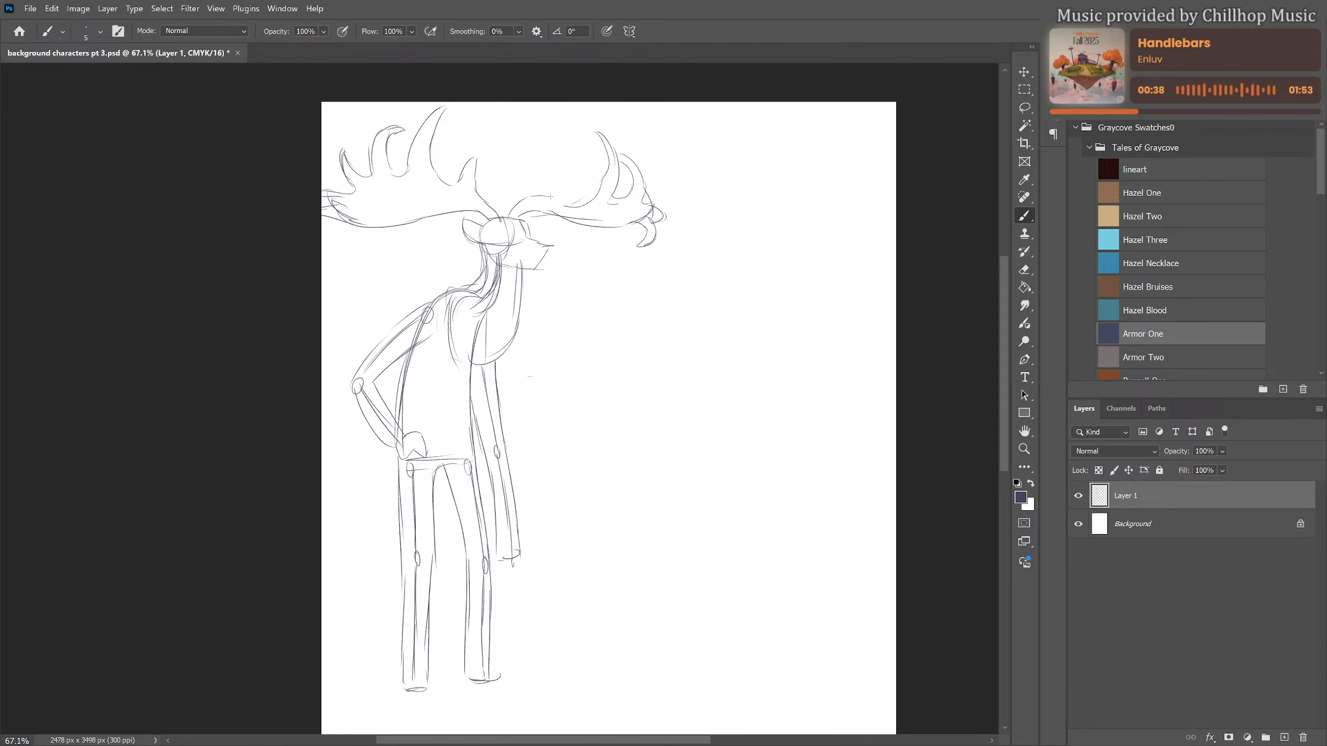
mouse_move(551, 197)
left_mouse_down()
mouse_move(593, 197)
mouse_move(546, 226)
left_mouse_up()
mouse_move(527, 248)
left_mouse_down()
mouse_move(548, 245)
mouse_move(541, 258)
left_mouse_up()
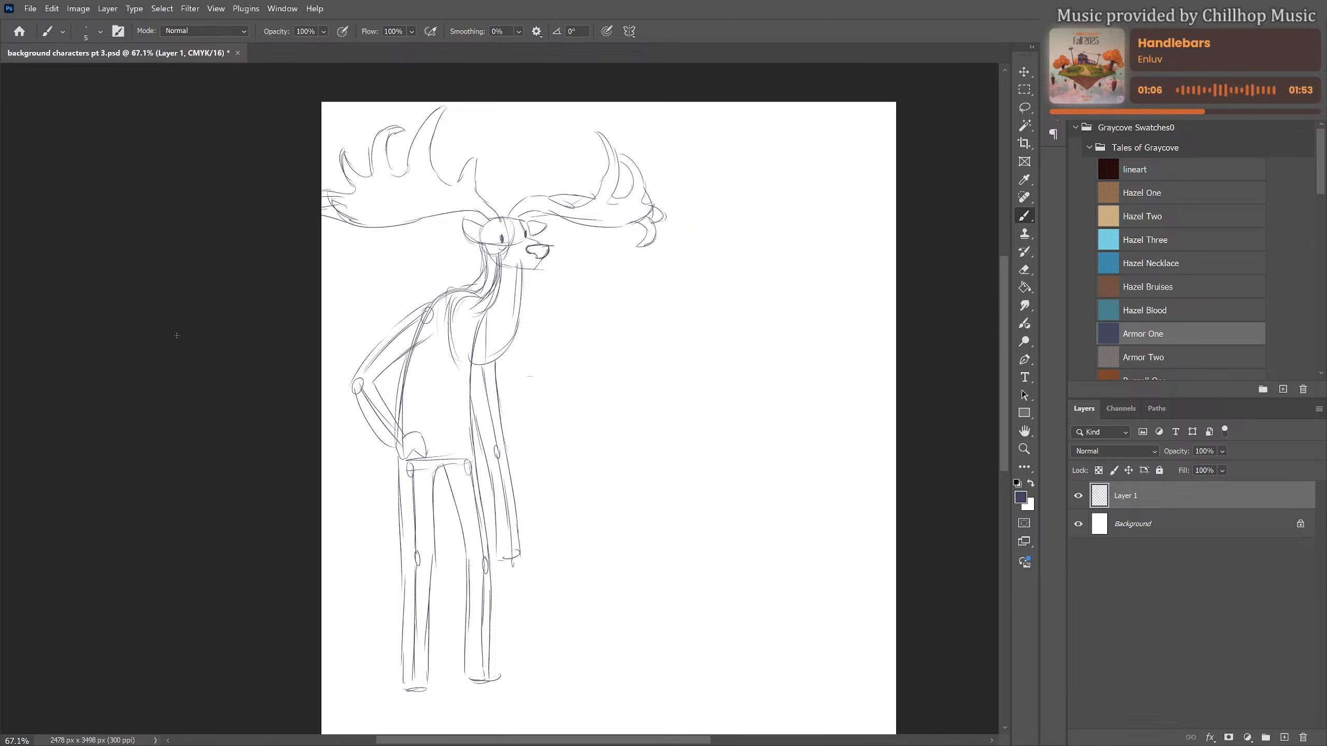
Lower the sketch layer's opacity to about 39% and add a new layer above it
scroll(488, 413, "down", 2)
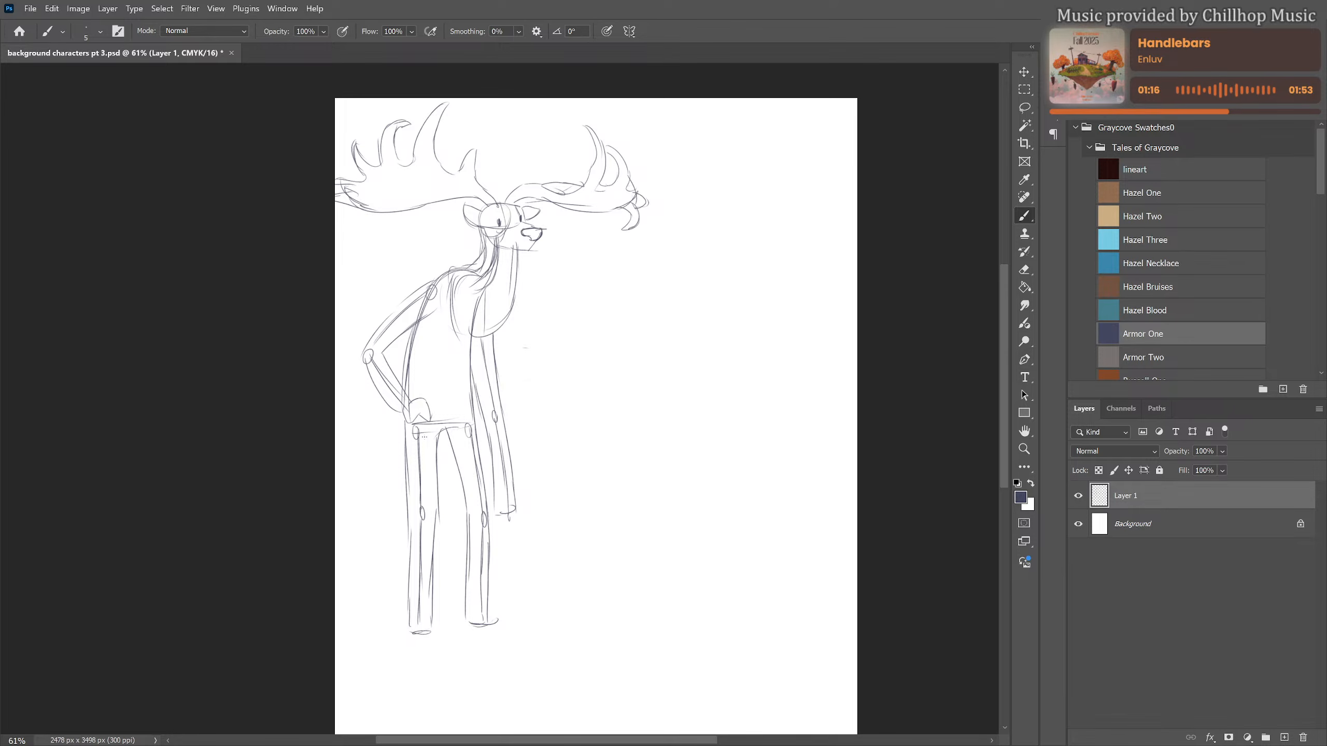
scroll(358, 328, "up", 1)
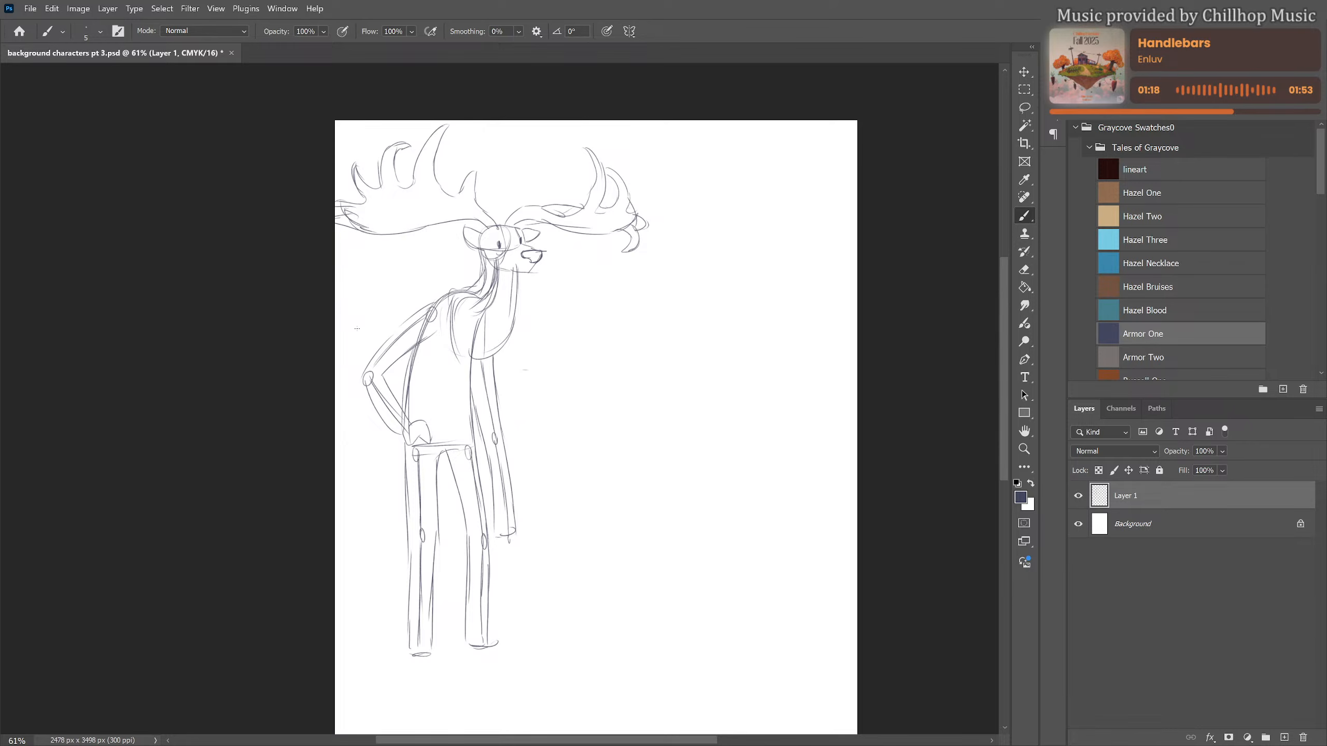
scroll(358, 361, "up", 1)
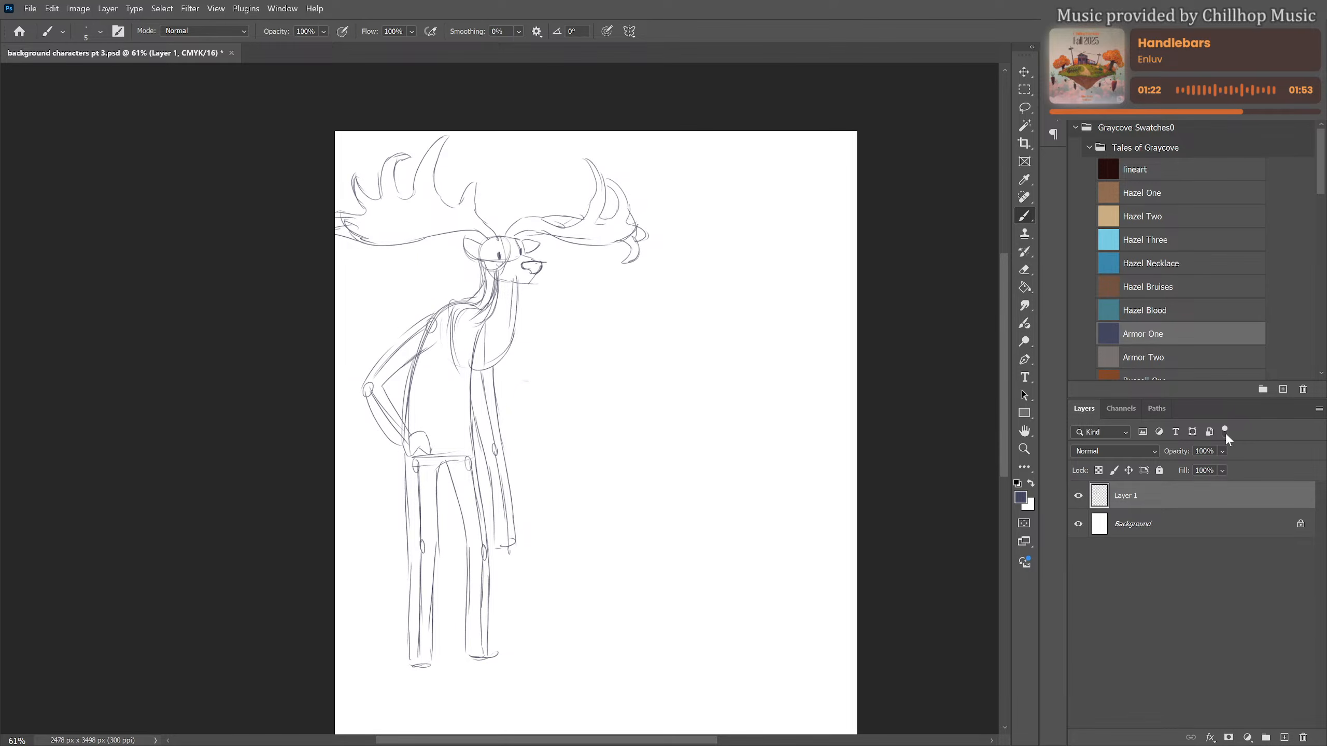
left_click(1220, 468)
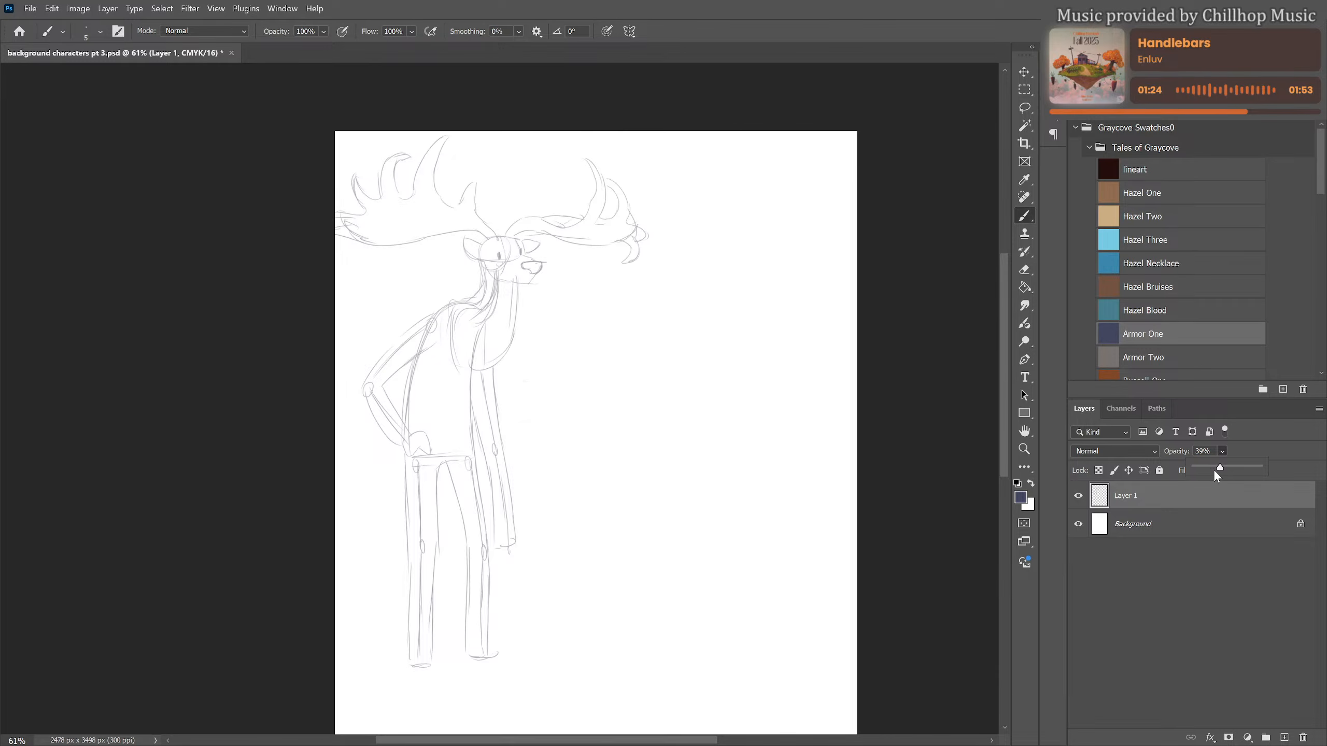
left_click(1151, 490)
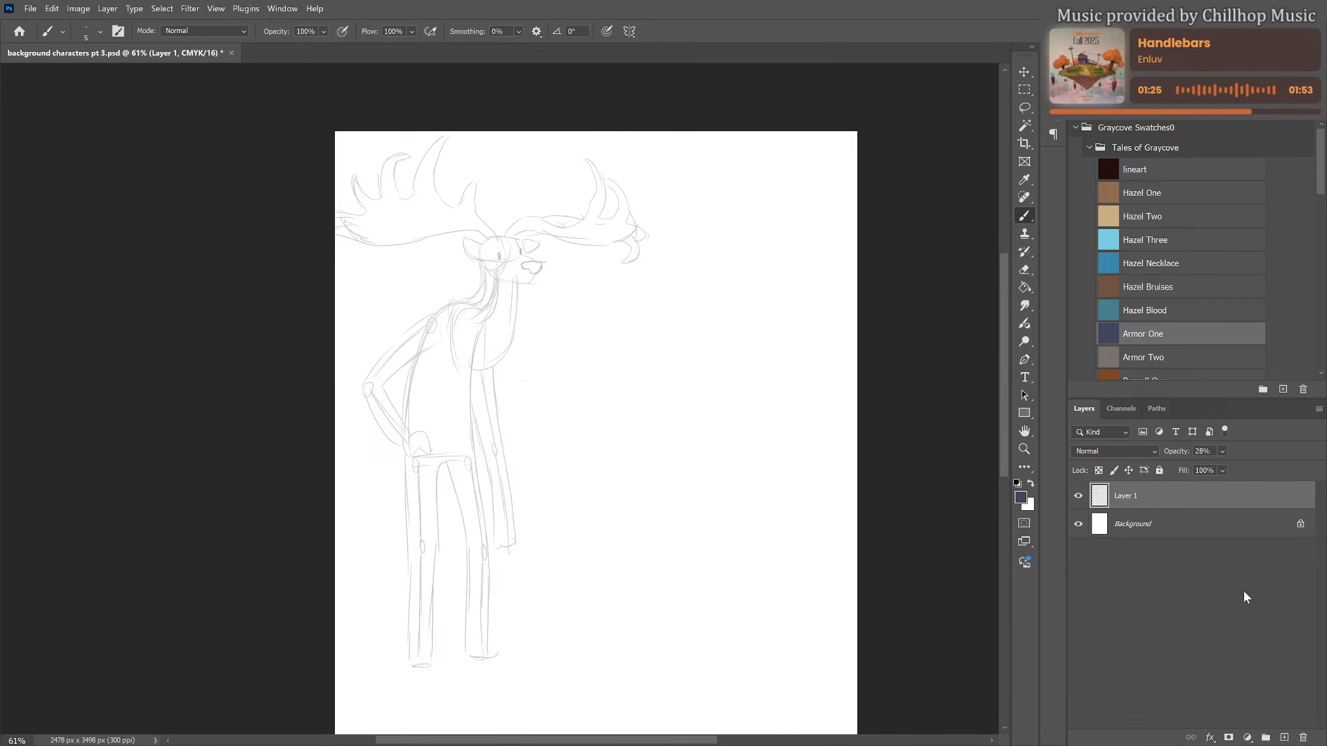
left_click(1284, 738)
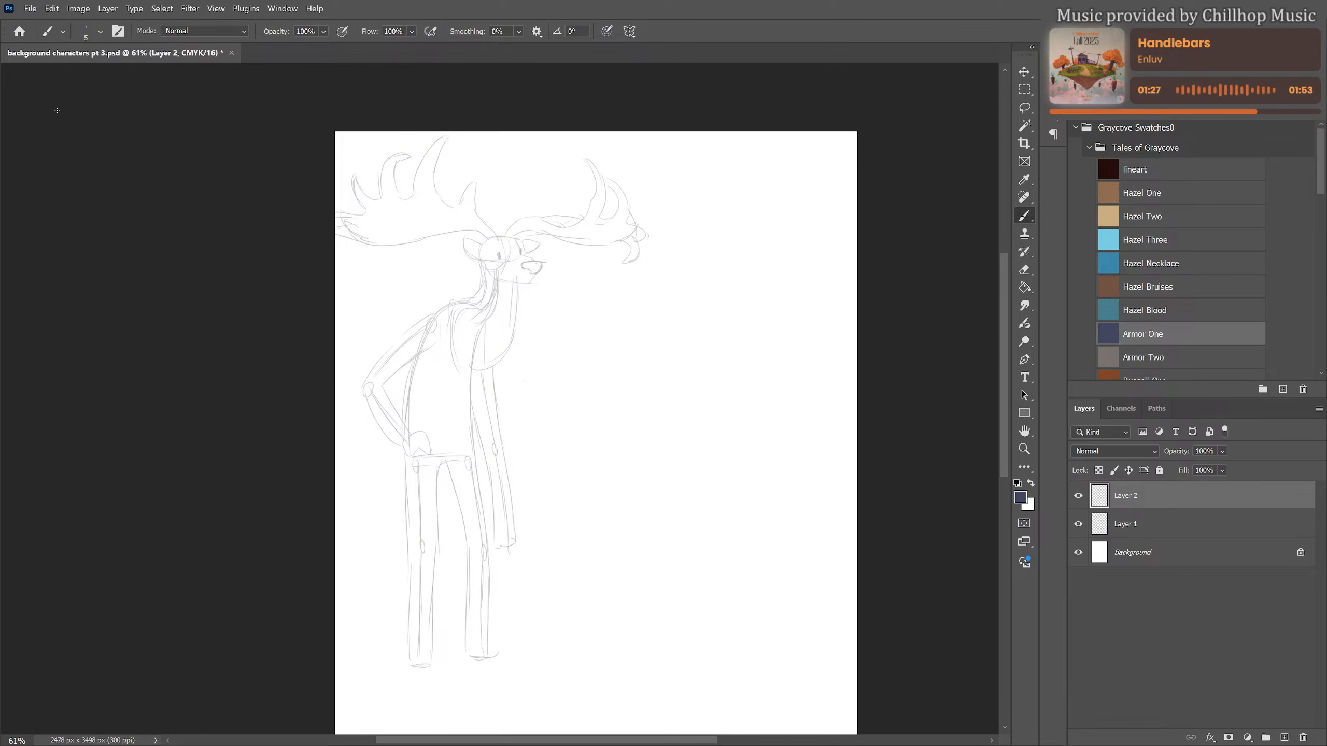
Draw a waistband across the torso and a curved garment edge running from the neck base down to it
scroll(448, 316, "up", 2)
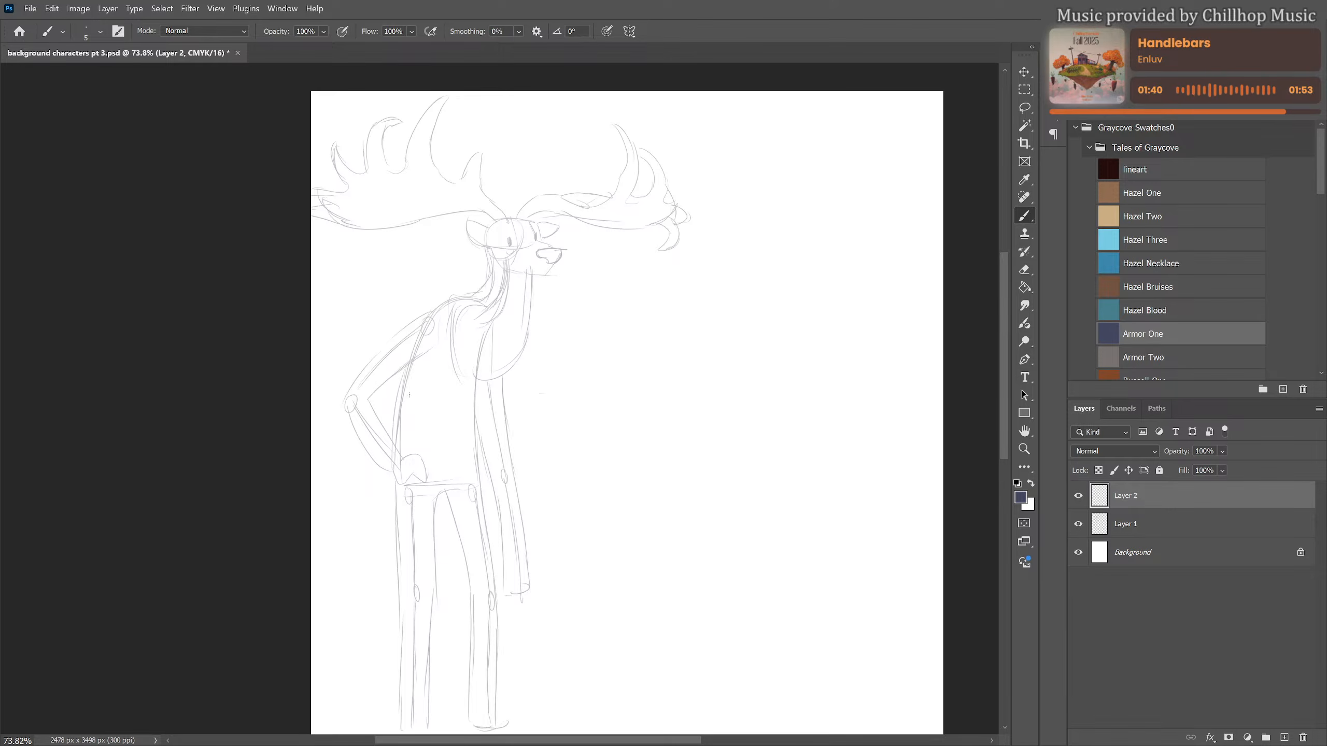
mouse_move(390, 409)
left_mouse_down()
mouse_move(478, 419)
mouse_move(433, 434)
mouse_move(476, 432)
left_mouse_up()
left_click_drag(482, 298, 453, 302)
mouse_move(443, 322)
left_mouse_down()
mouse_move(438, 360)
mouse_move(393, 411)
left_mouse_up()
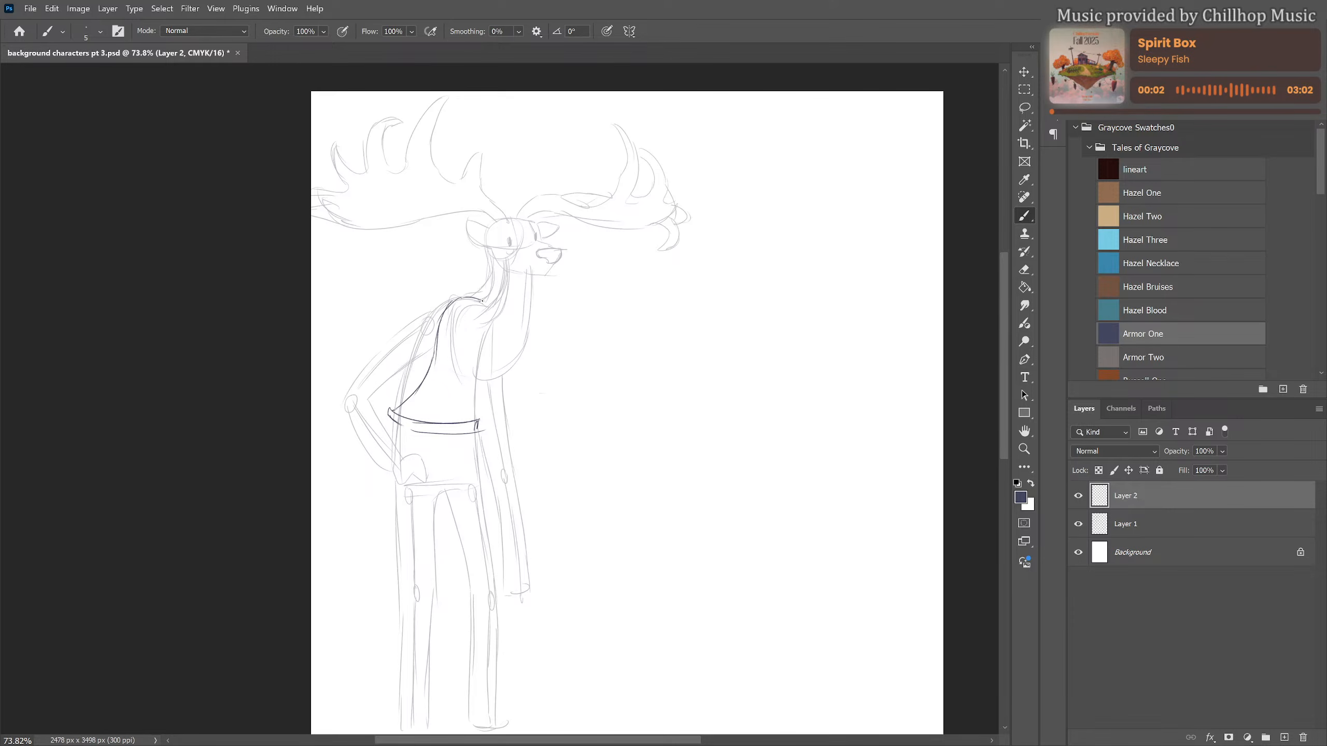
Draw the garment's neckline and front edge, and extend it into a flared knee-length skirt with a wavy hem
mouse_move(463, 305)
left_mouse_down()
mouse_move(482, 307)
mouse_move(451, 321)
mouse_move(446, 361)
mouse_move(452, 381)
mouse_move(477, 381)
mouse_move(484, 416)
mouse_move(395, 451)
mouse_move(391, 568)
left_mouse_up()
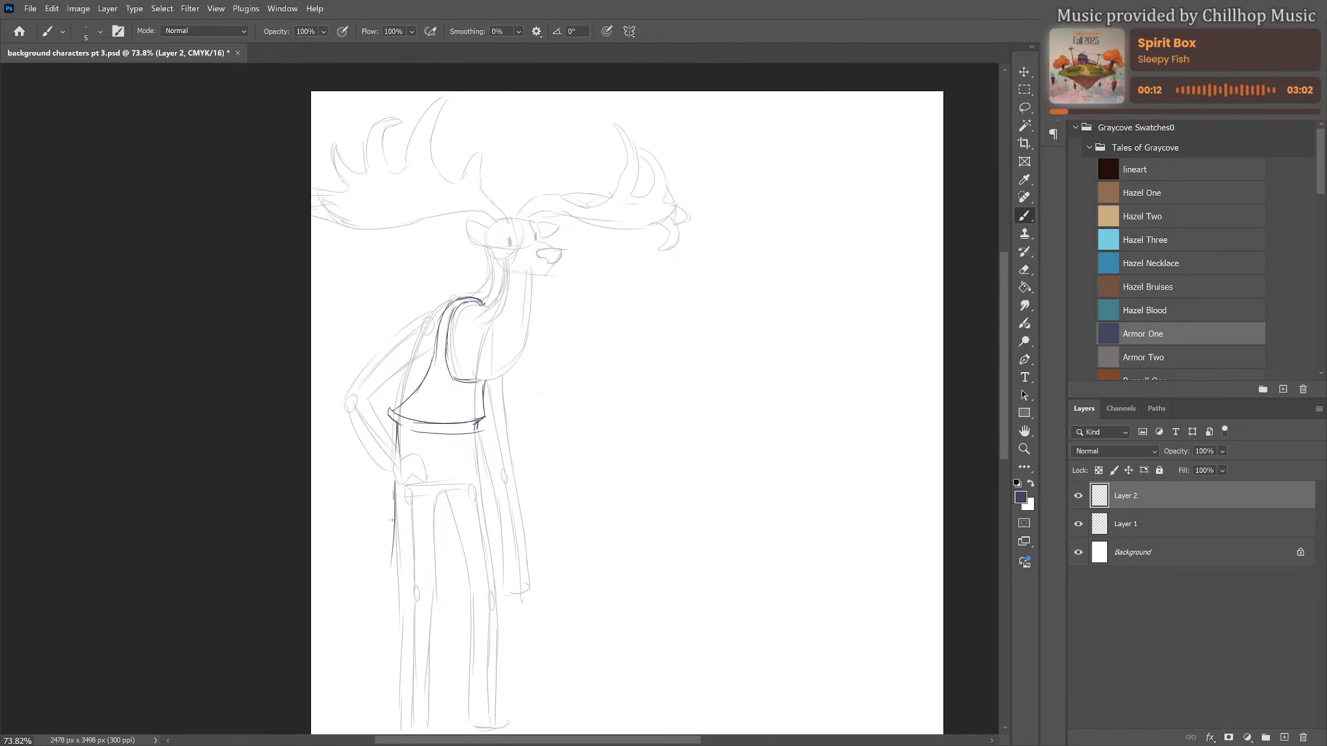
mouse_move(395, 500)
left_mouse_down()
mouse_move(386, 590)
mouse_move(423, 616)
mouse_move(499, 609)
left_mouse_up()
left_click_drag(478, 434, 499, 596)
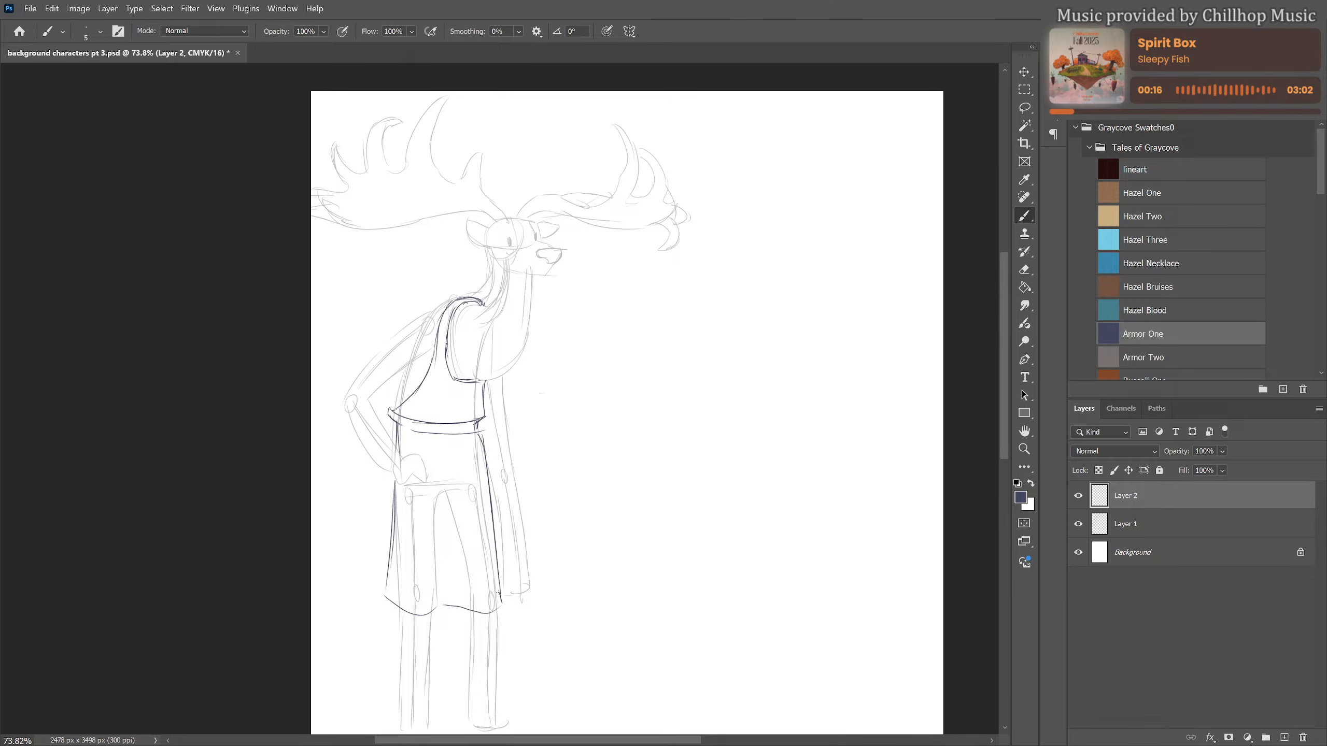
Add long vertical fold lines down the skirt from the waist toward the wavy hem
left_click_drag(440, 518, 444, 597)
left_click_drag(449, 546, 452, 569)
left_click_drag(402, 509, 399, 584)
Draw the neck outline and the shaggy, jagged fur along the throat and chest over the garment's neckline
left_click_drag(472, 302, 491, 300)
mouse_move(485, 249)
left_mouse_down()
mouse_move(483, 293)
mouse_move(465, 311)
left_mouse_up()
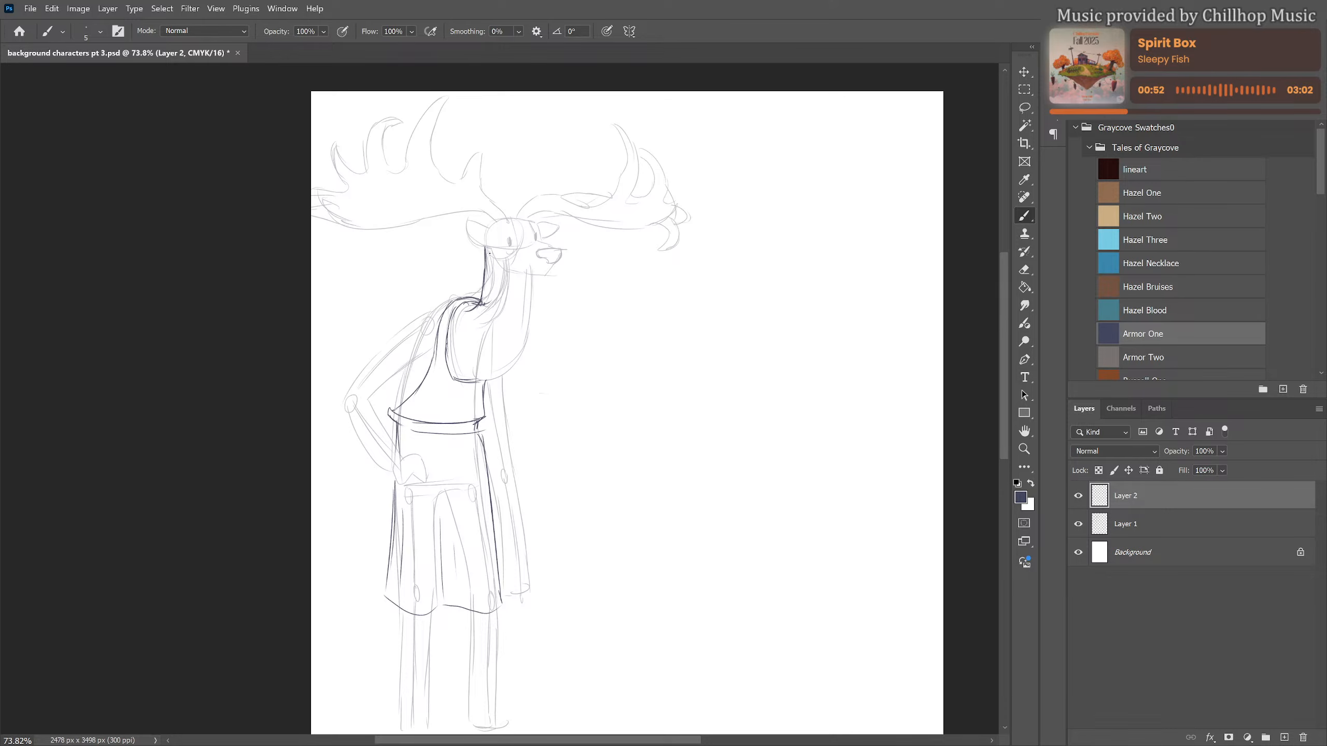
mouse_move(489, 253)
left_mouse_down()
mouse_move(494, 271)
mouse_move(514, 274)
mouse_move(535, 334)
mouse_move(526, 362)
mouse_move(466, 391)
mouse_move(492, 385)
mouse_move(519, 345)
mouse_move(486, 322)
mouse_move(488, 343)
mouse_move(462, 363)
left_mouse_up()
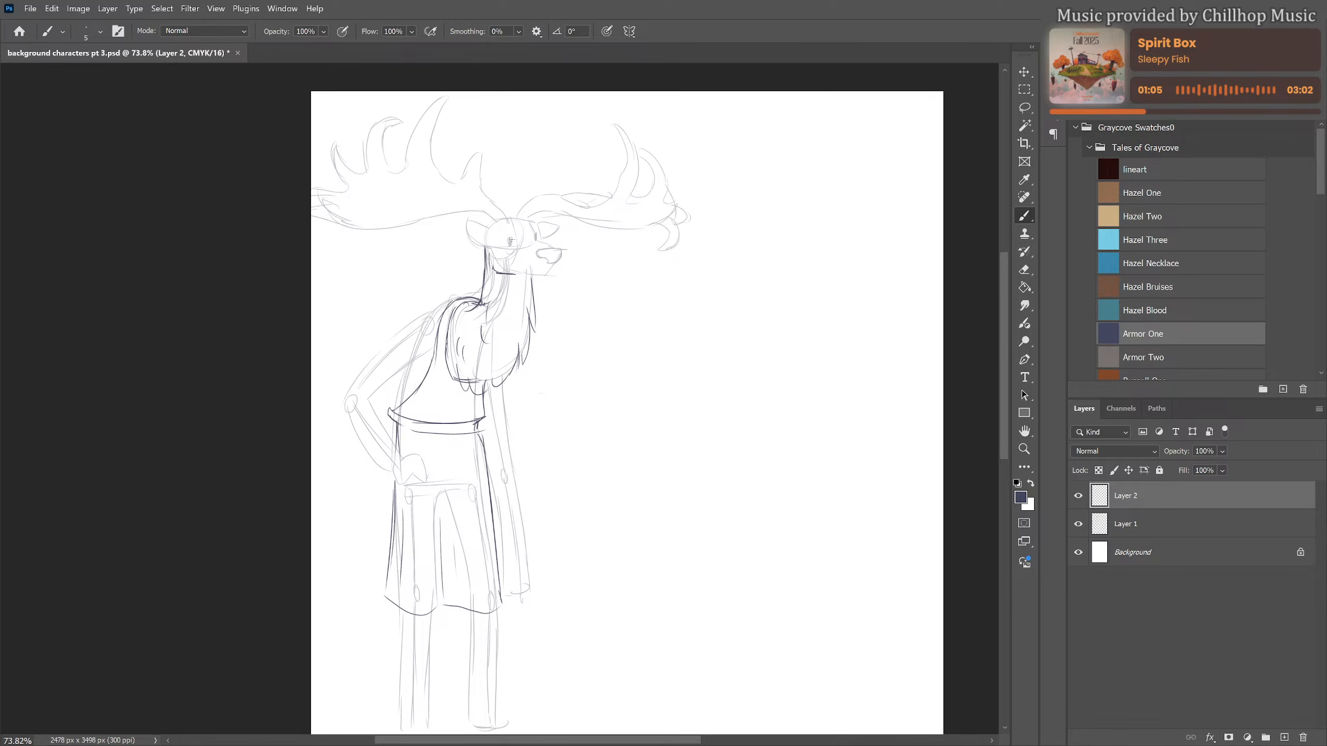
Draw the face over the rough sketch with eyes, tufted brows, nose, muzzle and jaw, and add both ears
left_click_drag(511, 237, 509, 250)
mouse_move(529, 243)
left_mouse_down()
mouse_move(562, 248)
mouse_move(537, 255)
mouse_move(559, 263)
mouse_move(558, 246)
mouse_move(520, 273)
left_mouse_up()
left_click_drag(504, 234, 522, 230)
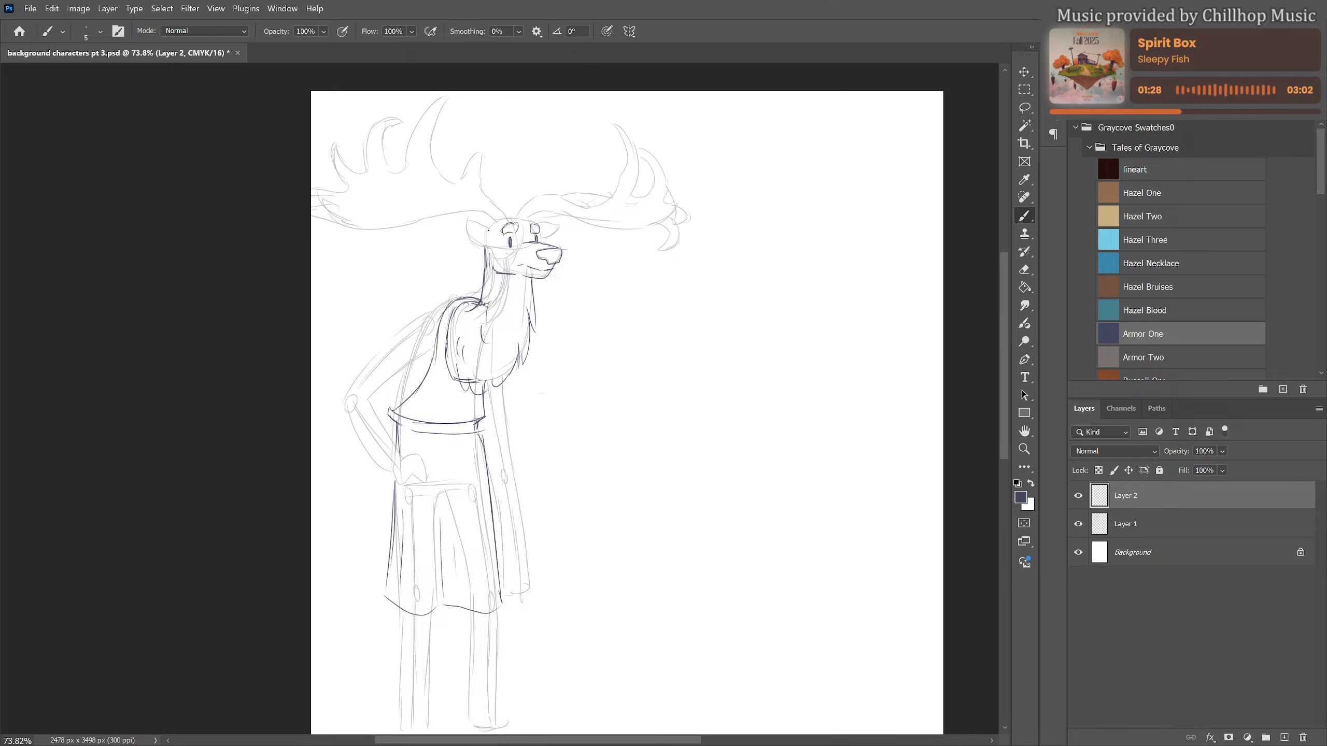
mouse_move(490, 230)
left_mouse_down()
mouse_move(453, 217)
mouse_move(481, 251)
mouse_move(484, 238)
mouse_move(468, 236)
mouse_move(488, 248)
mouse_move(562, 221)
mouse_move(541, 240)
left_mouse_up()
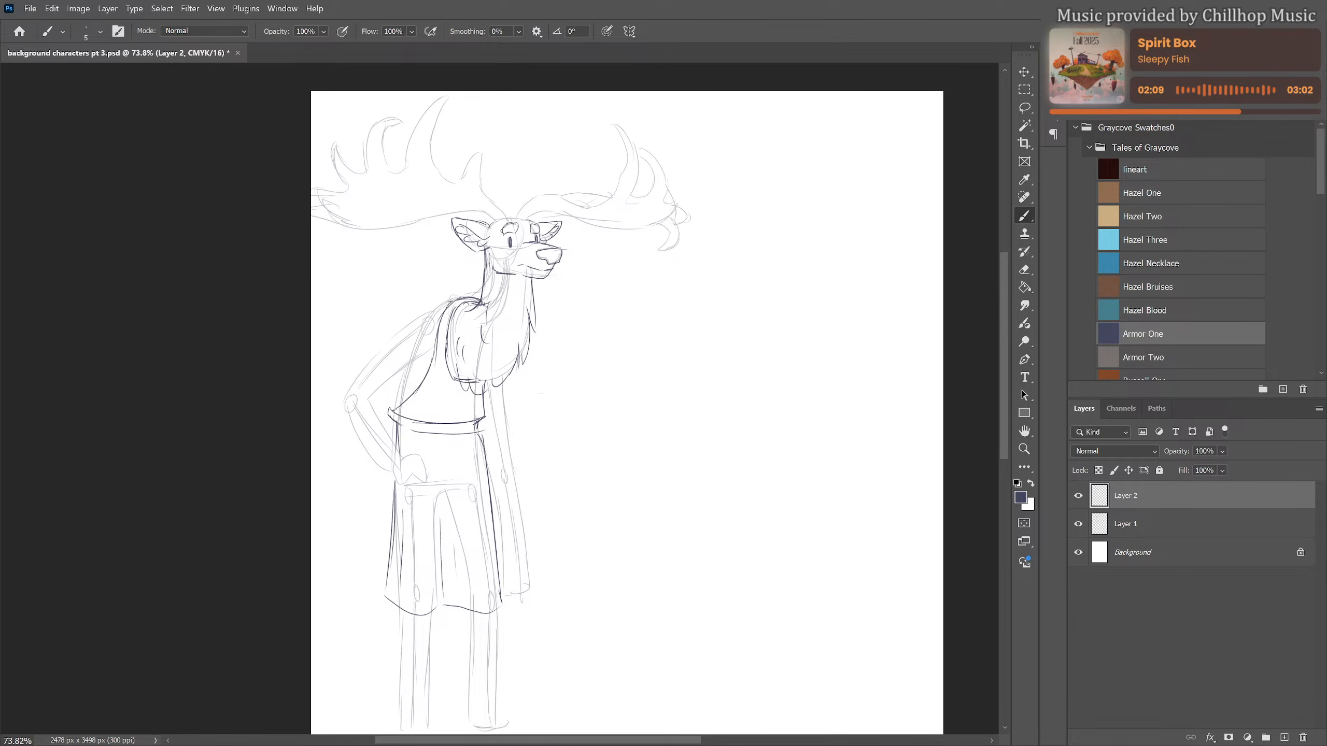
Draw the bent arm with a furry elbow and tufted shoulder, ending in a hand resting on the hip
mouse_move(453, 301)
left_mouse_down()
mouse_move(416, 316)
mouse_move(338, 404)
mouse_move(385, 474)
left_mouse_up()
left_click_drag(340, 413, 392, 481)
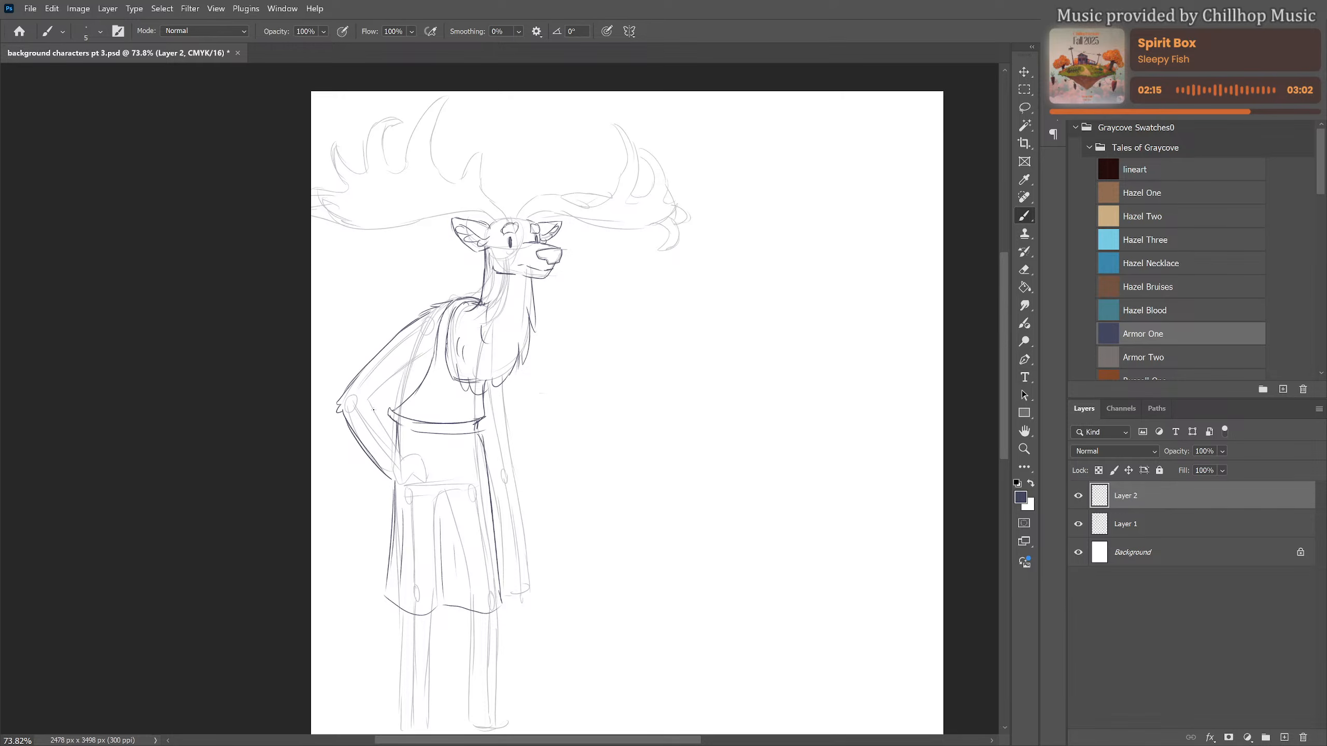
left_click_drag(375, 411, 426, 368)
left_click_drag(376, 403, 402, 456)
key("e")
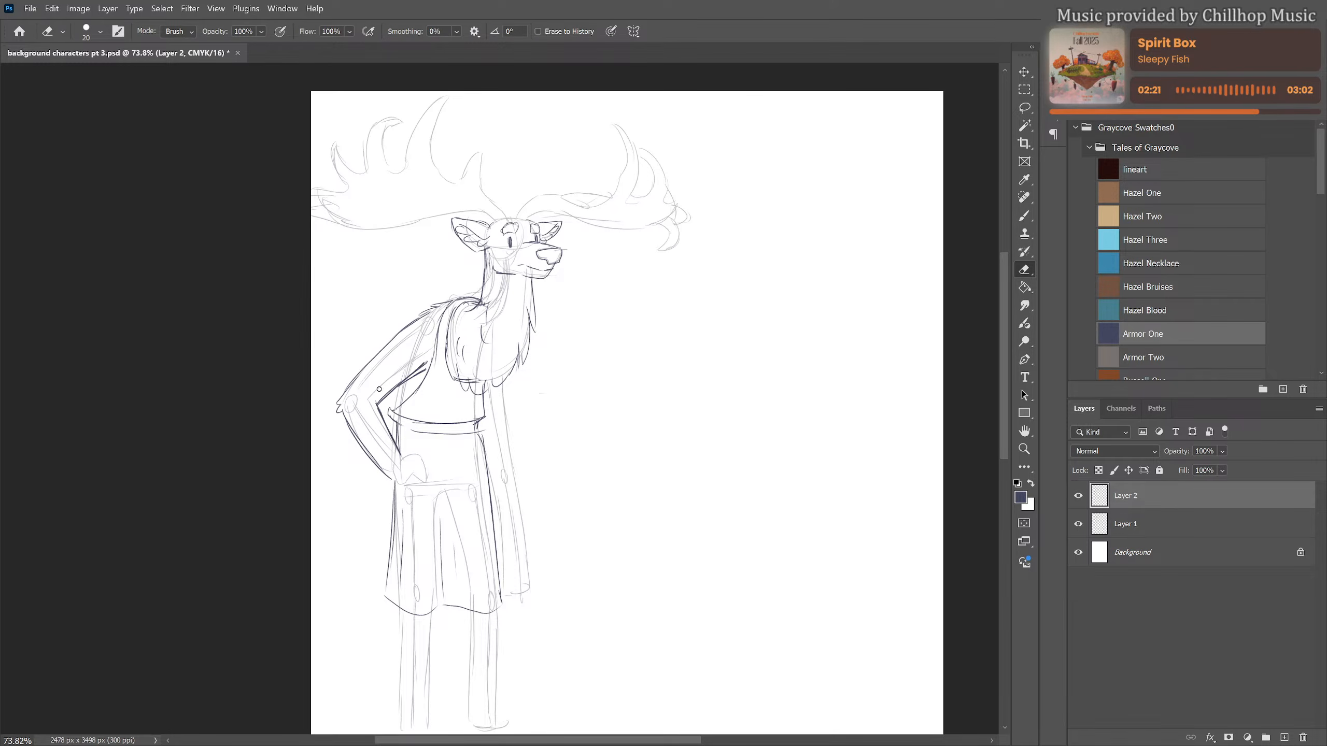
key("b")
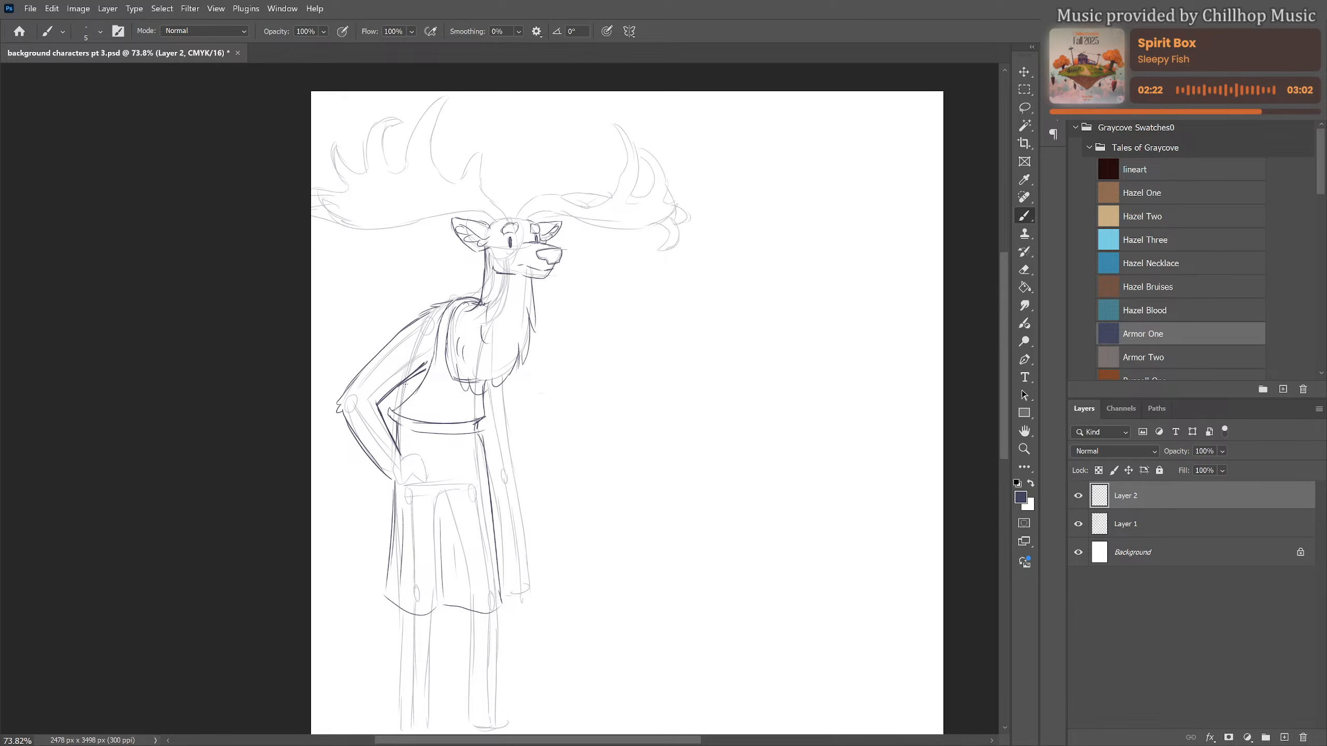
left_click_drag(399, 385, 396, 411)
left_click_drag(530, 464, 529, 379)
mouse_move(409, 401)
left_mouse_down()
mouse_move(430, 414)
mouse_move(417, 429)
mouse_move(428, 412)
mouse_move(412, 429)
mouse_move(402, 421)
left_mouse_up()
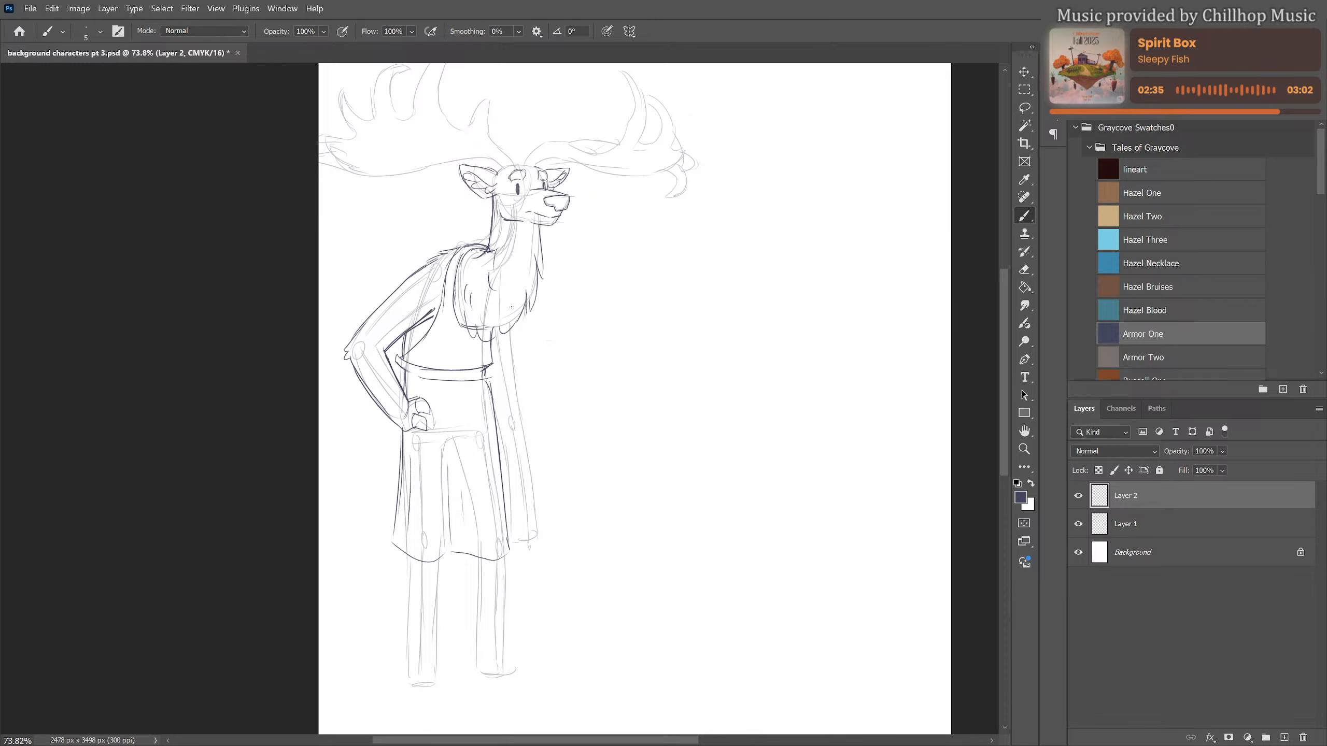
Draw the straight arm hanging beside the skirt with its hand gripping a block-headed hammer
mouse_move(514, 324)
left_mouse_down()
mouse_move(533, 506)
mouse_move(522, 525)
mouse_move(578, 496)
mouse_move(549, 534)
mouse_move(579, 539)
mouse_move(560, 543)
left_mouse_up()
mouse_move(551, 497)
left_mouse_down()
mouse_move(581, 496)
mouse_move(555, 500)
mouse_move(559, 539)
mouse_move(525, 522)
mouse_move(523, 506)
mouse_move(518, 529)
left_mouse_up()
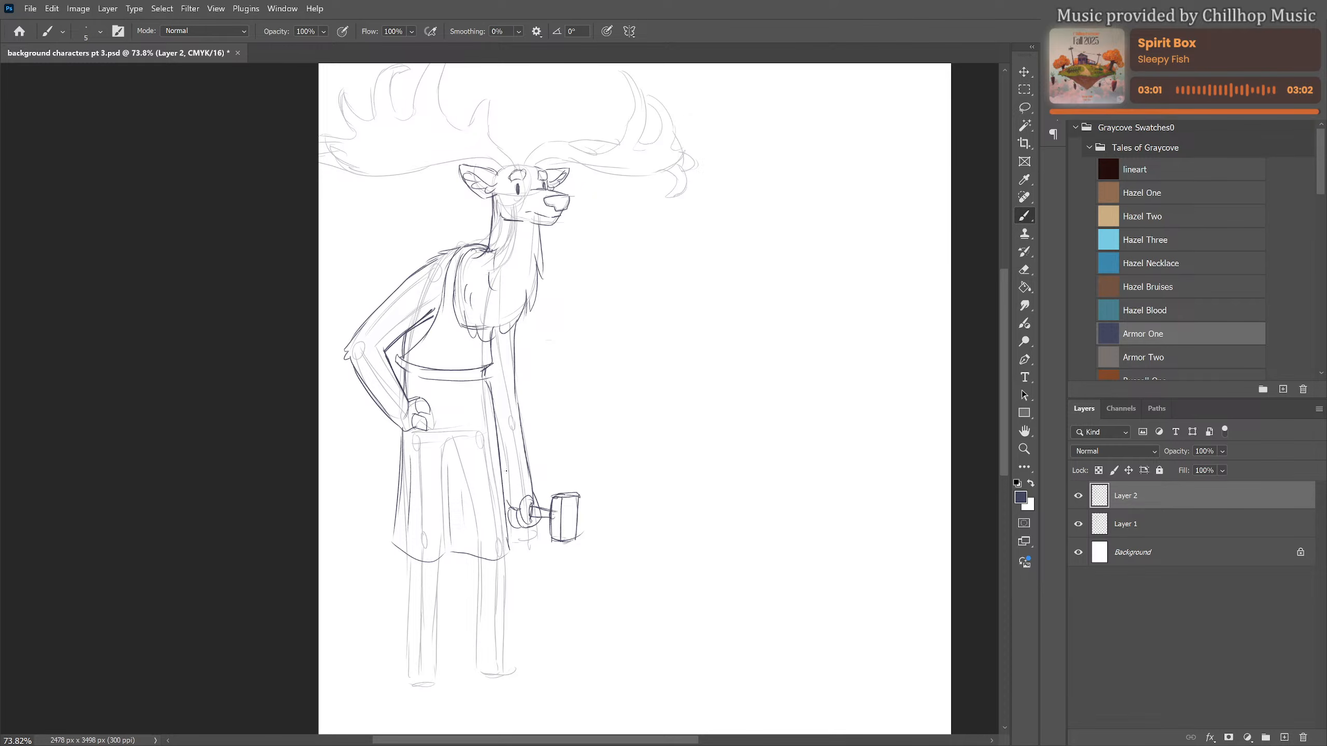
left_click_drag(500, 452, 510, 497)
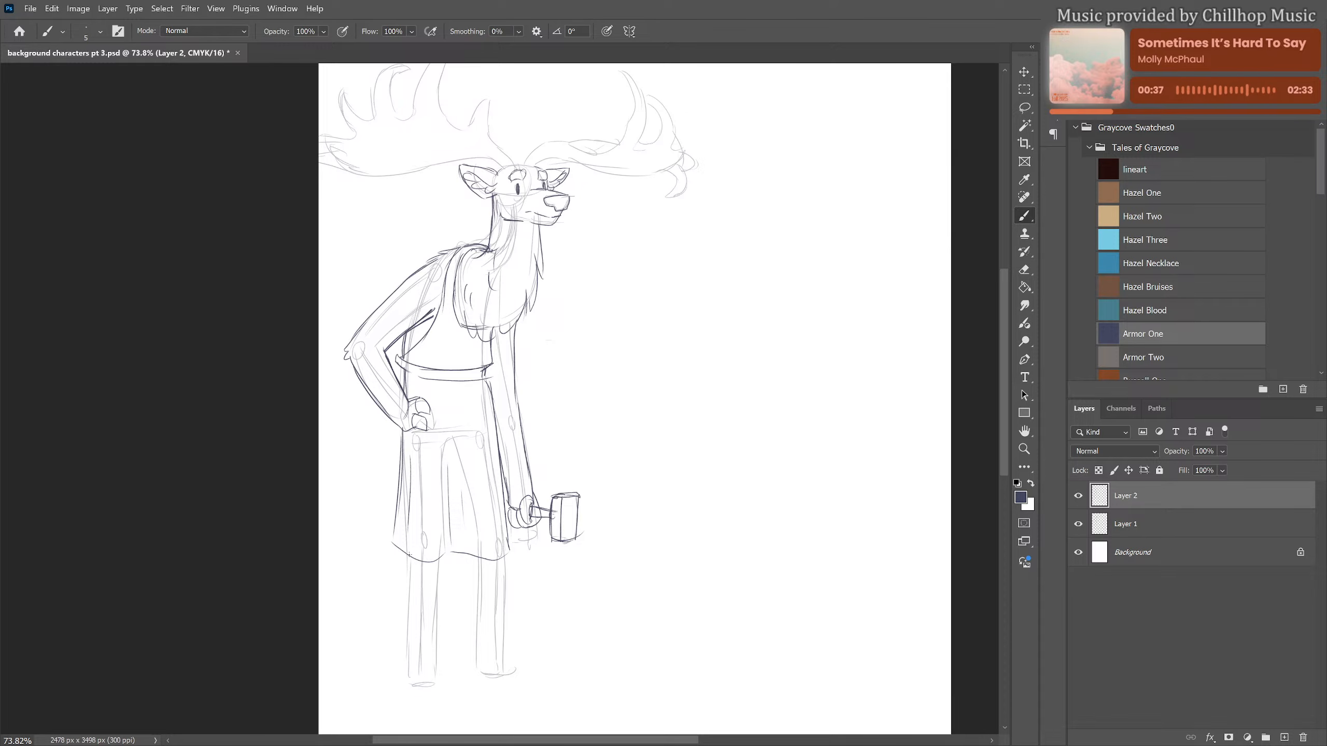
Draw both straight legs below the skirt hem and finish them with split hooves and small rear tufts
mouse_move(410, 556)
left_mouse_down()
mouse_move(407, 677)
mouse_move(441, 633)
left_mouse_up()
left_click_drag(441, 574, 439, 678)
left_click_drag(453, 602, 453, 486)
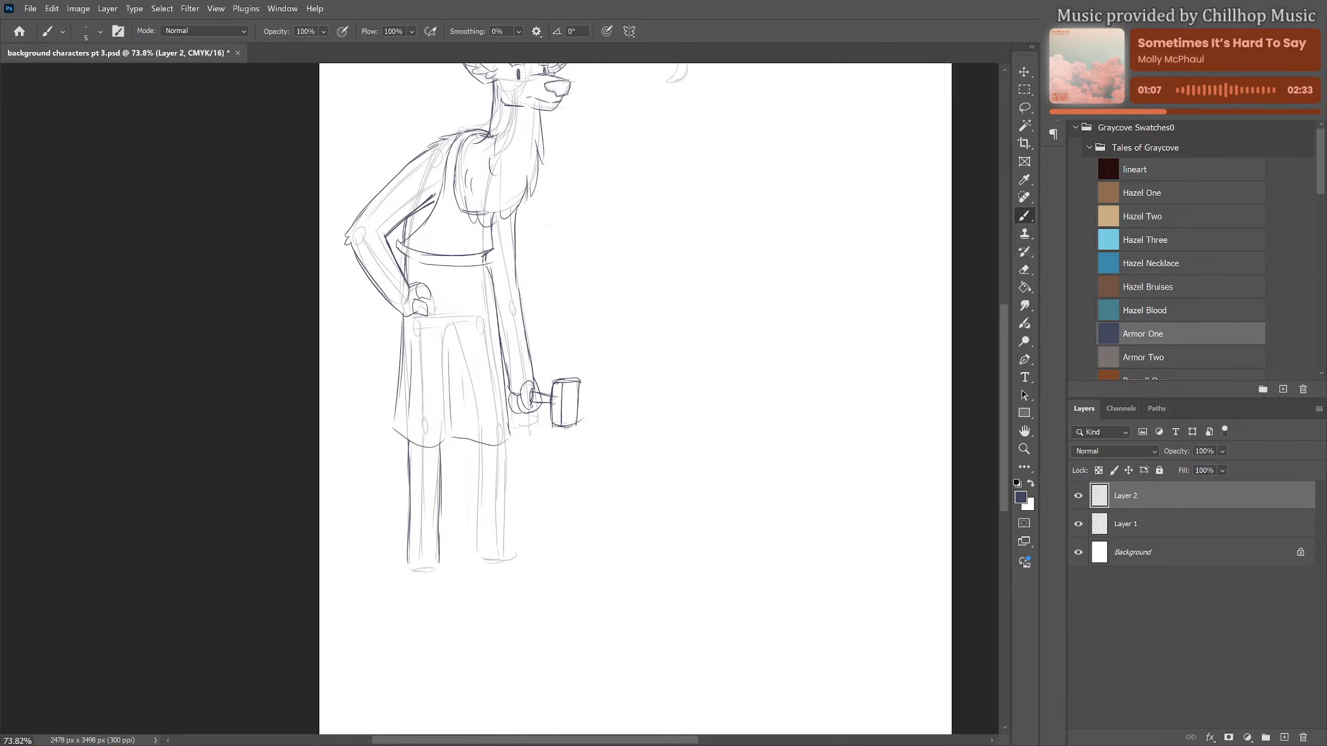
left_click_drag(478, 442, 477, 553)
left_click_drag(509, 442, 507, 545)
mouse_move(440, 551)
left_mouse_down()
mouse_move(452, 571)
mouse_move(423, 552)
mouse_move(431, 576)
mouse_move(502, 565)
mouse_move(508, 544)
mouse_move(516, 570)
left_mouse_up()
left_click_drag(492, 563, 513, 566)
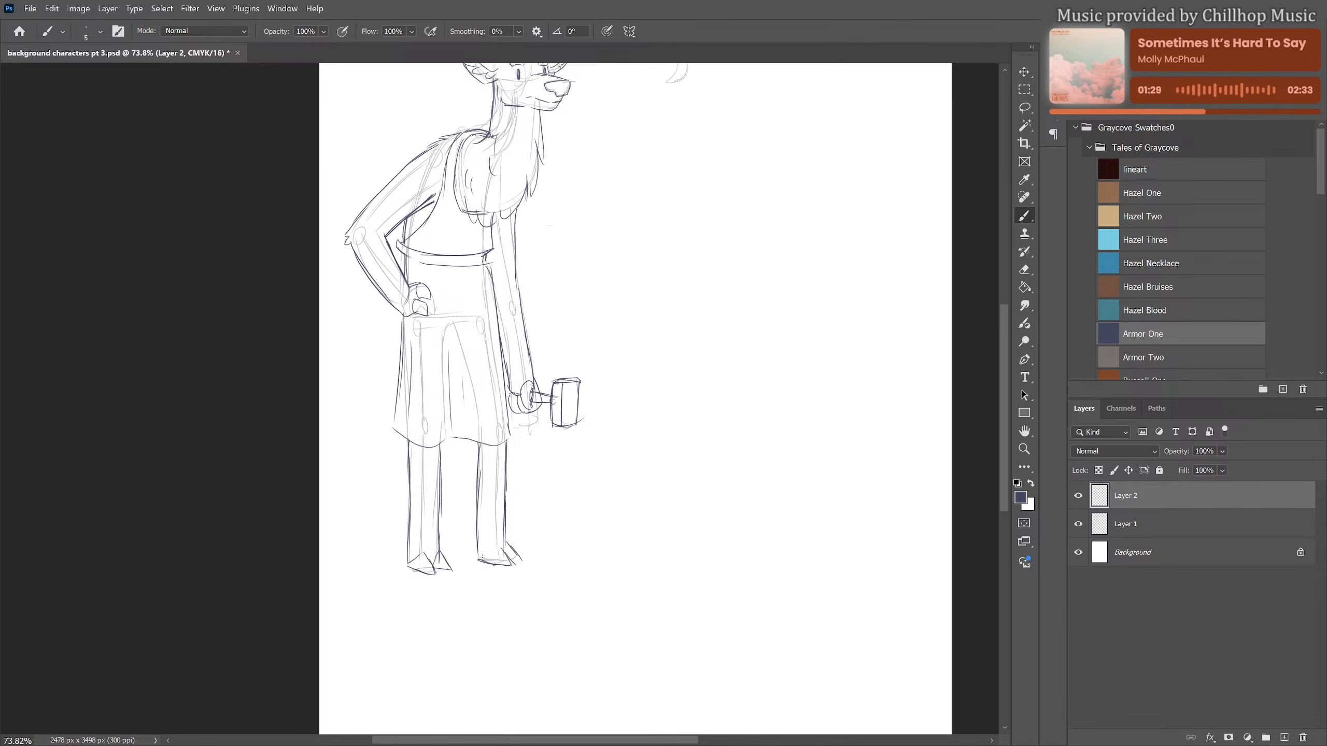
mouse_move(483, 559)
left_mouse_down()
mouse_move(476, 520)
mouse_move(404, 543)
left_mouse_up()
Draw the fur tuft on top of the head and outline the near antler with its curved tines
left_click_drag(559, 428, 545, 540)
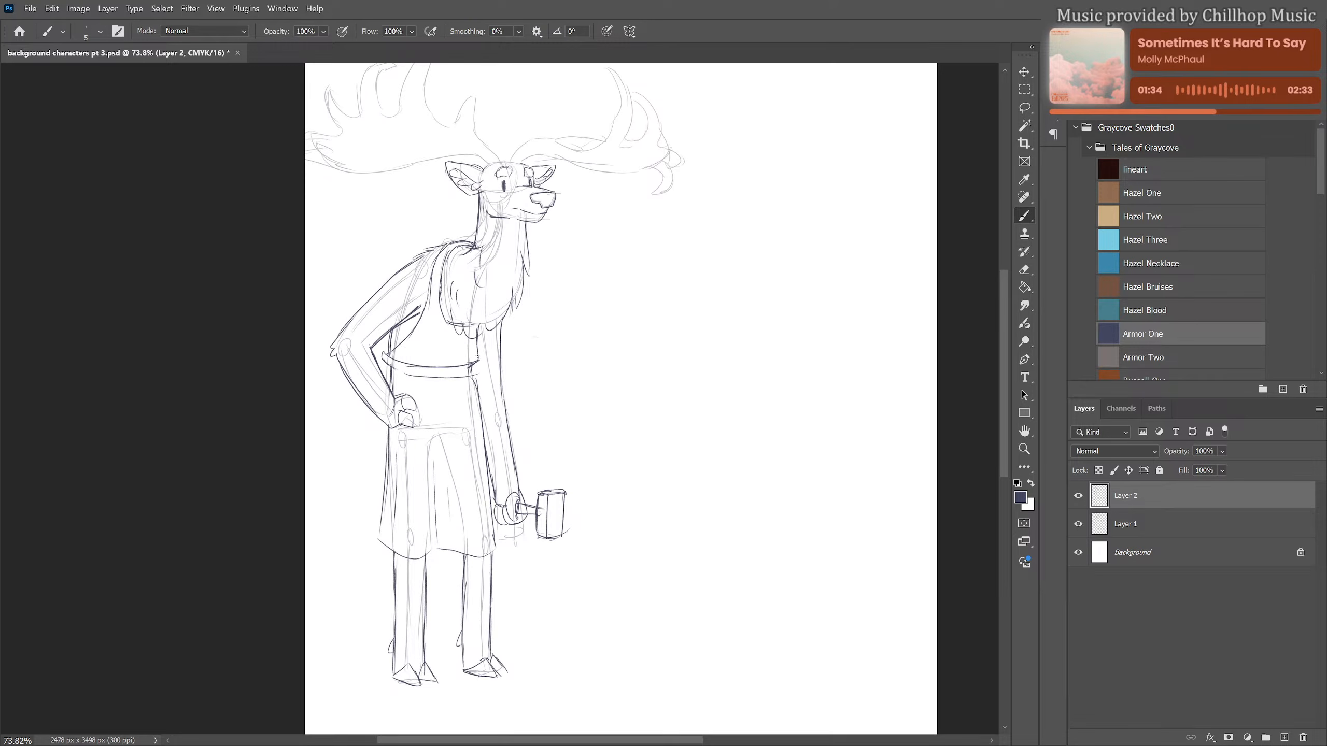
left_click_drag(487, 430, 481, 459)
scroll(622, 385, "up", 5)
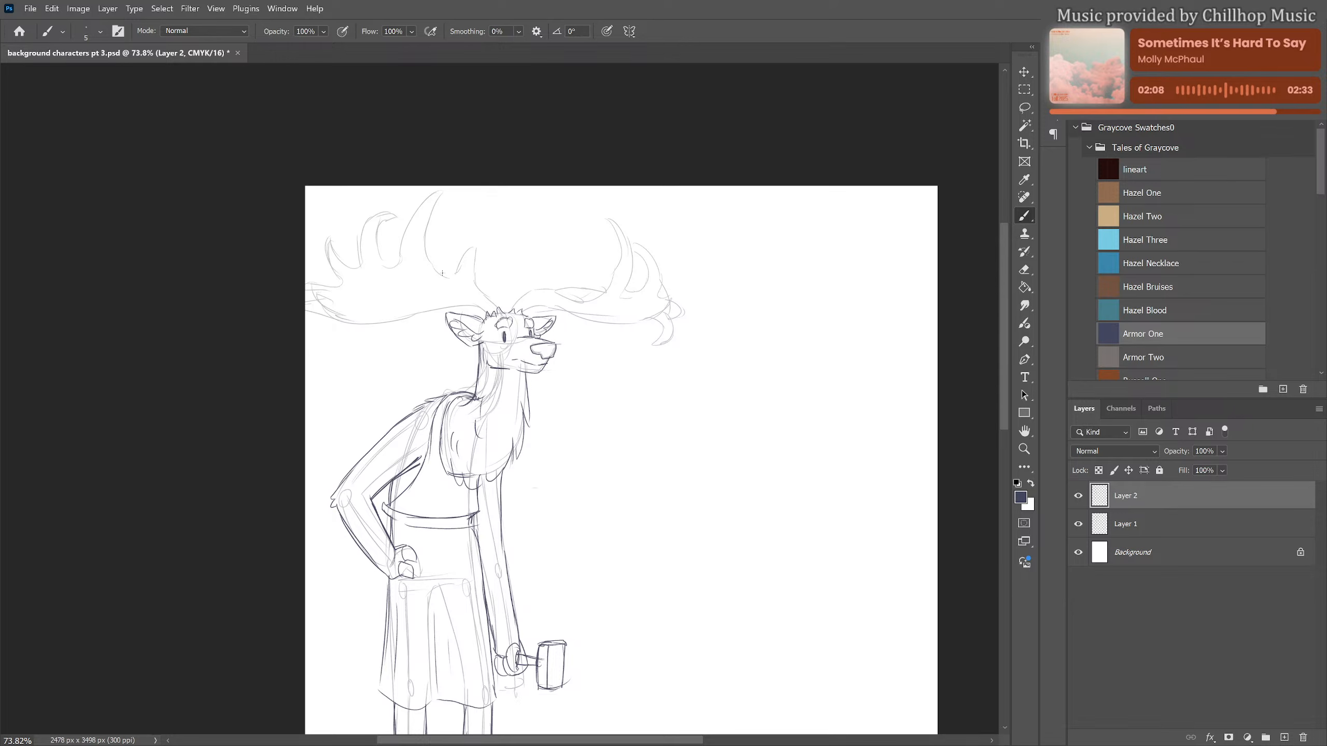
mouse_move(442, 273)
left_mouse_down()
mouse_move(478, 245)
mouse_move(476, 286)
mouse_move(497, 308)
left_mouse_up()
mouse_move(303, 310)
left_mouse_down()
mouse_move(377, 322)
mouse_move(488, 311)
left_mouse_up()
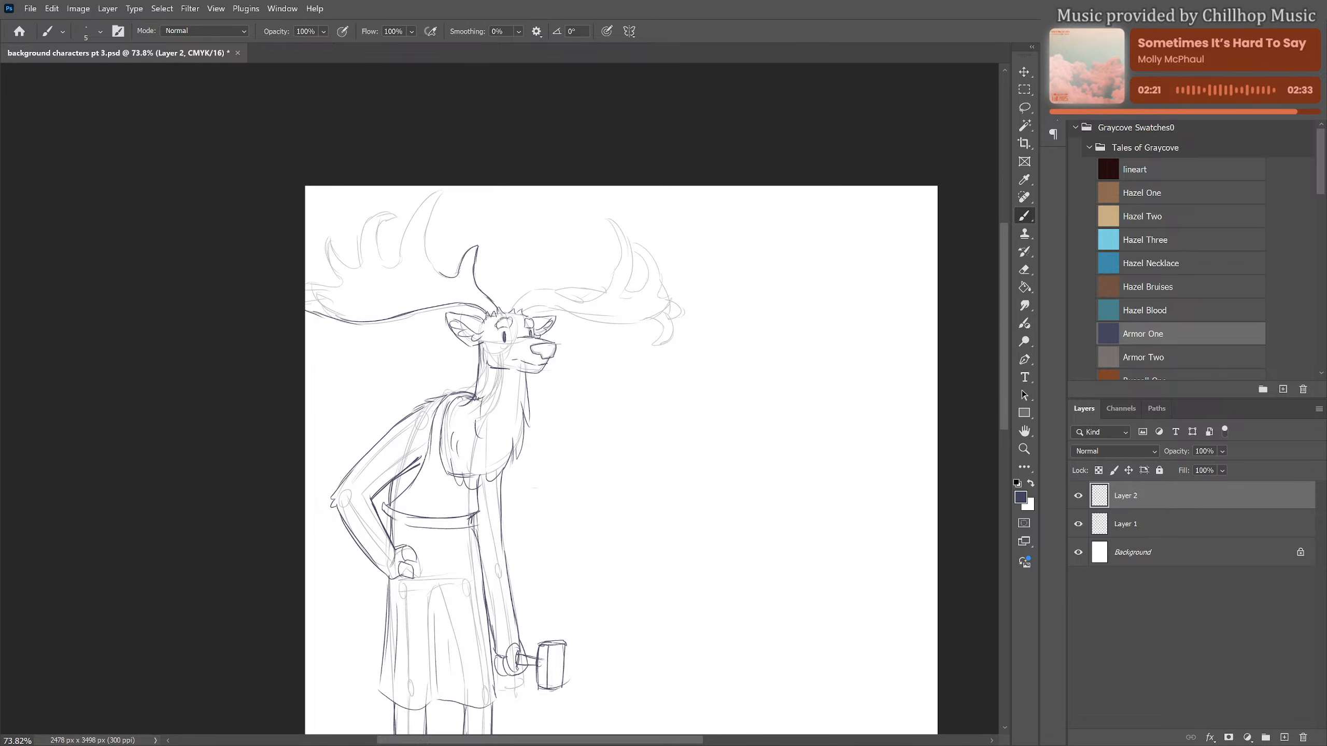
mouse_move(389, 267)
left_mouse_down()
mouse_move(432, 199)
mouse_move(426, 256)
mouse_move(443, 269)
left_mouse_up()
mouse_move(382, 222)
left_mouse_down()
mouse_move(374, 250)
mouse_move(389, 269)
left_mouse_up()
mouse_move(347, 275)
left_mouse_down()
mouse_move(380, 211)
mouse_move(395, 220)
left_mouse_up()
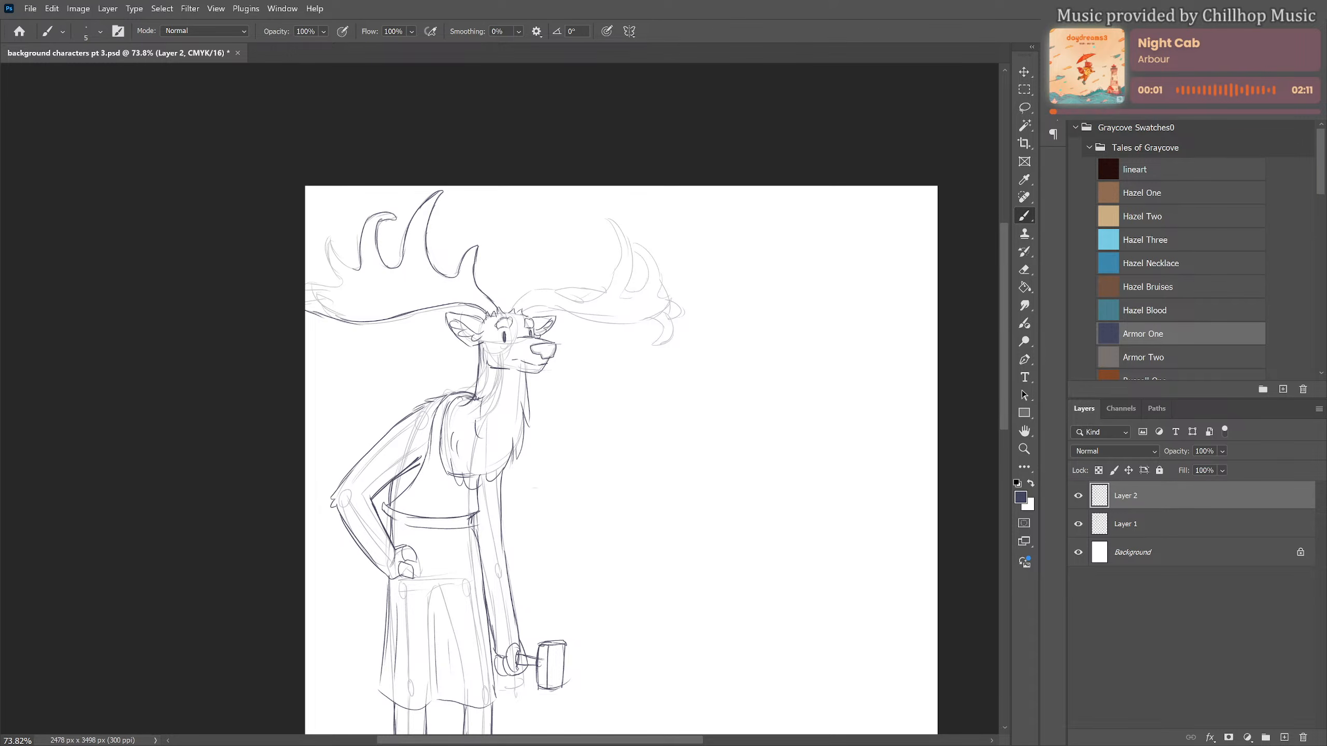
mouse_move(332, 237)
left_mouse_down()
mouse_move(361, 268)
mouse_move(330, 238)
mouse_move(325, 250)
mouse_move(328, 237)
mouse_move(340, 279)
mouse_move(329, 261)
mouse_move(322, 283)
mouse_move(339, 282)
mouse_move(301, 303)
left_mouse_up()
Outline the far antler over the rough sketch with its upright tines, lower edge and downward-hooked tip
left_click_drag(613, 385, 581, 412)
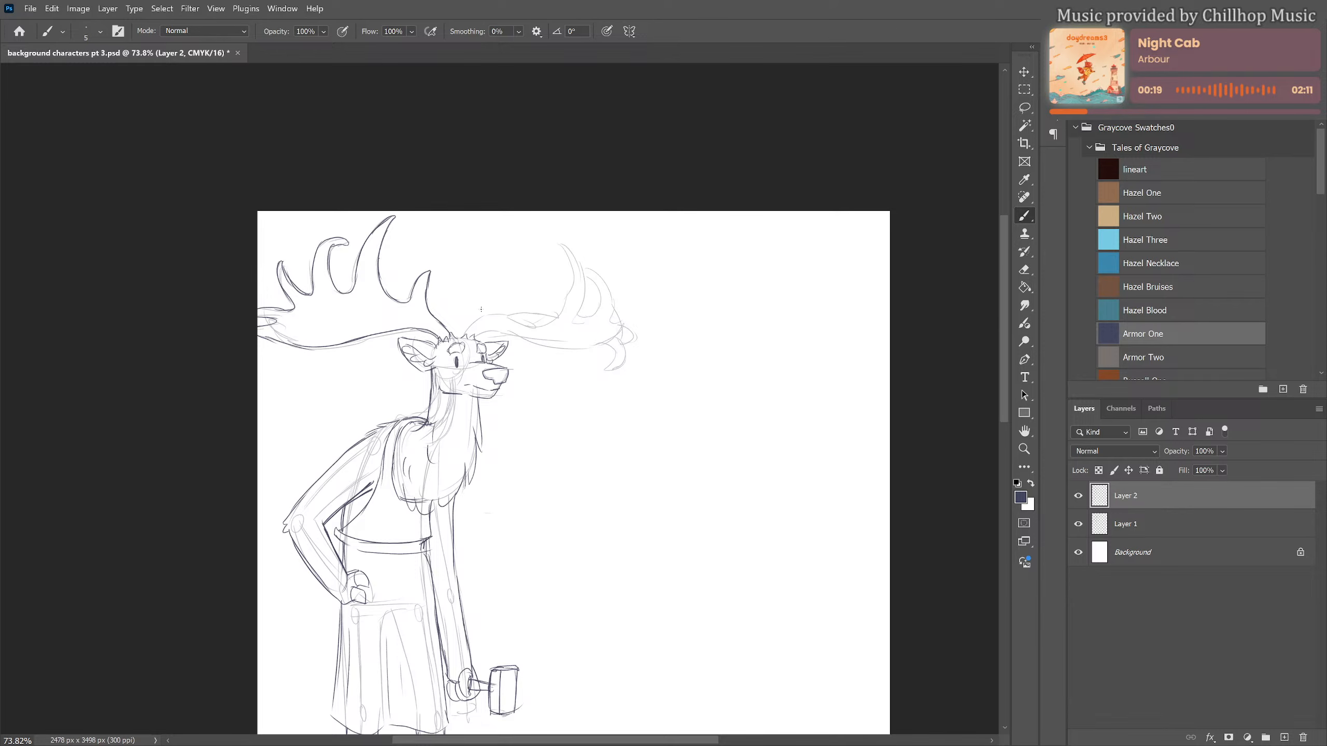
mouse_move(466, 331)
left_mouse_down()
mouse_move(560, 313)
mouse_move(539, 324)
mouse_move(567, 295)
left_mouse_up()
mouse_move(559, 244)
left_mouse_down()
mouse_move(560, 313)
mouse_move(571, 251)
mouse_move(580, 314)
mouse_move(592, 279)
mouse_move(599, 313)
left_mouse_up()
mouse_move(581, 268)
left_mouse_down()
mouse_move(598, 274)
mouse_move(612, 320)
left_mouse_up()
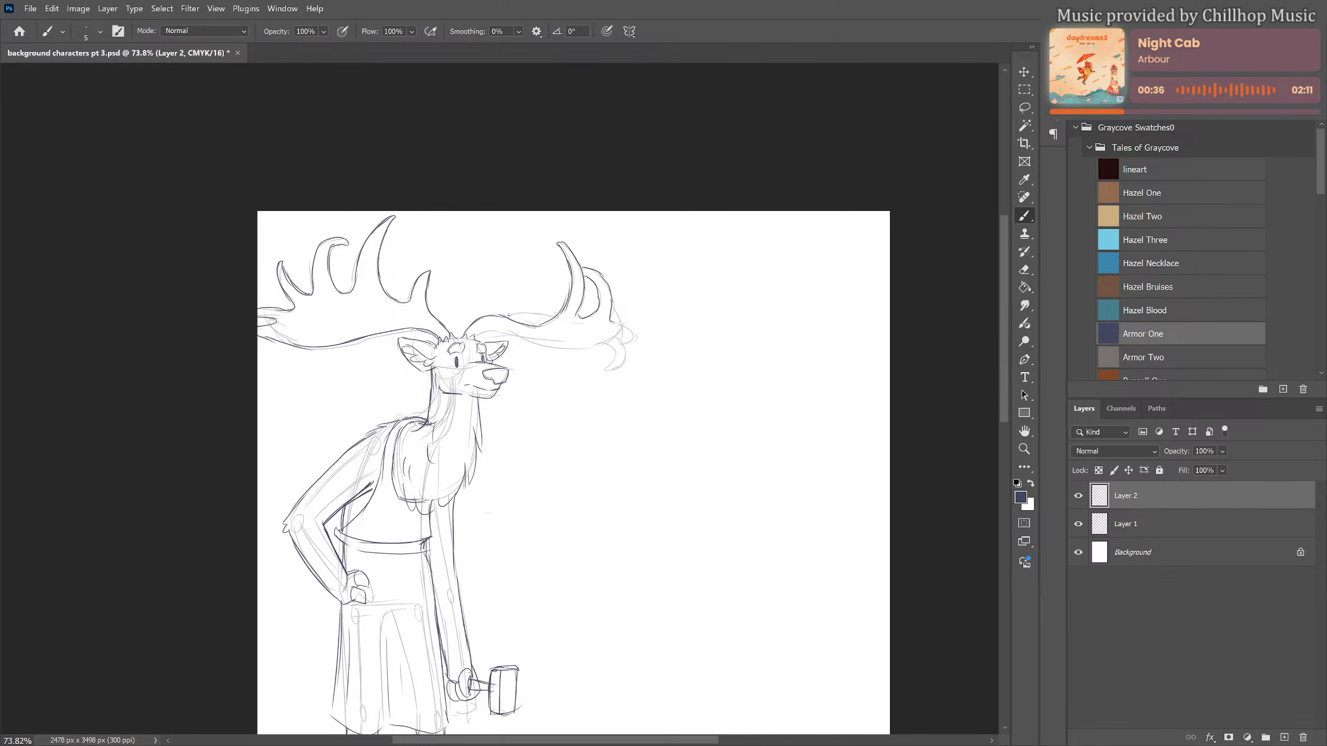
left_click_drag(509, 316, 557, 316)
left_click_drag(473, 333, 609, 345)
left_click_drag(613, 347, 619, 364)
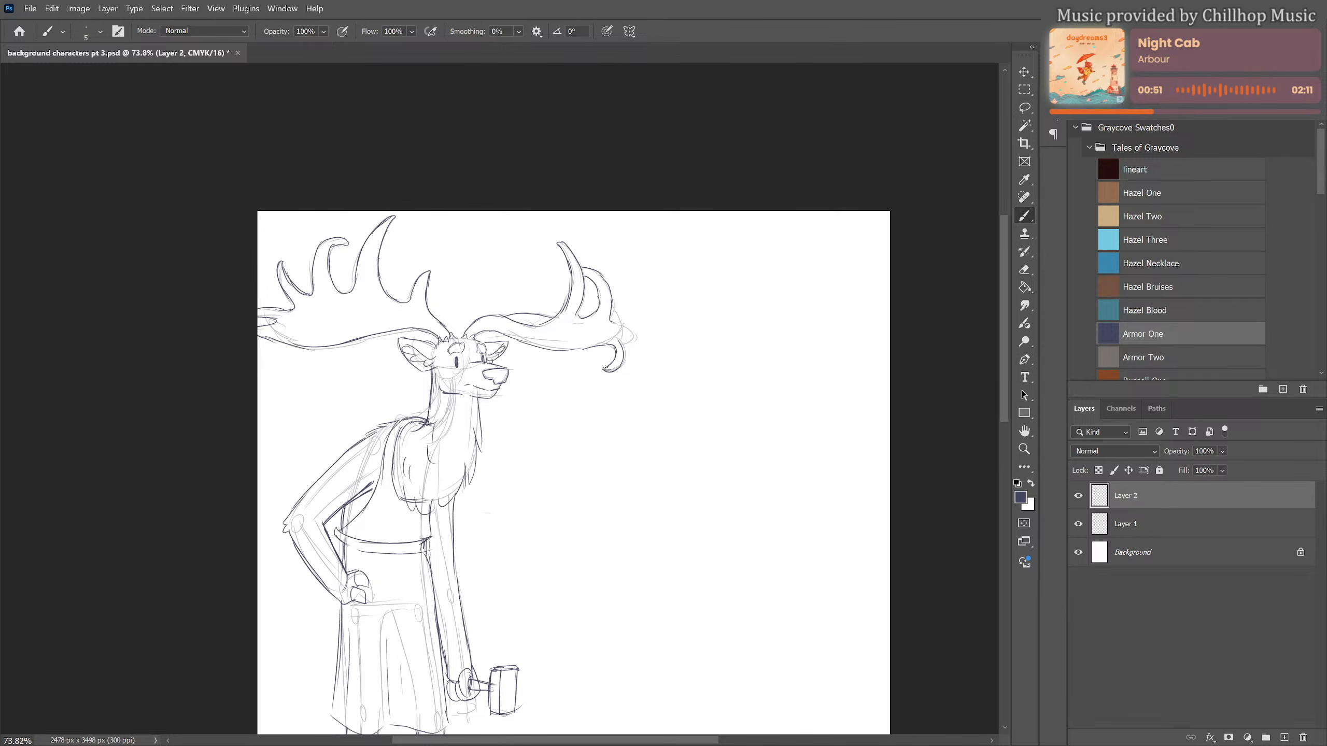
mouse_move(620, 340)
left_mouse_down()
mouse_move(623, 370)
mouse_move(635, 330)
mouse_move(623, 343)
left_mouse_up()
Add fold lines to the garment around the waist and skirt, and hide Layer 1
scroll(577, 376, "down", 5)
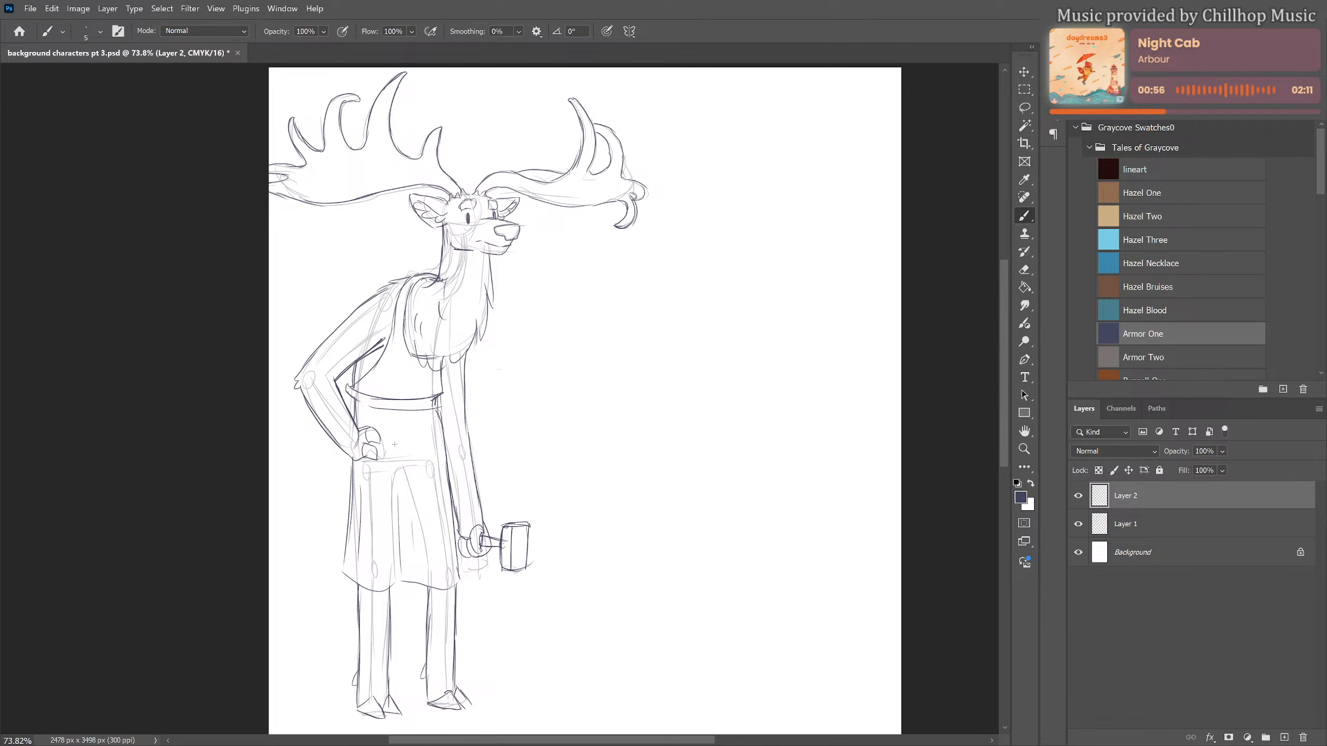
left_click_drag(381, 392, 395, 383)
left_click_drag(416, 499, 416, 566)
left_click_drag(353, 415, 349, 390)
left_click(1078, 523)
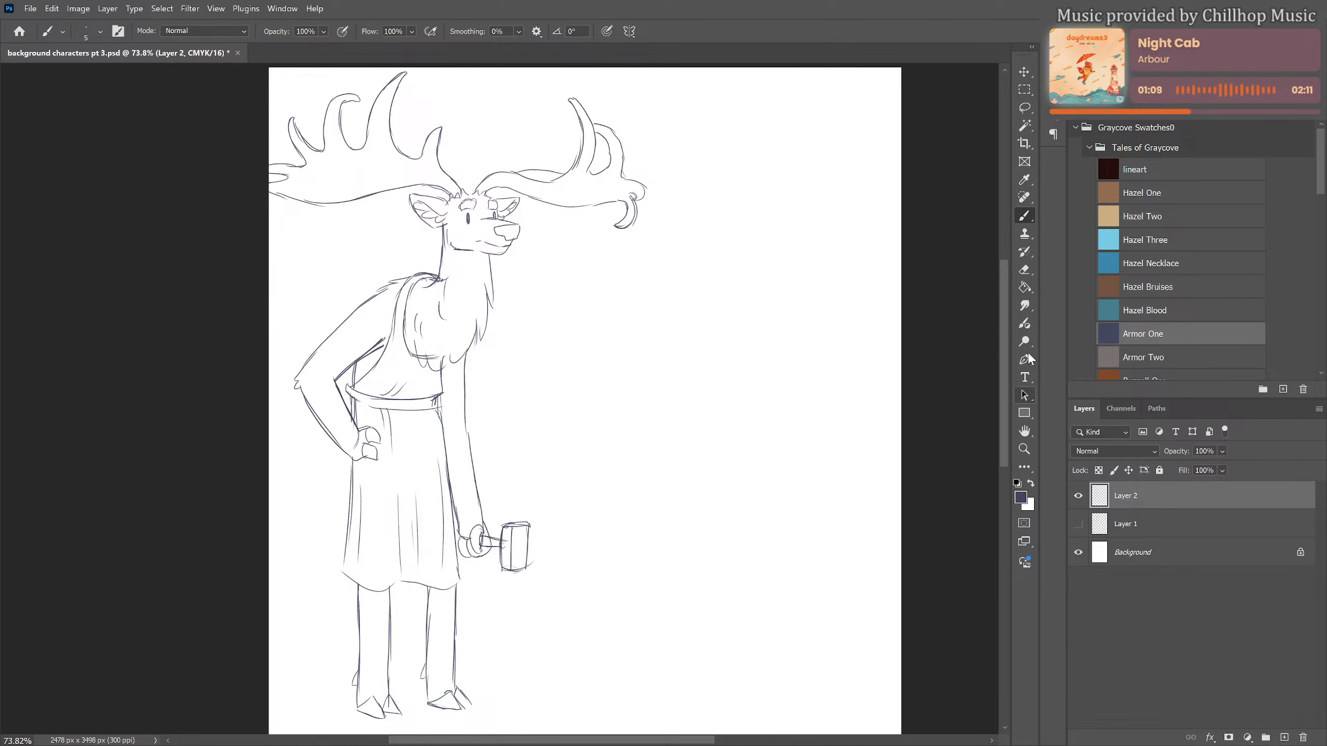
Draw a scalloped fur marking across the bent arm's shoulder and a curved patch around the near eye
scroll(645, 392, "down", 5)
scroll(590, 389, "up", 4)
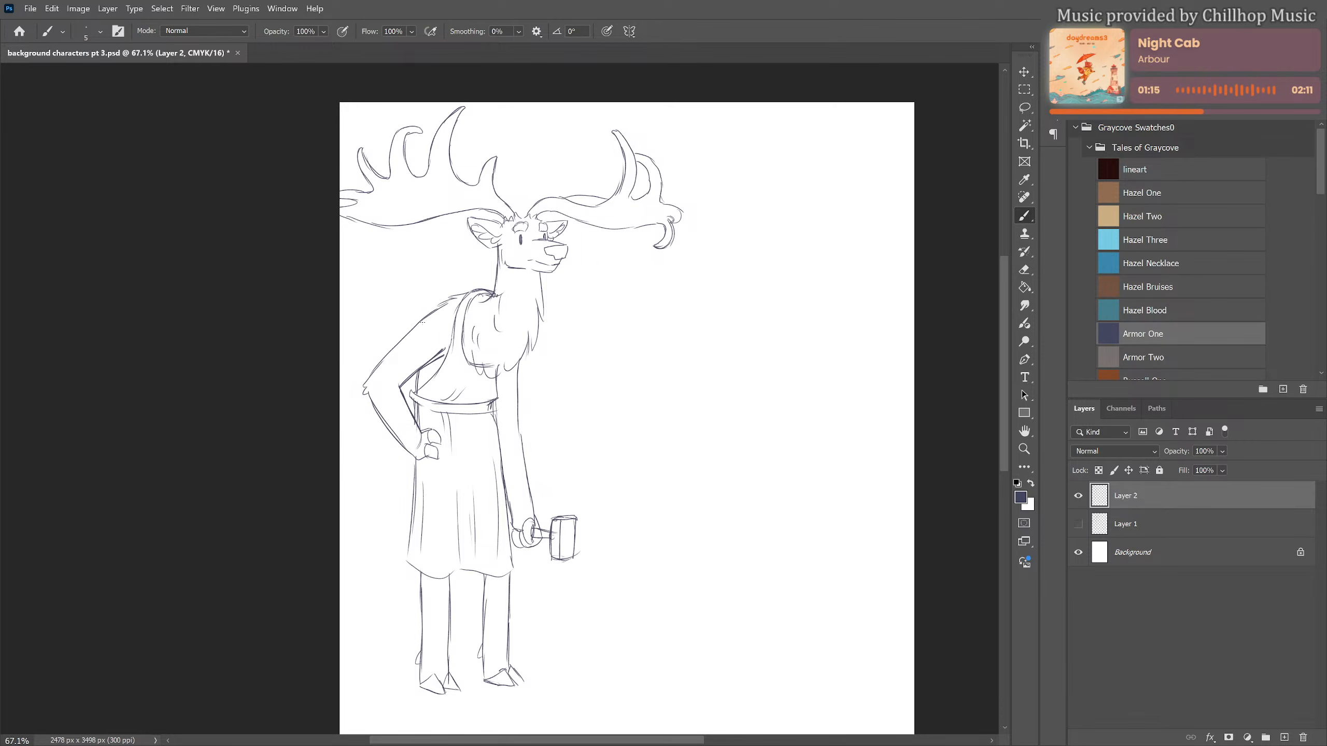
left_click_drag(415, 328, 477, 320)
left_click(512, 254)
left_click_drag(529, 231, 526, 243)
key("e")
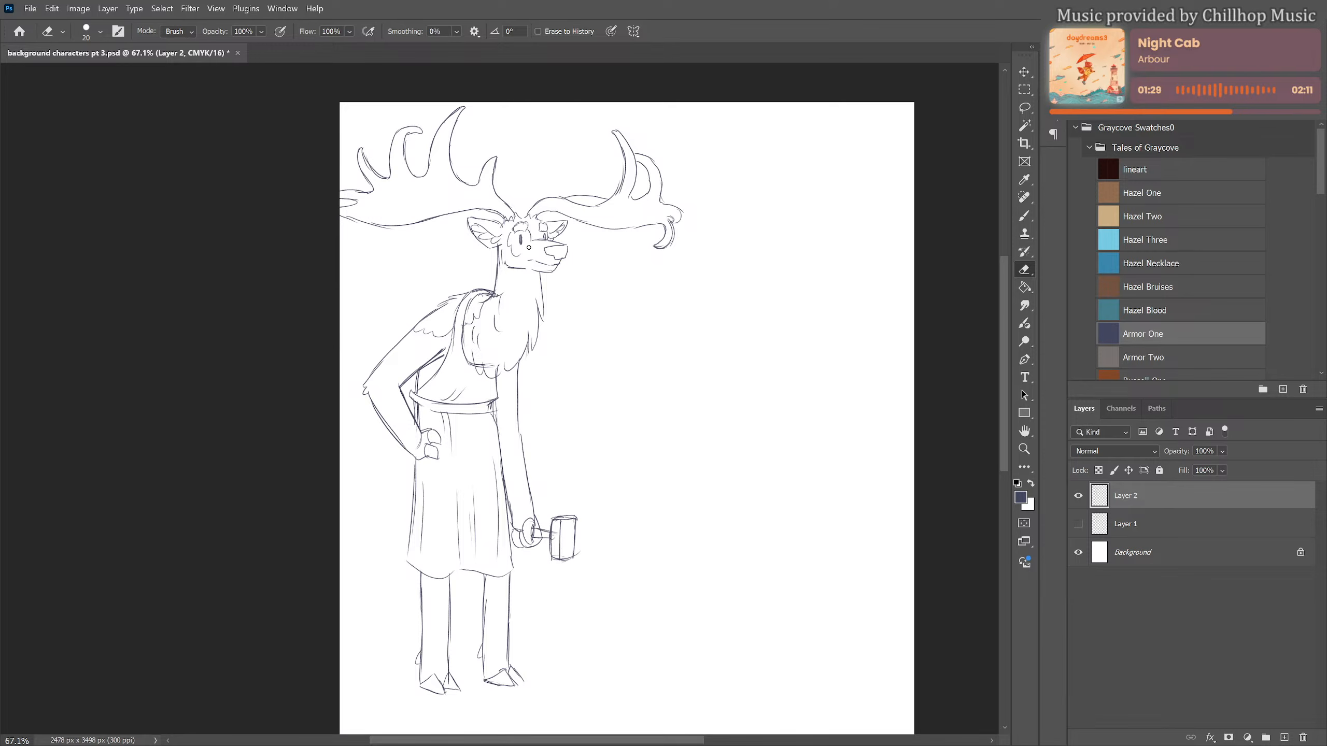
key("b")
left_click_drag(529, 243, 519, 256)
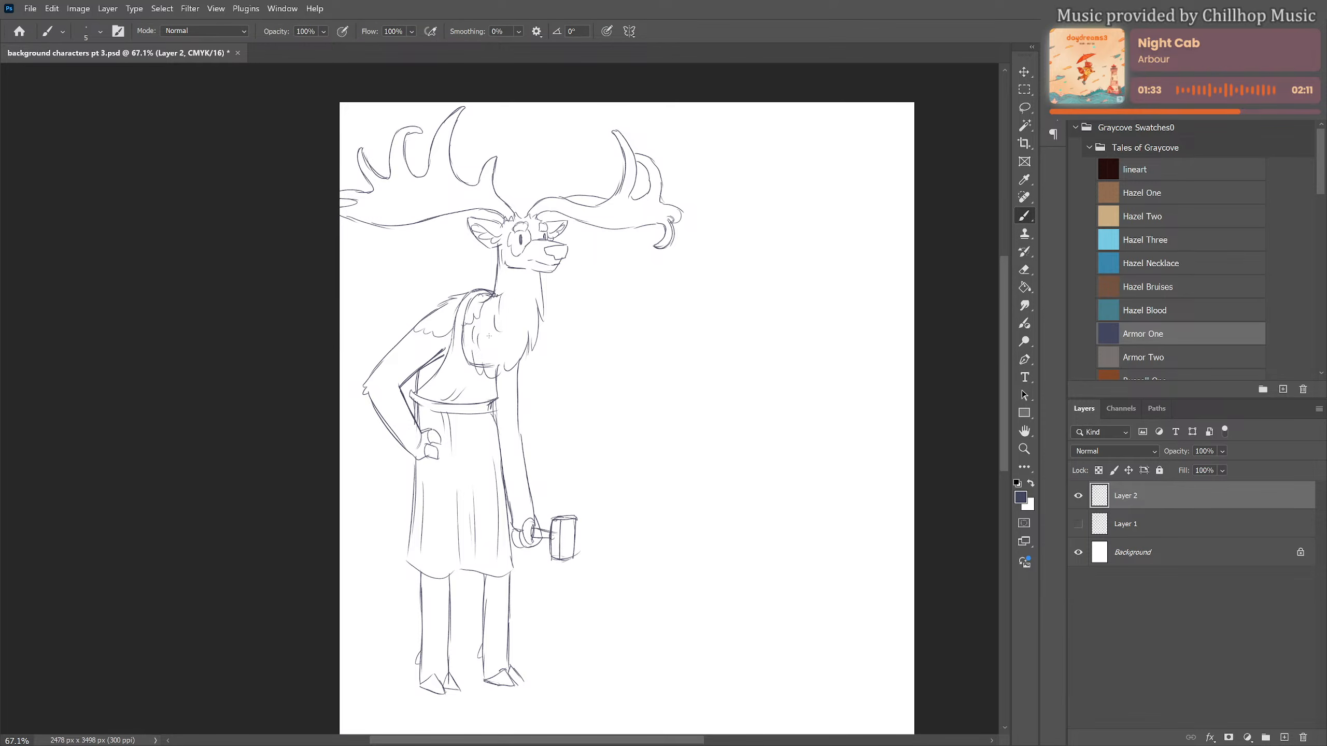
Add irregular fur patch markings to the forearm, the hanging upper arm and both legs
left_click_drag(410, 407, 402, 436)
left_click_drag(500, 378, 505, 401)
scroll(511, 438, "down", 5)
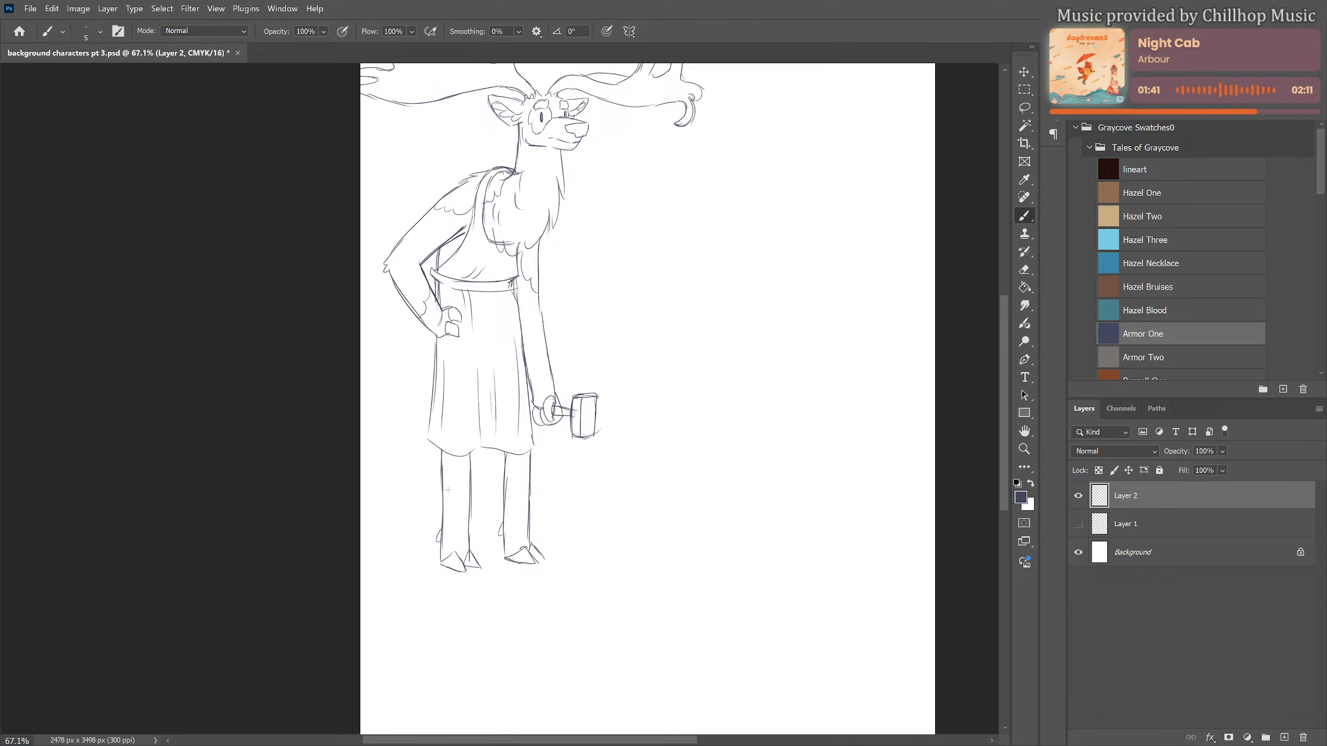
left_click_drag(444, 489, 458, 523)
left_click_drag(512, 457, 529, 483)
scroll(650, 393, "up", 4)
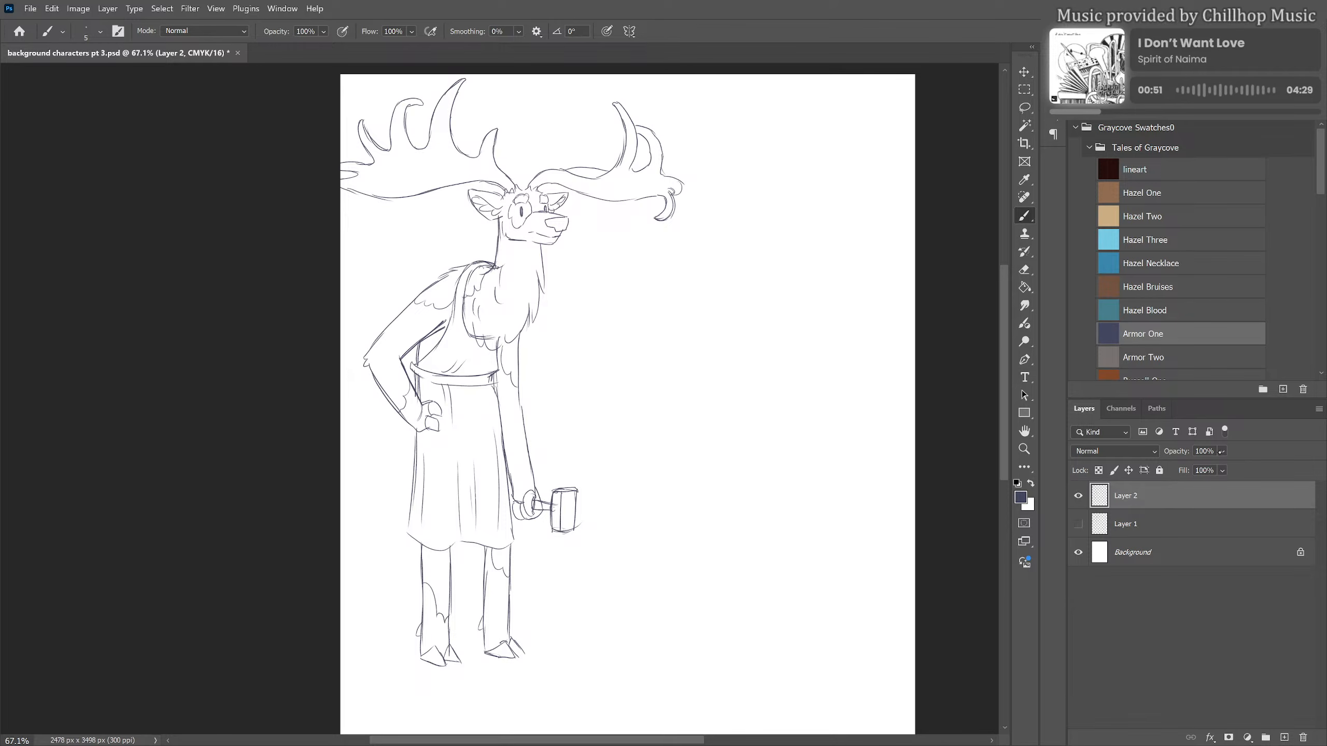
Lower Layer 2's opacity to 29%, add a new layer above it and select the lineart swatch
left_click(1221, 471)
left_click(1215, 467)
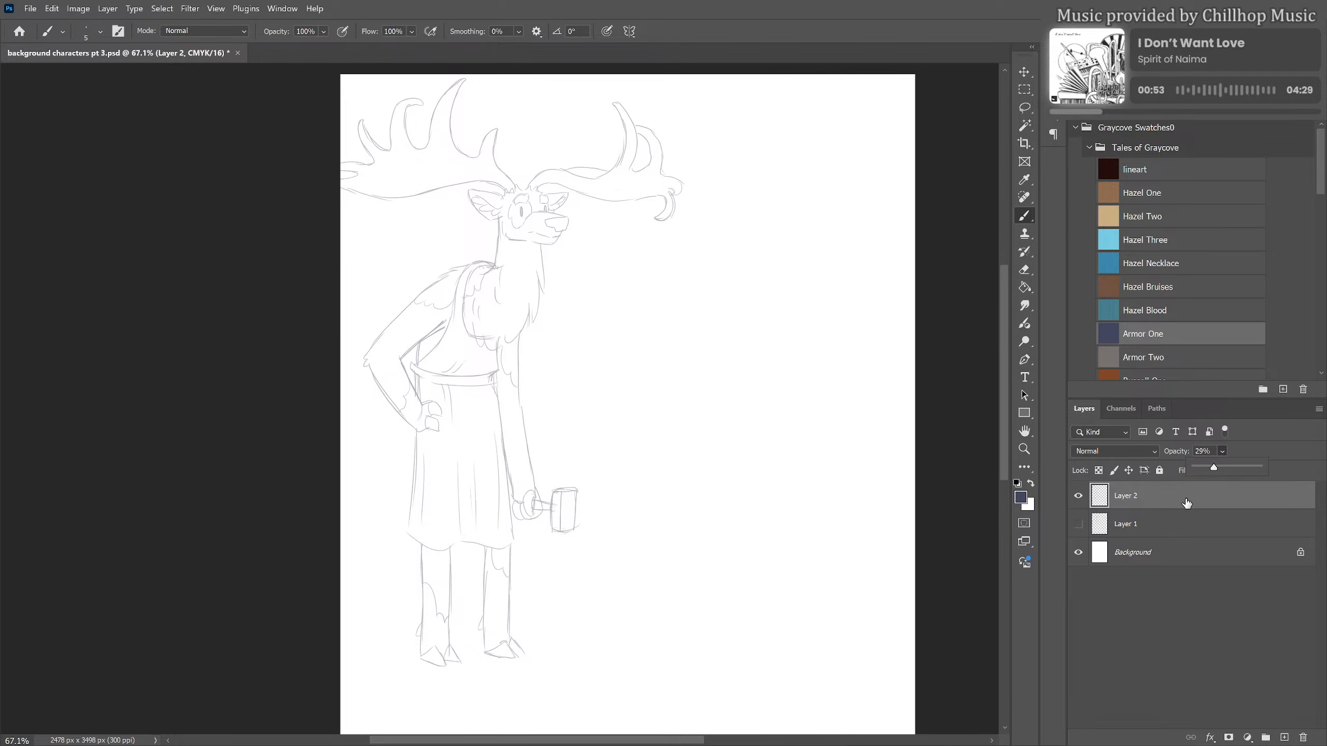
left_click(1283, 737)
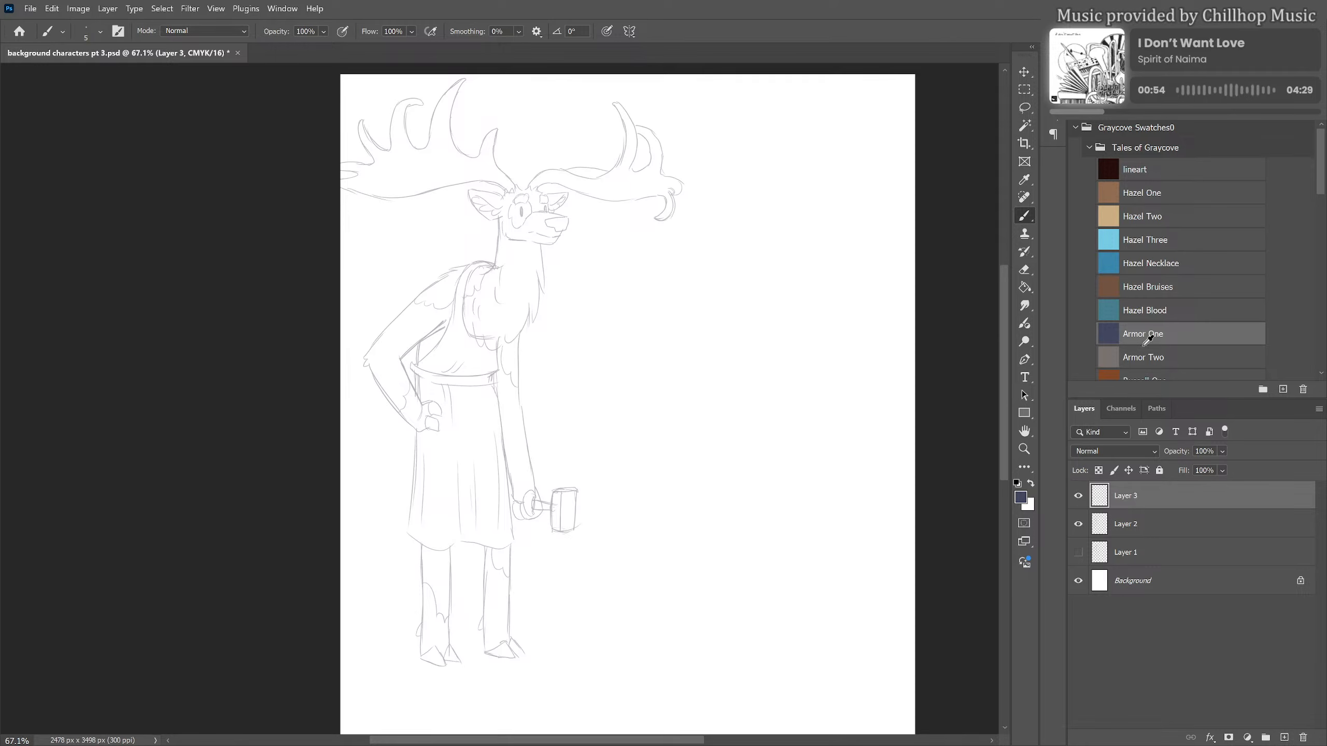
left_click(1138, 176)
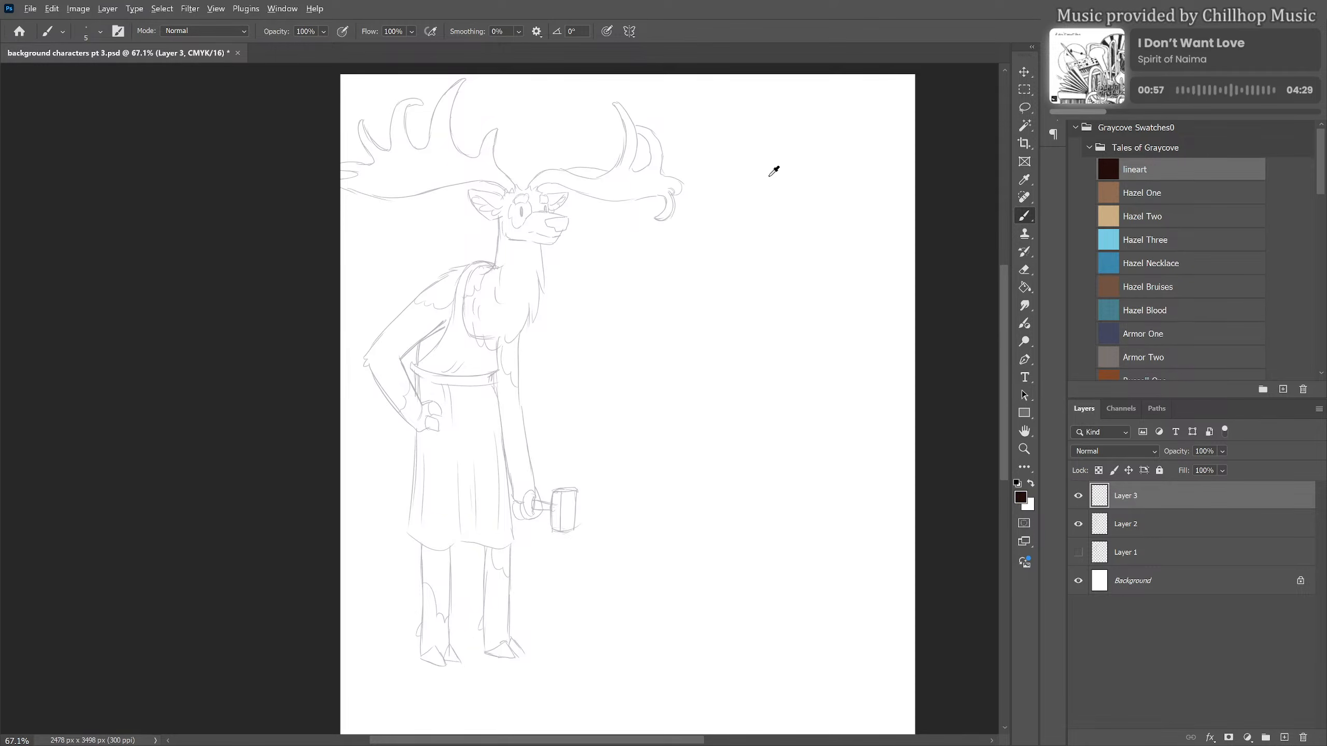
Ink the top of the muzzle and a dark filled-in nose on the new layer, undoing unsatisfactory strokes
scroll(512, 163, "up", 5)
left_click_drag(515, 168, 510, 275)
scroll(548, 346, "up", 2)
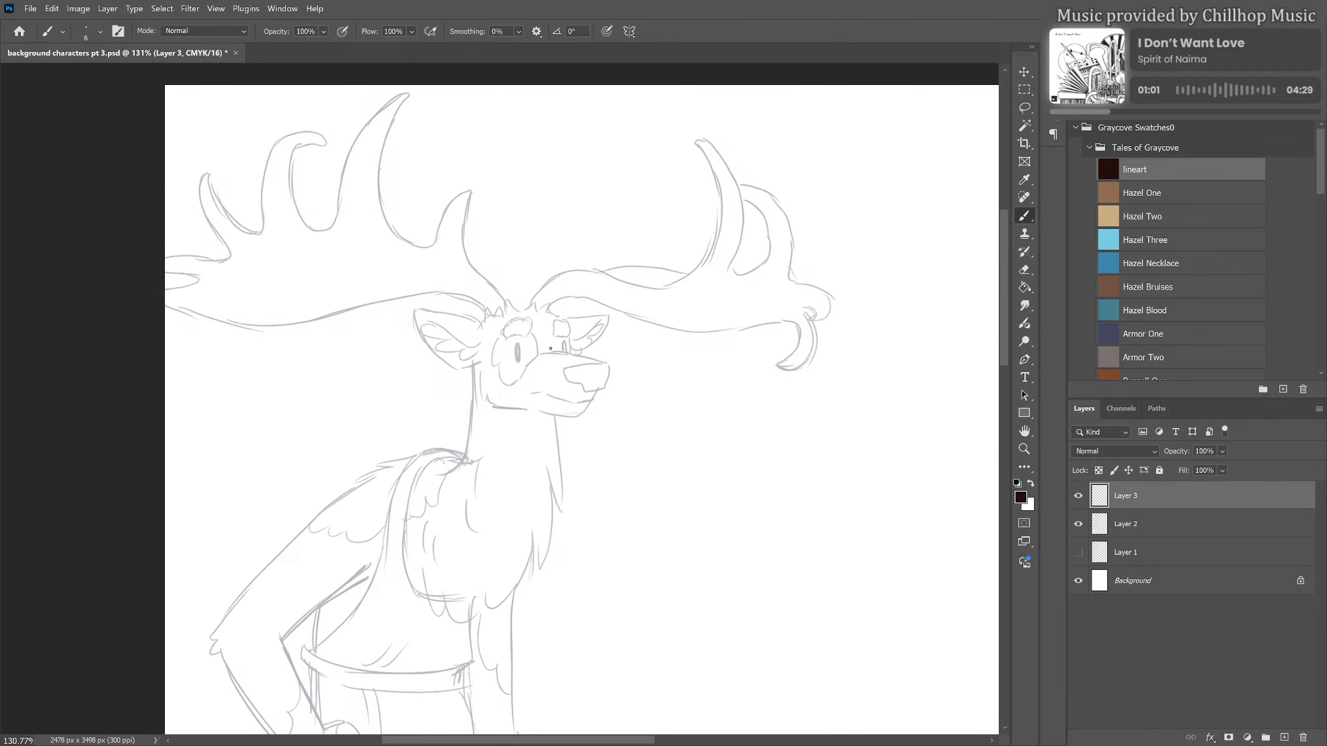
mouse_move(538, 357)
left_mouse_down()
mouse_move(601, 360)
mouse_move(547, 353)
mouse_move(606, 365)
mouse_move(565, 369)
mouse_move(570, 384)
mouse_move(605, 384)
mouse_move(605, 366)
mouse_move(588, 385)
left_mouse_up()
key("ctrl+z")
key("ctrl+z")
key("ctrl+z")
key("ctrl+z")
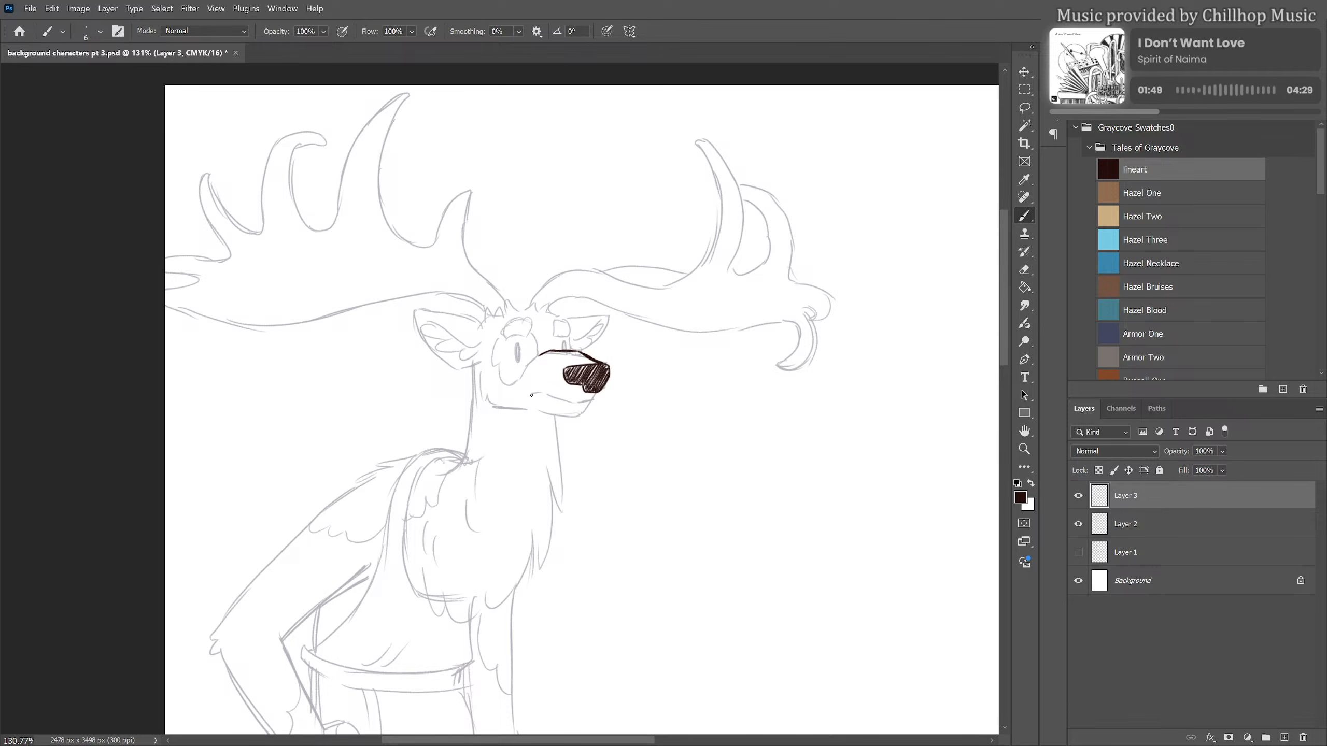
Ink the mouth line, the chin and the furry jawline below the cheek
left_click_drag(530, 392, 564, 400)
key("ctrl+z")
mouse_move(541, 393)
left_mouse_down()
mouse_move(601, 400)
mouse_move(579, 420)
left_mouse_up()
mouse_move(481, 372)
left_mouse_down()
mouse_move(489, 403)
mouse_move(526, 411)
left_mouse_up()
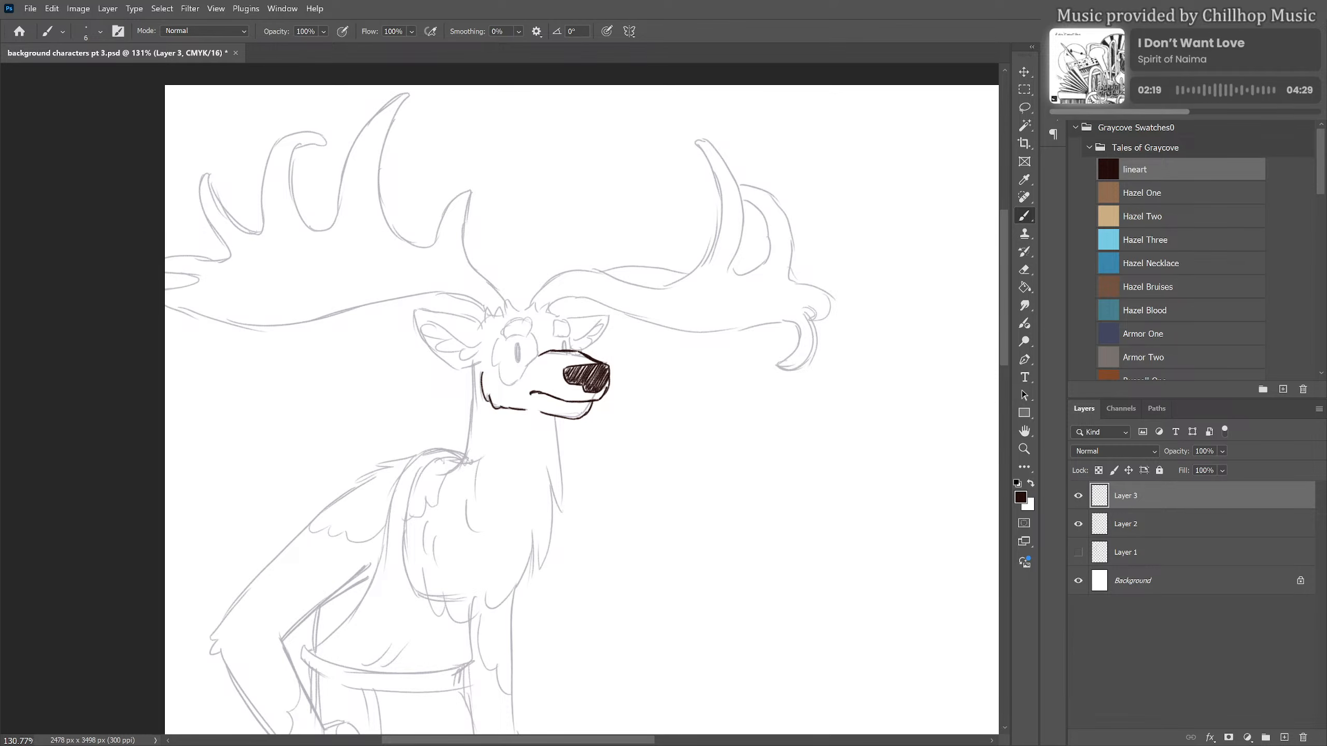
Ink the face details and ears: both eyes with their brows, the spiky fur on top of the head and both ears
mouse_move(518, 346)
left_mouse_down()
mouse_move(517, 357)
mouse_move(563, 343)
mouse_move(511, 317)
mouse_move(515, 333)
mouse_move(570, 334)
left_mouse_up()
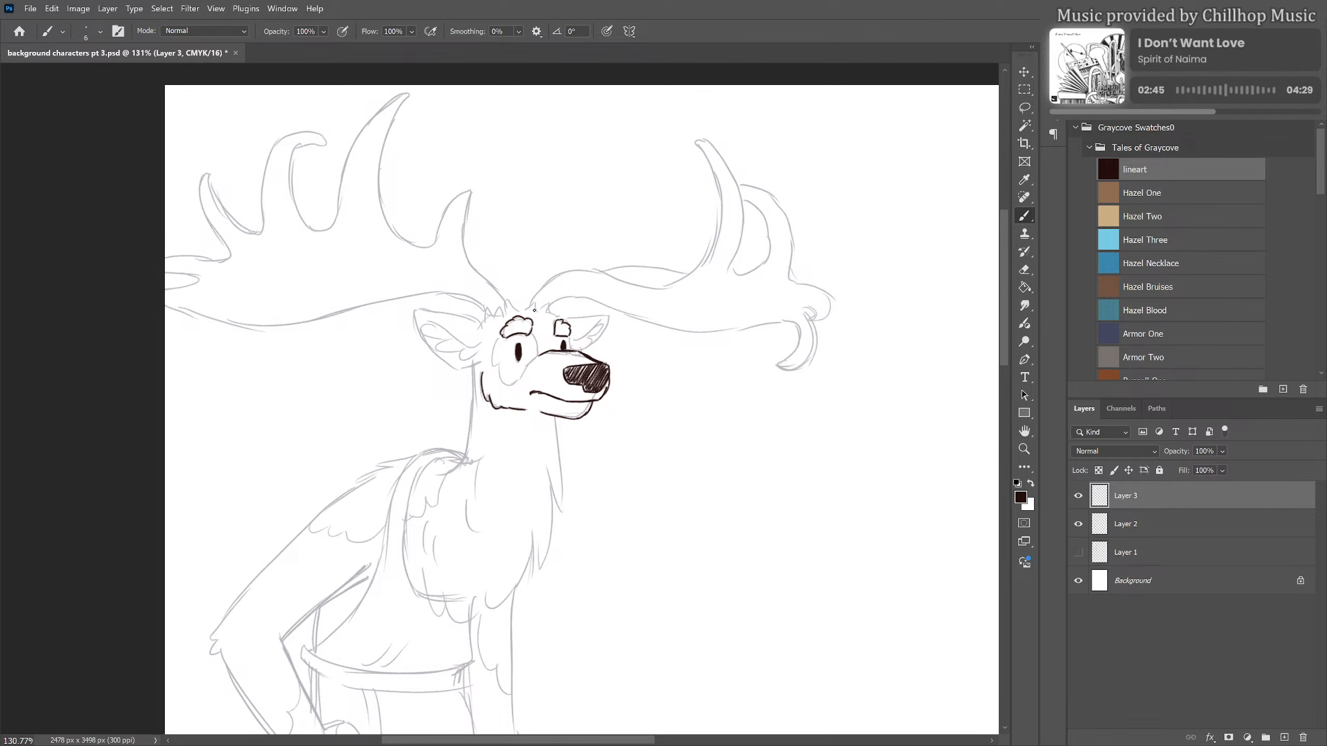
mouse_move(524, 313)
left_mouse_down()
mouse_move(482, 308)
mouse_move(480, 324)
mouse_move(542, 305)
mouse_move(562, 313)
mouse_move(573, 352)
mouse_move(570, 318)
mouse_move(608, 315)
mouse_move(578, 353)
mouse_move(604, 321)
left_mouse_up()
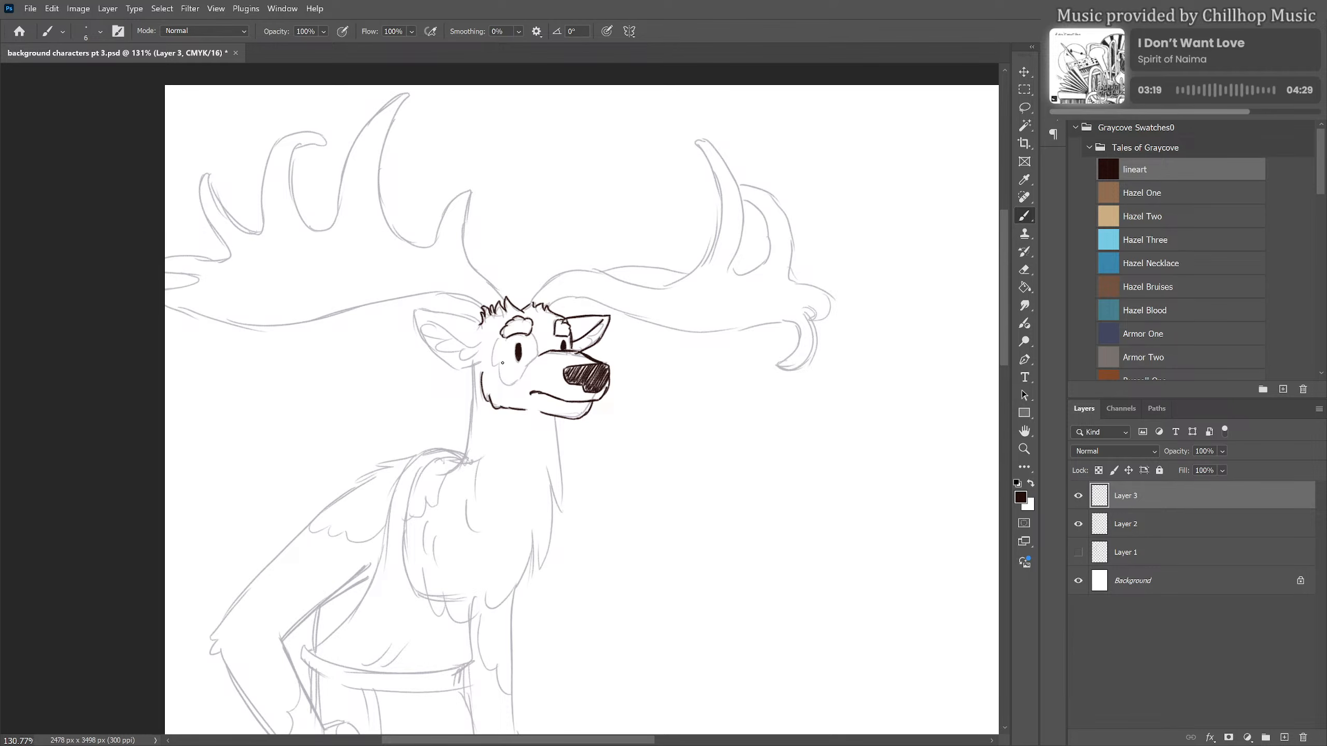
mouse_move(485, 328)
left_mouse_down()
mouse_move(424, 311)
mouse_move(417, 331)
left_mouse_up()
mouse_move(423, 319)
left_mouse_down()
mouse_move(472, 351)
mouse_move(485, 340)
mouse_move(449, 342)
left_mouse_up()
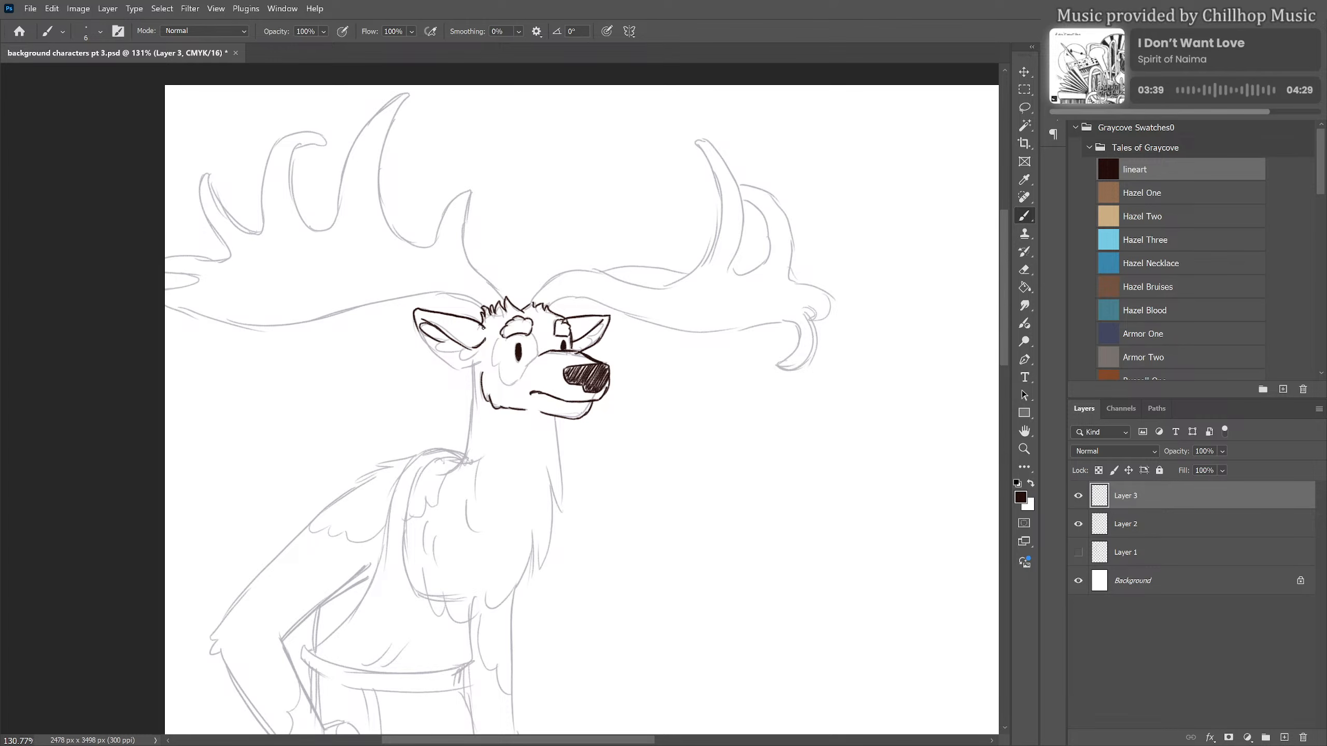
mouse_move(451, 341)
left_mouse_down()
mouse_move(478, 338)
mouse_move(427, 315)
mouse_move(417, 330)
mouse_move(471, 373)
left_mouse_up()
Ink the patch around the near eye and the neck lines, continuing into the jagged front edge of the chest fur
mouse_move(503, 338)
left_mouse_down()
mouse_move(492, 363)
mouse_move(508, 387)
mouse_move(533, 361)
mouse_move(472, 394)
mouse_move(463, 459)
mouse_move(441, 475)
left_mouse_up()
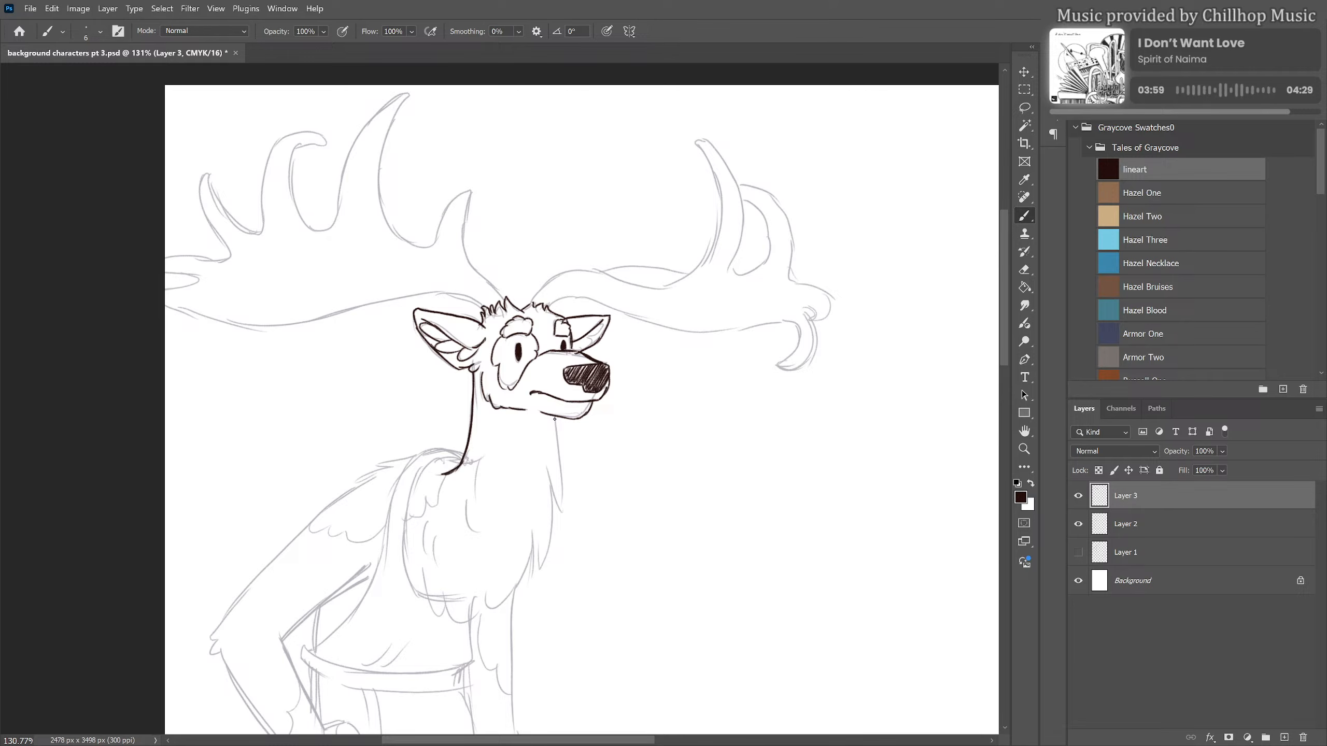
mouse_move(555, 419)
left_mouse_down()
mouse_move(554, 522)
mouse_move(552, 485)
mouse_move(536, 564)
mouse_move(532, 544)
mouse_move(486, 595)
left_mouse_up()
key("space")
left_click_drag(578, 512, 603, 431)
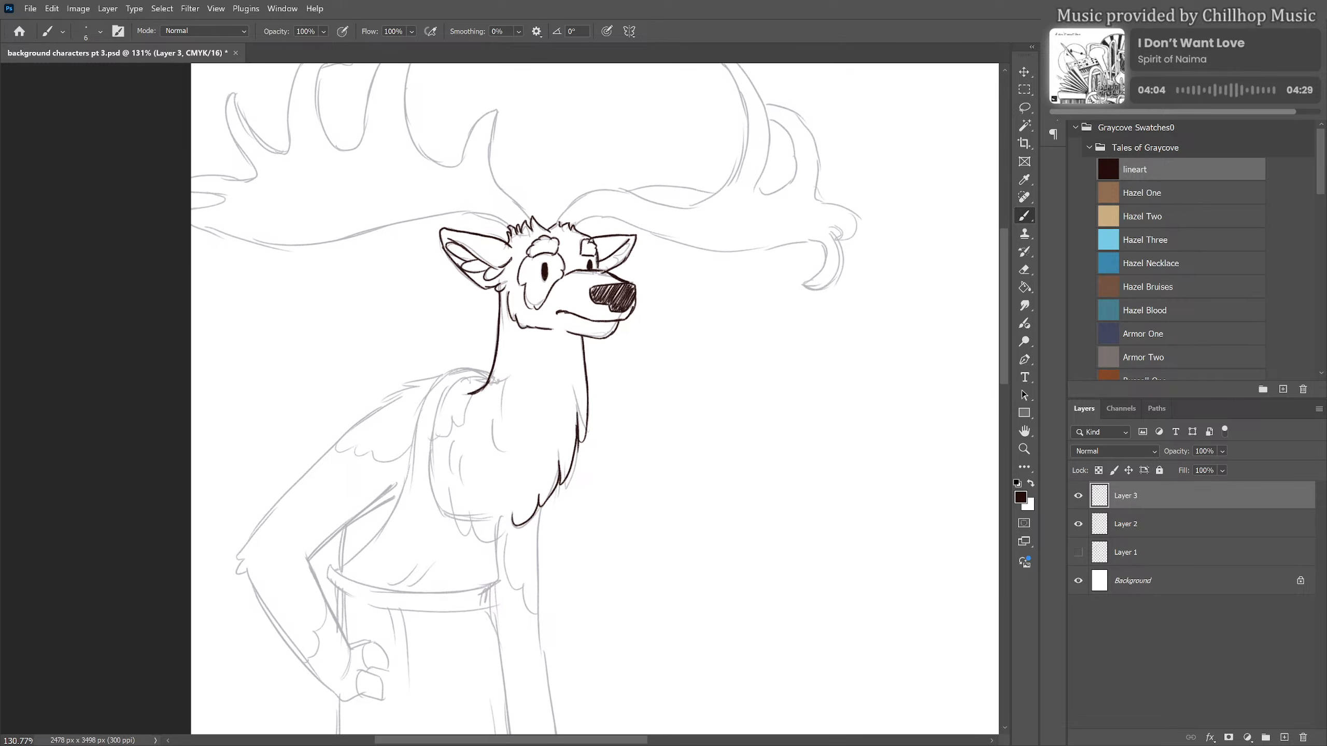
Ink the lower chest fur and the garment's shoulder strap, continuing its outer edge down to the waist
mouse_move(473, 378)
left_mouse_down()
mouse_move(490, 376)
mouse_move(440, 404)
mouse_move(434, 505)
mouse_move(489, 543)
mouse_move(513, 520)
left_mouse_up()
mouse_move(488, 378)
left_mouse_down()
mouse_move(447, 375)
mouse_move(414, 431)
mouse_move(431, 387)
mouse_move(403, 498)
left_mouse_up()
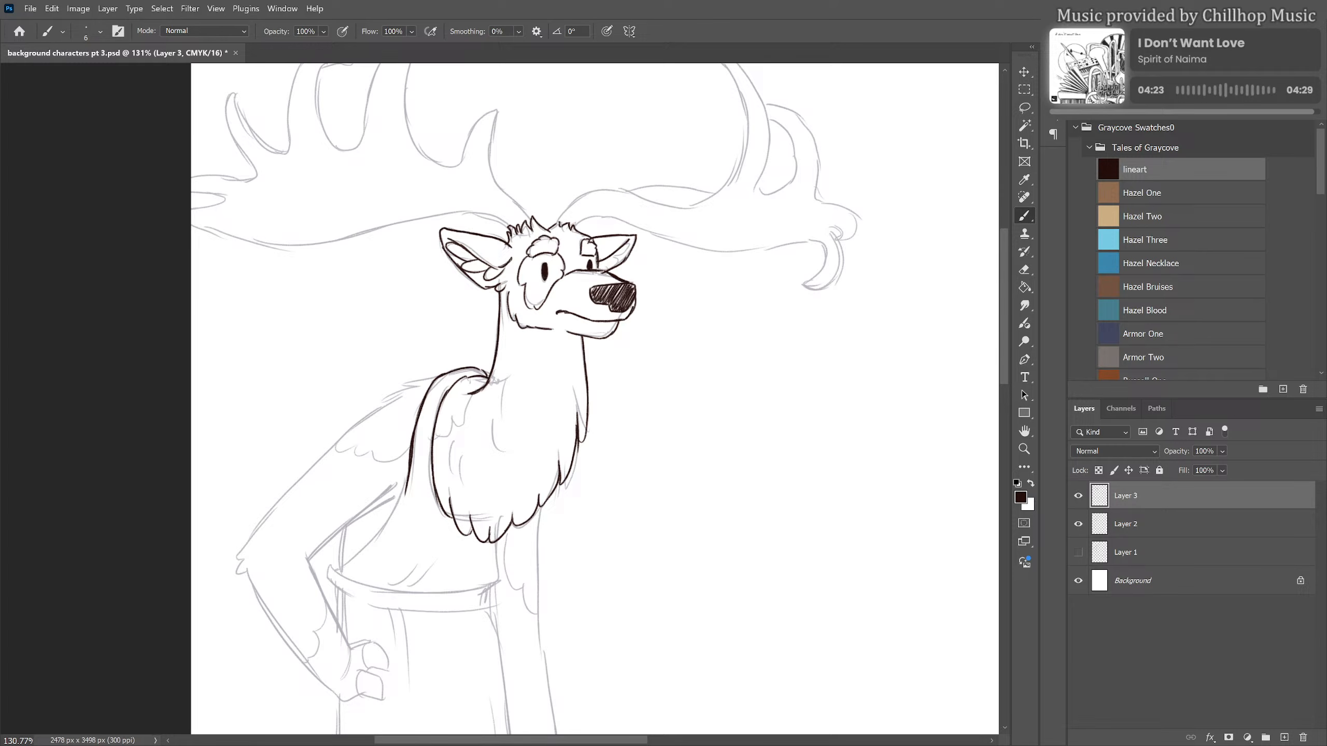
mouse_move(410, 474)
left_mouse_down()
mouse_move(375, 534)
mouse_move(341, 562)
left_mouse_up()
mouse_move(390, 520)
left_mouse_down()
mouse_move(343, 555)
mouse_move(404, 489)
mouse_move(376, 534)
mouse_move(386, 529)
mouse_move(344, 562)
left_mouse_up()
key("e")
key("b")
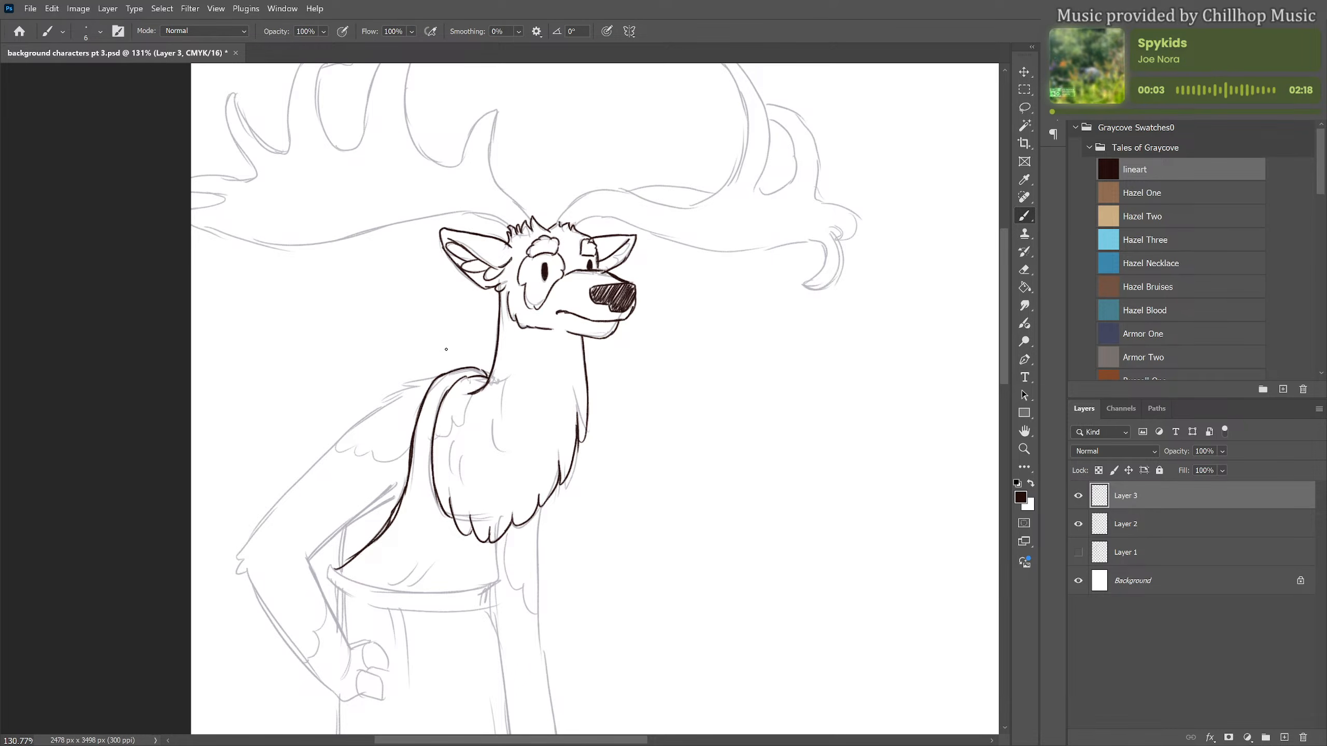
Ink the bent arm with its furry shoulder and elbow, and add short fur strokes on the neck and chest
mouse_move(438, 380)
left_mouse_down()
mouse_move(402, 383)
mouse_move(314, 458)
mouse_move(238, 549)
mouse_move(244, 582)
left_mouse_up()
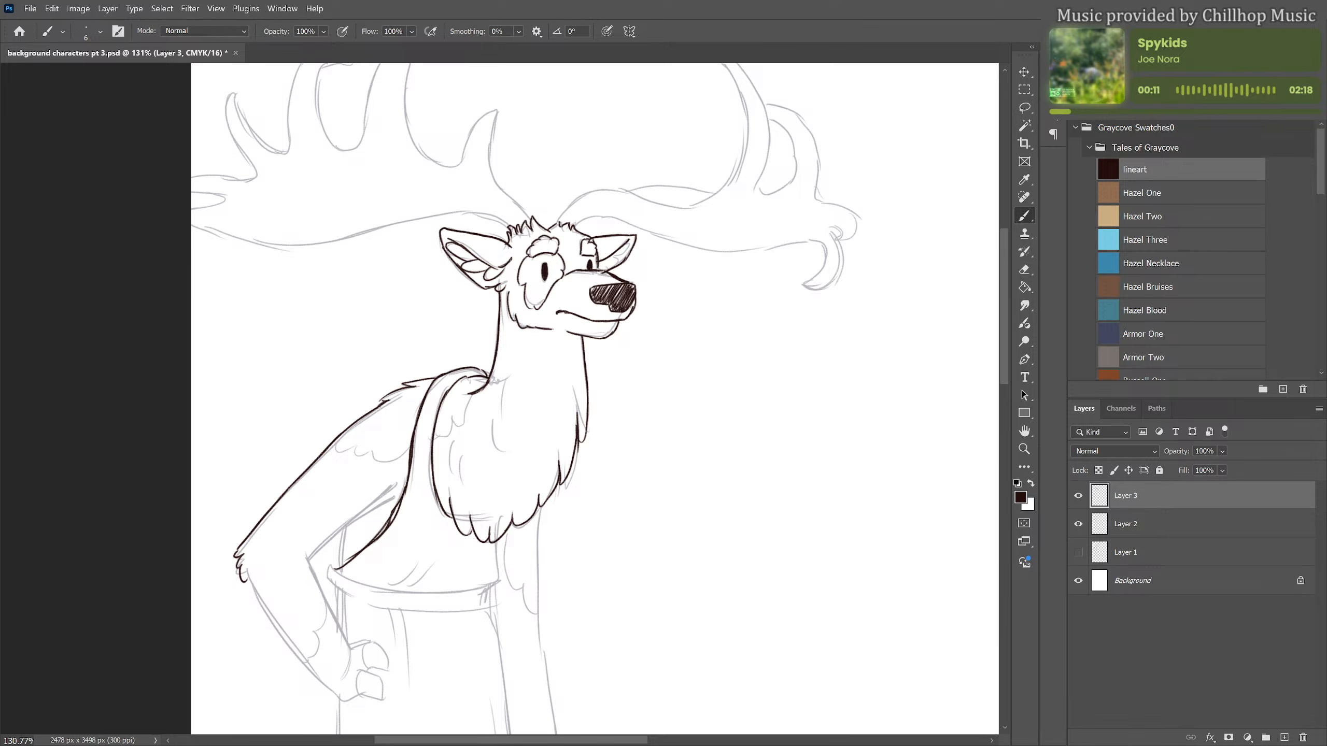
left_click_drag(247, 575, 344, 699)
left_click_drag(307, 563, 347, 641)
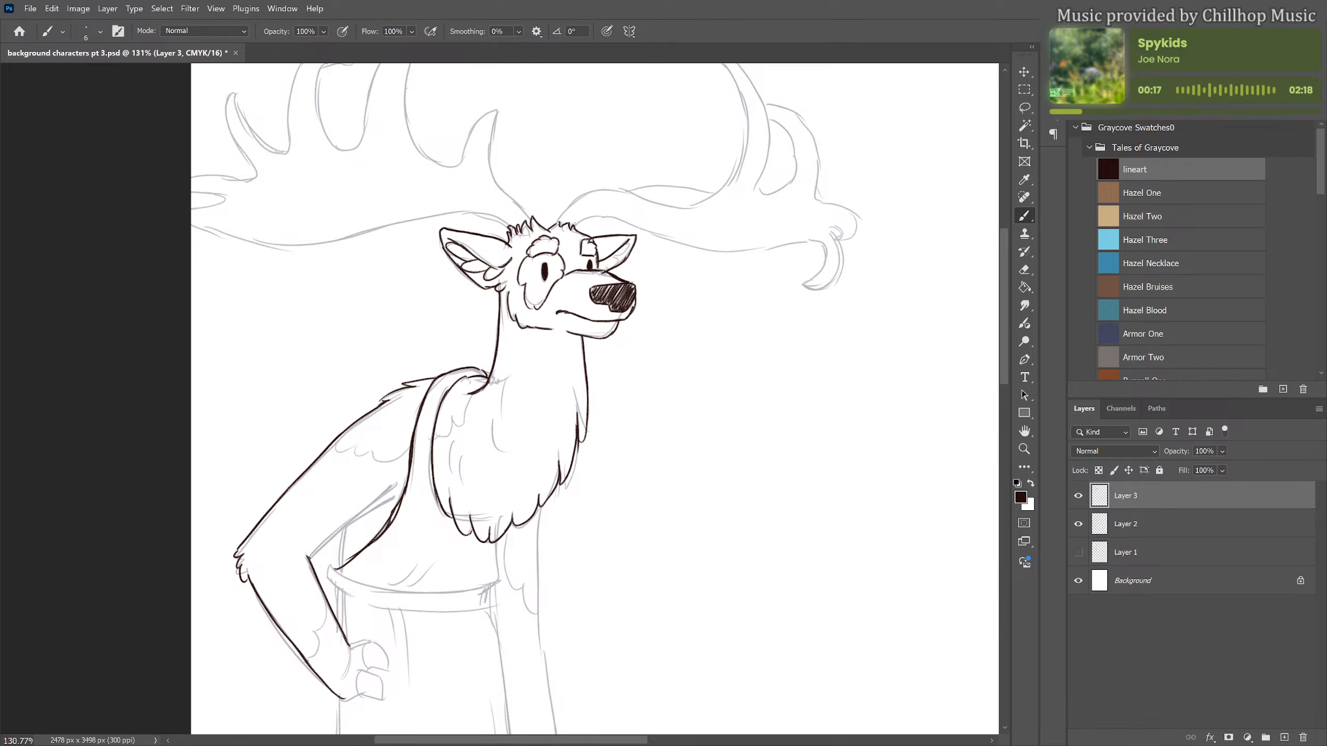
mouse_move(309, 559)
left_mouse_down()
mouse_move(394, 492)
mouse_move(345, 525)
mouse_move(341, 573)
left_mouse_up()
mouse_move(510, 350)
left_mouse_down()
mouse_move(529, 379)
mouse_move(493, 428)
mouse_move(495, 467)
left_mouse_up()
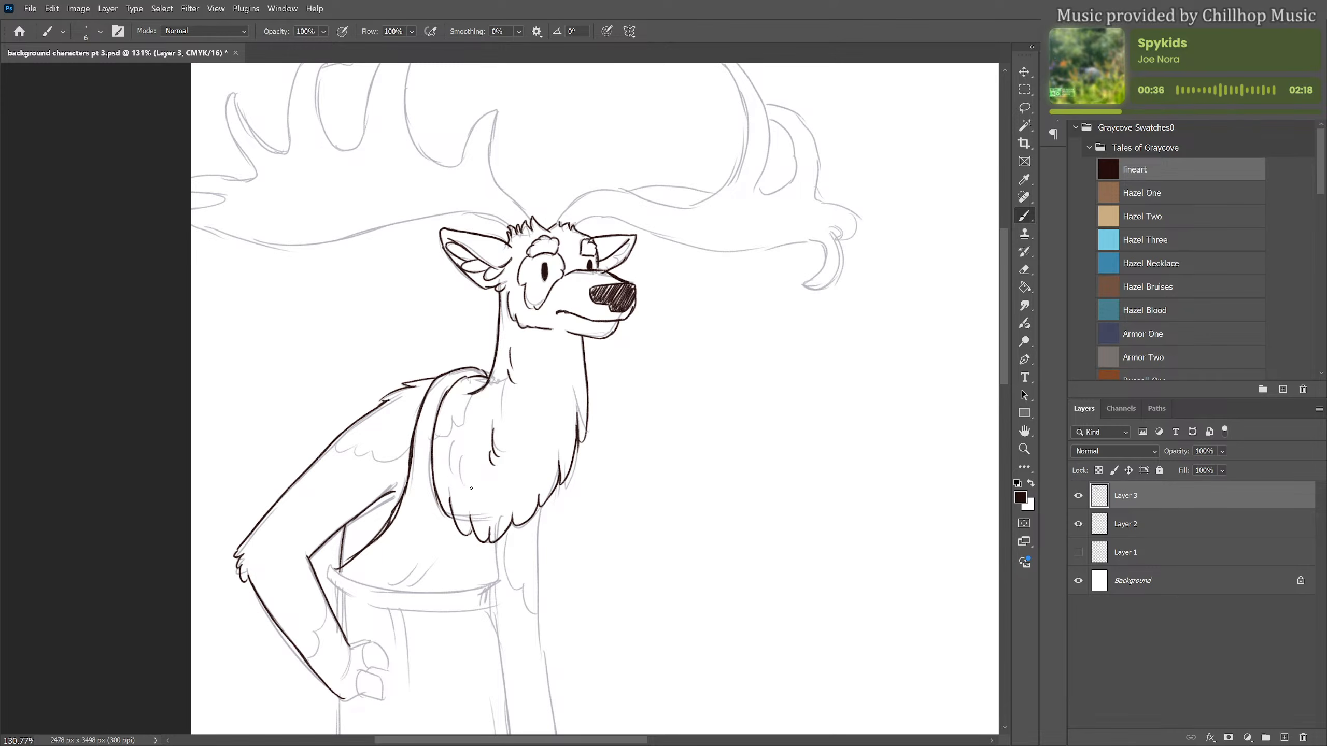
left_click_drag(459, 458, 474, 491)
Ink the garment's front side below the chest fur and the curved waistband with its end
scroll(552, 560, "down", 5)
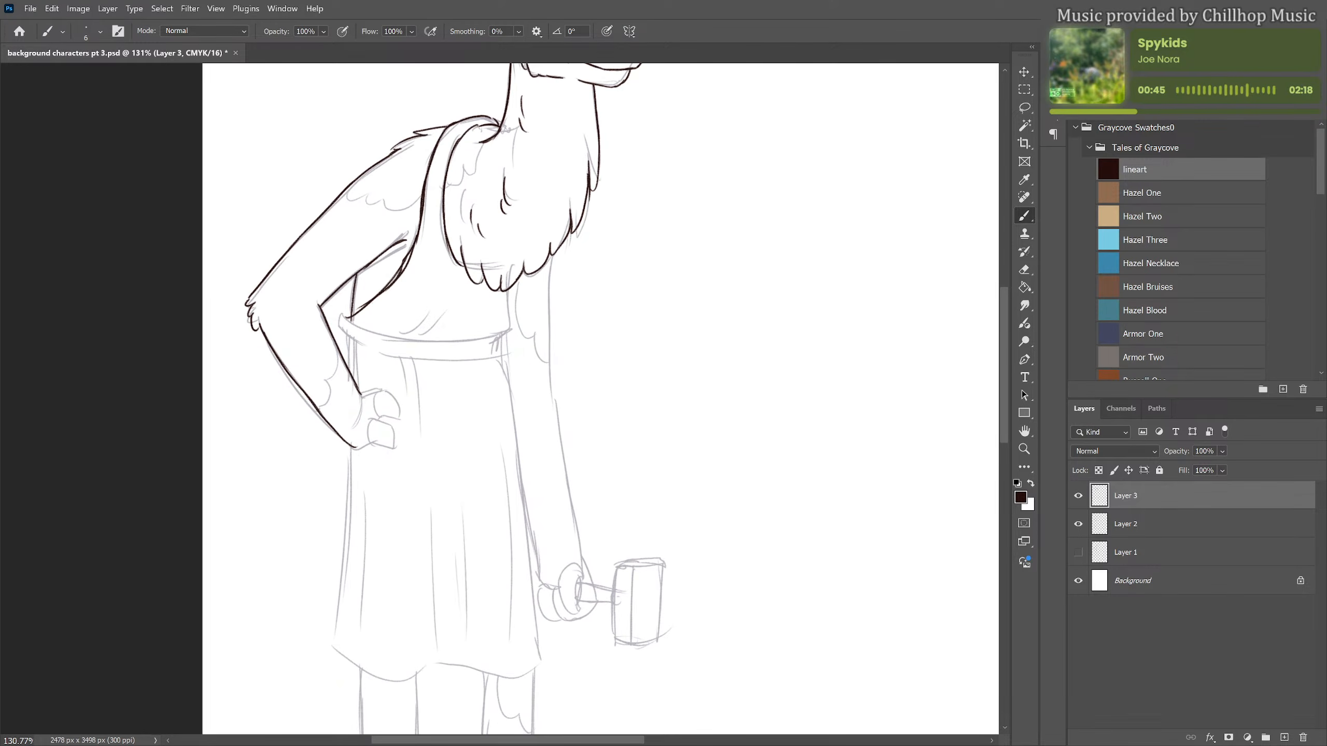
mouse_move(511, 290)
left_mouse_down()
mouse_move(511, 327)
mouse_move(498, 329)
left_mouse_up()
mouse_move(347, 327)
left_mouse_down()
mouse_move(427, 344)
mouse_move(500, 334)
left_mouse_up()
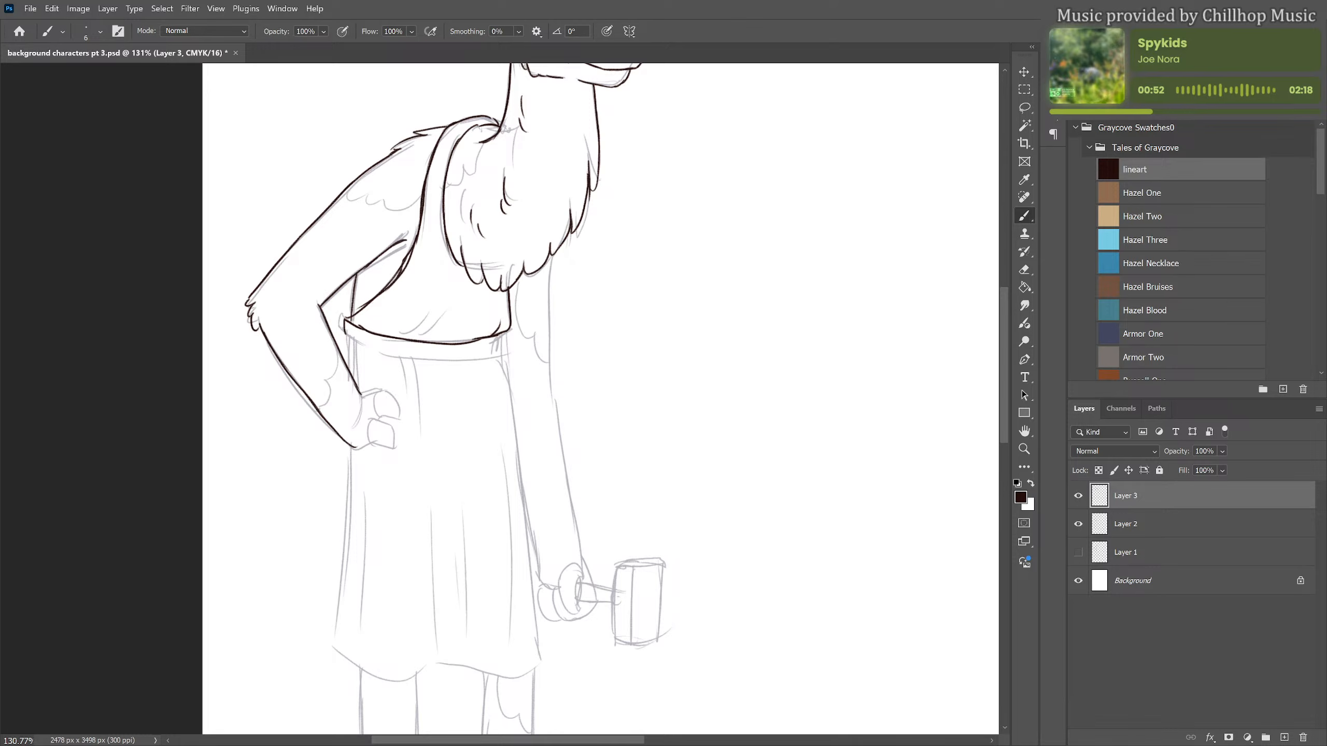
mouse_move(345, 332)
left_mouse_down()
mouse_move(415, 354)
mouse_move(504, 336)
mouse_move(501, 350)
left_mouse_up()
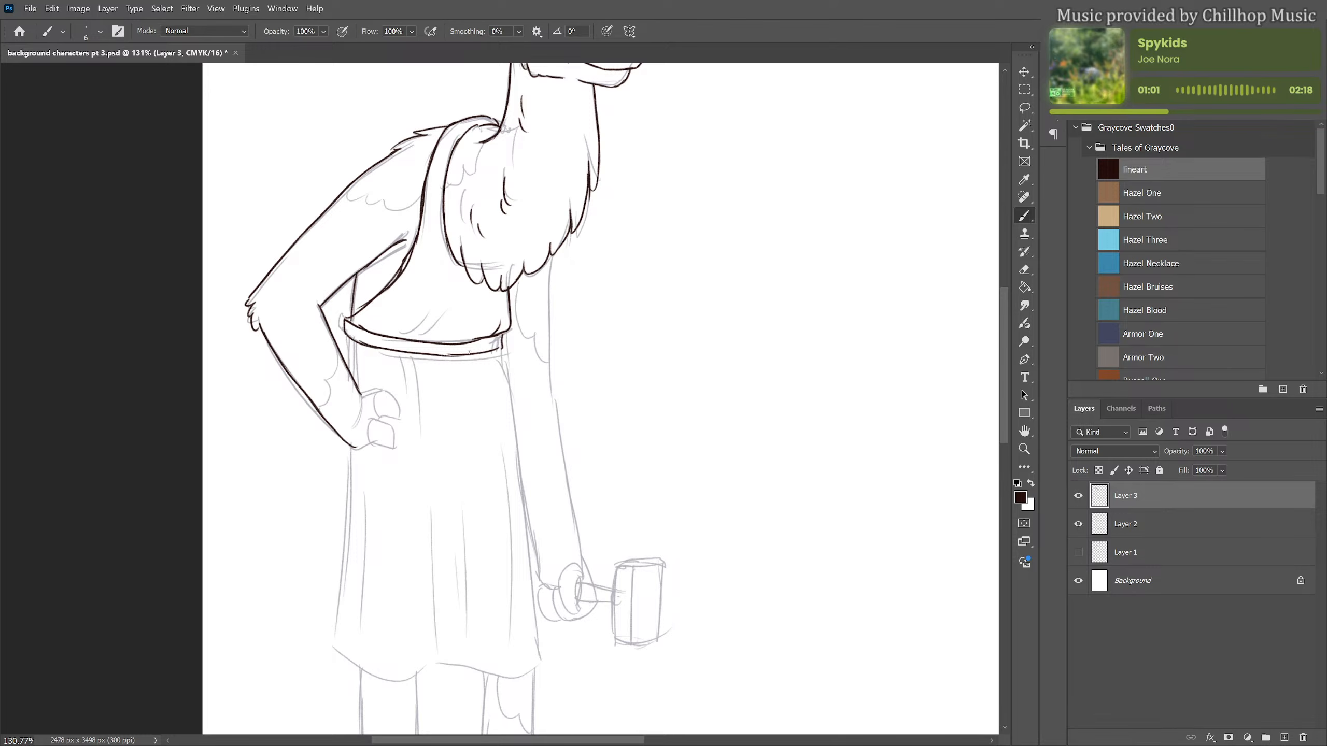
left_click_drag(441, 357, 501, 344)
Ink the skirt's sides and wavy hem, correcting stray lines, and the fingers of the hand on the hip
left_click_drag(351, 338, 350, 373)
left_click_drag(499, 346, 535, 622)
key("ctrl+z")
mouse_move(595, 461)
left_mouse_down()
mouse_move(584, 335)
mouse_move(547, 218)
left_mouse_up()
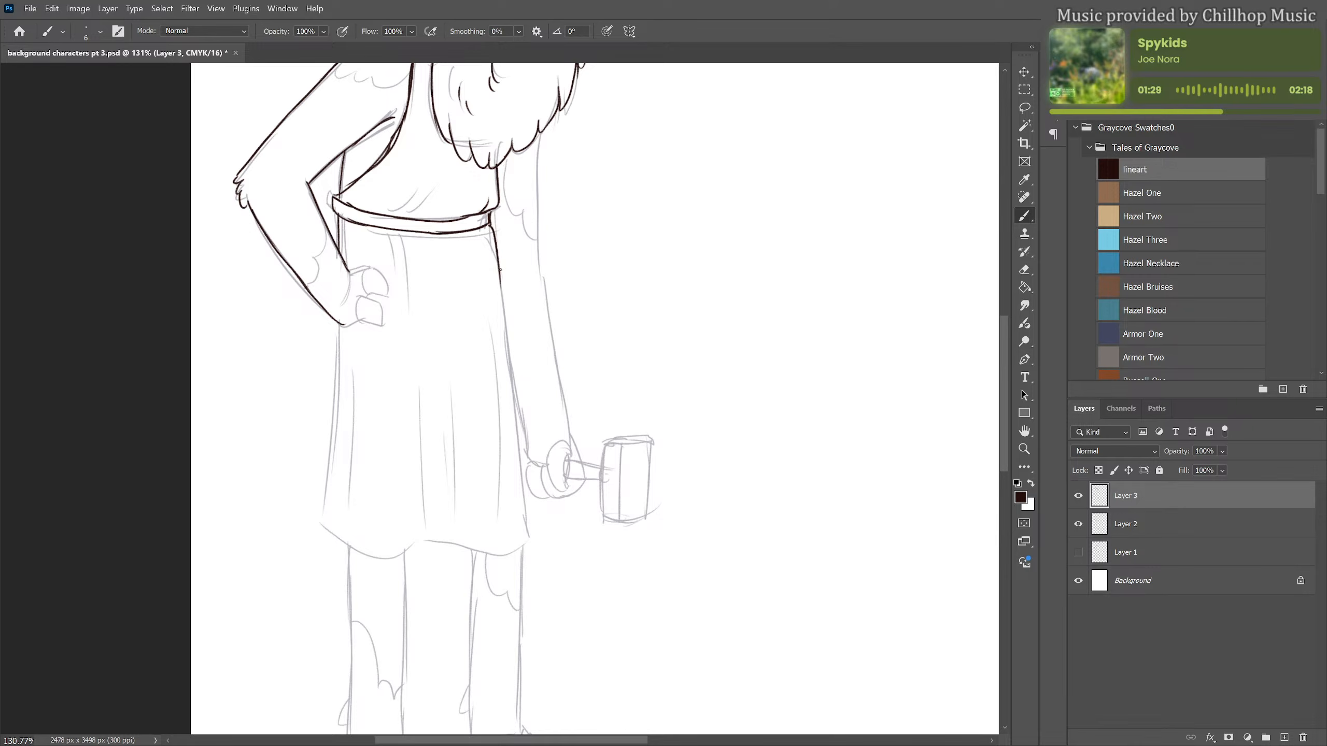
mouse_move(501, 270)
left_mouse_down()
mouse_move(537, 527)
mouse_move(502, 556)
mouse_move(414, 549)
mouse_move(515, 547)
mouse_move(483, 550)
left_mouse_up()
key("e")
mouse_move(483, 550)
left_mouse_down()
mouse_move(416, 546)
mouse_move(529, 546)
left_mouse_up()
key("b")
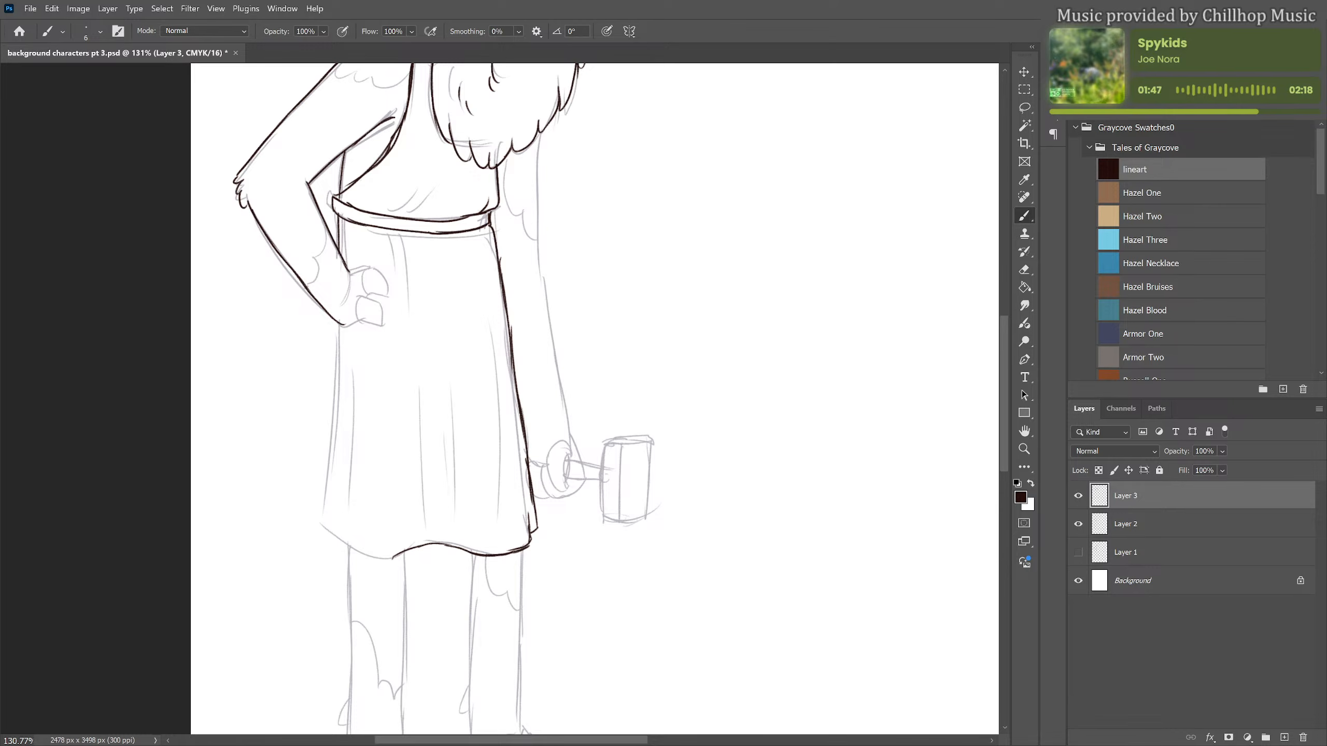
mouse_move(339, 327)
left_mouse_down()
mouse_move(324, 536)
mouse_move(326, 515)
mouse_move(322, 530)
mouse_move(342, 539)
mouse_move(350, 499)
mouse_move(346, 545)
mouse_move(417, 555)
left_mouse_up()
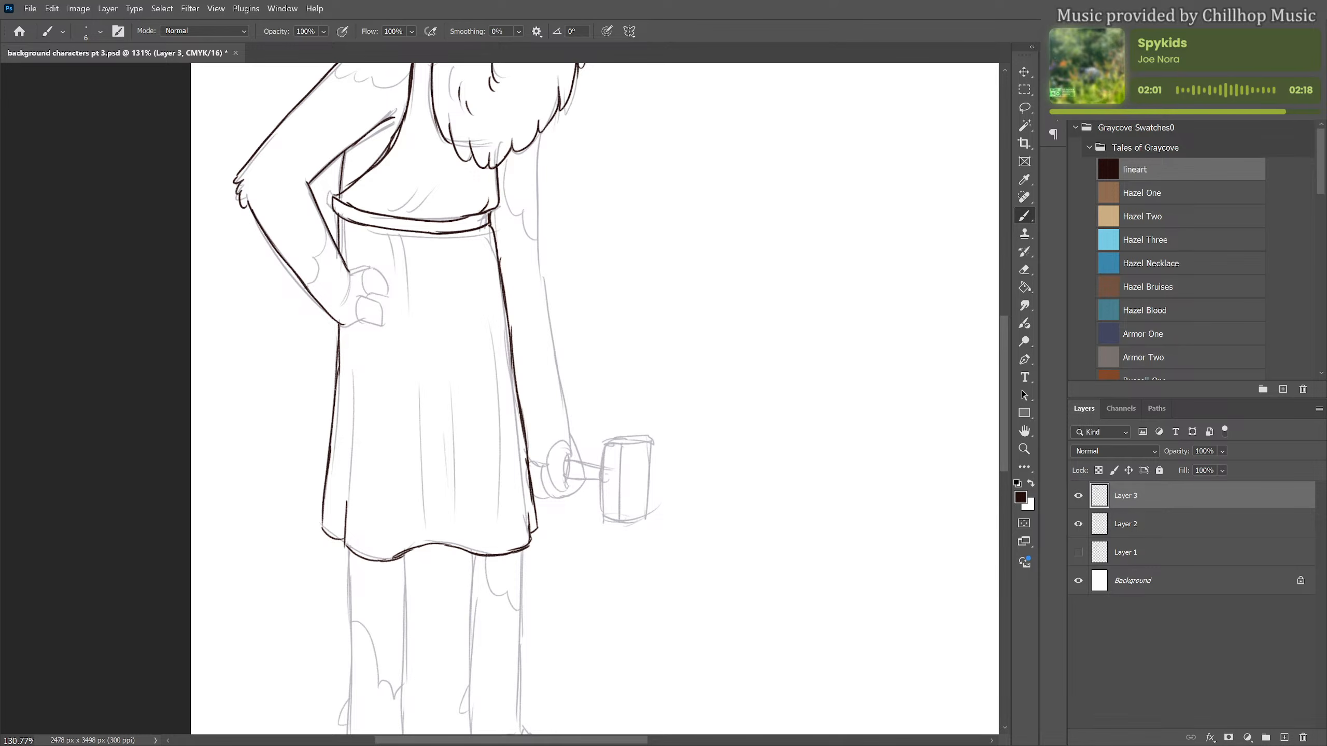
mouse_move(350, 274)
left_mouse_down()
mouse_move(345, 304)
mouse_move(376, 269)
mouse_move(388, 281)
mouse_move(368, 296)
mouse_move(384, 319)
mouse_move(343, 327)
mouse_move(359, 320)
mouse_move(374, 265)
left_mouse_up()
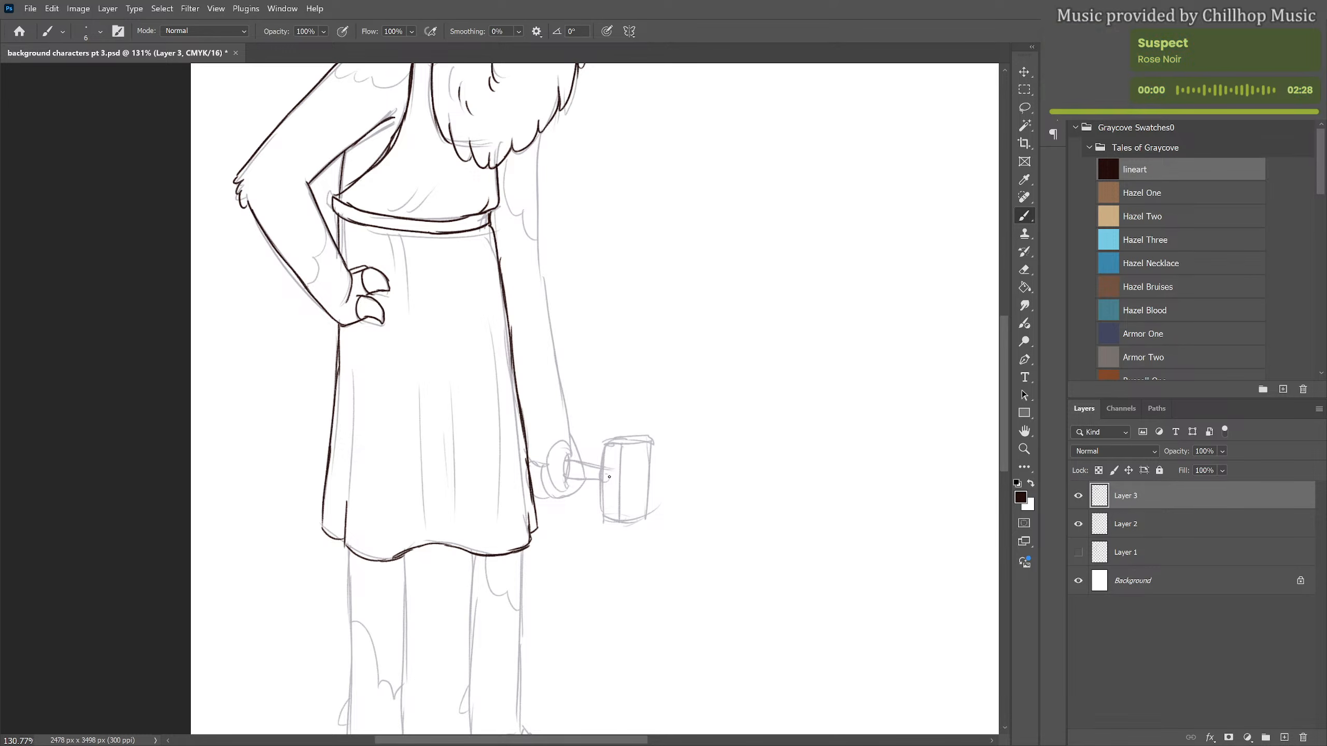
Ink the leg below the bent arm with its dewclaw, cloven hoof and scalloped fur patch
left_click_drag(557, 562, 592, 394)
left_click_drag(370, 382, 369, 600)
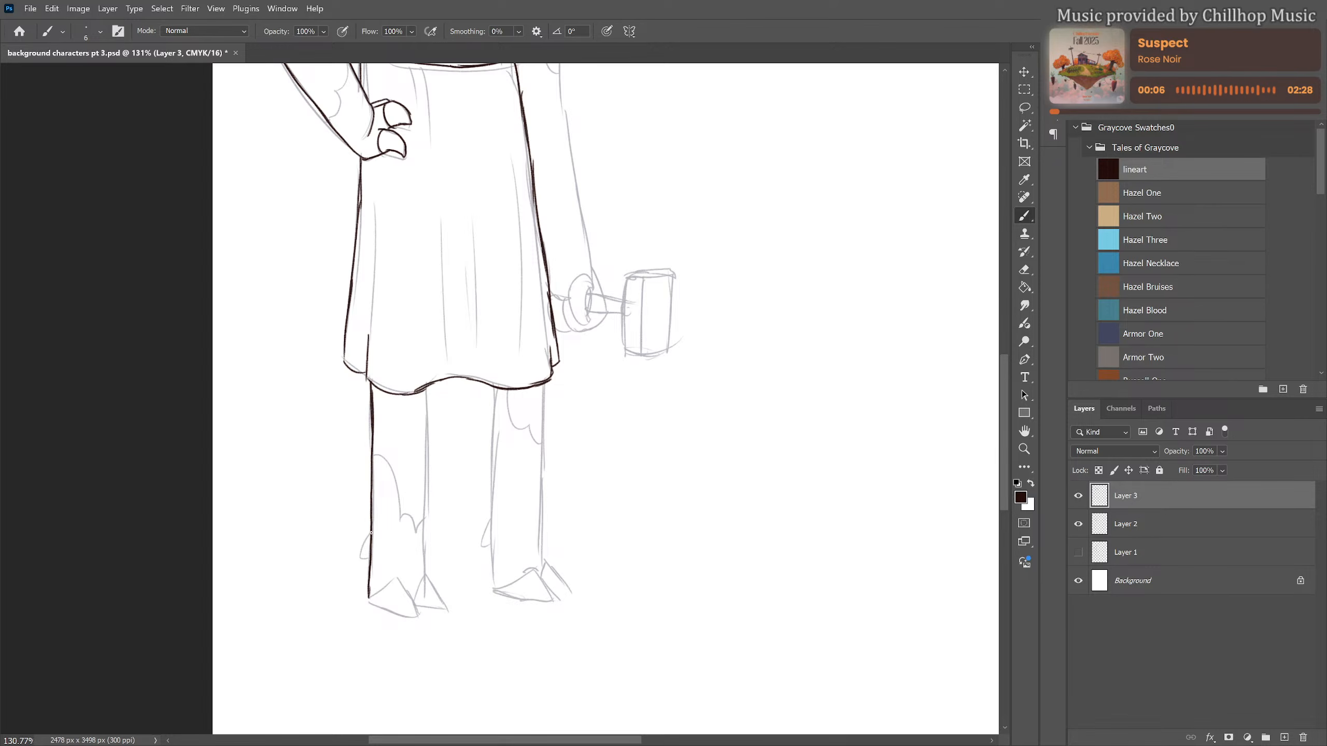
left_click_drag(372, 534, 363, 559)
mouse_move(426, 385)
left_mouse_down()
mouse_move(429, 582)
mouse_move(387, 587)
mouse_move(399, 579)
mouse_move(418, 615)
mouse_move(390, 610)
mouse_move(424, 621)
mouse_move(443, 551)
left_mouse_up()
key("ctrl+z")
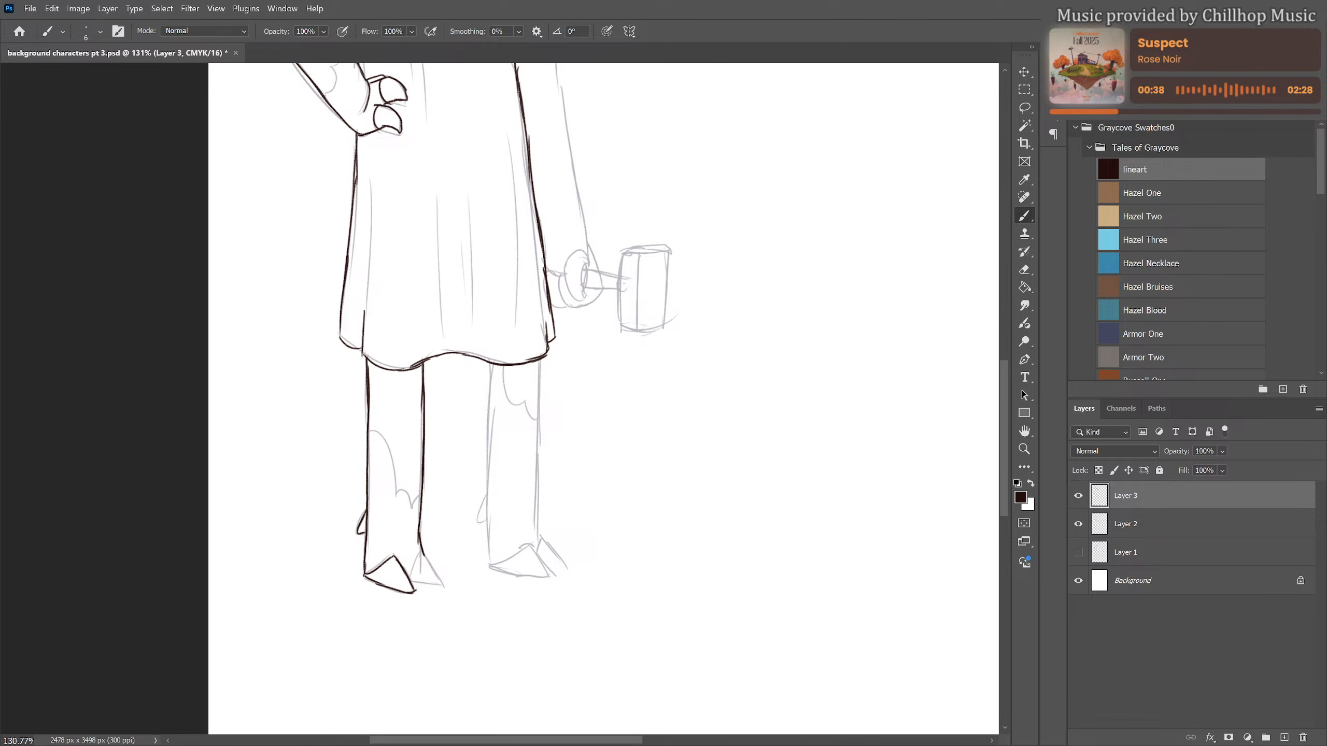
mouse_move(406, 571)
left_mouse_down()
mouse_move(422, 552)
mouse_move(447, 585)
left_mouse_up()
key("e")
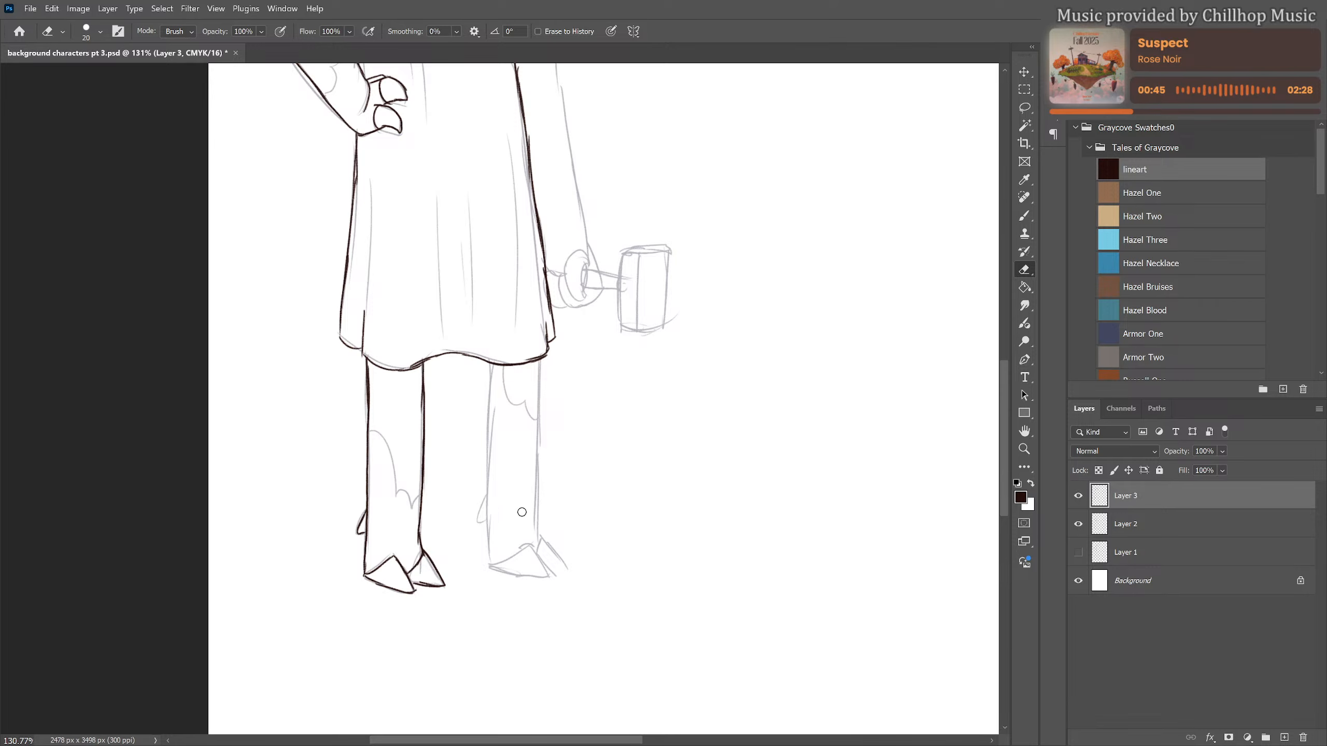
key("b")
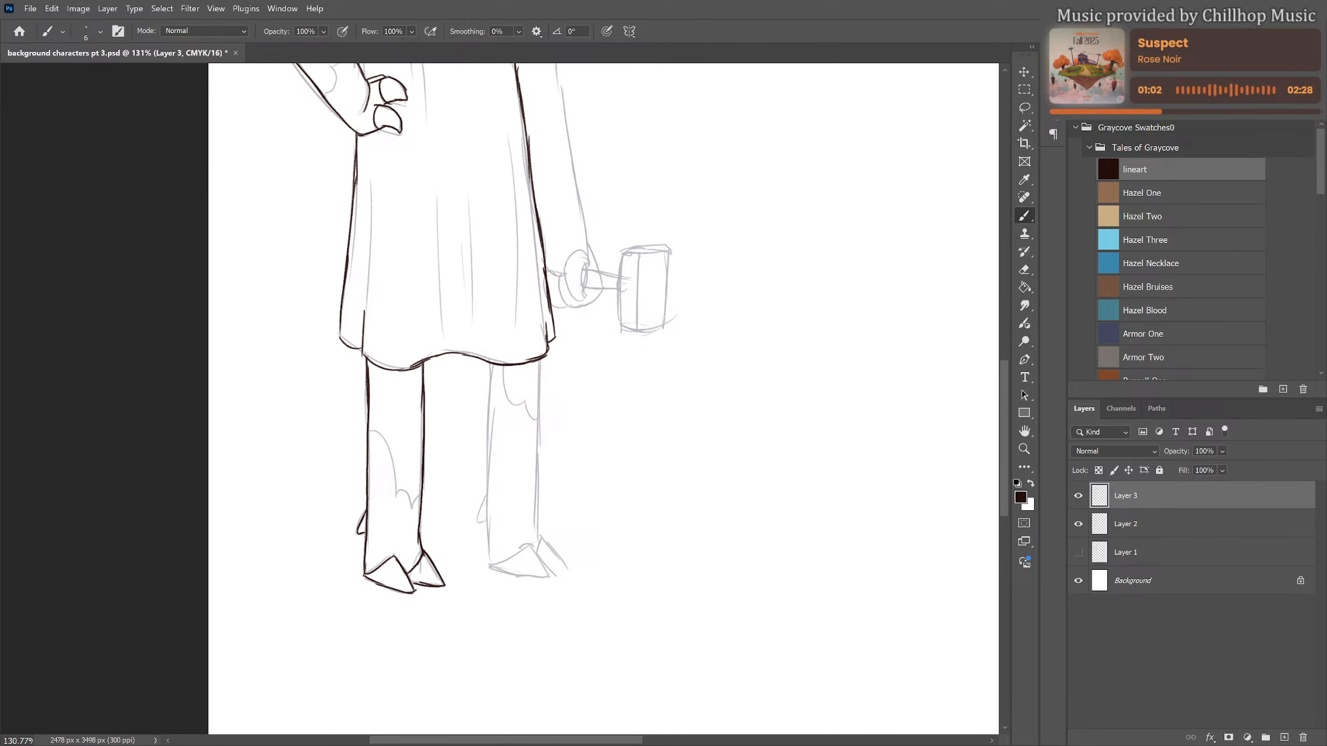
mouse_move(369, 433)
left_mouse_down()
mouse_move(394, 467)
mouse_move(384, 441)
mouse_move(420, 493)
left_mouse_up()
Ink the other leg with its cloven hoof, dewclaw and upper fur patch, undoing unsatisfactory strokes
left_click_drag(489, 366, 489, 568)
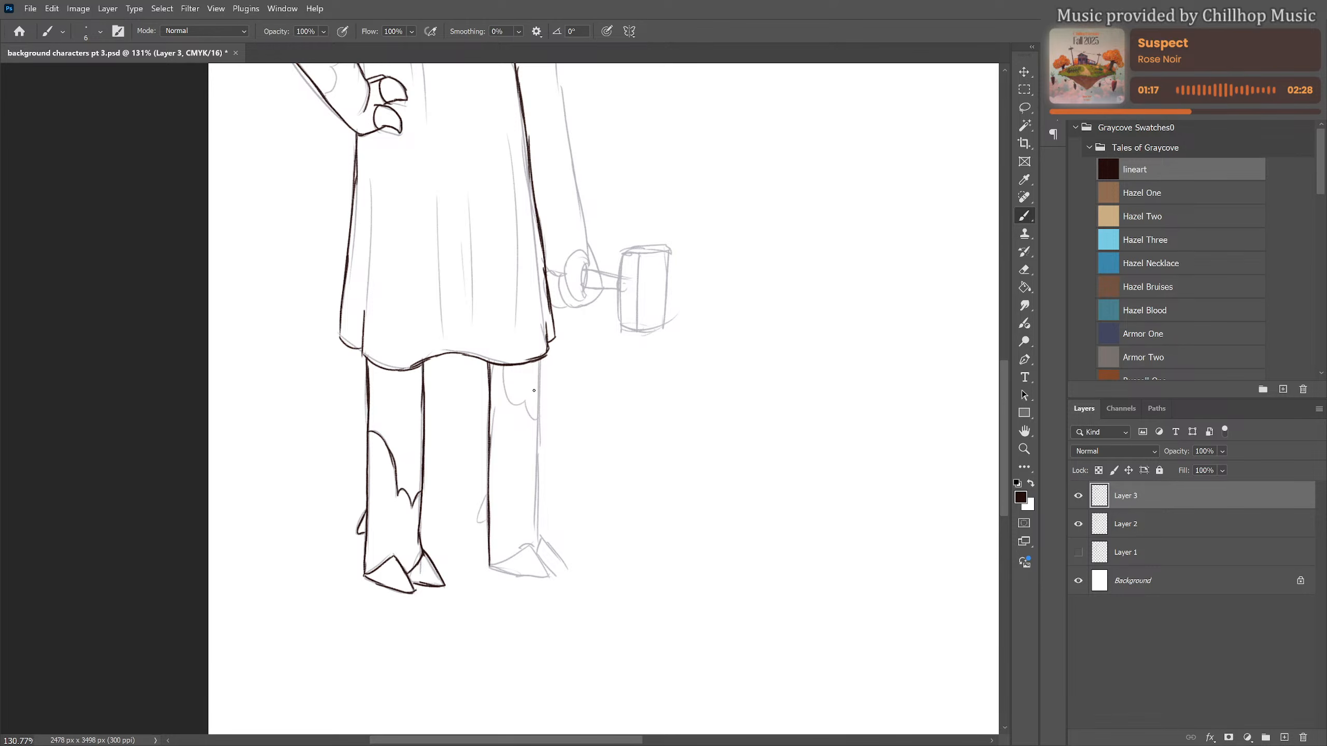
left_click_drag(540, 358, 550, 575)
mouse_move(492, 568)
left_mouse_down()
mouse_move(549, 576)
mouse_move(492, 567)
mouse_move(542, 539)
mouse_move(564, 559)
mouse_move(547, 567)
mouse_move(569, 566)
mouse_move(542, 553)
left_mouse_up()
key("ctrl+z")
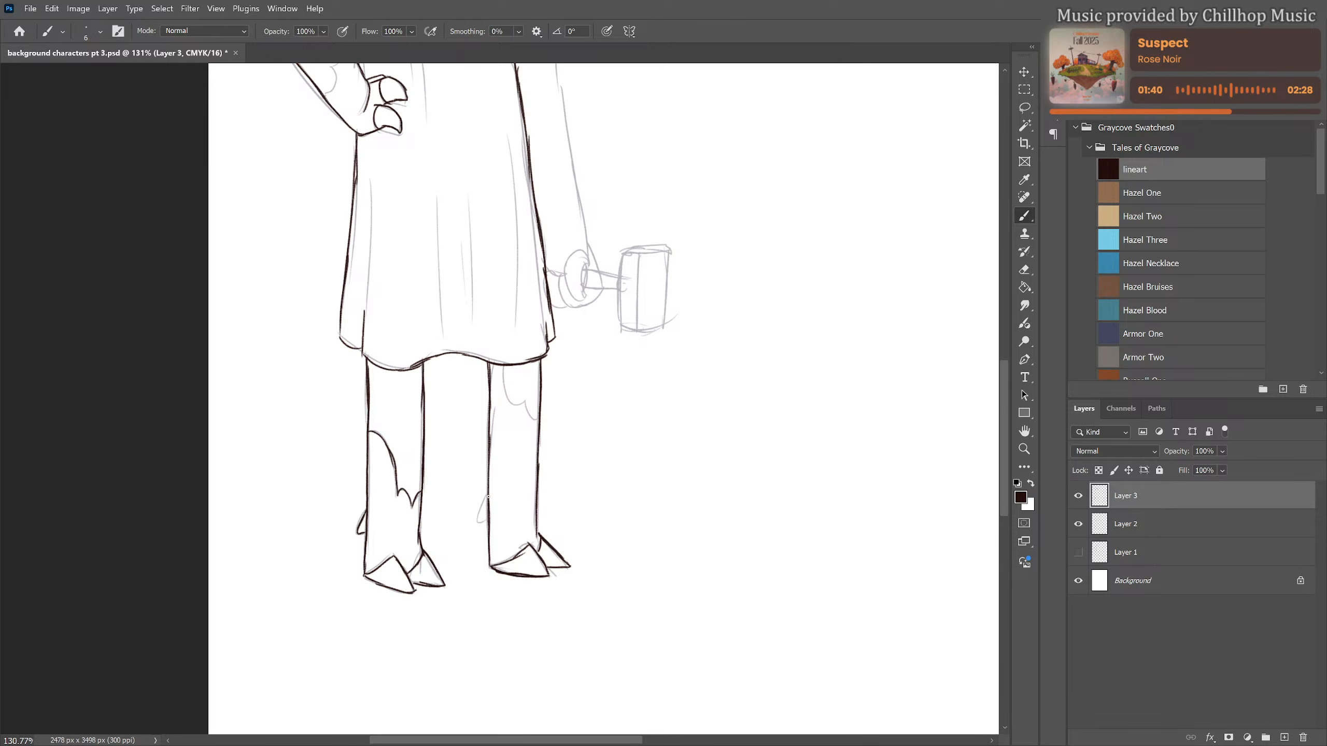
left_click_drag(489, 498, 480, 520)
mouse_move(506, 366)
left_mouse_down()
mouse_move(518, 416)
mouse_move(523, 403)
mouse_move(569, 444)
mouse_move(545, 520)
left_mouse_up()
key("ctrl+z")
Ink the scalloped fur patches on the bent arm's forearm and shoulder and beside the chest strap
left_click_drag(603, 424, 584, 540)
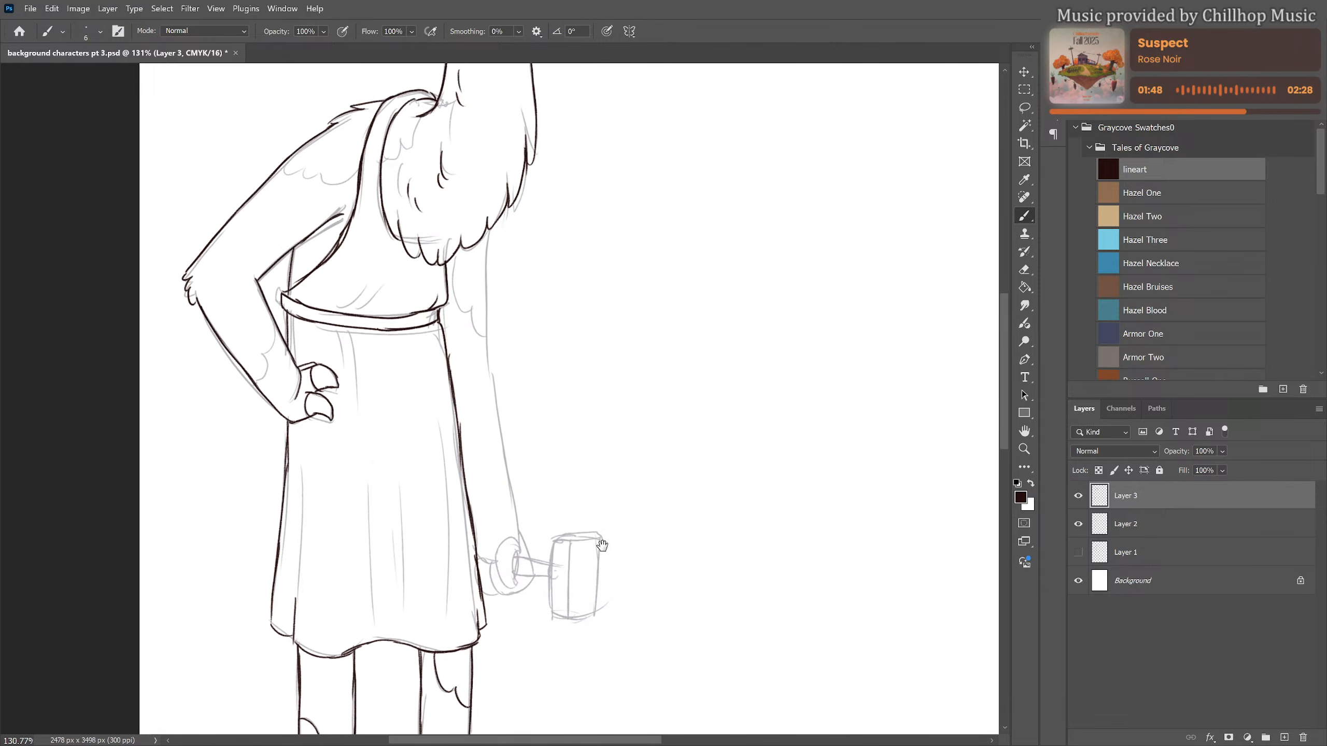
left_click_drag(584, 433, 635, 511)
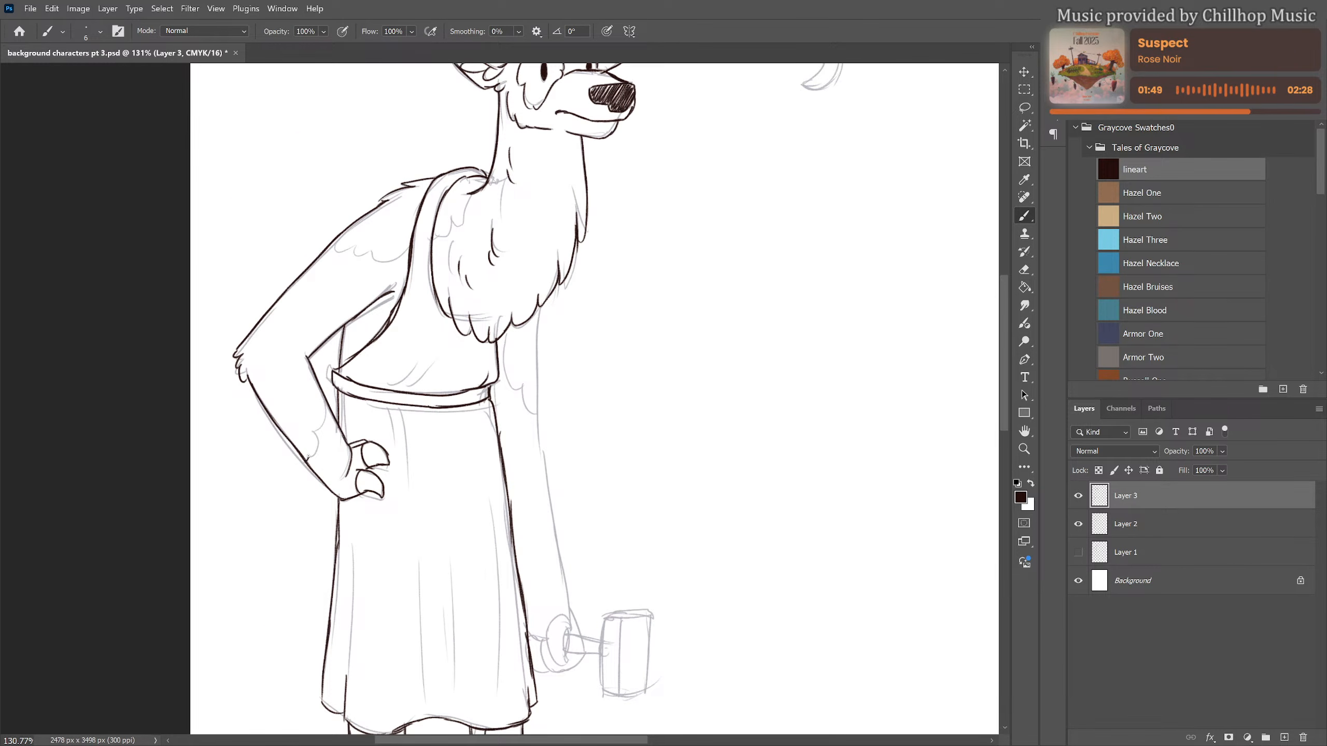
left_click_drag(309, 459, 330, 405)
mouse_move(332, 245)
left_mouse_down()
mouse_move(403, 254)
mouse_move(472, 190)
left_mouse_up()
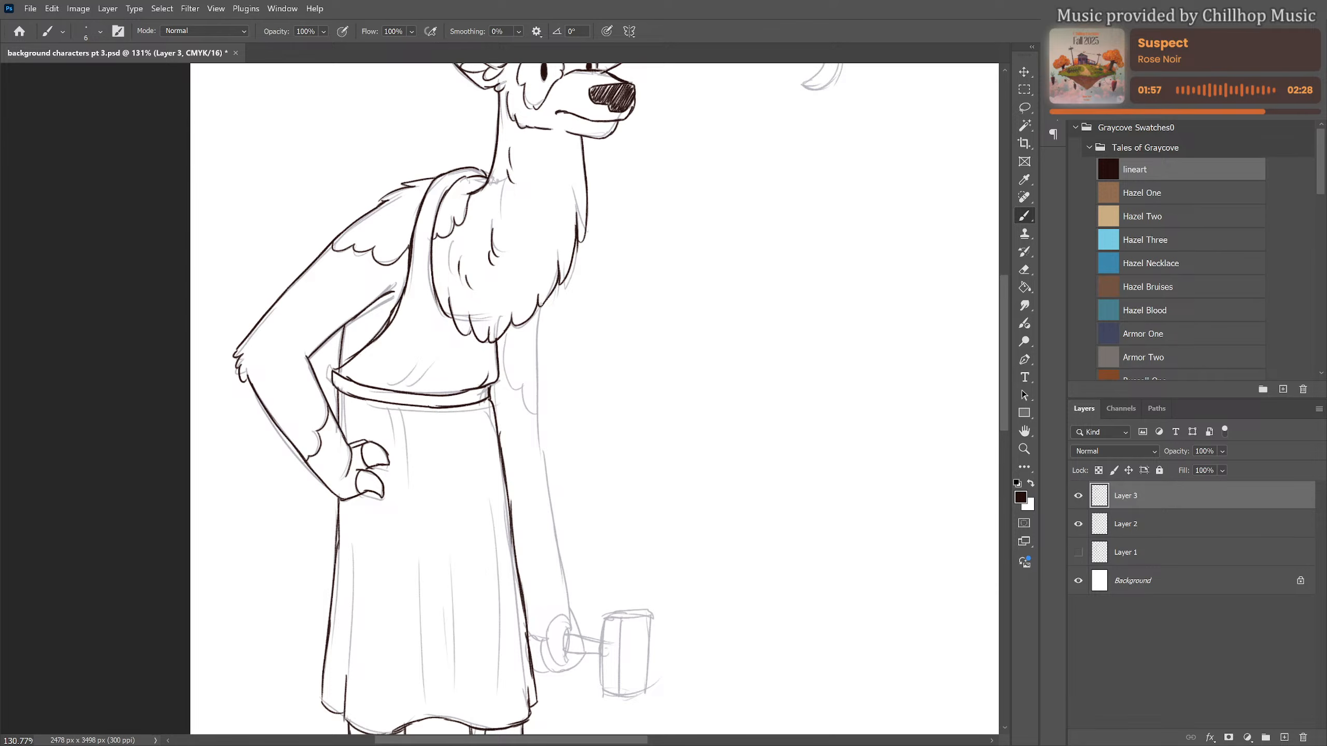
Ink the outer edge of the hanging arm down to the wrist and the fur patch on its upper part
left_click_drag(541, 303, 539, 447)
key("ctrl+z")
left_click_drag(539, 434, 584, 637)
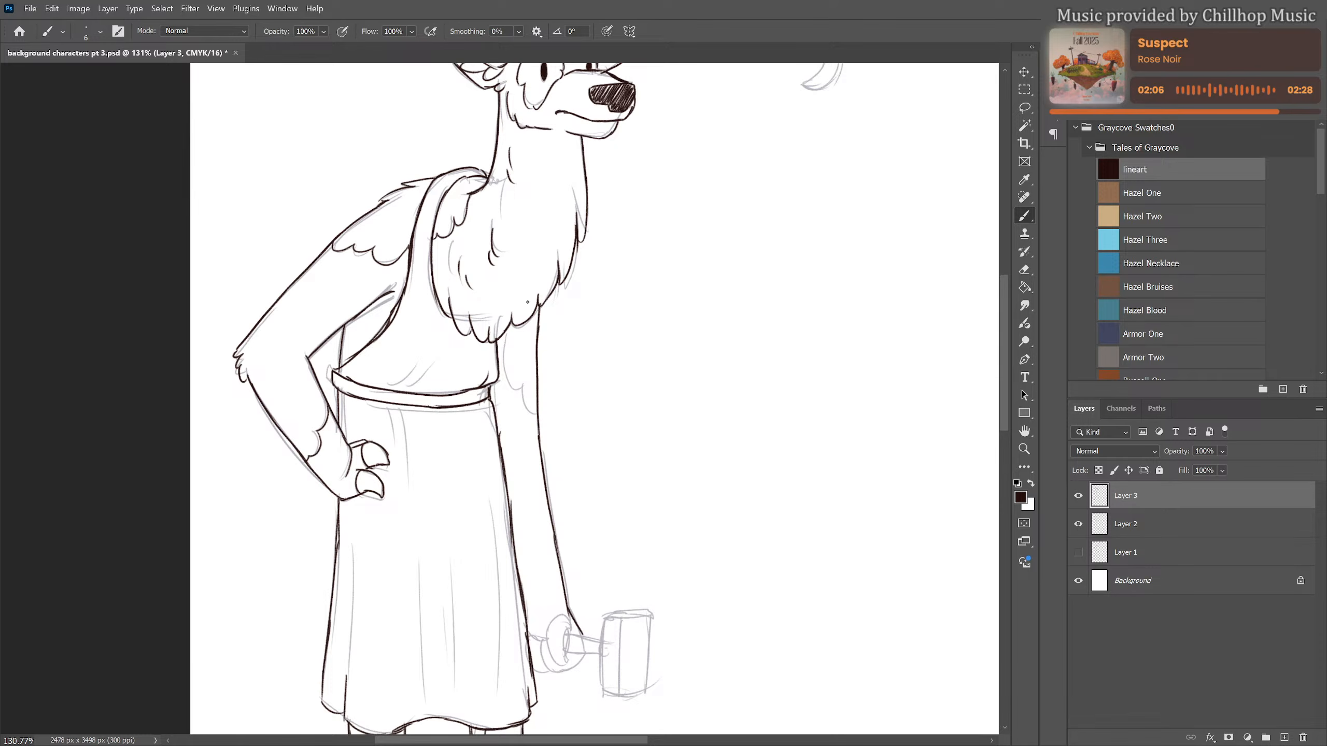
mouse_move(504, 335)
left_mouse_down()
mouse_move(511, 382)
mouse_move(540, 407)
left_mouse_up()
Ink fold lines on the garment above and below the waistband and down the skirt
mouse_move(395, 392)
left_mouse_down()
mouse_move(416, 371)
mouse_move(428, 383)
mouse_move(396, 425)
mouse_move(412, 433)
left_mouse_up()
mouse_move(478, 405)
left_mouse_down()
mouse_move(484, 450)
mouse_move(484, 351)
left_mouse_up()
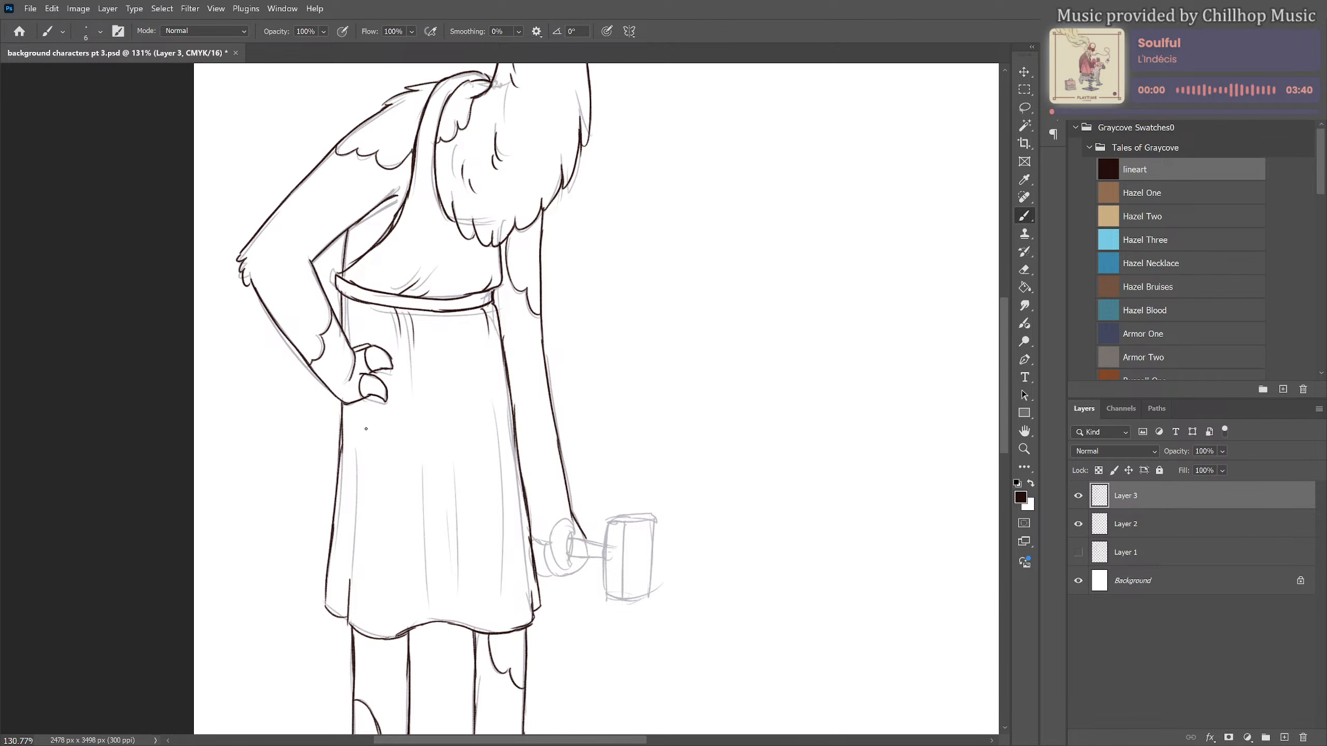
left_click_drag(358, 345, 365, 325)
left_click_drag(355, 401, 355, 440)
left_click_drag(428, 467, 431, 578)
left_click_drag(449, 498, 456, 574)
left_click_drag(505, 430, 517, 571)
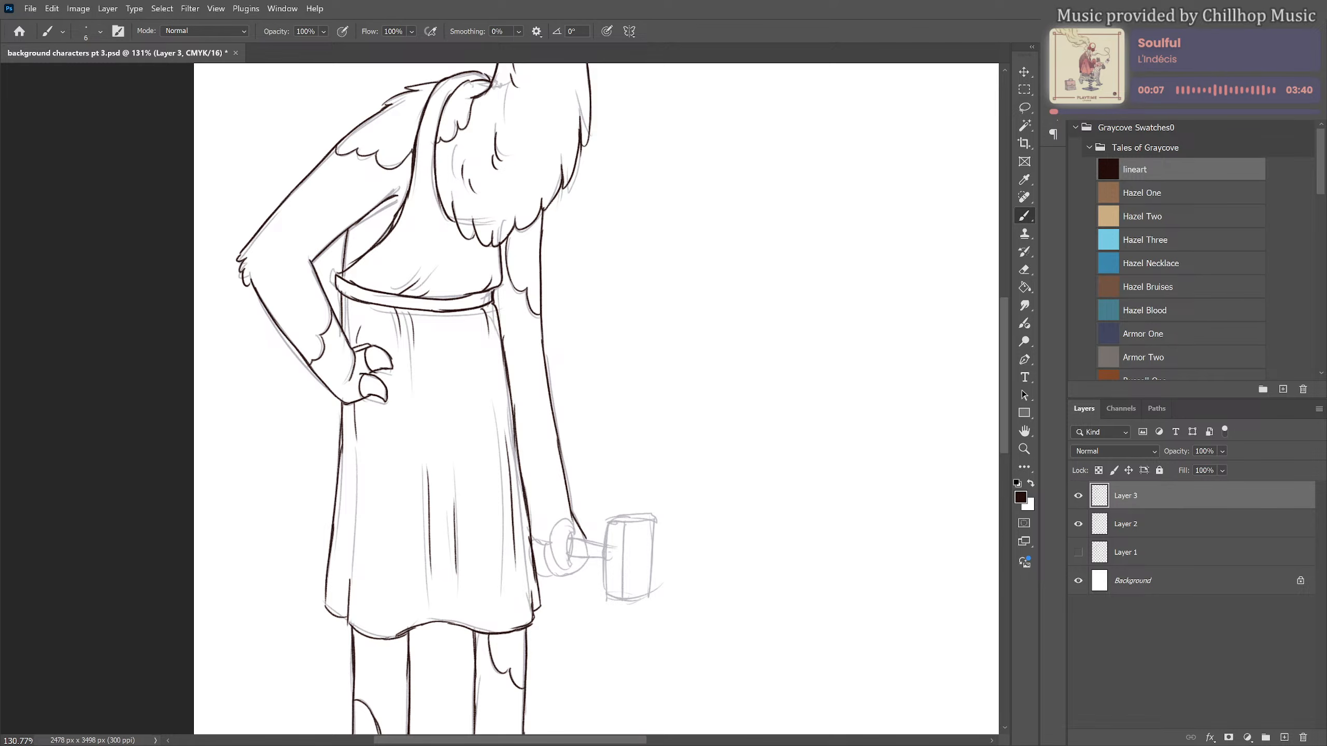
Ink the hand gripping the hammer handle and the boxy hammer head
left_click_drag(653, 533, 596, 451)
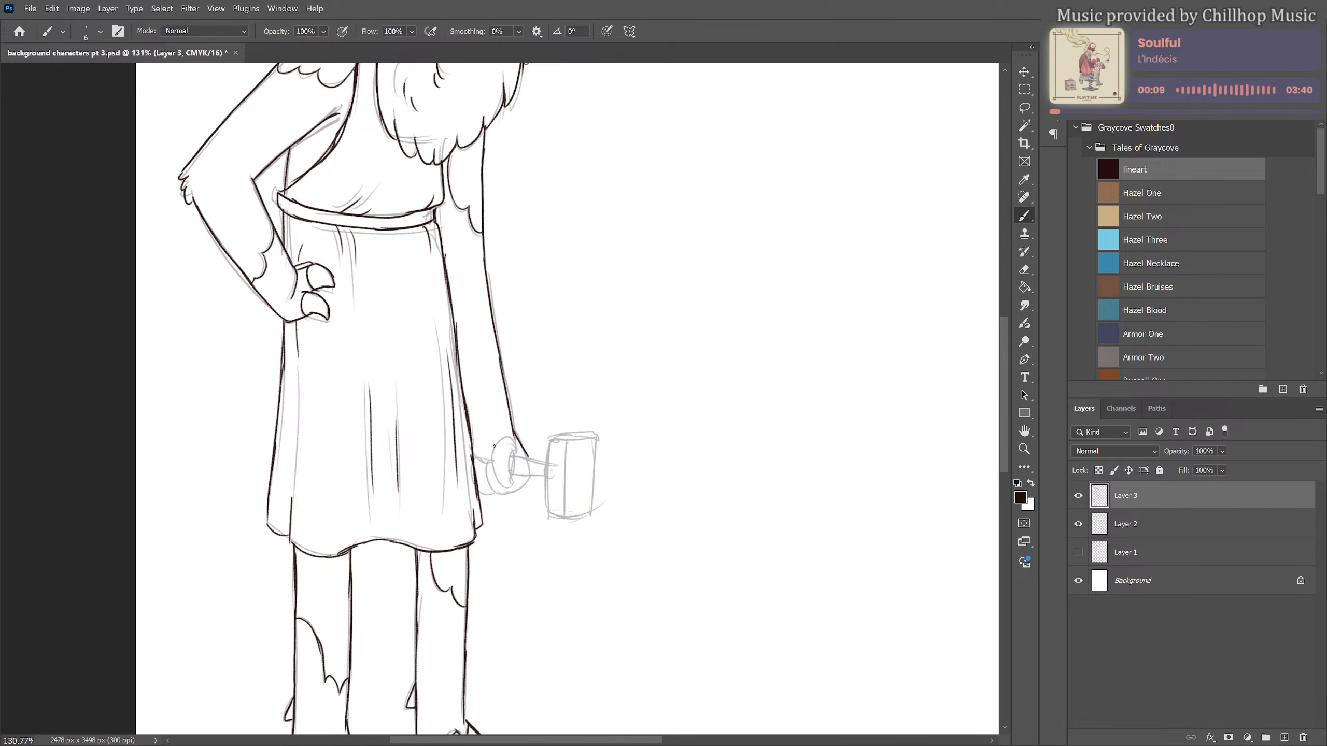
mouse_move(493, 448)
left_mouse_down()
mouse_move(515, 456)
mouse_move(497, 474)
mouse_move(506, 482)
mouse_move(537, 460)
mouse_move(547, 478)
left_mouse_up()
mouse_move(475, 451)
left_mouse_down()
mouse_move(499, 493)
mouse_move(527, 475)
mouse_move(478, 460)
mouse_move(492, 494)
left_mouse_up()
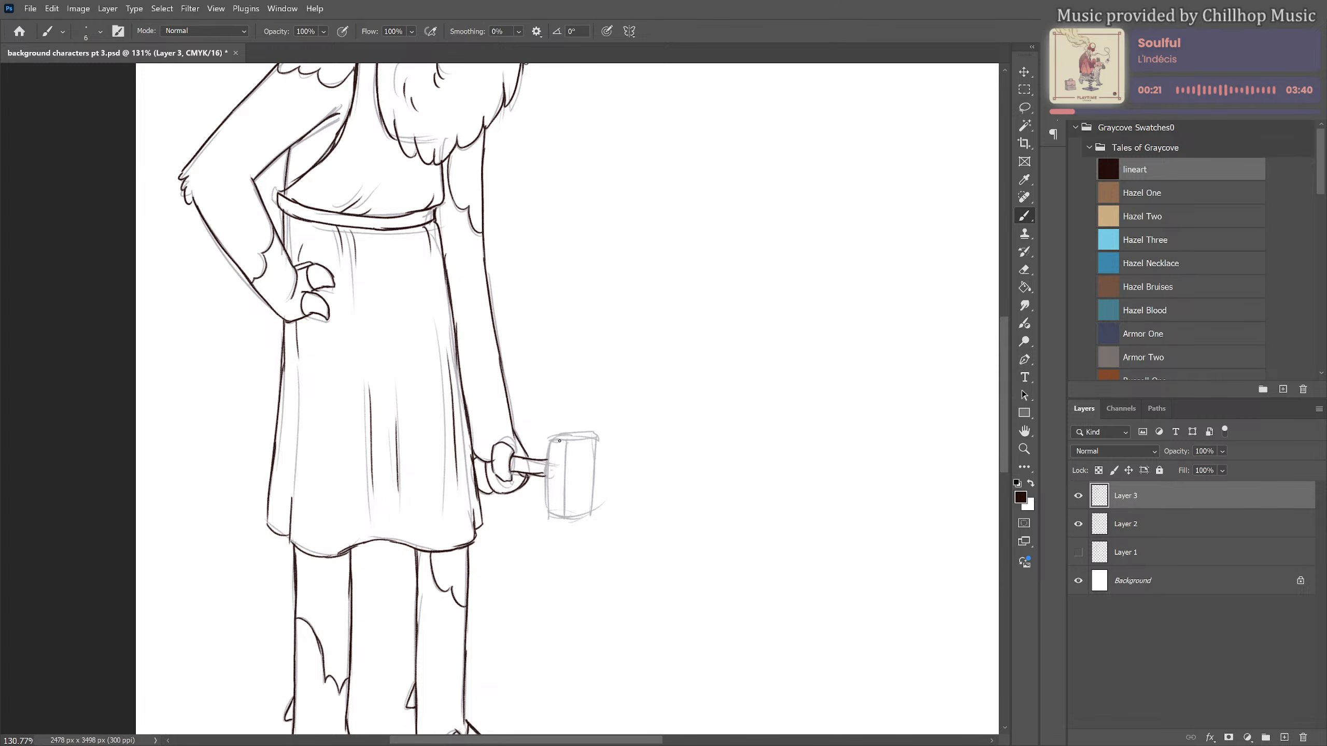
mouse_move(547, 437)
left_mouse_down()
mouse_move(548, 512)
mouse_move(571, 435)
mouse_move(593, 435)
mouse_move(560, 441)
mouse_move(587, 445)
mouse_move(565, 444)
mouse_move(563, 517)
left_mouse_up()
mouse_move(598, 438)
left_mouse_down()
mouse_move(591, 514)
mouse_move(569, 518)
mouse_move(598, 508)
mouse_move(596, 439)
left_mouse_up()
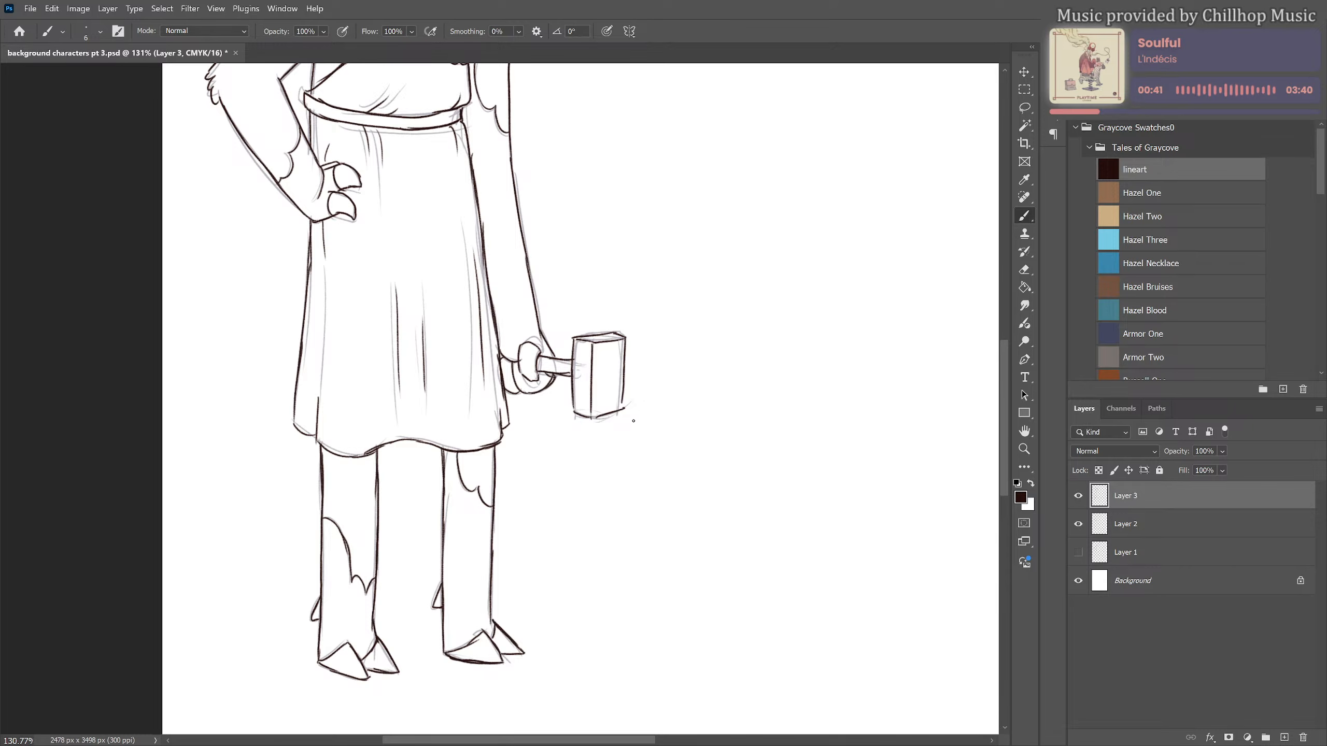
Ink the innermost prong of the antler above the near ear, joining it down to the top of the head
scroll(634, 421, "up", 5)
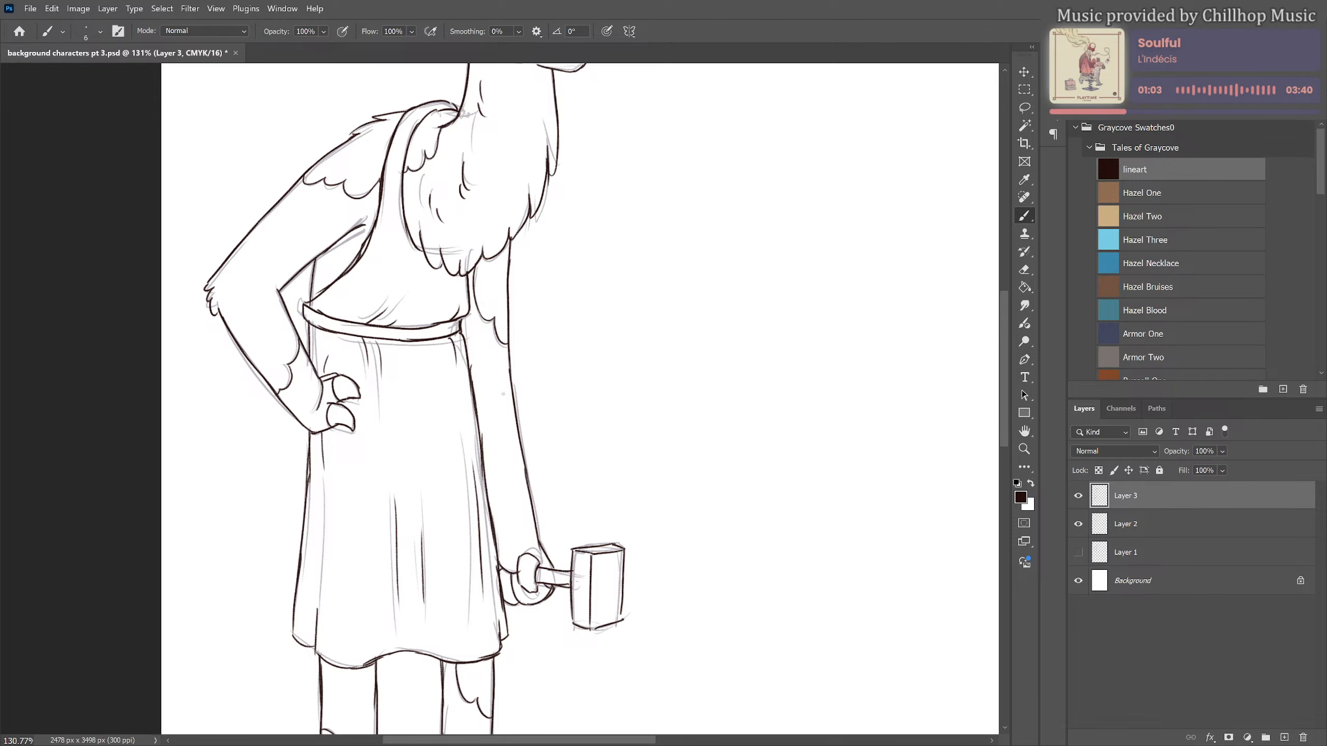
left_click_drag(536, 411, 541, 504)
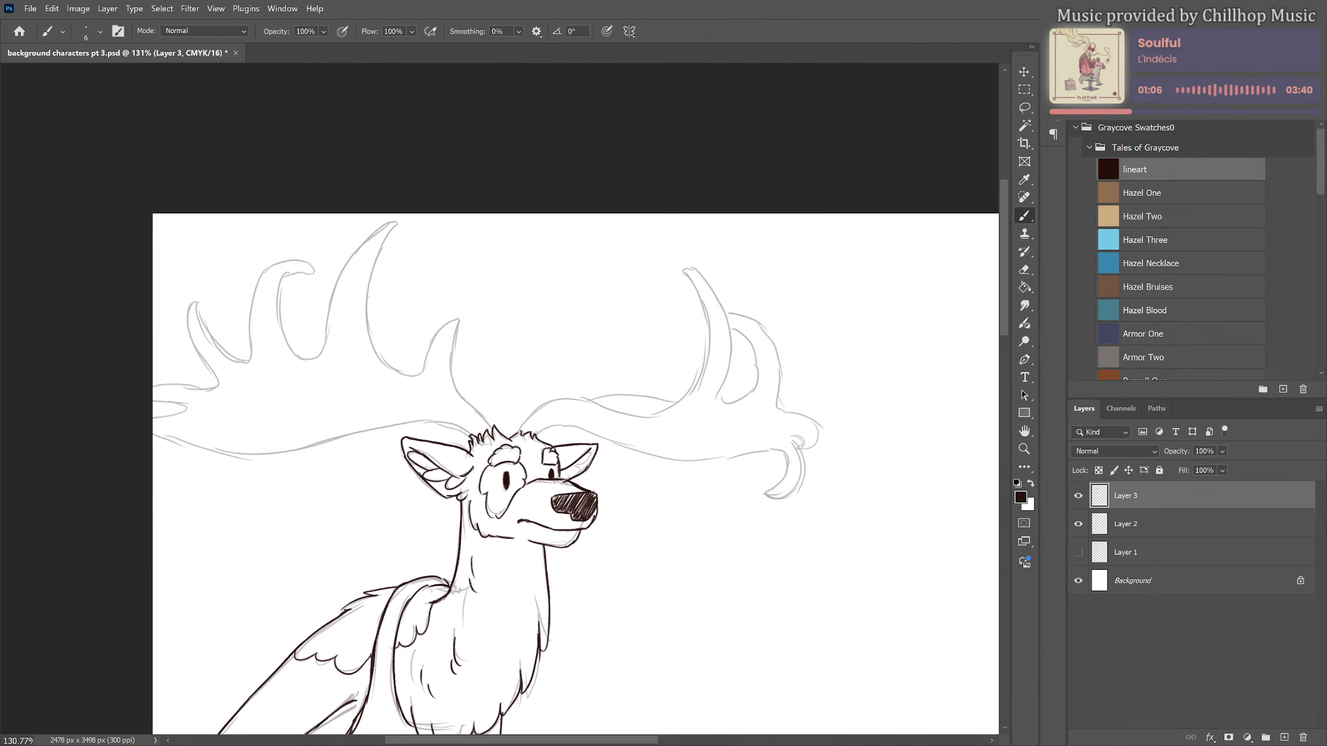
left_click_drag(419, 374, 445, 321)
key("ctrl+z")
mouse_move(416, 374)
left_mouse_down()
mouse_move(460, 318)
mouse_move(455, 380)
mouse_move(492, 426)
left_mouse_up()
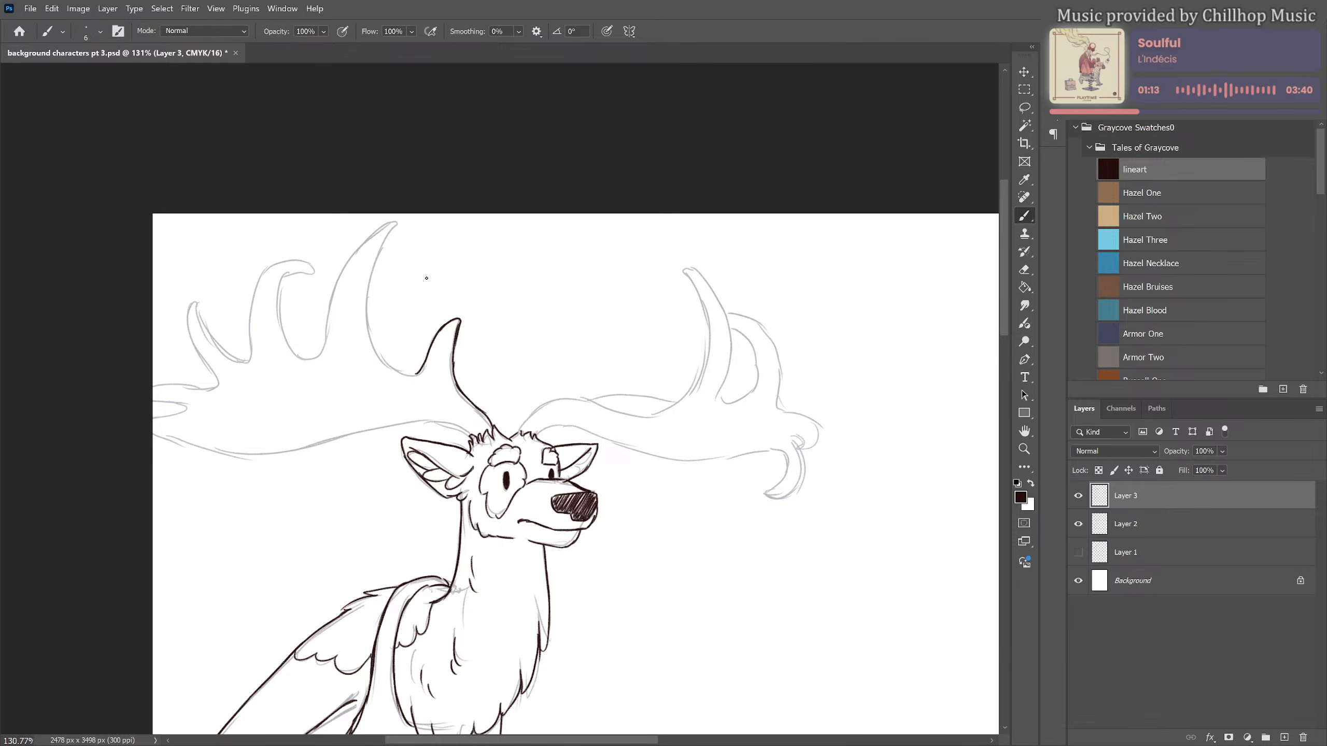
Ink the tall prong and the hooked prong next to it on the antler above the near ear, joined by curved dips
mouse_move(321, 360)
left_mouse_down()
mouse_move(355, 251)
mouse_move(398, 223)
mouse_move(371, 290)
mouse_move(373, 261)
mouse_move(376, 355)
mouse_move(401, 374)
left_mouse_up()
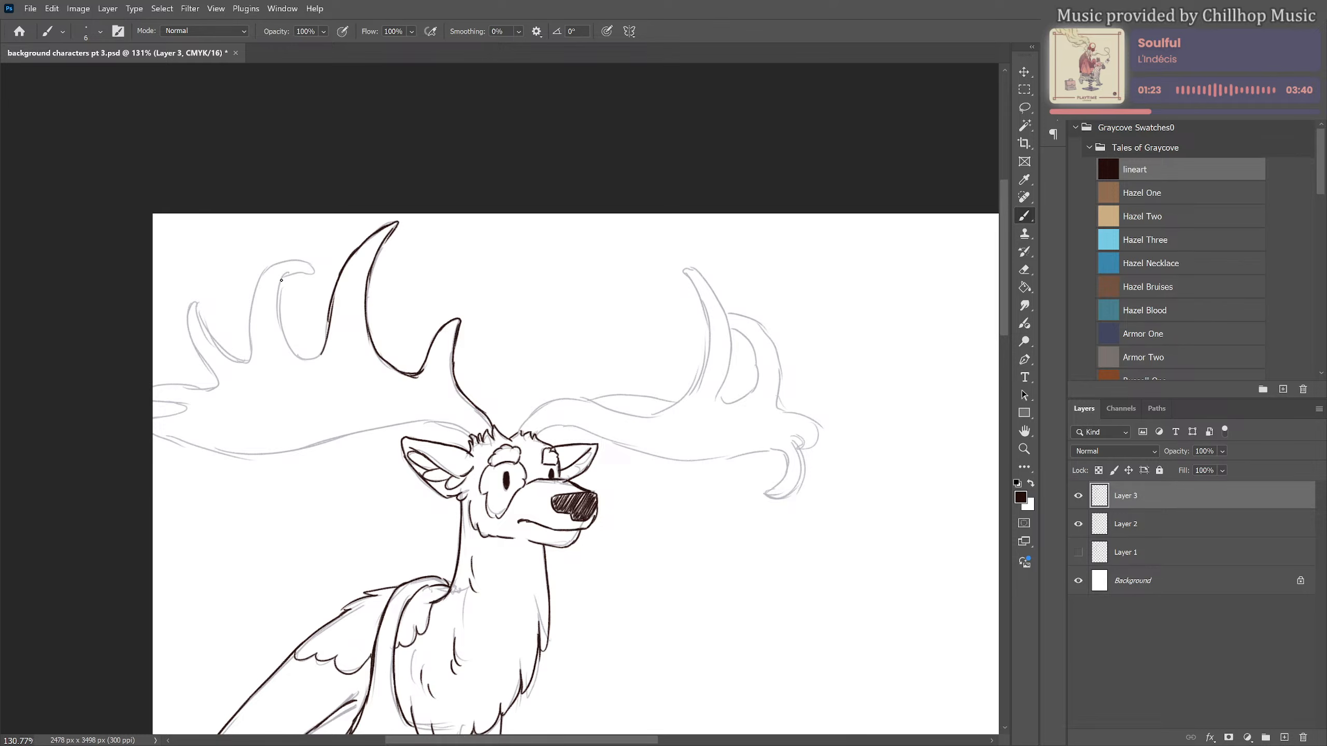
mouse_move(282, 281)
left_mouse_down()
mouse_move(279, 265)
mouse_move(291, 262)
mouse_move(257, 285)
mouse_move(244, 353)
left_mouse_up()
key("ctrl+z")
mouse_move(291, 275)
left_mouse_down()
mouse_move(277, 311)
mouse_move(293, 354)
mouse_move(323, 356)
left_mouse_up()
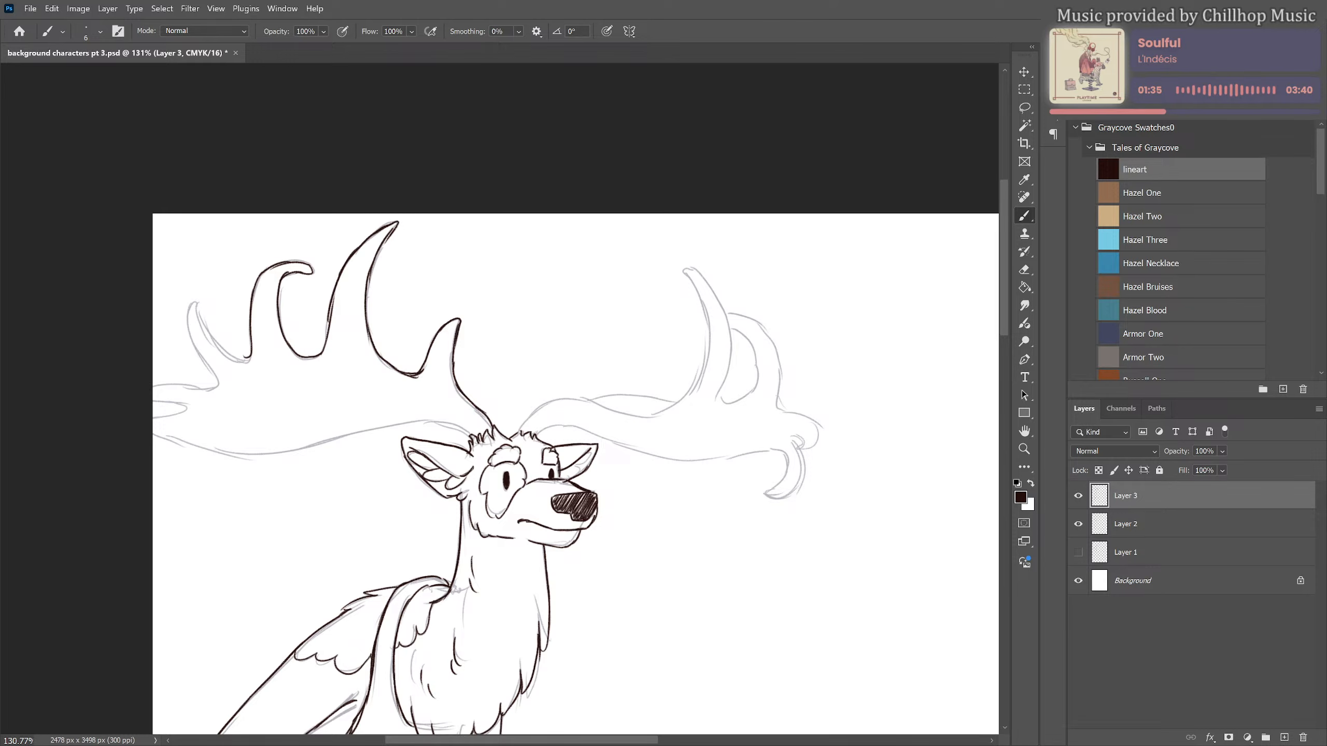
Ink the near antler's outermost prongs and lower edge, plus the far antler's upper edge from the head to its first prong
mouse_move(195, 301)
left_mouse_down()
mouse_move(189, 337)
mouse_move(218, 385)
left_mouse_up()
left_click_drag(197, 302, 249, 360)
mouse_move(152, 386)
left_mouse_down()
mouse_move(215, 384)
mouse_move(152, 421)
left_mouse_up()
key("ctrl+z")
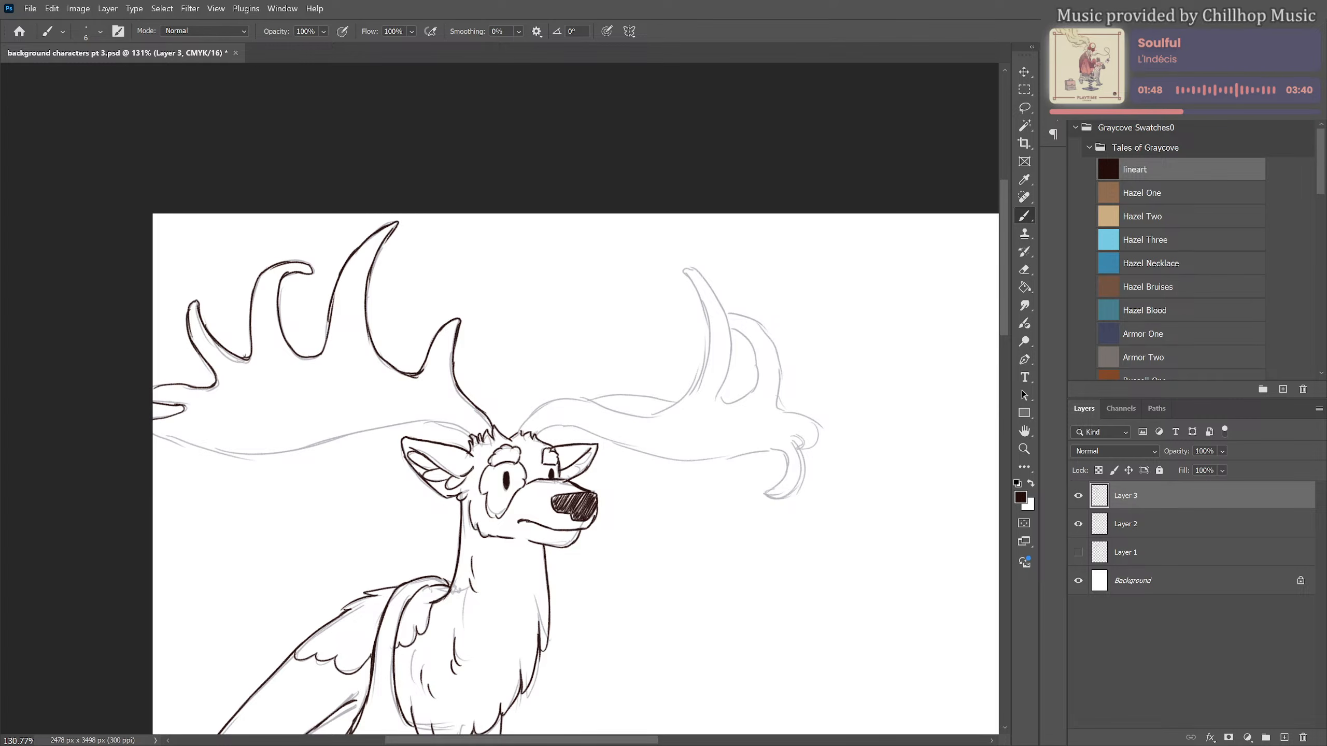
mouse_move(148, 432)
left_mouse_down()
mouse_move(284, 454)
mouse_move(426, 423)
mouse_move(474, 439)
mouse_move(572, 399)
mouse_move(643, 415)
mouse_move(691, 392)
left_mouse_up()
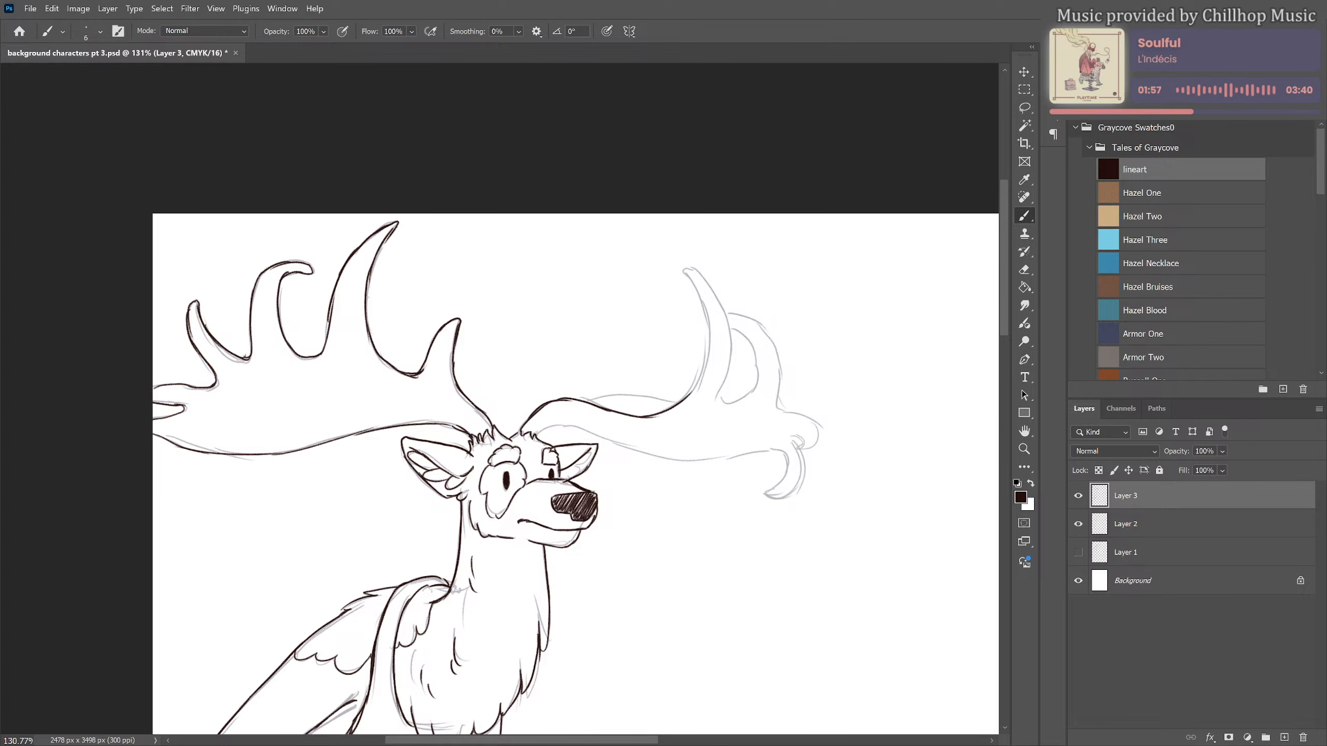
Ink the far antler's upright prongs, rounded end, downward hook, lower edge and short inner curve along the beam
mouse_move(696, 268)
left_mouse_down()
mouse_move(710, 341)
mouse_move(709, 315)
mouse_move(688, 396)
left_mouse_up()
mouse_move(690, 268)
left_mouse_down()
mouse_move(719, 302)
mouse_move(727, 393)
mouse_move(741, 399)
mouse_move(752, 338)
mouse_move(736, 329)
mouse_move(760, 372)
left_mouse_up()
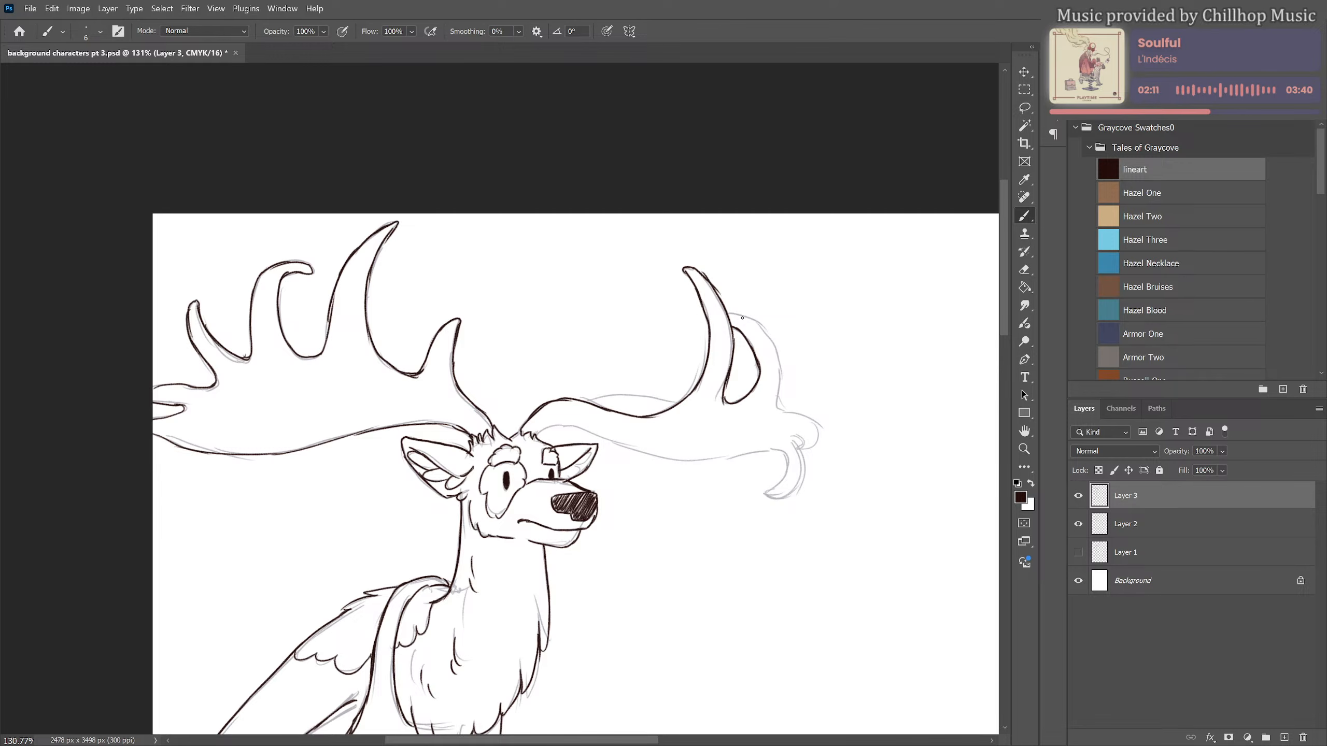
mouse_move(729, 312)
left_mouse_down()
mouse_move(763, 326)
mouse_move(746, 315)
mouse_move(776, 352)
mouse_move(779, 406)
mouse_move(805, 450)
left_mouse_up()
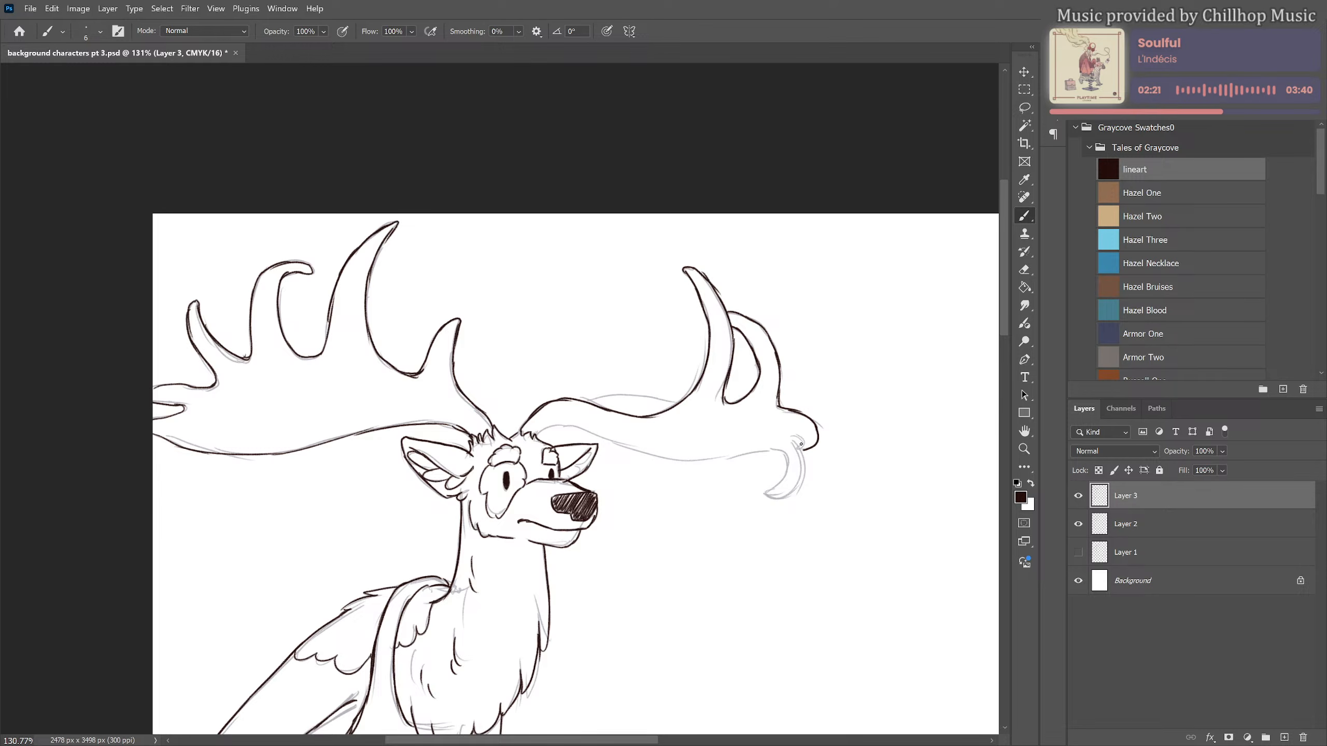
mouse_move(801, 444)
left_mouse_down()
mouse_move(787, 496)
mouse_move(798, 482)
mouse_move(769, 494)
mouse_move(785, 480)
mouse_move(781, 451)
mouse_move(768, 493)
left_mouse_up()
mouse_move(535, 434)
left_mouse_down()
mouse_move(708, 461)
mouse_move(681, 460)
mouse_move(785, 453)
left_mouse_up()
left_click_drag(592, 403, 675, 402)
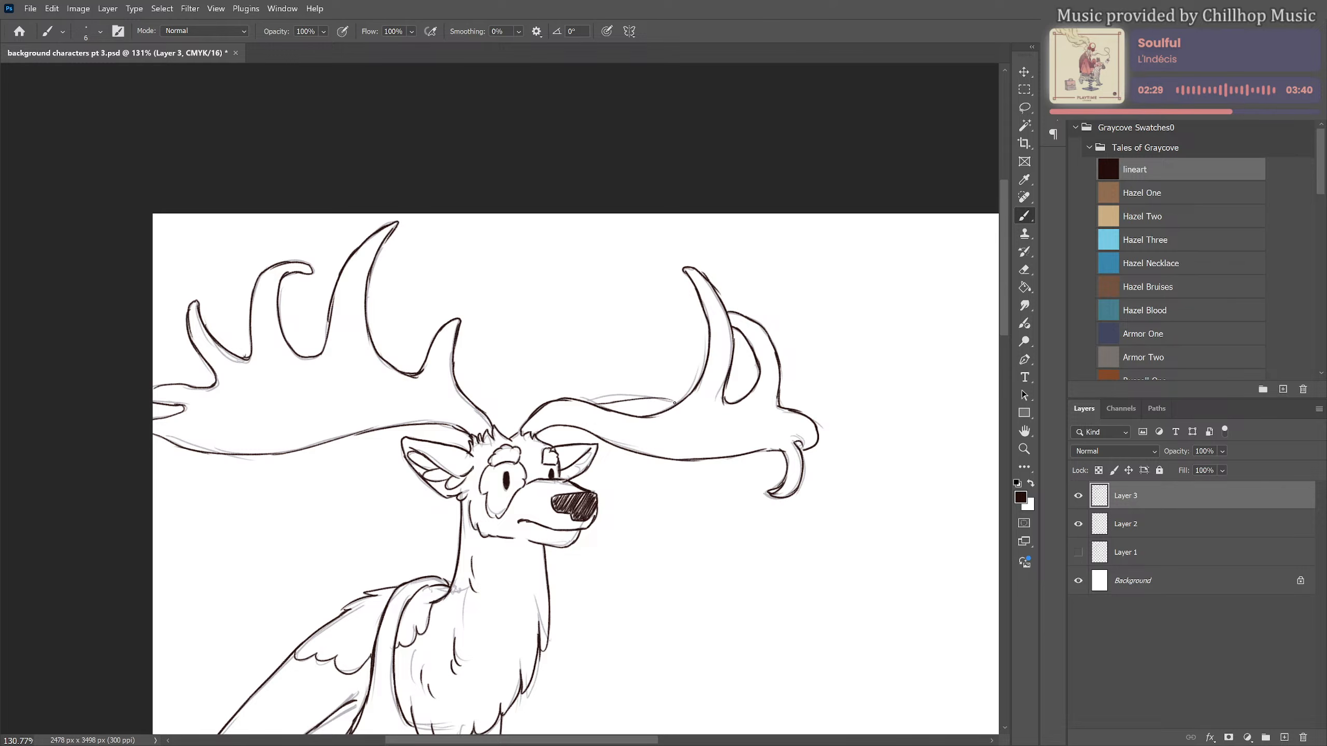
Hide the Layer 2 sketch so that only the inked character is displayed
scroll(775, 254, "down", 5)
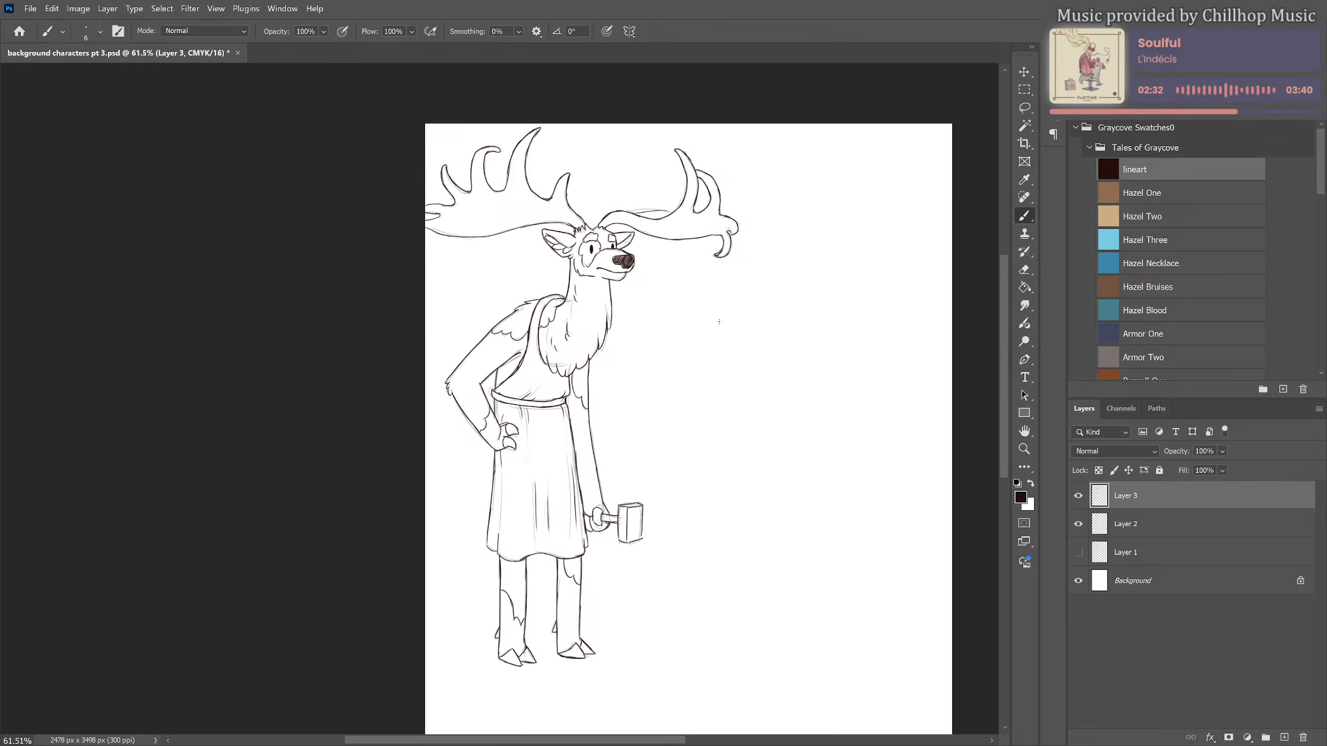
scroll(649, 337, "up", 2)
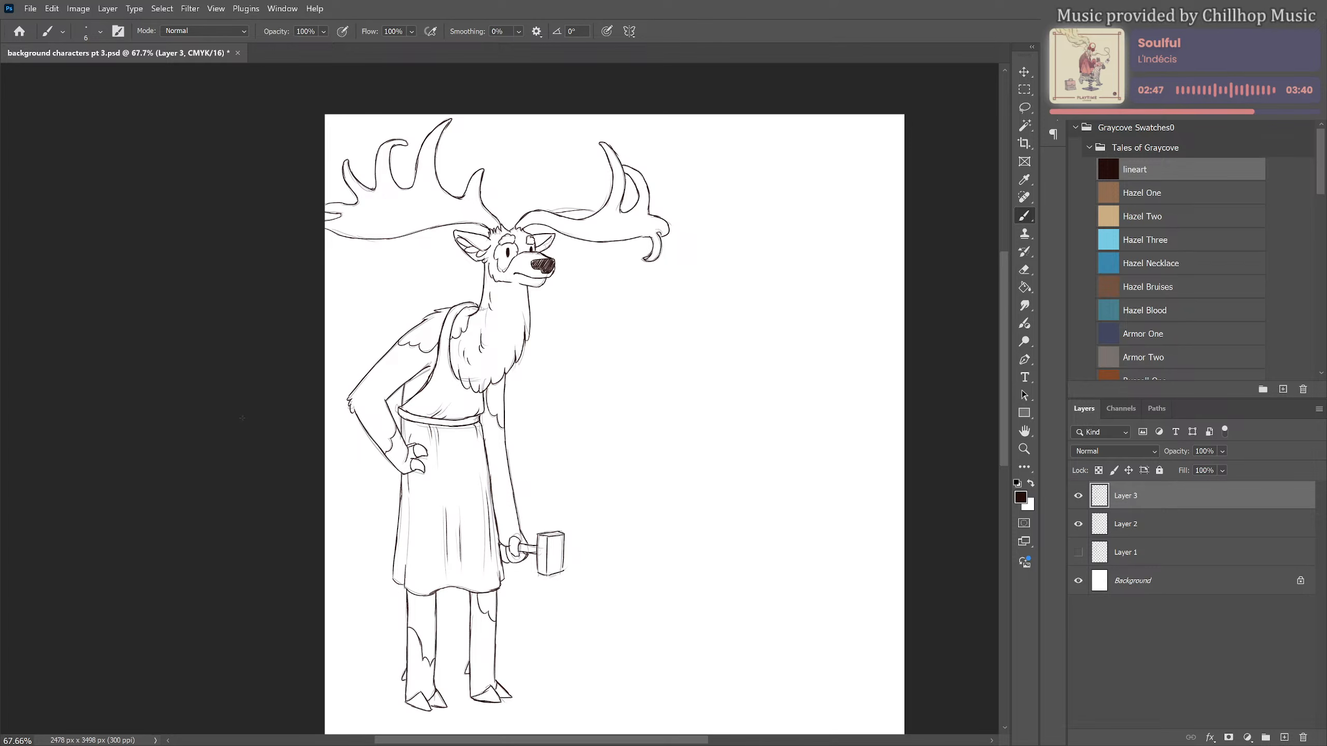
scroll(443, 428, "up", 1)
scroll(448, 441, "down", 3)
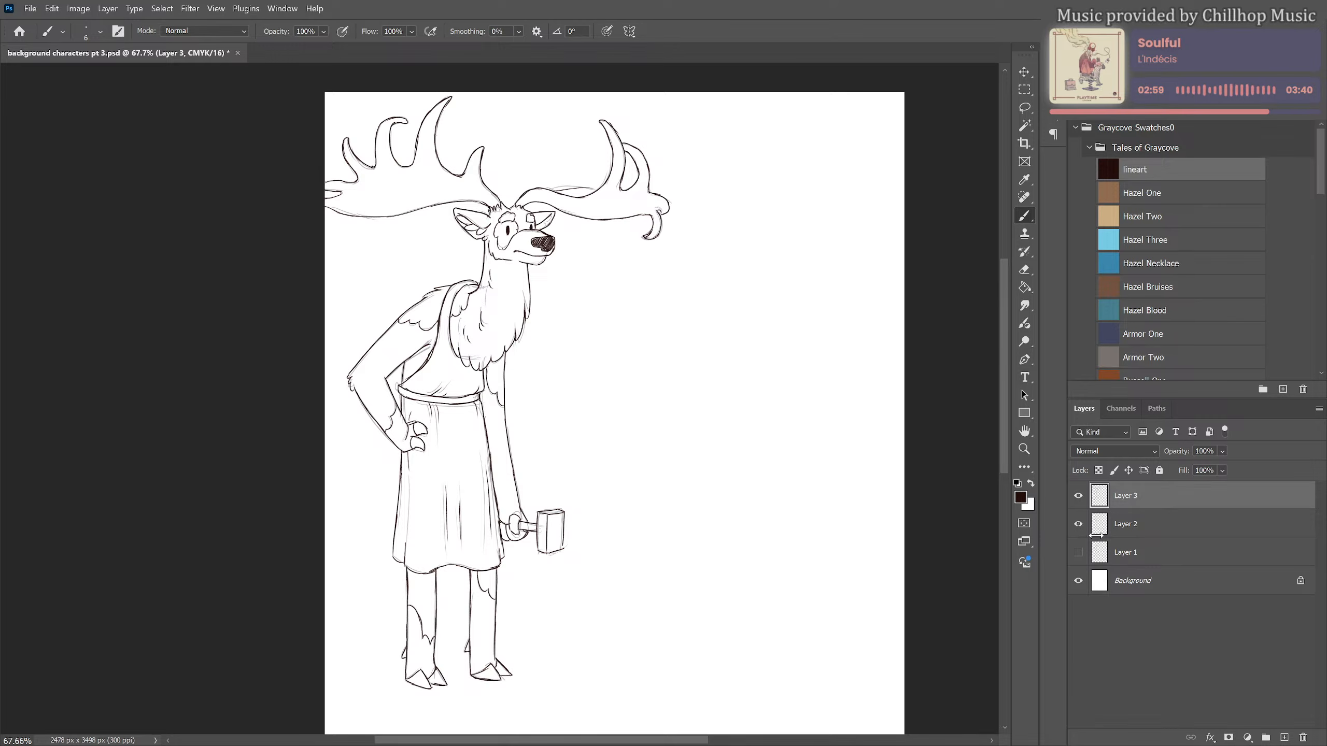
left_click(1077, 523)
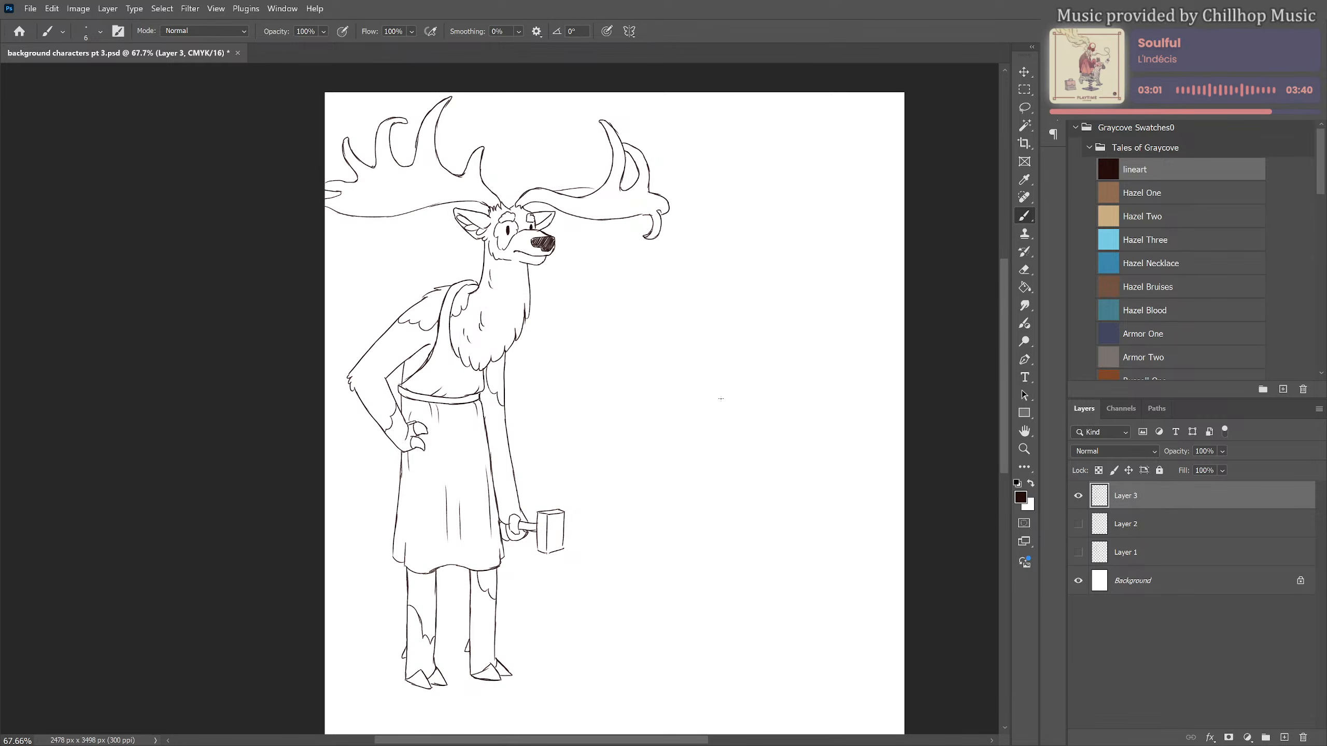
Examine the inked character from the antlers down to the hooves with the sketch hidden
scroll(687, 305, "down", 2)
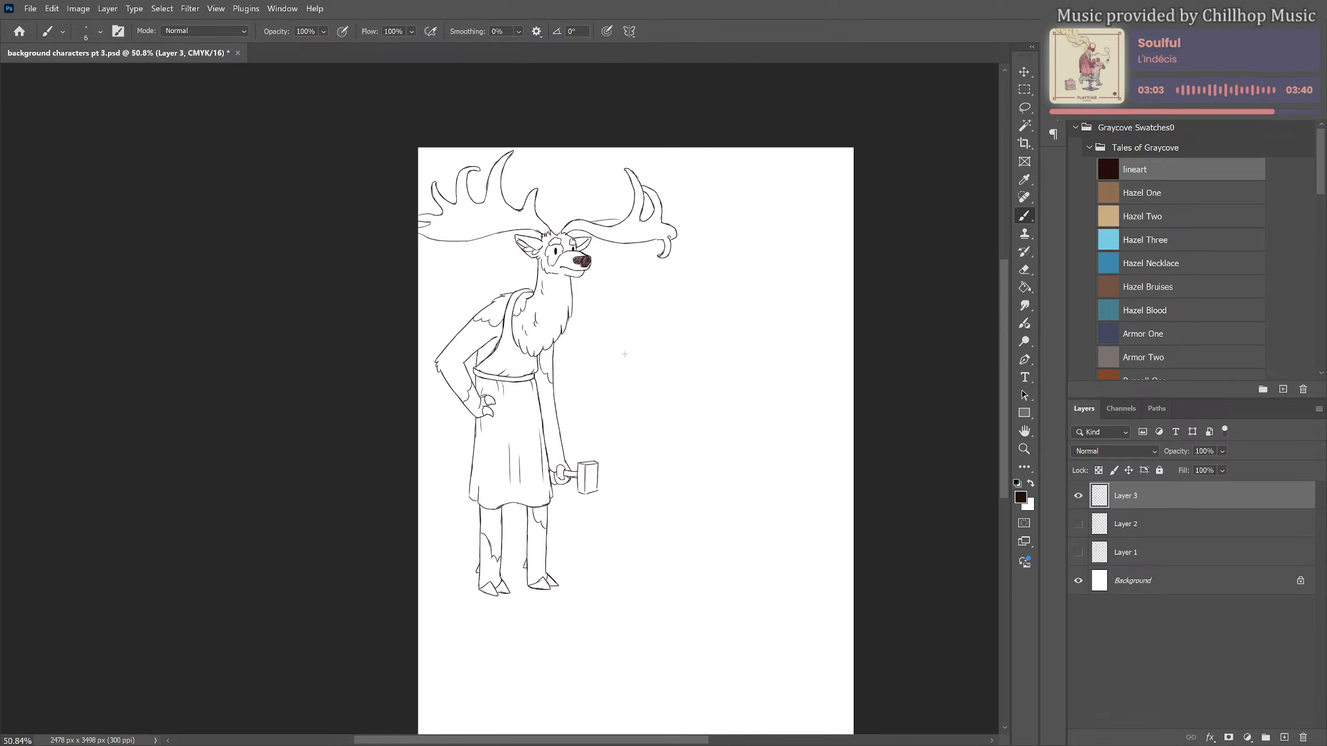
scroll(535, 303, "up", 3)
scroll(535, 304, "up", 2)
key("e")
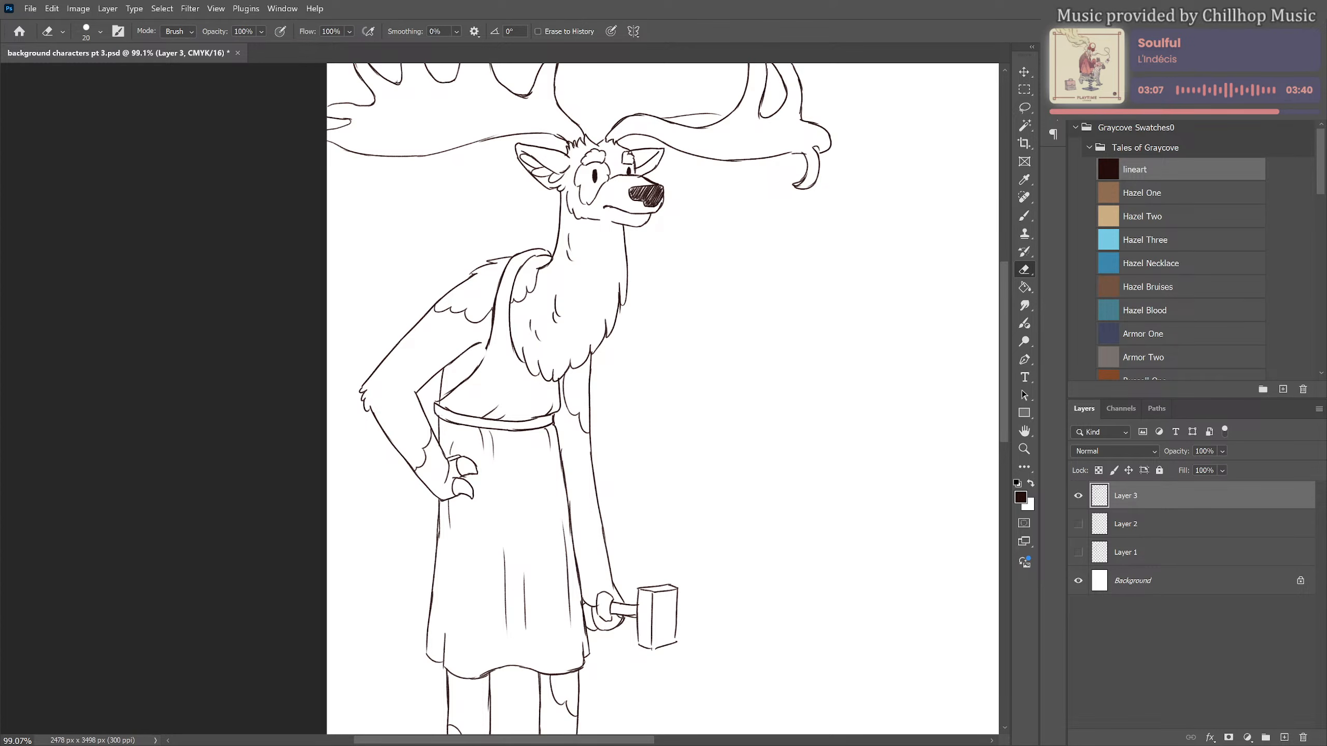
key("b")
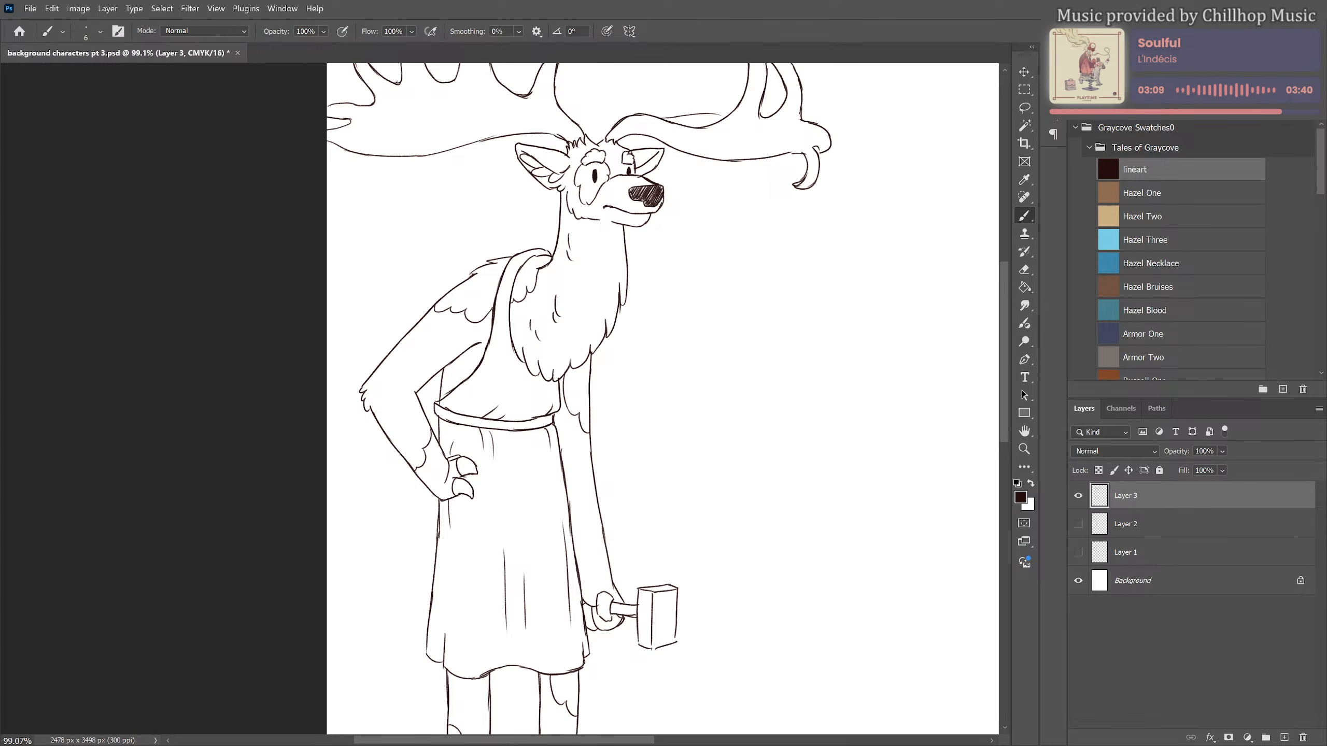
scroll(559, 293, "down", 6)
left_click_drag(626, 324, 665, 318)
scroll(642, 506, "up", 2)
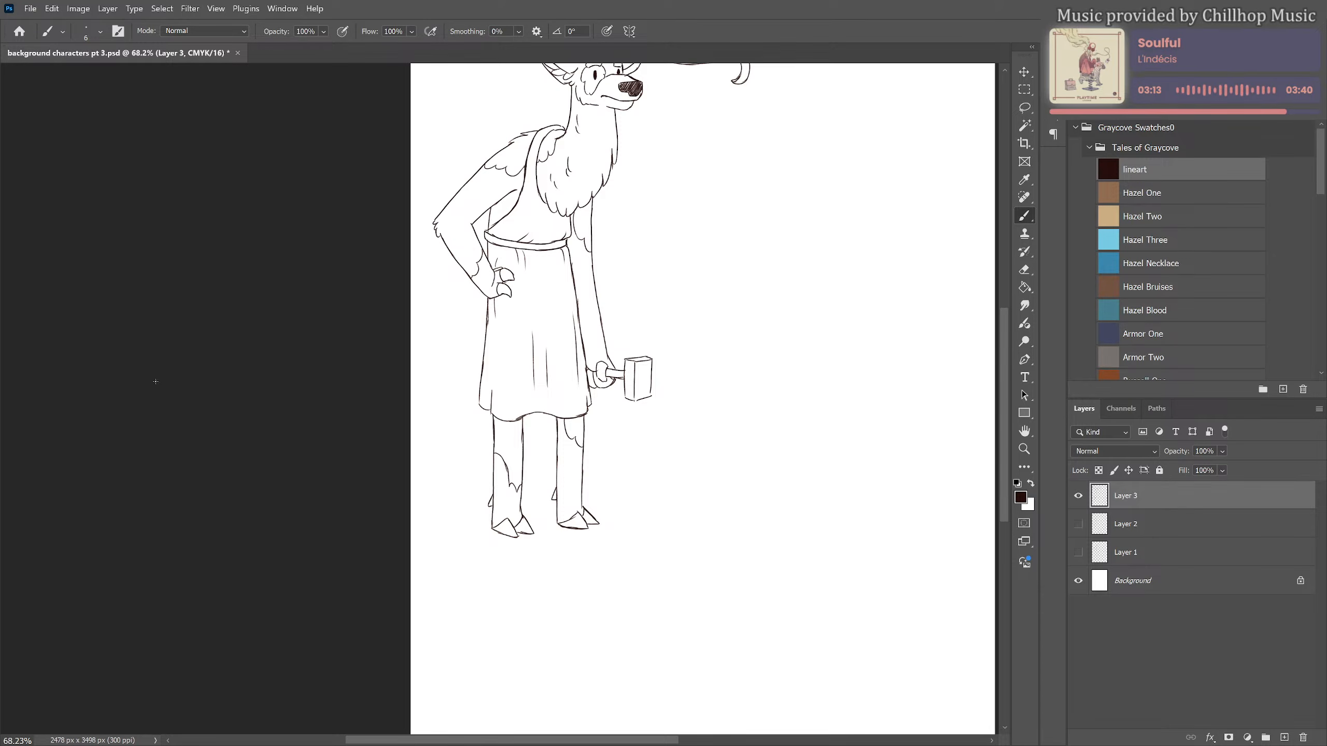
Handwrite the caption "Abel the Irish Elk" with the brush just below the character's hooves
scroll(502, 508, "up", 4)
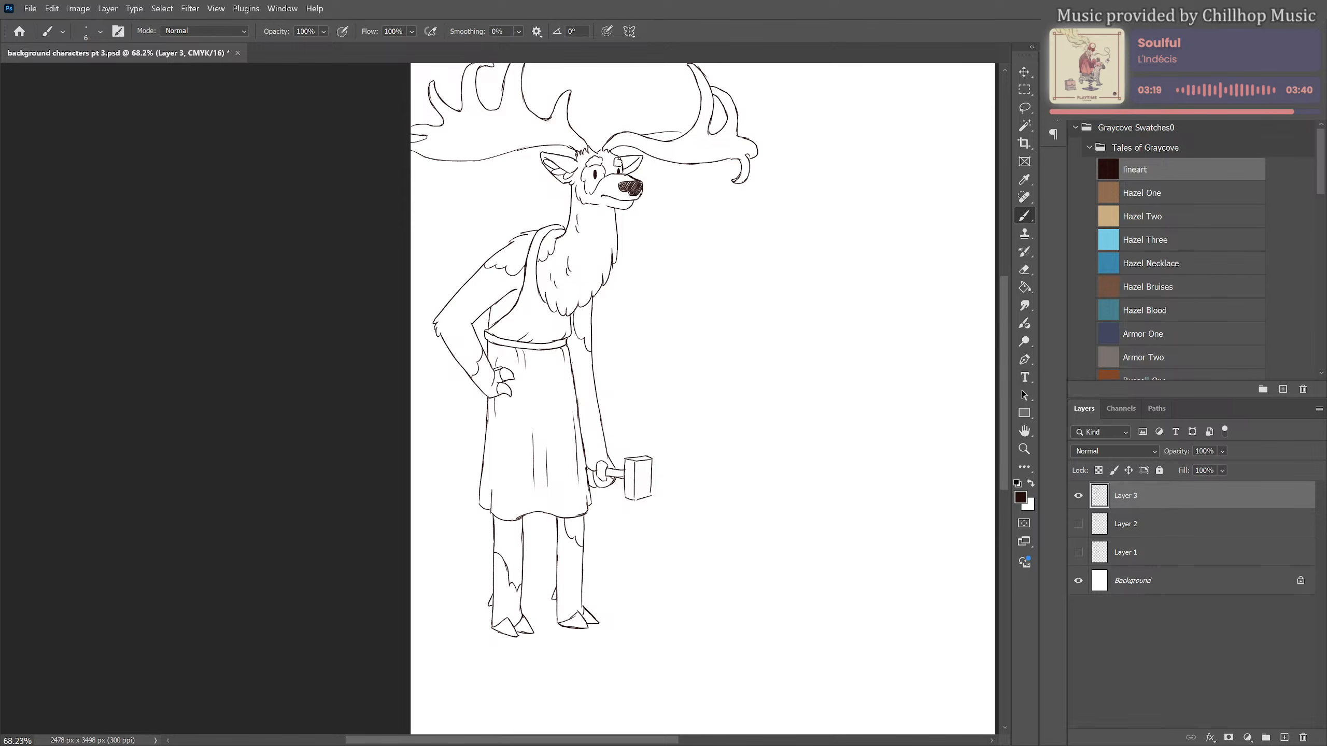
mouse_move(482, 654)
left_mouse_down()
mouse_move(517, 641)
mouse_move(517, 655)
mouse_move(566, 657)
left_mouse_up()
mouse_move(562, 657)
left_mouse_down()
mouse_move(583, 644)
mouse_move(586, 654)
left_mouse_up()
mouse_move(595, 643)
left_mouse_down()
mouse_move(589, 654)
mouse_move(610, 654)
left_mouse_up()
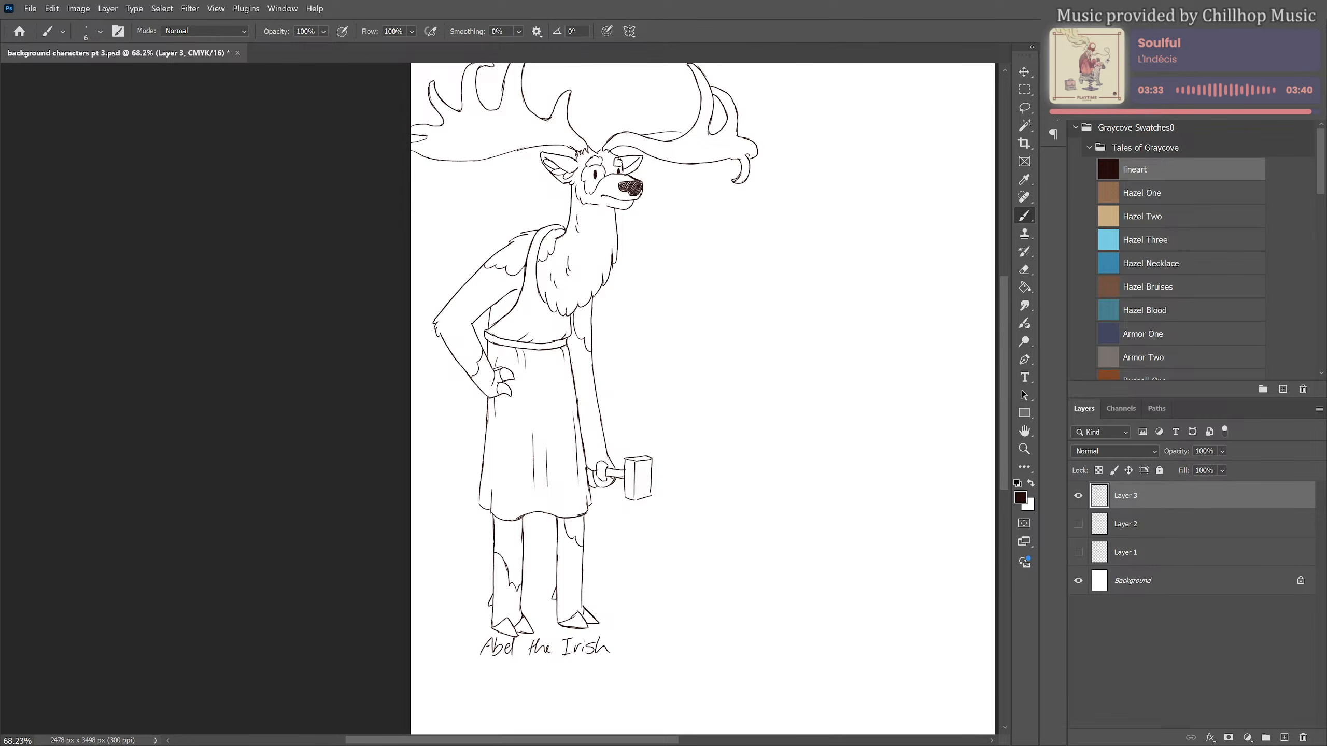
mouse_move(625, 640)
left_mouse_down()
mouse_move(617, 655)
mouse_move(632, 655)
left_mouse_up()
left_click_drag(639, 637, 647, 655)
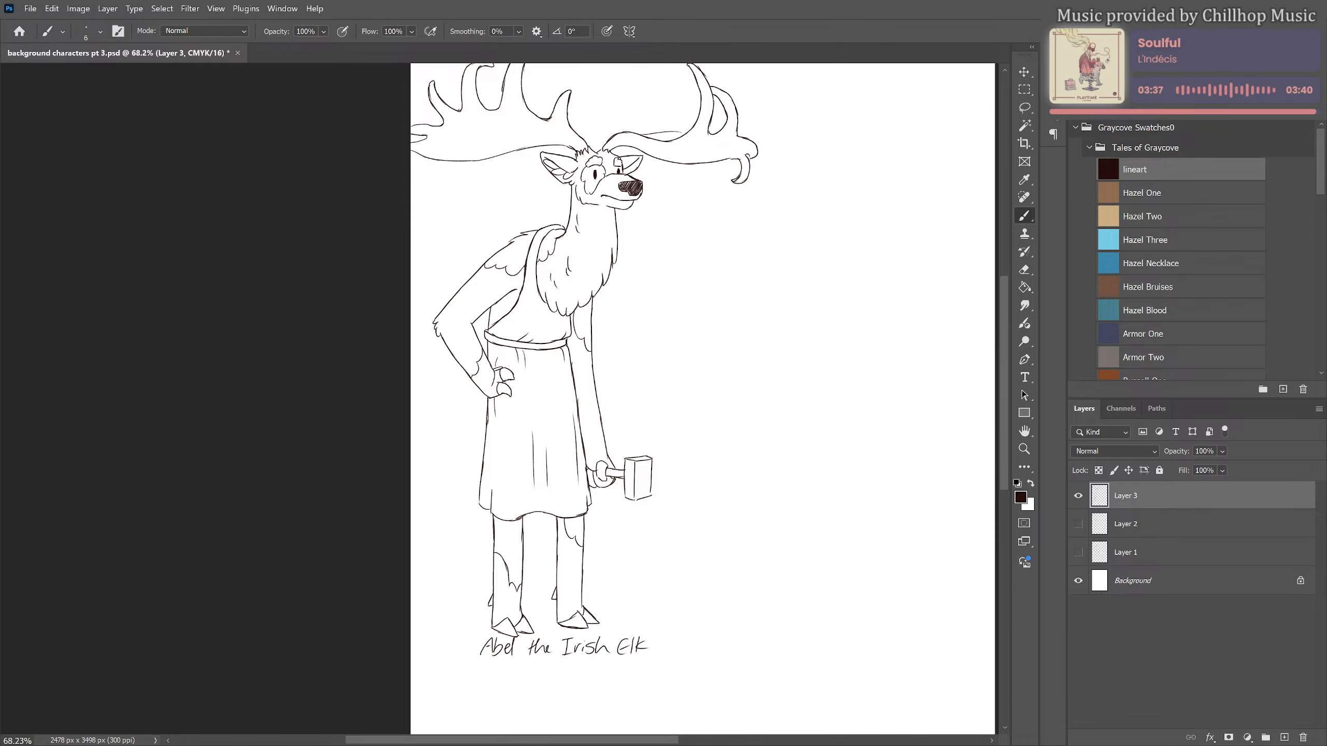
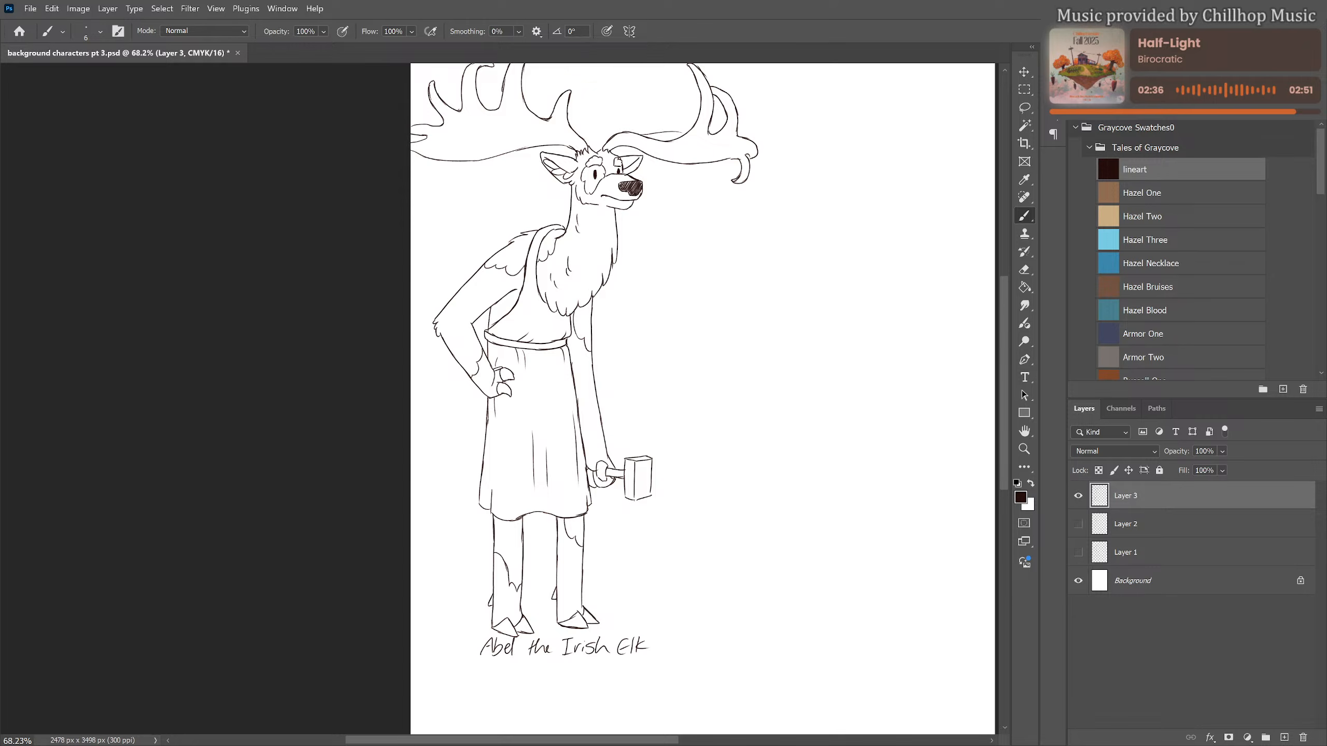
Pick the Armor One swatch as the sketch colour and add a new layer above Layer 3
scroll(562, 363, "down", 4)
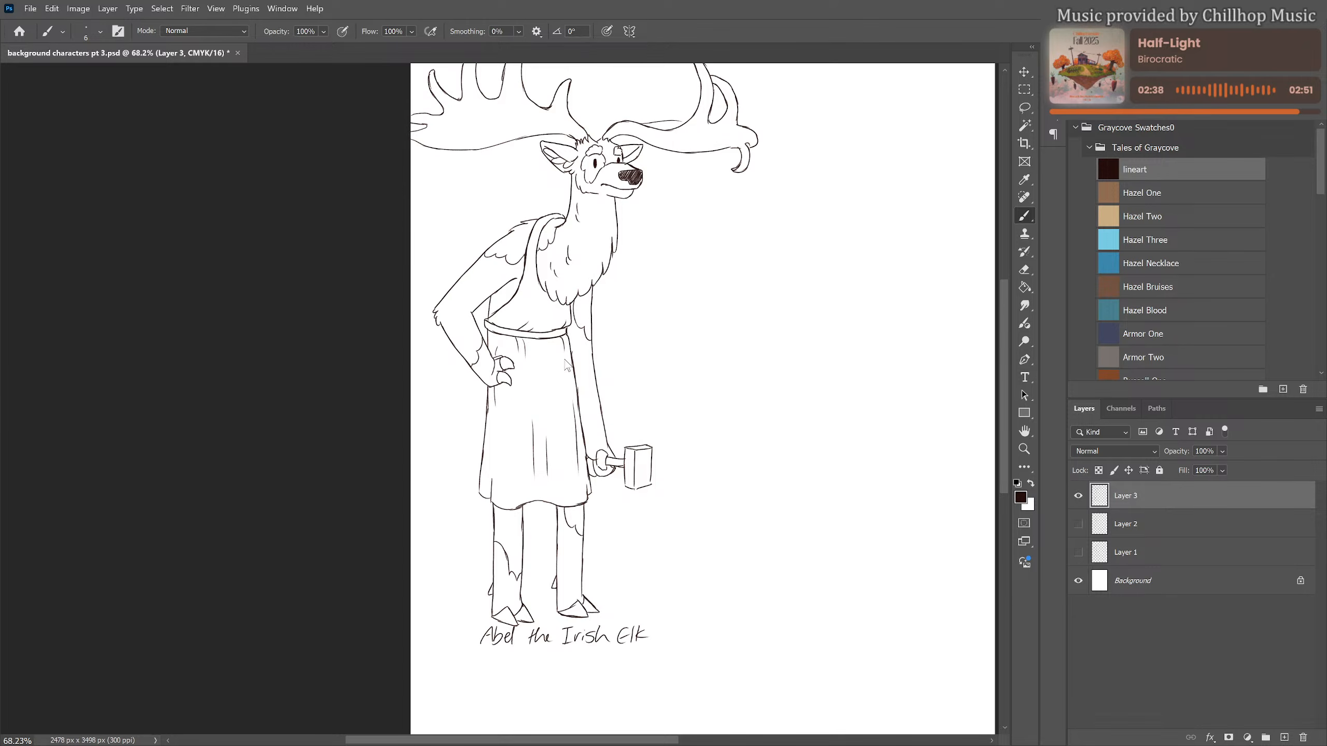
scroll(561, 363, "up", 3)
scroll(471, 403, "down", 5)
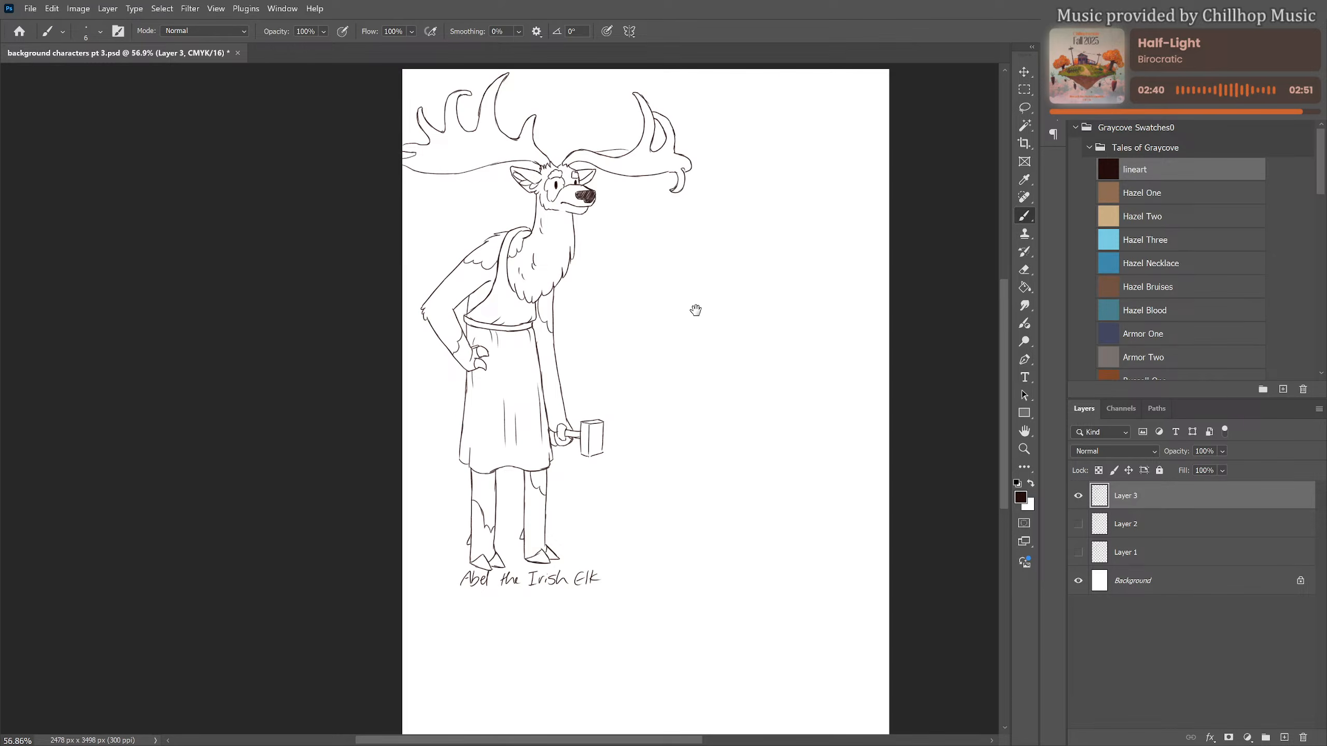
scroll(473, 370, "up", 5)
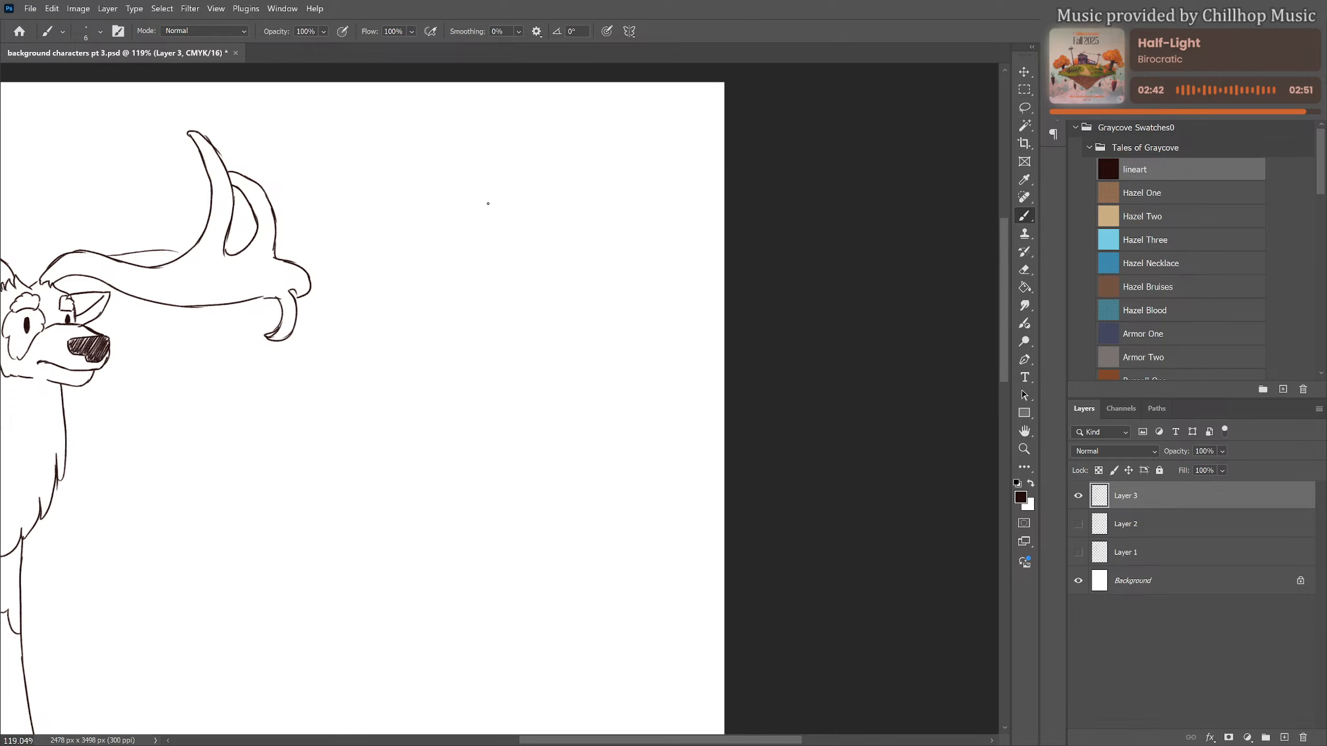
left_click(1157, 333)
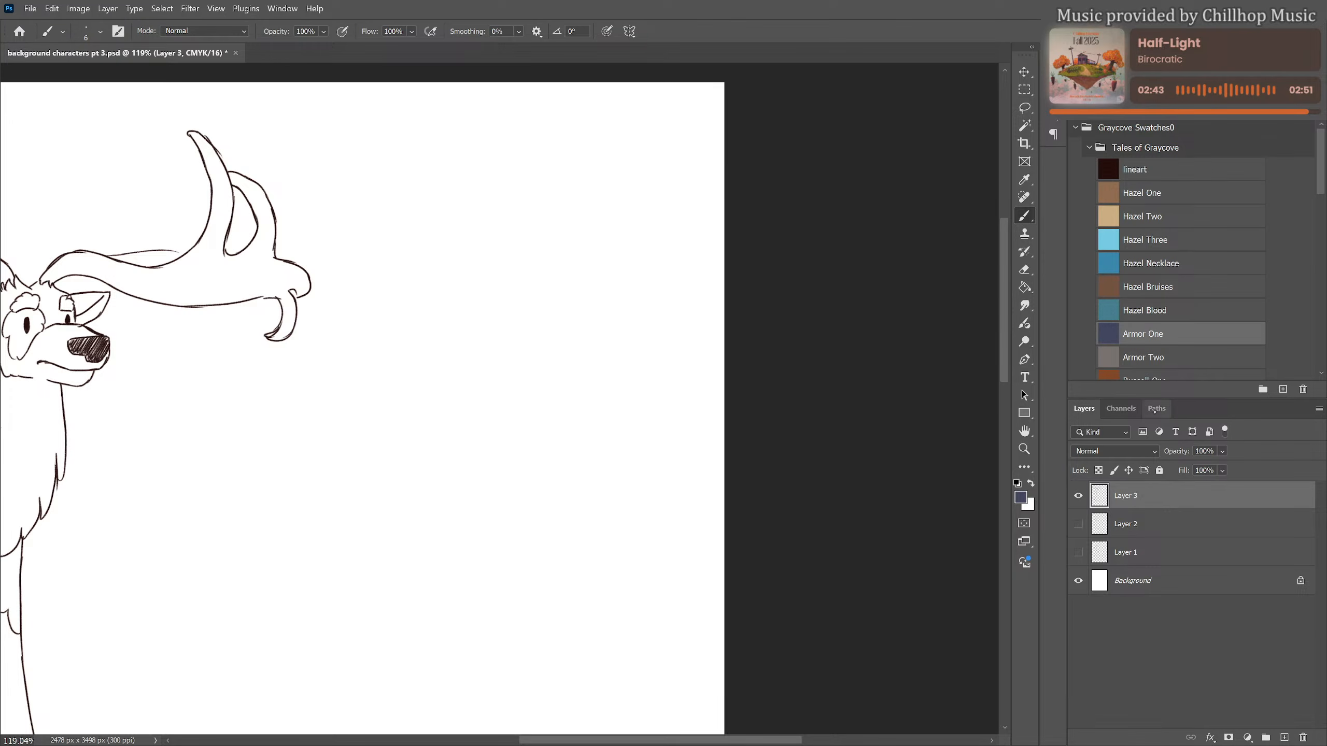
left_click(1079, 496)
left_click(1079, 496)
left_click(1284, 737)
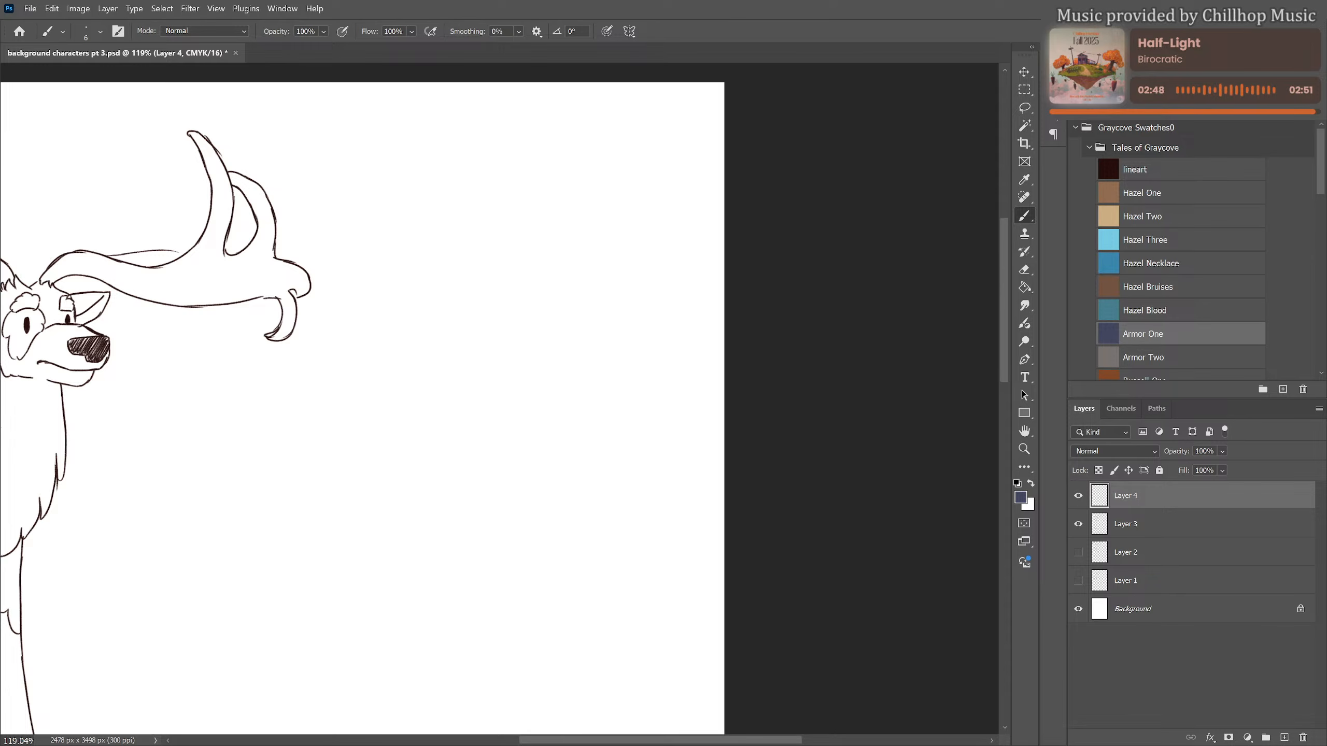
Sketch a beaked creature's head with an eye beyond the far antler, plus a long spine line curving into a tail towards the elk
mouse_move(563, 171)
left_mouse_down()
mouse_move(538, 194)
mouse_move(559, 167)
mouse_move(585, 171)
mouse_move(635, 213)
mouse_move(549, 238)
mouse_move(648, 214)
mouse_move(577, 215)
mouse_move(560, 189)
mouse_move(522, 272)
mouse_move(518, 324)
left_mouse_up()
left_click_drag(541, 224, 517, 442)
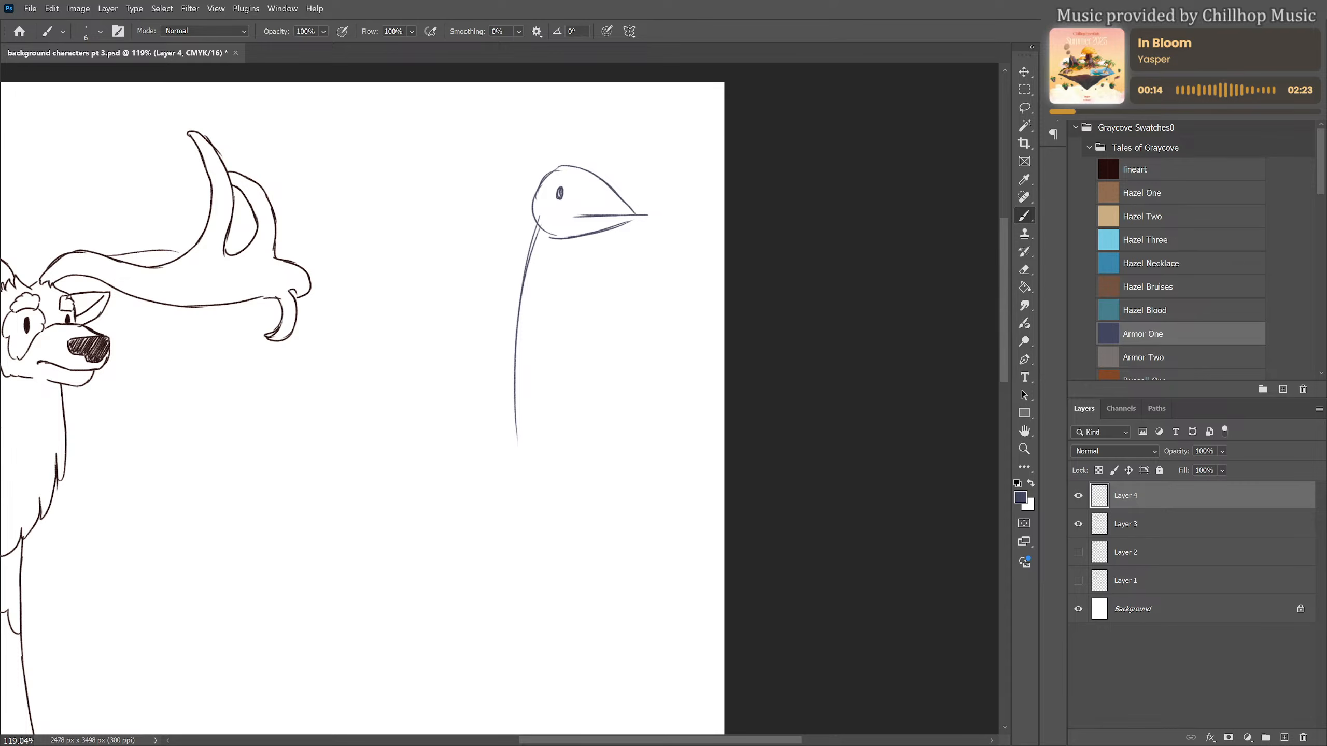
mouse_move(514, 394)
left_mouse_down()
mouse_move(516, 525)
mouse_move(518, 494)
mouse_move(500, 580)
left_mouse_up()
left_click_drag(524, 550, 500, 581)
left_click_drag(560, 508, 597, 397)
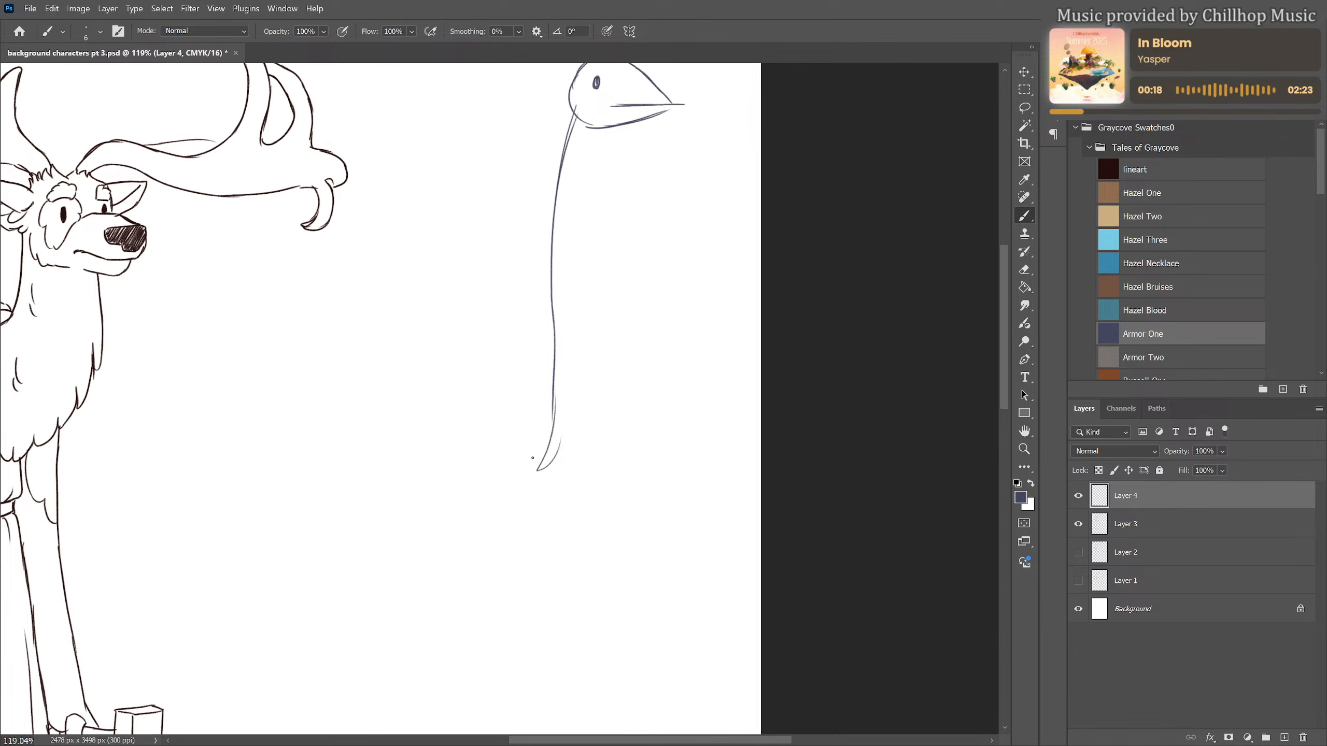
mouse_move(548, 438)
left_mouse_down()
mouse_move(509, 477)
mouse_move(340, 498)
left_mouse_up()
left_click_drag(507, 485, 361, 497)
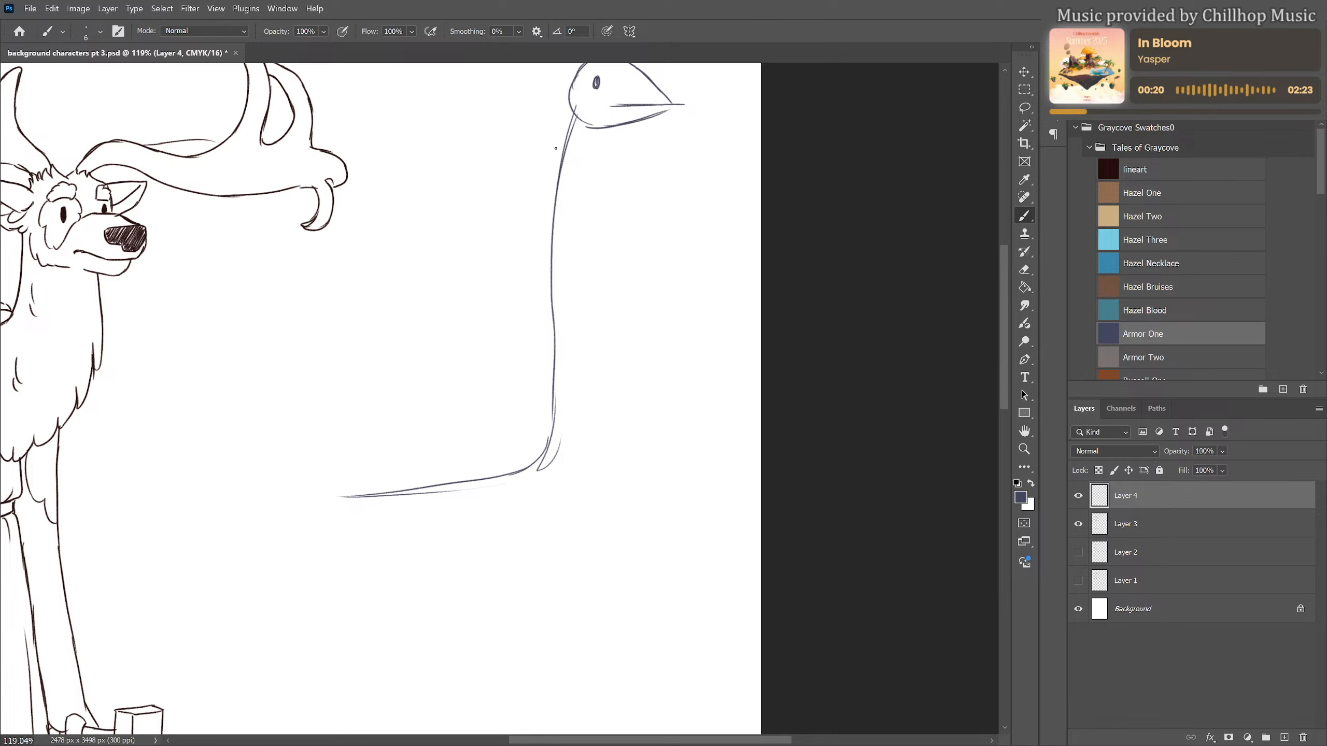
Sketch the creature's neck outline, angled shoulders and both long sides of its upright torso around the spine line
mouse_move(536, 201)
left_mouse_down()
mouse_move(568, 174)
mouse_move(594, 215)
left_mouse_up()
mouse_move(557, 181)
left_mouse_down()
mouse_move(528, 208)
mouse_move(575, 176)
left_mouse_up()
left_click_drag(573, 75, 536, 196)
mouse_move(605, 128)
left_mouse_down()
mouse_move(594, 212)
mouse_move(527, 320)
left_mouse_up()
left_click_drag(525, 236, 530, 432)
left_click_drag(593, 193, 592, 345)
left_click_drag(596, 253, 580, 437)
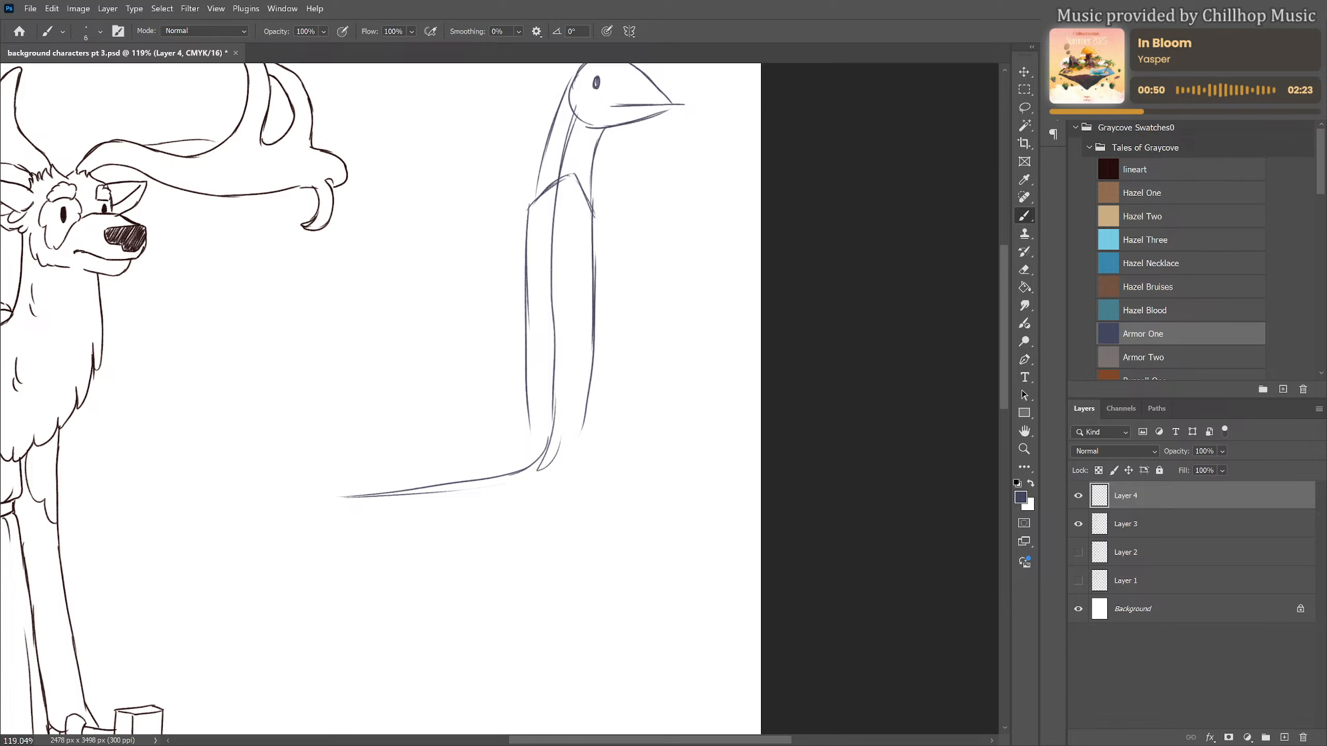
Extend both sides of the torso into a long tail tapering to a point along the curved guideline
scroll(729, 387, "down", 2)
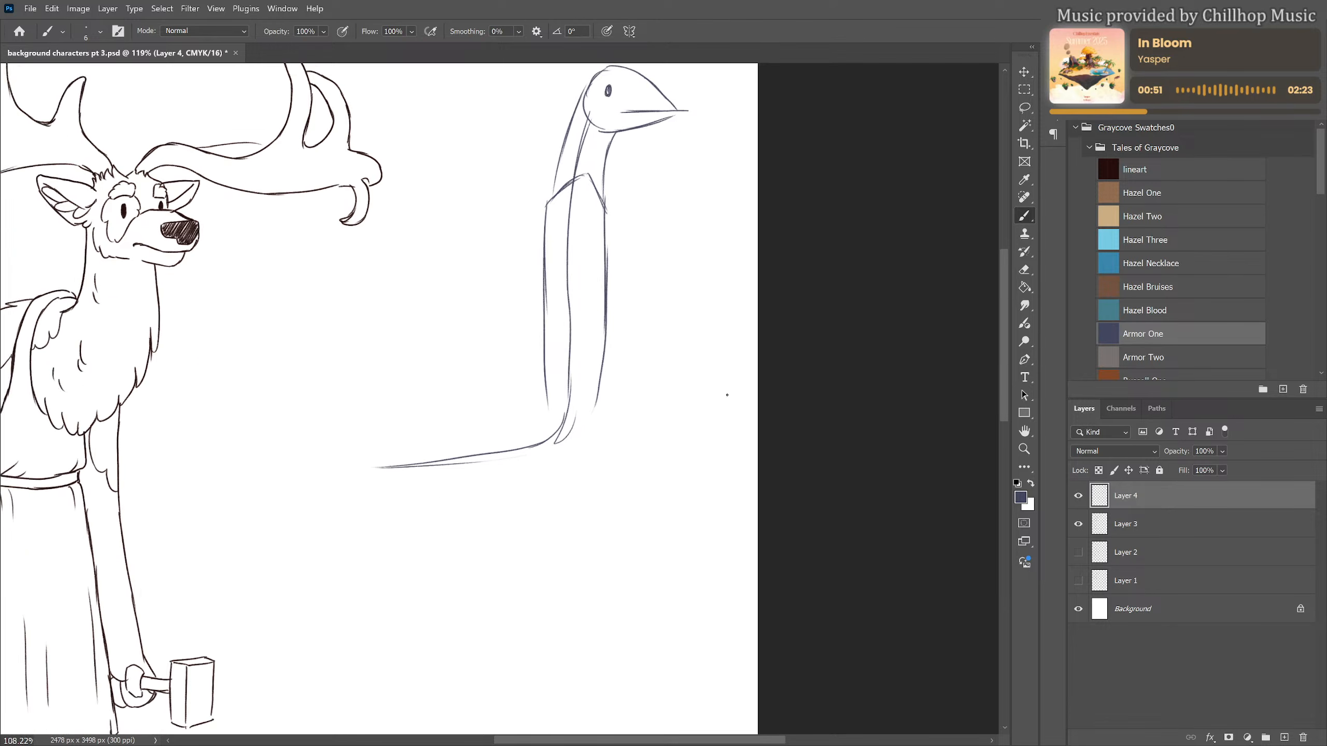
left_click_drag(693, 366, 625, 416)
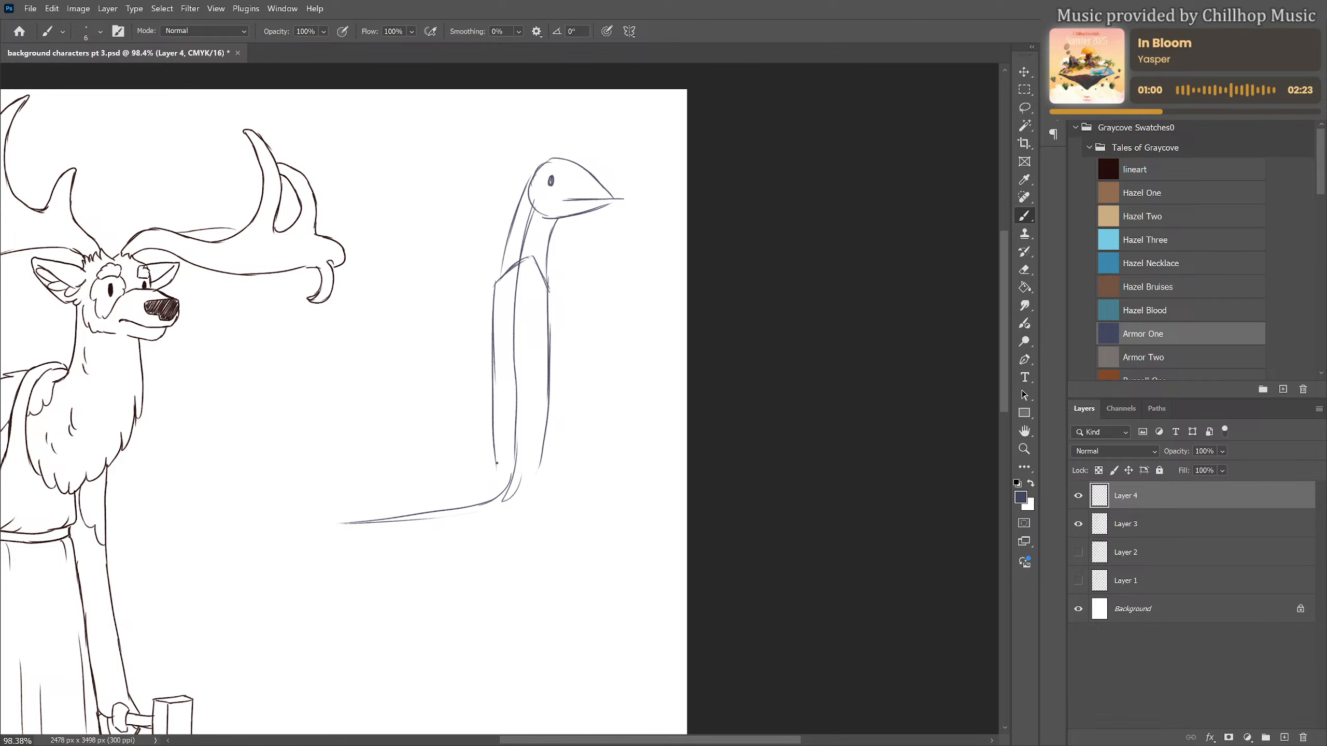
mouse_move(492, 441)
left_mouse_down()
mouse_move(481, 485)
mouse_move(458, 495)
mouse_move(305, 525)
mouse_move(396, 526)
left_mouse_up()
left_click_drag(386, 526, 505, 500)
mouse_move(548, 404)
left_mouse_down()
mouse_move(535, 491)
mouse_move(484, 512)
left_mouse_up()
left_click_drag(552, 450, 480, 514)
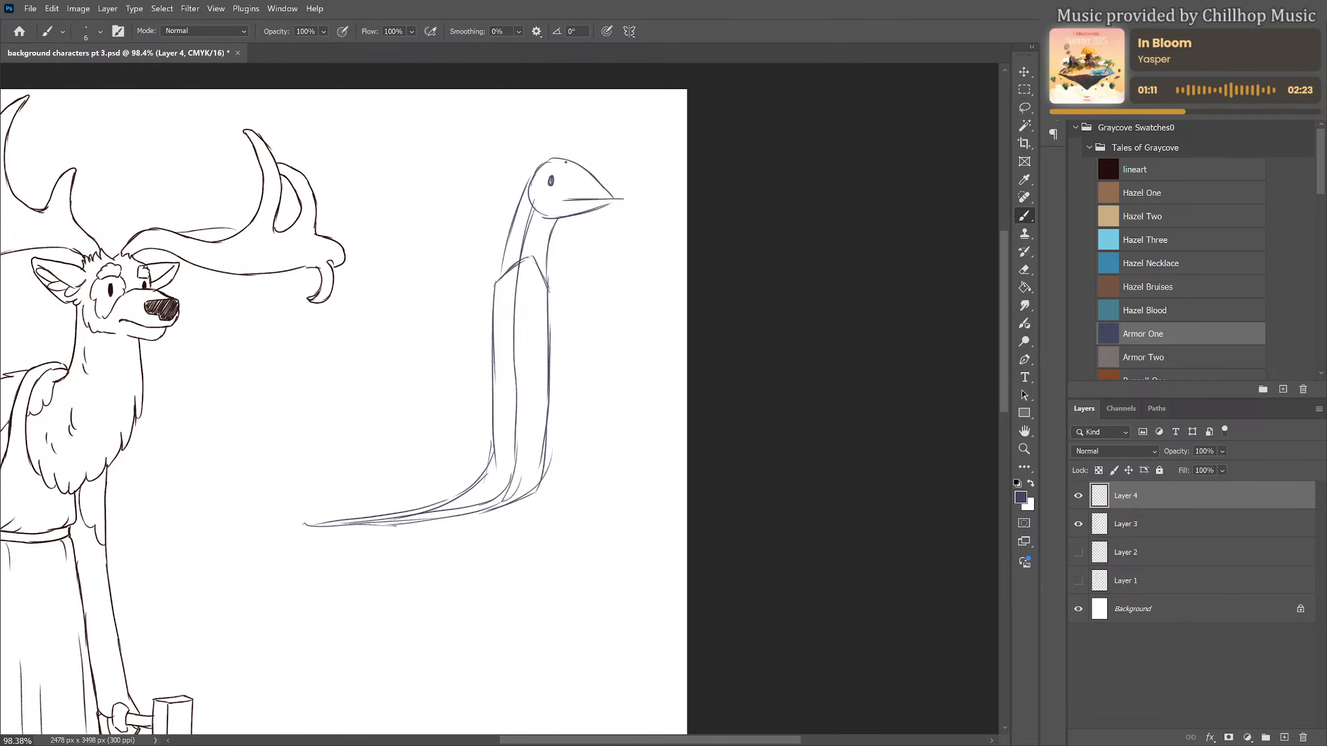
Sketch a wide-brimmed hat with a bent, pointed crown on the creature's head
mouse_move(573, 164)
left_mouse_down()
mouse_move(521, 188)
mouse_move(552, 171)
left_mouse_up()
mouse_move(520, 200)
left_mouse_down()
mouse_move(458, 210)
mouse_move(467, 204)
mouse_move(418, 196)
mouse_move(400, 170)
mouse_move(687, 148)
mouse_move(643, 178)
left_mouse_up()
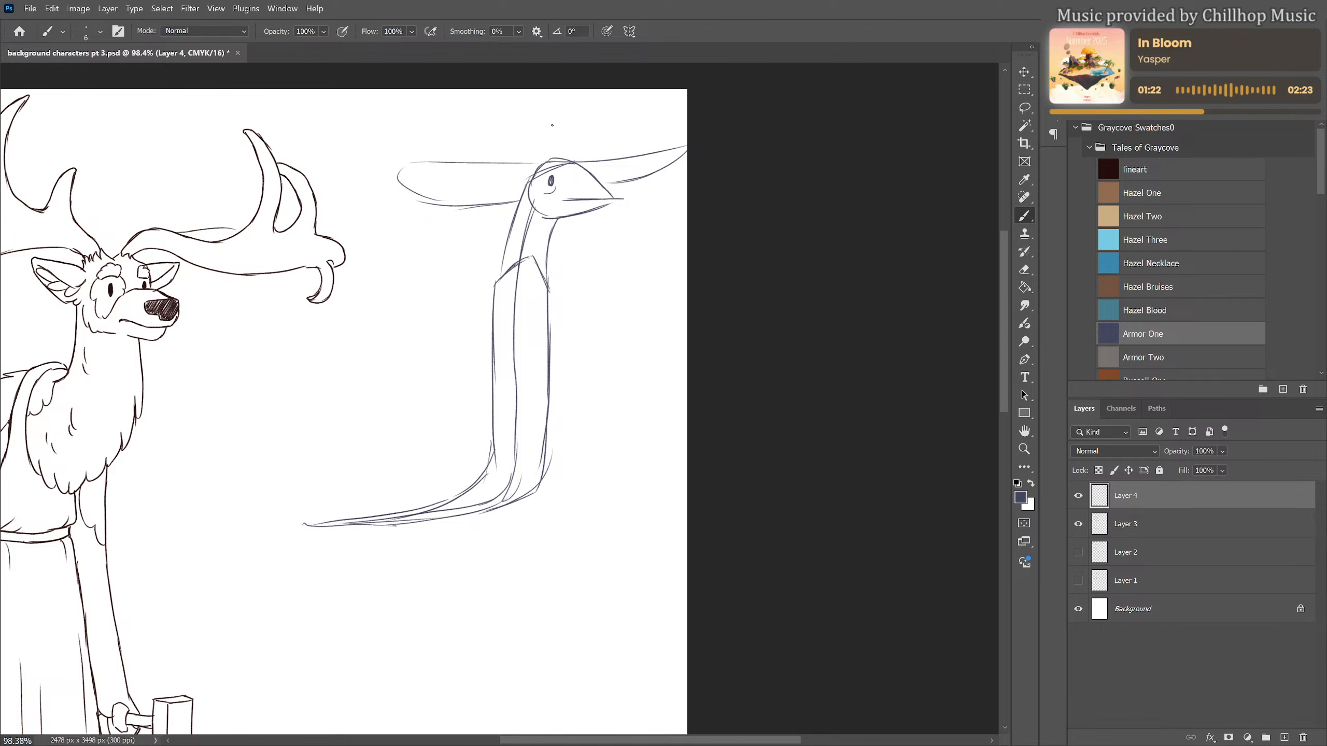
mouse_move(463, 140)
left_mouse_down()
mouse_move(525, 101)
mouse_move(588, 150)
mouse_move(576, 133)
mouse_move(482, 131)
mouse_move(518, 128)
mouse_move(519, 170)
mouse_move(581, 140)
mouse_move(599, 164)
left_mouse_up()
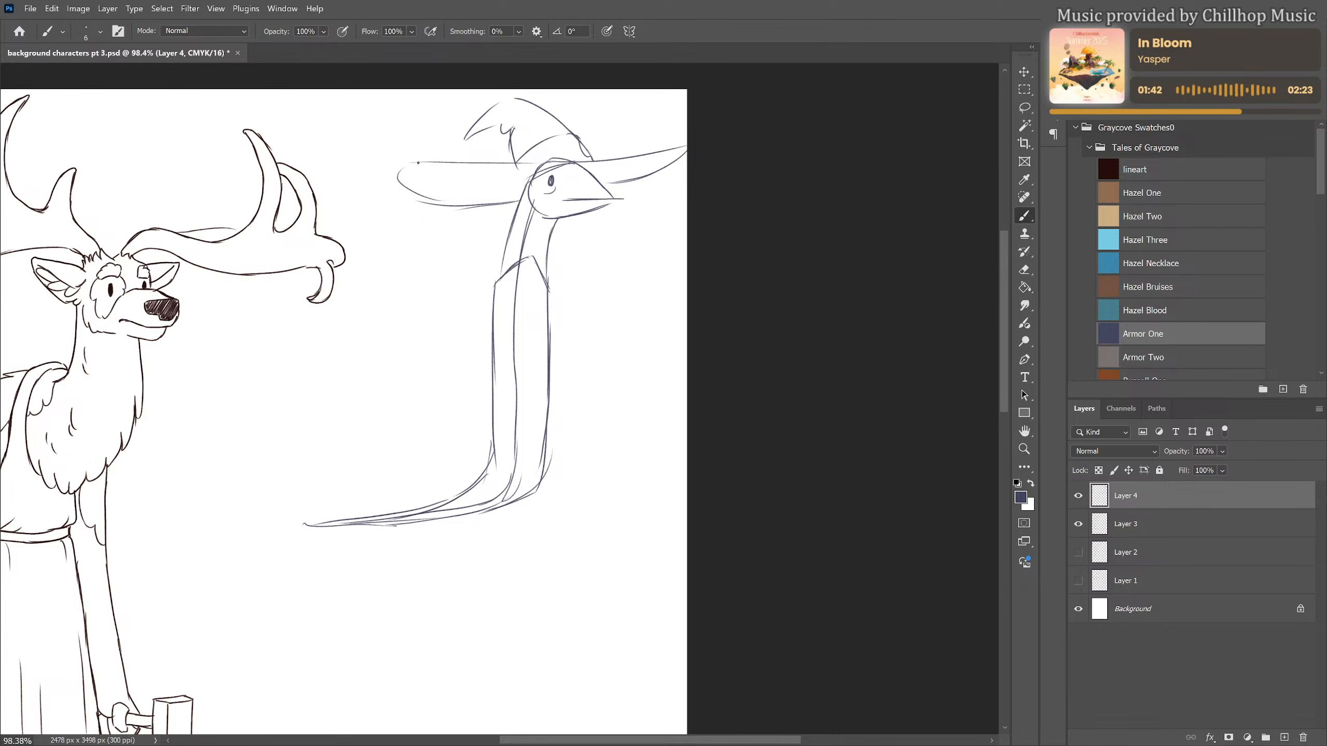
Sketch two thin arms raised from the shoulders on either side of the head, ending in small round hands
left_click_drag(411, 138, 464, 231)
mouse_move(427, 168)
left_mouse_down()
mouse_move(502, 277)
mouse_move(591, 214)
left_mouse_up()
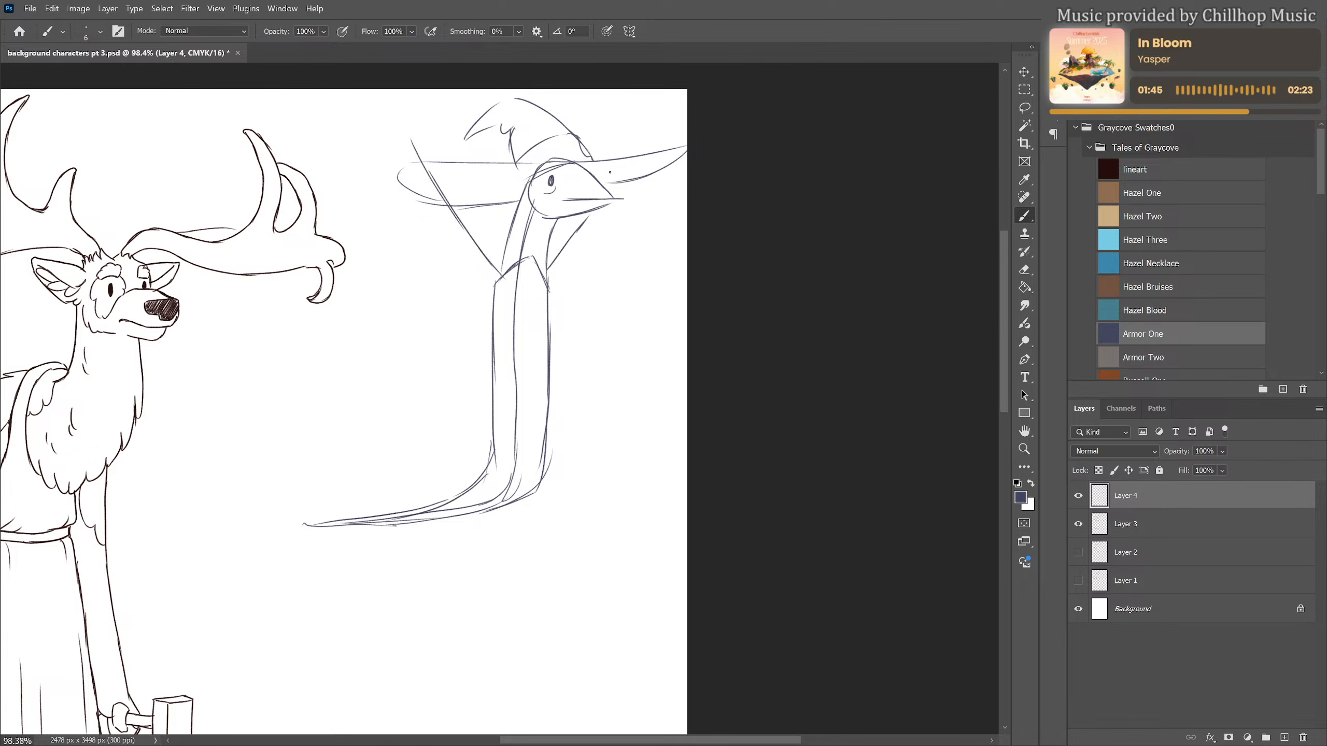
mouse_move(625, 155)
left_mouse_down()
mouse_move(635, 135)
mouse_move(637, 149)
left_mouse_up()
left_click_drag(605, 209, 548, 305)
mouse_move(385, 122)
left_mouse_down()
mouse_move(399, 121)
mouse_move(494, 300)
left_mouse_up()
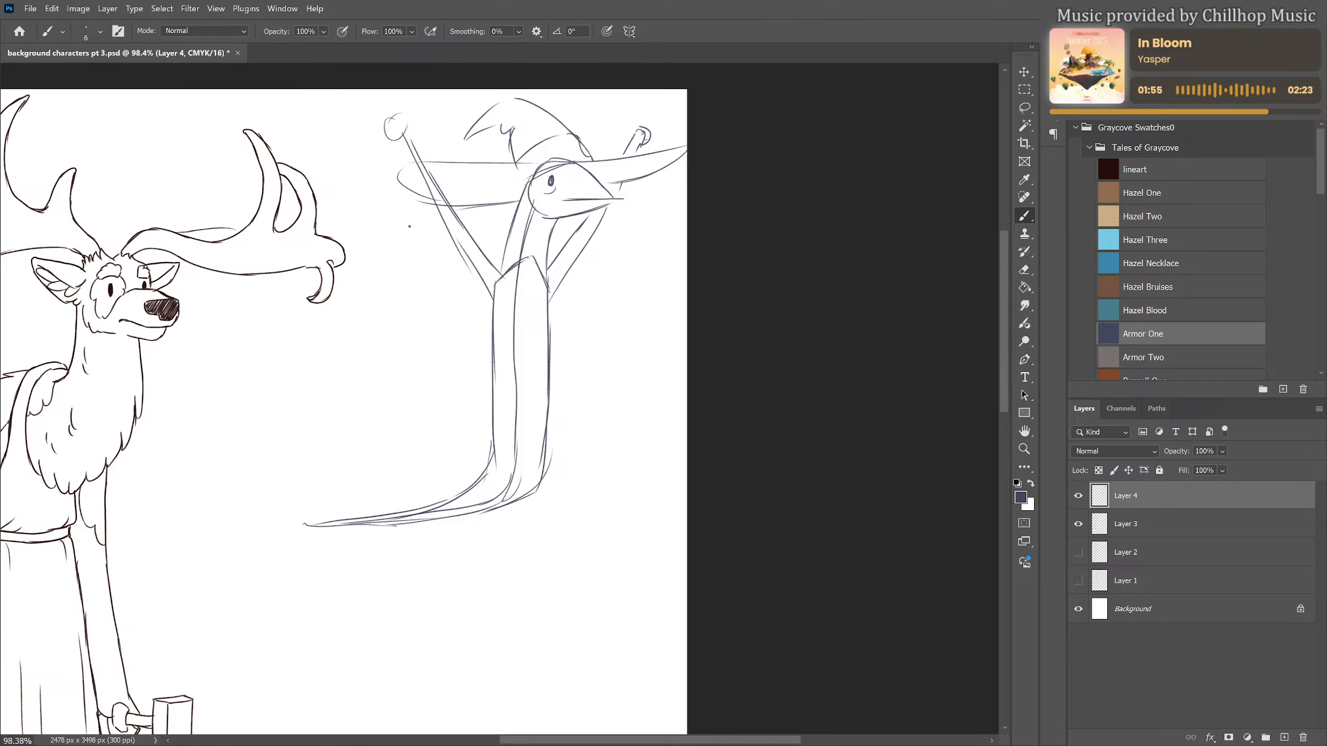
Sketch a large rounded wing outline on each side of the body, from the shoulders down to the tail base
mouse_move(380, 211)
left_mouse_down()
mouse_move(486, 296)
mouse_move(670, 219)
left_mouse_up()
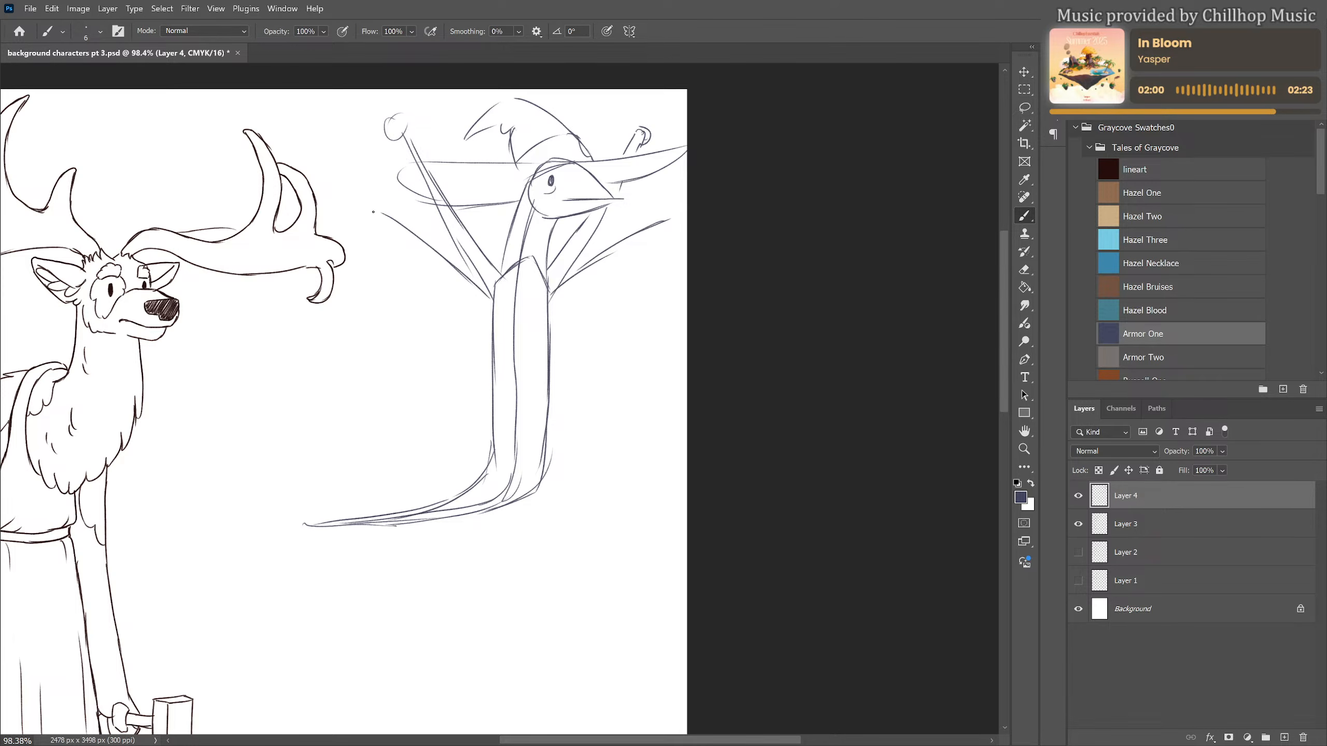
mouse_move(377, 212)
left_mouse_down()
mouse_move(364, 303)
mouse_move(373, 281)
mouse_move(376, 391)
mouse_move(491, 458)
left_mouse_up()
mouse_move(669, 216)
left_mouse_down()
mouse_move(665, 324)
mouse_move(675, 253)
mouse_move(587, 487)
mouse_move(629, 439)
mouse_move(671, 324)
left_mouse_up()
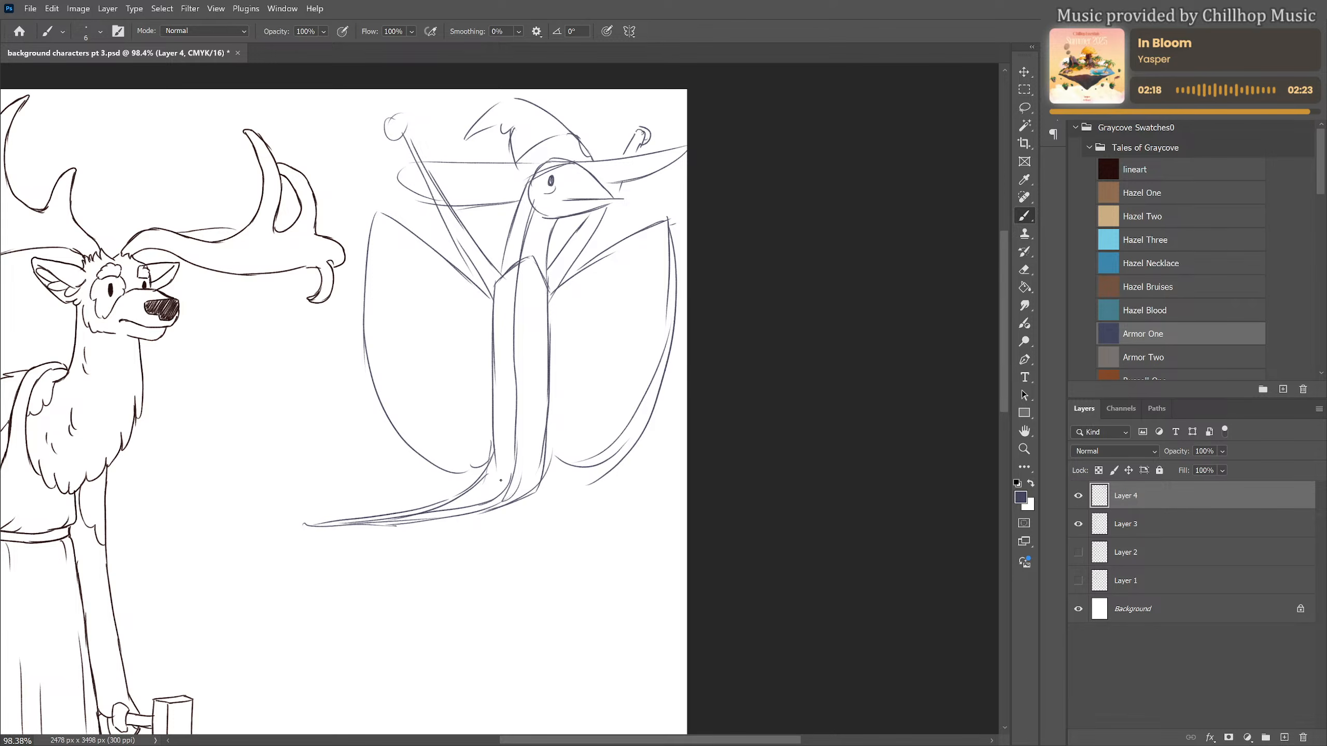
Erase the hat's wide brim, redraw it as a fitted band with fold lines, and clean up the overlapping head lines
key("e")
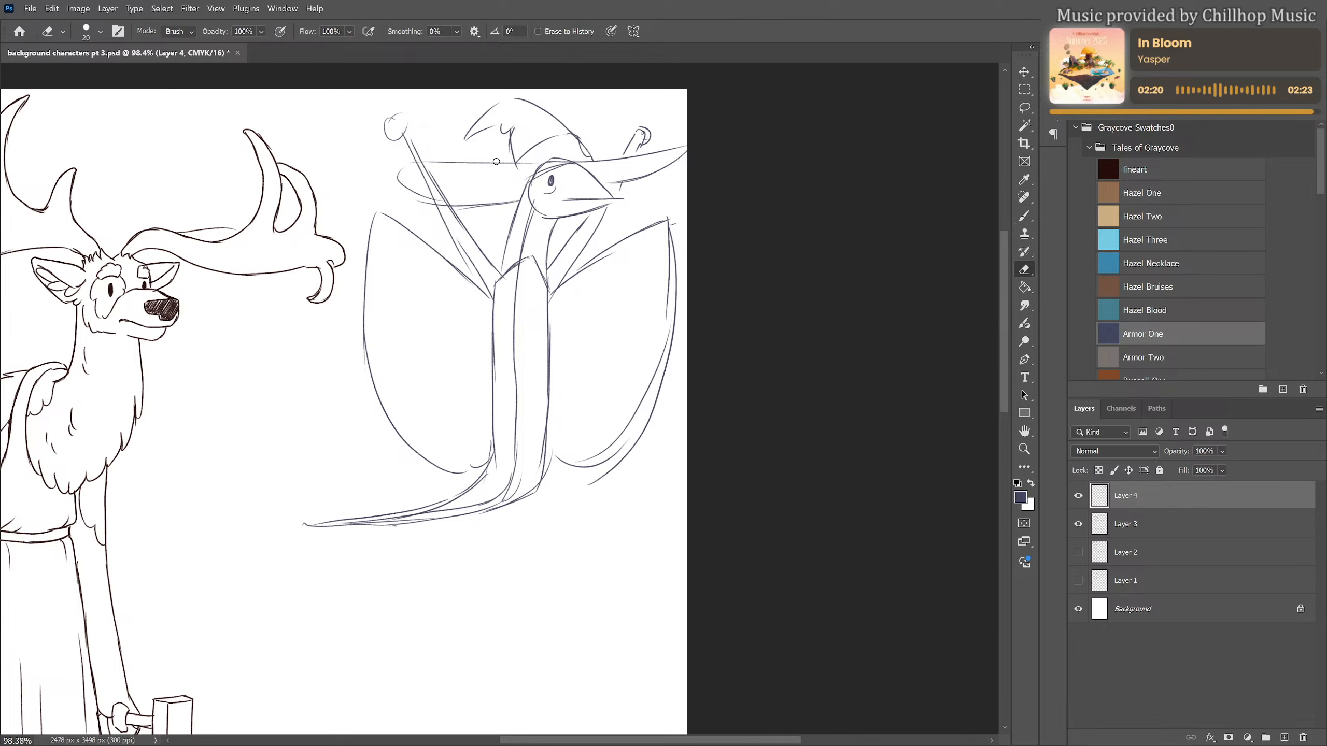
mouse_move(501, 163)
left_mouse_down()
mouse_move(403, 174)
mouse_move(435, 209)
mouse_move(481, 209)
mouse_move(517, 199)
mouse_move(471, 195)
mouse_move(490, 161)
mouse_move(692, 145)
mouse_move(686, 159)
mouse_move(609, 178)
mouse_move(677, 168)
left_mouse_up()
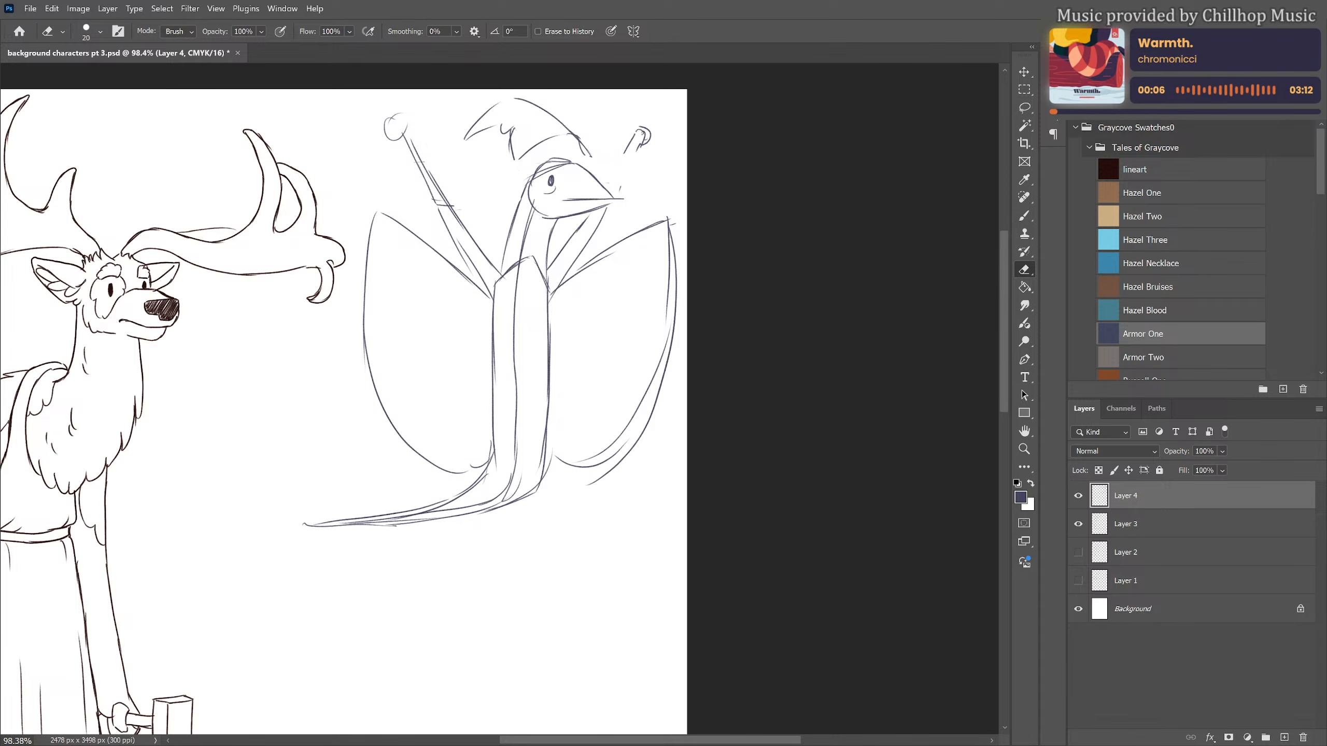
key("b")
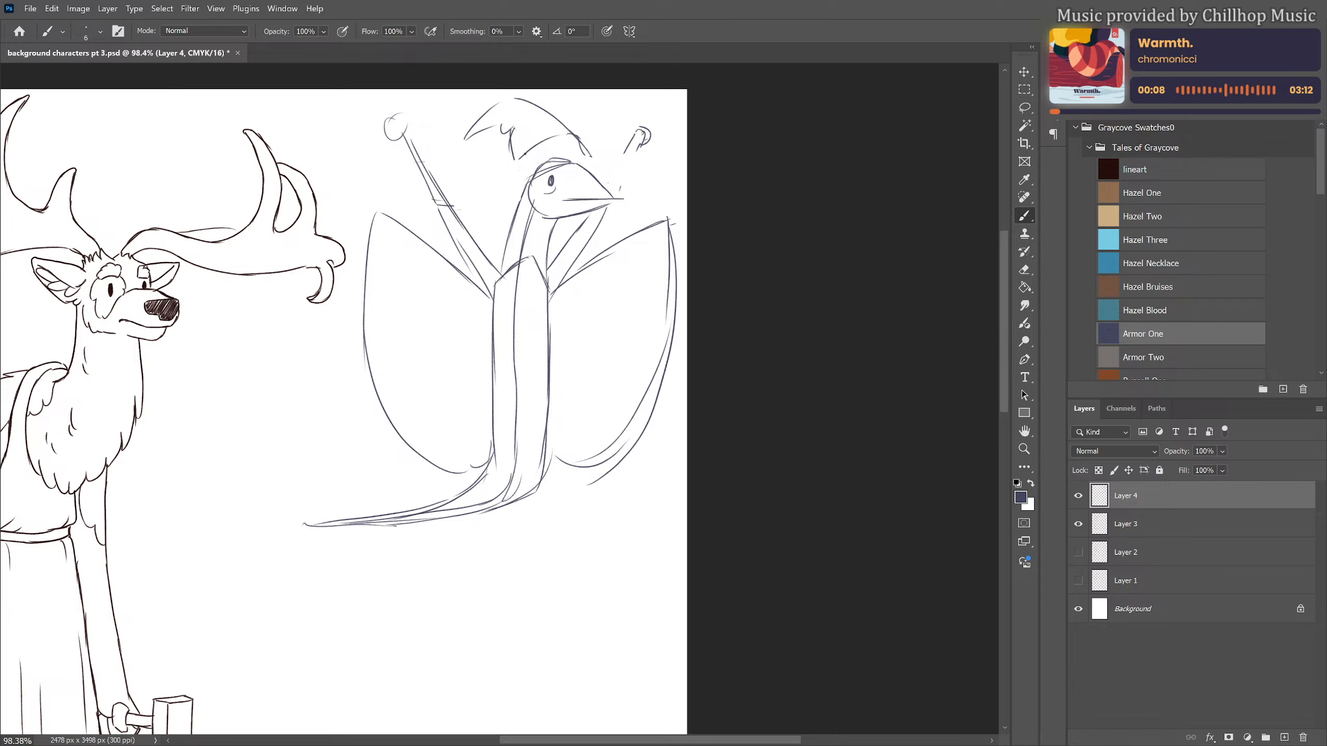
mouse_move(522, 158)
left_mouse_down()
mouse_move(585, 165)
mouse_move(577, 137)
mouse_move(584, 165)
left_mouse_up()
left_click_drag(512, 128, 523, 122)
key("e")
left_click_drag(530, 178, 570, 152)
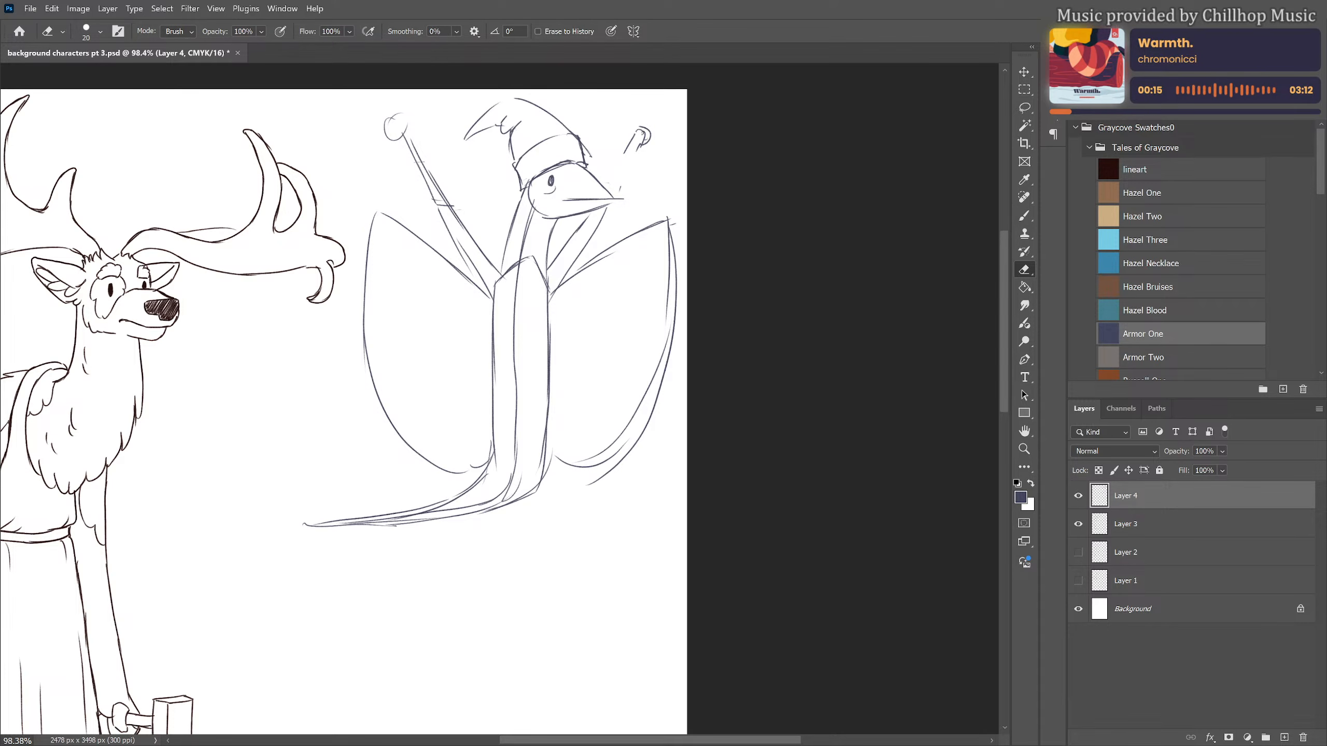
Add curved ribs fanning out from the body across both wings and reinforce the outer wing edge nearest the elk
key("b")
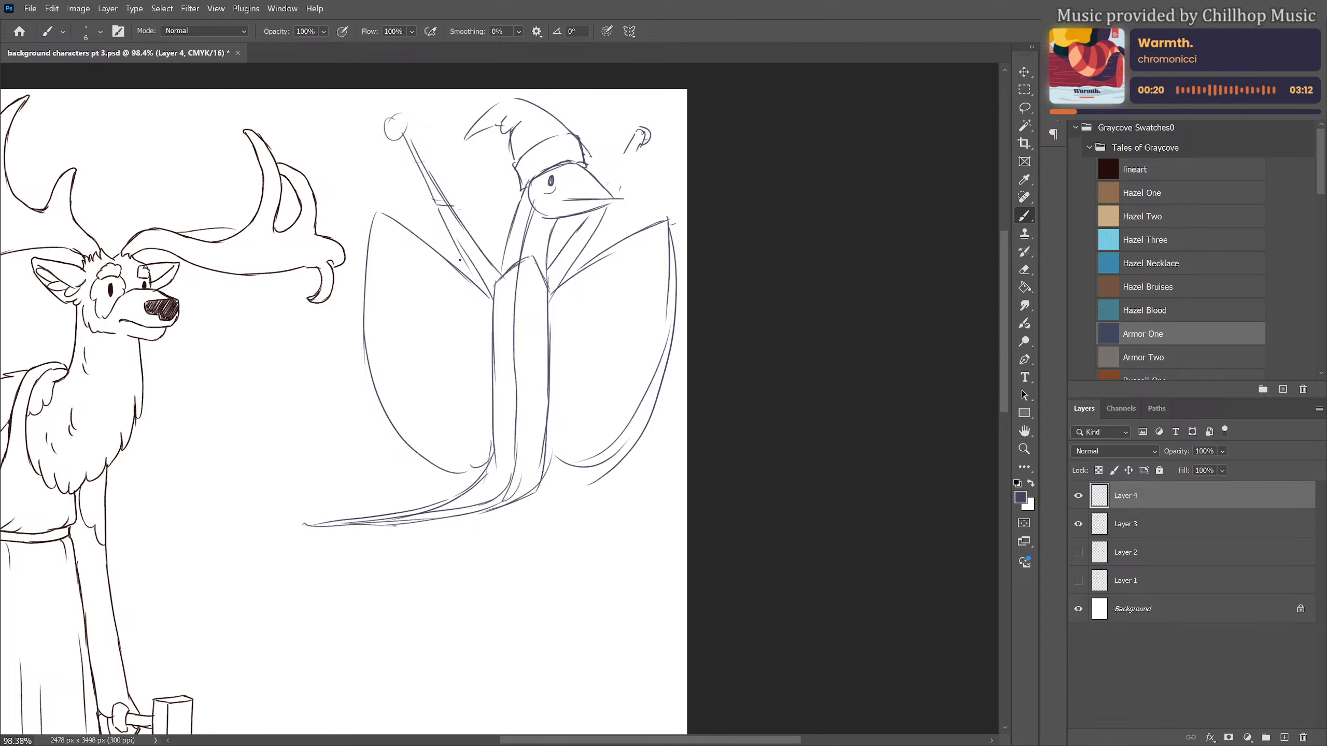
mouse_move(381, 214)
left_mouse_down()
mouse_move(497, 323)
mouse_move(460, 320)
mouse_move(365, 367)
left_mouse_up()
mouse_move(484, 328)
left_mouse_down()
mouse_move(421, 429)
mouse_move(468, 465)
left_mouse_up()
left_click_drag(479, 384, 471, 437)
left_click_drag(557, 303, 674, 293)
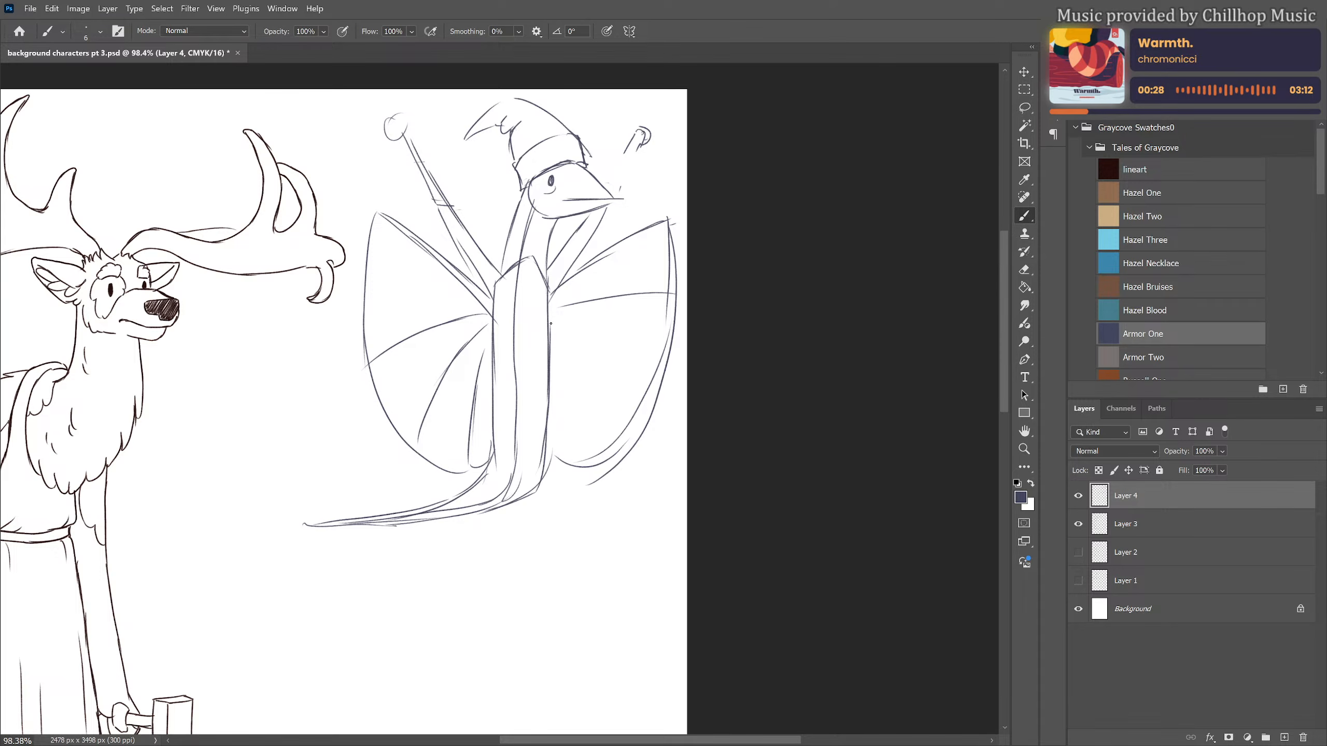
mouse_move(551, 323)
left_mouse_down()
mouse_move(656, 400)
mouse_move(593, 476)
left_mouse_up()
mouse_move(377, 213)
left_mouse_down()
mouse_move(361, 335)
mouse_move(423, 454)
mouse_move(485, 478)
left_mouse_up()
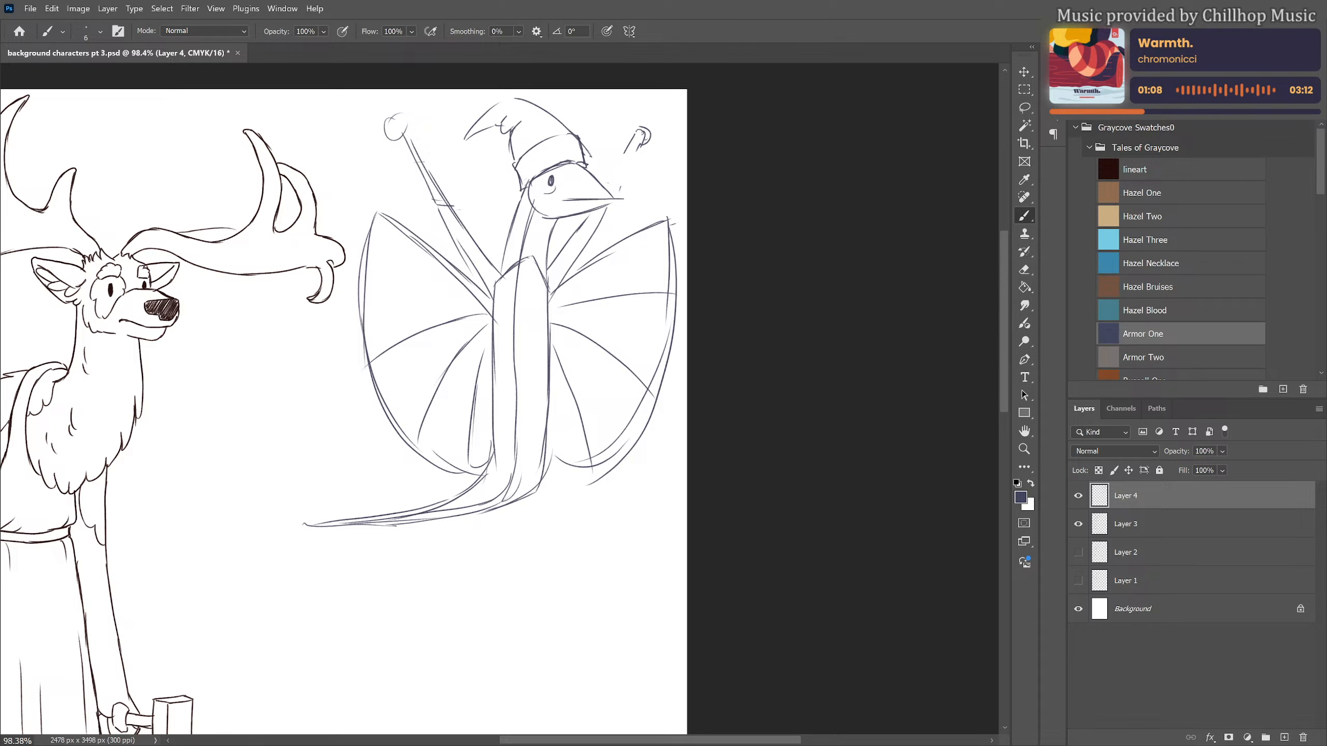
Redraw the partly erased raised arm beyond the beak so that it connects to its round hand
scroll(601, 456, "up", 1)
scroll(603, 449, "down", 2)
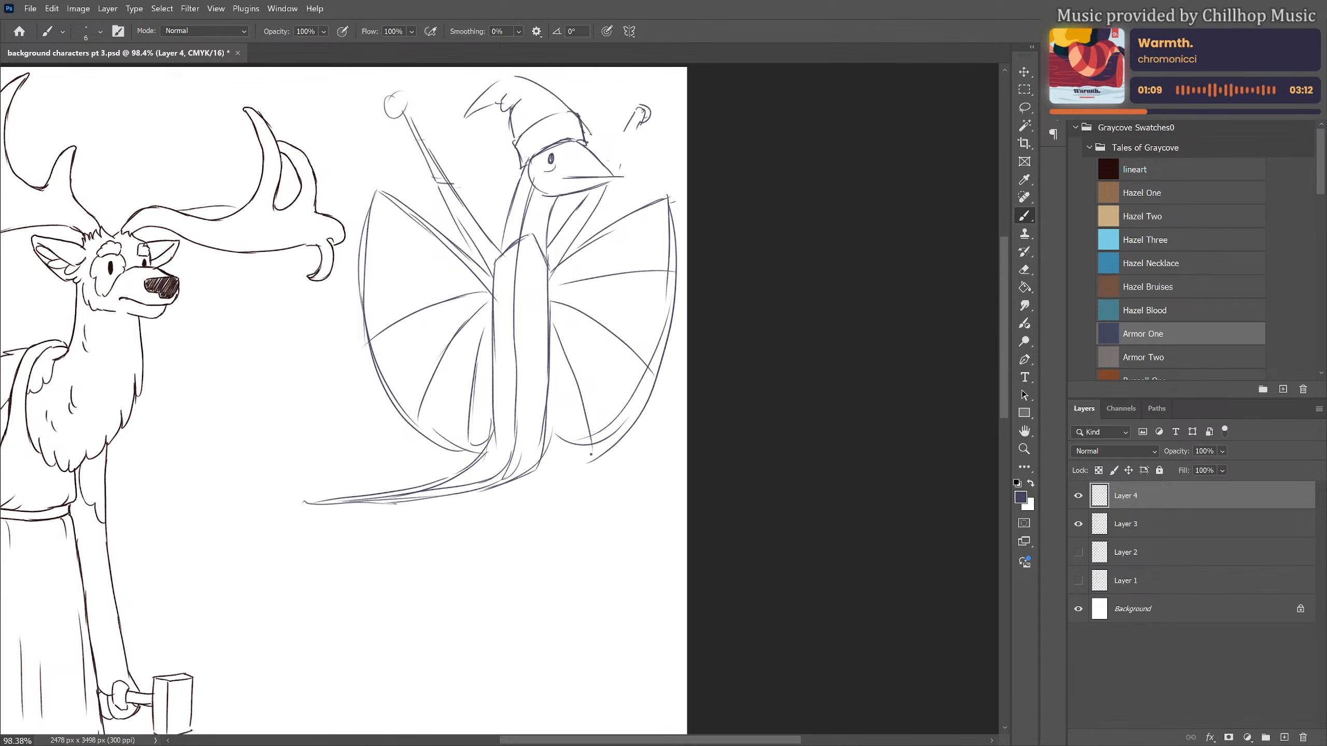
scroll(613, 397, "down", 6)
scroll(611, 402, "up", 5)
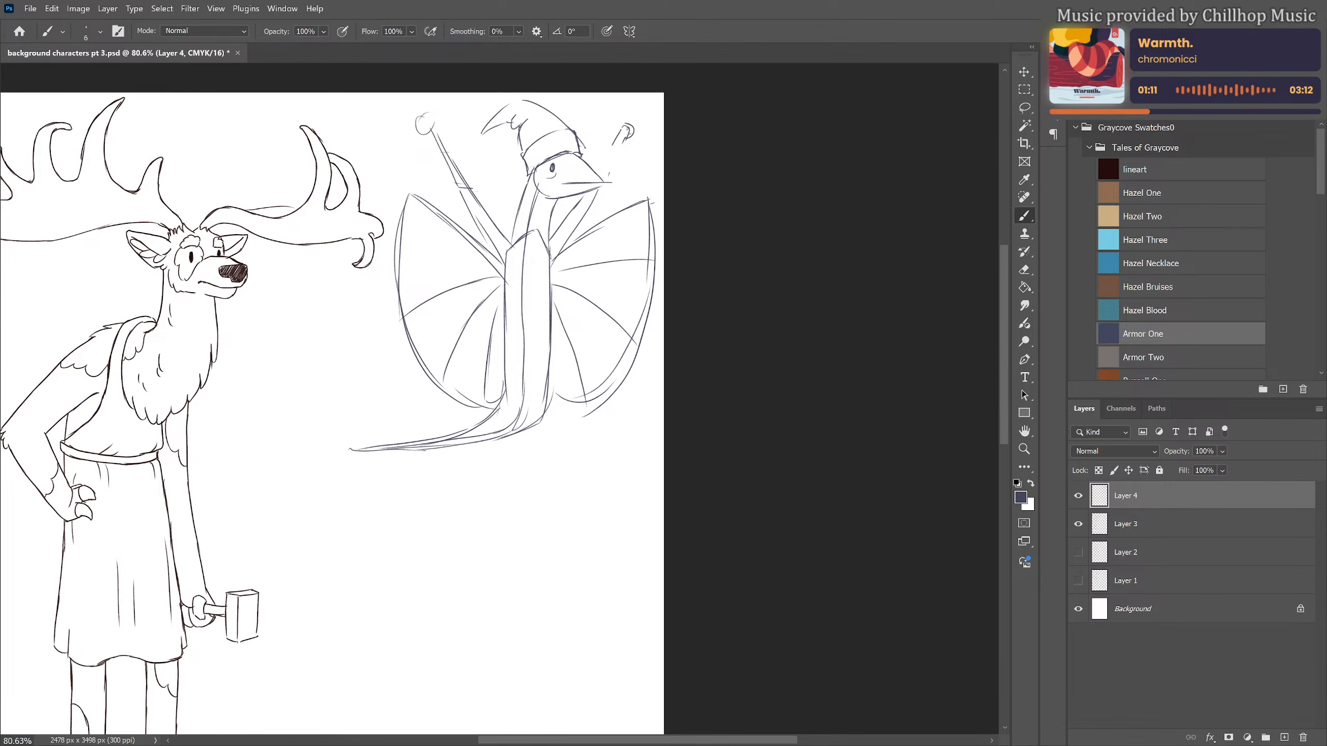
left_click_drag(610, 148, 597, 174)
left_click_drag(614, 144, 605, 183)
Lasso the entire winged creature sketch and scale it down proportionally to 33.75%
key("l")
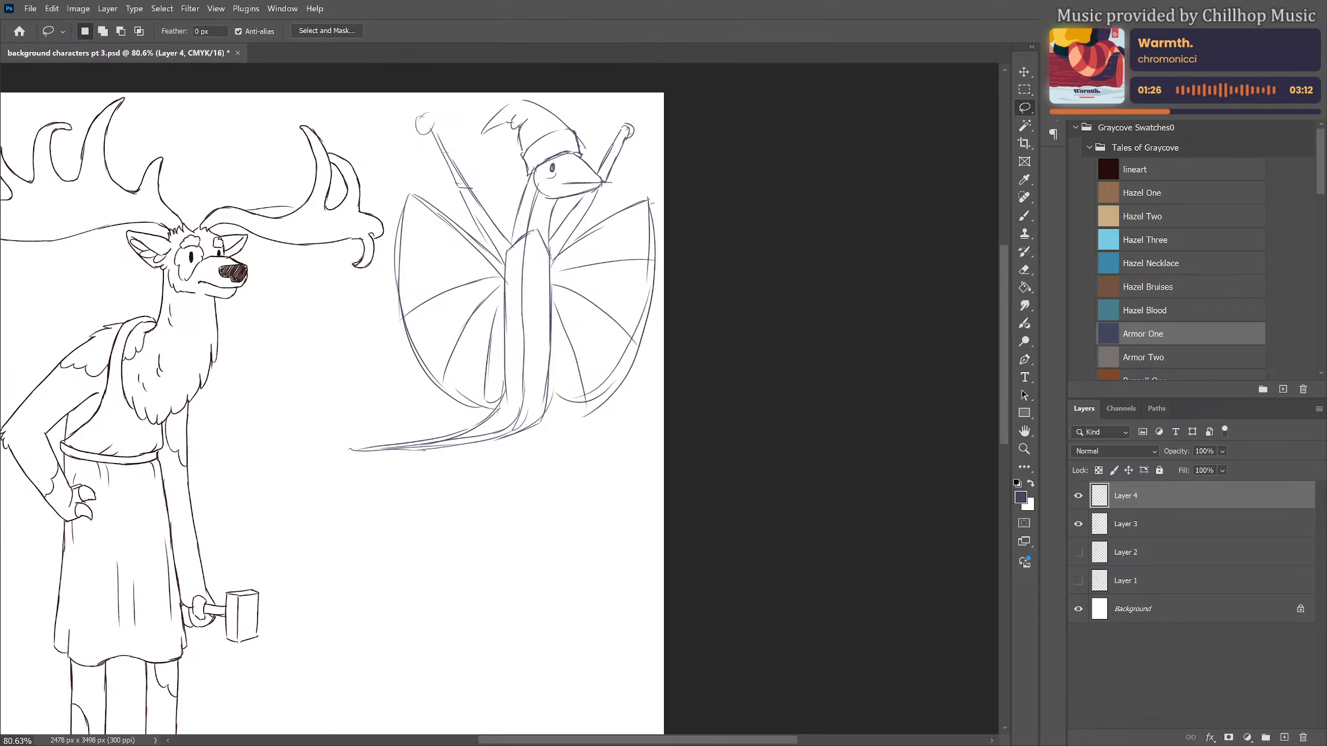
mouse_move(678, 110)
left_mouse_down()
mouse_move(613, 91)
mouse_move(388, 149)
mouse_move(396, 220)
mouse_move(374, 421)
mouse_move(719, 370)
mouse_move(640, 119)
mouse_move(561, 261)
mouse_move(481, 309)
left_mouse_up()
key("ctrl+t")
left_click_drag(467, 384, 590, 221)
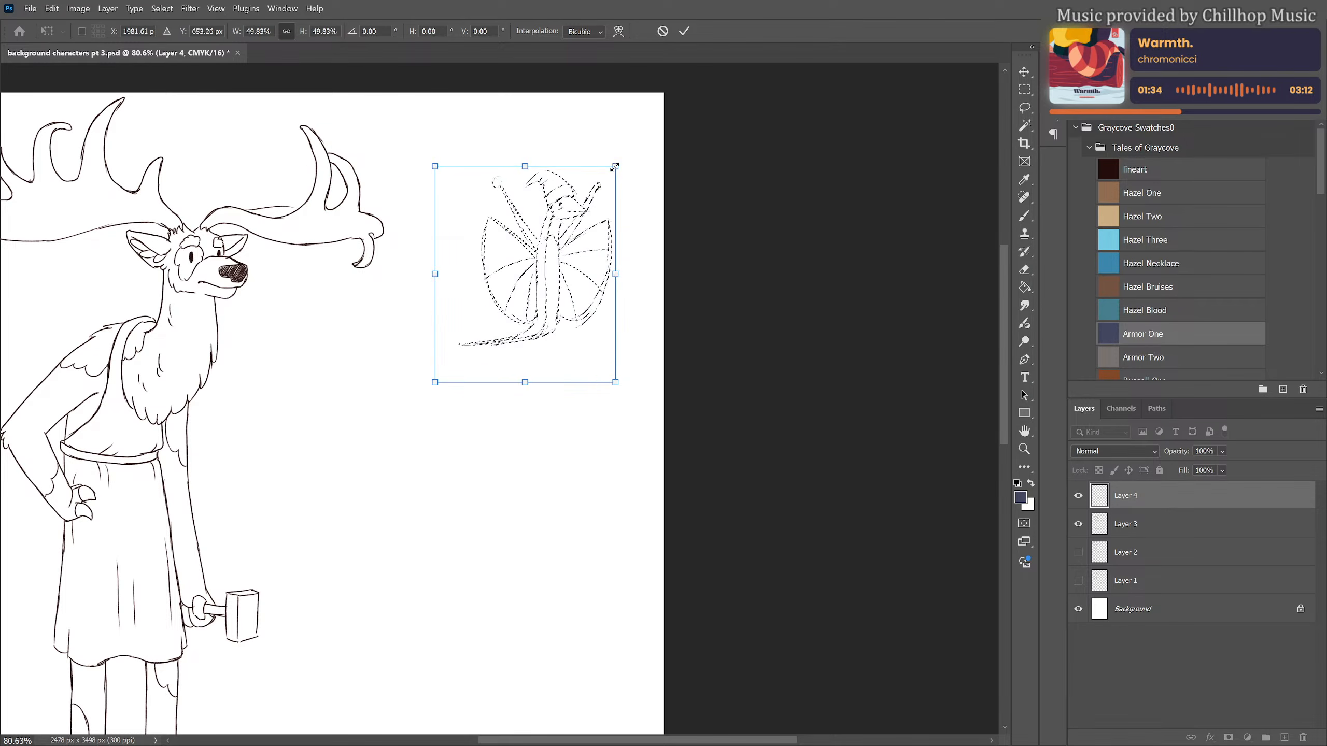
left_click_drag(615, 166, 564, 240)
left_click_drag(527, 297, 542, 257)
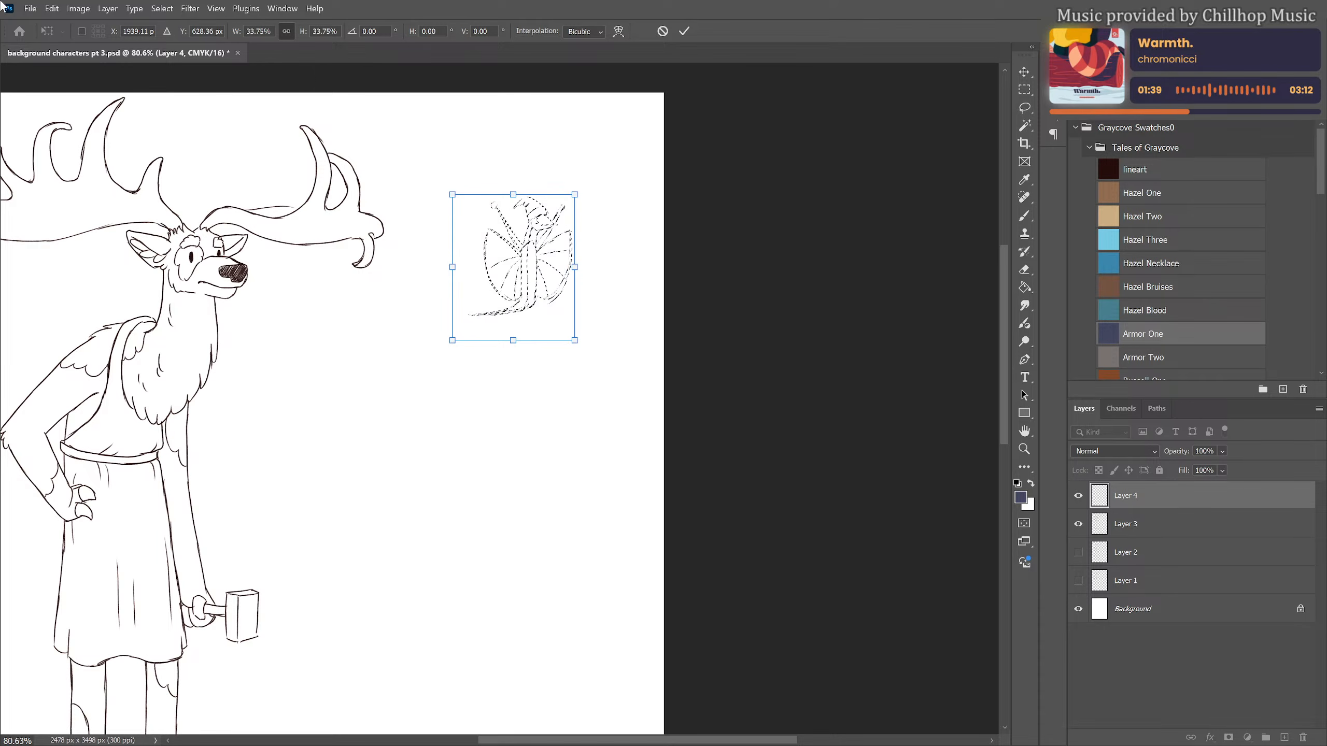
key("Return")
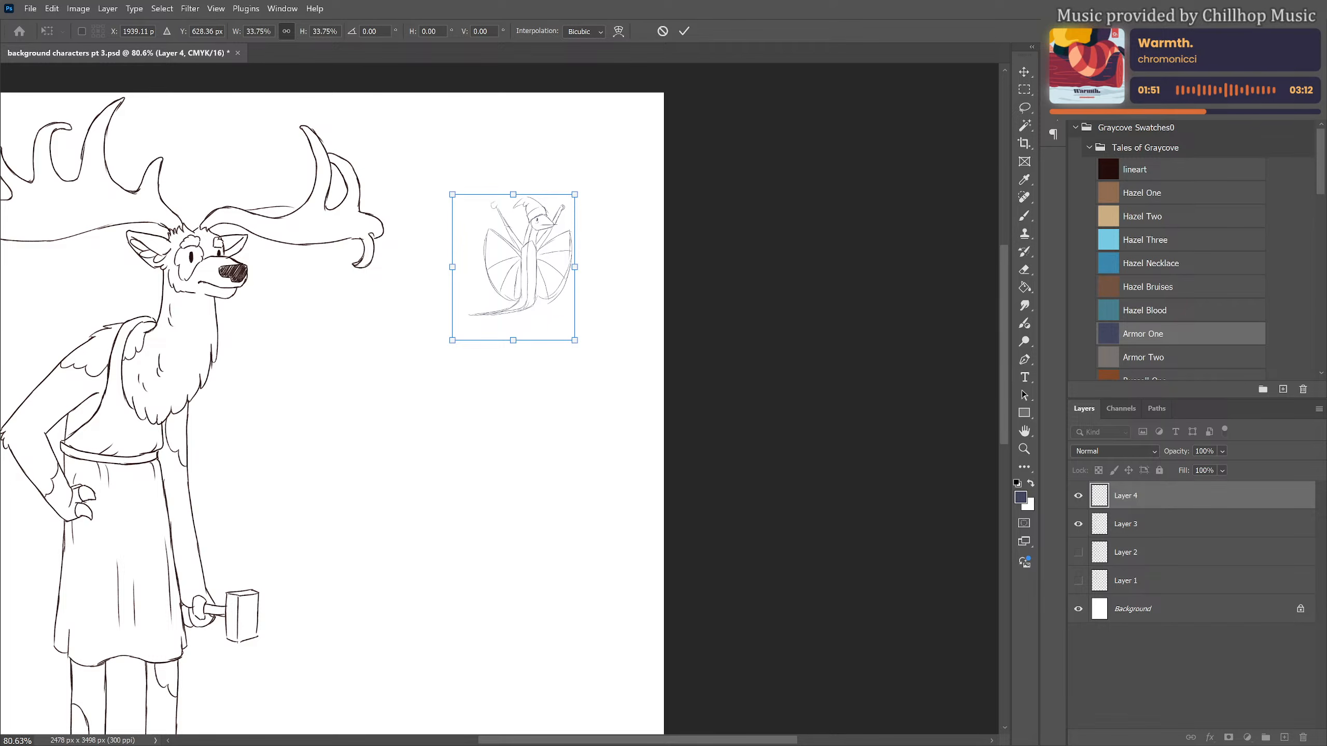
Shrink the winged creature sketch slightly further and apply the transformation
scroll(541, 230, "up", 1)
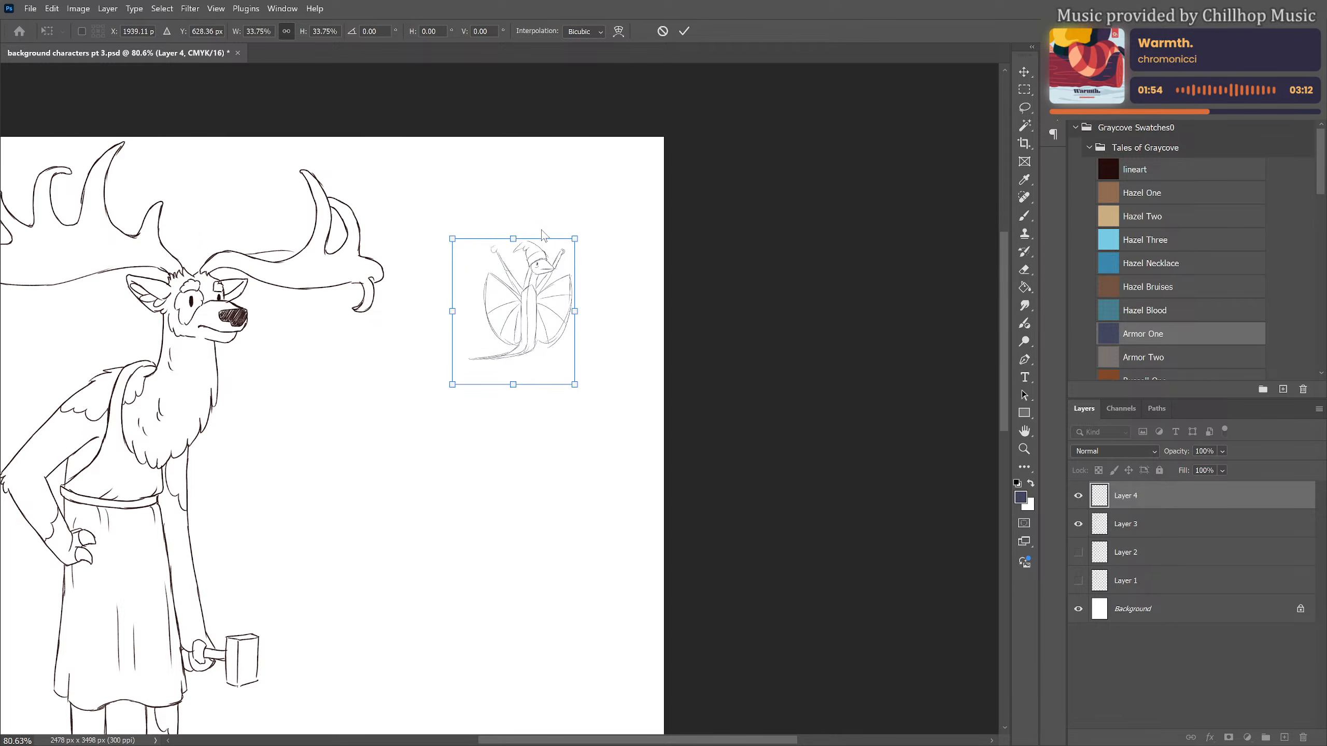
scroll(525, 262, "up", 3)
scroll(526, 320, "up", 3)
left_click_drag(616, 228, 598, 250)
key("Return")
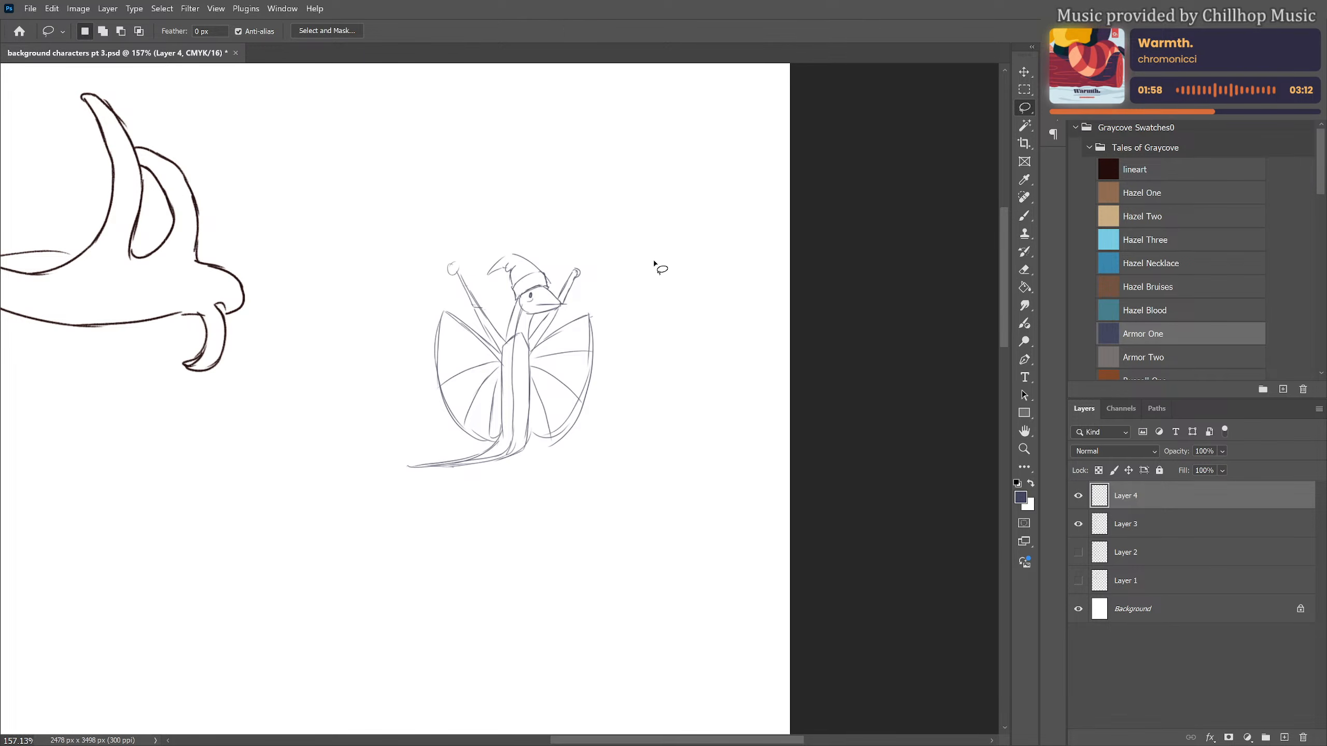
Move the winged creature sketch higher on the page and closer to the elk's antler, and apply the transformation
key("ctrl+t")
scroll(565, 351, "down", 3)
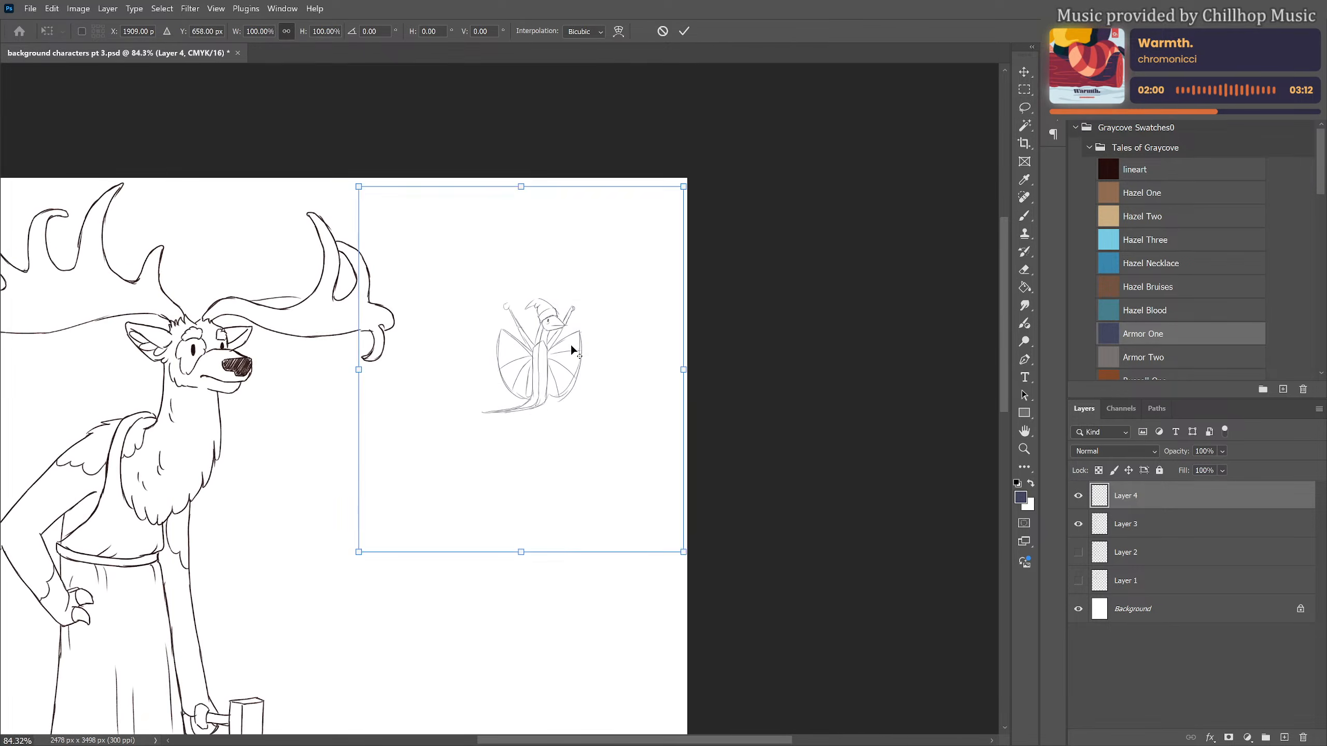
mouse_move(538, 364)
left_mouse_down()
mouse_move(493, 330)
mouse_move(465, 277)
mouse_move(504, 291)
mouse_move(495, 265)
left_mouse_up()
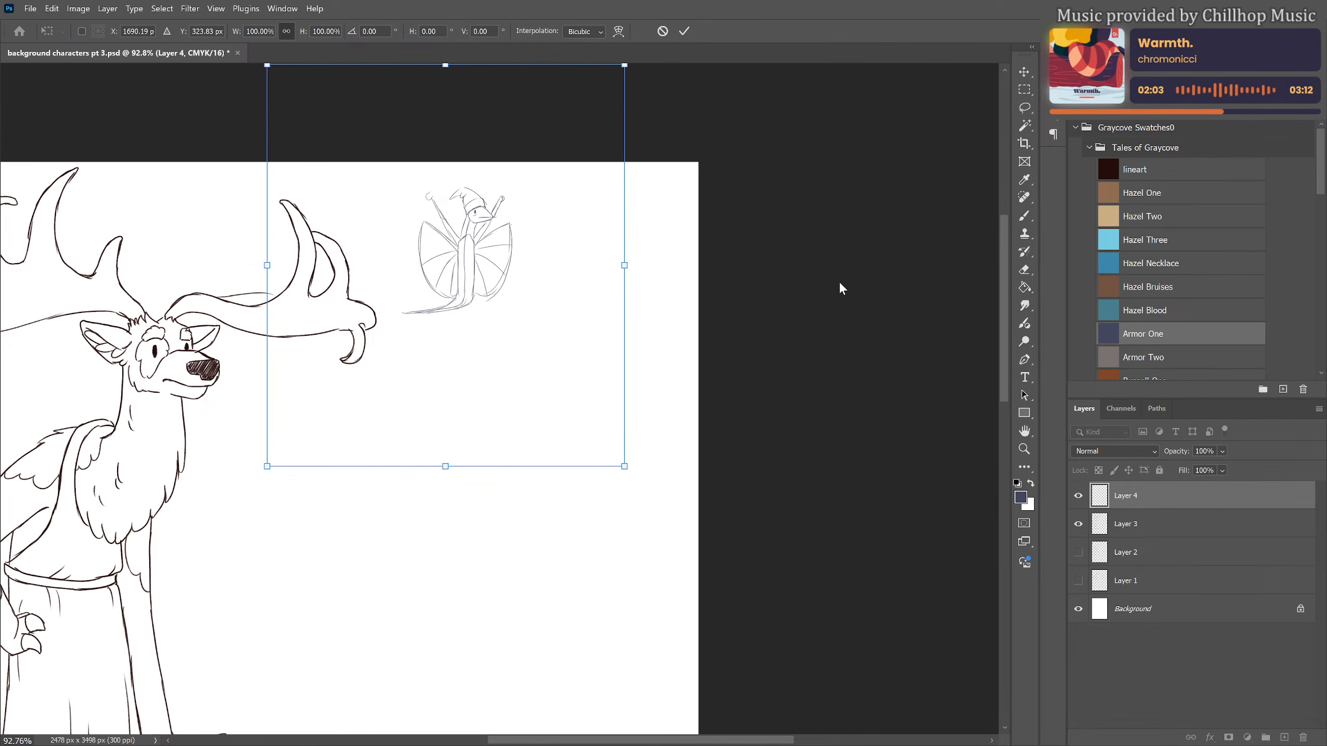
key("Return")
Sketch two short legs with simple feet beneath the creature's body and darken the lines of its tail
scroll(679, 198, "up", 3)
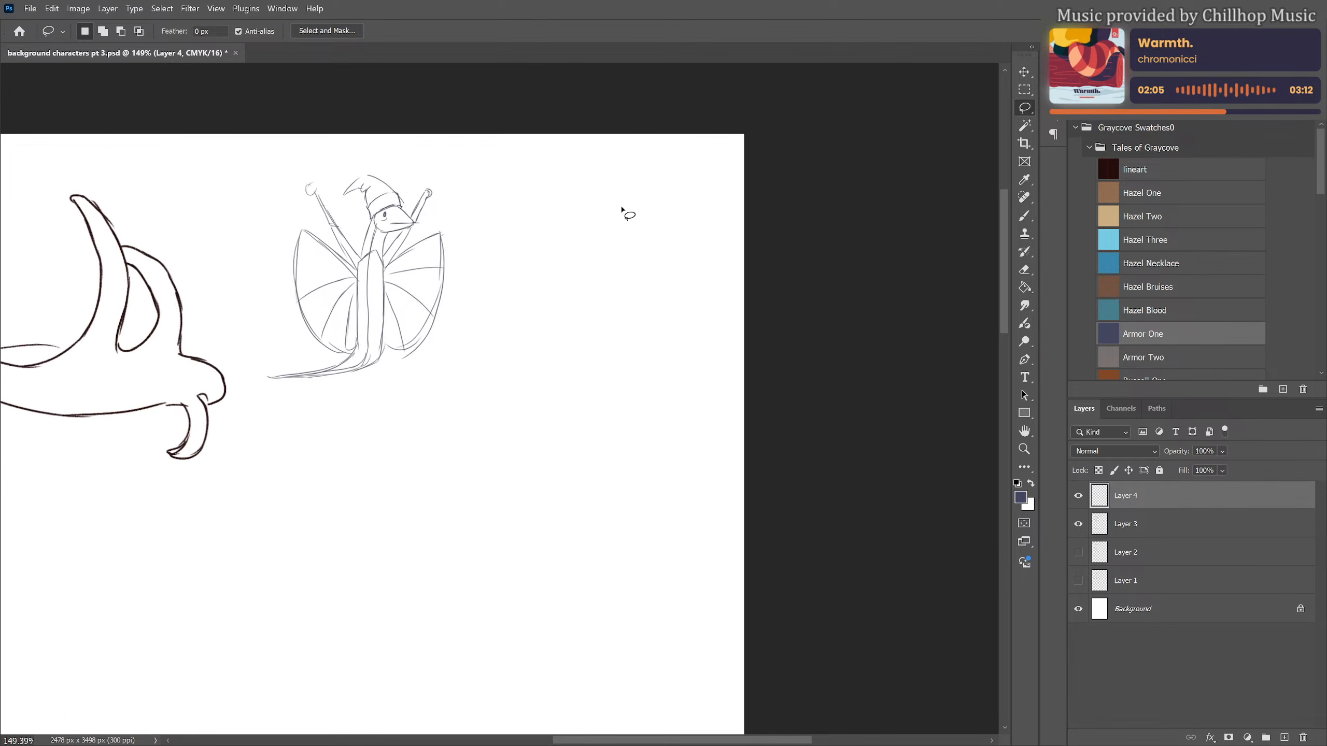
left_click_drag(624, 209, 669, 338)
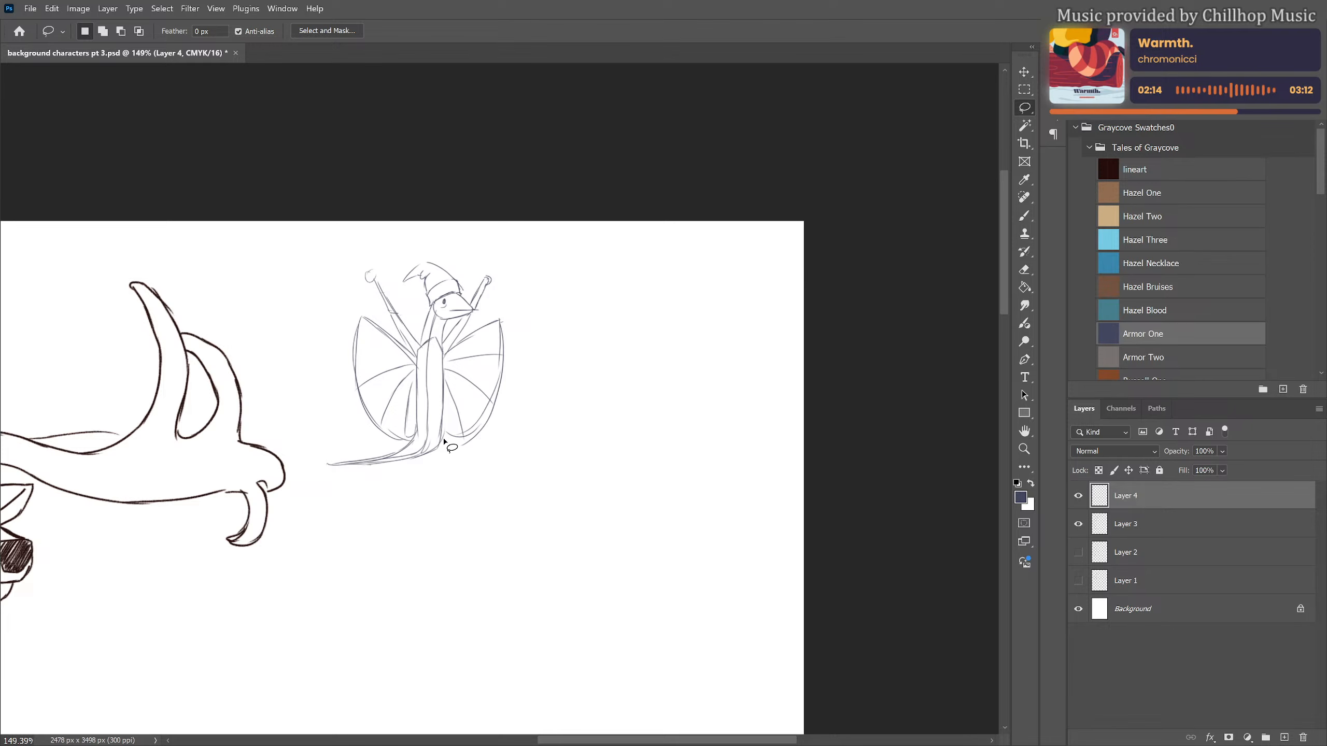
key("b")
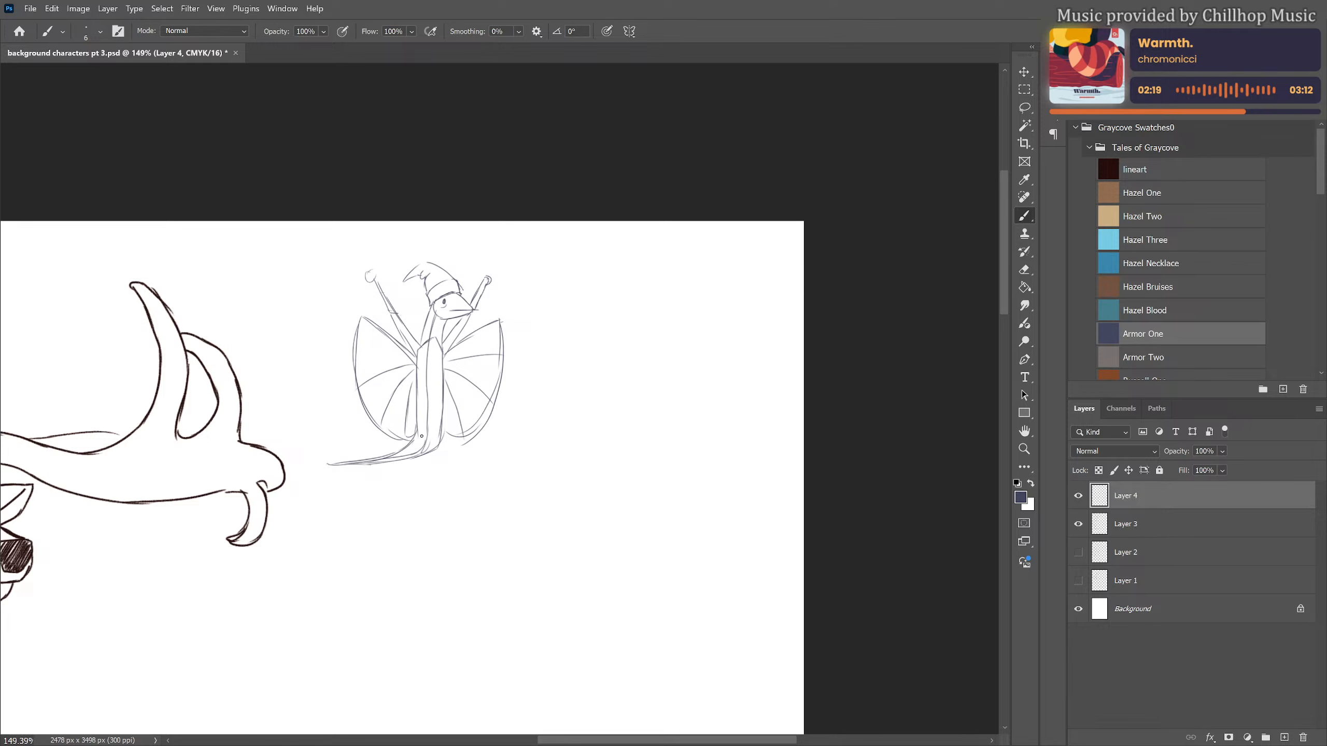
left_click_drag(421, 436, 413, 472)
left_click_drag(419, 473, 431, 475)
mouse_move(441, 424)
left_mouse_down()
mouse_move(448, 469)
mouse_move(462, 474)
mouse_move(424, 456)
mouse_move(438, 433)
left_mouse_up()
mouse_move(441, 424)
left_mouse_down()
mouse_move(436, 445)
mouse_move(372, 464)
mouse_move(411, 458)
left_mouse_up()
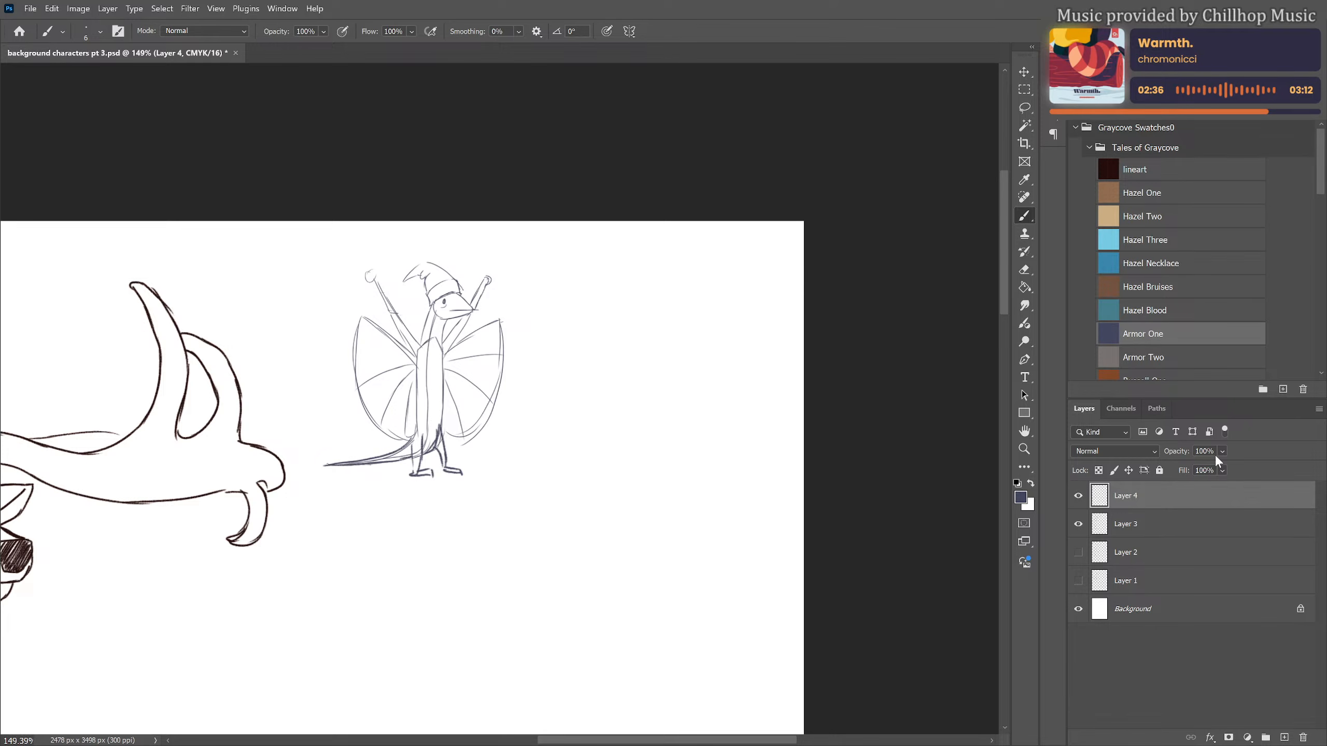
Fade the rough creature sketch on Layer 4 and add a new layer above it
left_click_drag(1218, 470, 1207, 469)
left_click(1286, 737)
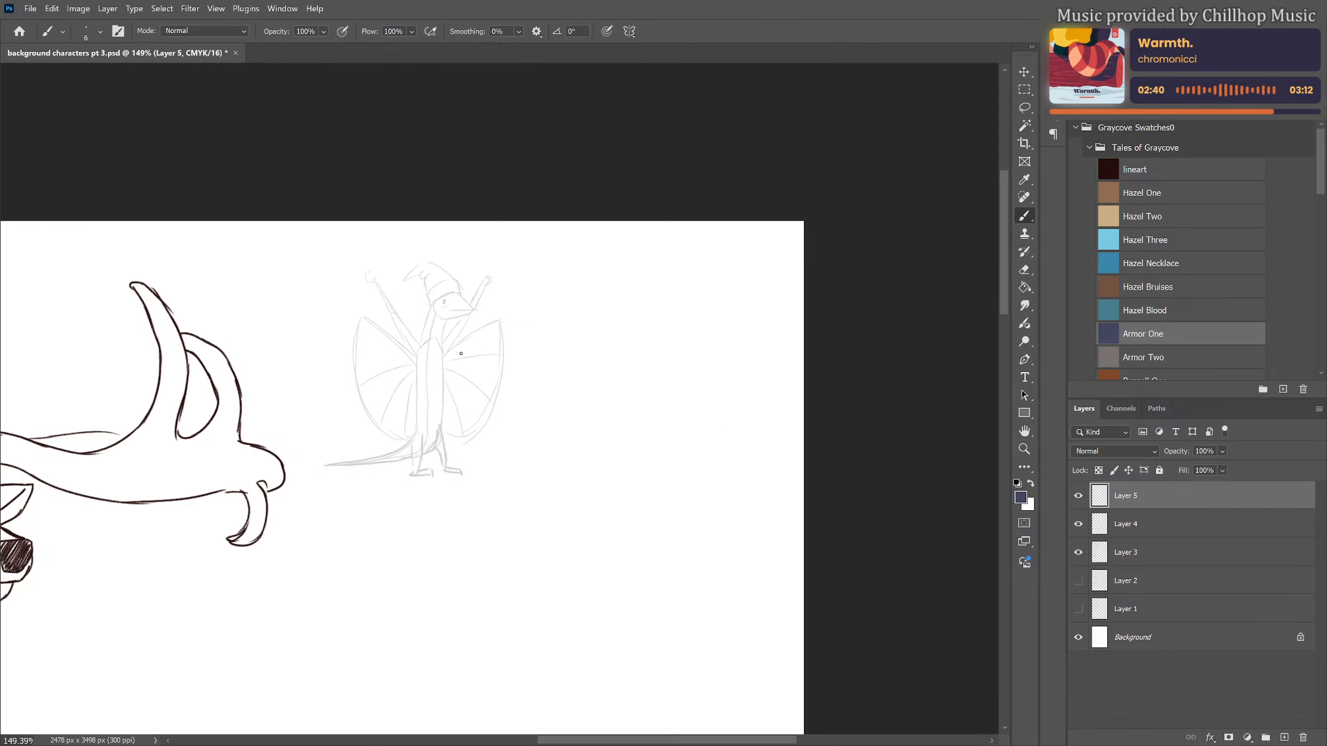
Draw the creature's curled pointed hat with its folded brim and the eye cleanly over the faded sketch
scroll(446, 340, "up", 2)
scroll(446, 340, "up", 2)
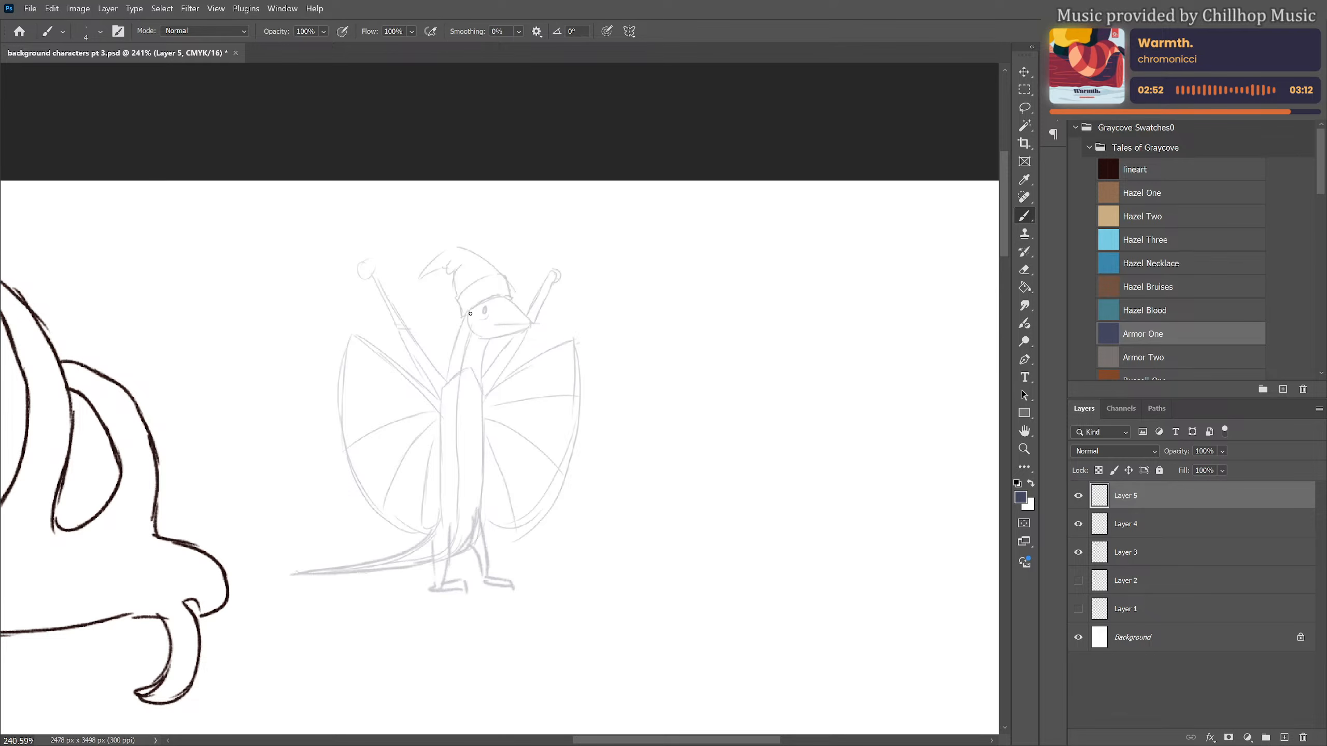
mouse_move(464, 316)
left_mouse_down()
mouse_move(510, 297)
mouse_move(462, 318)
mouse_move(491, 277)
mouse_move(511, 274)
mouse_move(510, 292)
left_mouse_up()
mouse_move(419, 276)
left_mouse_down()
mouse_move(459, 245)
mouse_move(493, 267)
mouse_move(453, 260)
mouse_move(458, 294)
mouse_move(448, 263)
mouse_move(484, 320)
left_mouse_up()
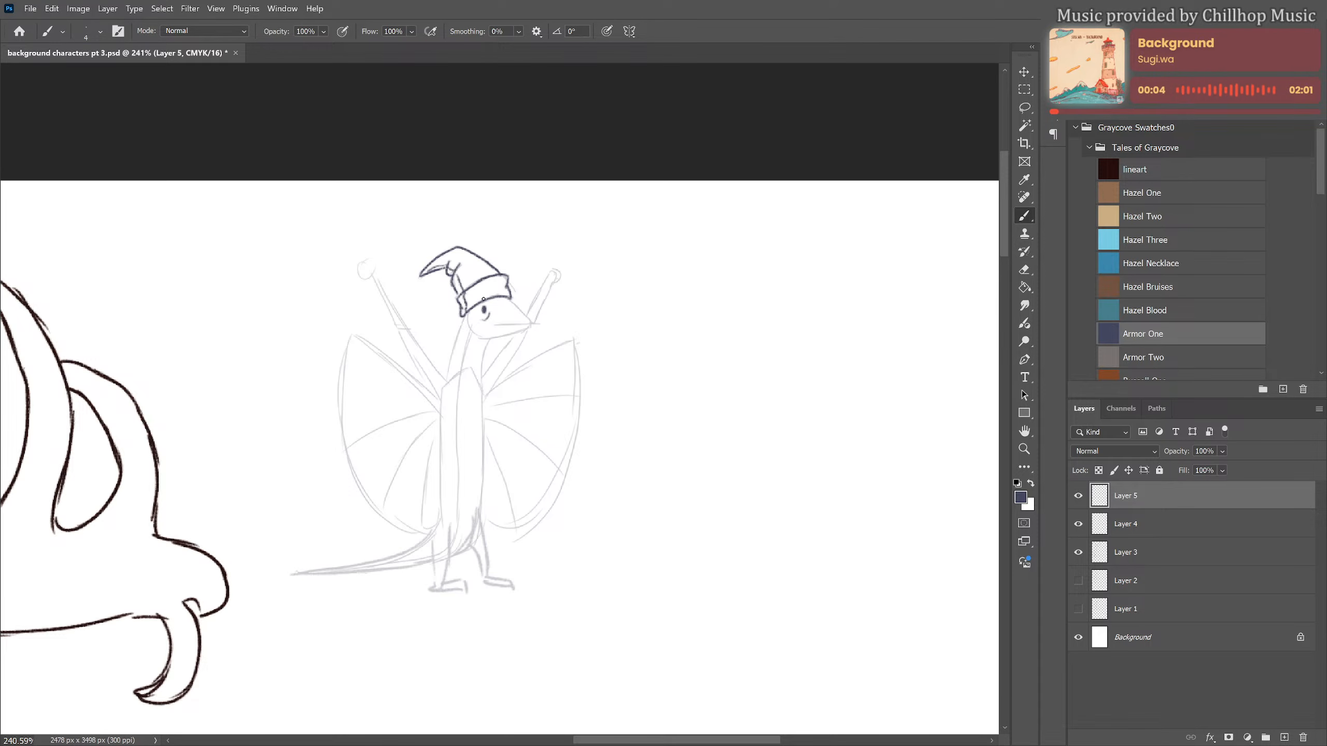
Draw a raised brow ridge above the eye and clean up the overlapping hat brim with a smaller eraser
mouse_move(483, 299)
left_mouse_down()
mouse_move(474, 307)
mouse_move(494, 303)
left_mouse_up()
key("e")
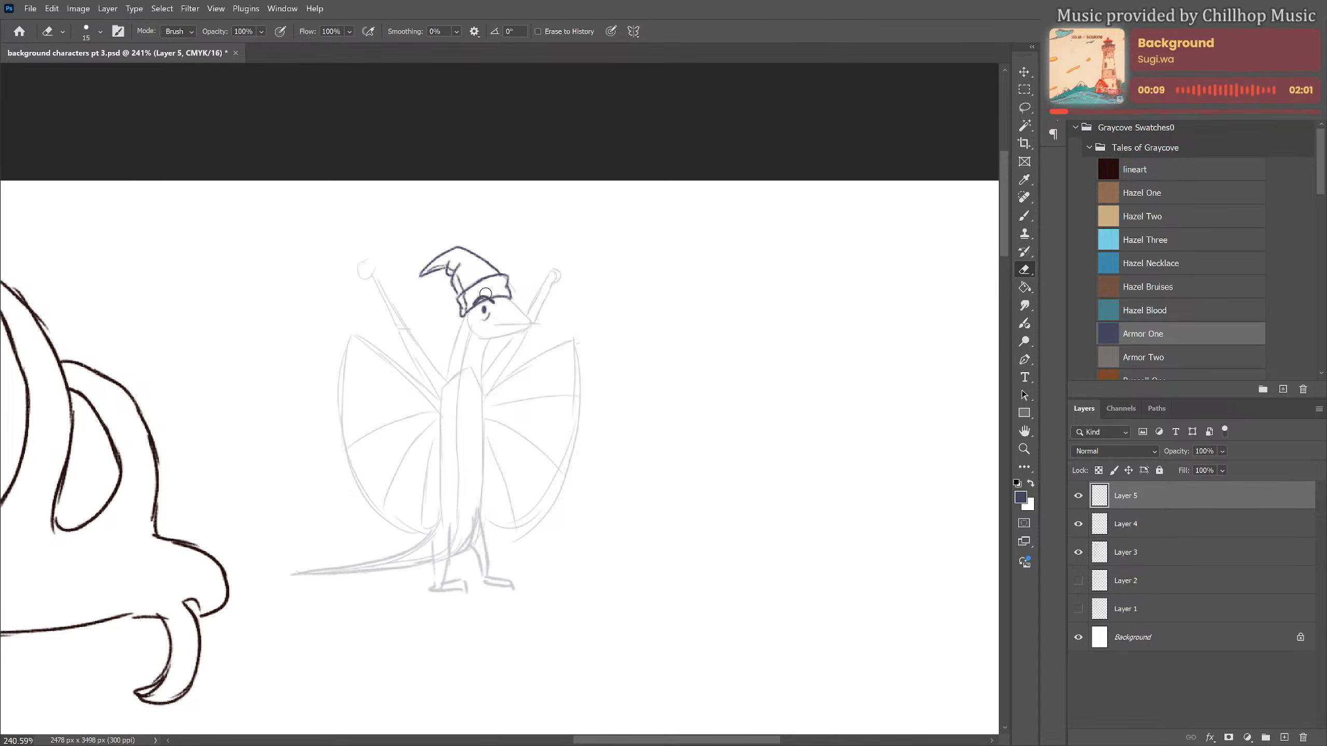
key("bracketleft")
key("bracketleft")
key("bracketleft")
key("bracketleft")
left_click_drag(484, 301, 482, 304)
key("b")
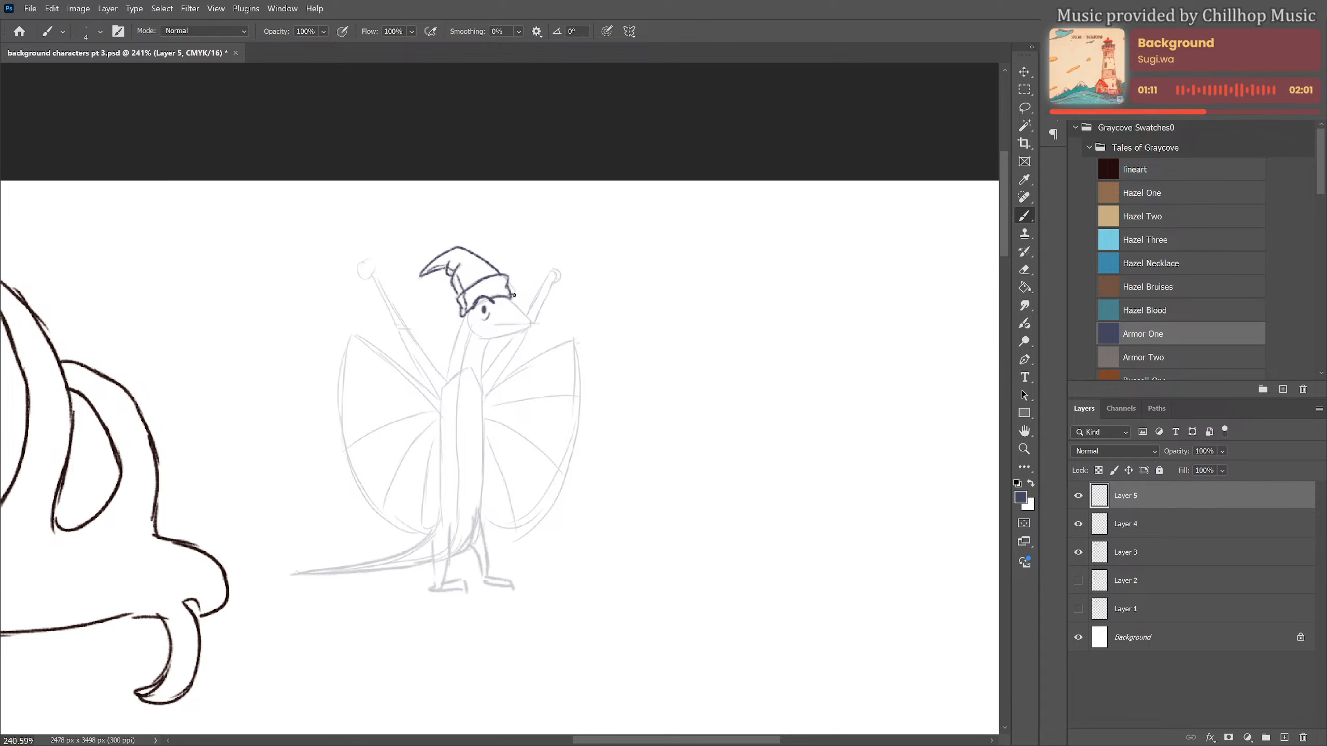
Draw the creature's pointed snout with mouth and nostril, and both sides of its neck
left_click_drag(512, 295, 529, 320)
key("ctrl+z")
left_click_drag(491, 323, 531, 325)
mouse_move(467, 325)
left_mouse_down()
mouse_move(479, 338)
mouse_move(519, 333)
mouse_move(449, 364)
mouse_move(448, 376)
mouse_move(484, 352)
mouse_move(480, 389)
left_mouse_up()
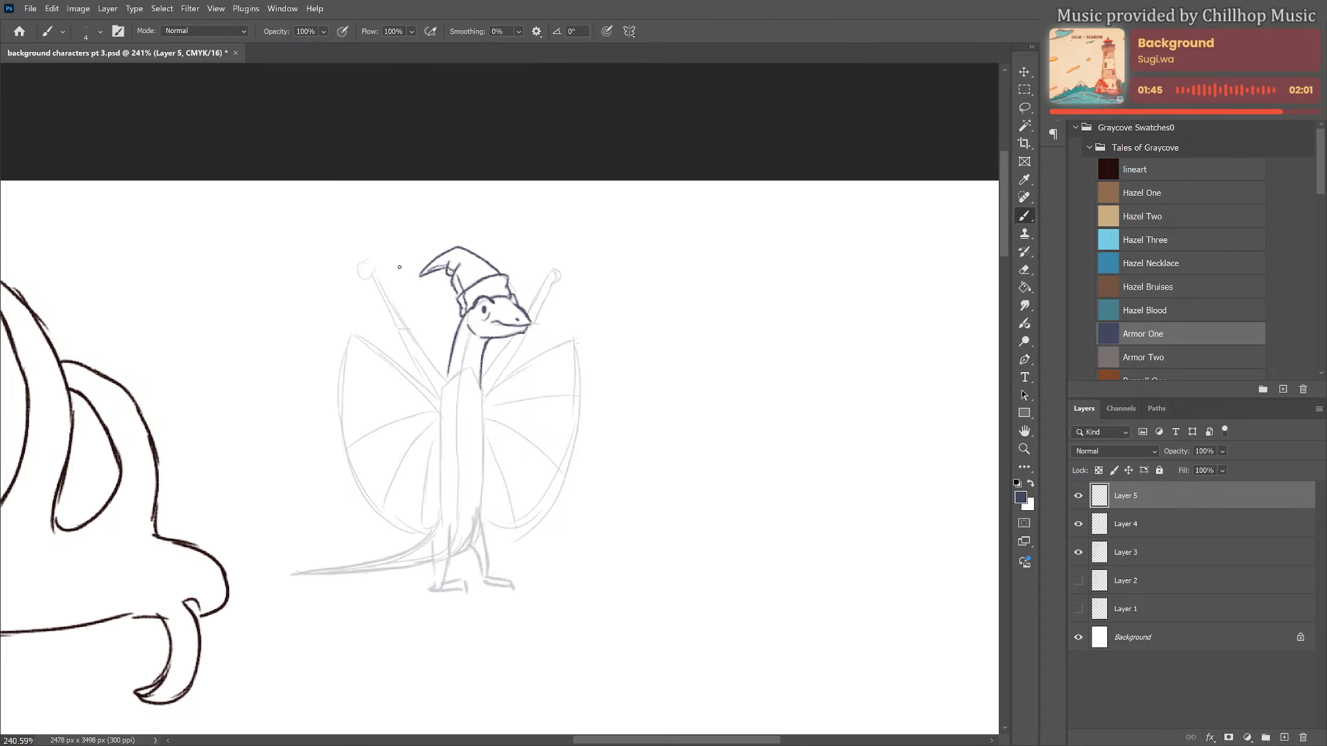
Draw a long diagonal staff tapering to a point through the raised hand nearest the elk
left_click_drag(376, 272, 438, 222)
left_click_drag(377, 264, 446, 224)
mouse_move(349, 276)
left_mouse_down()
mouse_move(289, 316)
mouse_move(444, 232)
left_mouse_up()
key("ctrl+z")
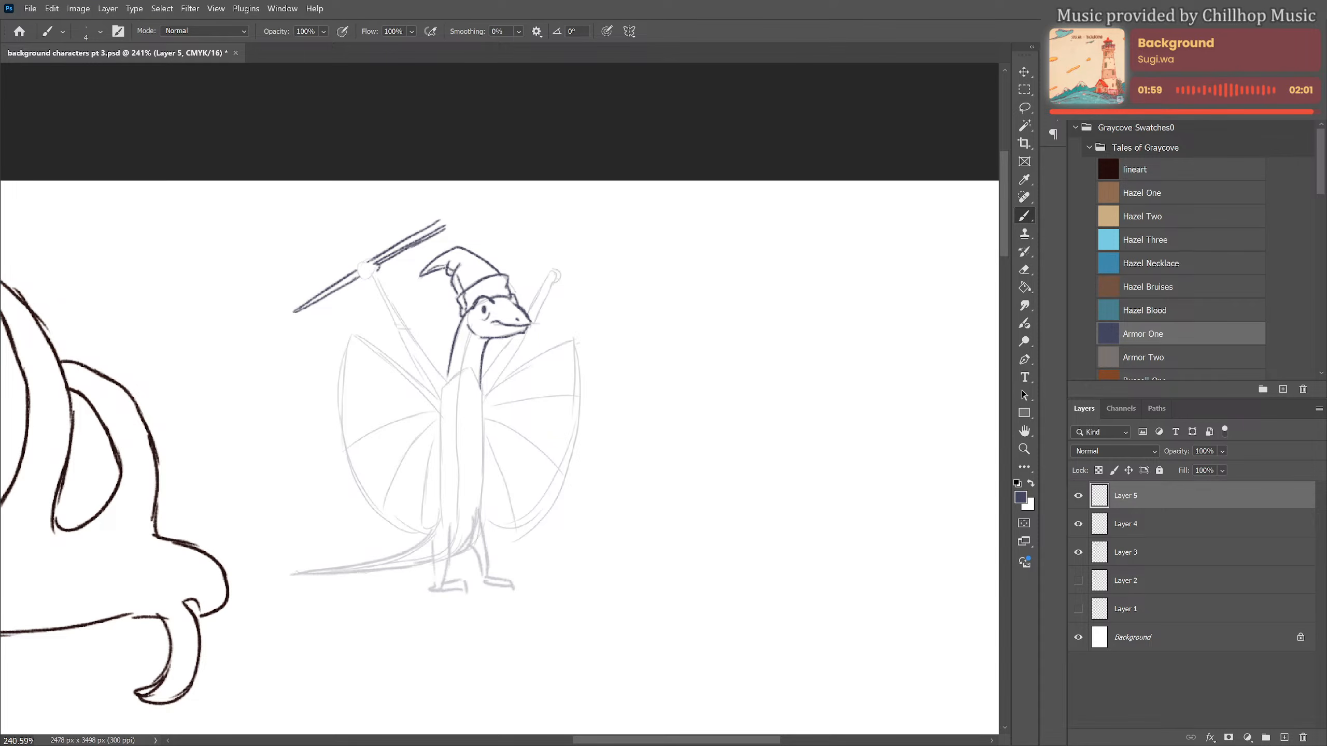
Add an egg-shaped stone held in a rounded setting at the staff's upper end, erasing overlapping lines
left_click_drag(471, 191, 441, 217)
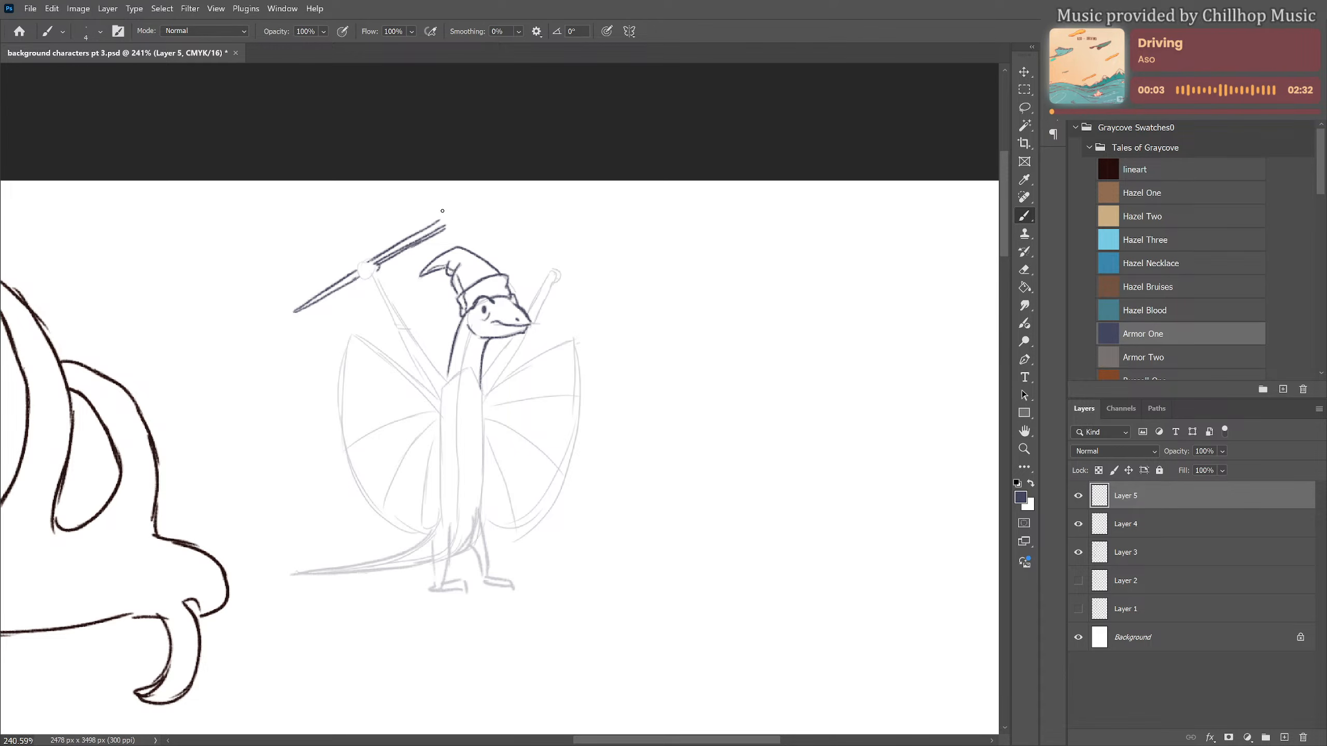
mouse_move(442, 204)
left_mouse_down()
mouse_move(438, 233)
mouse_move(460, 236)
mouse_move(452, 228)
mouse_move(482, 196)
mouse_move(463, 235)
mouse_move(436, 230)
left_mouse_up()
key("e")
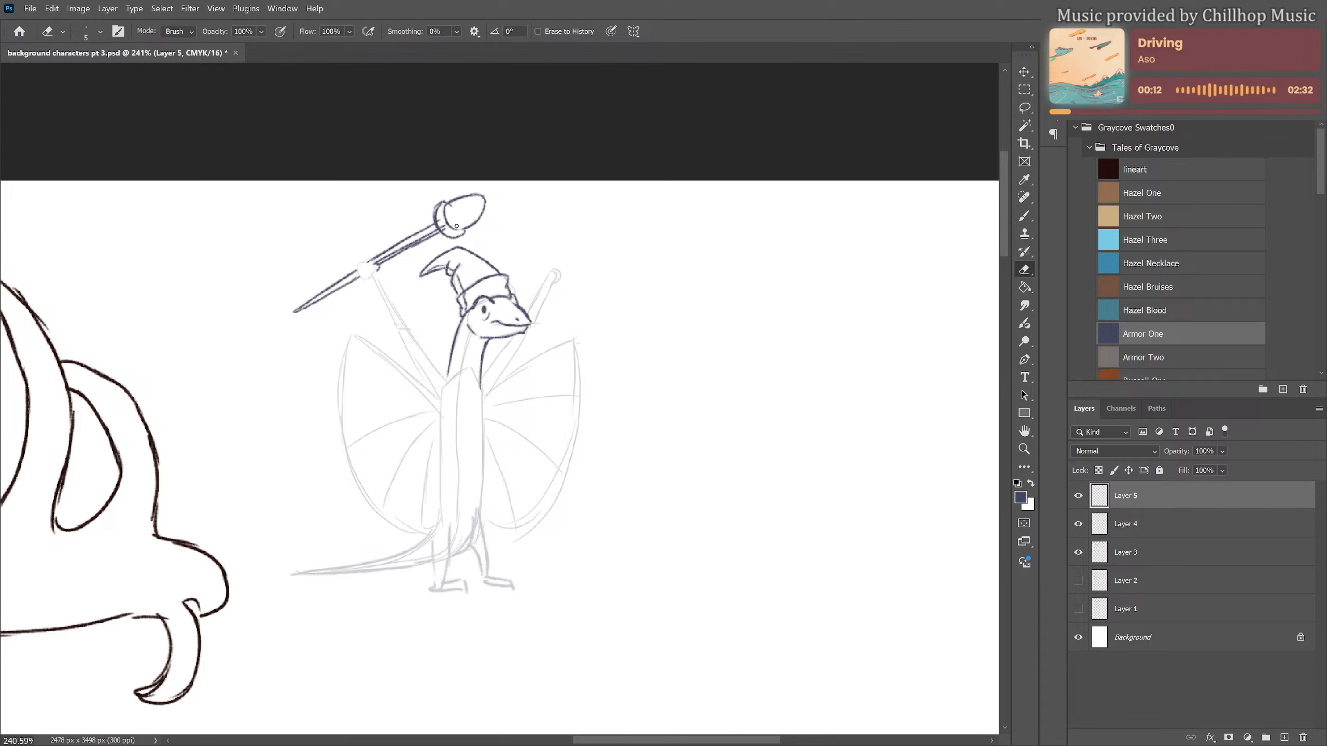
left_click_drag(445, 222, 447, 233)
key("b")
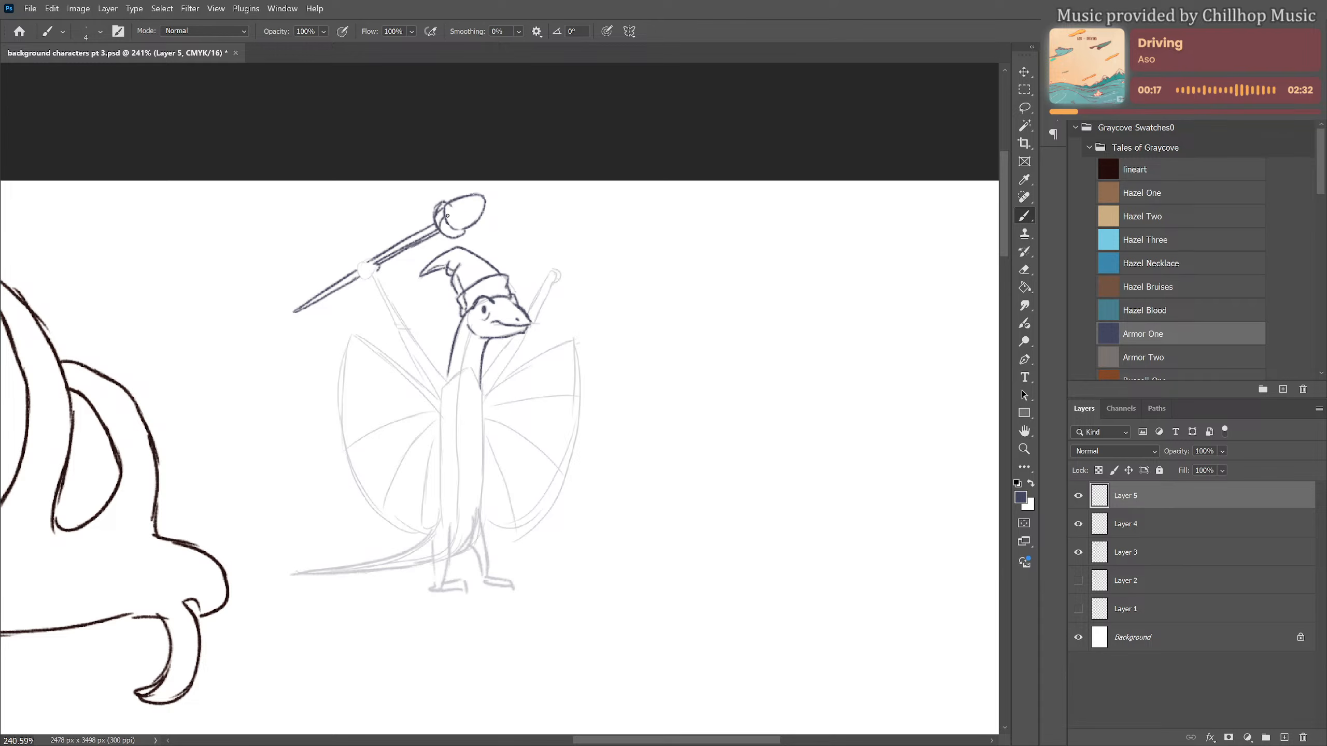
left_click_drag(436, 210, 464, 236)
Draw both raised arms with their closed hands and outline the wing nearest the elk down along the body
mouse_move(374, 257)
left_mouse_down()
mouse_move(354, 268)
mouse_move(371, 264)
mouse_move(450, 375)
mouse_move(388, 316)
mouse_move(439, 393)
mouse_move(515, 334)
mouse_move(558, 253)
mouse_move(562, 271)
mouse_move(483, 405)
mouse_move(441, 412)
left_mouse_up()
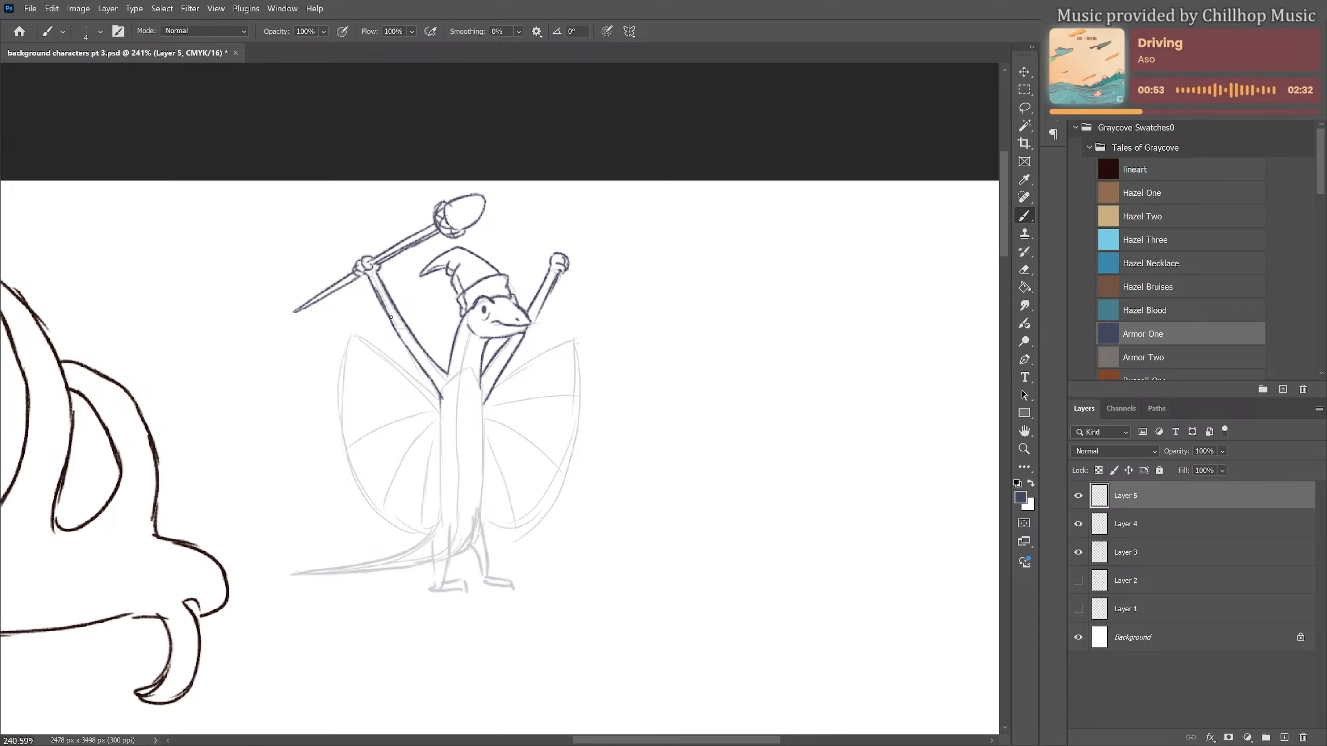
left_click_drag(353, 332, 442, 397)
mouse_move(352, 331)
left_mouse_down()
mouse_move(335, 419)
mouse_move(354, 476)
mouse_move(406, 525)
mouse_move(439, 525)
left_mouse_up()
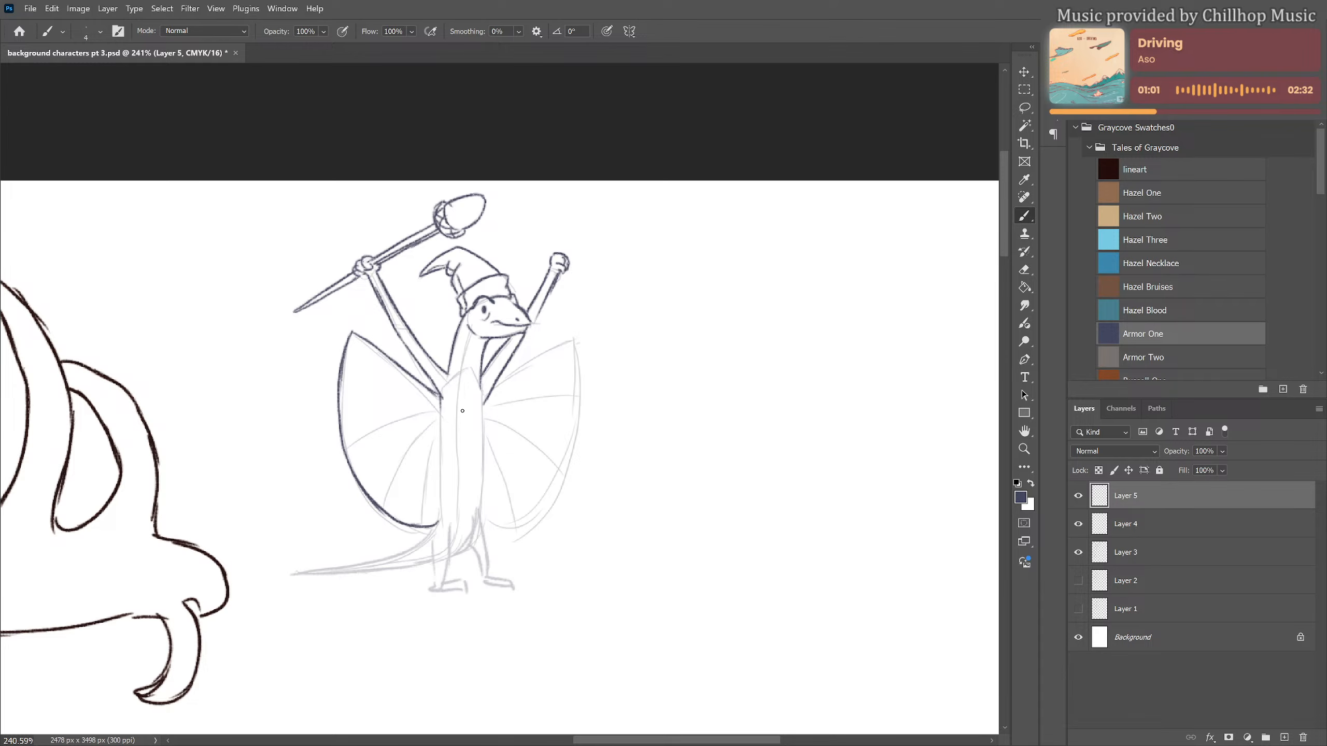
left_click_drag(444, 405, 442, 522)
Draw ribs fanning out from the shoulder across the wing nearest the elk
left_click_drag(354, 445, 444, 403)
left_click_drag(353, 339, 440, 403)
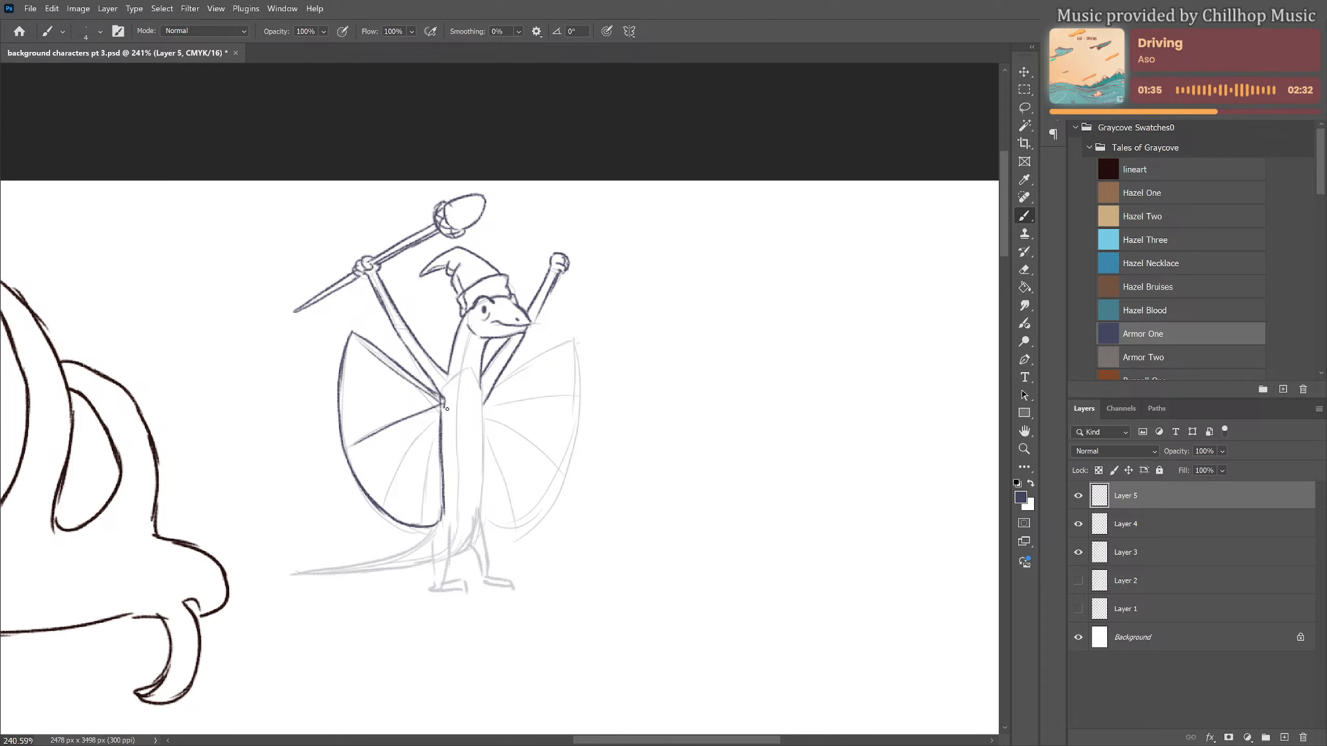
left_click_drag(446, 409, 385, 508)
left_click_drag(439, 423, 415, 522)
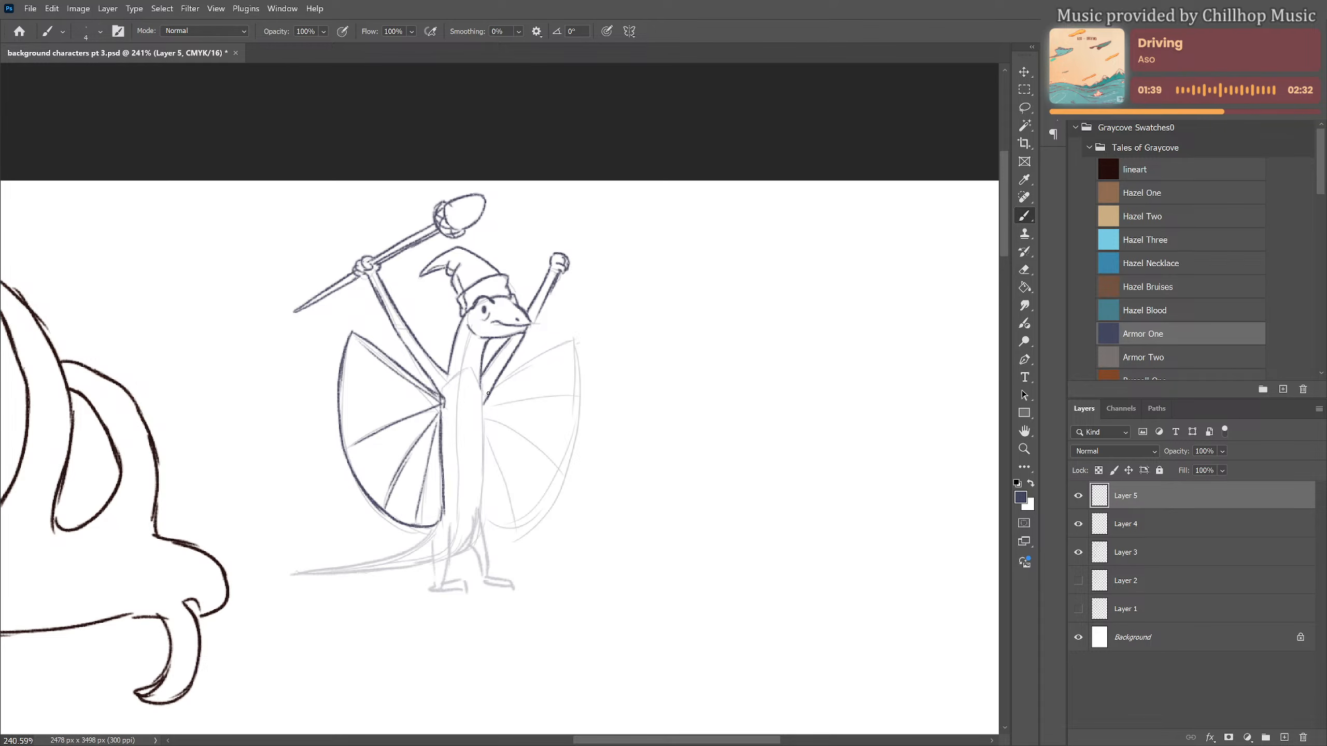
Draw the upper edge of the wing farther from the elk, try its curved outer edge and undo that curve
mouse_move(487, 393)
left_mouse_down()
mouse_move(574, 338)
mouse_move(543, 504)
mouse_move(483, 533)
left_mouse_up()
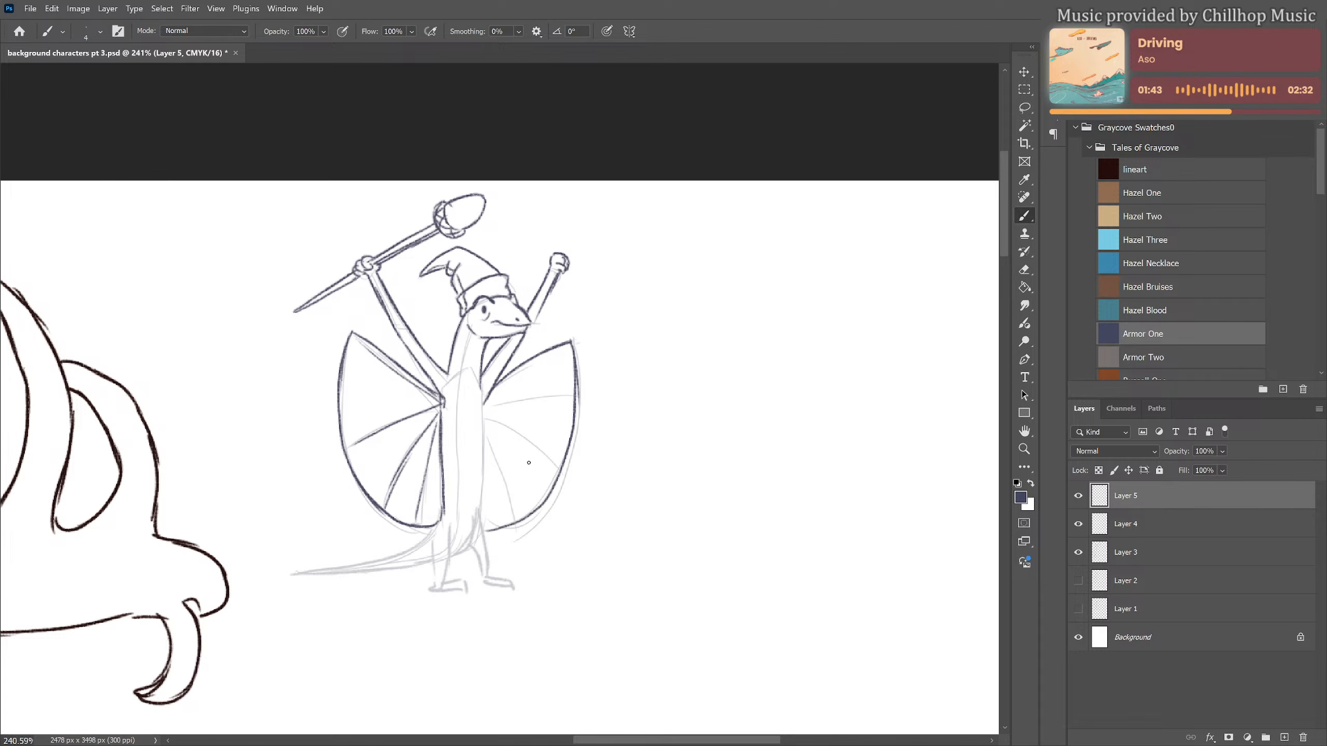
key("ctrl+z")
key("ctrl+z")
key("ctrl+z")
key("ctrl+z")
key("w")
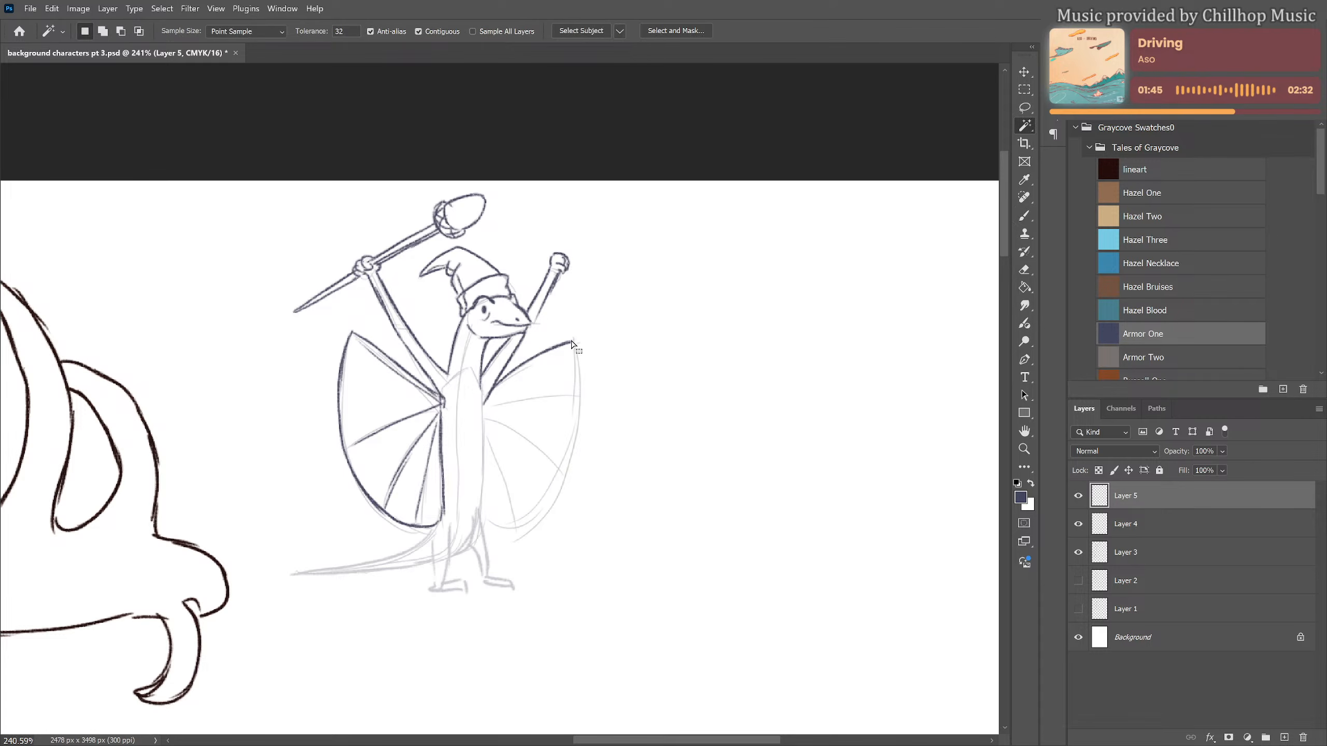
left_click(594, 333)
key("ctrl+d")
Shorten the upper edge of the farther wing and redraw its curved outer edge closer to the body
key("e")
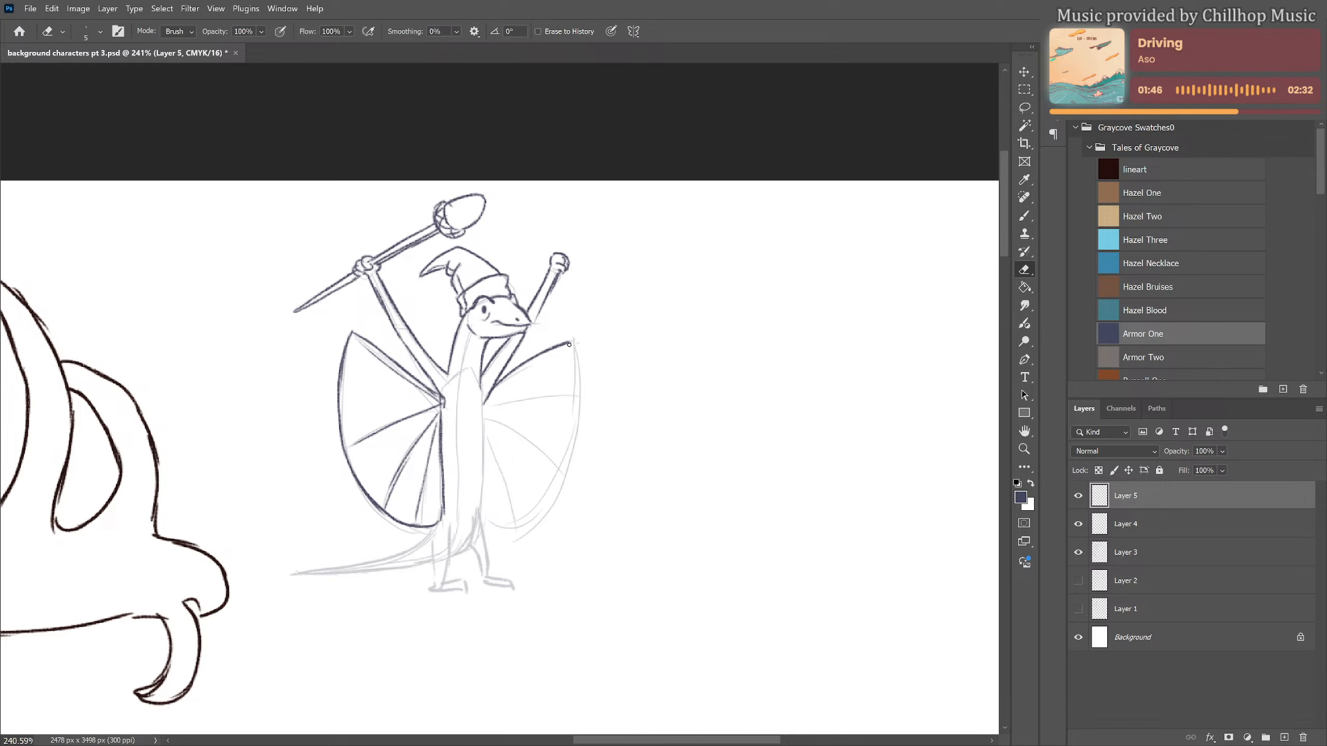
mouse_move(565, 340)
left_mouse_down()
mouse_move(526, 503)
mouse_move(474, 522)
left_mouse_up()
key("b")
key("ctrl+z")
key("ctrl+z")
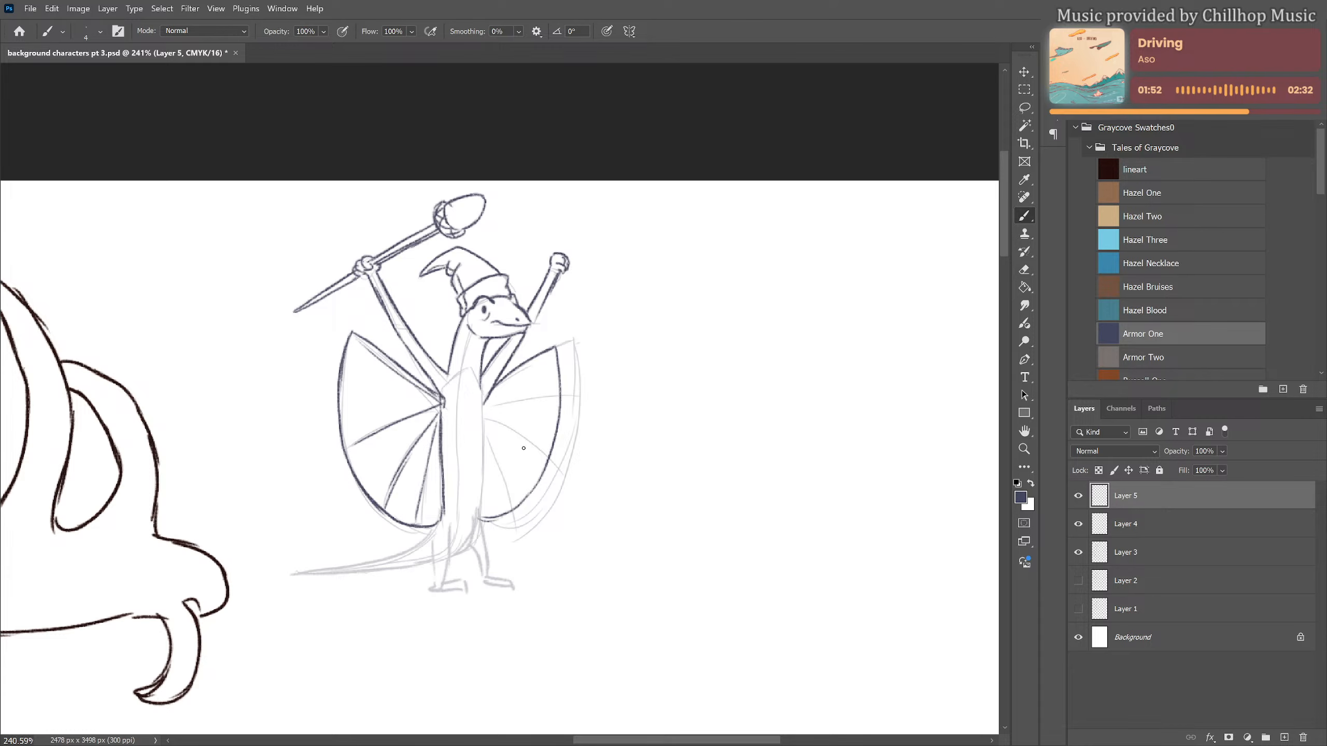
Draw ribs across the farther wing and extend the adjacent body side down into the leg
left_click_drag(493, 396, 548, 356)
mouse_move(484, 404)
left_mouse_down()
mouse_move(541, 402)
mouse_move(546, 463)
left_mouse_up()
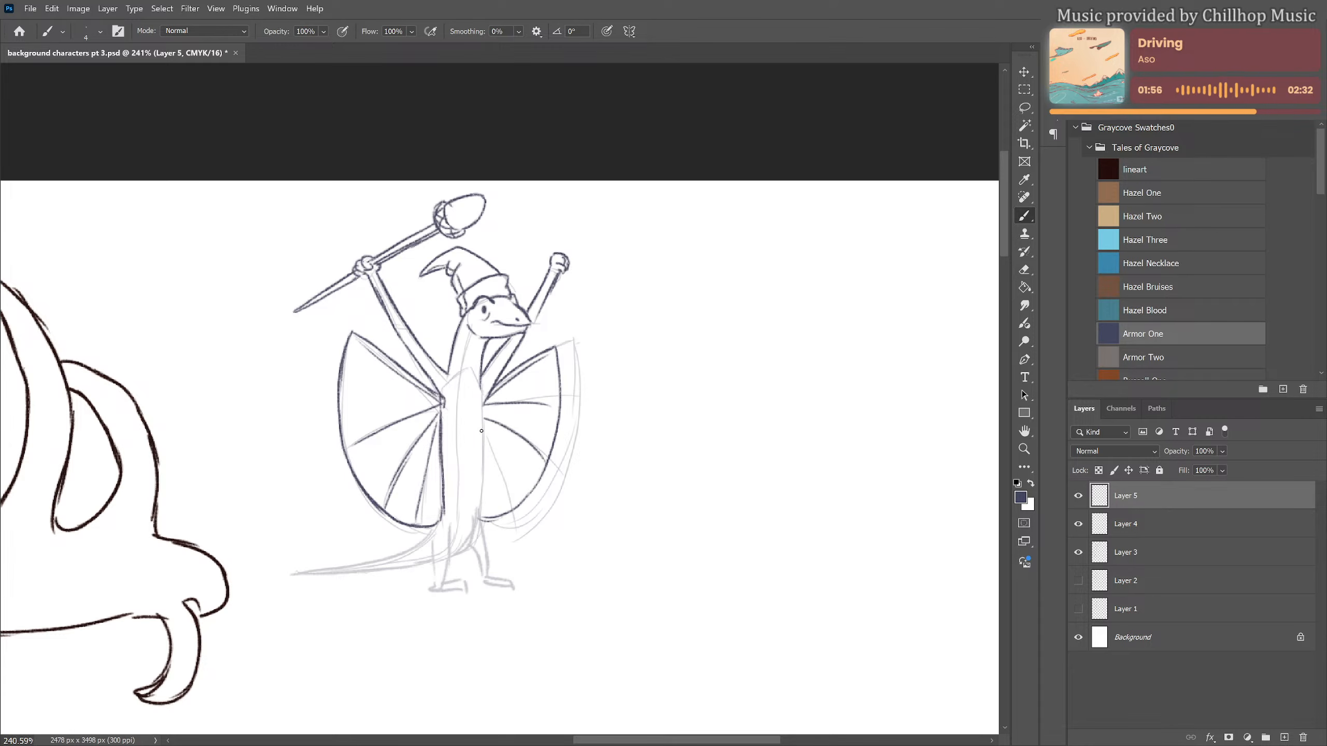
left_click_drag(484, 434, 506, 507)
left_click_drag(484, 391, 489, 576)
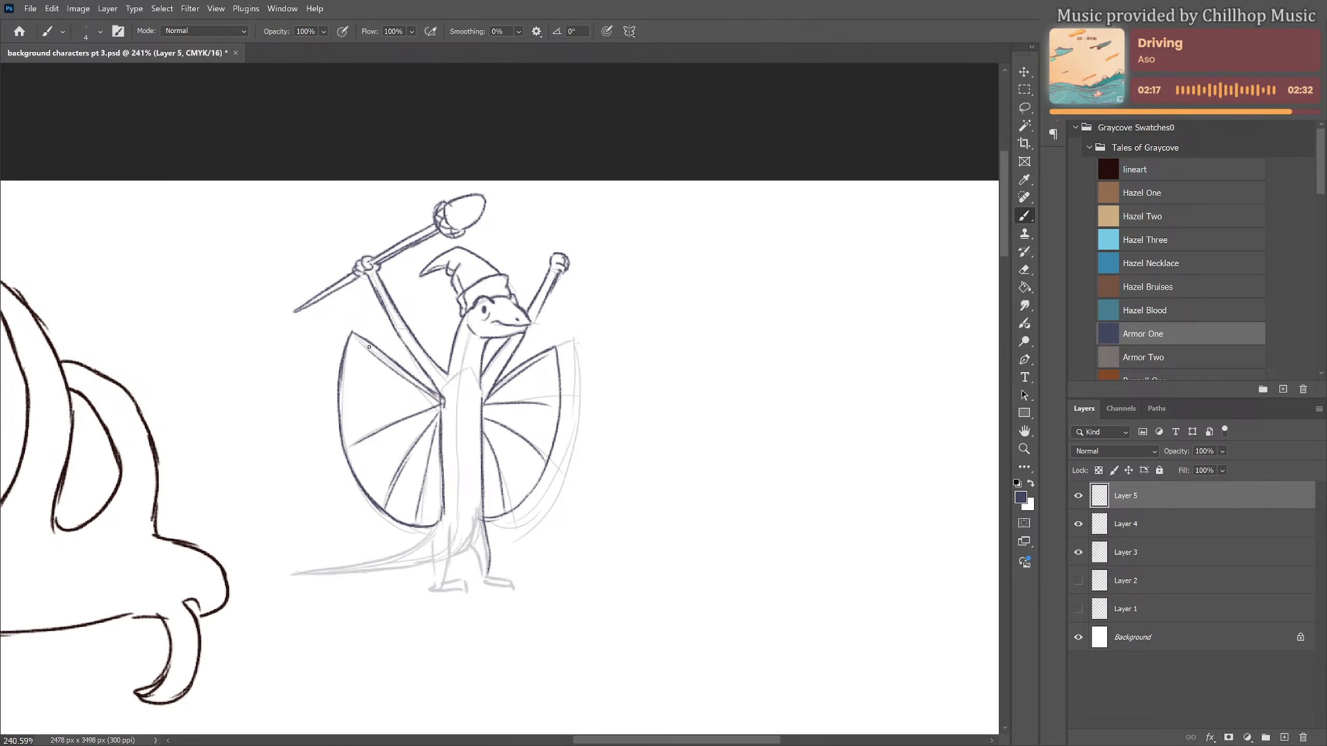
Draw wavy bands of pattern across the ribs of the wing nearest the elk
mouse_move(369, 347)
left_mouse_down()
mouse_move(359, 424)
mouse_move(399, 490)
left_mouse_up()
mouse_move(381, 352)
left_mouse_down()
mouse_move(377, 417)
mouse_move(402, 472)
left_mouse_up()
mouse_move(376, 422)
left_mouse_down()
mouse_move(384, 454)
mouse_move(380, 423)
left_mouse_up()
left_click_drag(404, 476, 418, 497)
mouse_move(408, 376)
left_mouse_down()
mouse_move(415, 435)
mouse_move(423, 454)
mouse_move(421, 389)
mouse_move(436, 459)
left_mouse_up()
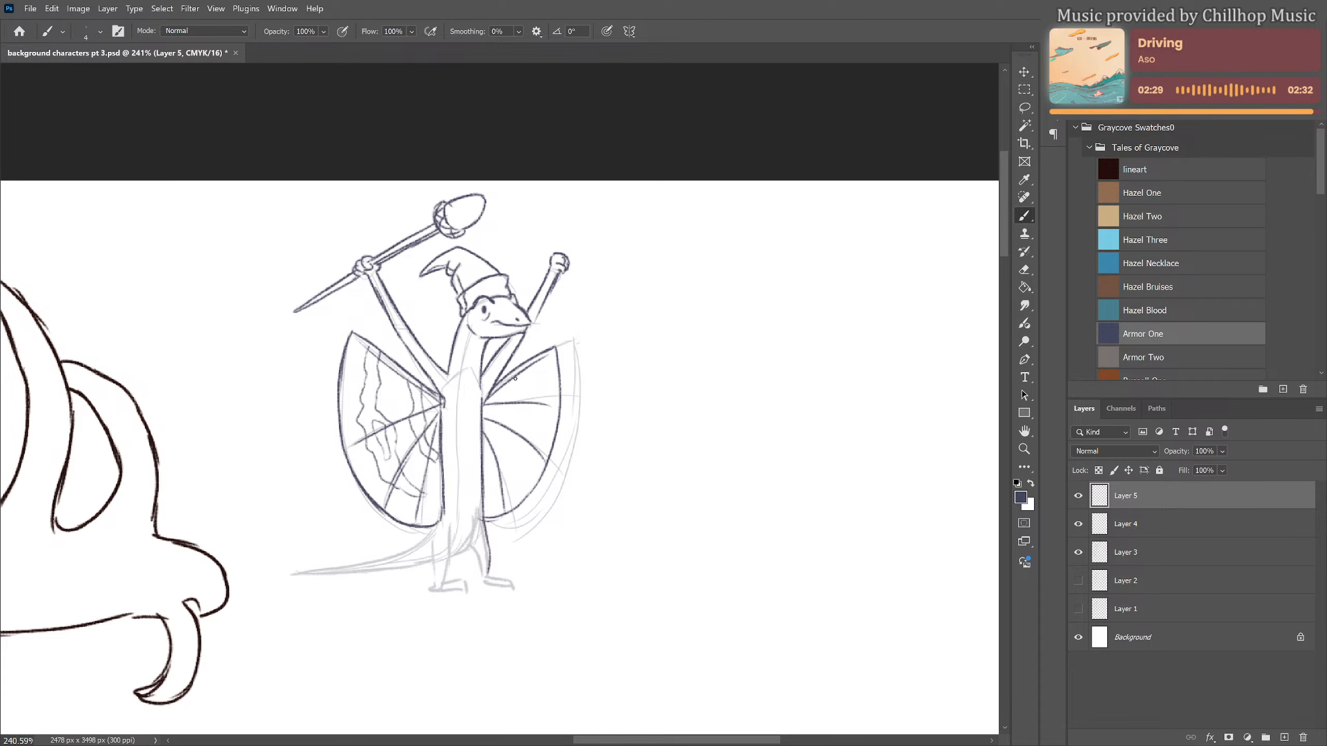
Draw matching wavy bands of pattern across the wing farther from the elk
mouse_move(499, 388)
left_mouse_down()
mouse_move(488, 450)
mouse_move(528, 363)
mouse_move(525, 443)
mouse_move(496, 483)
left_mouse_up()
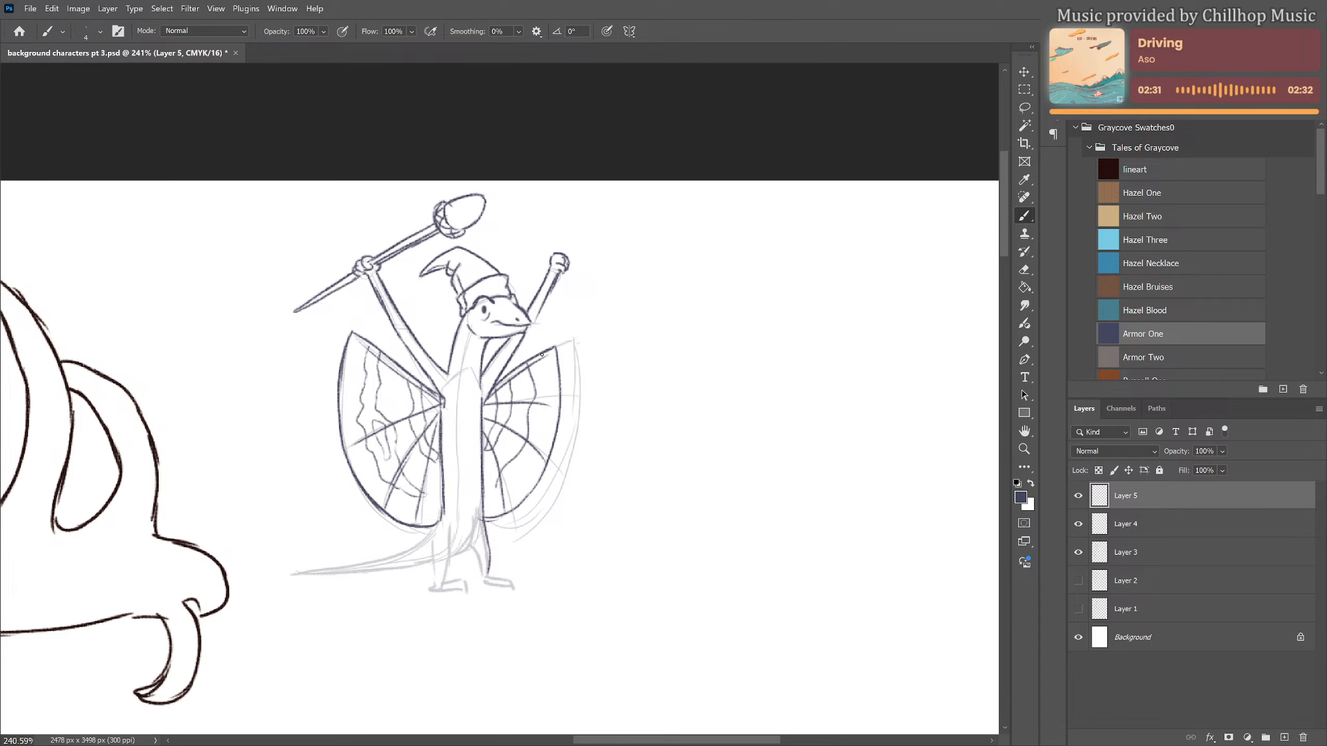
mouse_move(542, 358)
left_mouse_down()
mouse_move(540, 459)
mouse_move(487, 495)
left_mouse_up()
left_click_drag(535, 439, 538, 439)
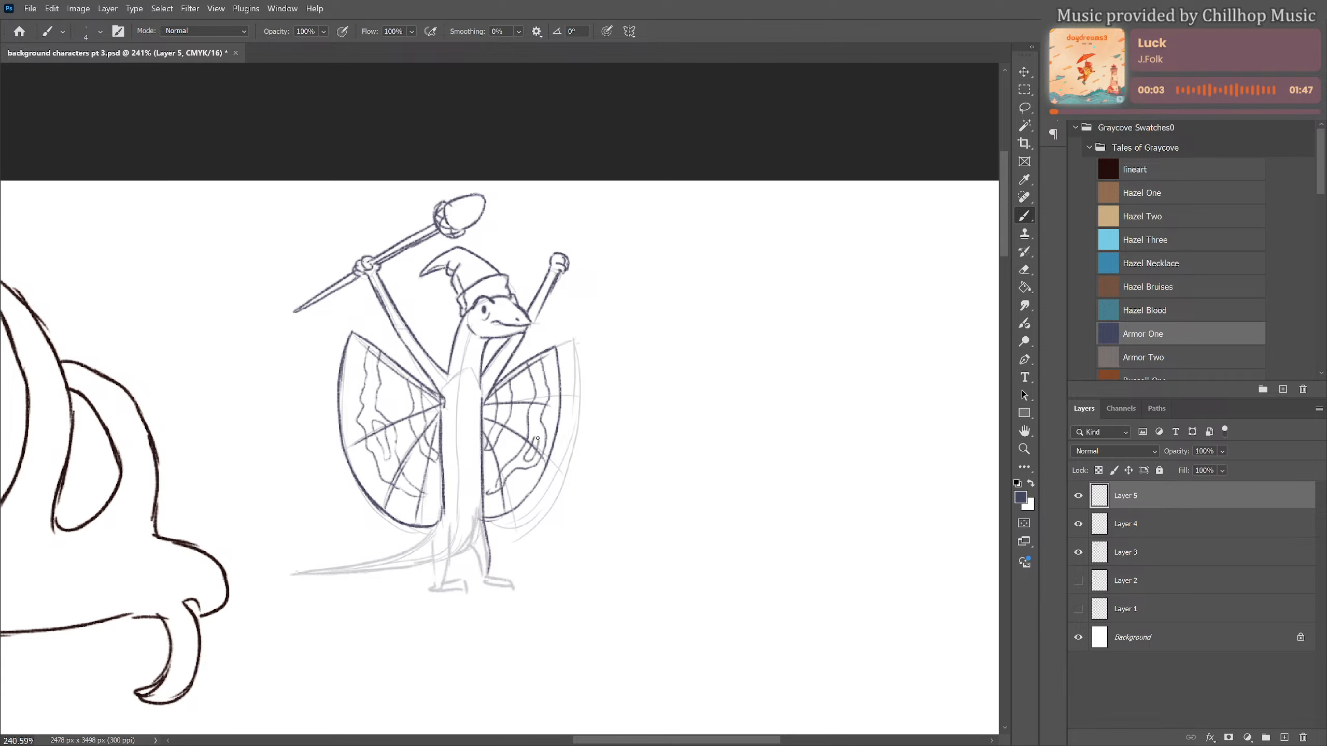
Decorate both wings with small pointed stars scattered between the ribs and wavy bands
mouse_move(392, 386)
left_mouse_down()
mouse_move(386, 396)
mouse_move(402, 390)
left_mouse_up()
mouse_move(359, 467)
left_mouse_down()
mouse_move(374, 462)
mouse_move(366, 480)
mouse_move(375, 471)
left_mouse_up()
mouse_move(349, 387)
left_mouse_down()
mouse_move(357, 395)
mouse_move(356, 383)
left_mouse_up()
mouse_move(416, 463)
left_mouse_down()
mouse_move(422, 477)
mouse_move(409, 438)
left_mouse_up()
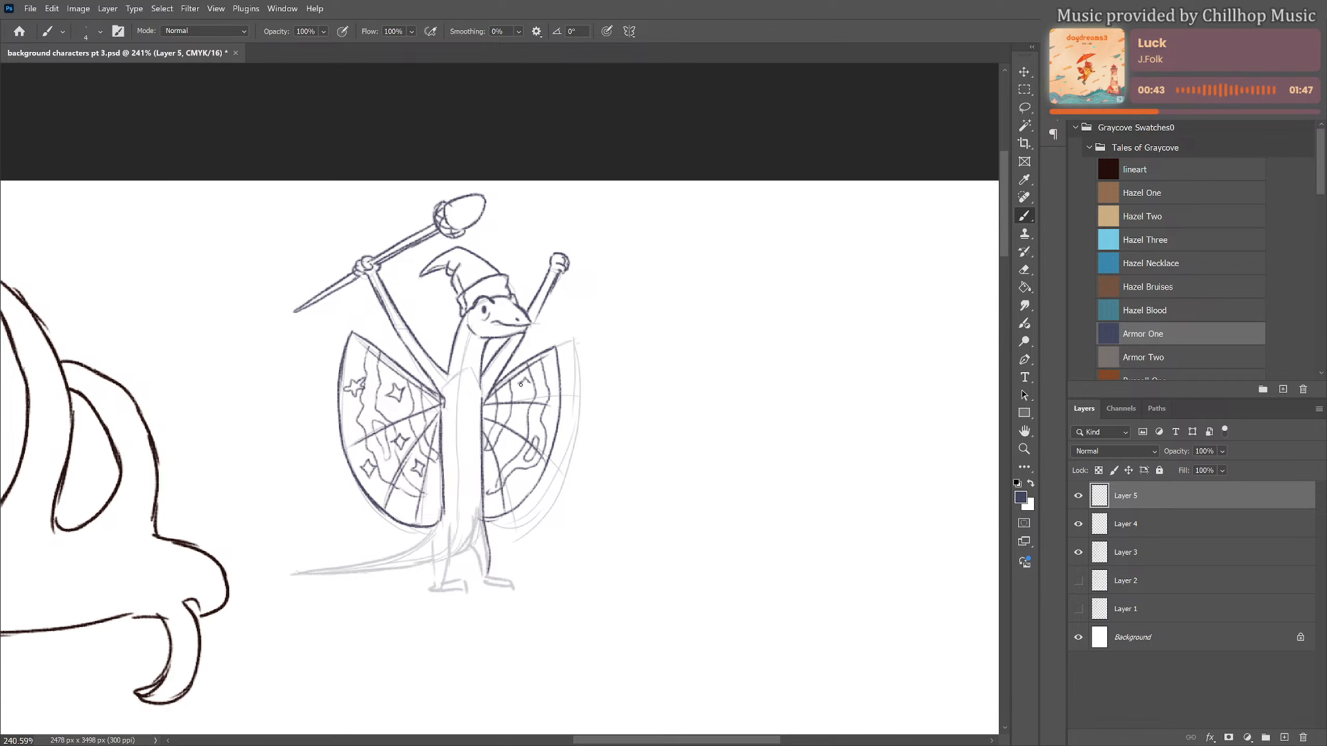
left_click_drag(521, 385, 532, 382)
left_click_drag(505, 442, 529, 477)
Add leaves to the staff above the gripping hand, and draw the creature's legs, clawed feet and tail
mouse_move(382, 255)
left_mouse_down()
mouse_move(355, 221)
mouse_move(330, 254)
mouse_move(363, 229)
mouse_move(346, 230)
mouse_move(373, 246)
mouse_move(393, 221)
mouse_move(386, 243)
mouse_move(368, 220)
mouse_move(334, 248)
mouse_move(375, 221)
left_mouse_up()
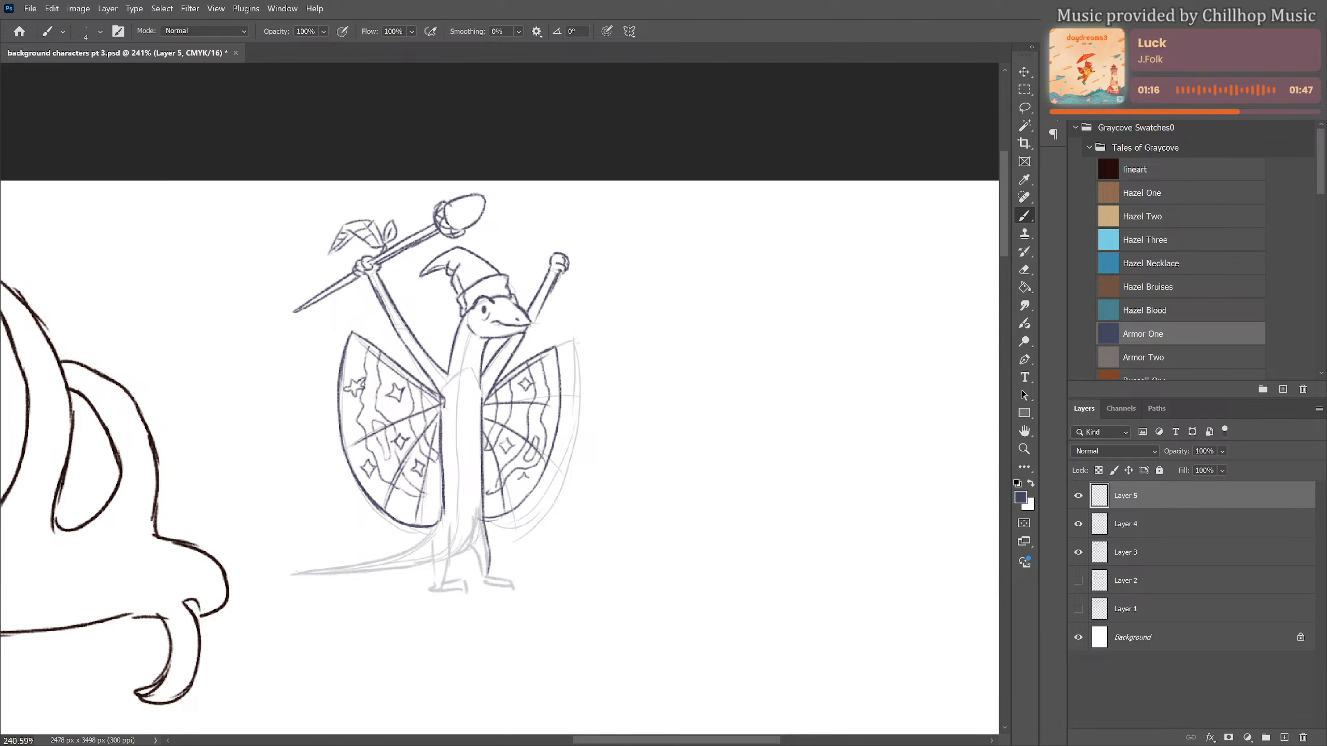
mouse_move(475, 548)
left_mouse_down()
mouse_move(493, 582)
mouse_move(519, 587)
mouse_move(501, 586)
left_mouse_up()
mouse_move(453, 527)
left_mouse_down()
mouse_move(444, 582)
mouse_move(457, 579)
mouse_move(458, 592)
mouse_move(442, 577)
mouse_move(432, 587)
mouse_move(452, 558)
mouse_move(414, 546)
mouse_move(289, 574)
mouse_move(435, 568)
left_mouse_up()
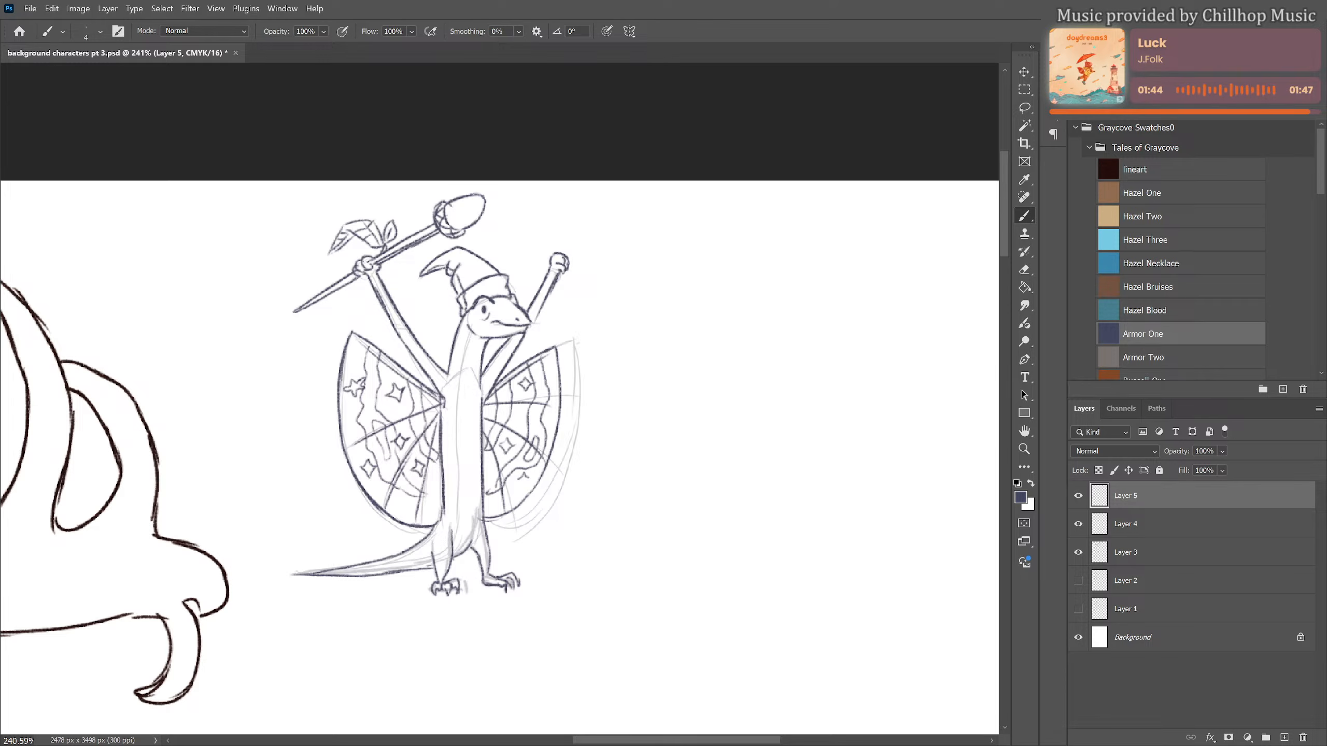
Clean up stray body lines with the eraser and draw a banded underside along the throat and belly
scroll(493, 469, "down", 1)
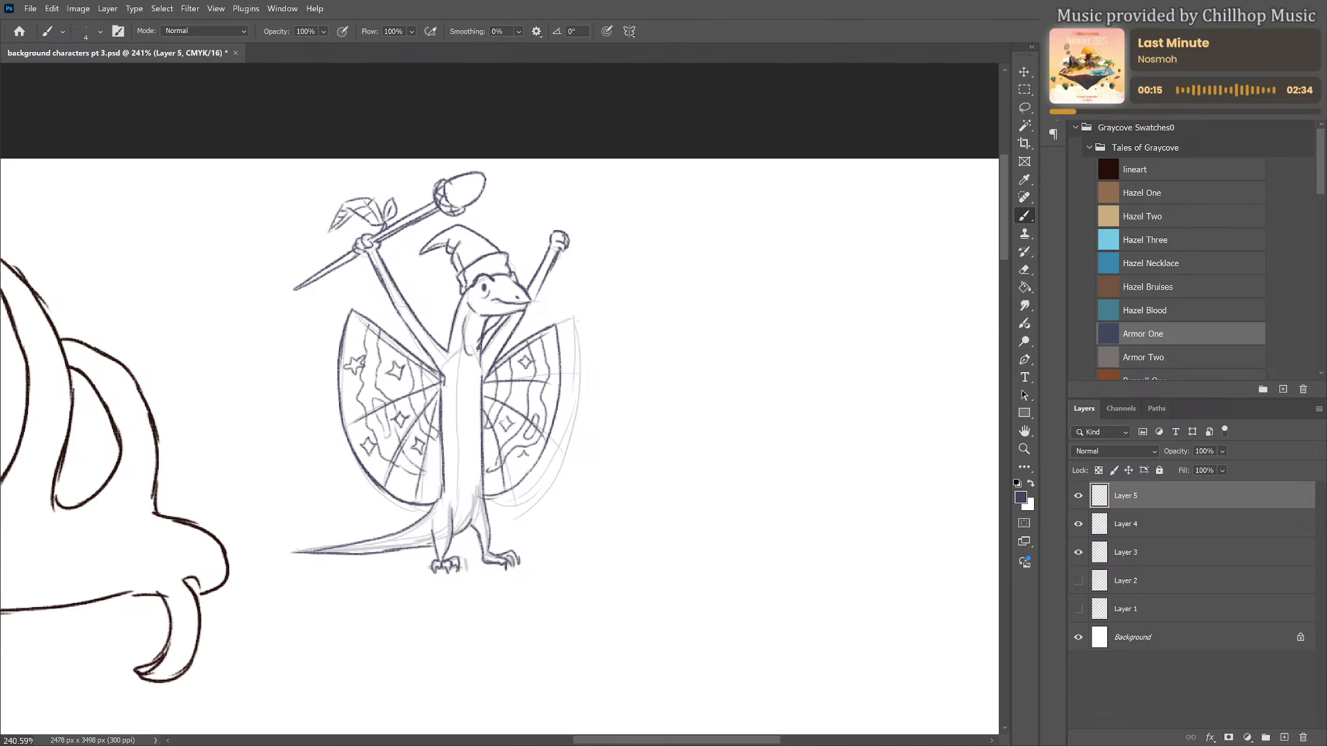
key("e")
mouse_move(485, 323)
left_mouse_down()
mouse_move(478, 347)
mouse_move(469, 333)
mouse_move(484, 469)
left_mouse_up()
key("b")
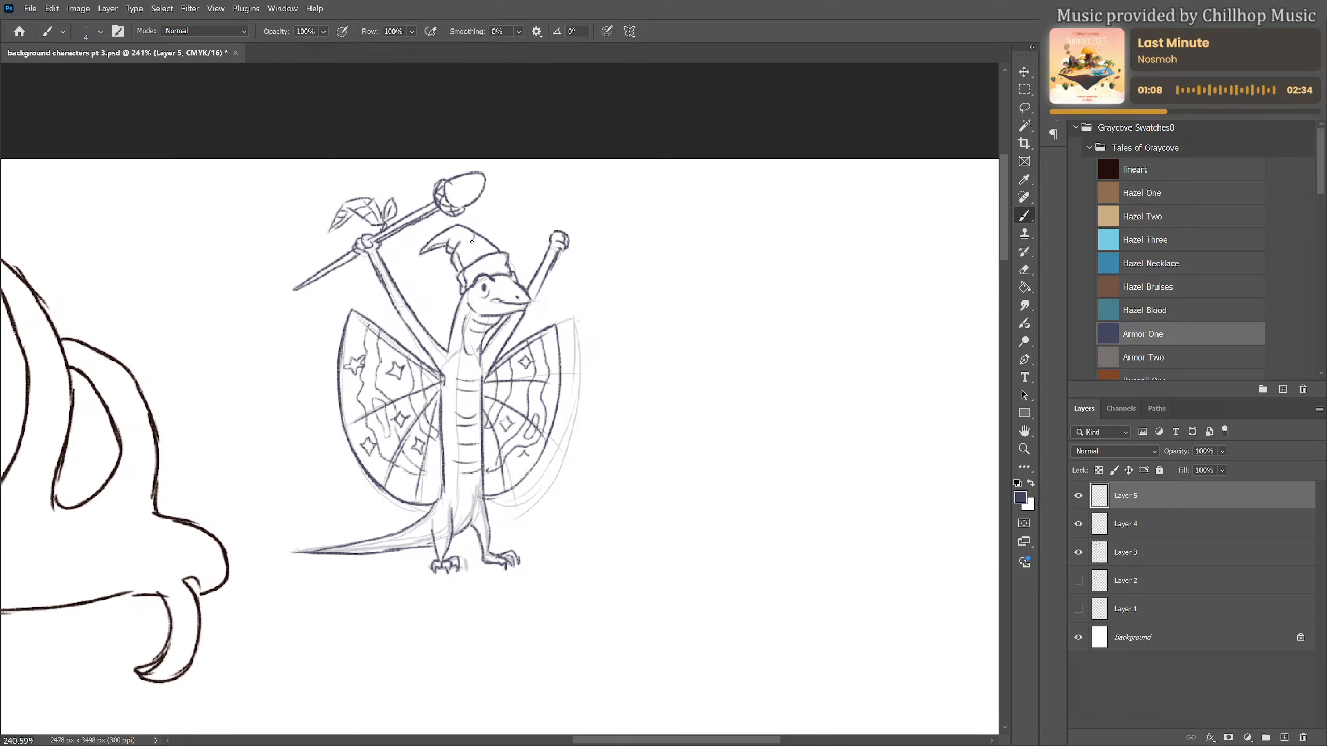
Decorate the creature's pointed hat and its brim with small stars
mouse_move(472, 242)
left_mouse_down()
mouse_move(486, 239)
mouse_move(485, 268)
left_mouse_up()
left_click_drag(464, 256, 453, 238)
scroll(572, 553, "down", 3)
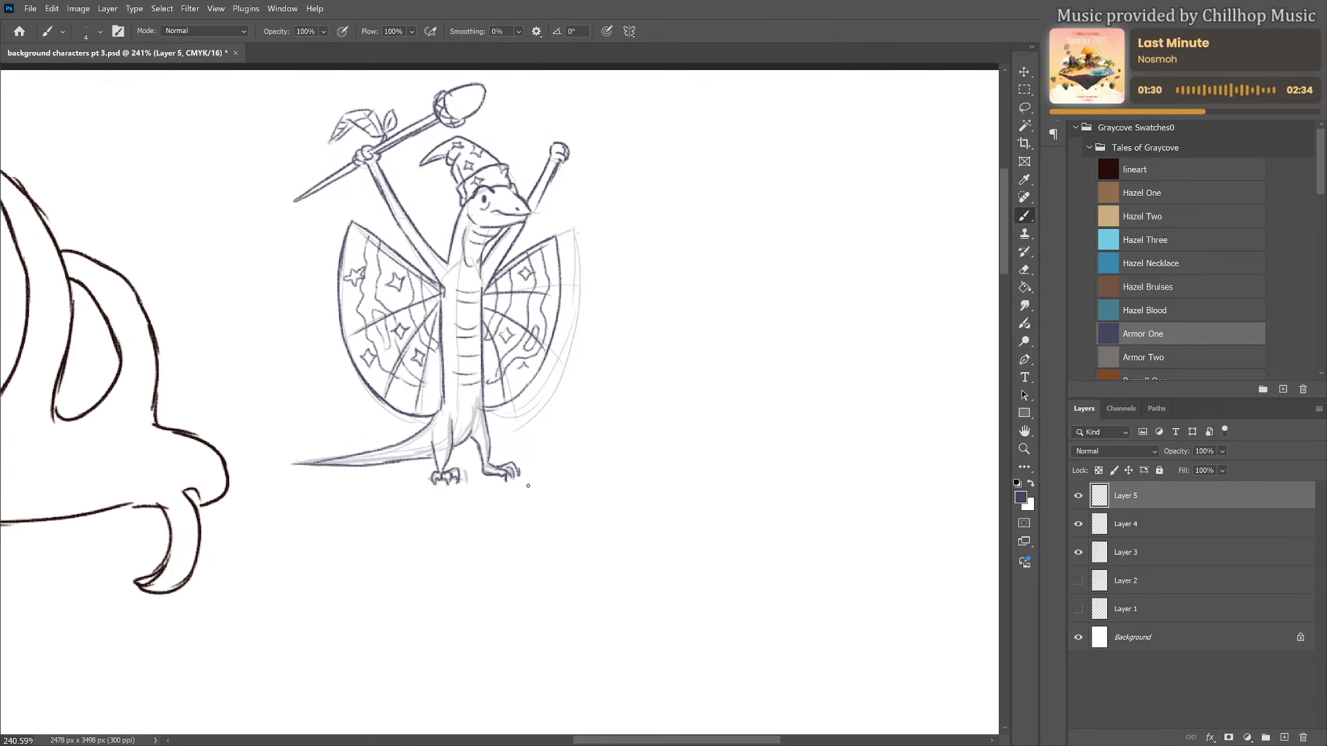
Hide the rough construction sketch on Layer 4 and check the lizard's clean lines against the whole page
left_click(1077, 524)
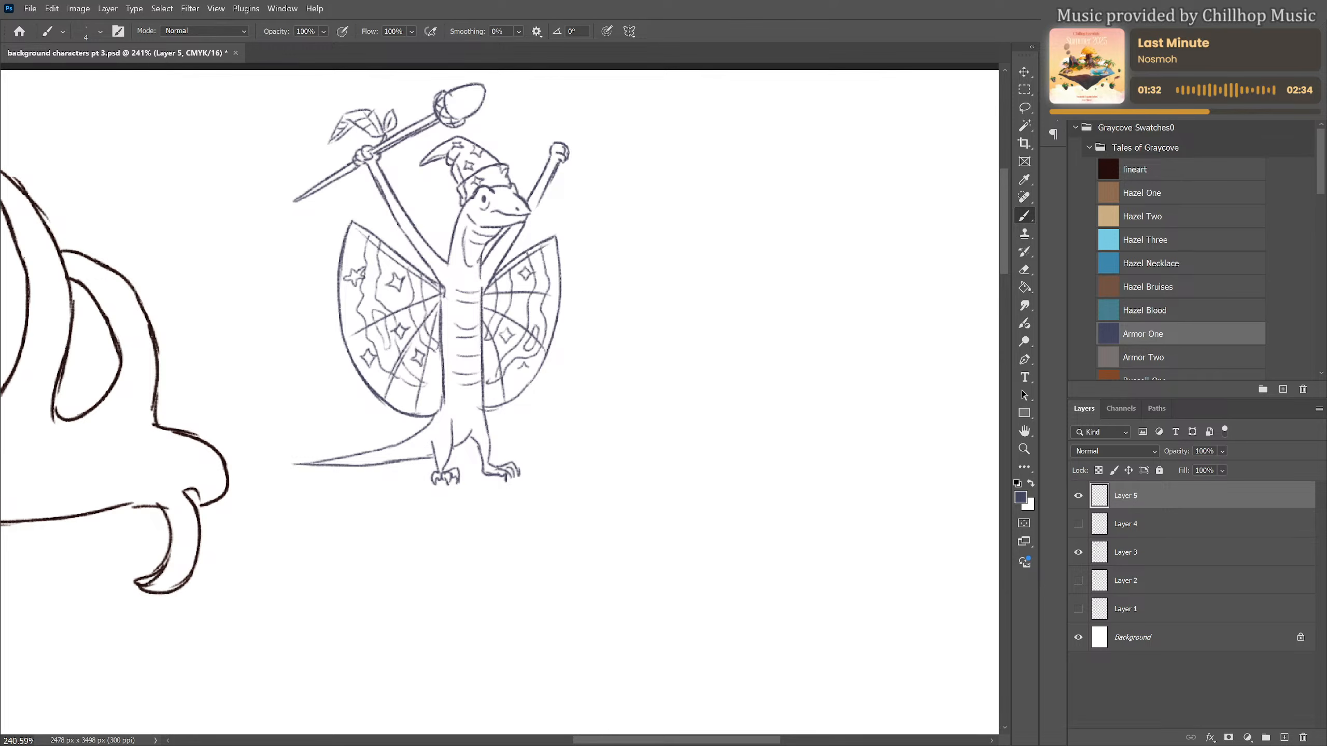
scroll(641, 361, "down", 5)
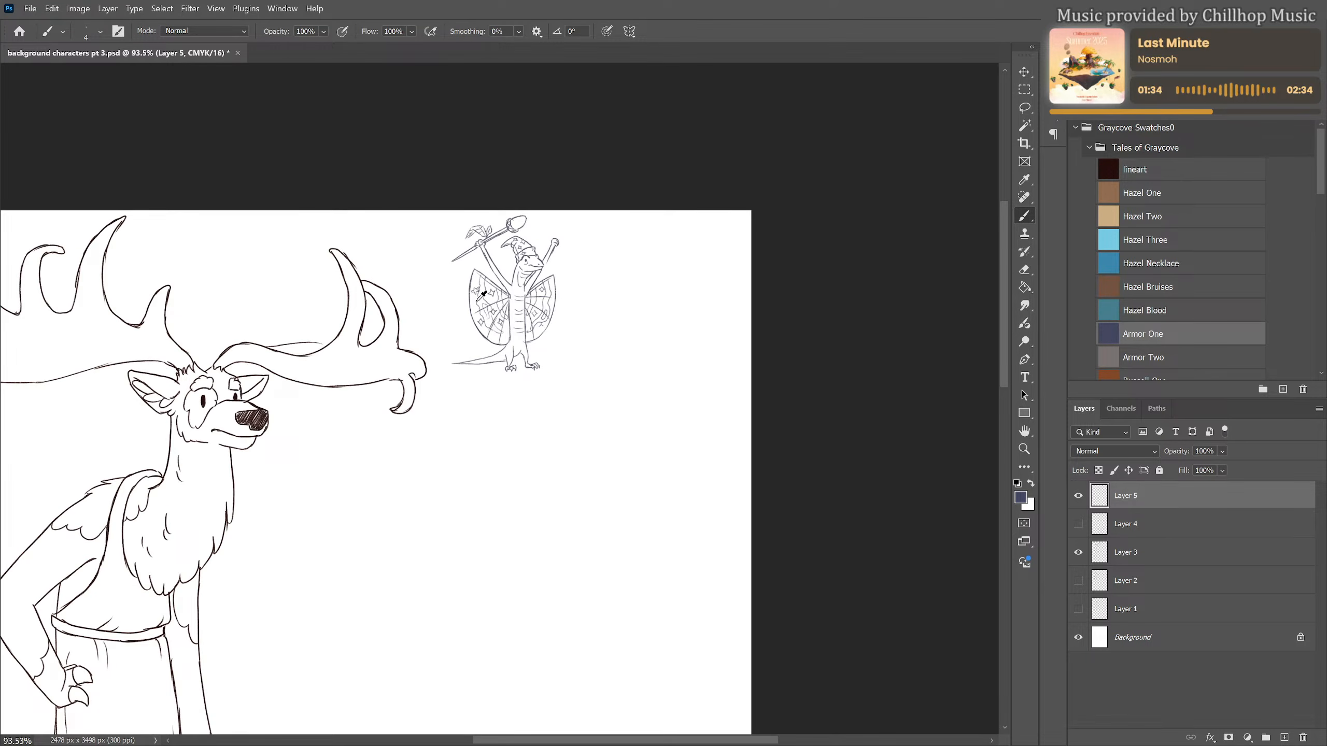
scroll(477, 259, "up", 2)
scroll(511, 255, "up", 3)
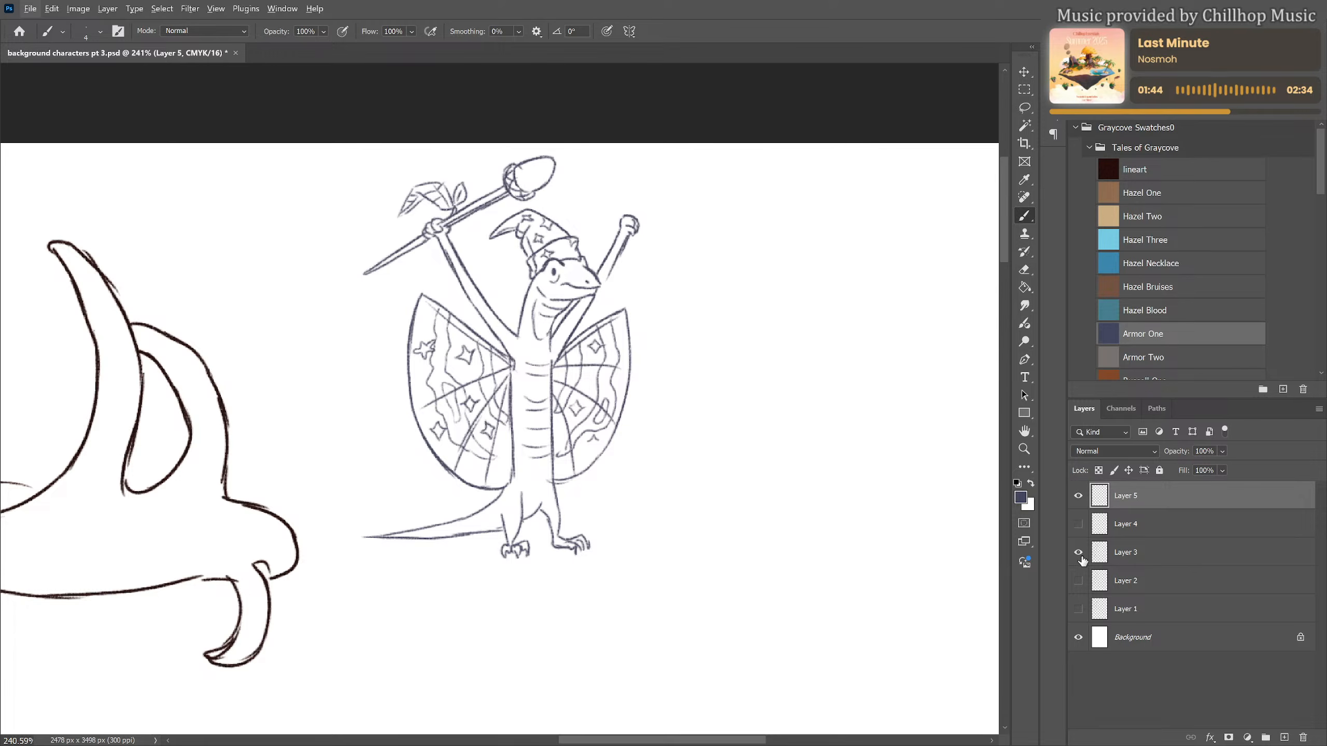
scroll(518, 347, "down", 2)
scroll(517, 346, "down", 5)
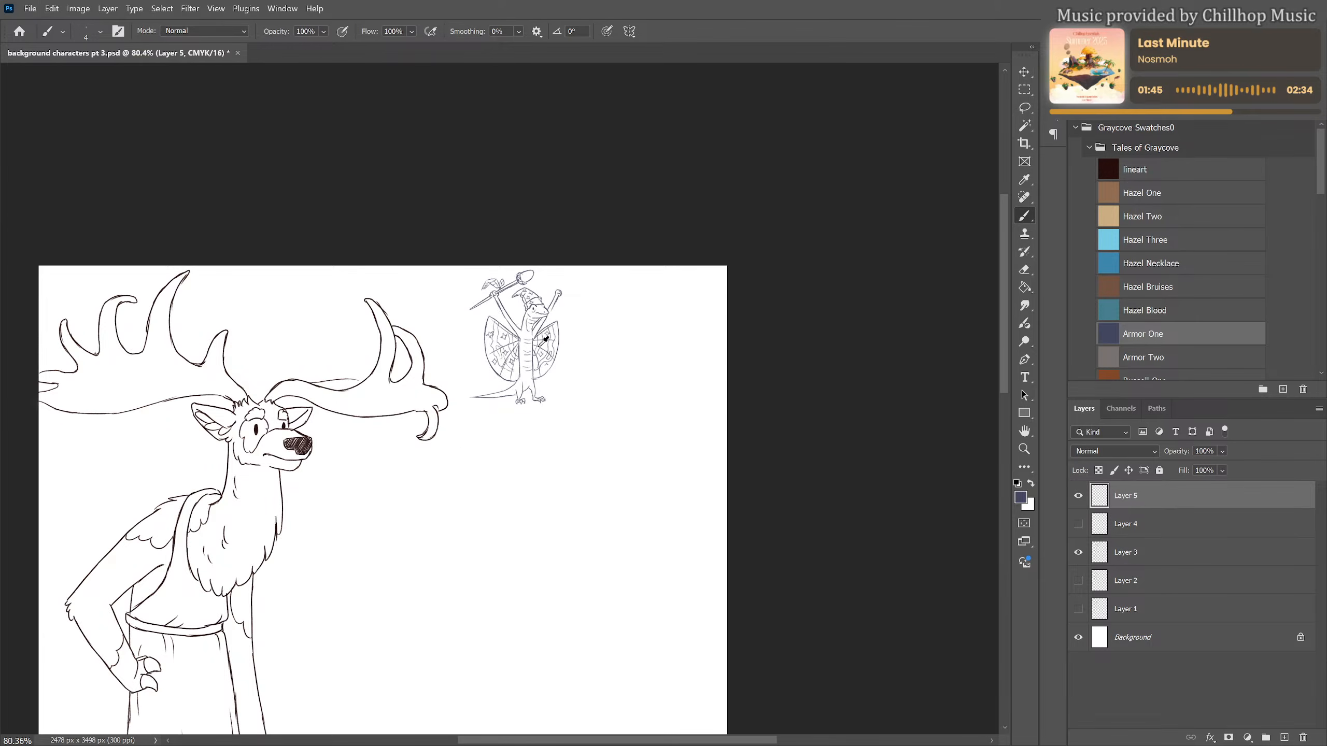
Rename the elk's linework layer, Layer 3, as Abel
left_click(1134, 557)
double_click(1134, 557)
type("Abel")
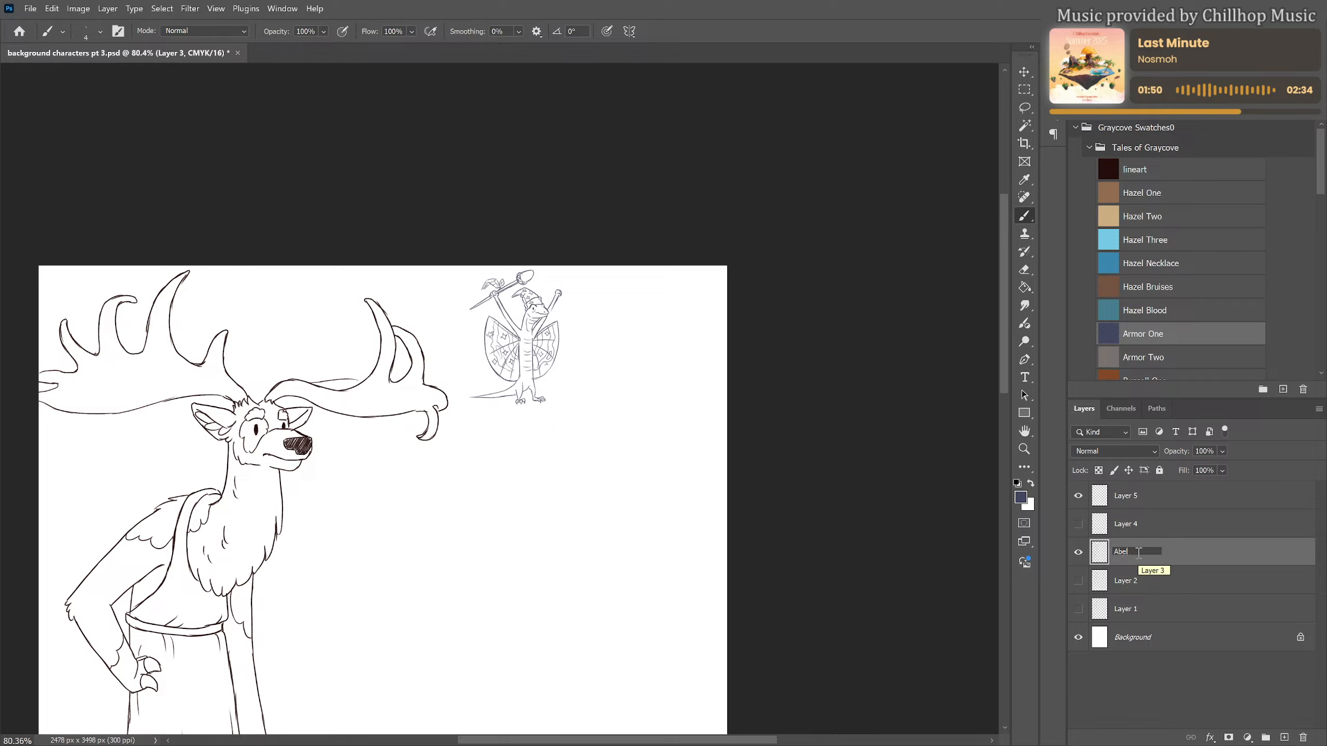
type("'")
key("Return")
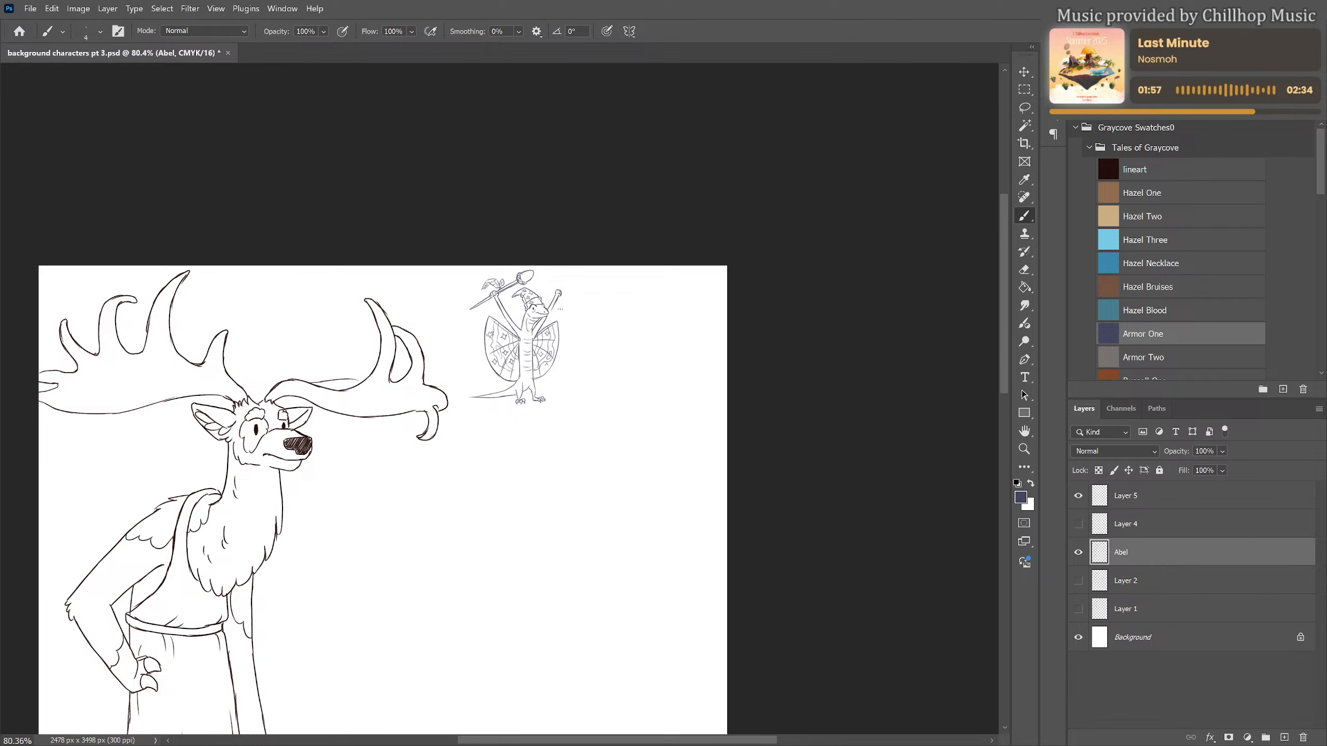
Rename the lizard's linework layer, Layer 5, as Jarizard
double_click(1124, 494)
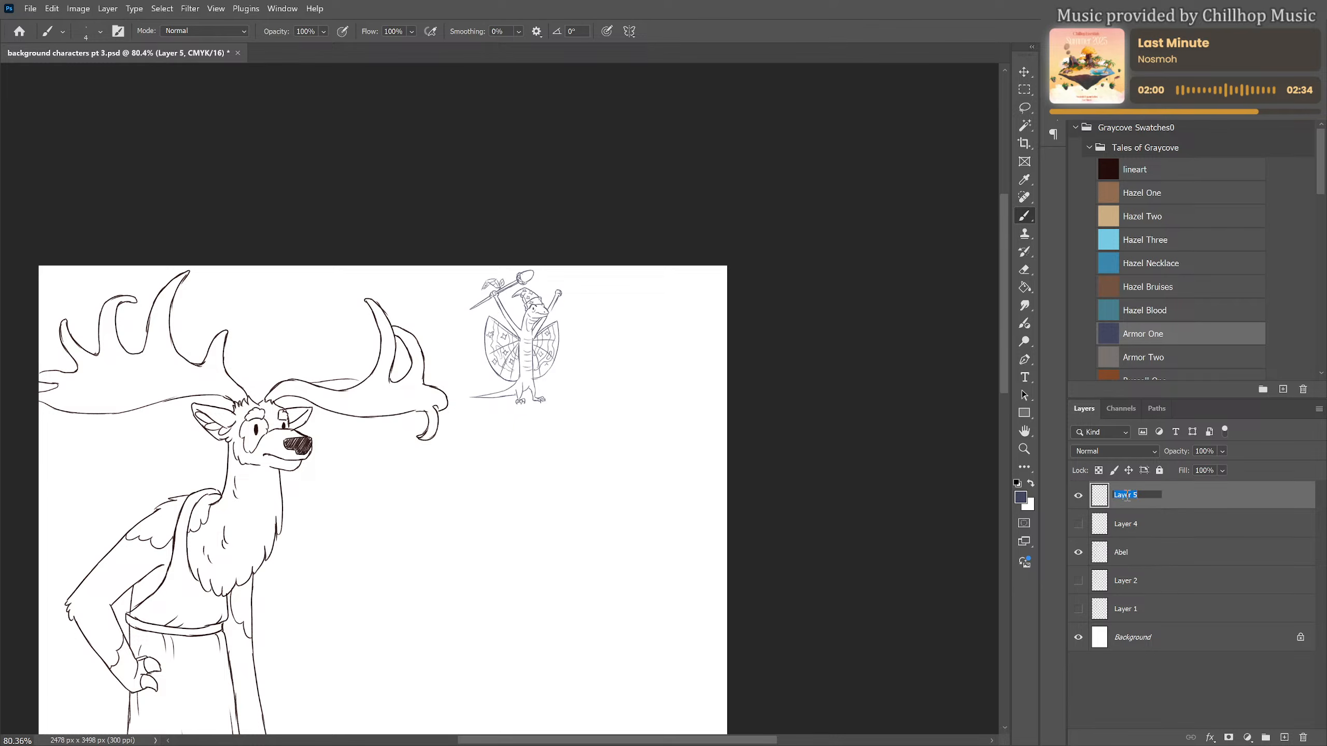
type("Jarizard")
key("Return")
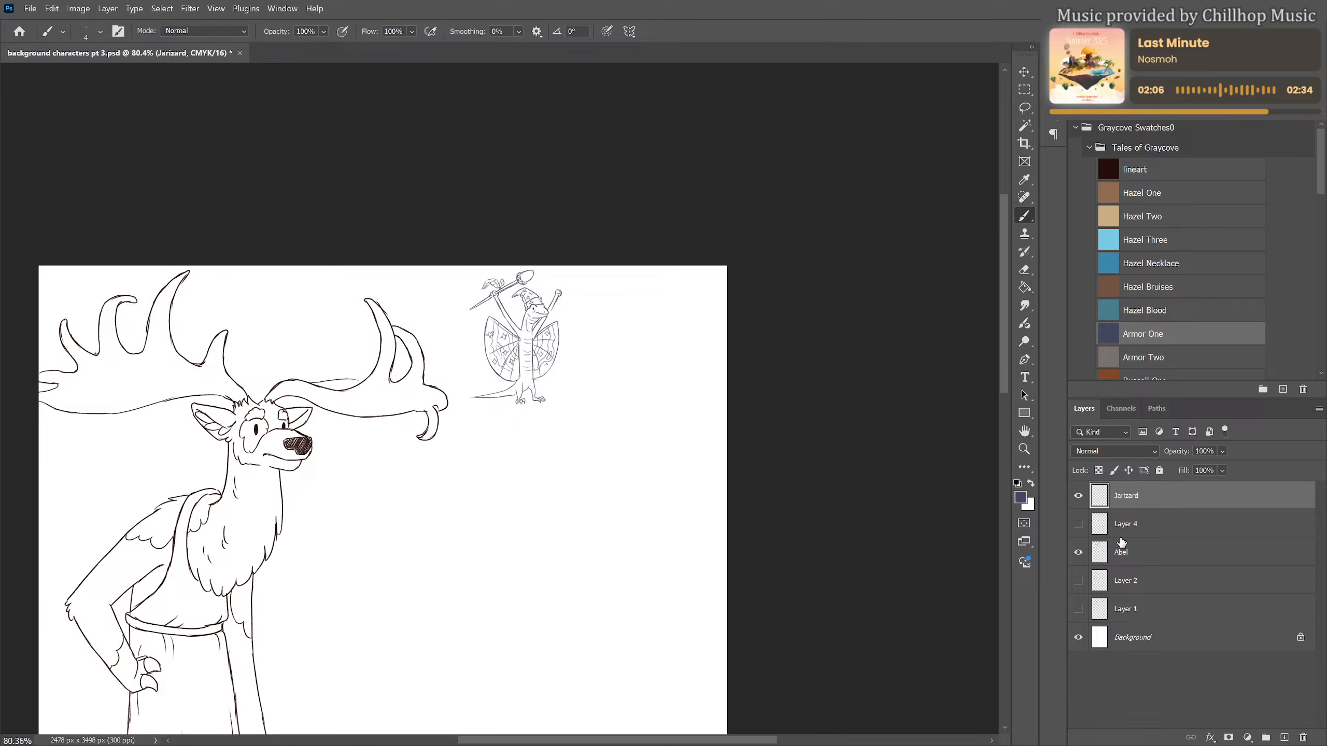
Move Layer 4 below the Abel layer and group it with Layer 2 and Layer 1
left_click_drag(1136, 530, 1139, 567)
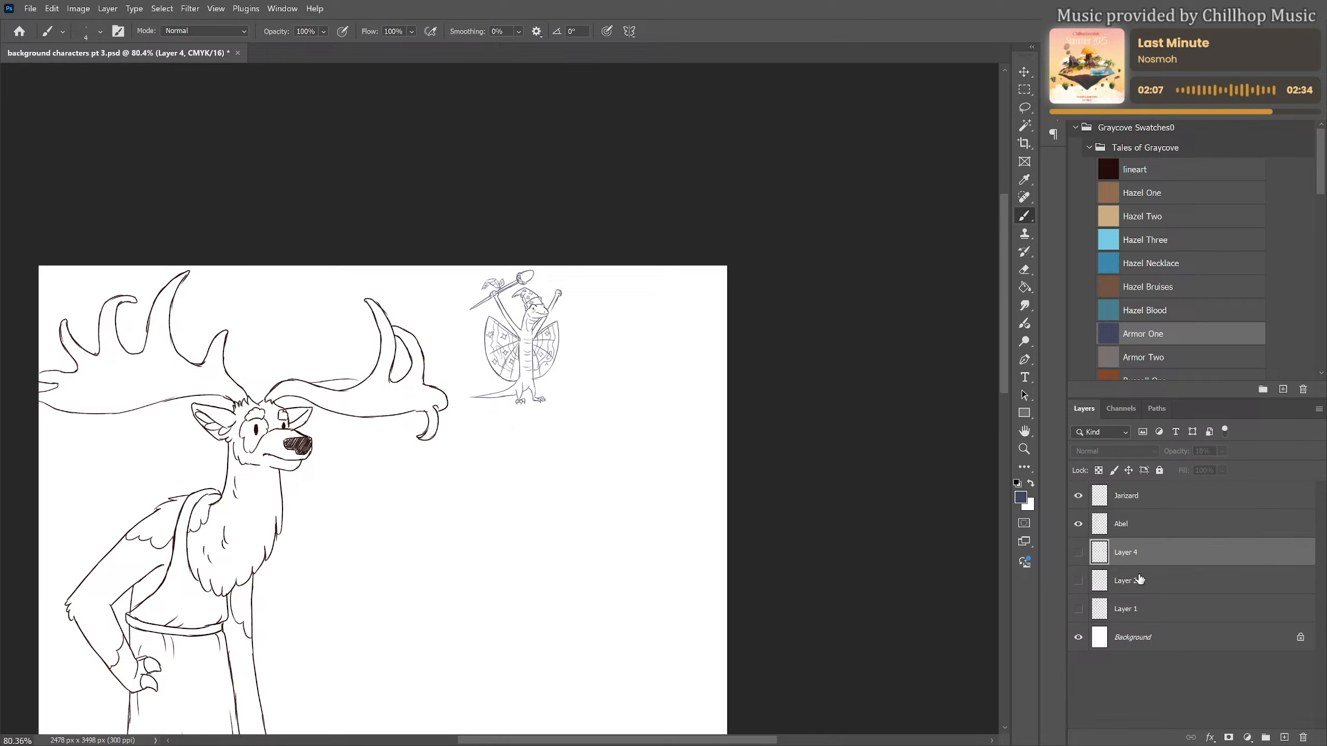
left_click(1141, 580, "shift")
left_click(1149, 608, "shift")
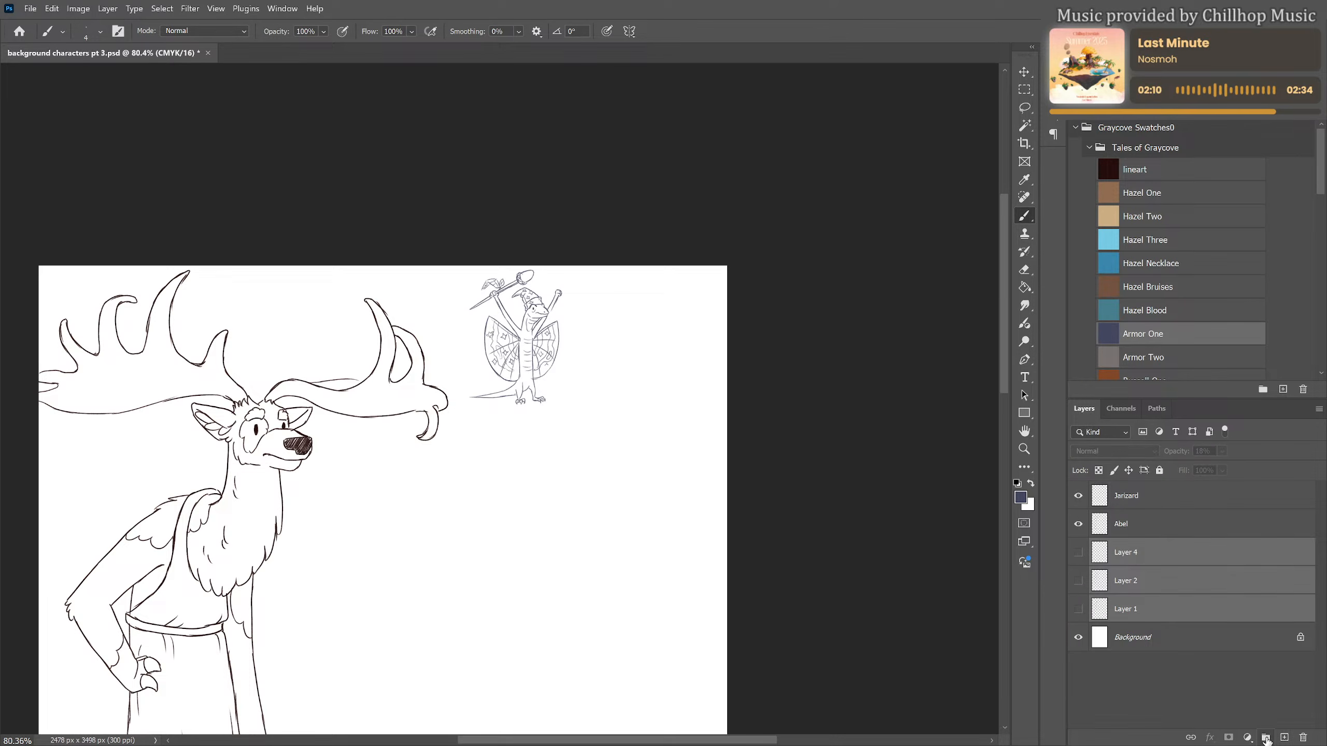
left_click(1266, 738)
Add a new layer above Jarizard and clip it to the lizard's linework
left_click(1131, 520)
left_click(1131, 497)
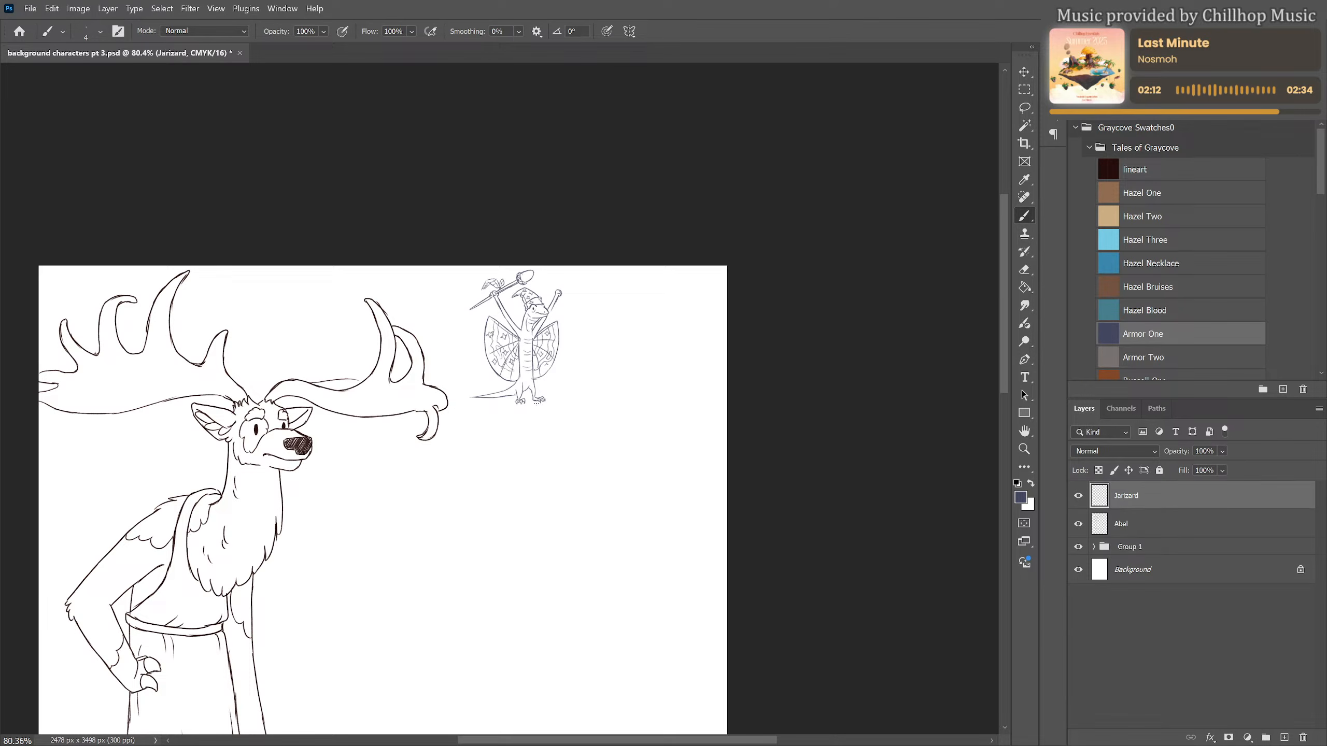
scroll(496, 331, "up", 5)
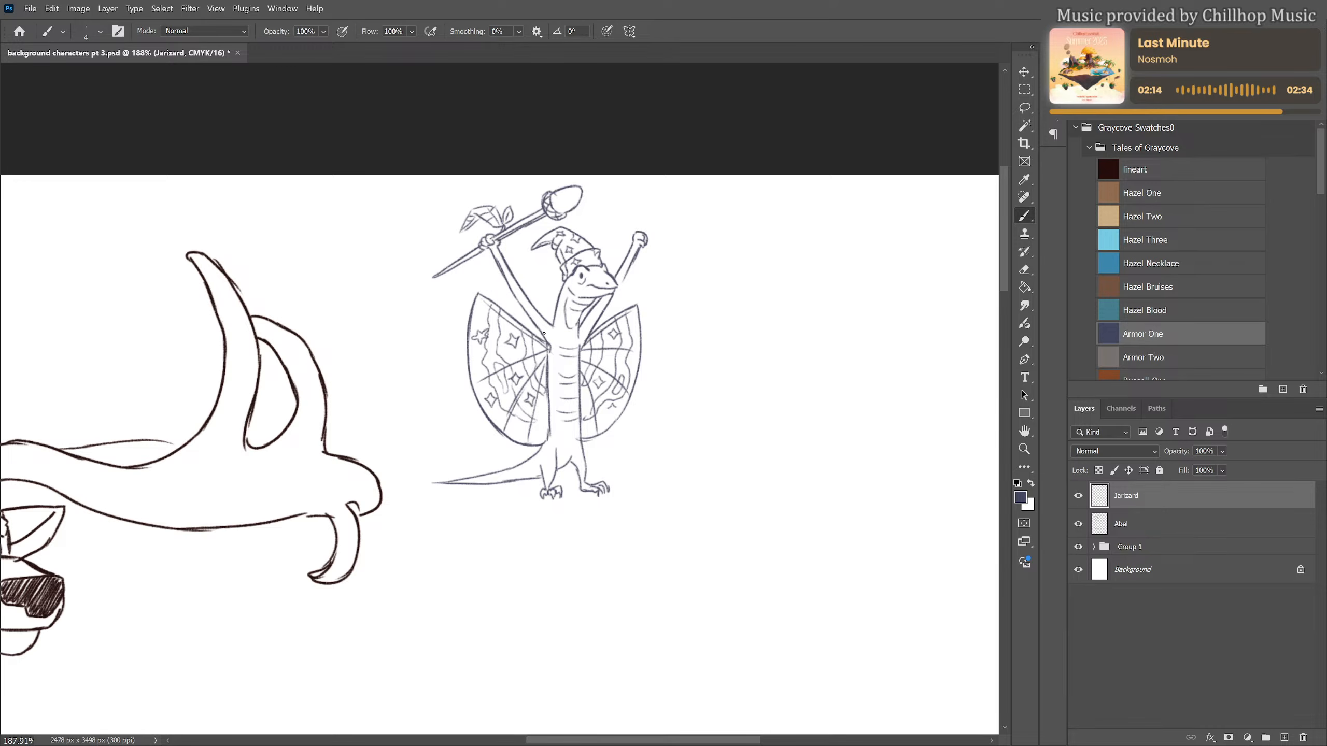
left_click(1284, 738)
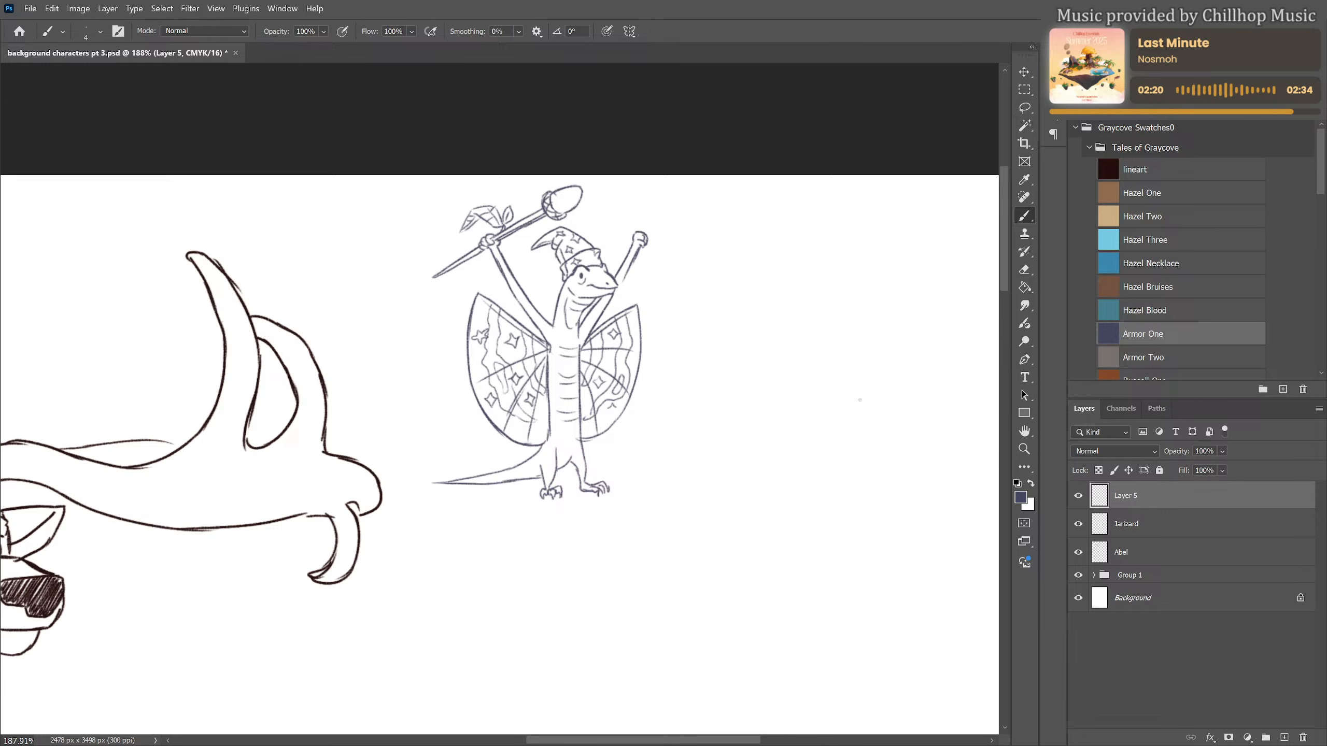
right_click(1209, 499)
left_click(1211, 468)
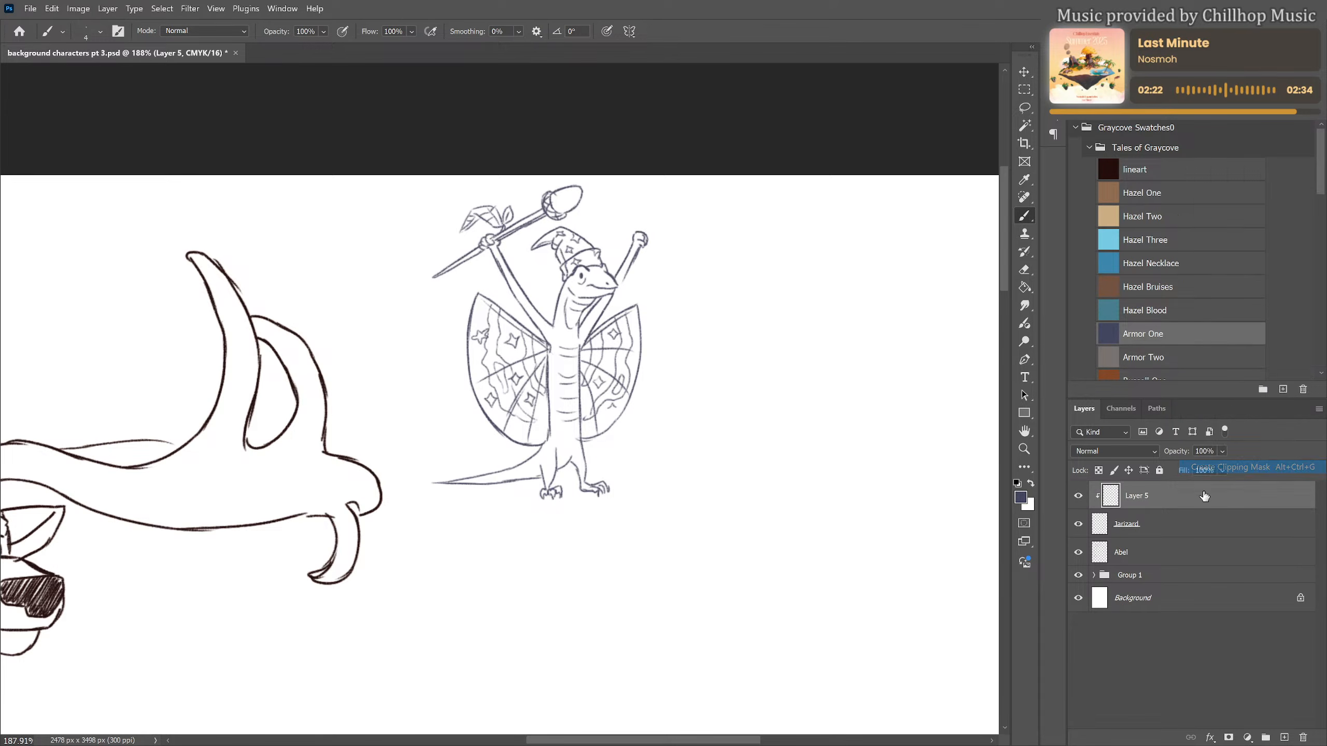
Fill the clipped layer with the lineart swatch colour and merge it down into Jarizard
left_click(1156, 166)
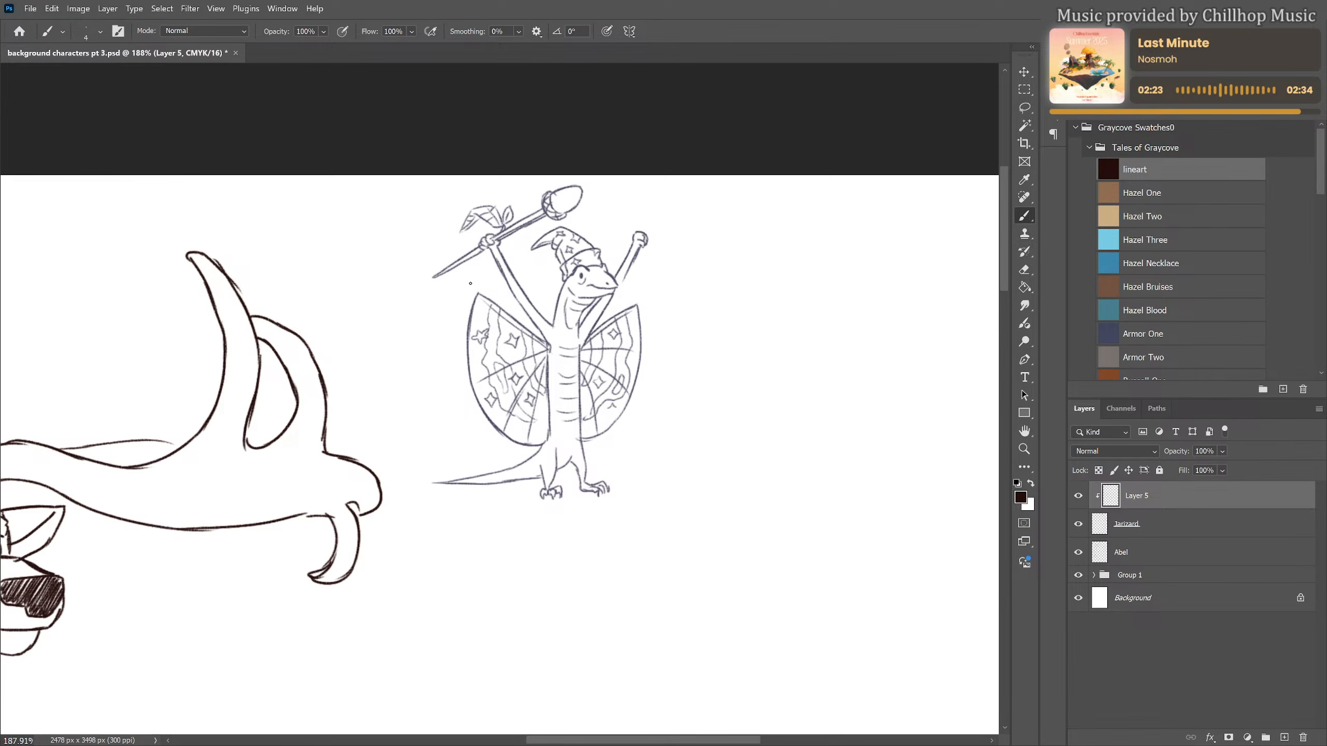
key("g")
left_click(581, 283)
right_click(1142, 496)
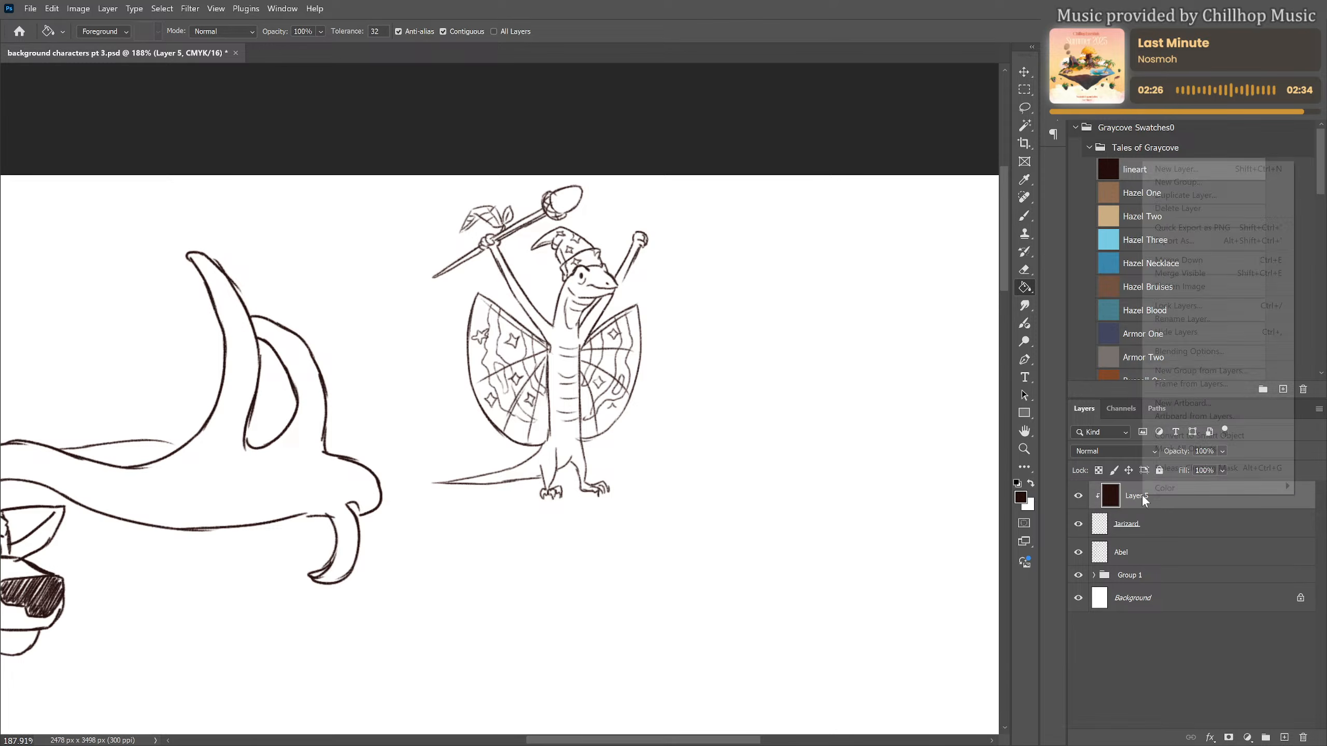
left_click(1181, 259)
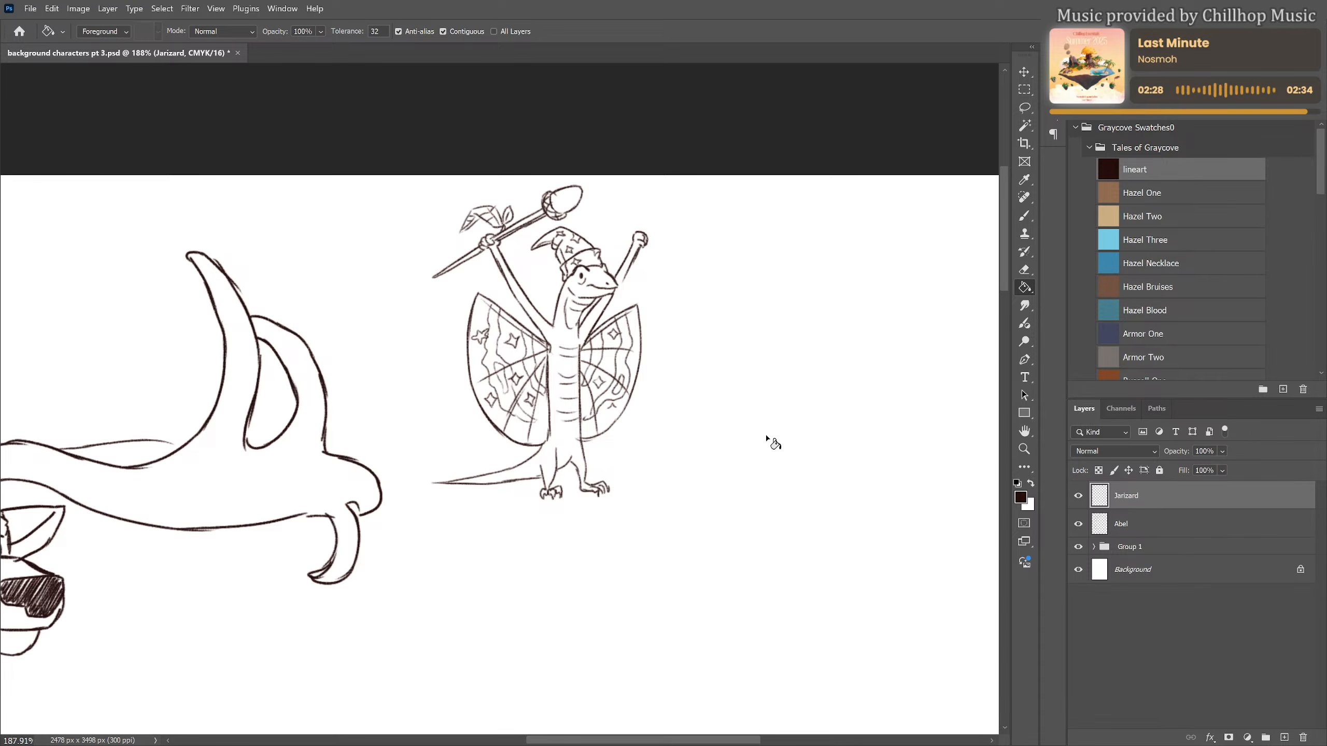
Handwrite the caption "Jarizard the Wizard Lizard" with the brush on two lines beneath the lizard
key("b")
left_click_drag(625, 552, 679, 397)
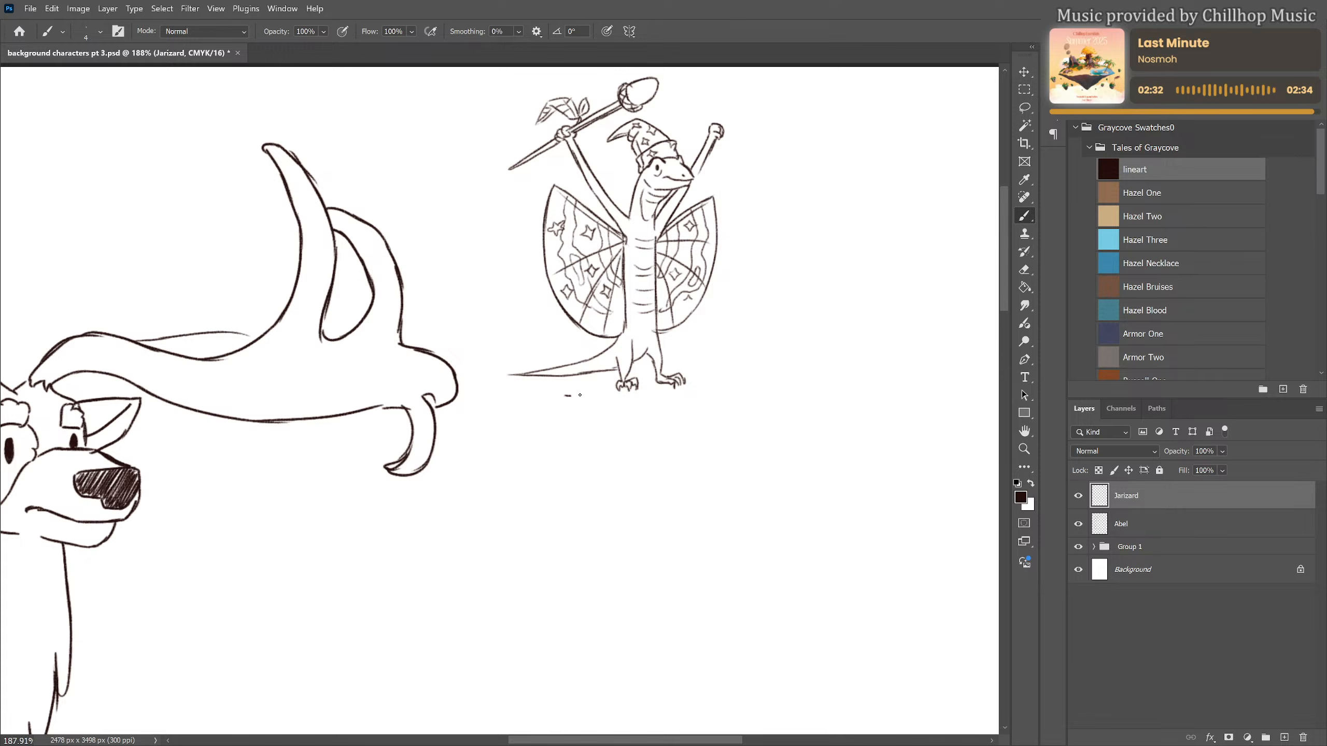
mouse_move(576, 396)
left_mouse_down()
mouse_move(567, 414)
mouse_move(593, 412)
left_mouse_up()
mouse_move(595, 413)
left_mouse_down()
mouse_move(659, 390)
mouse_move(677, 411)
left_mouse_up()
left_click_drag(671, 398, 690, 409)
left_click_drag(692, 402, 772, 392)
left_click_drag(778, 397, 782, 381)
mouse_move(619, 416)
left_mouse_down()
mouse_move(614, 428)
mouse_move(648, 433)
left_mouse_up()
left_click_drag(657, 426, 670, 424)
left_click_drag(678, 428, 681, 413)
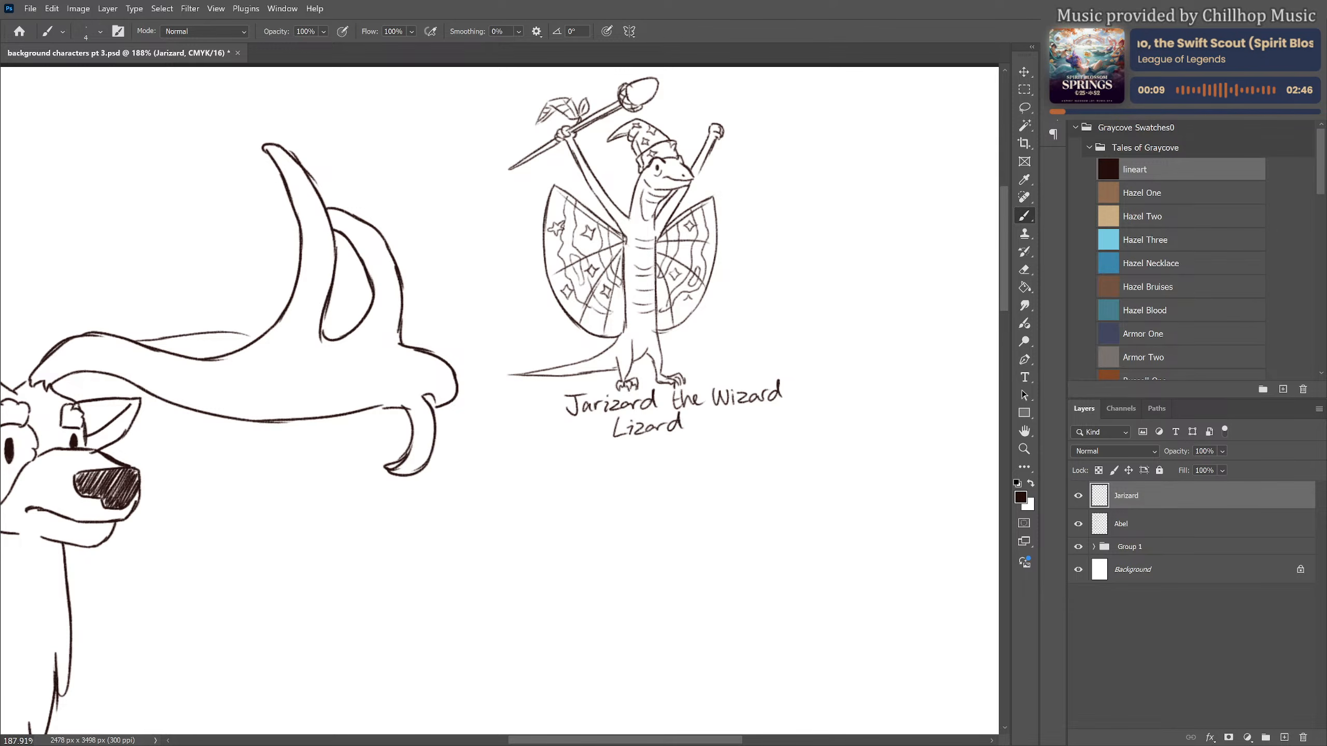
scroll(632, 234, "down", 5)
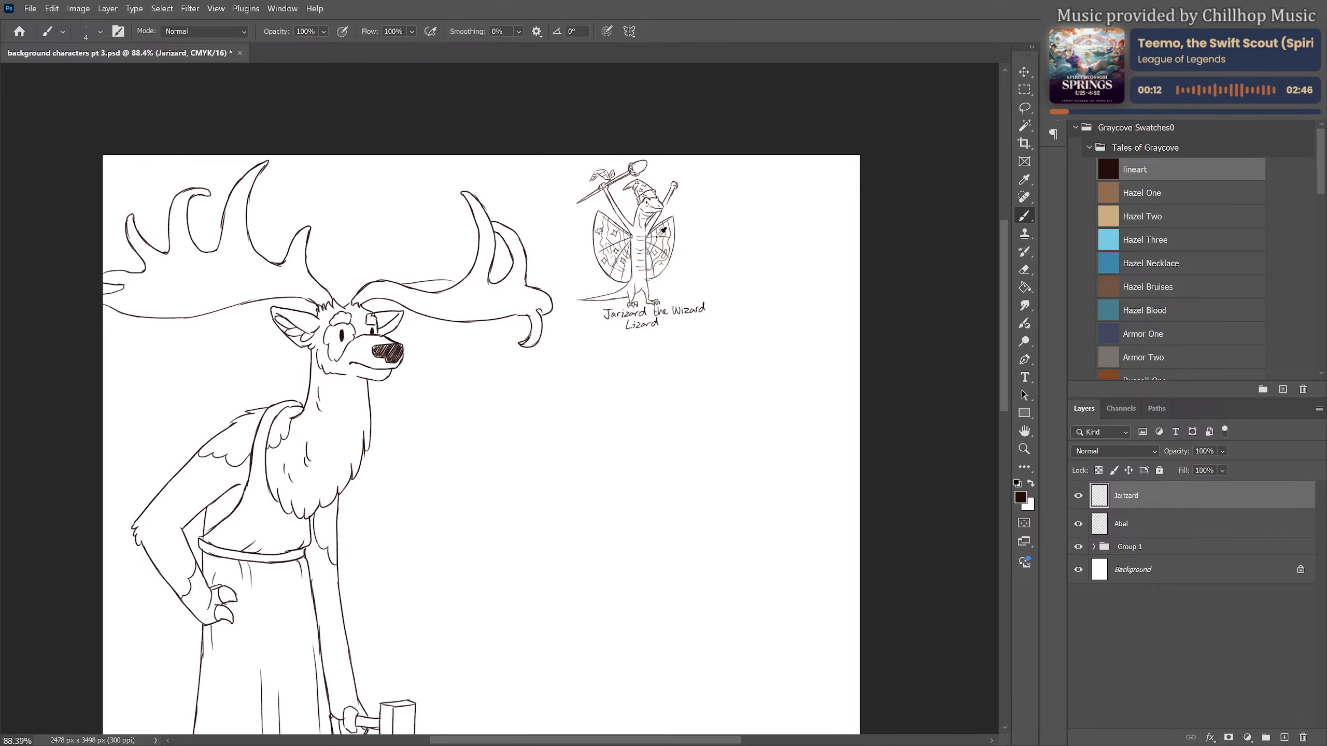
scroll(663, 230, "down", 2)
scroll(695, 373, "down", 3)
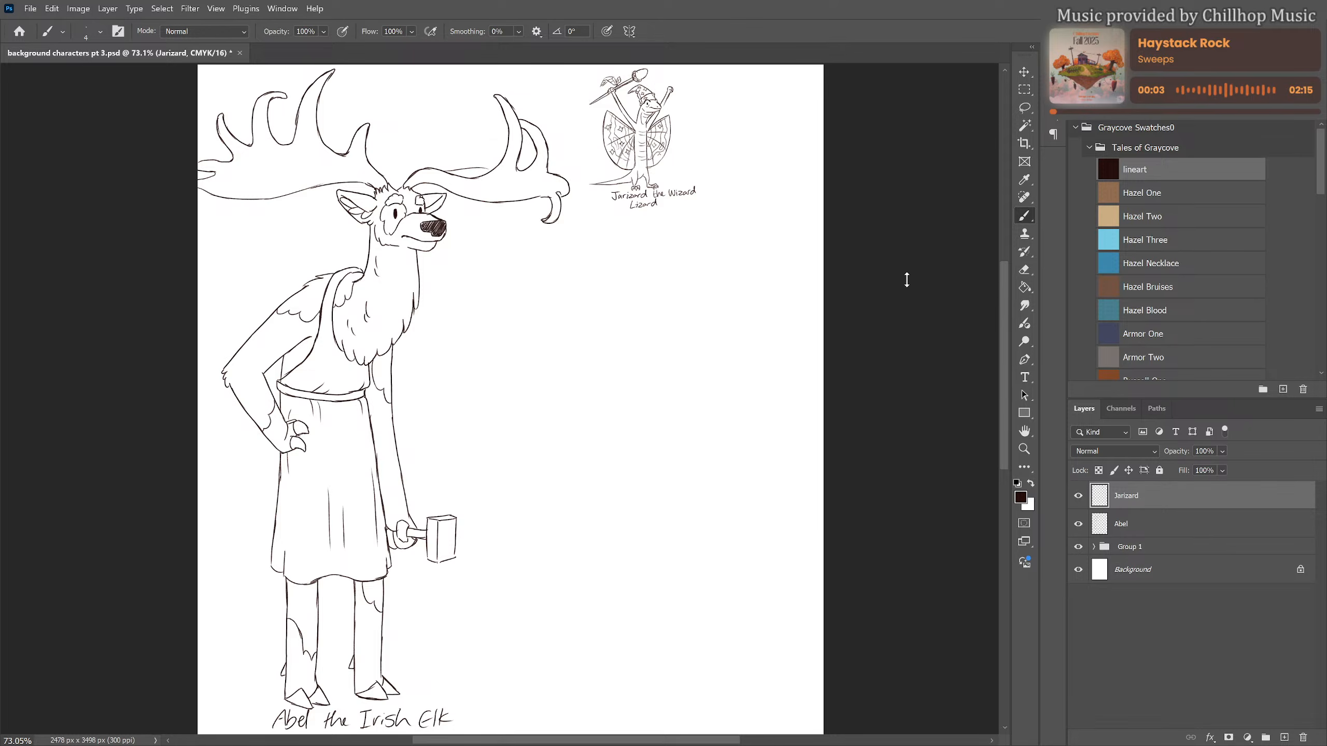
scroll(687, 314, "down", 1)
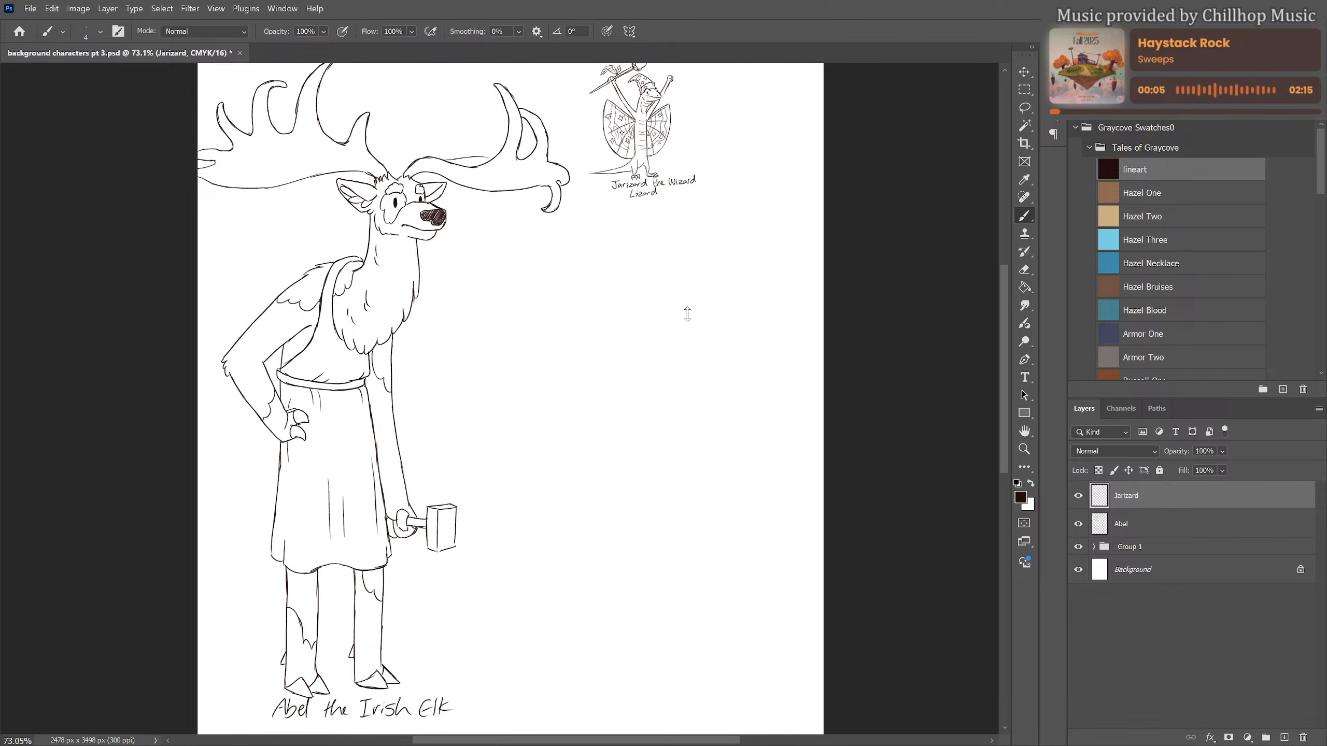
scroll(688, 314, "up", 1)
scroll(687, 314, "down", 1)
scroll(687, 314, "up", 1)
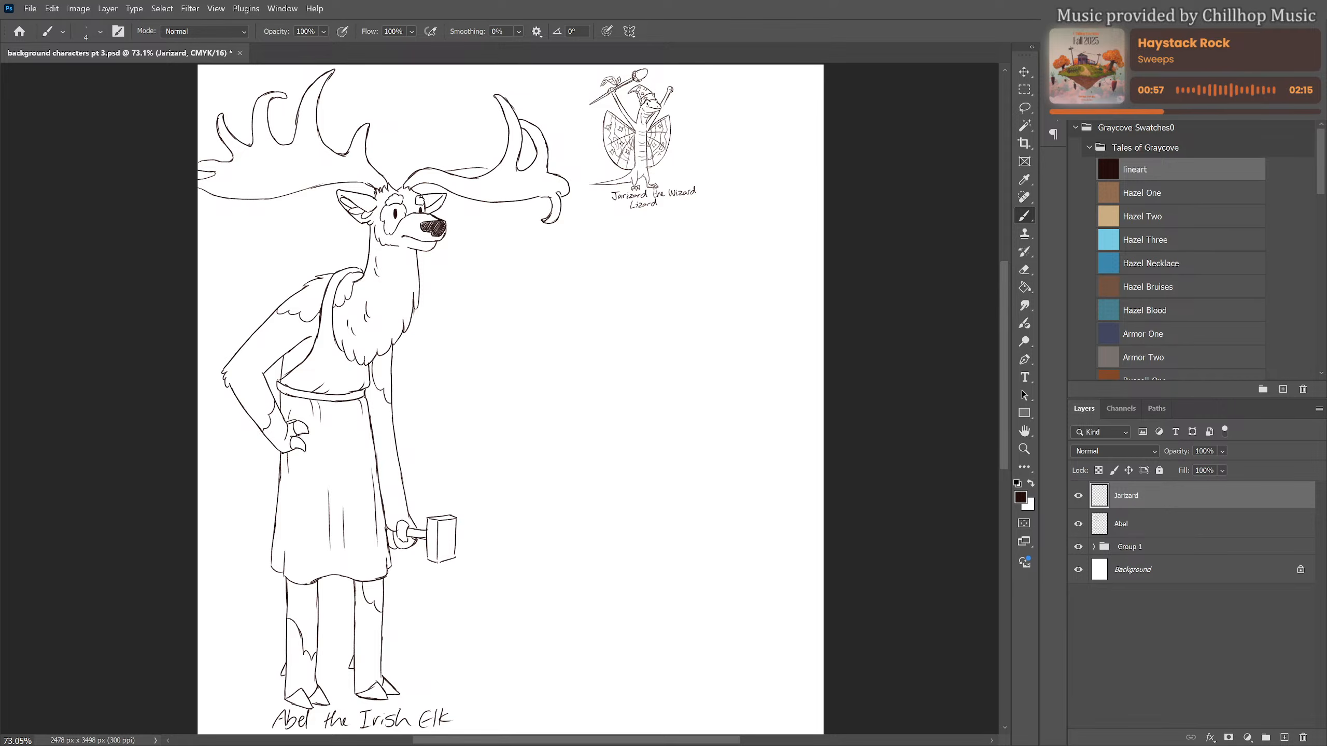
Add a new layer above Jarizard and choose the Armor One swatch as the sketching colour
scroll(734, 316, "up", 2)
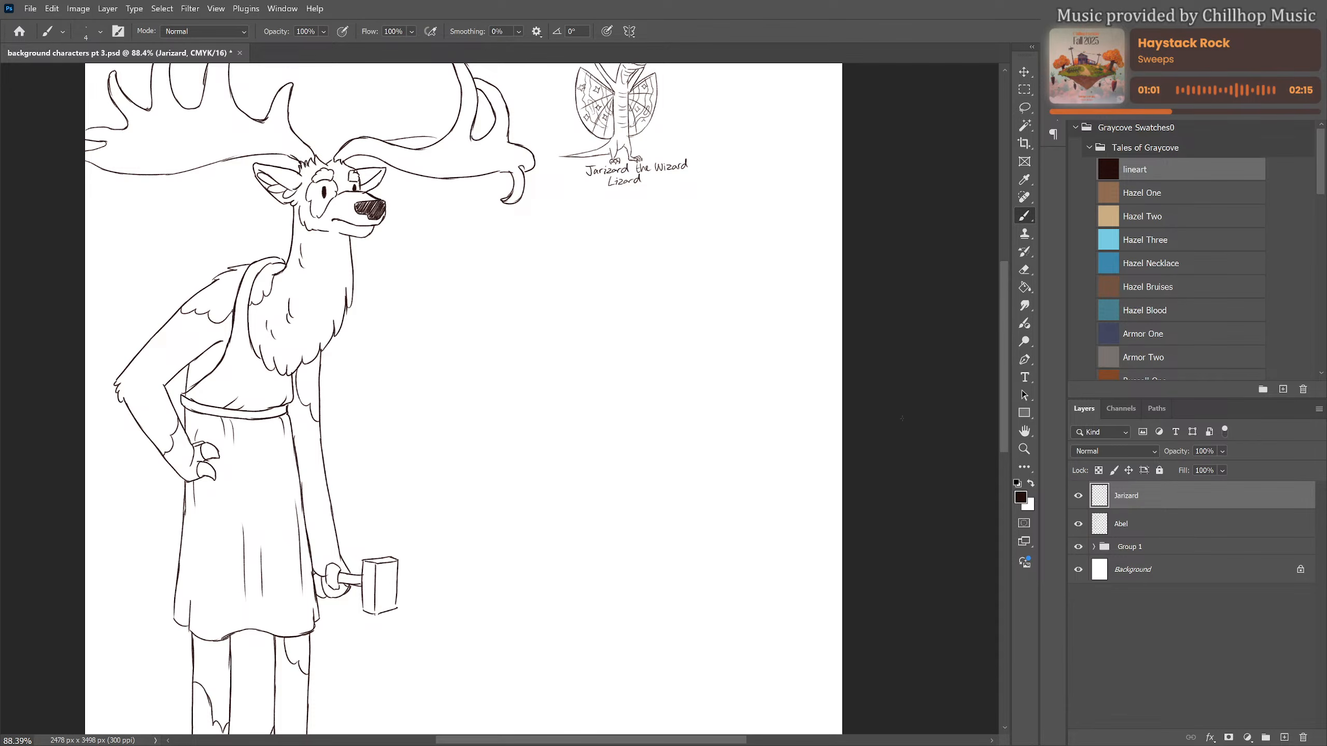
left_click(1155, 525)
left_click(1155, 496)
left_click(1284, 737)
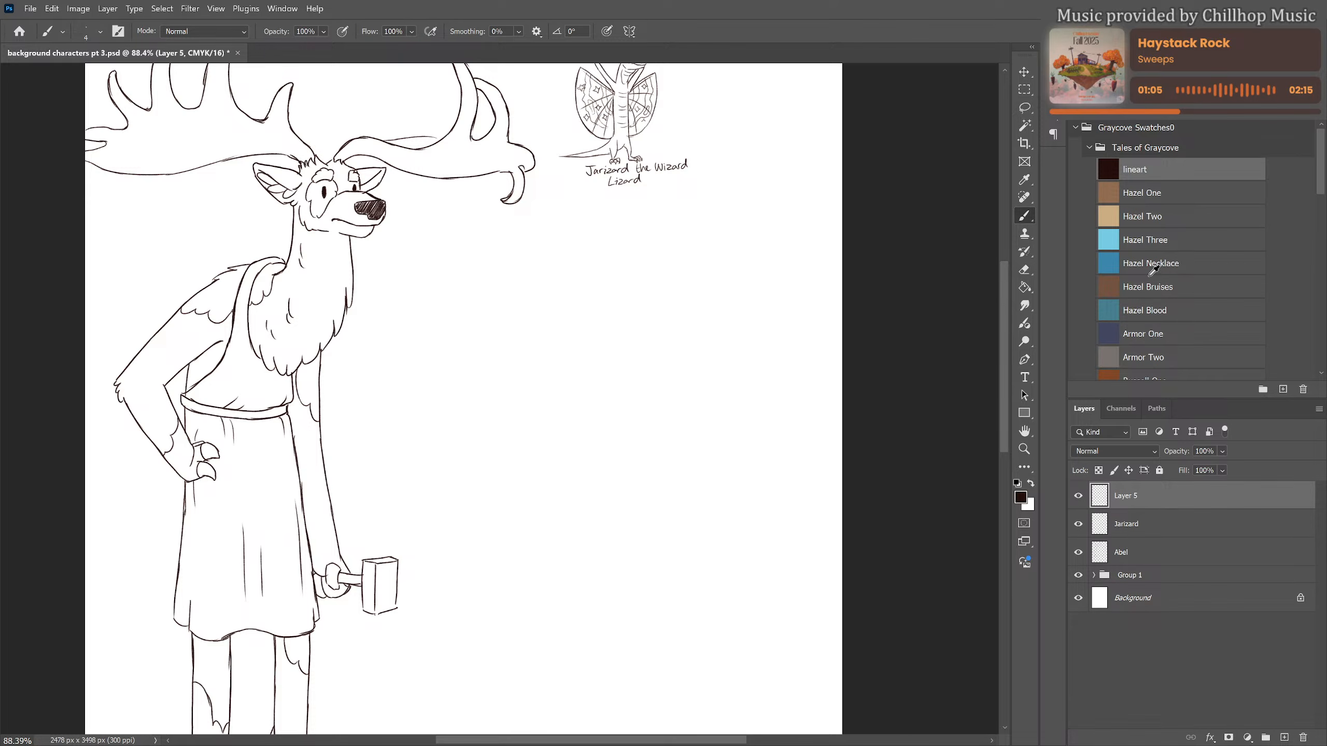
scroll(1152, 250, "down", 1)
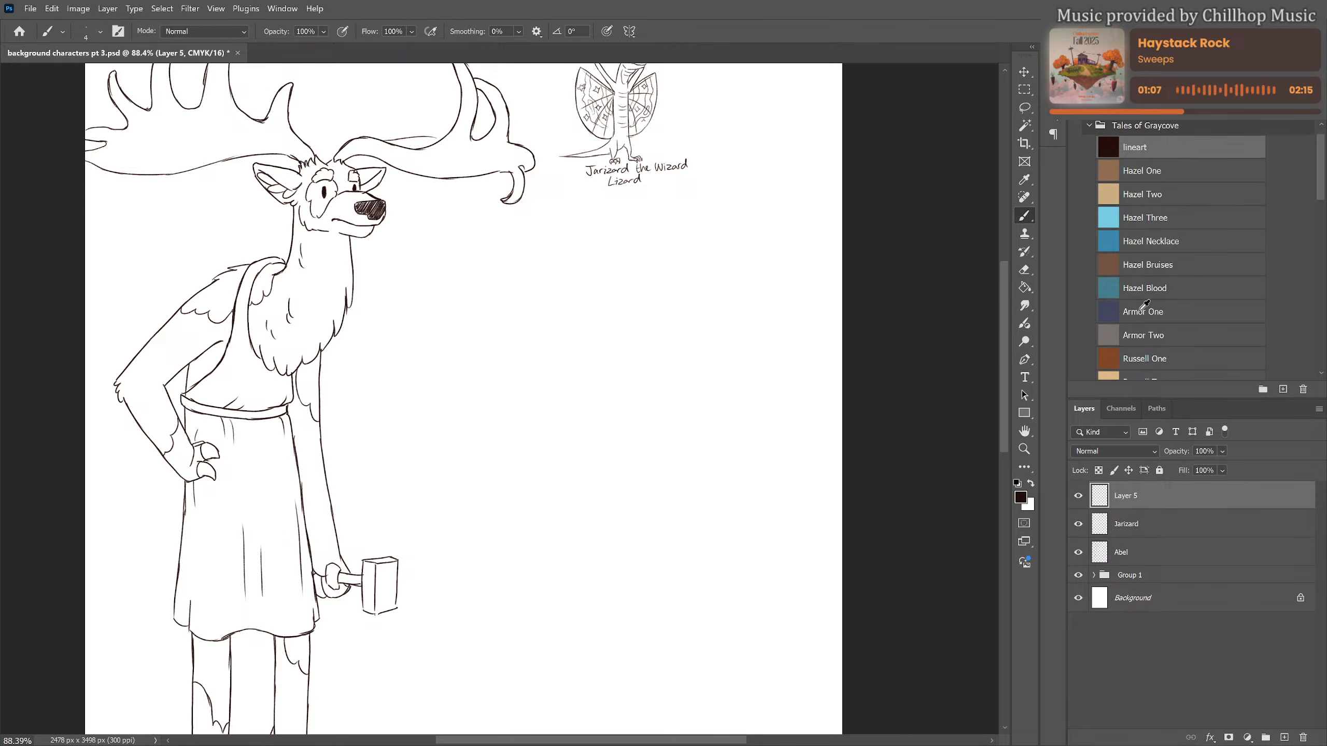
left_click(1143, 308)
scroll(709, 392, "up", 2)
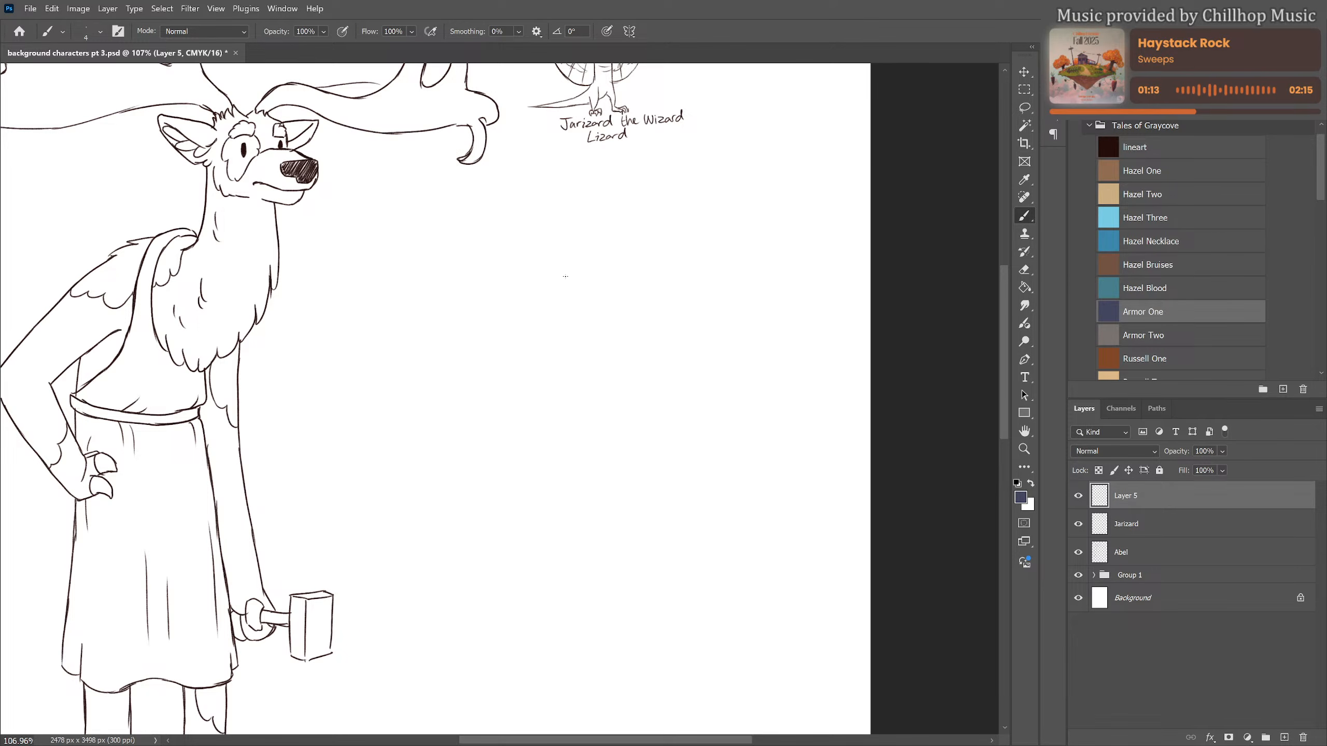
Rough out a new upright, beaked figure beside the elk with a round head, long rounded body and short legs
mouse_move(566, 275)
left_mouse_down()
mouse_move(550, 329)
mouse_move(533, 273)
mouse_move(584, 271)
mouse_move(616, 333)
left_mouse_up()
mouse_move(525, 314)
left_mouse_down()
mouse_move(605, 335)
mouse_move(618, 320)
left_mouse_up()
mouse_move(518, 291)
left_mouse_down()
mouse_move(532, 272)
mouse_move(473, 473)
left_mouse_up()
left_click_drag(488, 460, 509, 499)
left_click_drag(578, 336, 591, 413)
mouse_move(582, 337)
left_mouse_down()
mouse_move(598, 429)
mouse_move(512, 502)
mouse_move(486, 487)
mouse_move(590, 400)
left_mouse_up()
mouse_move(471, 443)
left_mouse_down()
mouse_move(477, 502)
mouse_move(475, 481)
mouse_move(520, 532)
left_mouse_up()
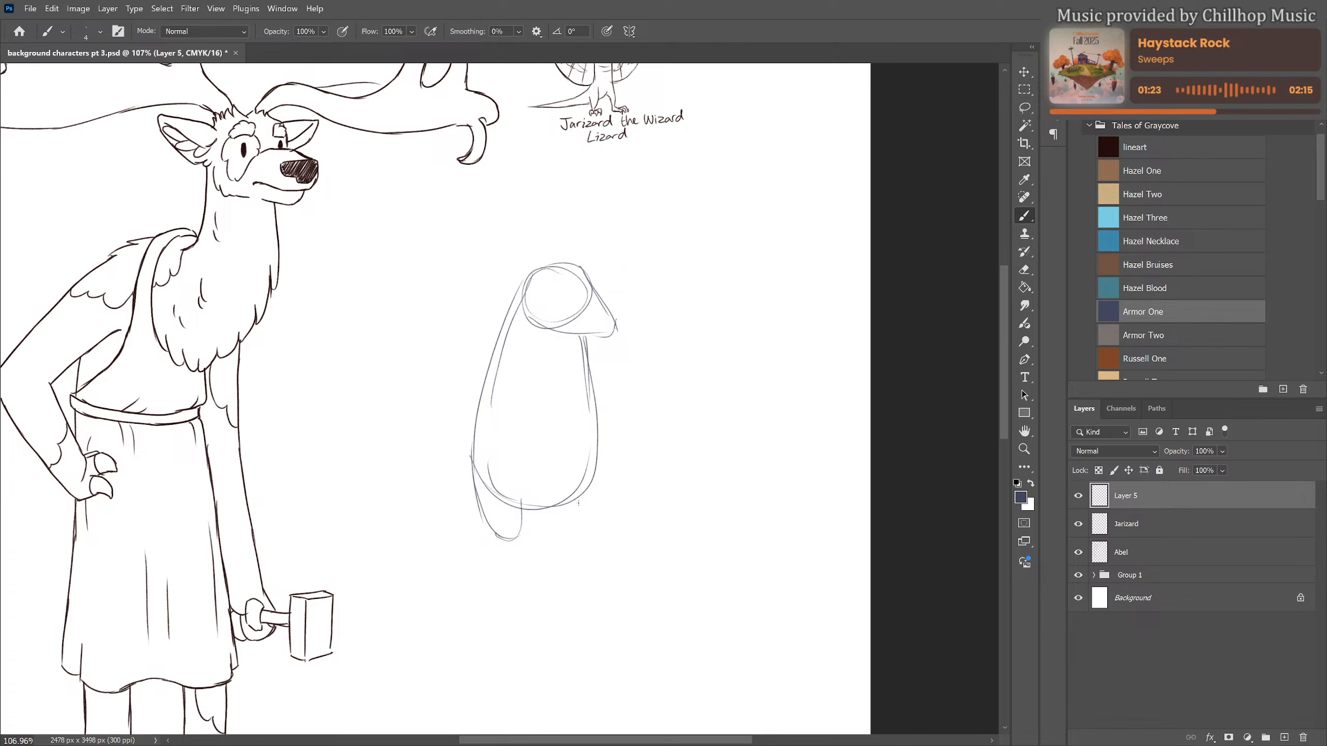
mouse_move(598, 467)
left_mouse_down()
mouse_move(581, 535)
mouse_move(516, 549)
mouse_move(596, 544)
mouse_move(566, 541)
left_mouse_up()
Move the captioned lizard onto the elk's head between the antlers, and toggle its layer's visibility to compare
scroll(493, 496, "down", 3)
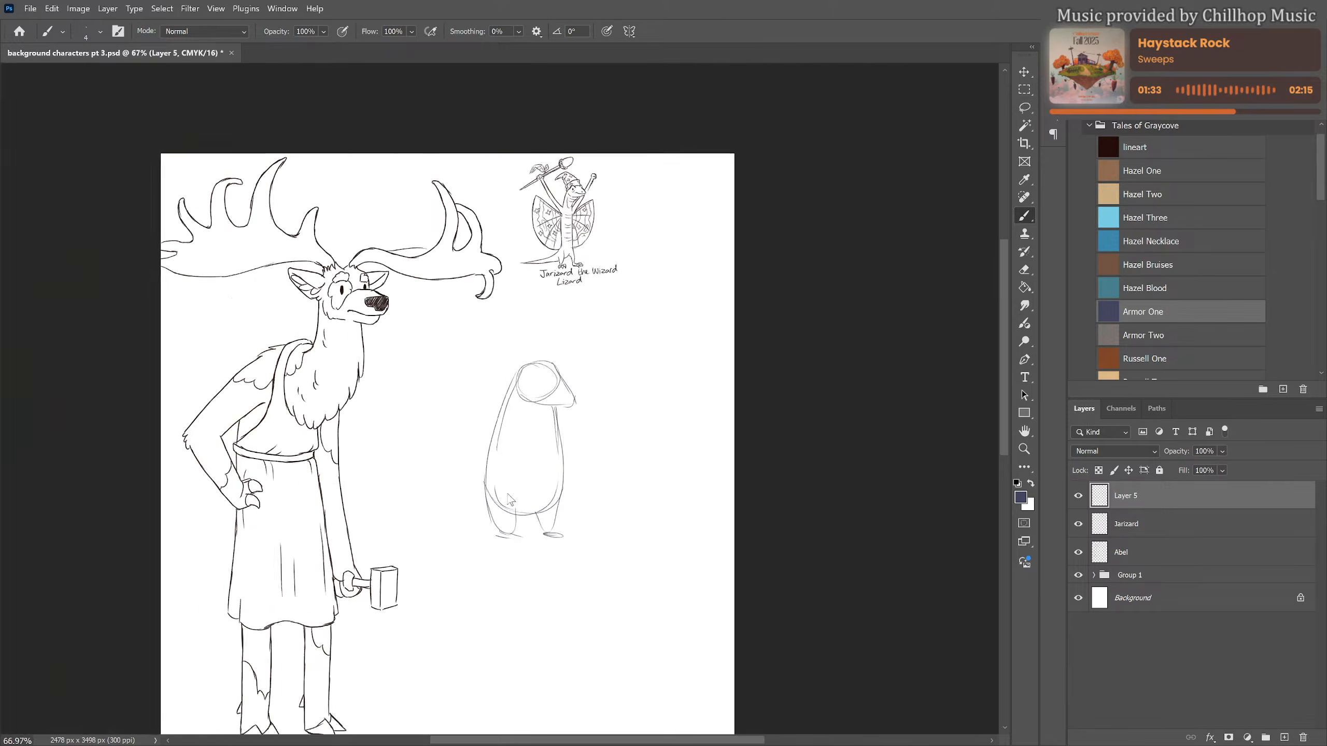
left_click(1183, 523)
key("ctrl+t")
mouse_move(546, 283)
left_mouse_down()
mouse_move(459, 256)
mouse_move(377, 255)
mouse_move(373, 267)
left_mouse_up()
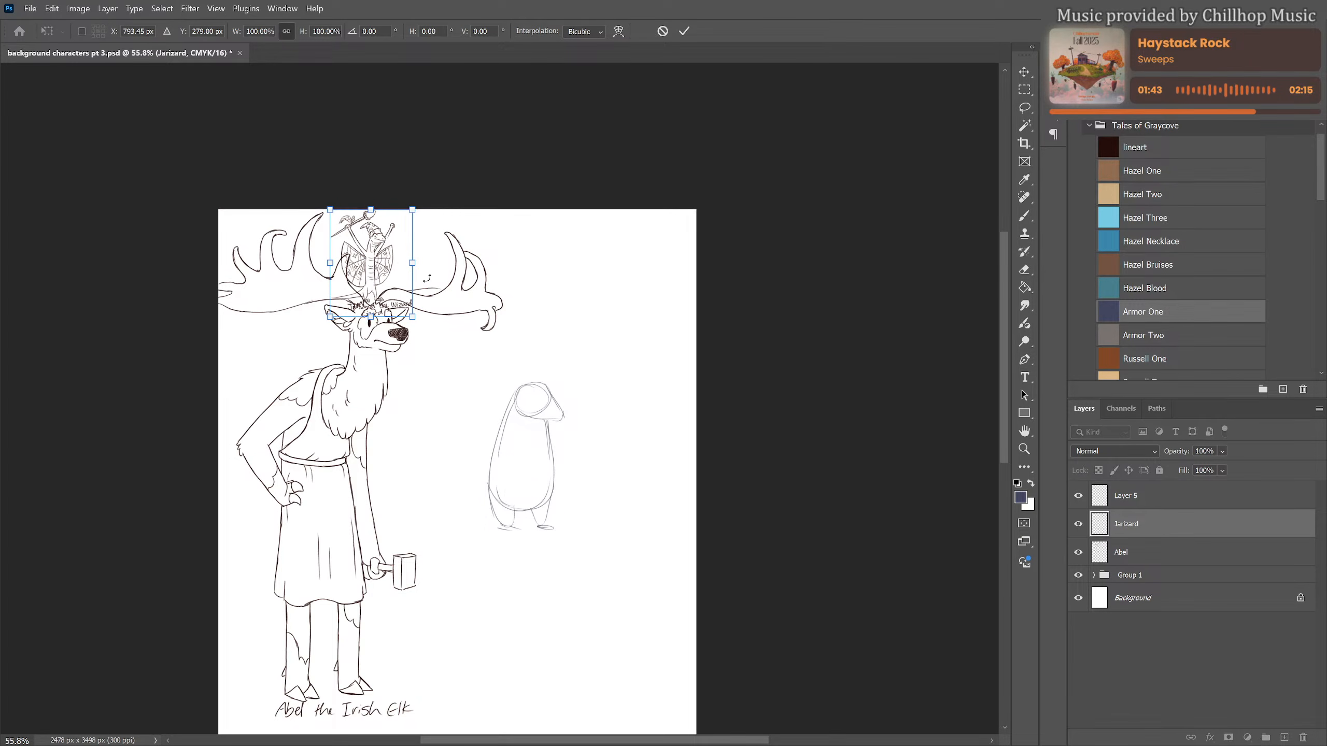
key("Return")
key("b")
scroll(584, 407, "down", 5)
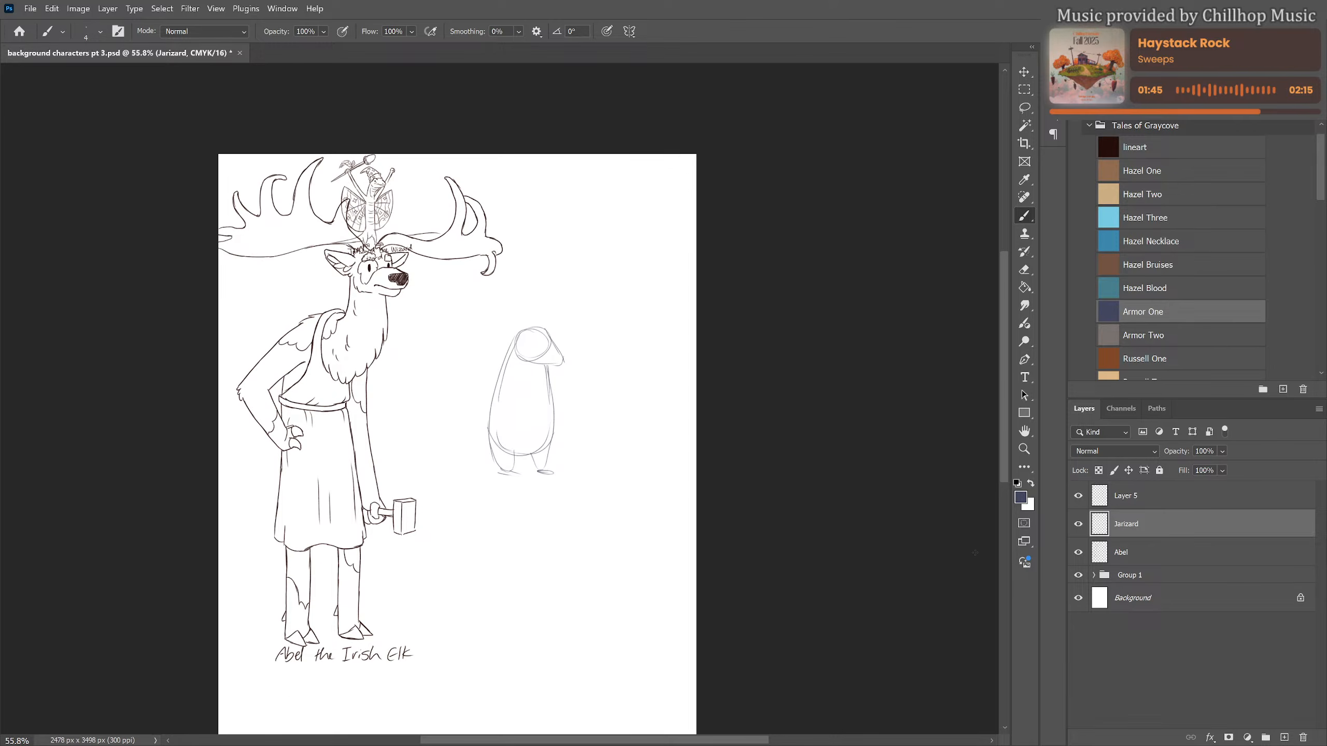
scroll(583, 407, "up", 3)
left_click(1079, 525)
left_click(1078, 525)
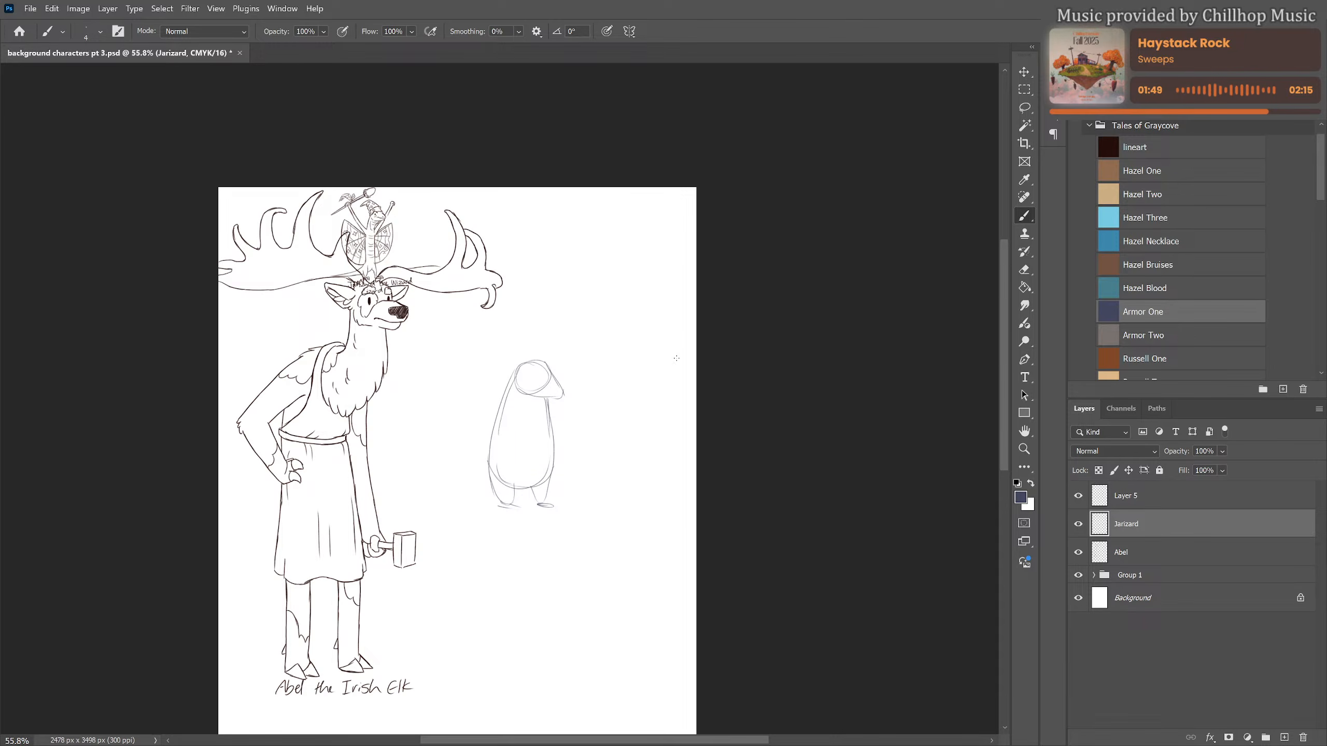
Move the new beaked figure sketch on Layer 5 up and right into the page's free upper-right area
left_click(1129, 496)
scroll(587, 427, "up", 6)
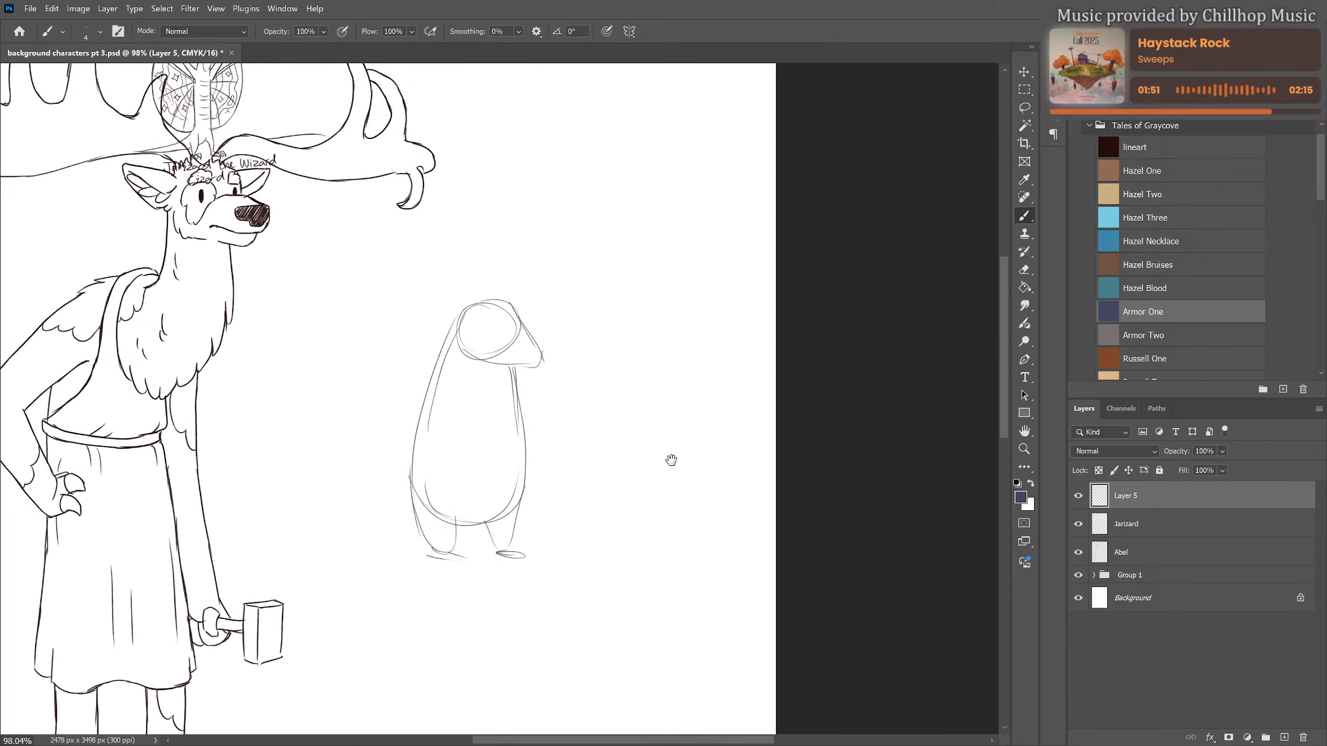
left_click_drag(671, 460, 613, 469)
key("ctrl+t")
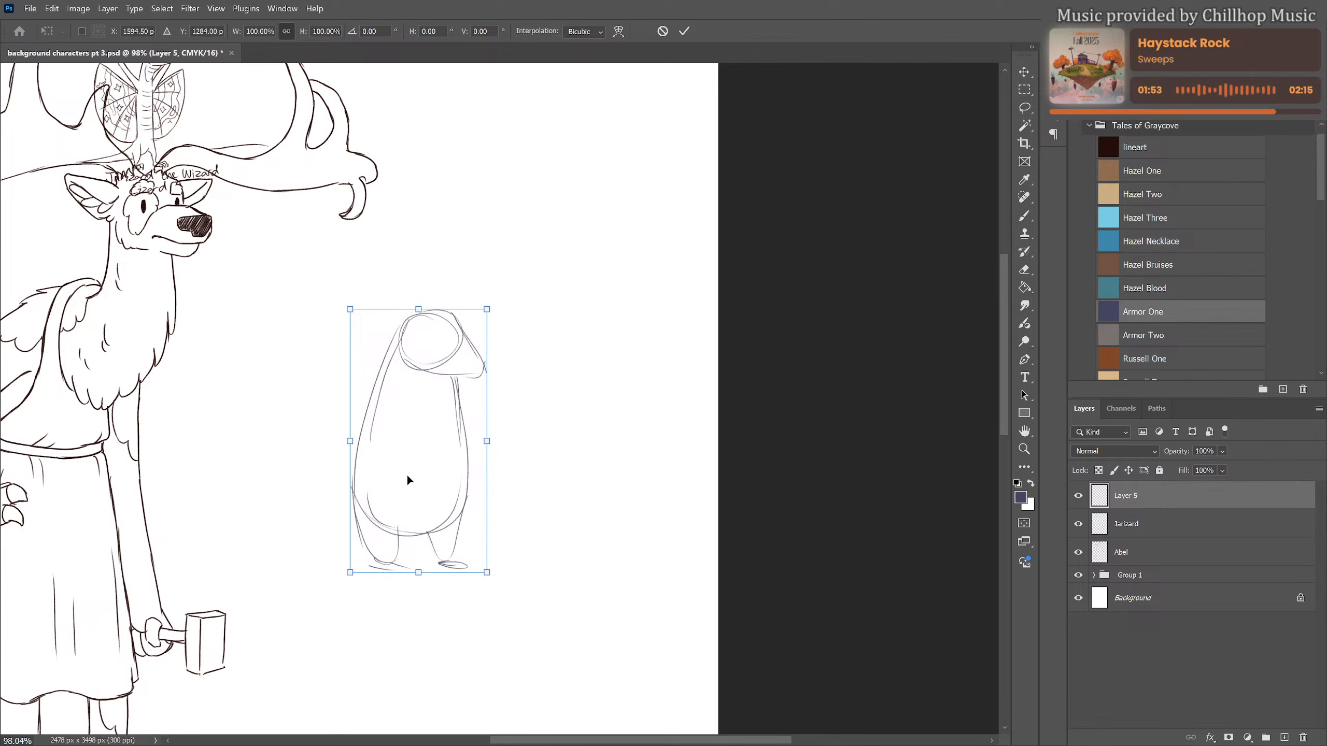
mouse_move(424, 460)
left_mouse_down()
mouse_move(573, 320)
mouse_move(574, 281)
left_mouse_up()
left_click_drag(524, 362, 470, 531)
mouse_move(552, 395)
left_mouse_down()
mouse_move(563, 396)
mouse_move(531, 355)
left_mouse_up()
key("Return")
key("b")
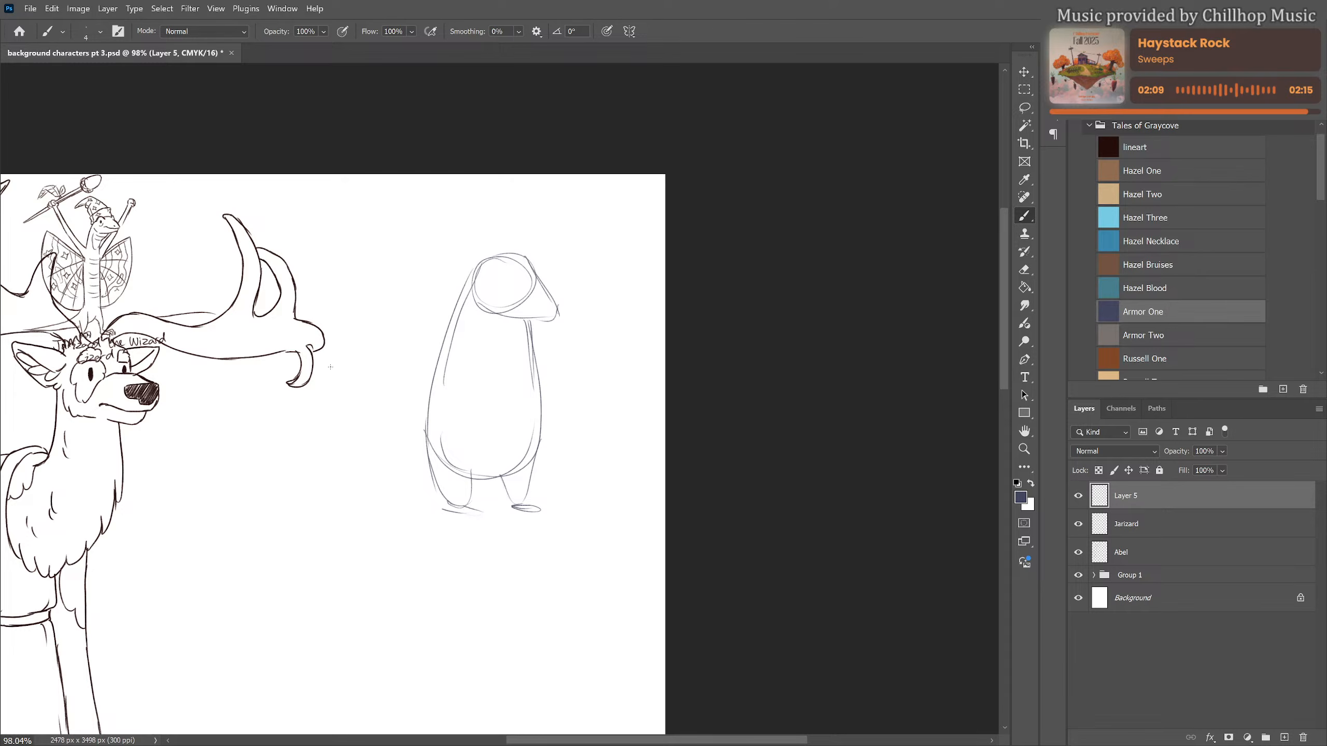
Add a thick S-curved tail, two pointed ears and a nose at the snout tip to the upright figure
mouse_move(330, 367)
left_mouse_down()
mouse_move(391, 348)
mouse_move(394, 388)
mouse_move(335, 461)
mouse_move(357, 490)
mouse_move(390, 504)
mouse_move(432, 487)
left_mouse_up()
left_click_drag(329, 366, 379, 342)
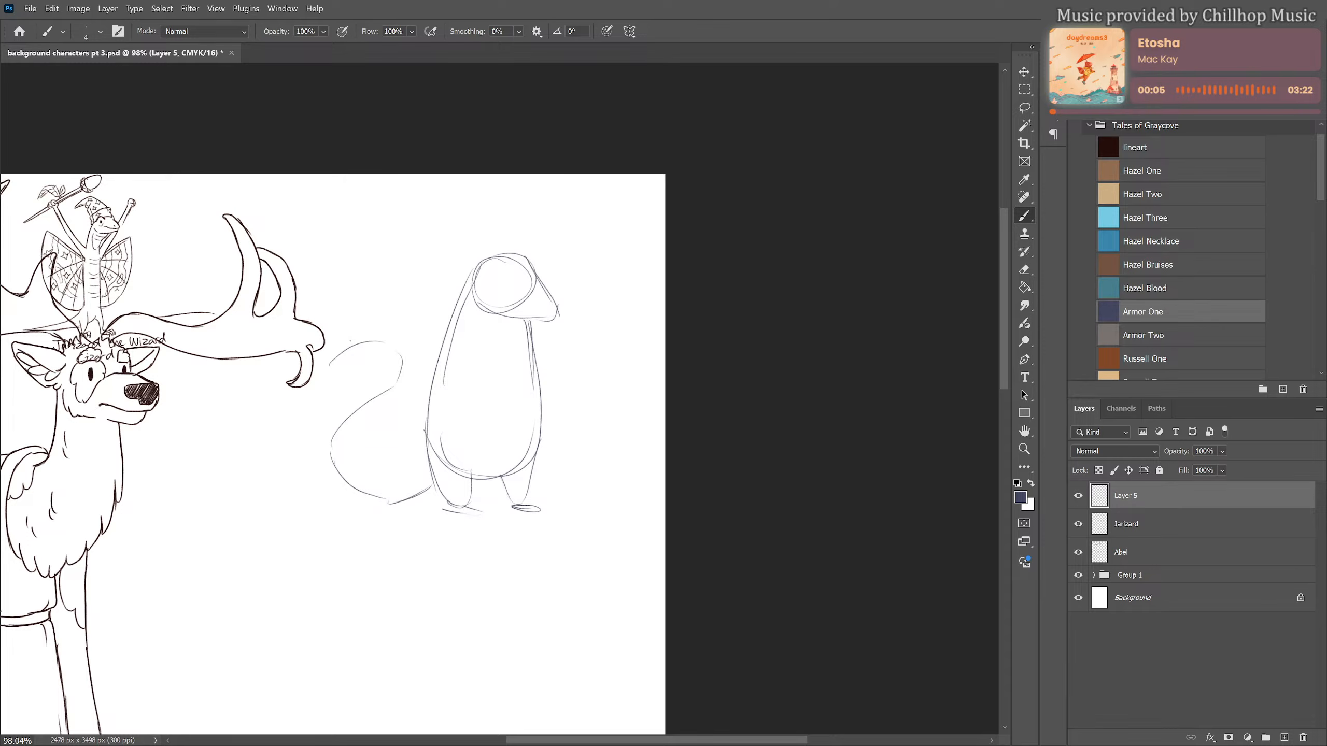
mouse_move(327, 367)
left_mouse_down()
mouse_move(402, 340)
mouse_move(414, 392)
mouse_move(351, 448)
mouse_move(371, 477)
mouse_move(410, 473)
left_mouse_up()
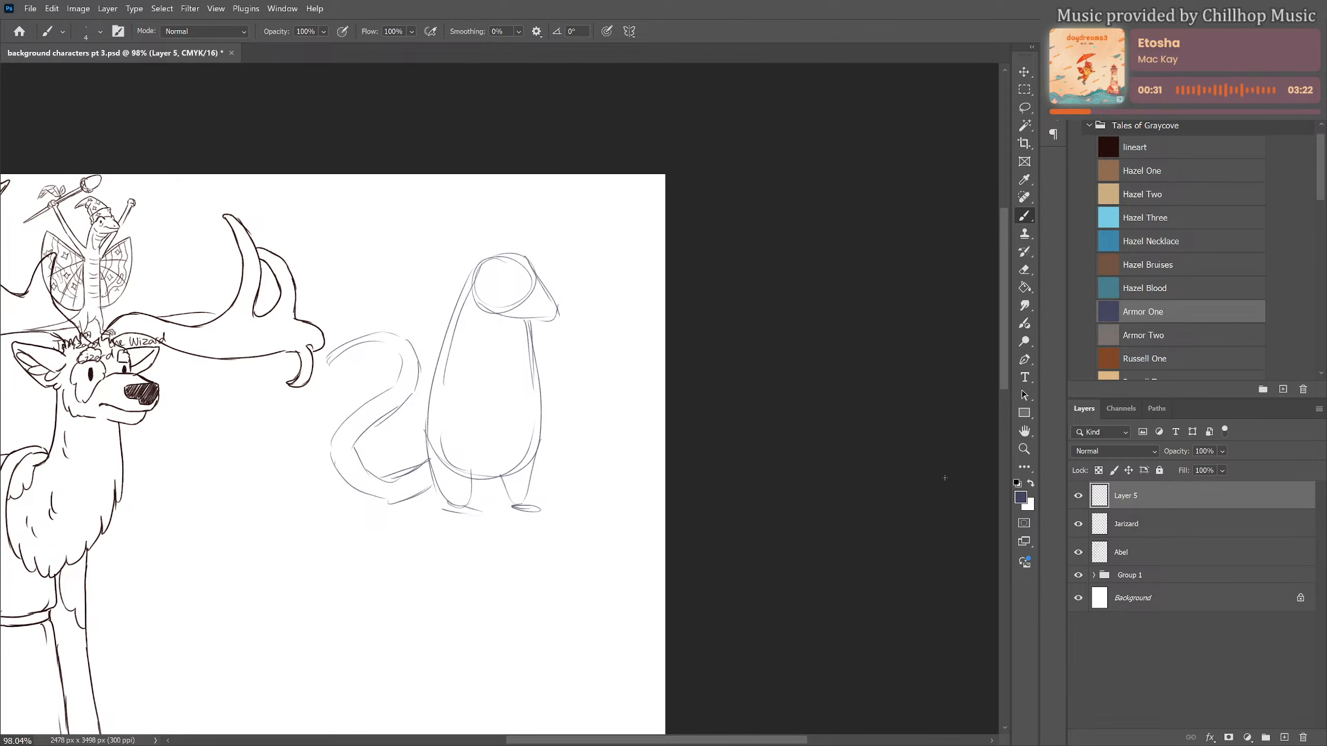
mouse_move(479, 264)
left_mouse_down()
mouse_move(458, 256)
mouse_move(477, 281)
mouse_move(547, 254)
mouse_move(540, 310)
mouse_move(558, 313)
left_mouse_up()
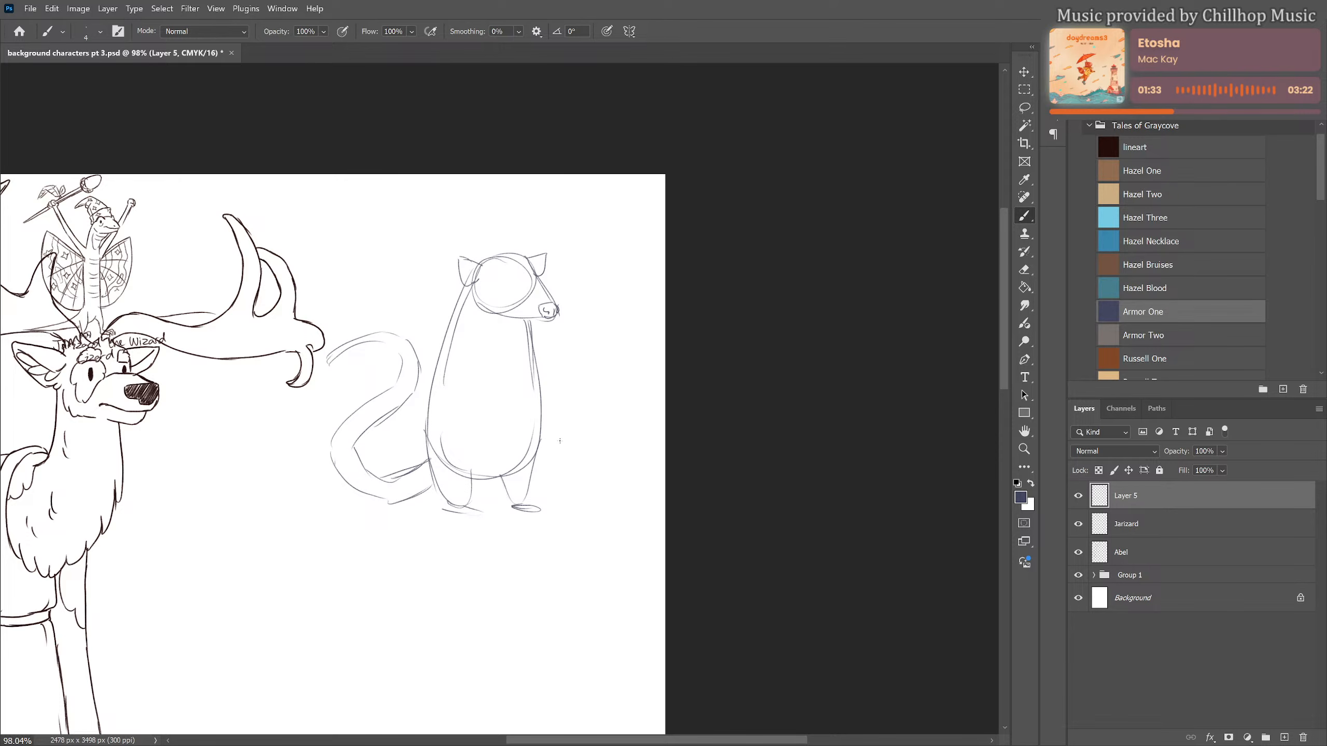
Enlarge the eraser to 300 px and erase the whole upright figure, including its tail, from Layer 5
key("e")
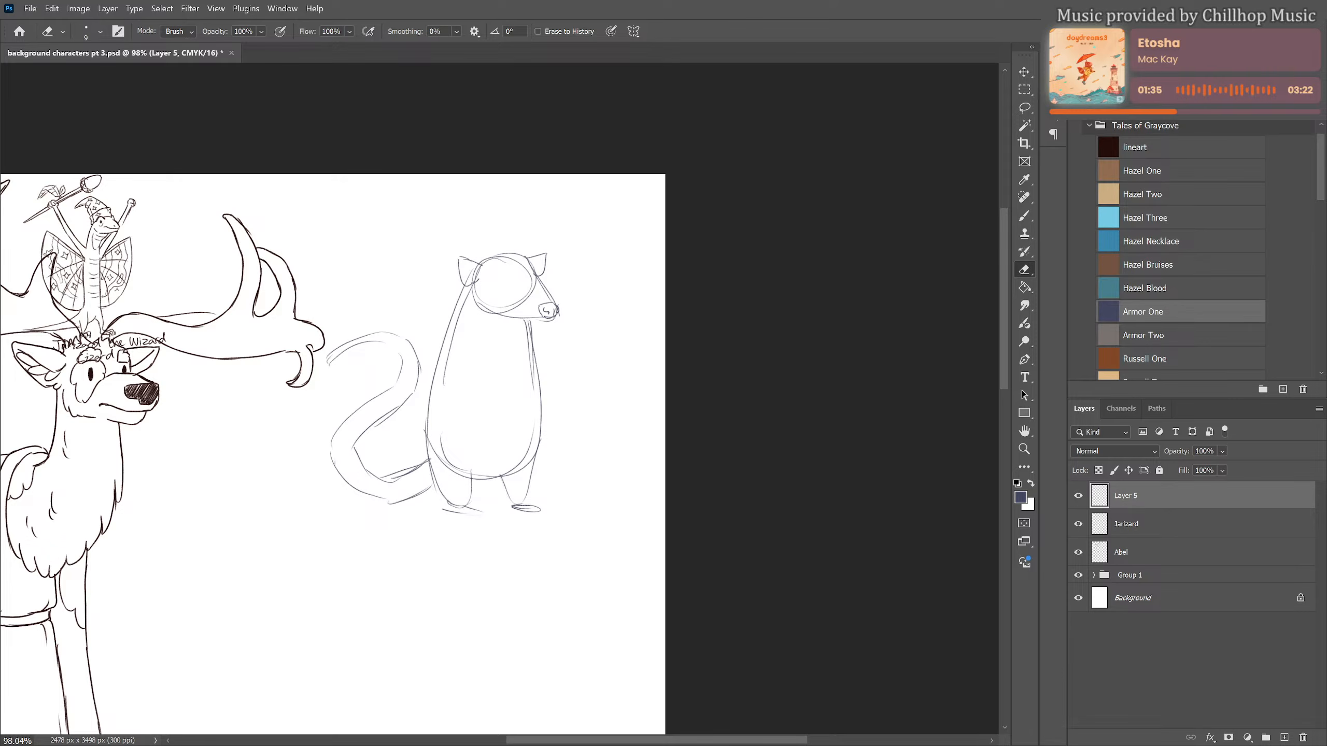
key("bracketright")
key("bracketright")
key("bracketright")
key("bracketright")
key("bracketright")
key("bracketright")
key("bracketright")
key("bracketright")
key("bracketright")
key("bracketright")
key("bracketright")
key("bracketright")
key("bracketright")
key("bracketright")
mouse_move(509, 231)
left_mouse_down()
mouse_move(498, 412)
mouse_move(439, 340)
mouse_move(383, 338)
mouse_move(370, 410)
mouse_move(476, 408)
mouse_move(551, 513)
left_mouse_up()
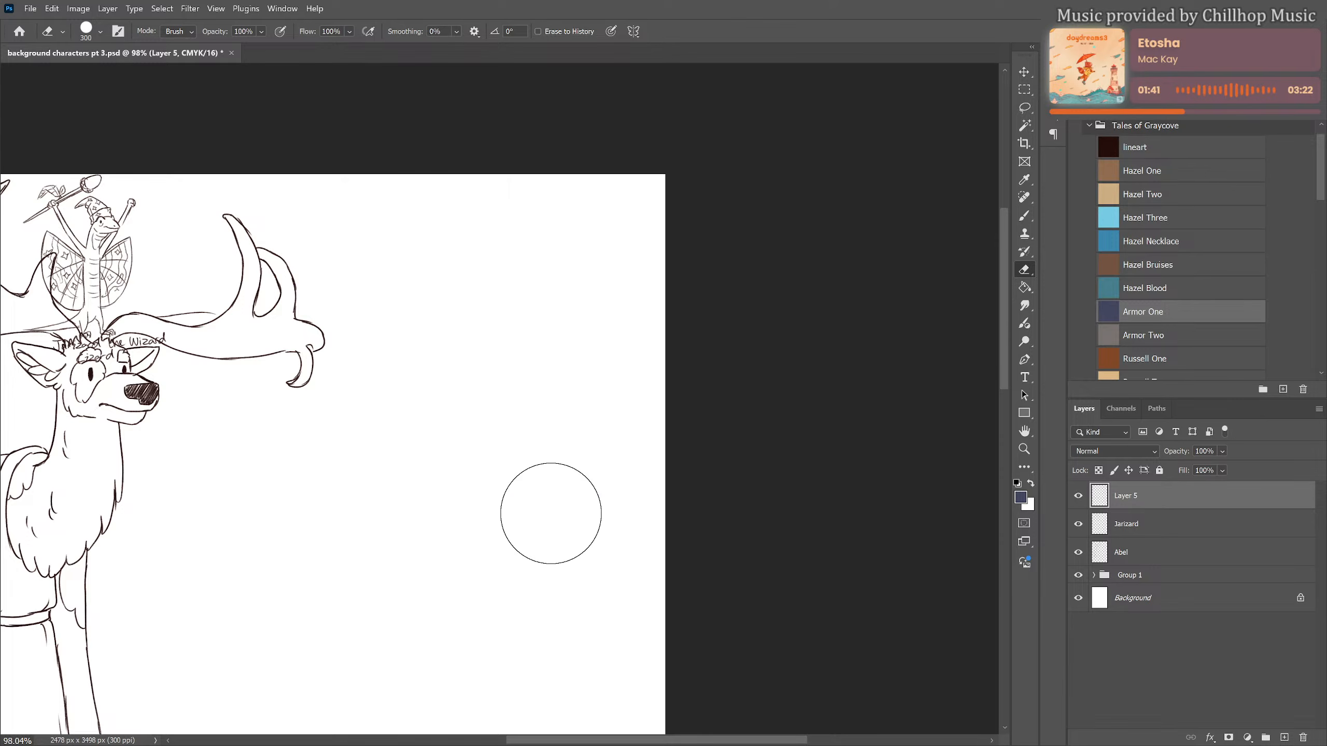
With the brush, rough out a new figure lying beside the elk, with a round head and a long horizontal body
key("b")
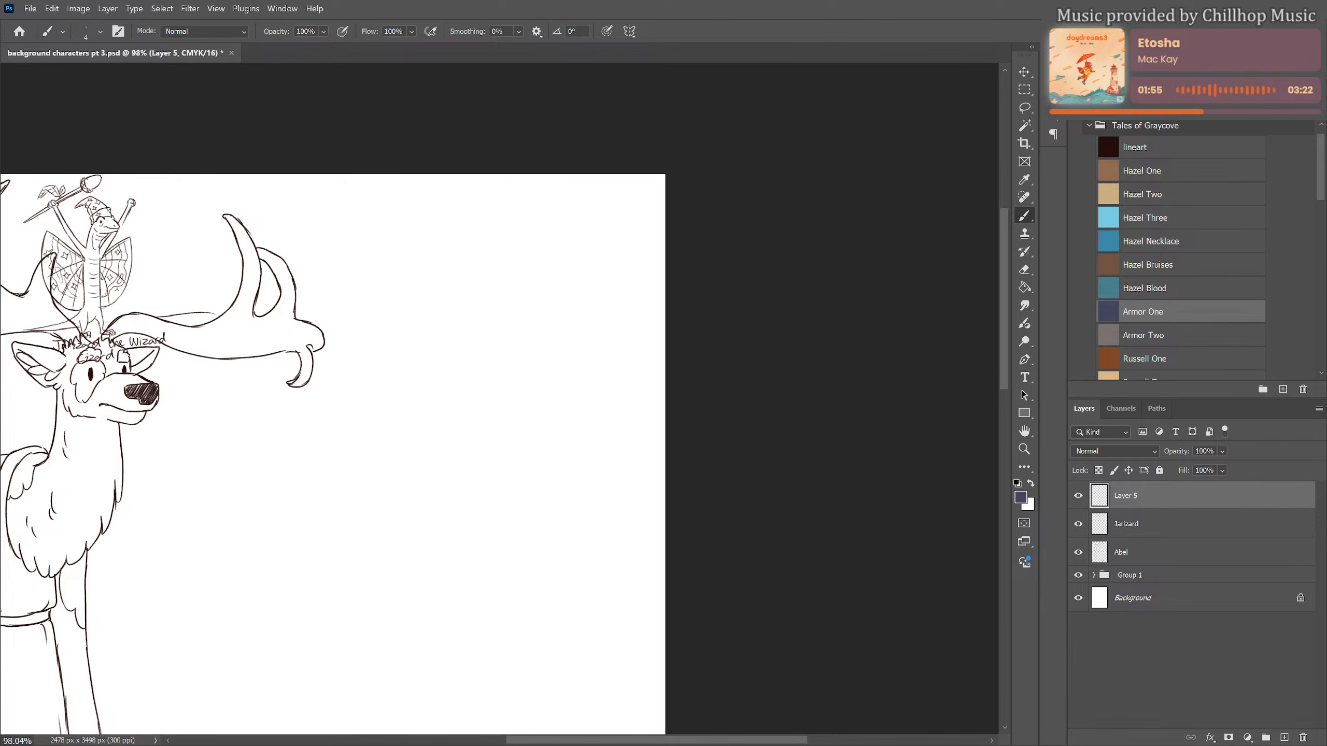
left_click_drag(363, 377, 359, 413)
mouse_move(400, 364)
left_mouse_down()
mouse_move(374, 401)
mouse_move(431, 402)
mouse_move(405, 393)
mouse_move(493, 340)
mouse_move(547, 372)
left_mouse_up()
left_click_drag(420, 414, 552, 400)
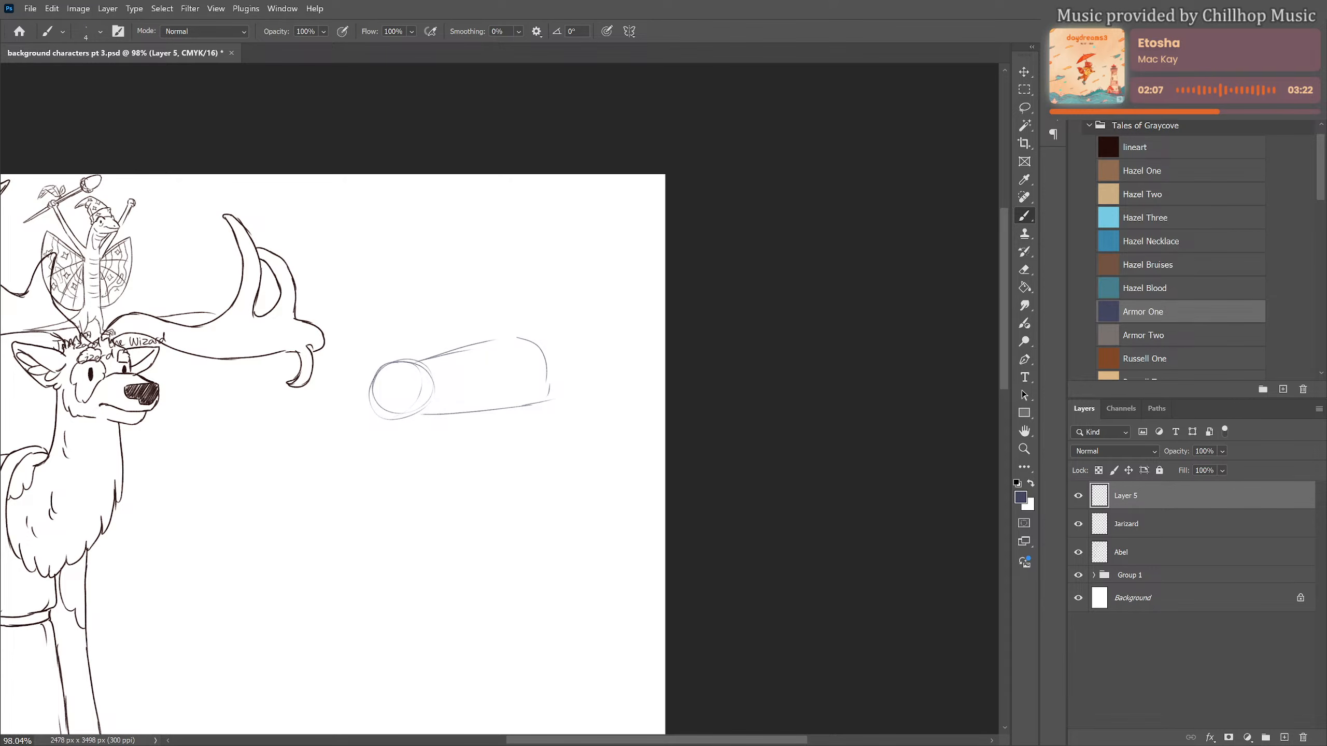
Sketch small bent arms, two legs and a long, winding, upward-curving tail on the lying figure
mouse_move(429, 329)
left_mouse_down()
mouse_move(429, 357)
mouse_move(452, 375)
mouse_move(472, 369)
mouse_move(451, 406)
mouse_move(488, 358)
mouse_move(477, 400)
mouse_move(458, 402)
left_mouse_up()
key("ctrl+z")
mouse_move(505, 337)
left_mouse_down()
mouse_move(534, 311)
mouse_move(561, 328)
mouse_move(578, 317)
mouse_move(544, 352)
mouse_move(588, 393)
mouse_move(548, 403)
mouse_move(599, 399)
mouse_move(599, 337)
mouse_move(636, 302)
mouse_move(618, 274)
mouse_move(574, 285)
left_mouse_up()
key("ctrl+z")
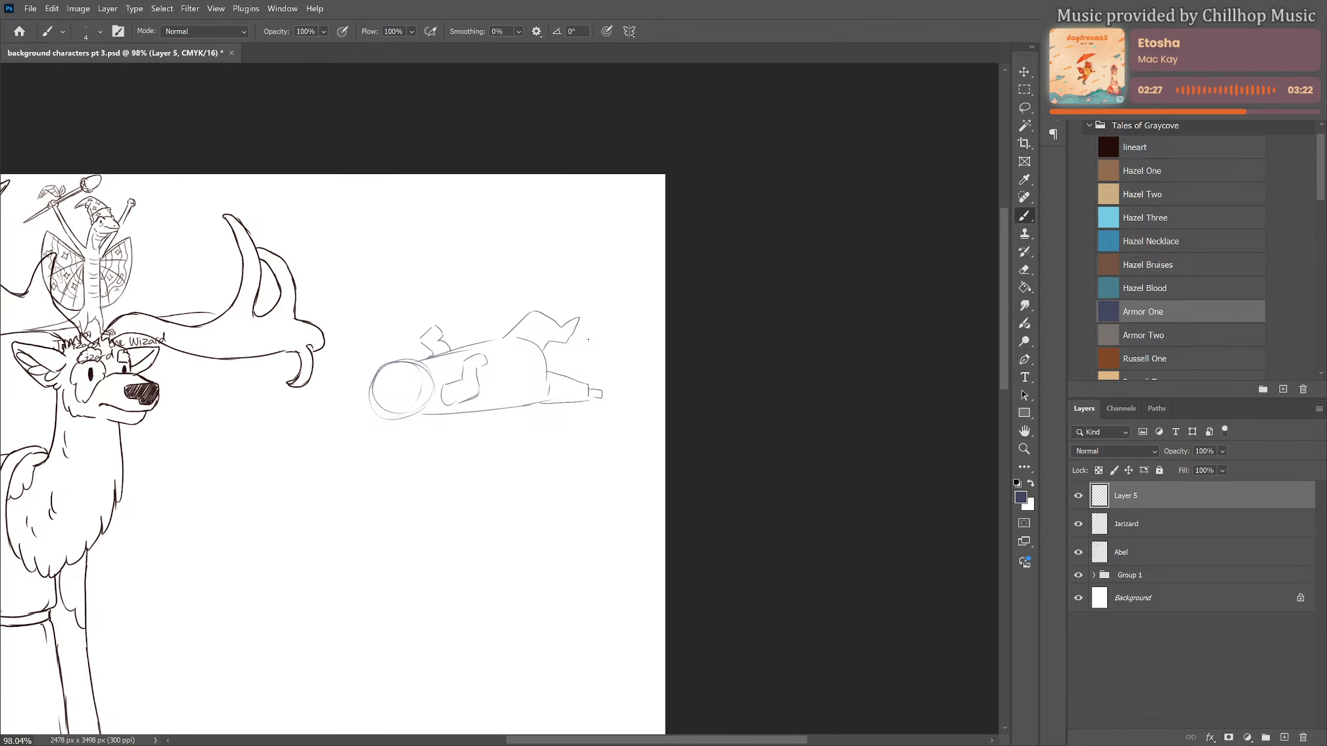
mouse_move(545, 357)
left_mouse_down()
mouse_move(607, 348)
mouse_move(608, 311)
mouse_move(584, 286)
mouse_move(541, 286)
mouse_move(609, 241)
left_mouse_up()
key("ctrl+z")
mouse_move(600, 312)
left_mouse_down()
mouse_move(602, 273)
mouse_move(627, 263)
mouse_move(604, 238)
mouse_move(625, 226)
mouse_move(614, 234)
mouse_move(634, 260)
mouse_move(600, 285)
mouse_move(627, 345)
mouse_move(566, 381)
left_mouse_up()
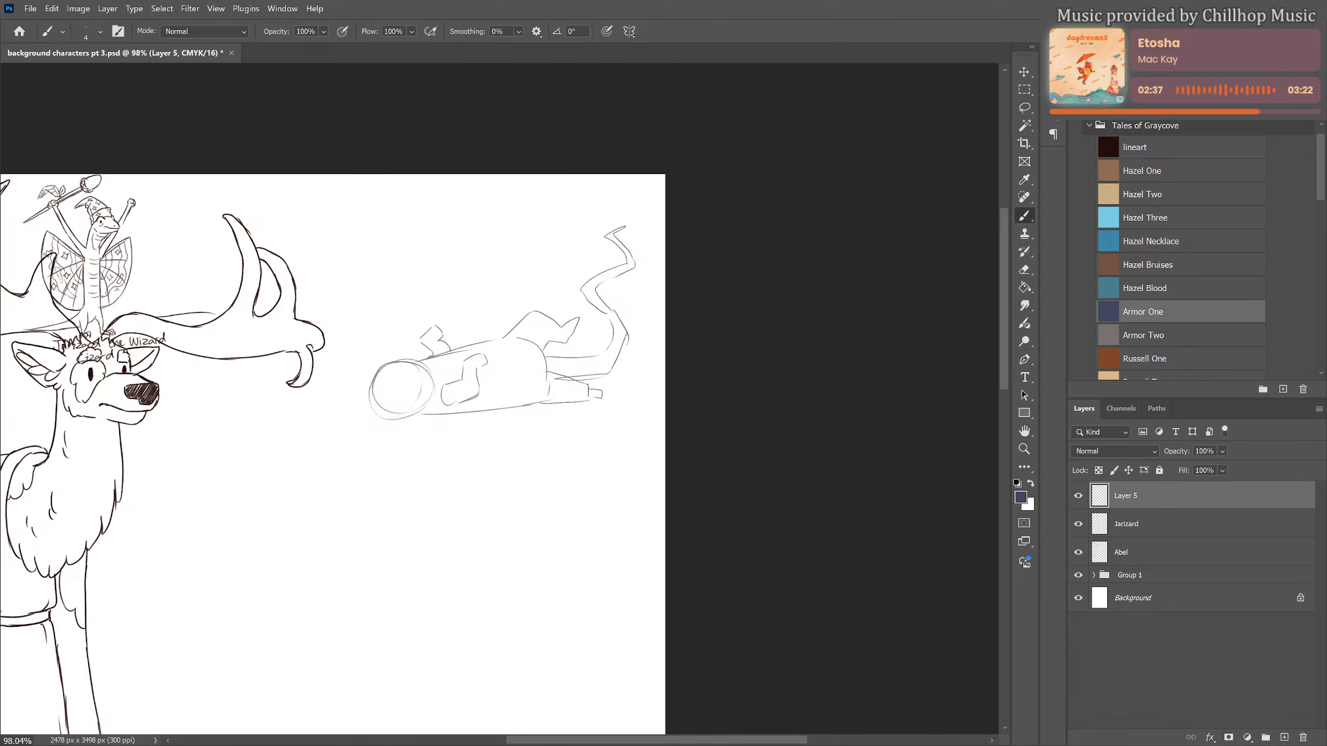
Sketch upward-pointing open jaws with teeth on the lying figure's head, and add an eye and ears
left_click_drag(388, 325, 375, 400)
left_click_drag(402, 325, 410, 399)
mouse_move(424, 351)
left_mouse_down()
mouse_move(432, 392)
mouse_move(414, 367)
left_mouse_up()
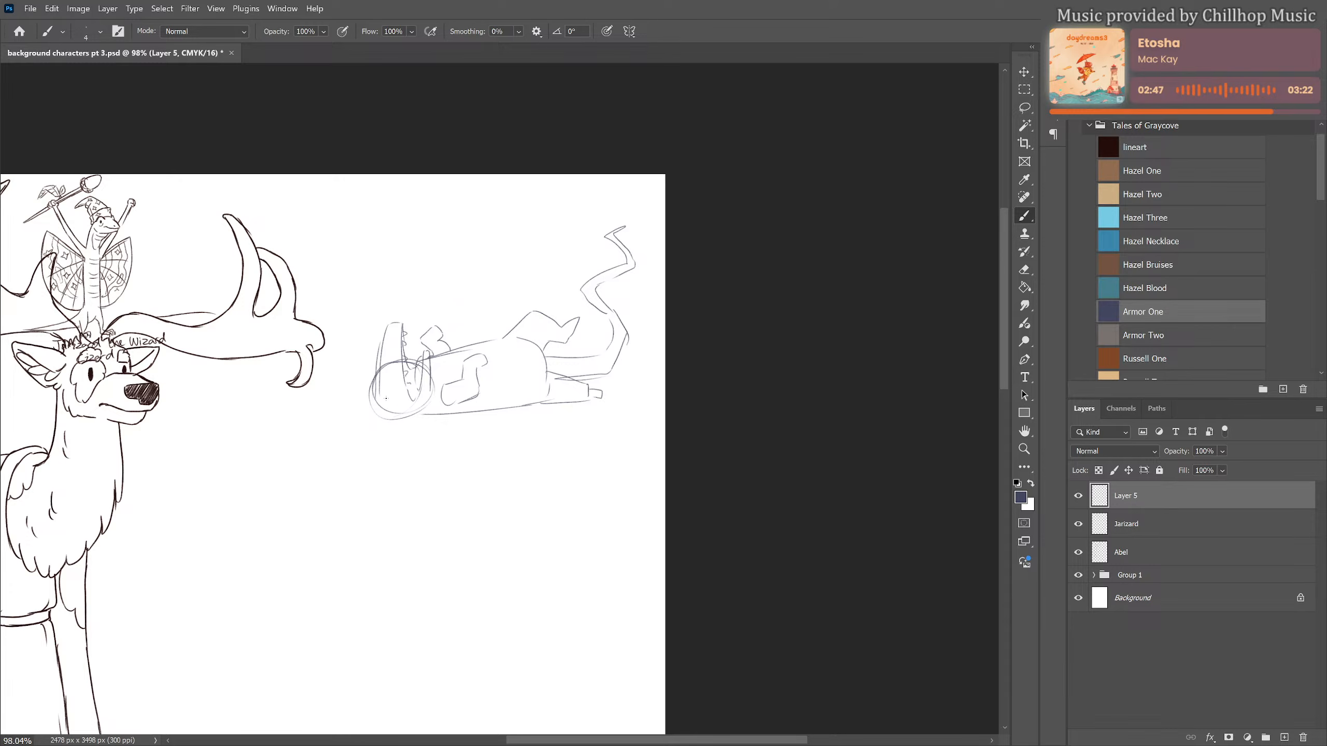
mouse_move(386, 398)
left_mouse_down()
mouse_move(364, 417)
mouse_move(438, 416)
left_mouse_up()
left_click_drag(375, 388, 367, 394)
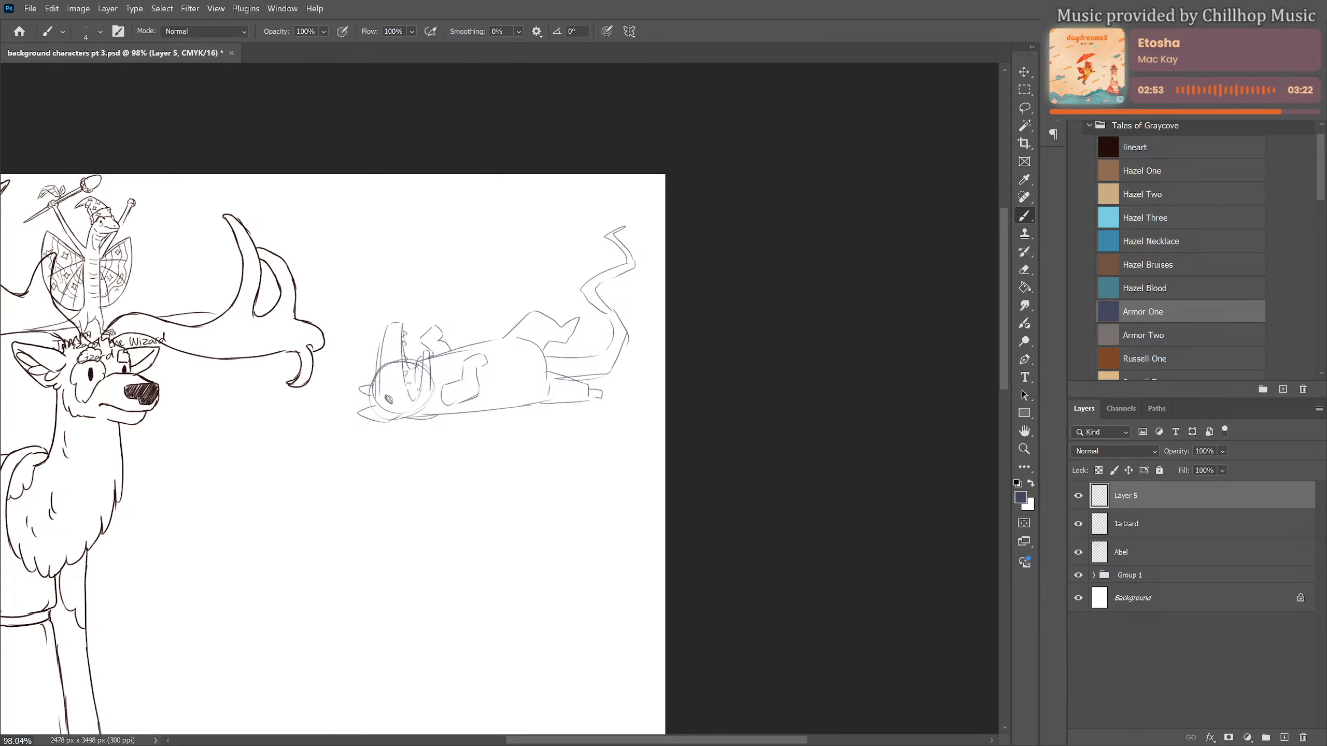
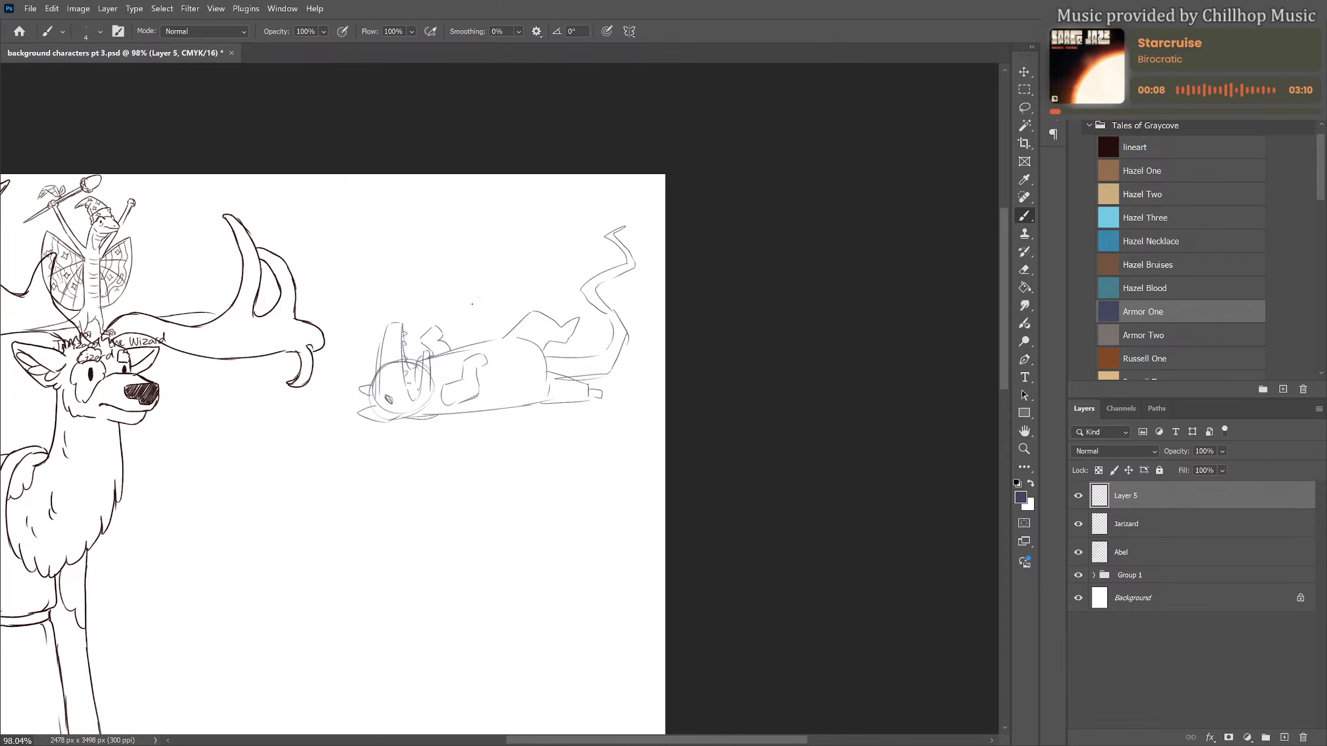
Sketch a small eared figure with bent arms and a curled tail sitting on the lying animal's body
mouse_move(472, 304)
left_mouse_down()
mouse_move(457, 326)
mouse_move(493, 332)
mouse_move(493, 345)
mouse_move(460, 348)
mouse_move(490, 349)
left_mouse_up()
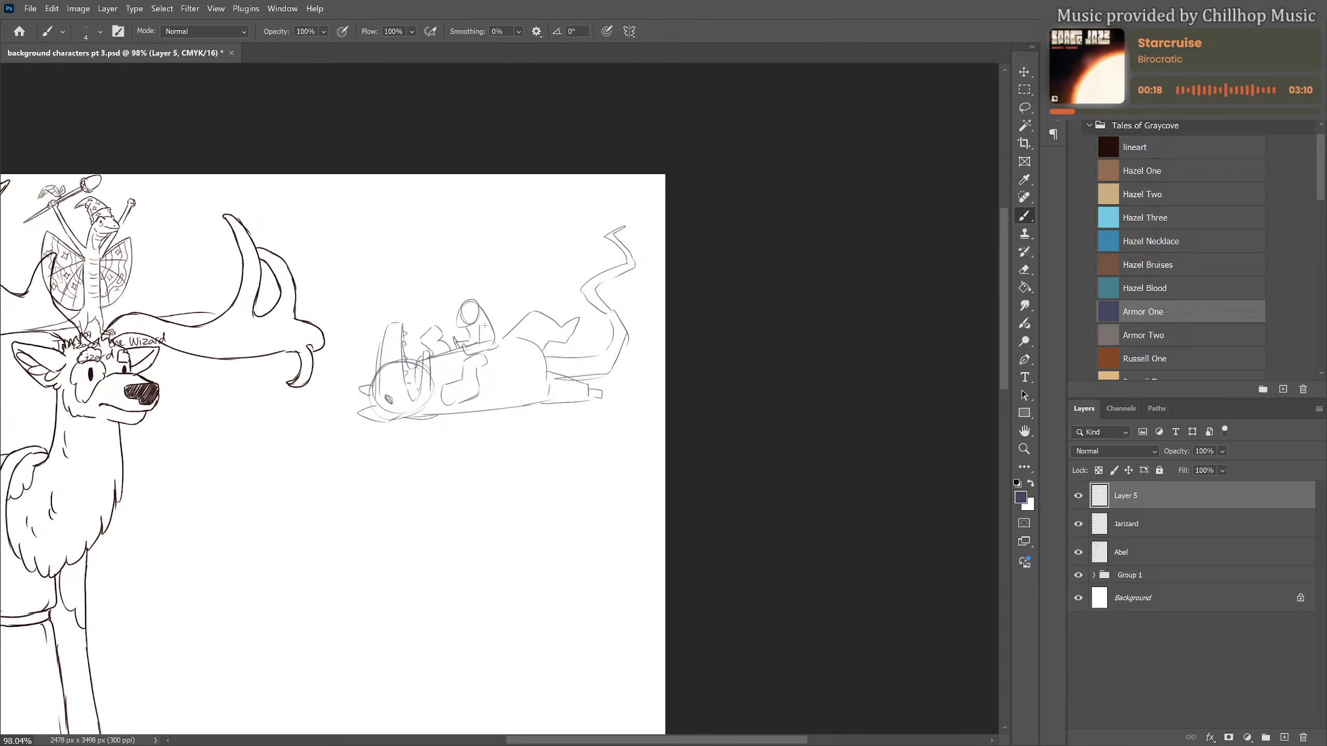
left_click_drag(486, 327, 479, 346)
left_click_drag(461, 304, 453, 302)
mouse_move(495, 345)
left_mouse_down()
mouse_move(511, 337)
mouse_move(500, 363)
left_mouse_up()
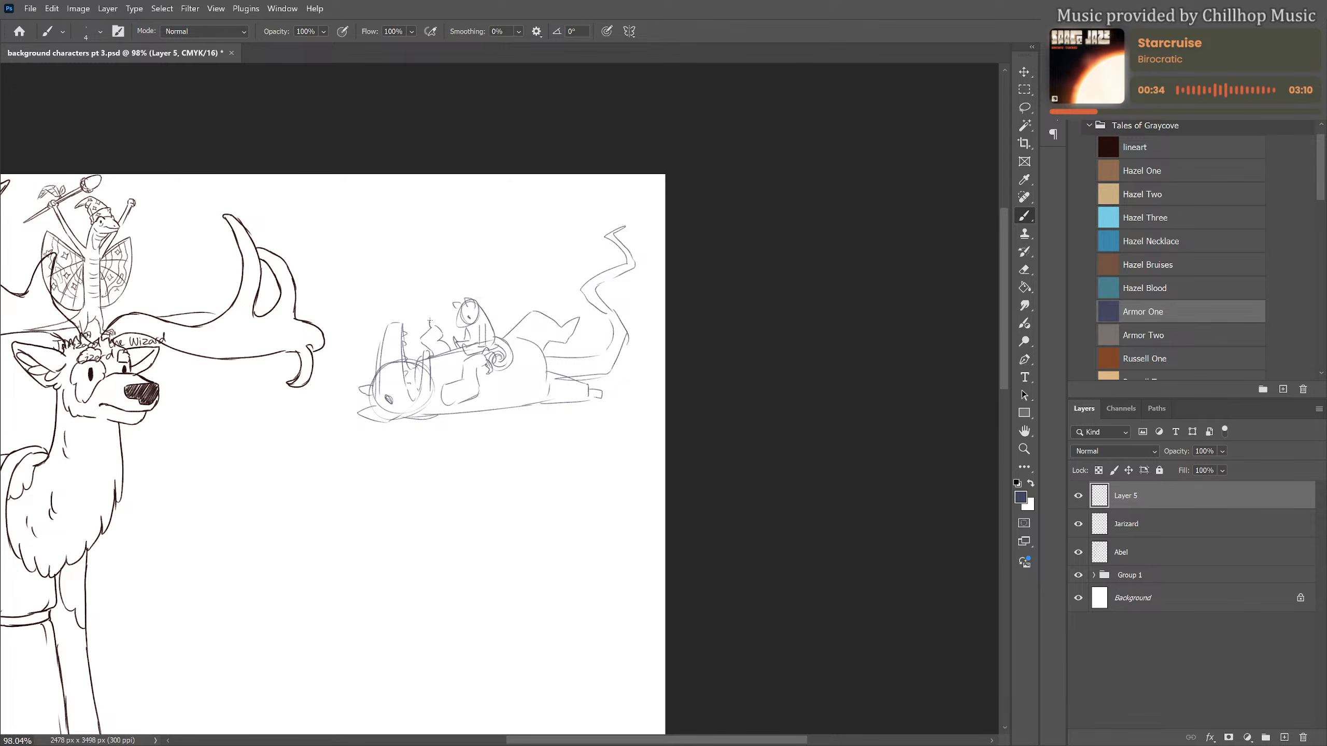
left_click_drag(438, 327, 445, 323)
Touch up the lying animal's jaw and erase the circular construction lines on its head with a 20 px eraser
left_click_drag(409, 389, 414, 420)
key("e")
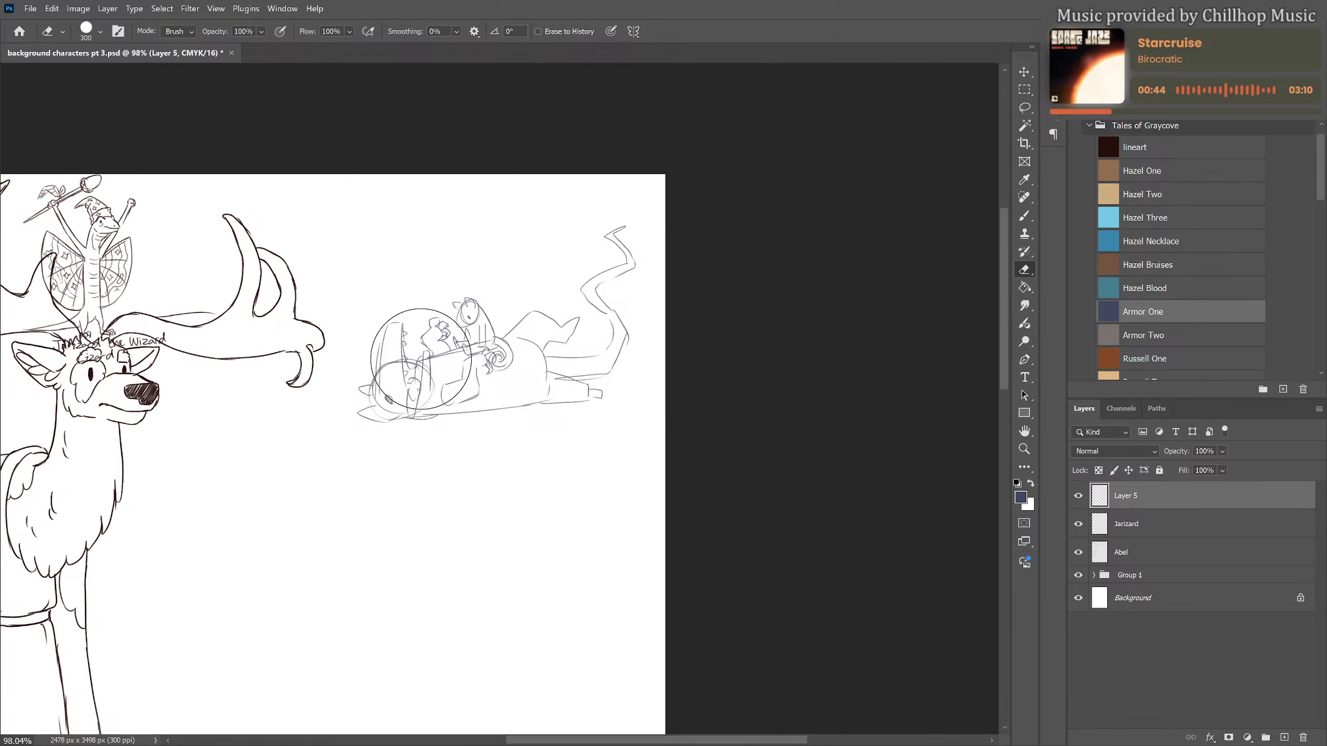
key("bracketleft")
key("bracketleft")
key("bracketleft")
key("bracketleft")
key("bracketleft")
key("bracketleft")
key("bracketleft")
key("bracketleft")
key("bracketleft")
key("bracketleft")
key("bracketleft")
key("bracketleft")
mouse_move(419, 358)
left_mouse_down()
mouse_move(416, 375)
mouse_move(413, 357)
mouse_move(386, 366)
mouse_move(396, 353)
mouse_move(380, 380)
left_mouse_up()
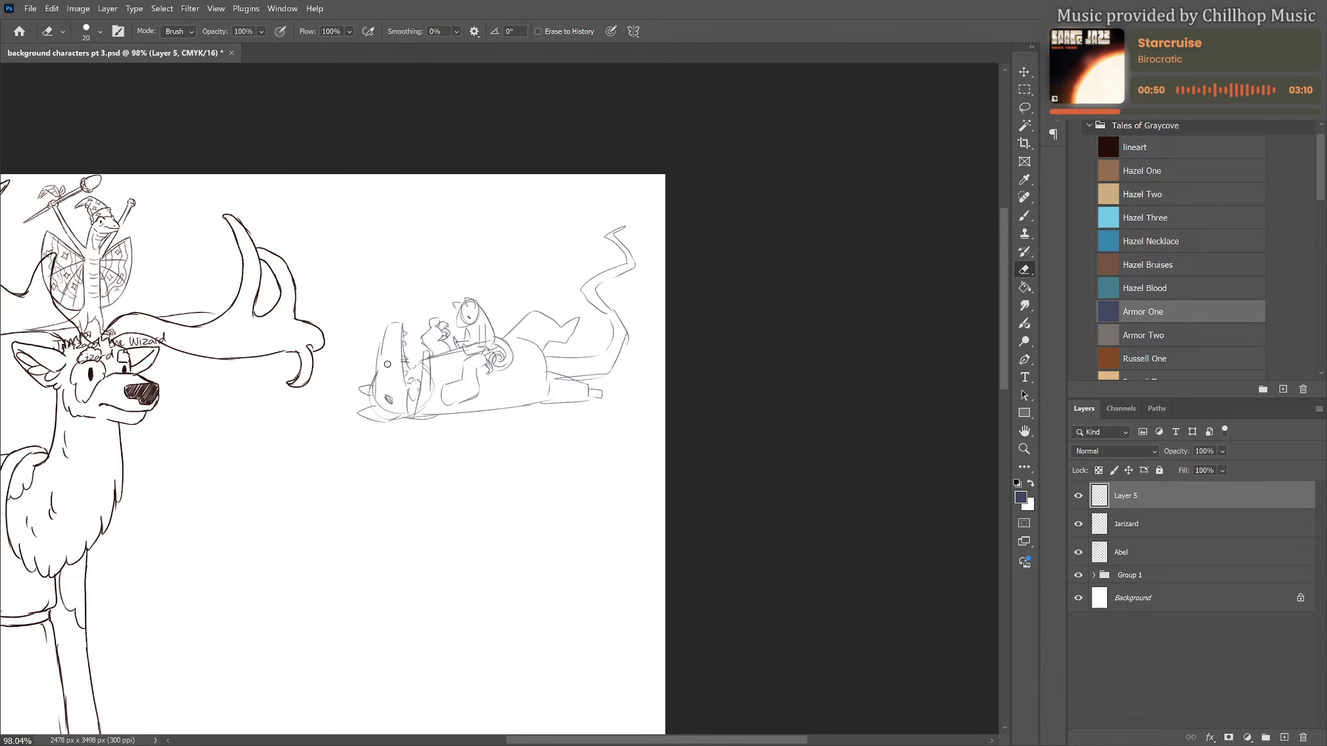
Sketch nostrils on the raised snout and a small standing, long-tailed figure pushing against the lying animal's head
key("b")
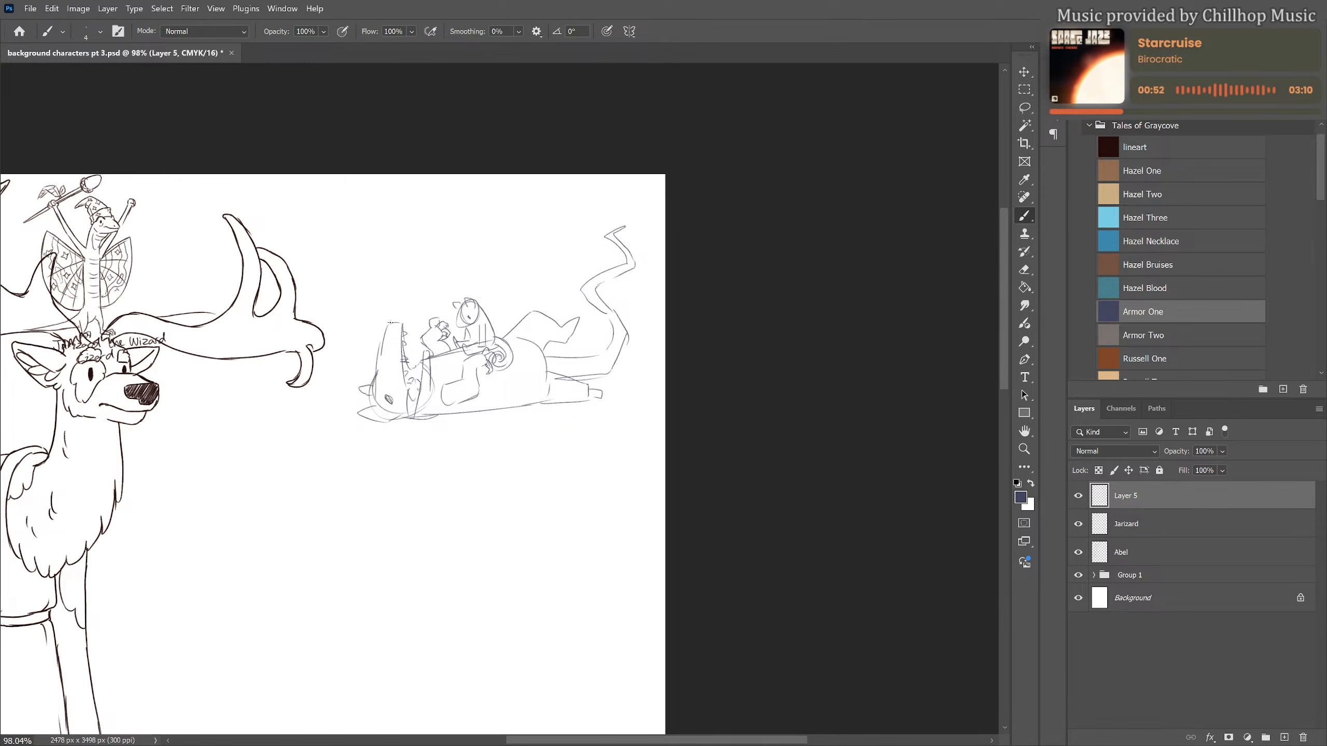
left_click_drag(391, 323, 393, 333)
mouse_move(350, 354)
left_mouse_down()
mouse_move(347, 374)
mouse_move(338, 360)
mouse_move(385, 374)
mouse_move(375, 369)
left_mouse_up()
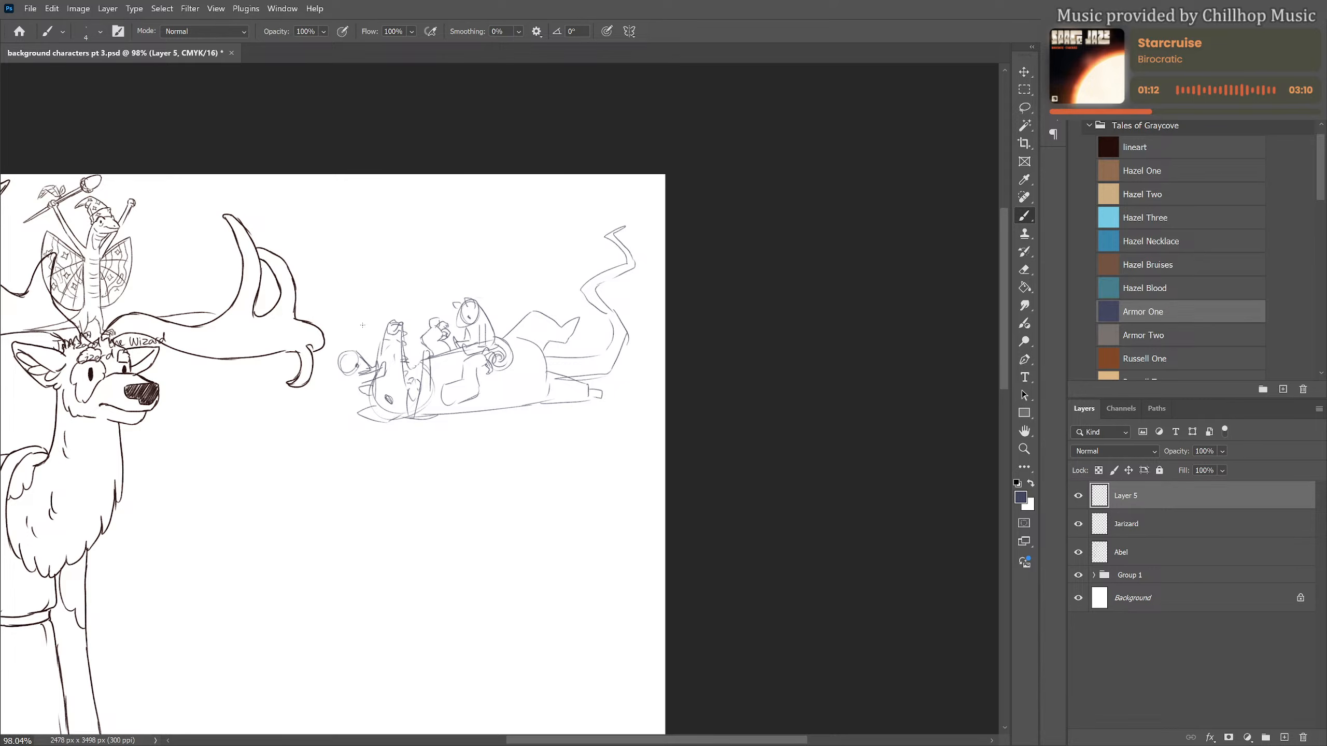
mouse_move(358, 350)
left_mouse_down()
mouse_move(322, 412)
mouse_move(350, 398)
mouse_move(345, 431)
left_mouse_up()
mouse_move(328, 409)
left_mouse_down()
mouse_move(280, 402)
mouse_move(284, 417)
mouse_move(325, 422)
left_mouse_up()
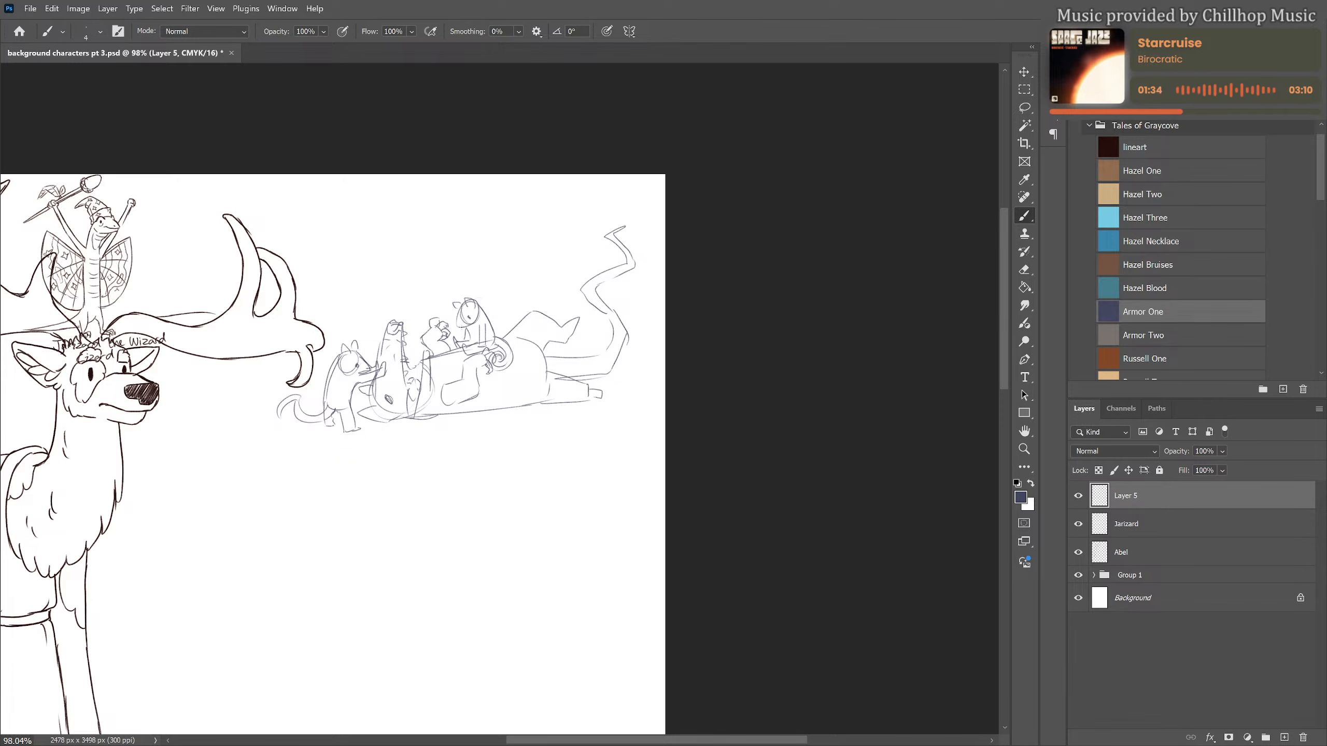
Sketch darker, curly detail between the open jaws and the seated figure, erasing and redrawing the cluster nearest the jaws
mouse_move(448, 336)
left_mouse_down()
mouse_move(468, 333)
mouse_move(415, 325)
mouse_move(443, 337)
left_mouse_up()
key("ctrl+z")
left_click_drag(417, 316, 423, 313)
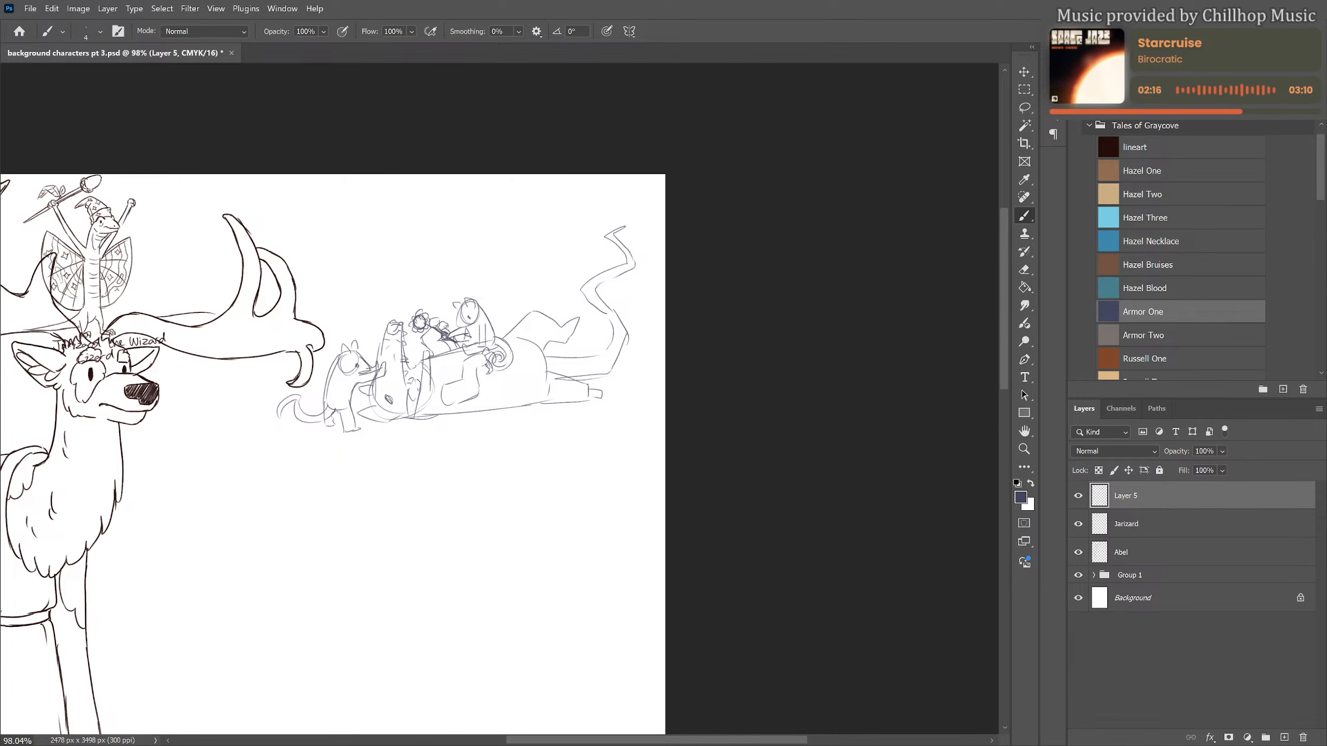
key("e")
left_click_drag(418, 316, 412, 325)
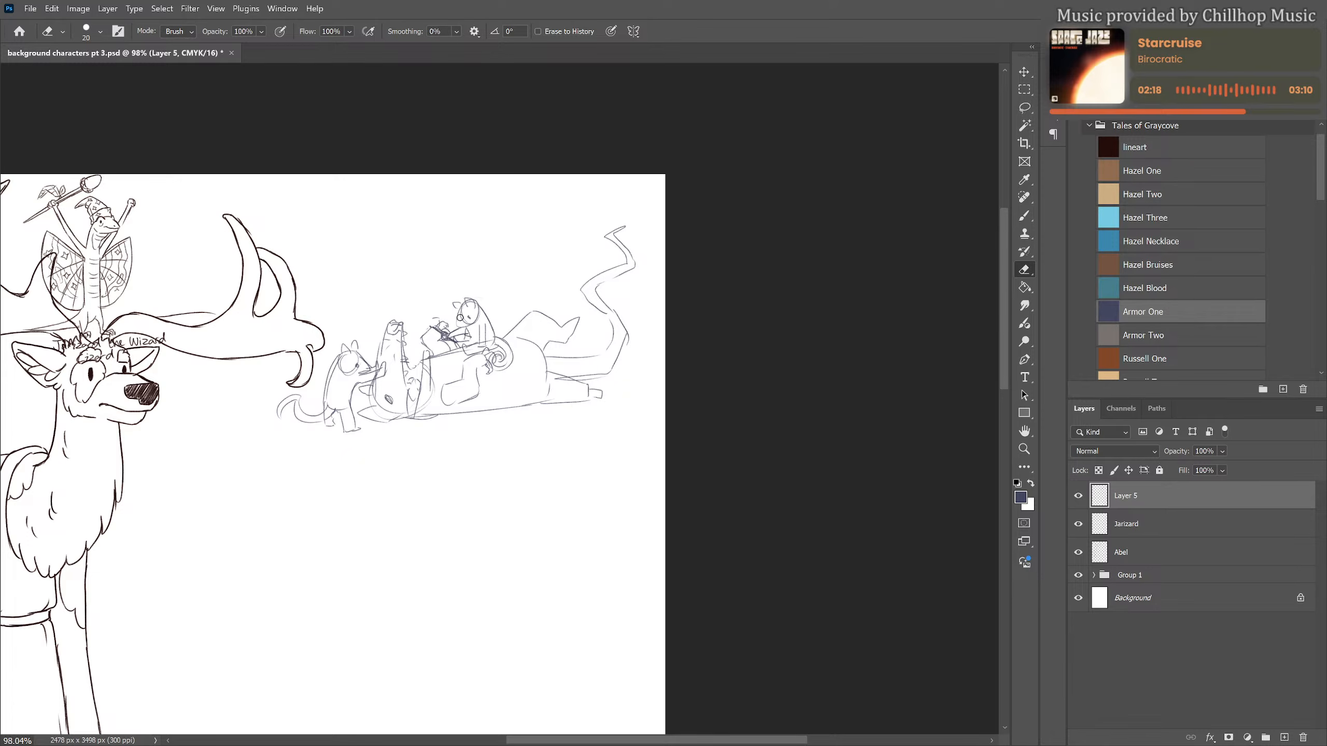
key("b")
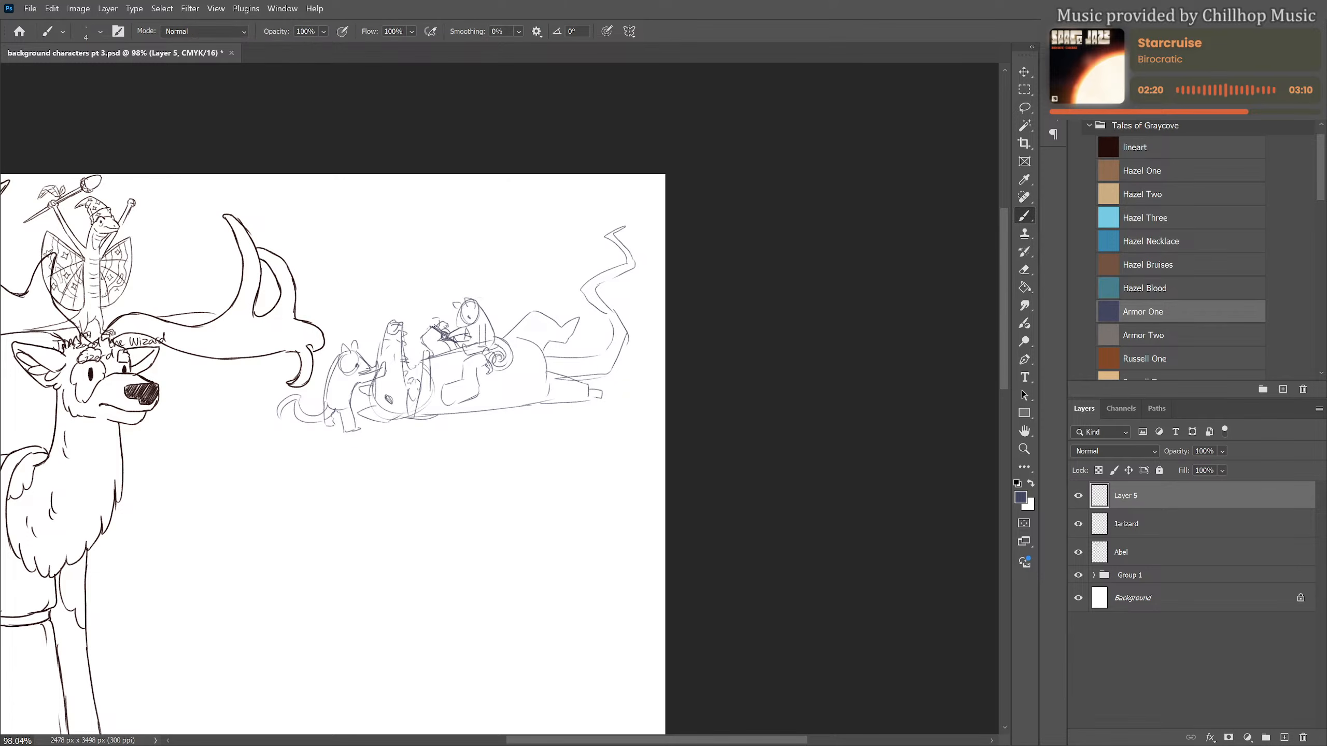
left_click_drag(425, 317, 423, 334)
Sketch another small round-headed figure behind the seated one, and one lying on its back in front of the large body
mouse_move(504, 305)
left_mouse_down()
mouse_move(500, 316)
mouse_move(516, 303)
left_mouse_up()
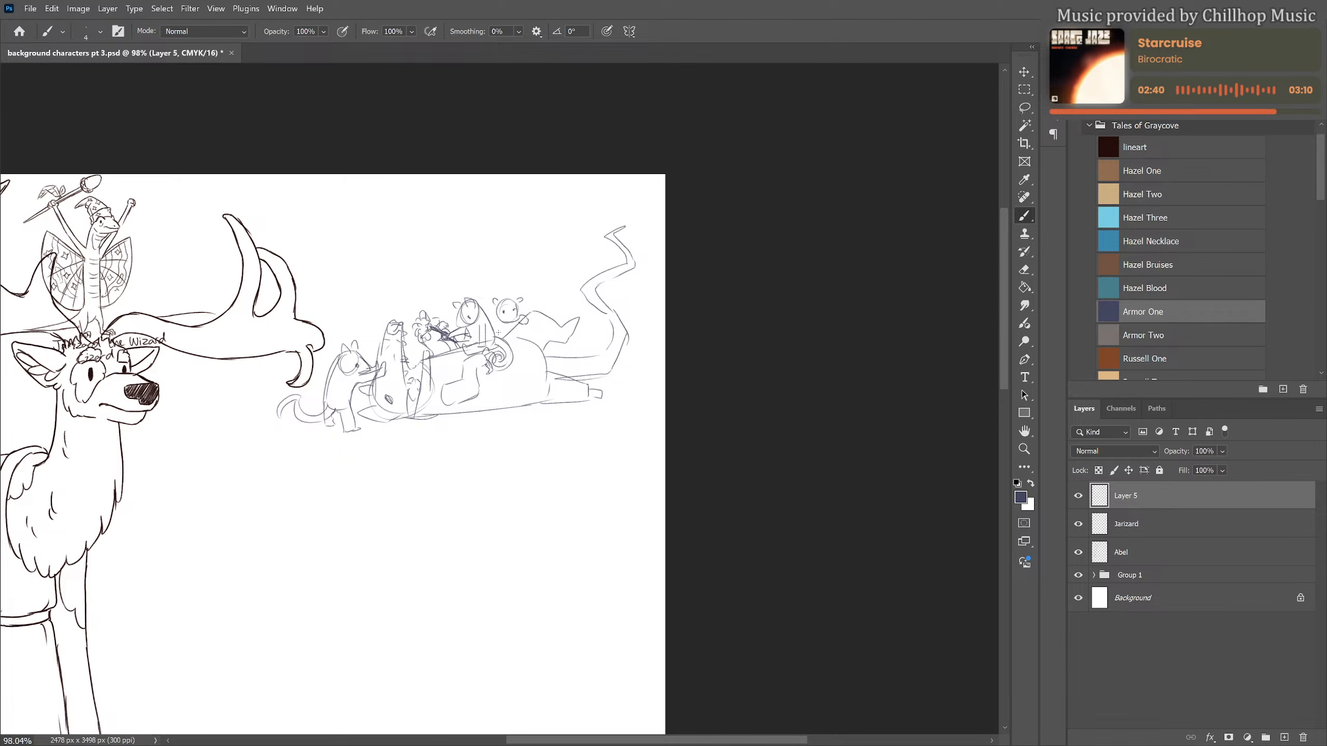
mouse_move(499, 332)
left_mouse_down()
mouse_move(507, 340)
mouse_move(493, 326)
left_mouse_up()
left_click_drag(464, 438, 467, 420)
mouse_move(455, 411)
left_mouse_down()
mouse_move(452, 435)
mouse_move(473, 423)
left_mouse_up()
mouse_move(473, 418)
left_mouse_down()
mouse_move(512, 401)
mouse_move(525, 411)
mouse_move(514, 429)
mouse_move(470, 410)
left_mouse_up()
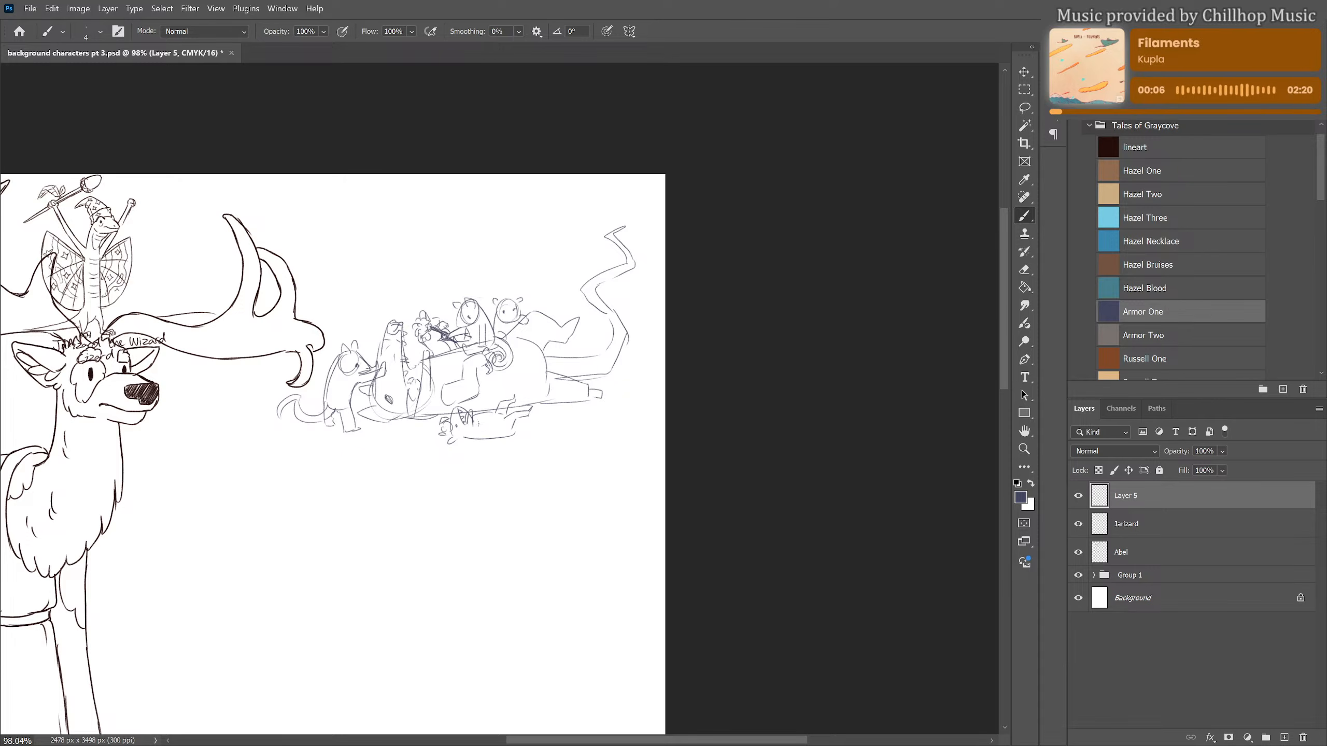
left_click_drag(477, 430, 481, 421)
left_click_drag(443, 423, 439, 431)
Set Layer 5's opacity to 40% and add a new layer above it
left_click_drag(532, 380, 534, 409)
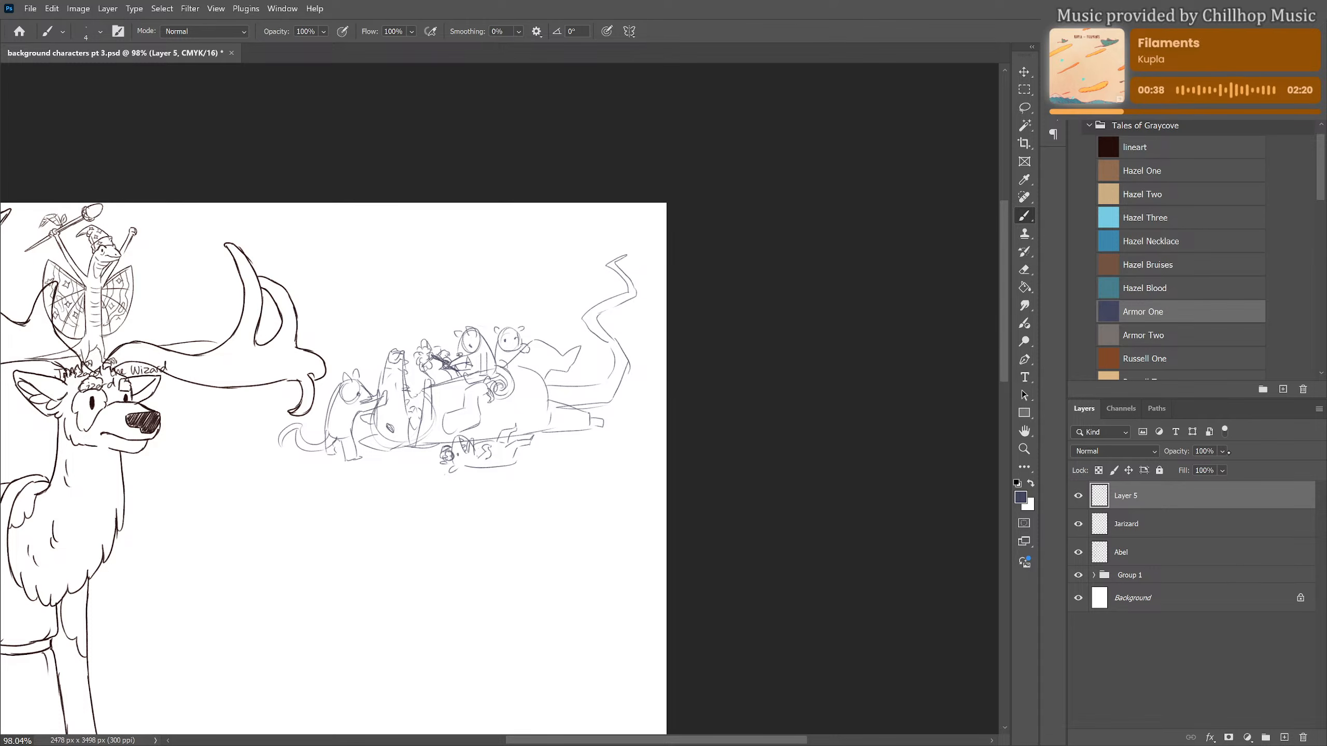
left_click(1221, 470)
left_click(1219, 465)
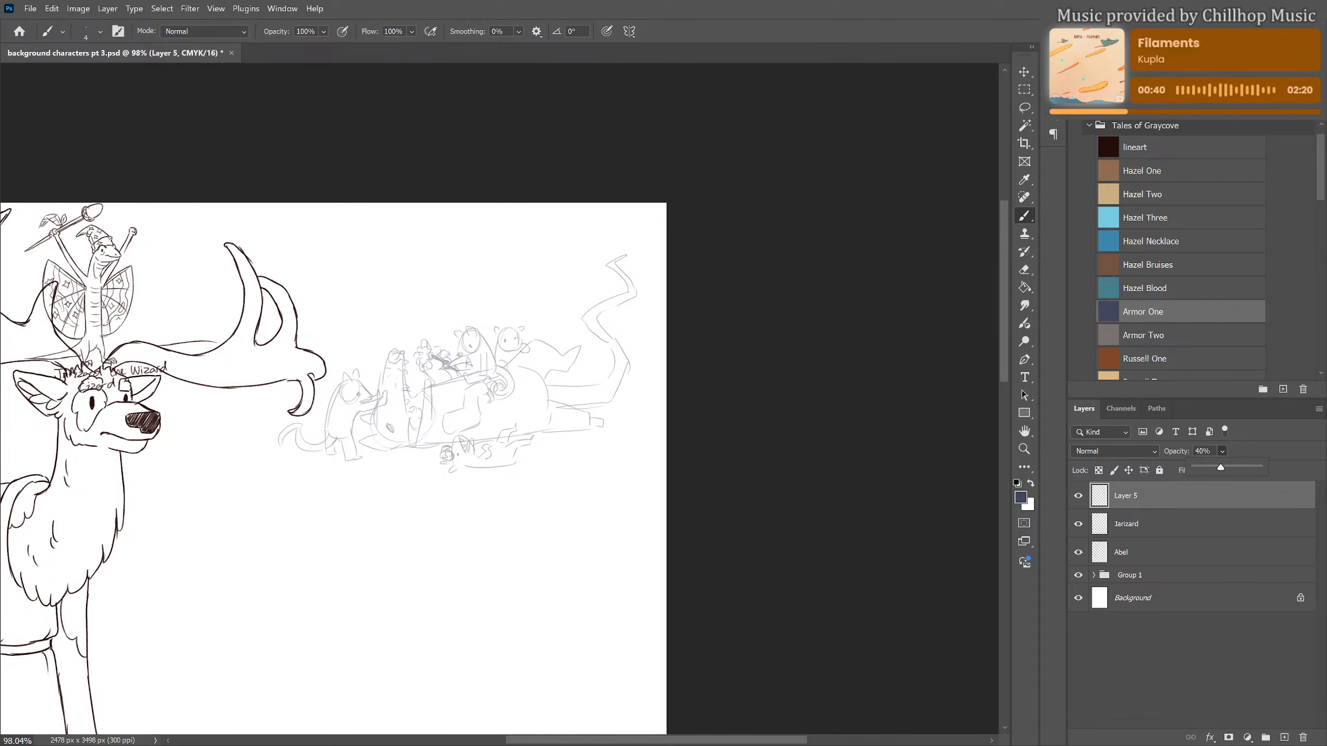
left_click(1139, 495)
left_click(1284, 736)
Fade the rough sketch on Layer 5 further and make Layer 6 the active layer
left_click(1154, 525)
left_click(1222, 451)
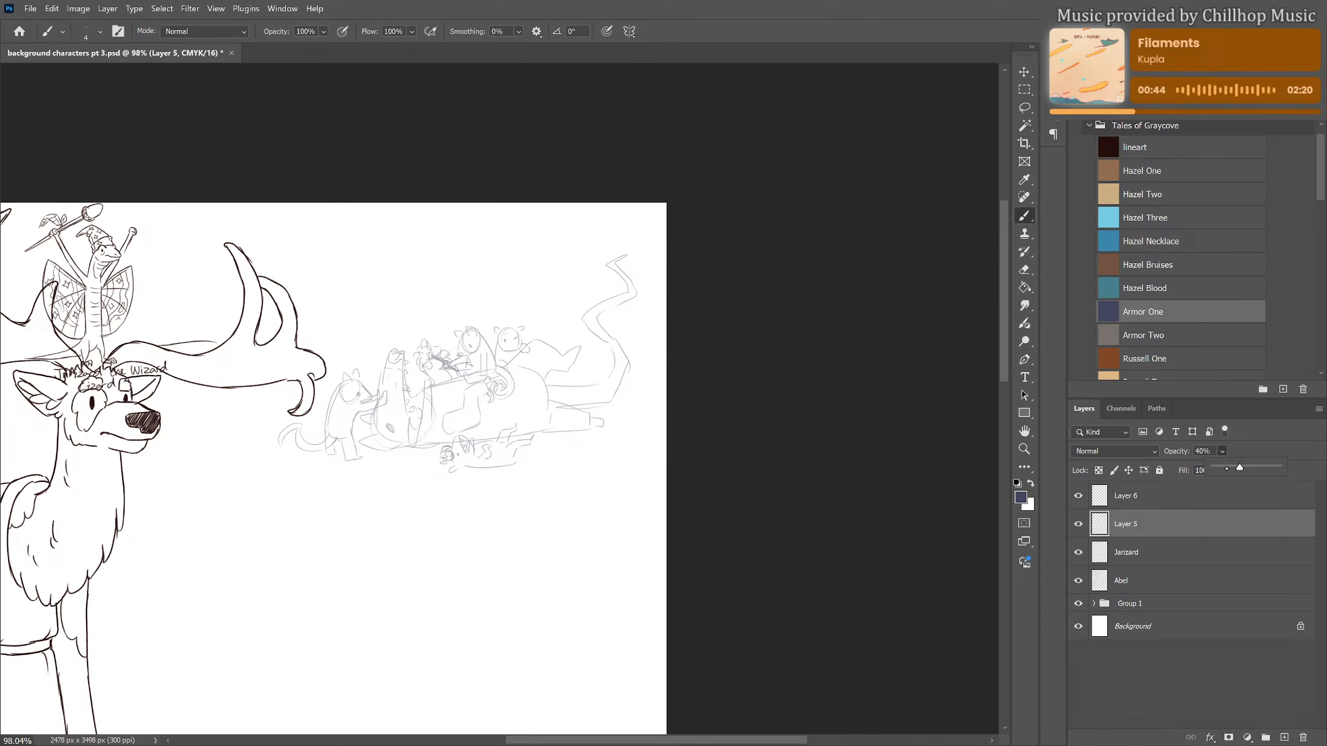
left_click(1134, 518)
left_click(1133, 496)
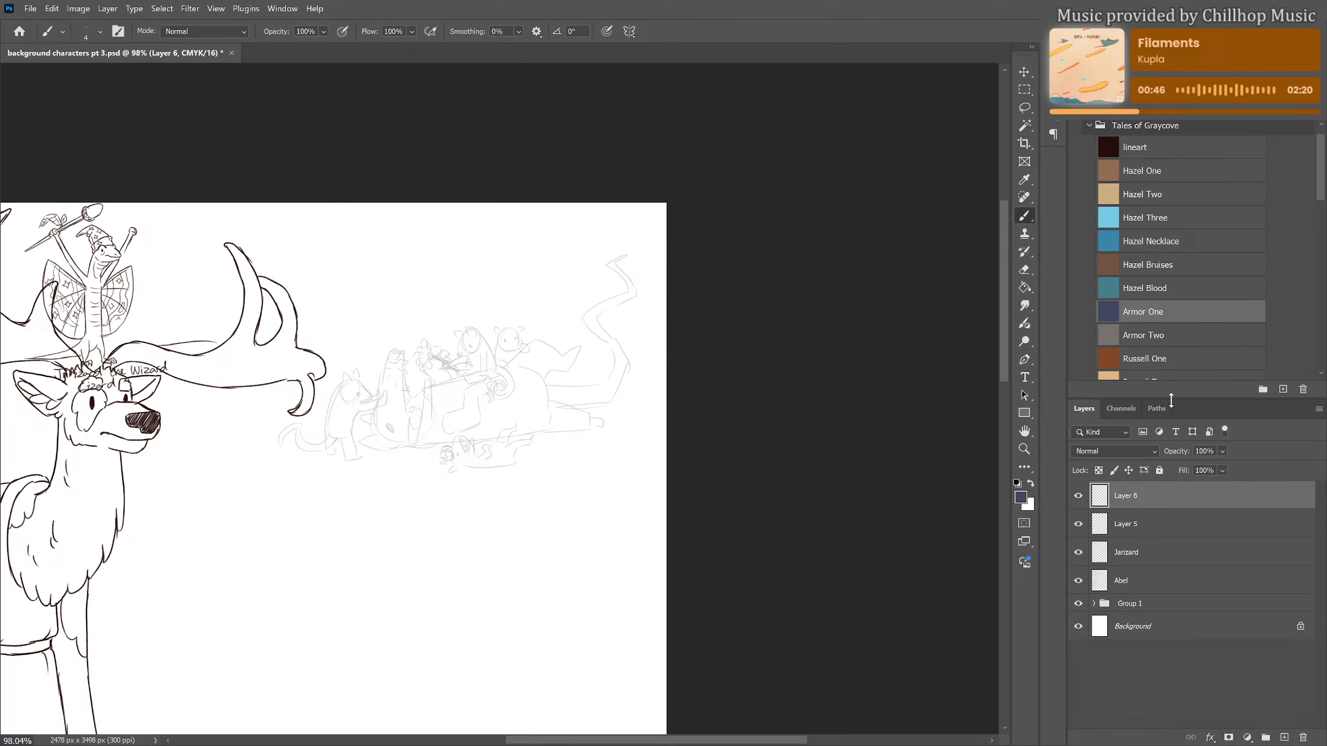
On Layer 6, draw the lying animal's closed eye, the back of its head and its lower ear over the sketch
scroll(551, 451, "up", 8)
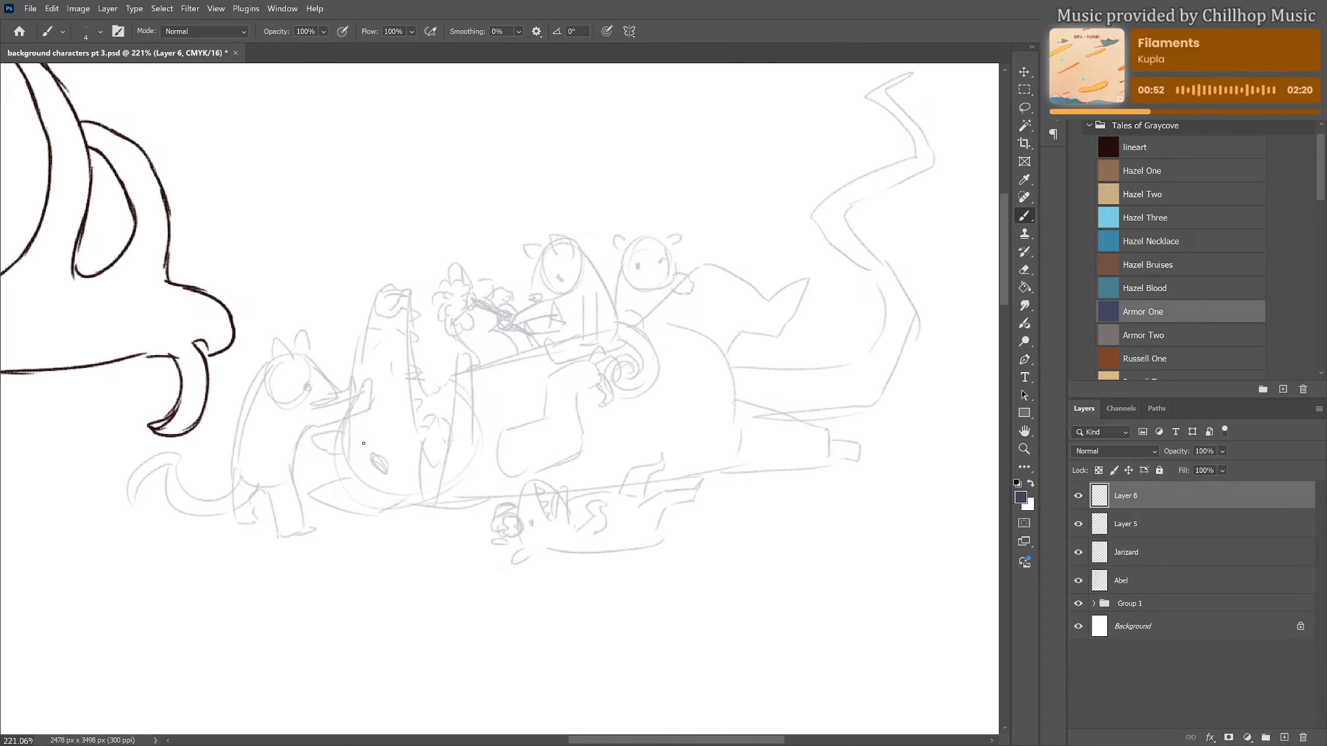
mouse_move(363, 443)
left_mouse_down()
mouse_move(379, 462)
mouse_move(378, 446)
left_mouse_up()
mouse_move(344, 417)
left_mouse_down()
mouse_move(338, 465)
mouse_move(353, 476)
mouse_move(311, 491)
mouse_move(382, 514)
mouse_move(359, 497)
mouse_move(386, 496)
mouse_move(343, 495)
left_mouse_up()
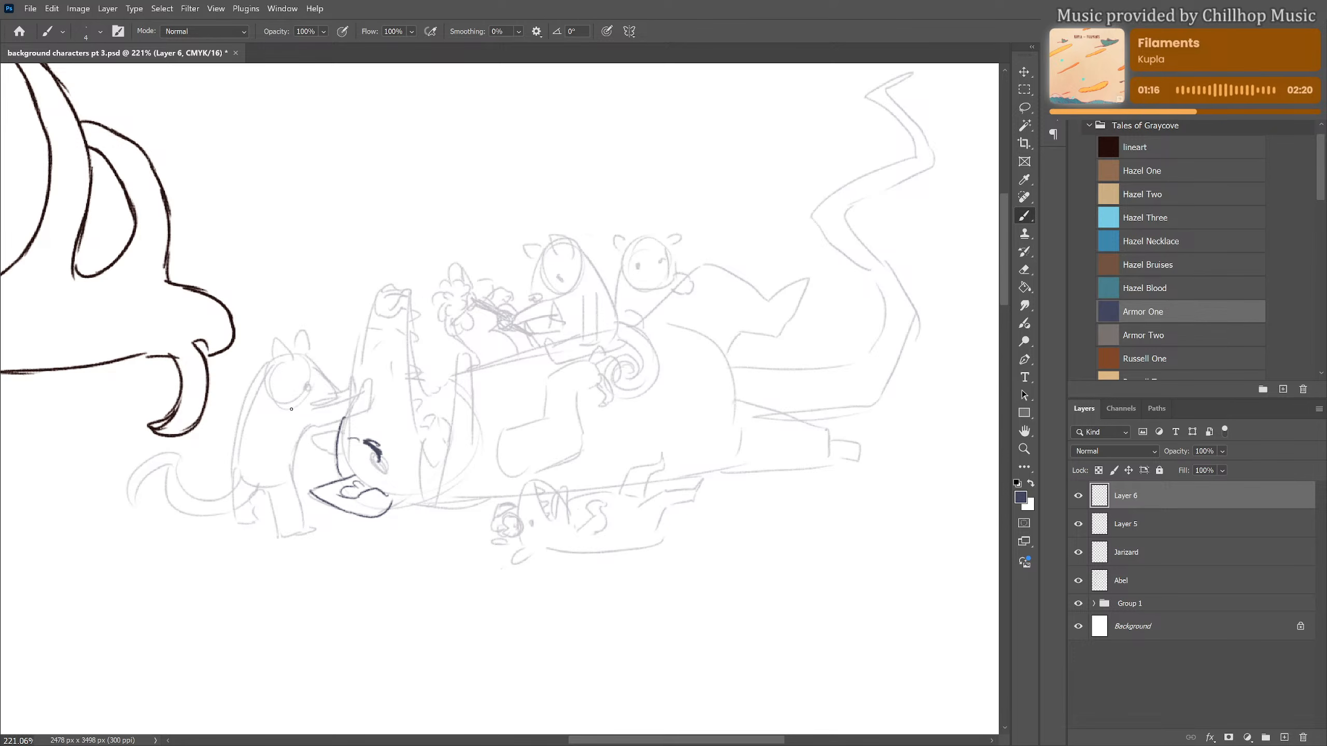
Draw the standing animal's outstretched arms, pawed hand, pointed face, eye and ears in clean lines
mouse_move(275, 415)
left_mouse_down()
mouse_move(369, 379)
mouse_move(373, 399)
mouse_move(358, 392)
mouse_move(347, 420)
mouse_move(375, 392)
left_mouse_up()
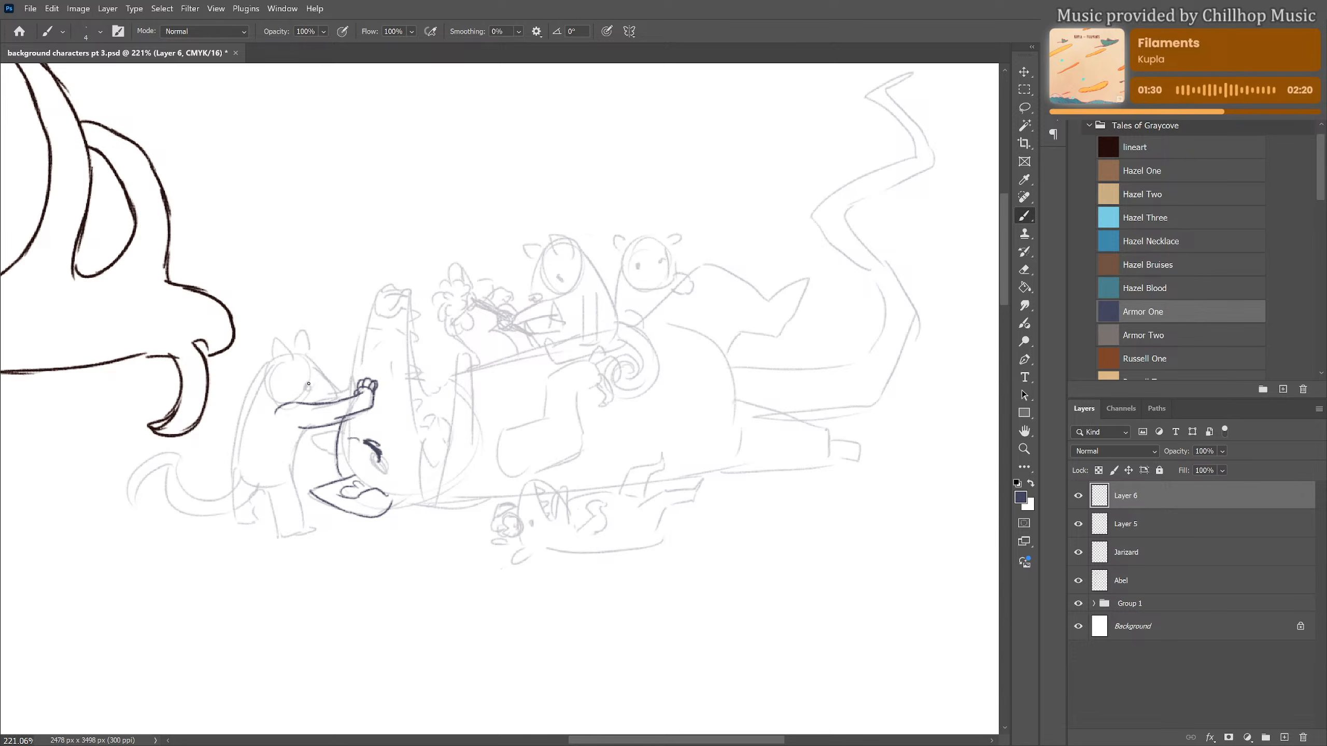
left_click_drag(294, 355, 332, 398)
mouse_move(295, 358)
left_mouse_down()
mouse_move(274, 341)
mouse_move(268, 363)
mouse_move(287, 366)
mouse_move(295, 335)
mouse_move(287, 349)
left_mouse_up()
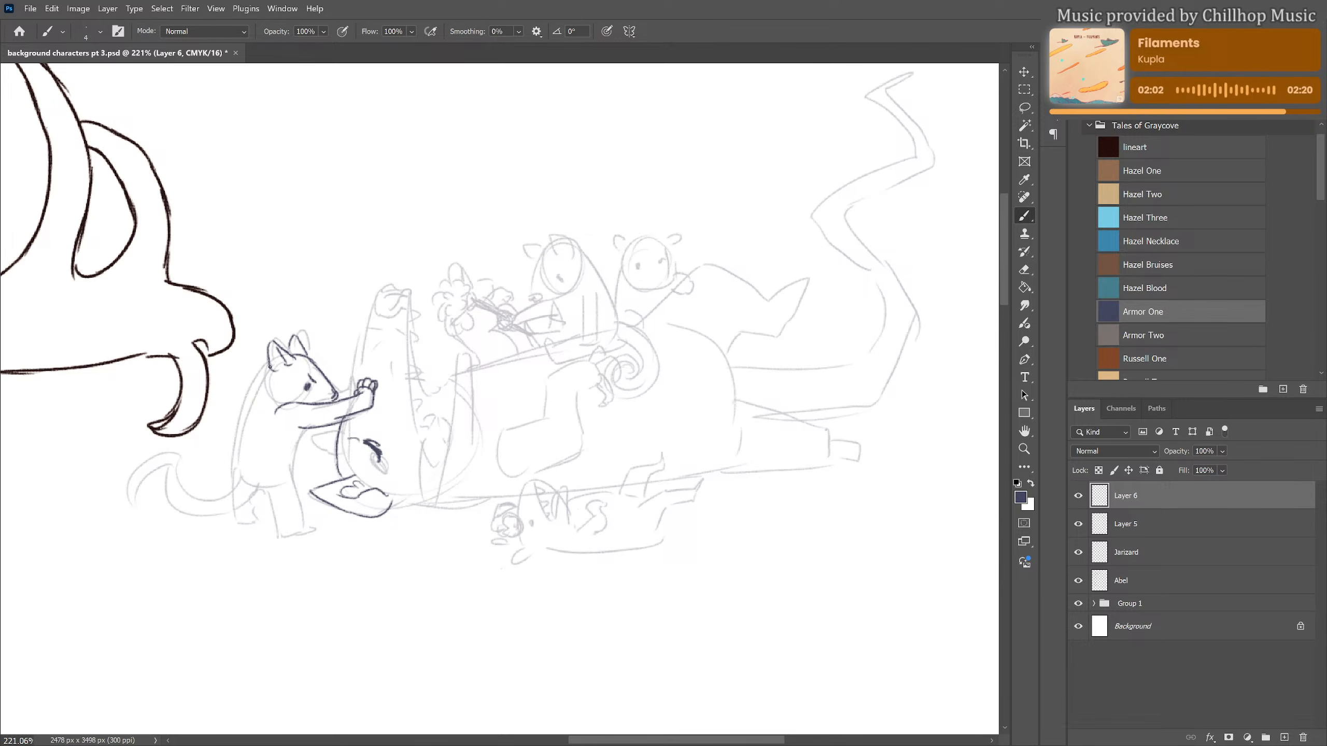
Outline the standing animal's back, belly, legs and feet over the rough sketch
mouse_move(269, 365)
left_mouse_down()
mouse_move(230, 443)
mouse_move(226, 491)
mouse_move(229, 479)
left_mouse_up()
mouse_move(303, 428)
left_mouse_down()
mouse_move(289, 429)
mouse_move(302, 440)
left_mouse_up()
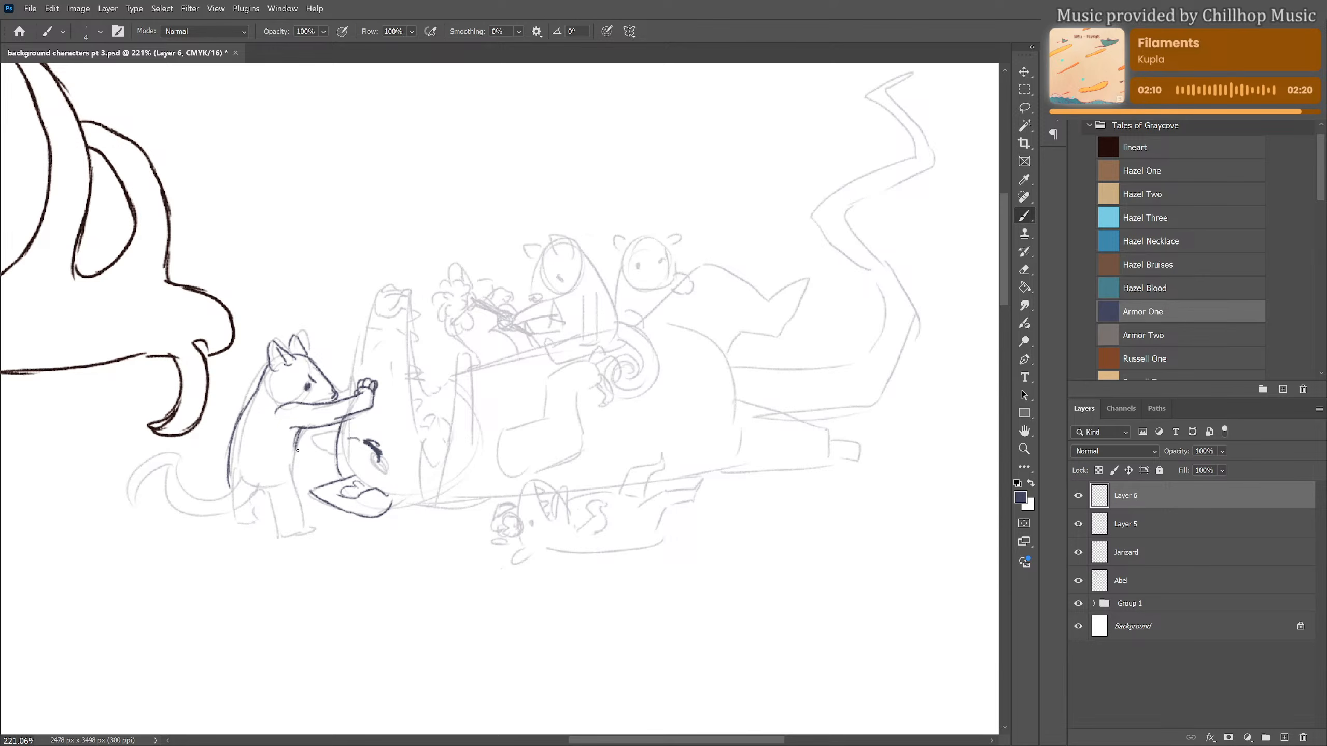
mouse_move(298, 444)
left_mouse_down()
mouse_move(293, 481)
mouse_move(317, 531)
left_mouse_up()
mouse_move(258, 493)
left_mouse_down()
mouse_move(288, 536)
mouse_move(315, 533)
left_mouse_up()
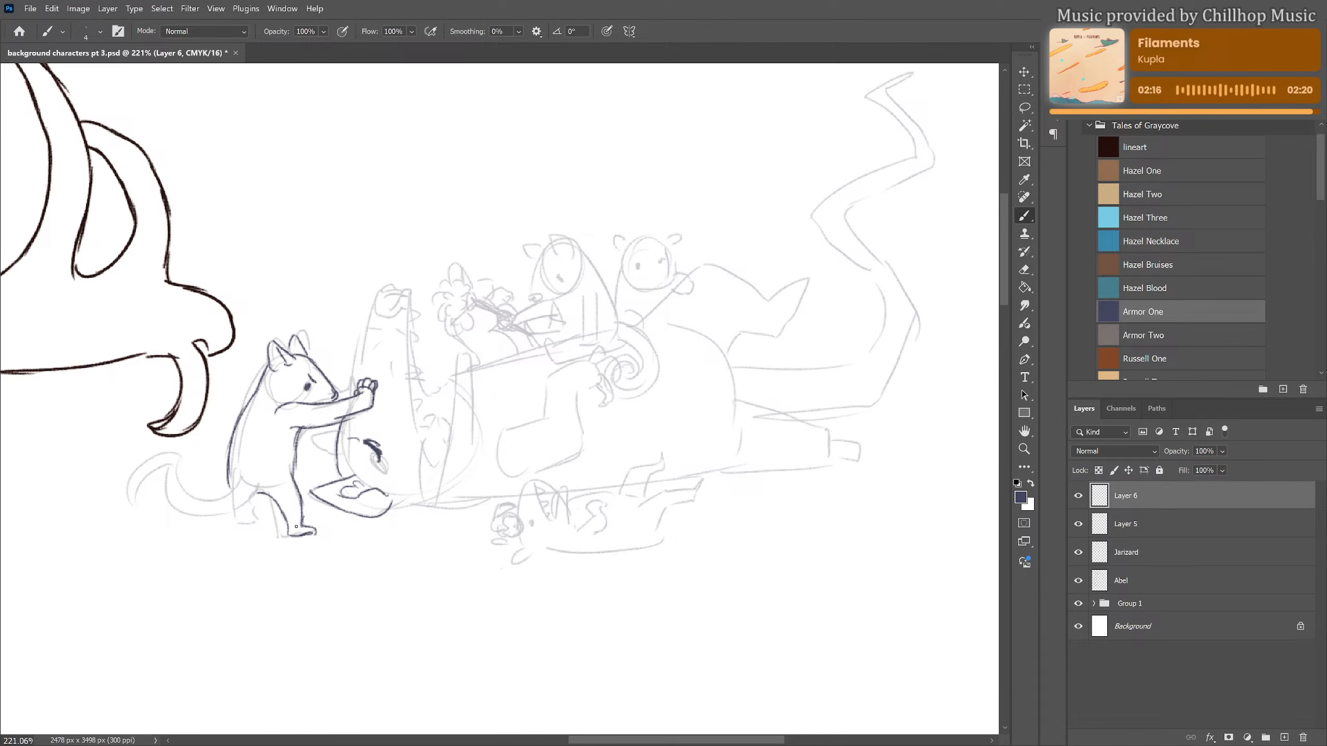
left_click_drag(252, 498, 251, 532)
Draw the standing animal's curved tail with bands running across it
mouse_move(233, 480)
left_mouse_down()
mouse_move(192, 499)
mouse_move(175, 468)
left_mouse_up()
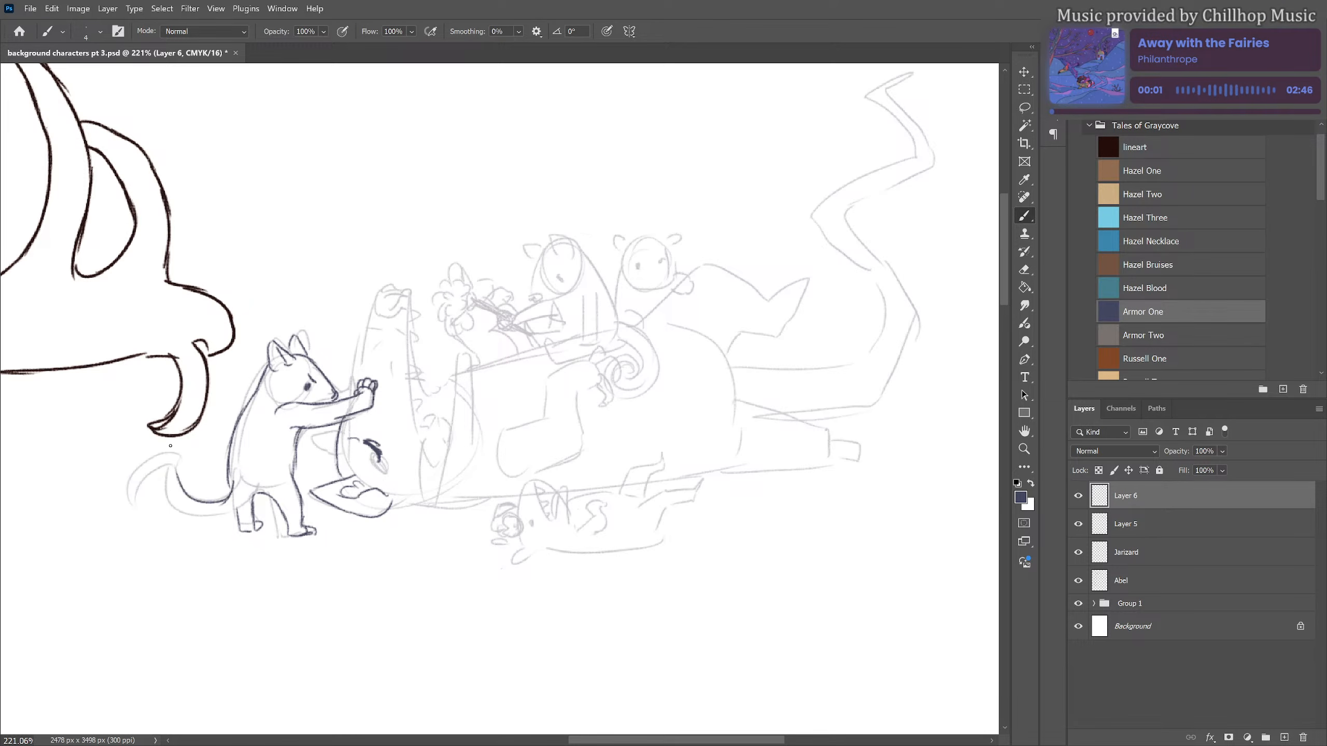
mouse_move(138, 508)
left_mouse_down()
mouse_move(172, 462)
mouse_move(138, 507)
mouse_move(152, 468)
mouse_move(141, 473)
mouse_move(220, 516)
mouse_move(180, 514)
mouse_move(246, 499)
mouse_move(204, 513)
mouse_move(226, 517)
mouse_move(238, 505)
mouse_move(195, 520)
mouse_move(256, 492)
mouse_move(246, 506)
mouse_move(233, 477)
mouse_move(249, 495)
mouse_move(273, 464)
mouse_move(240, 506)
mouse_move(187, 517)
left_mouse_up()
key("e")
key("b")
mouse_move(187, 494)
left_mouse_down()
mouse_move(180, 511)
mouse_move(177, 469)
left_mouse_up()
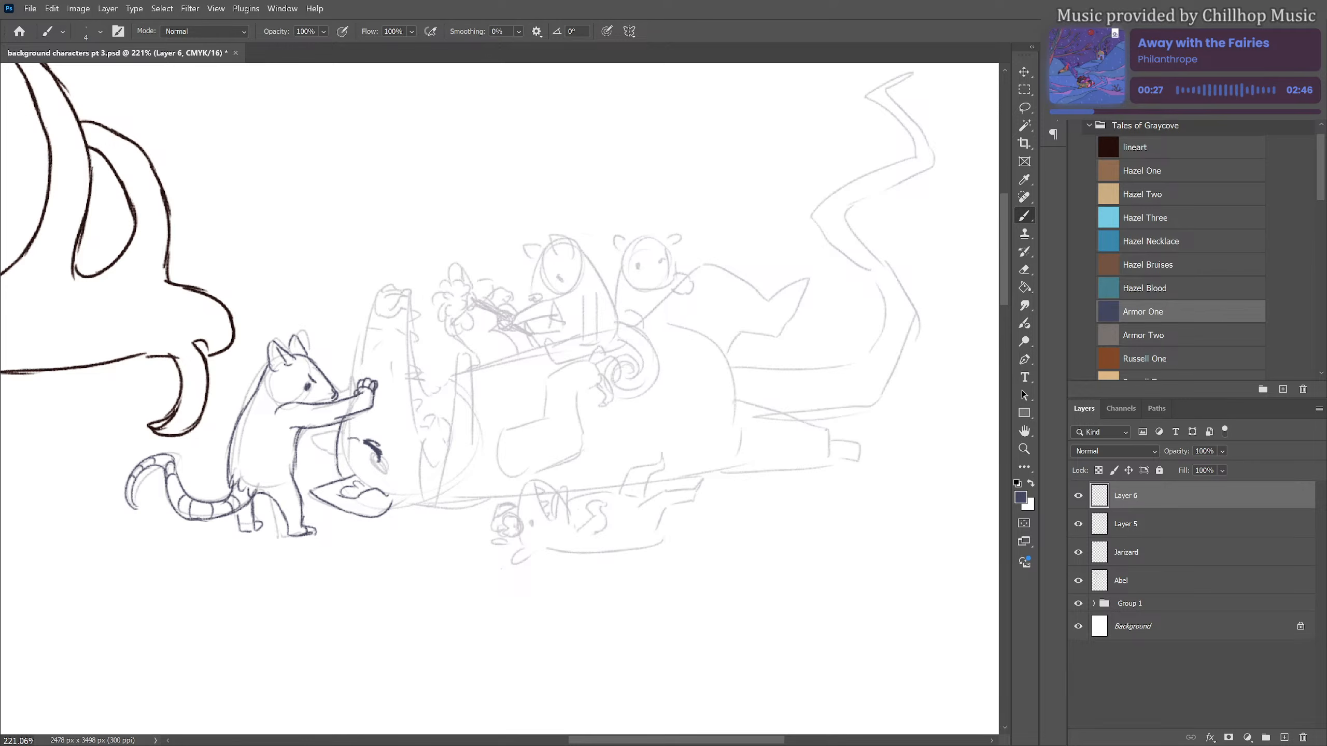
Draw the lying animal's upper ear, raised snout, nose and mouth corner, and add cheek fur to the standing animal
mouse_move(336, 447)
left_mouse_down()
mouse_move(314, 438)
mouse_move(337, 472)
mouse_move(336, 444)
left_mouse_up()
left_click_drag(351, 396, 380, 300)
left_click_drag(281, 374, 286, 399)
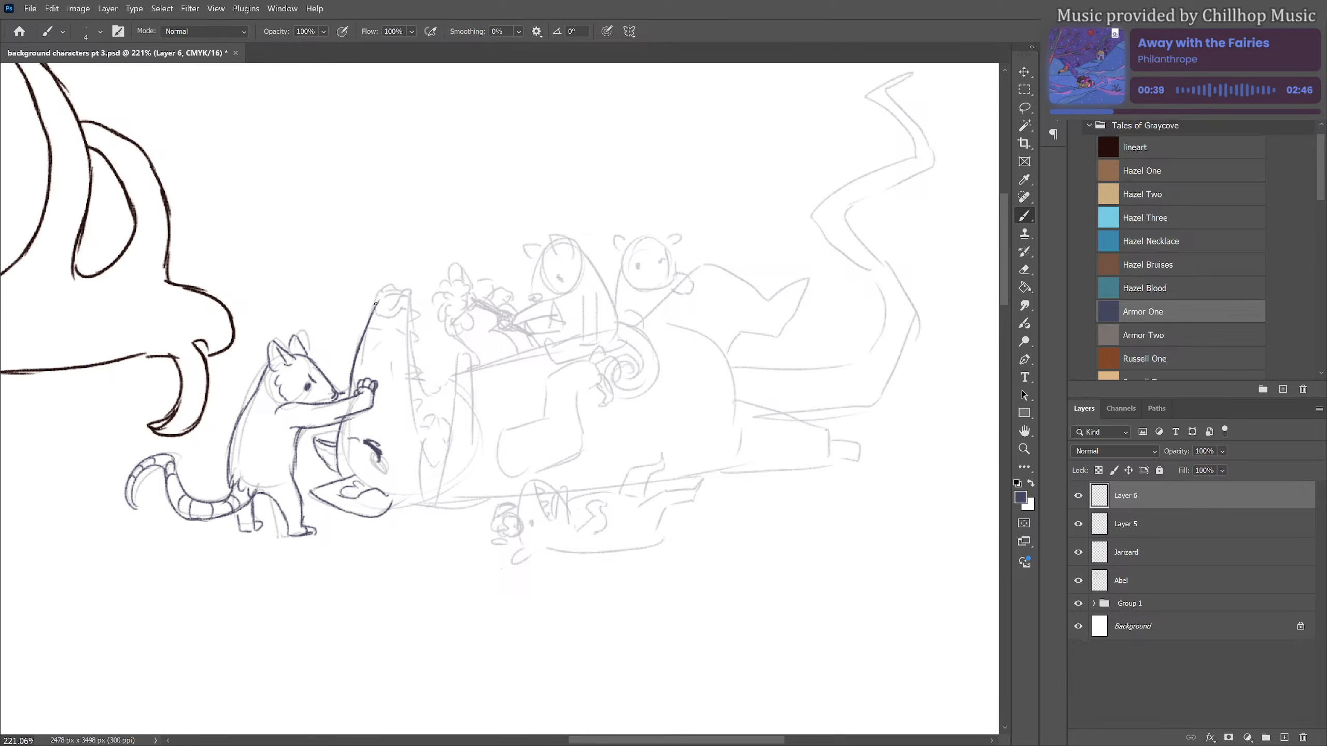
mouse_move(375, 303)
left_mouse_down()
mouse_move(406, 294)
mouse_move(387, 292)
mouse_move(401, 292)
mouse_move(386, 305)
mouse_move(401, 297)
mouse_move(377, 301)
mouse_move(382, 311)
mouse_move(404, 307)
mouse_move(409, 272)
mouse_move(415, 447)
mouse_move(438, 434)
mouse_move(425, 433)
mouse_move(422, 494)
mouse_move(441, 478)
mouse_move(446, 437)
mouse_move(440, 489)
left_mouse_up()
left_click_drag(437, 428, 434, 470)
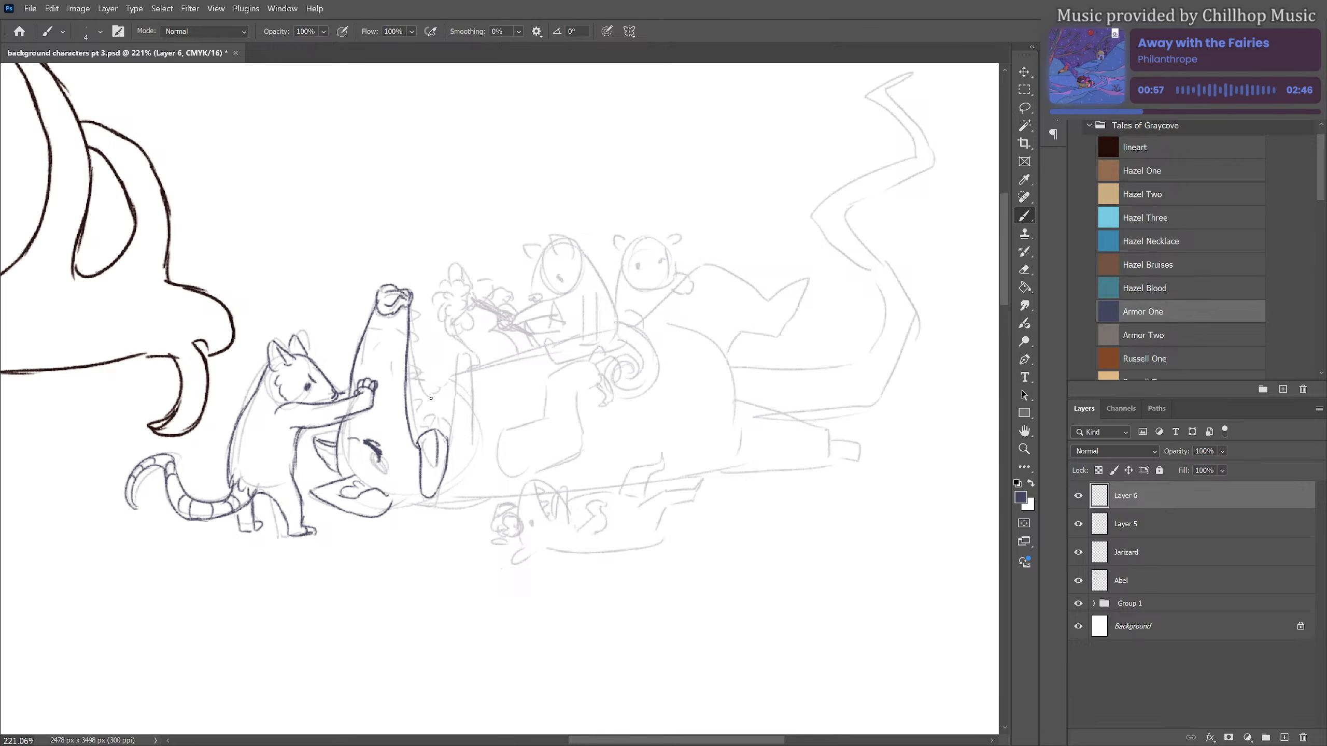
Draw pointed teeth along both open jaws and outline the lower jaw down to the throat
mouse_move(431, 398)
left_mouse_down()
mouse_move(458, 354)
mouse_move(447, 440)
mouse_move(455, 382)
left_mouse_up()
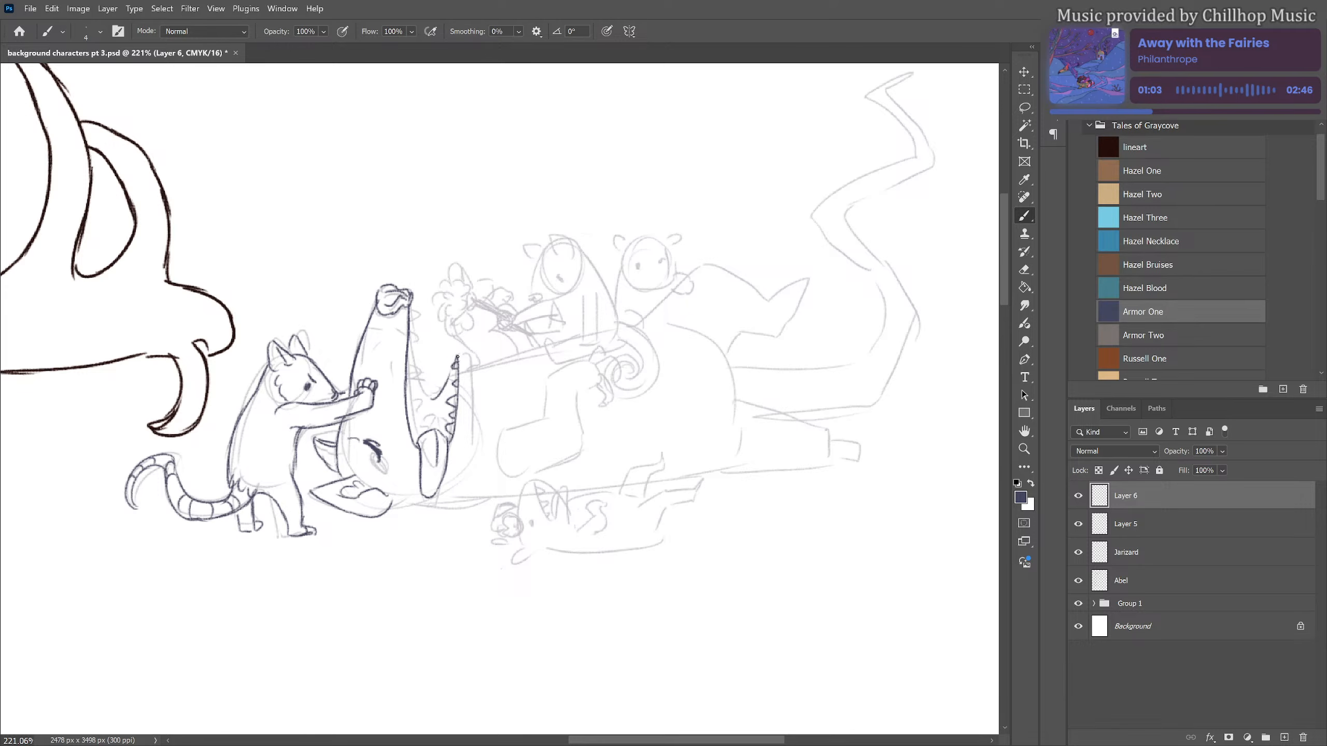
left_click_drag(452, 363, 440, 388)
mouse_move(406, 396)
left_mouse_down()
mouse_move(408, 408)
mouse_move(419, 308)
left_mouse_up()
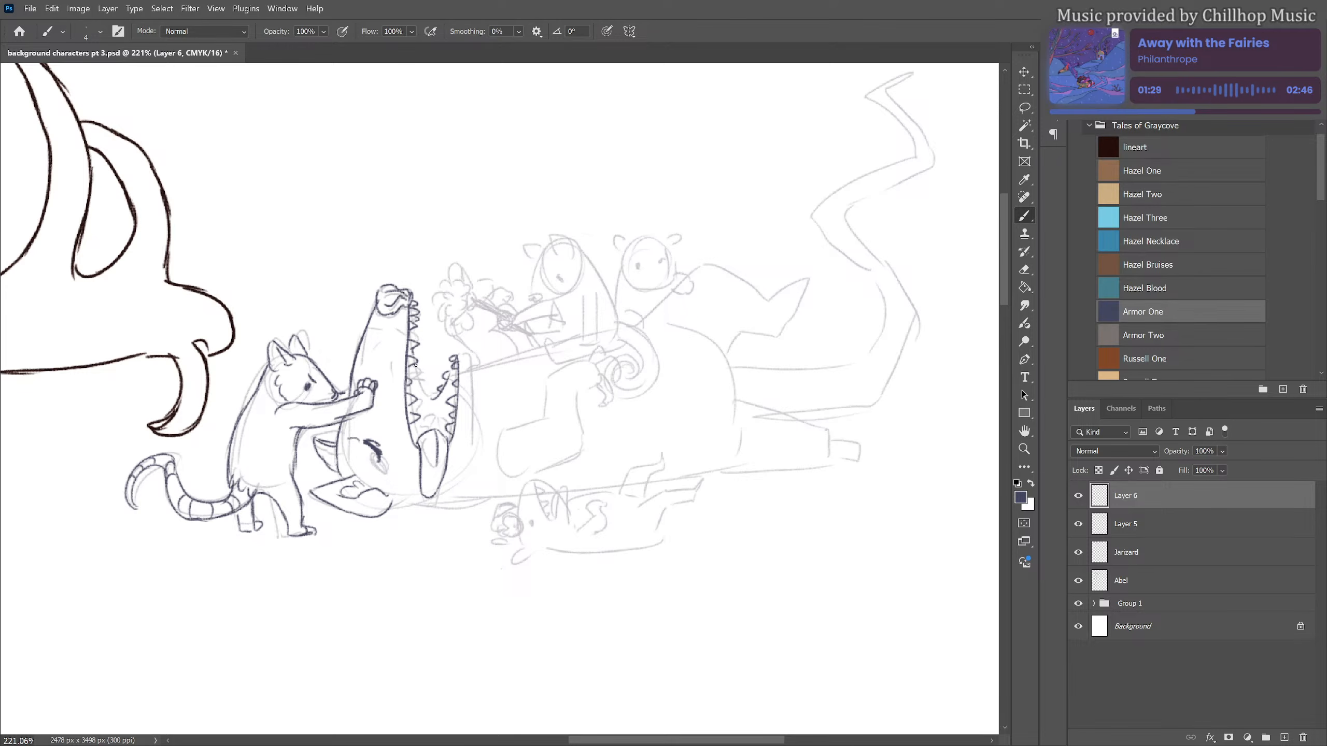
left_click_drag(416, 370, 428, 391)
mouse_move(460, 354)
left_mouse_down()
mouse_move(475, 456)
mouse_move(460, 486)
left_mouse_up()
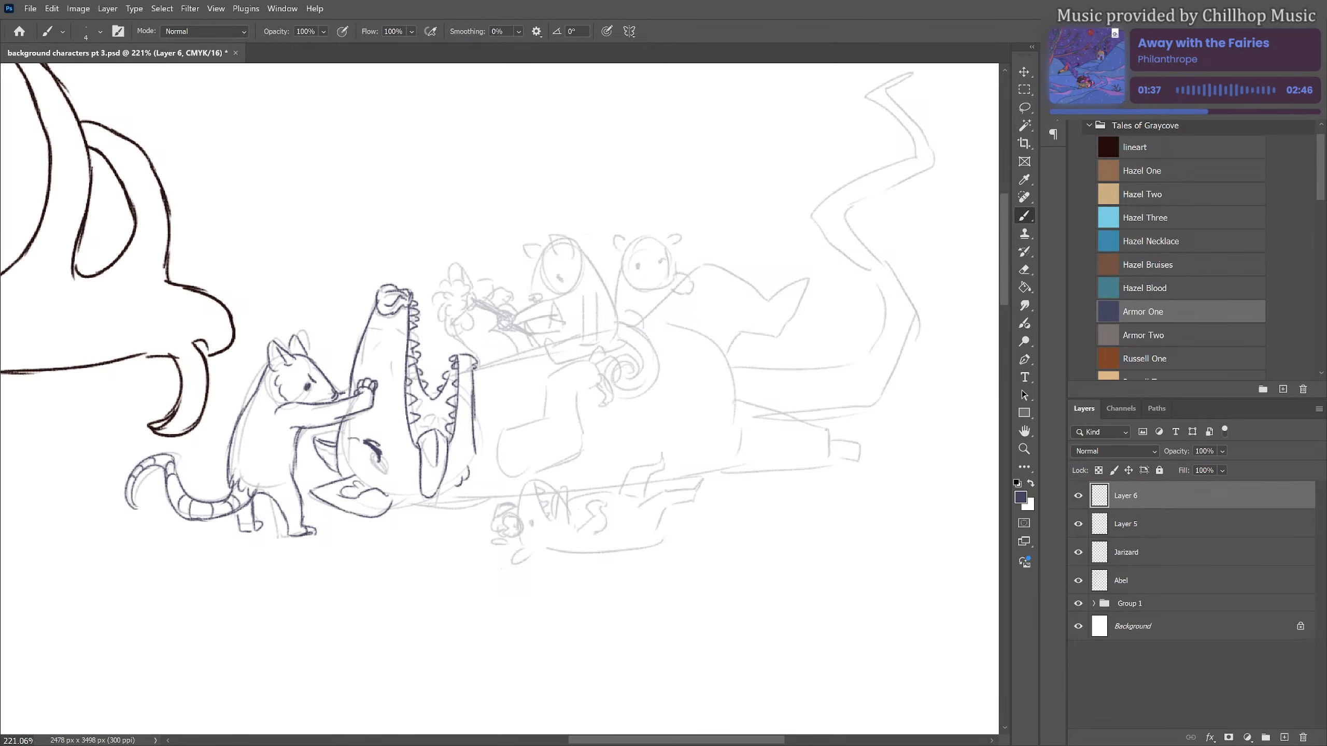
Add a tuft at the lower jaw tip, wrinkles along the snout and whiskers around the nose
left_click_drag(482, 355, 476, 366)
mouse_move(382, 327)
left_mouse_down()
mouse_move(344, 337)
mouse_move(381, 337)
mouse_move(384, 370)
left_mouse_up()
mouse_move(417, 308)
left_mouse_down()
mouse_move(433, 278)
mouse_move(420, 269)
left_mouse_up()
left_click_drag(374, 306, 367, 291)
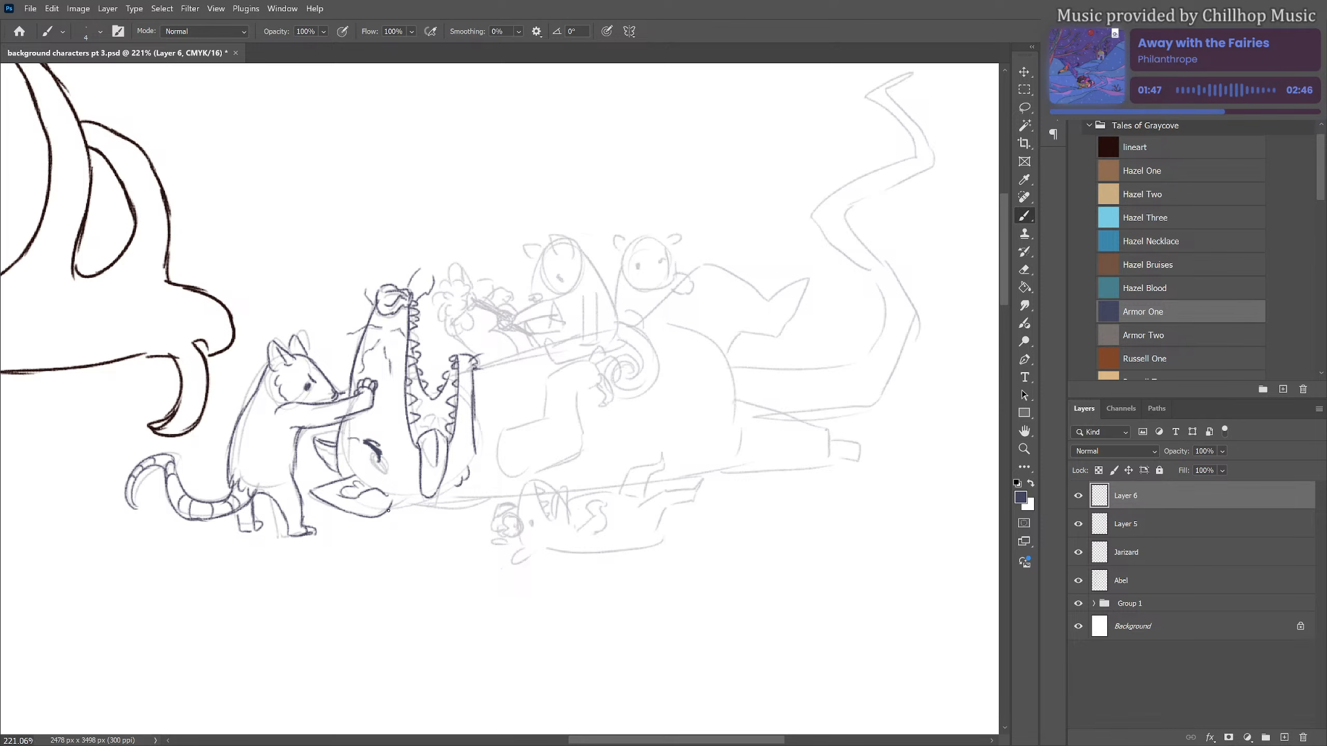
Draw the large animal's back line and the small lying figure's hand, snout, eye, ear and back
left_click_drag(389, 511, 520, 496)
mouse_move(505, 529)
left_mouse_down()
mouse_move(521, 527)
mouse_move(496, 520)
mouse_move(501, 504)
mouse_move(512, 511)
mouse_move(524, 484)
mouse_move(546, 515)
left_mouse_up()
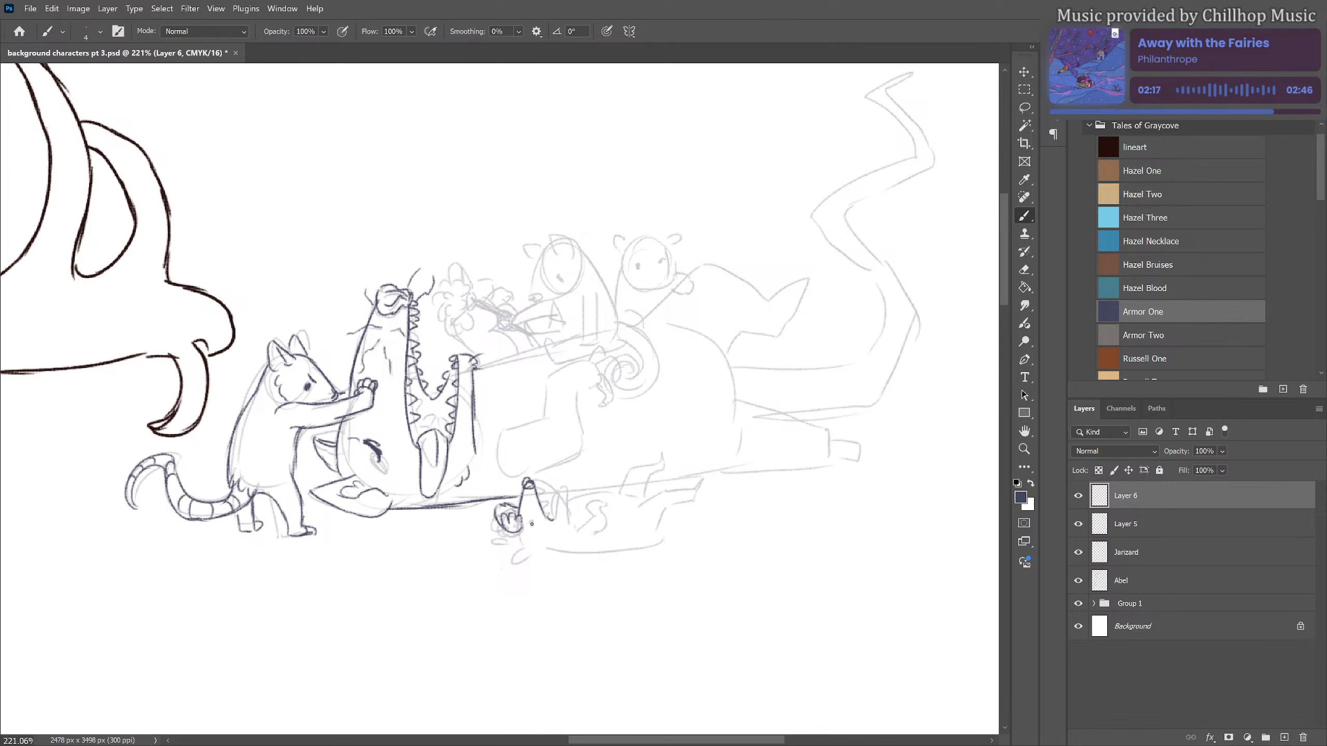
left_click_drag(532, 525, 533, 529)
mouse_move(519, 533)
left_mouse_down()
mouse_move(547, 544)
mouse_move(511, 536)
mouse_move(596, 549)
mouse_move(542, 551)
mouse_move(661, 539)
left_mouse_up()
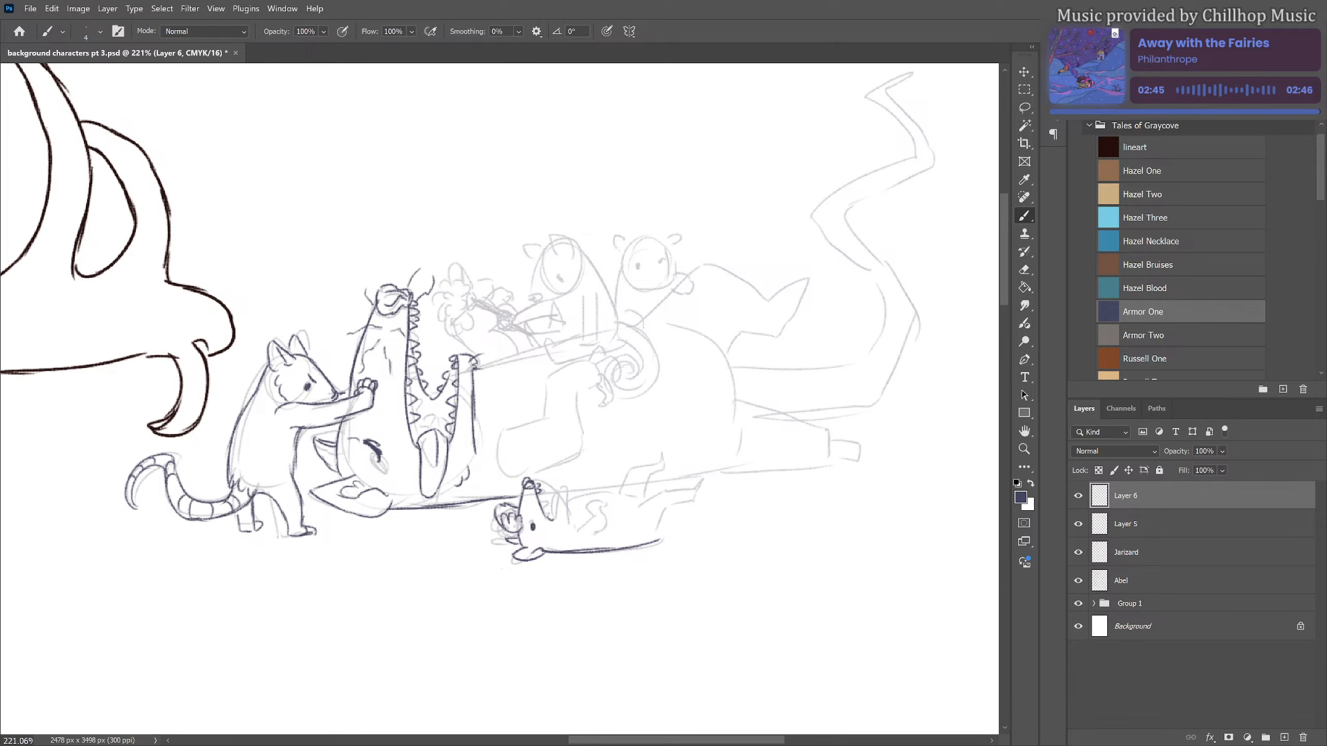
Handwrite the numbers 1 to 4 beside the standing, lying, seated and rearmost small figures respectively
left_click_drag(264, 310, 287, 312)
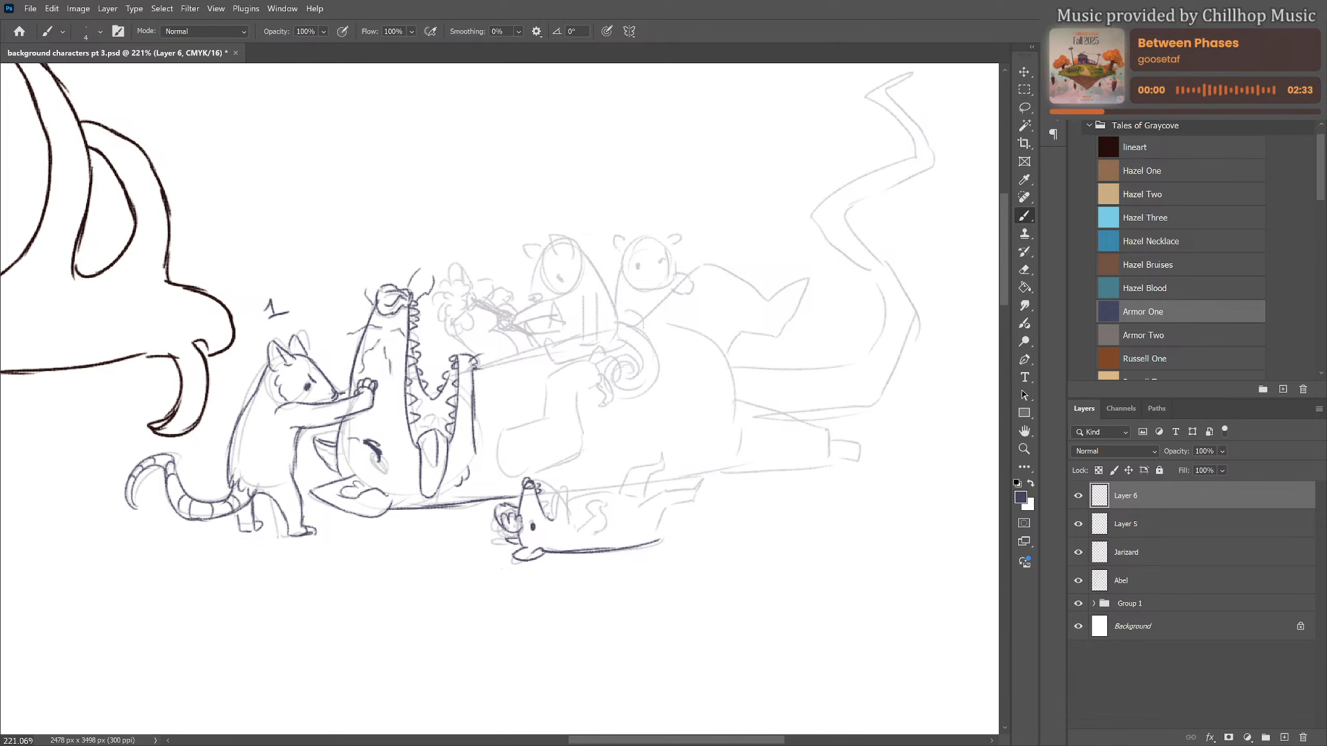
left_click_drag(589, 565, 602, 575)
left_click_drag(562, 214, 558, 226)
left_click_drag(663, 211, 669, 225)
Handwrite a legend column of numbers 1 to 4 below the group and write "The Squonk" beside number 1
left_click_drag(743, 644, 698, 546)
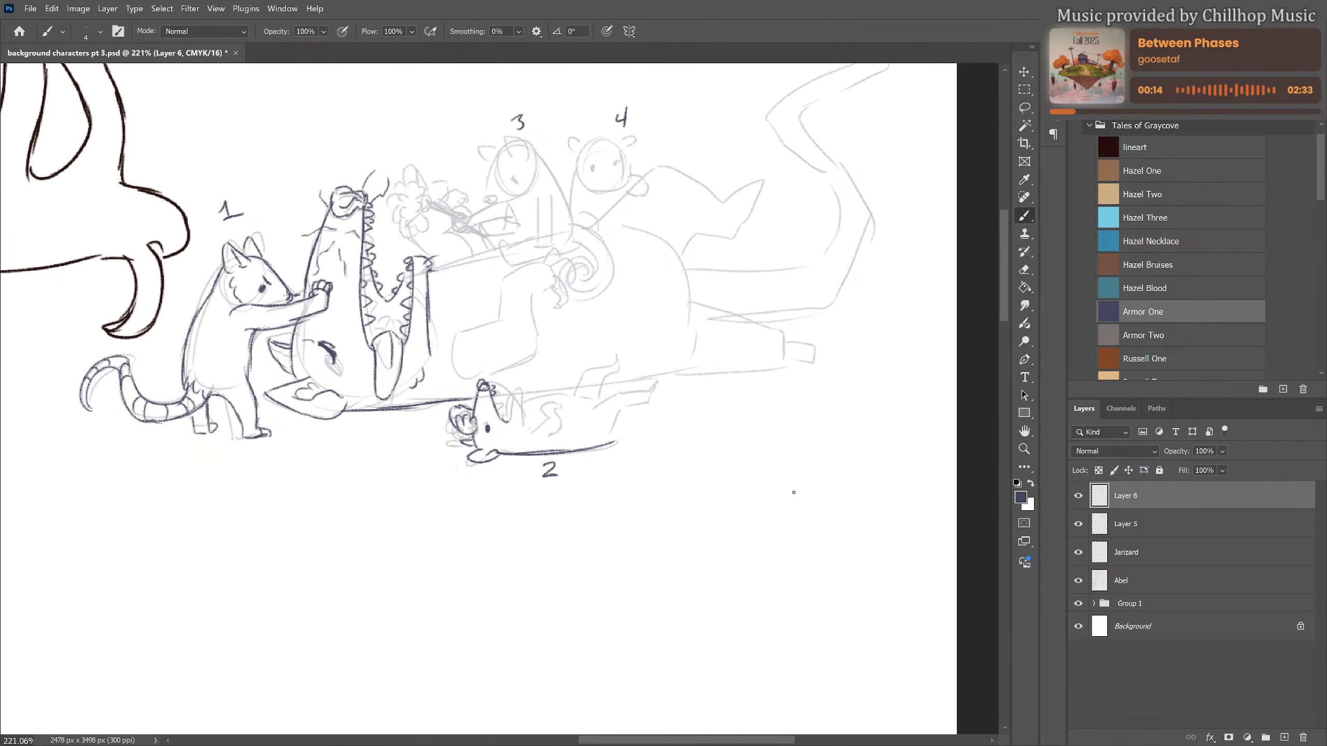
left_click_drag(773, 500, 776, 620)
mouse_move(803, 503)
left_mouse_down()
mouse_move(818, 501)
mouse_move(811, 519)
mouse_move(876, 504)
mouse_move(872, 525)
left_mouse_up()
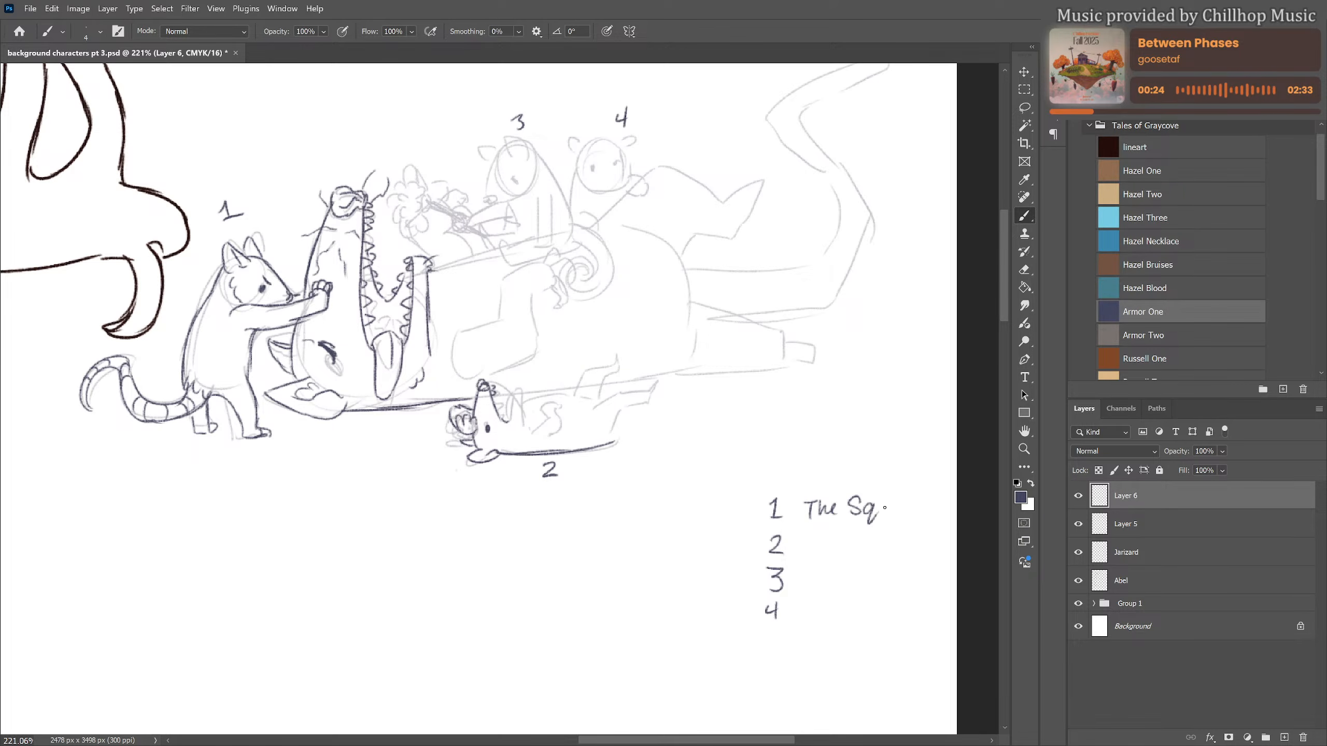
left_click_drag(879, 504, 919, 508)
mouse_move(920, 491)
left_mouse_down()
mouse_move(918, 511)
mouse_move(936, 509)
left_mouse_up()
Move the handwritten "The Squonk" down one row so it sits beside number 2 in the legend
key("l")
mouse_move(919, 479)
left_mouse_down()
mouse_move(842, 478)
mouse_move(791, 511)
mouse_move(876, 531)
mouse_move(933, 481)
mouse_move(884, 551)
left_mouse_up()
key("ctrl+t")
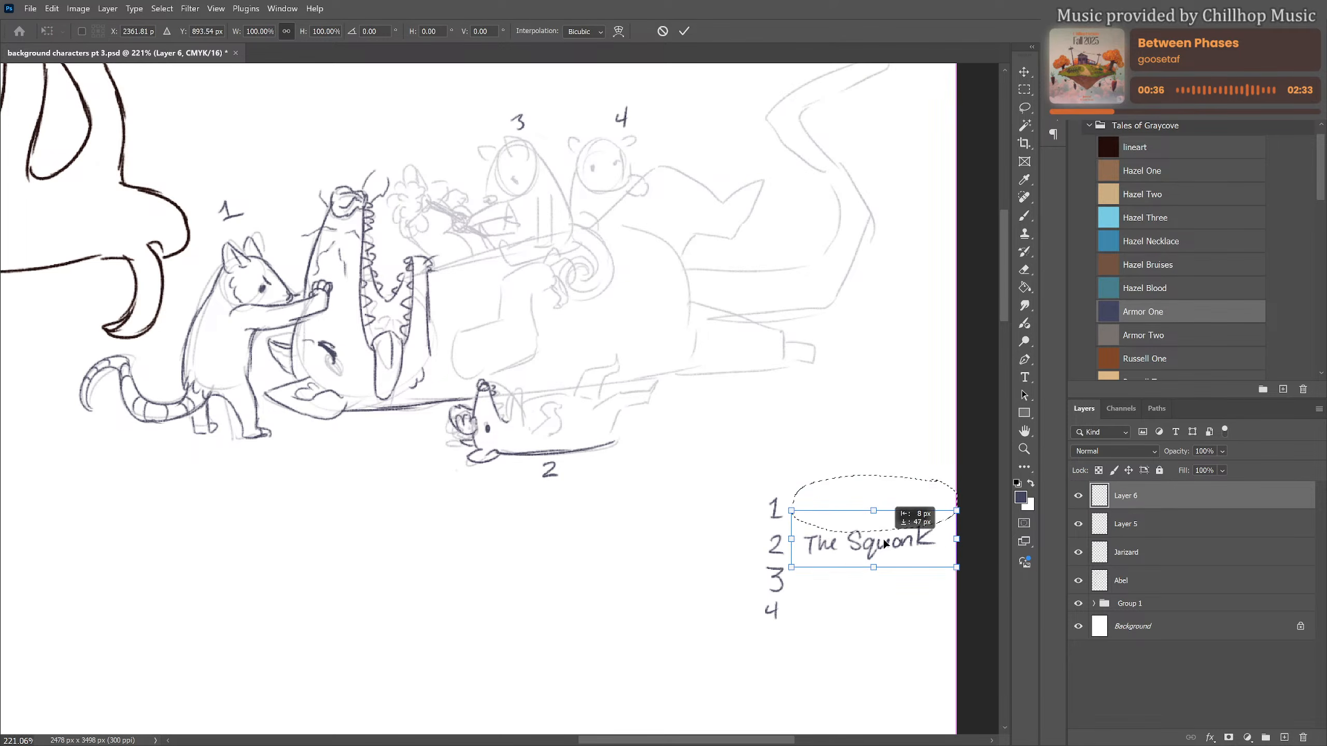
key("Return")
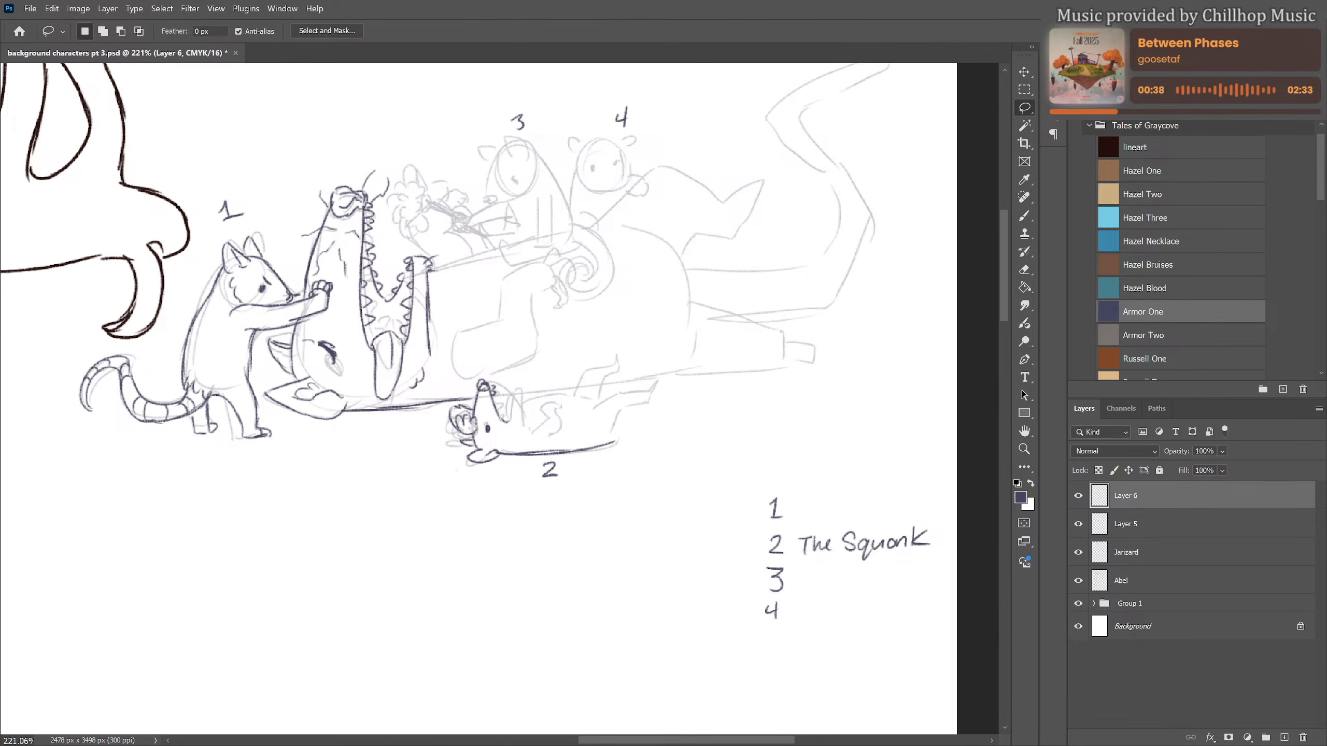
Draw the lying figure 2's open lower jaw, teeth, belly line, bent arm and raised hind legs, and try a straight tail
key("b")
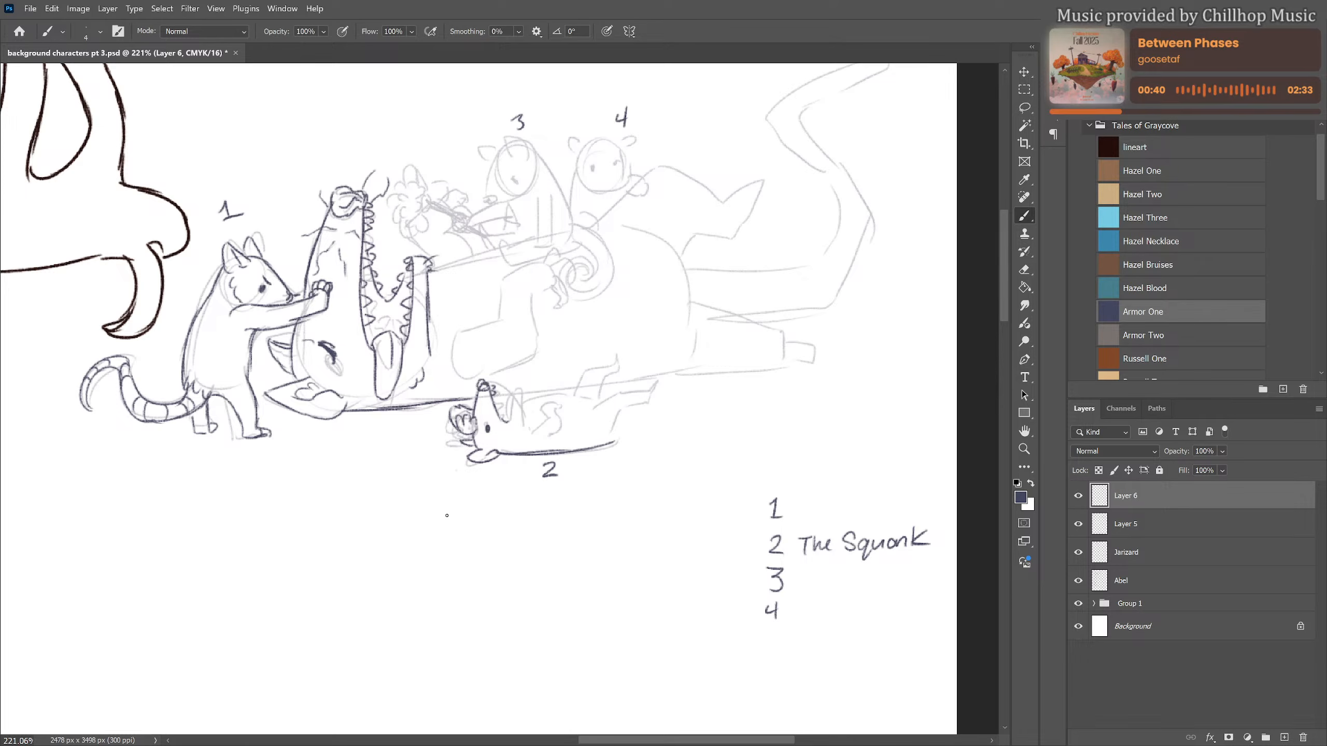
mouse_move(418, 507)
left_mouse_down()
mouse_move(441, 551)
mouse_move(373, 587)
mouse_move(380, 600)
mouse_move(393, 579)
left_mouse_up()
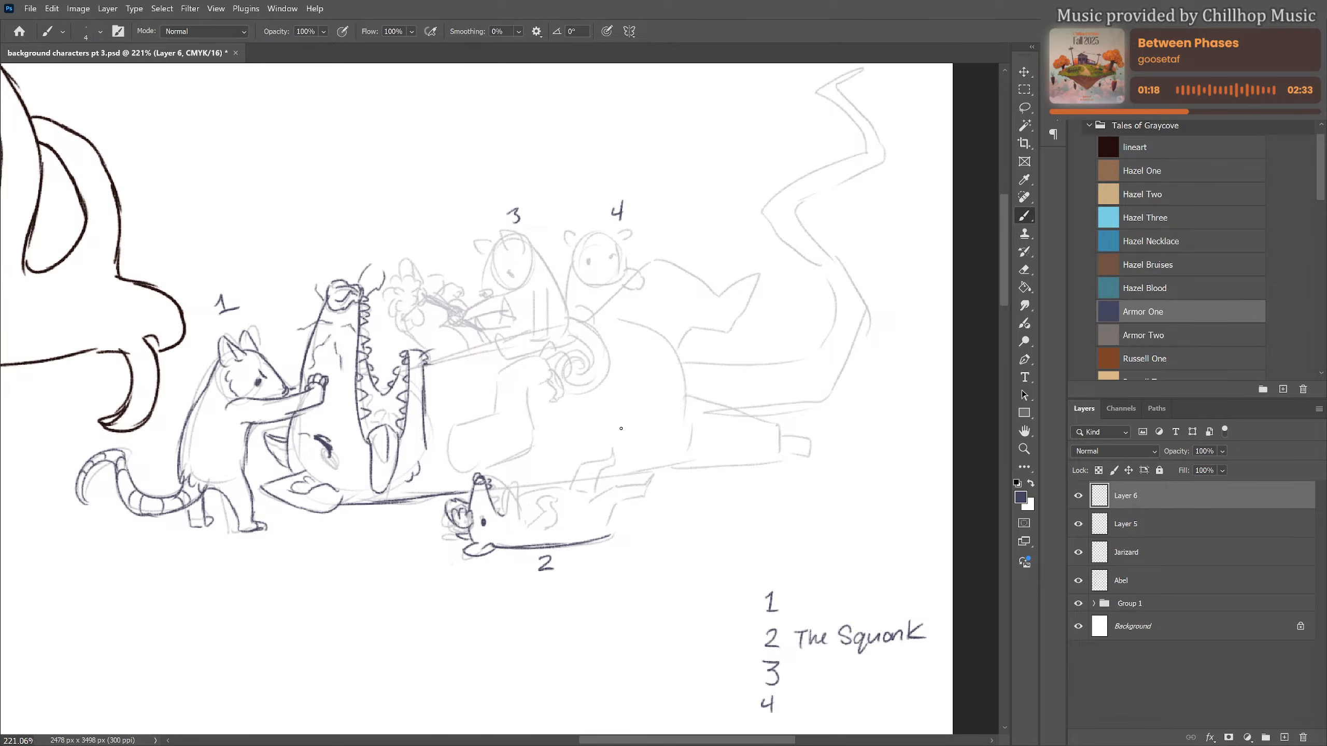
mouse_move(512, 487)
left_mouse_down()
mouse_move(507, 516)
mouse_move(520, 524)
mouse_move(505, 545)
left_mouse_up()
mouse_move(507, 511)
left_mouse_down()
mouse_move(500, 487)
mouse_move(591, 492)
left_mouse_up()
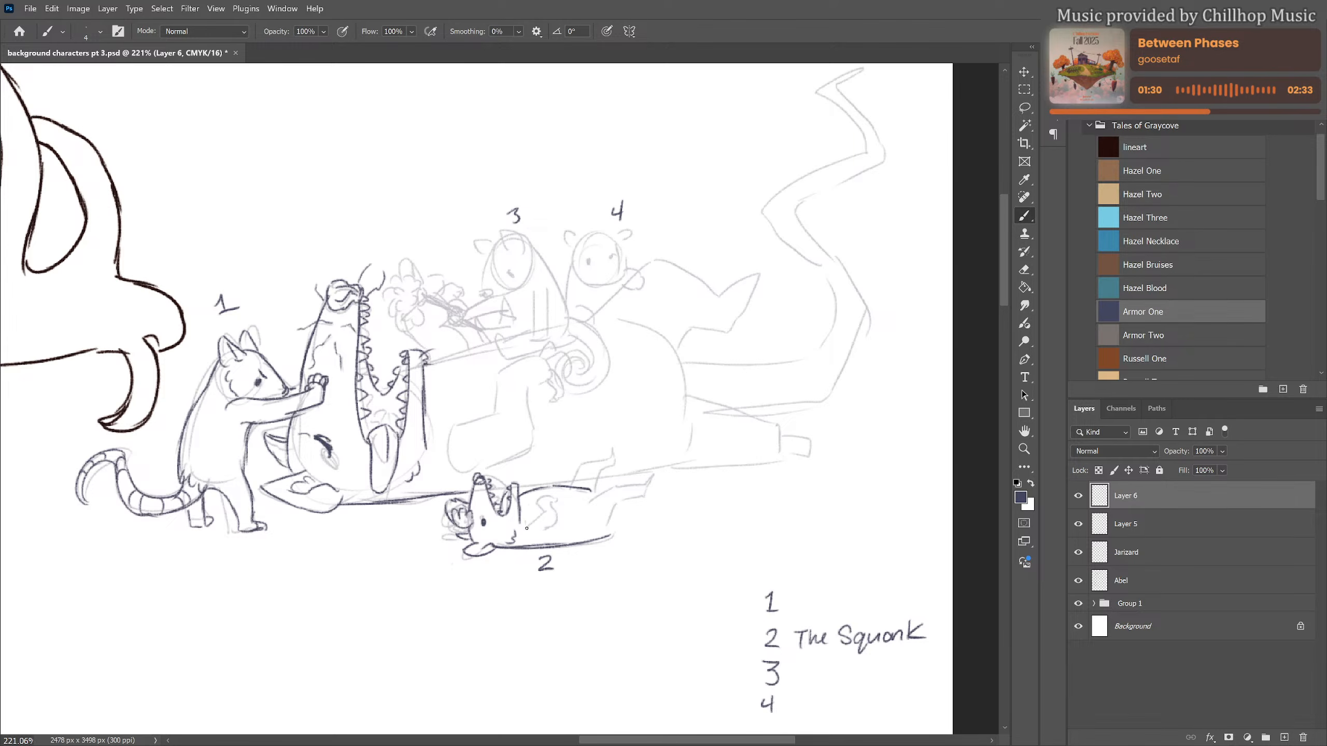
mouse_move(527, 529)
left_mouse_down()
mouse_move(540, 498)
mouse_move(560, 523)
left_mouse_up()
left_click_drag(456, 517, 475, 521)
mouse_move(575, 476)
left_mouse_down()
mouse_move(619, 449)
mouse_move(600, 476)
mouse_move(613, 450)
mouse_move(639, 469)
mouse_move(589, 504)
mouse_move(642, 475)
mouse_move(642, 499)
mouse_move(710, 519)
left_mouse_up()
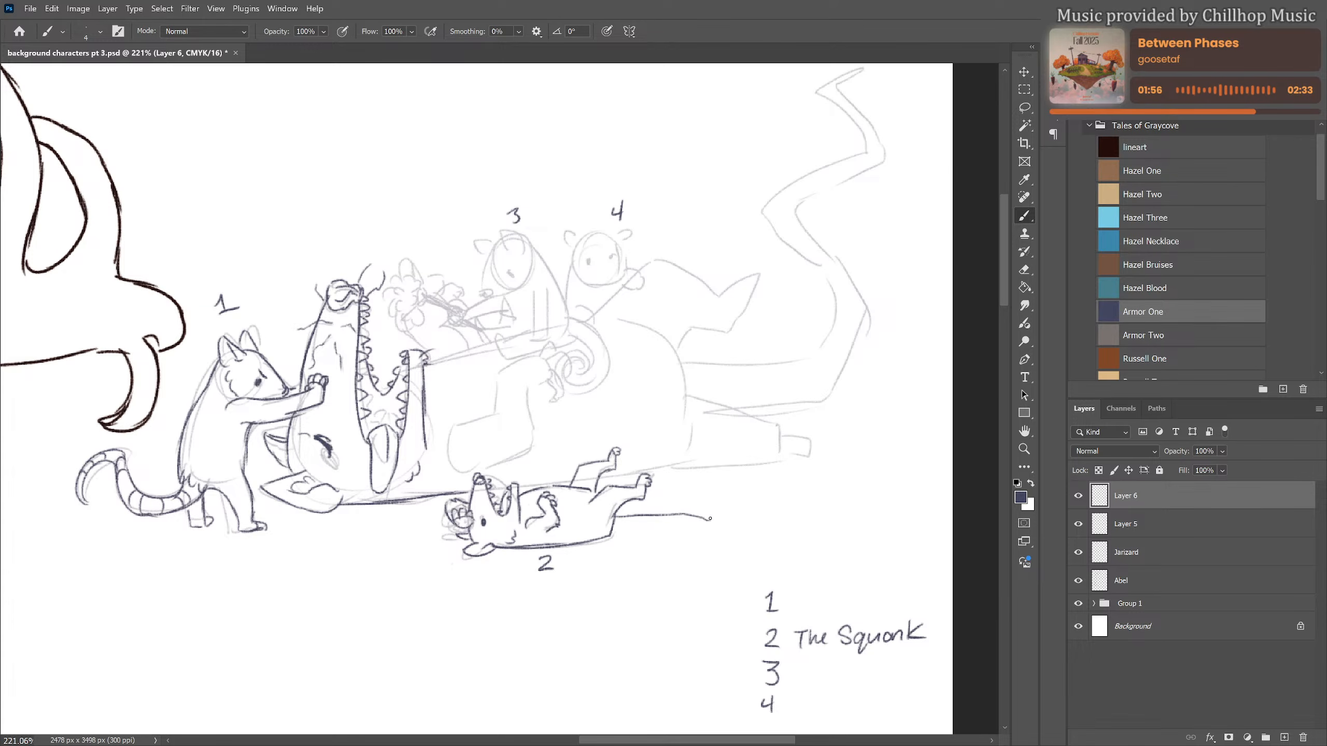
Undo figure 2's straight tail and redraw it curving upward with rings along its length
key("ctrl+z")
key("ctrl+z")
mouse_move(614, 519)
left_mouse_down()
mouse_move(667, 516)
mouse_move(690, 472)
mouse_move(703, 475)
mouse_move(676, 482)
mouse_move(693, 514)
mouse_move(610, 533)
mouse_move(681, 525)
mouse_move(667, 516)
mouse_move(688, 491)
mouse_move(675, 516)
mouse_move(621, 517)
mouse_move(645, 527)
mouse_move(681, 485)
left_mouse_up()
left_click_drag(663, 490, 699, 475)
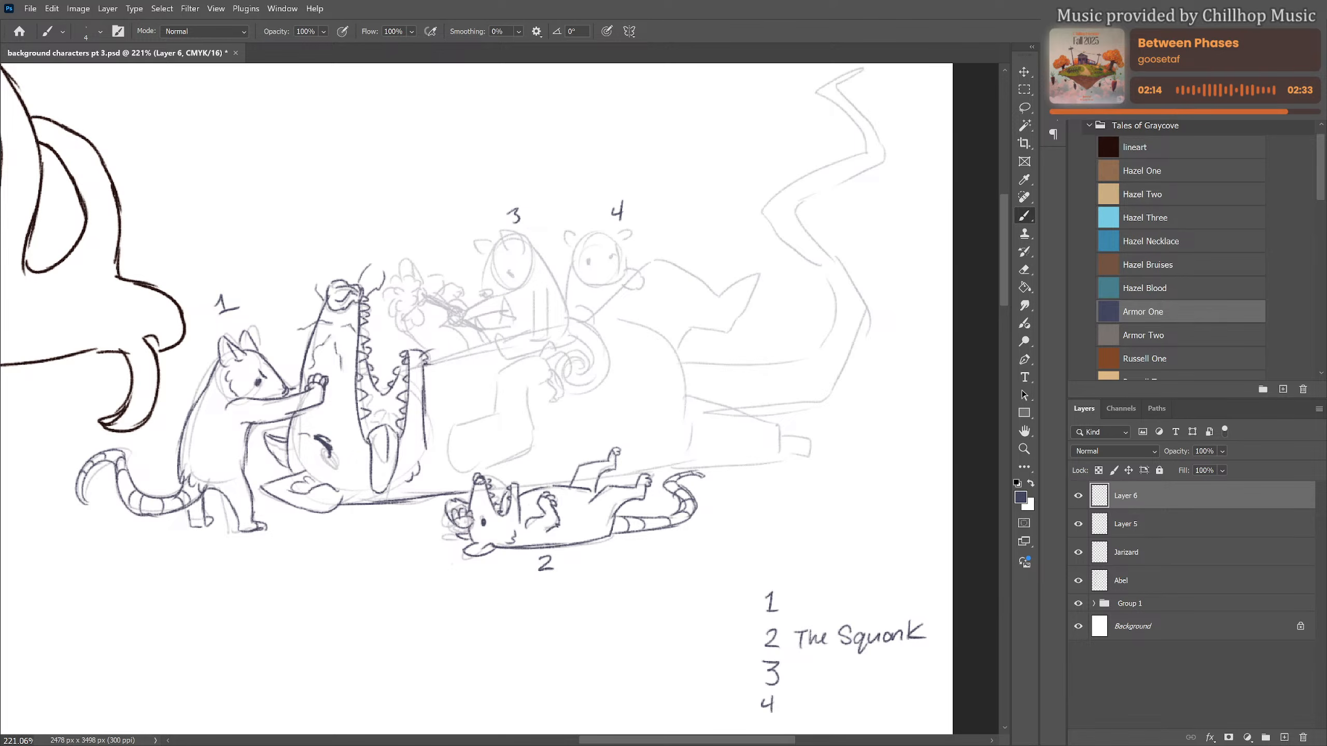
Draw the large animal's chest line from the lower jaw to the seated figure, and figure 3's snout, eye, head and ears
scroll(540, 360, "down", 5)
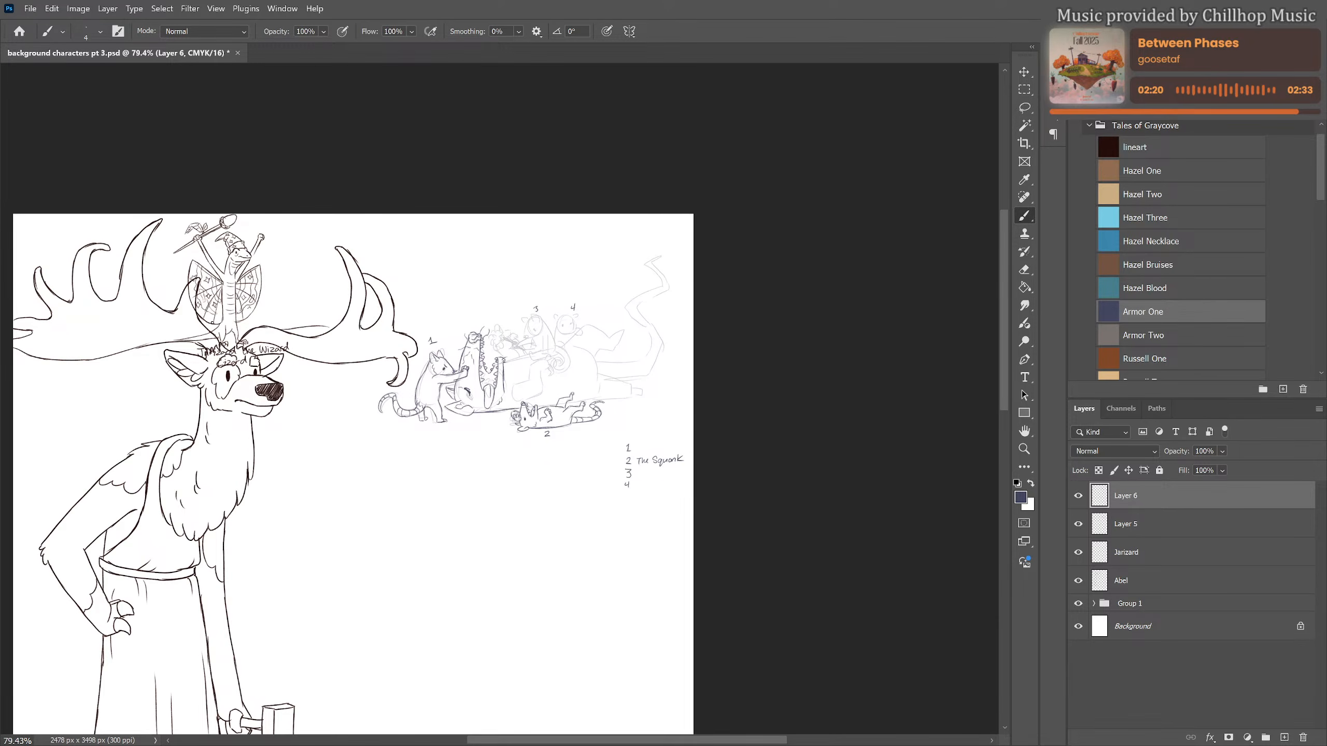
scroll(648, 378, "up", 4)
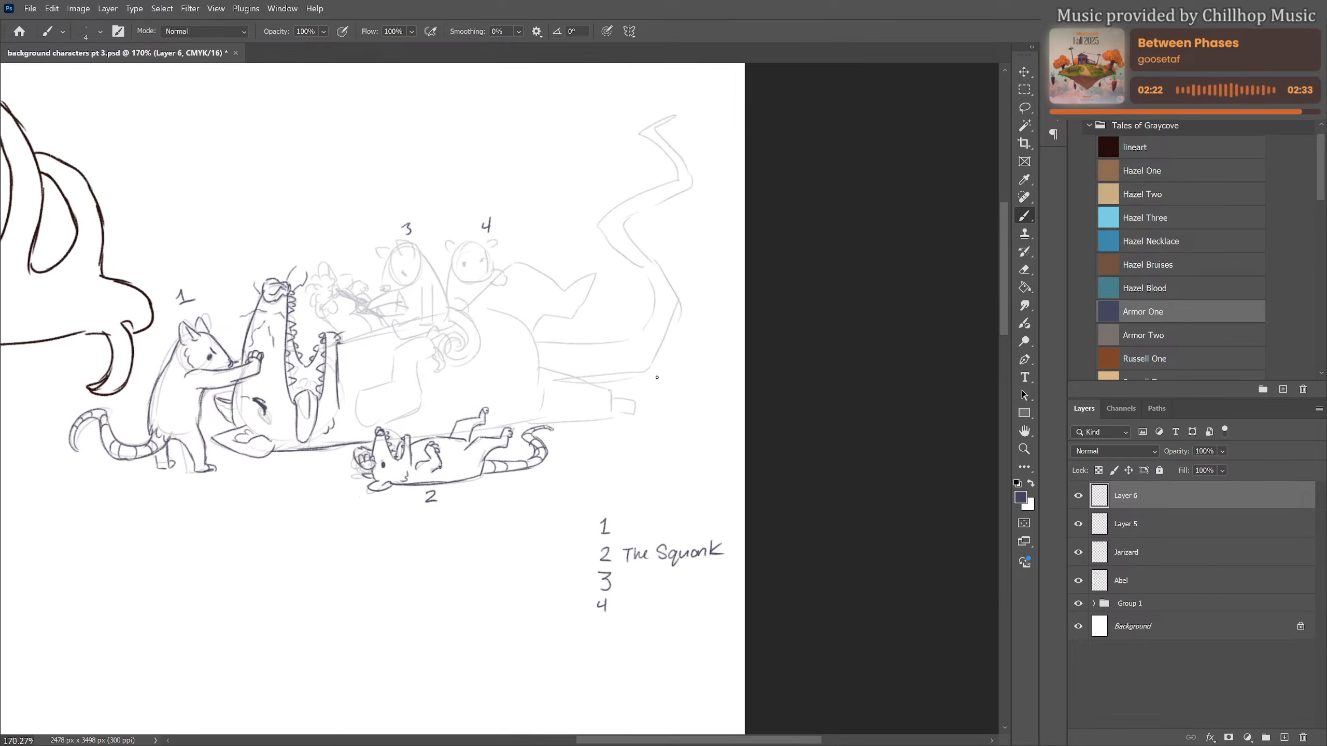
scroll(598, 368, "up", 2)
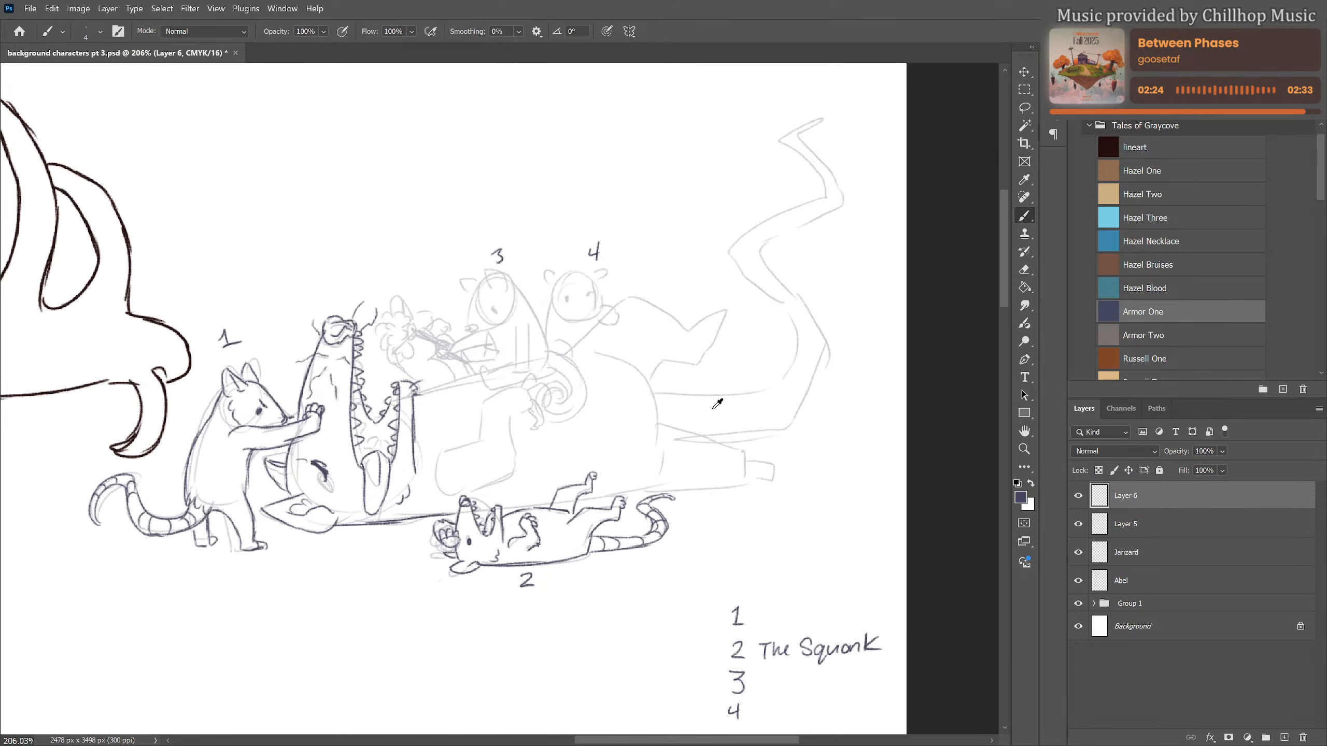
left_click_drag(686, 418, 661, 454)
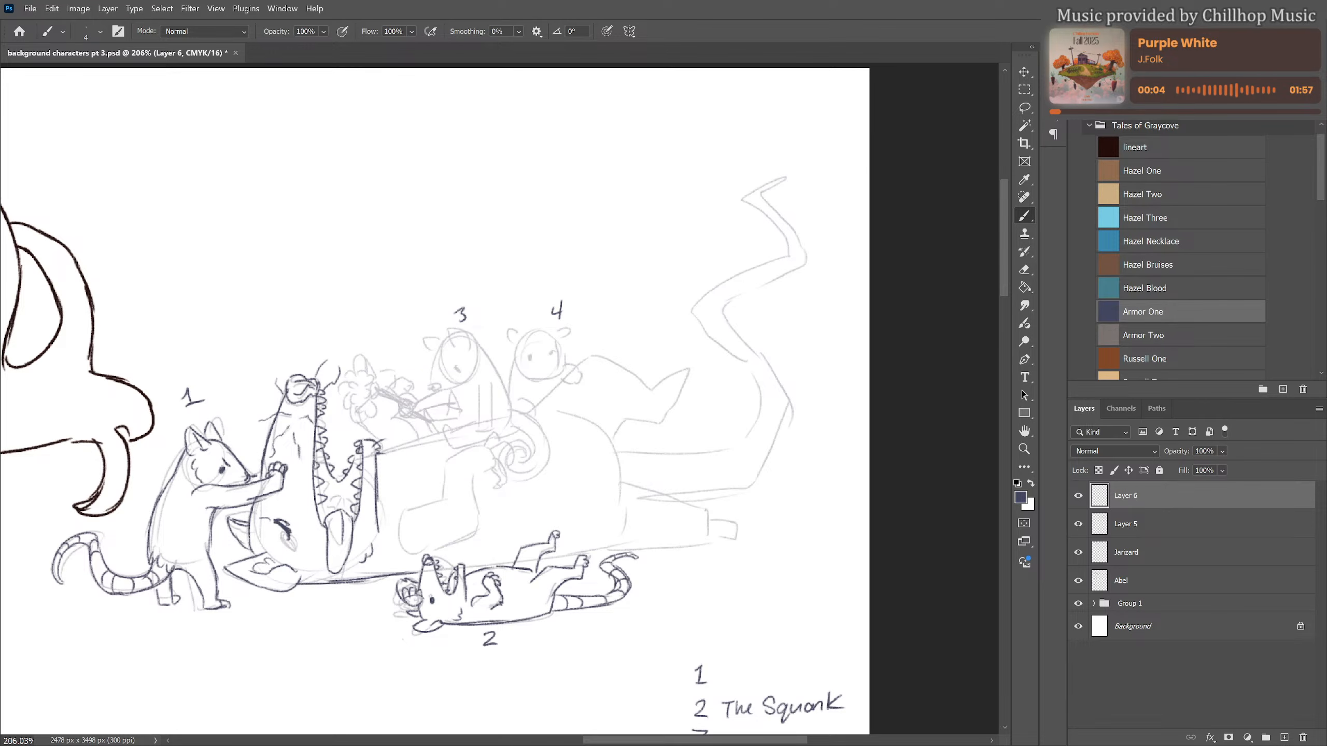
mouse_move(377, 469)
left_mouse_down()
mouse_move(390, 503)
mouse_move(418, 441)
mouse_move(444, 432)
left_mouse_up()
mouse_move(450, 338)
left_mouse_down()
mouse_move(434, 389)
mouse_move(476, 371)
mouse_move(453, 322)
mouse_move(451, 341)
mouse_move(471, 345)
mouse_move(425, 339)
mouse_move(433, 354)
left_mouse_up()
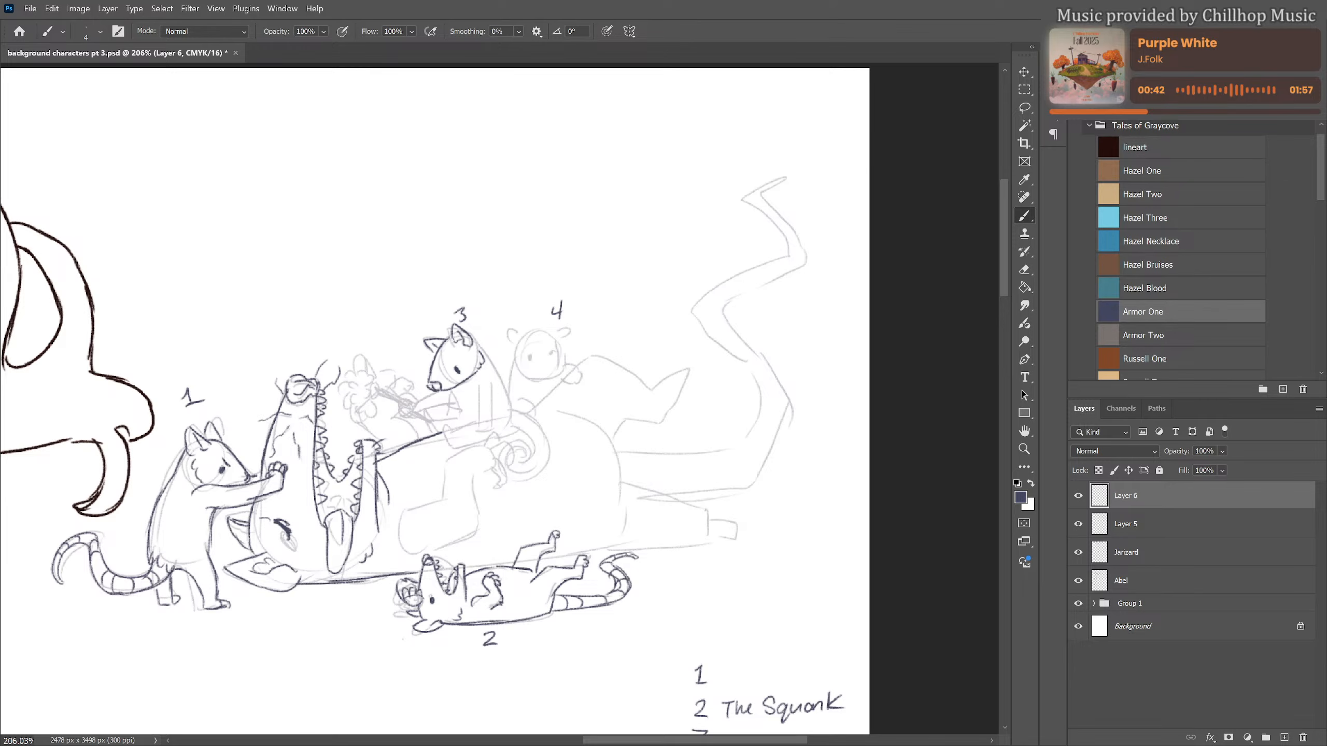
Handwrite "Squeak" beside number 1 in the legend
left_click_drag(731, 587, 696, 498)
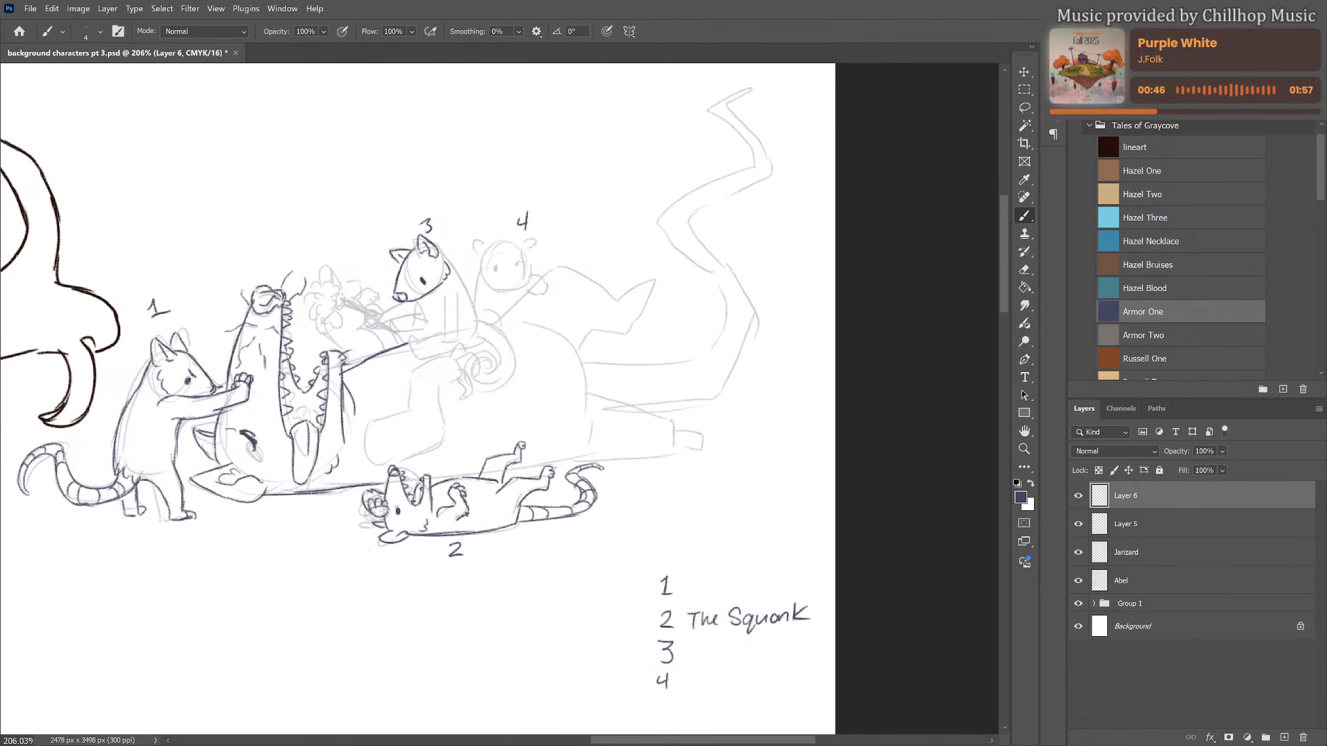
mouse_move(706, 574)
left_mouse_down()
mouse_move(685, 586)
mouse_move(720, 580)
mouse_move(719, 599)
mouse_move(746, 580)
mouse_move(774, 584)
left_mouse_up()
key("ctrl+z")
key("ctrl+z")
left_click_drag(789, 570, 792, 583)
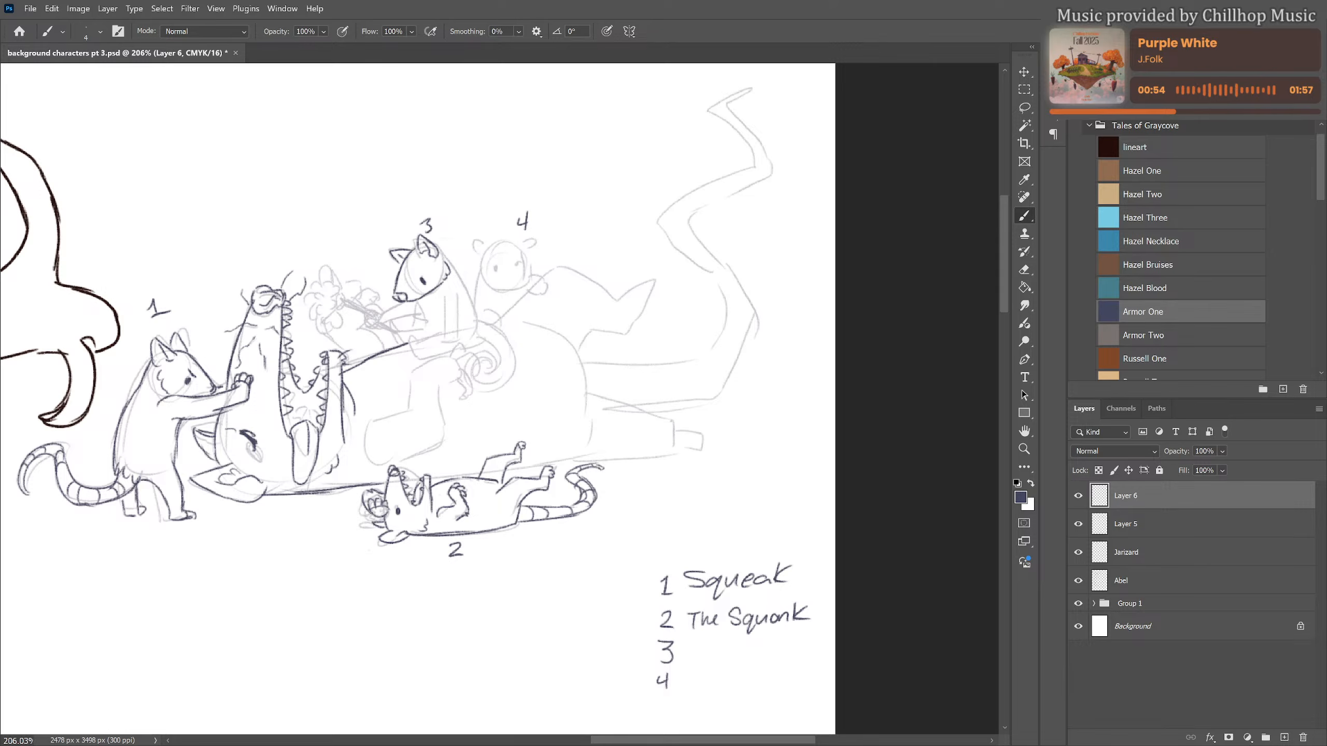
Draw seated figure 3's back, legs and feet, and its arms reaching forward to grip the handle
left_click_drag(604, 442, 656, 531)
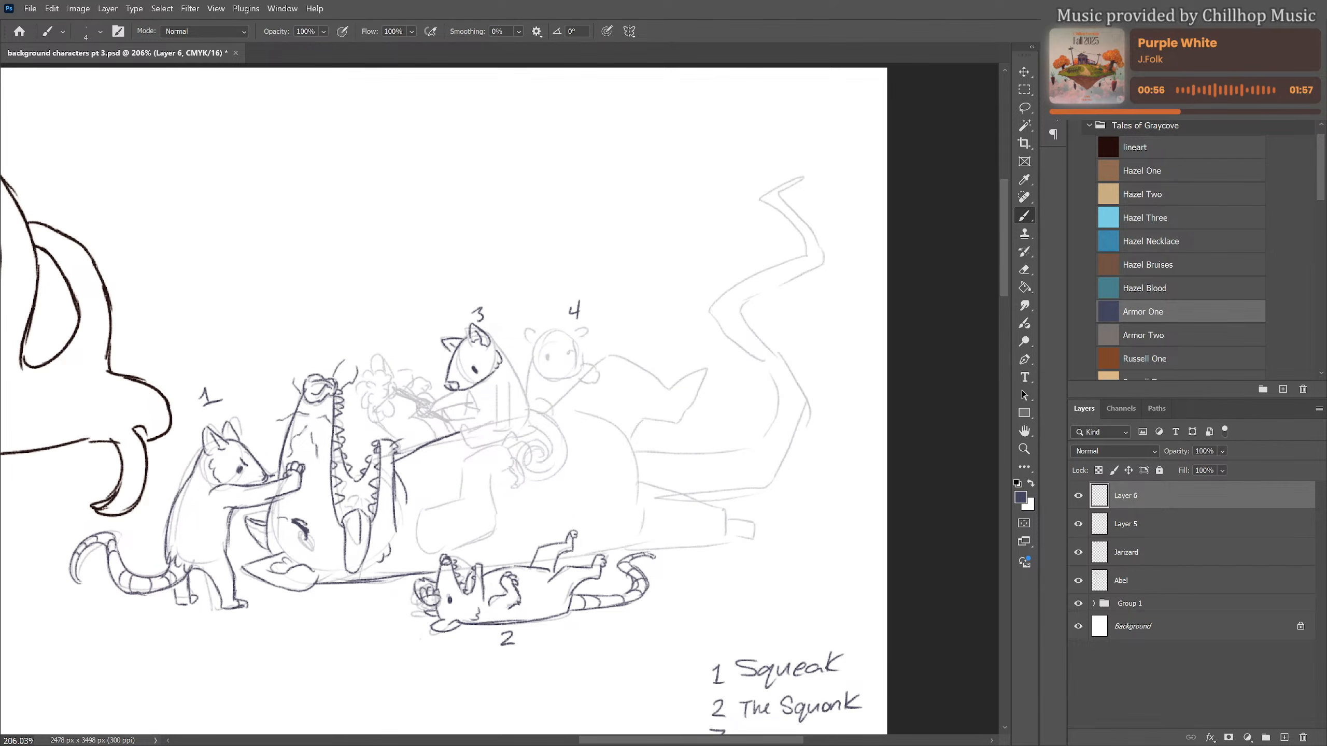
mouse_move(488, 338)
left_mouse_down()
mouse_move(529, 406)
mouse_move(469, 390)
mouse_move(479, 412)
mouse_move(444, 417)
mouse_move(482, 426)
mouse_move(472, 446)
mouse_move(492, 432)
mouse_move(465, 441)
left_mouse_up()
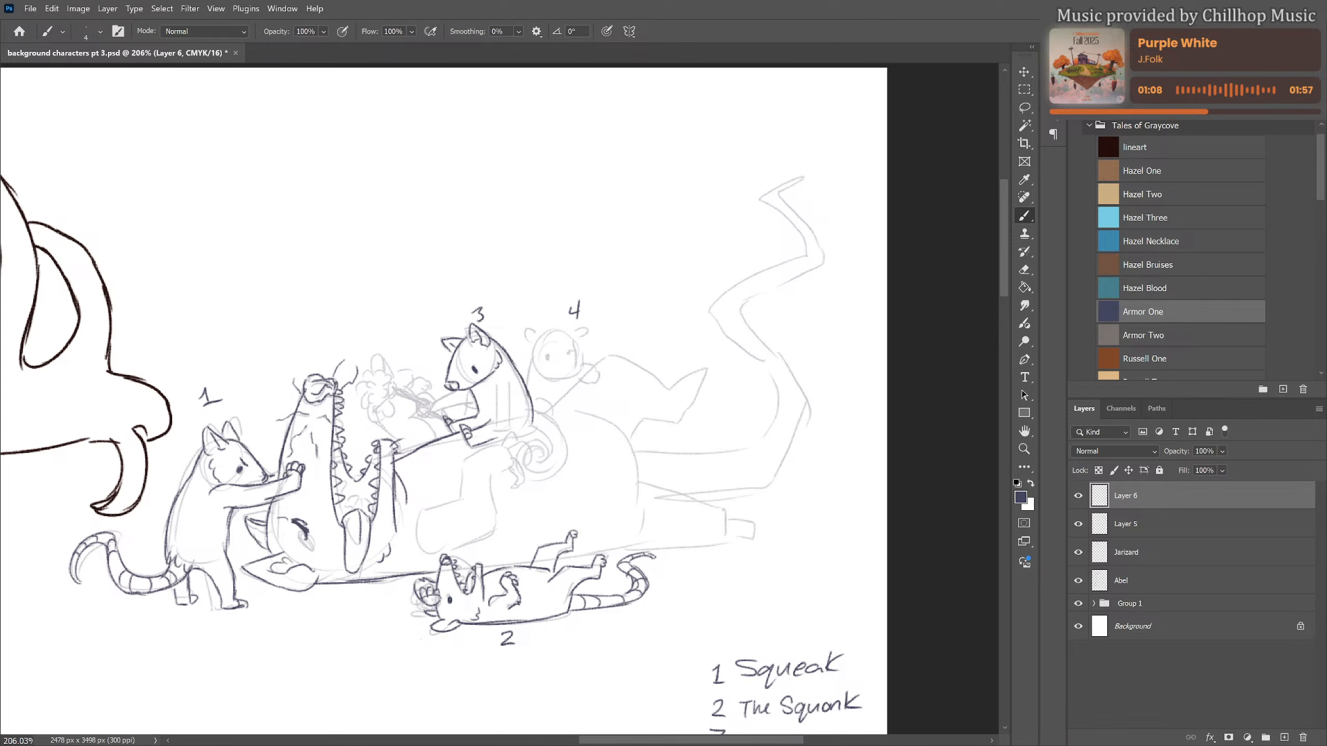
left_click_drag(449, 399, 427, 420)
mouse_move(458, 409)
left_mouse_down()
mouse_move(474, 399)
mouse_move(501, 412)
mouse_move(503, 430)
left_mouse_up()
mouse_move(508, 384)
left_mouse_down()
mouse_move(508, 434)
mouse_move(529, 427)
left_mouse_up()
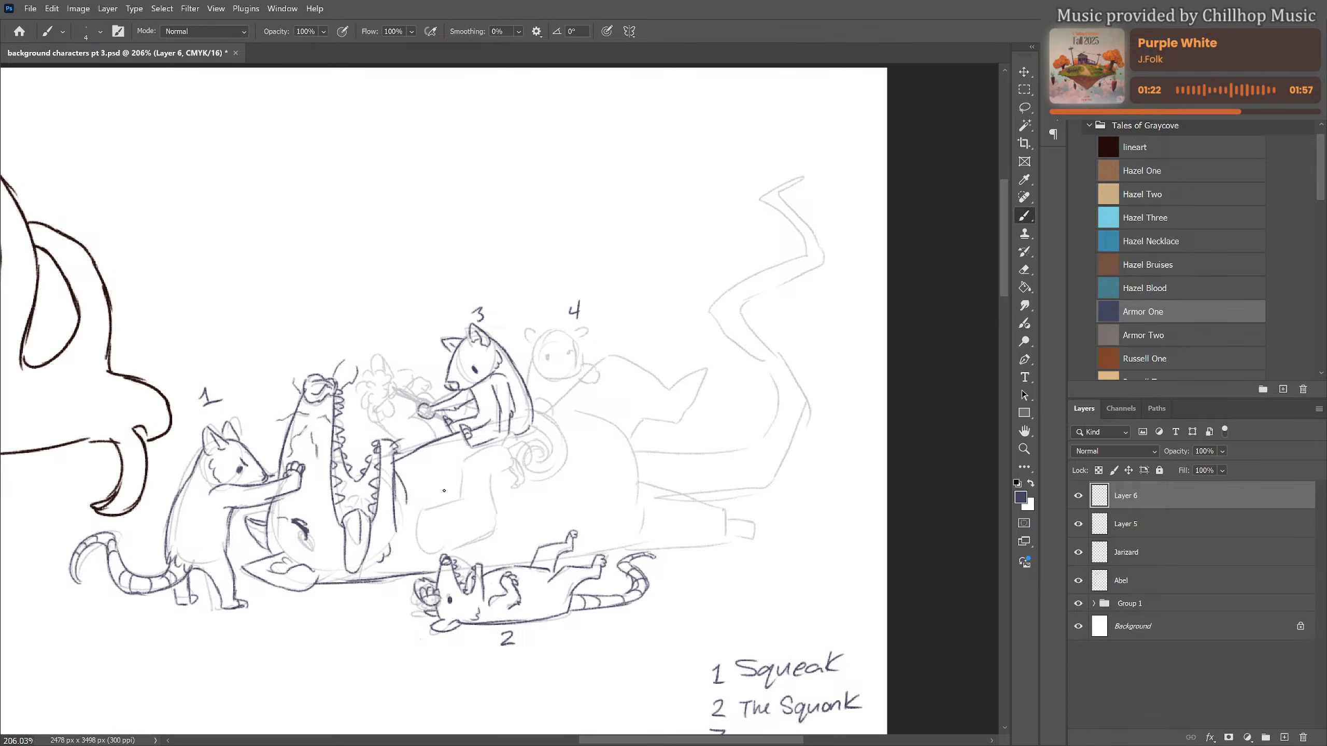
Draw the large animal's bent arm with its hand behind figure 3, and the spiral curled tail it holds
mouse_move(409, 536)
left_mouse_down()
mouse_move(418, 508)
mouse_move(459, 500)
mouse_move(464, 458)
mouse_move(518, 432)
left_mouse_up()
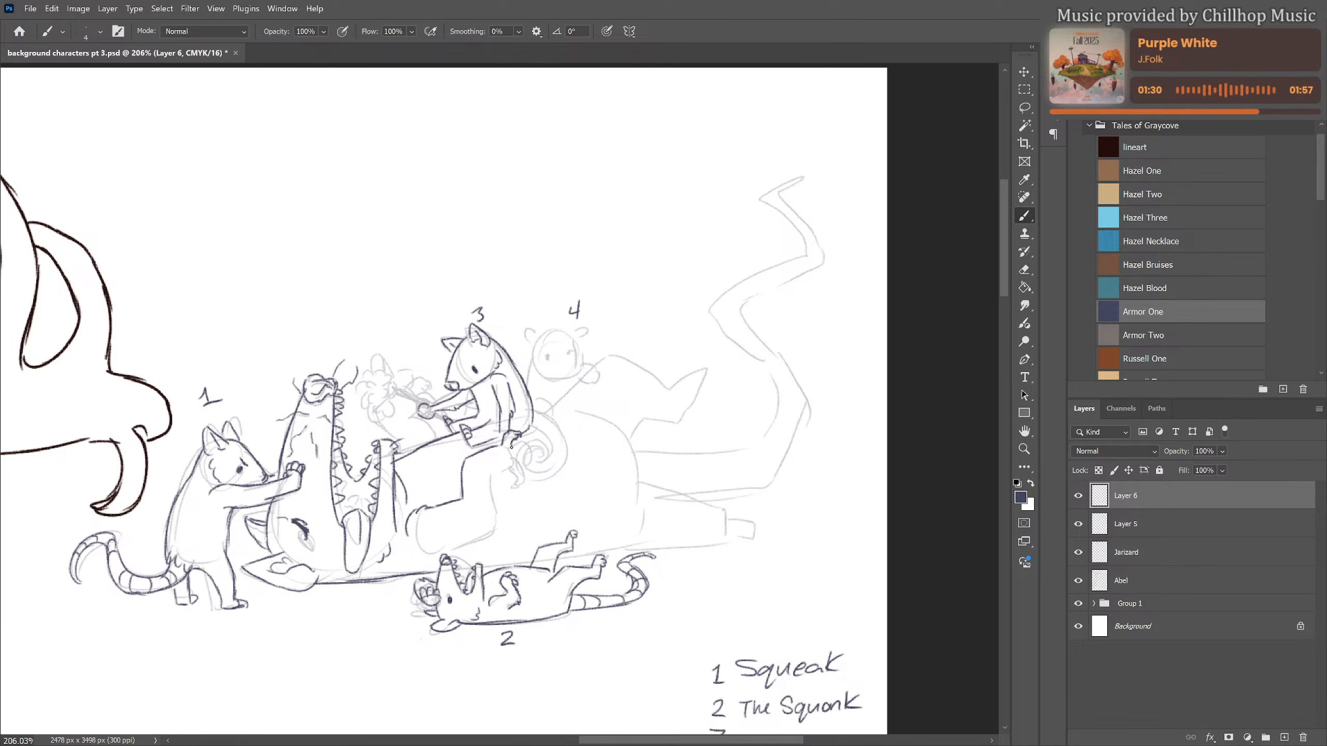
mouse_move(510, 449)
left_mouse_down()
mouse_move(527, 443)
mouse_move(518, 483)
left_mouse_up()
mouse_move(514, 468)
left_mouse_down()
mouse_move(502, 442)
mouse_move(516, 469)
mouse_move(518, 455)
mouse_move(488, 473)
mouse_move(503, 529)
mouse_move(529, 447)
mouse_move(453, 546)
mouse_move(501, 533)
left_mouse_up()
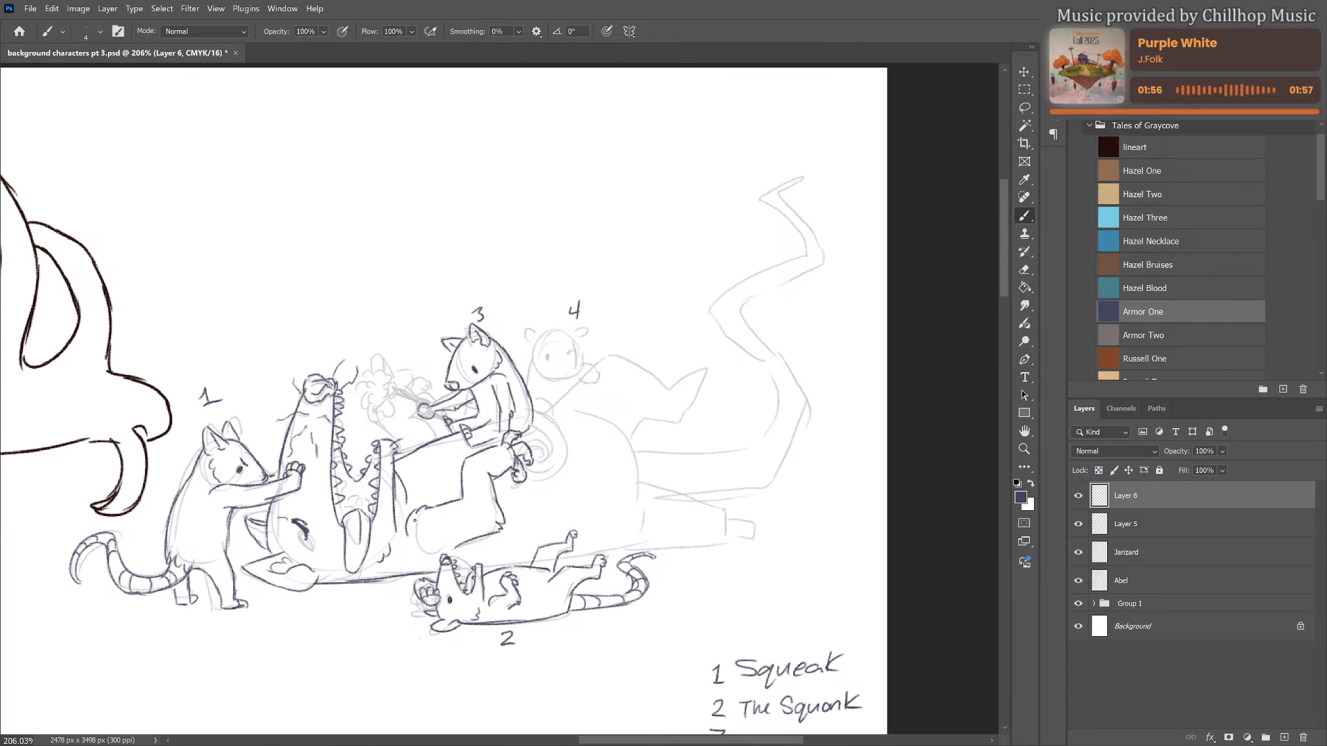
left_click_drag(458, 496, 440, 534)
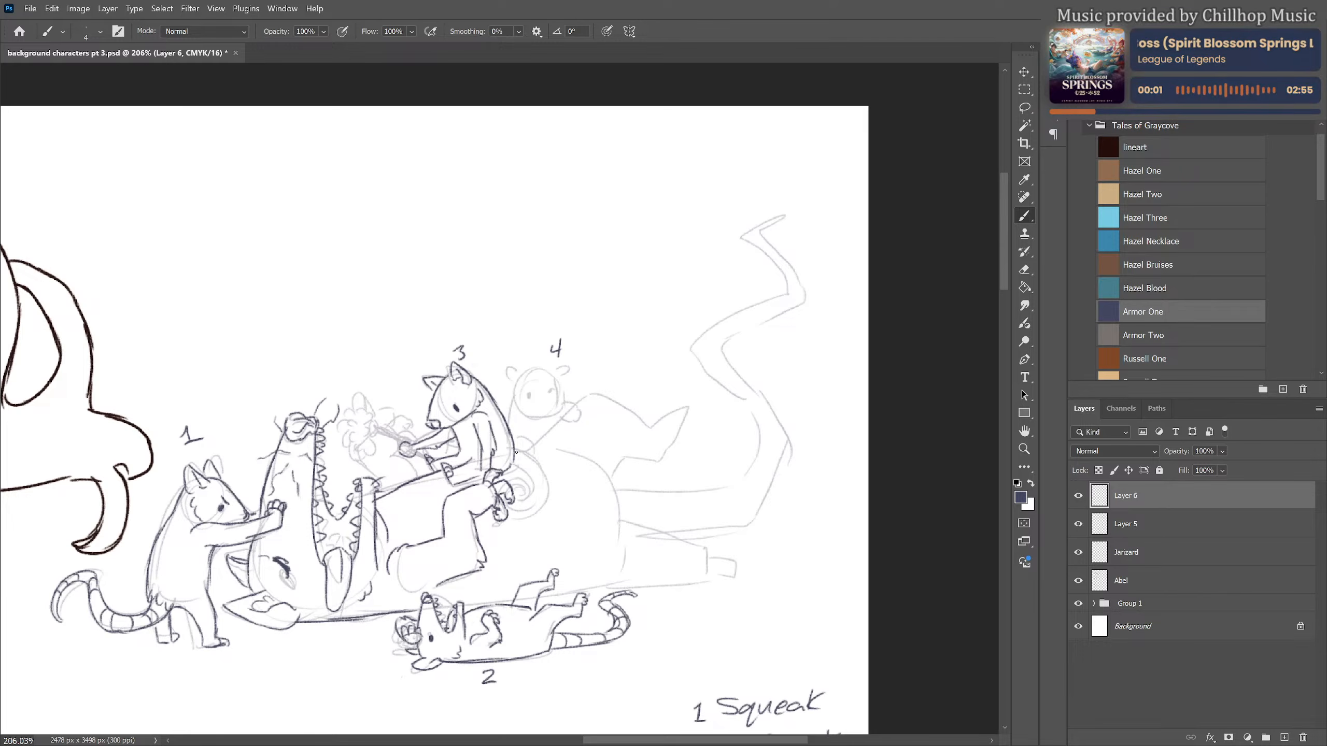
mouse_move(514, 453)
left_mouse_down()
mouse_move(533, 458)
mouse_move(548, 501)
mouse_move(550, 484)
mouse_move(509, 517)
mouse_move(530, 494)
mouse_move(517, 482)
mouse_move(530, 496)
mouse_move(515, 491)
mouse_move(510, 509)
mouse_move(529, 510)
mouse_move(528, 475)
mouse_move(512, 466)
mouse_move(528, 508)
left_mouse_up()
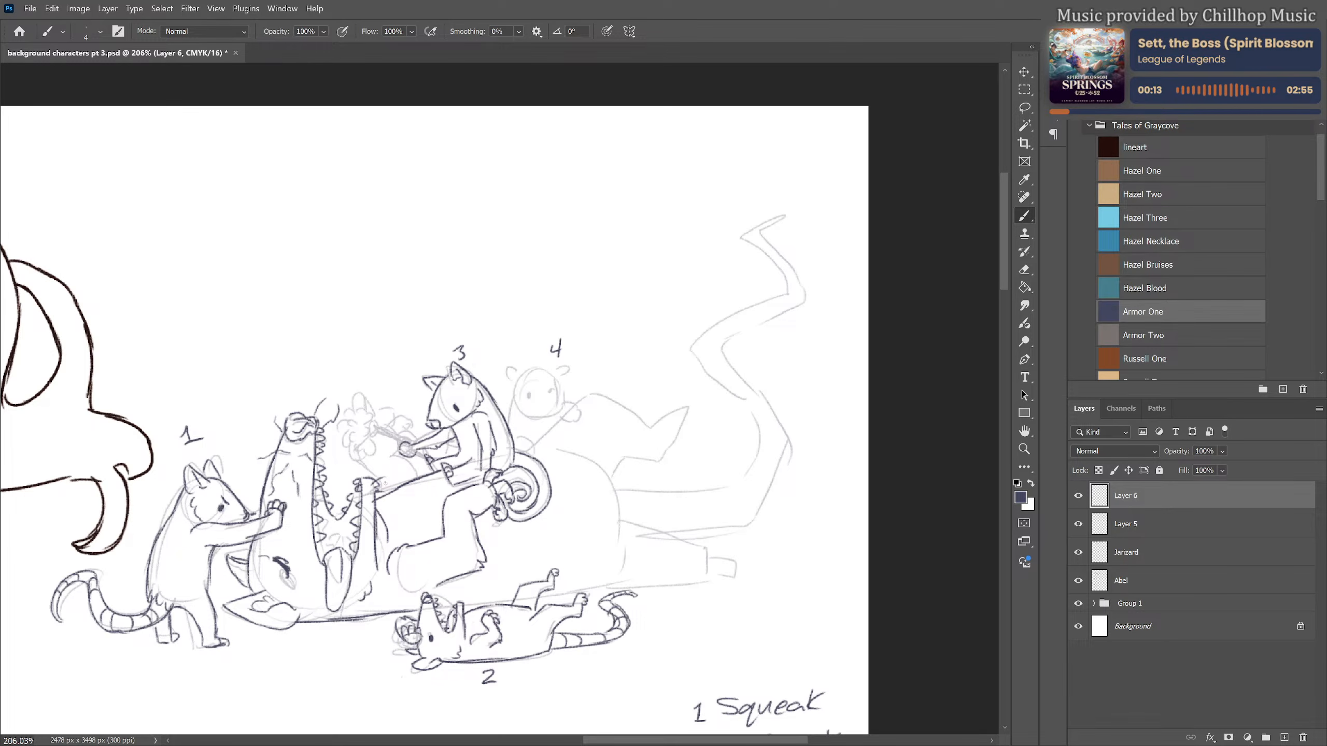
Draw the handle and fluffy, scalloped head of the tool figure 3 holds beside the open jaws, plus the shapes behind it
left_click_drag(364, 459, 376, 479)
key("ctrl+z")
left_click_drag(385, 433, 401, 447)
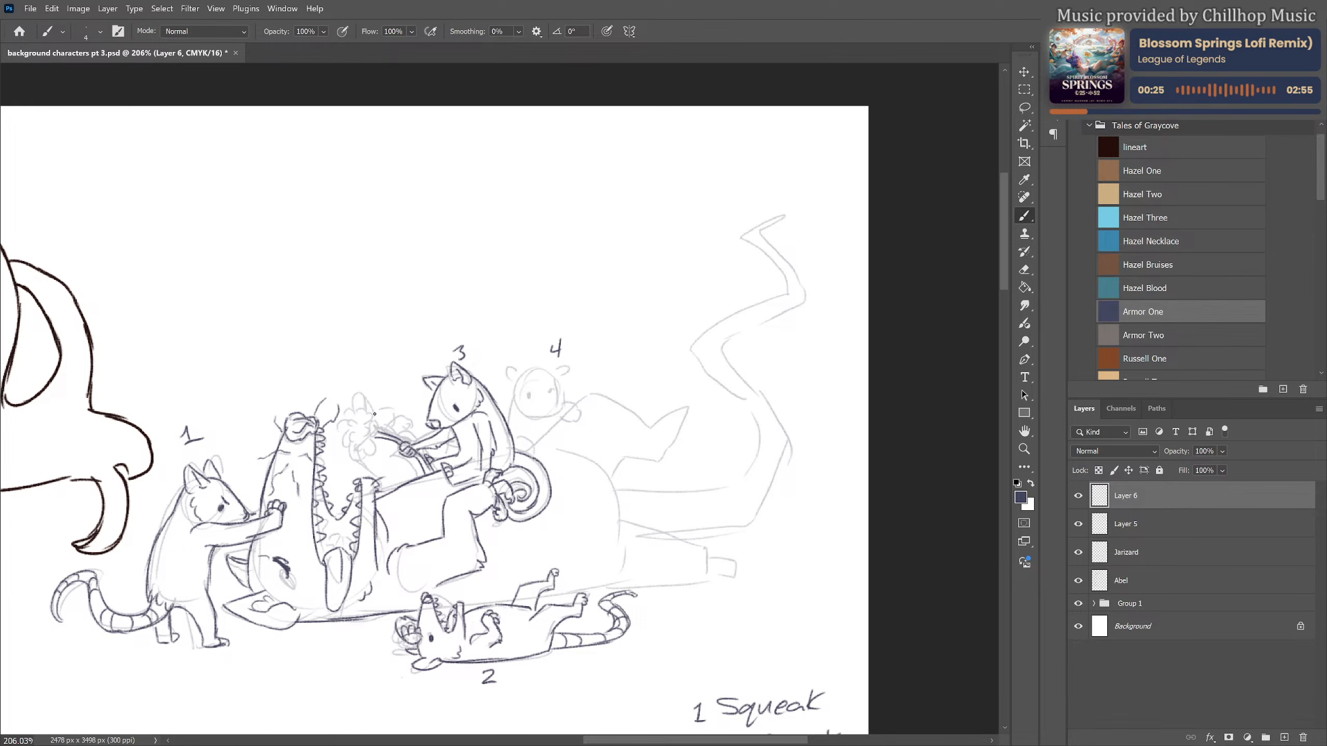
mouse_move(375, 420)
left_mouse_down()
mouse_move(376, 438)
mouse_move(361, 407)
mouse_move(341, 445)
mouse_move(364, 464)
mouse_move(376, 439)
left_mouse_up()
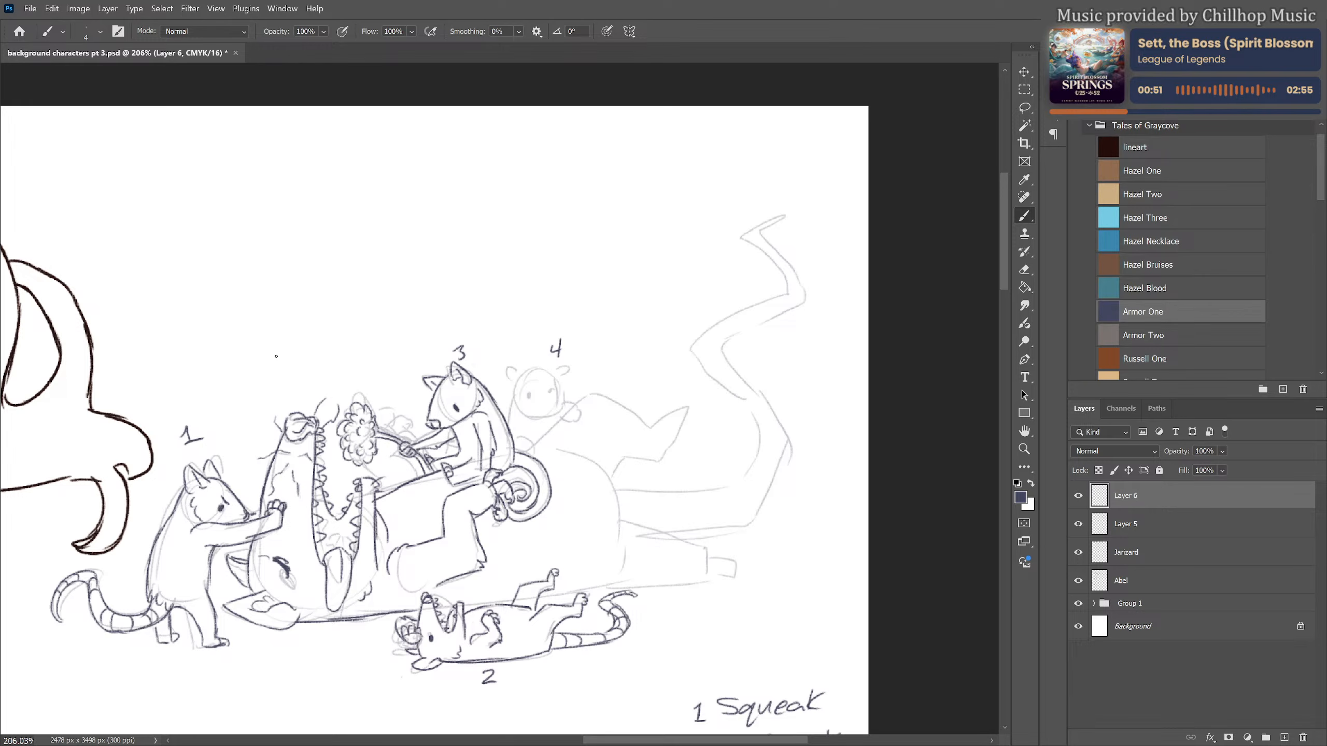
scroll(256, 325, "down", 6)
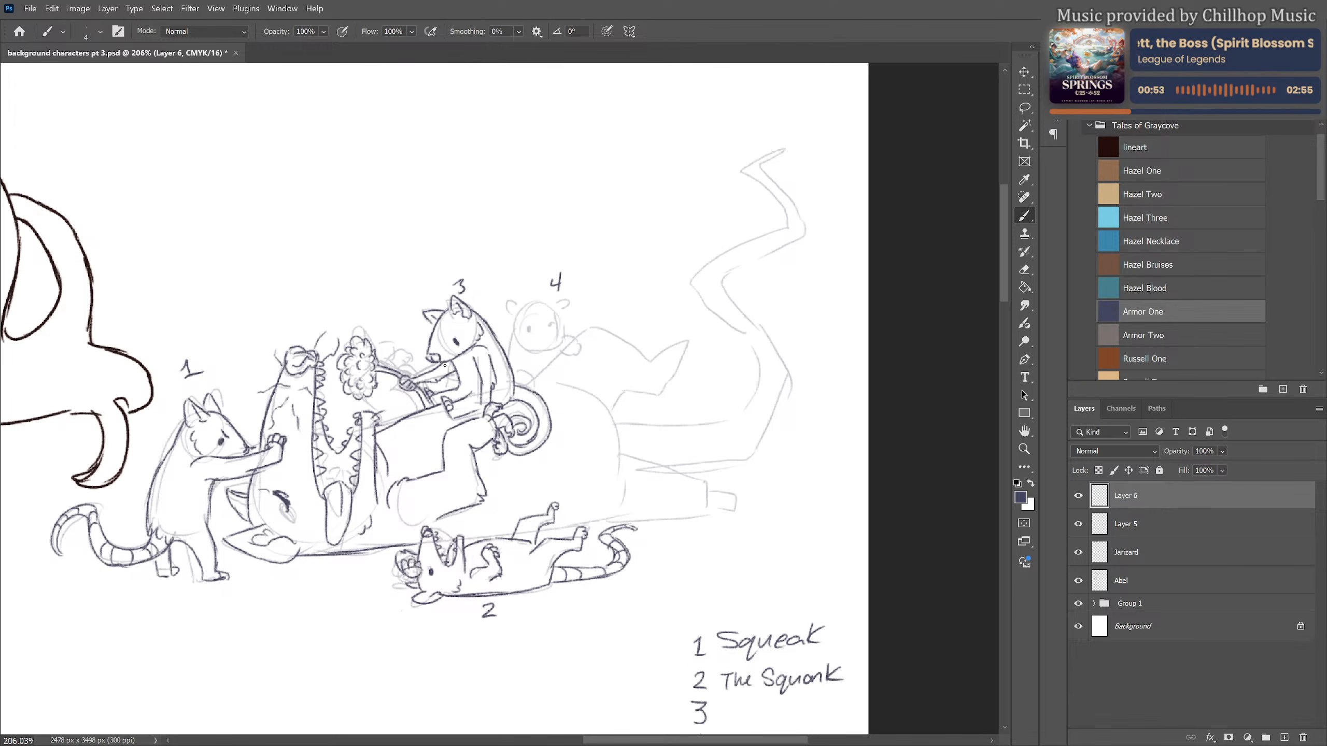
scroll(588, 458, "up", 3)
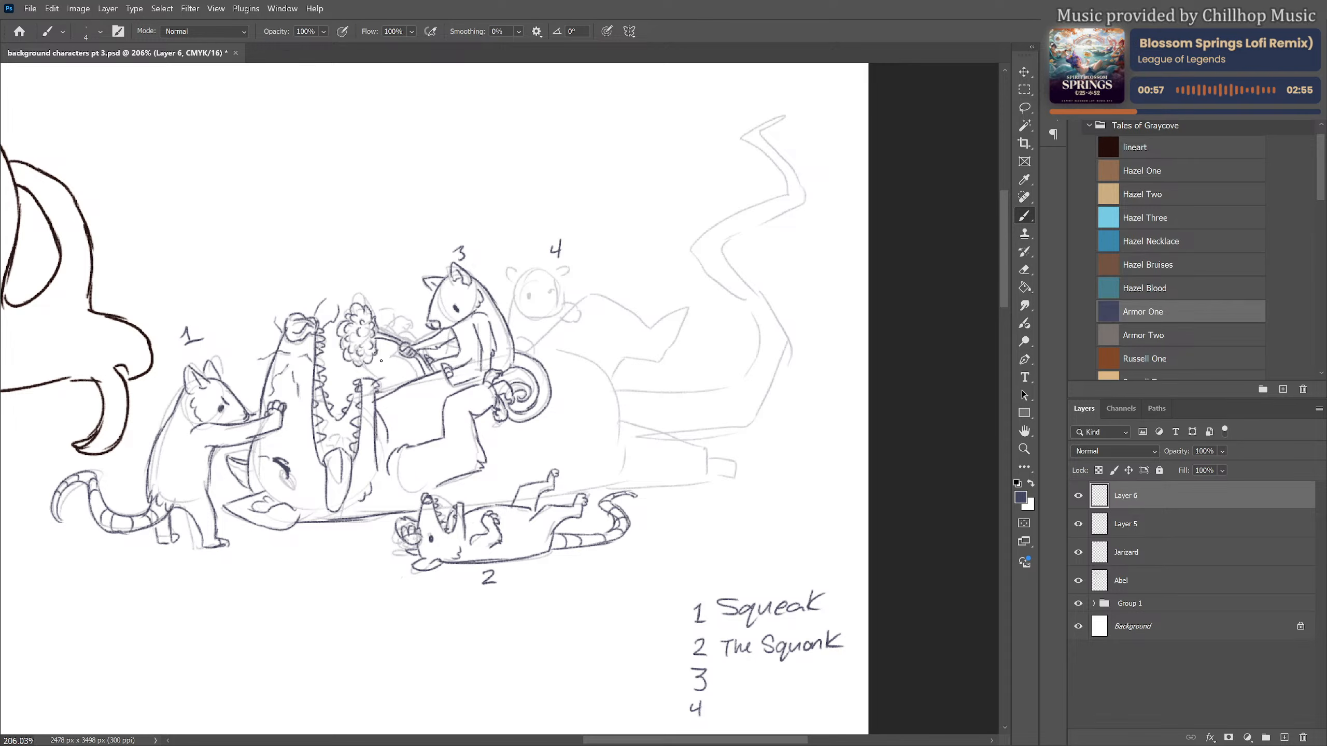
mouse_move(368, 370)
left_mouse_down()
mouse_move(387, 388)
mouse_move(417, 378)
mouse_move(382, 312)
mouse_move(400, 312)
mouse_move(385, 333)
mouse_move(413, 336)
left_mouse_up()
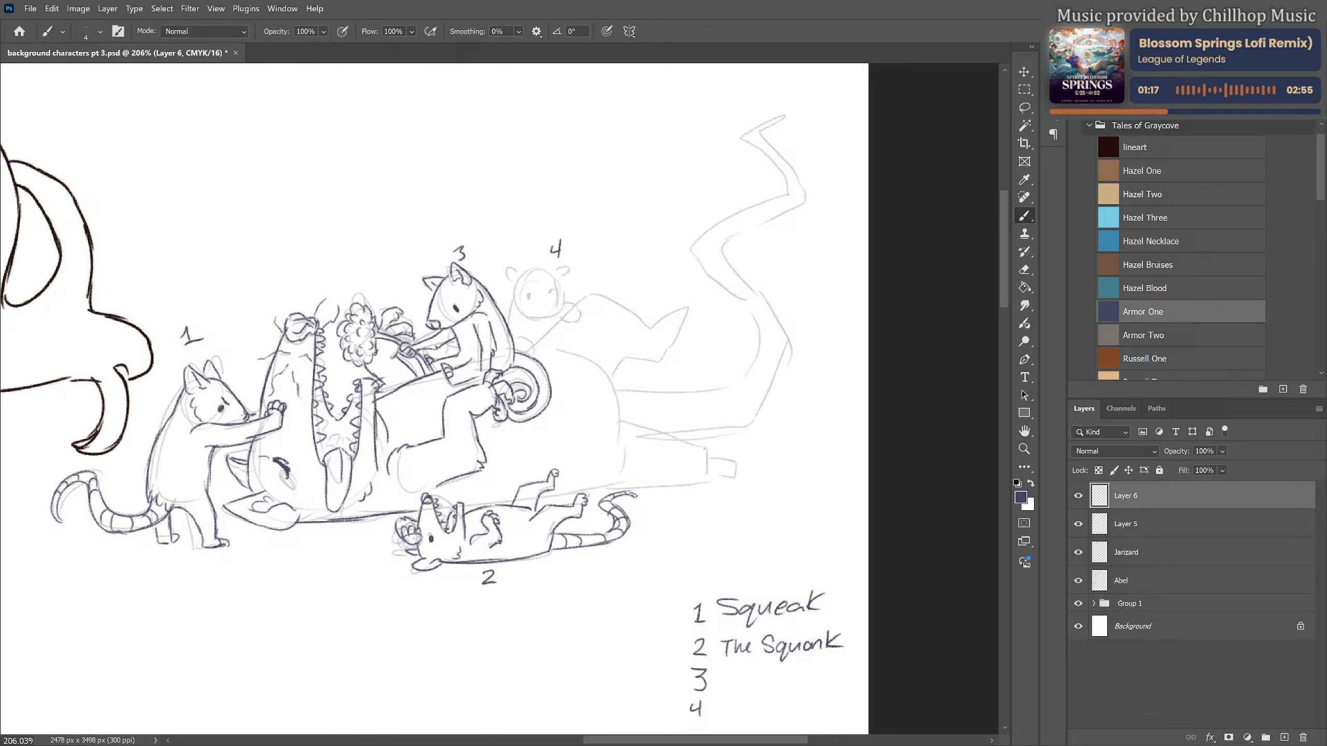
Draw figure 4's nose, eyes, raised paw beside the cheek, head outline and round ears over the rough sketch
scroll(436, 291, "down", 3)
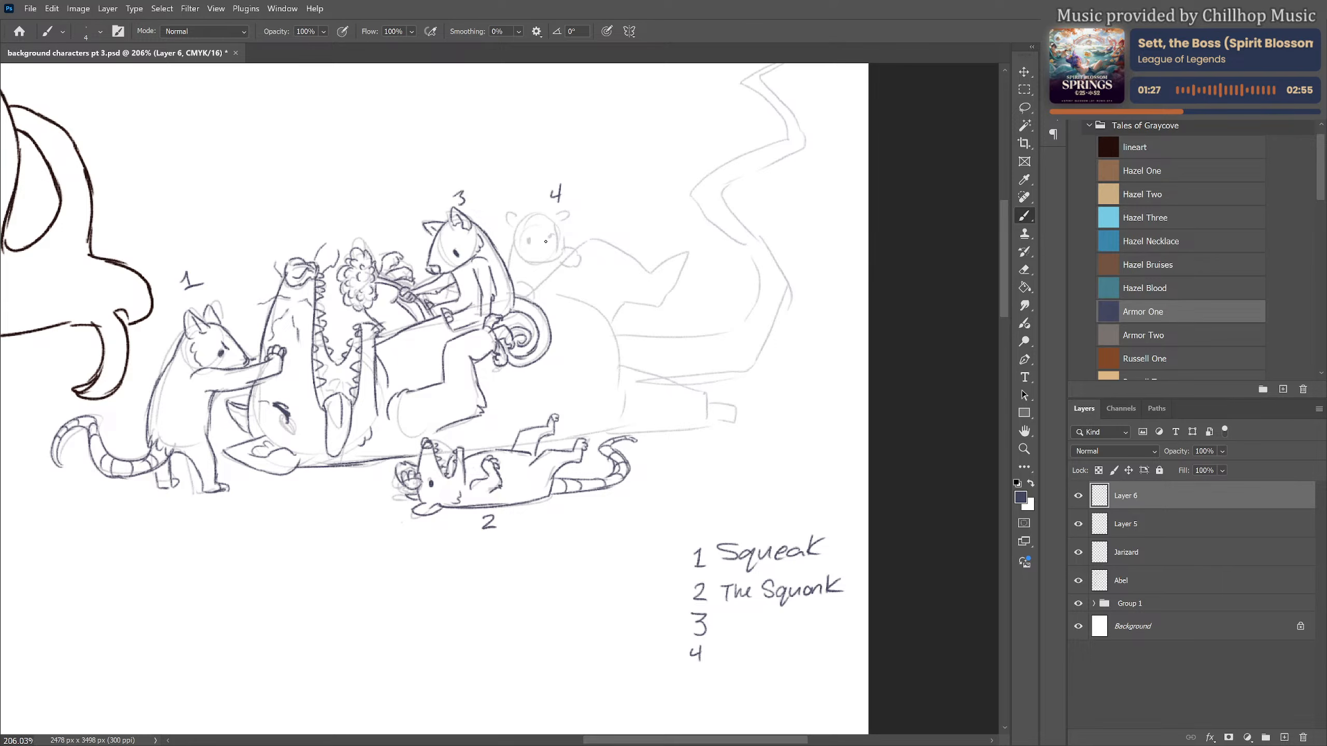
left_click_drag(542, 252, 551, 255)
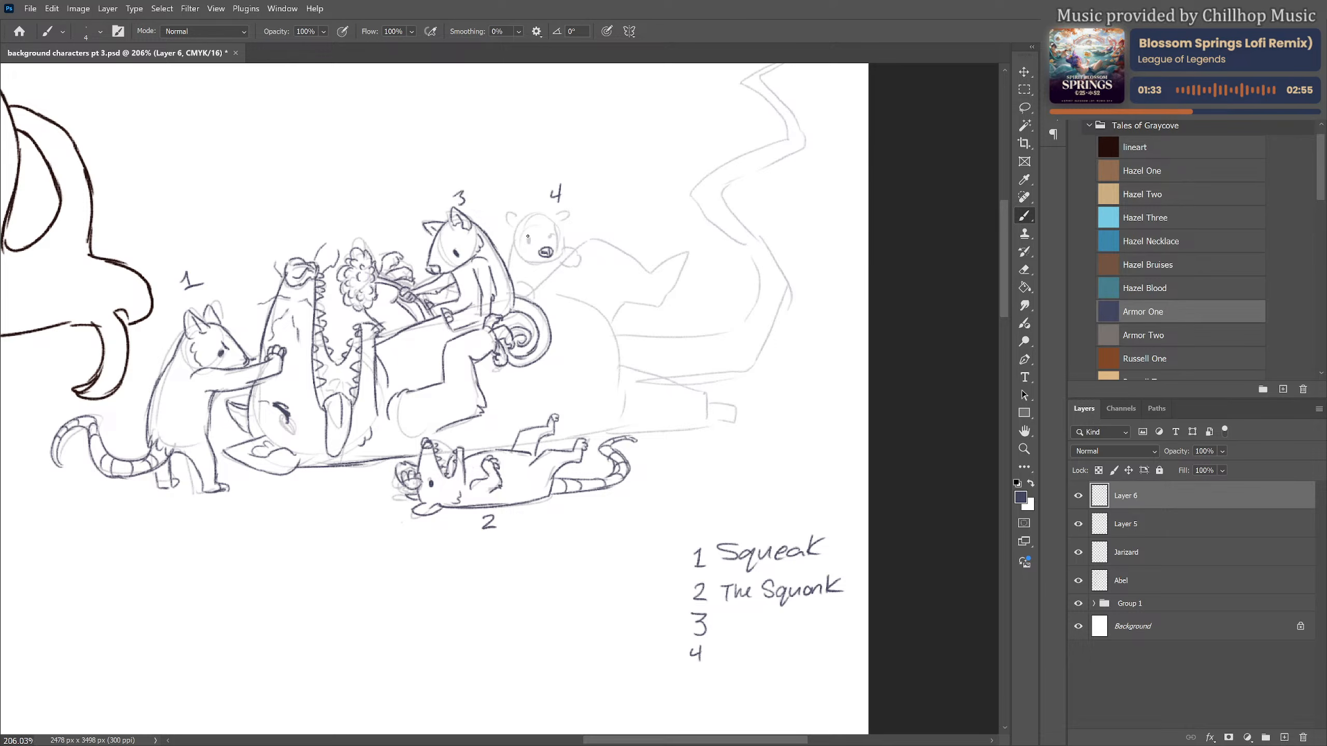
left_click_drag(527, 237, 527, 242)
mouse_move(569, 250)
left_mouse_down()
mouse_move(581, 256)
mouse_move(564, 271)
left_mouse_up()
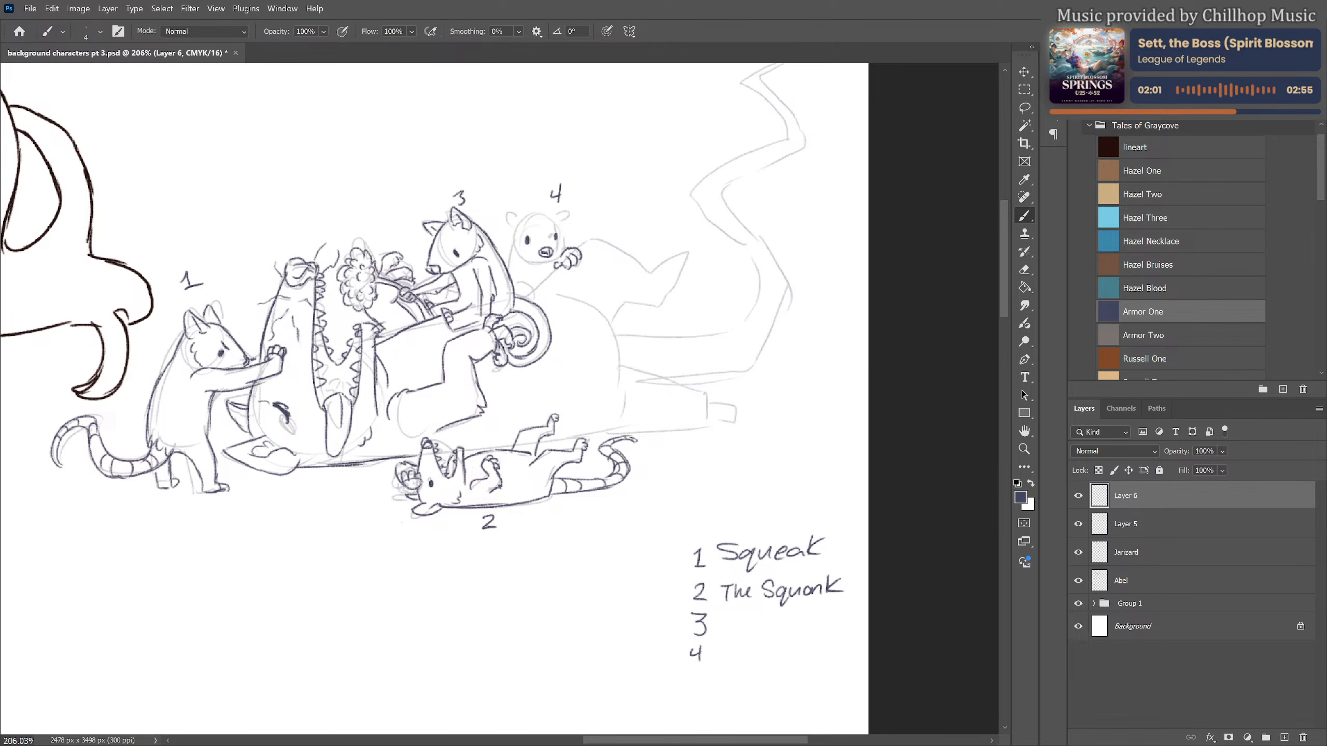
left_click_drag(518, 291, 528, 294)
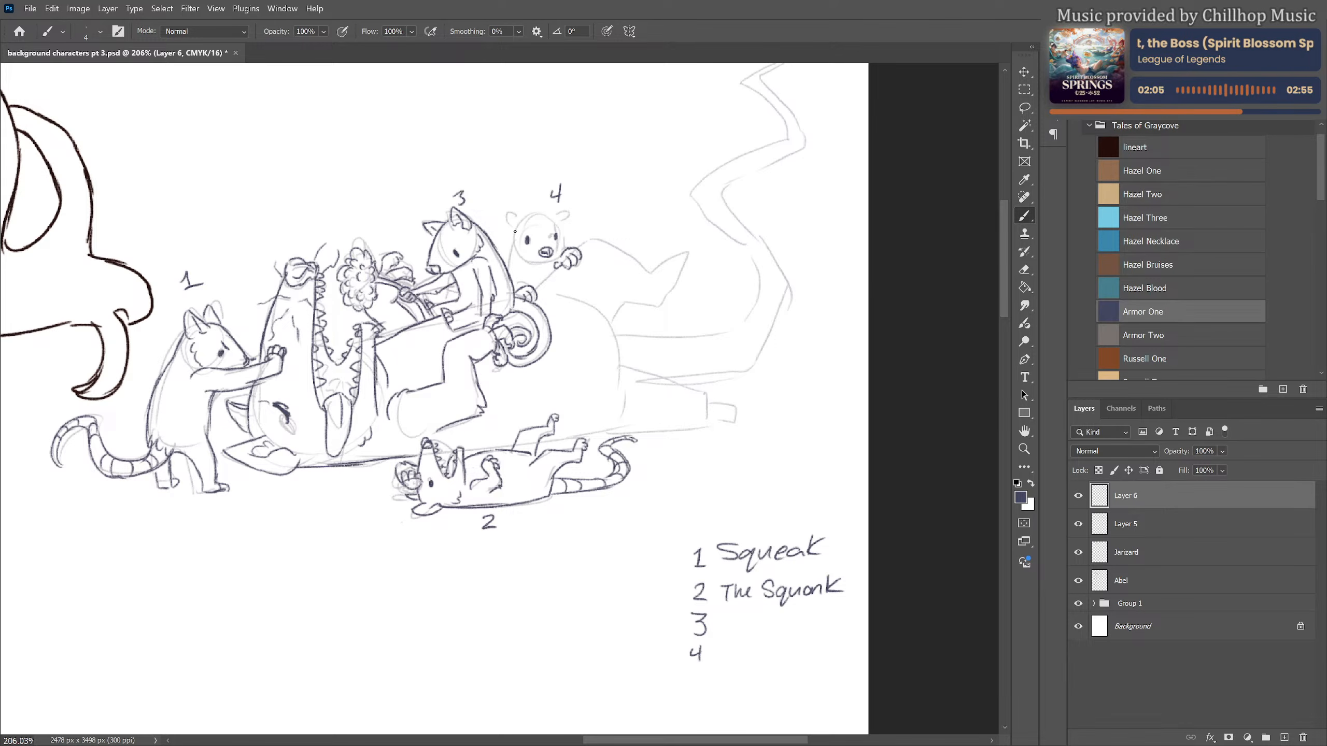
mouse_move(514, 232)
left_mouse_down()
mouse_move(512, 254)
mouse_move(553, 263)
left_mouse_up()
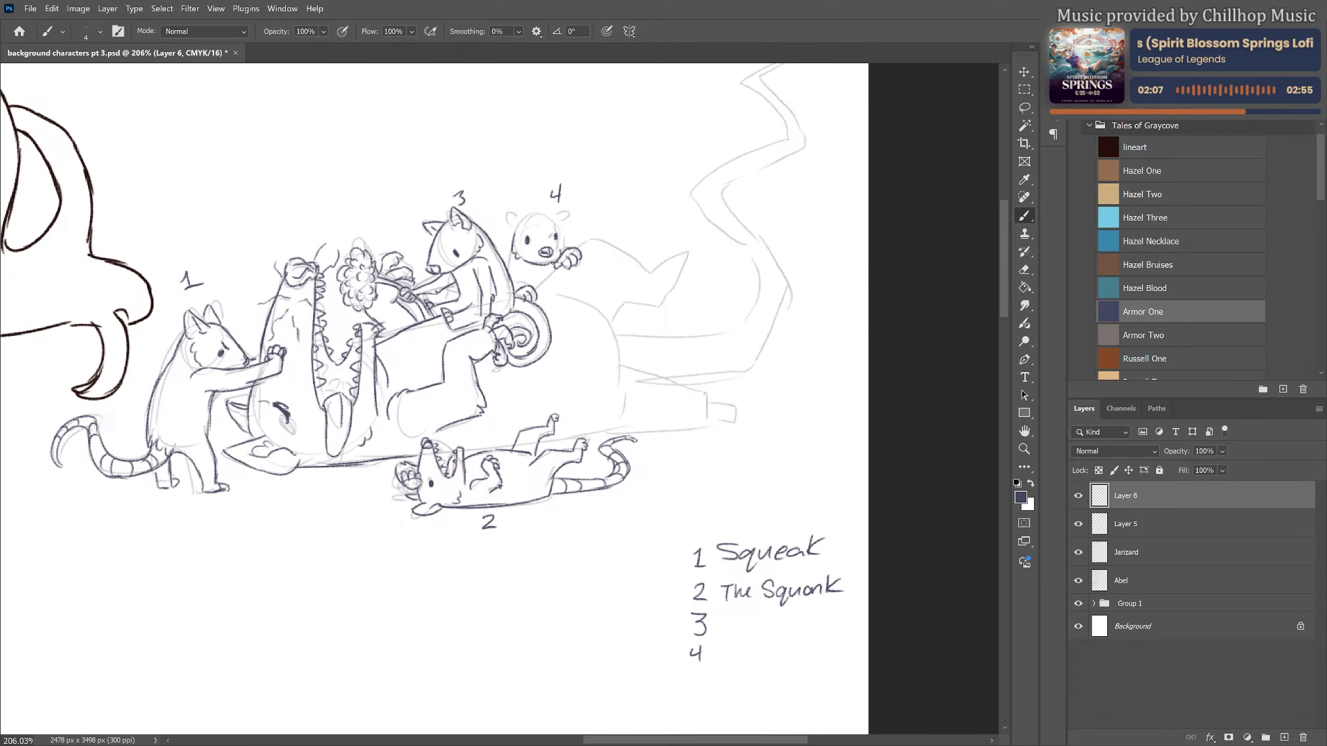
mouse_move(520, 220)
left_mouse_down()
mouse_move(554, 217)
mouse_move(565, 248)
mouse_move(550, 226)
mouse_move(505, 216)
mouse_move(514, 229)
mouse_move(566, 216)
left_mouse_up()
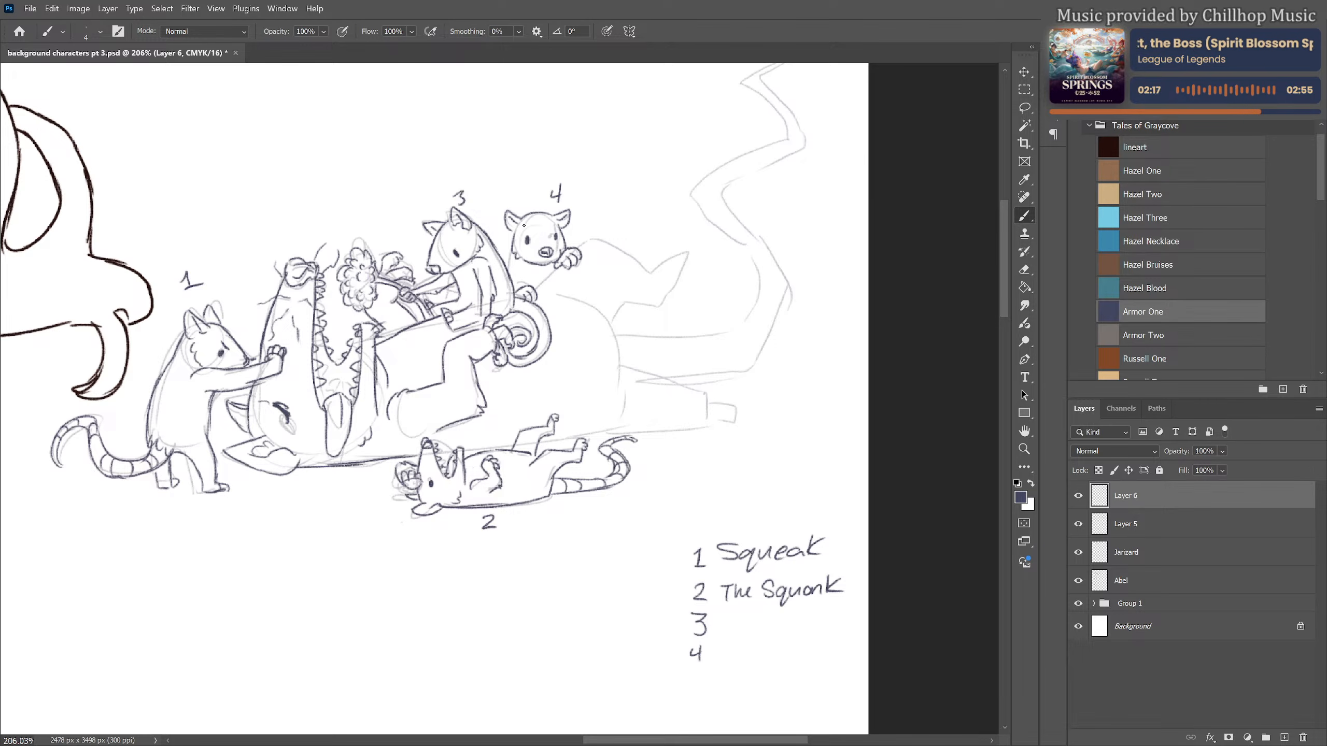
Draw figure 4's arm and body stretching behind figure 3, plus its bent hind leg and clawed feet
mouse_move(513, 251)
left_mouse_down()
mouse_move(504, 276)
mouse_move(521, 270)
mouse_move(517, 284)
mouse_move(556, 272)
mouse_move(538, 289)
mouse_move(603, 238)
mouse_move(652, 275)
mouse_move(693, 266)
left_mouse_up()
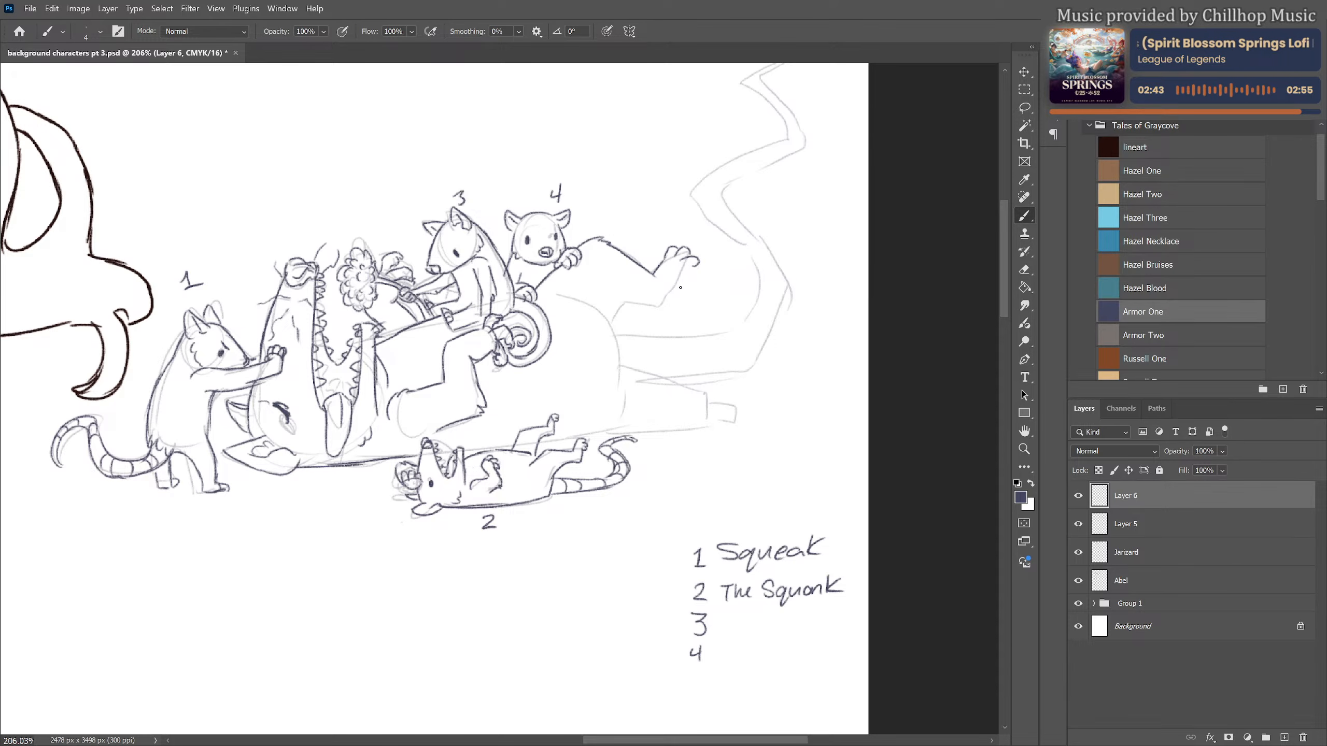
mouse_move(670, 291)
left_mouse_down()
mouse_move(691, 286)
mouse_move(661, 307)
mouse_move(681, 278)
mouse_move(669, 271)
mouse_move(611, 320)
left_mouse_up()
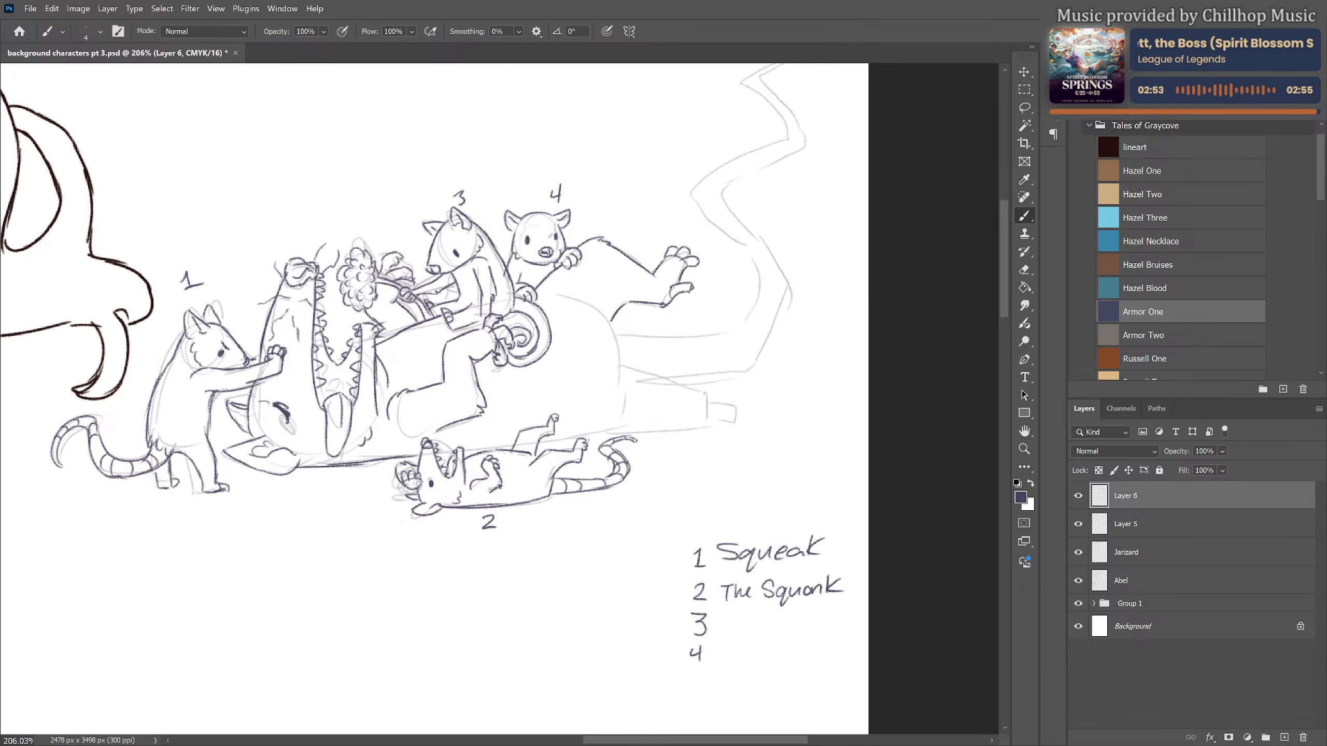
scroll(433, 366, "up", 1)
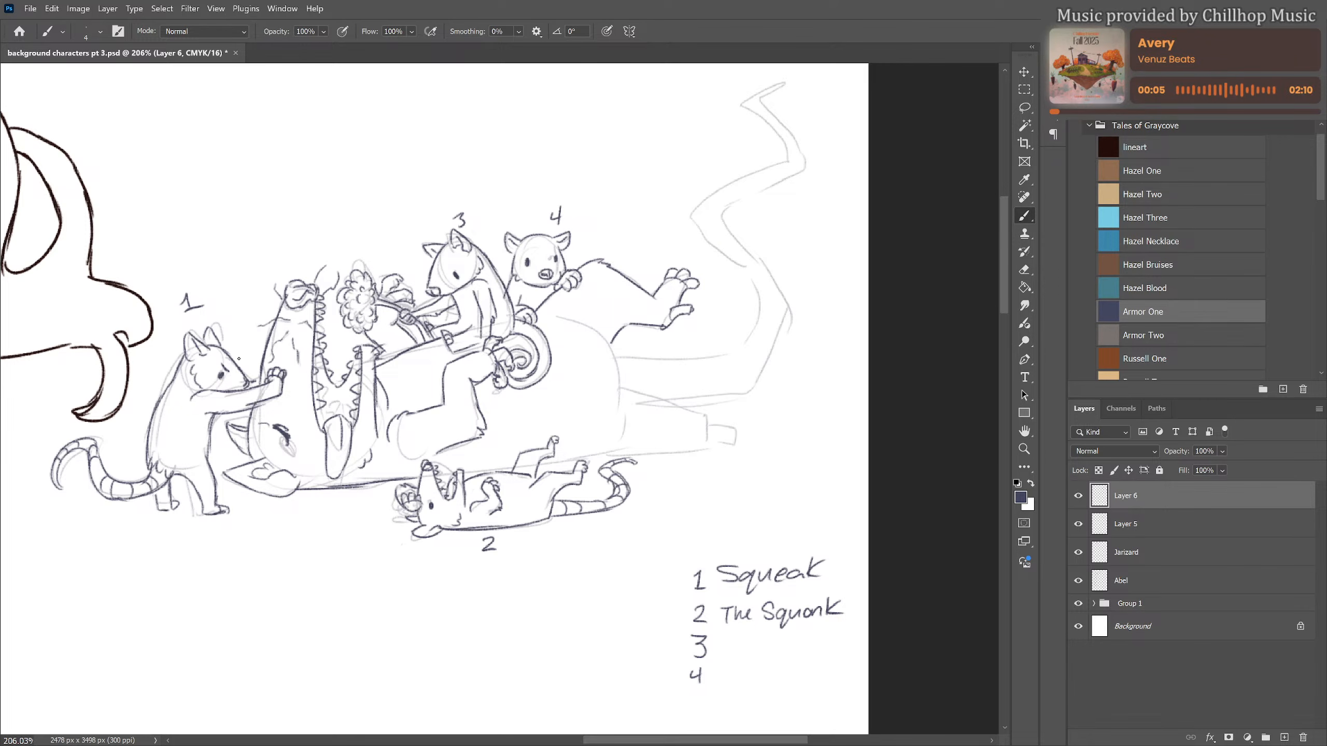
Handwrite "Squat" beside number 3 in the legend
scroll(614, 262, "down", 3)
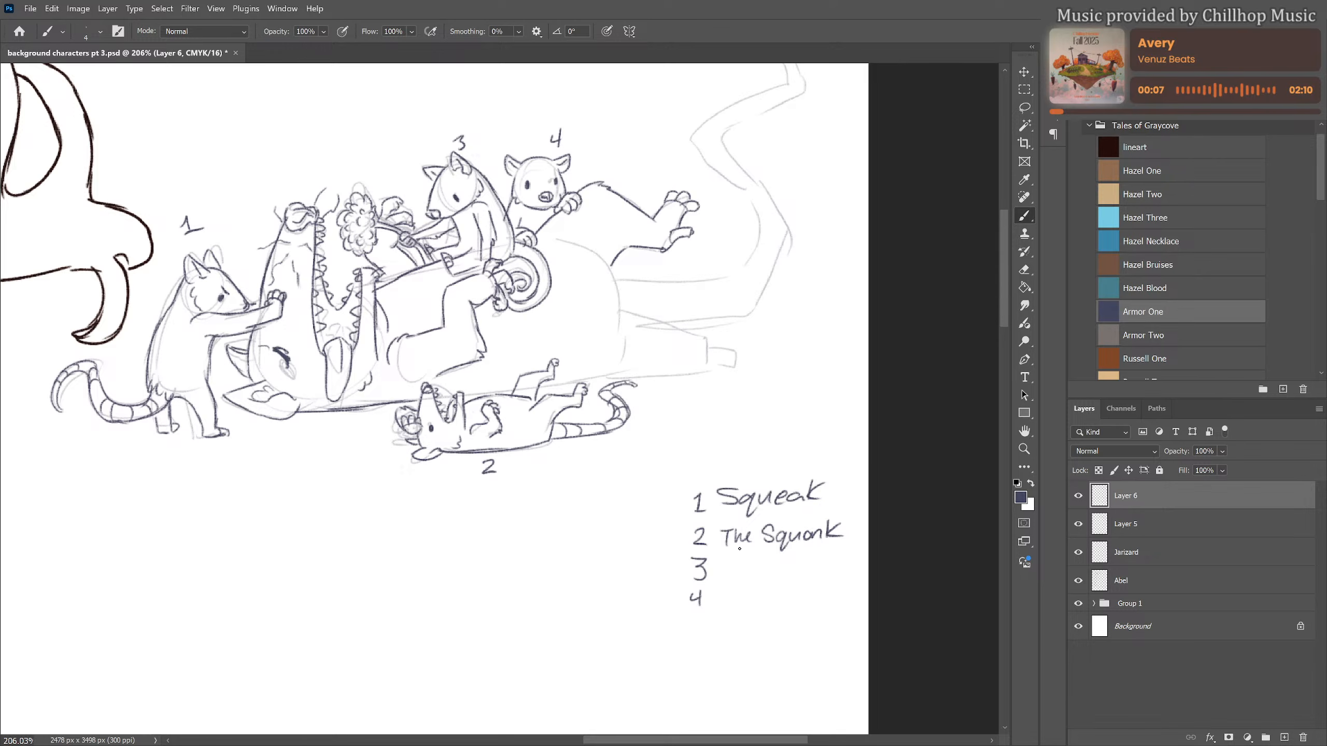
mouse_move(739, 558)
left_mouse_down()
mouse_move(725, 573)
mouse_move(748, 585)
mouse_move(791, 568)
left_mouse_up()
left_click_drag(783, 562, 807, 557)
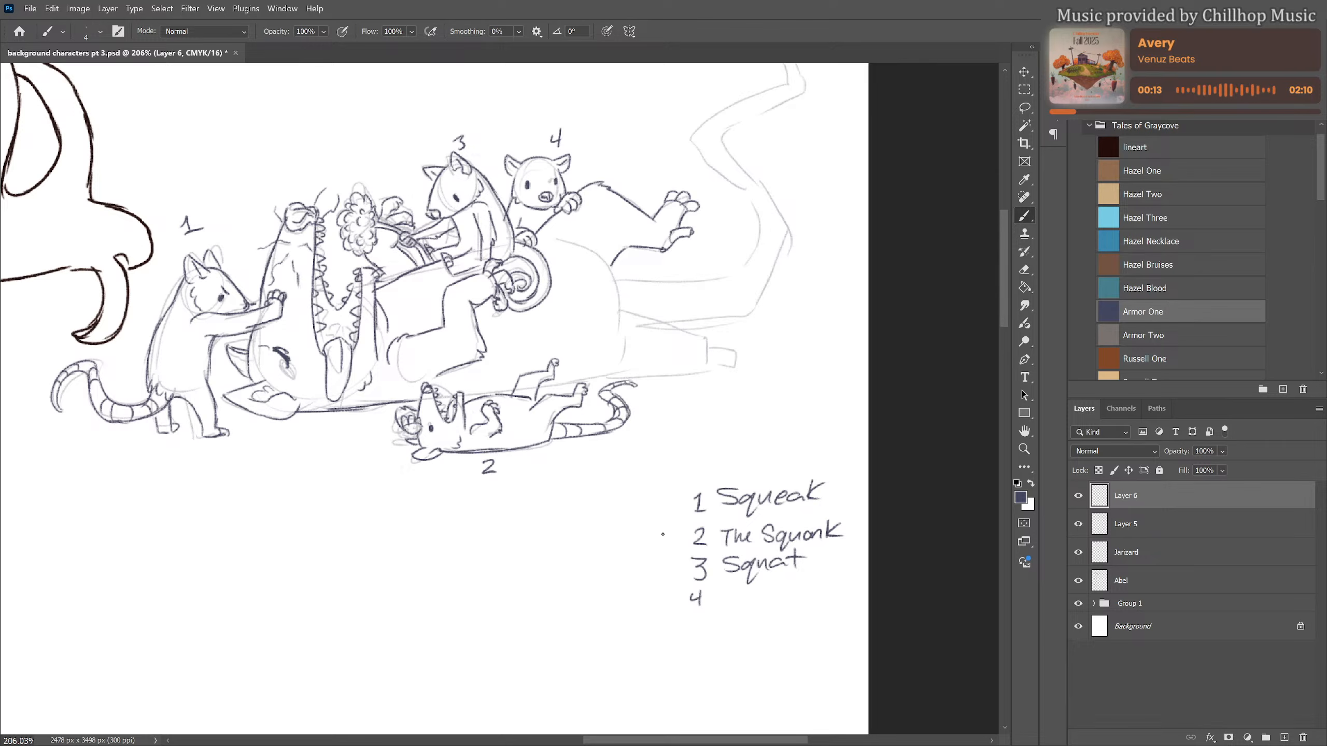
Draw the large animal's rounded belly, its outstretched hind leg with a toed foot, and the underside line behind figure 2
scroll(638, 535, "up", 5)
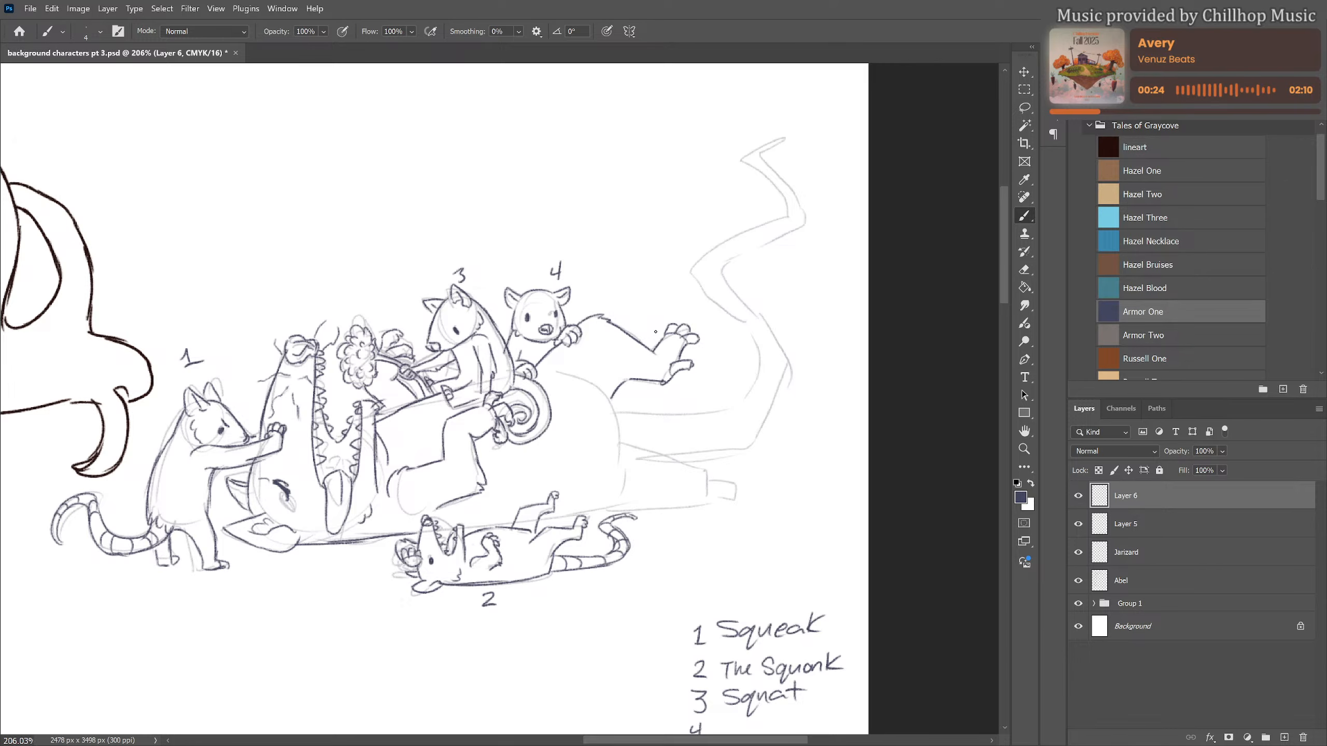
scroll(660, 328, "up", 2)
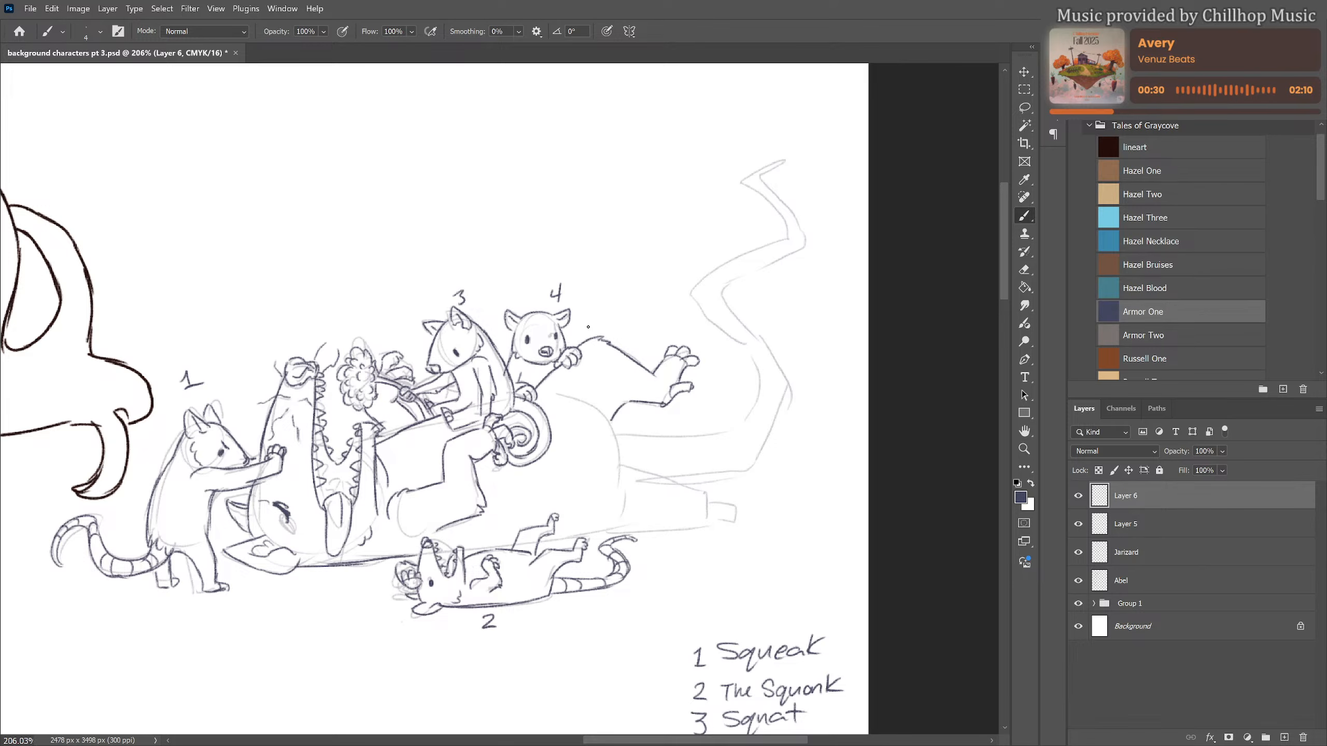
left_click_drag(563, 360, 529, 388)
key("ctrl+z")
mouse_move(540, 402)
left_mouse_down()
mouse_move(623, 409)
mouse_move(596, 411)
mouse_move(625, 461)
mouse_move(699, 494)
mouse_move(689, 527)
left_mouse_up()
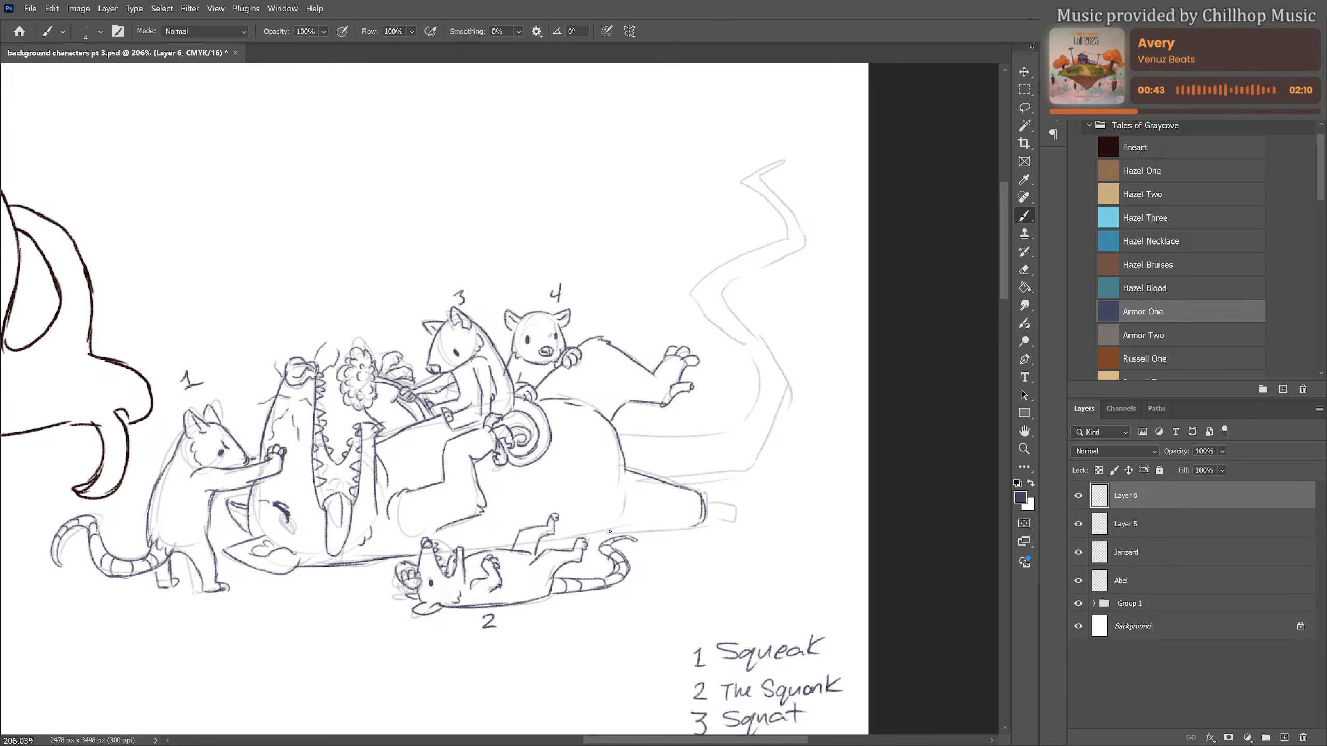
mouse_move(600, 533)
left_mouse_down()
mouse_move(700, 526)
mouse_move(727, 491)
mouse_move(745, 503)
mouse_move(737, 528)
mouse_move(702, 527)
mouse_move(718, 486)
left_mouse_up()
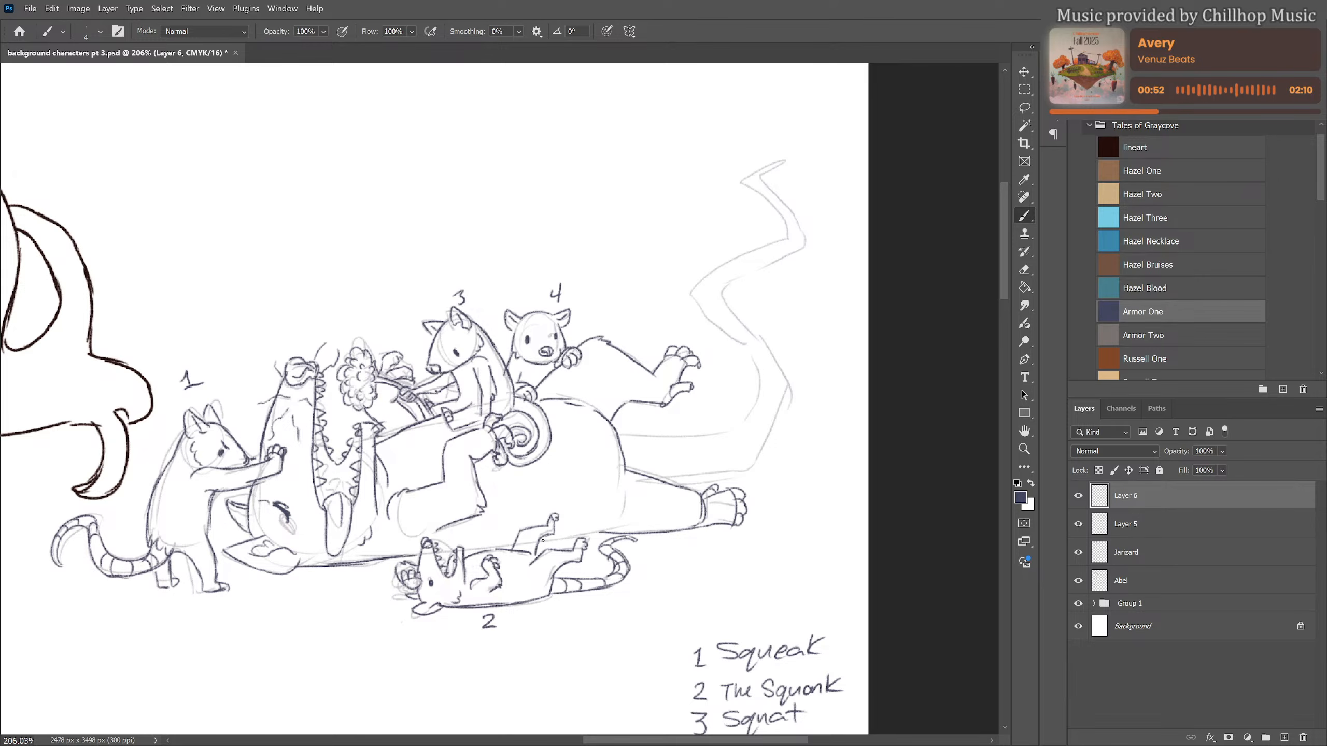
left_click_drag(543, 541, 594, 534)
left_click_drag(480, 549, 501, 548)
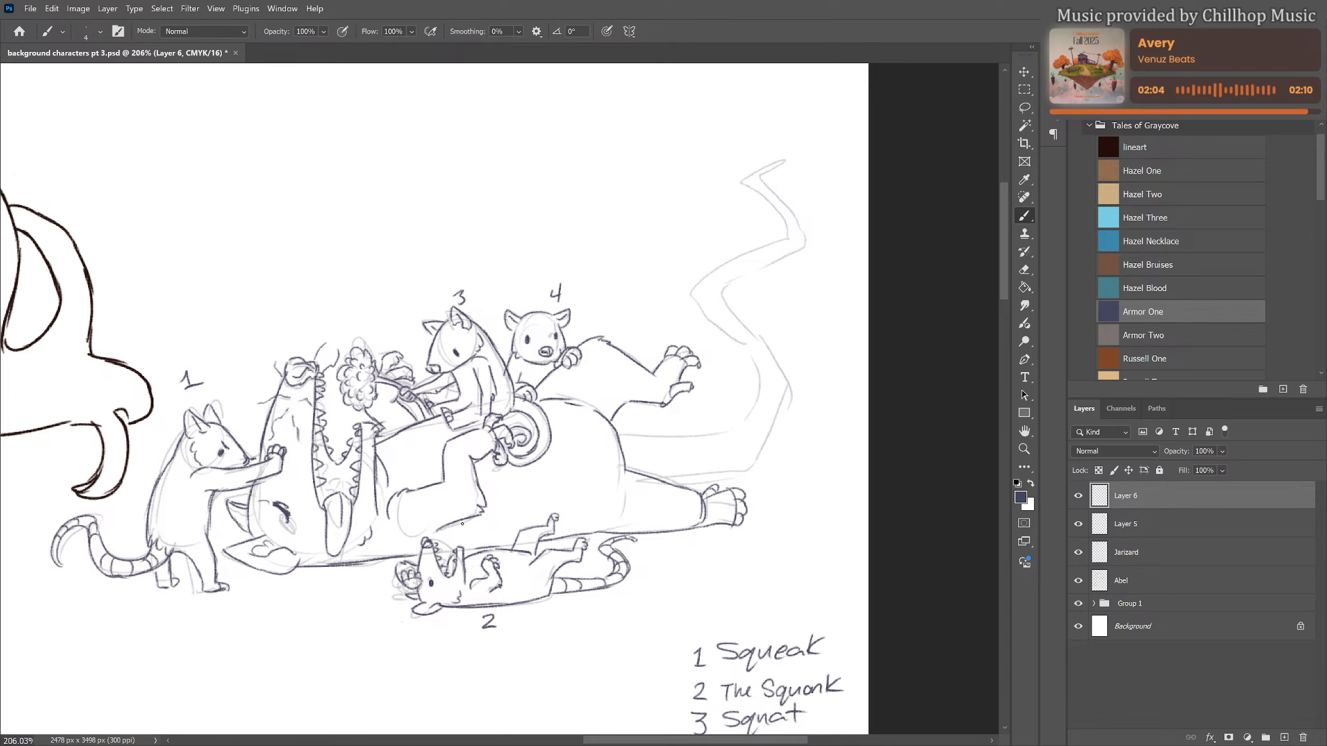
Handwrite "Microwave" beside number 4 in the legend
scroll(463, 524, "down", 5)
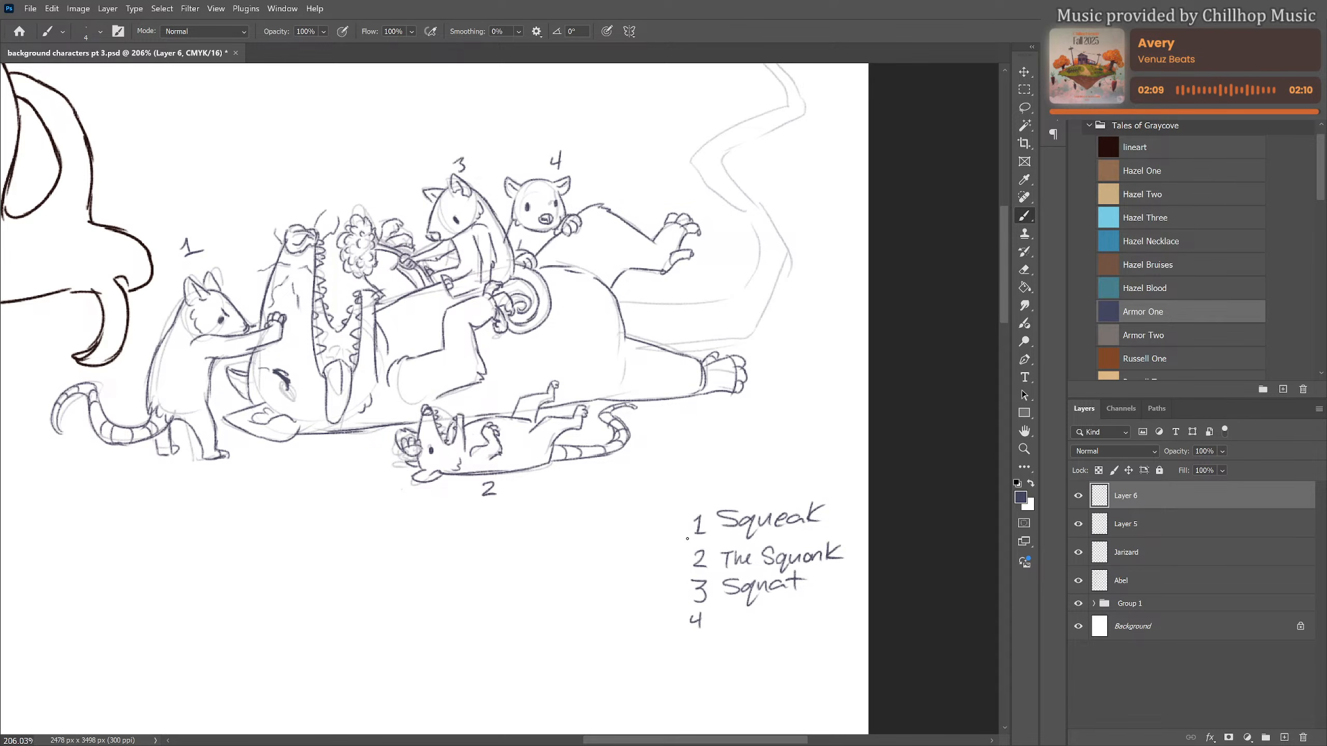
mouse_move(716, 629)
left_mouse_down()
mouse_move(734, 610)
mouse_move(742, 631)
mouse_move(835, 608)
mouse_move(846, 621)
left_mouse_up()
key("ctrl+z")
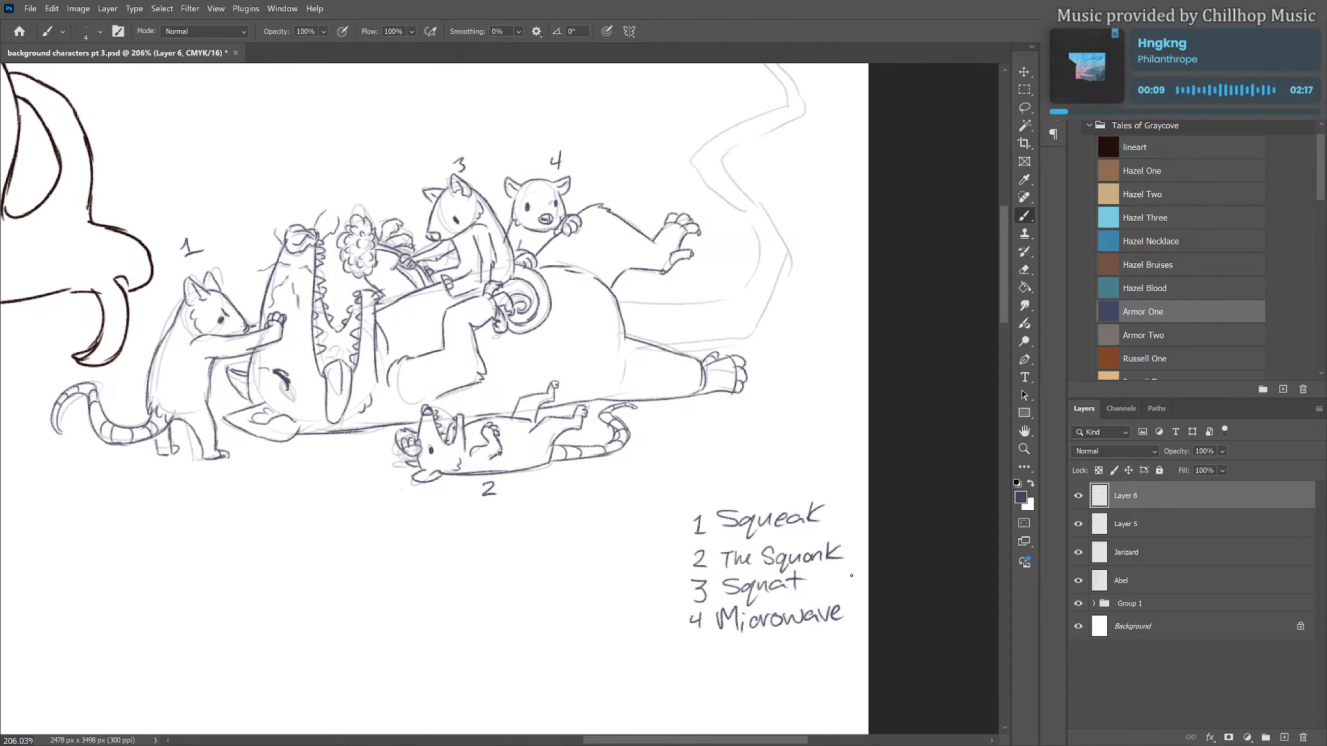
Draw the large animal's long zigzag tail over the rough sketch, with ring segments from the base to the pointed tip
scroll(752, 552, "up", 2)
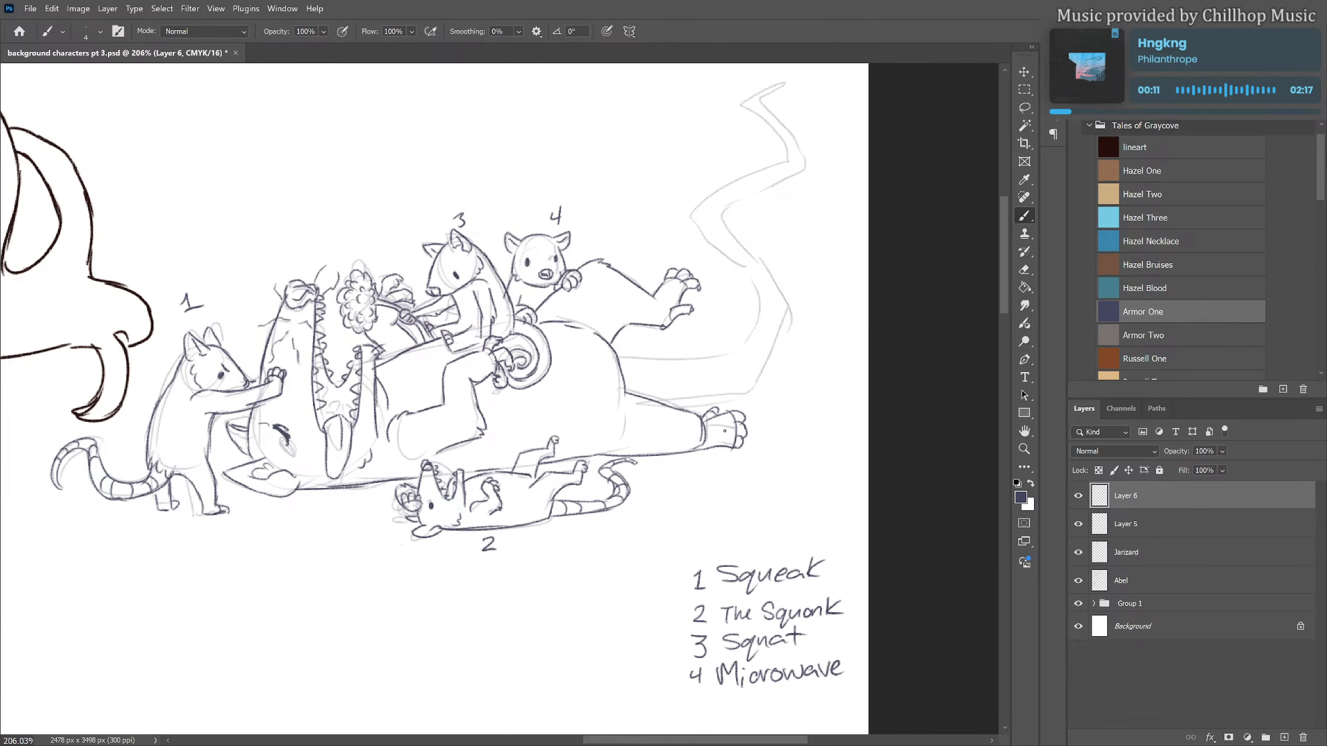
scroll(763, 330, "down", 2)
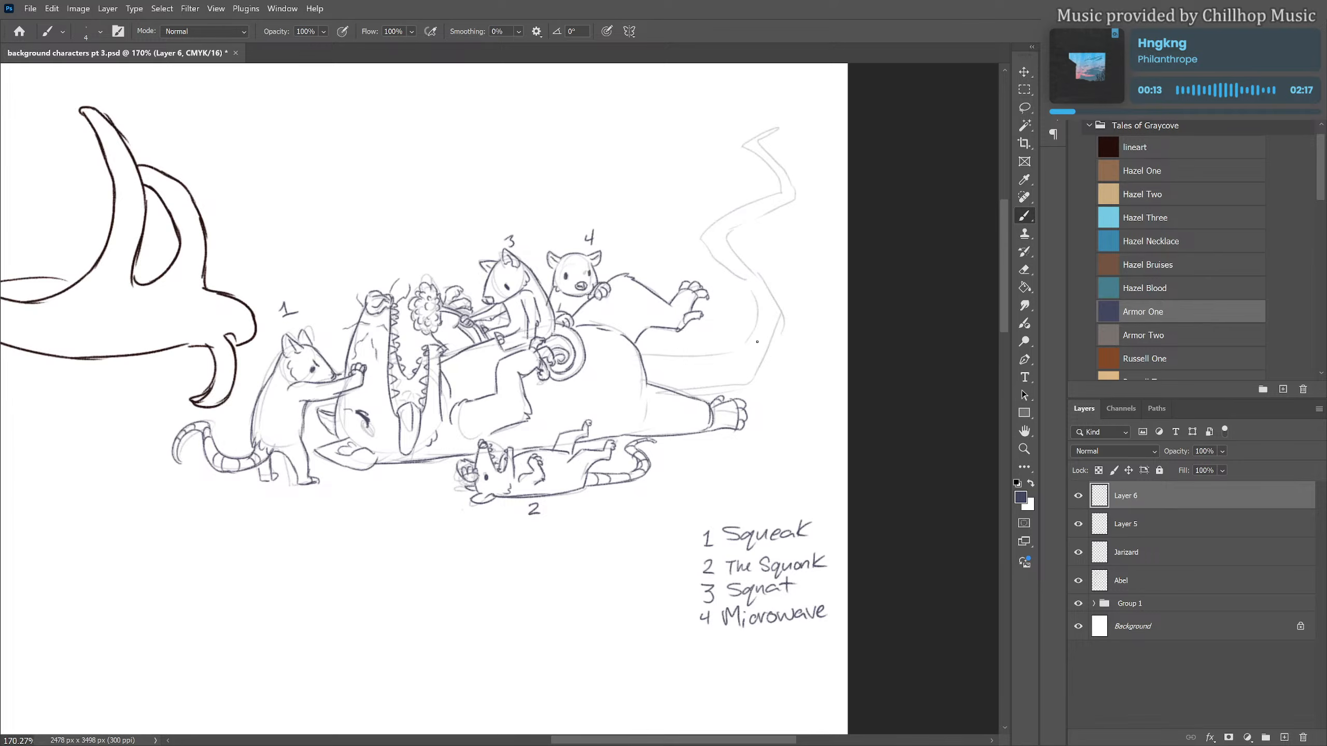
scroll(899, 302, "up", 3)
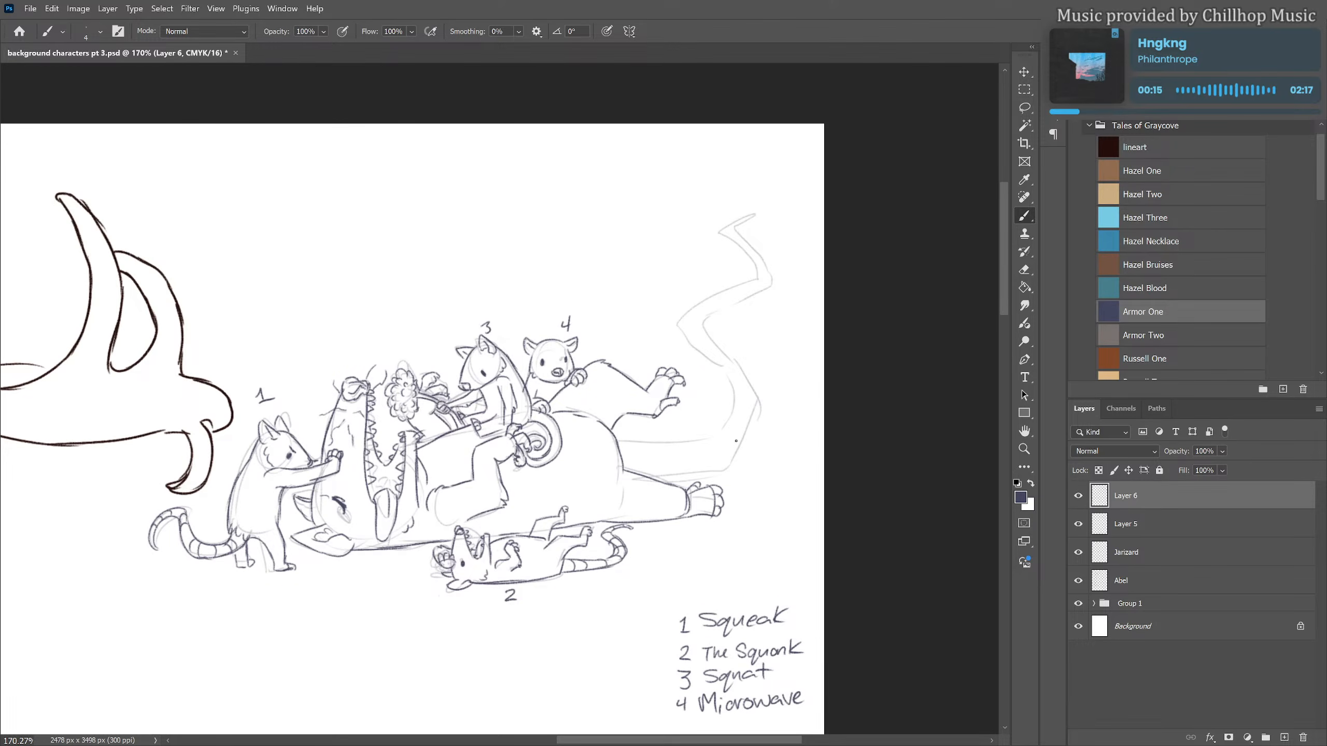
mouse_move(754, 214)
left_mouse_down()
mouse_move(717, 239)
mouse_move(754, 276)
mouse_move(679, 326)
mouse_move(723, 375)
mouse_move(733, 411)
mouse_move(703, 445)
mouse_move(616, 445)
mouse_move(668, 480)
mouse_move(728, 473)
left_mouse_up()
key("ctrl+z")
left_click_drag(757, 398, 727, 473)
left_click_drag(727, 473, 752, 395)
mouse_move(705, 320)
left_mouse_down()
mouse_move(753, 387)
mouse_move(749, 410)
mouse_move(764, 289)
mouse_move(752, 293)
mouse_move(754, 216)
mouse_move(737, 232)
mouse_move(760, 274)
left_mouse_up()
mouse_move(653, 447)
left_mouse_down()
mouse_move(692, 467)
mouse_move(717, 446)
mouse_move(703, 444)
mouse_move(719, 477)
mouse_move(724, 433)
mouse_move(738, 442)
mouse_move(738, 412)
mouse_move(749, 415)
mouse_move(704, 354)
mouse_move(709, 316)
mouse_move(766, 268)
mouse_move(740, 236)
left_mouse_up()
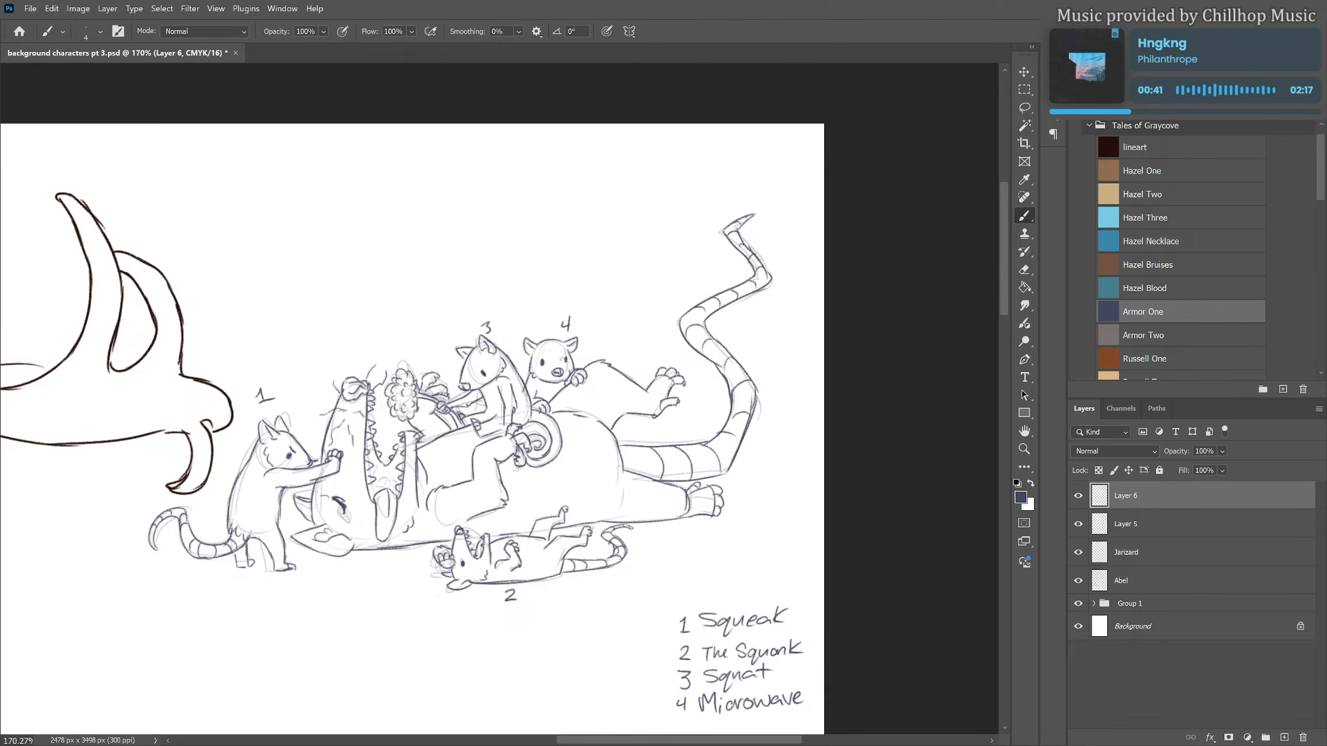
Refine the side of the large animal's head near figure 1's arm and add the cheek contour beside the open jaws
scroll(914, 334, "down", 2)
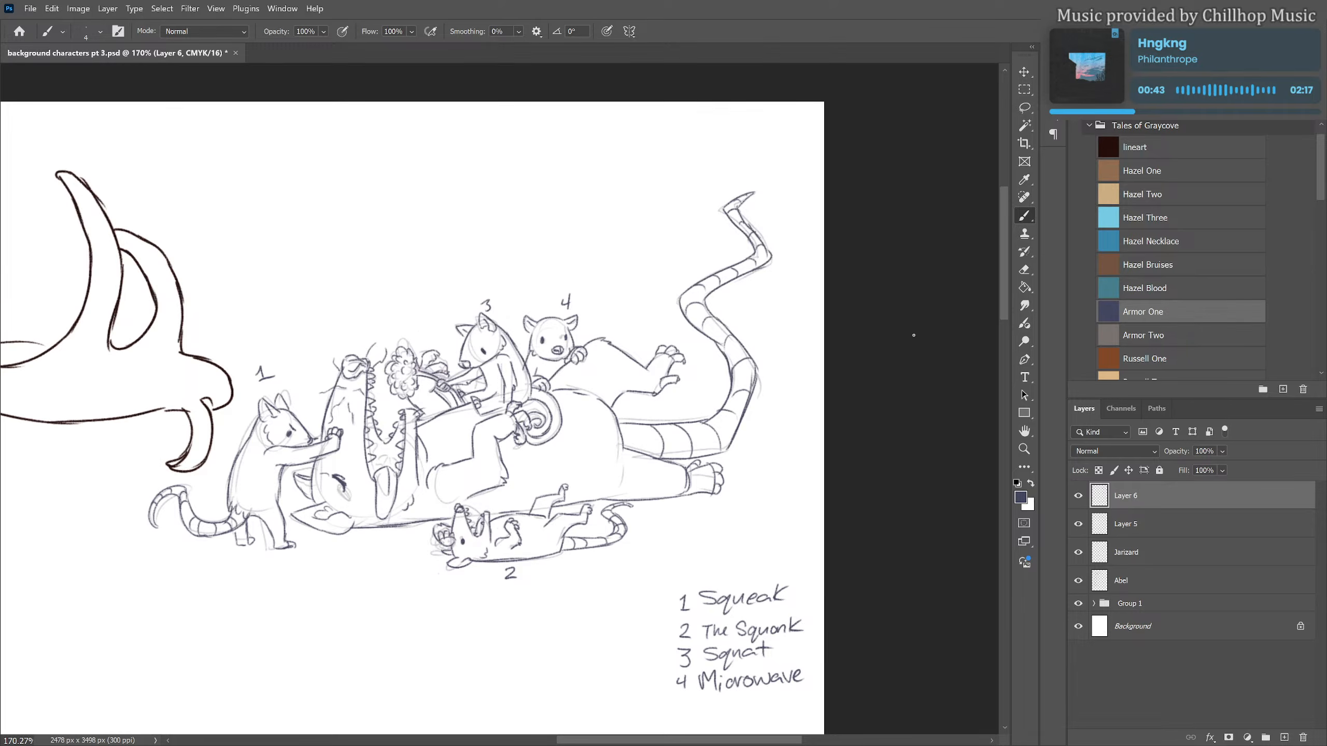
scroll(917, 334, "down", 2)
scroll(927, 348, "down", 2)
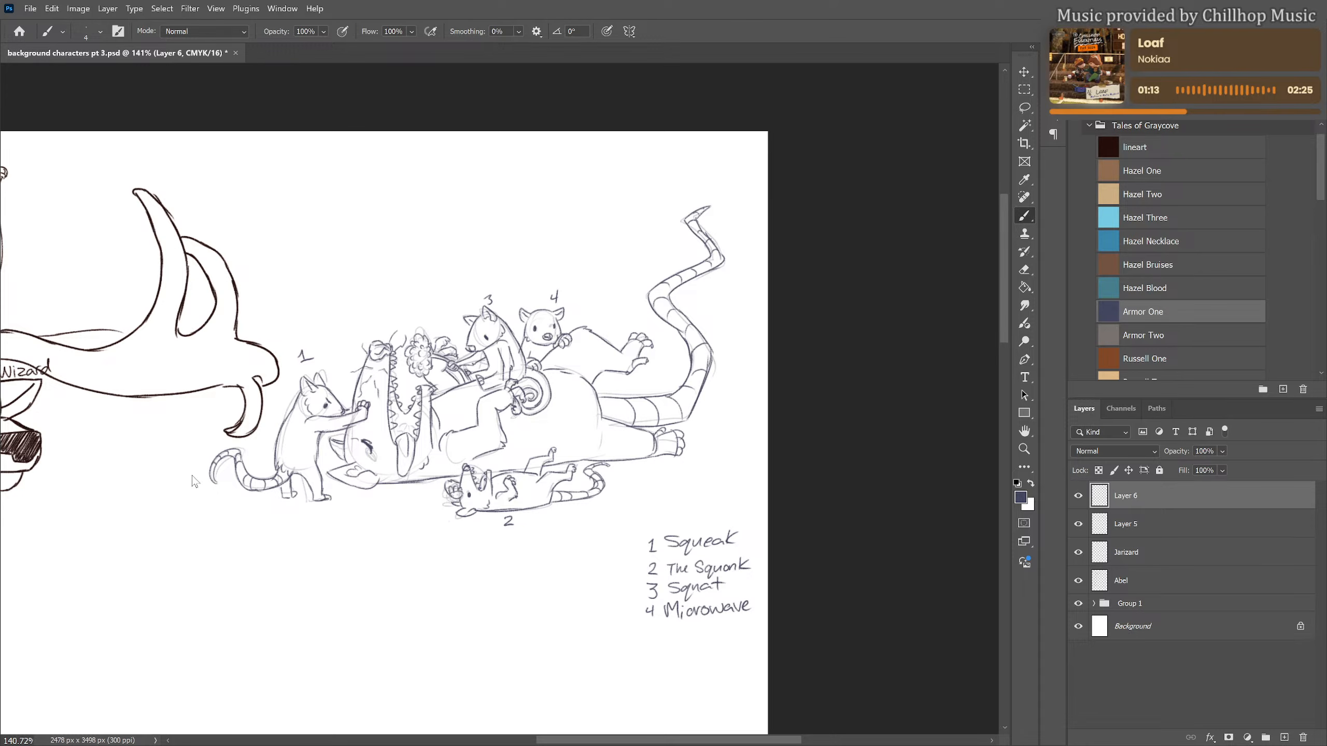
scroll(465, 473, "up", 1)
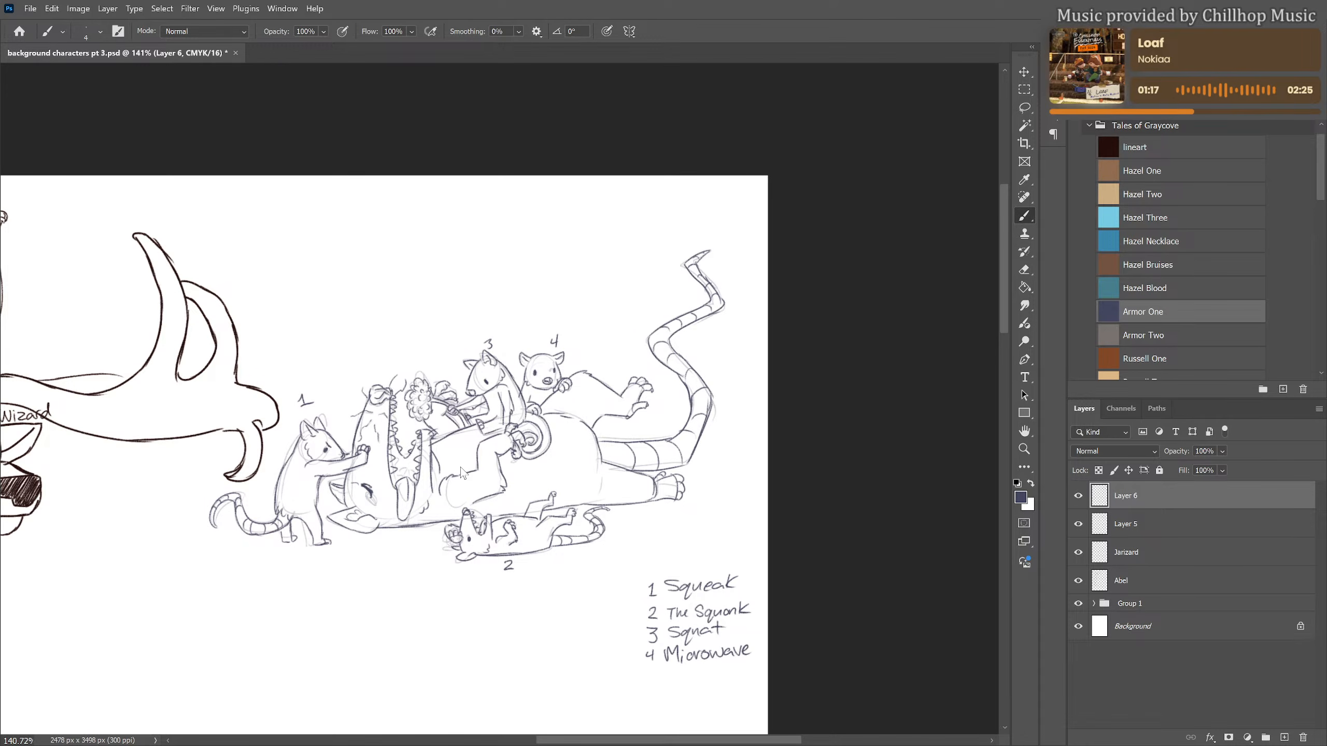
scroll(519, 462, "down", 1)
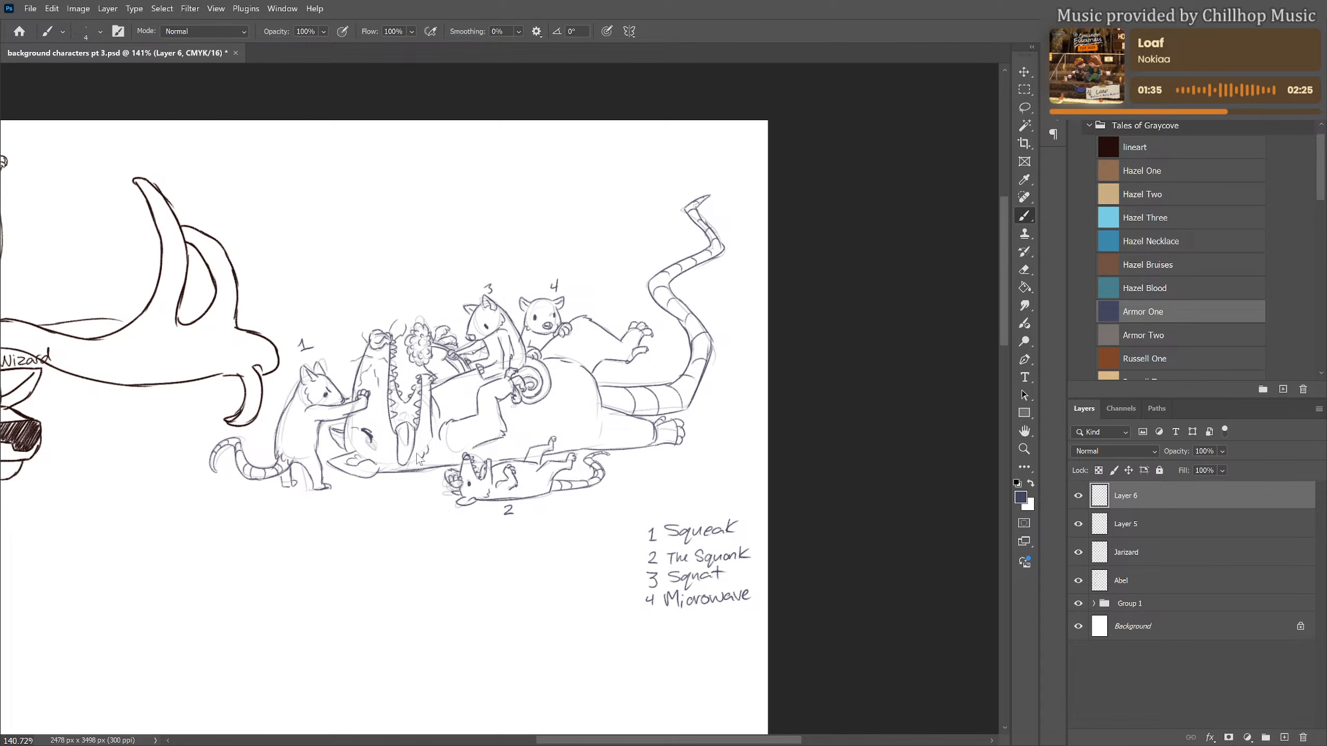
left_click_drag(339, 424, 352, 457)
key("e")
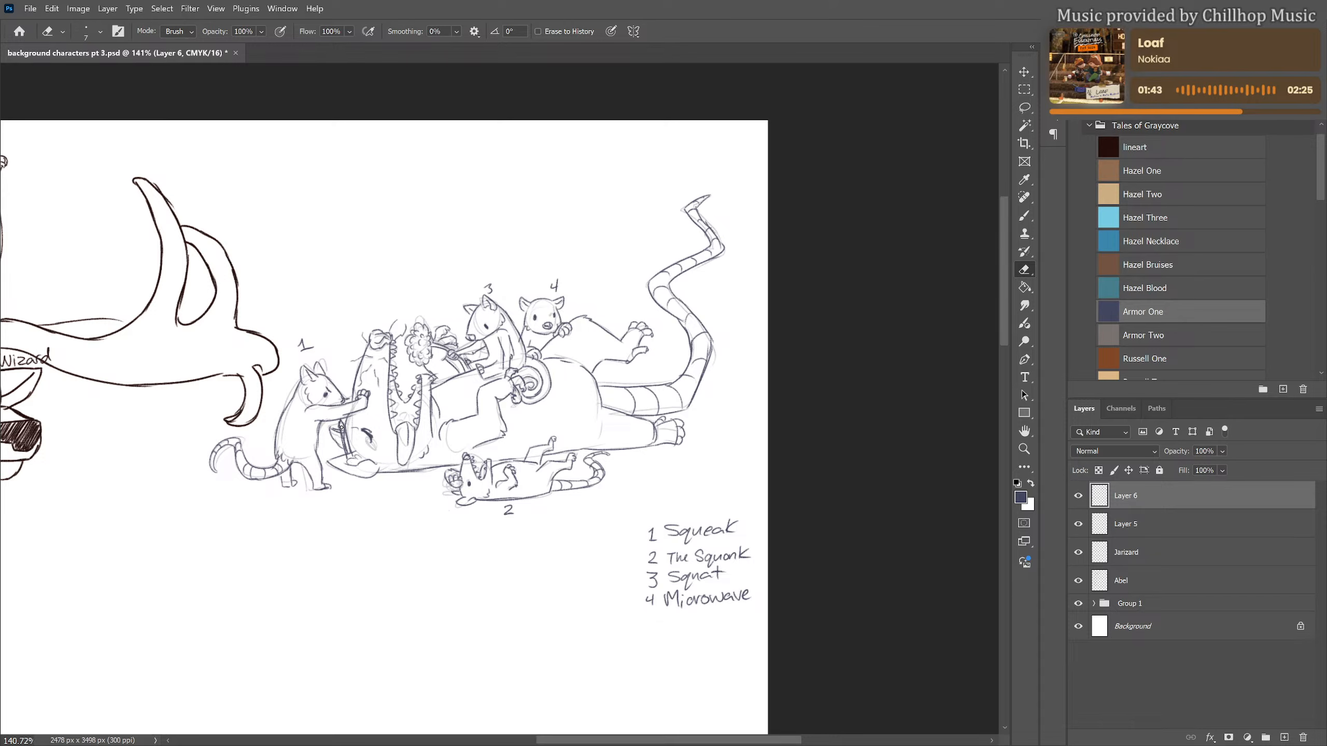
left_click_drag(342, 428, 343, 430)
key("b")
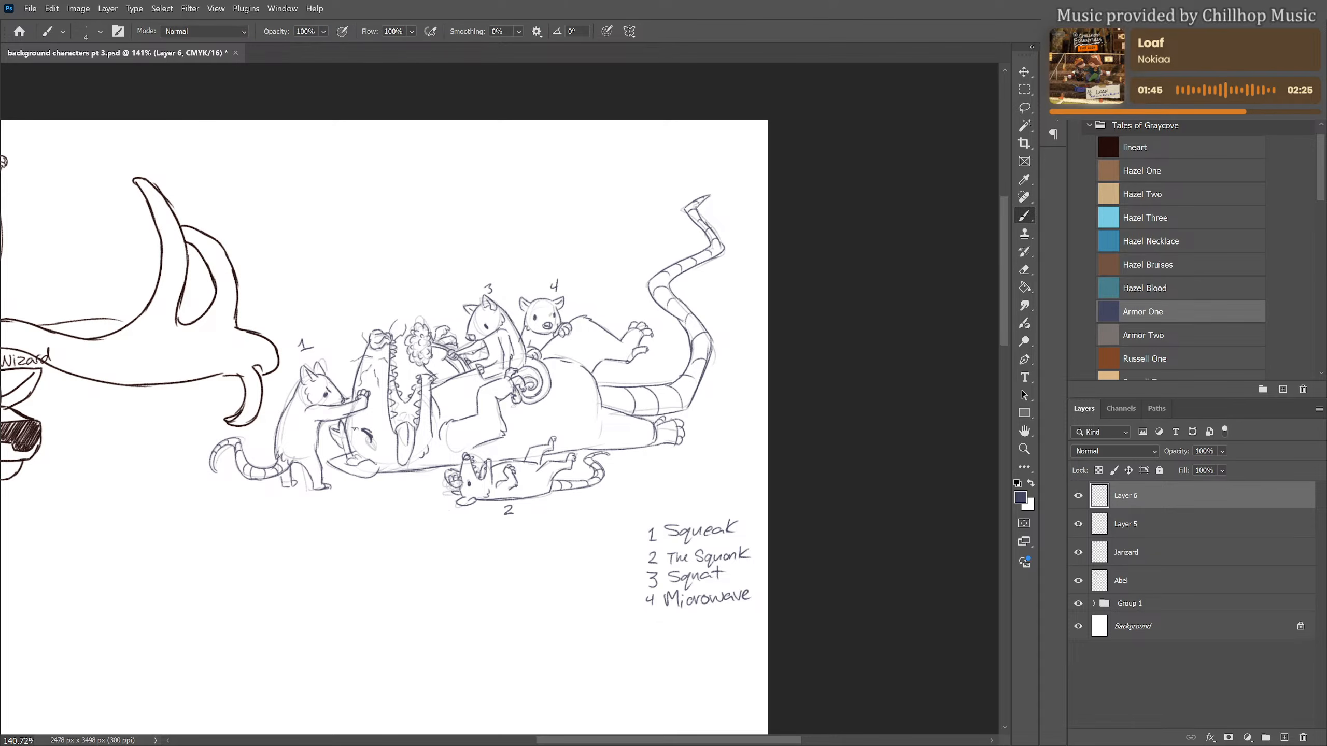
left_click_drag(341, 432, 342, 431)
left_click_drag(426, 472, 441, 438)
mouse_move(434, 386)
left_mouse_down()
mouse_move(462, 371)
mouse_move(475, 388)
mouse_move(440, 437)
left_mouse_up()
Add a small patch of hatched detail on the large animal's chest between the open jaws and figure 3
mouse_move(471, 386)
left_mouse_down()
mouse_move(452, 397)
mouse_move(461, 384)
left_mouse_up()
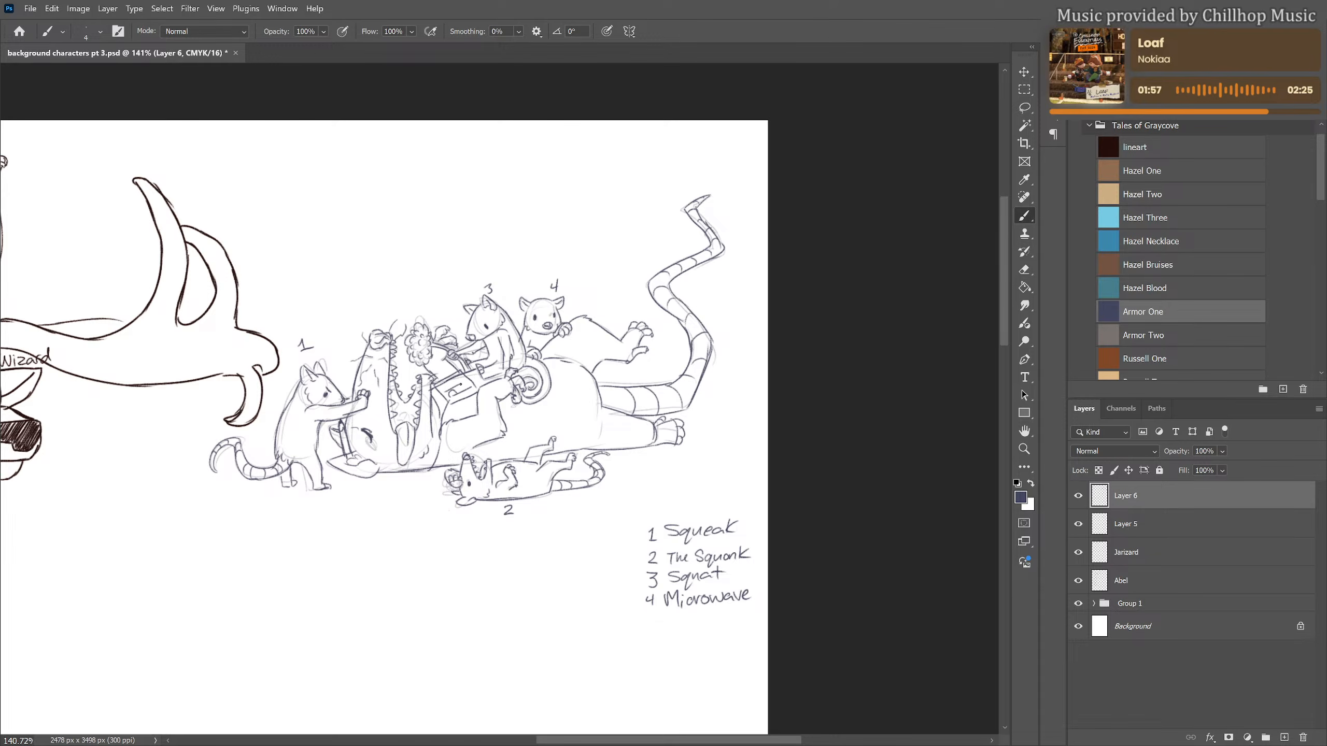
key("ctrl+z")
key("ctrl+z")
left_click_drag(441, 389, 458, 373)
key("e")
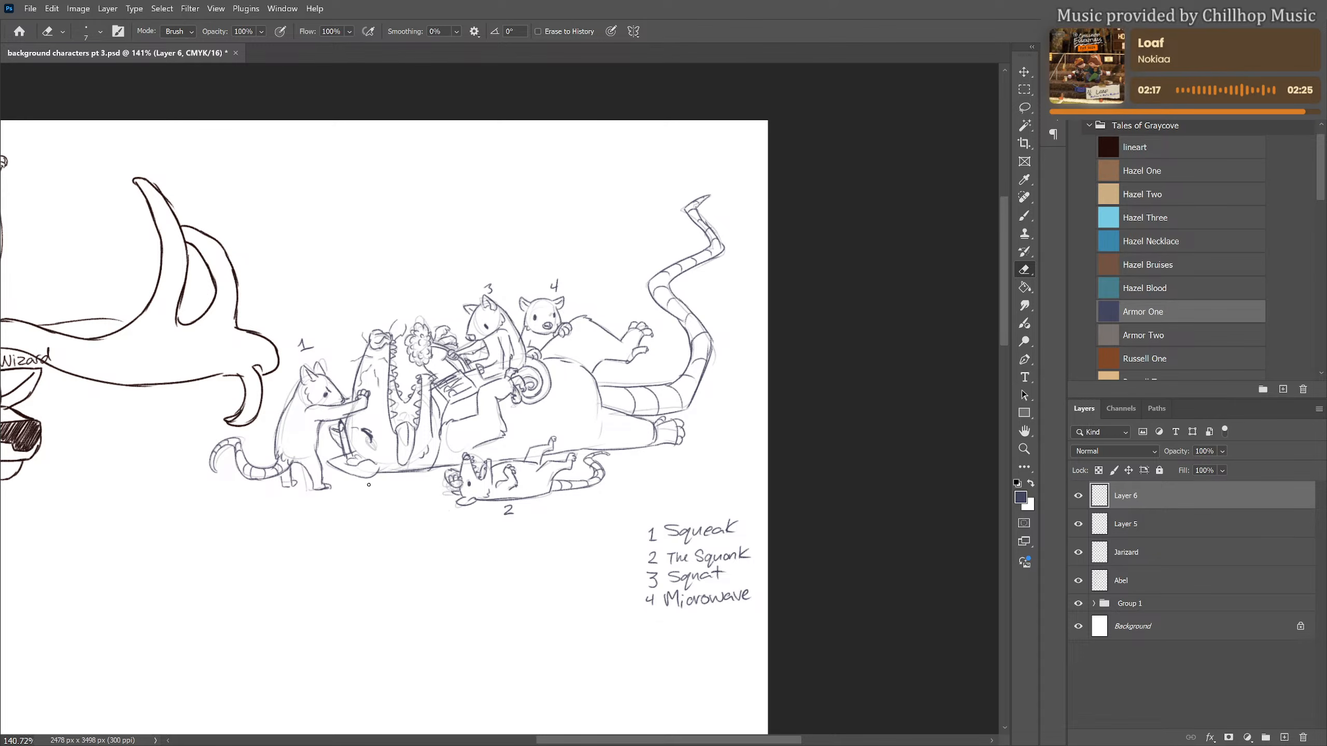
Draw the outline of a thick notepad with a rolled spine, lying on the ground below the large animal's head
key("b")
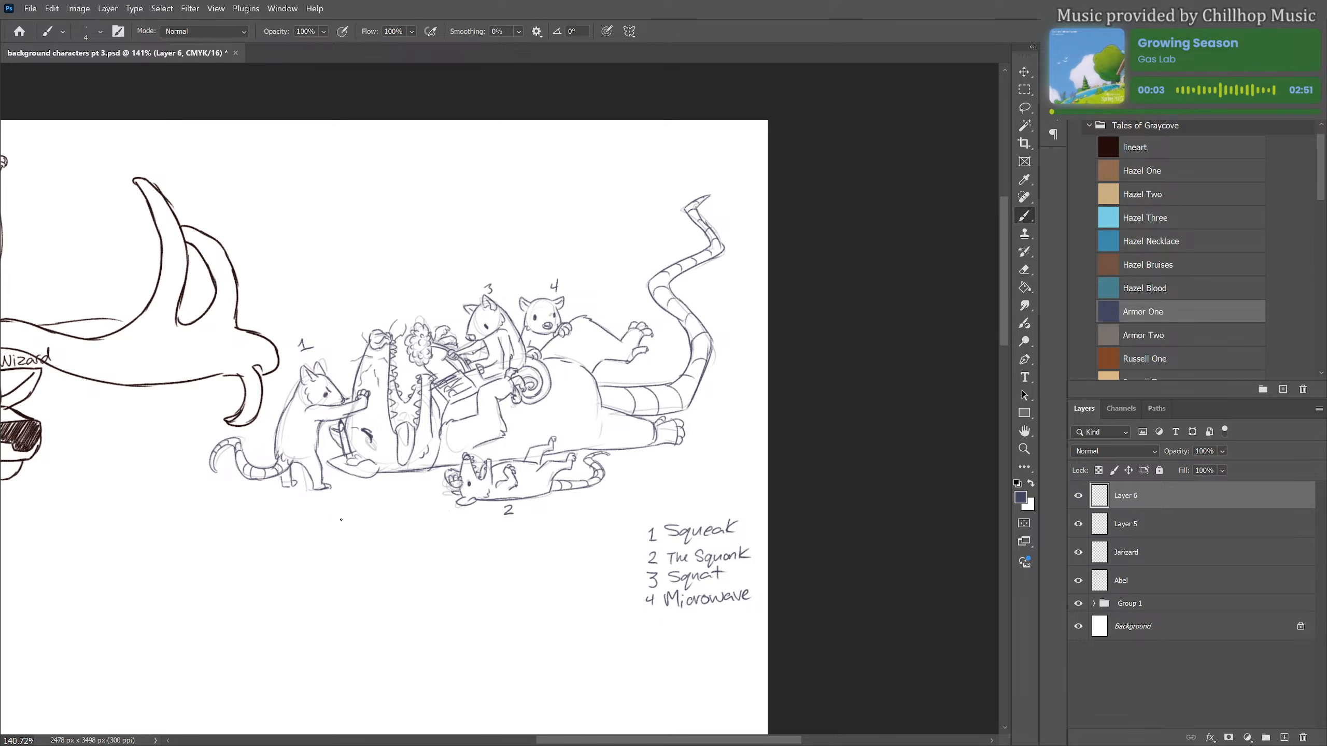
mouse_move(342, 511)
left_mouse_down()
mouse_move(335, 527)
mouse_move(343, 510)
mouse_move(399, 495)
mouse_move(405, 509)
mouse_move(360, 535)
mouse_move(447, 544)
left_mouse_up()
mouse_move(404, 503)
left_mouse_down()
mouse_move(489, 517)
mouse_move(448, 543)
left_mouse_up()
mouse_move(342, 517)
left_mouse_down()
mouse_move(438, 530)
mouse_move(446, 542)
mouse_move(485, 510)
left_mouse_up()
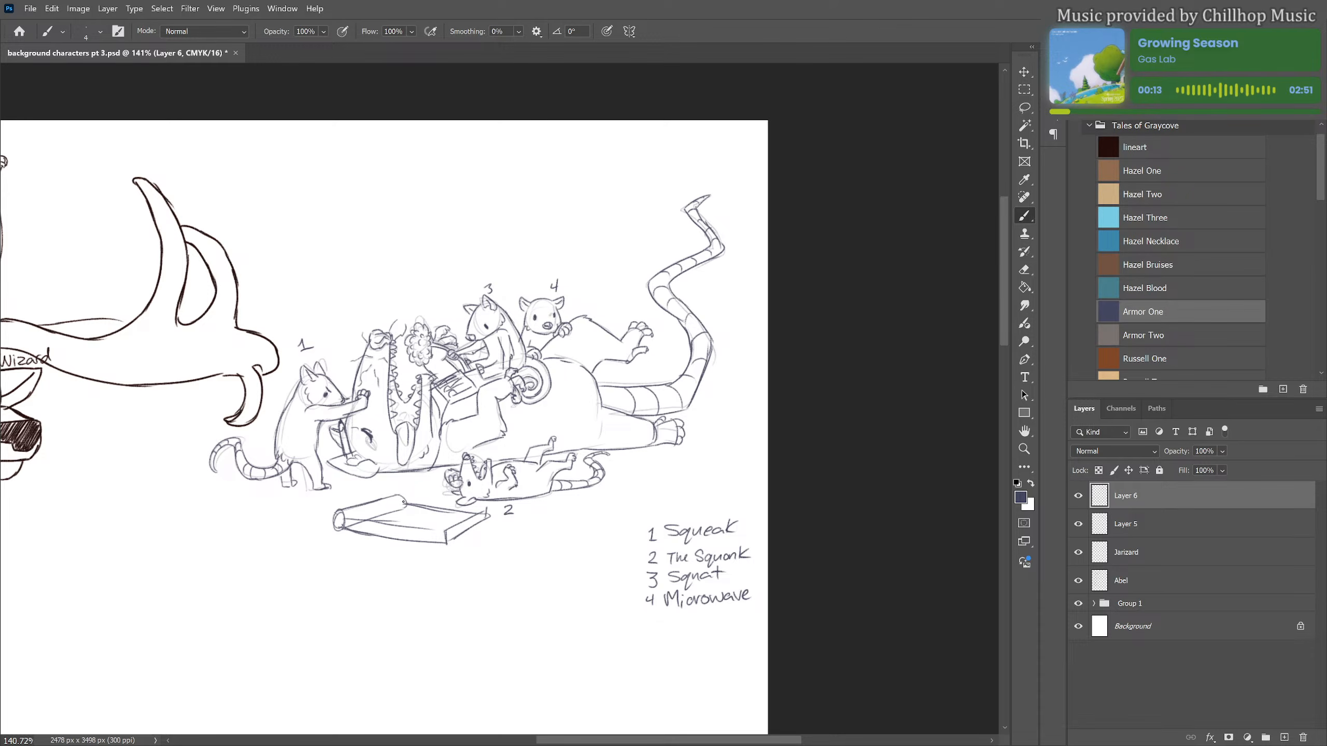
left_click_drag(403, 502, 488, 509)
Erase the overlapping line along the notepad's spine, and draw its spiral binding and ruled page lines
key("e")
mouse_move(400, 503)
left_mouse_down()
mouse_move(466, 511)
mouse_move(353, 524)
left_mouse_up()
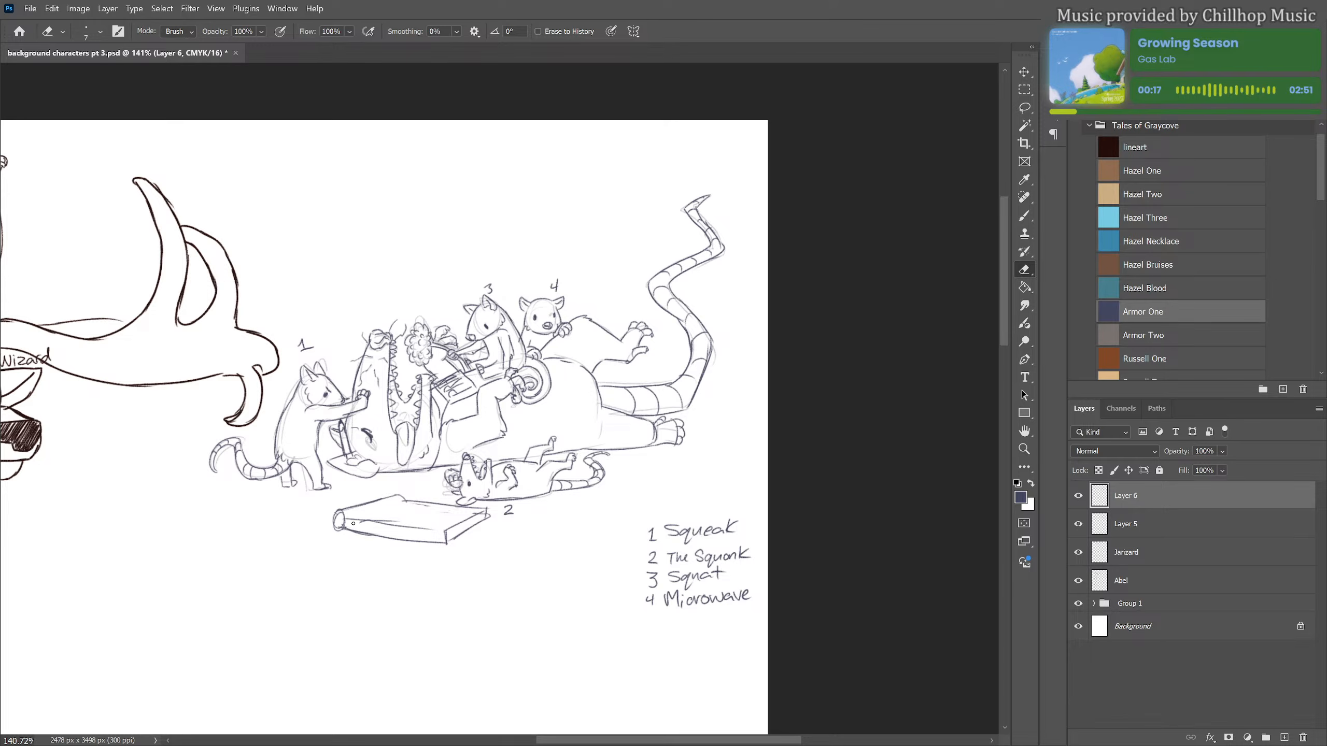
key("b")
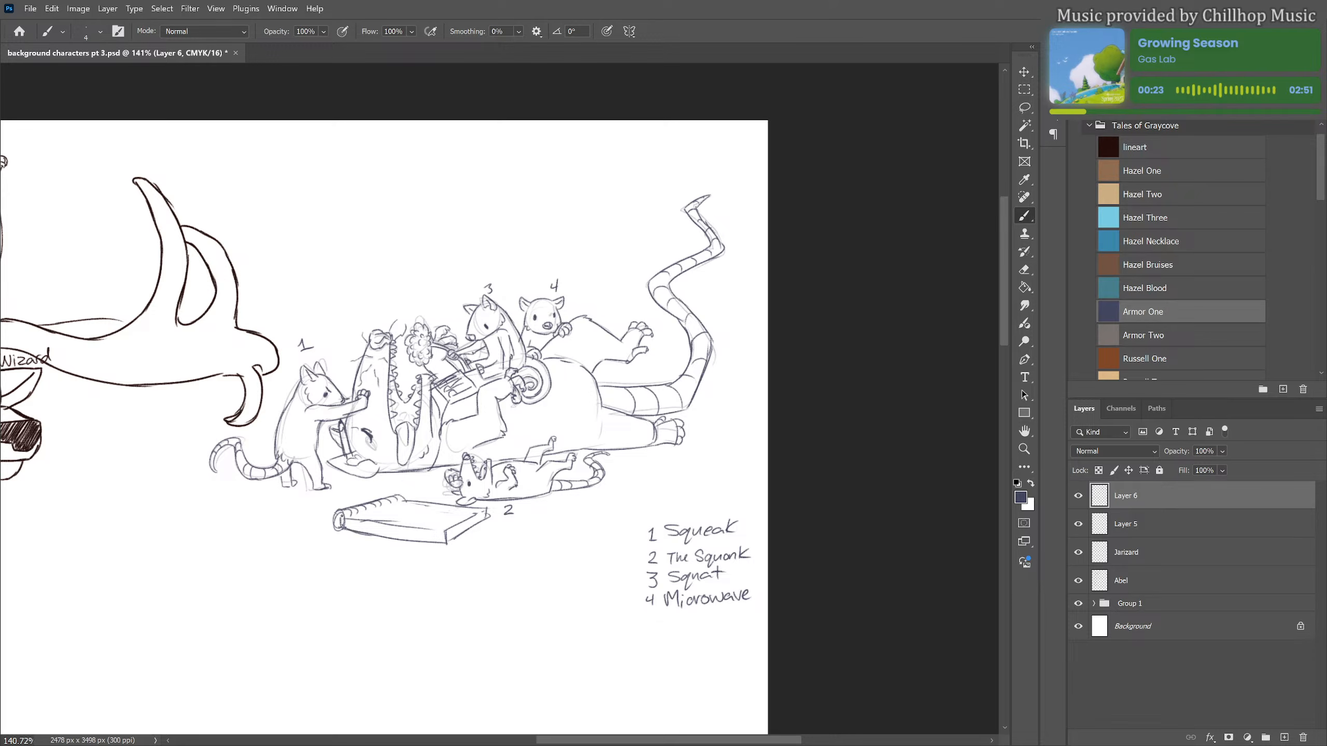
mouse_move(343, 516)
left_mouse_down()
mouse_move(406, 500)
mouse_move(467, 508)
left_mouse_up()
left_click_drag(436, 531, 475, 507)
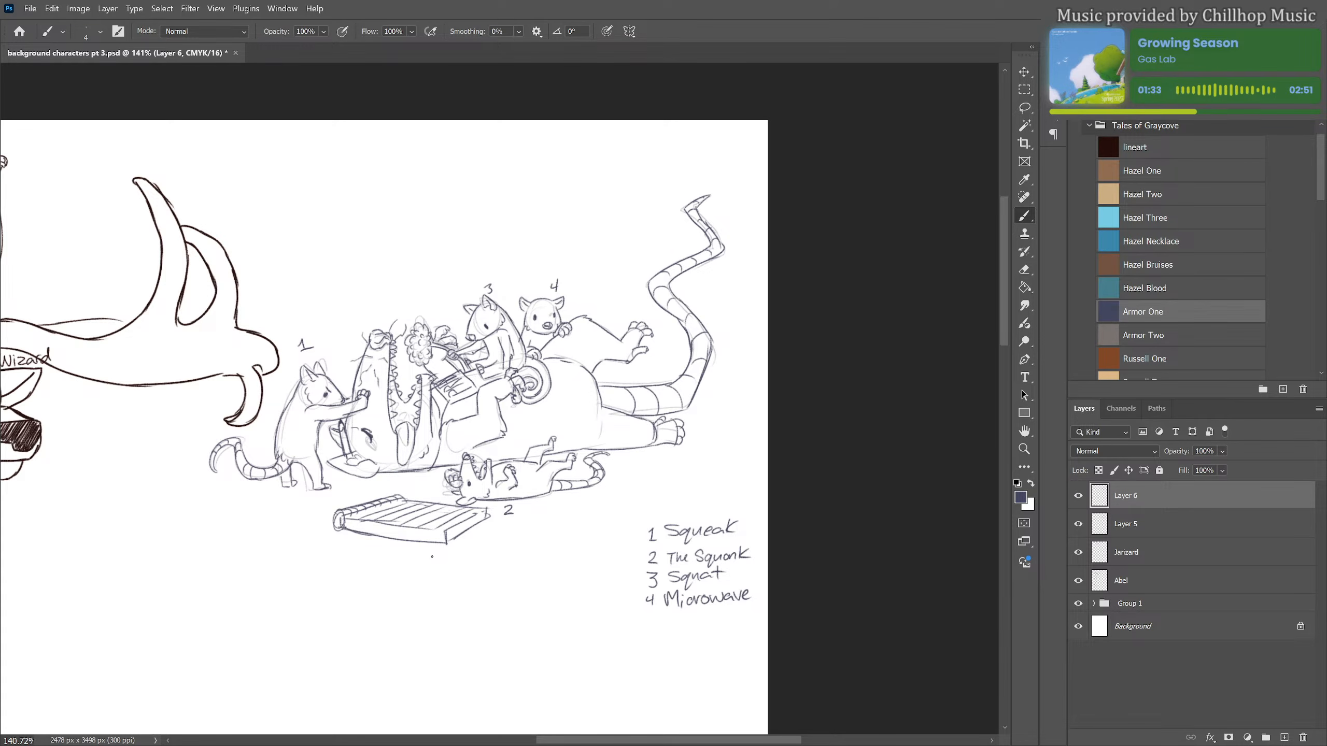
Hide the rough sketch on Layer 5 and handwrite the caption "Montimer the Journalist" below the notepad
scroll(526, 413, "down", 2)
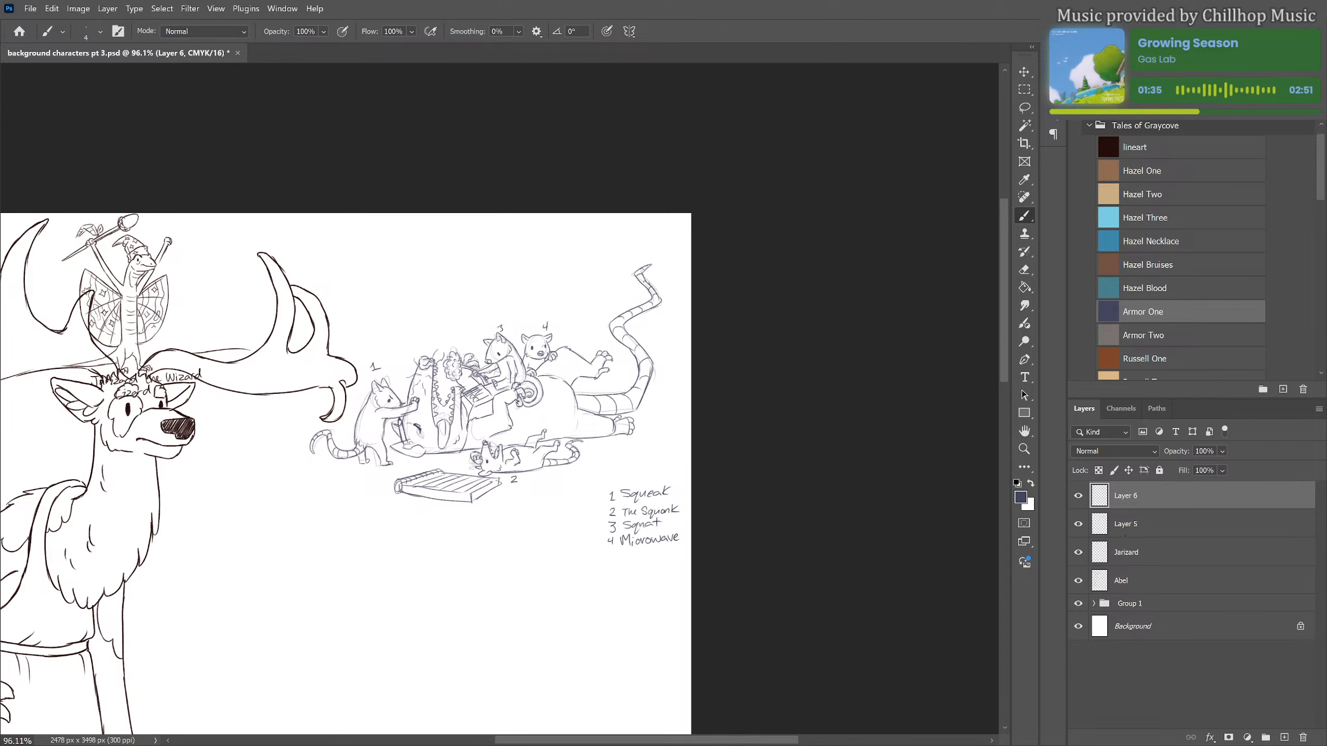
left_click(1077, 523)
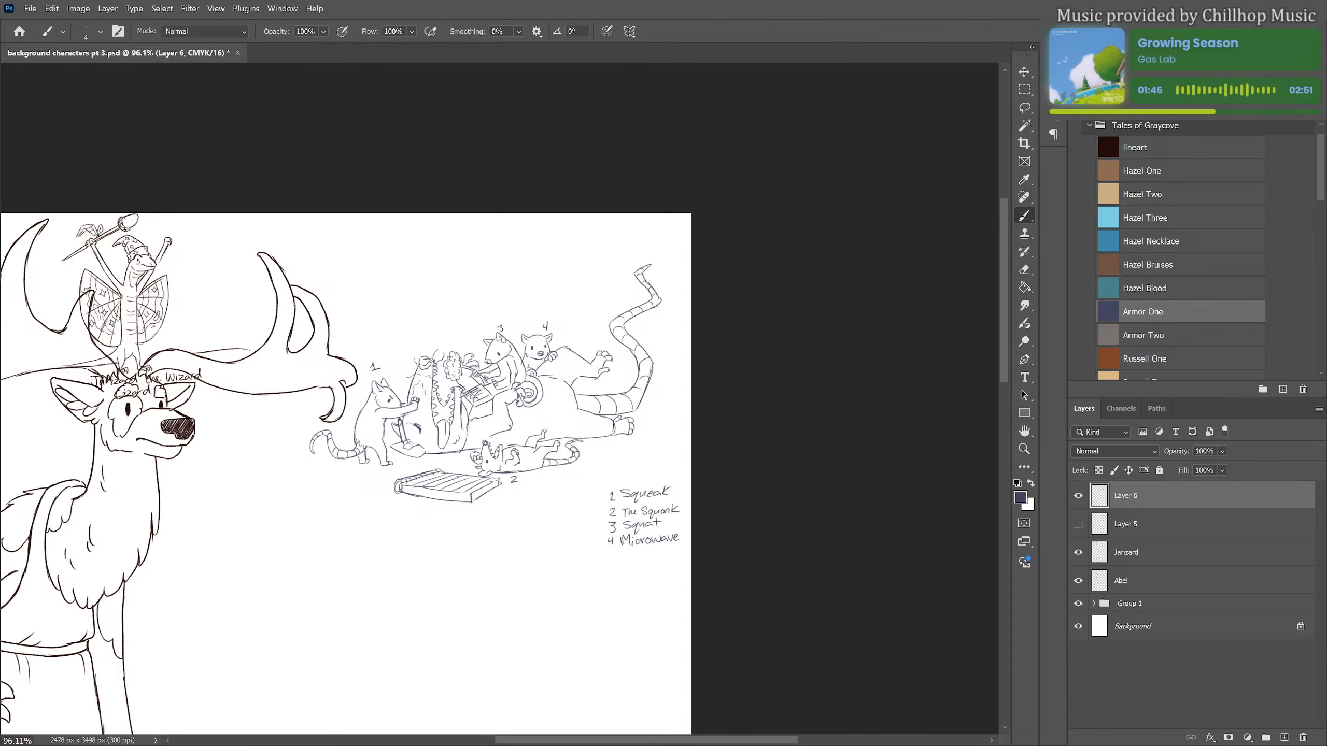
mouse_move(416, 542)
left_mouse_down()
mouse_move(424, 525)
mouse_move(436, 541)
mouse_move(442, 529)
mouse_move(515, 539)
left_mouse_up()
left_click_drag(509, 526, 535, 532)
mouse_move(434, 548)
left_mouse_down()
mouse_move(450, 545)
mouse_move(437, 565)
mouse_move(452, 554)
left_mouse_up()
left_click_drag(456, 553, 472, 553)
left_click_drag(474, 559, 520, 561)
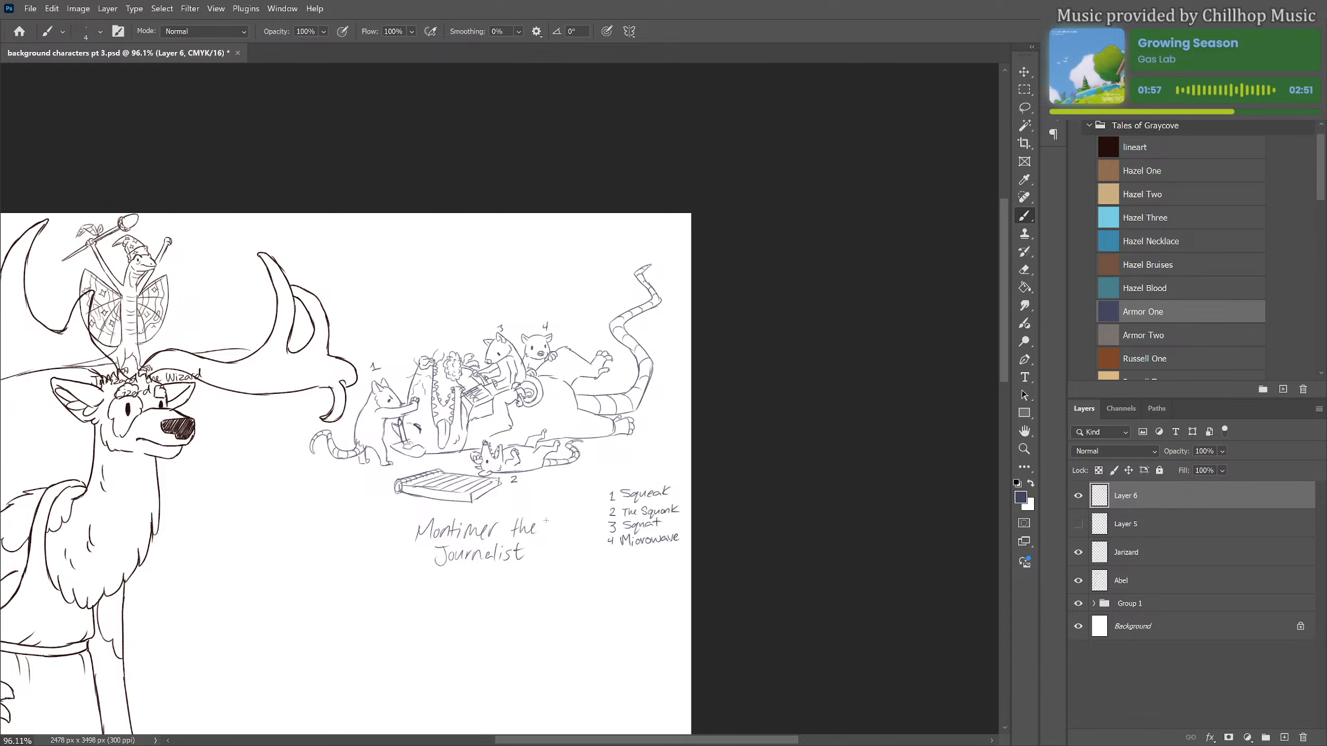
Recolour Layer 6's line work with the lineart swatch using a filled layer clipped to it, and merge that layer down
scroll(604, 326, "down", 5)
scroll(618, 366, "up", 2)
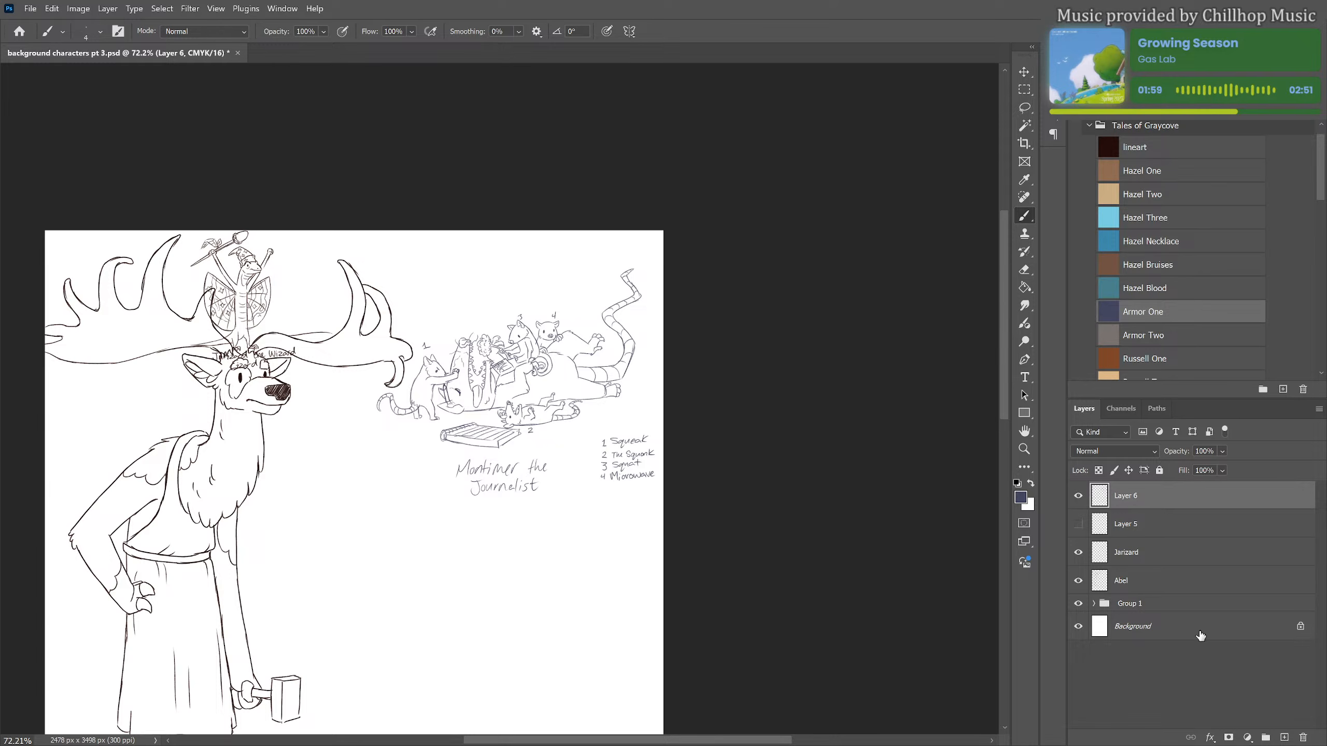
left_click(1284, 737)
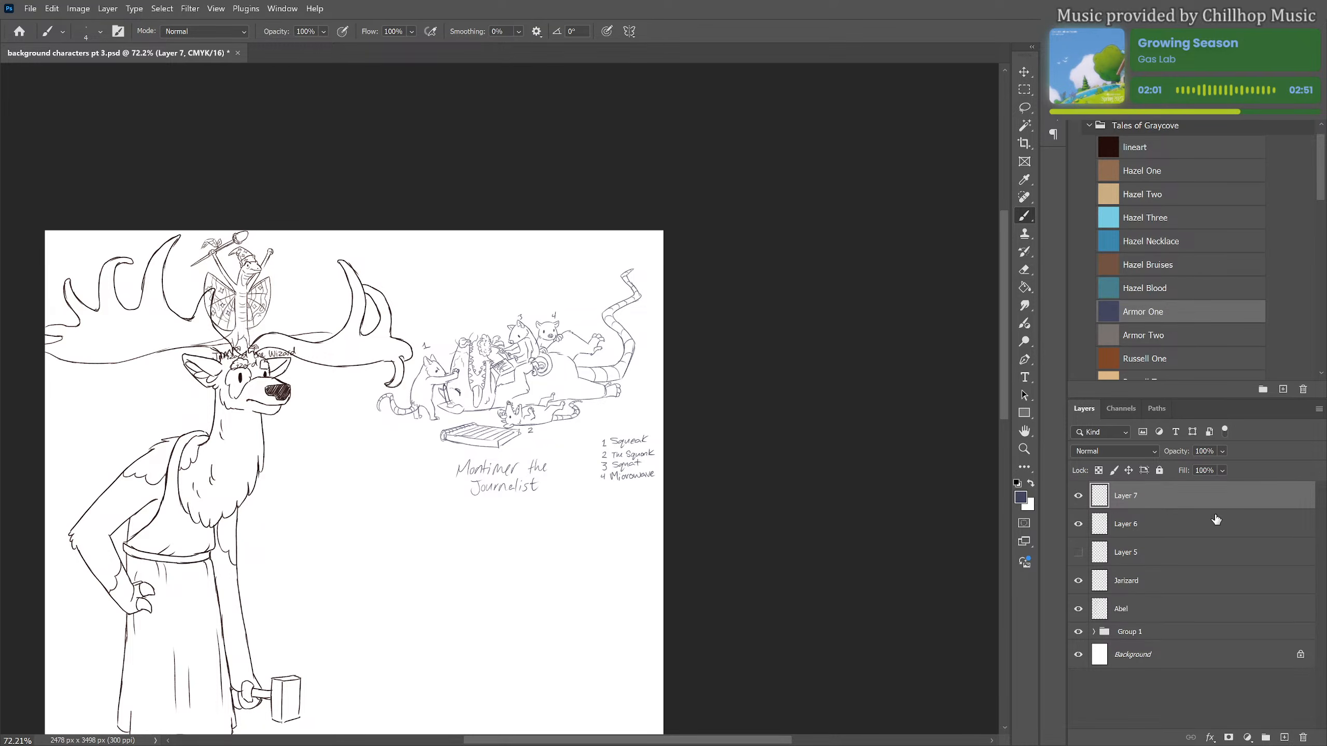
right_click(1214, 499)
left_click(1220, 478)
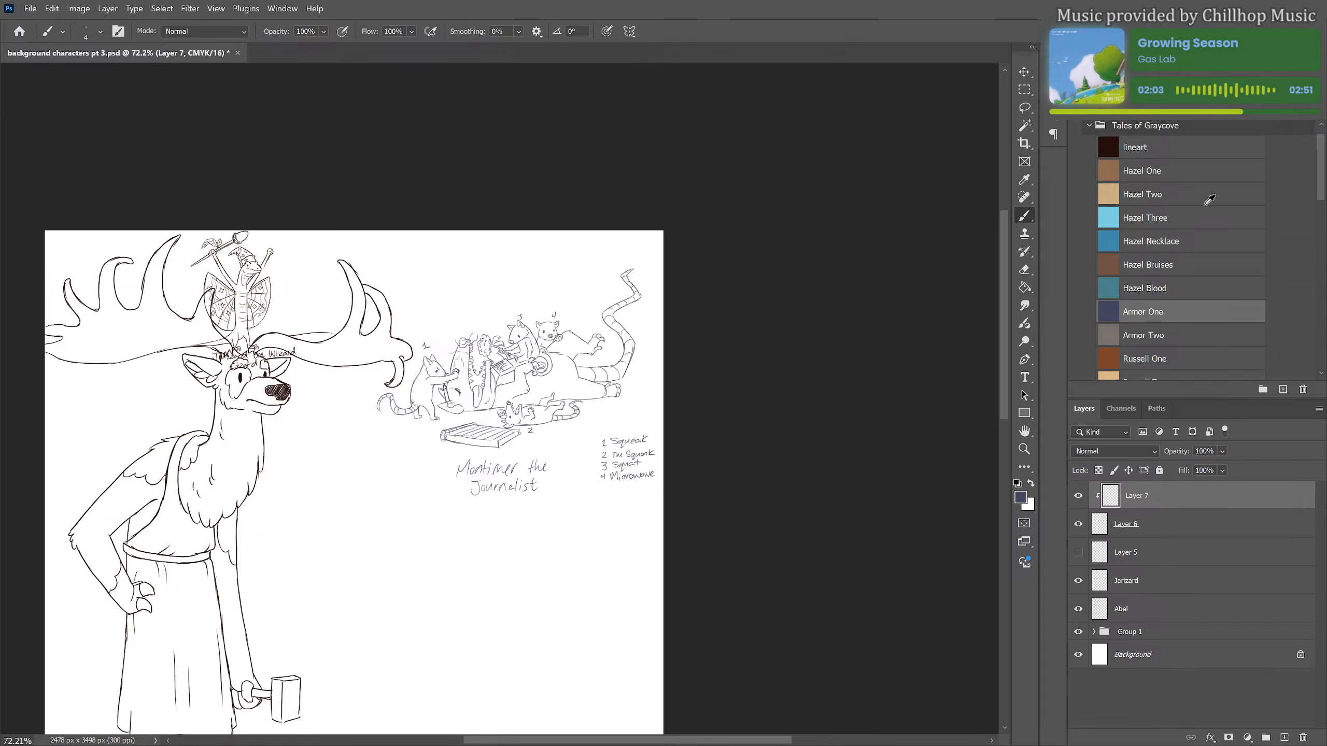
left_click(1207, 151)
key("g")
left_click(613, 384)
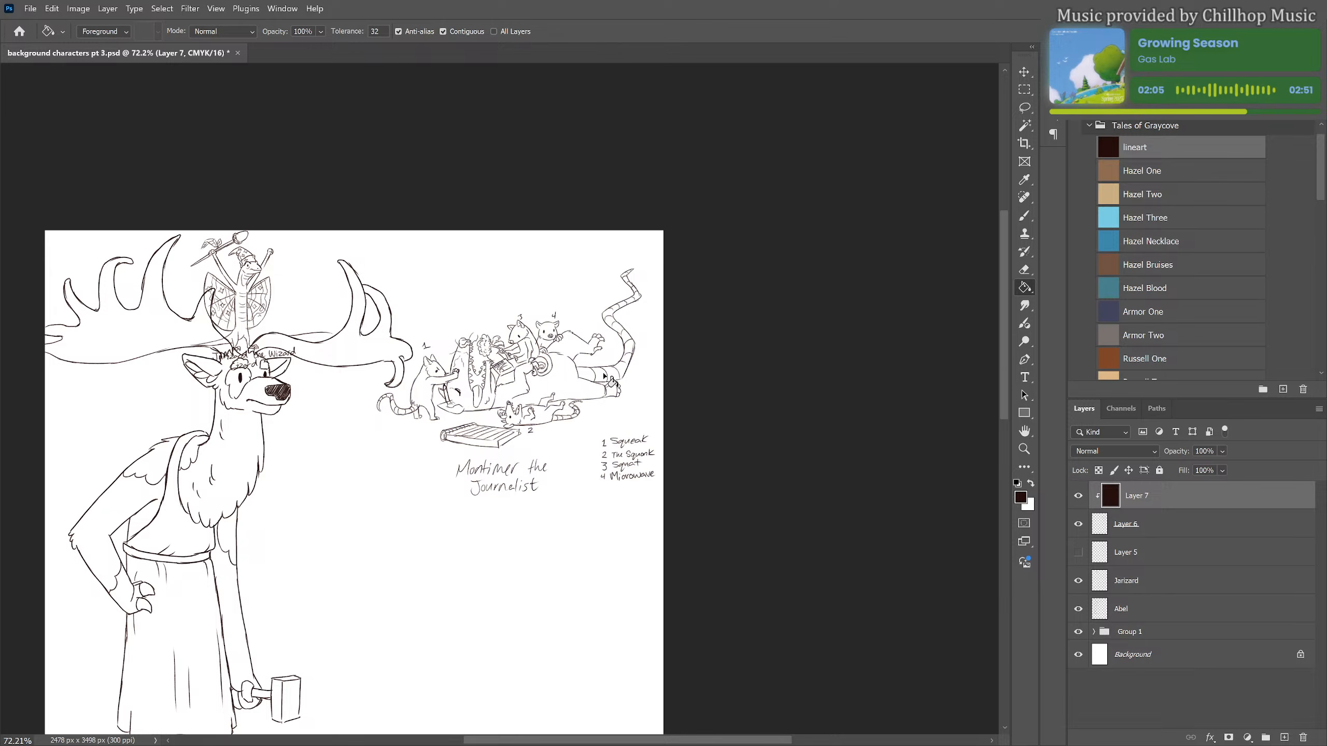
right_click(1163, 496)
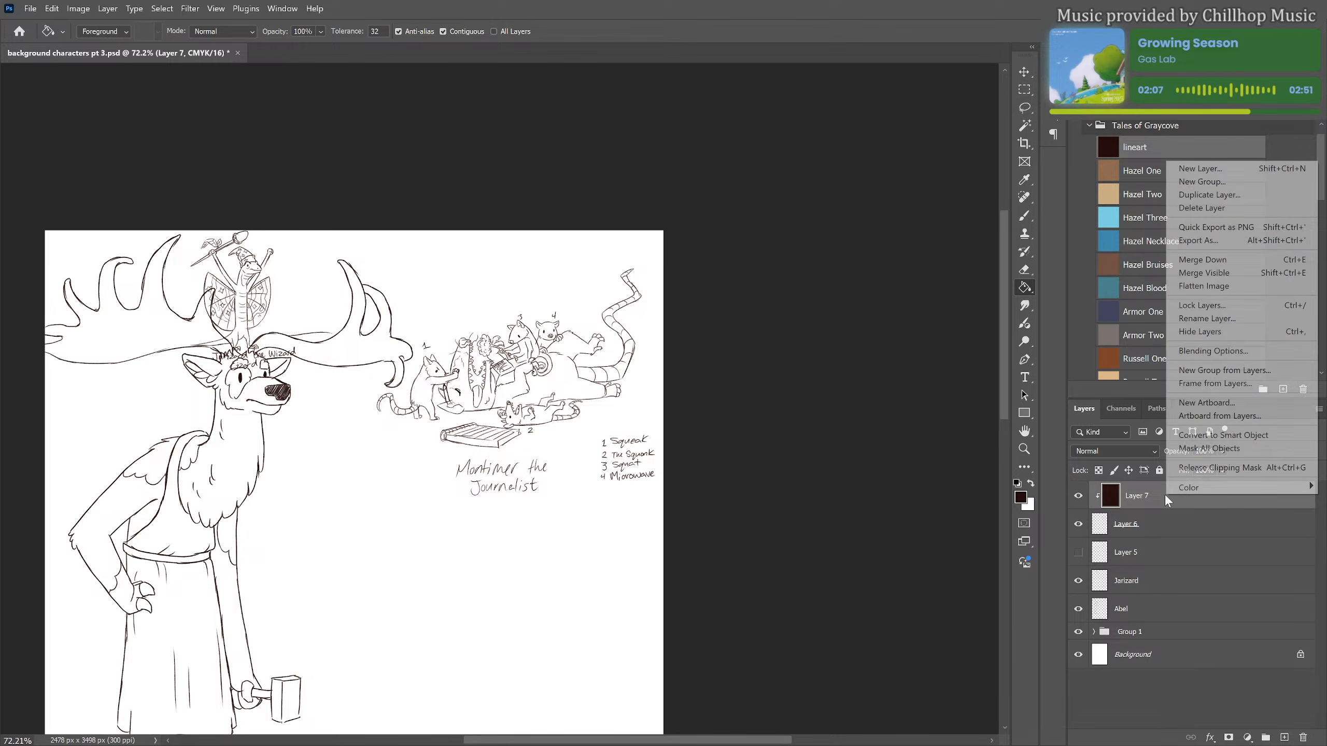
left_click(1202, 260)
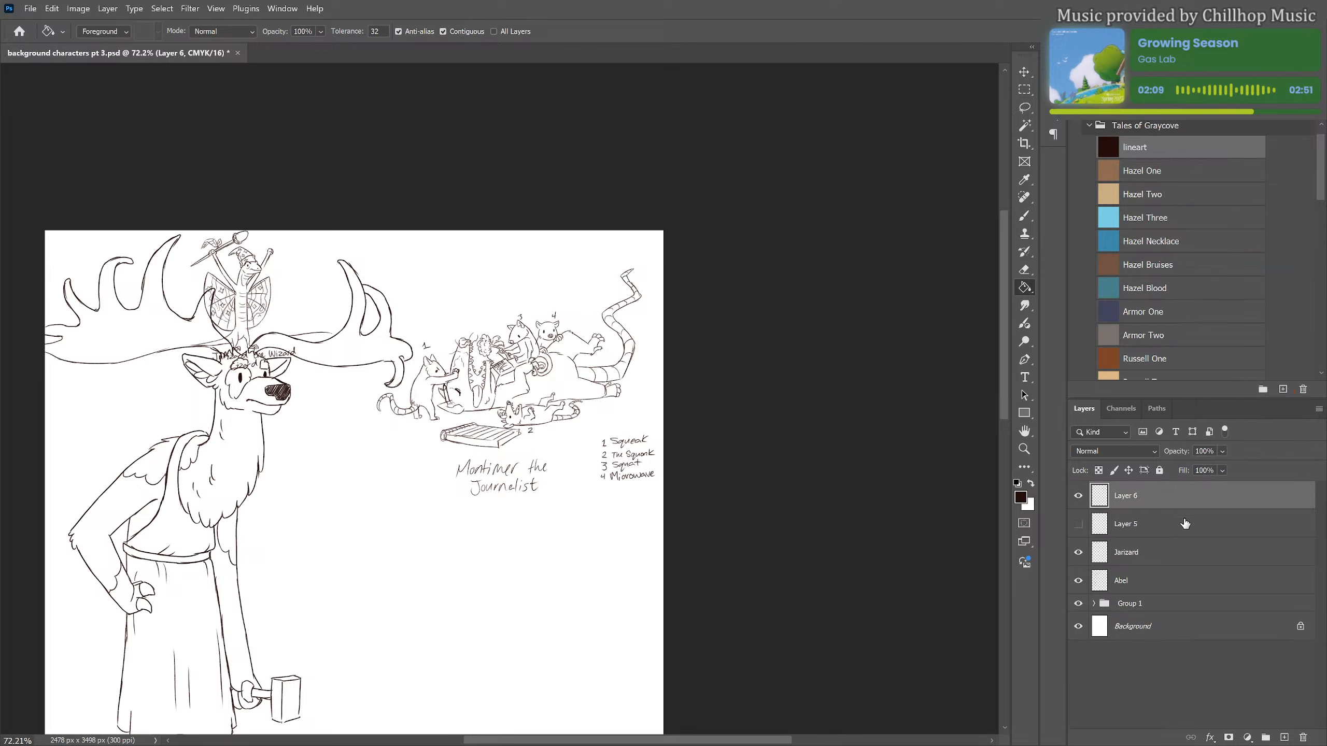
Delete the hidden Layer 5 and rename Layer 6 as Montimer
left_click_drag(1138, 529, 1148, 603)
left_click(1147, 498)
double_click(1132, 496)
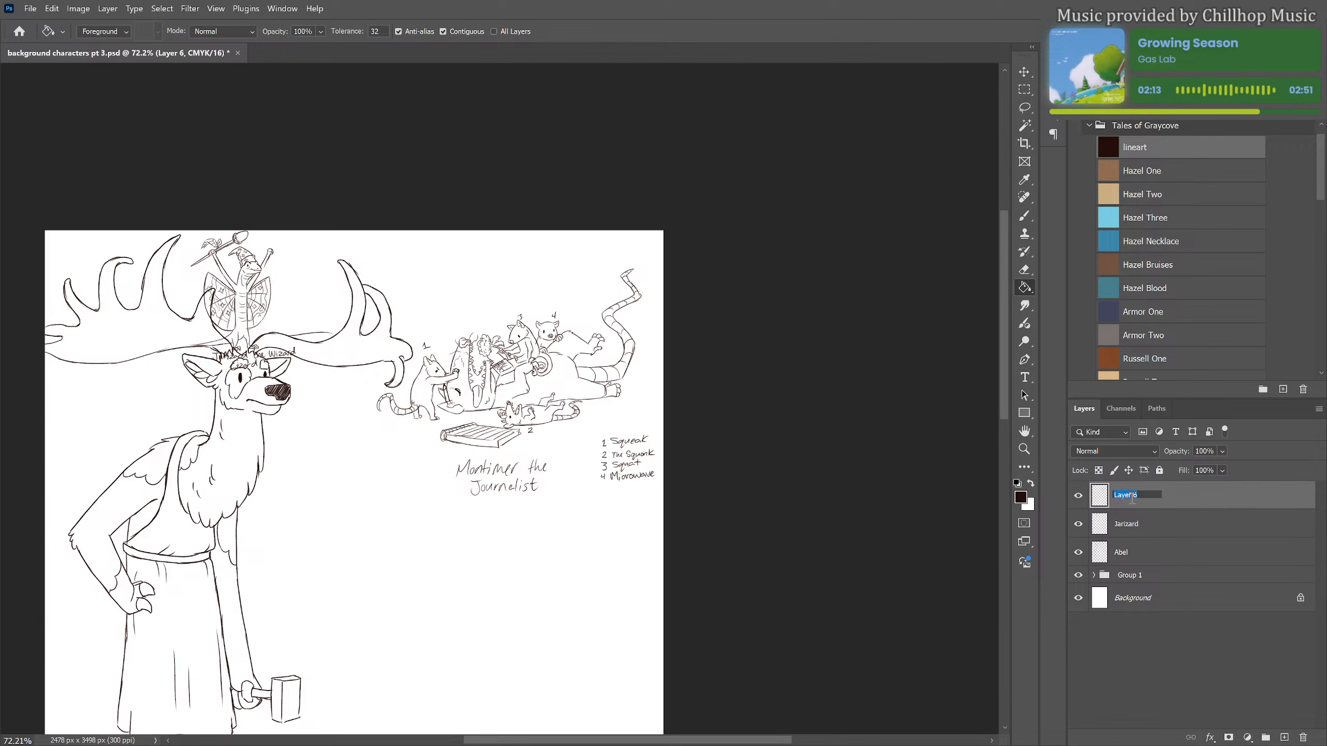
type("Montimer")
key("Return")
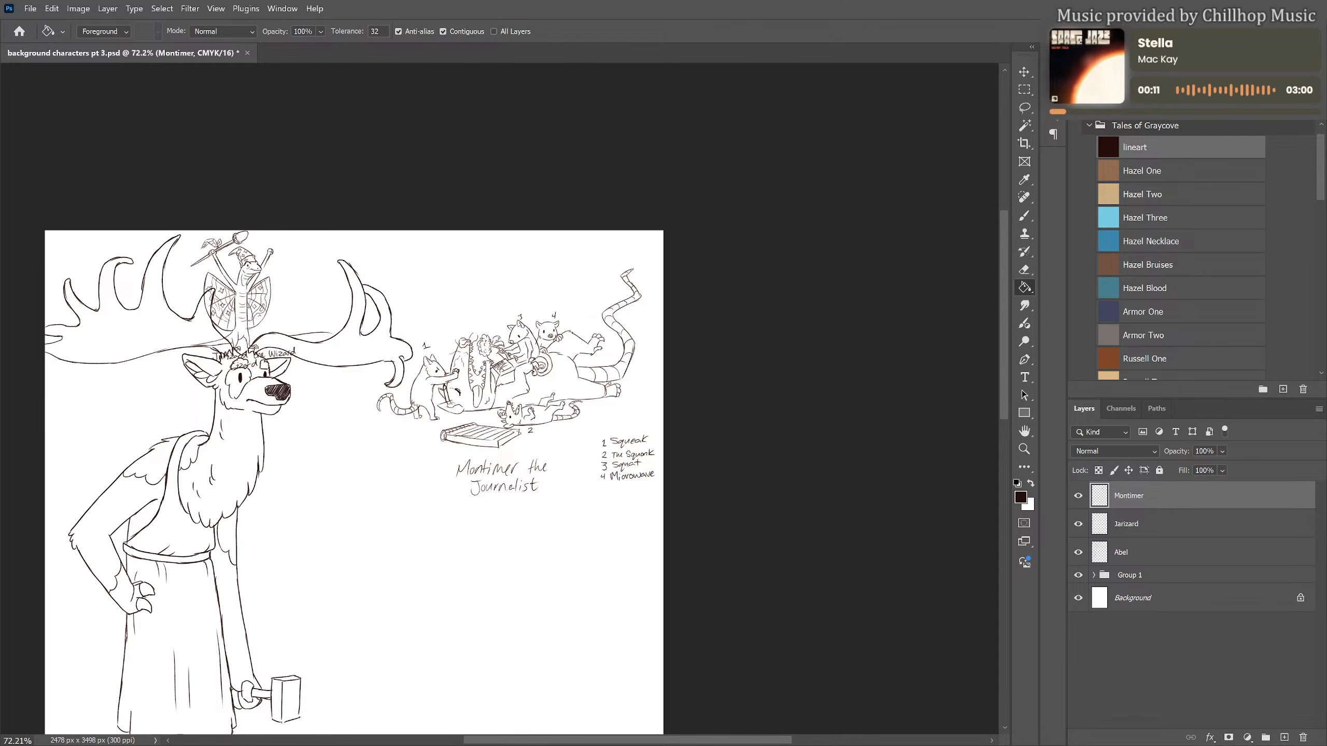
Move the wizard lizard and its caption from above the elk's head to the empty space beside the elk's chest
scroll(541, 343, "down", 3)
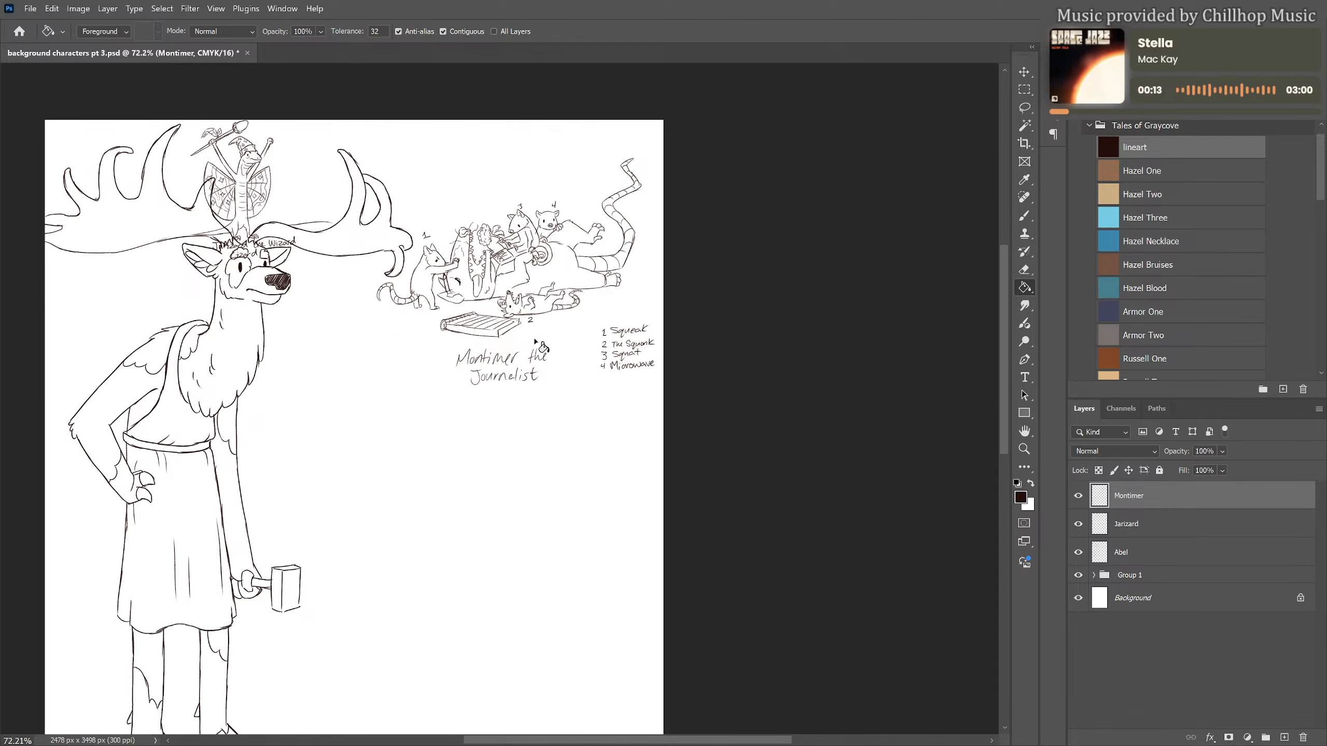
left_click_drag(411, 462, 472, 449)
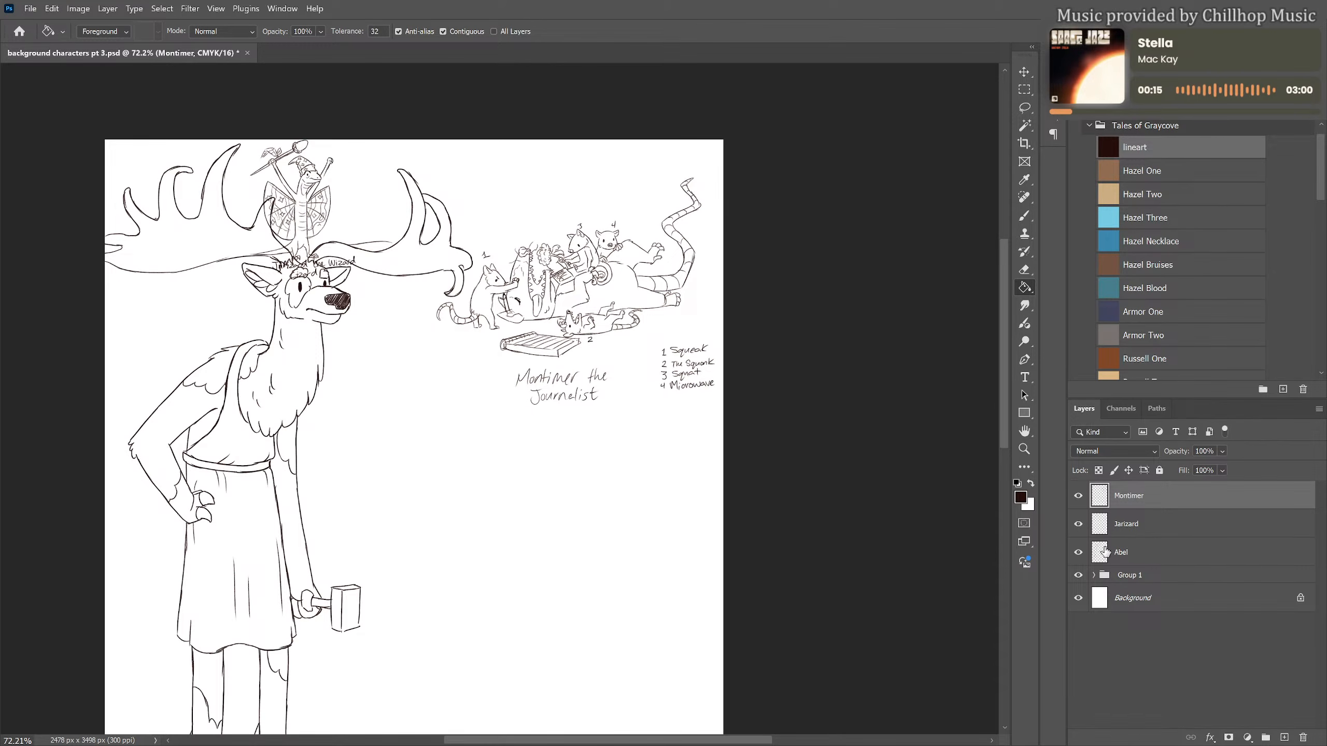
left_click(1140, 524)
key("ctrl+t")
left_click_drag(322, 223, 393, 386)
key("Return")
key("g")
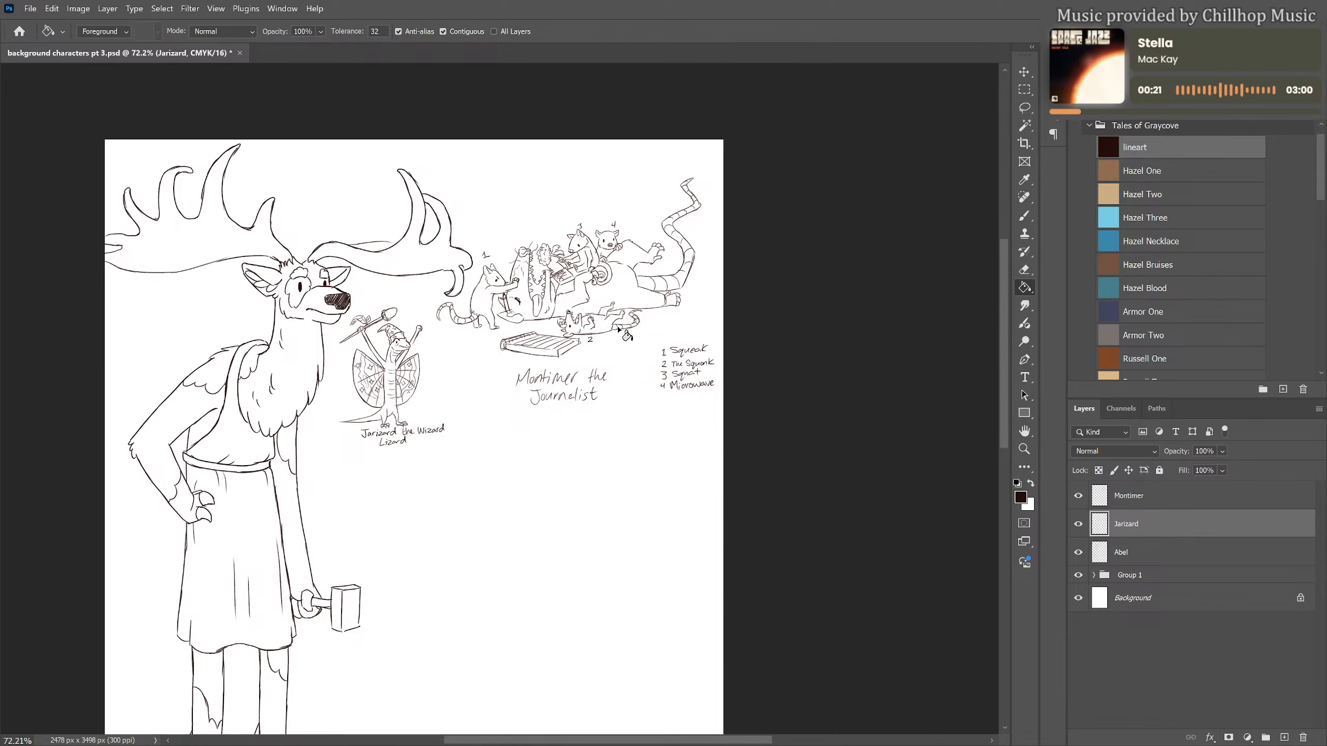
Add a new layer above the Montimer layer and set the foreground colour to the Armor One swatch
scroll(658, 331, "down", 2)
scroll(657, 331, "down", 3)
scroll(656, 329, "up", 3)
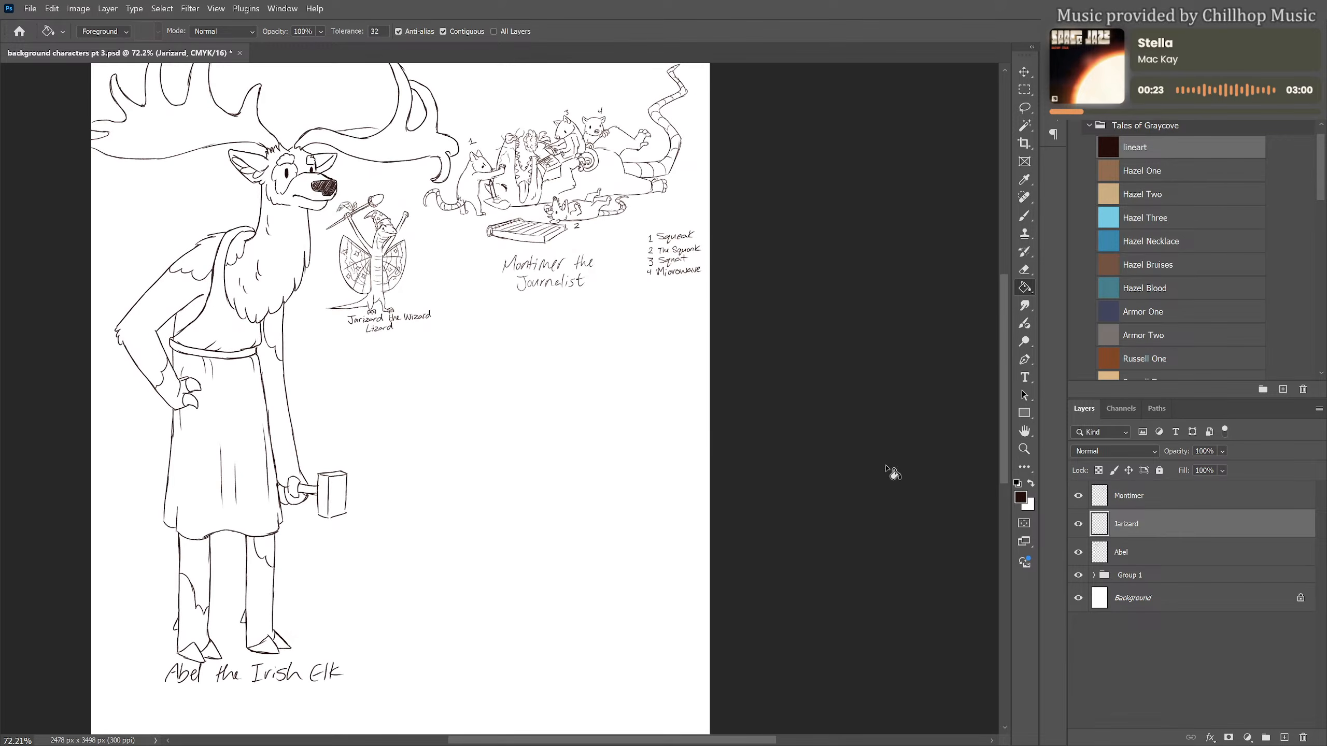
left_click(1160, 503)
left_click(1283, 738)
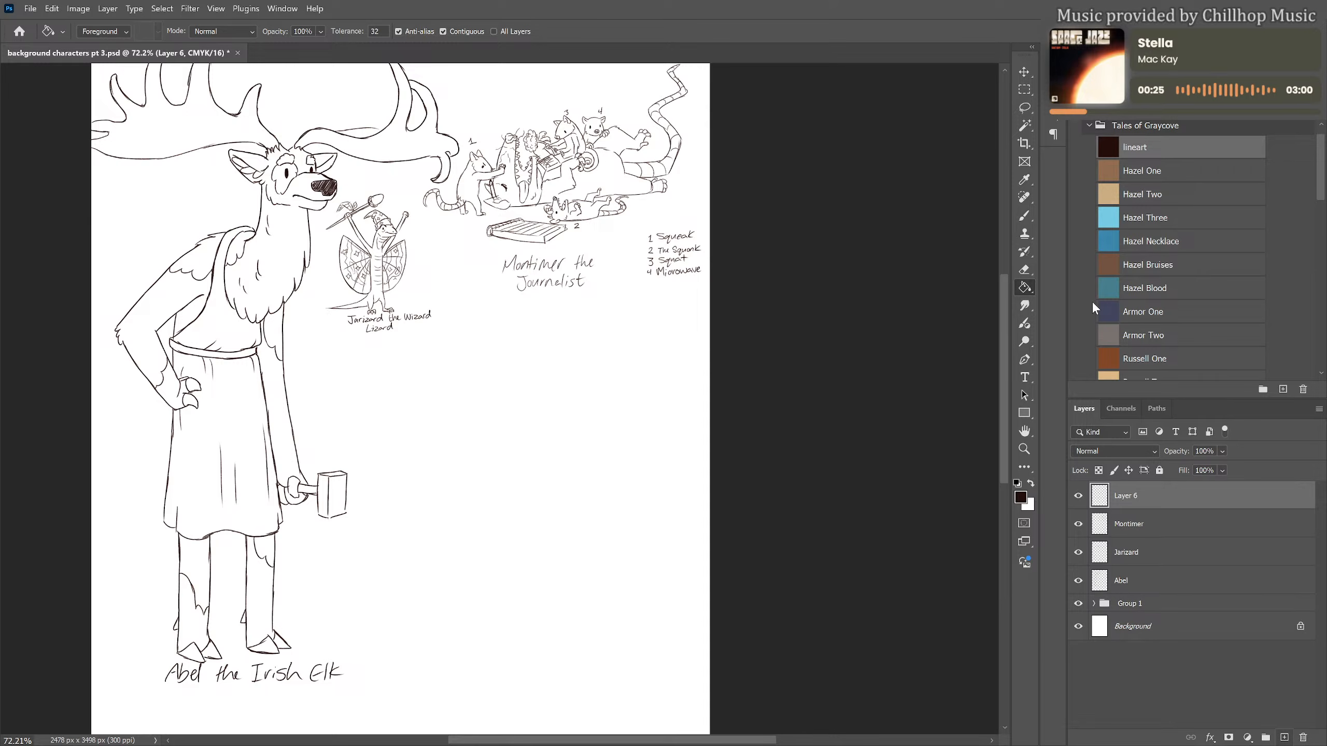
left_click(1149, 312)
scroll(637, 418, "up", 1)
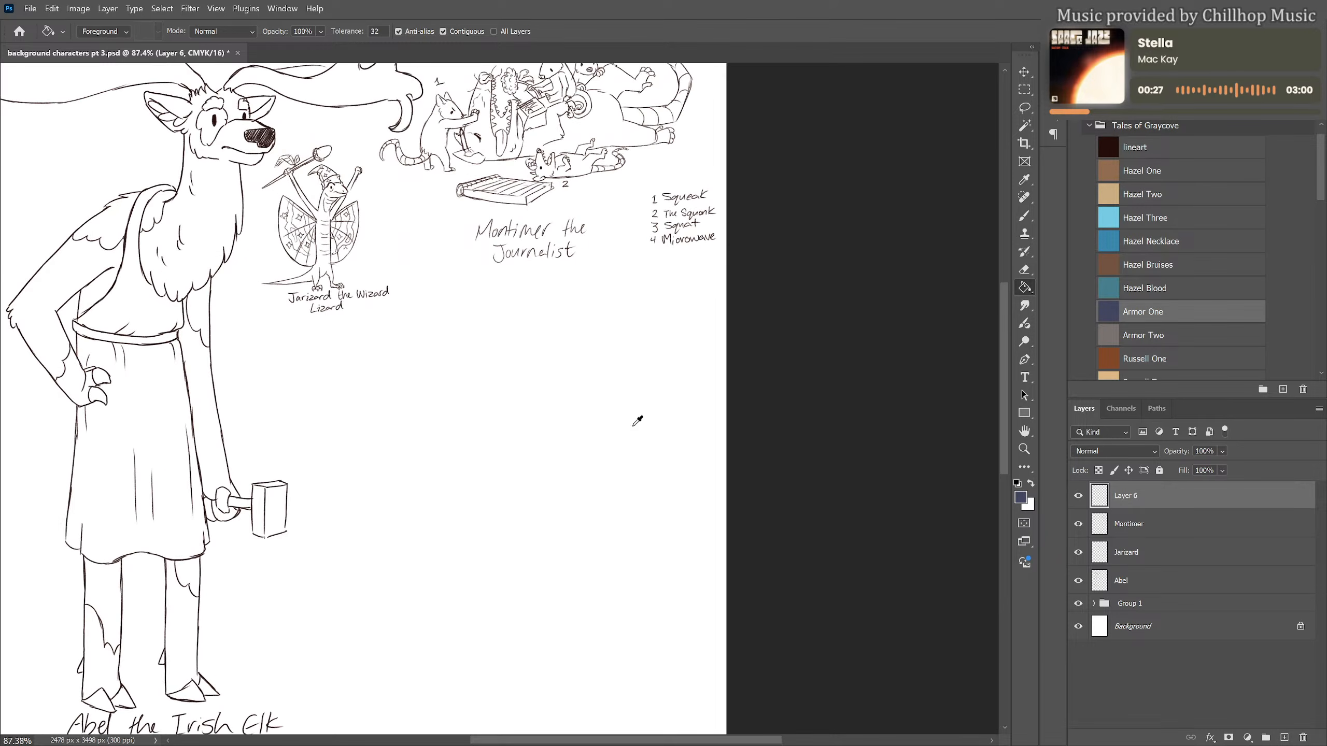
left_click_drag(608, 413, 534, 416)
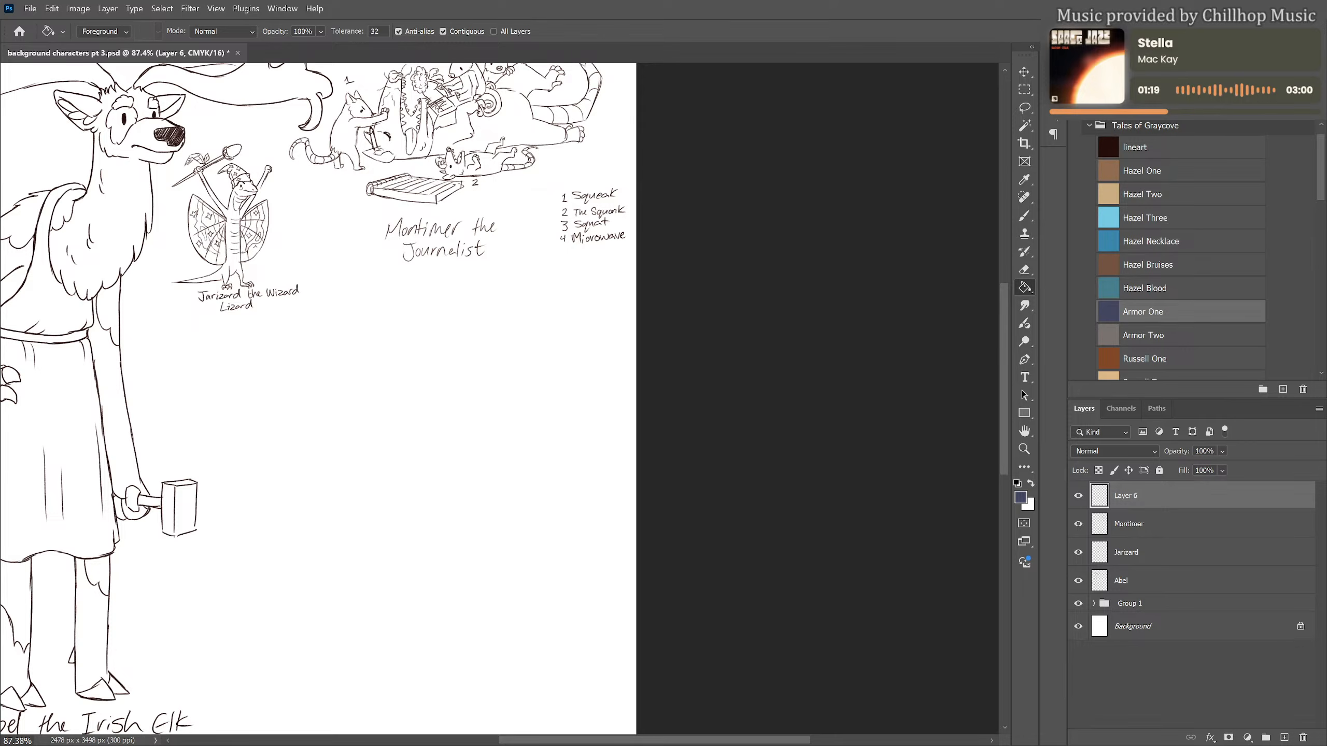
scroll(628, 347, "down", 2)
left_click_drag(474, 367, 572, 401)
scroll(528, 320, "down", 2)
left_click_drag(536, 456, 541, 406)
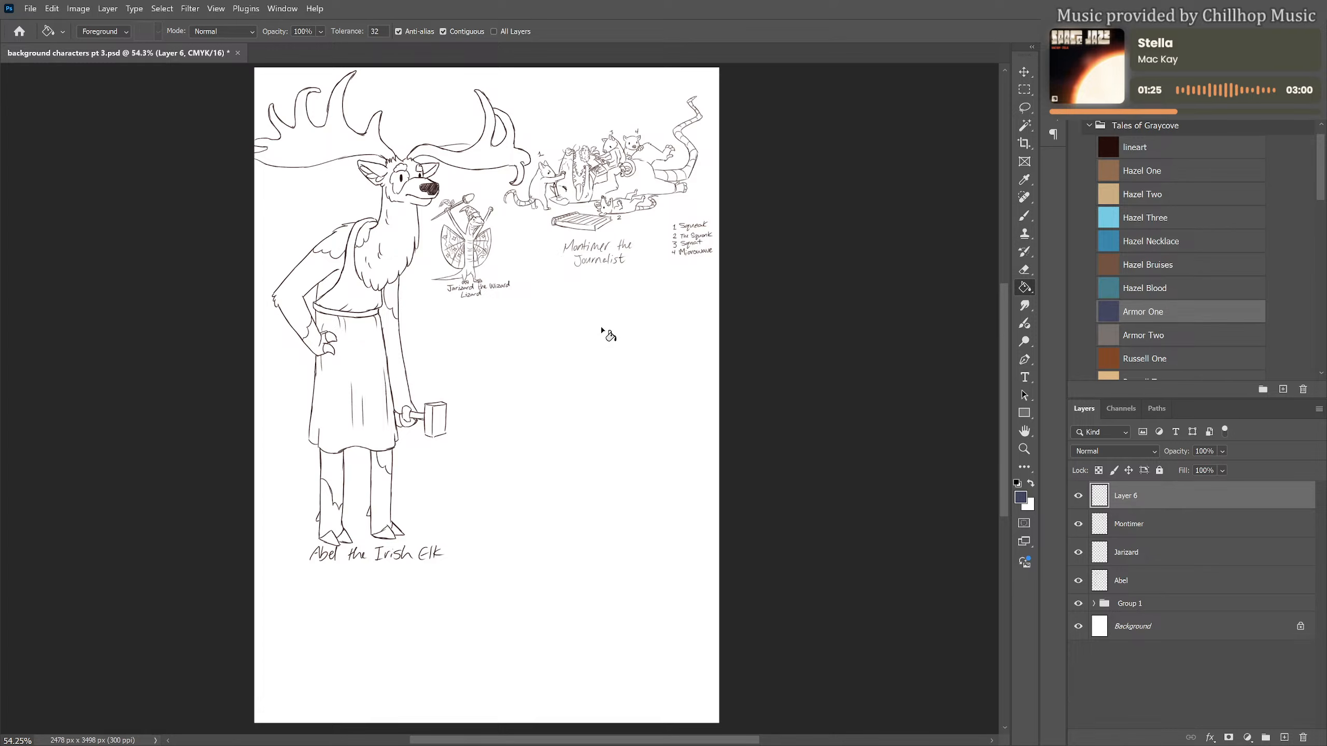
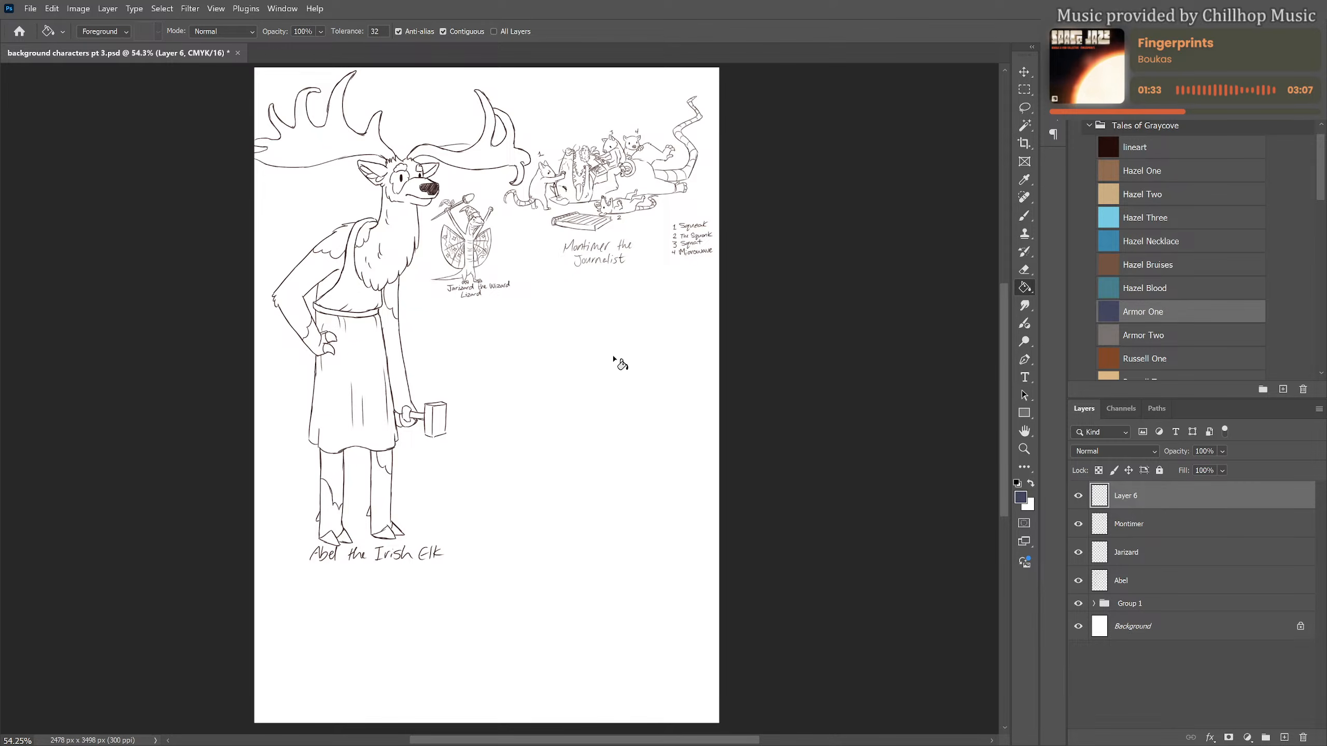
Sketch the head circle, long curved neck and bent torso guide lines of a new figure in the empty space beside the elk
key("b")
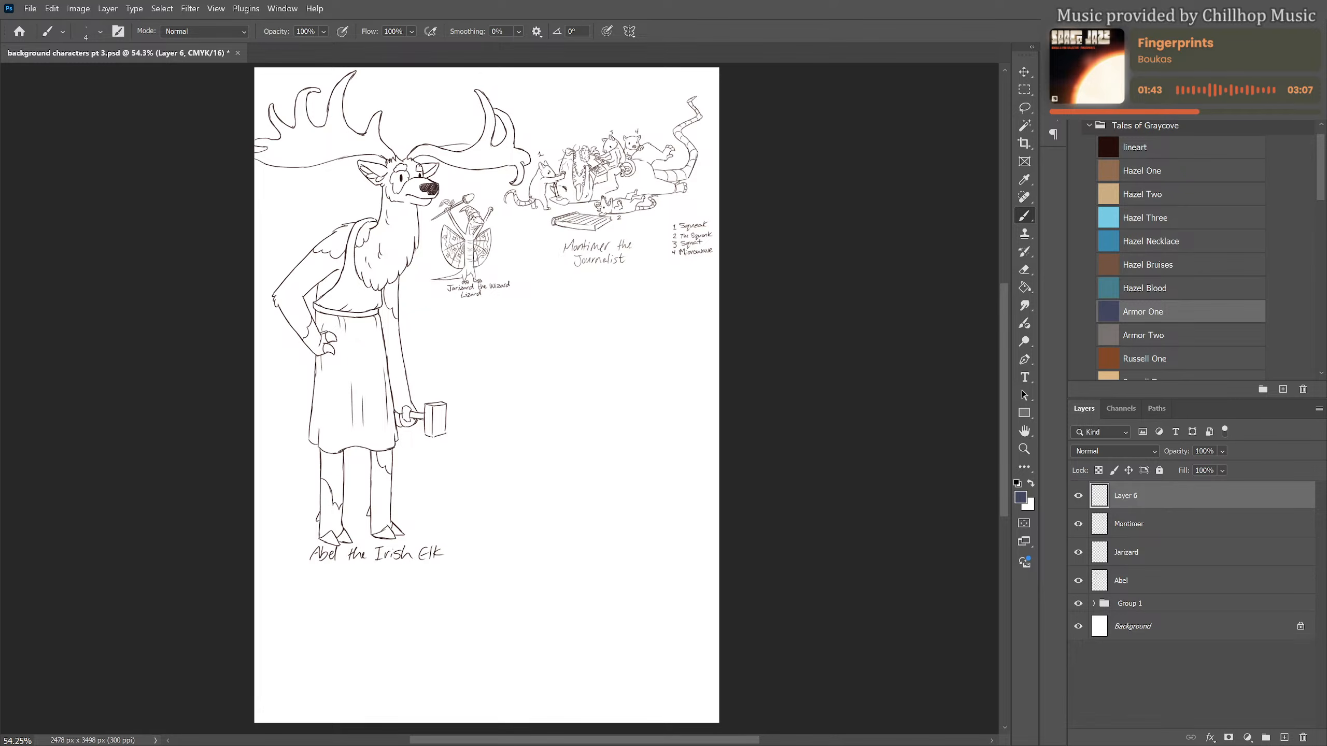
mouse_move(609, 312)
left_mouse_down()
mouse_move(597, 313)
mouse_move(617, 398)
left_mouse_up()
mouse_move(610, 324)
left_mouse_down()
mouse_move(616, 425)
mouse_move(653, 480)
left_mouse_up()
mouse_move(611, 324)
left_mouse_down()
mouse_move(653, 484)
mouse_move(630, 492)
mouse_move(659, 478)
left_mouse_up()
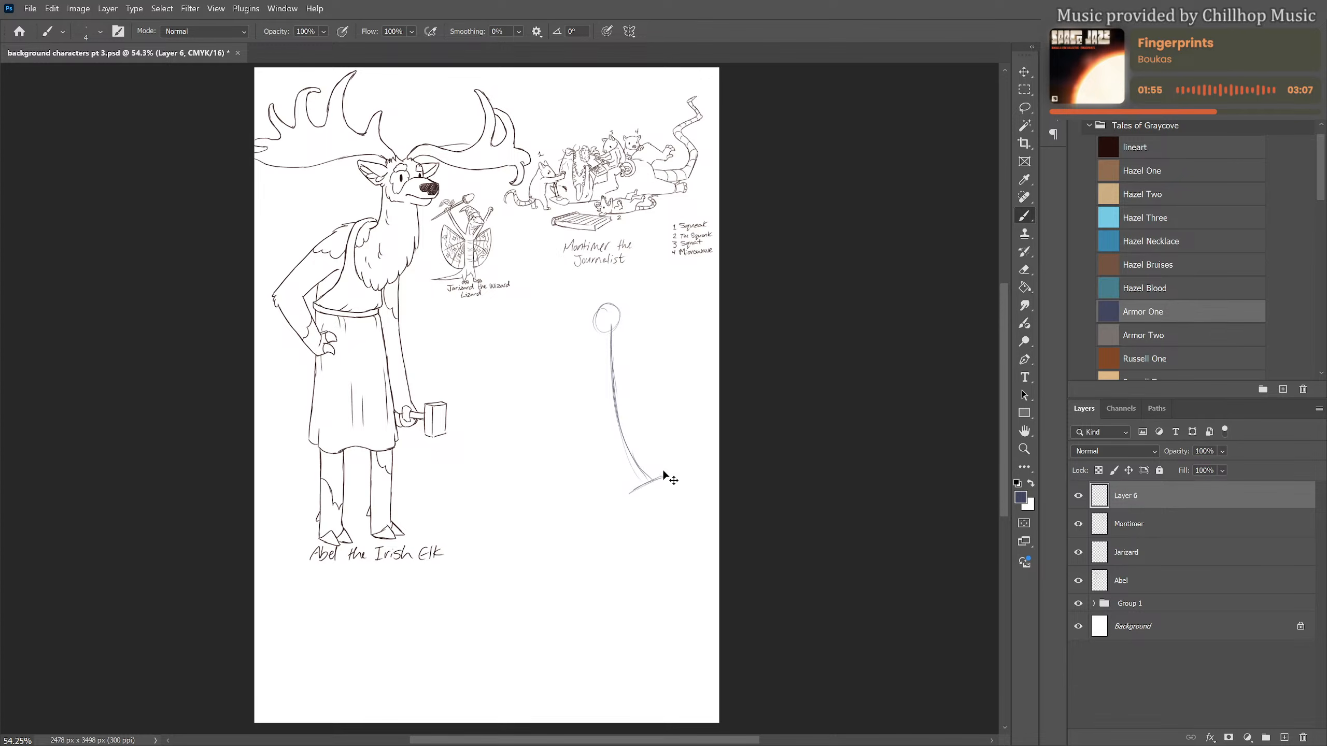
key("ctrl+z")
left_click_drag(669, 457, 643, 509)
mouse_move(670, 457)
left_mouse_down()
mouse_move(698, 505)
mouse_move(700, 557)
left_mouse_up()
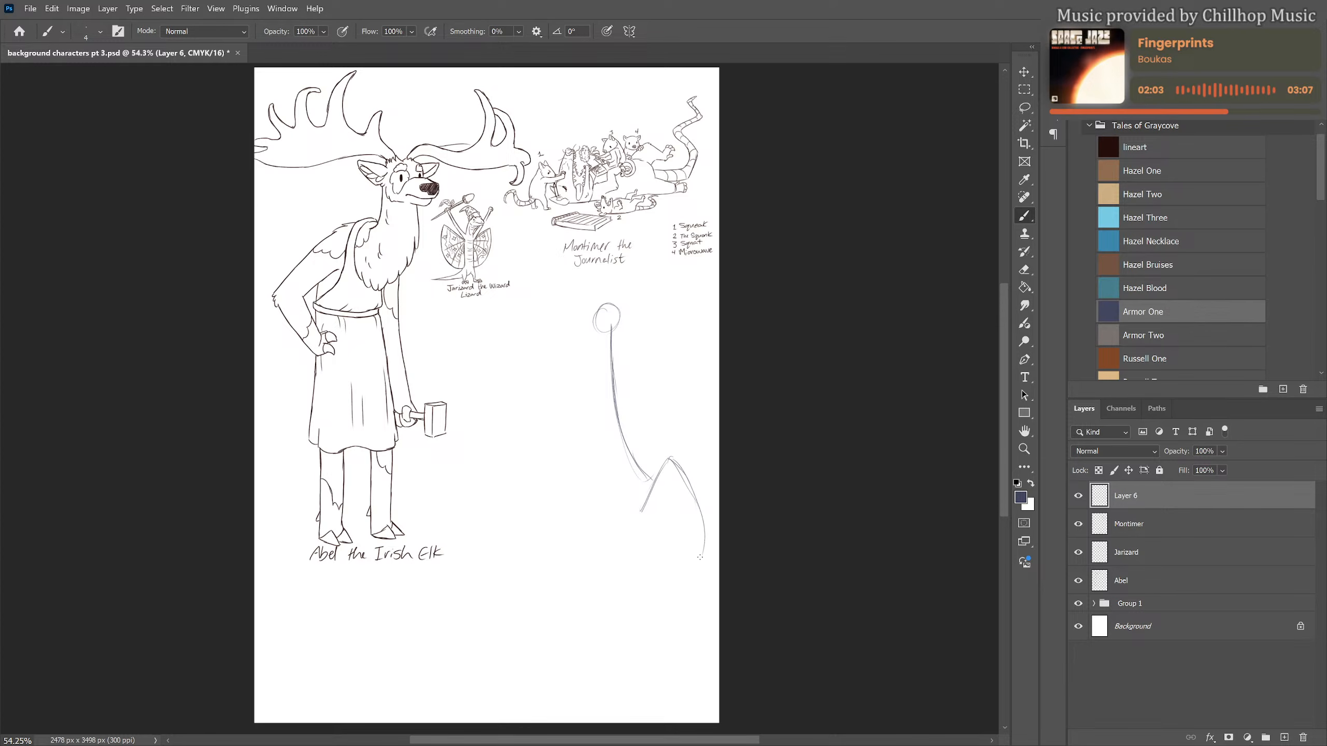
mouse_move(665, 492)
left_mouse_down()
mouse_move(691, 580)
mouse_move(687, 668)
mouse_move(692, 602)
mouse_move(661, 601)
mouse_move(643, 531)
left_mouse_up()
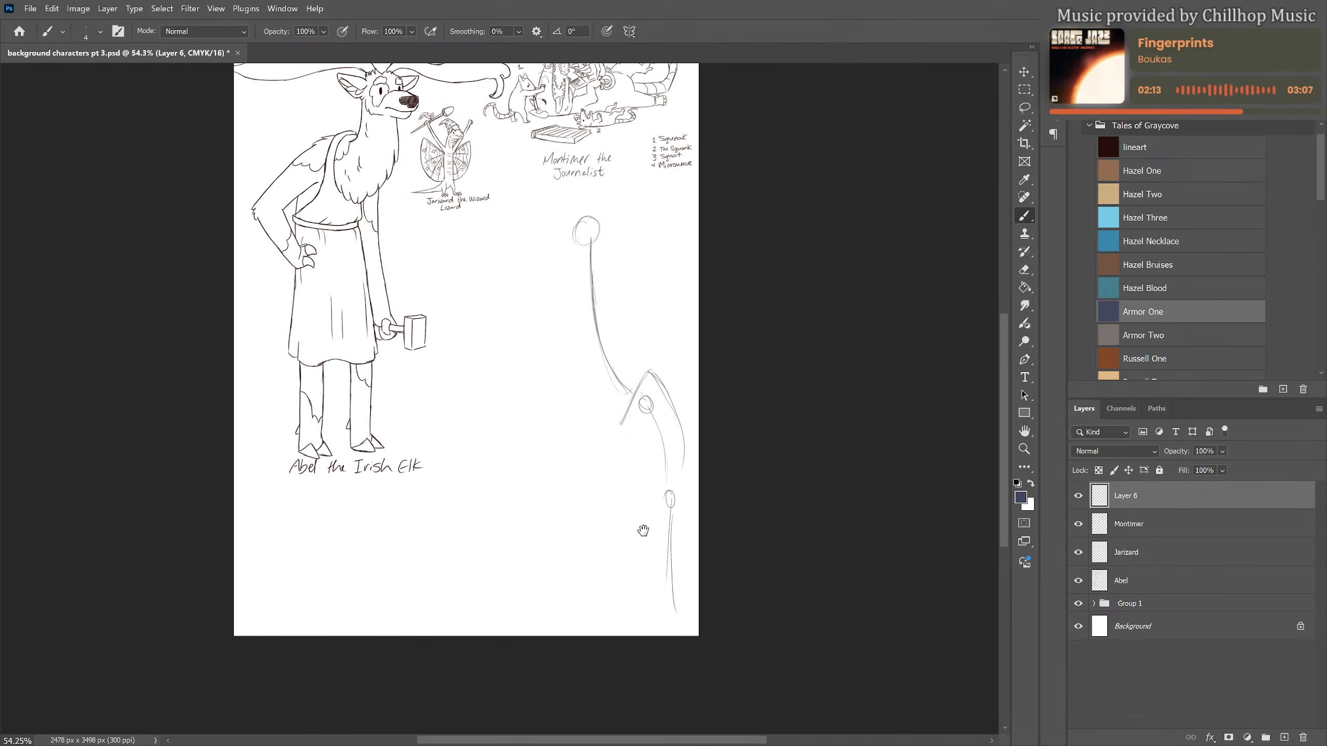
Sketch the new figure's foot at the end of its leg and an upper arm hanging down from the shoulder circle
mouse_move(670, 592)
left_mouse_down()
mouse_move(682, 628)
mouse_move(665, 631)
left_mouse_up()
left_click_drag(665, 631, 686, 633)
left_click_drag(651, 414, 646, 502)
left_click_drag(649, 439, 640, 487)
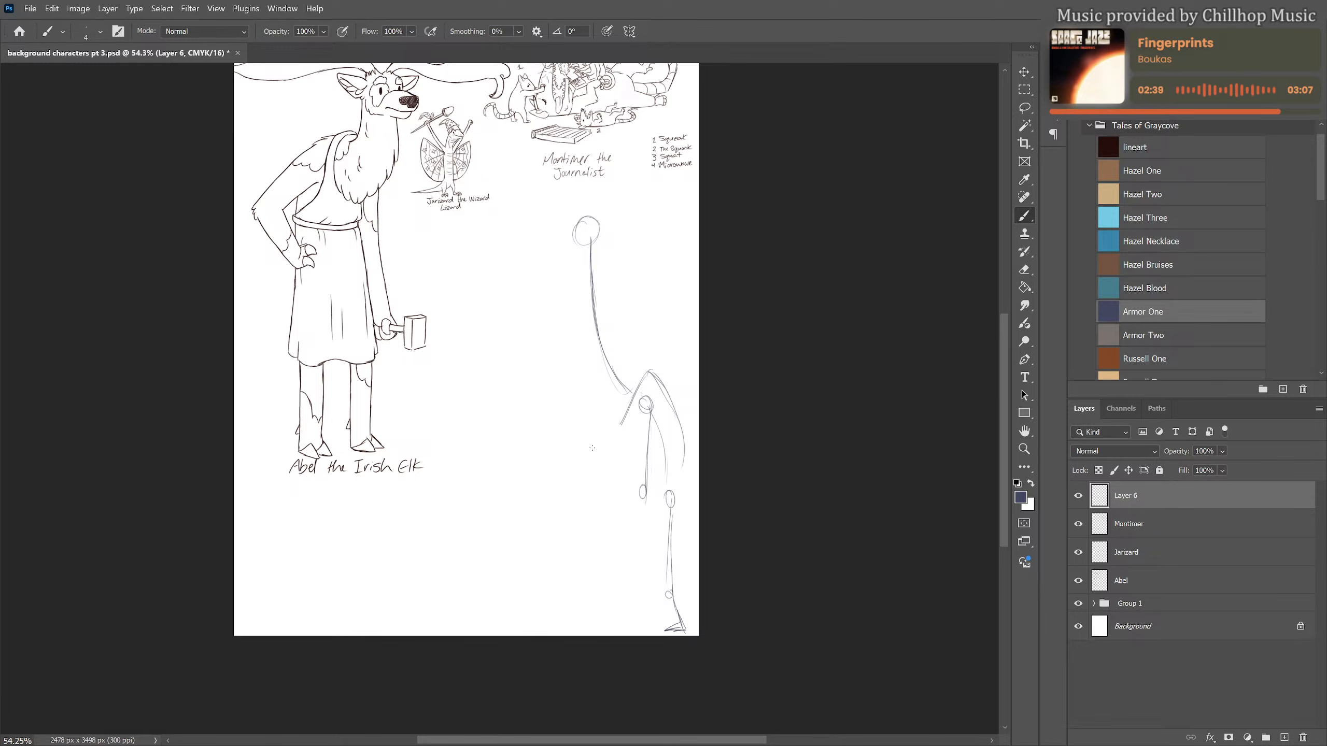
Sketch the raised forearm with a hand shape and close the torso with chest, belly and back contours
mouse_move(595, 436)
left_mouse_down()
mouse_move(580, 454)
mouse_move(600, 439)
mouse_move(641, 488)
left_mouse_up()
left_click_drag(624, 425, 675, 504)
left_click_drag(683, 439, 678, 504)
left_click_drag(678, 504, 661, 500)
mouse_move(630, 430)
left_mouse_down()
mouse_move(628, 479)
mouse_move(648, 522)
mouse_move(649, 480)
mouse_move(648, 495)
left_mouse_up()
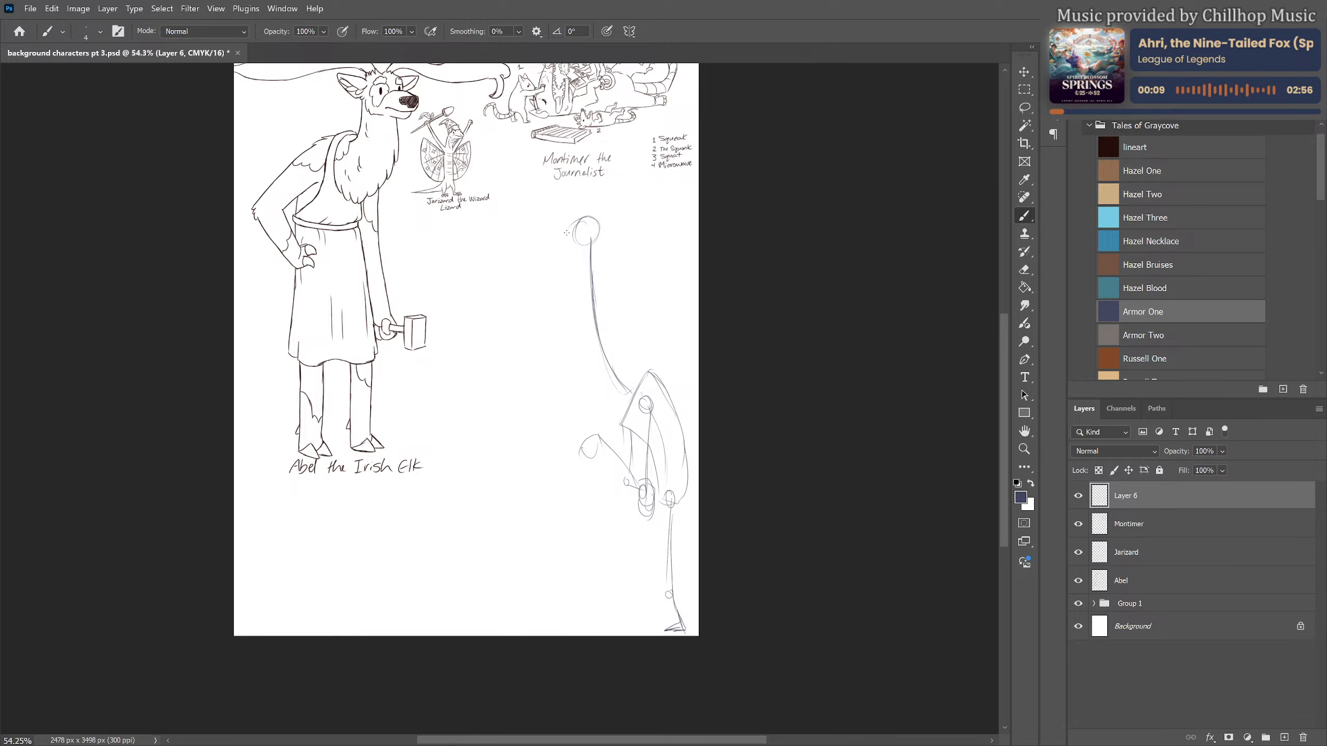
Build the head circle into a giraffe's head with a long snout, horns, eye, ear and mouth
left_click_drag(569, 228, 541, 240)
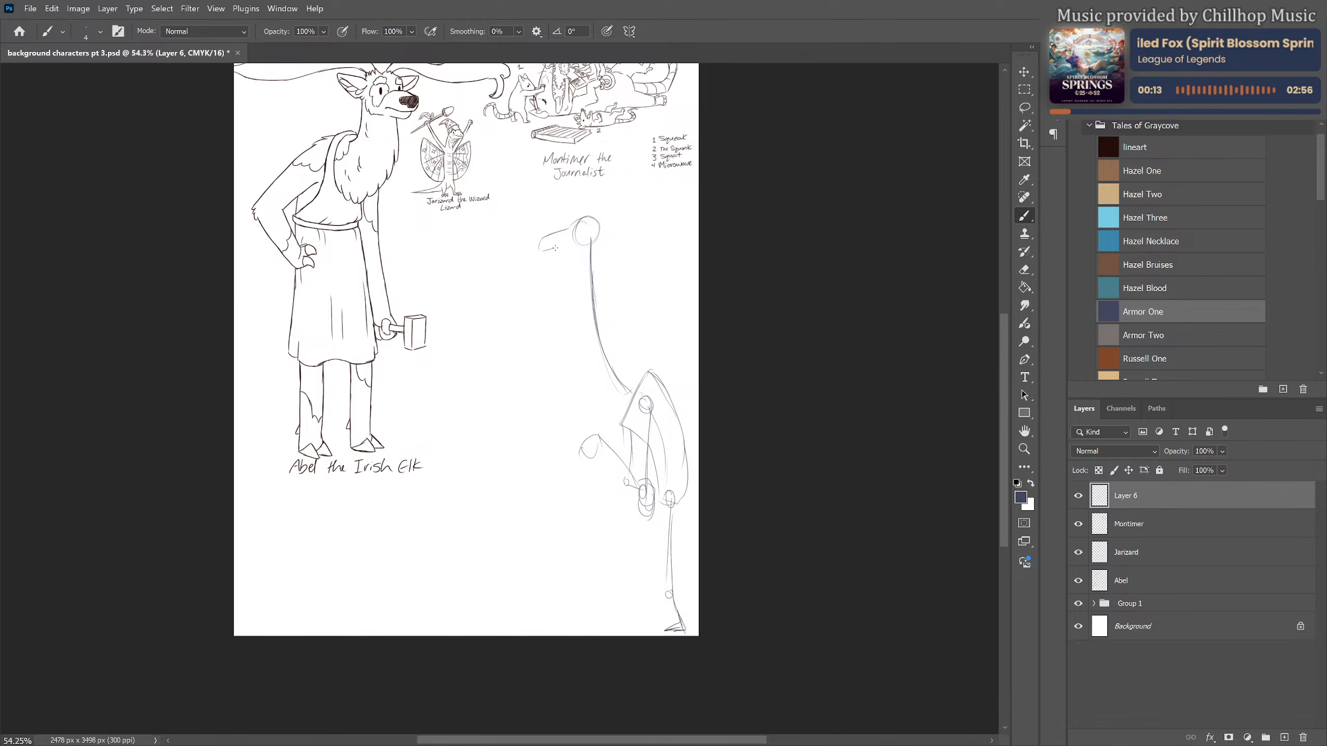
left_click_drag(555, 248, 593, 243)
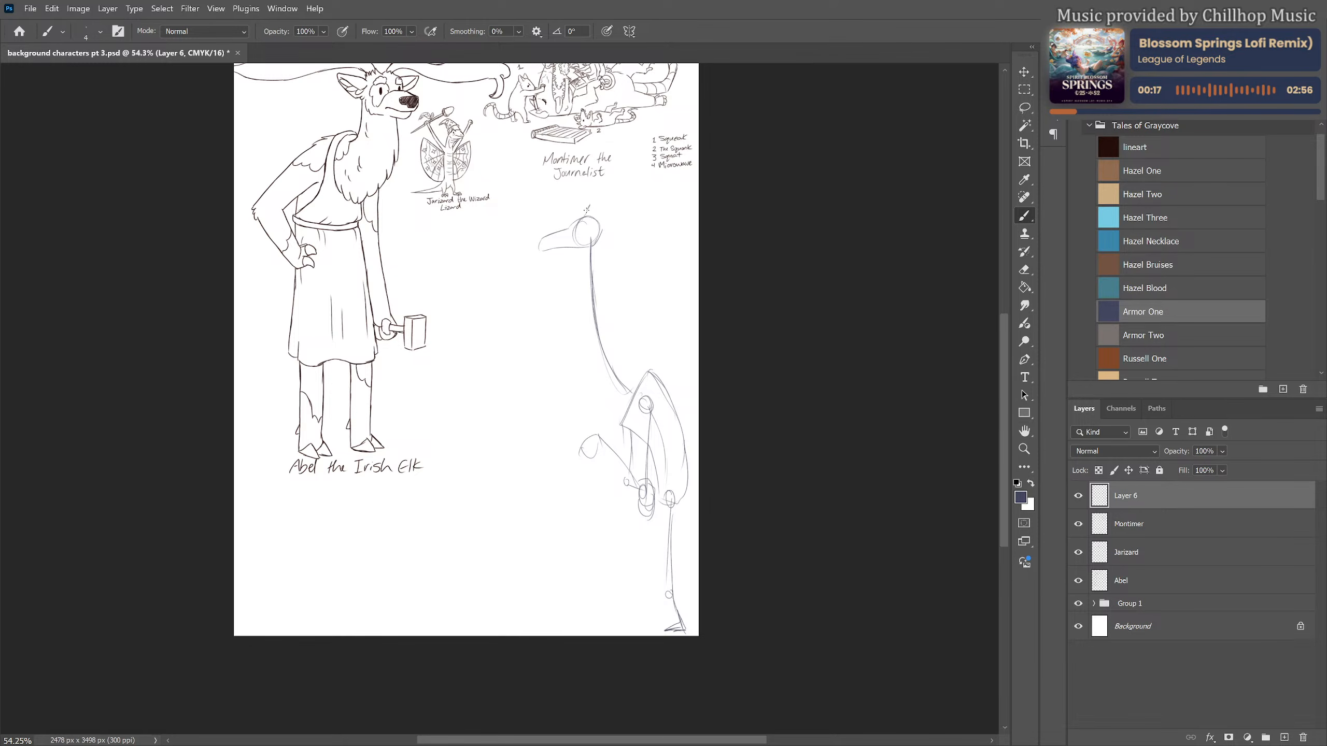
mouse_move(595, 205)
left_mouse_down()
mouse_move(592, 220)
mouse_move(582, 207)
left_mouse_up()
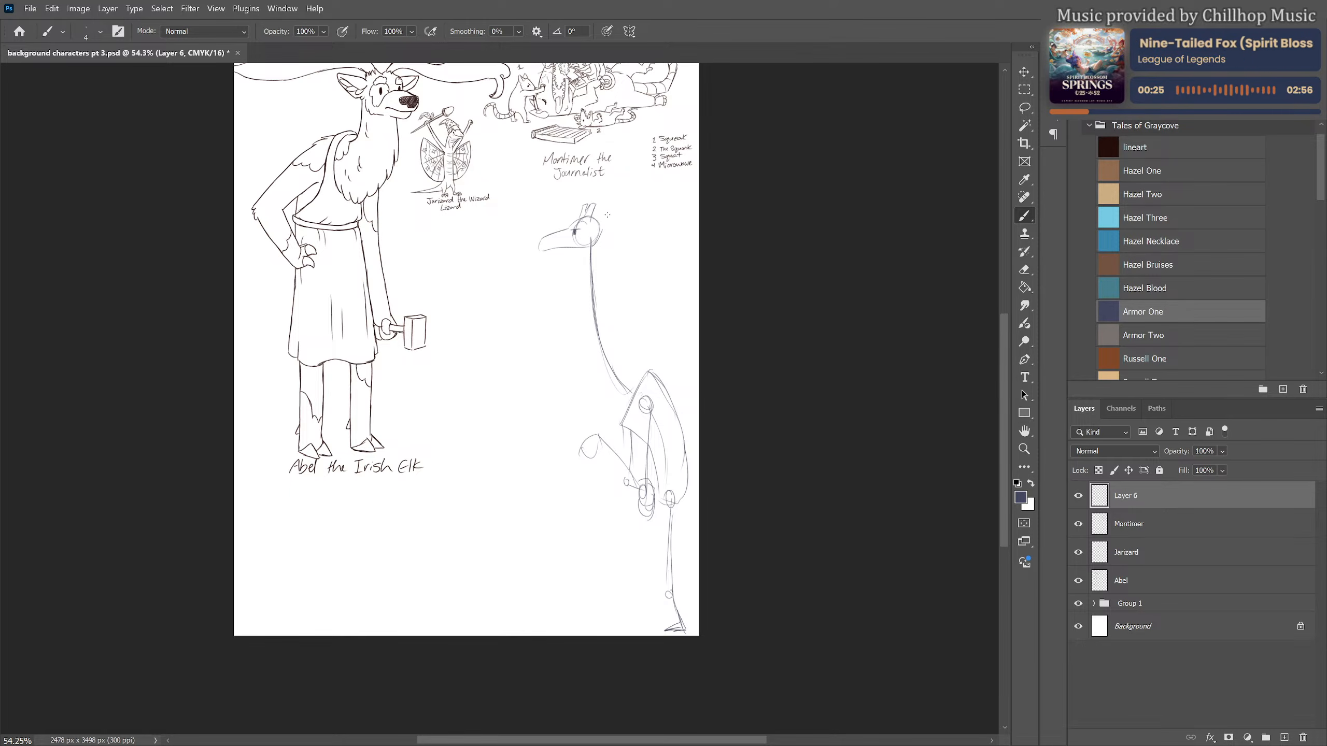
mouse_move(592, 224)
left_mouse_down()
mouse_move(620, 214)
mouse_move(598, 235)
left_mouse_up()
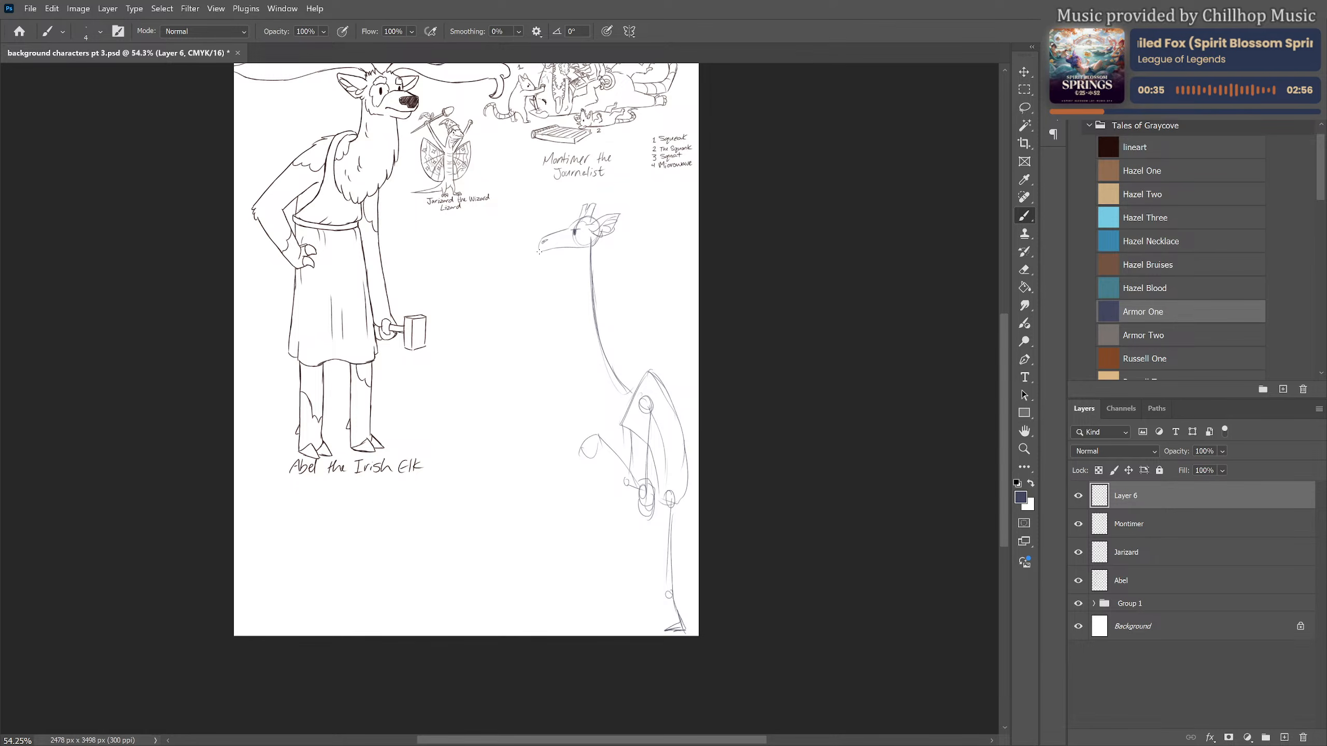
left_click_drag(543, 252, 574, 251)
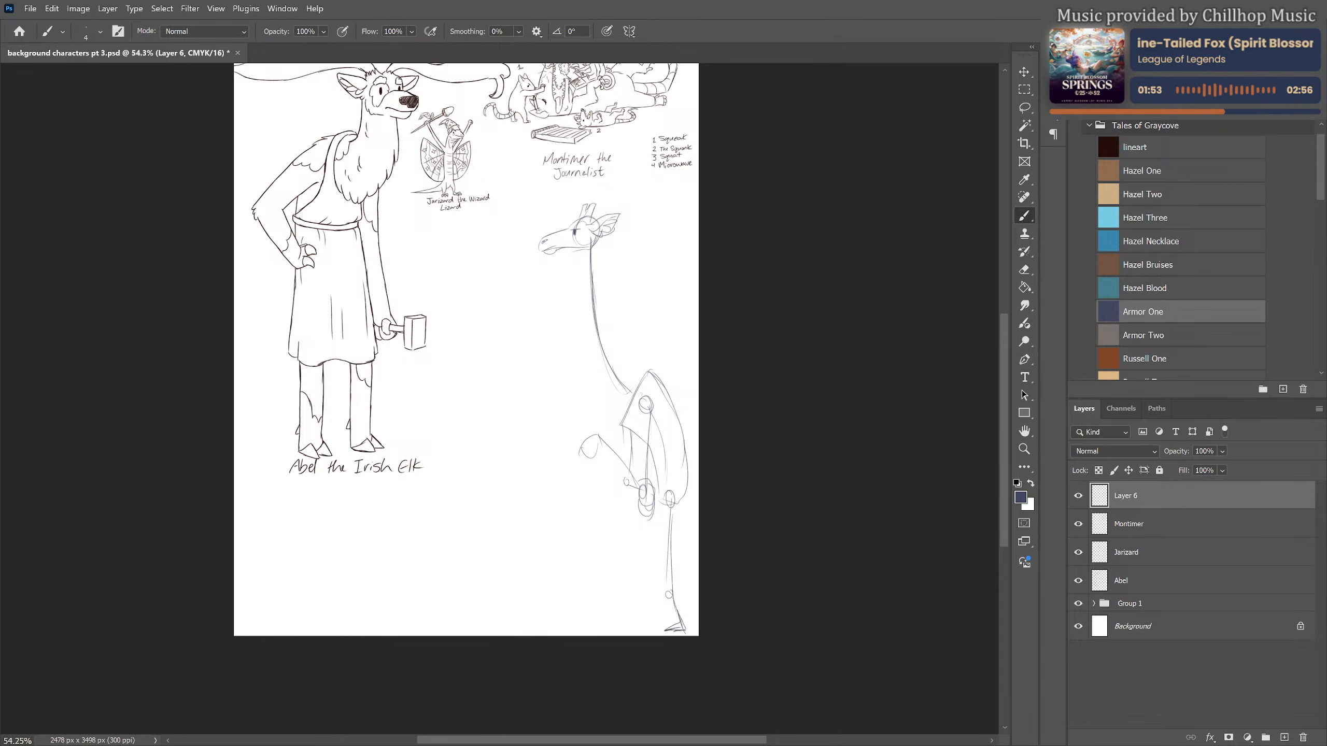
Sketch the front and back contours of the giraffe's neck with a hatched mane, and continue the line down its back
mouse_move(599, 236)
left_mouse_down()
mouse_move(600, 336)
mouse_move(625, 365)
mouse_move(651, 365)
left_mouse_up()
left_click_drag(579, 252, 592, 370)
mouse_move(585, 323)
left_mouse_down()
mouse_move(605, 399)
mouse_move(628, 426)
left_mouse_up()
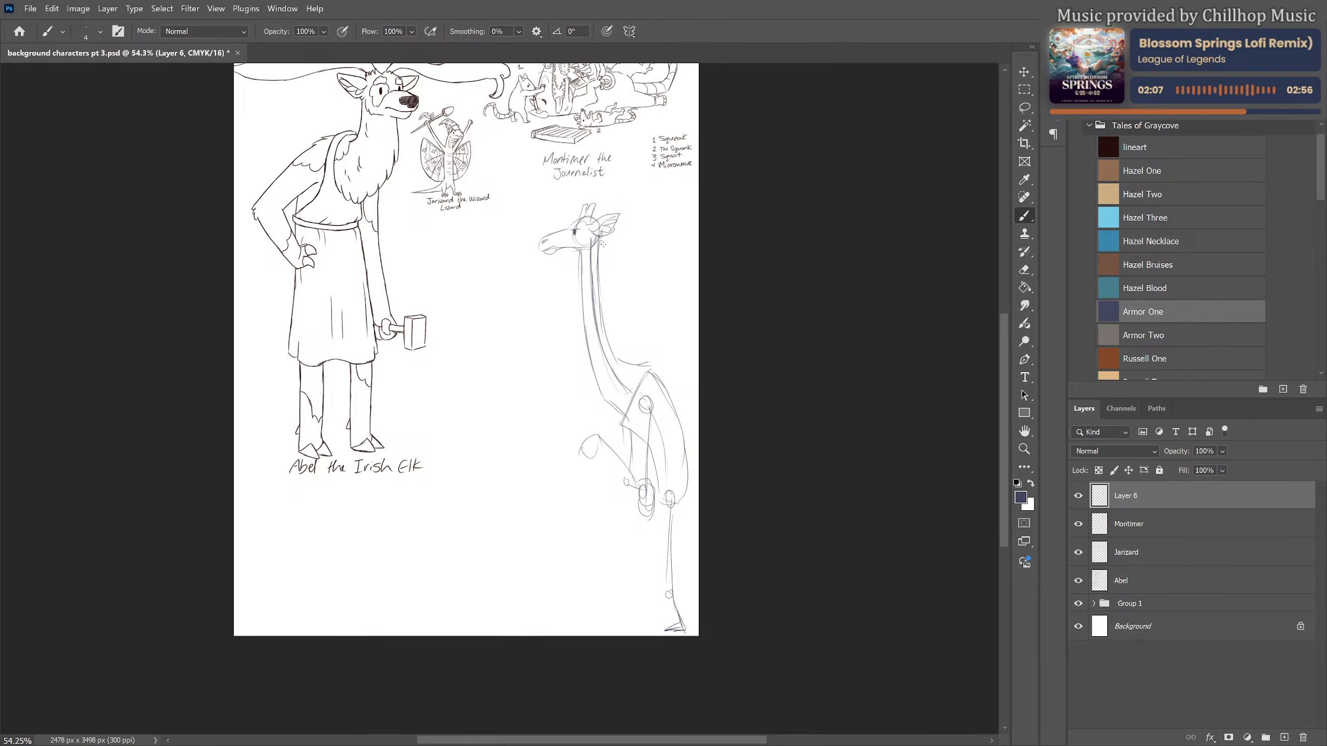
mouse_move(600, 235)
left_mouse_down()
mouse_move(609, 325)
mouse_move(622, 358)
mouse_move(643, 364)
left_mouse_up()
mouse_move(652, 365)
left_mouse_down()
mouse_move(688, 437)
mouse_move(685, 506)
left_mouse_up()
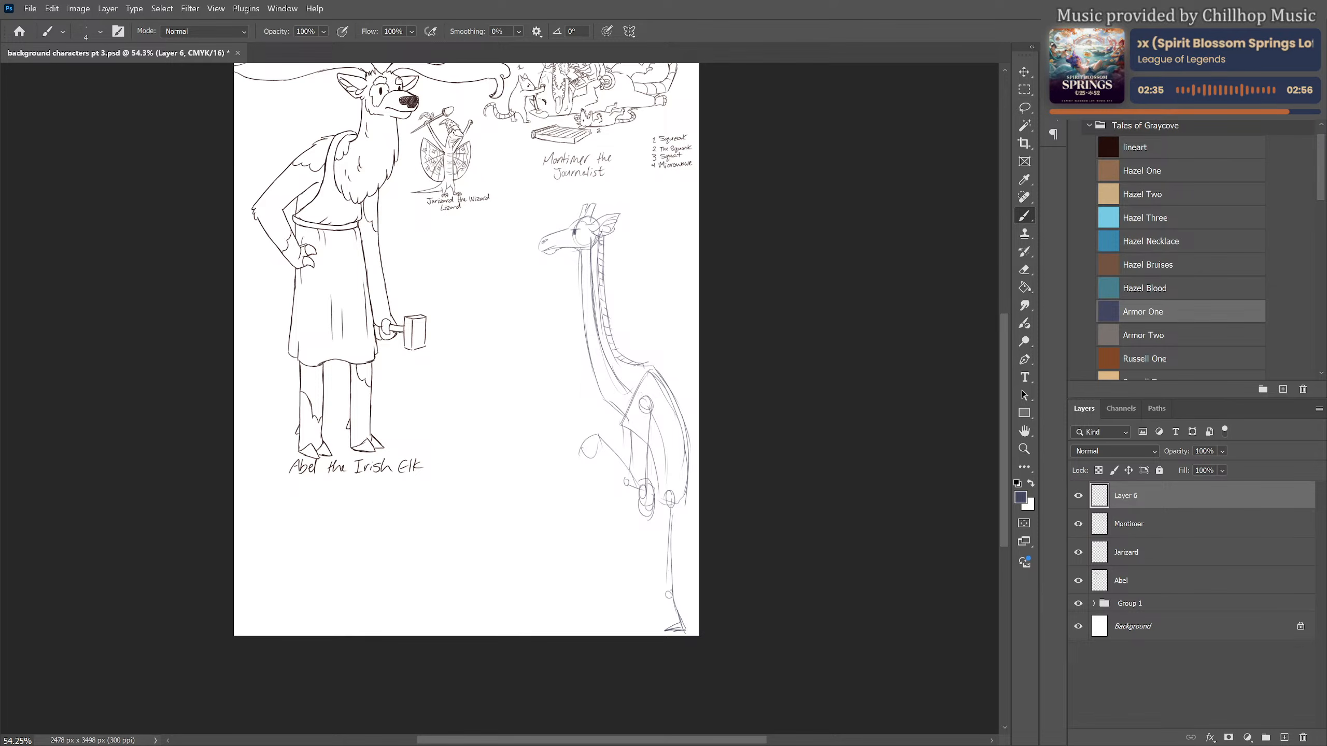
Thicken the giraffe's upper arm around its guide line and sketch its raised hand holding a thin object
mouse_move(645, 383)
left_mouse_down()
mouse_move(631, 416)
mouse_move(643, 476)
left_mouse_up()
left_click_drag(654, 422, 652, 480)
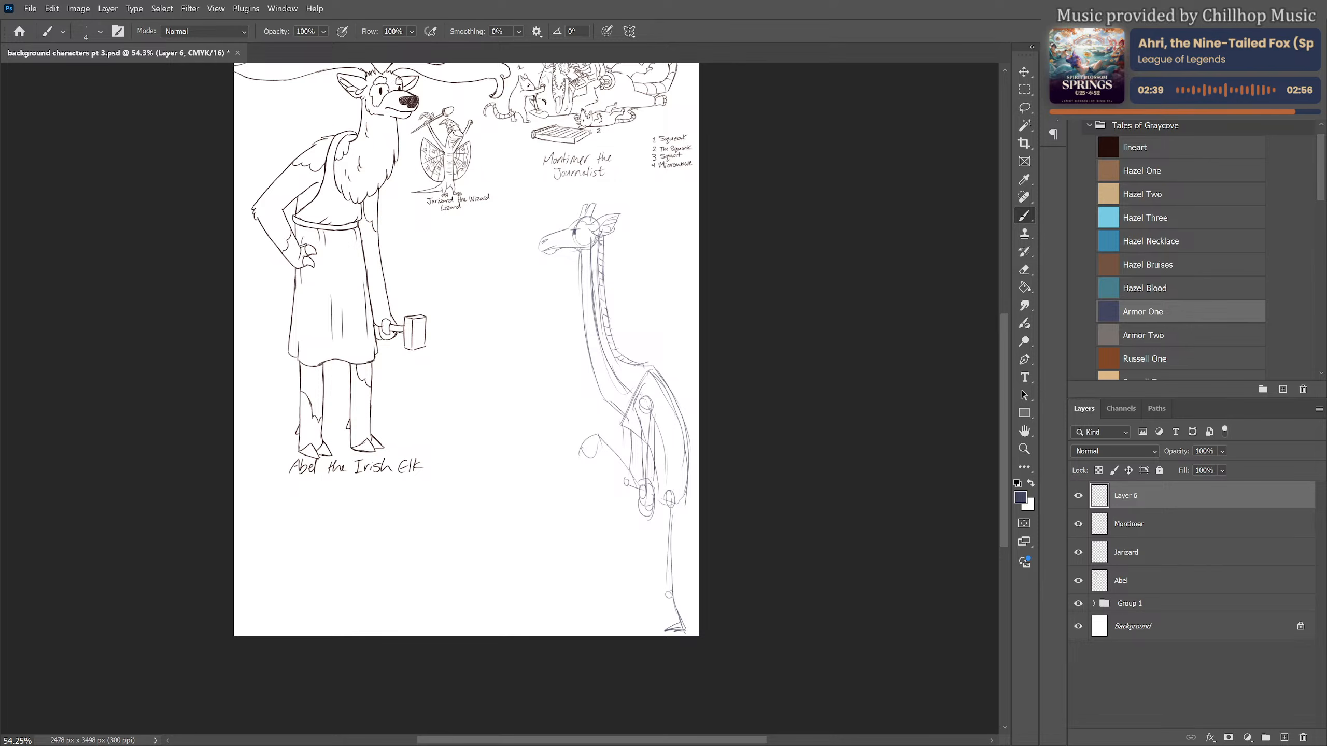
key("e")
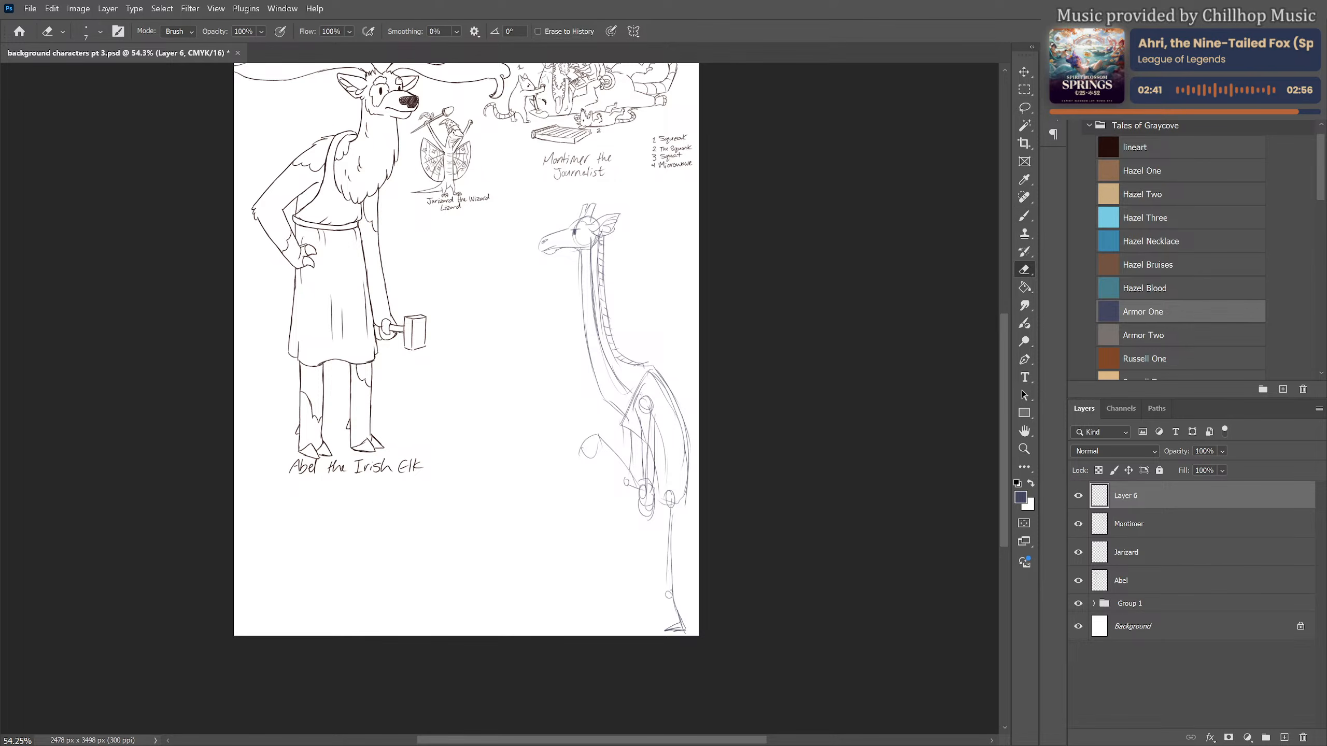
key("b")
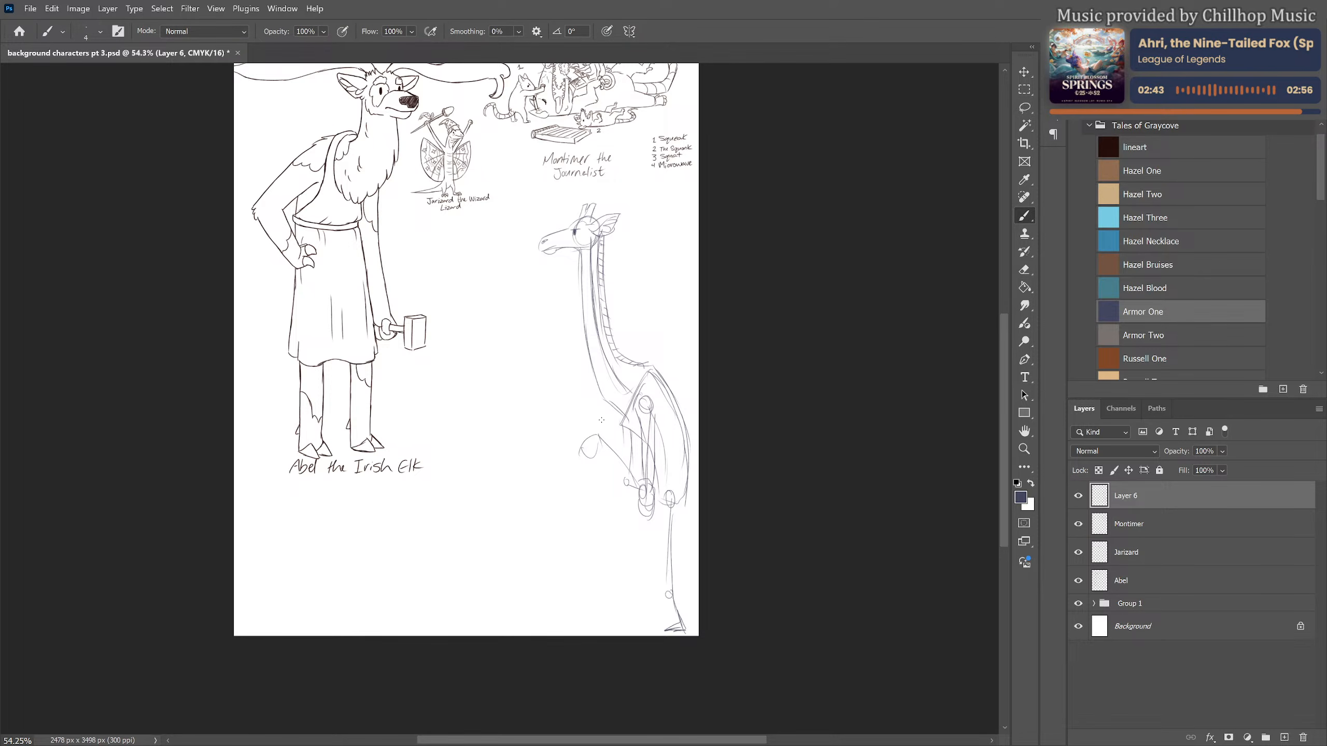
mouse_move(584, 443)
left_mouse_down()
mouse_move(564, 450)
mouse_move(598, 458)
mouse_move(583, 457)
mouse_move(592, 435)
left_mouse_up()
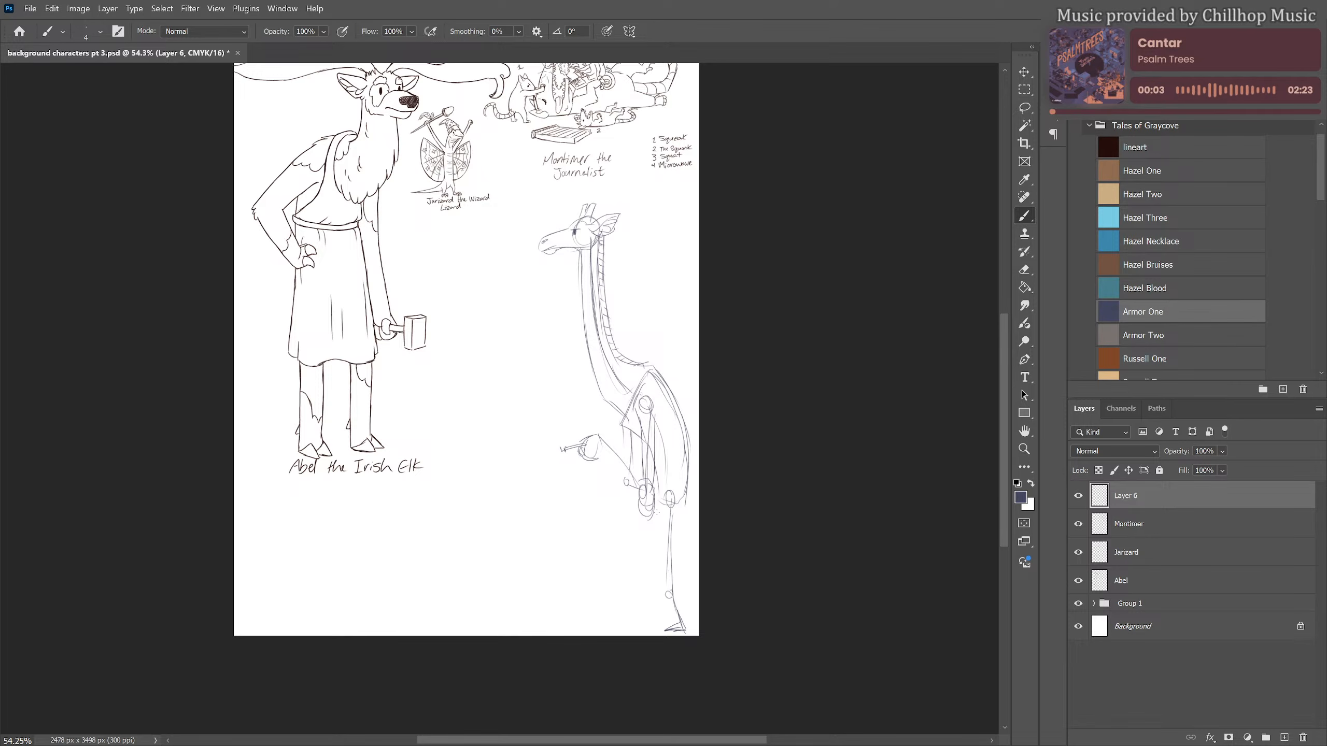
Erase the giraffe's lower leg and foot near the page's bottom edge with a larger eraser
key("e")
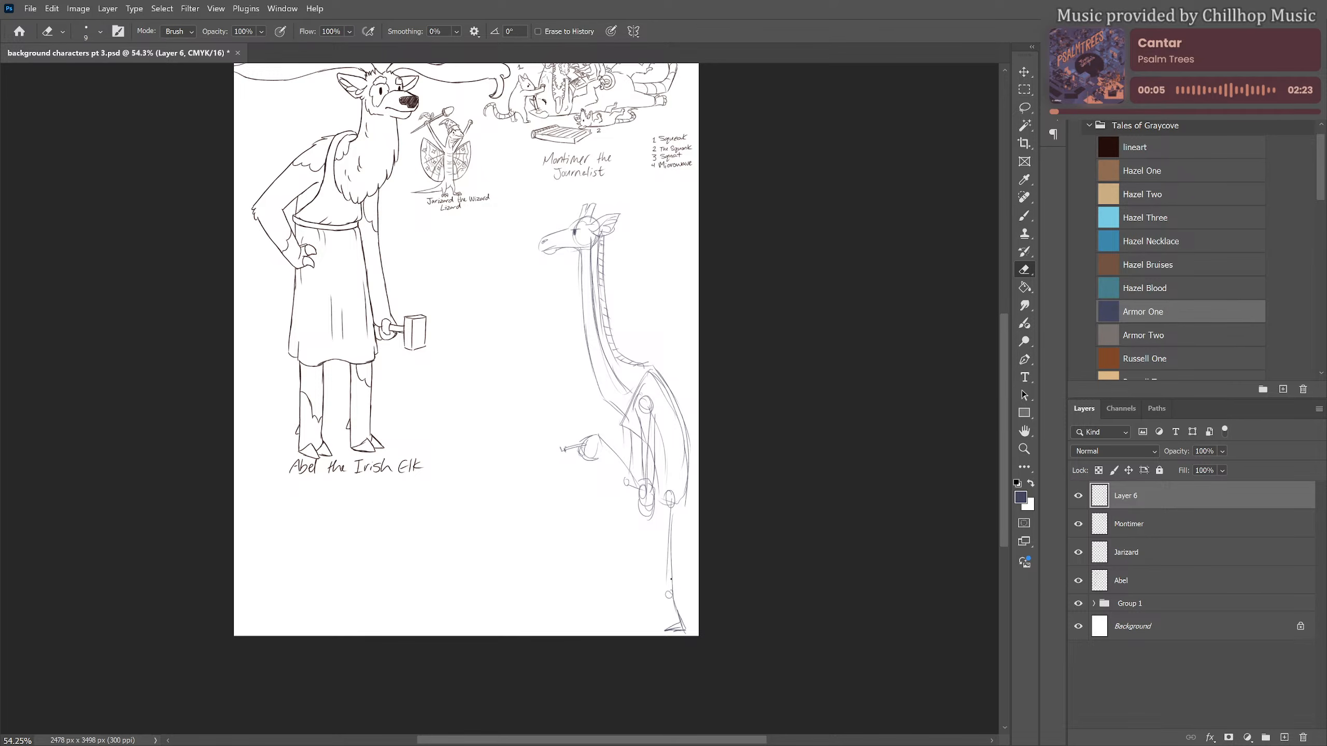
key("bracketright")
key("bracketright")
key("bracketright")
left_click_drag(671, 579, 678, 638)
Lasso the whole giraffe sketch and move it up and towards the elk, just under the Montimer caption
key("l")
mouse_move(635, 199)
left_mouse_down()
mouse_move(511, 247)
mouse_move(554, 598)
mouse_move(719, 611)
mouse_move(716, 291)
left_mouse_up()
key("ctrl+t")
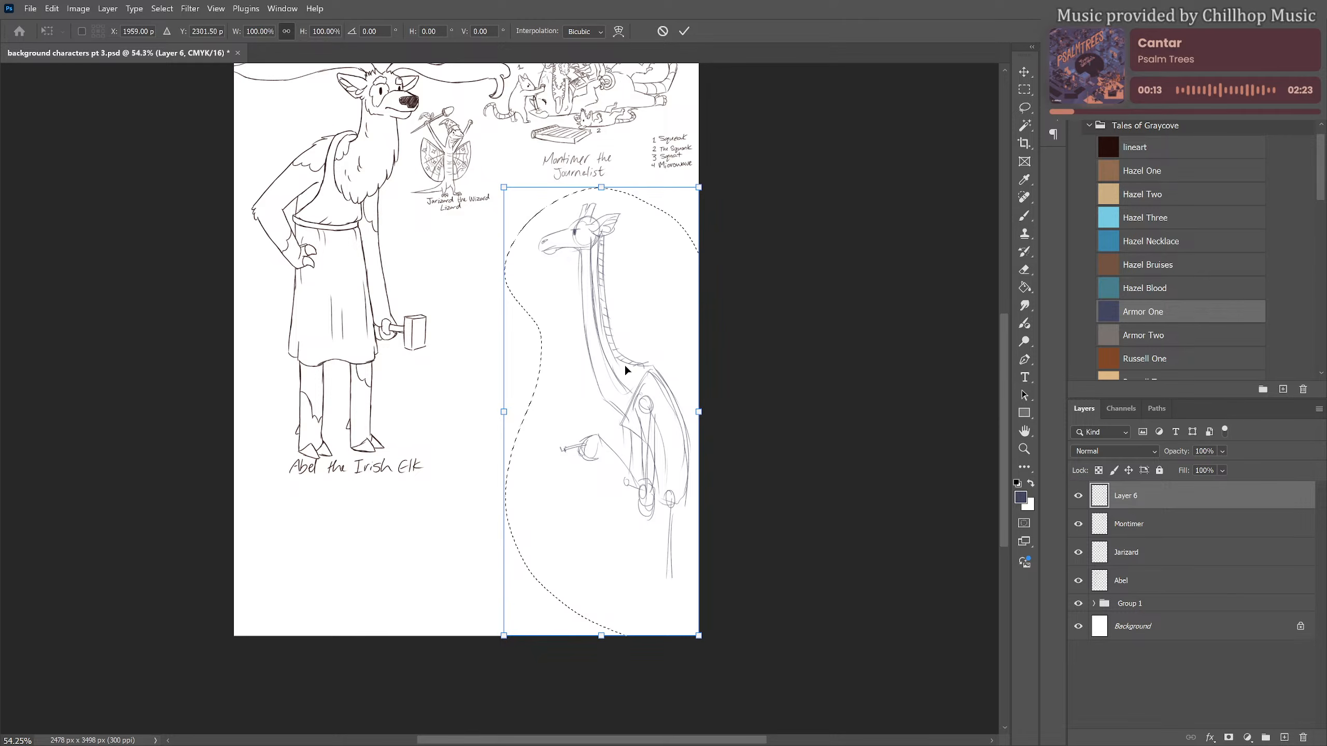
mouse_move(626, 370)
left_mouse_down()
mouse_move(593, 335)
mouse_move(617, 330)
mouse_move(597, 340)
mouse_move(550, 325)
left_mouse_up()
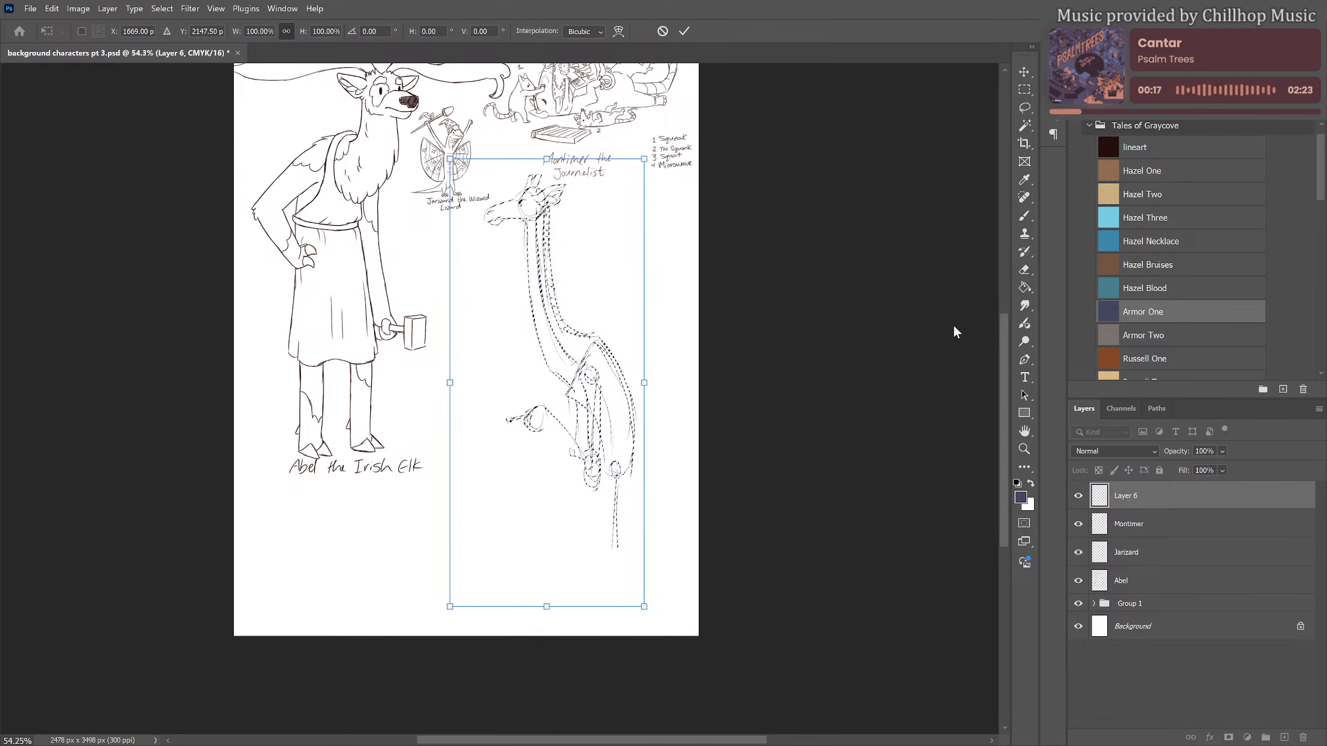
key("Return")
key("ctrl+d")
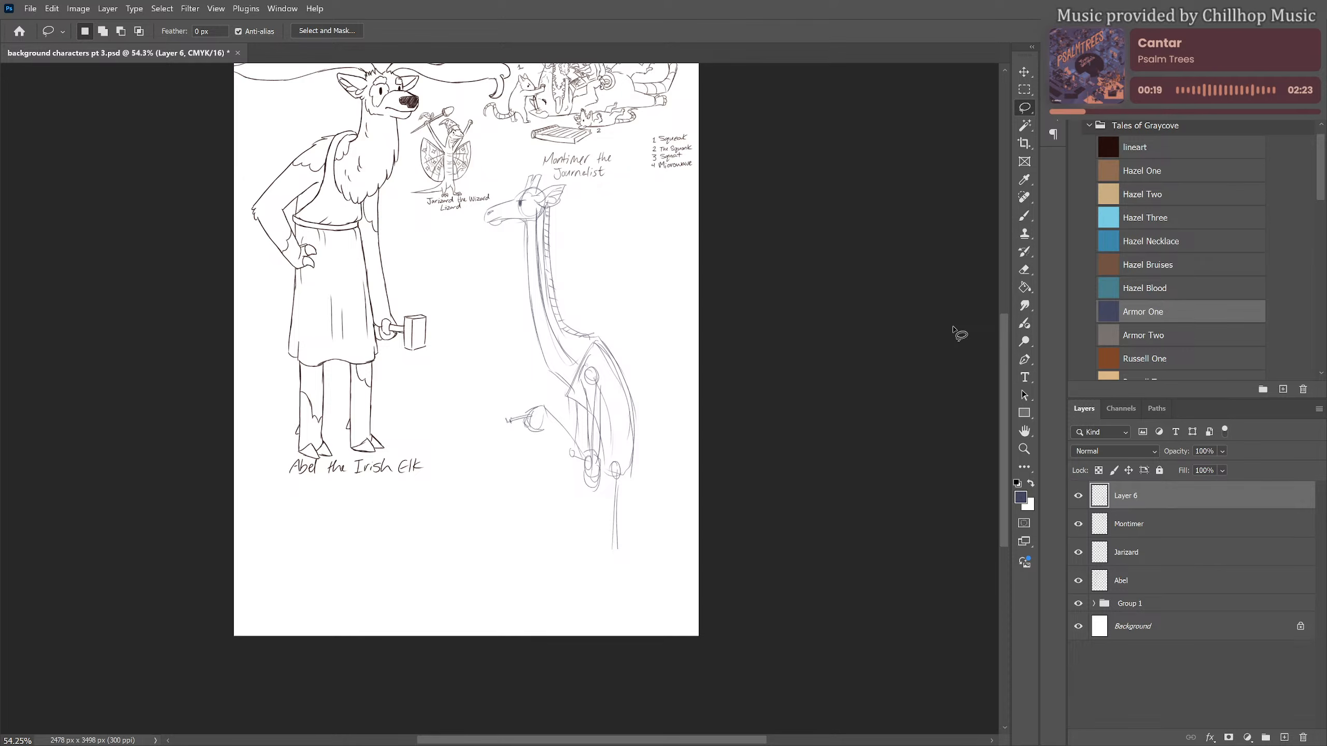
Redraw the giraffe's near leg with a knee circle, thigh and calf contours and a hoof
key("b")
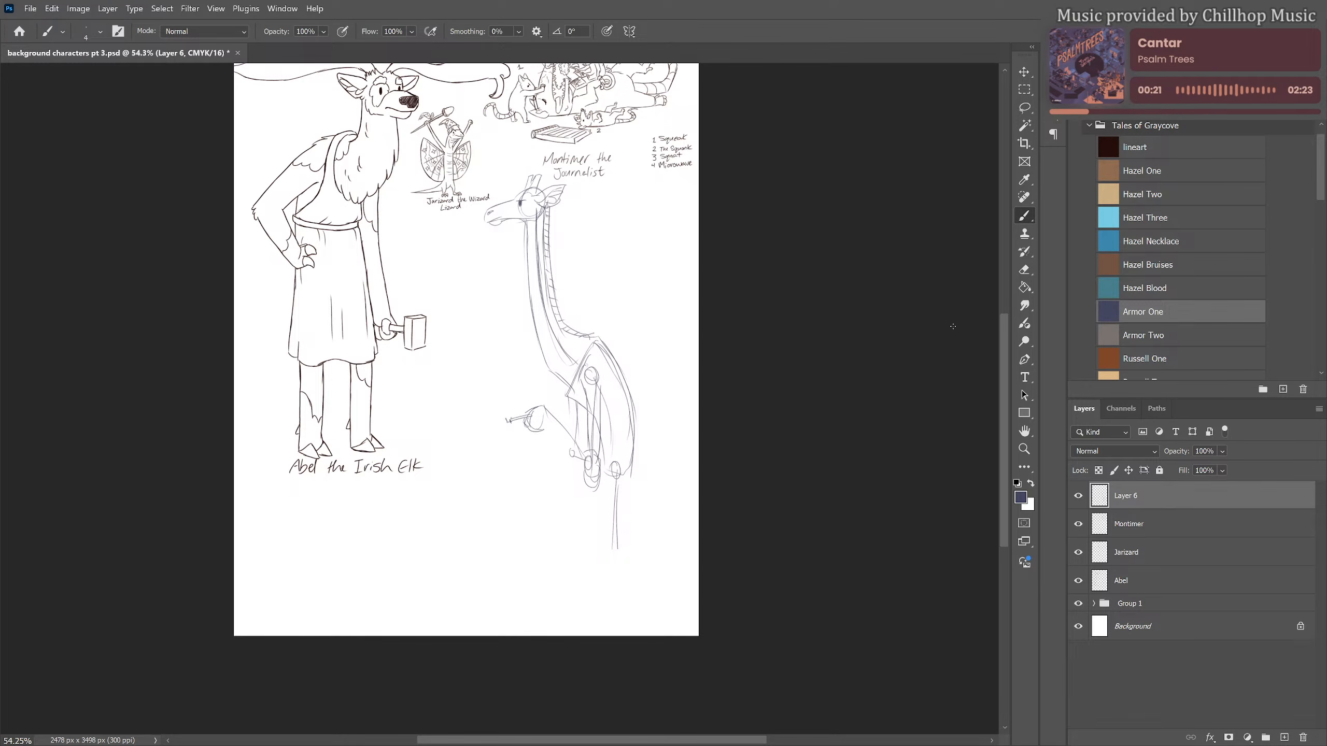
left_click_drag(614, 544, 627, 611)
mouse_move(635, 467)
left_mouse_down()
mouse_move(619, 544)
mouse_move(633, 602)
mouse_move(610, 621)
mouse_move(636, 621)
mouse_move(611, 622)
mouse_move(634, 609)
left_mouse_up()
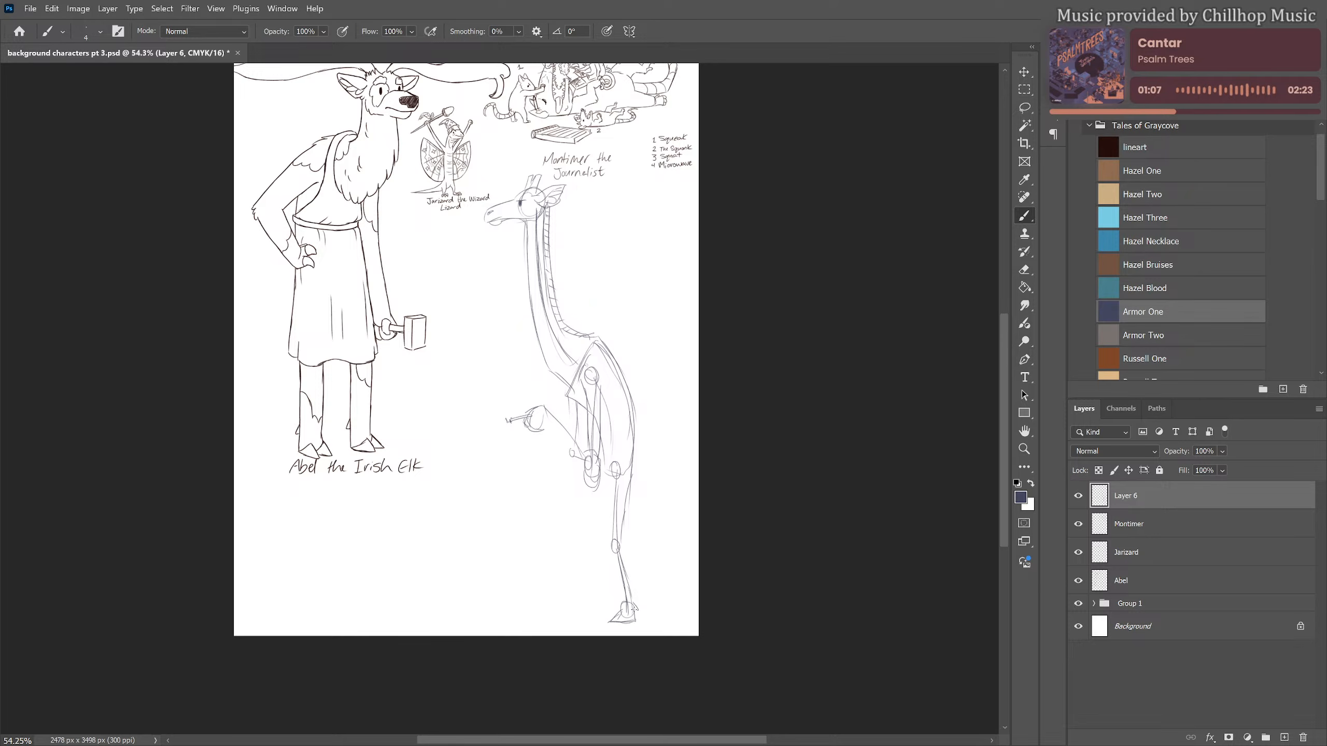
mouse_move(615, 555)
left_mouse_down()
mouse_move(625, 607)
mouse_move(610, 534)
mouse_move(610, 556)
left_mouse_up()
Sketch the giraffe's far leg with its hoof and a curling tail behind the hips
left_click_drag(612, 490, 613, 537)
mouse_move(602, 469)
left_mouse_down()
mouse_move(625, 535)
mouse_move(600, 525)
mouse_move(611, 603)
left_mouse_up()
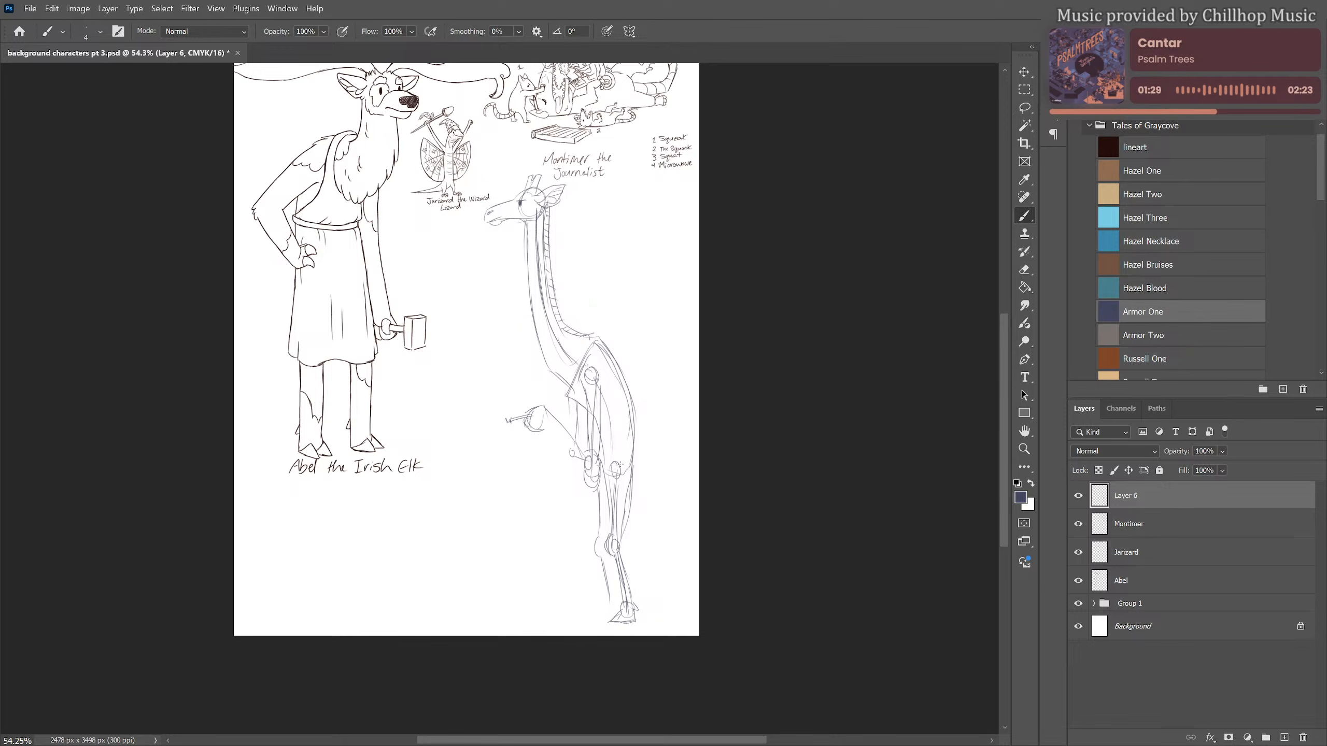
left_click_drag(609, 556, 611, 617)
mouse_move(634, 471)
left_mouse_down()
mouse_move(643, 505)
mouse_move(633, 480)
mouse_move(653, 487)
mouse_move(652, 503)
mouse_move(663, 482)
mouse_move(676, 507)
mouse_move(684, 496)
mouse_move(674, 515)
mouse_move(651, 518)
mouse_move(661, 484)
mouse_move(652, 517)
left_mouse_up()
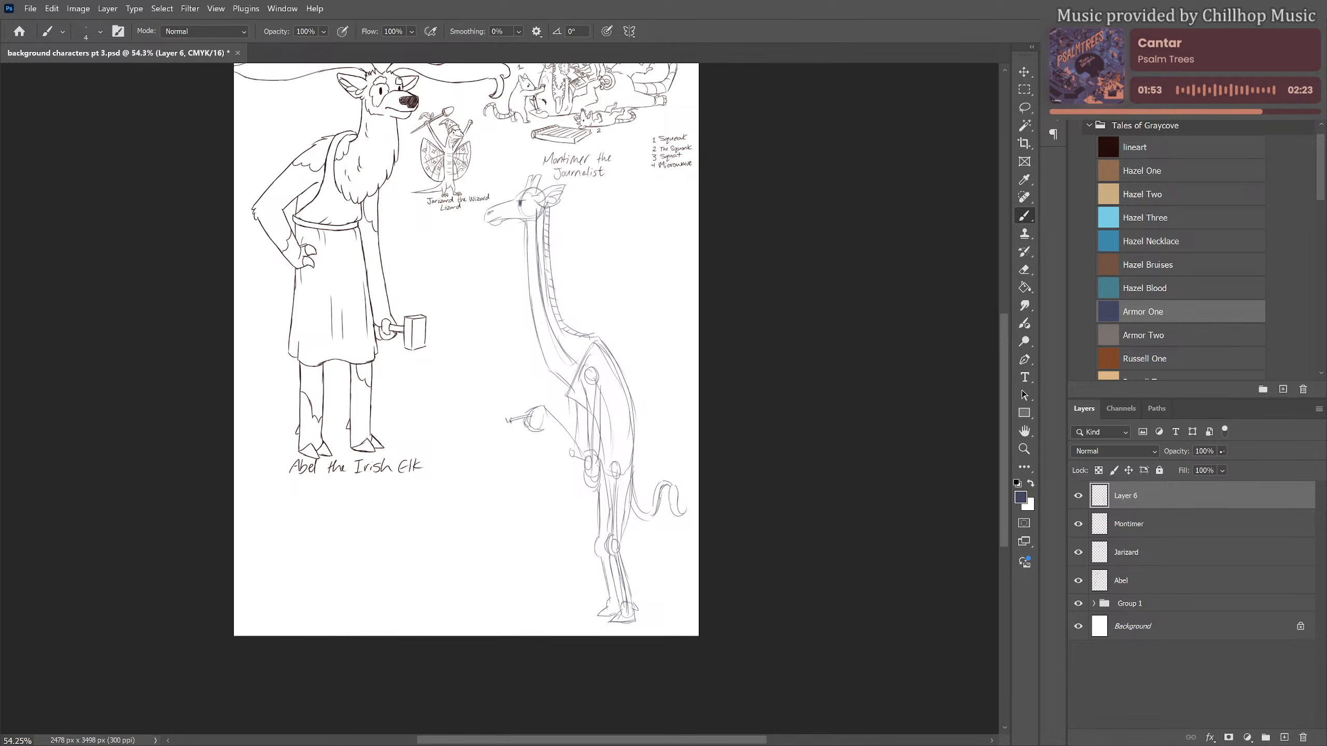
Lower the giraffe sketch layer's opacity to 14% and add a new layer above it
left_click(1222, 451)
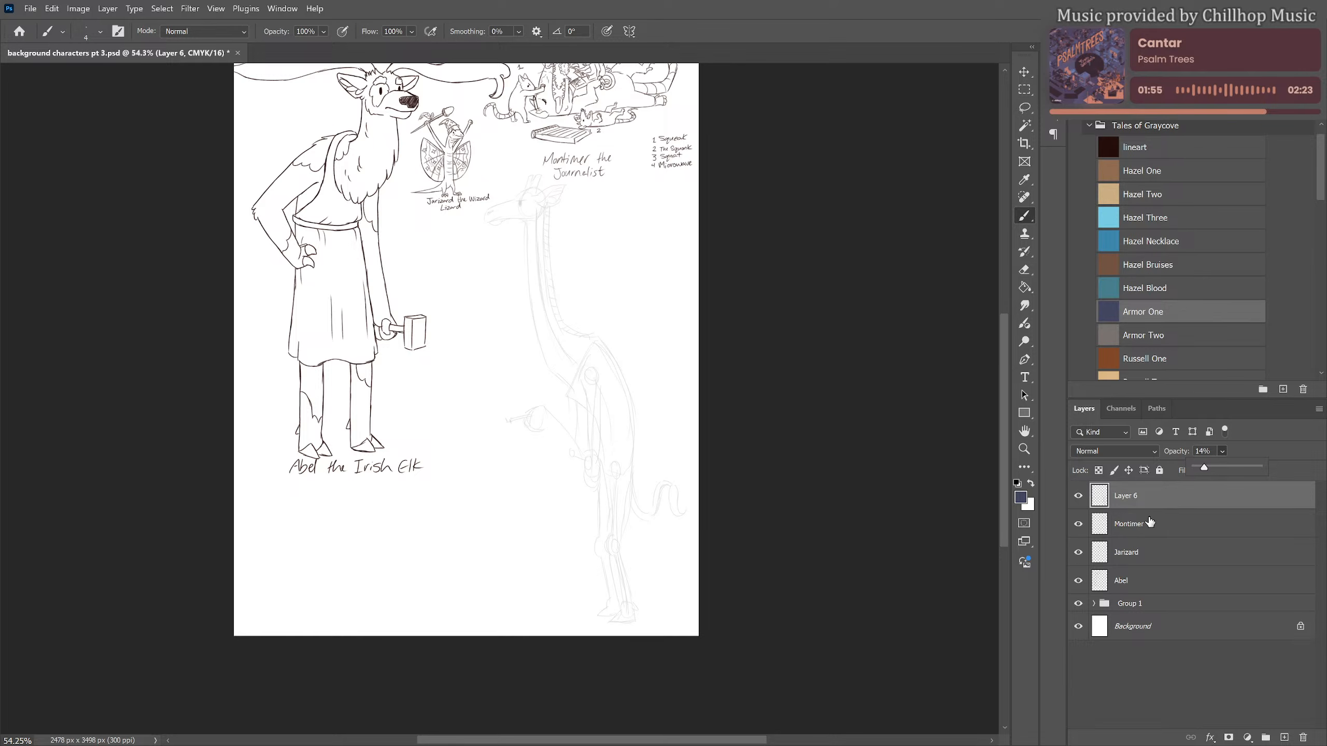
left_click(1283, 736)
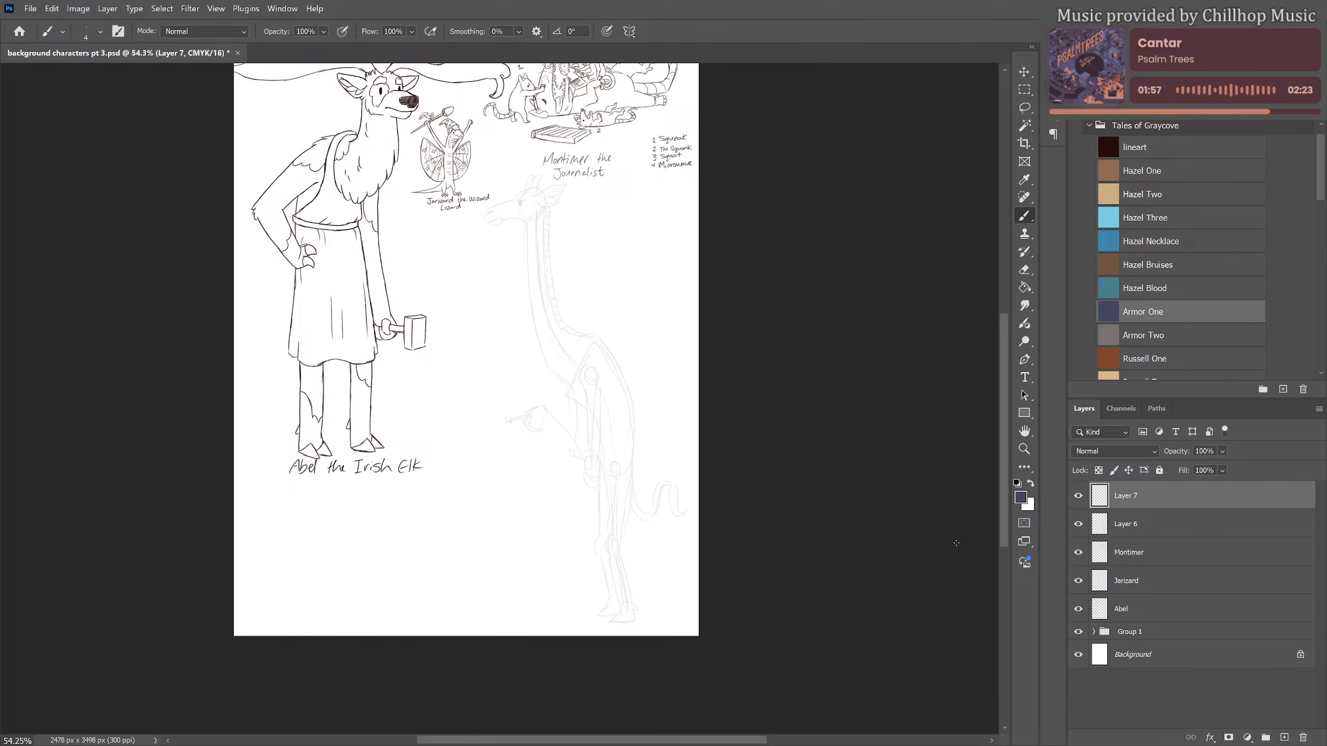
Draw a rounded cap with a flat brim on the giraffe's head on the new layer
scroll(510, 173, "up", 8)
left_click_drag(644, 261, 634, 304)
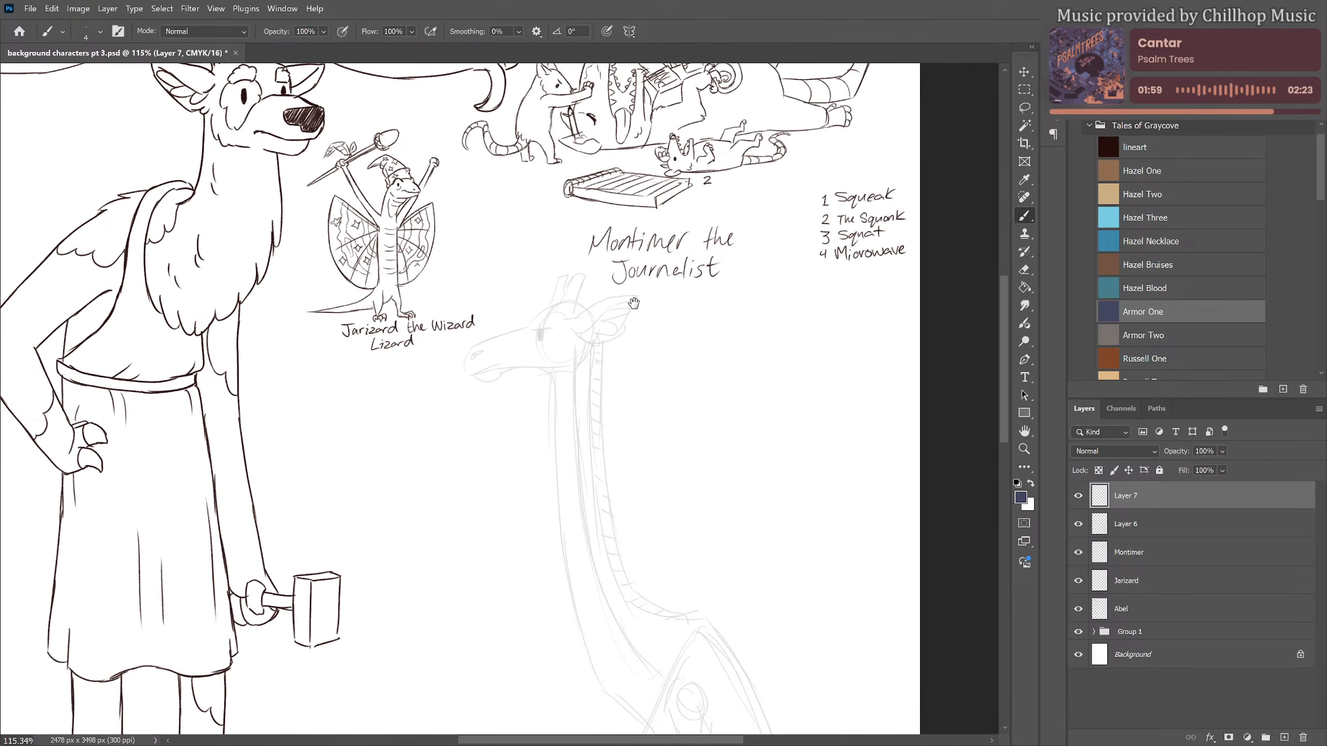
scroll(607, 343, "up", 3)
scroll(601, 338, "up", 1)
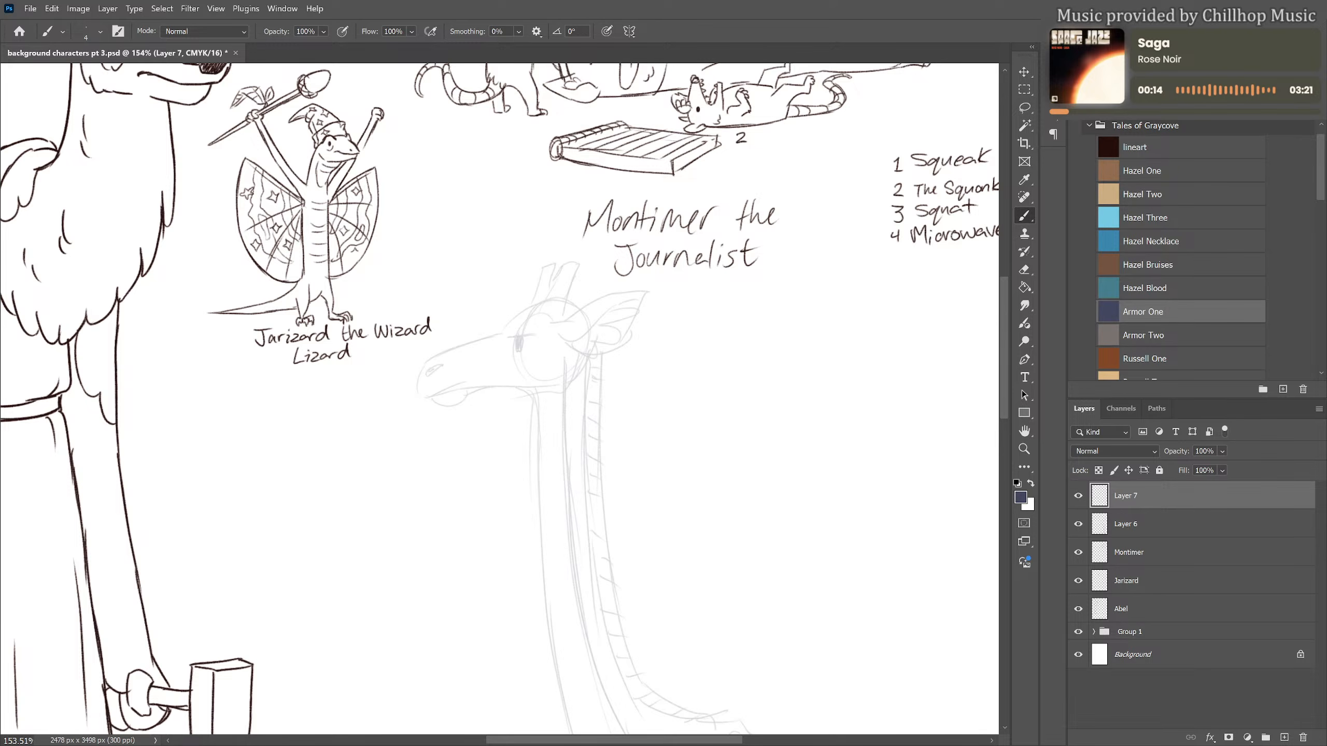
scroll(149, 461, "down", 3)
scroll(535, 307, "down", 5)
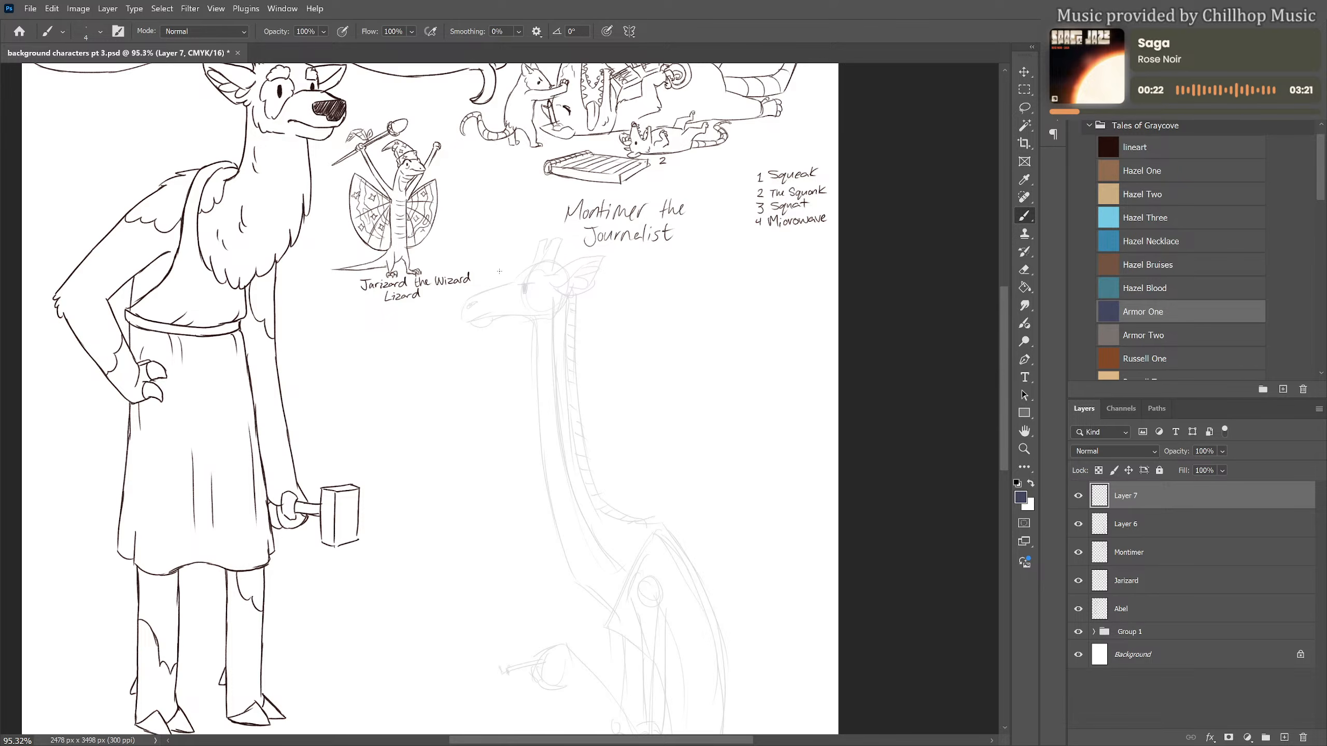
mouse_move(494, 270)
left_mouse_down()
mouse_move(522, 267)
mouse_move(539, 233)
mouse_move(572, 245)
mouse_move(595, 286)
left_mouse_up()
left_click_drag(503, 272, 554, 272)
Draw three knotted neckerchiefs around the giraffe's neck, one near the head, one midway and one at the base
left_click_drag(621, 449, 614, 380)
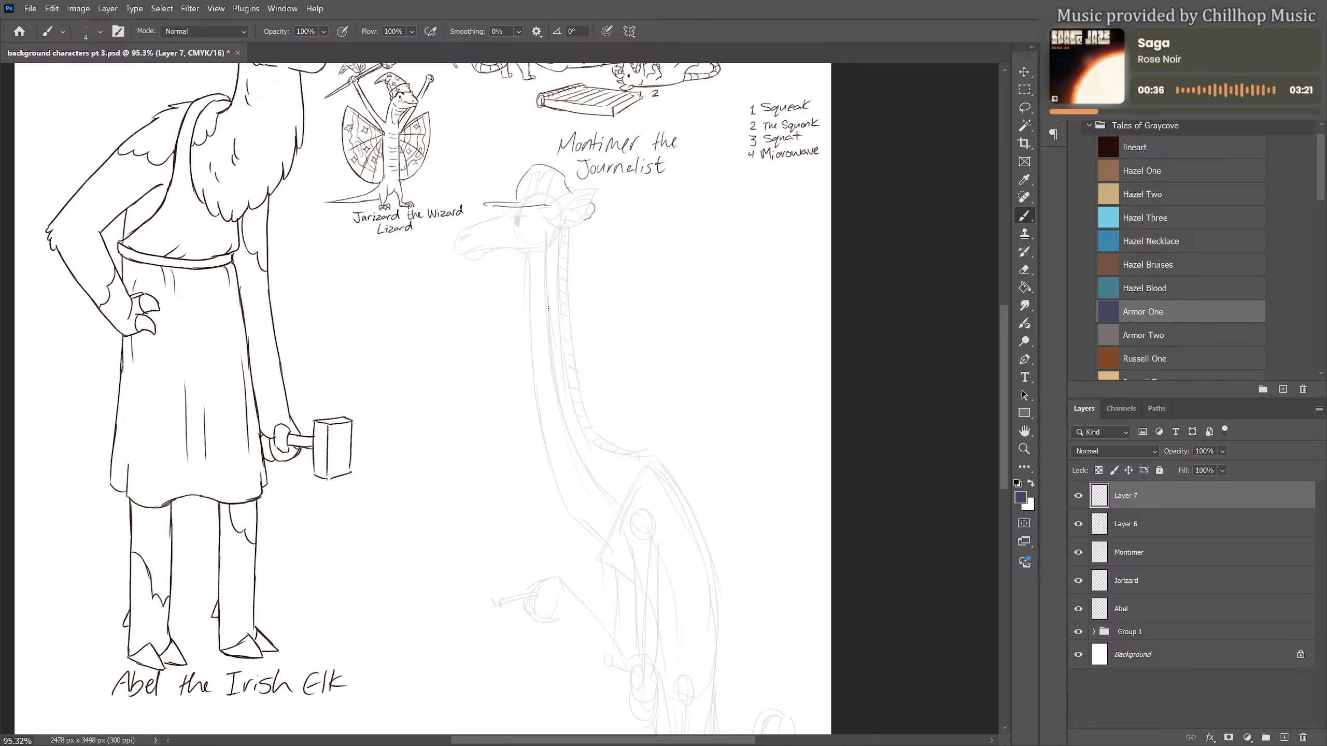
mouse_move(525, 297)
left_mouse_down()
mouse_move(564, 286)
mouse_move(567, 303)
mouse_move(500, 305)
mouse_move(527, 331)
mouse_move(520, 308)
left_mouse_up()
mouse_move(537, 430)
left_mouse_down()
mouse_move(582, 412)
mouse_move(571, 442)
mouse_move(590, 425)
left_mouse_up()
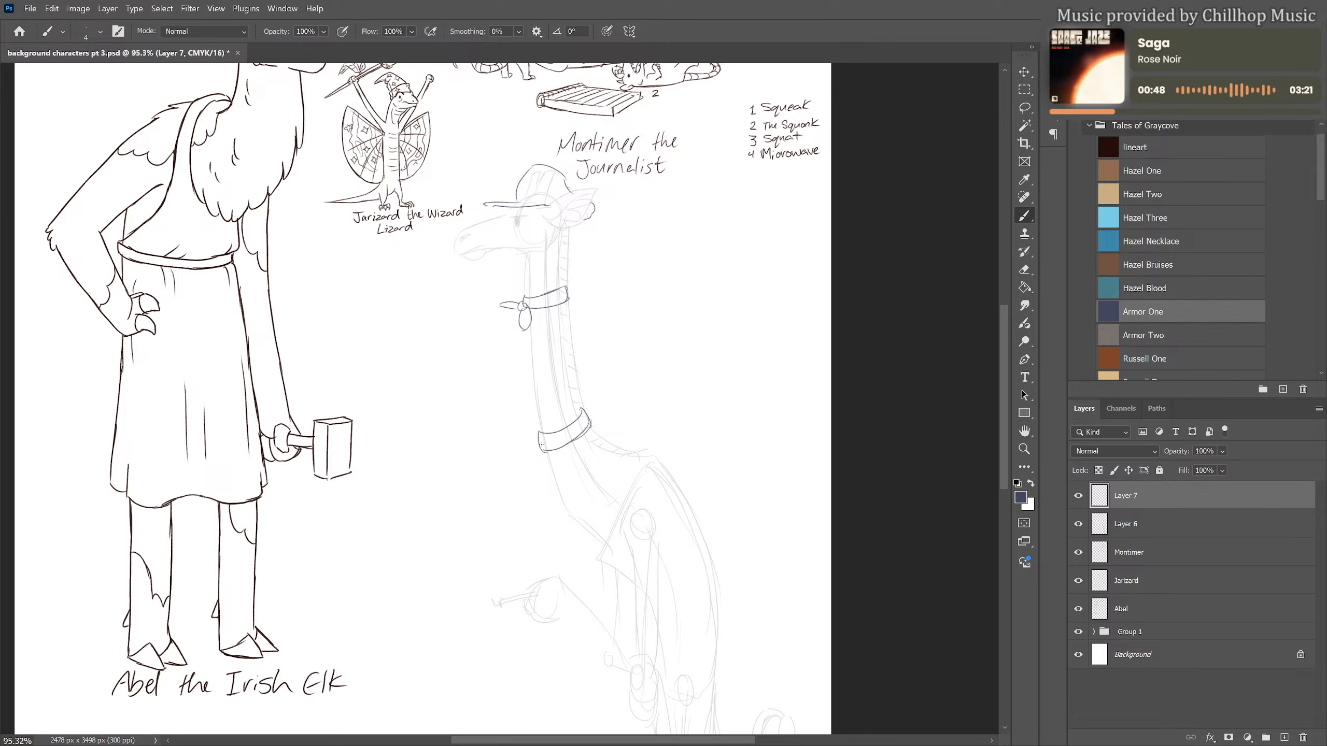
key("ctrl+z")
key("ctrl+z")
mouse_move(542, 438)
left_mouse_down()
mouse_move(585, 408)
mouse_move(590, 431)
mouse_move(526, 455)
mouse_move(560, 463)
mouse_move(594, 508)
mouse_move(567, 426)
mouse_move(584, 465)
left_mouse_up()
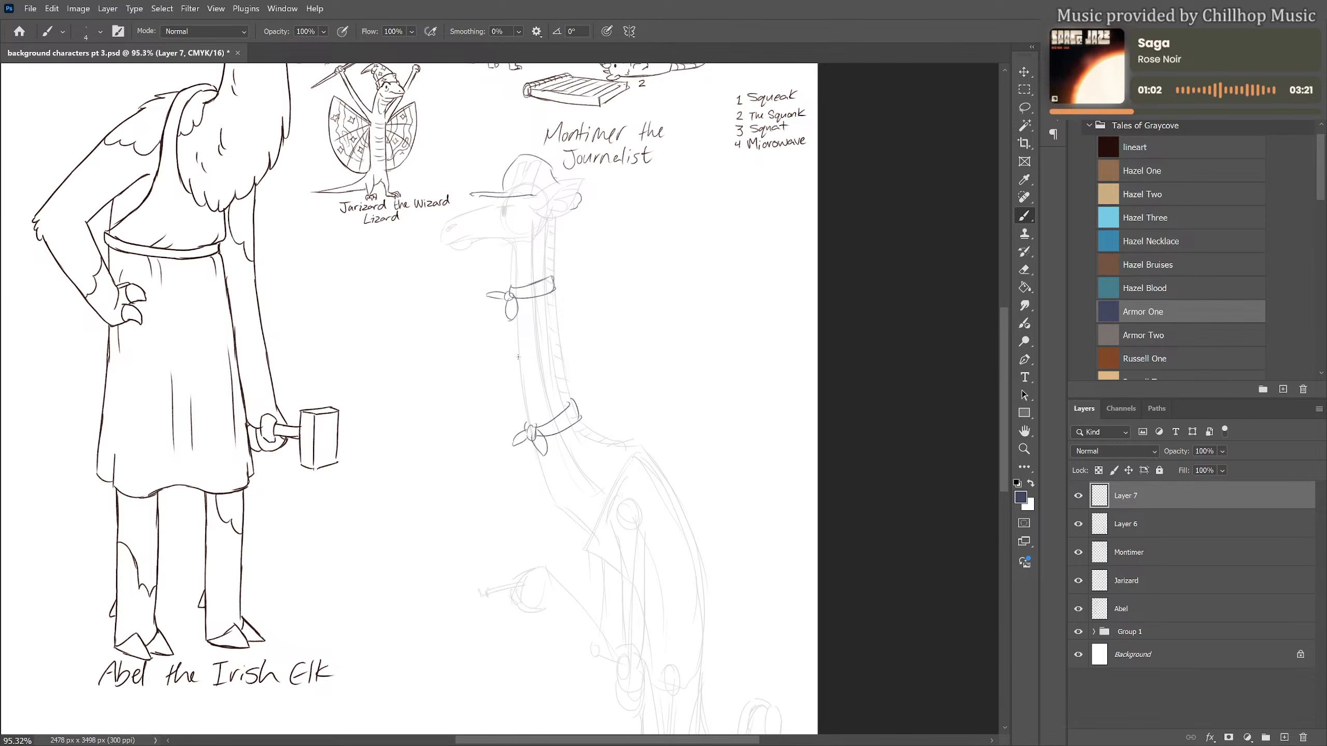
mouse_move(517, 358)
left_mouse_down()
mouse_move(517, 378)
mouse_move(549, 354)
mouse_move(564, 360)
mouse_move(542, 367)
left_mouse_up()
mouse_move(603, 473)
left_mouse_down()
mouse_move(515, 316)
mouse_move(542, 484)
left_mouse_up()
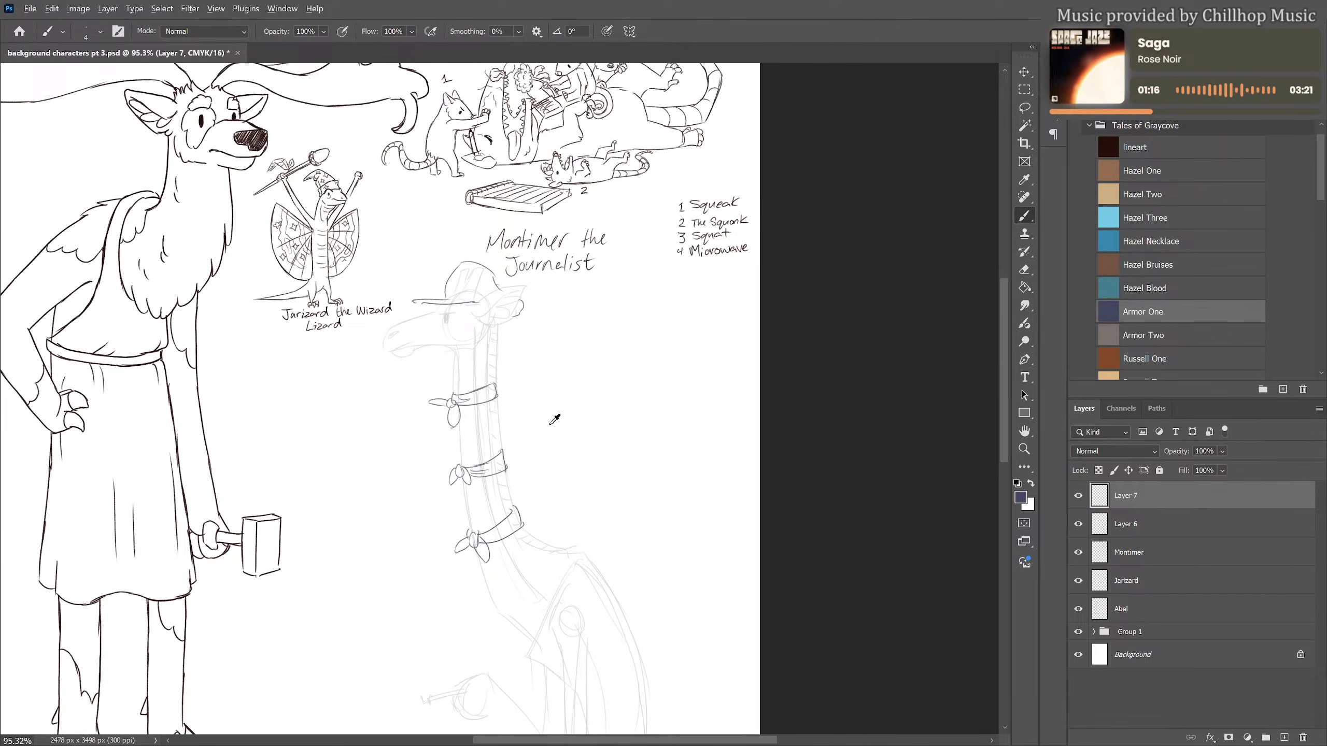
scroll(581, 415, "up", 3)
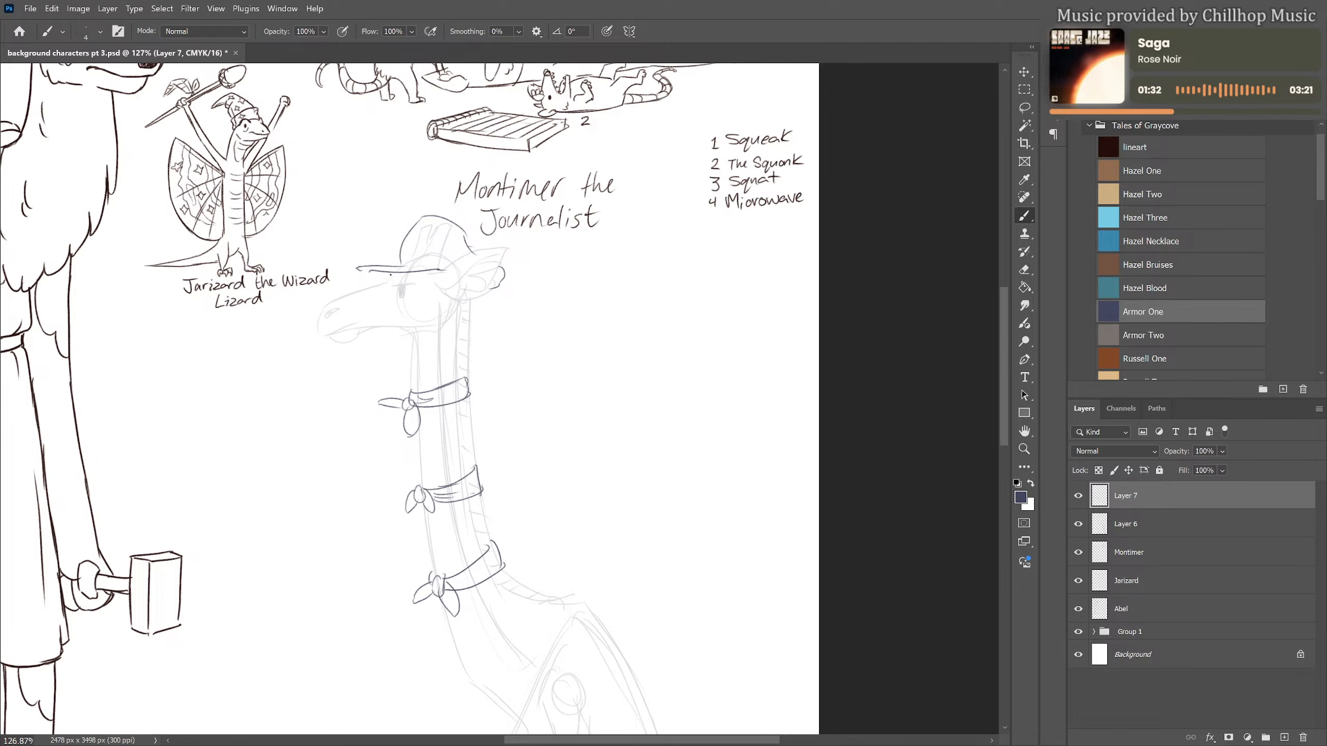
Draw glasses with a straight temple arm under the giraffe's cap brim, with dark pupils behind both lenses
mouse_move(390, 274)
left_mouse_down()
mouse_move(389, 304)
mouse_move(391, 276)
mouse_move(401, 291)
mouse_move(387, 305)
mouse_move(394, 275)
mouse_move(402, 309)
mouse_move(382, 279)
left_mouse_up()
left_click_drag(405, 286, 444, 265)
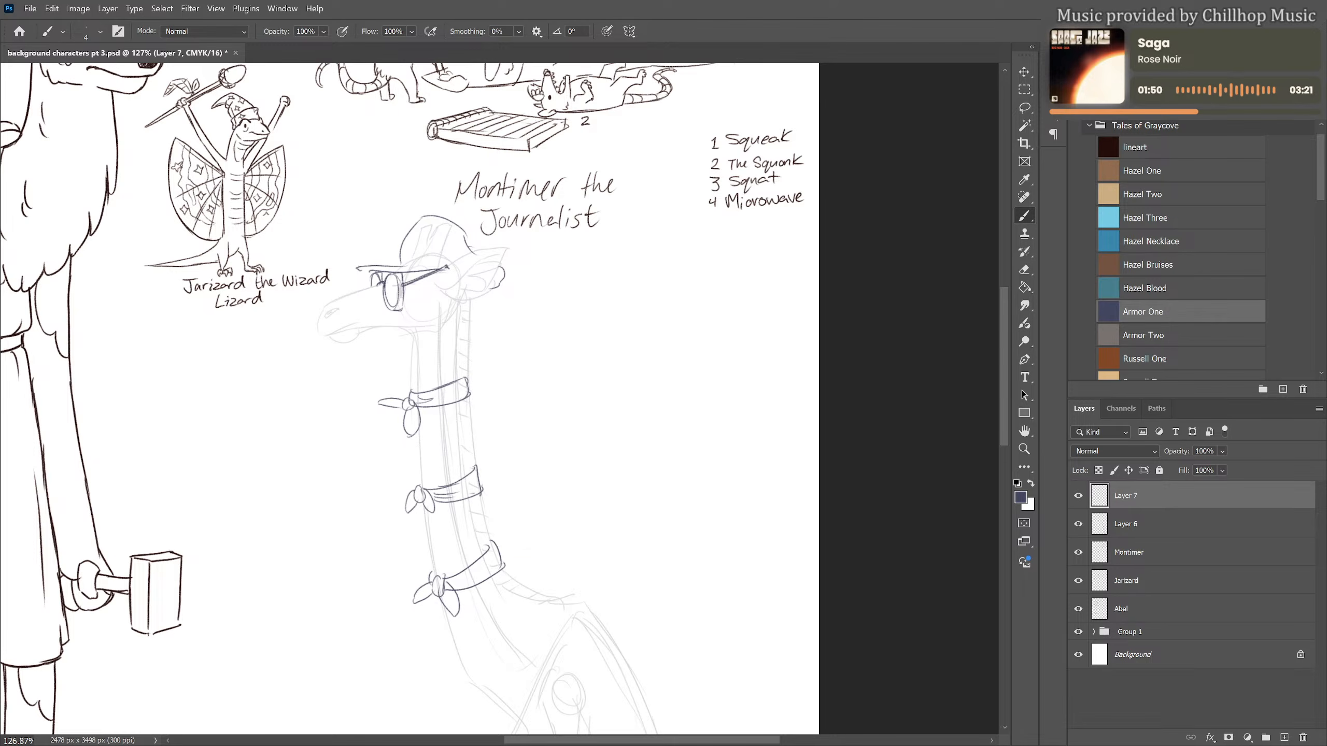
left_click_drag(391, 285, 392, 290)
left_click_drag(403, 273, 401, 311)
Reduce the eraser size and clean up the near eye around its pupil inside the glasses lens
key("e")
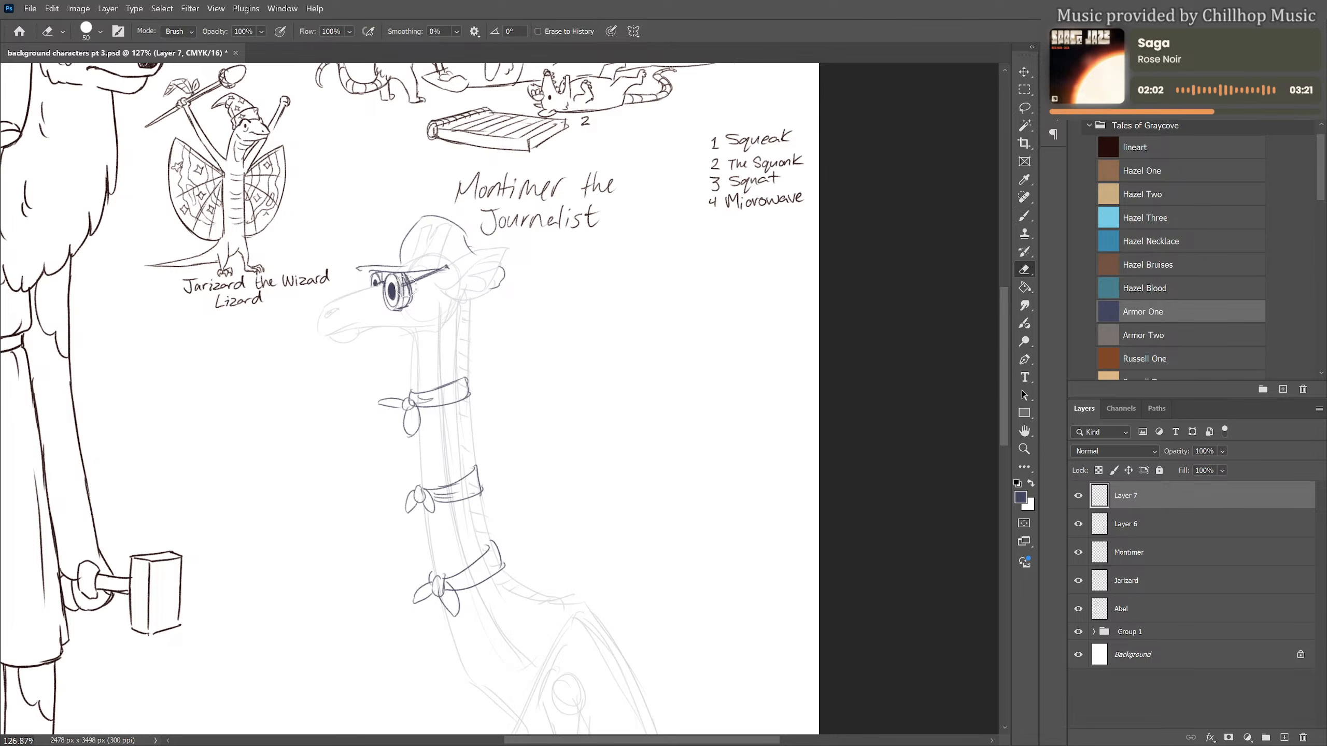
key("bracketleft")
key("bracketleft")
key("bracketleft")
key("bracketleft")
key("bracketleft")
key("bracketleft")
key("bracketleft")
key("bracketleft")
left_click_drag(405, 299, 401, 277)
key("b")
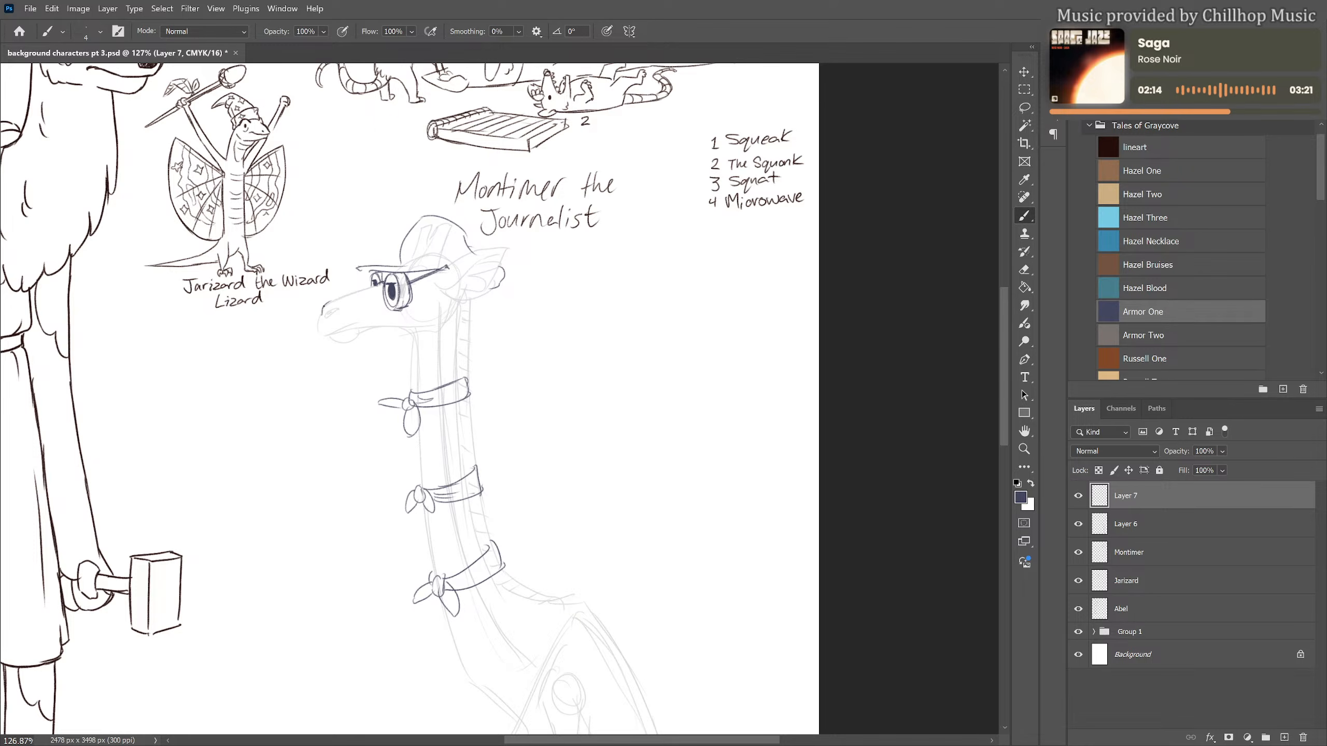
Draw the giraffe's muzzle, mouth, jaw and cheek, and the front of its throat down to the top neckerchief
mouse_move(375, 285)
left_mouse_down()
mouse_move(324, 308)
mouse_move(437, 327)
mouse_move(413, 391)
left_mouse_up()
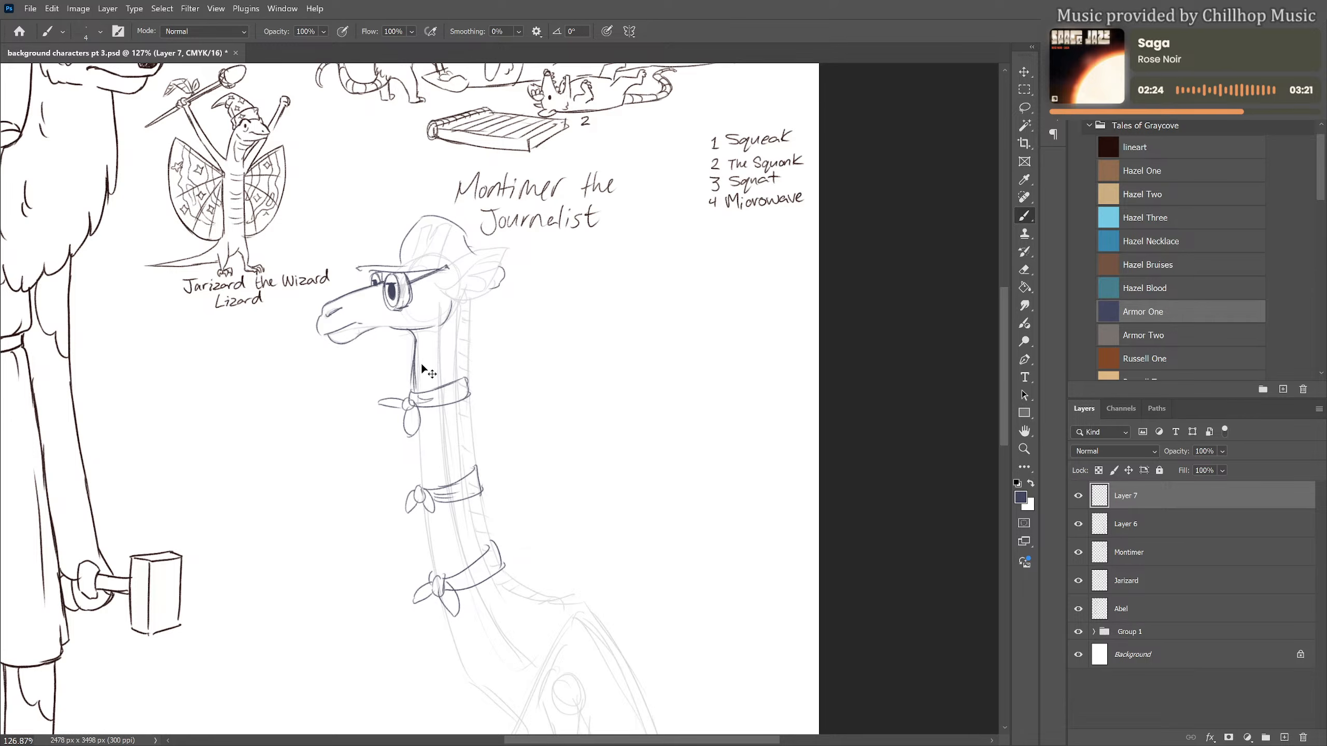
key("ctrl+z")
key("ctrl+z")
left_click_drag(416, 339, 415, 383)
Draw the back of the upper neck and the pointed ear with its inner folds behind the cap
mouse_move(476, 297)
left_mouse_down()
mouse_move(475, 275)
mouse_move(410, 246)
left_mouse_up()
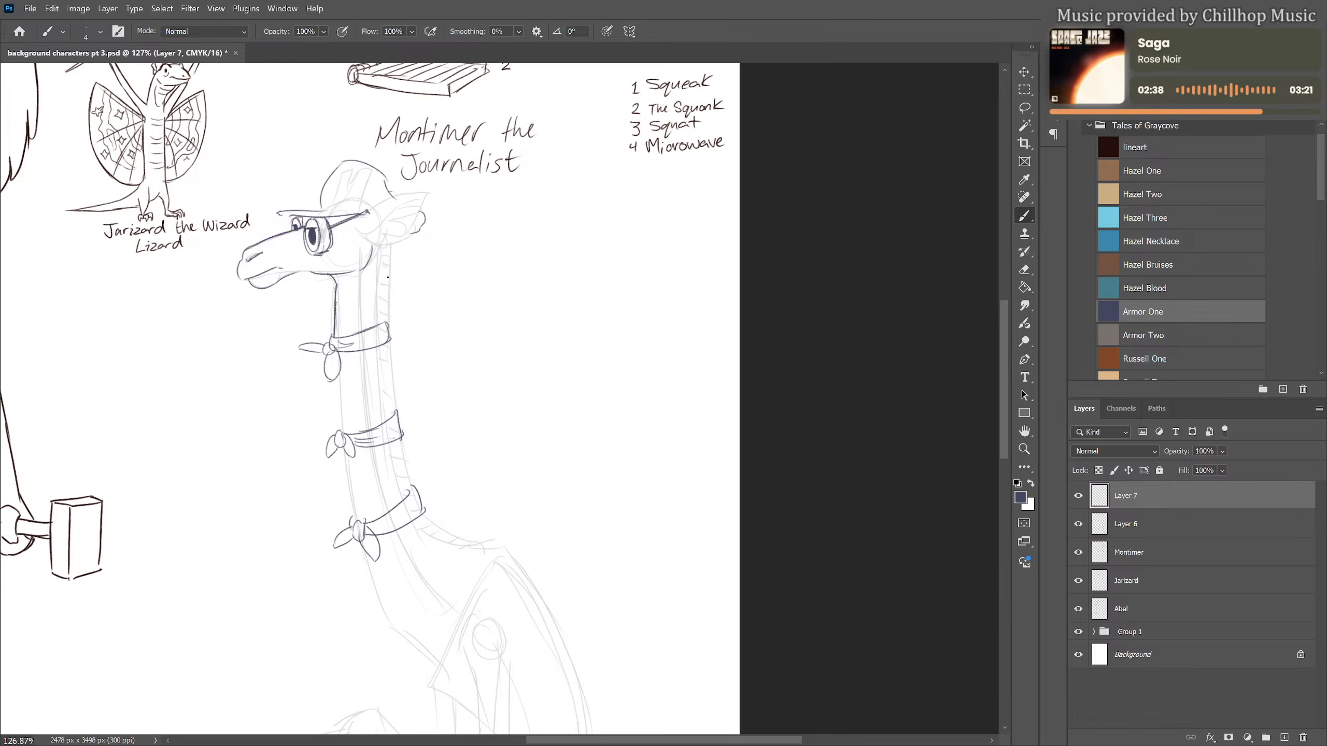
left_click_drag(378, 249, 378, 296)
mouse_move(357, 222)
left_mouse_down()
mouse_move(431, 190)
mouse_move(418, 215)
mouse_move(400, 205)
mouse_move(433, 191)
left_mouse_up()
mouse_move(363, 238)
left_mouse_down()
mouse_move(377, 249)
mouse_move(412, 236)
left_mouse_up()
mouse_move(412, 231)
left_mouse_down()
mouse_move(427, 207)
mouse_move(387, 221)
mouse_move(393, 235)
left_mouse_up()
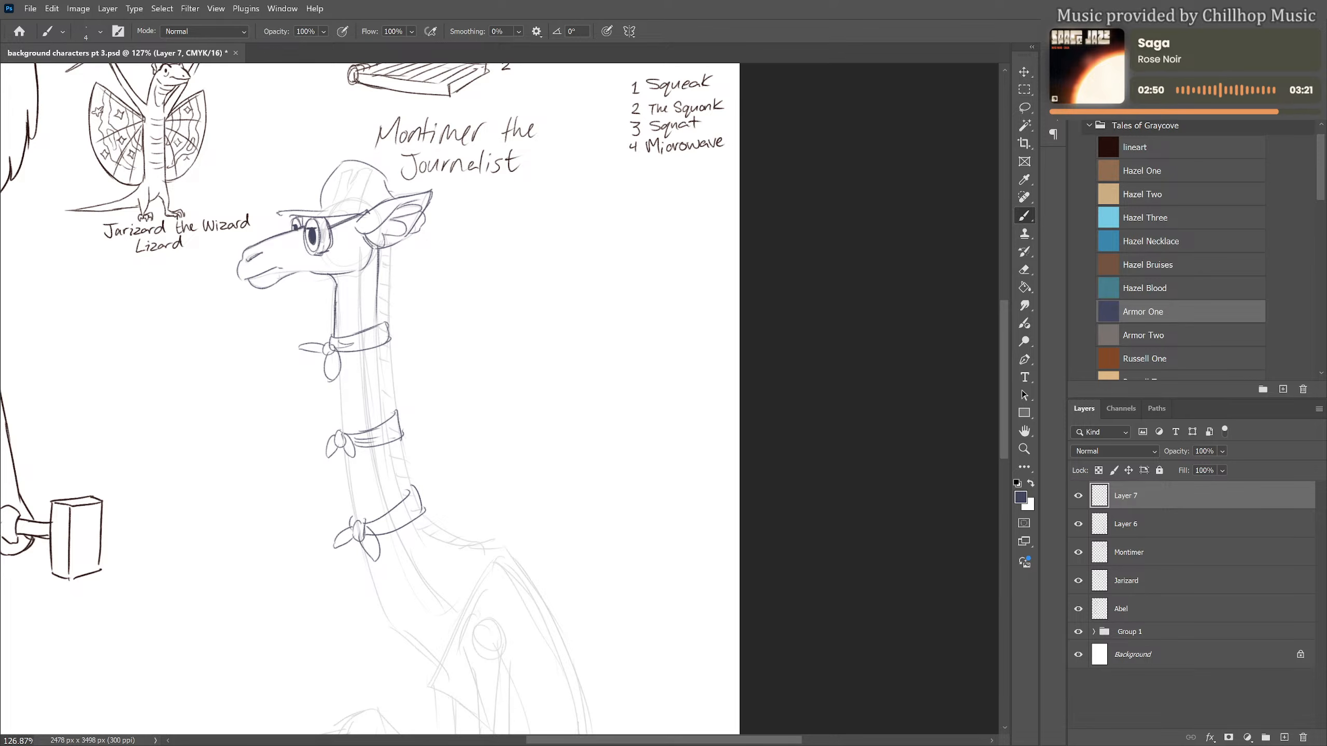
mouse_move(332, 210)
left_mouse_down()
mouse_move(367, 211)
mouse_move(339, 186)
mouse_move(350, 191)
left_mouse_up()
Draw a jagged mane down the back of the neck from the ear to the middle neckerchief
left_click_drag(458, 402, 439, 358)
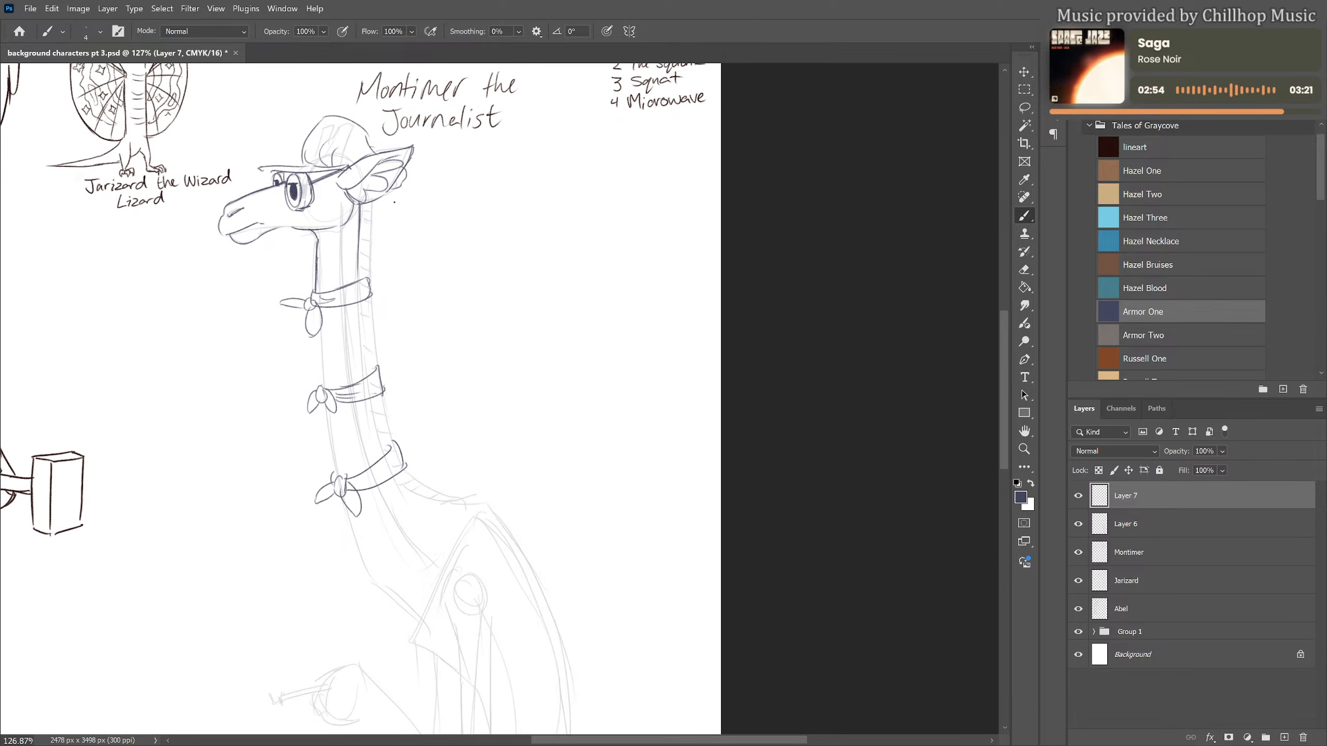
mouse_move(371, 203)
left_mouse_down()
mouse_move(371, 272)
mouse_move(375, 237)
left_mouse_up()
left_click_drag(368, 276, 376, 331)
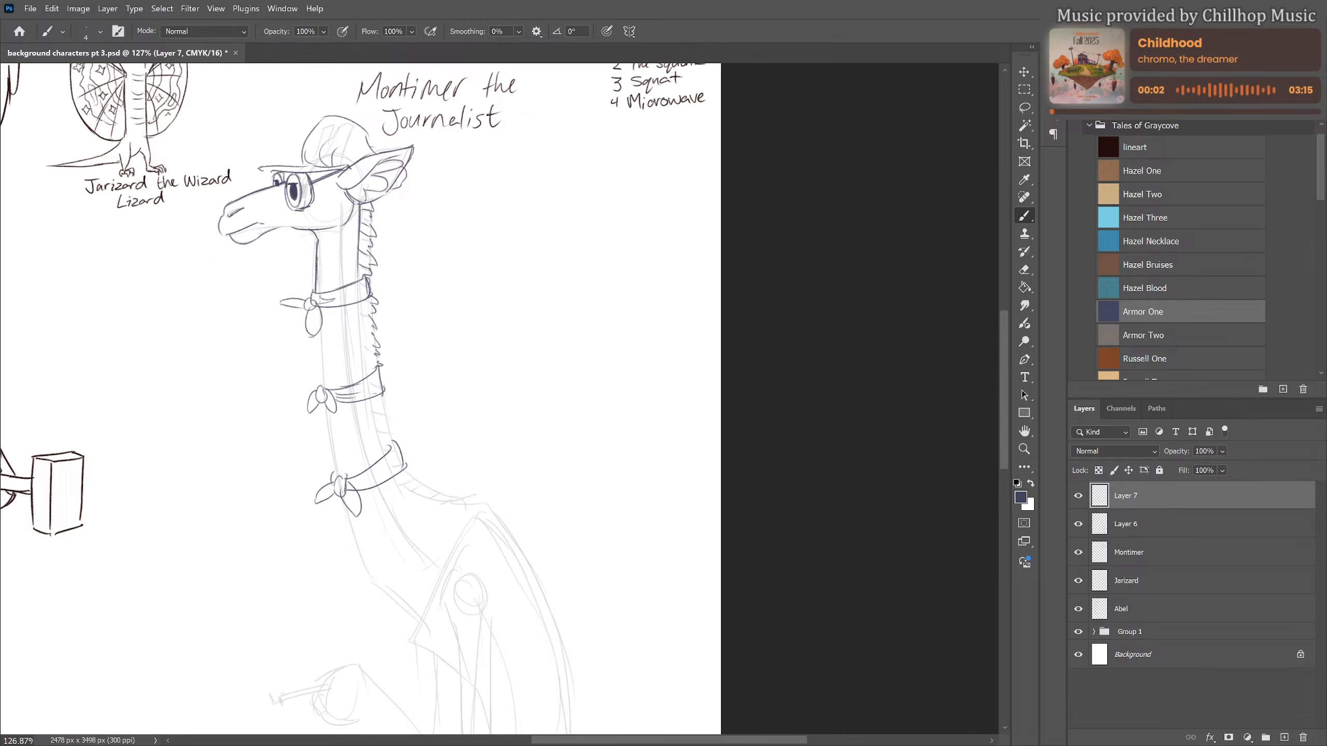
Outline the neck below the top neckerchief, extend the mane to the lowest neckerchief, and carry the front line into the chest
left_click_drag(322, 337, 324, 381)
left_click_drag(363, 300, 374, 374)
key("ctrl+z")
key("ctrl+z")
left_click_drag(361, 301, 389, 452)
left_click_drag(380, 395, 392, 396)
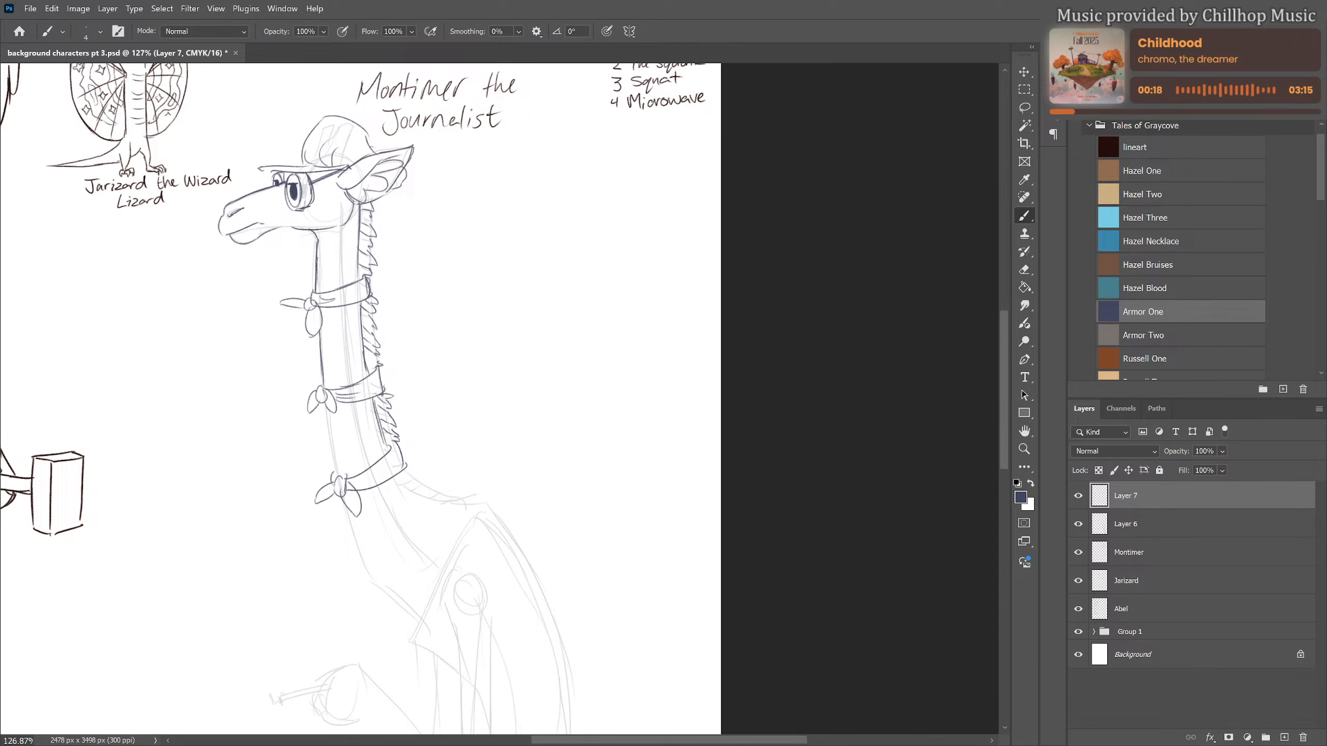
mouse_move(329, 409)
left_mouse_down()
mouse_move(367, 574)
mouse_move(420, 621)
left_mouse_up()
Draw the vest's folded collar and lapel over the shoulder and the curved upper back
left_click_drag(510, 532, 462, 394)
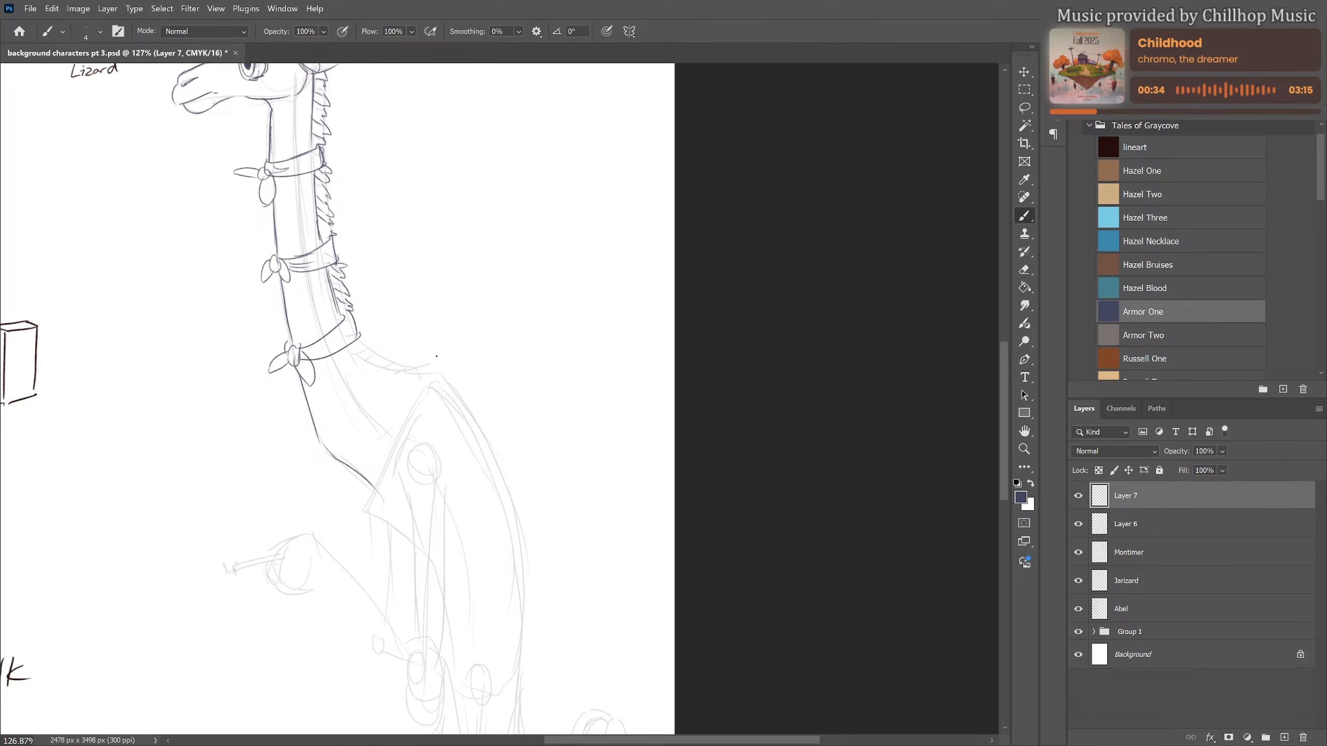
mouse_move(430, 363)
left_mouse_down()
mouse_move(489, 422)
mouse_move(525, 517)
left_mouse_up()
left_click_drag(421, 366, 413, 506)
mouse_move(418, 361)
left_mouse_down()
mouse_move(452, 398)
mouse_move(411, 486)
left_mouse_up()
key("e")
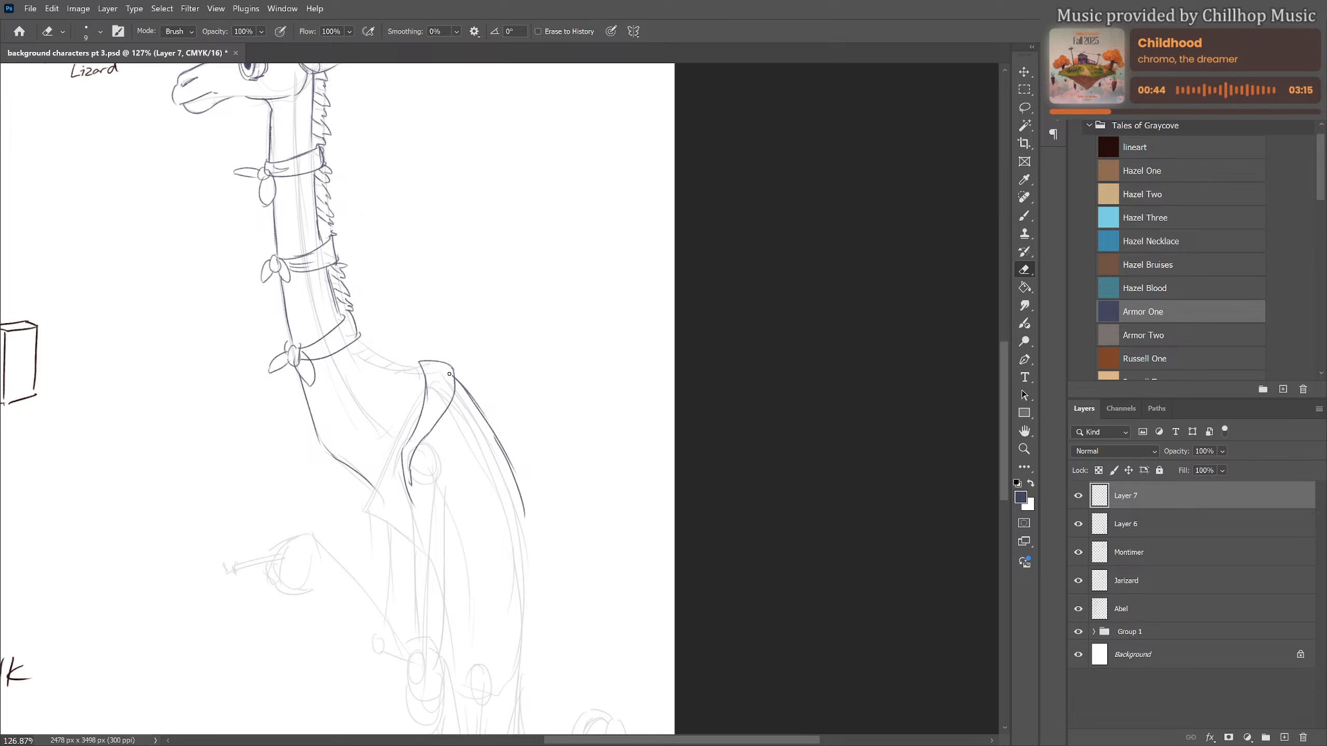
key("b")
Draw the near arm hanging from a rounded shoulder, ending in a hand with curled hoof-like fingers
left_click_drag(488, 509, 465, 423)
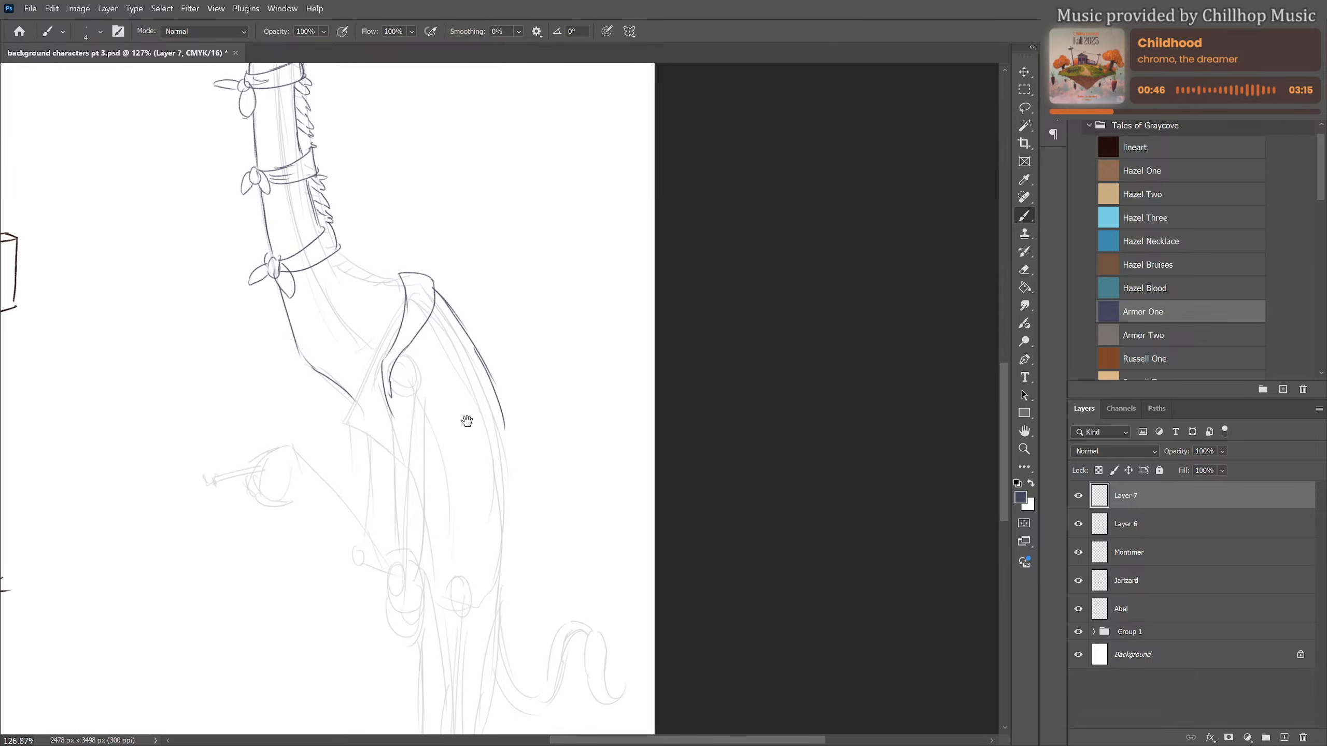
mouse_move(400, 367)
left_mouse_down()
mouse_move(421, 362)
mouse_move(438, 430)
mouse_move(396, 491)
left_mouse_up()
left_click_drag(395, 423, 393, 555)
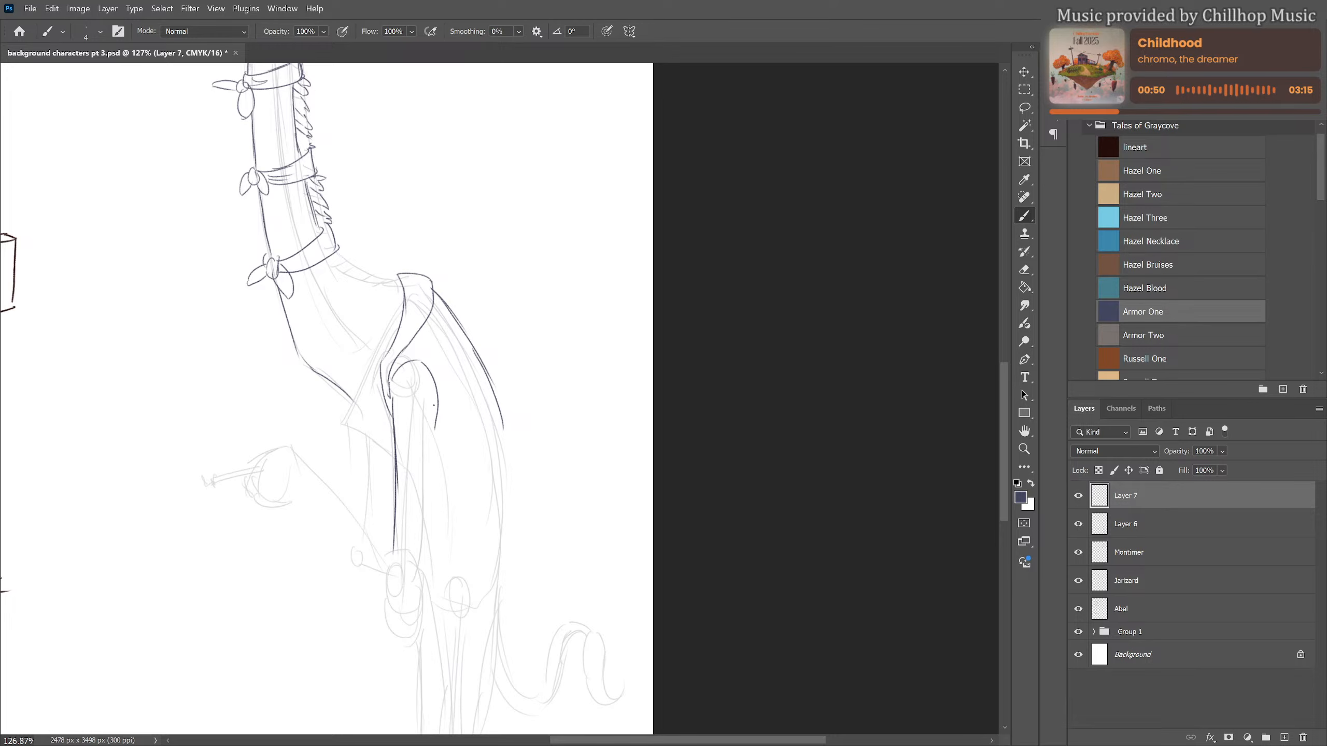
left_click_drag(433, 407, 425, 497)
mouse_move(431, 435)
left_mouse_down()
mouse_move(416, 578)
mouse_move(400, 534)
mouse_move(422, 565)
mouse_move(421, 600)
mouse_move(411, 585)
mouse_move(395, 607)
left_mouse_up()
key("ctrl+z")
mouse_move(383, 549)
left_mouse_down()
mouse_move(396, 605)
mouse_move(419, 602)
mouse_move(425, 565)
left_mouse_up()
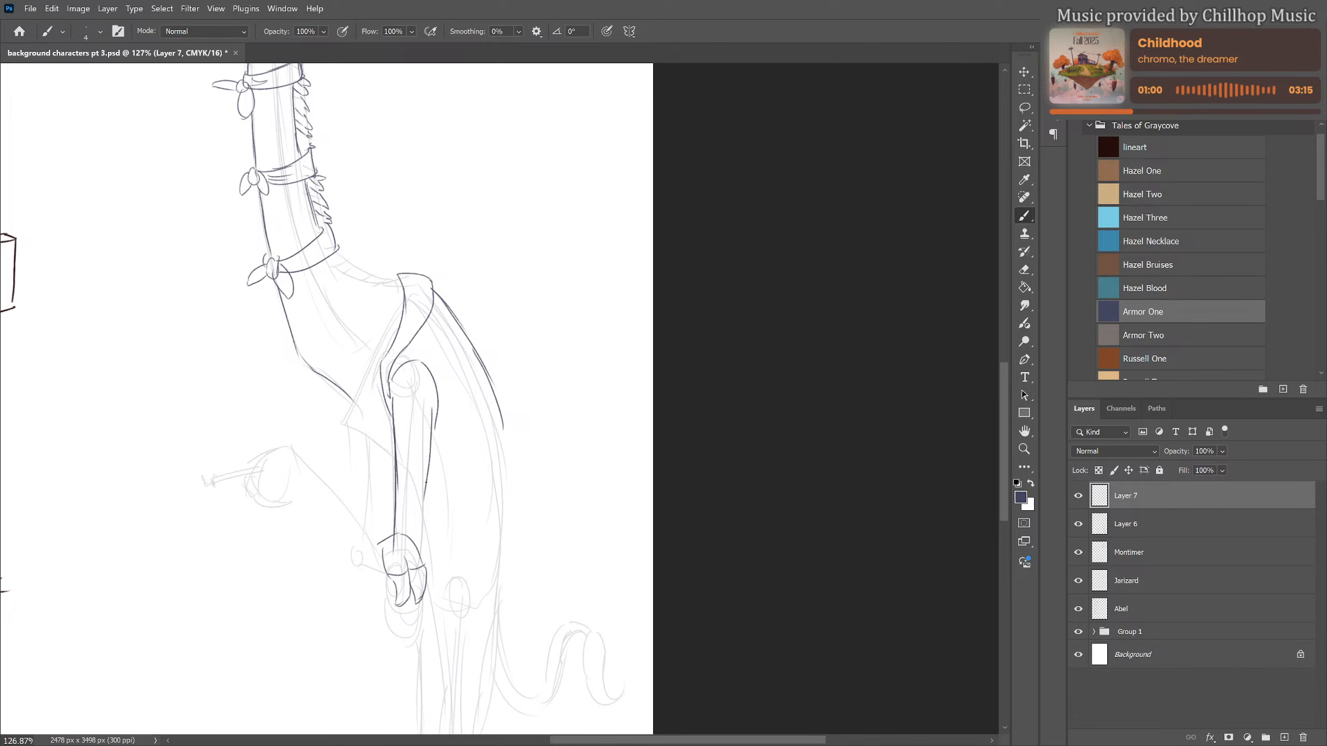
left_click_drag(426, 483, 418, 553)
Draw the far arm with its upper arm below the chest and its forearm raised forward from the near hand
left_click_drag(321, 478, 379, 546)
left_click_drag(293, 478, 392, 597)
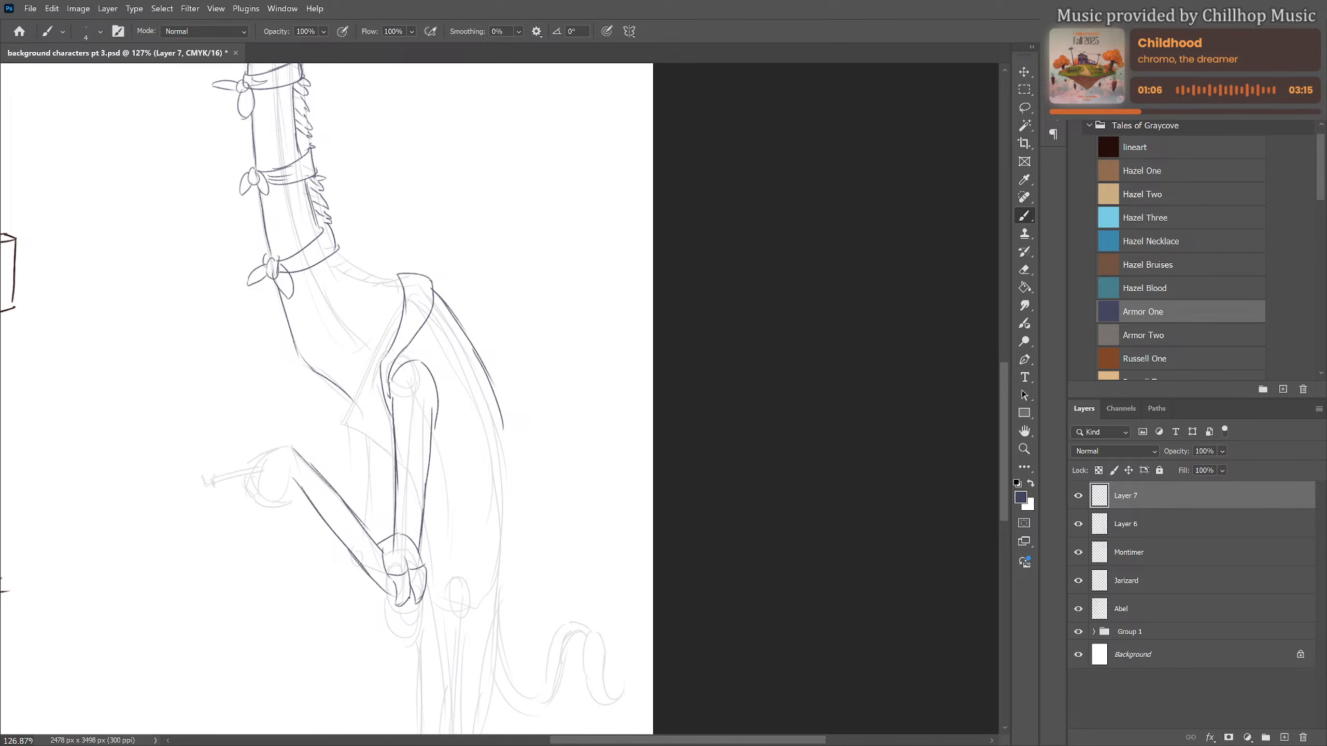
key("e")
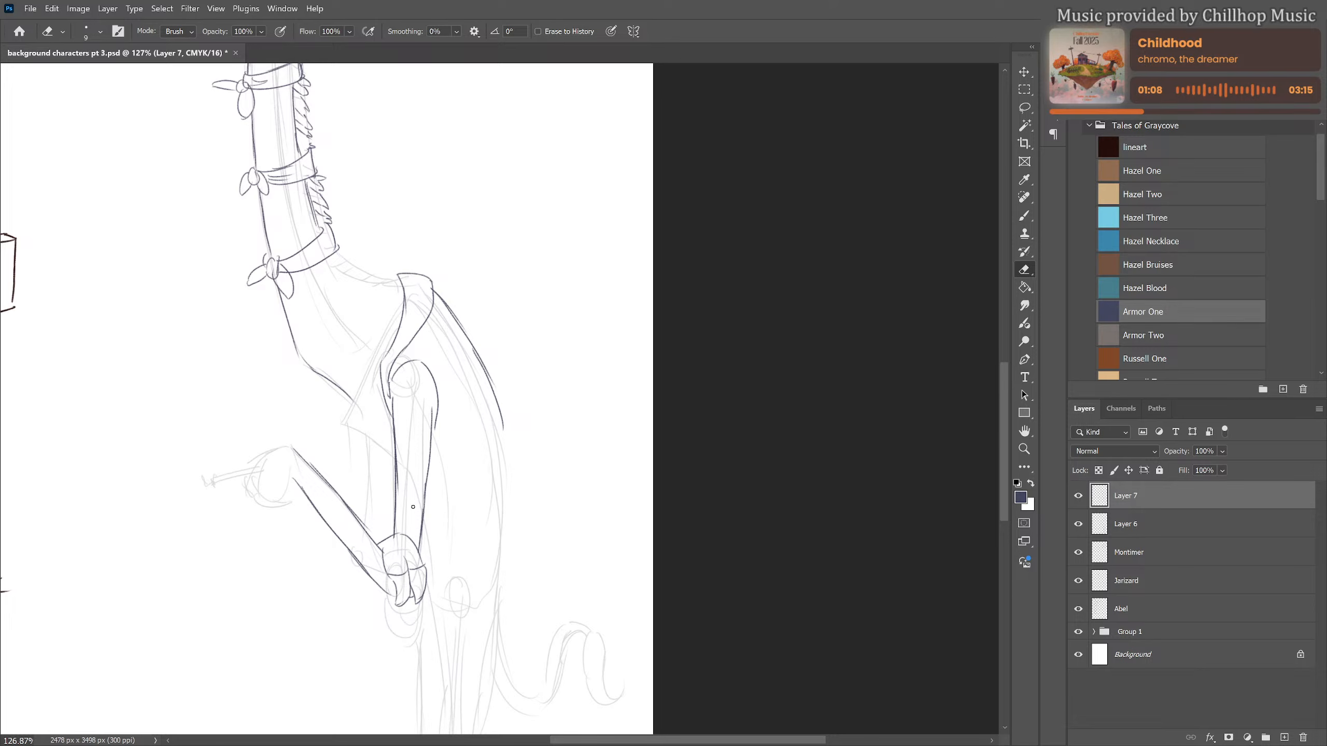
key("b")
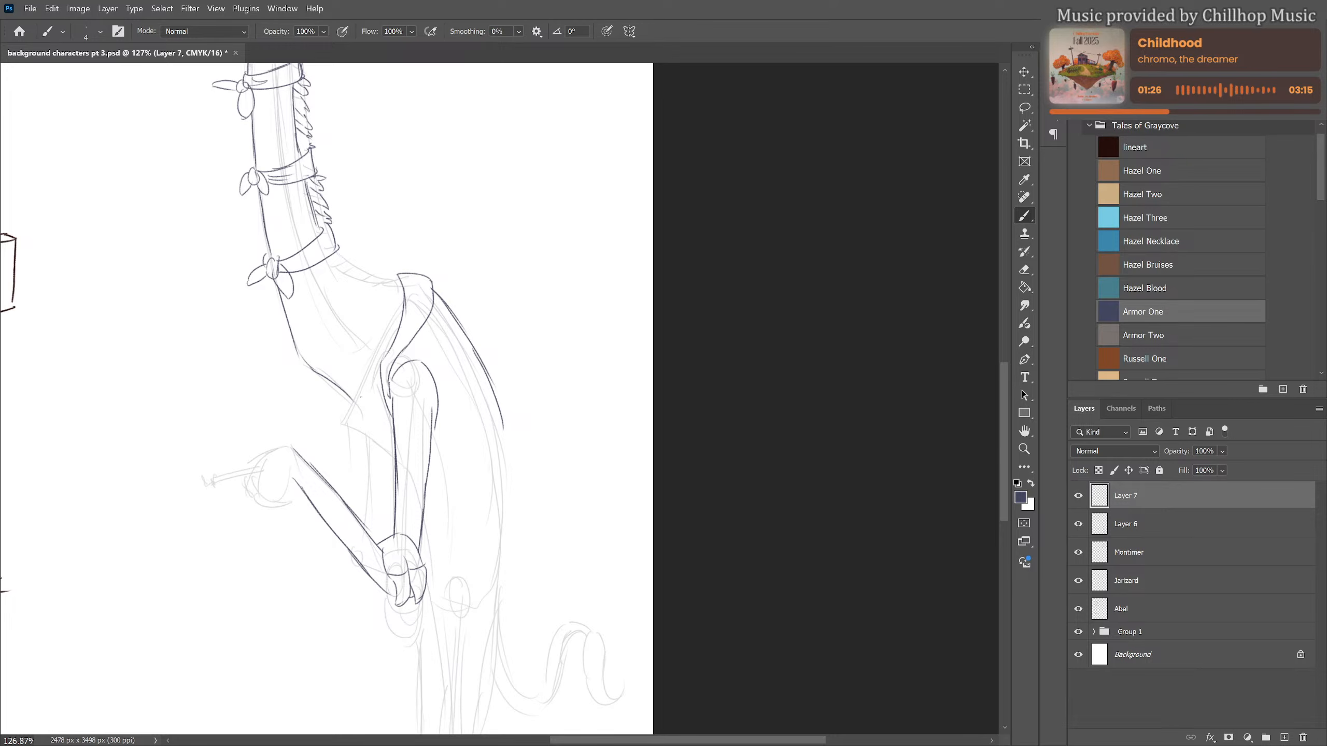
left_click_drag(354, 401, 395, 463)
left_click_drag(351, 408, 361, 522)
left_click_drag(379, 468, 392, 539)
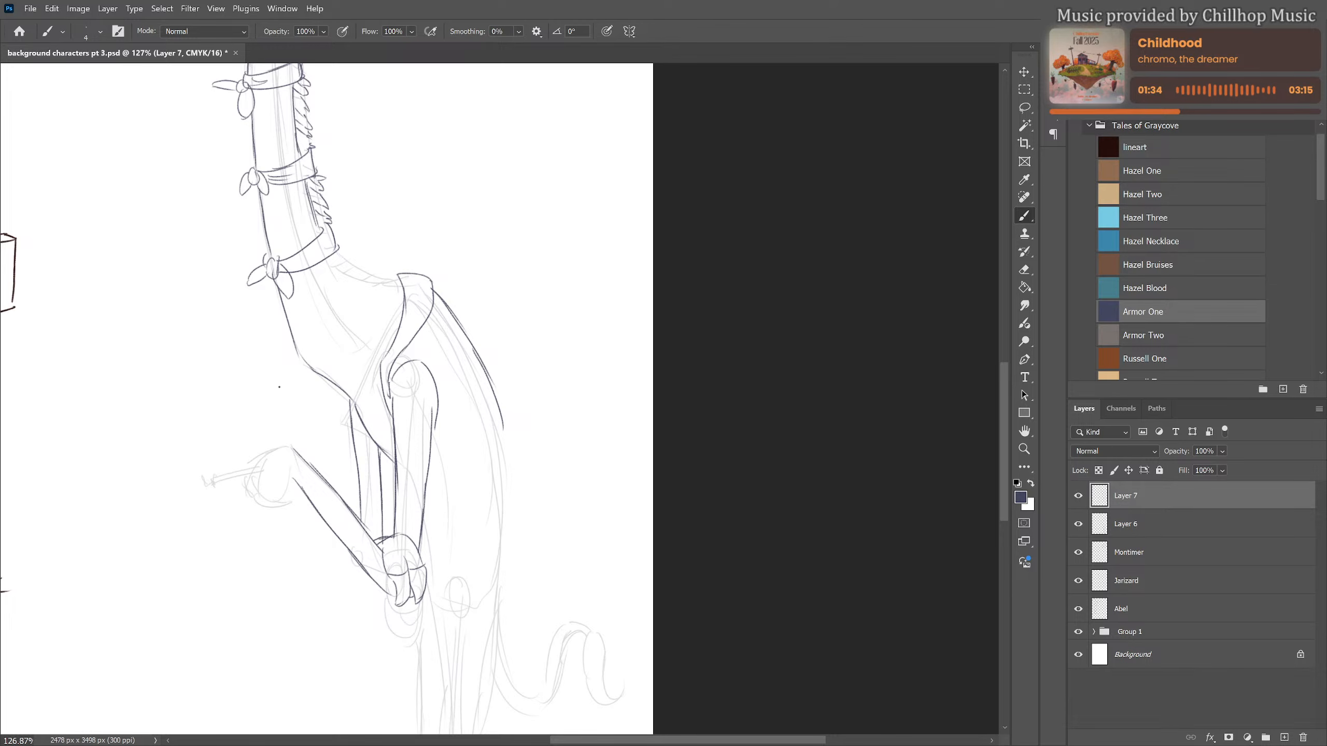
Draw the raised hand curled around a cigarette, with a wavy trail of smoke rising from its tip
mouse_move(284, 448)
left_mouse_down()
mouse_move(243, 486)
mouse_move(252, 515)
mouse_move(280, 512)
left_mouse_up()
mouse_move(267, 467)
left_mouse_down()
mouse_move(258, 485)
mouse_move(274, 509)
mouse_move(284, 488)
left_mouse_up()
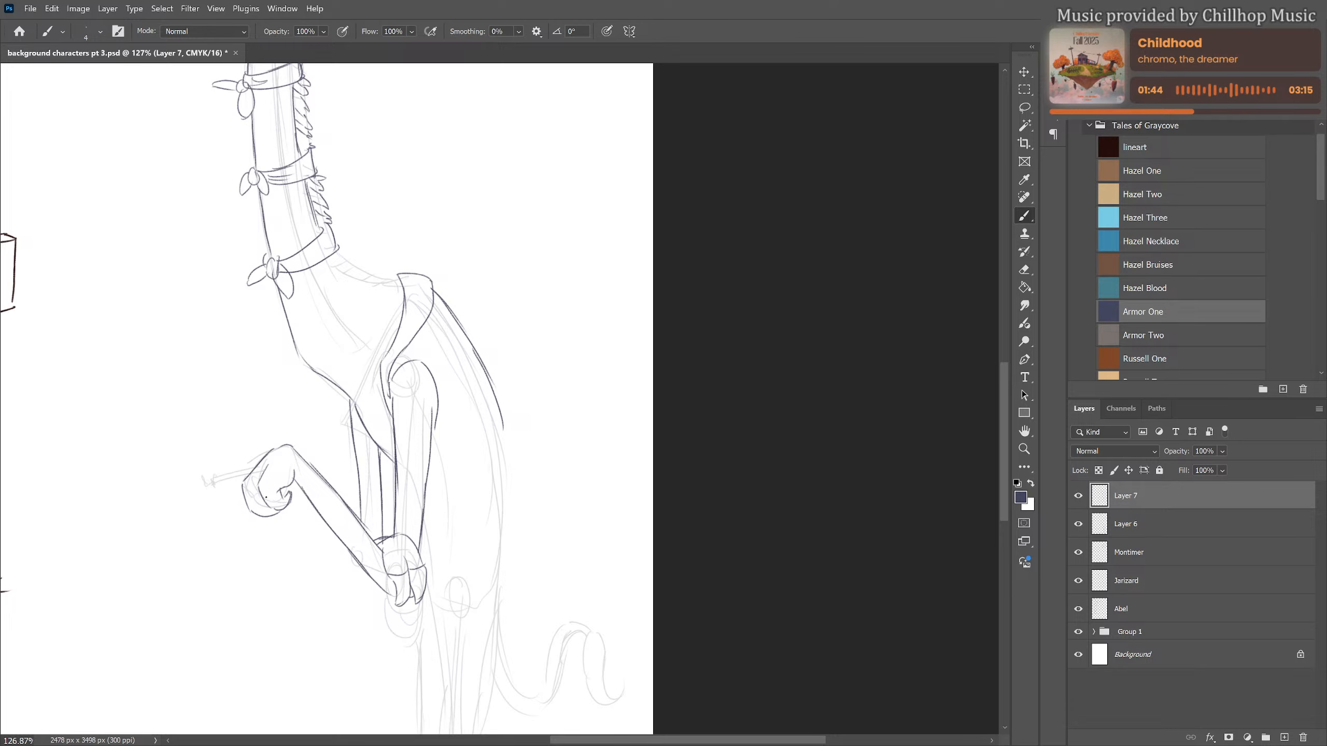
left_click_drag(258, 491, 279, 490)
mouse_move(263, 494)
left_mouse_down()
mouse_move(229, 499)
mouse_move(266, 500)
mouse_move(214, 460)
mouse_move(199, 418)
mouse_move(222, 410)
mouse_move(250, 461)
mouse_move(219, 479)
left_mouse_up()
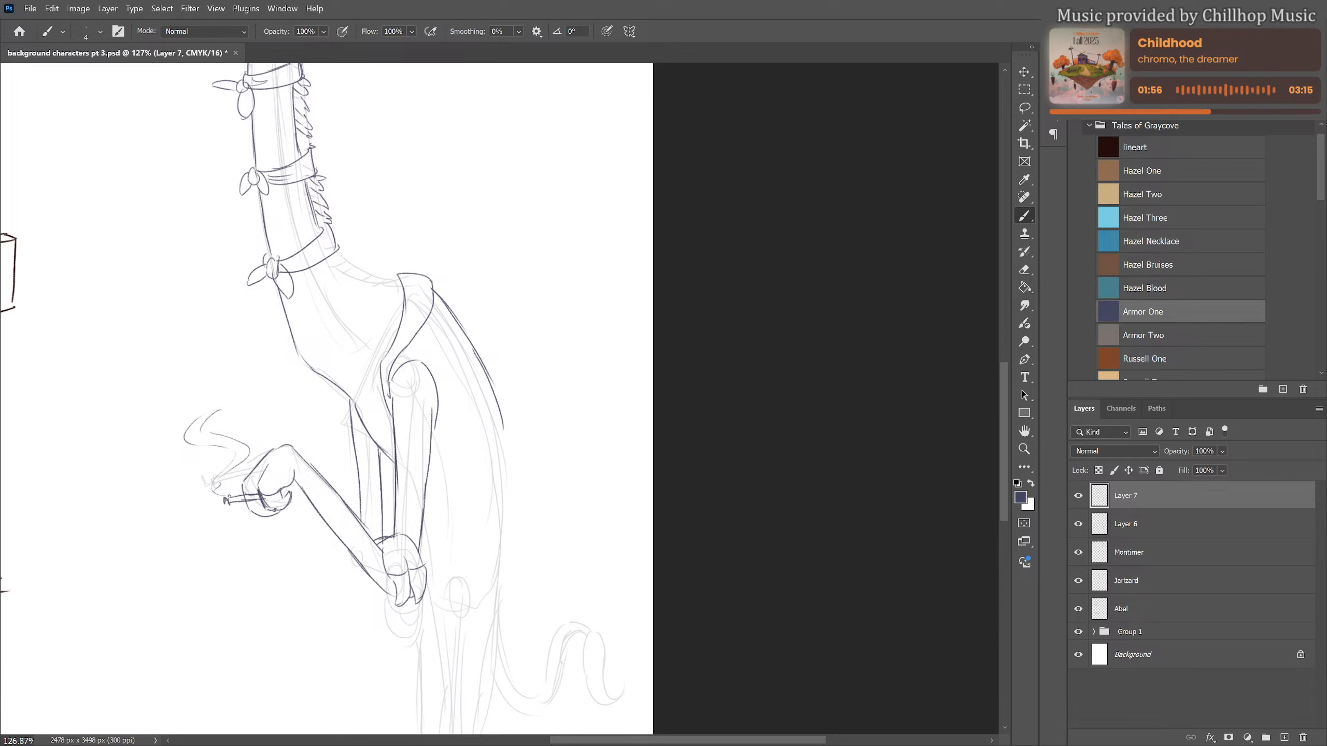
Rework the vest's front edge beside the far arm and draw the curved hem at the waist
scroll(495, 409, "down", 2)
mouse_move(514, 508)
left_mouse_down()
mouse_move(451, 366)
mouse_move(430, 439)
left_mouse_up()
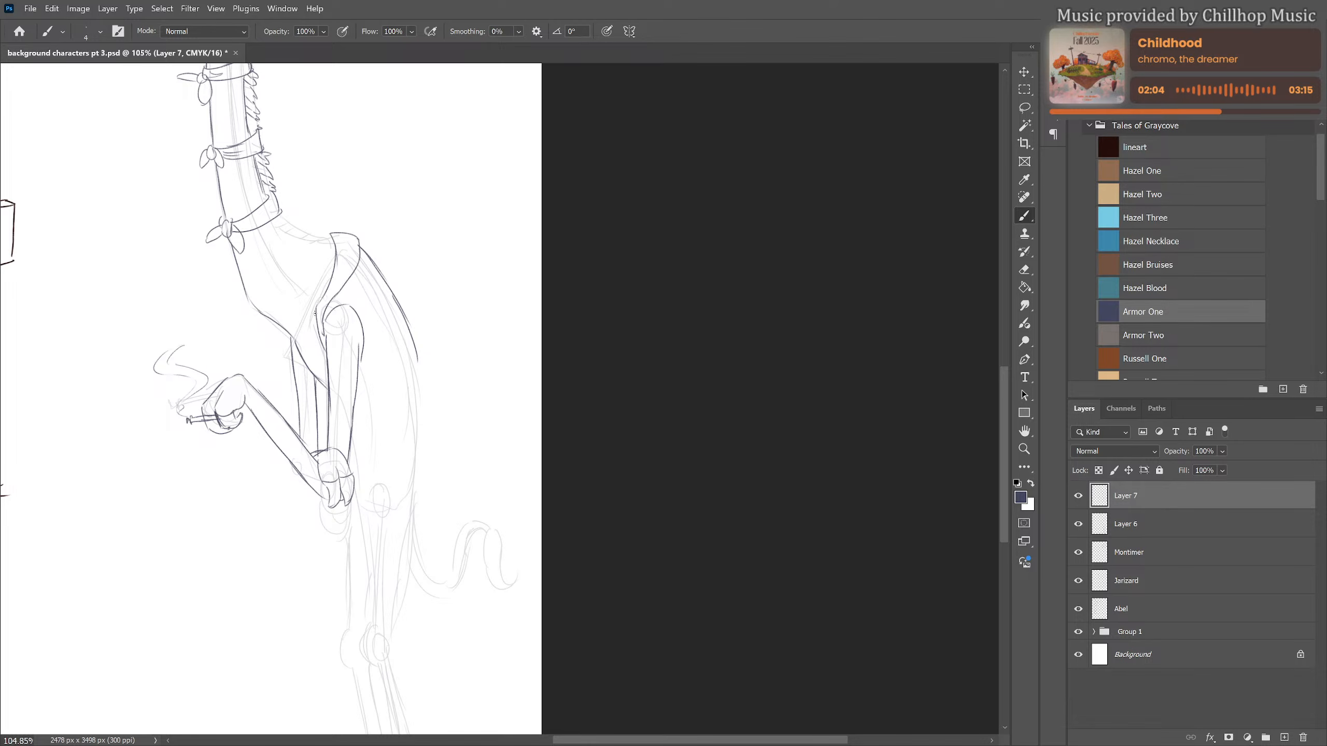
left_click_drag(316, 313, 320, 384)
left_click_drag(294, 337, 316, 447)
key("e")
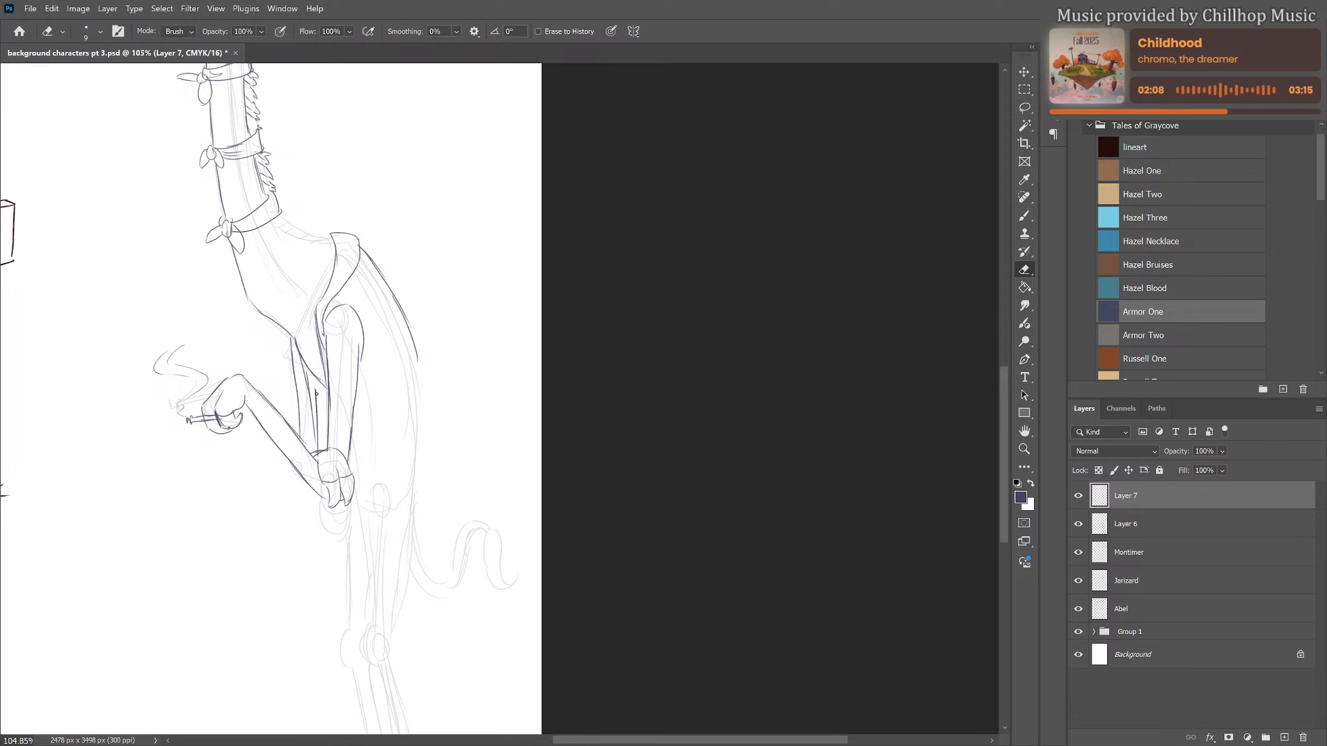
mouse_move(316, 393)
left_mouse_down()
mouse_move(319, 442)
mouse_move(434, 460)
left_mouse_up()
key("b")
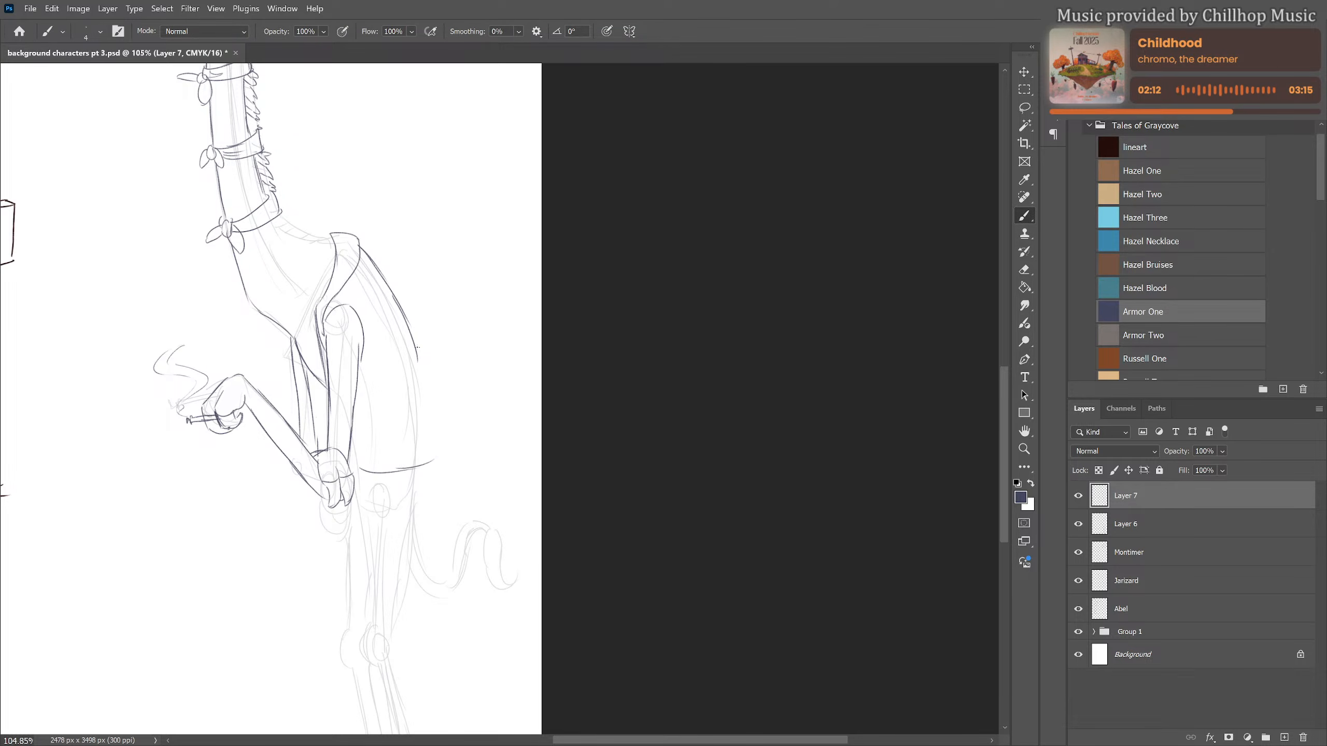
Extend the vest's back edge down to the hem and add fold lines beside the armhole and lower back
left_click_drag(416, 349, 434, 459)
left_click_drag(372, 339, 376, 368)
left_click_drag(414, 410, 381, 447)
left_click_drag(358, 389, 363, 471)
Draw the last stretch of mane from the lowest neckerchief to the collar and add contour lines on the chest
left_click_drag(408, 320, 459, 482)
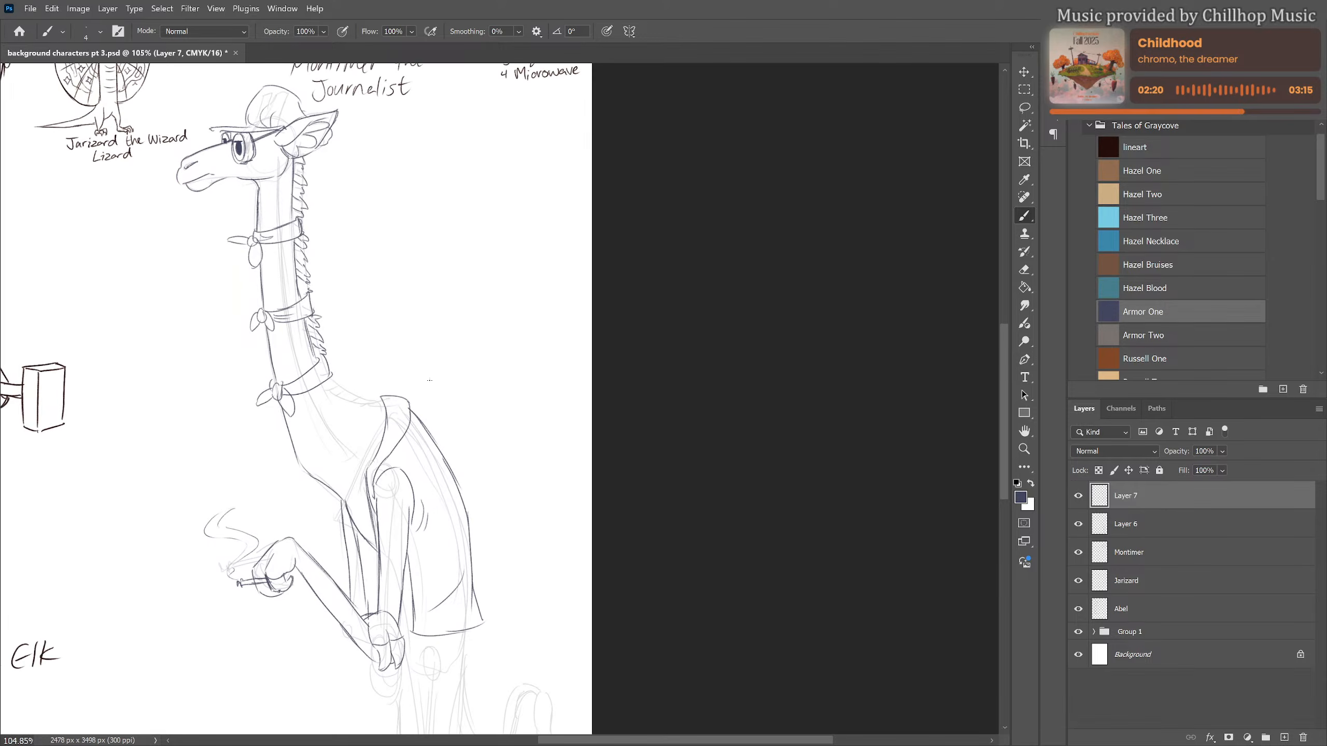
mouse_move(328, 383)
left_mouse_down()
mouse_move(387, 406)
mouse_move(336, 378)
mouse_move(386, 406)
mouse_move(352, 393)
left_mouse_up()
left_click_drag(362, 419, 352, 482)
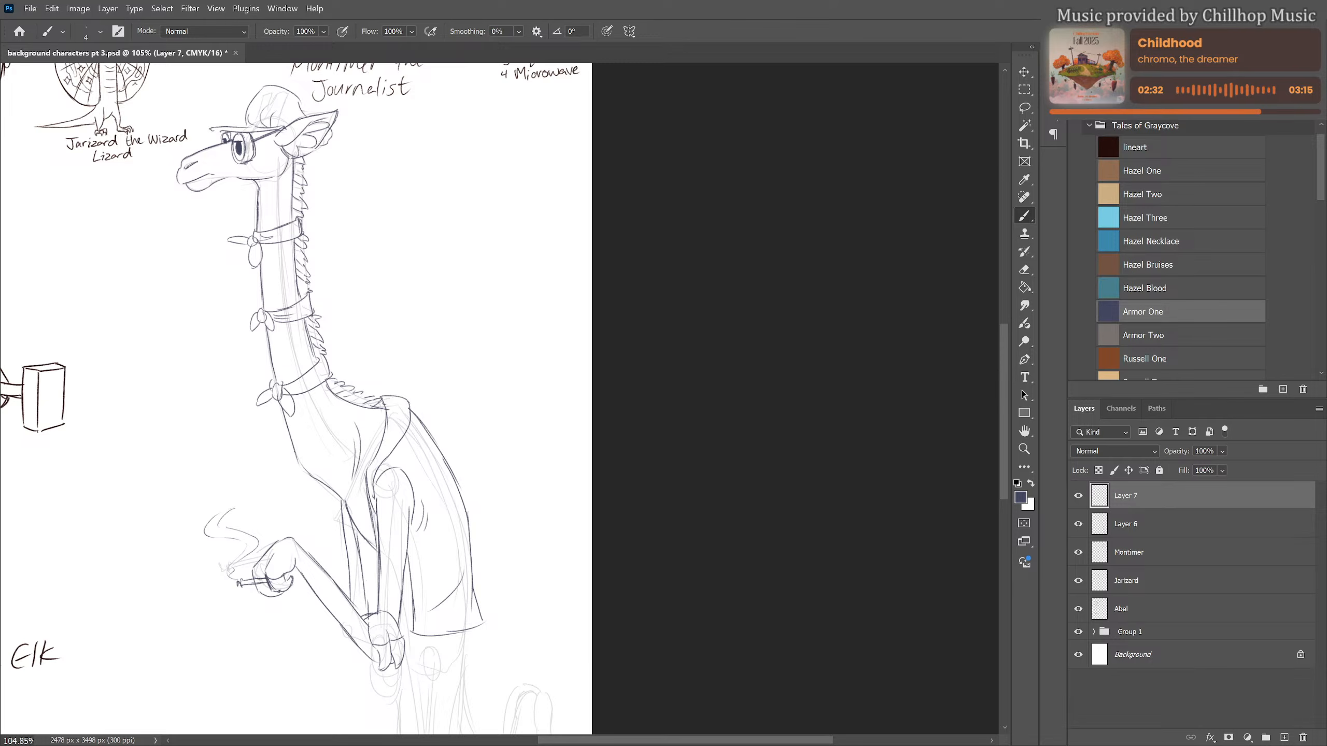
Draw the near leg from the vest hem through the knee to the ankle and finish it with a split hoof
scroll(426, 267, "down", 3)
scroll(413, 292, "down", 2)
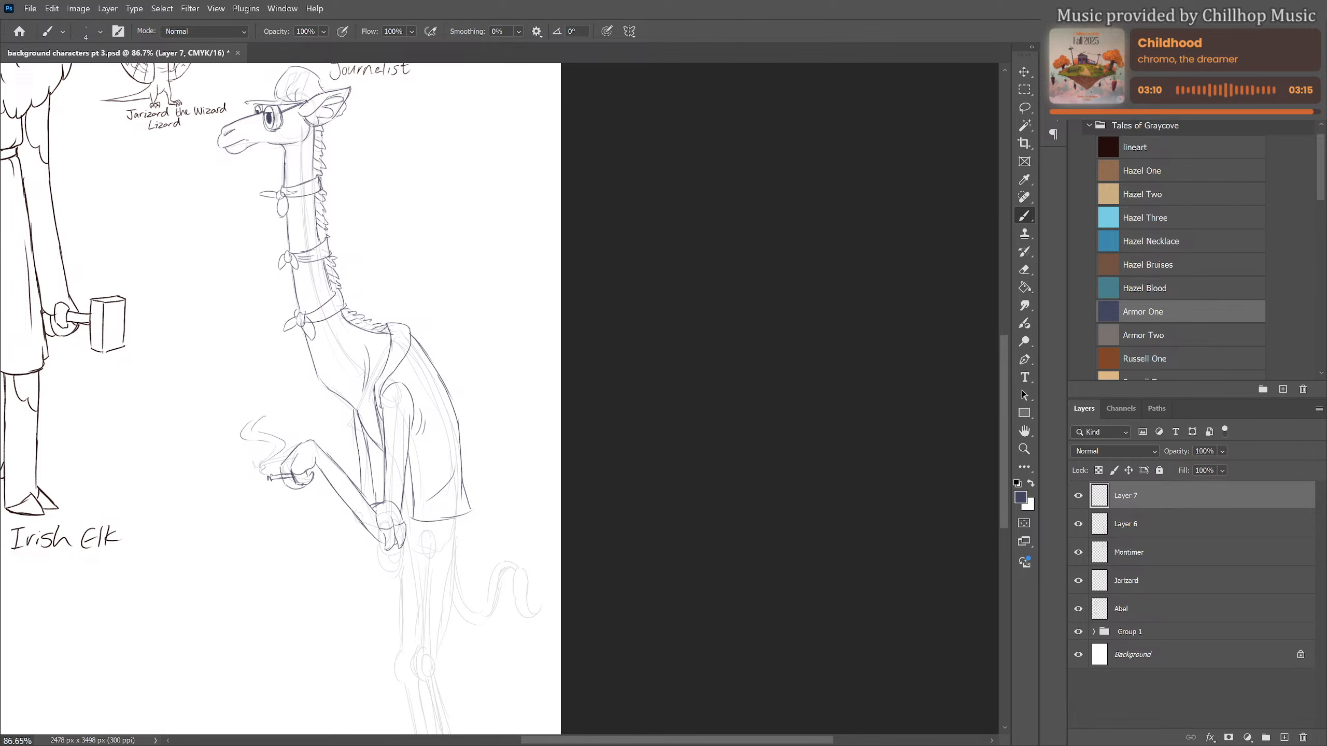
scroll(596, 377, "down", 3)
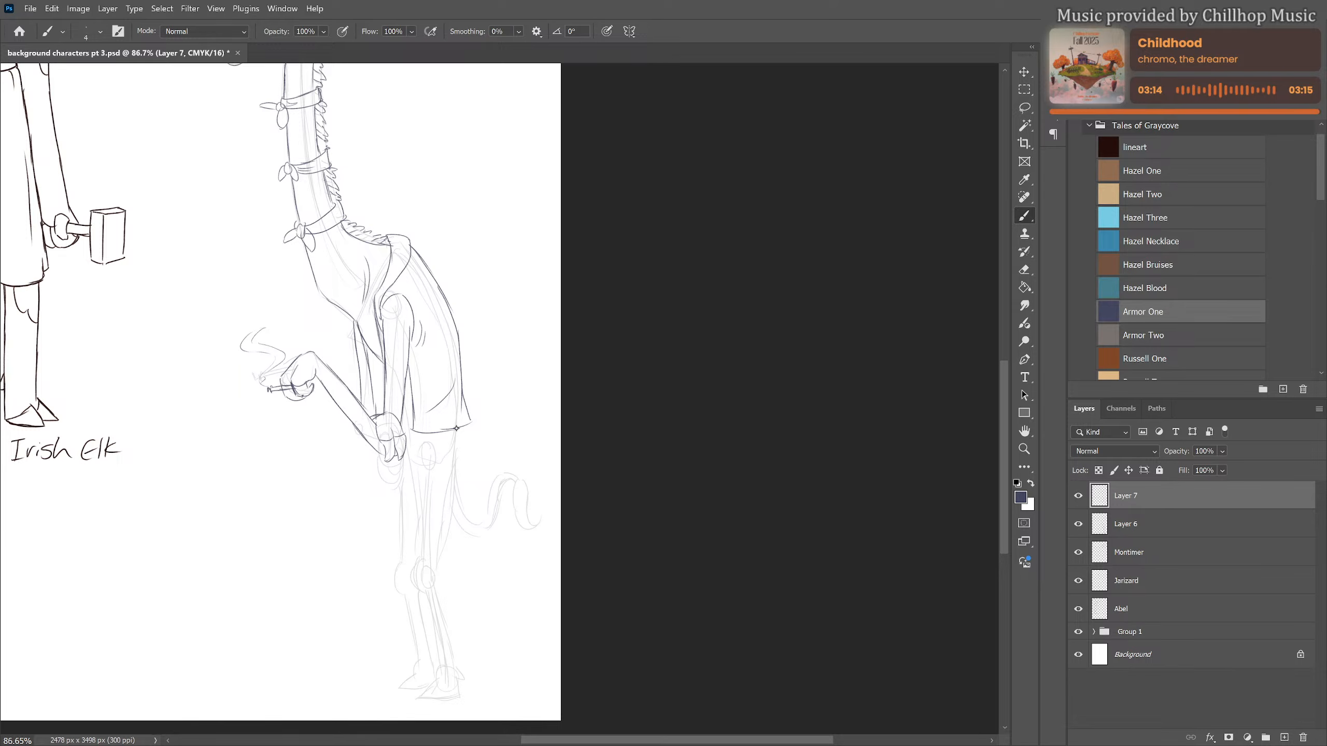
left_click_drag(452, 429, 436, 572)
mouse_move(412, 462)
left_mouse_down()
mouse_move(415, 570)
mouse_move(441, 676)
left_mouse_up()
left_click_drag(436, 570, 457, 670)
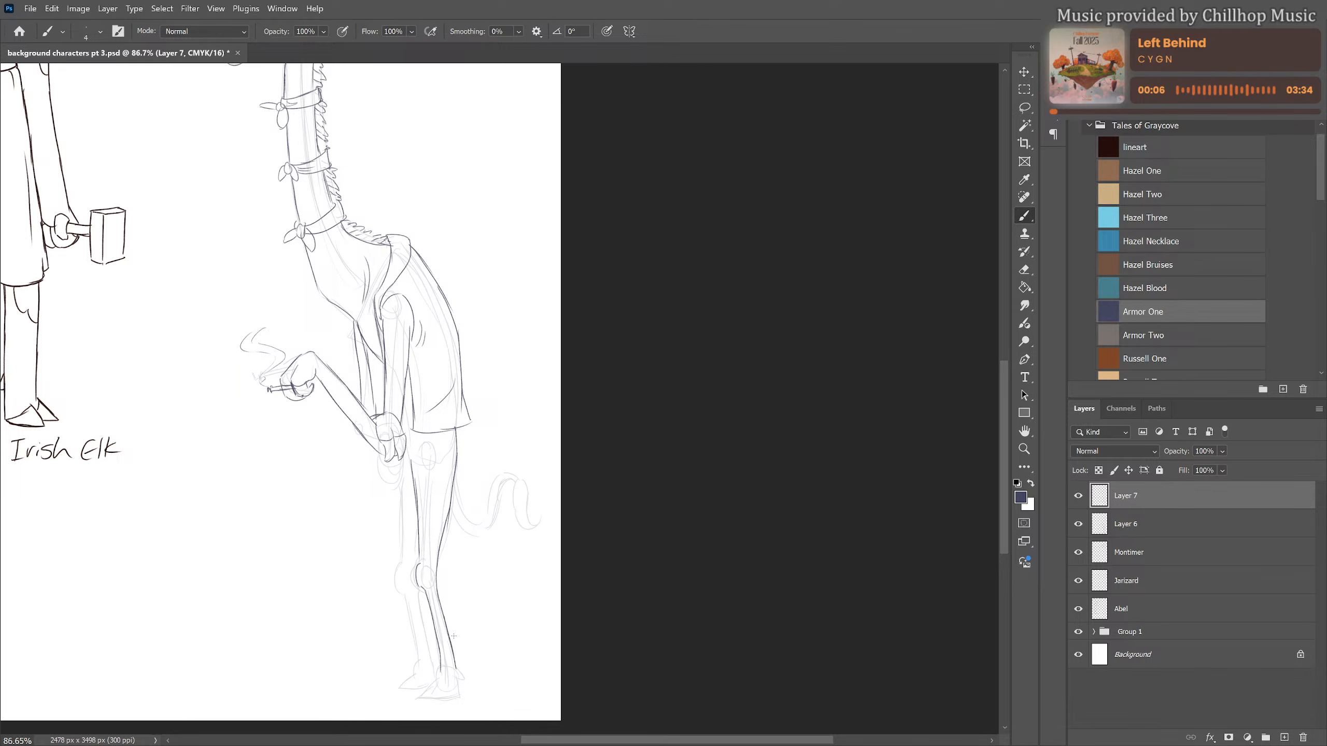
left_click_drag(474, 610, 486, 506)
mouse_move(453, 562)
left_mouse_down()
mouse_move(439, 593)
mouse_move(477, 589)
mouse_move(452, 579)
mouse_move(446, 595)
mouse_move(474, 594)
left_mouse_up()
key("ctrl+z")
scroll(473, 514, "up", 5)
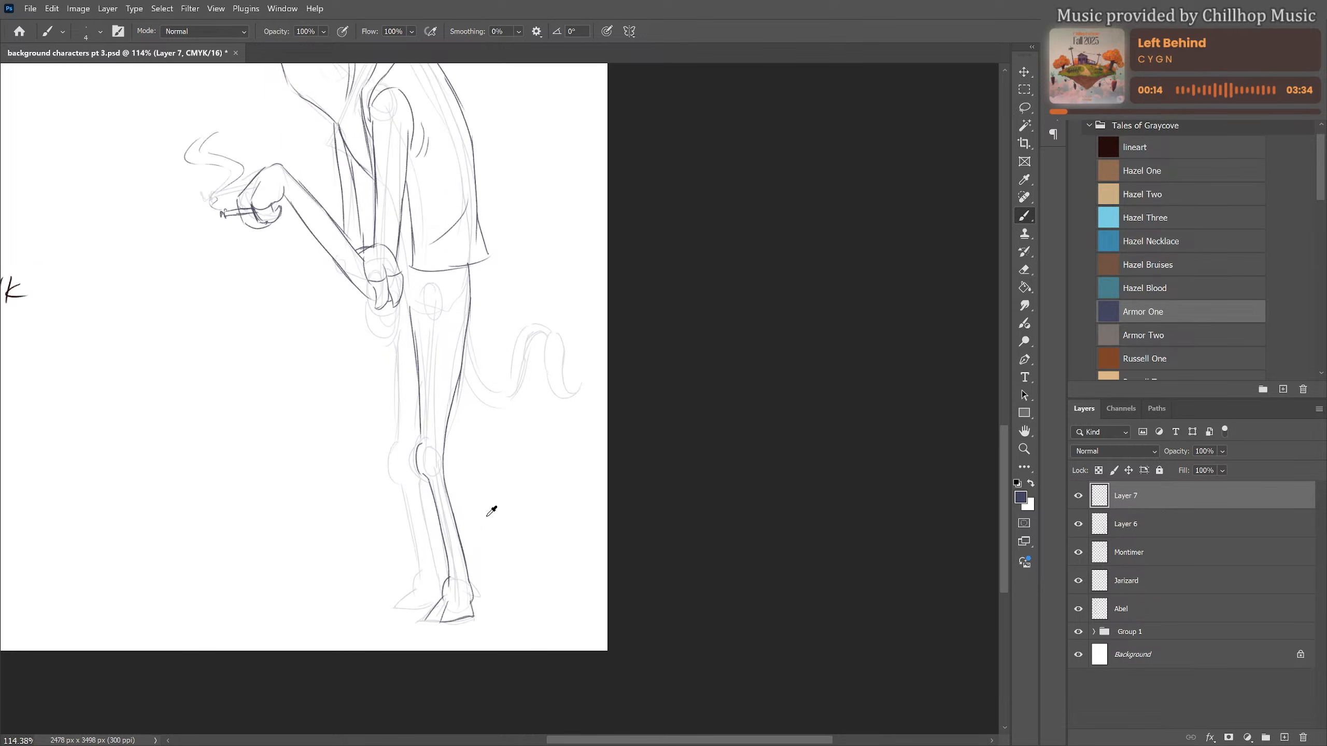
left_click_drag(550, 528, 717, 380)
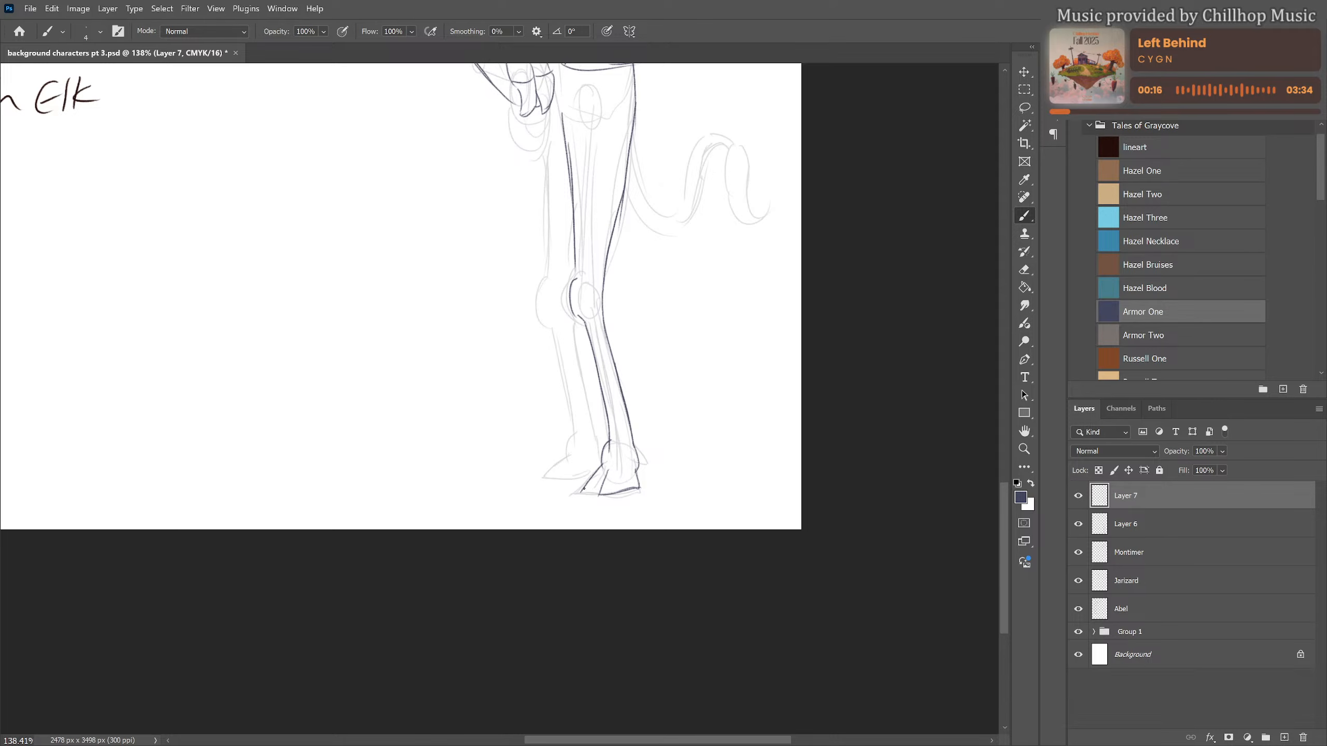
left_click_drag(584, 490, 600, 492)
Draw the front outline of the far leg from below the near hand through the knee to the ankle
left_click_drag(583, 289, 570, 358)
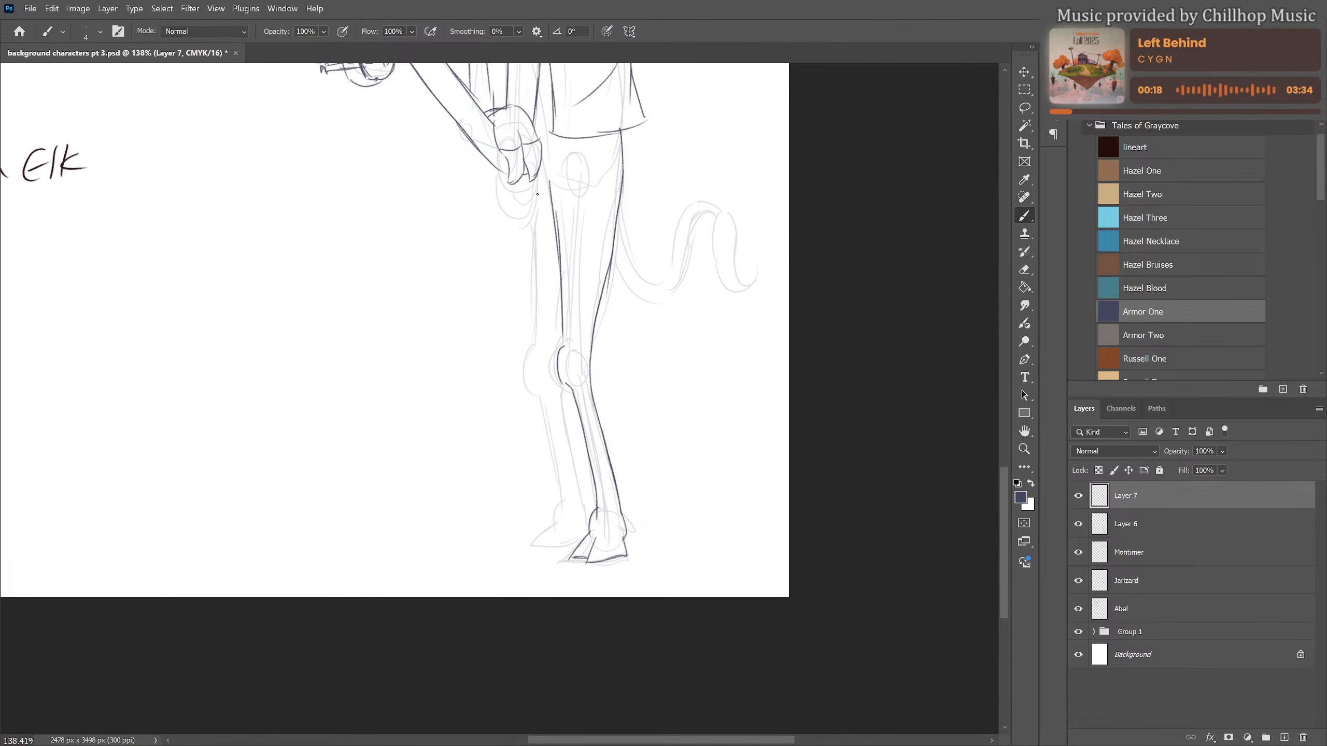
mouse_move(529, 181)
left_mouse_down()
mouse_move(539, 328)
mouse_move(524, 376)
mouse_move(539, 393)
left_mouse_up()
key("ctrl+z")
left_click_drag(537, 347, 562, 496)
left_click_drag(536, 331, 533, 348)
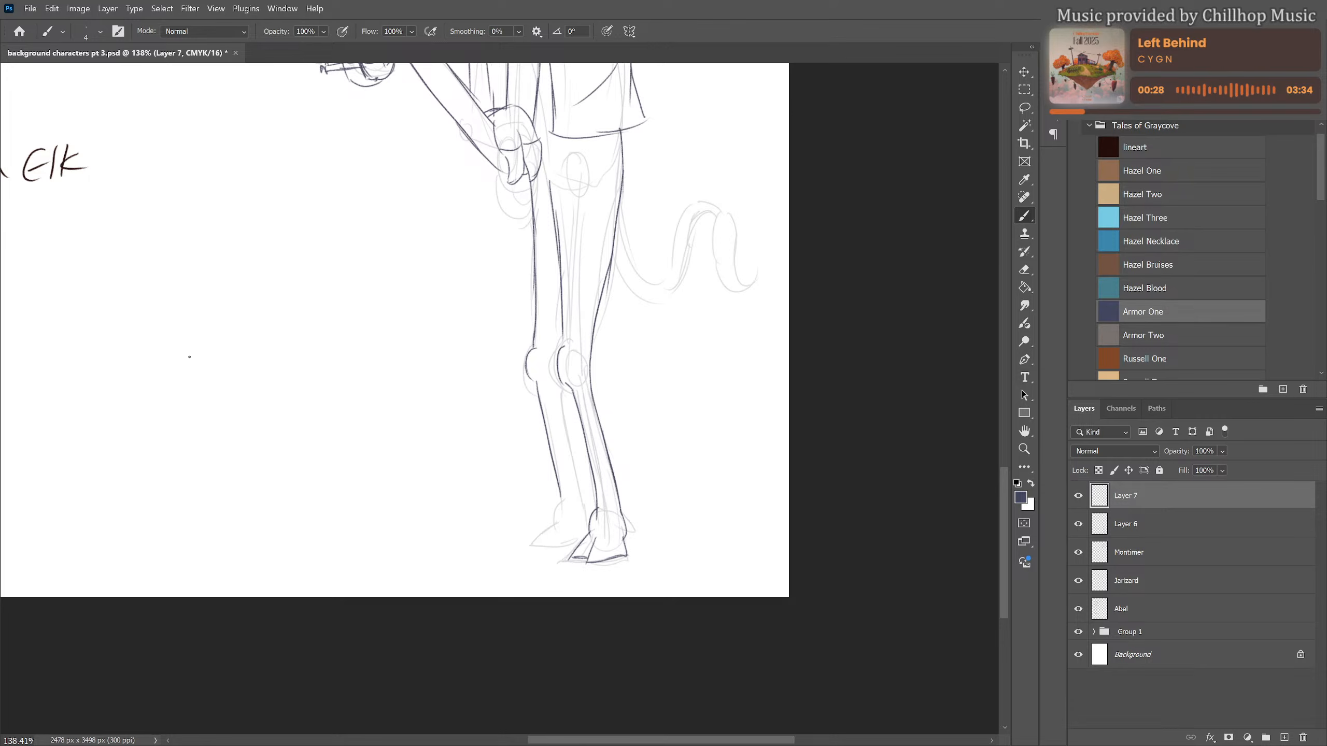
Draw a small frayed tear at the end of the fold line on the vest's lower back and erase the fold line inside it
left_click_drag(387, 228, 385, 432)
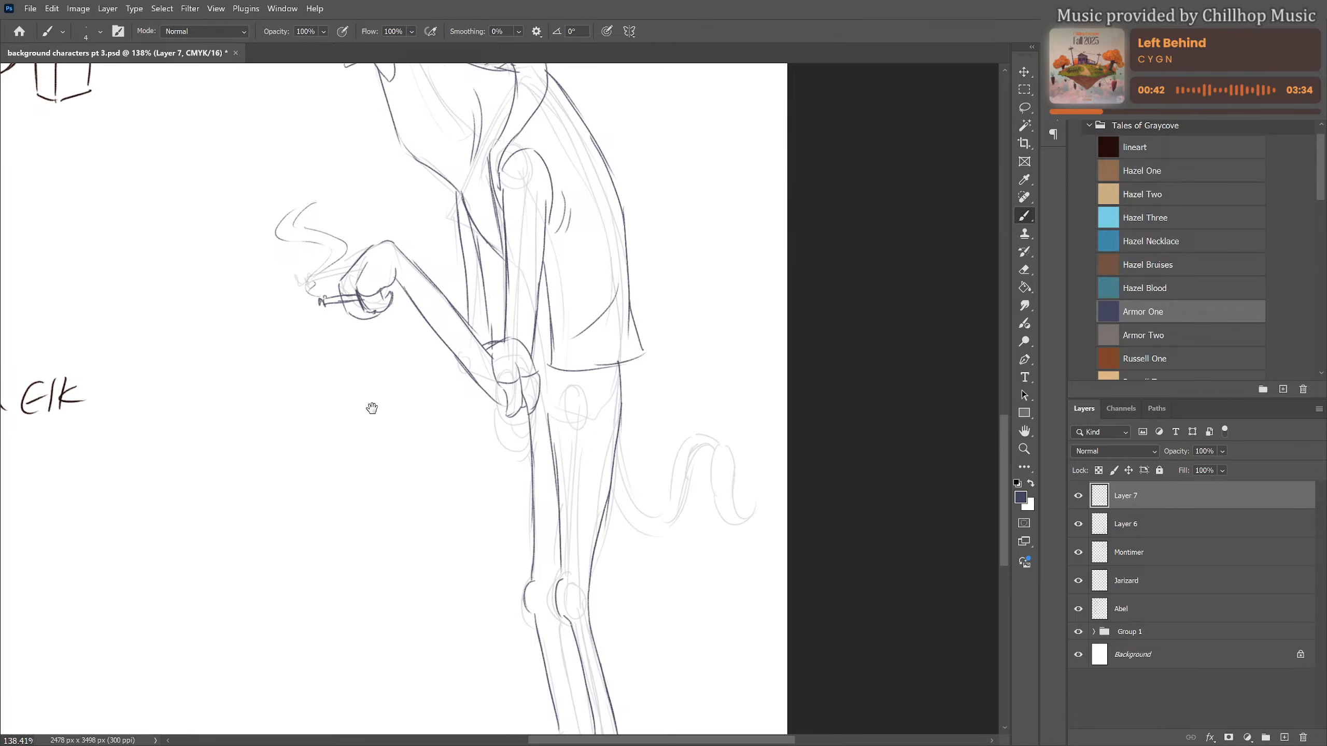
left_click_drag(474, 255, 475, 398)
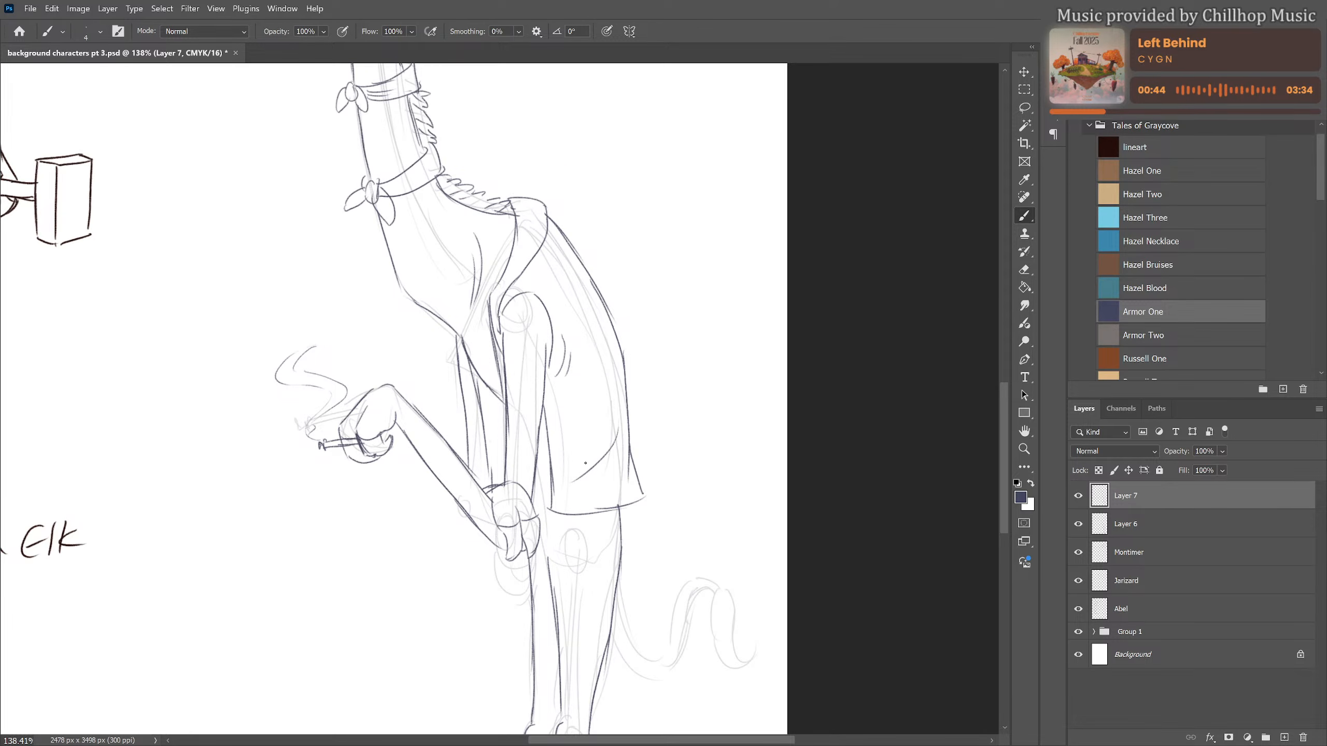
mouse_move(581, 471)
left_mouse_down()
mouse_move(594, 444)
mouse_move(588, 463)
left_mouse_up()
key("ctrl+z")
key("ctrl+z")
mouse_move(590, 462)
left_mouse_down()
mouse_move(598, 452)
mouse_move(604, 478)
left_mouse_up()
key("e")
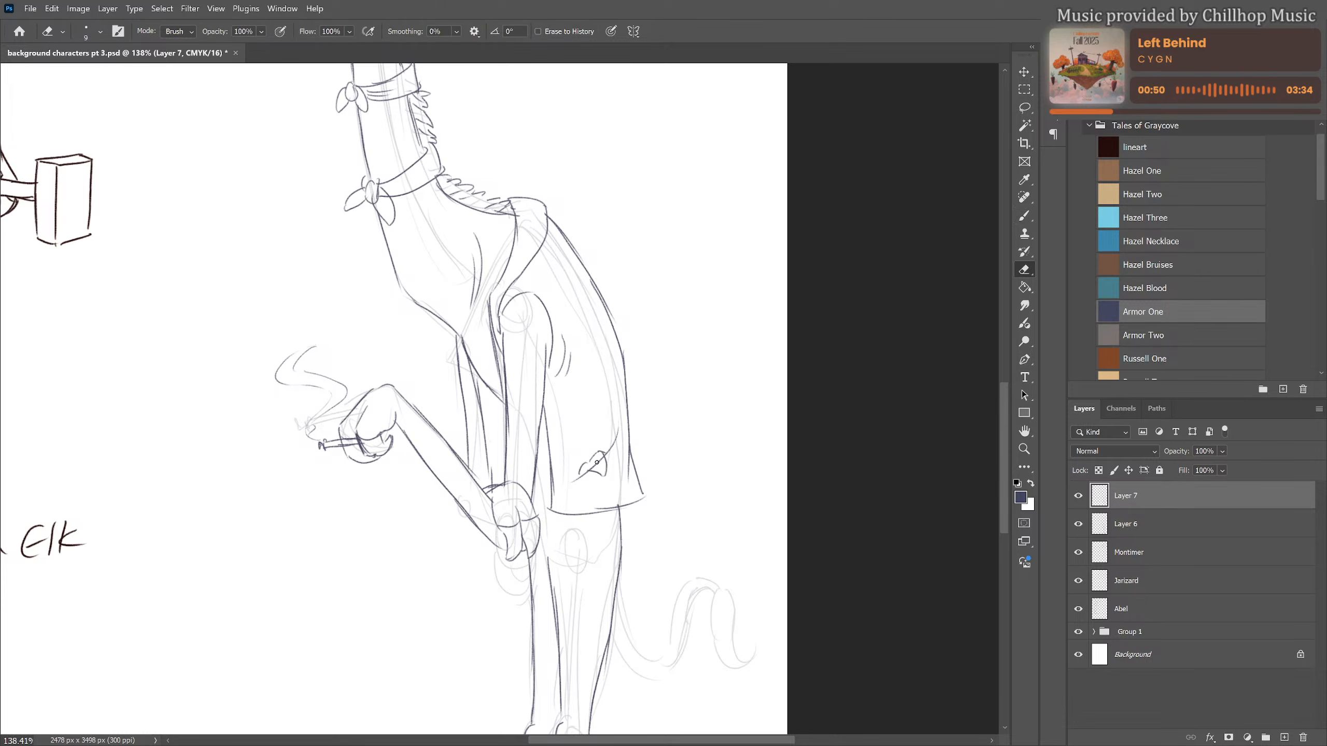
key("b")
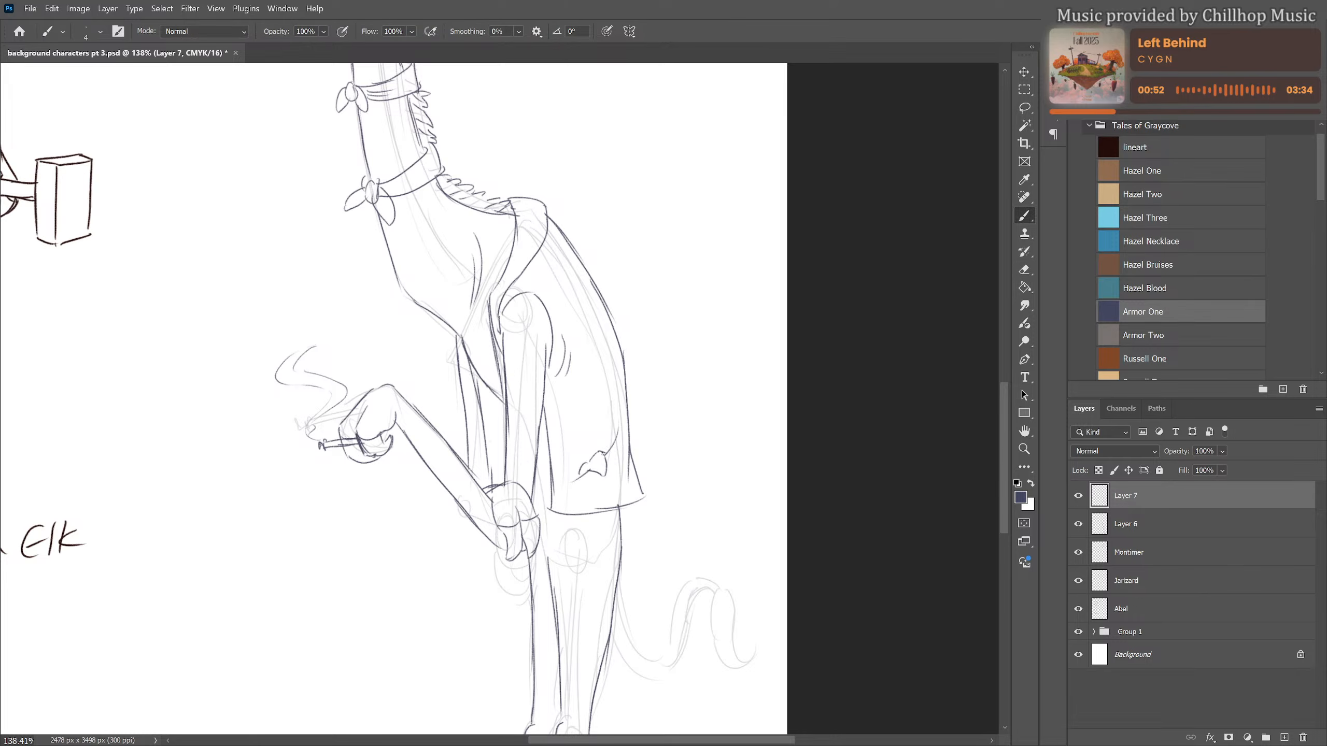
left_click_drag(603, 454, 596, 472)
scroll(629, 353, "down", 3)
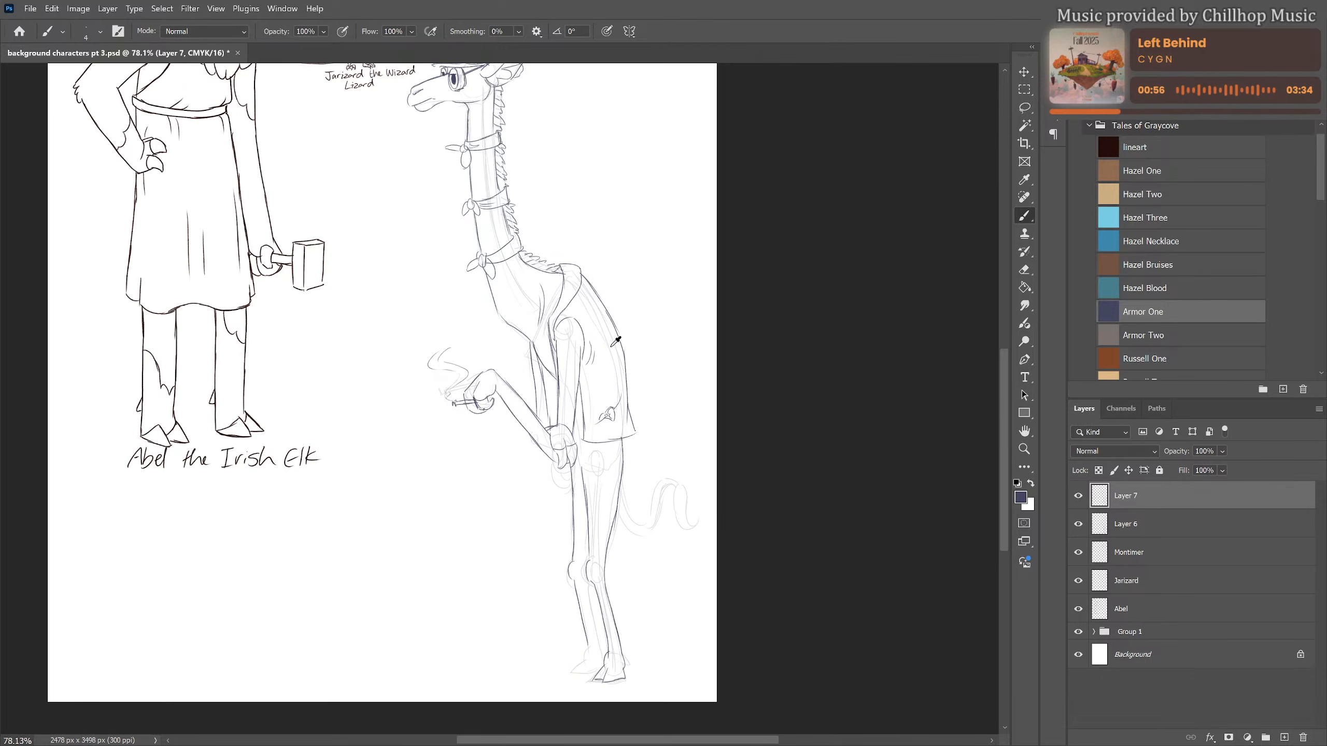
Complete the far leg with the back outline of the shin, a rounded ankle and a split hoof
left_click_drag(606, 379, 565, 308)
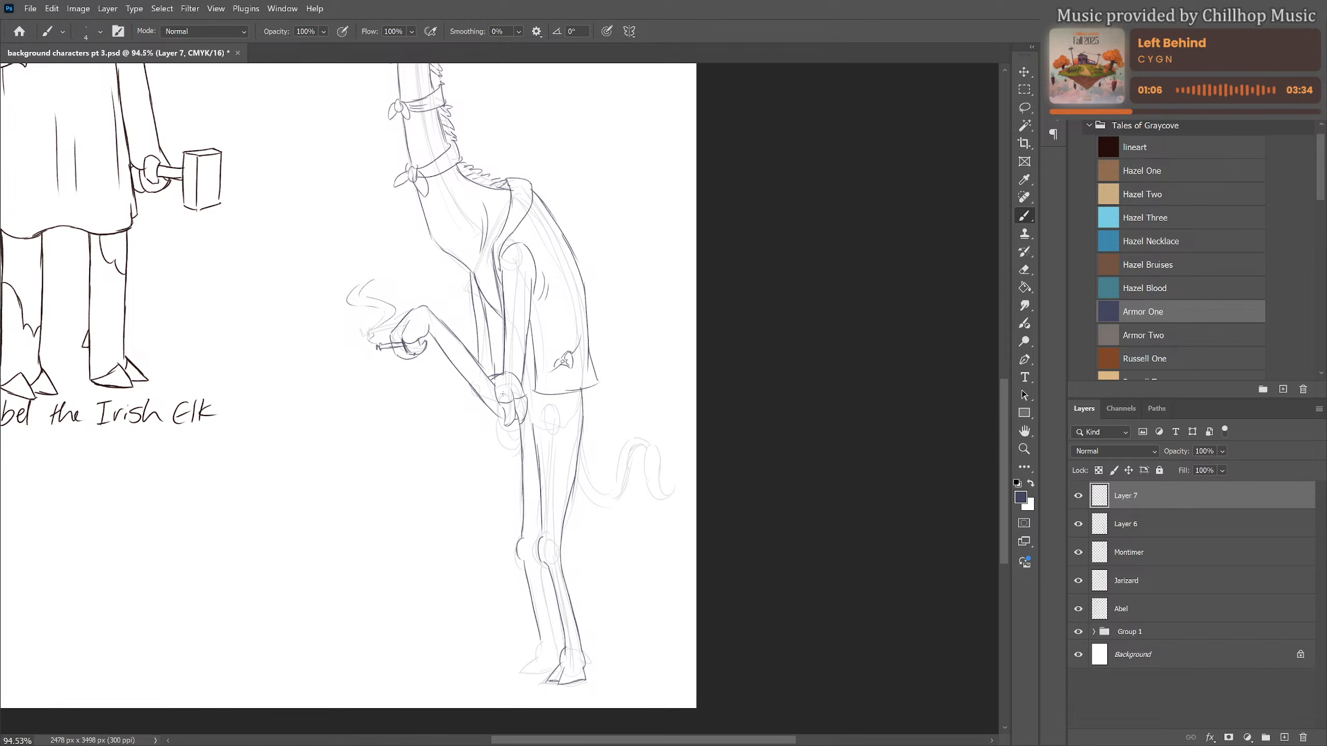
scroll(341, 366, "down", 5)
scroll(571, 575, "up", 6)
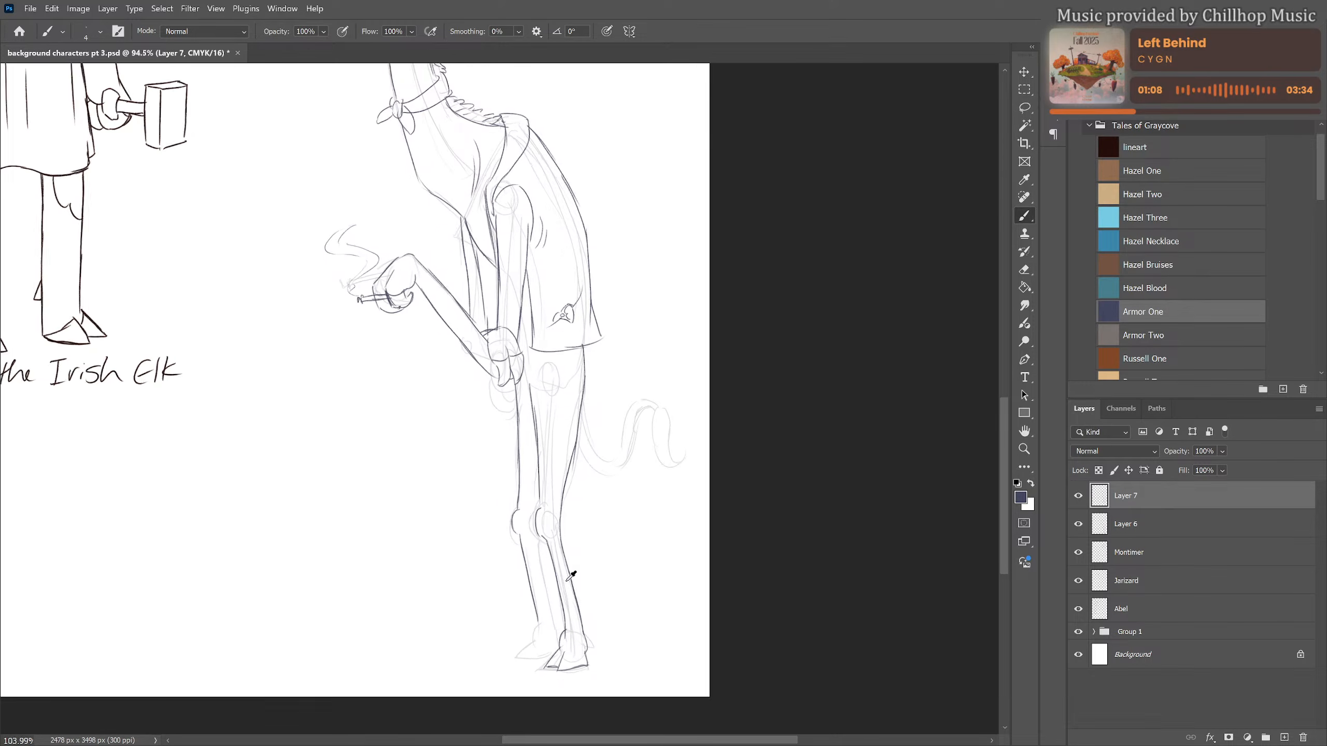
left_click_drag(669, 506, 686, 472)
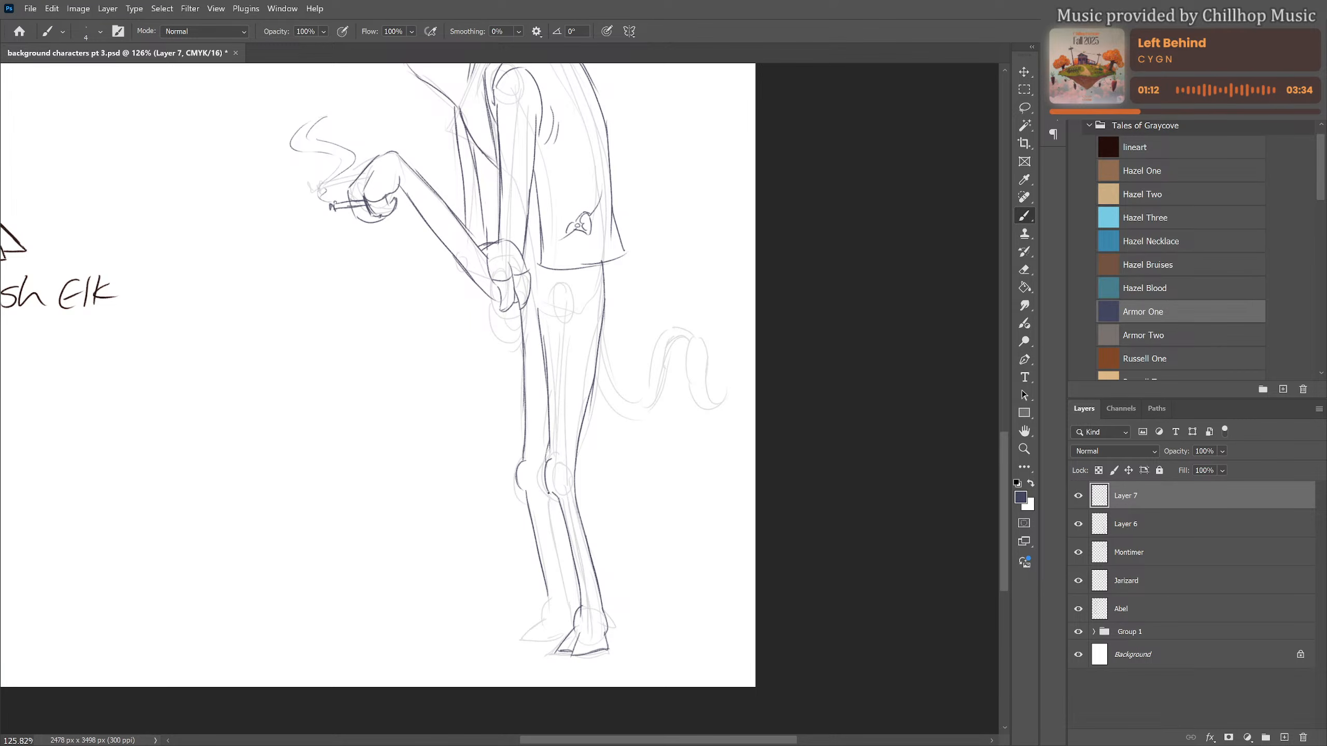
mouse_move(551, 527)
left_mouse_down()
mouse_move(564, 593)
mouse_move(525, 639)
mouse_move(546, 638)
mouse_move(548, 623)
mouse_move(567, 642)
left_mouse_up()
mouse_move(567, 596)
left_mouse_down()
mouse_move(574, 605)
mouse_move(608, 611)
mouse_move(580, 614)
mouse_move(571, 634)
mouse_move(583, 640)
mouse_move(607, 633)
mouse_move(541, 621)
mouse_move(578, 633)
left_mouse_up()
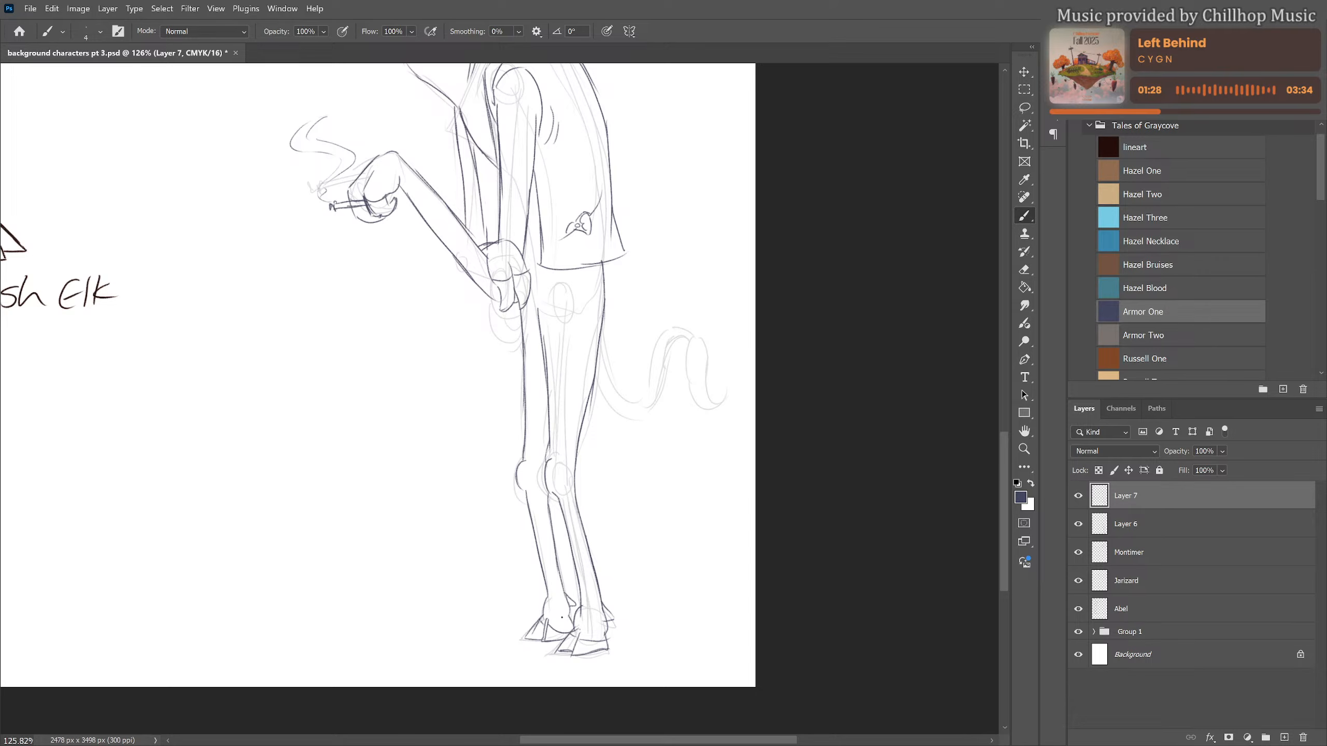
Draw the first curved edge of the tail and add round and oval sores with drip lines on the chest
left_click_drag(652, 546, 510, 678)
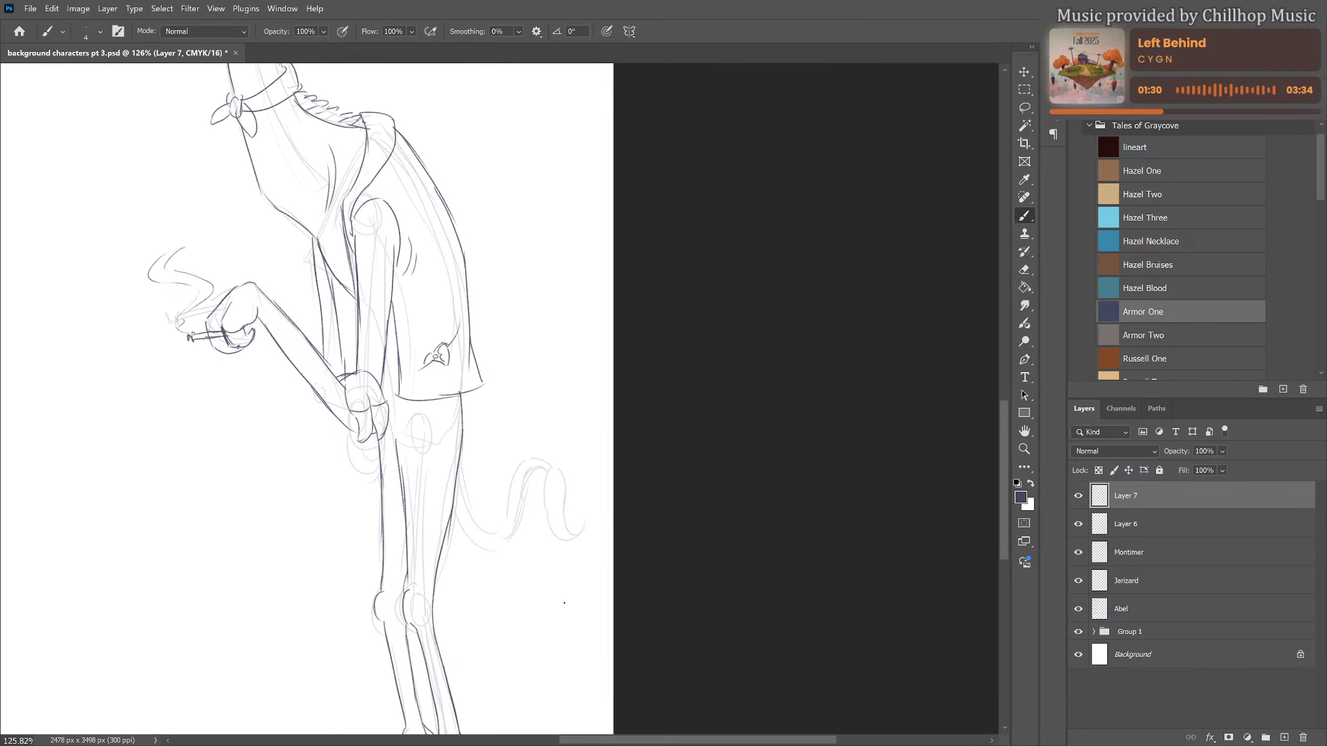
mouse_move(459, 468)
left_mouse_down()
mouse_move(492, 527)
mouse_move(478, 527)
mouse_move(509, 508)
mouse_move(528, 468)
mouse_move(518, 474)
mouse_move(550, 460)
left_mouse_up()
mouse_move(459, 184)
left_mouse_down()
mouse_move(507, 287)
mouse_move(570, 367)
left_mouse_up()
mouse_move(425, 336)
left_mouse_down()
mouse_move(421, 352)
mouse_move(442, 315)
mouse_move(456, 345)
mouse_move(465, 327)
mouse_move(451, 393)
left_mouse_up()
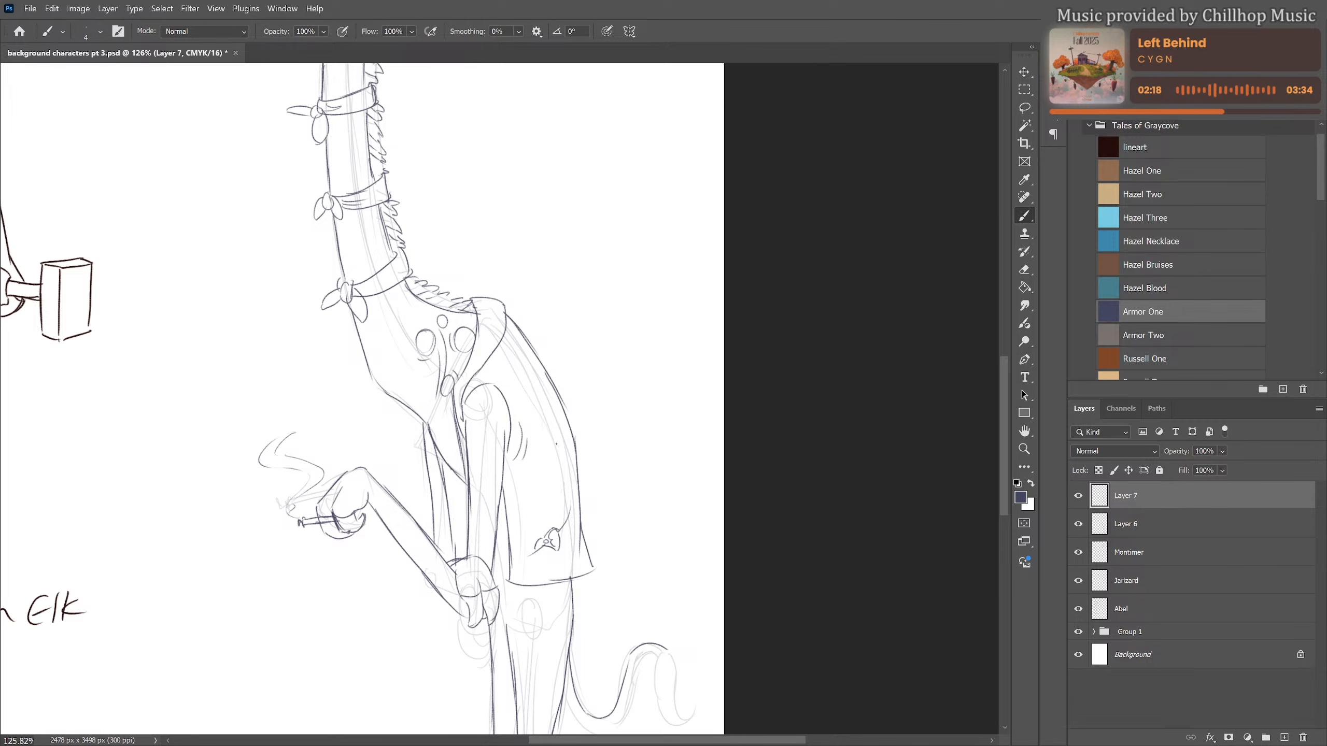
Touch up the eye behind the glasses and add small round spots to the near wrist
left_click_drag(558, 331, 611, 540)
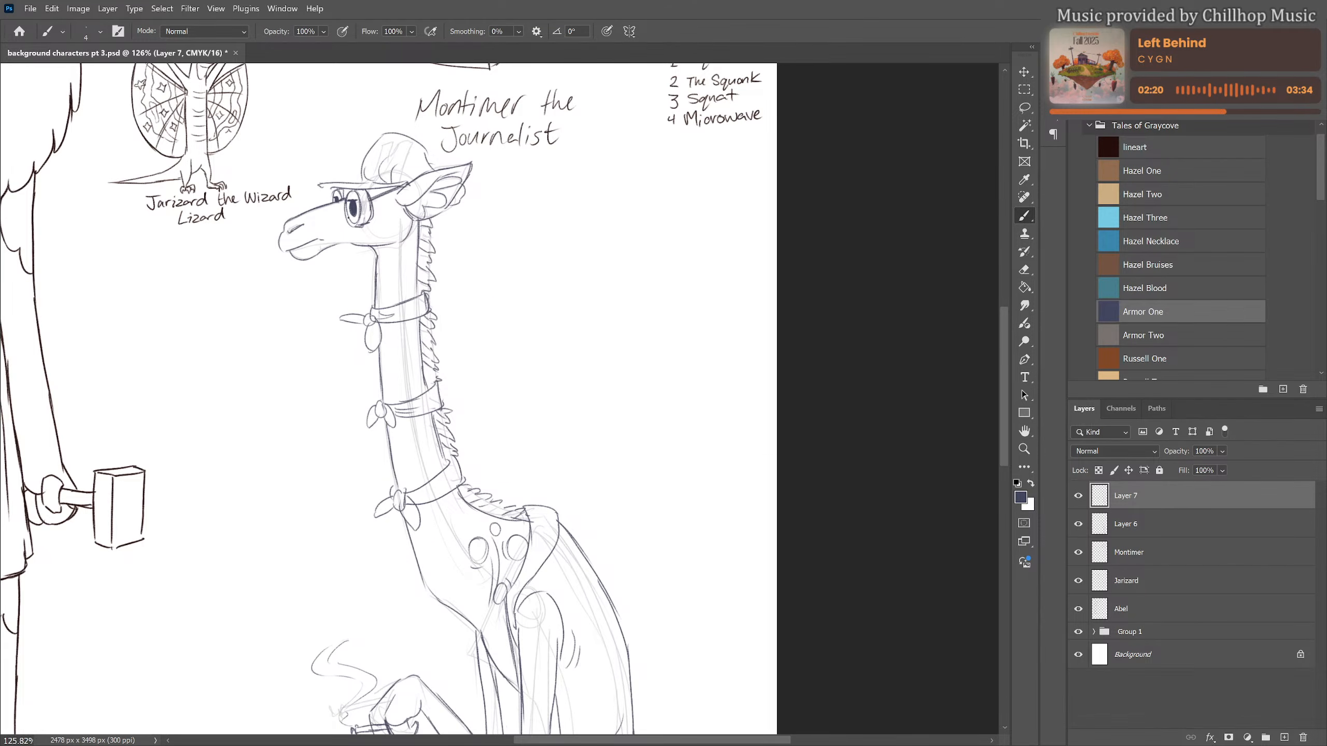
mouse_move(348, 219)
left_mouse_down()
mouse_move(361, 227)
mouse_move(349, 231)
left_mouse_up()
left_click_drag(517, 399, 474, 180)
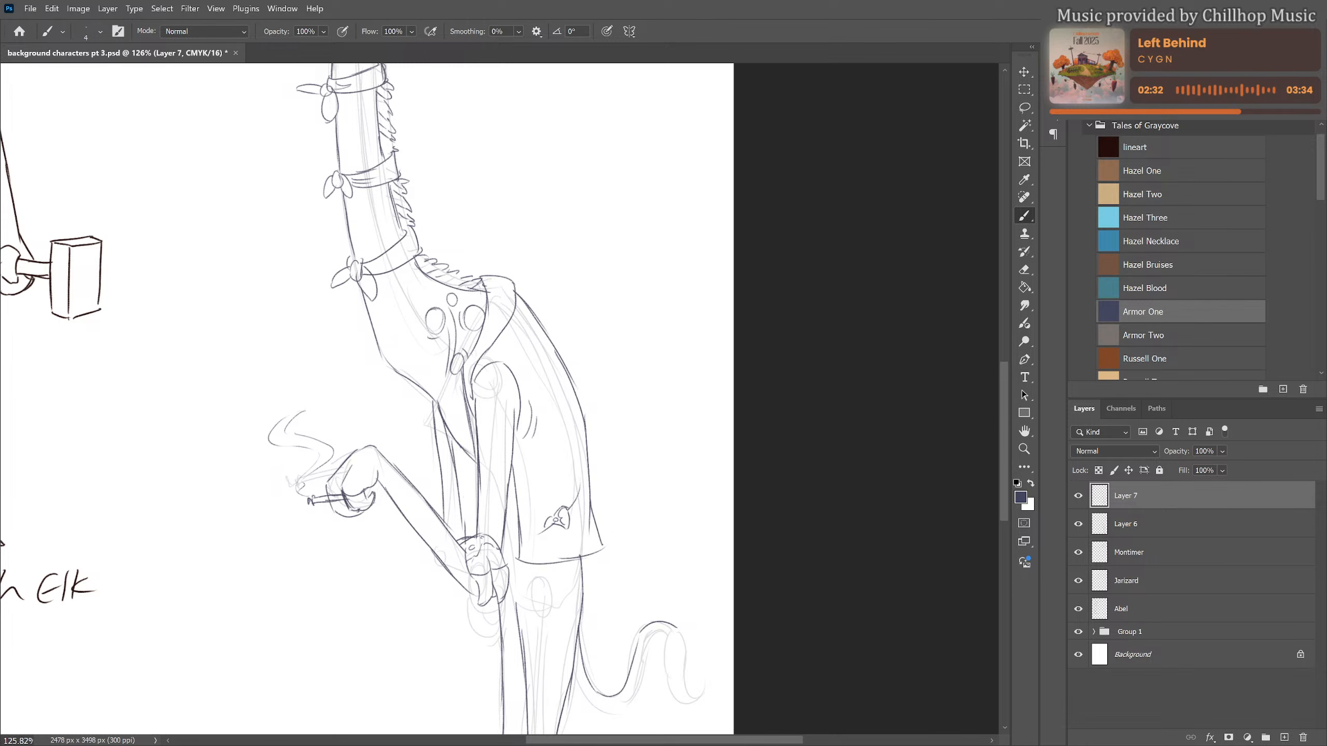
scroll(402, 375, "down", 4)
left_click_drag(529, 473, 561, 442)
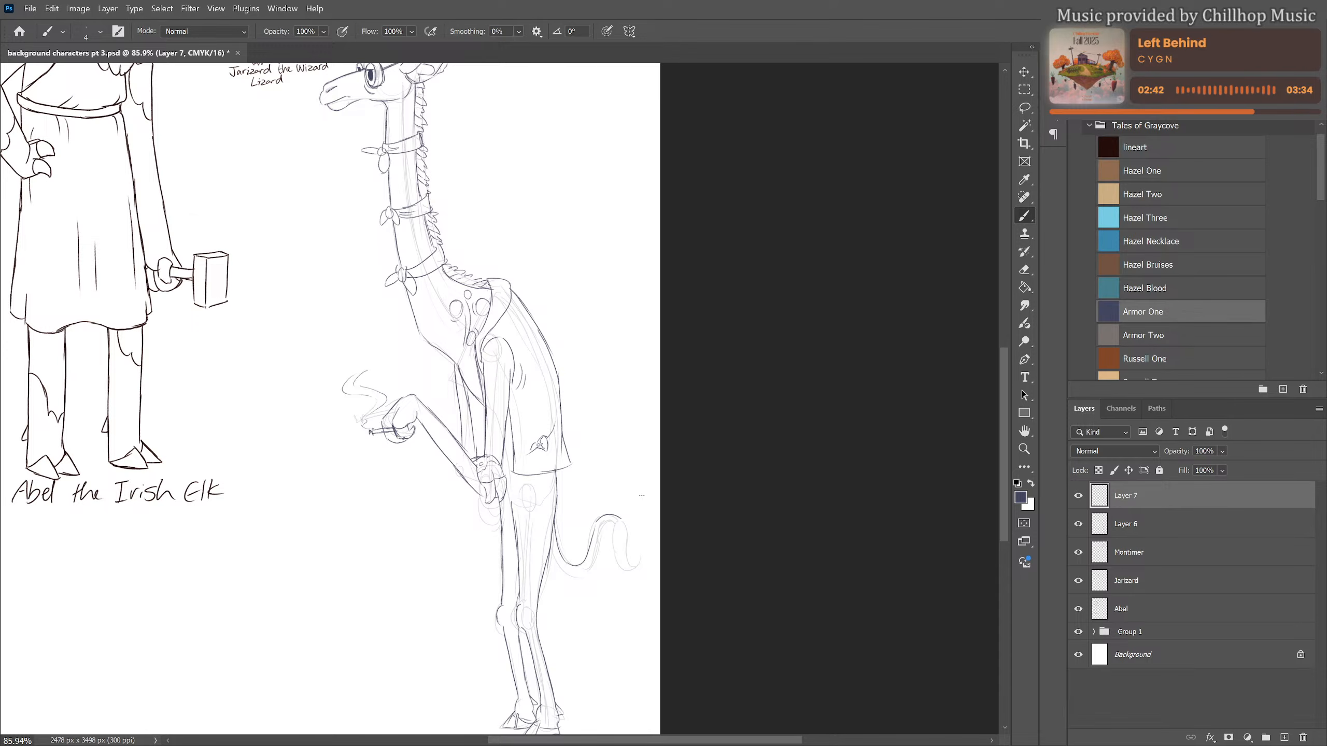
scroll(629, 411, "up", 2)
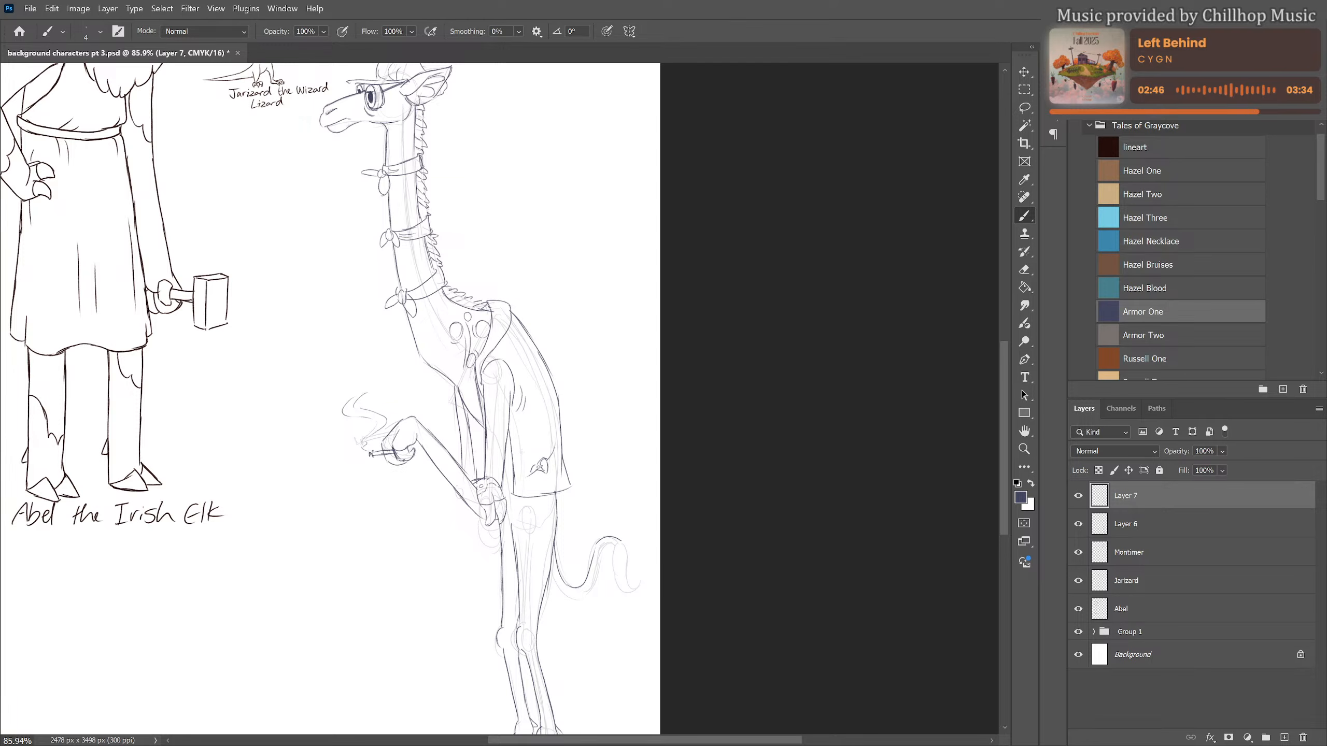
left_click_drag(475, 429, 480, 458)
Finish the curving tail with its second edge and a pointed tuft with inner hair lines
left_click_drag(550, 569, 587, 588)
left_click_drag(617, 544, 603, 551)
left_click_drag(595, 578, 575, 593)
mouse_move(617, 546)
left_mouse_down()
mouse_move(638, 587)
mouse_move(622, 541)
mouse_move(639, 585)
left_mouse_up()
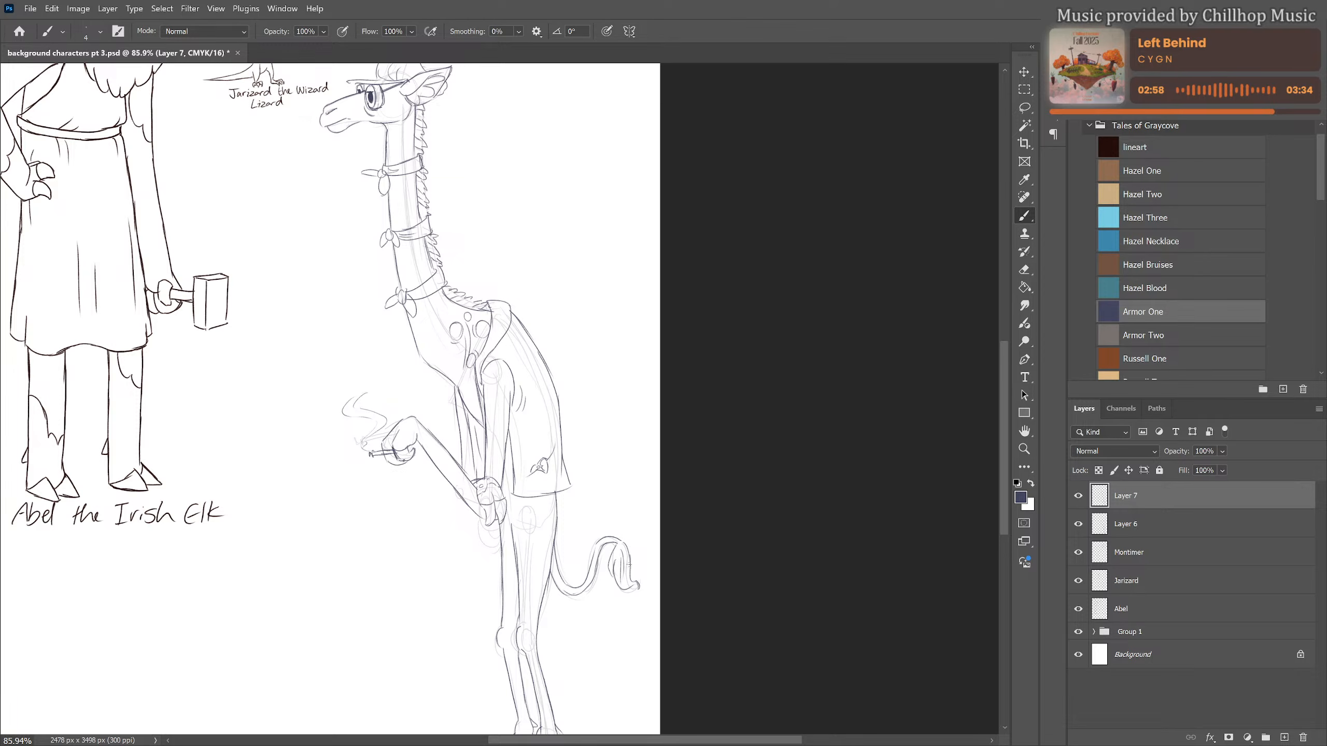
left_click_drag(622, 562, 624, 579)
Draw small flies and flight lines around the shoulders and chest, small circles near the cap brim, and spots on the throat
left_click_drag(479, 296, 497, 281)
left_click_drag(503, 213, 507, 311)
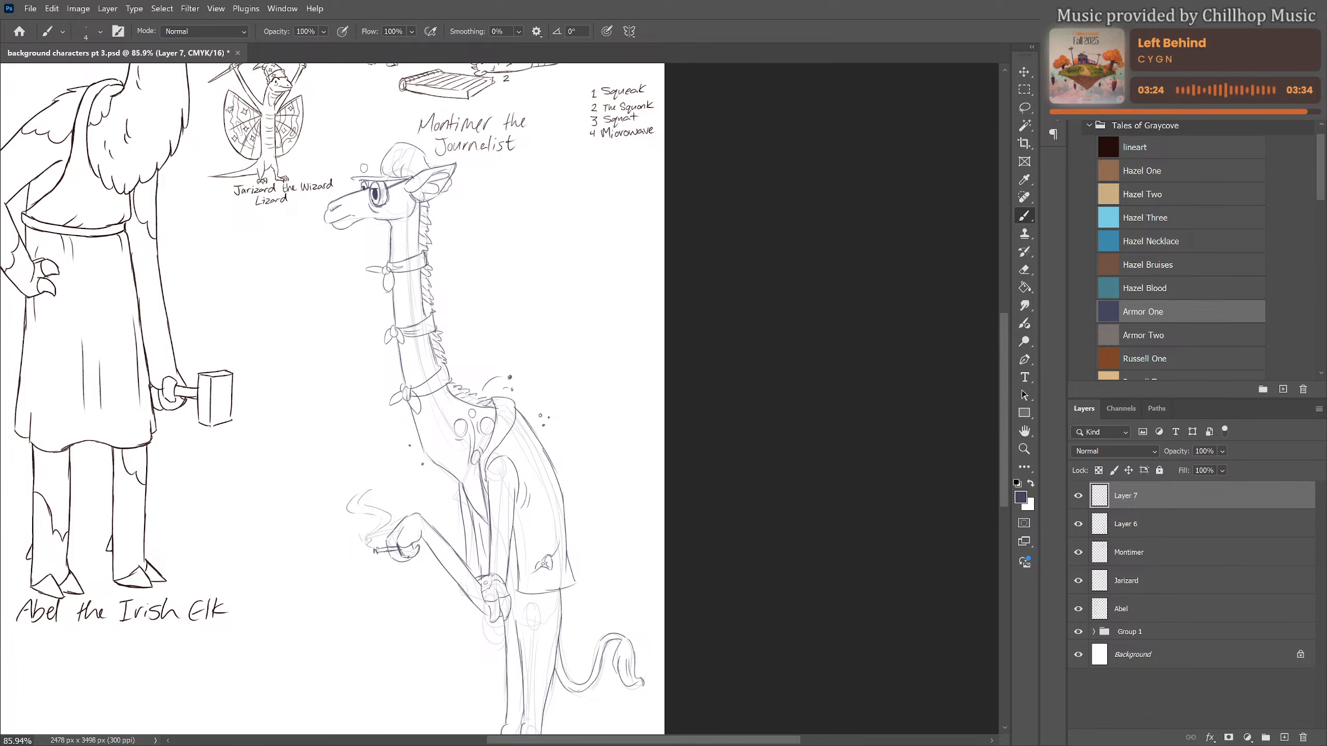
left_click_drag(344, 176, 343, 179)
left_click_drag(400, 222, 402, 225)
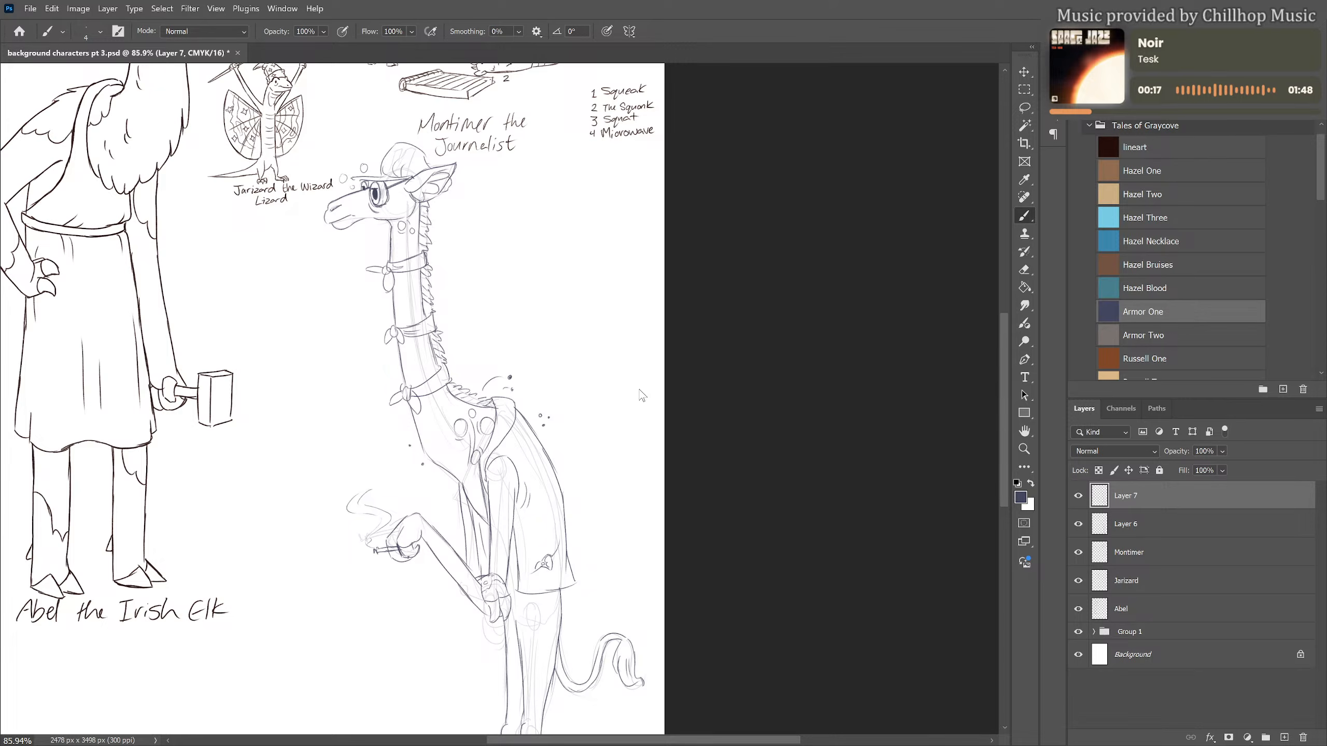
Hide and delete the rough sketch on Layer 6, leaving Layer 7 active
left_click_drag(492, 443, 484, 416)
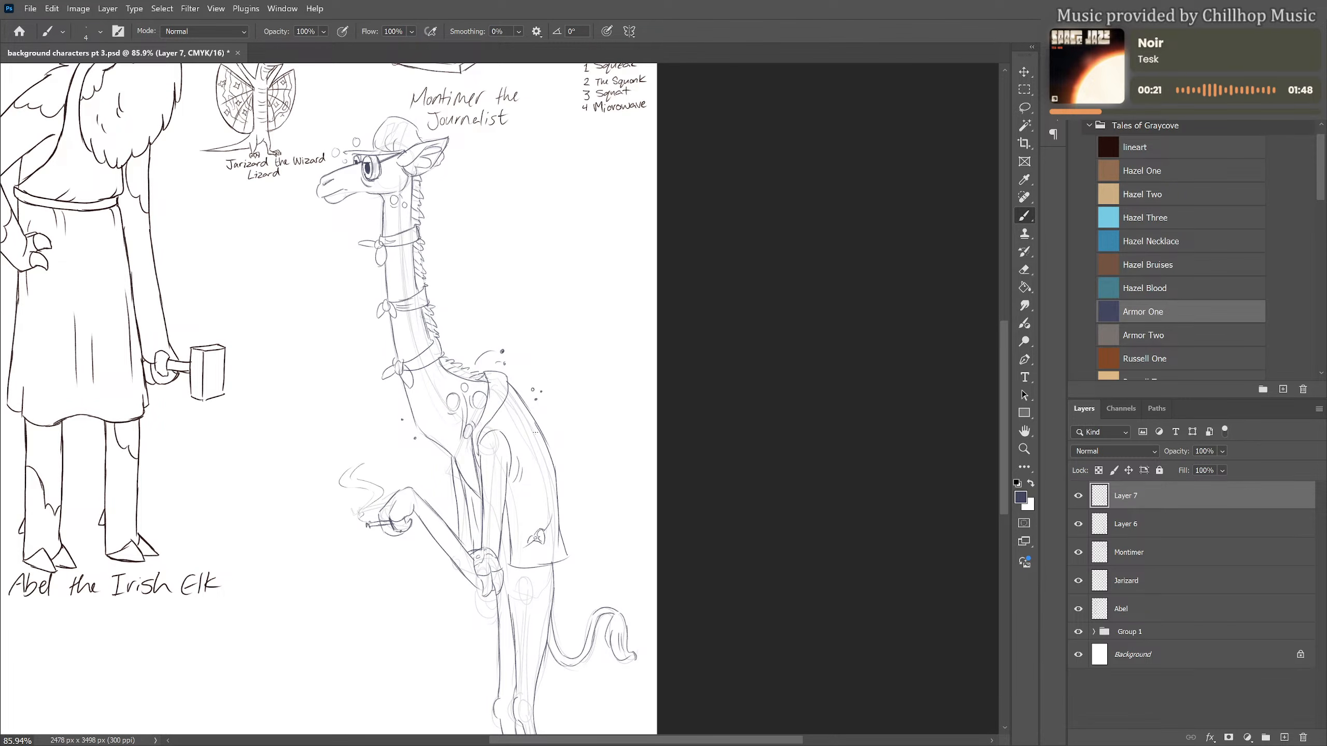
left_click(1077, 524)
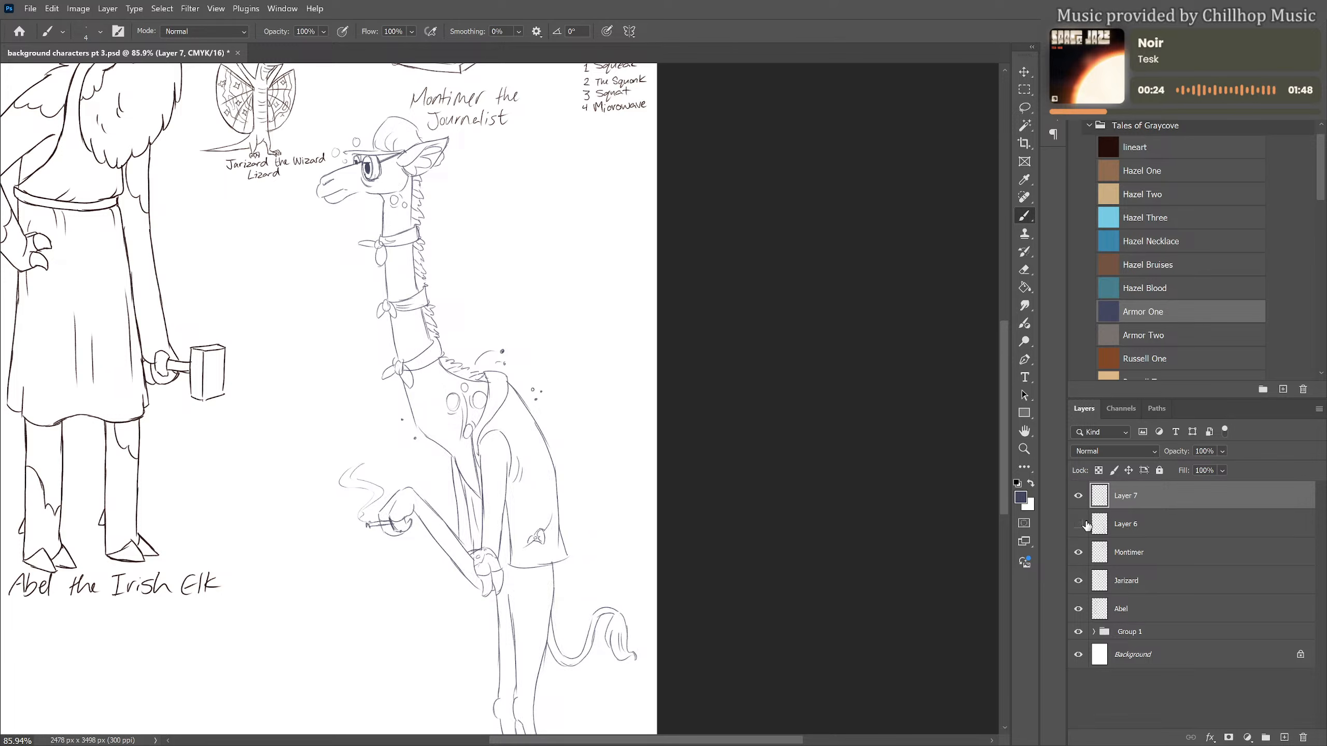
left_click(1174, 528)
left_click_drag(1129, 519, 1135, 631)
left_click(1145, 494)
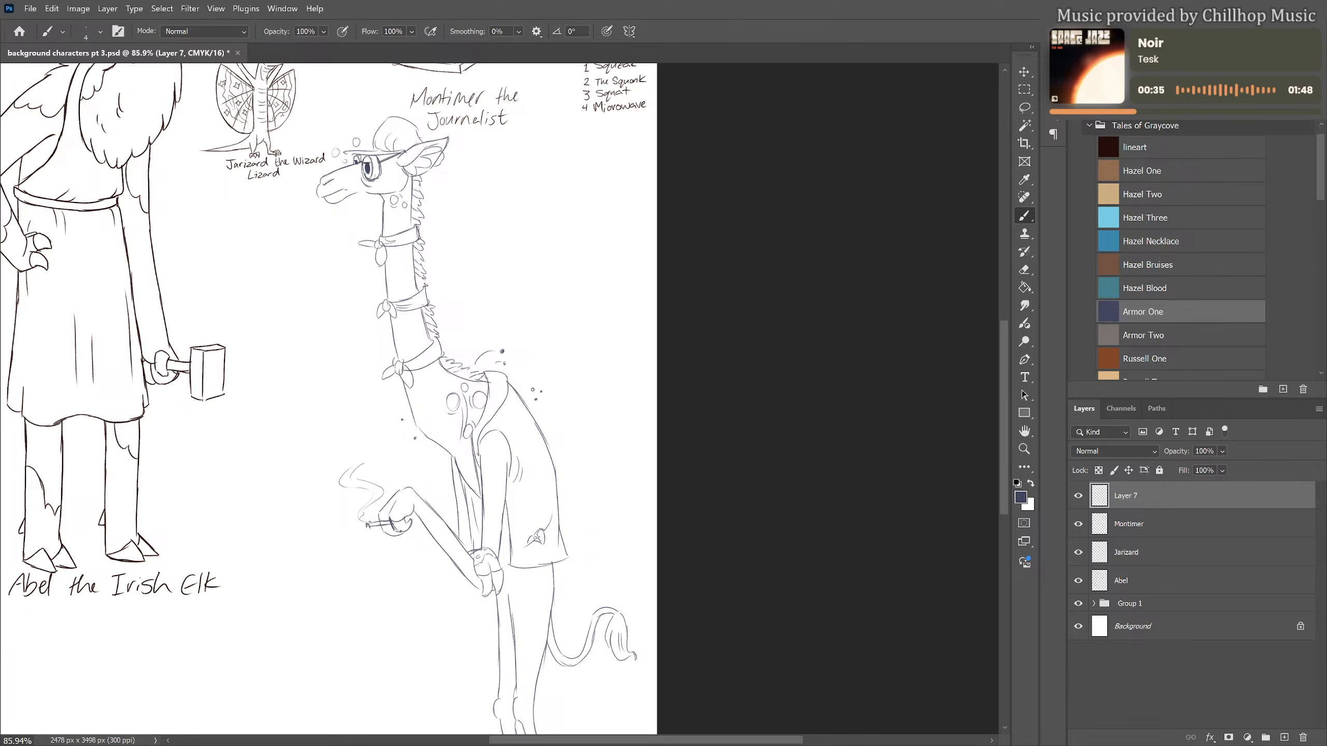
Draw angular giraffe patches on the neck sections between the neckerchiefs
mouse_move(403, 215)
left_mouse_down()
mouse_move(392, 268)
mouse_move(398, 286)
mouse_move(396, 257)
mouse_move(412, 260)
mouse_move(414, 286)
left_mouse_up()
mouse_move(407, 338)
left_mouse_down()
mouse_move(422, 345)
mouse_move(403, 321)
left_mouse_up()
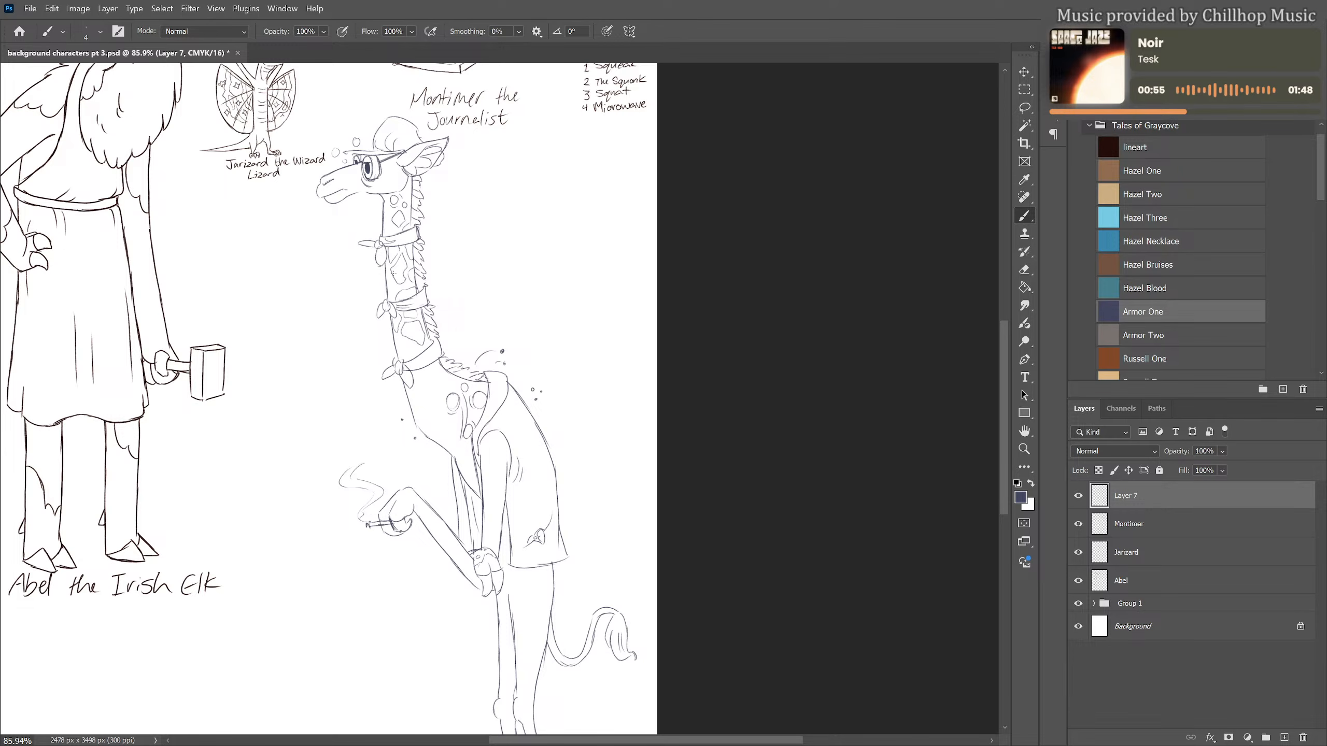
left_click_drag(386, 273, 392, 300)
Shade the round and oval spots on the throat and chest solid dark
left_click_drag(448, 401, 455, 404)
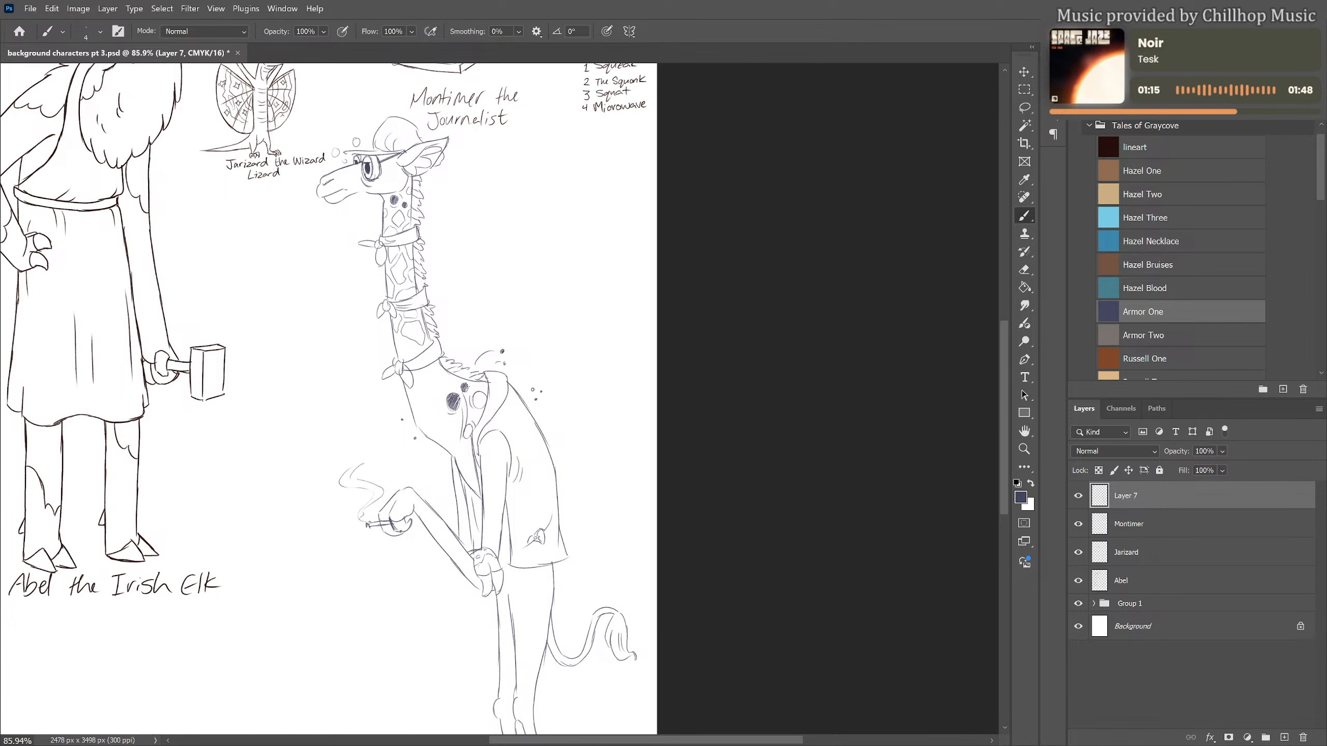
left_click_drag(473, 396, 487, 401)
left_click_drag(468, 427, 469, 432)
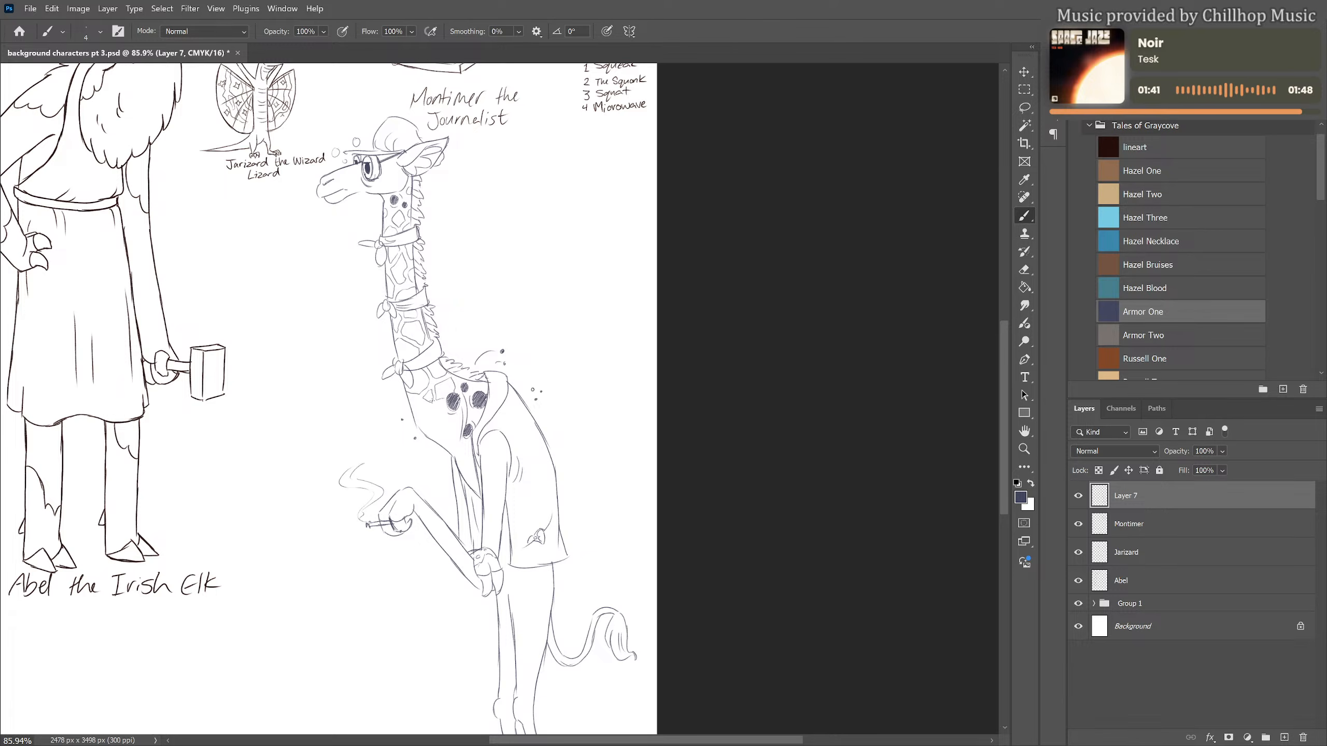
Draw giraffe patches across the chest around the dark spots and down the near upper arm
left_click_drag(430, 422, 452, 418)
left_click_drag(473, 389, 488, 386)
left_click_drag(470, 445, 469, 461)
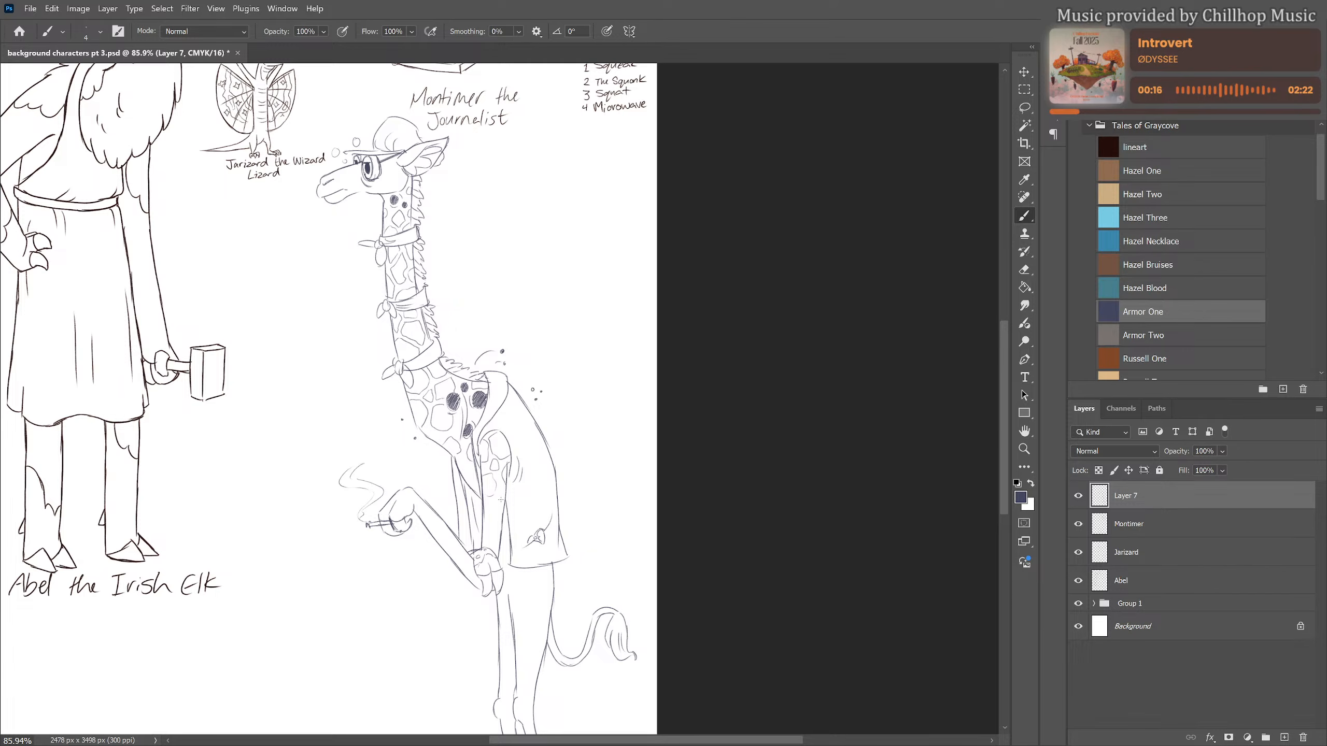
Draw giraffe patches on the hip and upper thigh below the vest hem
scroll(501, 454, "down", 2)
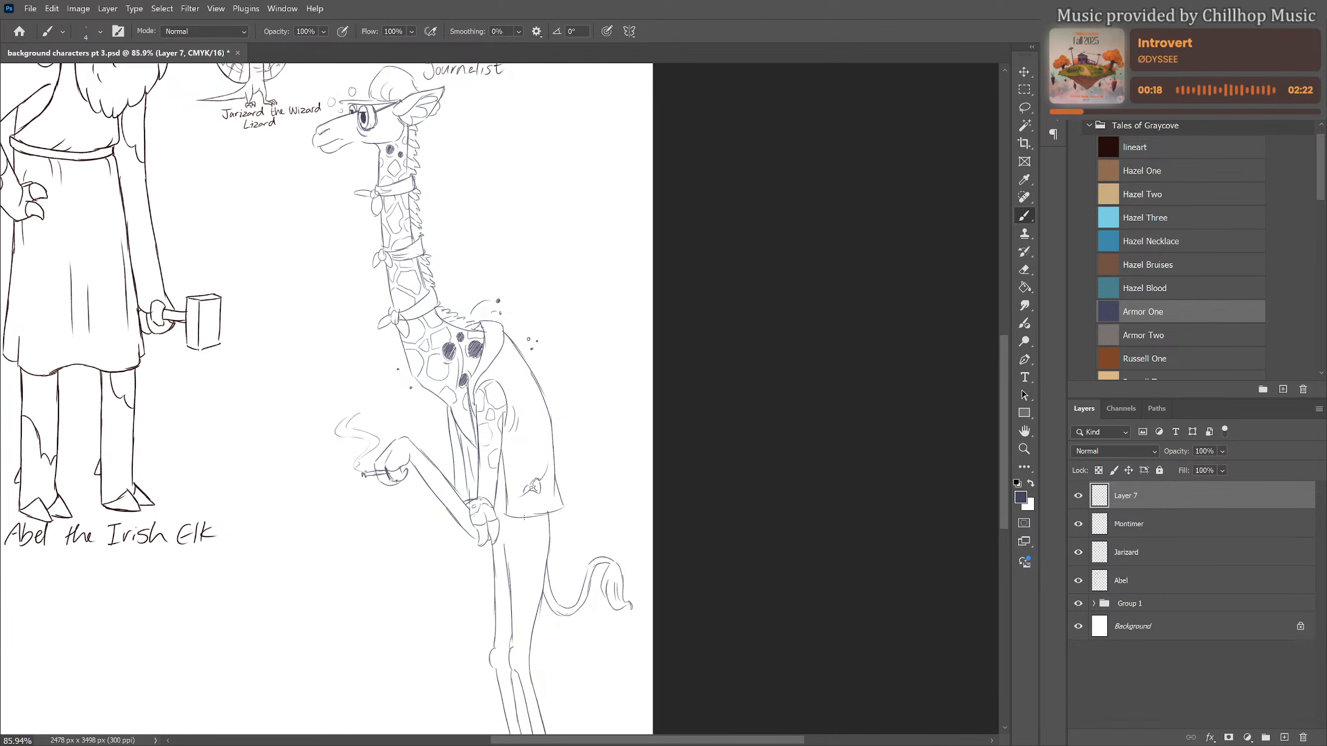
mouse_move(521, 518)
left_mouse_down()
mouse_move(546, 537)
mouse_move(504, 511)
left_mouse_up()
scroll(619, 302, "down", 2)
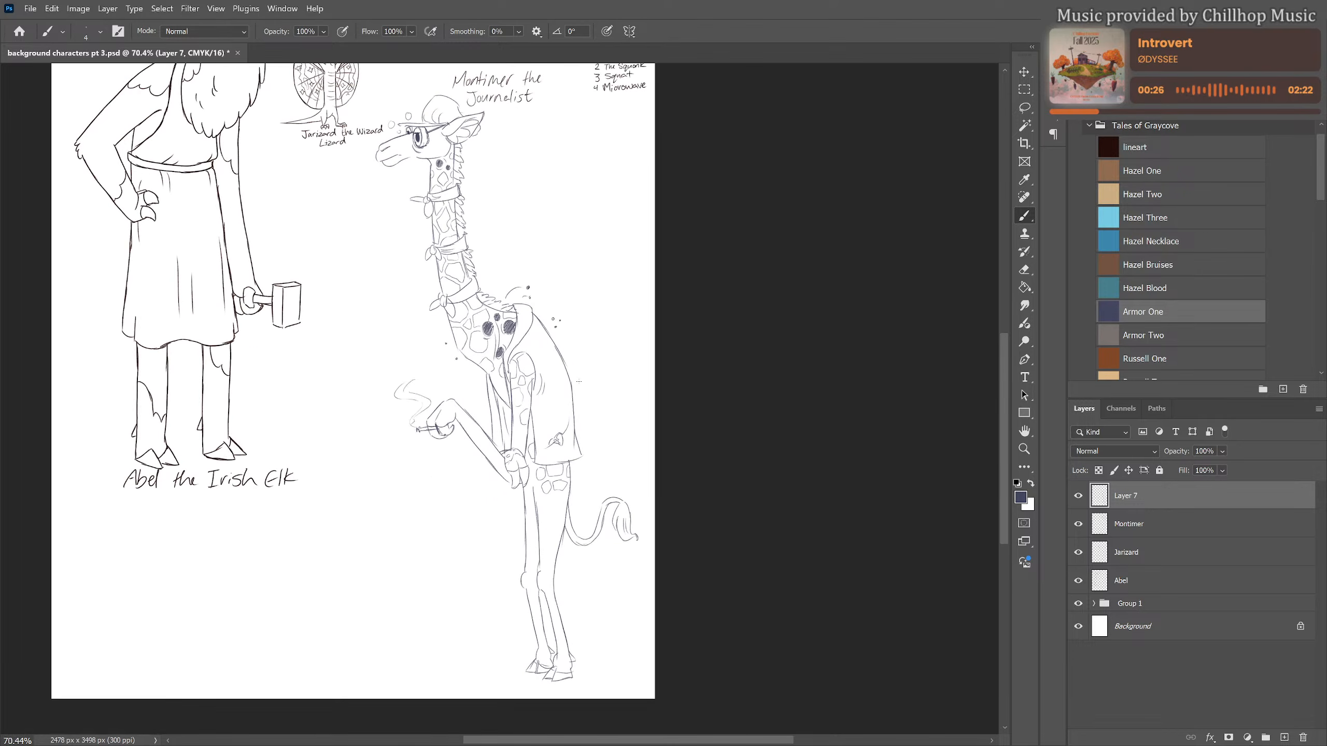
left_click_drag(557, 496, 553, 514)
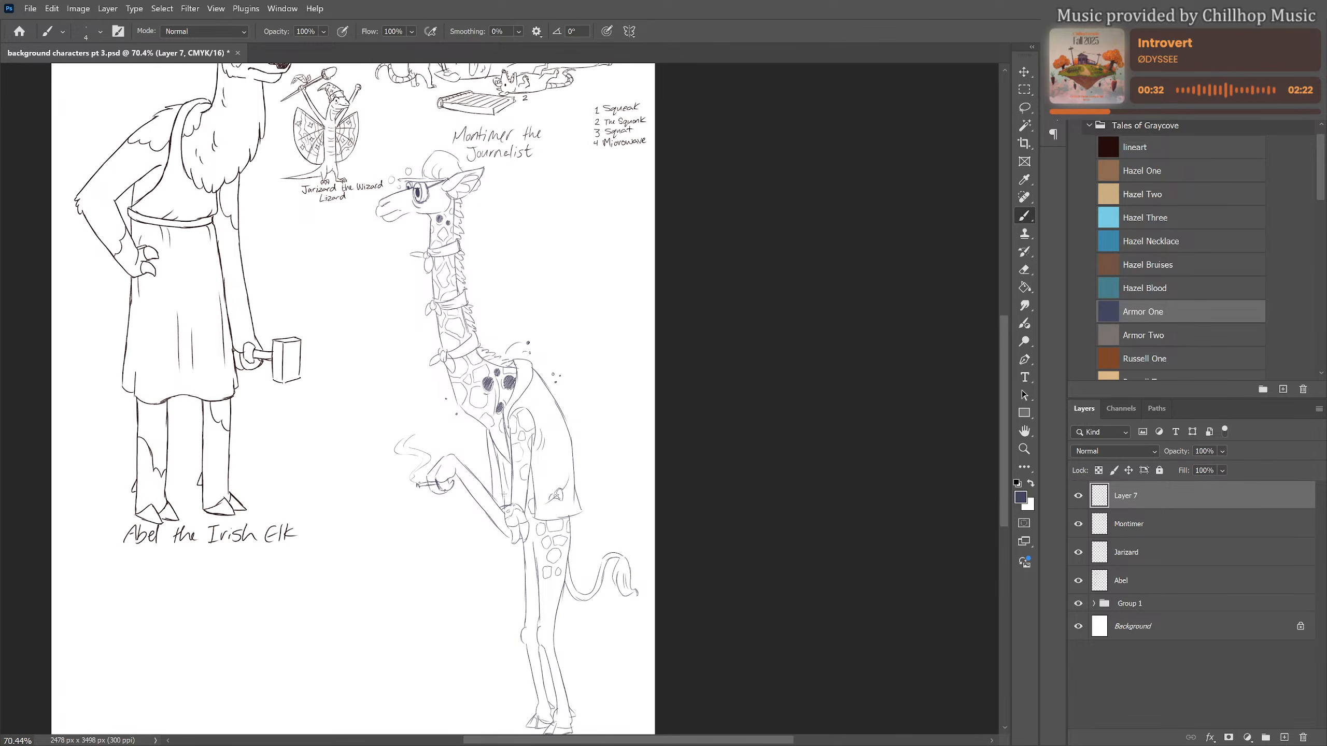
Shade the near hand and wrist dark with dense hatching around the small circles
scroll(501, 406, "up", 3)
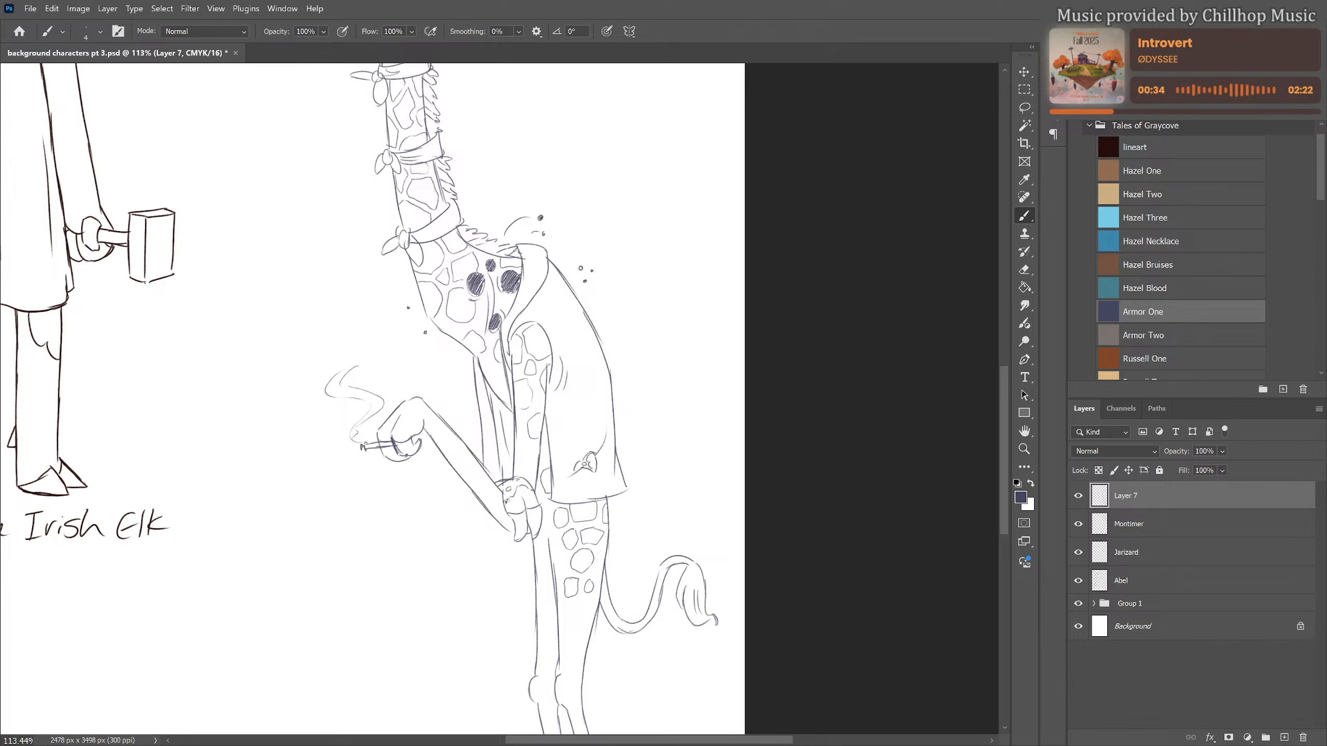
mouse_move(507, 504)
left_mouse_down()
mouse_move(524, 531)
mouse_move(528, 493)
mouse_move(539, 536)
mouse_move(538, 522)
left_mouse_up()
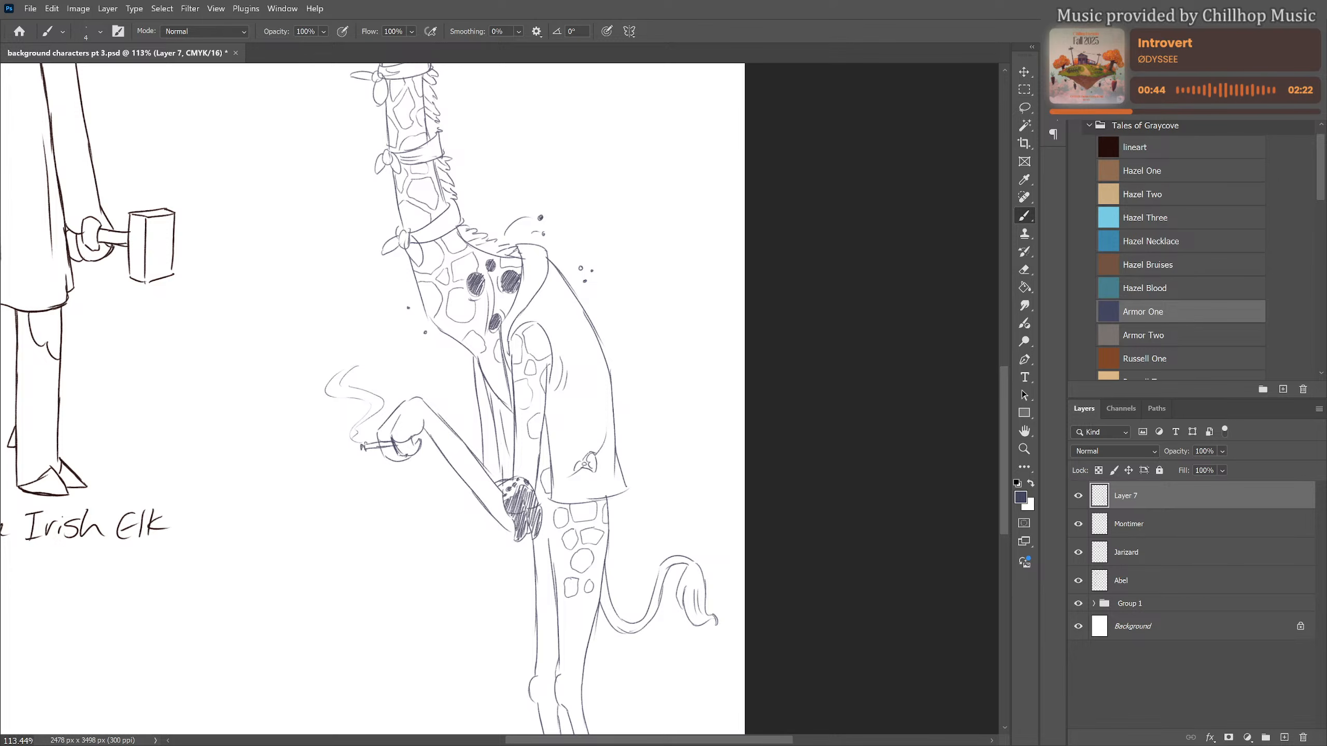
scroll(444, 427, "down", 3)
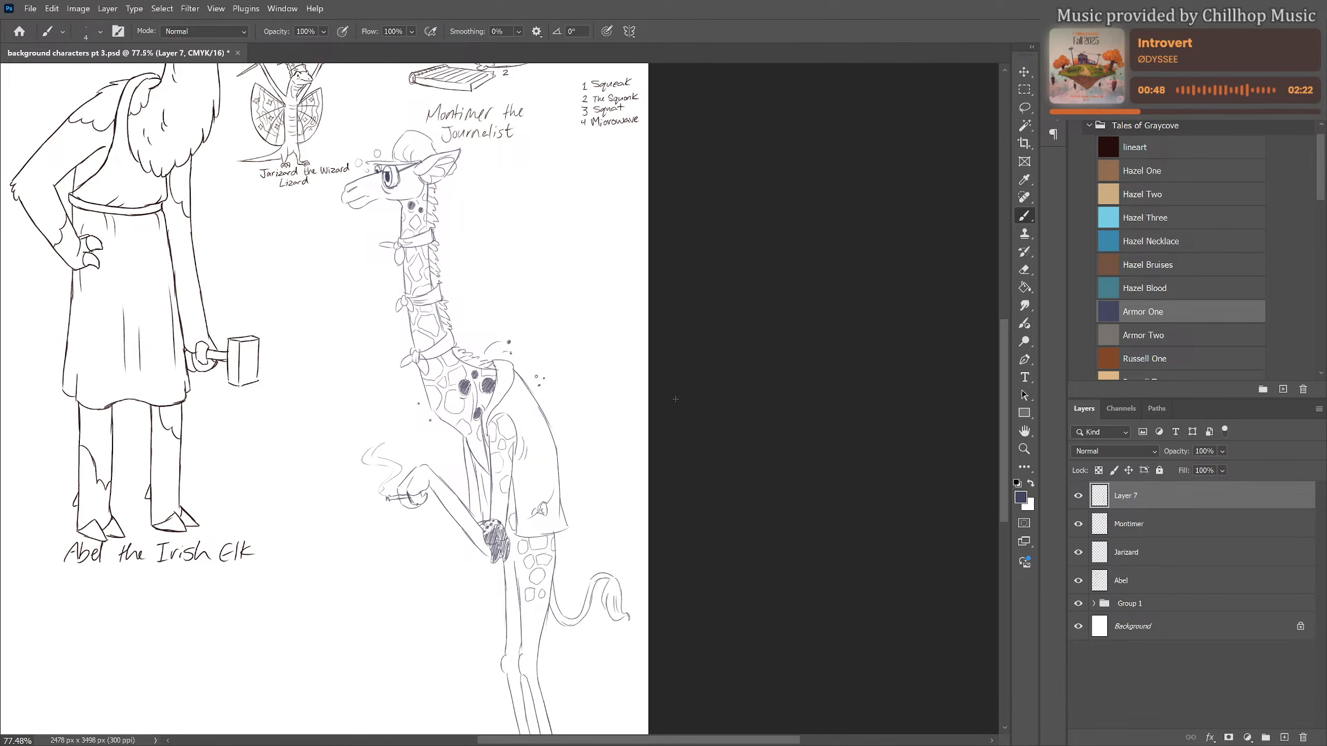
Recolour the giraffe's line art by filling a new clipped layer with the lineart swatch, and merge it into the giraffe layer
scroll(675, 399, "down", 2)
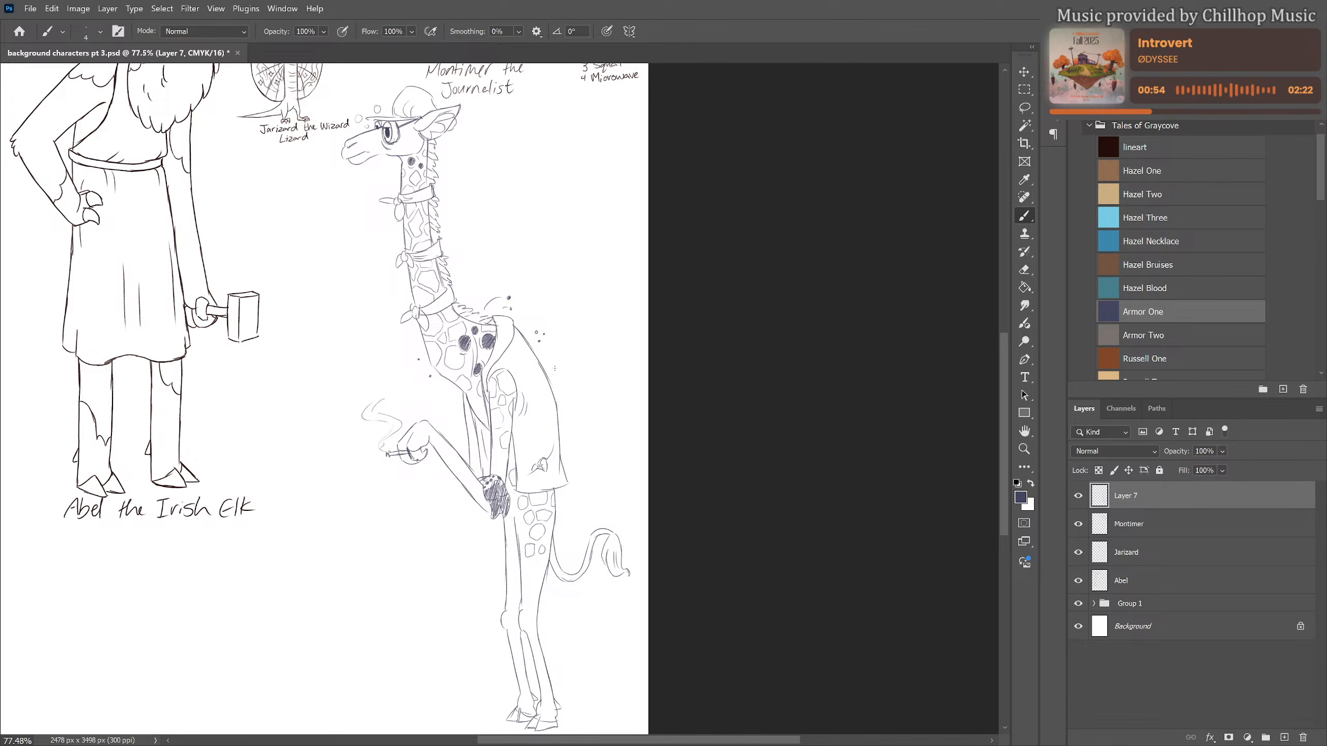
scroll(554, 368, "down", 2)
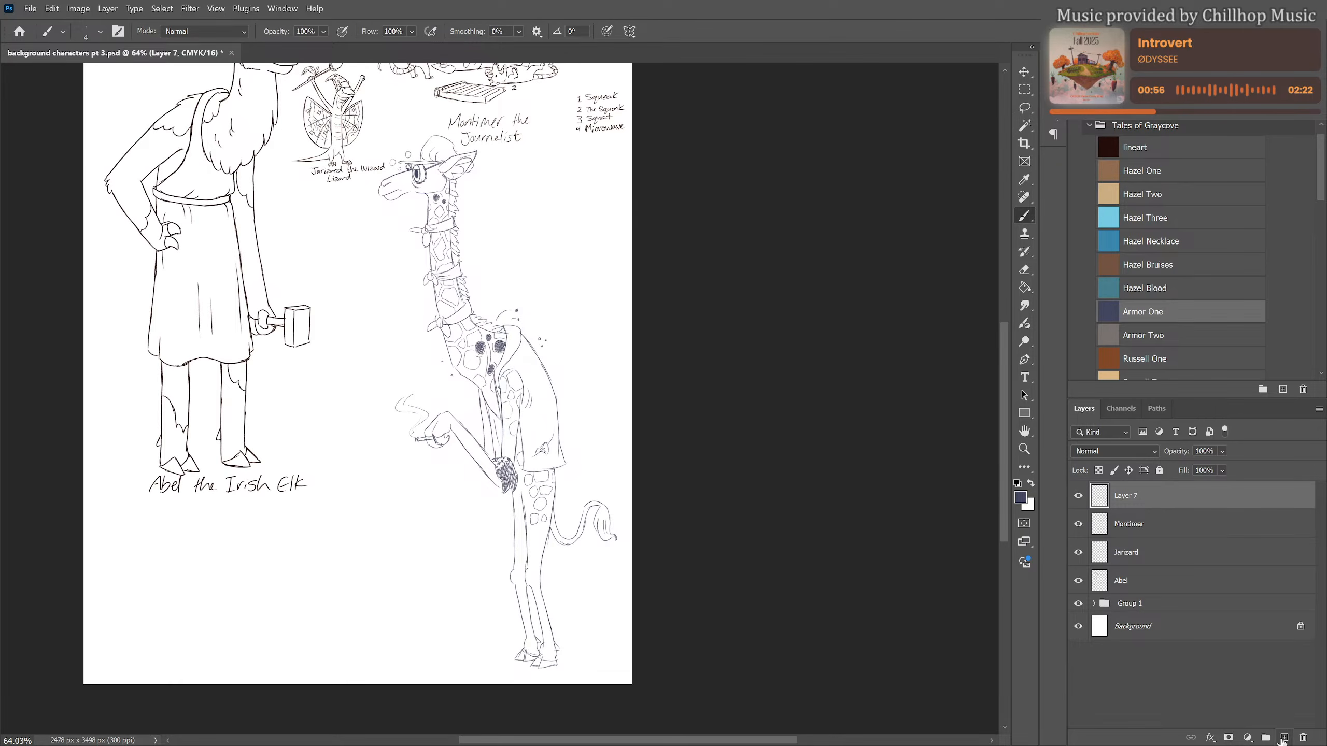
left_click(1284, 738)
right_click(1150, 496)
left_click(1195, 469)
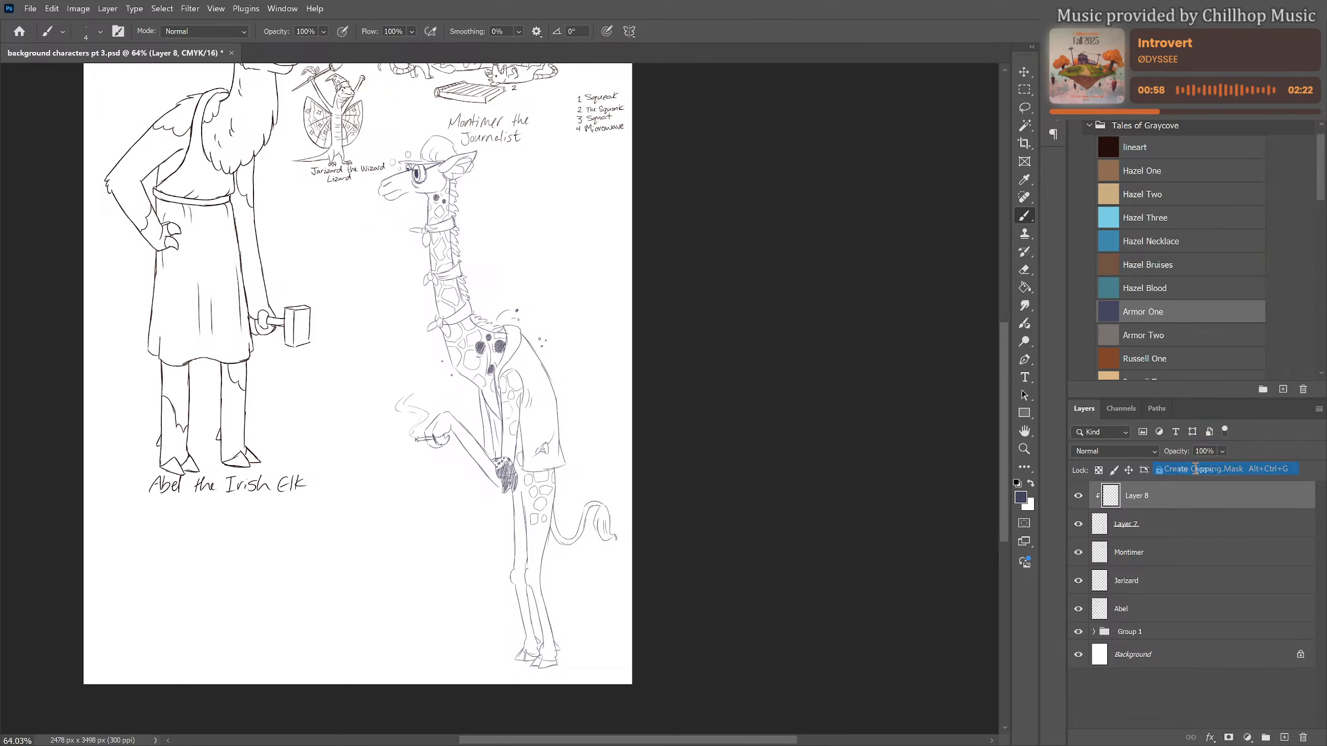
key("g")
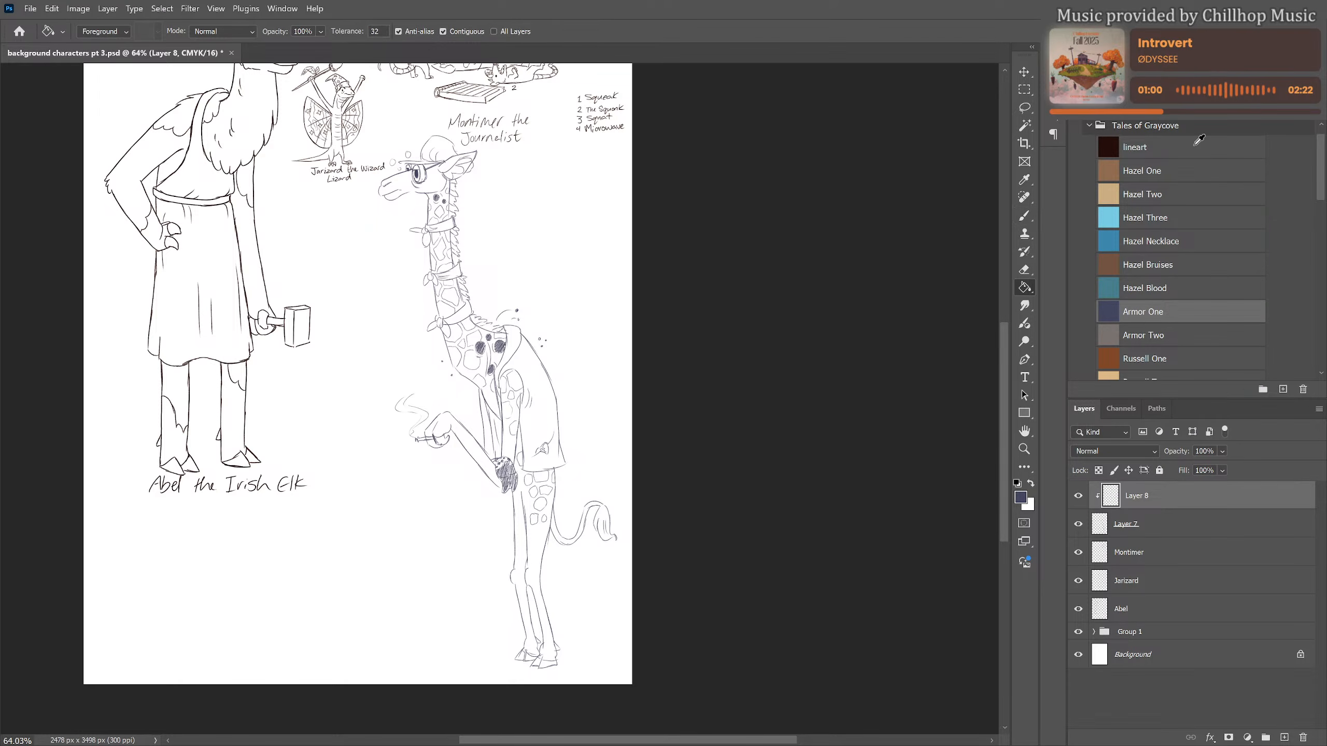
left_click(1199, 139)
left_click(524, 321)
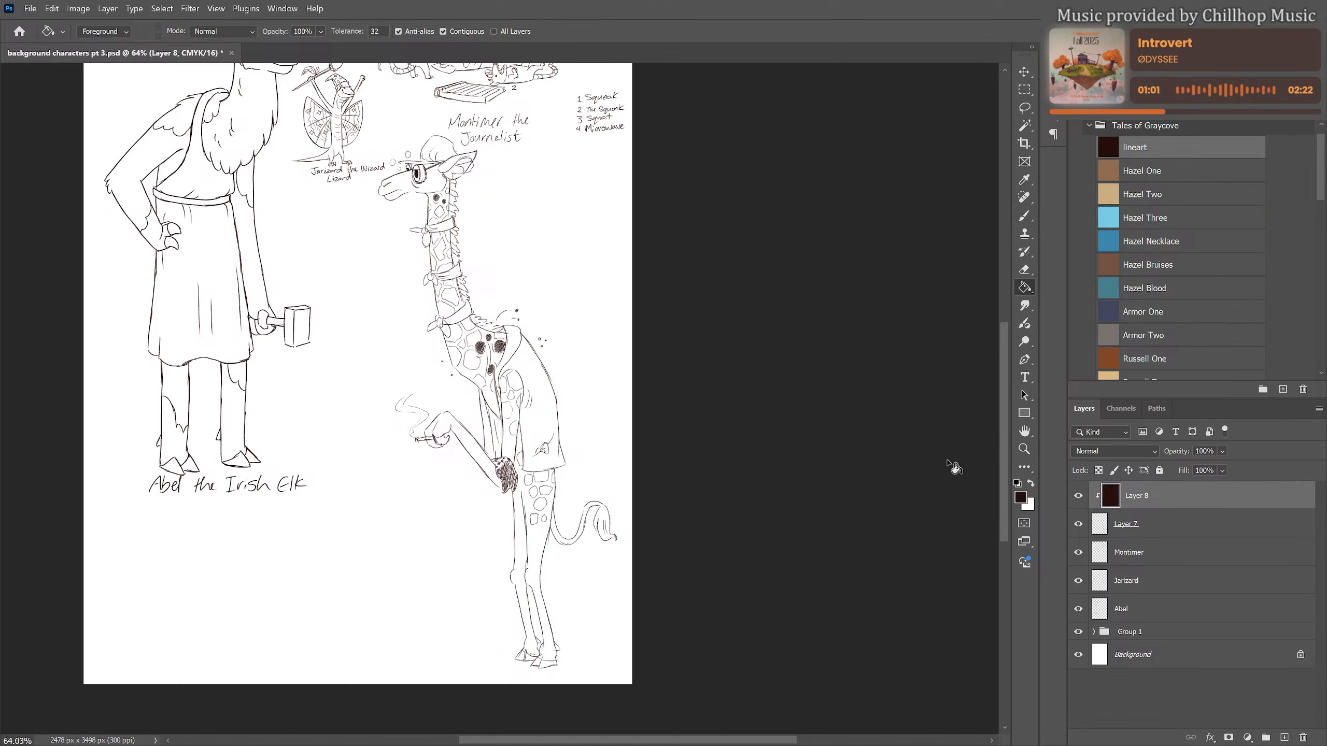
right_click(1154, 501)
left_click(1185, 258)
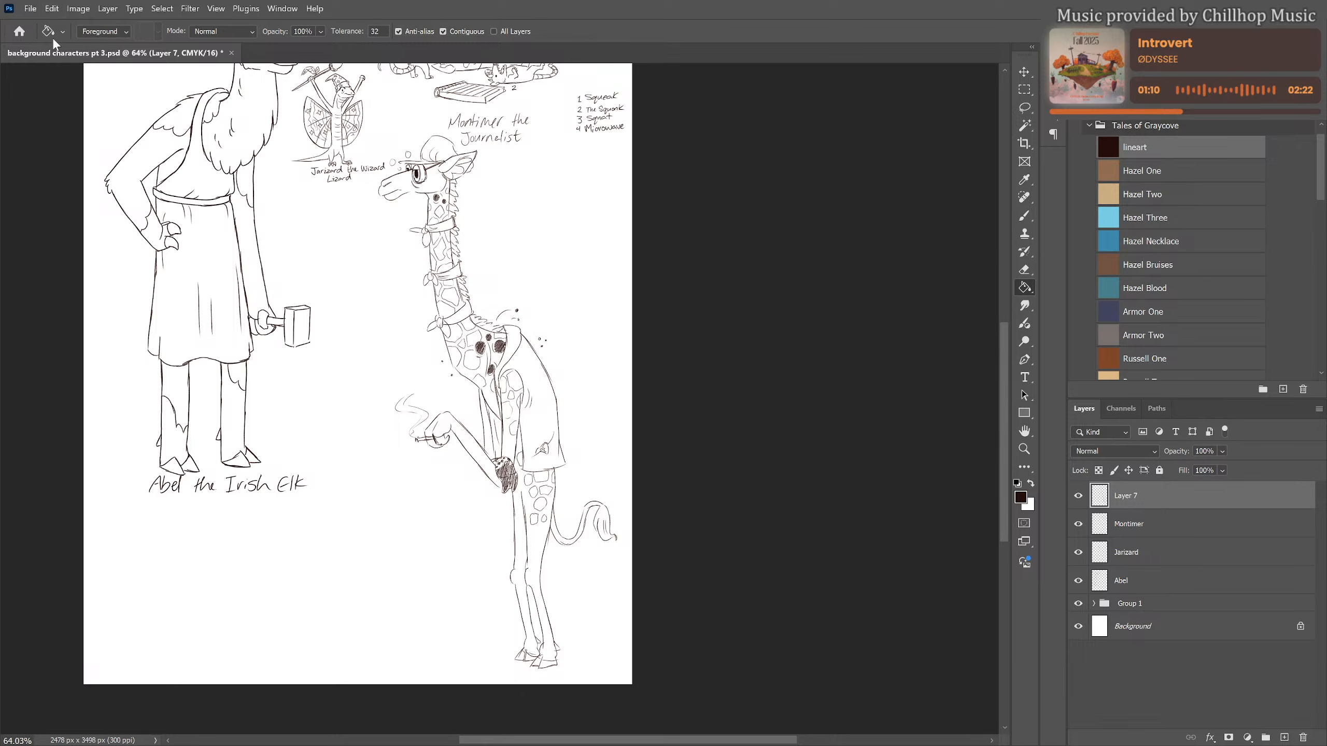
Choose the KYLE Bonus Chunky Charcoal brush from the dry media brushes
key("b")
left_click(90, 29)
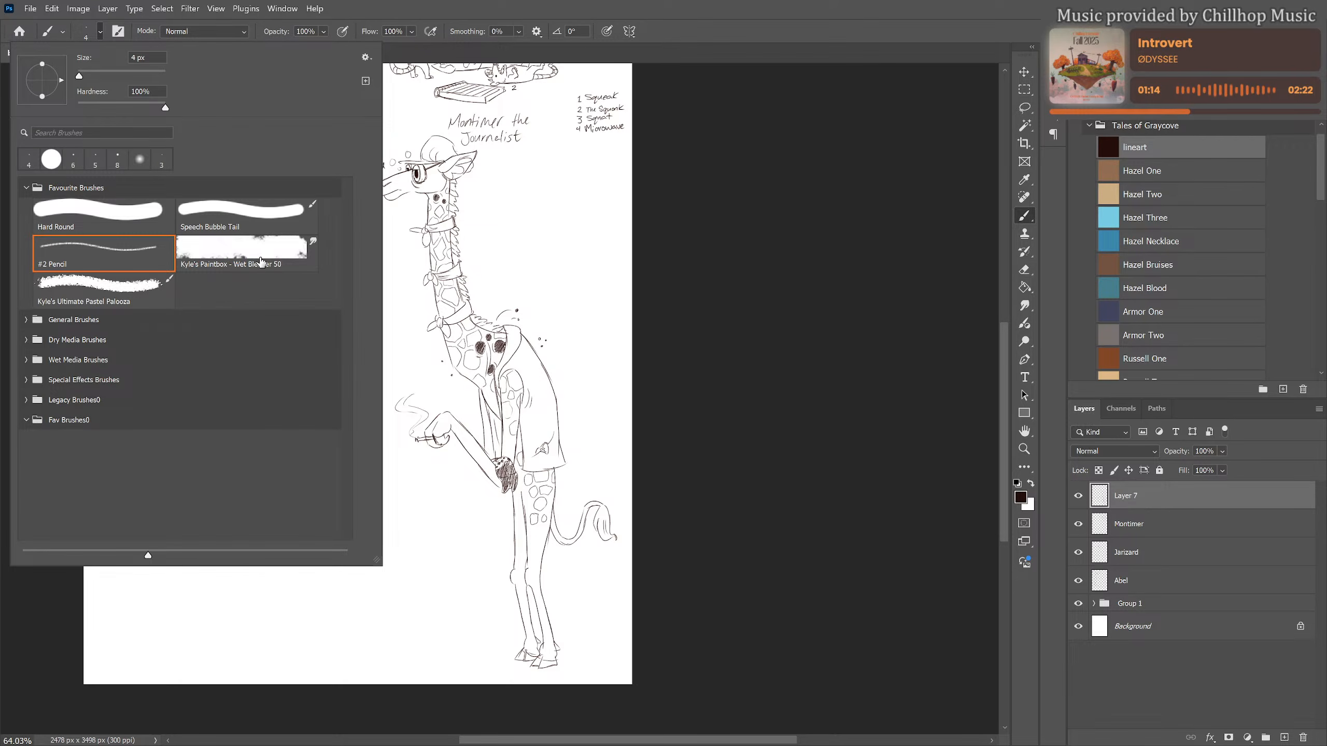
left_click(26, 320)
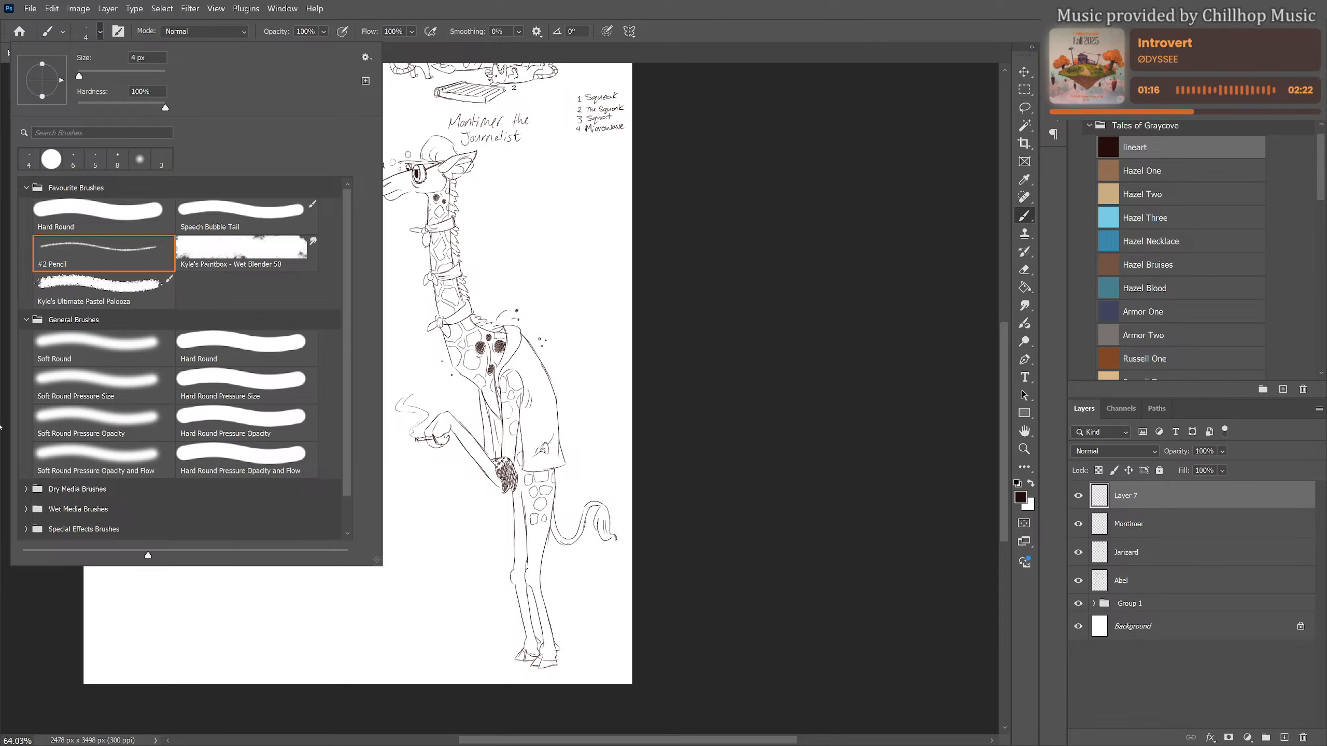
left_click(28, 327)
left_click(27, 320)
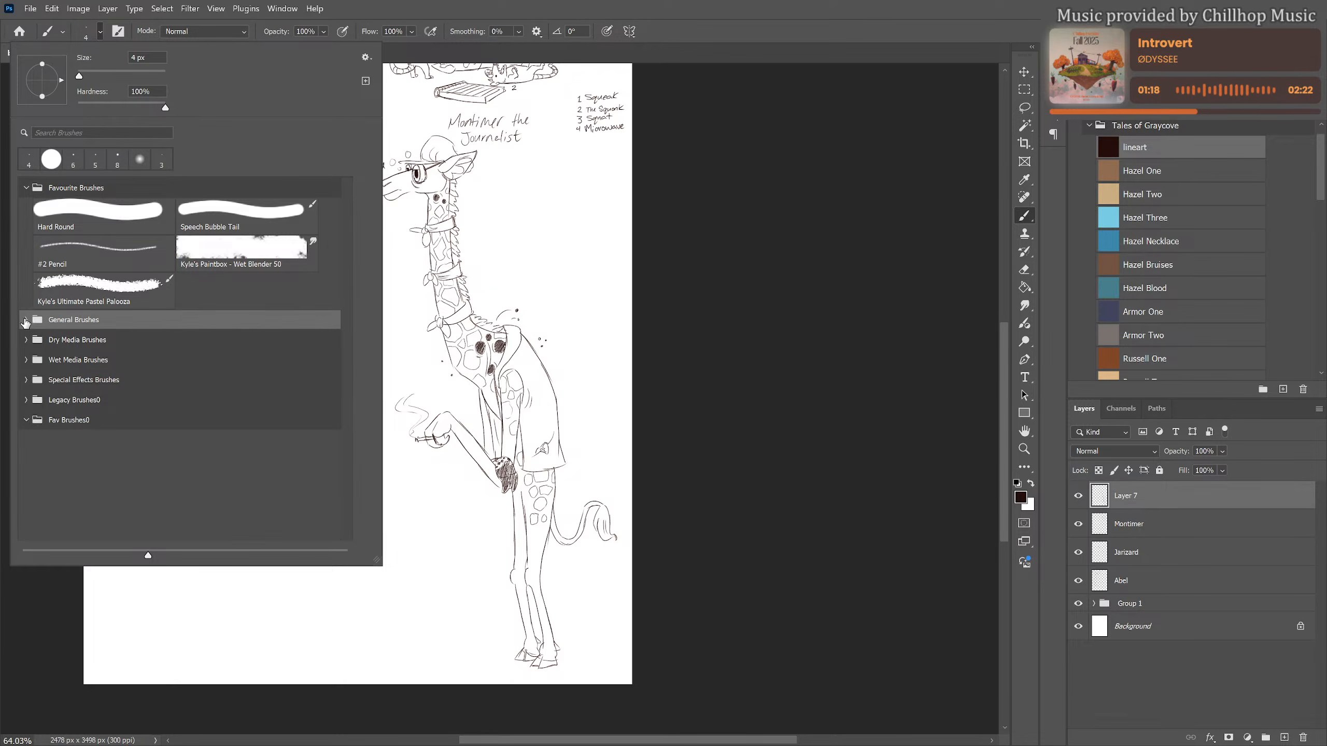
left_click(26, 340)
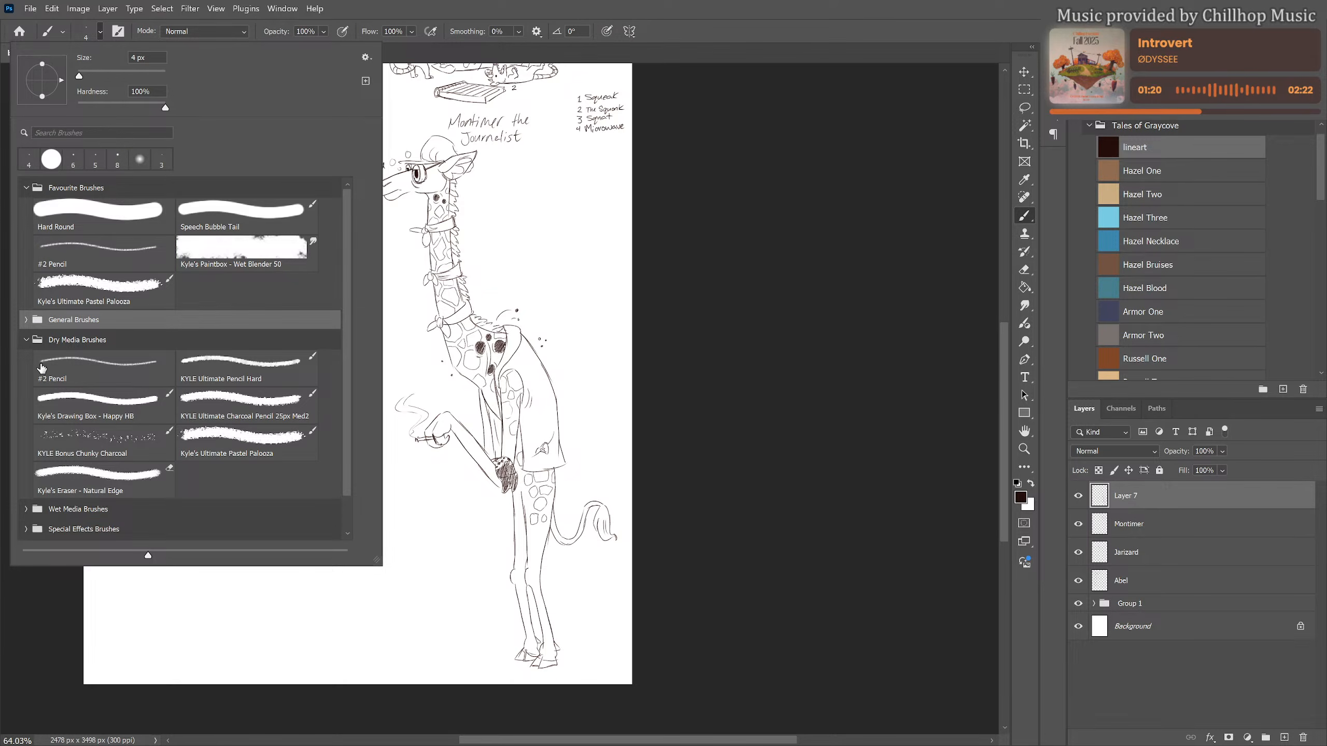
left_click(112, 443)
left_click(393, 392)
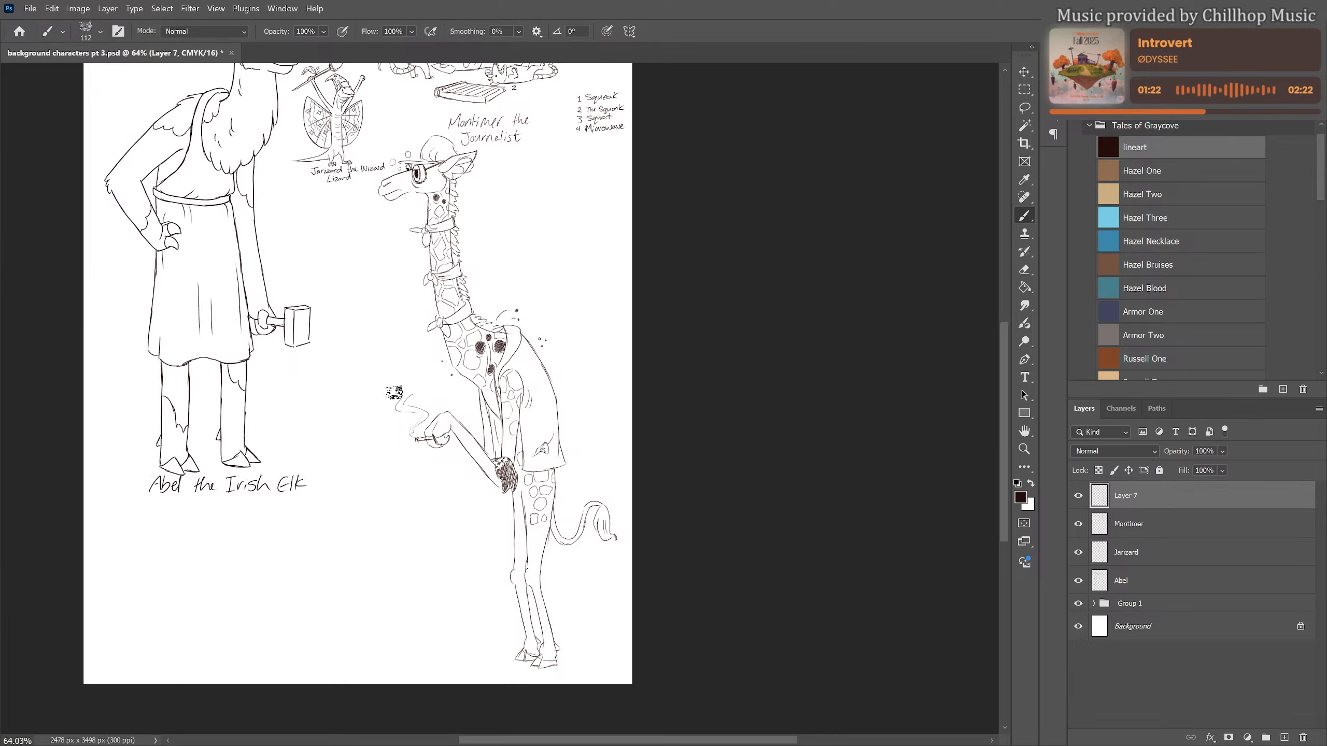
Set the painting colour to dark grey and add a new layer above the giraffe's line art
scroll(447, 389, "up", 2)
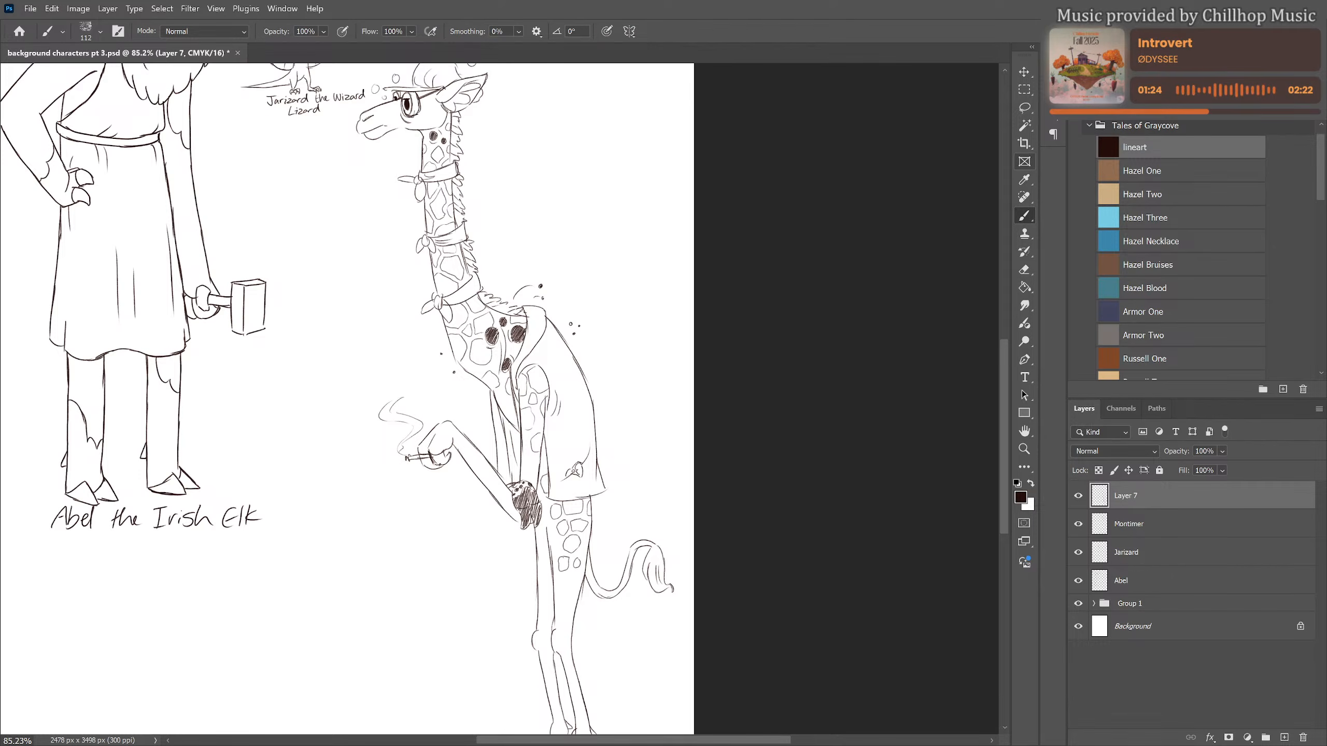
left_click(1081, 56)
left_click_drag(1108, 224, 1048, 323)
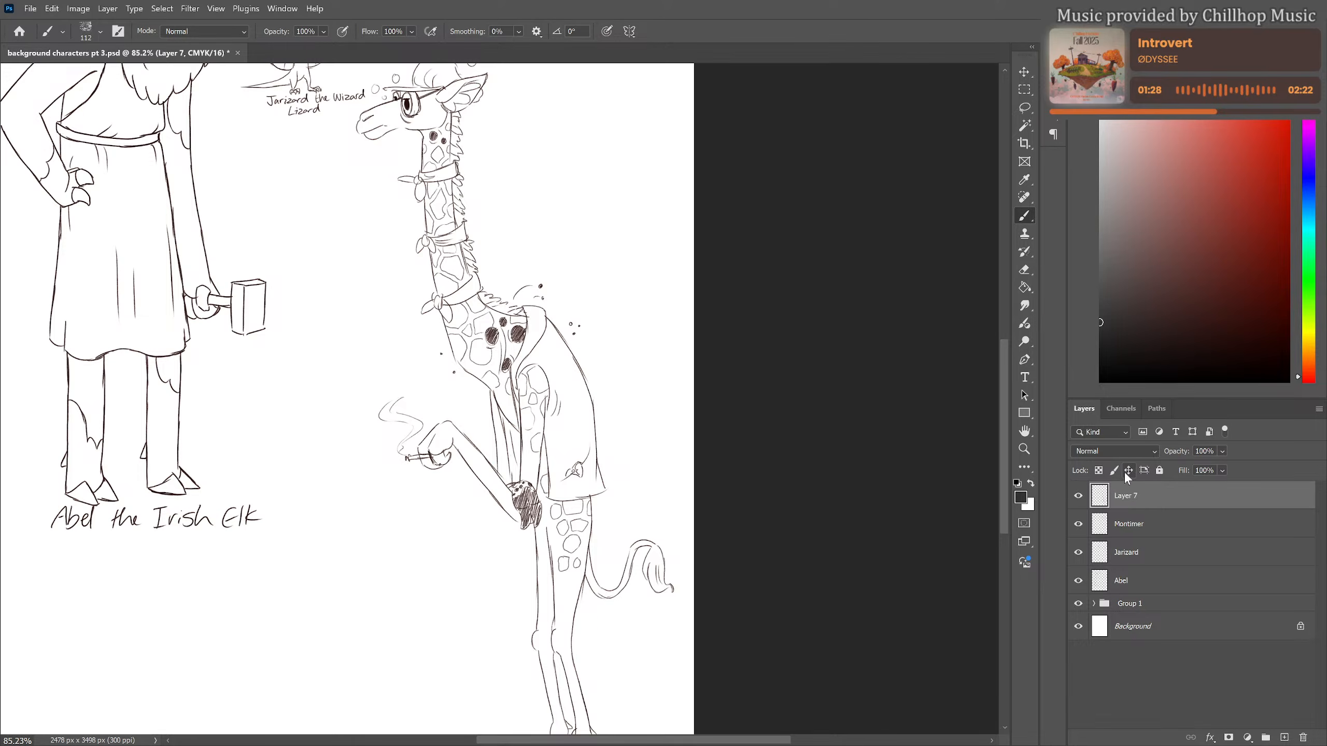
left_click(1283, 737)
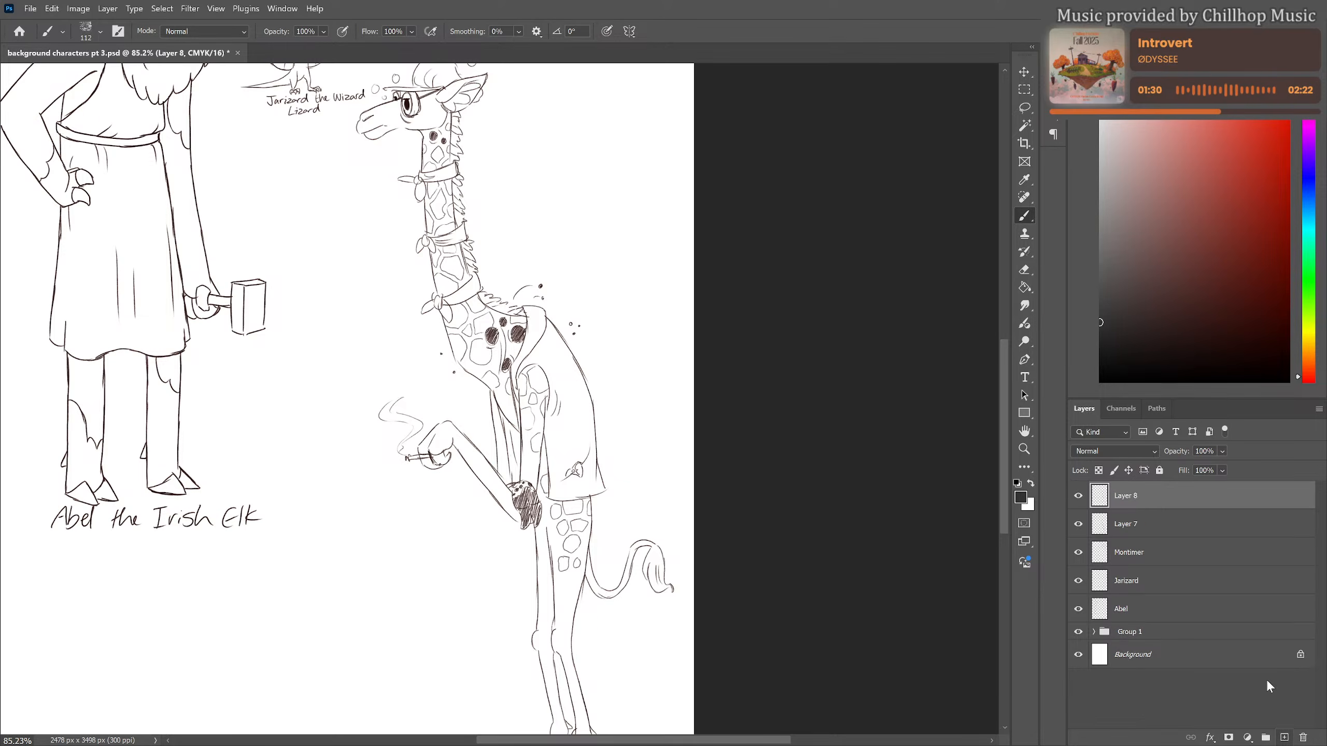
scroll(470, 214, "up", 2)
left_click_drag(478, 287, 474, 300)
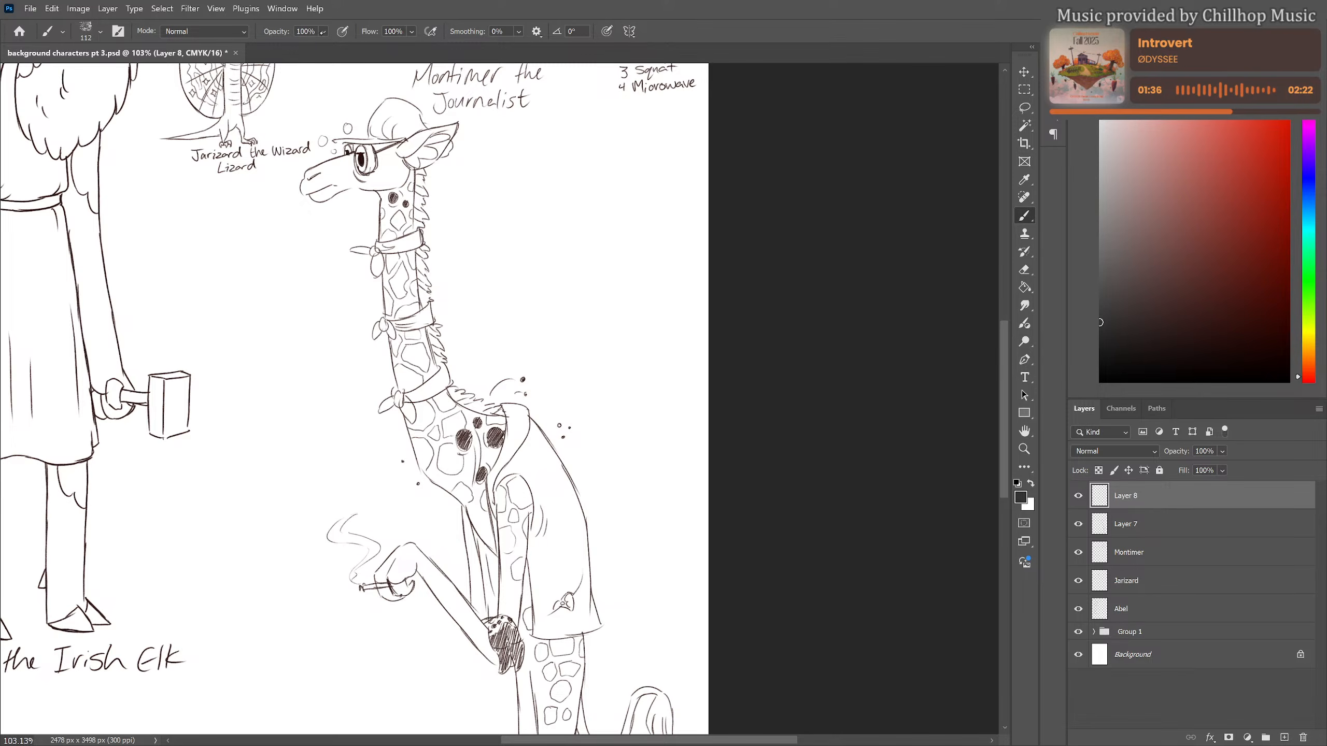
Set the charcoal brush to 43% opacity and 29% flow
left_click(323, 31)
left_click(333, 47)
left_click(411, 32)
left_click(402, 46)
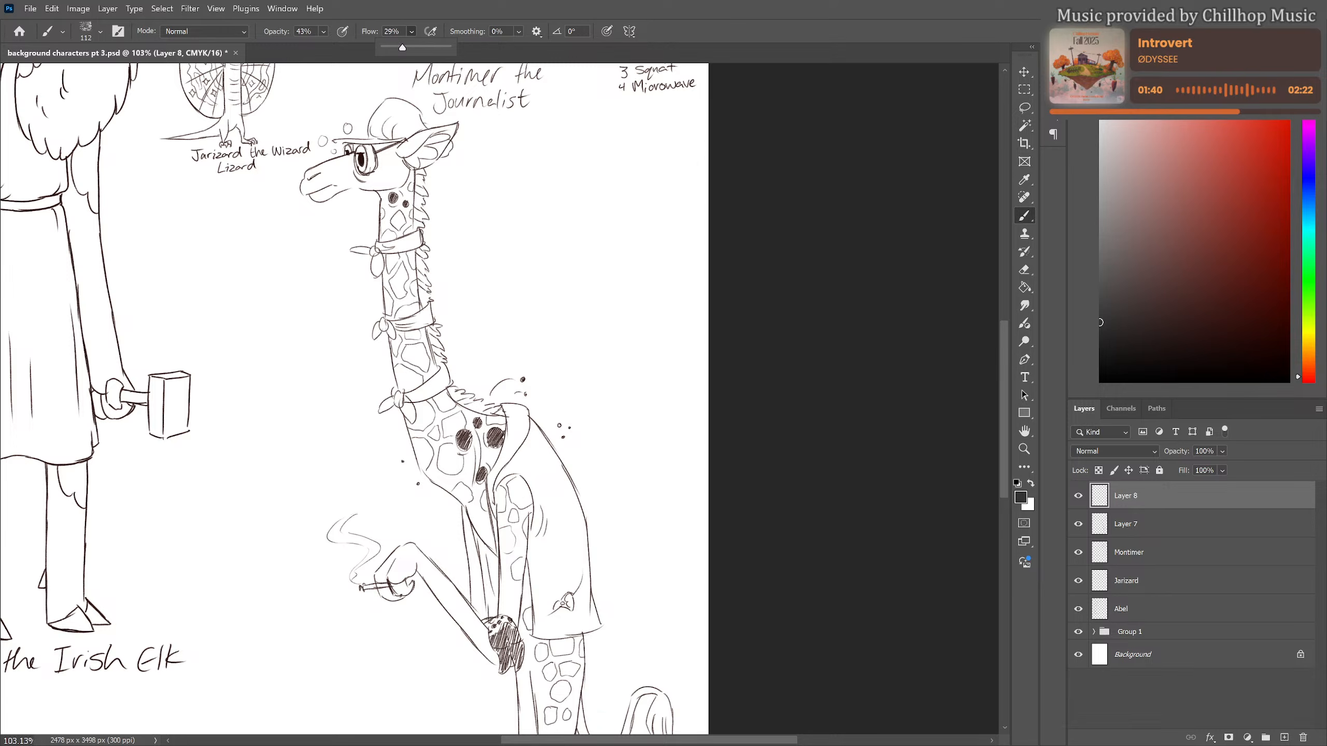
left_click_drag(384, 575, 409, 555)
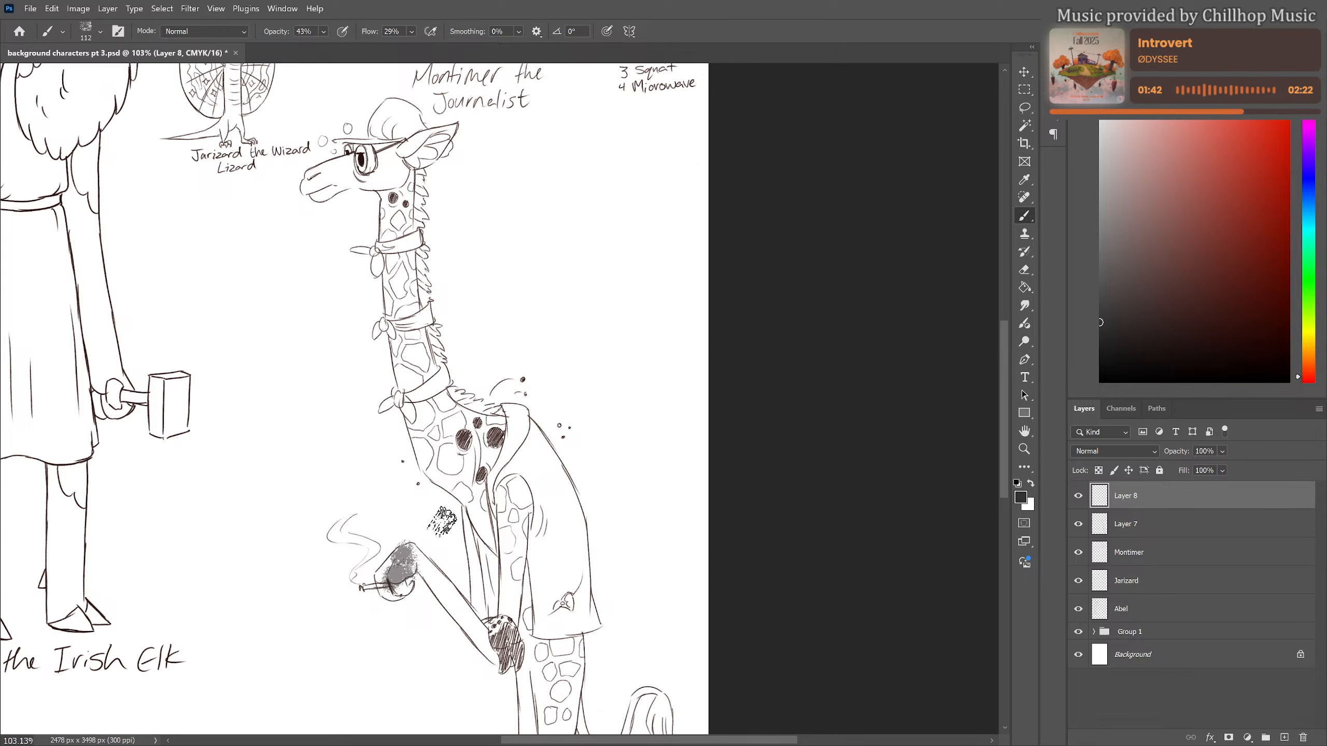
key("ctrl+z")
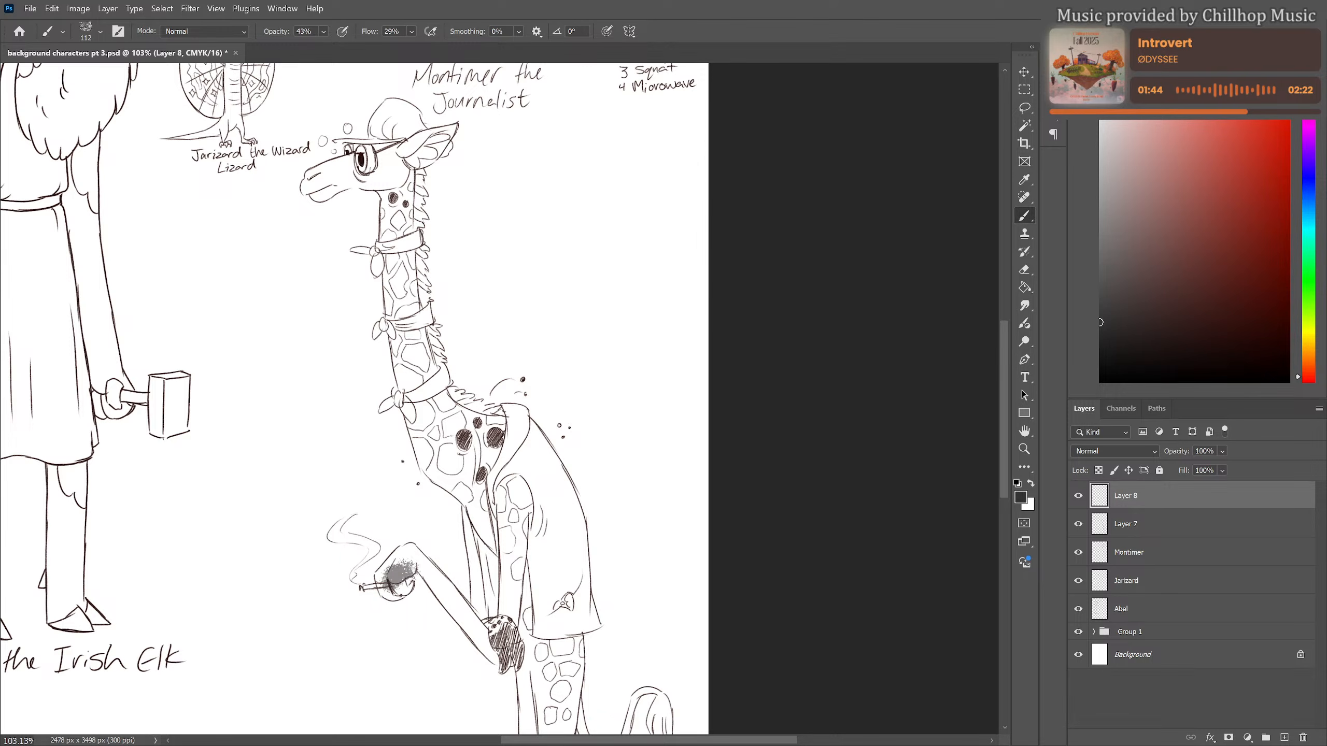
key("ctrl+z")
Set the new layer's blend mode to Multiply and smudge charcoal grime over the raised hand holding the cigarette
left_click(1128, 451)
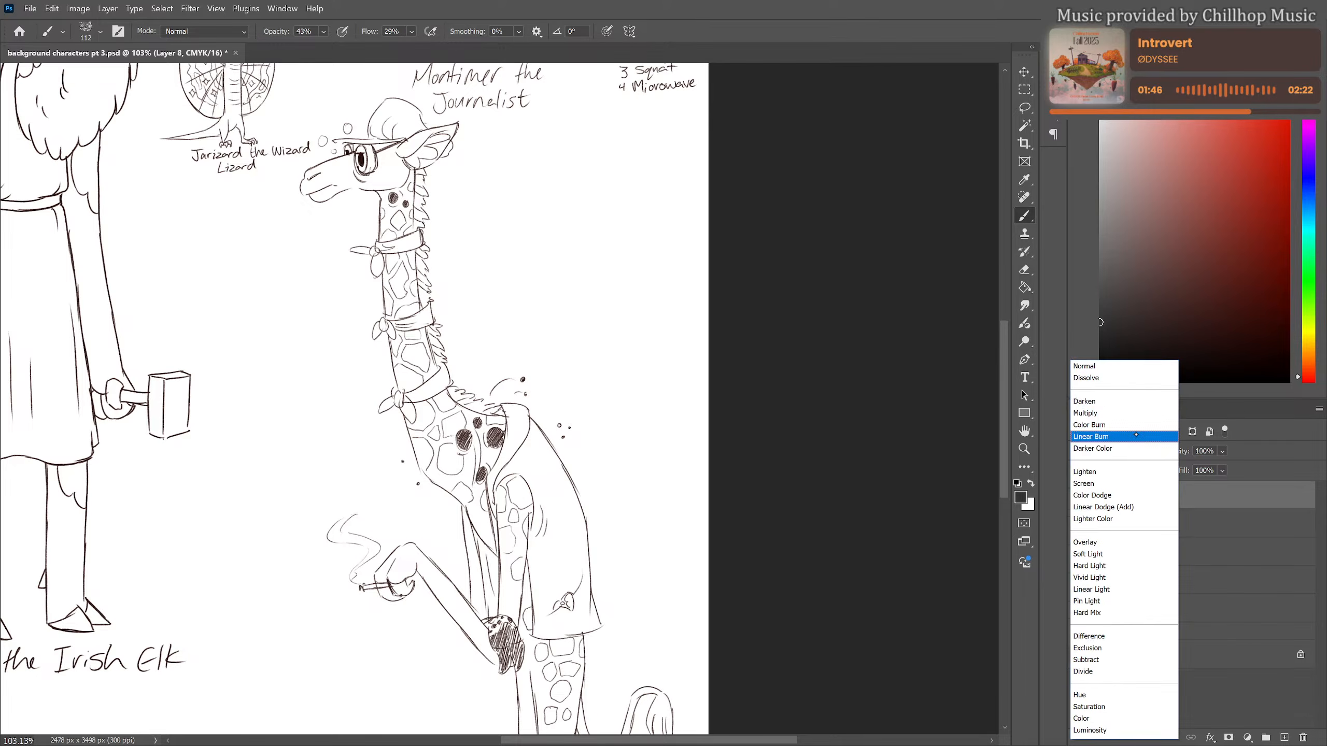
left_click(1113, 413)
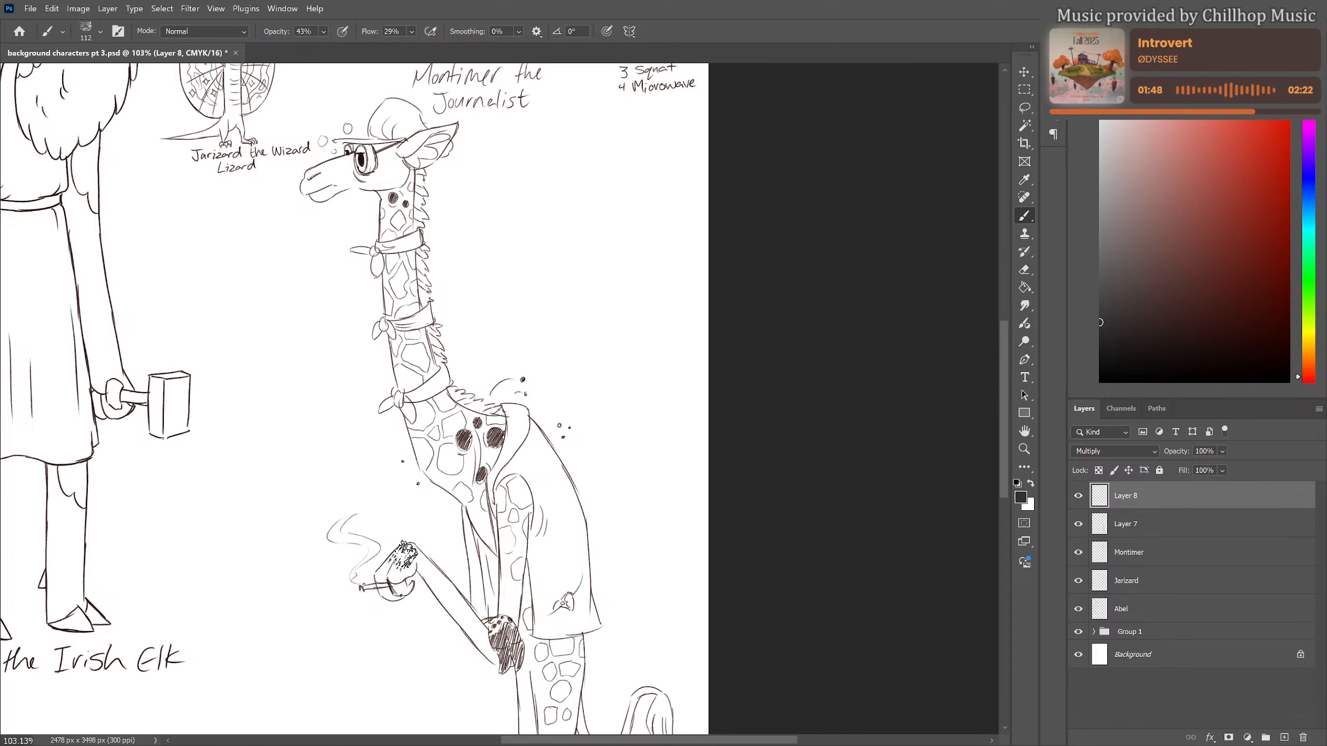
mouse_move(400, 564)
left_mouse_down()
mouse_move(417, 557)
mouse_move(384, 577)
mouse_move(402, 580)
left_mouse_up()
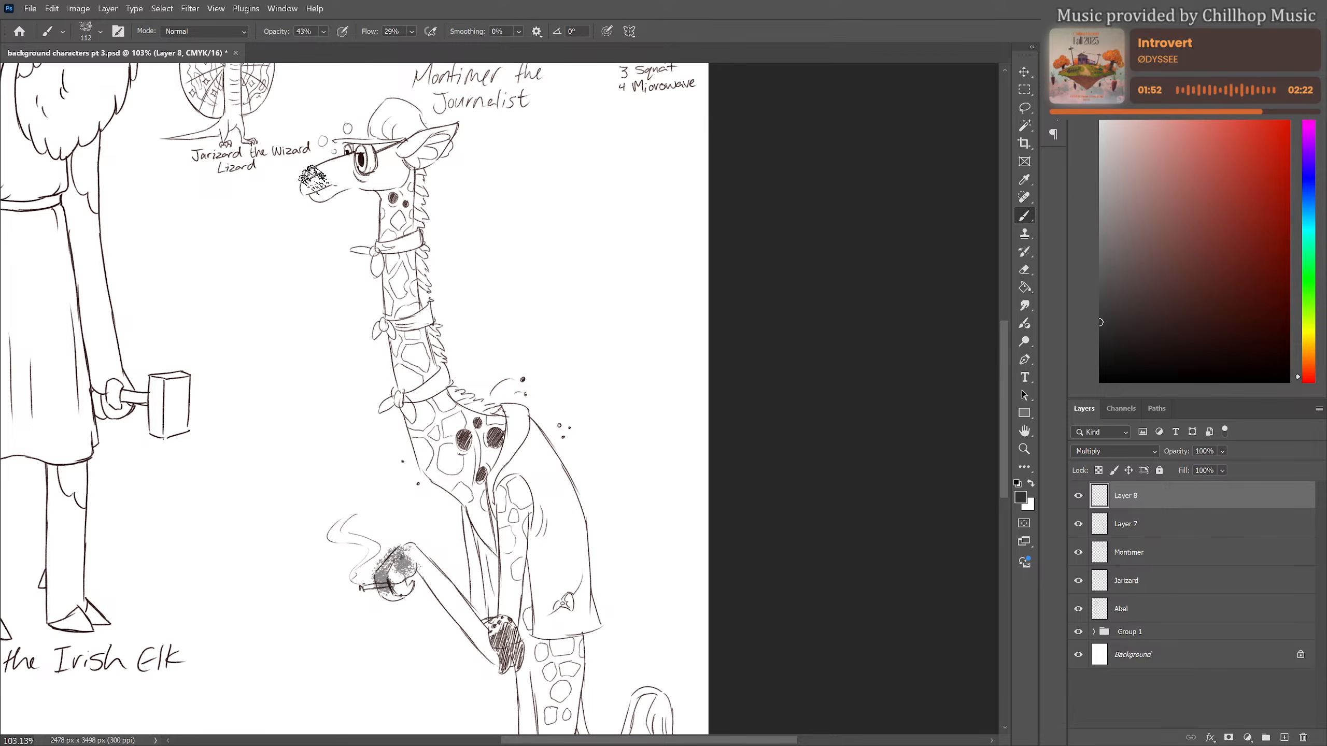
Brush charcoal grime onto the giraffe's muzzle, cheek, neck, chest and near arm, and along the vest's shoulder, back and hem
mouse_move(312, 180)
left_mouse_down()
mouse_move(347, 175)
mouse_move(338, 163)
mouse_move(422, 176)
left_mouse_up()
left_click_drag(400, 246, 413, 299)
mouse_move(411, 360)
left_mouse_down()
mouse_move(405, 400)
mouse_move(423, 457)
mouse_move(448, 435)
mouse_move(454, 473)
left_mouse_up()
mouse_move(534, 413)
left_mouse_down()
mouse_move(504, 489)
mouse_move(517, 559)
left_mouse_up()
left_click_drag(576, 513, 584, 566)
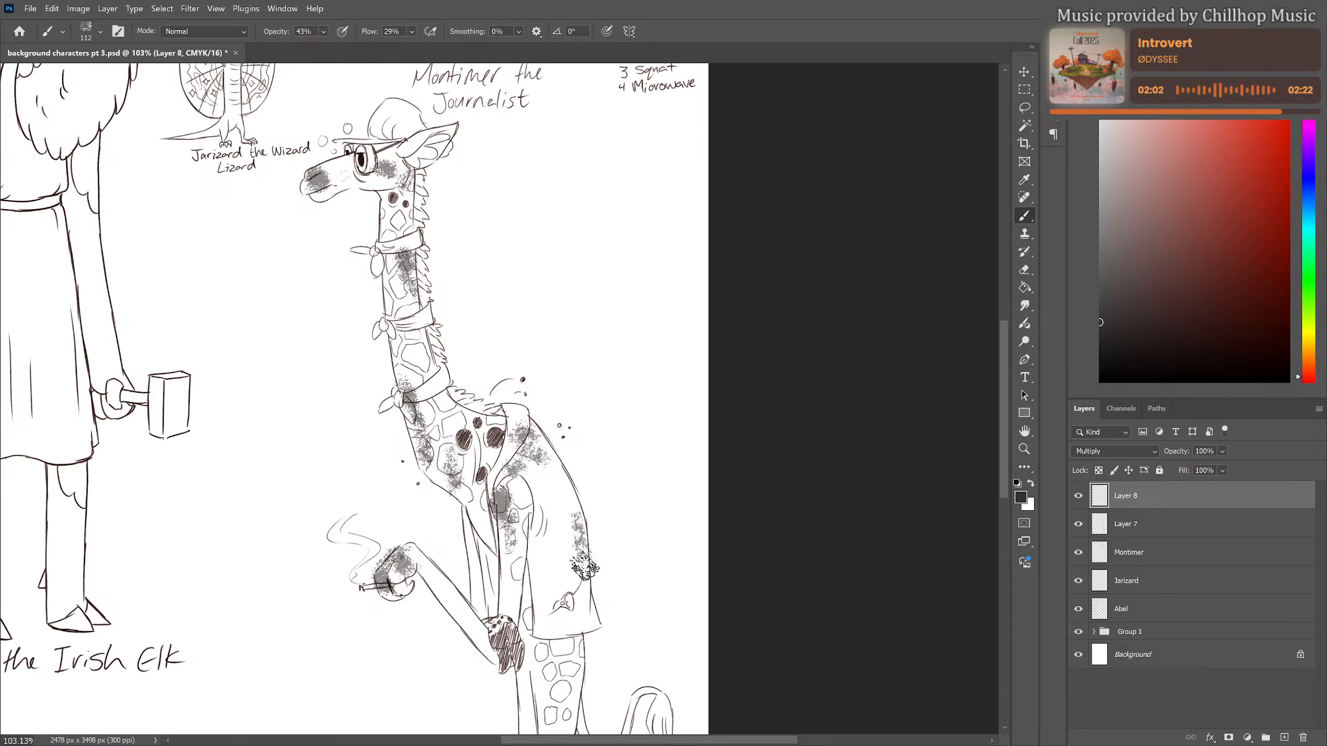
mouse_move(551, 619)
left_mouse_down()
mouse_move(535, 568)
mouse_move(552, 626)
mouse_move(574, 636)
mouse_move(550, 625)
mouse_move(568, 621)
mouse_move(544, 589)
mouse_move(544, 622)
left_mouse_up()
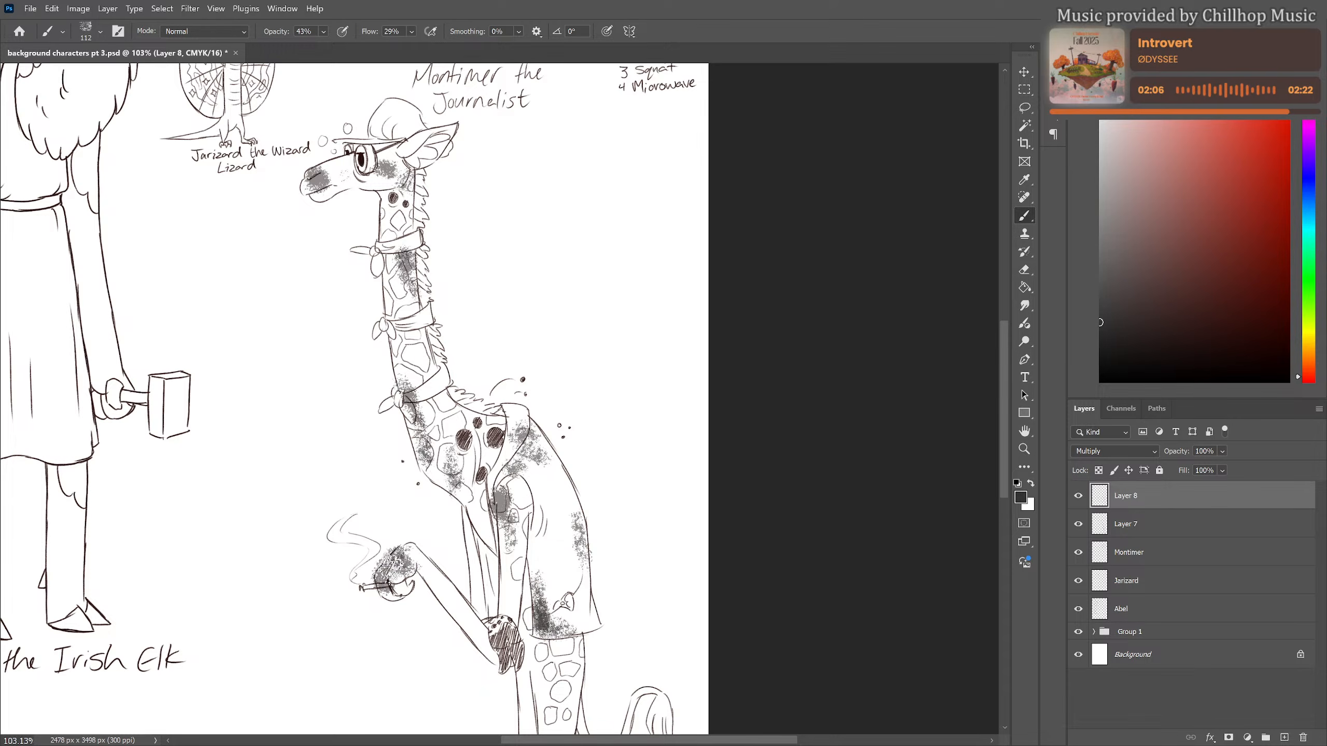
Deepen the charcoal smudges on the neck base, shoulder, muzzle and cheek, and undo the extra stroke on the vest's back
left_click_drag(414, 397, 419, 440)
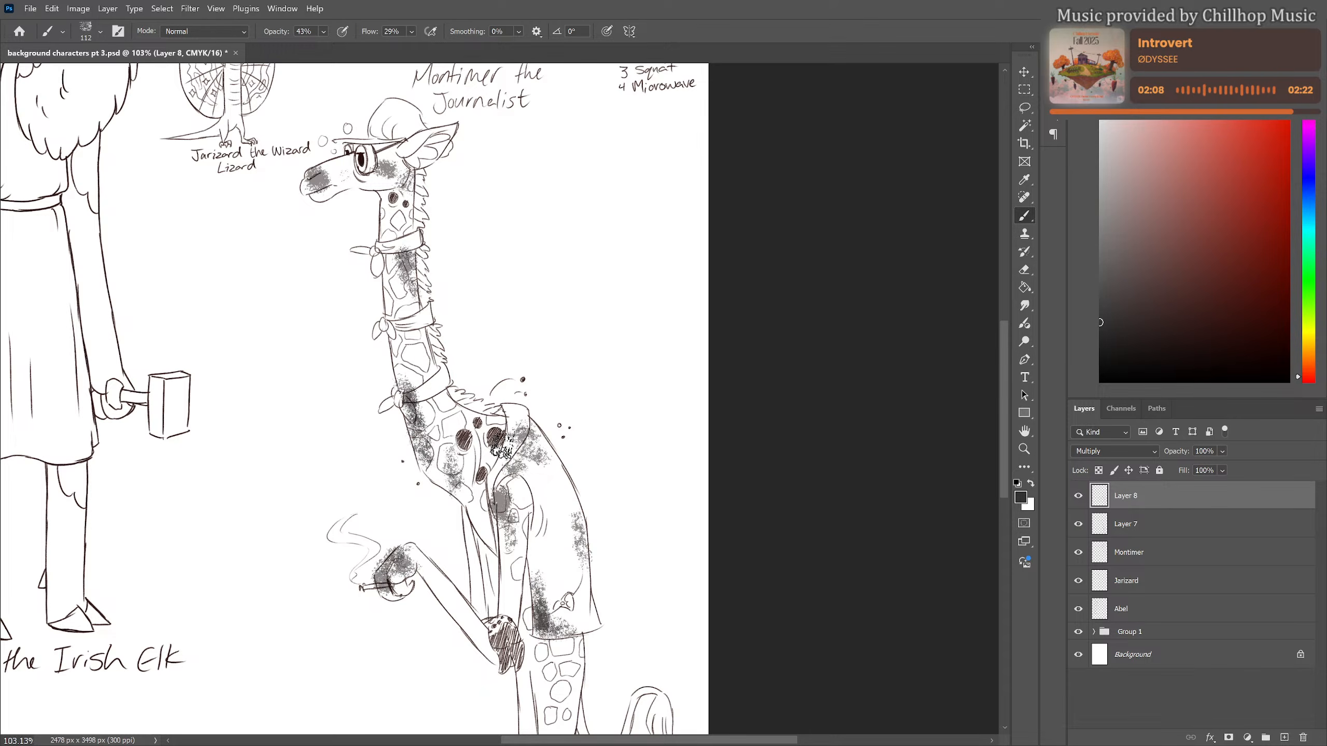
mouse_move(523, 437)
left_mouse_down()
mouse_move(530, 454)
mouse_move(499, 494)
mouse_move(511, 484)
mouse_move(518, 494)
left_mouse_up()
left_click_drag(445, 393, 453, 407)
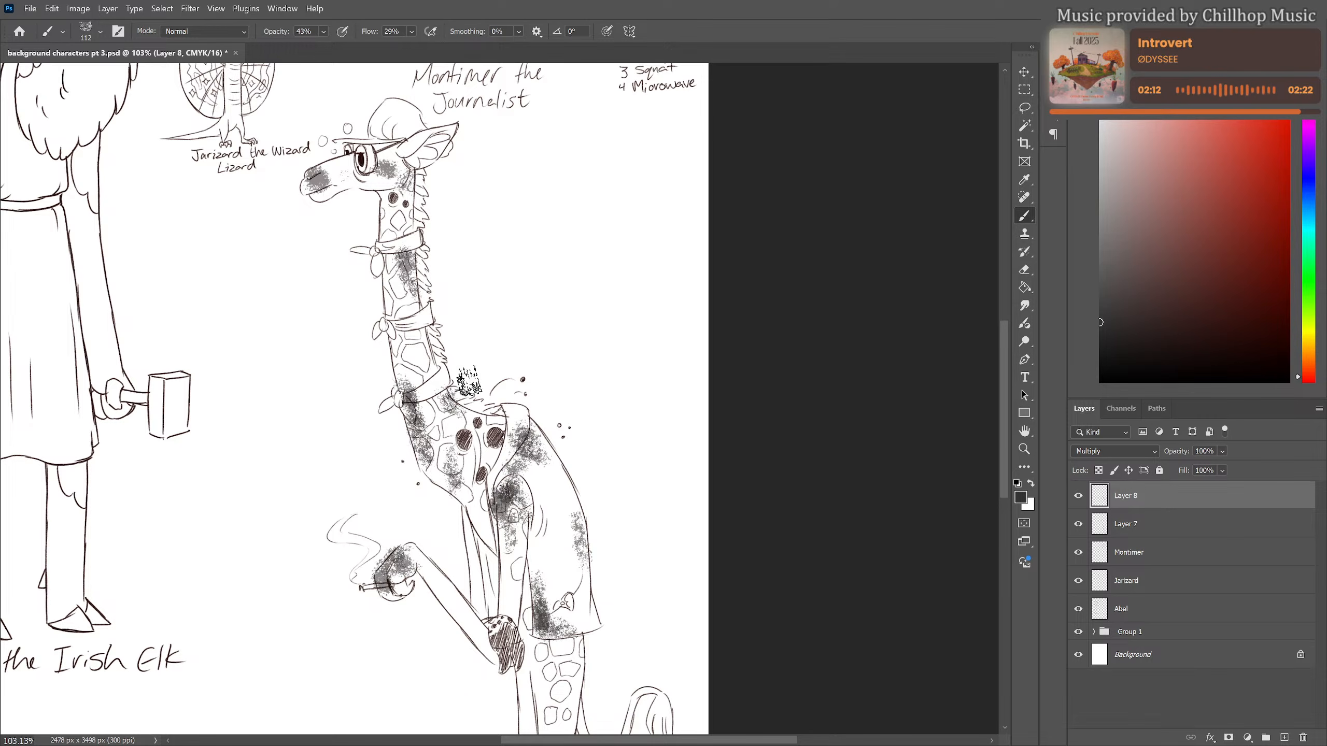
mouse_move(320, 172)
left_mouse_down()
mouse_move(411, 163)
mouse_move(368, 181)
mouse_move(433, 186)
mouse_move(402, 182)
mouse_move(414, 211)
left_mouse_up()
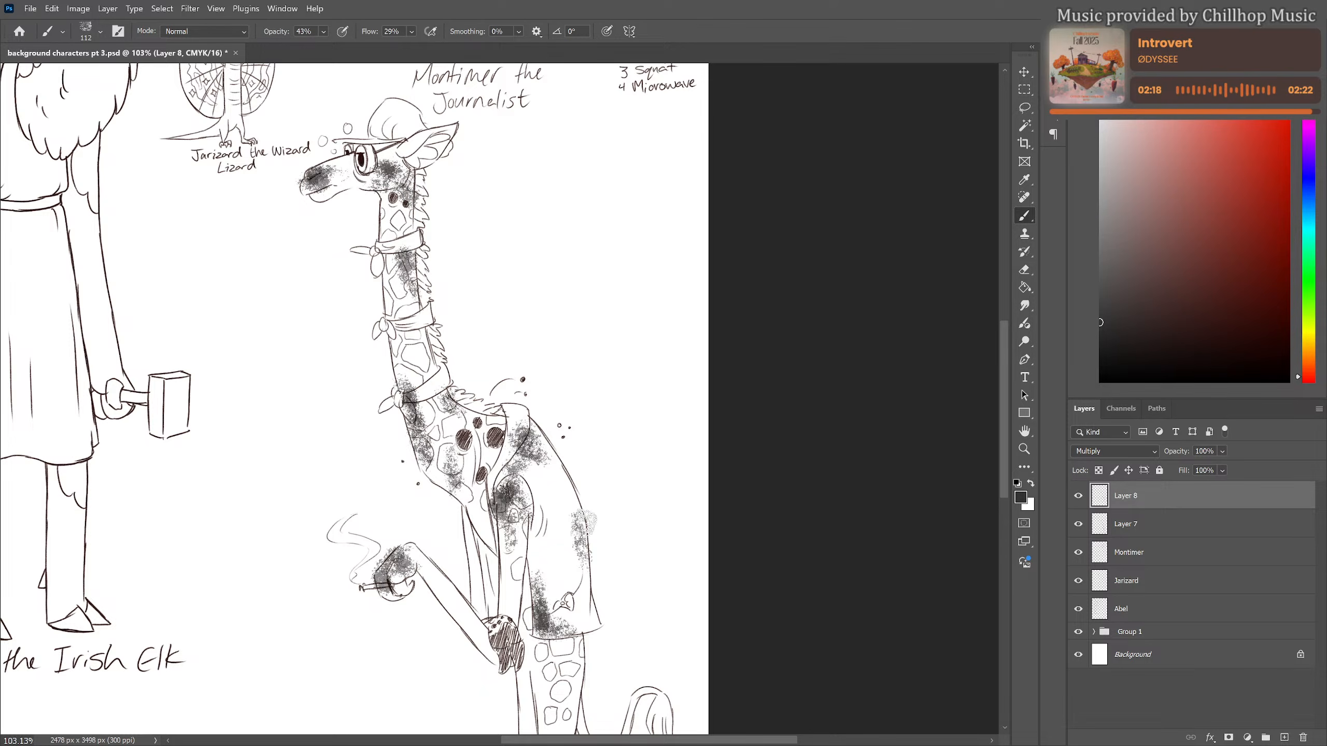
left_click_drag(584, 541, 588, 387)
key("ctrl+z")
Brush charcoal grime onto the giraffe's hip, thigh, knees, lower leg and front hoof
scroll(575, 460, "down", 8)
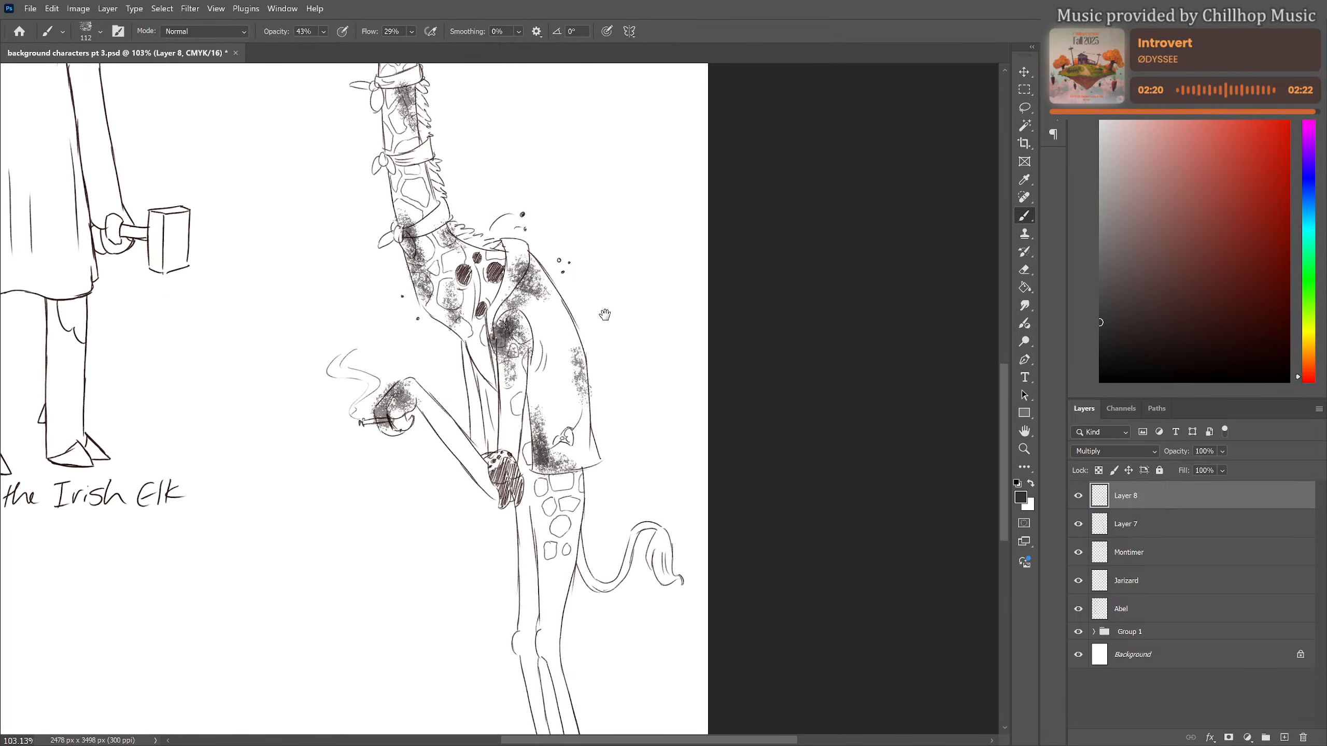
mouse_move(533, 449)
left_mouse_down()
mouse_move(536, 490)
mouse_move(536, 428)
mouse_move(567, 335)
mouse_move(512, 487)
mouse_move(536, 608)
mouse_move(552, 622)
mouse_move(579, 611)
left_mouse_up()
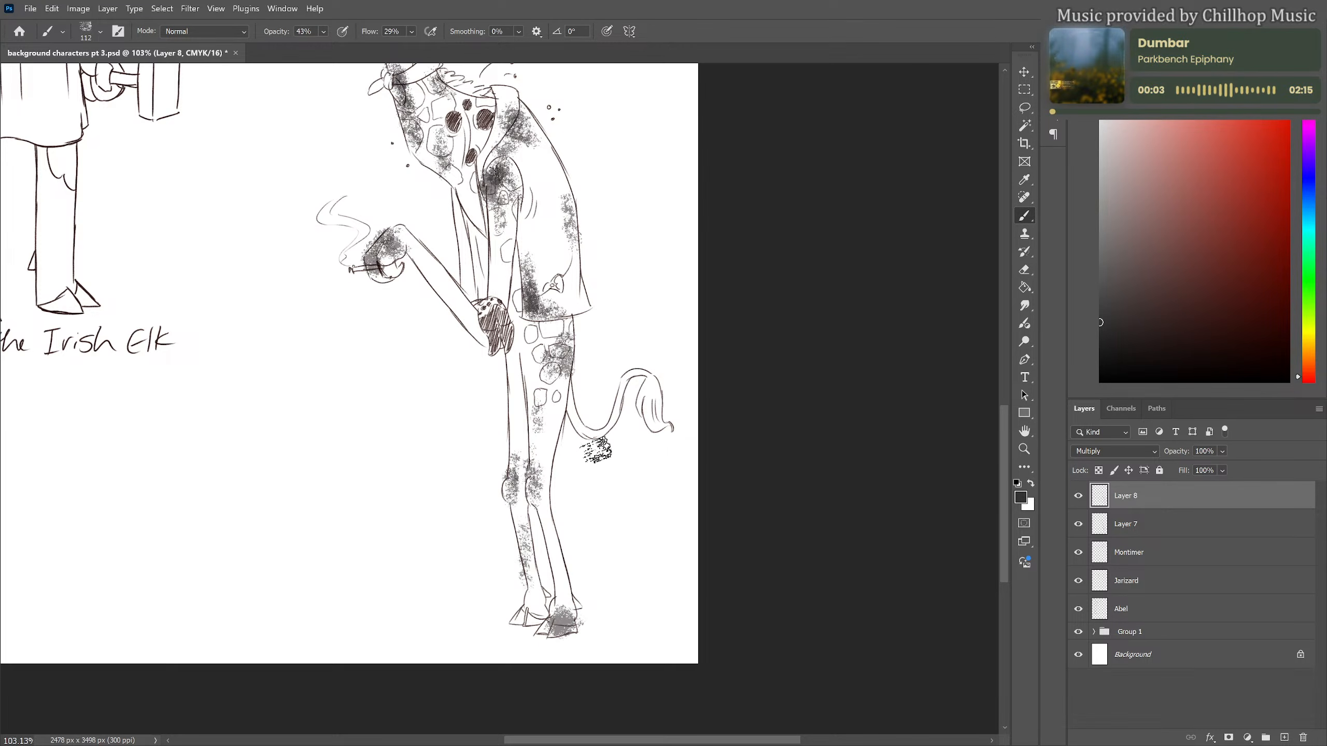
left_click_drag(598, 318, 641, 731)
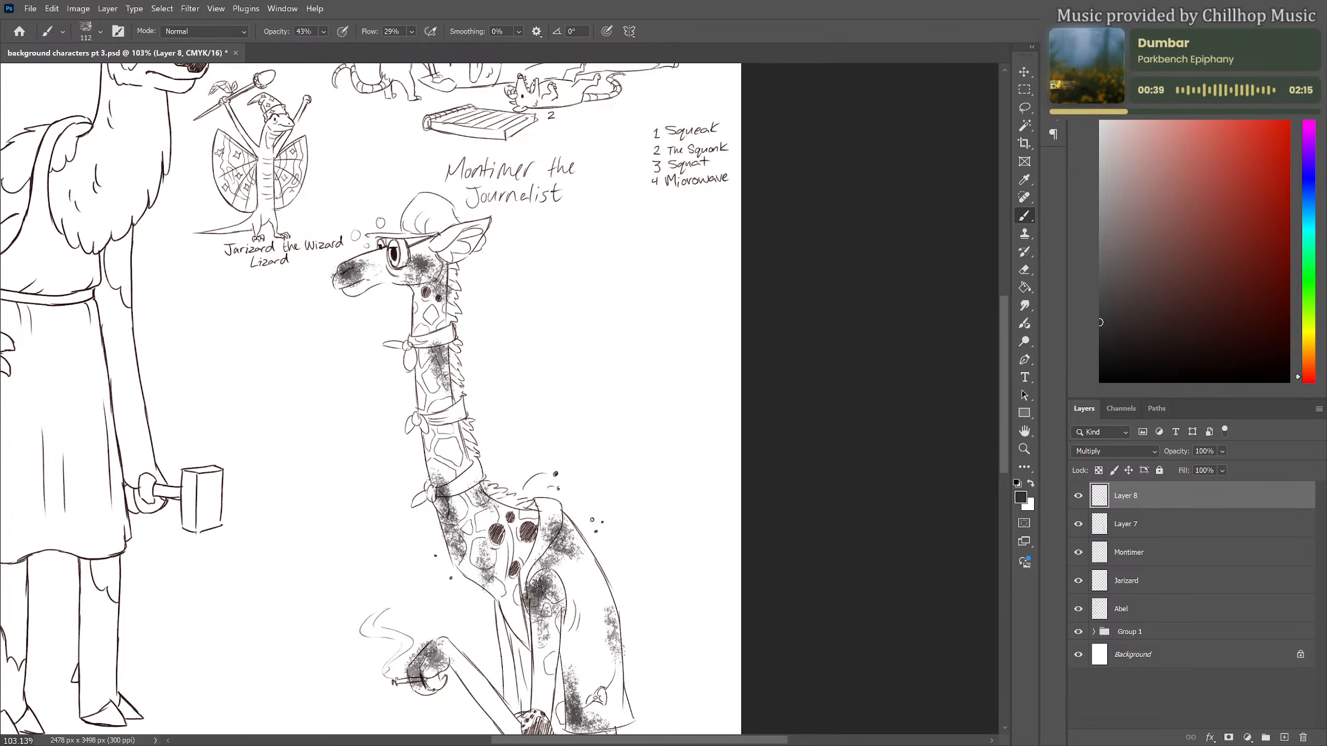
Undo the stray charcoal stroke and erase overspill outside the giraffe's outline with a 35 px eraser, from the raised hand down to the hooves
left_click_drag(387, 350, 366, 339)
key("ctrl+z")
key("e")
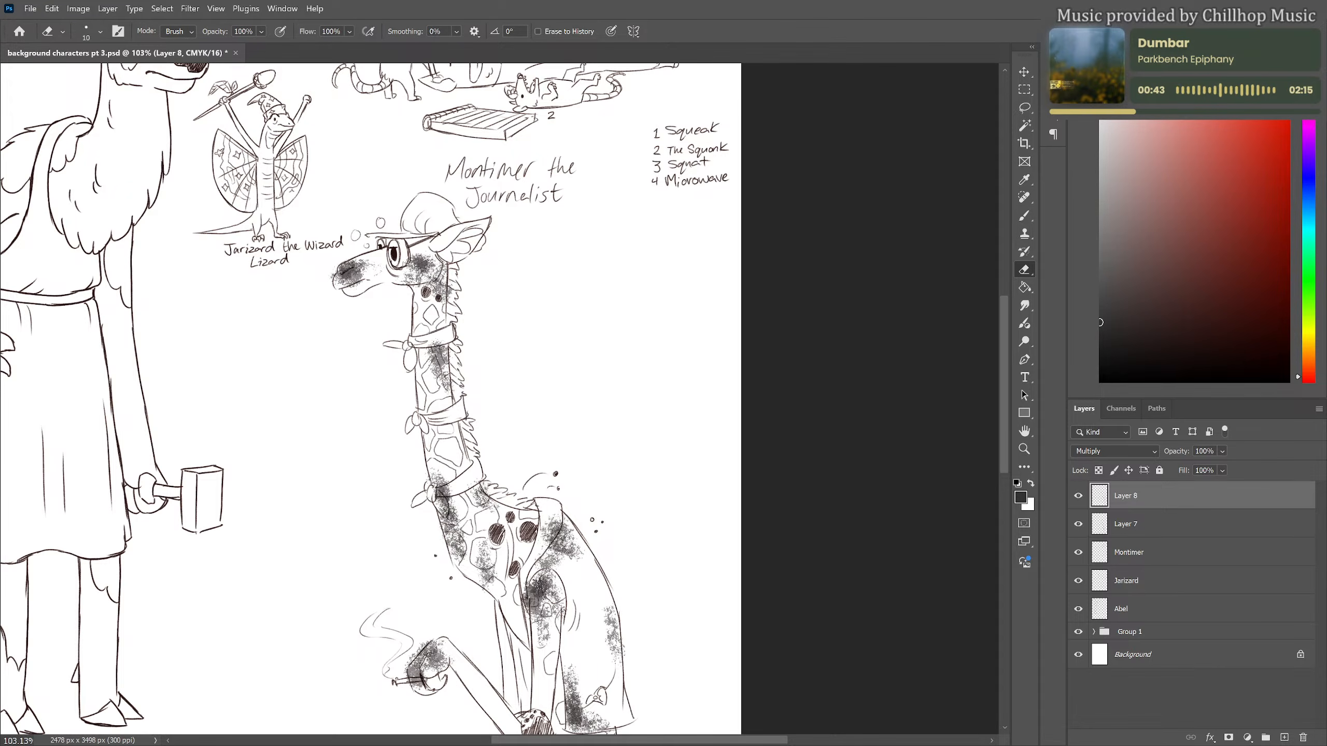
key("bracketright")
left_click_drag(520, 397, 489, 287)
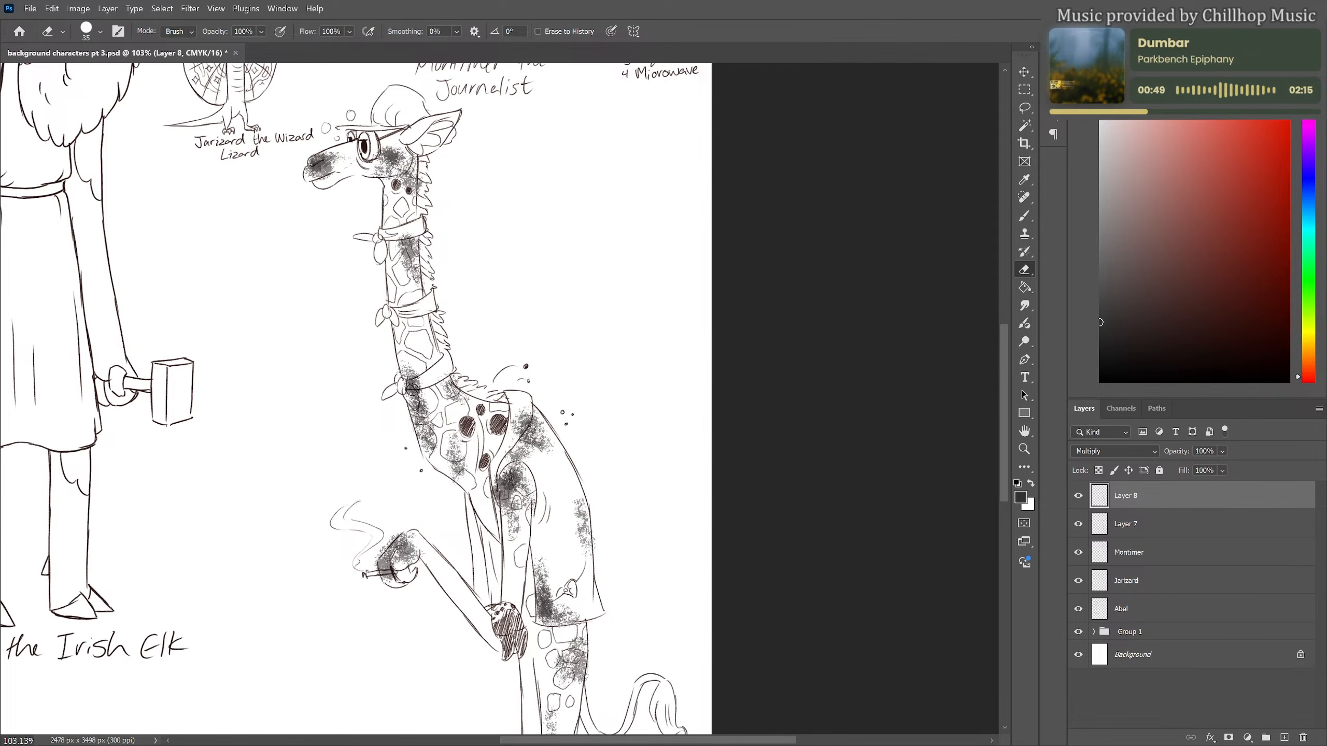
mouse_move(586, 408)
left_mouse_down()
mouse_move(580, 344)
mouse_move(570, 315)
left_mouse_up()
mouse_move(361, 453)
left_mouse_down()
mouse_move(383, 435)
mouse_move(355, 468)
left_mouse_up()
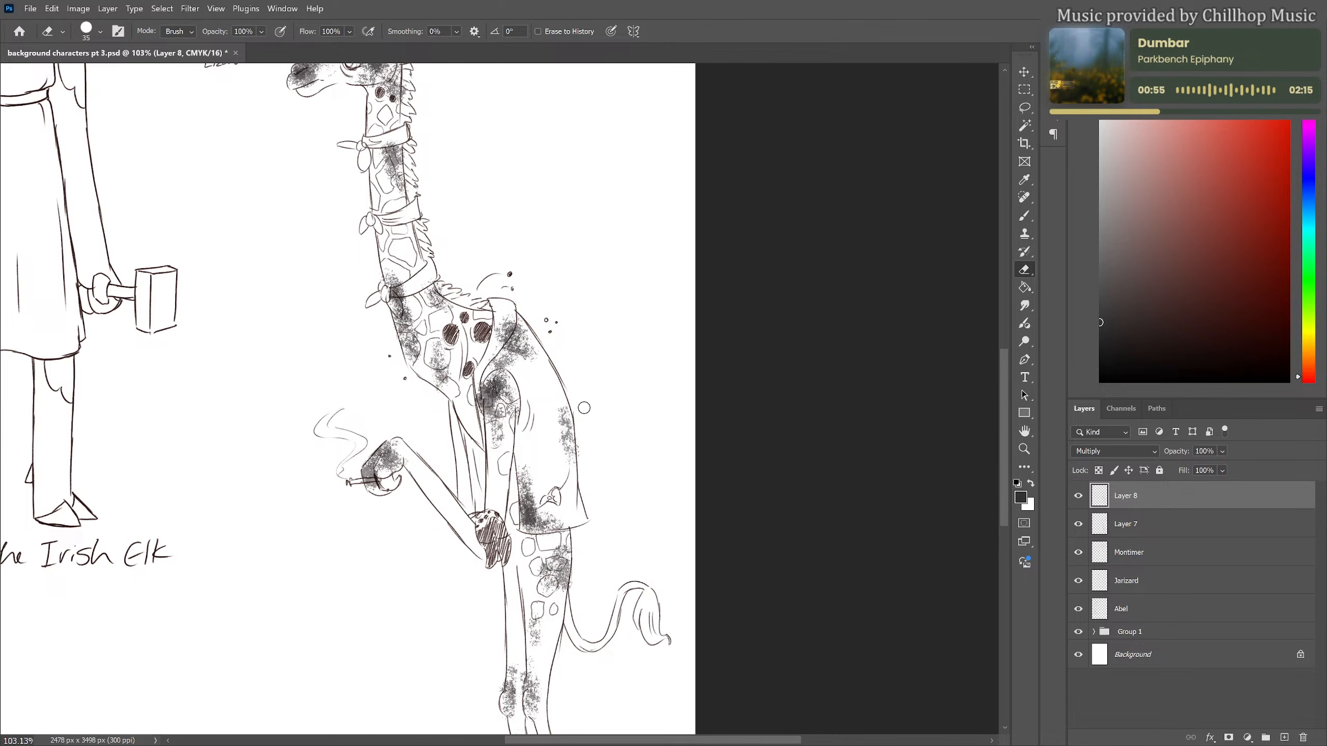
scroll(585, 497, "down", 5)
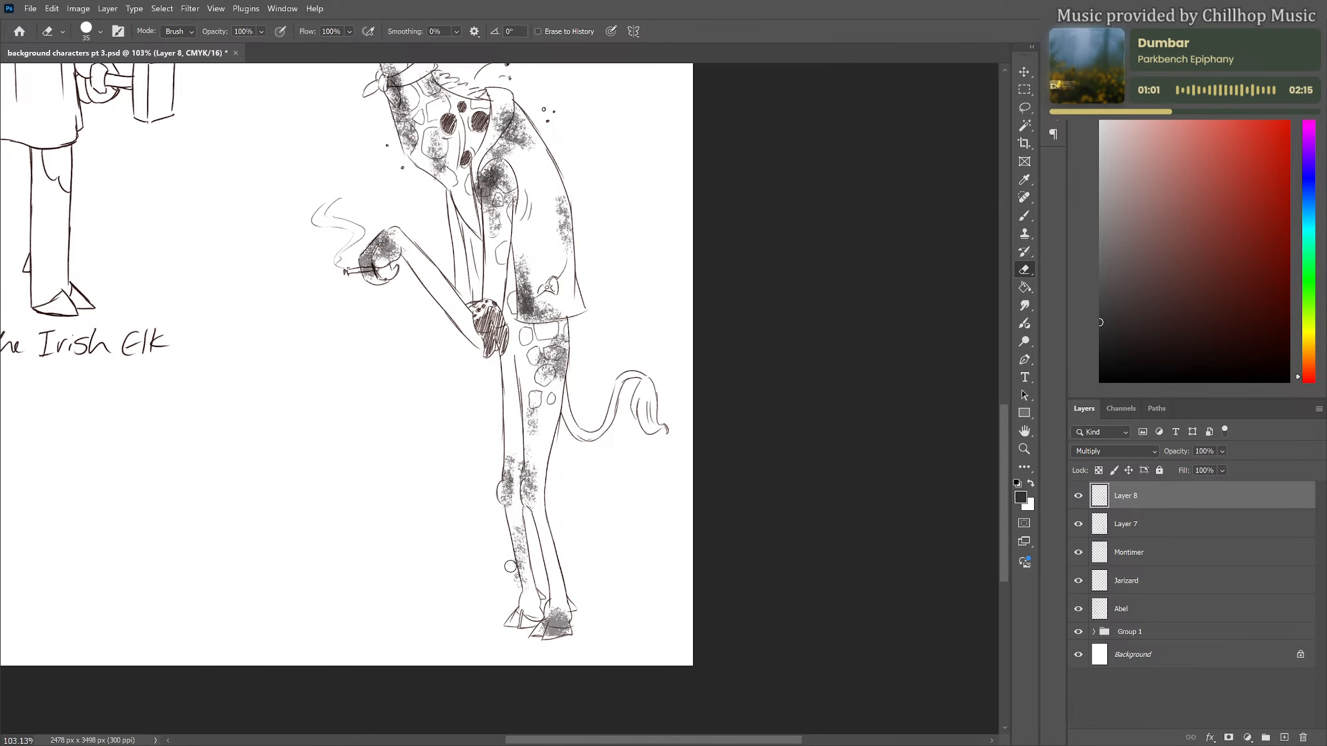
scroll(631, 372, "down", 3)
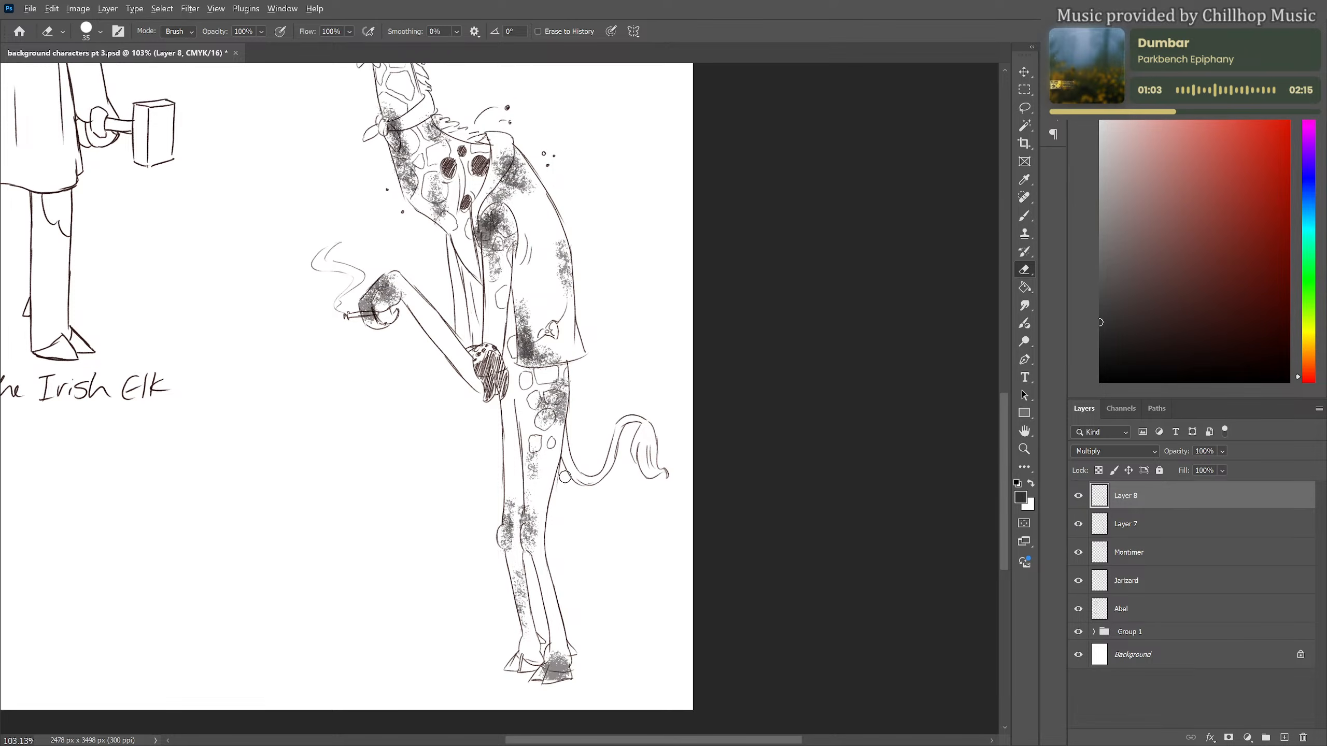
scroll(539, 486, "up", 1)
scroll(526, 493, "up", 1)
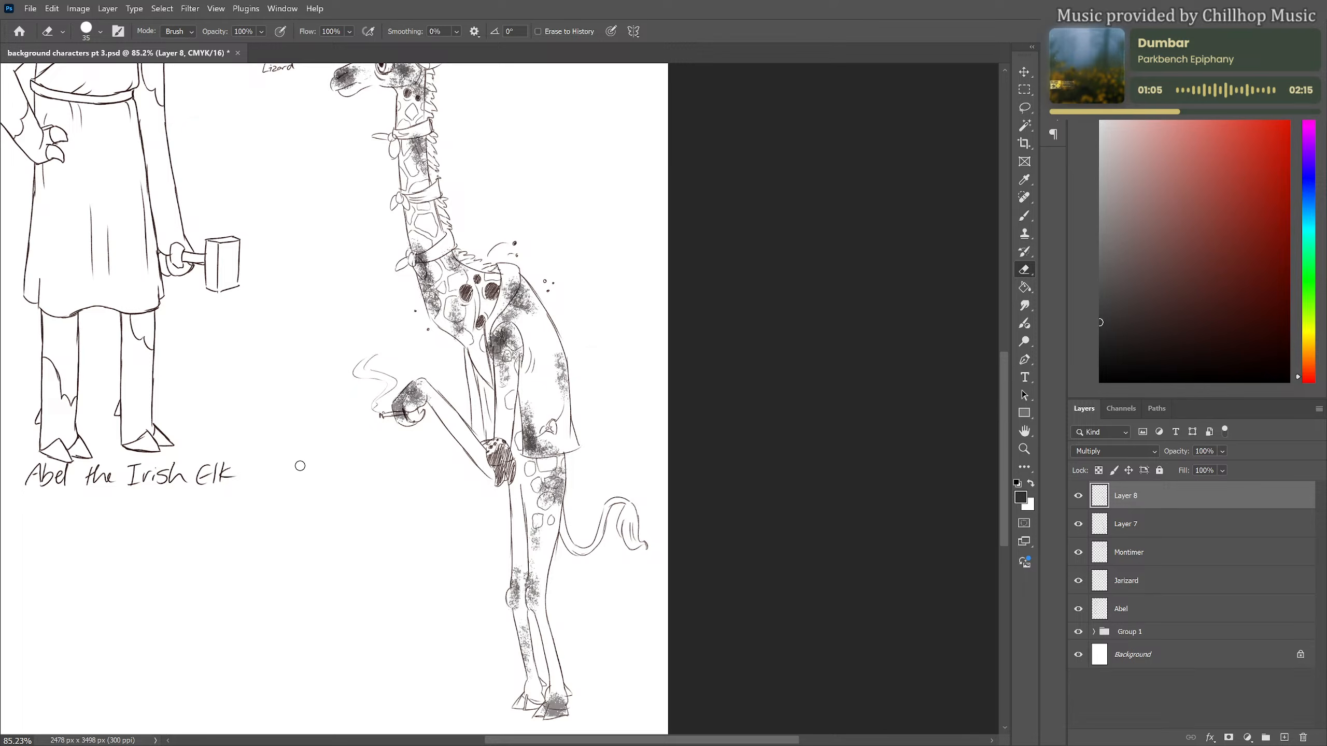
Lower the grime shading layer's opacity to 35% and merge it down into the giraffe line art layer
scroll(473, 460, "up", 1)
scroll(517, 479, "up", 3)
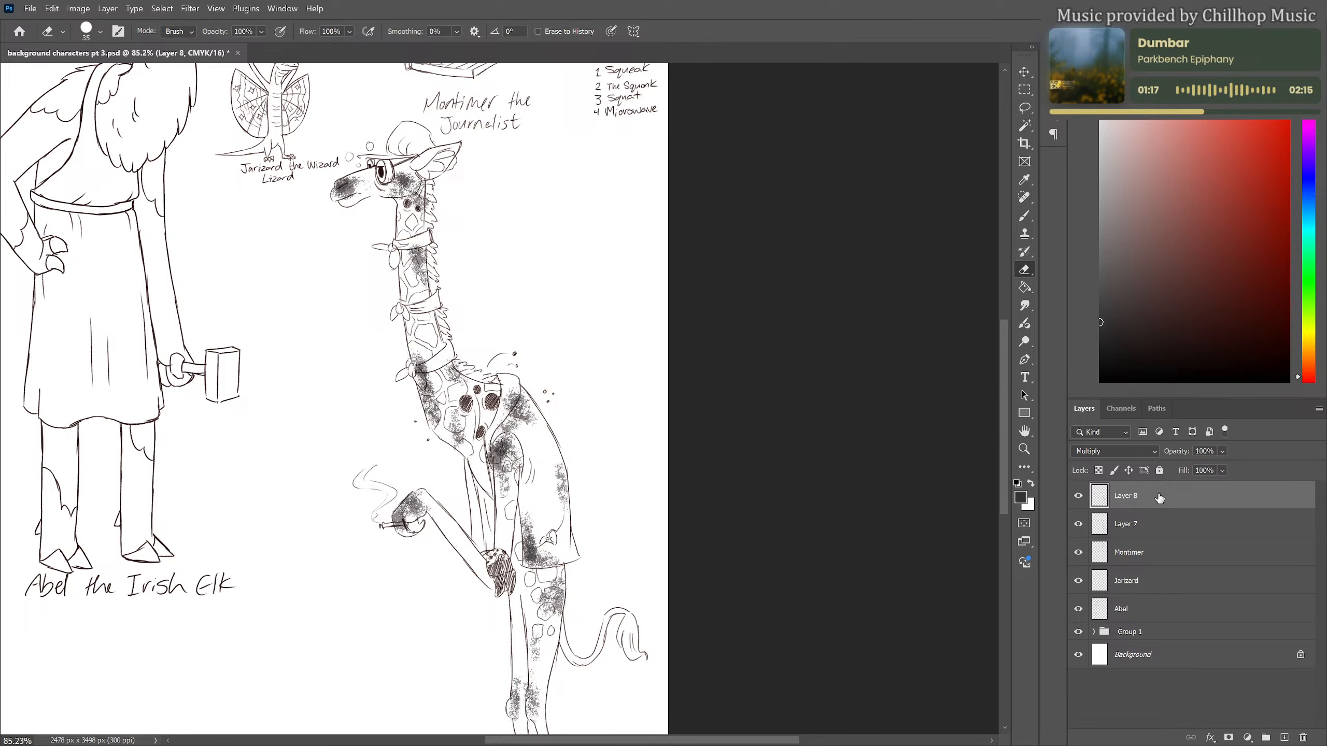
left_click_drag(1241, 470, 1217, 468)
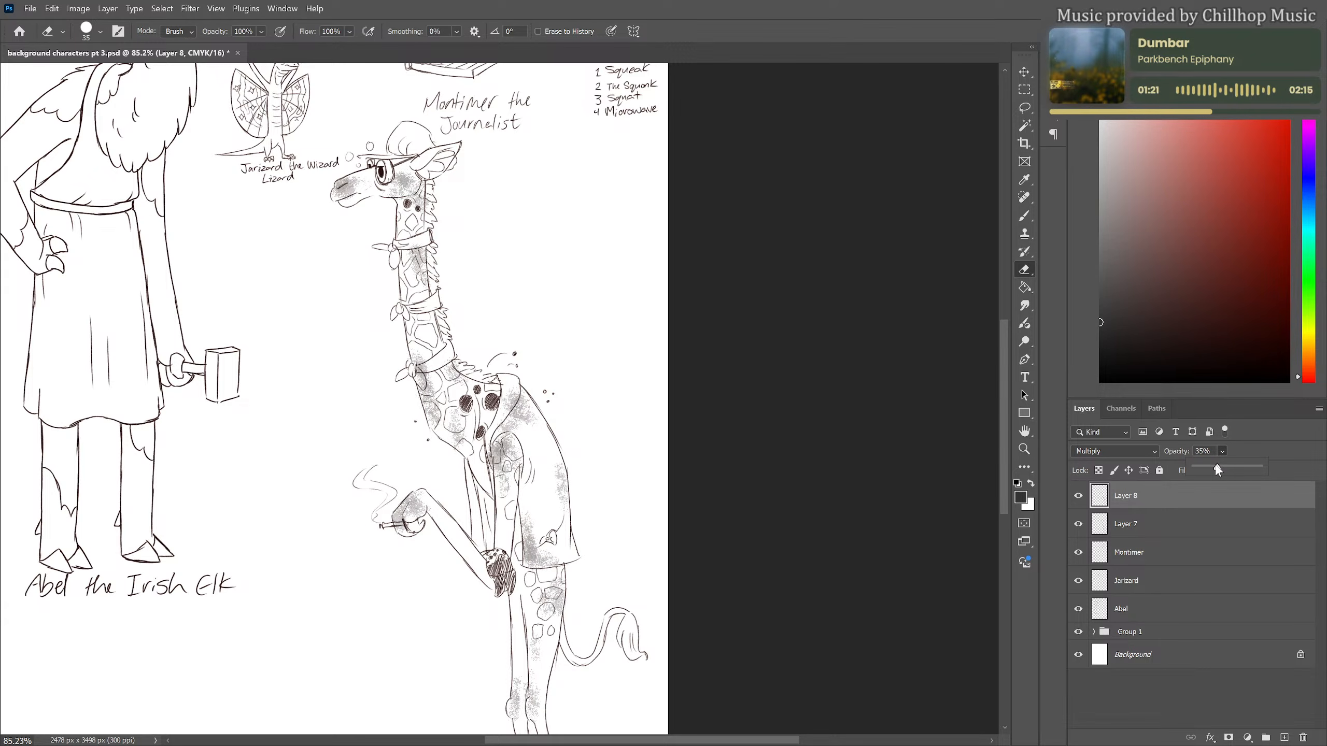
left_click(1141, 499)
key("ctrl+e")
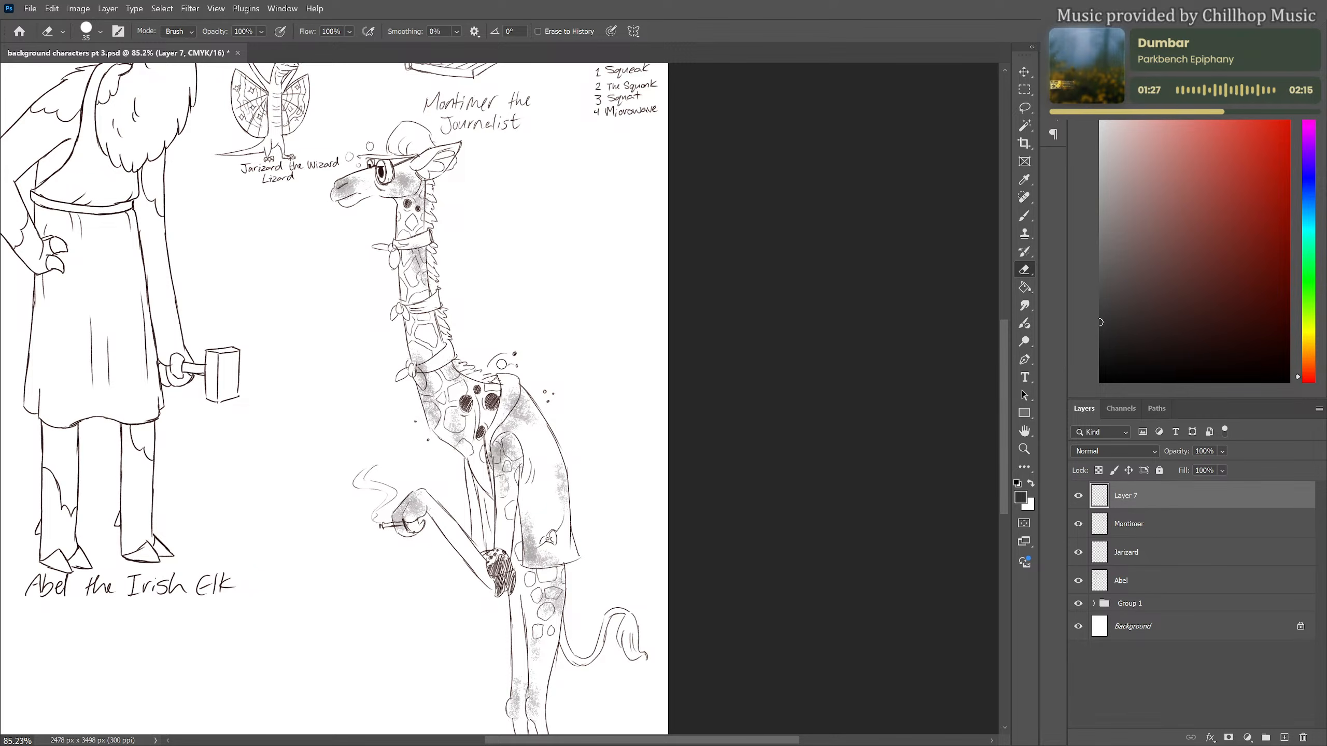
Switch to the #2 Pencil brush at 6 px and choose the dark brown "lineart" swatch as the drawing colour
scroll(590, 335, "down", 6)
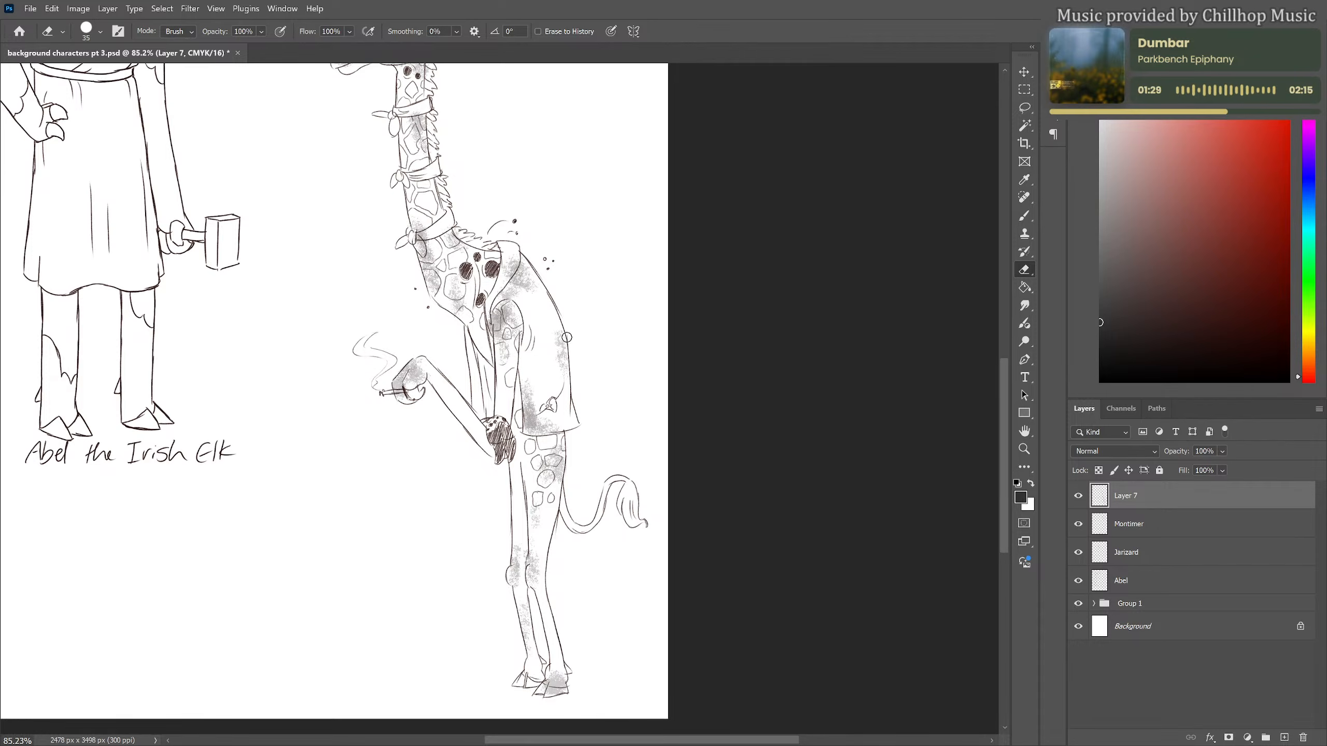
scroll(588, 357, "up", 5)
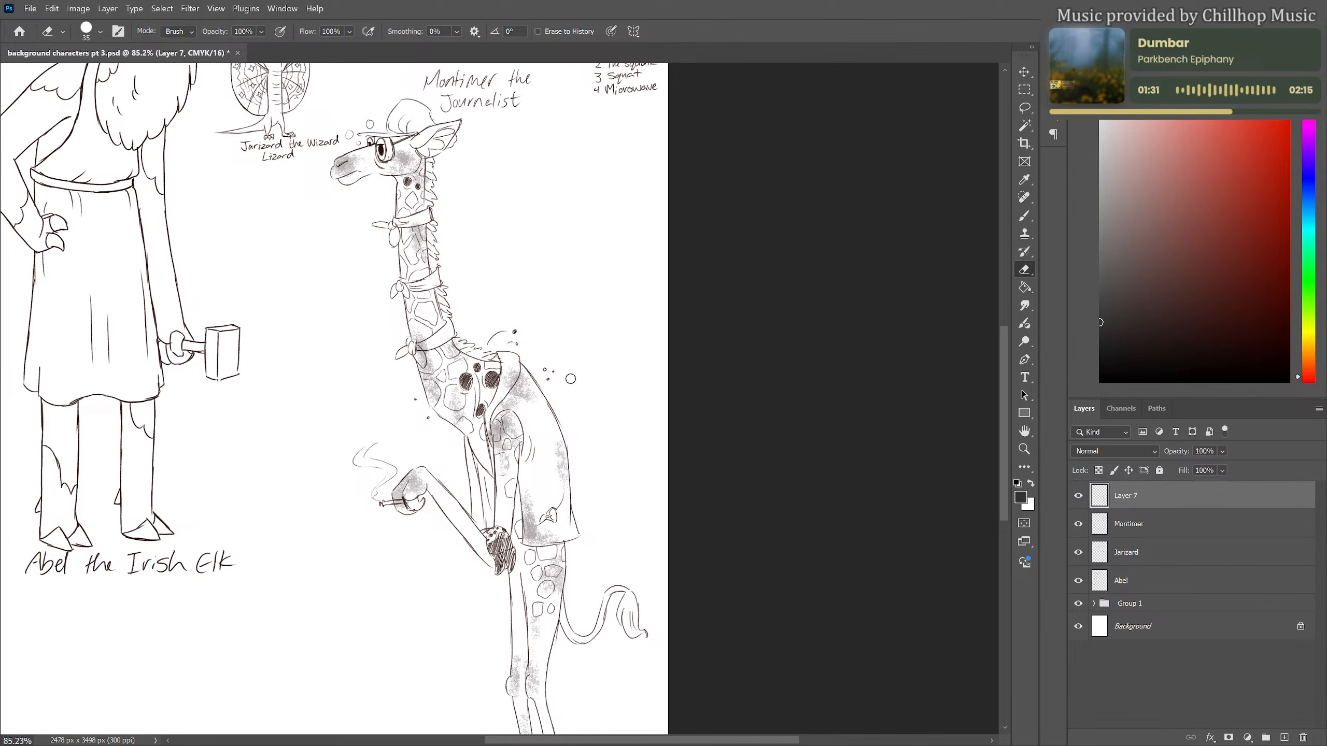
key("b")
left_click(93, 29)
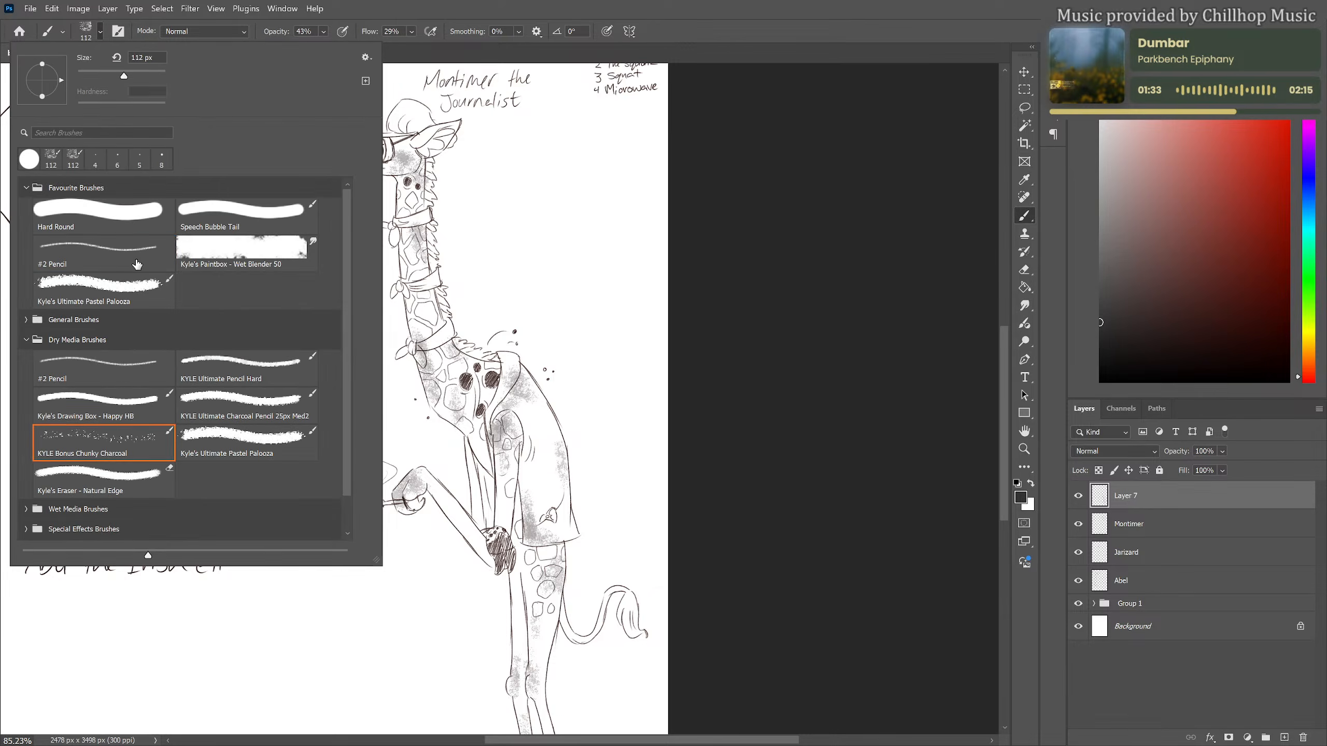
left_click(139, 256)
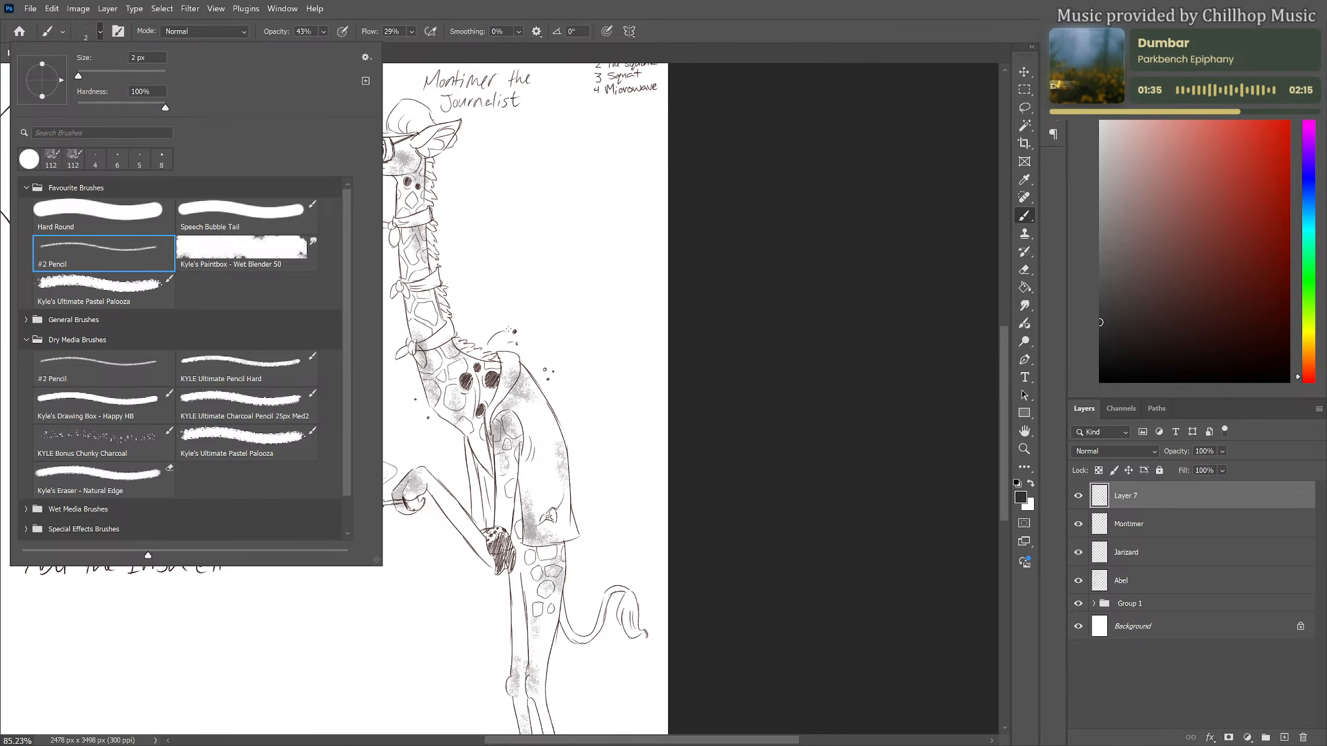
left_click(509, 329)
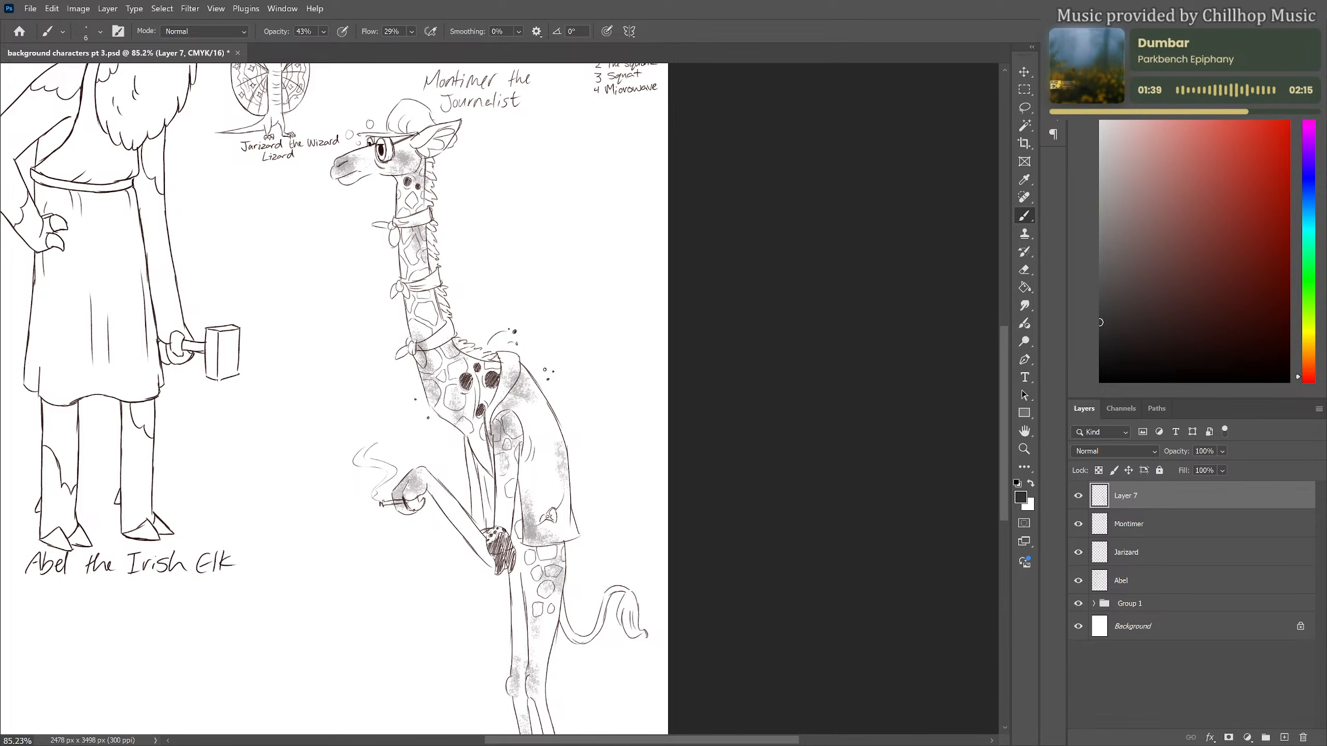
left_click(1114, 53)
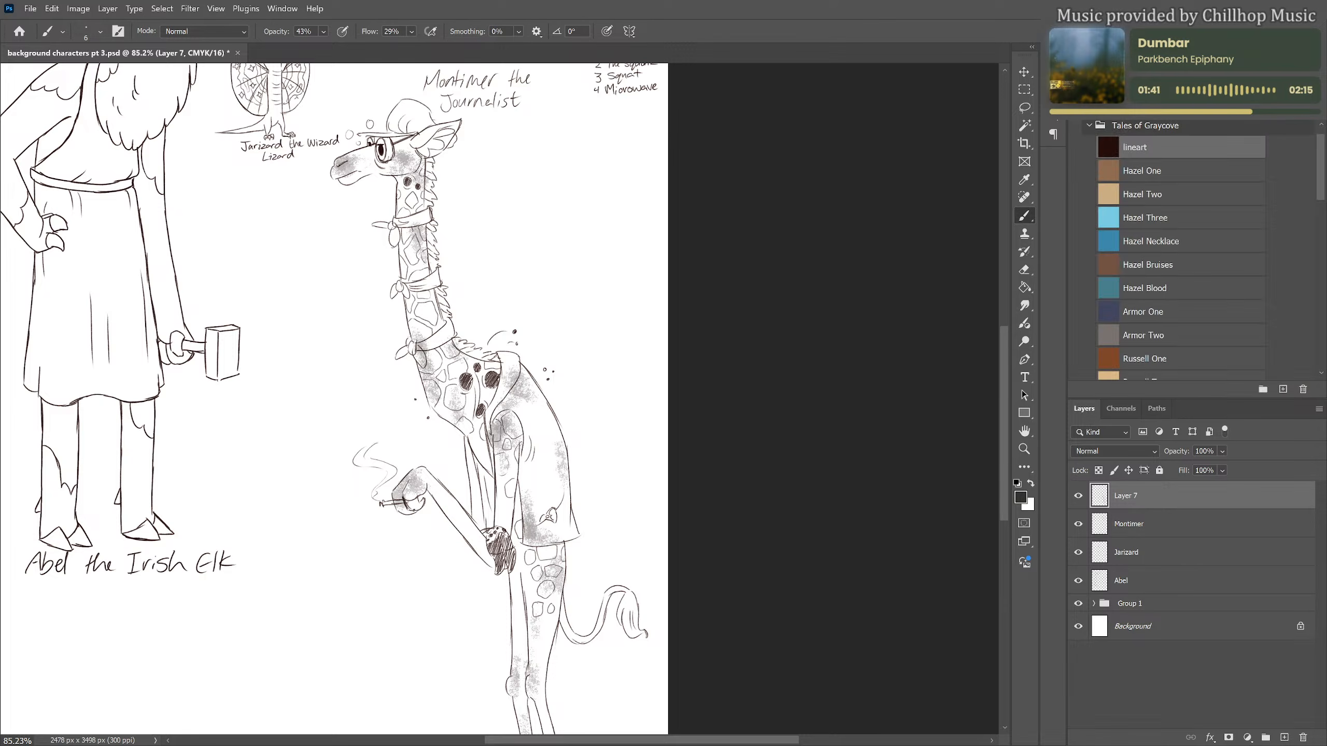
left_click(1152, 147)
scroll(458, 331, "down", 3)
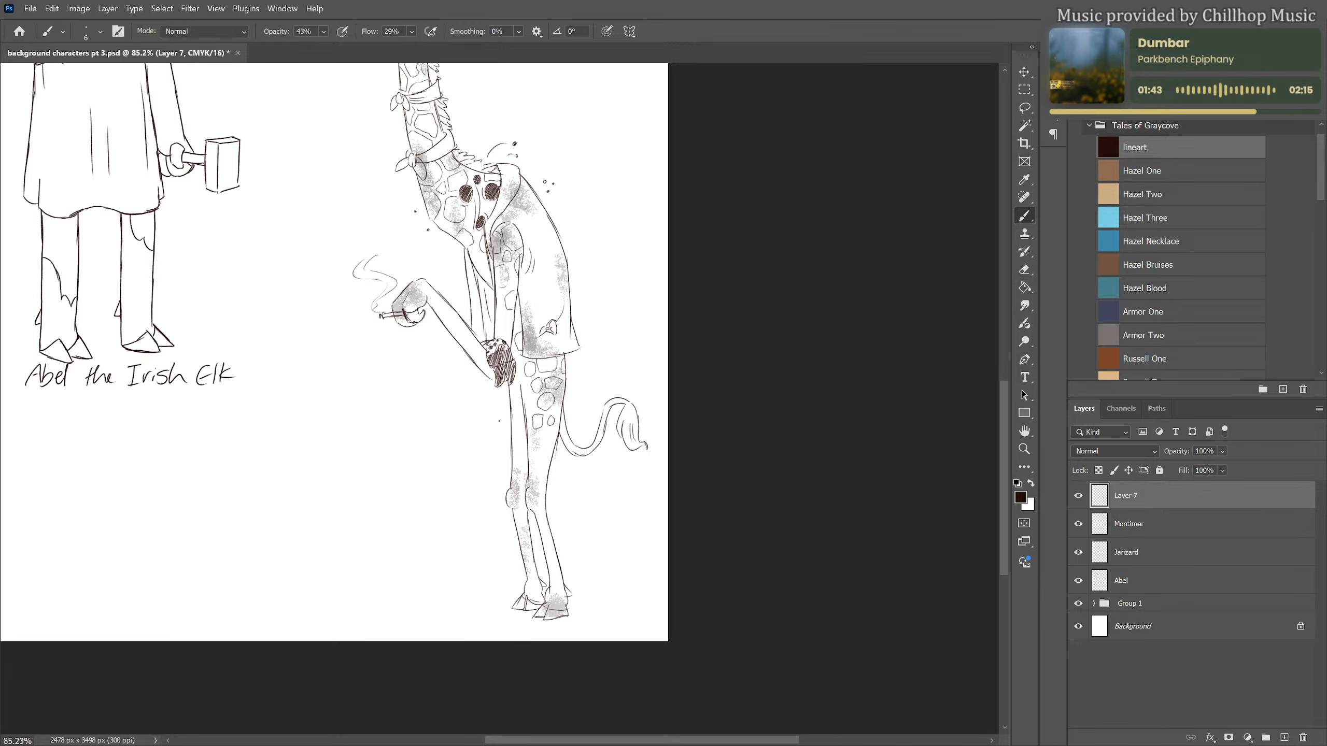
scroll(497, 410, "up", 2)
scroll(459, 451, "down", 1)
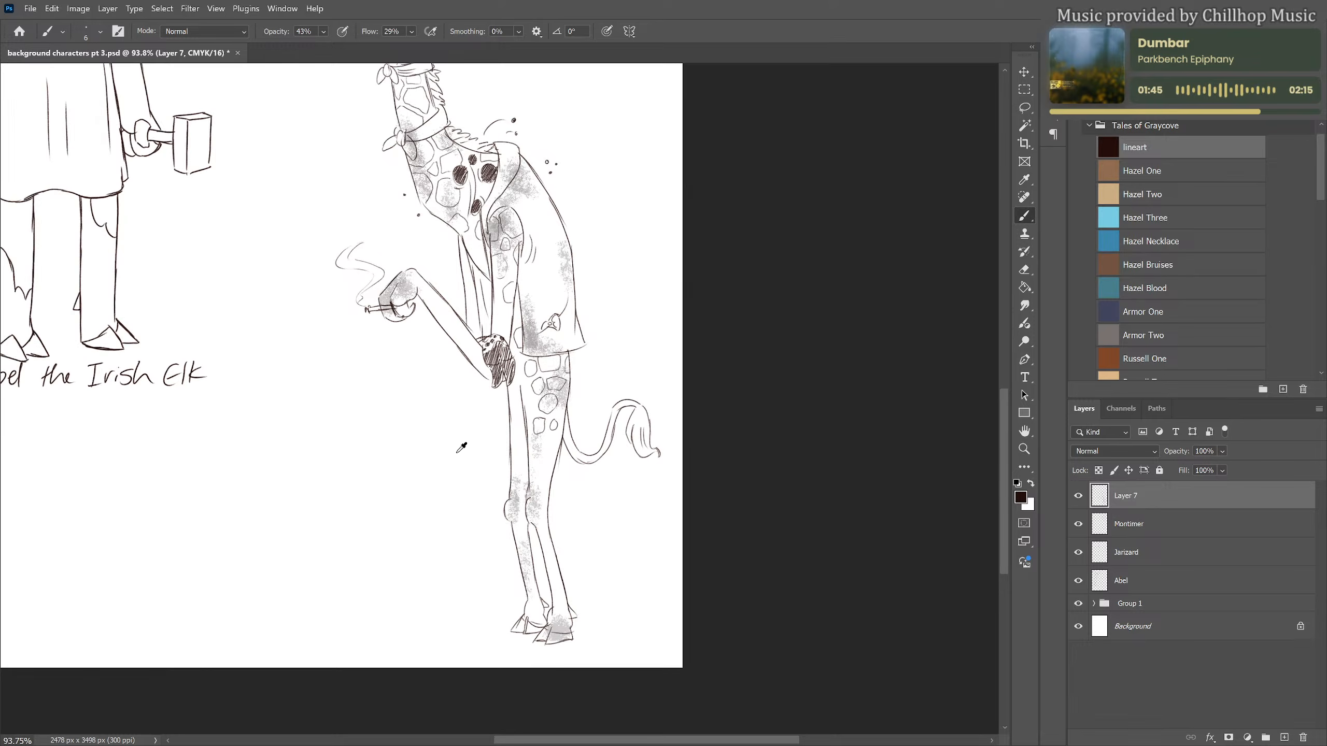
scroll(459, 448, "up", 4)
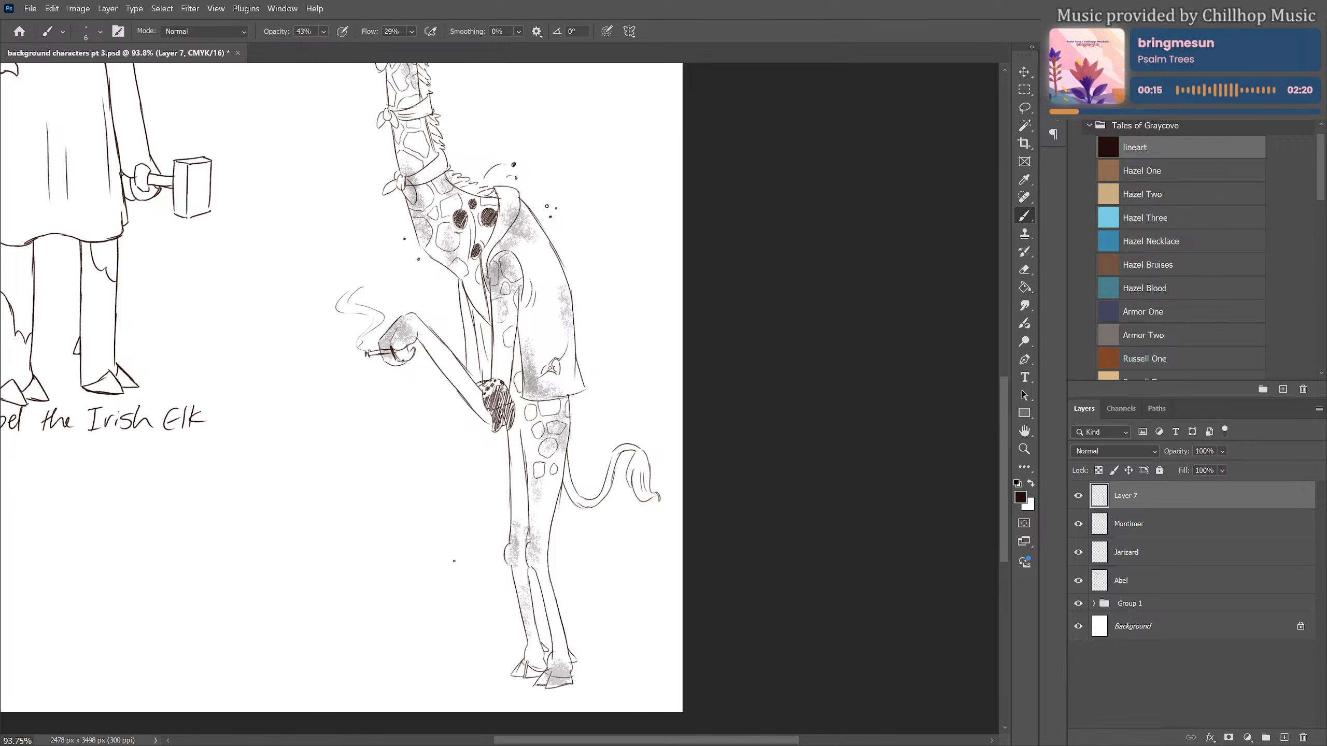
left_click_drag(453, 565, 497, 450)
scroll(525, 529, "up", 3)
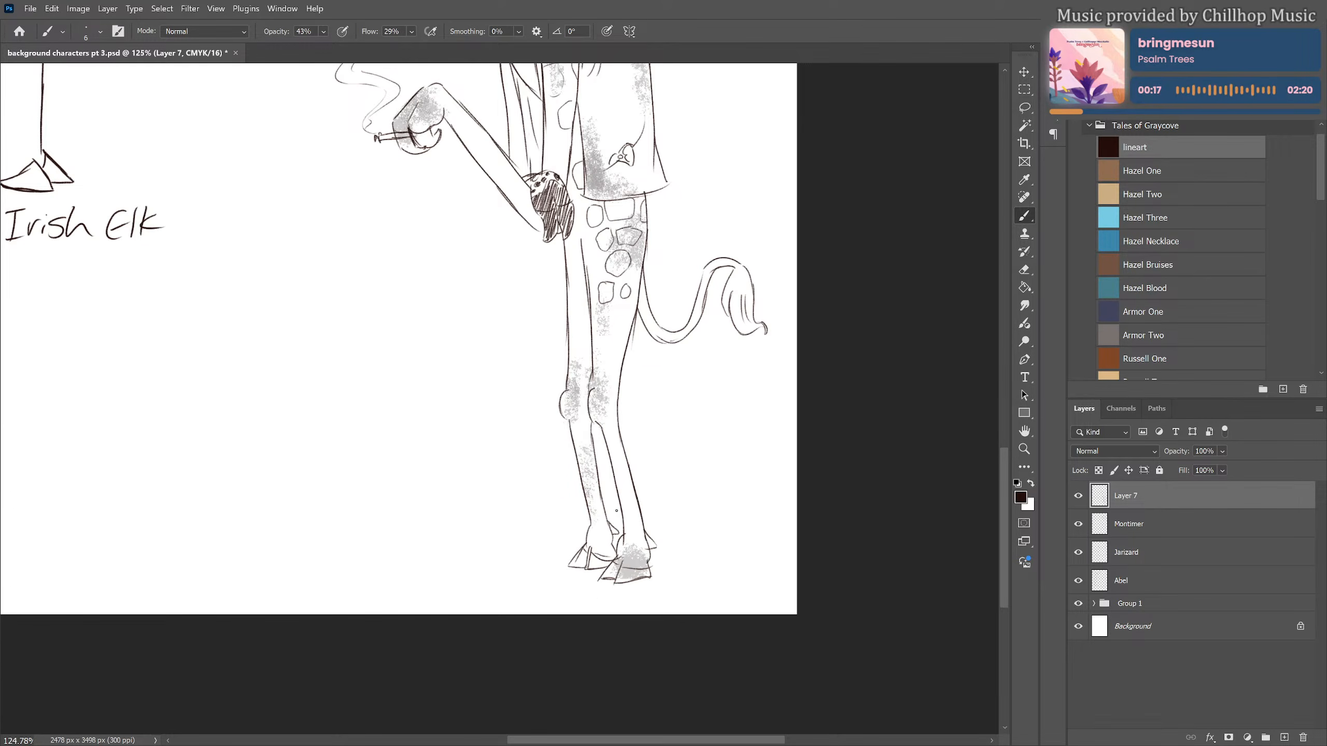
scroll(650, 533, "down", 6)
scroll(664, 602, "up", 4)
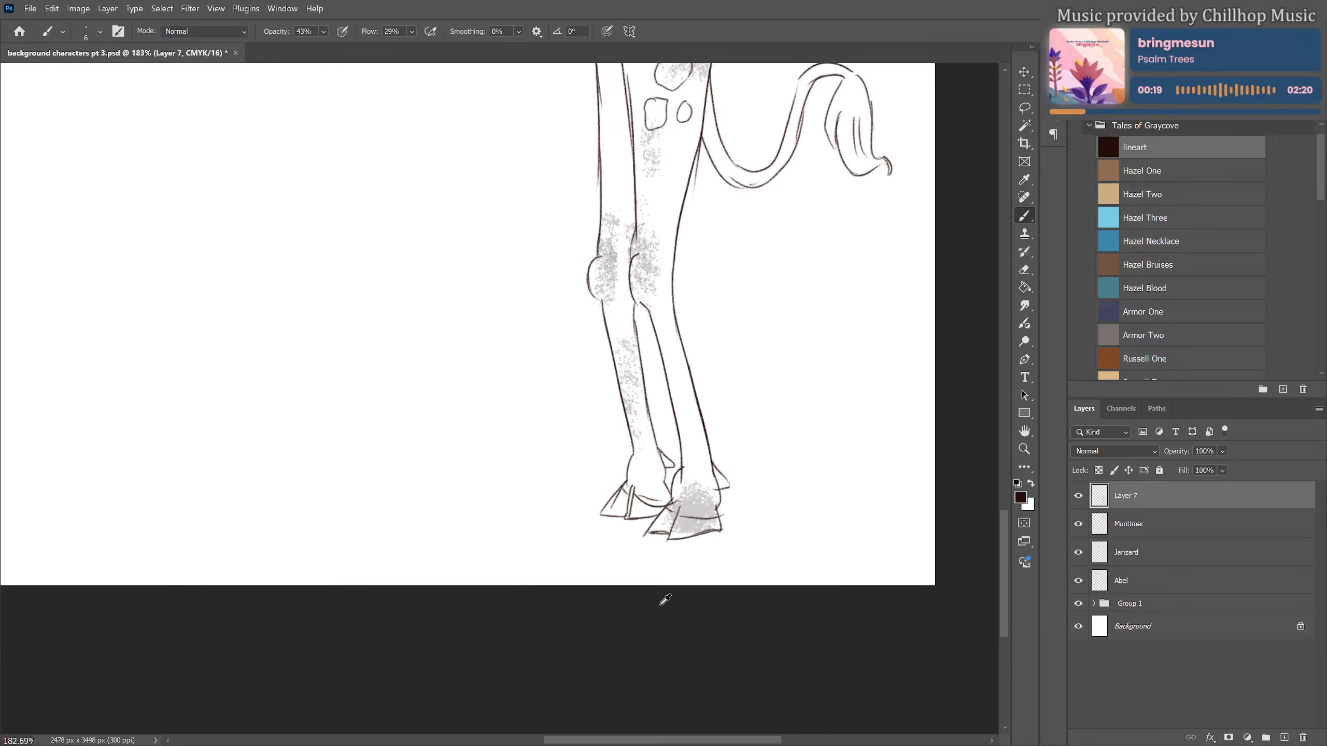
left_click_drag(549, 567, 574, 552)
key("ctrl+z")
key("ctrl+z")
Set the pencil's flow and opacity to 100% and handwrite "Arnold, the bearer of" just below the giraffe's hooves
left_click_drag(412, 32, 477, 36)
left_click(324, 32)
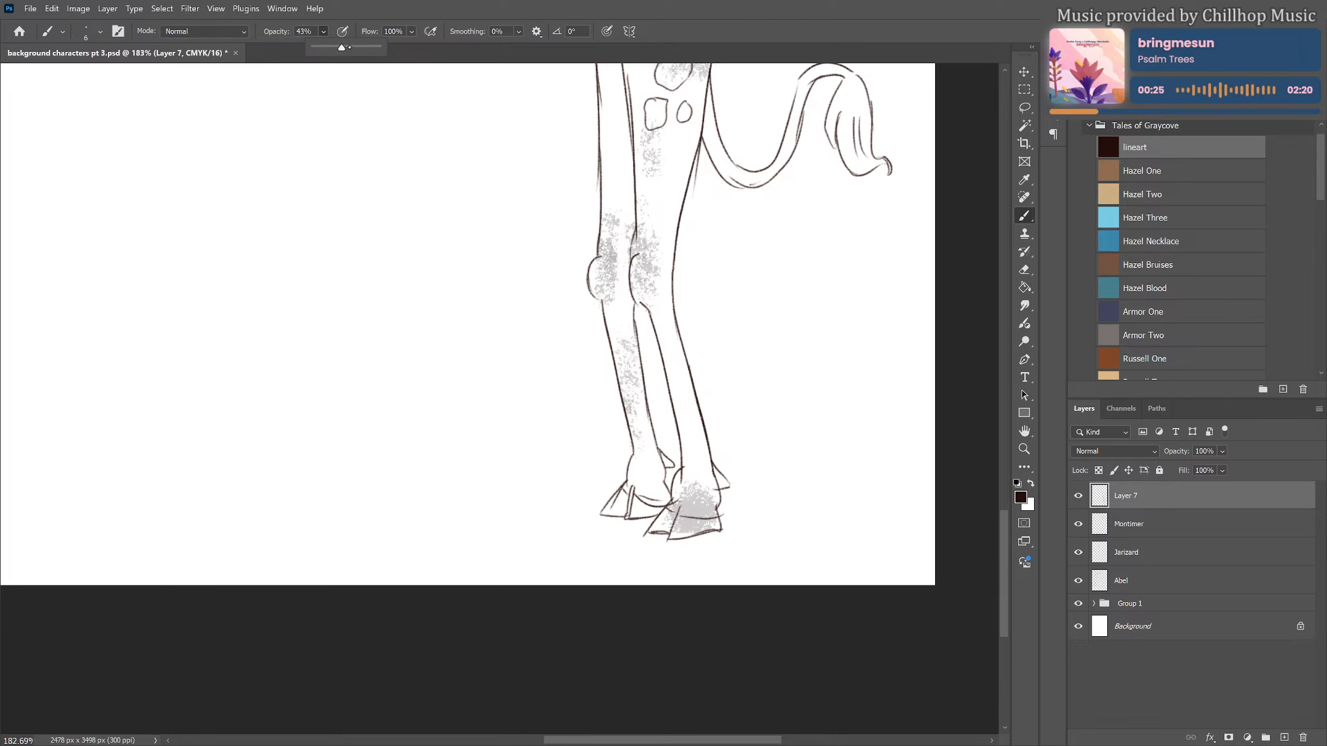
left_click_drag(342, 47, 377, 47)
mouse_move(562, 564)
left_mouse_down()
mouse_move(580, 539)
mouse_move(582, 563)
mouse_move(598, 549)
mouse_move(623, 562)
left_mouse_up()
mouse_move(637, 552)
left_mouse_down()
mouse_move(635, 563)
mouse_move(663, 563)
mouse_move(672, 547)
left_mouse_up()
mouse_move(671, 542)
left_mouse_down()
mouse_move(688, 562)
mouse_move(734, 548)
mouse_move(736, 560)
left_mouse_up()
left_click_drag(747, 550, 754, 560)
left_click_drag(755, 550, 773, 560)
left_click_drag(774, 549, 809, 552)
mouse_move(823, 532)
left_mouse_down()
mouse_move(814, 560)
mouse_move(830, 545)
left_mouse_up()
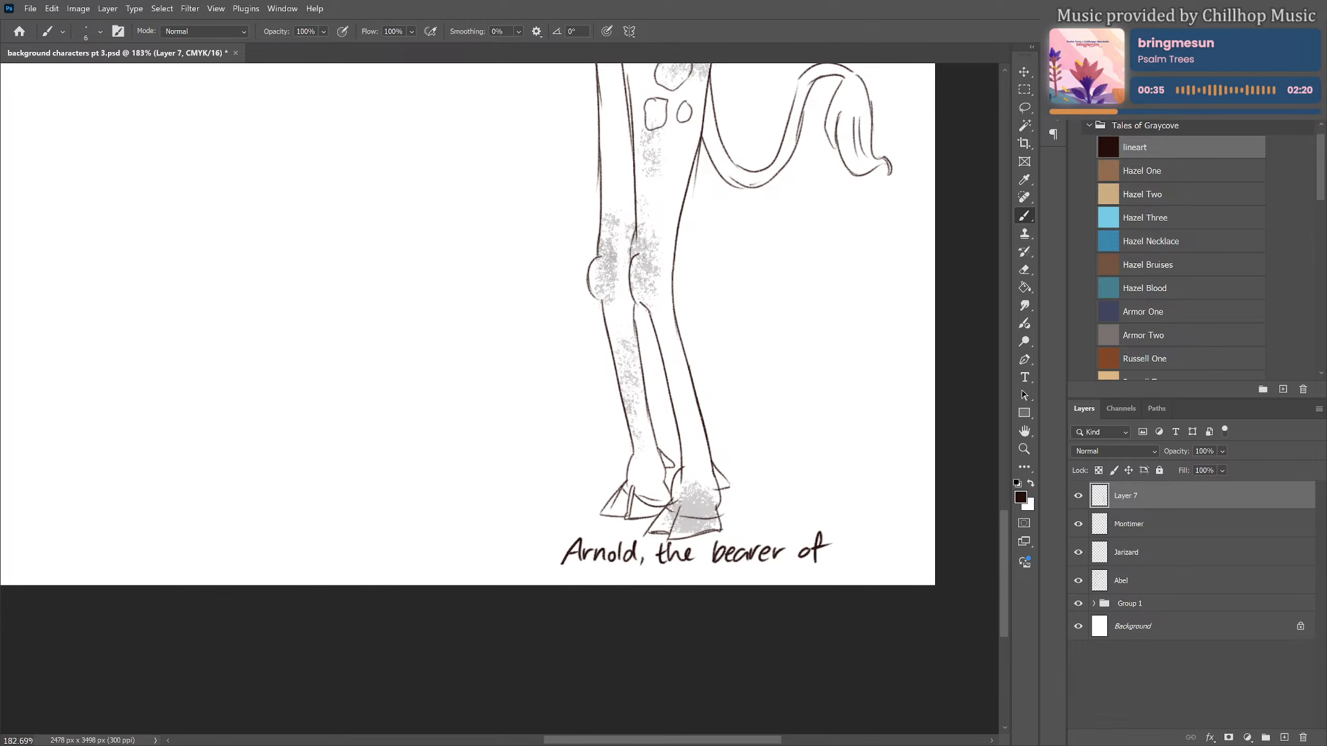
Handwrite "BAD NEWS" in capitals as the caption's second line, centred under the first, above the page's lower edge
left_click_drag(607, 568, 606, 586)
mouse_move(605, 569)
left_mouse_down()
mouse_move(605, 585)
mouse_move(642, 585)
left_mouse_up()
left_click_drag(629, 578, 648, 567)
mouse_move(644, 567)
left_mouse_down()
mouse_move(648, 584)
mouse_move(722, 574)
left_mouse_up()
left_click_drag(728, 568, 751, 565)
left_click_drag(763, 565, 755, 583)
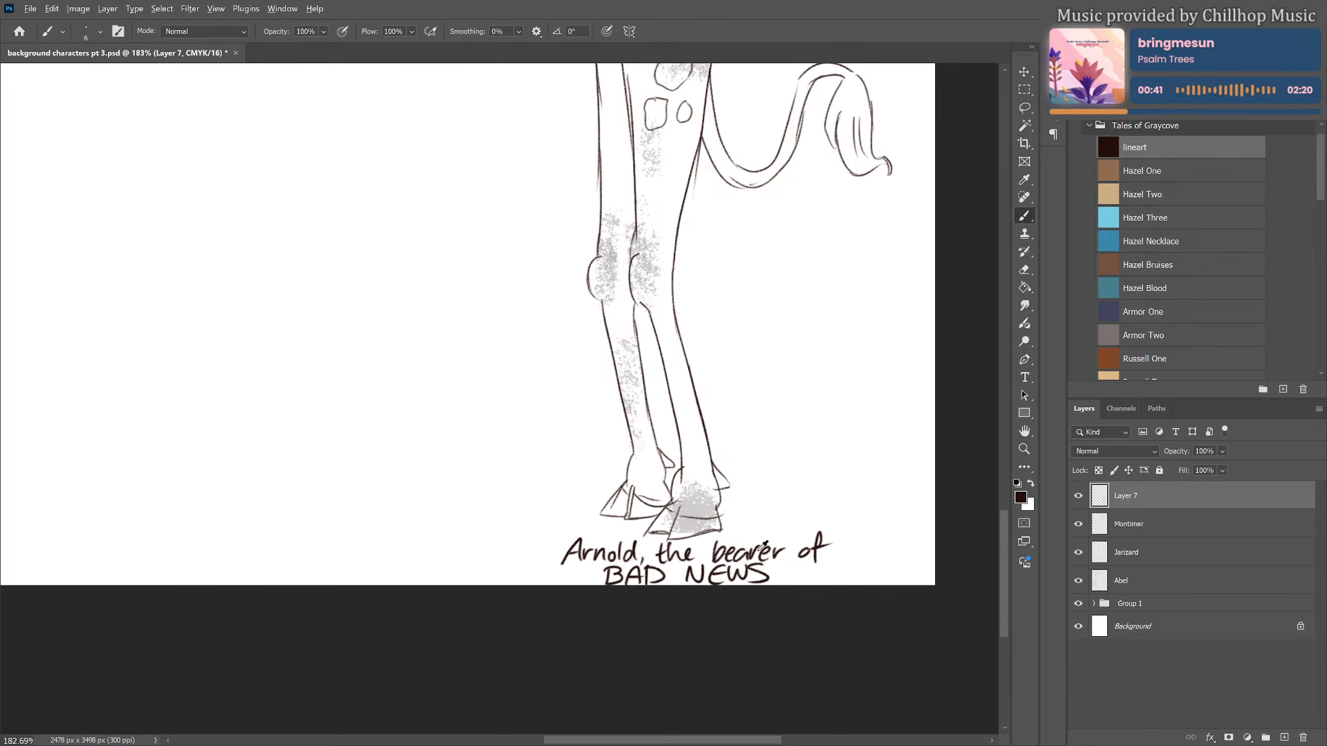
scroll(762, 547, "down", 7)
scroll(871, 394, "down", 3)
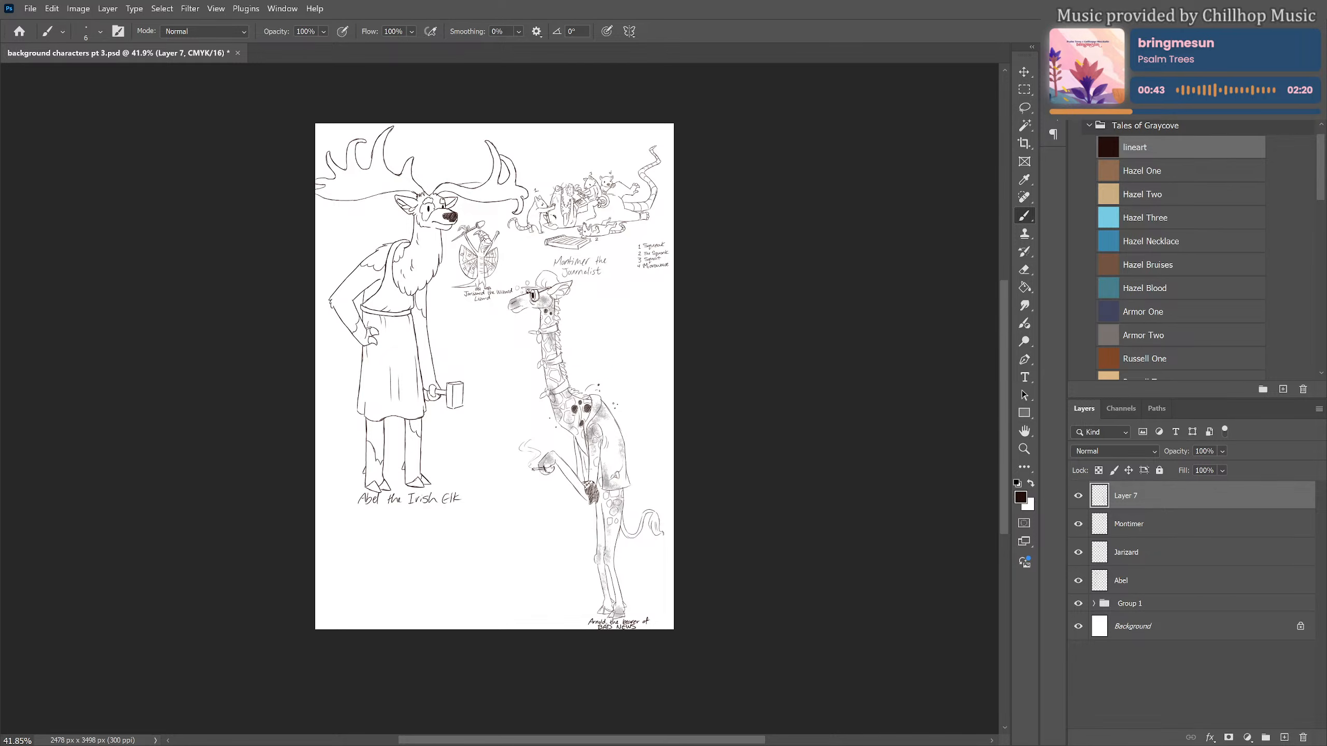
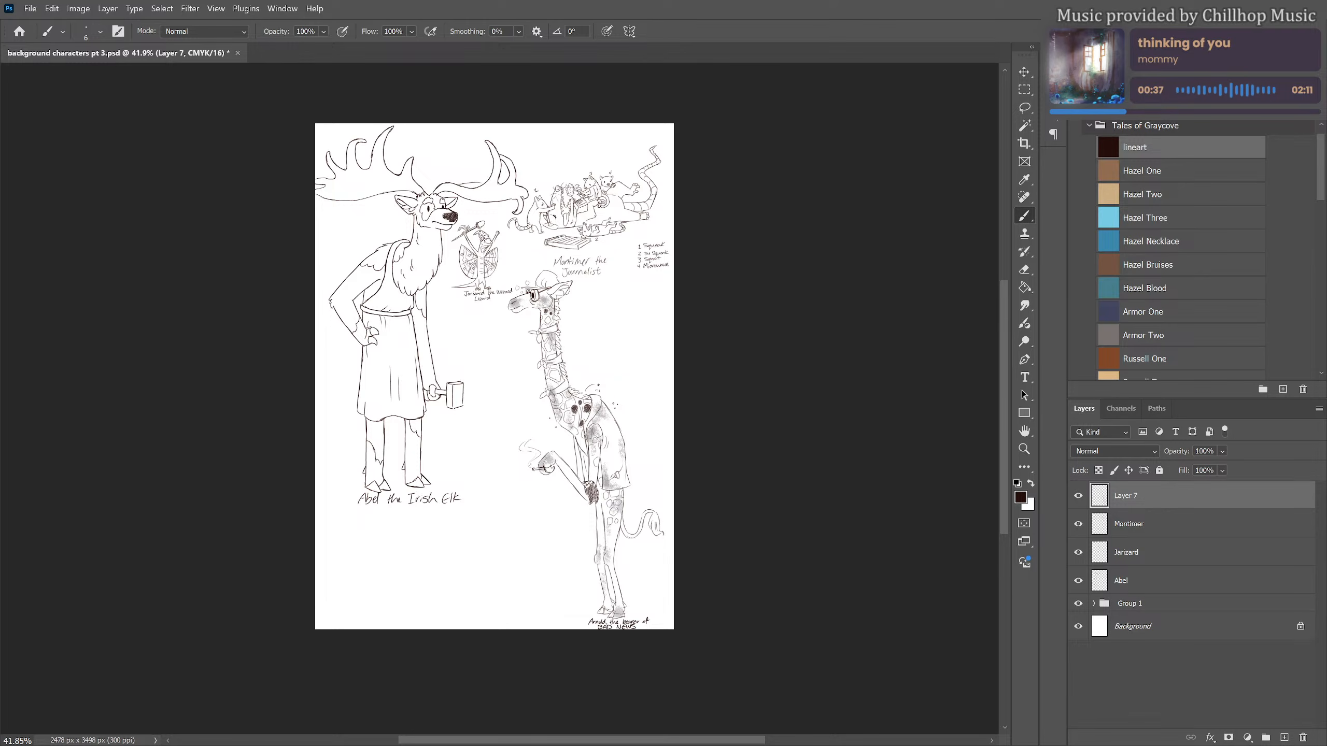
Rename the layer holding the giraffe drawing as "Arnold"
scroll(653, 475, "down", 2)
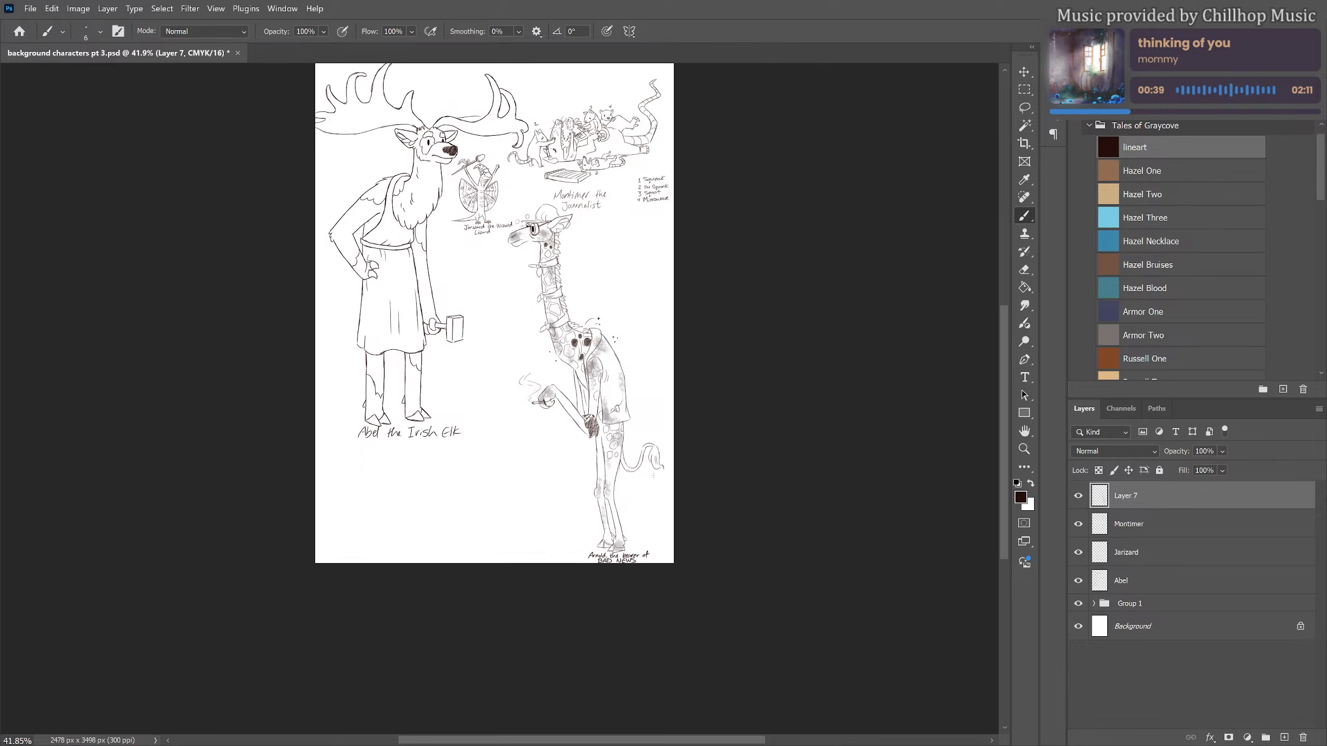
scroll(496, 502, "up", 5)
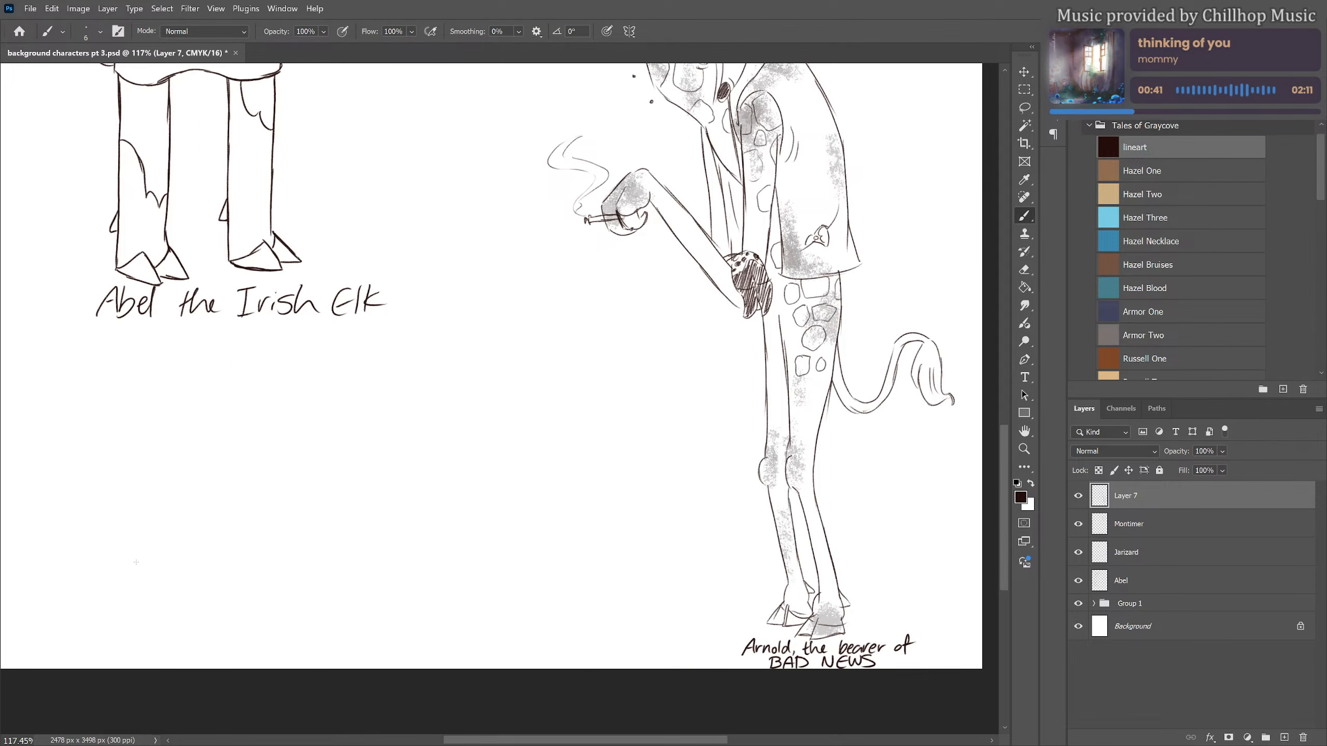
left_click_drag(462, 415, 518, 485)
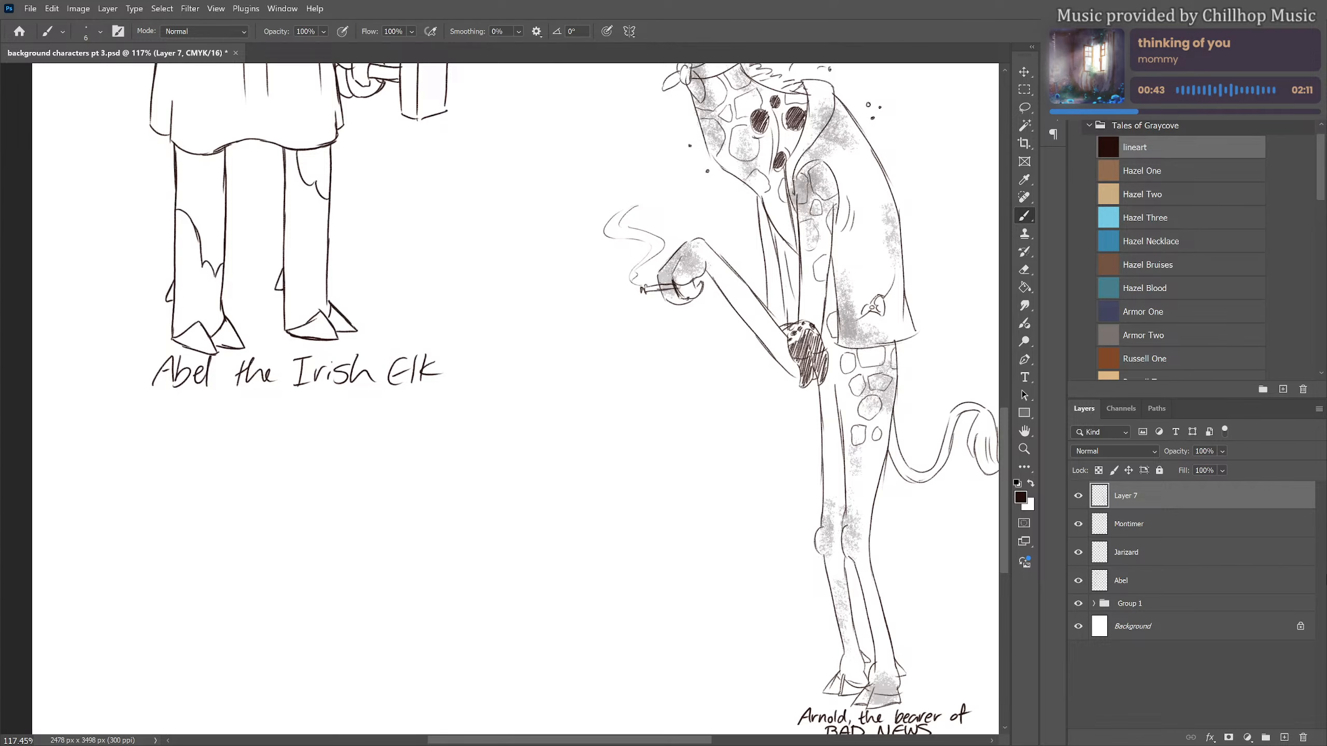
double_click(1136, 497)
type("Arnold")
key("Return")
Add a new layer above Arnold, choose the Armor One swatch and sketch an oval head between the elk's caption and the giraffe
left_click(1283, 738)
left_click(1223, 309)
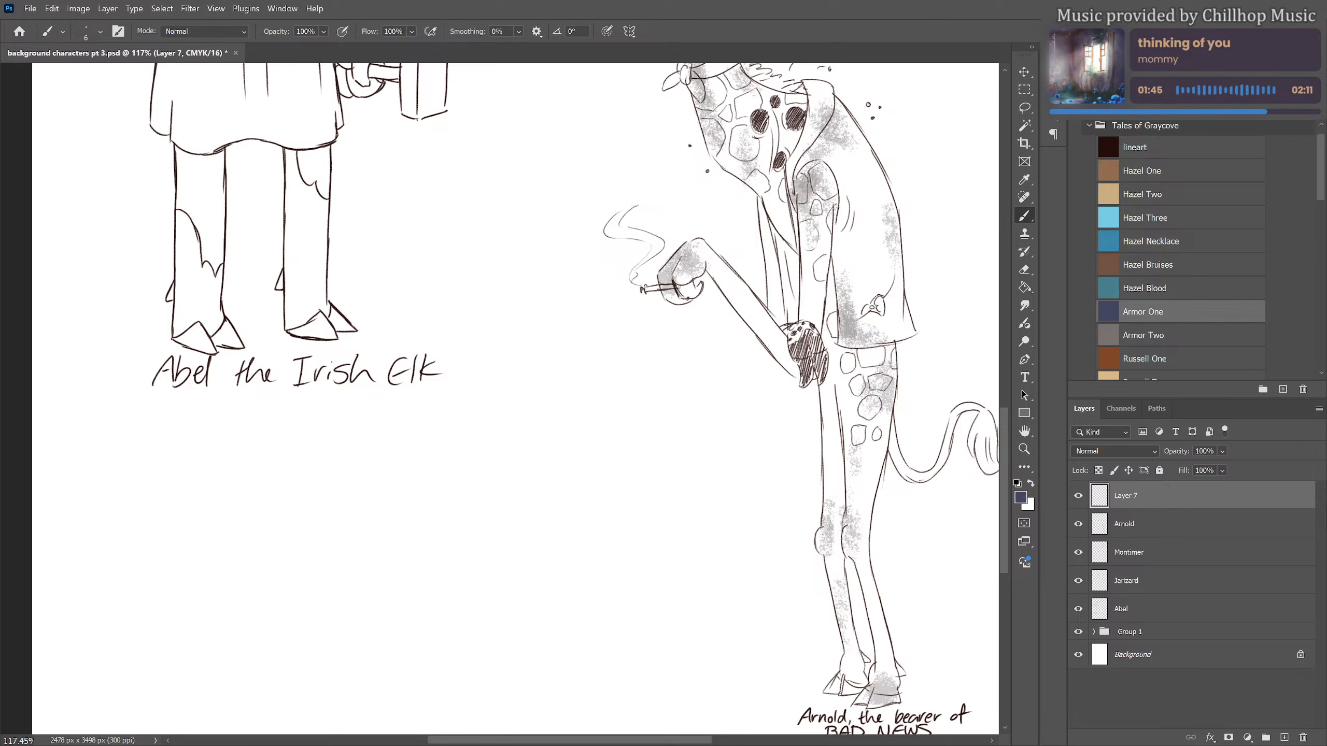
scroll(355, 406, "down", 1)
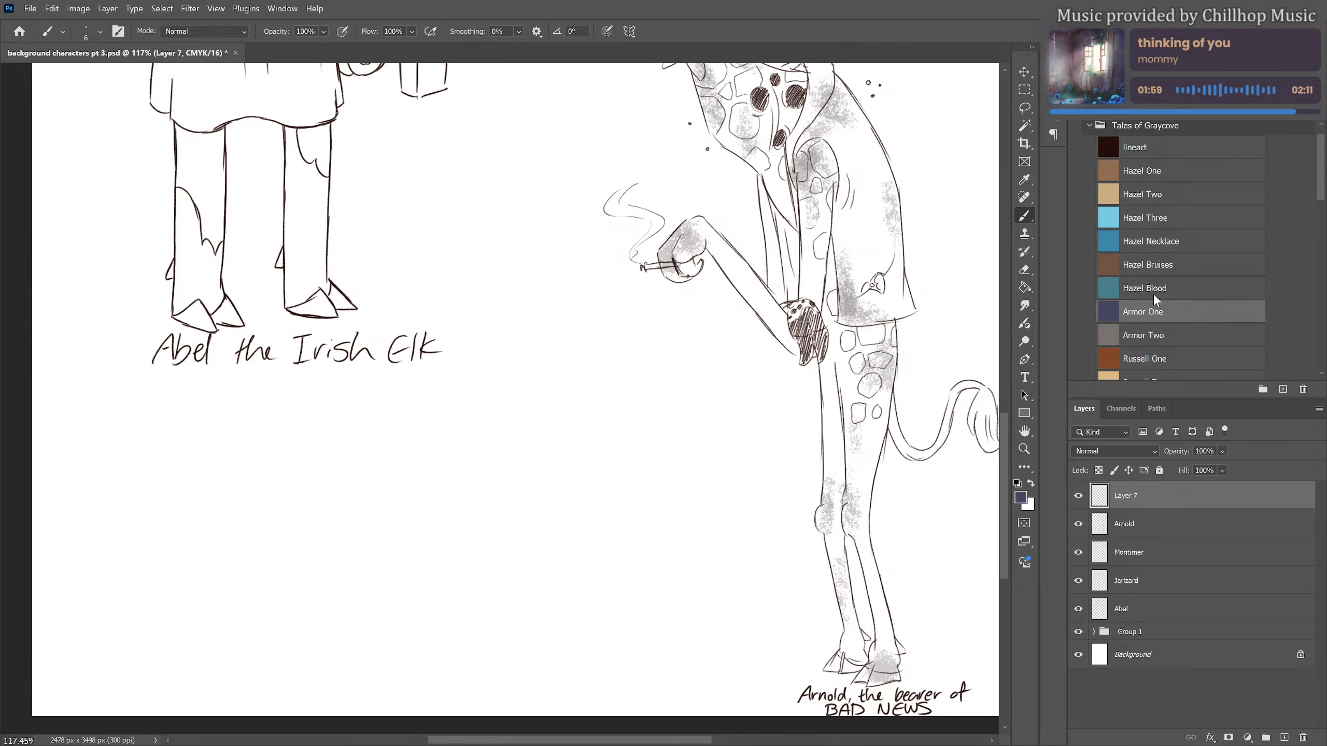
scroll(395, 339, "down", 1)
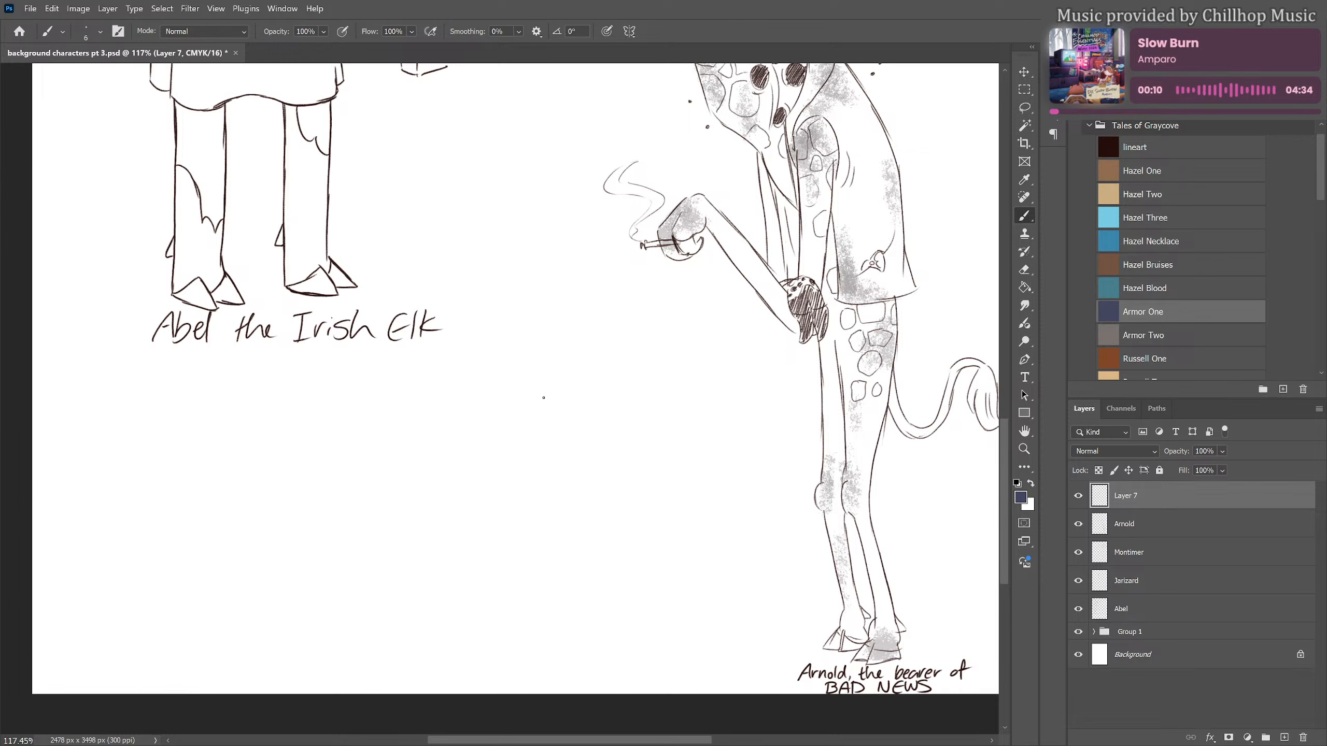
mouse_move(551, 392)
left_mouse_down()
mouse_move(521, 402)
mouse_move(582, 396)
mouse_move(549, 421)
mouse_move(551, 384)
left_mouse_up()
key("ctrl+z")
Sketch the neck and a long, gently curved tubular body beneath the oval head, closed by a rounded base near the page's lower edge
mouse_move(532, 432)
left_mouse_down()
mouse_move(538, 494)
mouse_move(562, 510)
left_mouse_up()
mouse_move(584, 393)
left_mouse_down()
mouse_move(605, 462)
mouse_move(604, 437)
left_mouse_up()
mouse_move(612, 451)
left_mouse_down()
mouse_move(617, 469)
mouse_move(577, 507)
left_mouse_up()
key("ctrl+z")
key("ctrl+z")
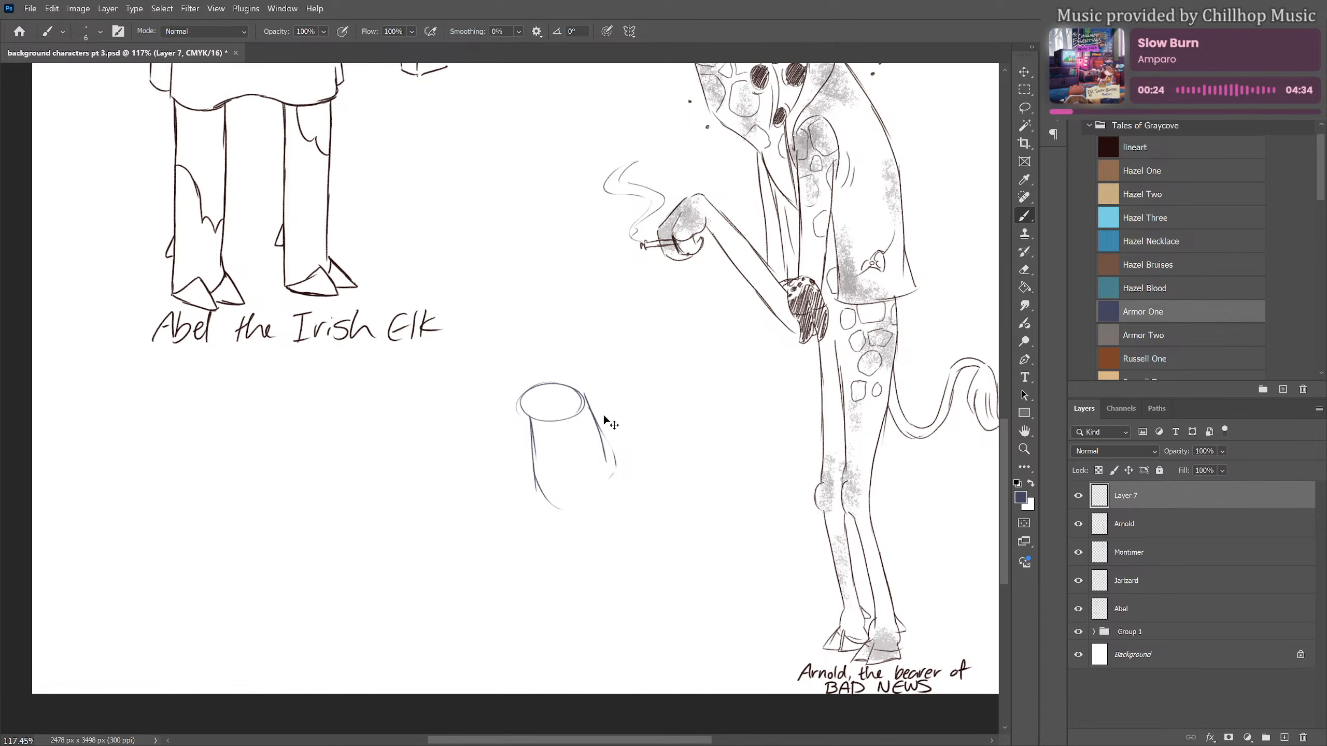
left_click_drag(589, 400, 642, 525)
mouse_move(612, 472)
left_mouse_down()
mouse_move(656, 566)
mouse_move(659, 643)
left_mouse_up()
left_click_drag(662, 589, 664, 665)
mouse_move(548, 503)
left_mouse_down()
mouse_move(567, 642)
mouse_move(659, 655)
left_mouse_up()
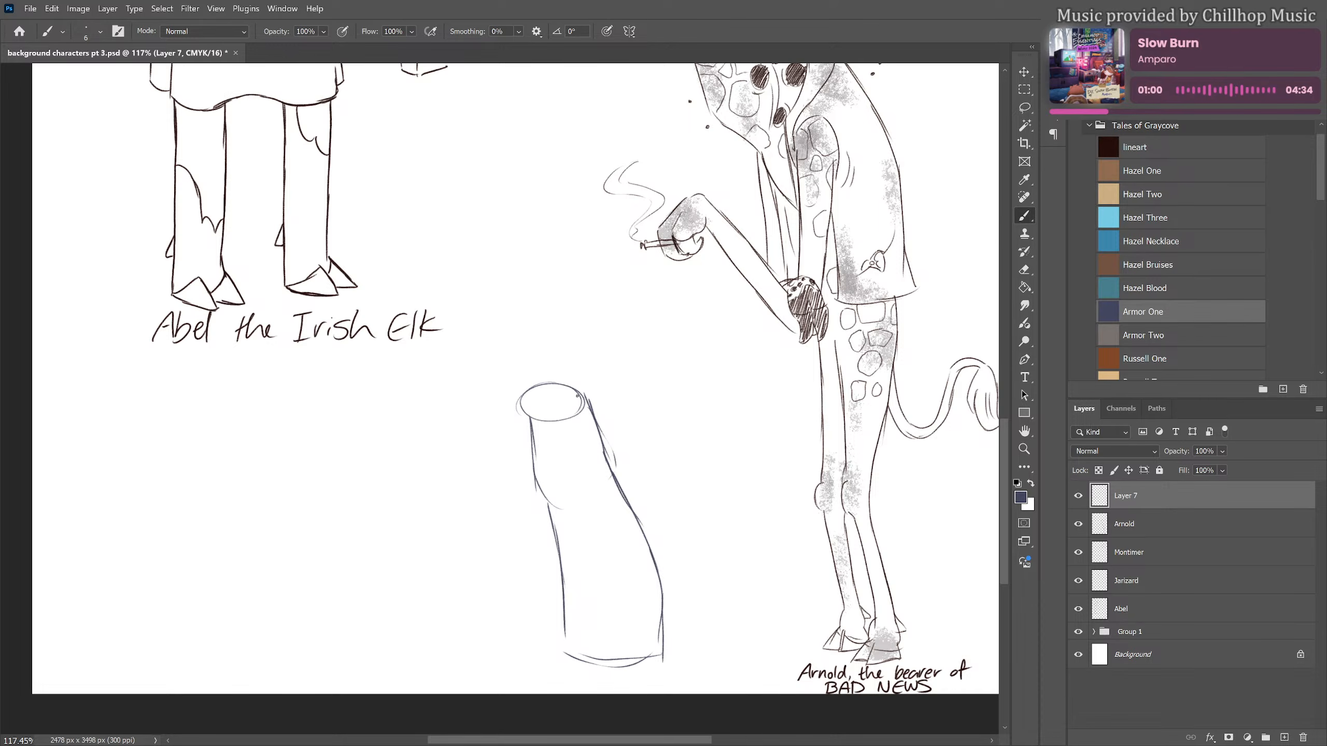
Sketch the otter's face on the oval with a round snout, nostrils, two small eyes, small ears and a jaw line
scroll(583, 397, "up", 2)
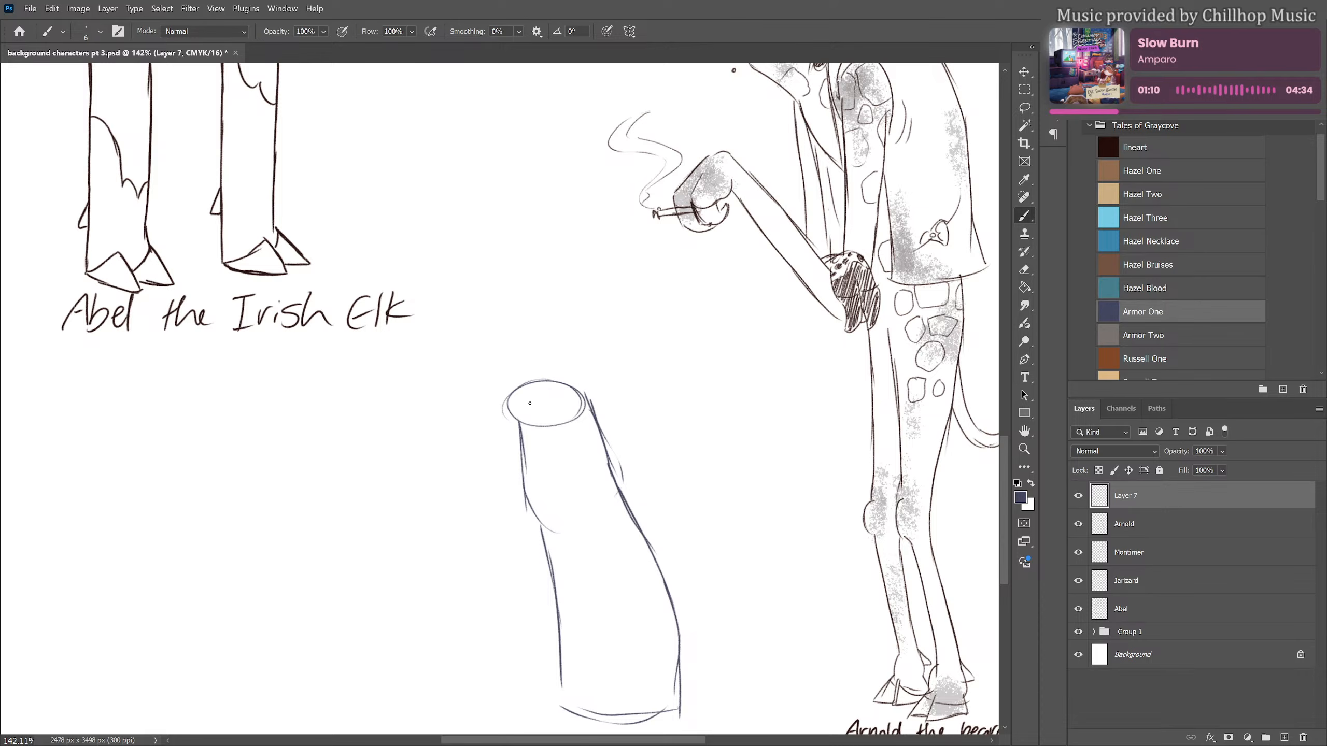
left_click_drag(531, 401, 520, 420)
mouse_move(528, 409)
left_mouse_down()
mouse_move(536, 416)
mouse_move(508, 428)
mouse_move(560, 436)
mouse_move(592, 414)
mouse_move(585, 377)
mouse_move(504, 393)
mouse_move(600, 394)
mouse_move(593, 403)
mouse_move(501, 393)
mouse_move(596, 393)
left_mouse_up()
key("ctrl+z")
key("ctrl+z")
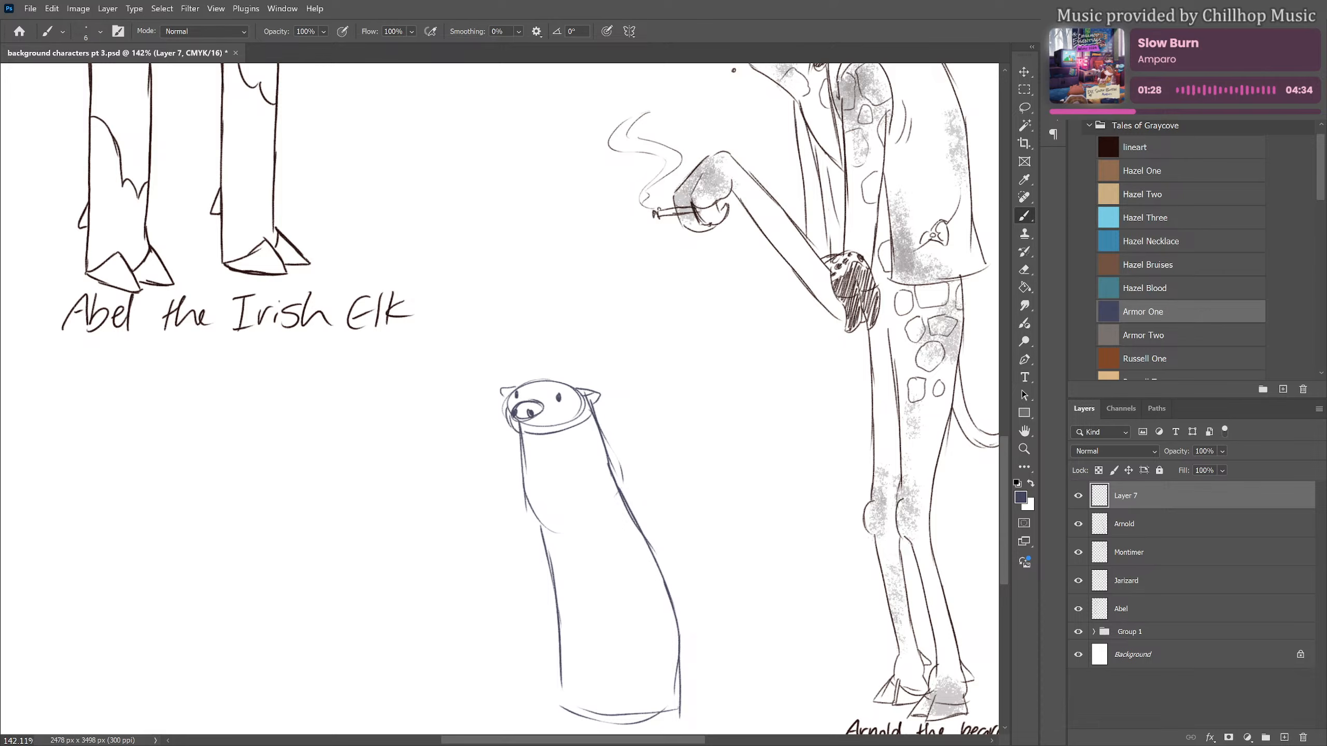
Lasso the otter sketch and move it up and slightly left to make room for legs, then deselect it
scroll(537, 460, "down", 2)
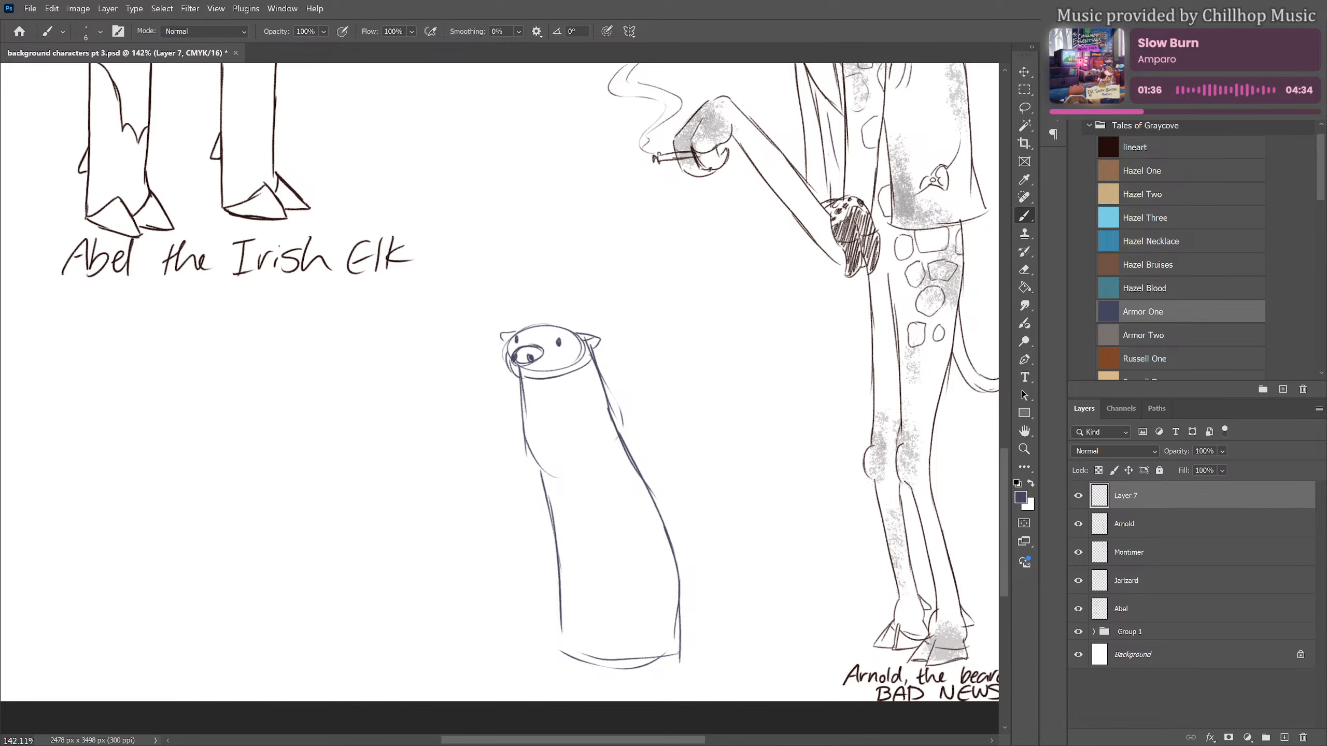
key("l")
mouse_move(582, 306)
left_mouse_down()
mouse_move(486, 504)
mouse_move(730, 581)
mouse_move(585, 306)
left_mouse_up()
key("ctrl+t")
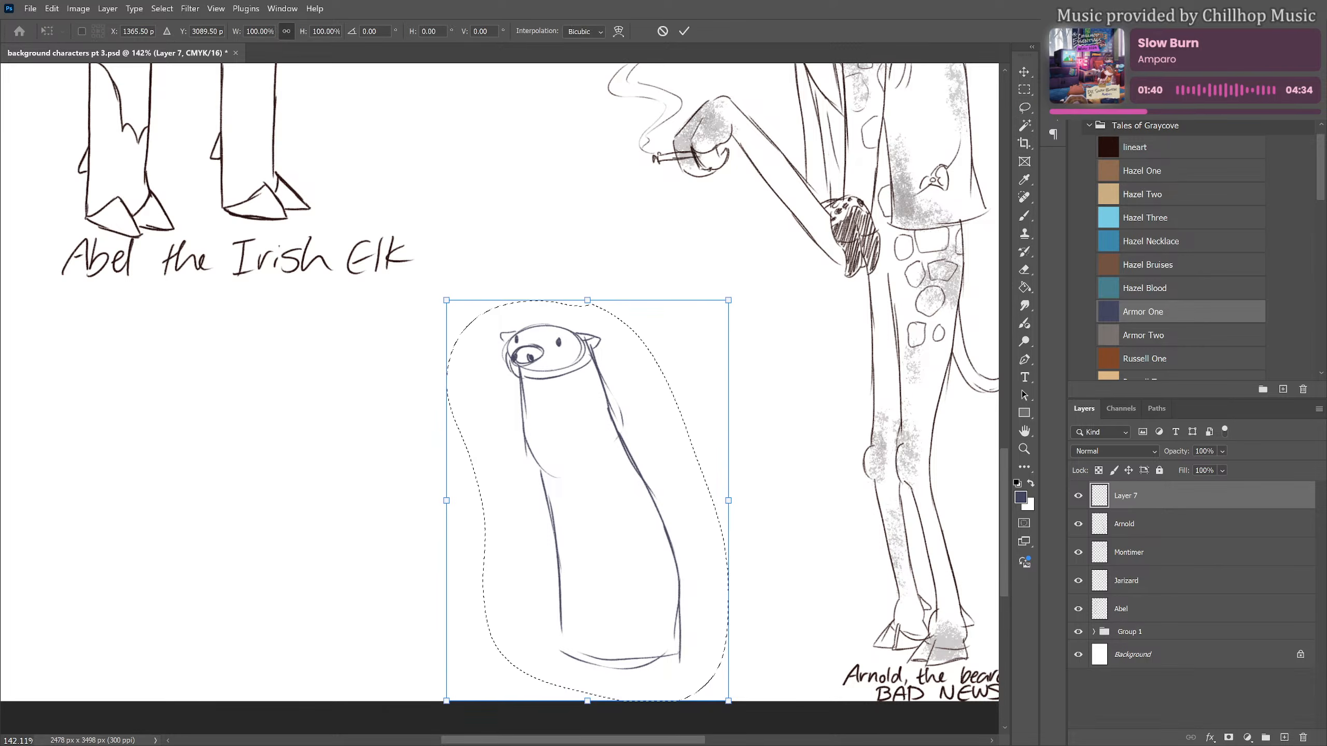
left_click_drag(621, 517, 593, 476)
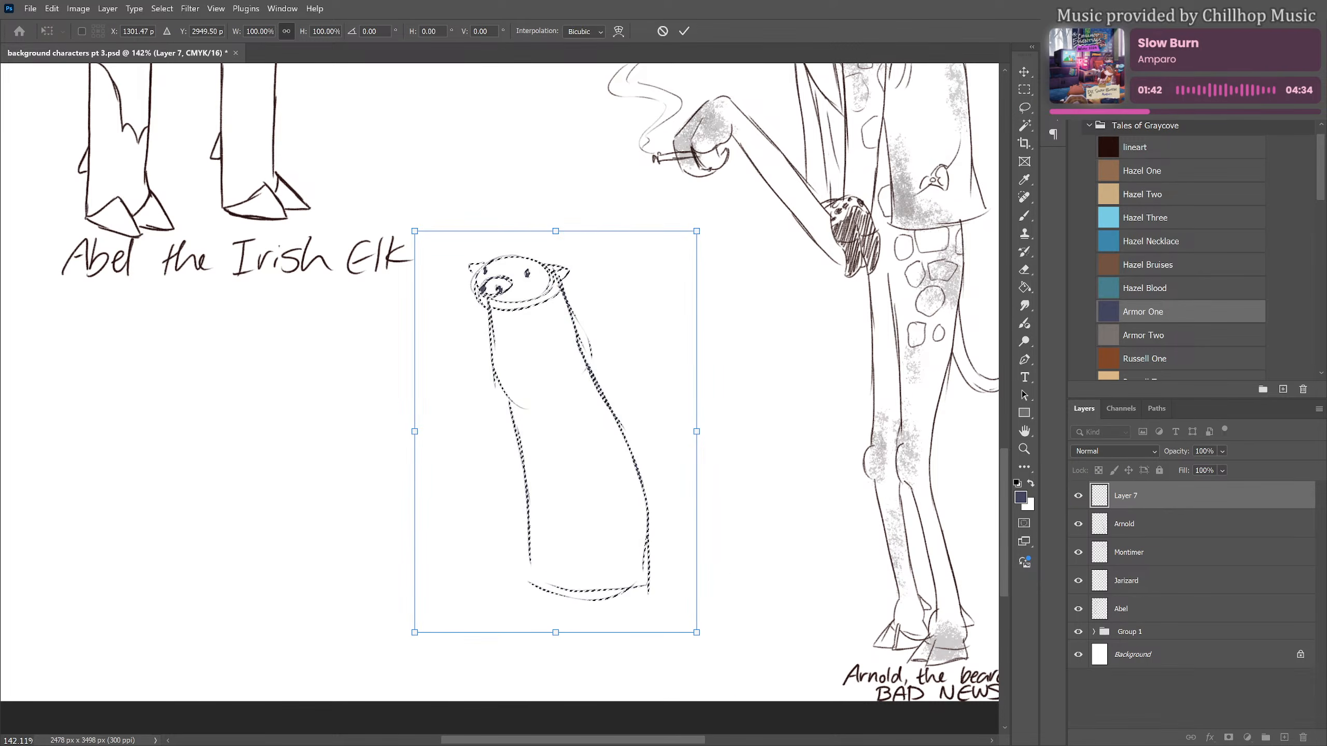
key("Return")
key("ctrl+d")
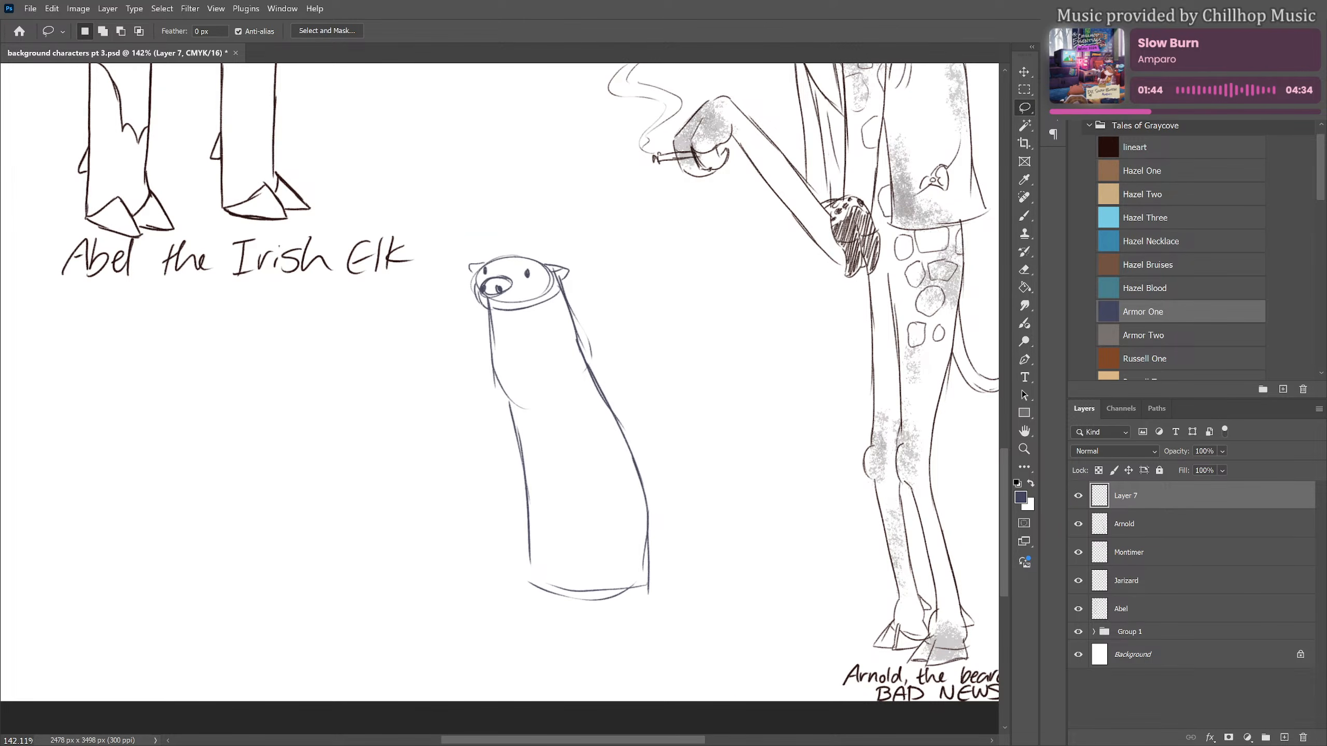
Sketch the otter's near leg below the body's base, ending in a rounded foot with separate toes
key("b")
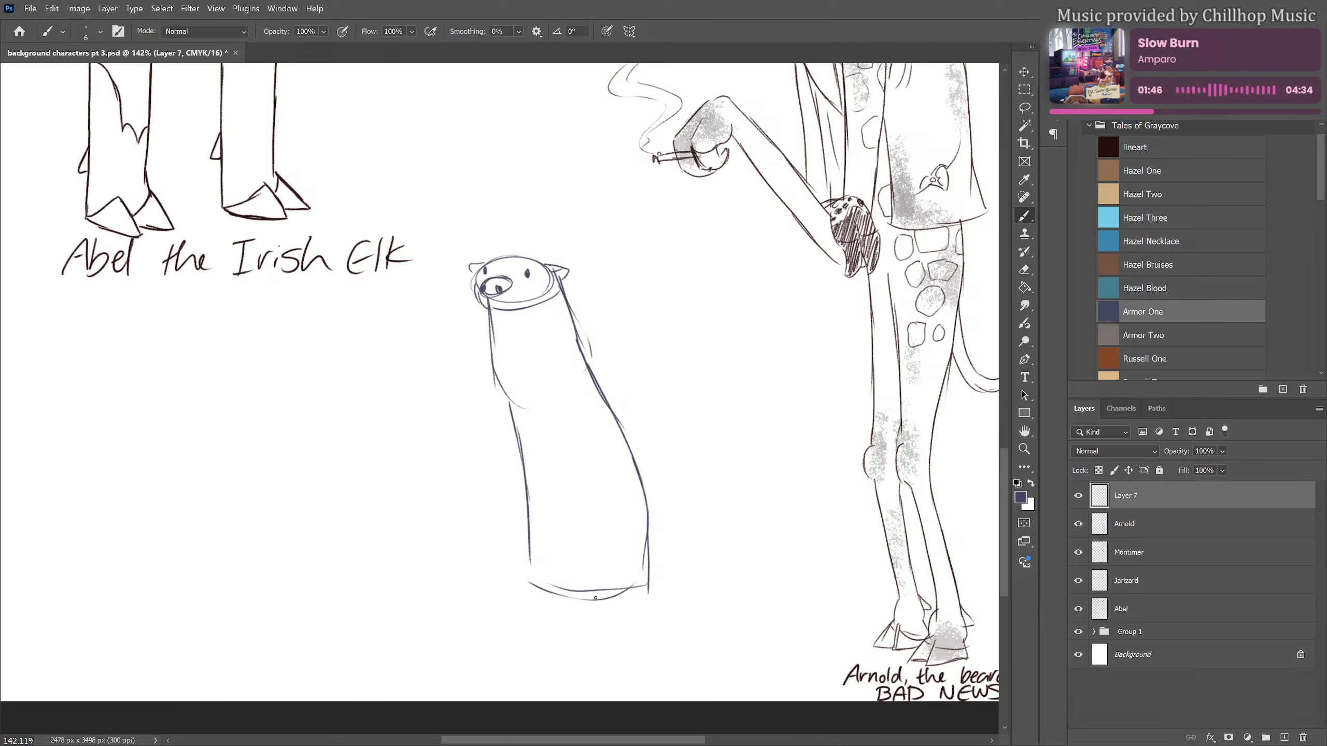
left_click_drag(585, 583, 608, 645)
mouse_move(648, 559)
left_mouse_down()
mouse_move(643, 622)
mouse_move(657, 648)
mouse_move(573, 657)
mouse_move(600, 655)
left_mouse_up()
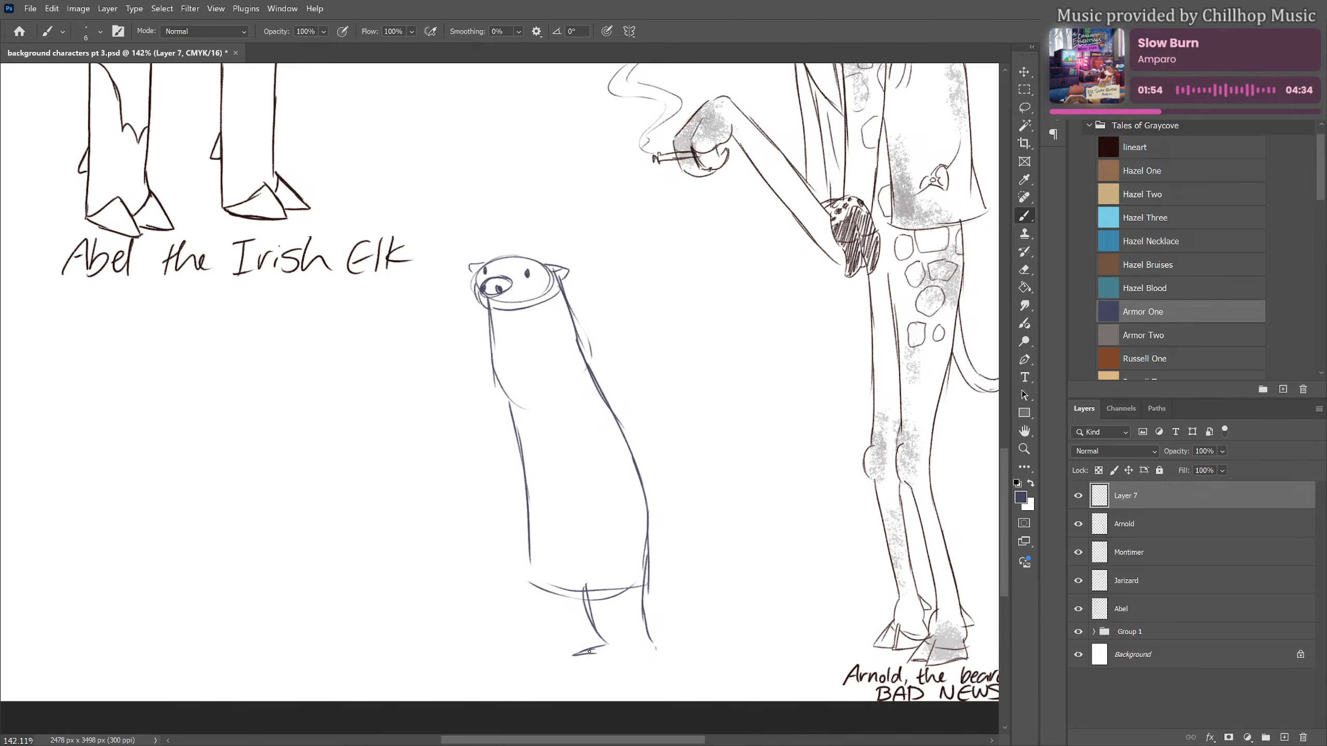
key("ctrl+z")
mouse_move(610, 646)
left_mouse_down()
mouse_move(581, 664)
mouse_move(627, 668)
mouse_move(655, 651)
mouse_move(623, 661)
mouse_move(625, 651)
mouse_move(595, 669)
left_mouse_up()
left_click_drag(605, 652, 578, 667)
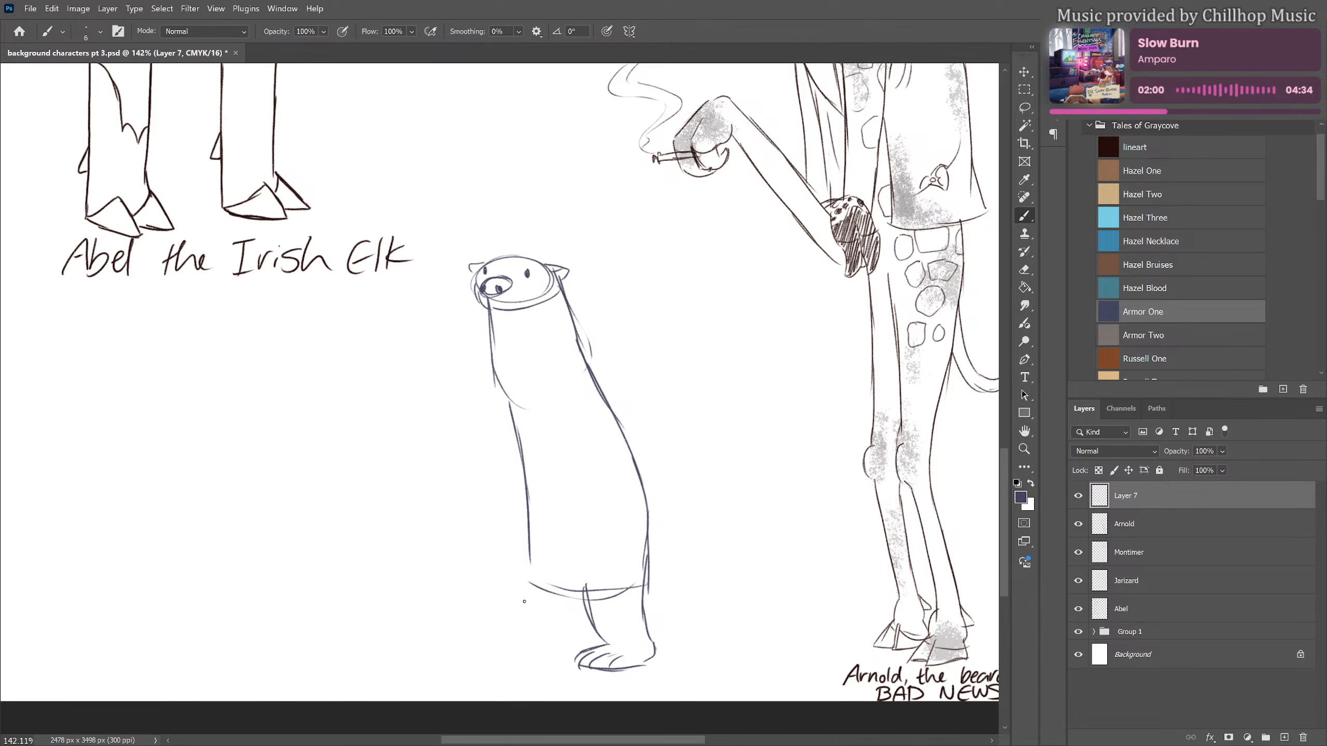
Sketch the otter's other leg and toed foot, plus a tapering tail lying along the ground behind it
mouse_move(532, 562)
left_mouse_down()
mouse_move(536, 633)
mouse_move(571, 614)
mouse_move(576, 647)
left_mouse_up()
left_click_drag(539, 637, 515, 644)
mouse_move(538, 639)
left_mouse_down()
mouse_move(507, 643)
mouse_move(500, 660)
mouse_move(568, 655)
left_mouse_up()
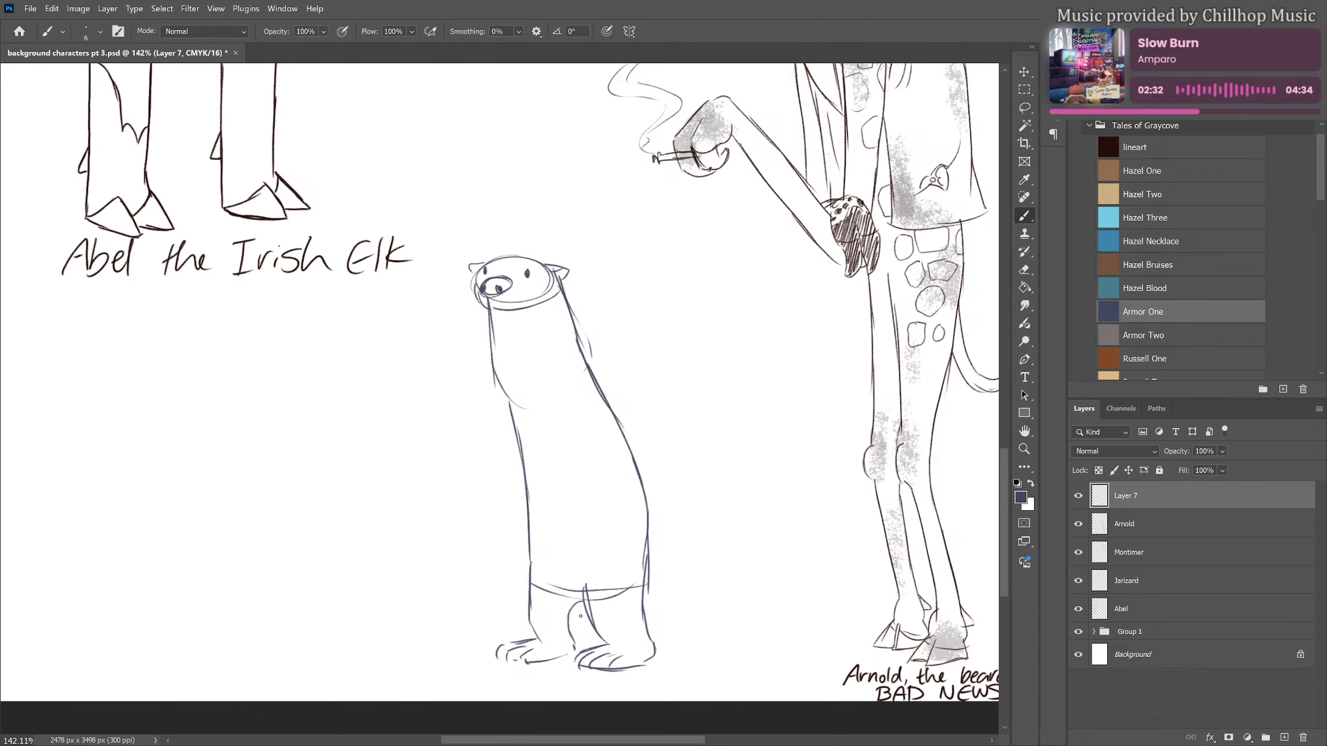
mouse_move(579, 607)
left_mouse_down()
mouse_move(599, 649)
mouse_move(736, 639)
left_mouse_up()
mouse_move(650, 545)
left_mouse_down()
mouse_move(654, 612)
mouse_move(680, 637)
mouse_move(664, 622)
mouse_move(742, 637)
left_mouse_up()
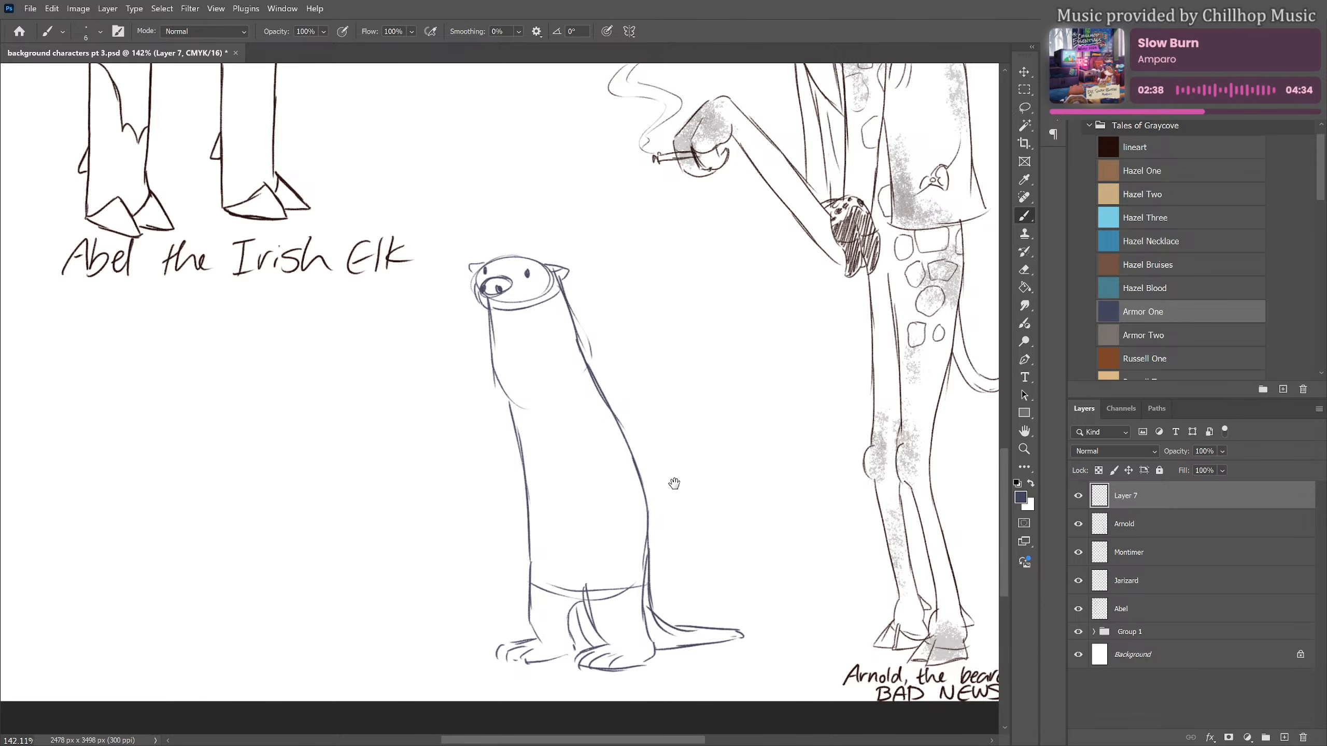
Examine the whole page and the finished characters around Mortimer the Journalist for comparison with the otter sketch
left_click_drag(672, 483, 677, 559)
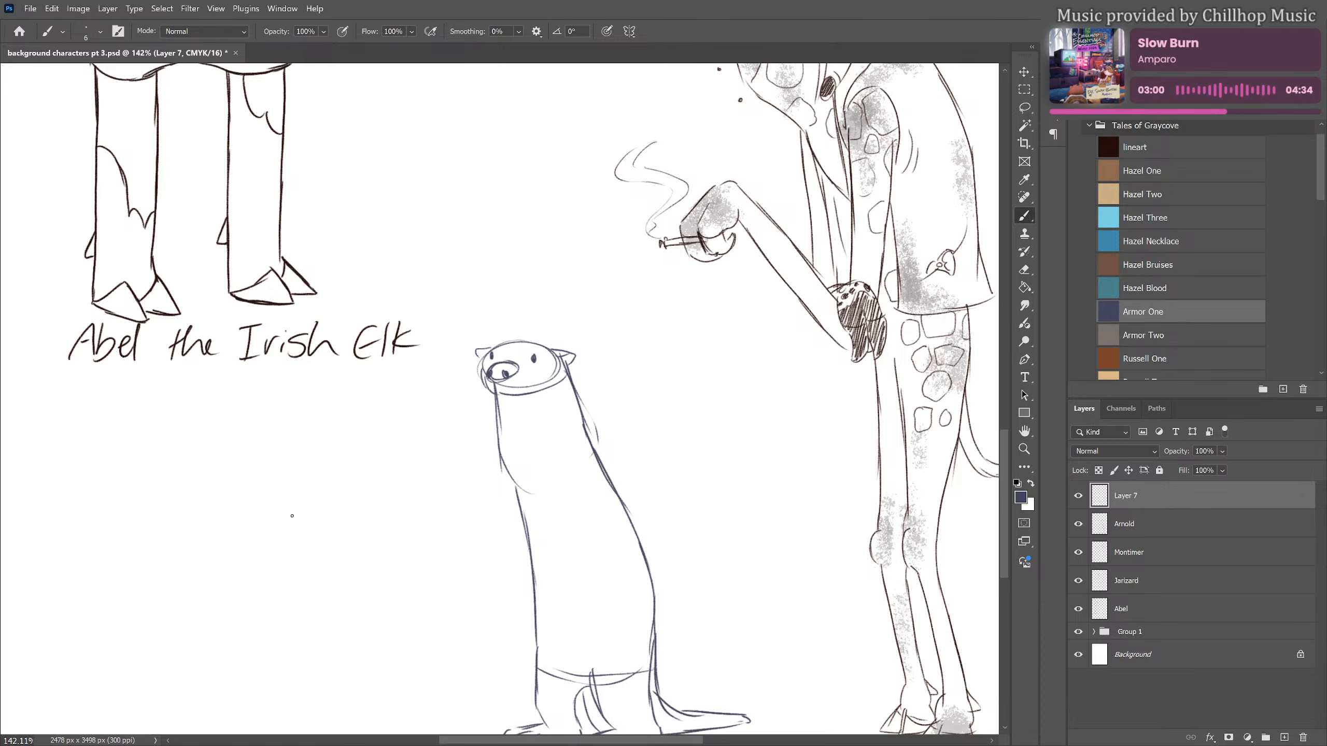
scroll(334, 544, "down", 6)
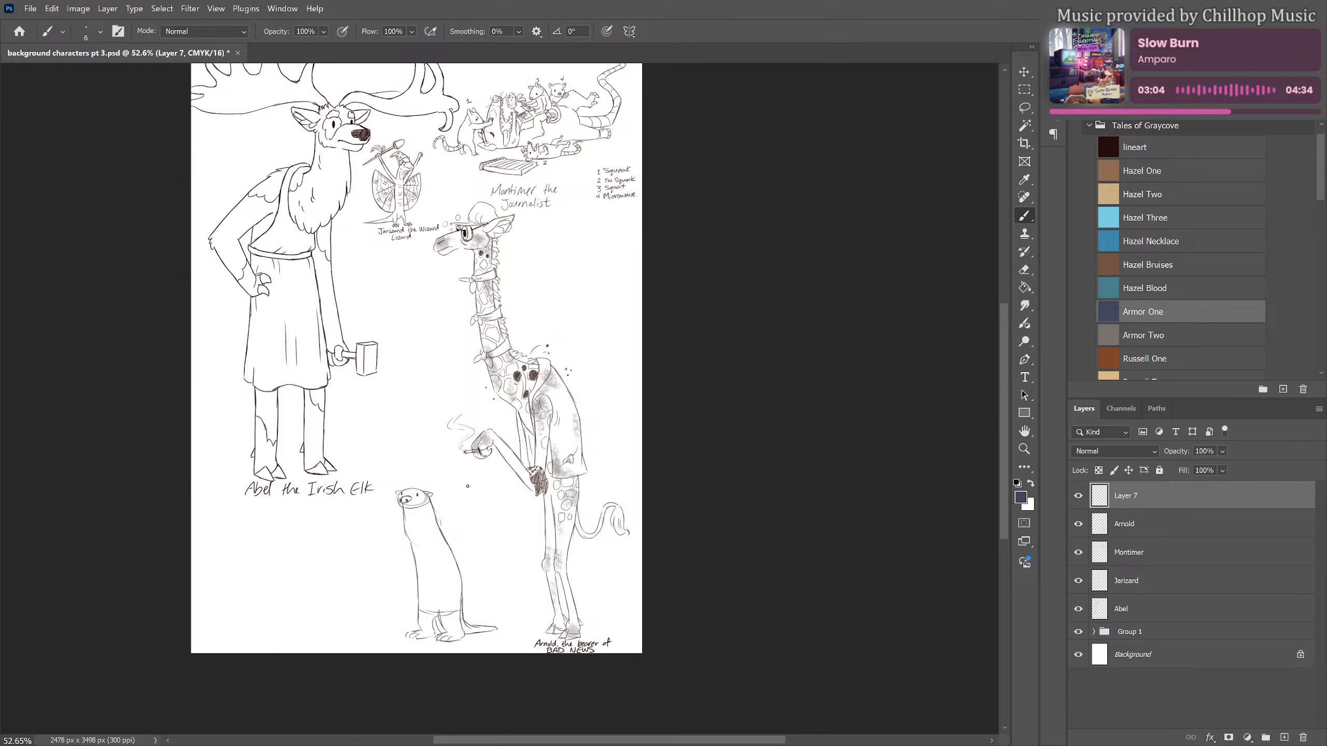
scroll(572, 330, "up", 5)
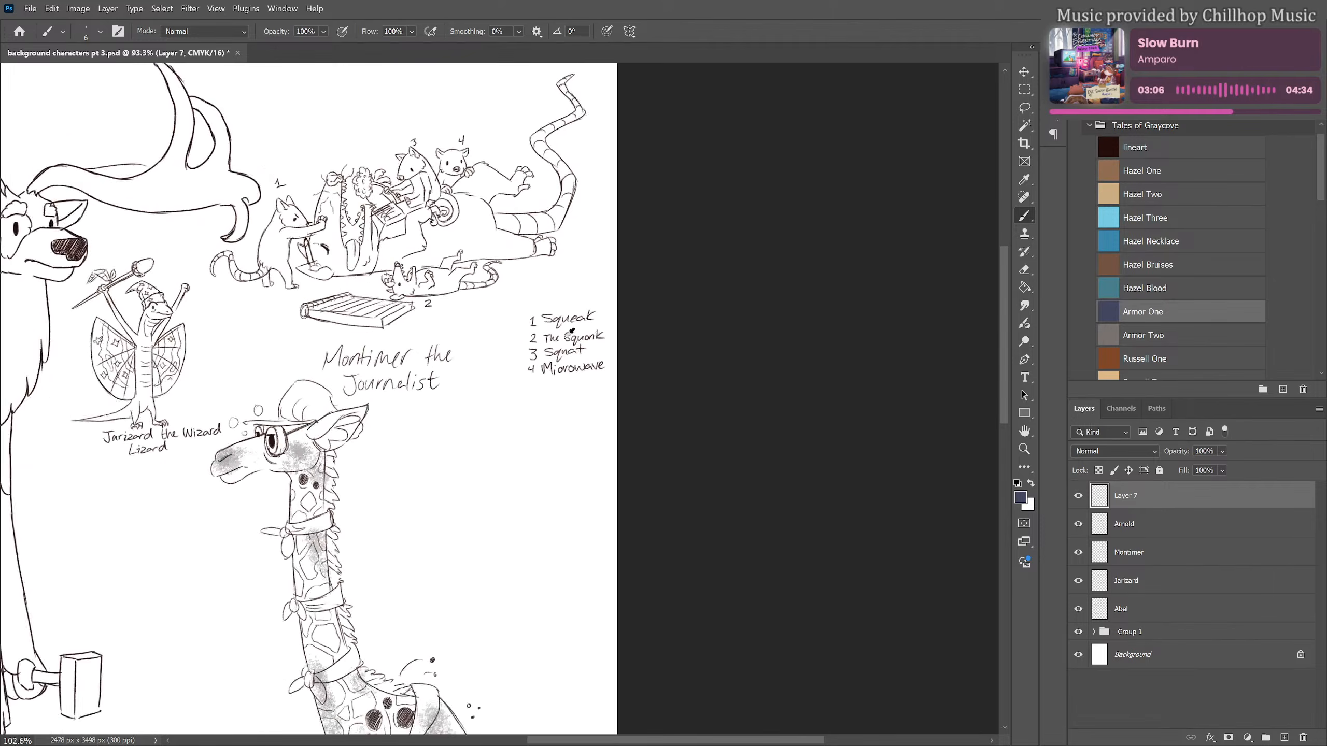
scroll(572, 331, "up", 2)
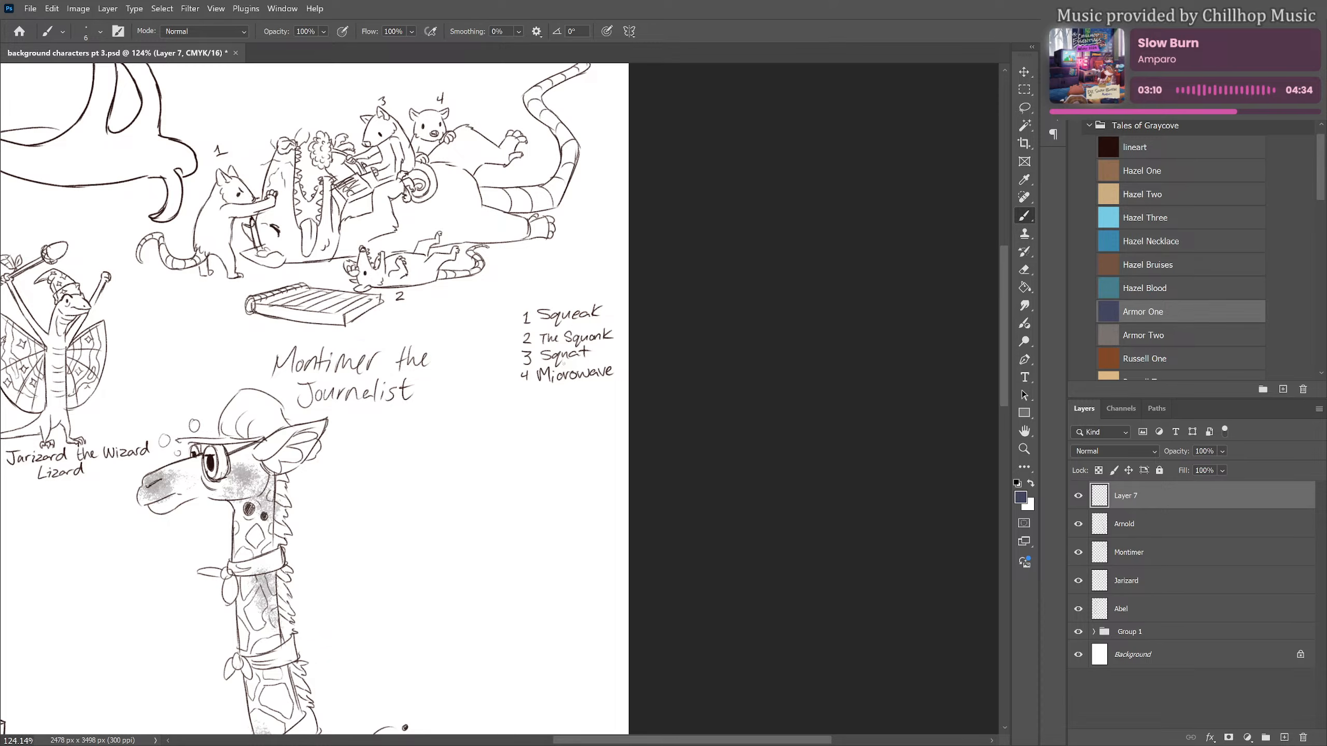
scroll(705, 264, "down", 4)
mouse_move(423, 429)
left_mouse_down()
mouse_move(503, 293)
mouse_move(513, 208)
left_mouse_up()
scroll(361, 554, "up", 5)
scroll(371, 540, "up", 2)
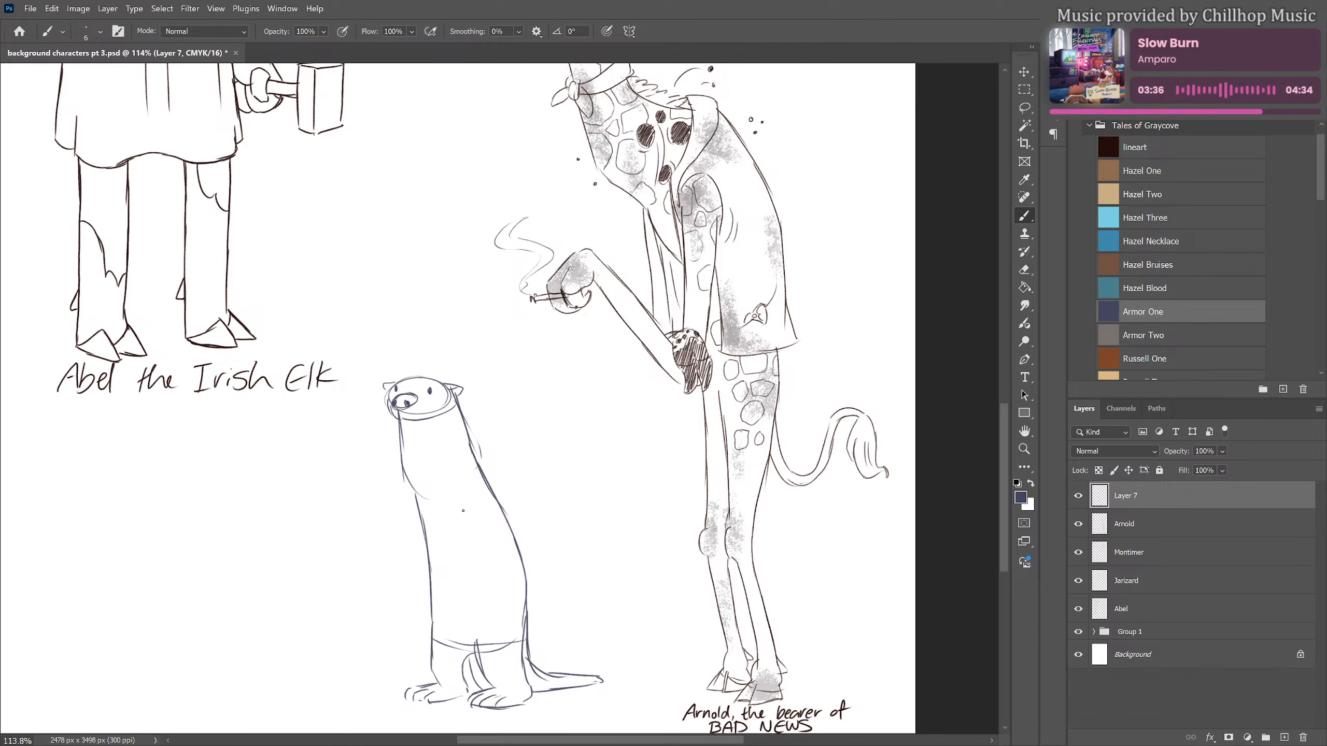
Sketch a slightly tilted rectangular clipboard with a small clip on its short side against the otter's body
left_click_drag(463, 511, 471, 577)
mouse_move(463, 510)
left_mouse_down()
mouse_move(546, 494)
mouse_move(561, 572)
mouse_move(492, 581)
left_mouse_up()
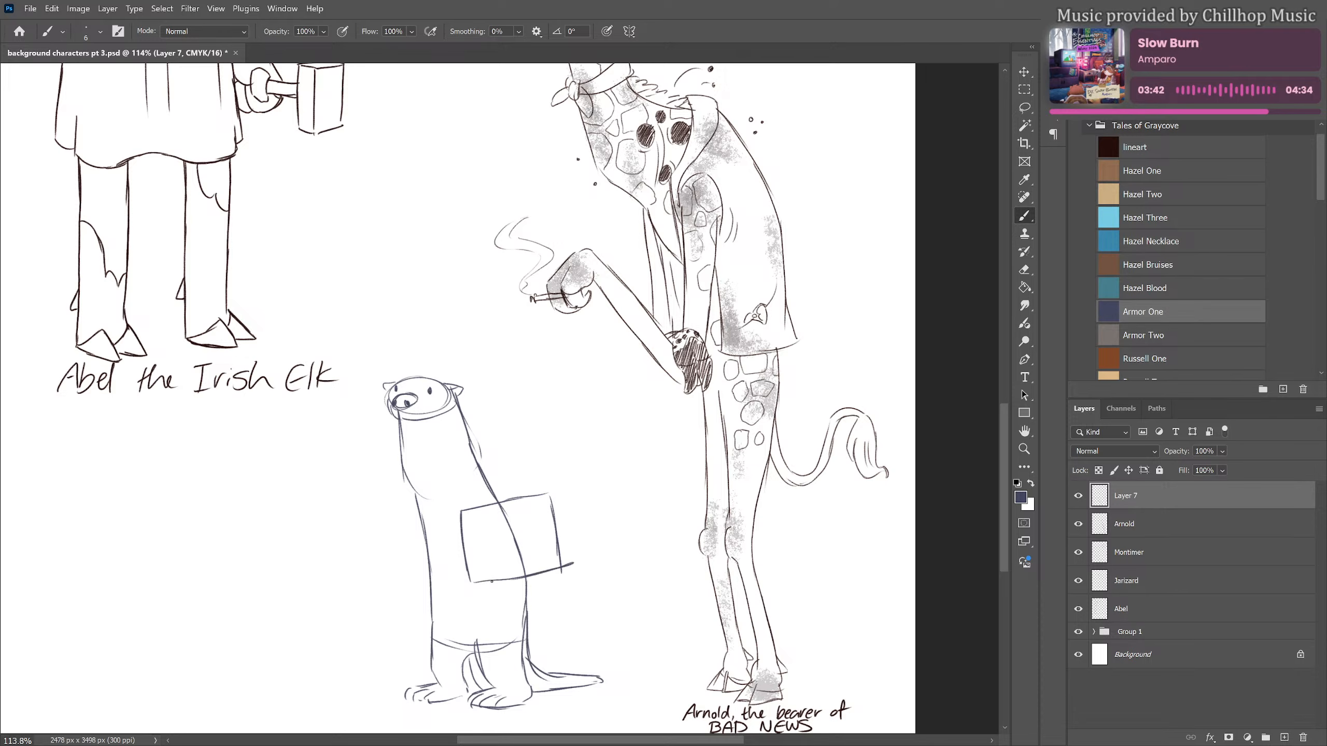
left_click_drag(455, 541, 470, 563)
Sketch the otter's bent arm and paw holding the clipboard, and erase the overlapping body and board lines across the arm
left_click_drag(484, 473, 533, 506)
mouse_move(485, 469)
left_mouse_down()
mouse_move(524, 514)
mouse_move(514, 570)
left_mouse_up()
mouse_move(477, 496)
left_mouse_down()
mouse_move(503, 536)
mouse_move(491, 571)
mouse_move(511, 583)
left_mouse_up()
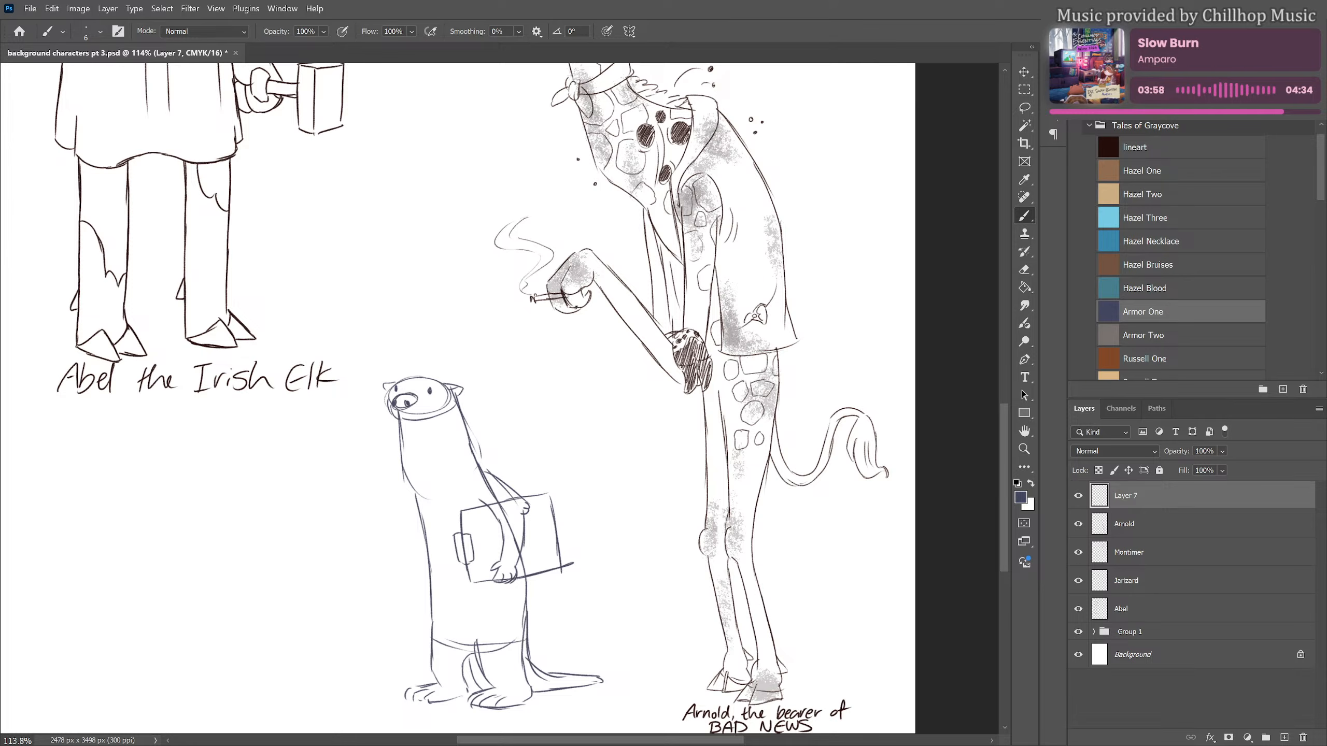
key("e")
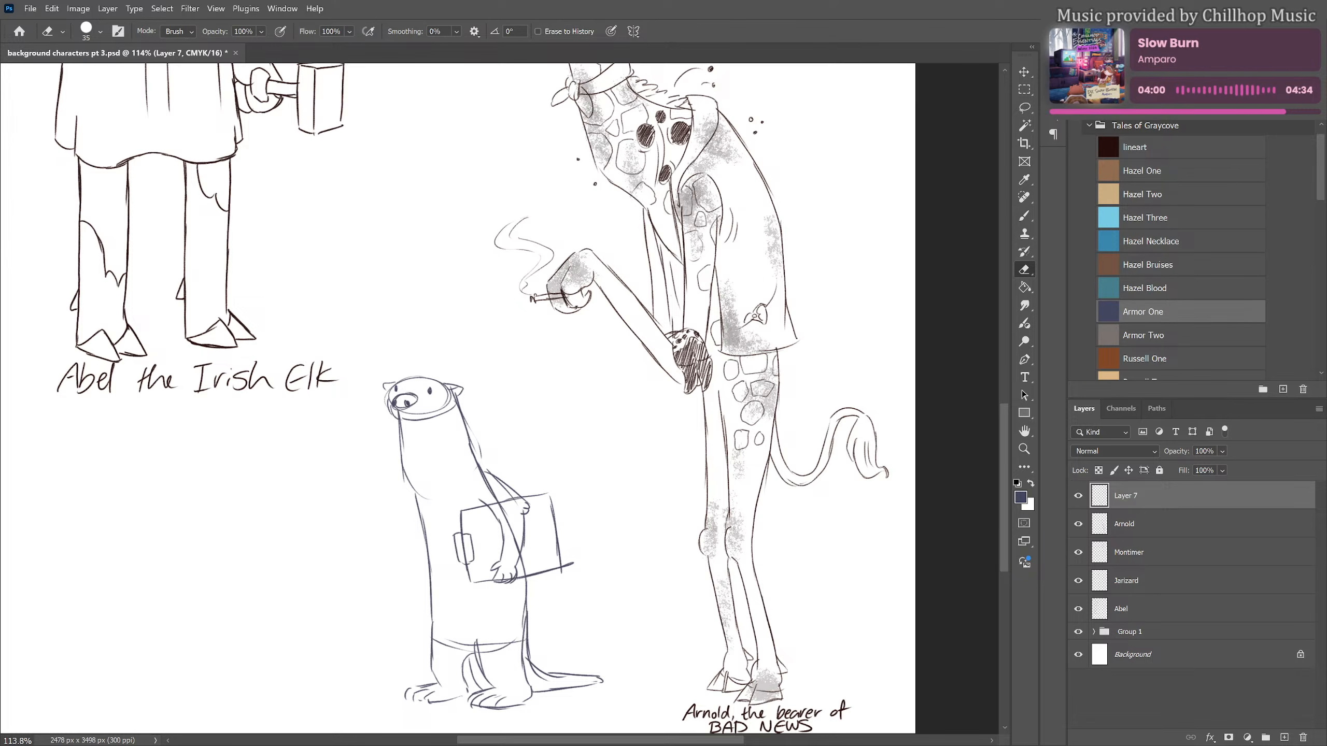
mouse_move(483, 480)
left_mouse_down()
mouse_move(511, 511)
mouse_move(513, 543)
mouse_move(512, 501)
left_mouse_up()
Sketch the otter's other arm stretched forward with a pointing finger, and add a small mouth and heavier lines around the snout
key("b")
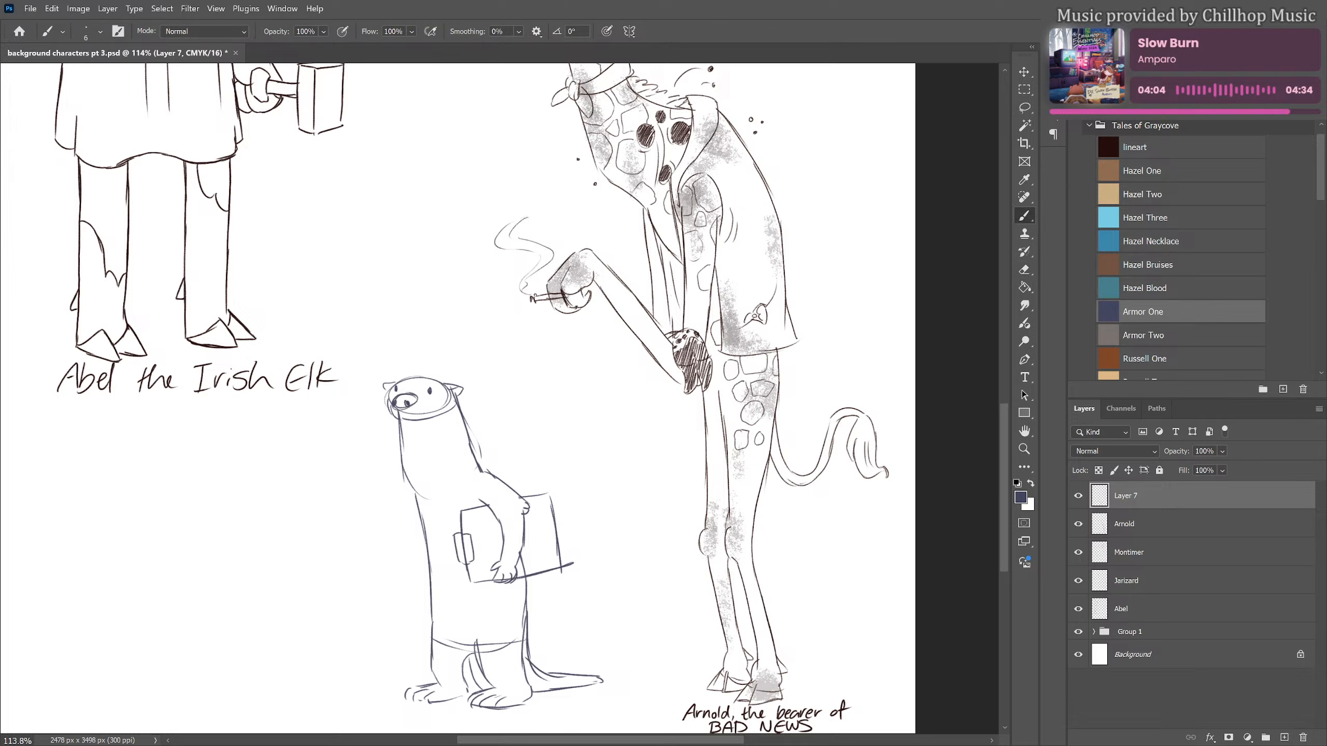
left_click_drag(461, 480, 494, 477)
mouse_move(408, 484)
left_mouse_down()
mouse_move(291, 513)
mouse_move(337, 502)
mouse_move(324, 518)
mouse_move(337, 520)
mouse_move(316, 514)
mouse_move(321, 532)
mouse_move(407, 479)
left_mouse_up()
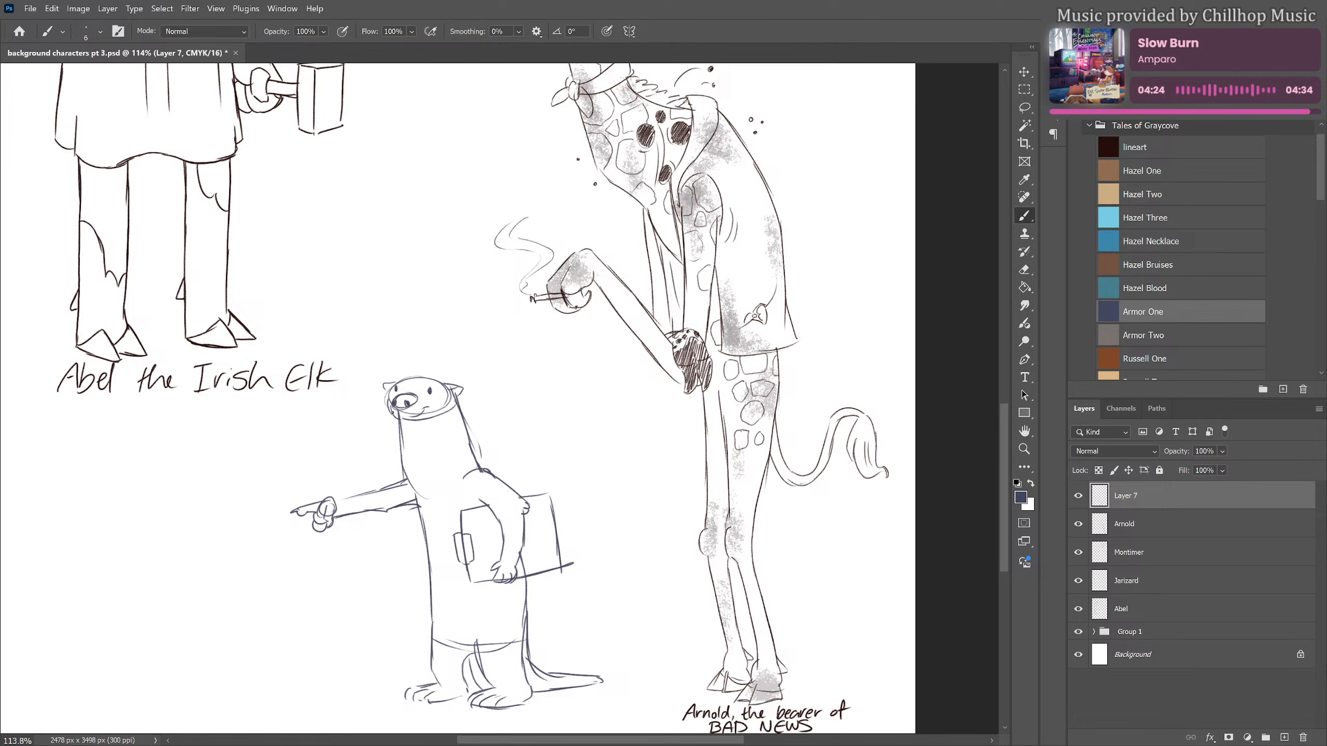
left_click_drag(398, 417, 424, 412)
left_click_drag(399, 391, 416, 423)
Lasso the pointing arm, rotate it by -19.21° so it points downward, and reposition it against the otter's shoulder
scroll(739, 506, "down", 3)
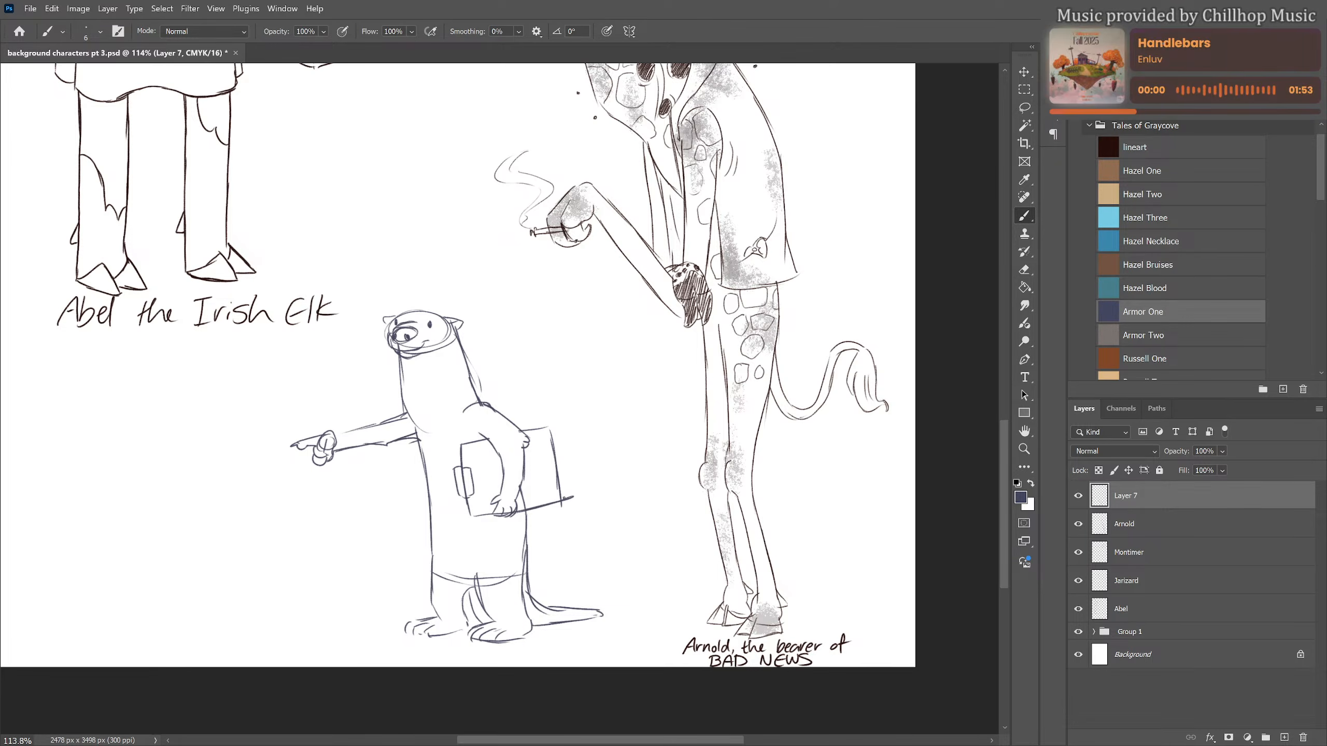
scroll(429, 484, "down", 2)
scroll(324, 487, "up", 2)
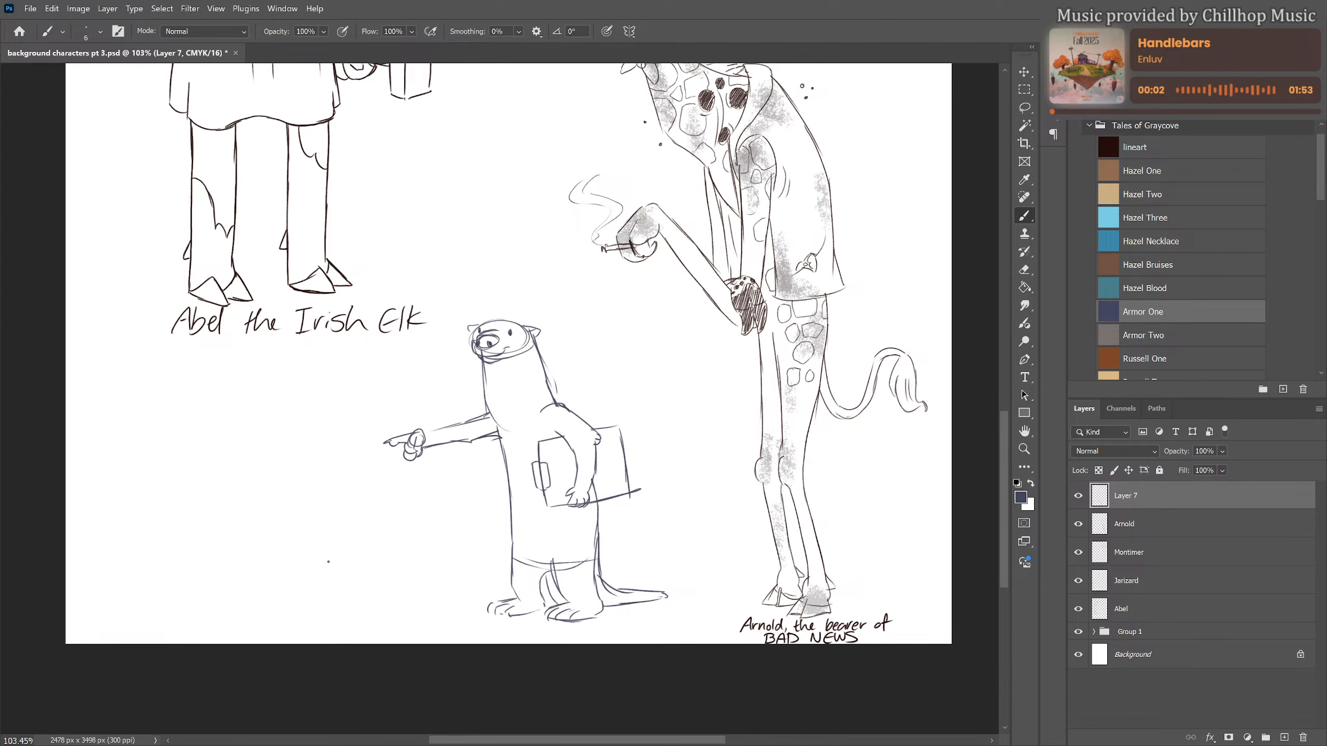
key("l")
mouse_move(493, 421)
left_mouse_down()
mouse_move(389, 423)
mouse_move(493, 443)
left_mouse_up()
key("ctrl+t")
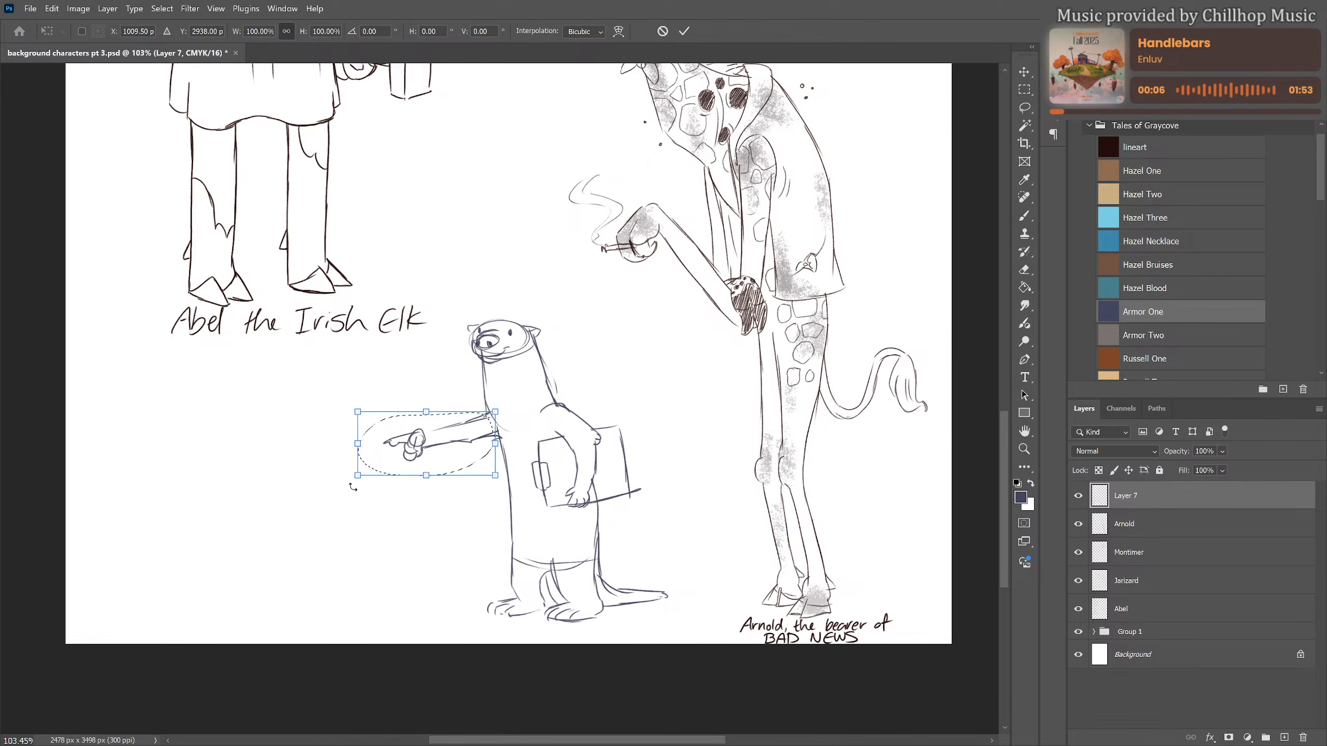
left_click_drag(349, 490, 368, 513)
left_click_drag(442, 442, 455, 463)
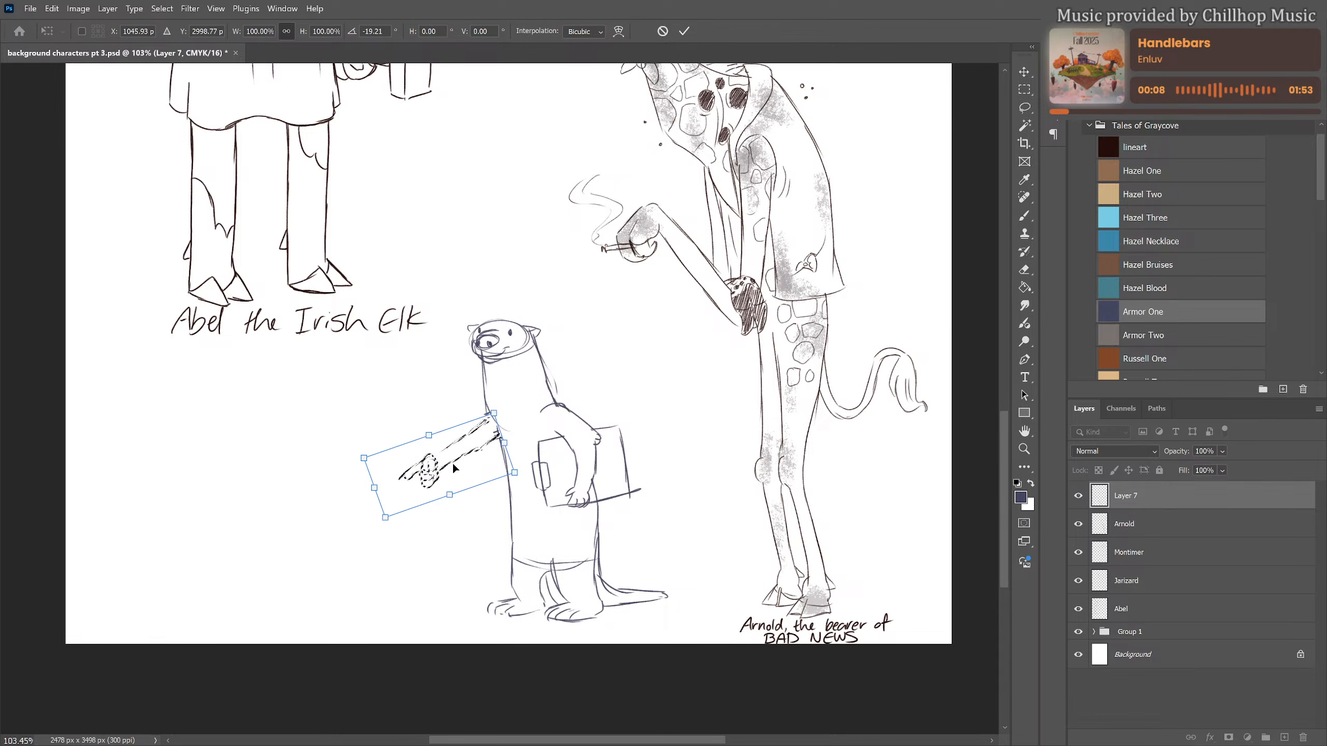
key("Return")
key("ctrl+d")
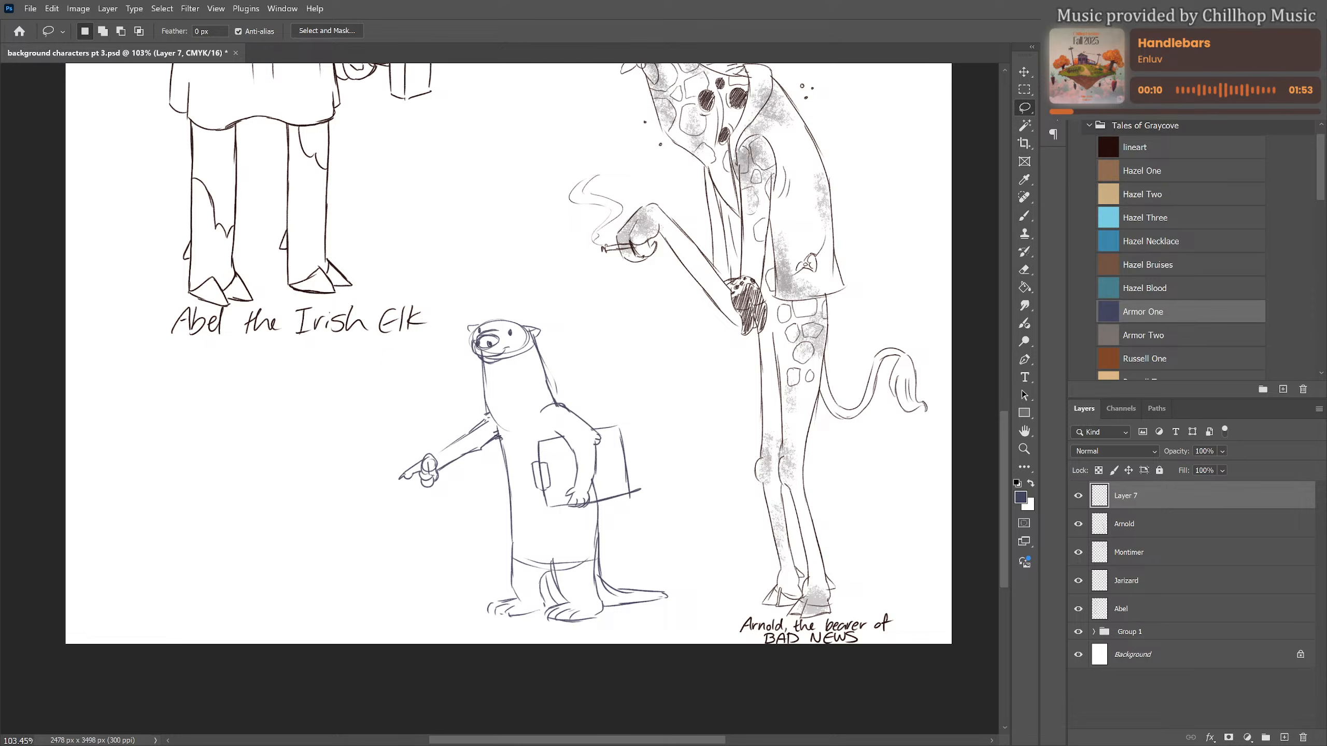
key("b")
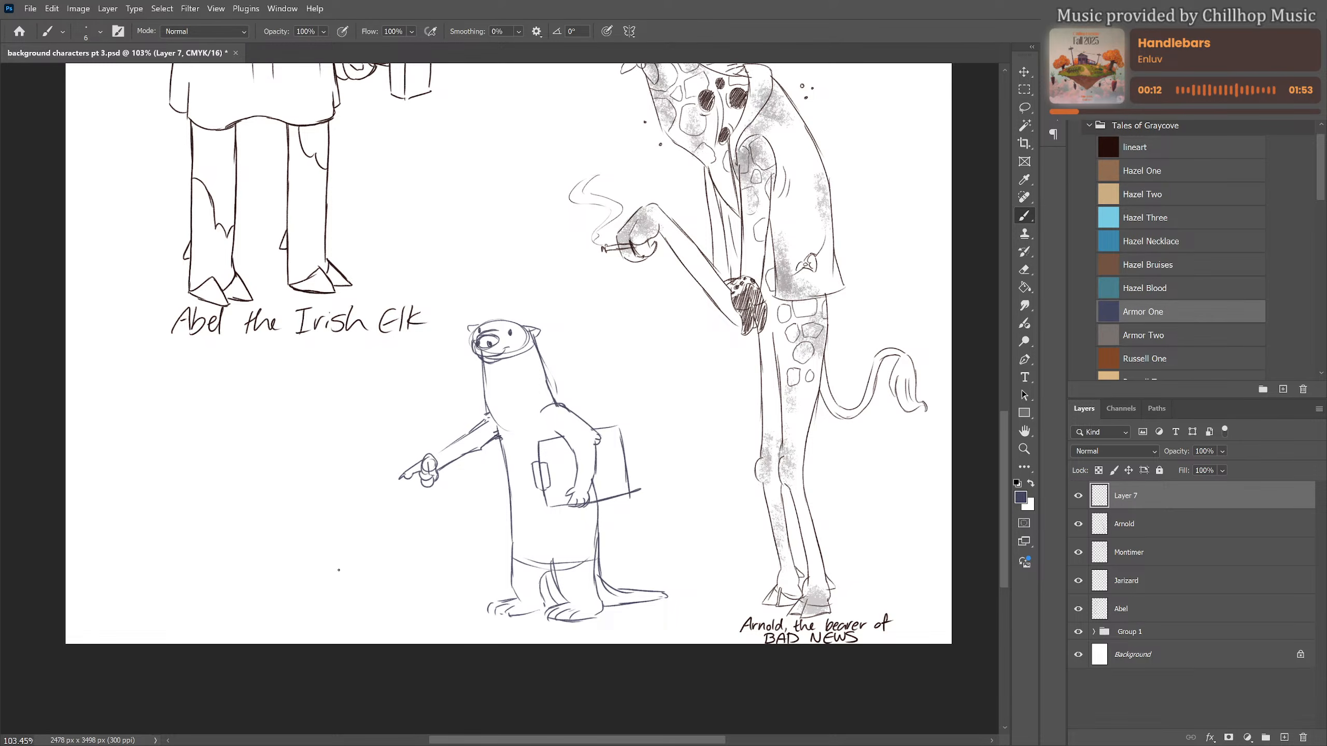
Sketch a low, flat oval slab with a small rectangular box at its centre on the ground in front of the otter
left_click_drag(339, 570, 201, 577)
key("ctrl+z")
mouse_move(372, 490)
left_mouse_down()
mouse_move(391, 443)
mouse_move(779, 403)
mouse_move(570, 387)
left_mouse_up()
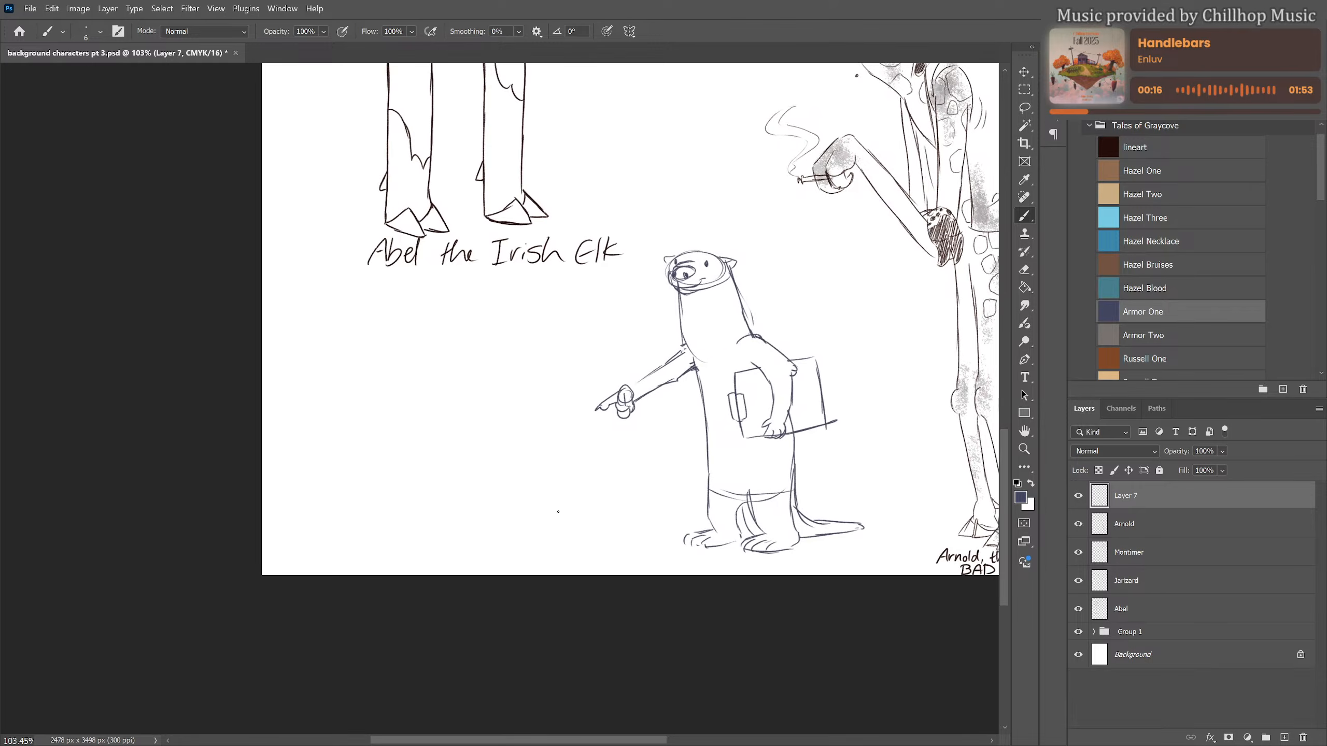
mouse_move(514, 516)
left_mouse_down()
mouse_move(525, 520)
mouse_move(489, 517)
mouse_move(531, 539)
mouse_move(536, 517)
mouse_move(383, 519)
mouse_move(533, 536)
mouse_move(631, 516)
mouse_move(548, 529)
mouse_move(616, 523)
mouse_move(589, 528)
left_mouse_up()
mouse_move(380, 529)
left_mouse_down()
mouse_move(372, 547)
mouse_move(514, 554)
mouse_move(477, 553)
mouse_move(655, 536)
left_mouse_up()
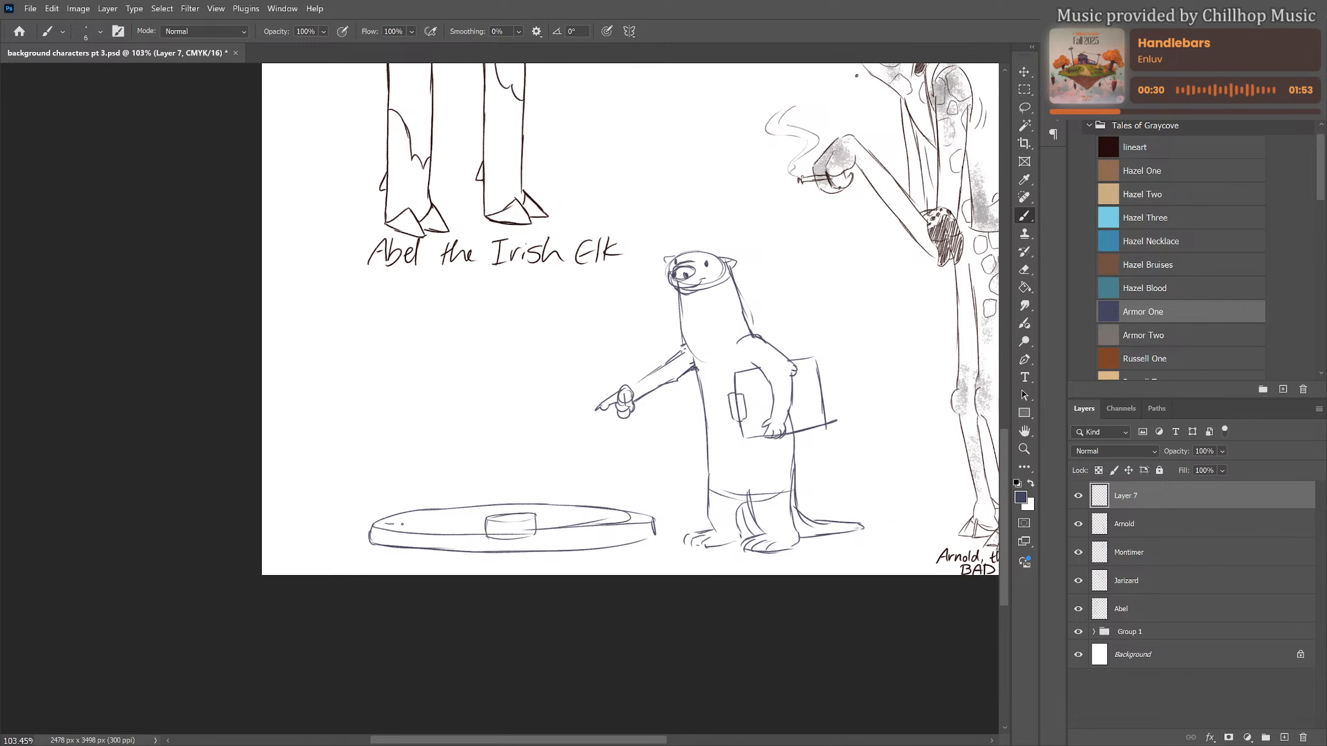
Sketch jagged and curved detail lines inside the slab around the box, and close the slab's end nearest the otter
left_click_drag(402, 524, 480, 525)
key("ctrl+z")
mouse_move(443, 513)
left_mouse_down()
mouse_move(472, 521)
mouse_move(433, 521)
left_mouse_up()
mouse_move(410, 520)
left_mouse_down()
mouse_move(435, 532)
mouse_move(405, 526)
mouse_move(474, 527)
mouse_move(529, 507)
mouse_move(610, 519)
mouse_move(488, 531)
left_mouse_up()
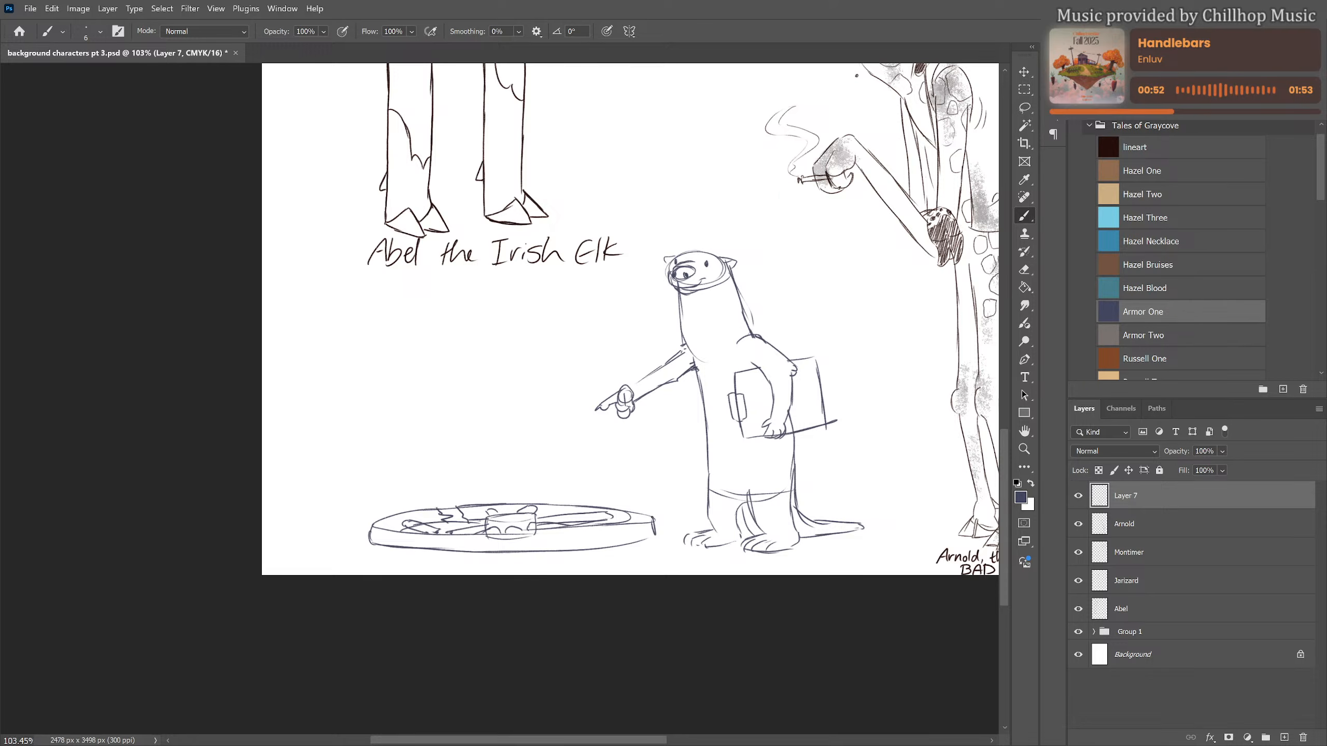
mouse_move(653, 518)
left_mouse_down()
mouse_move(634, 545)
mouse_move(597, 549)
left_mouse_up()
scroll(498, 494, "up", 1)
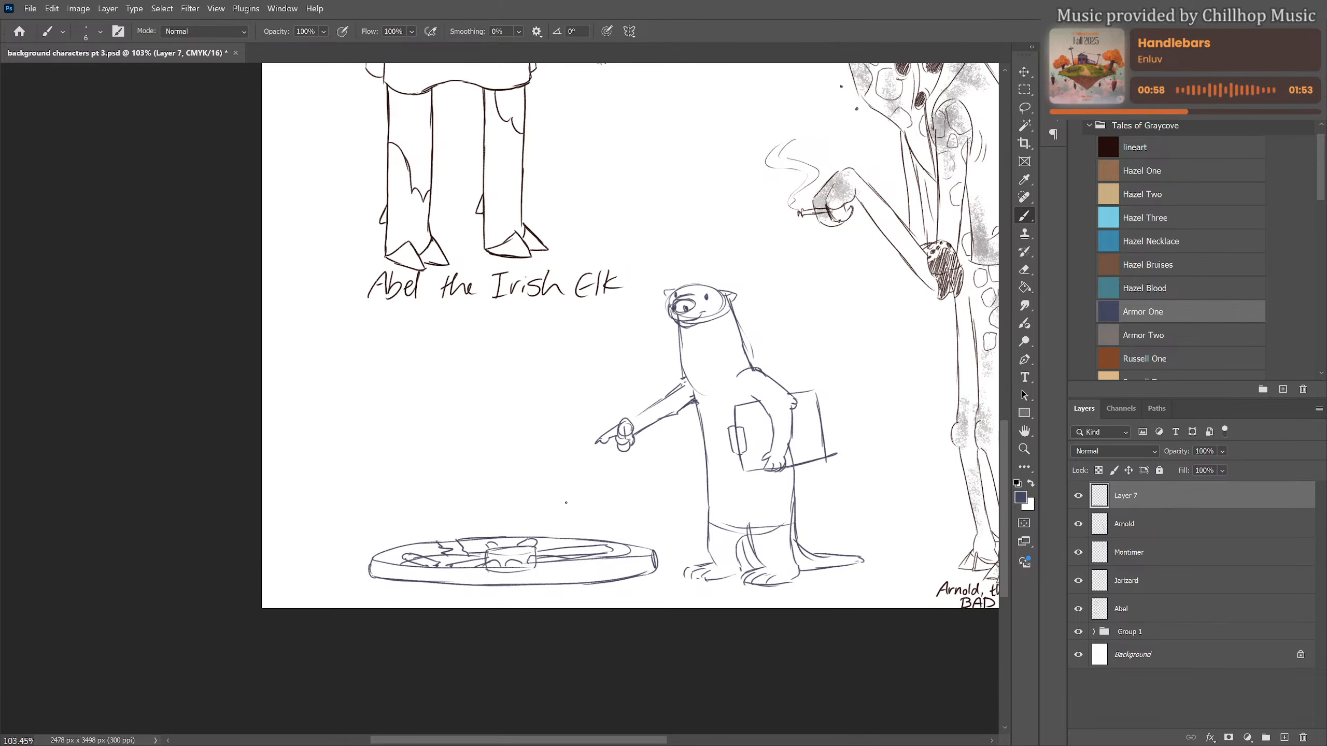
Lower the sketch layer's opacity to 23%, add a new layer above it, and choose the lineart swatch
left_click_drag(528, 451, 444, 463)
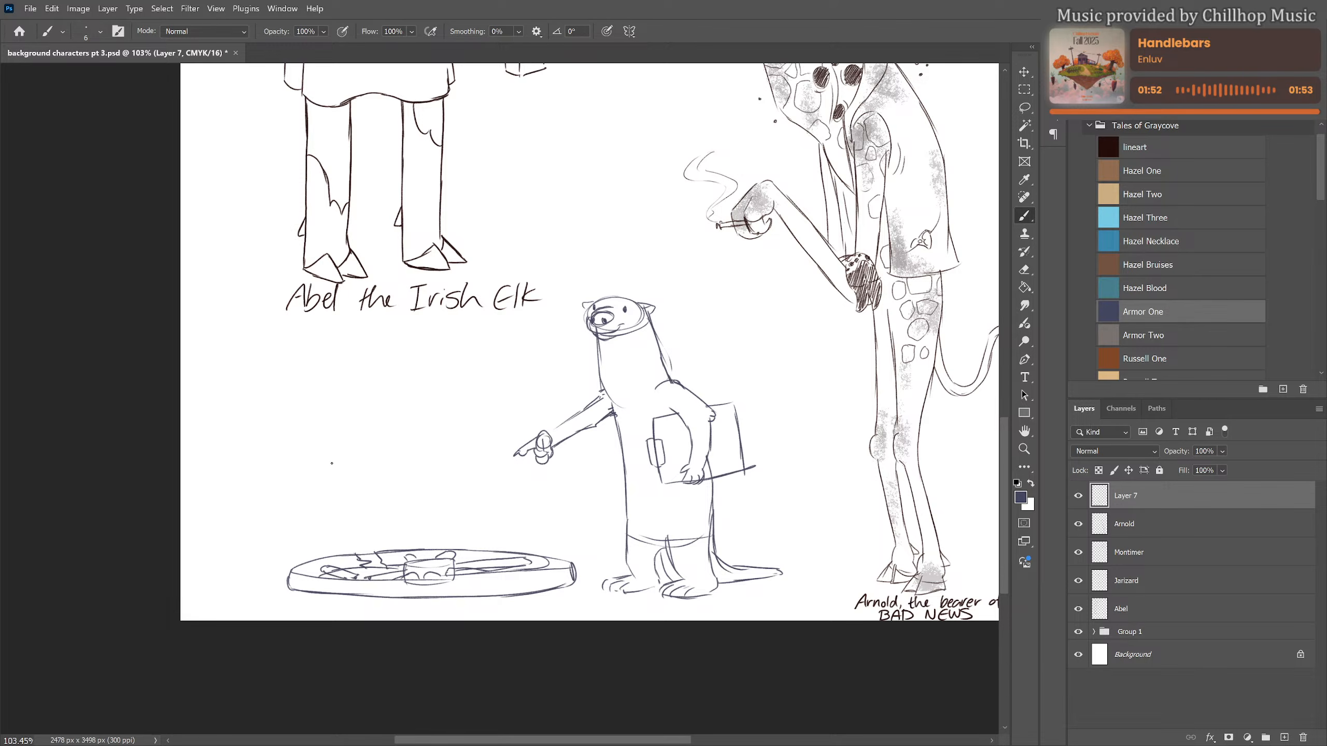
scroll(451, 478, "up", 1)
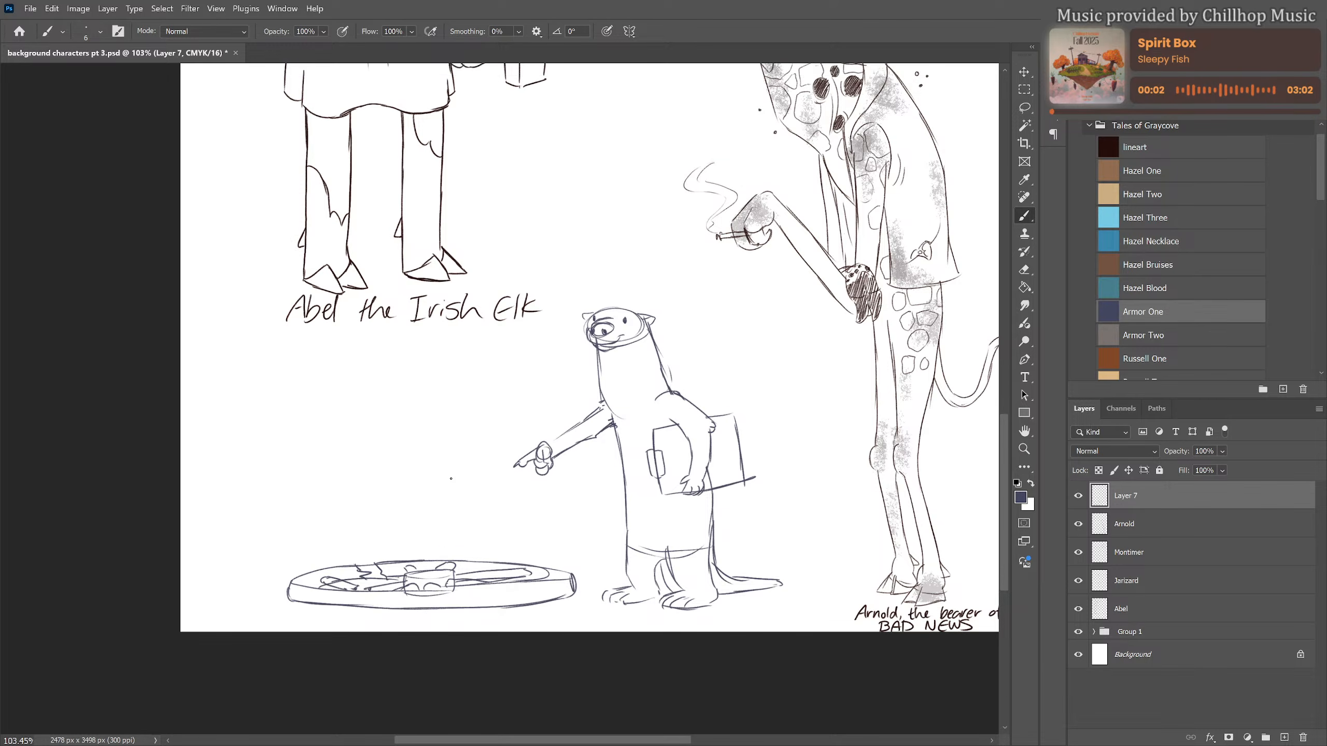
scroll(478, 487, "up", 1)
scroll(368, 432, "right", 3)
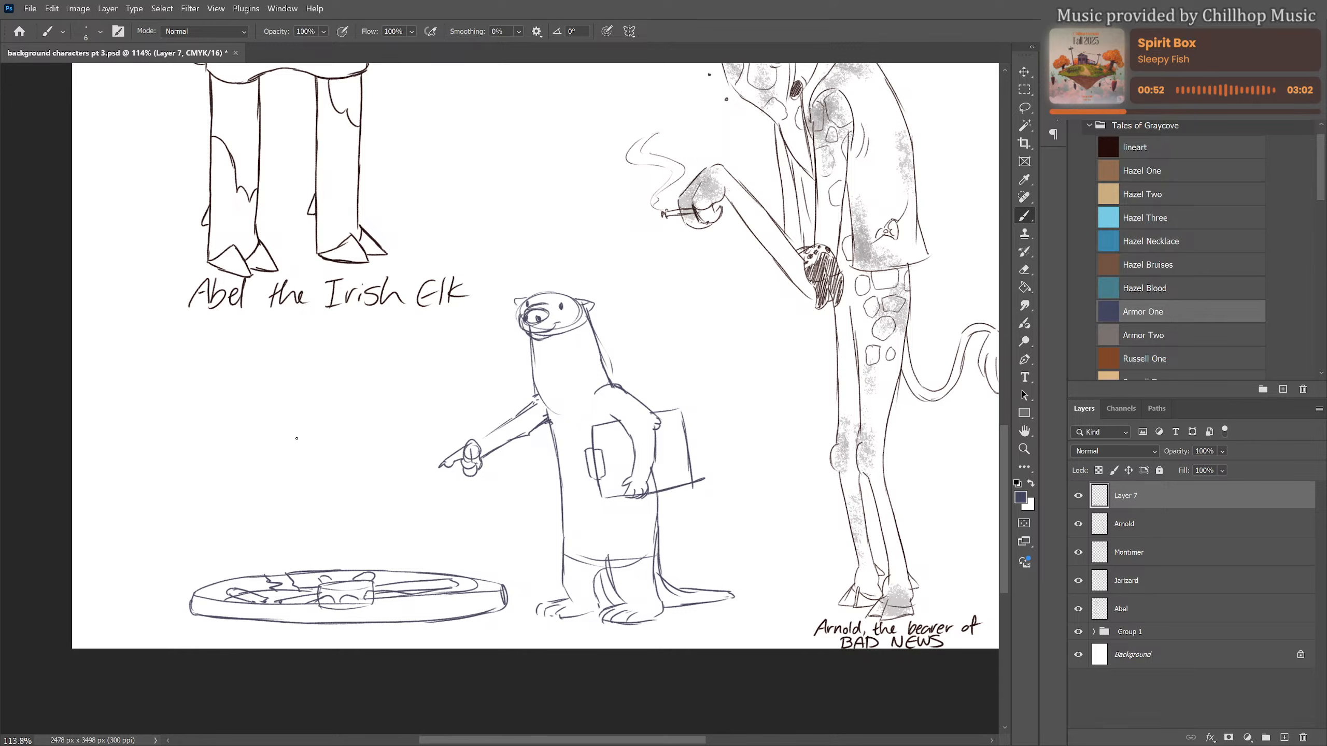
left_click(1222, 451)
left_click_drag(1262, 467, 1209, 468)
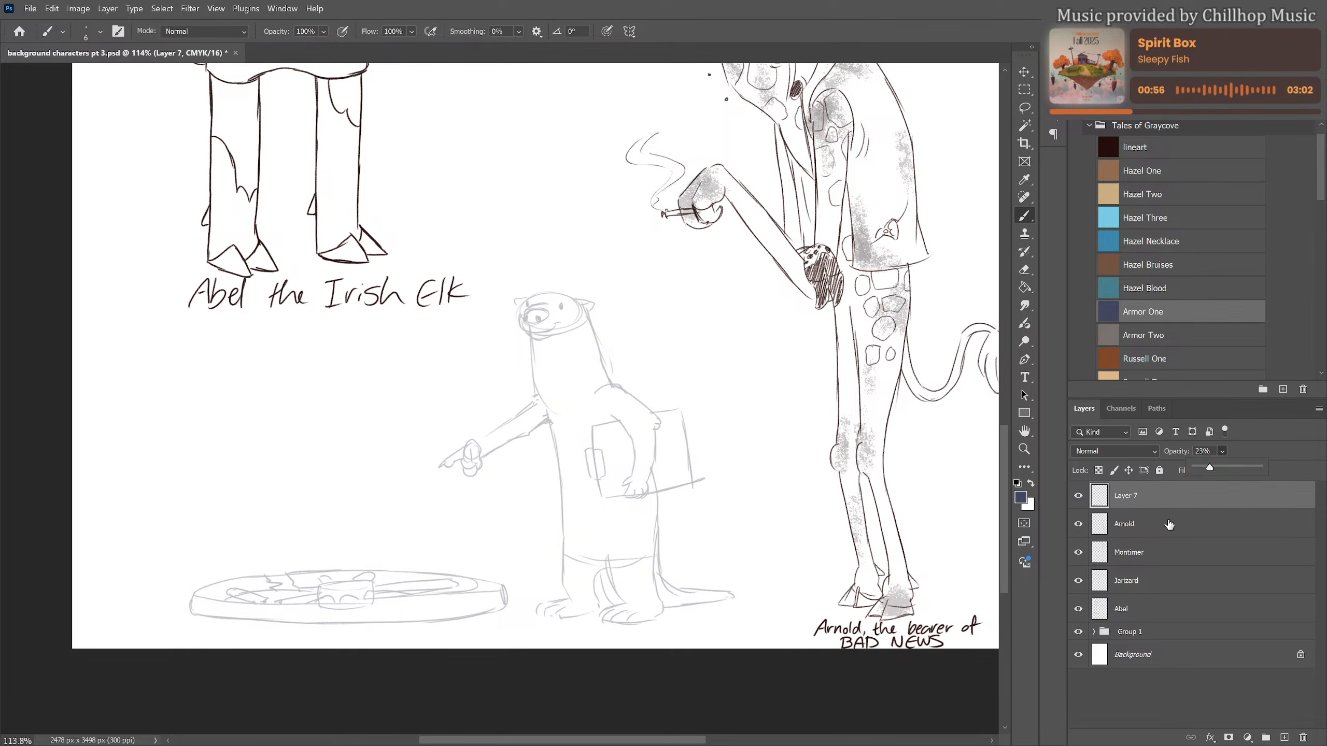
left_click(1284, 738)
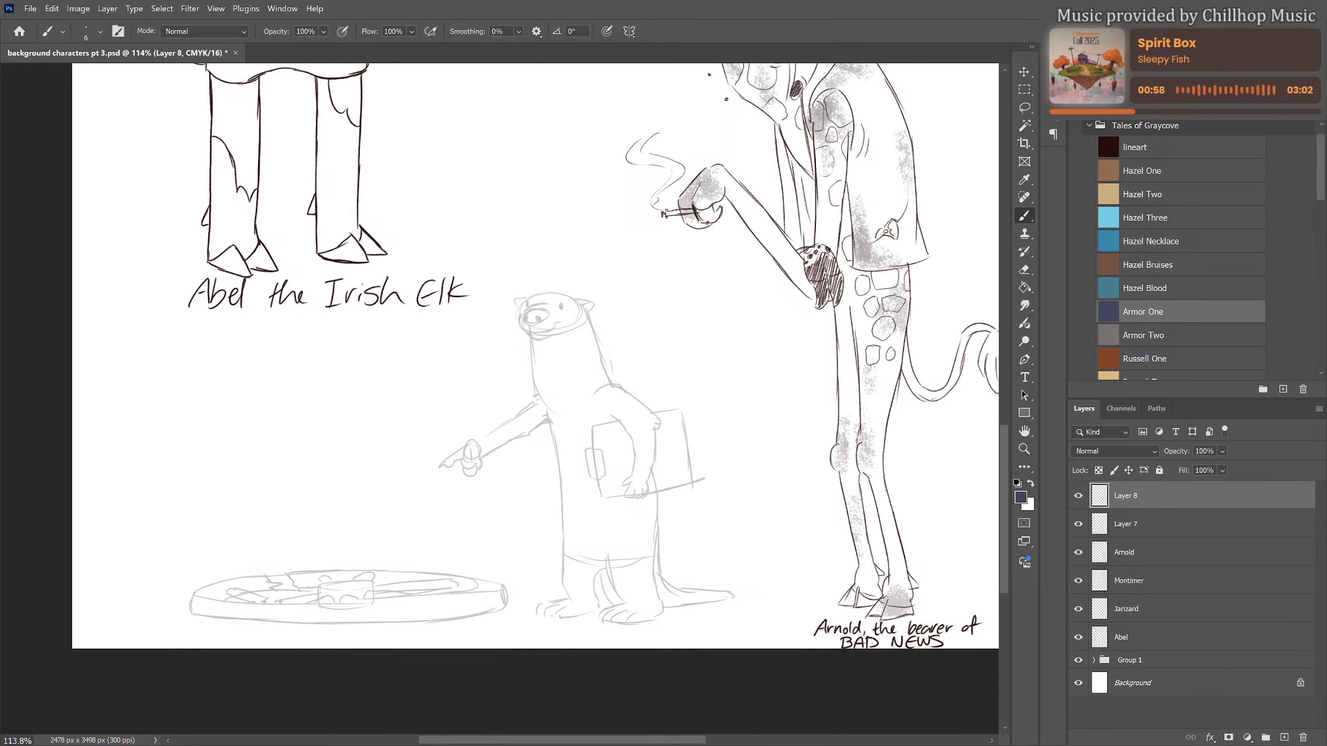
left_click(1155, 145)
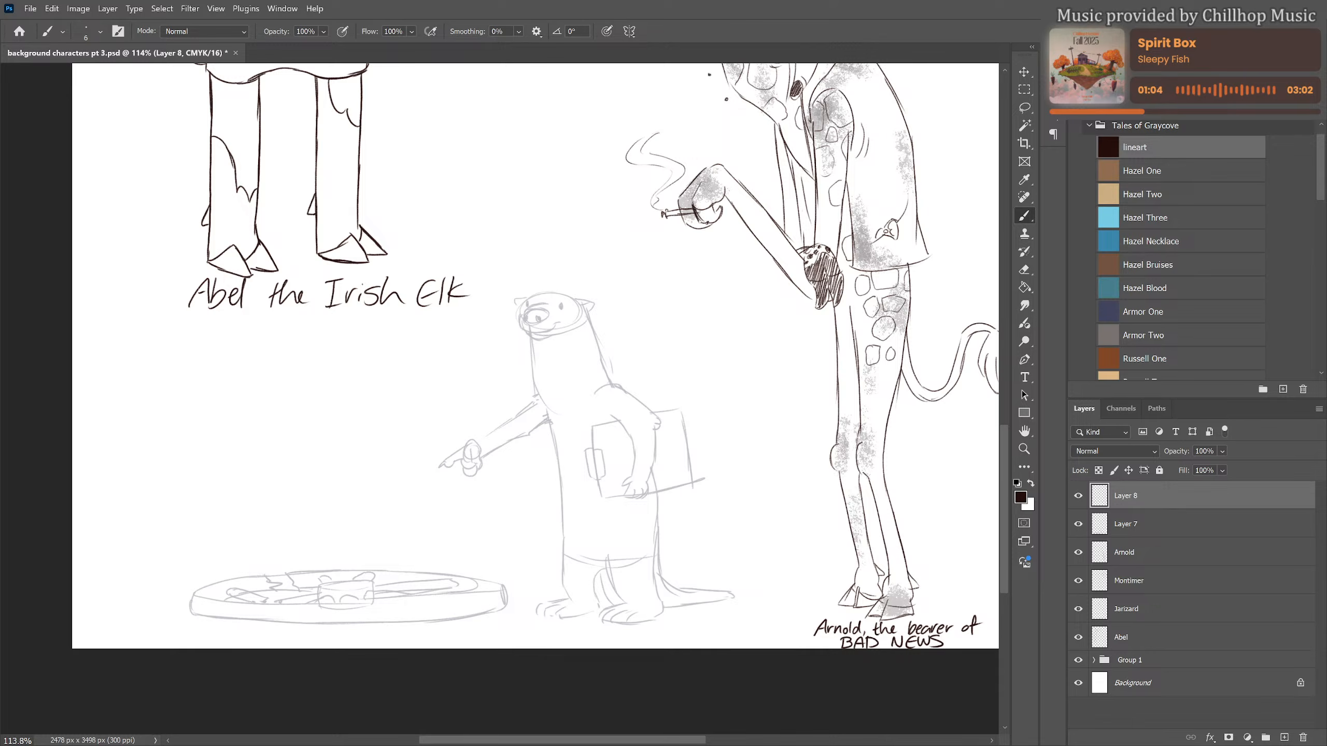
Ink the otter's nose, snout, mouth and chin over the faded sketch, and add whiskers on the far side of the snout
scroll(535, 362, "up", 1)
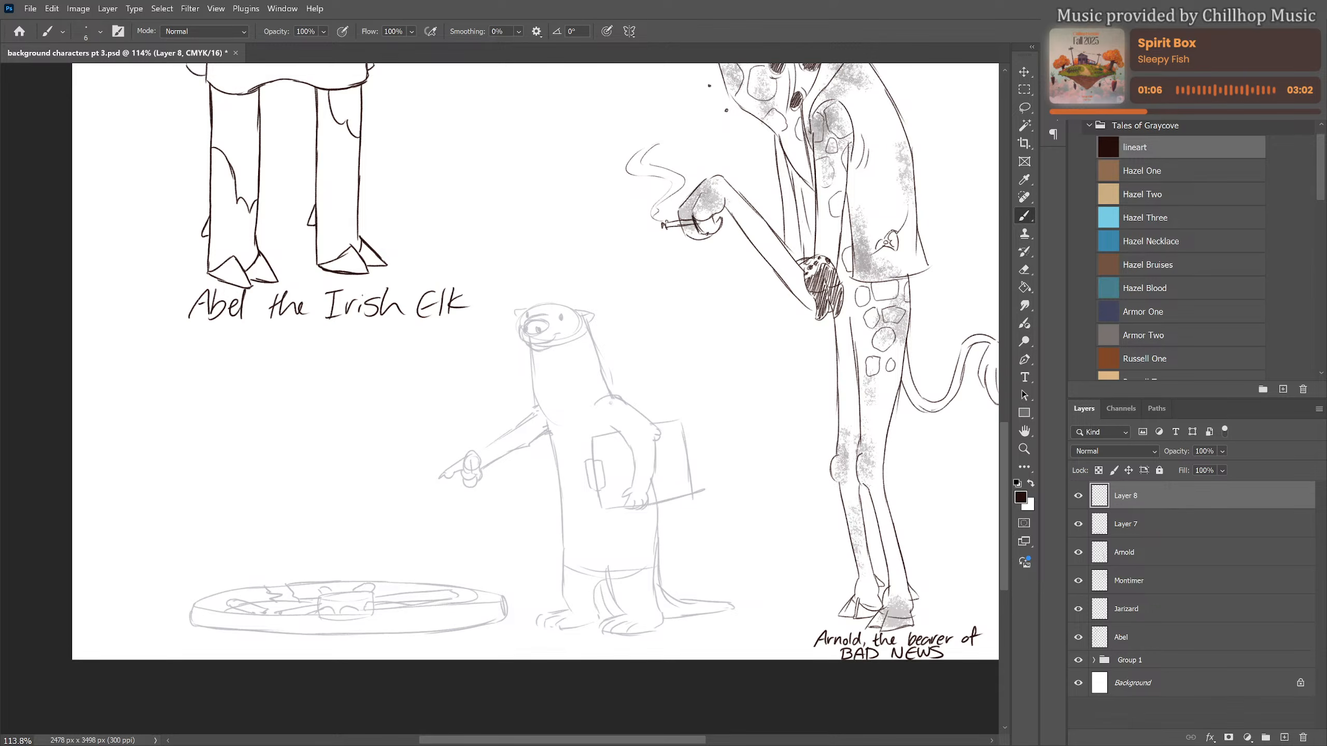
scroll(589, 387, "up", 5)
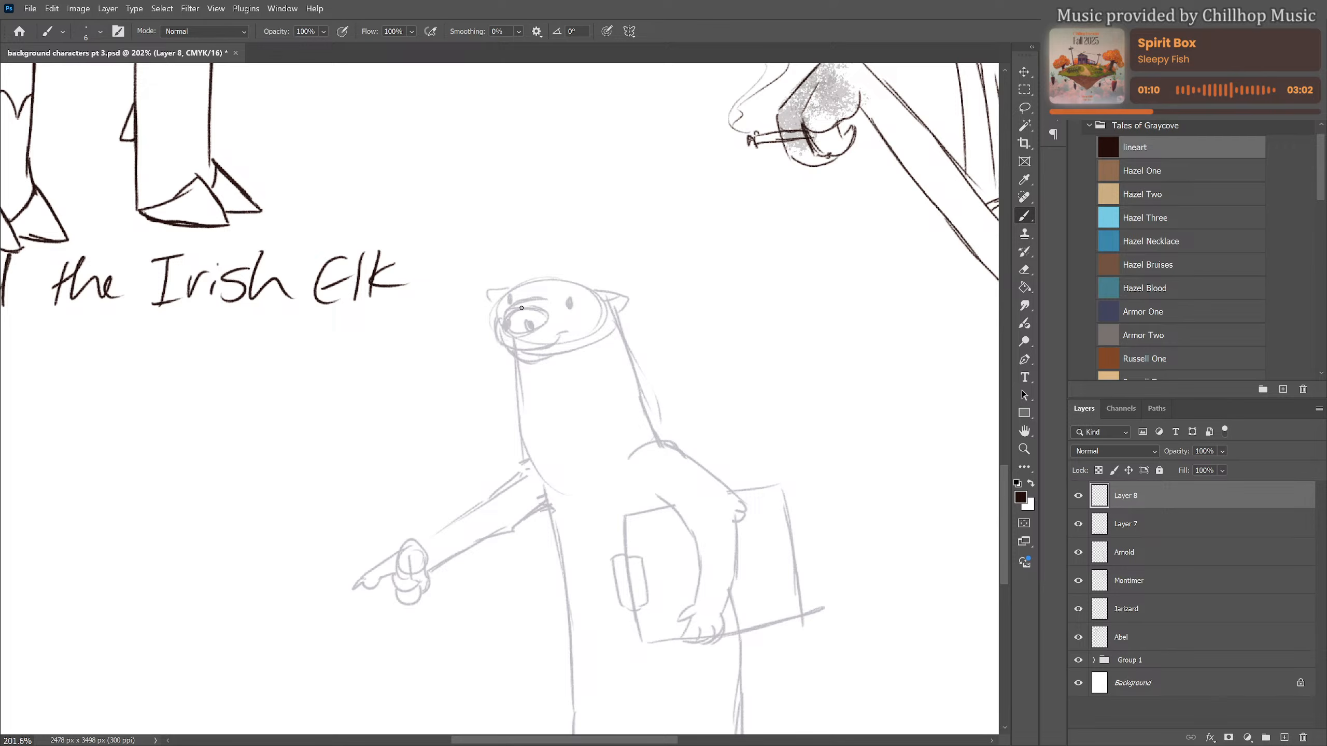
mouse_move(501, 318)
left_mouse_down()
mouse_move(538, 310)
mouse_move(545, 320)
mouse_move(503, 329)
mouse_move(517, 335)
mouse_move(546, 322)
mouse_move(505, 323)
mouse_move(518, 348)
mouse_move(505, 346)
mouse_move(546, 348)
mouse_move(517, 346)
left_mouse_up()
key("e")
key("b")
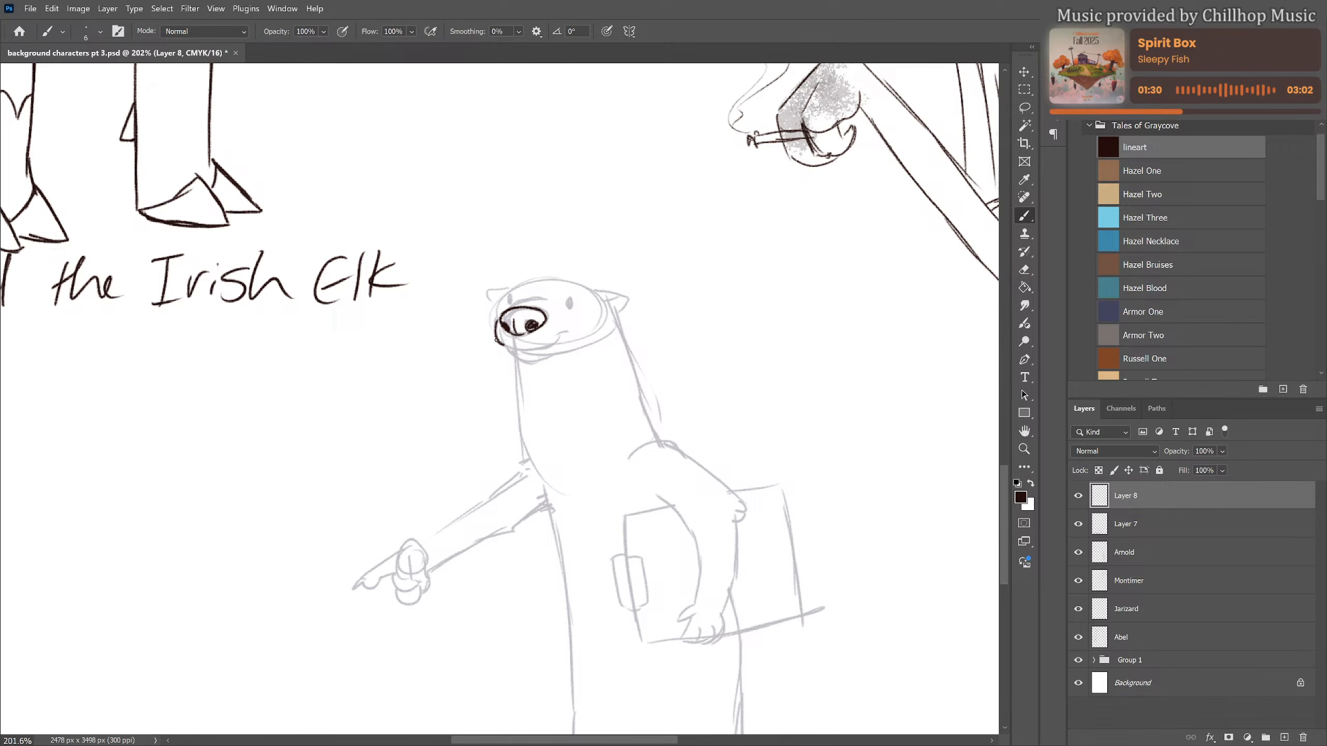
mouse_move(497, 341)
left_mouse_down()
mouse_move(538, 350)
mouse_move(564, 335)
mouse_move(524, 365)
mouse_move(551, 360)
left_mouse_up()
mouse_move(494, 326)
left_mouse_down()
mouse_move(473, 322)
mouse_move(484, 360)
left_mouse_up()
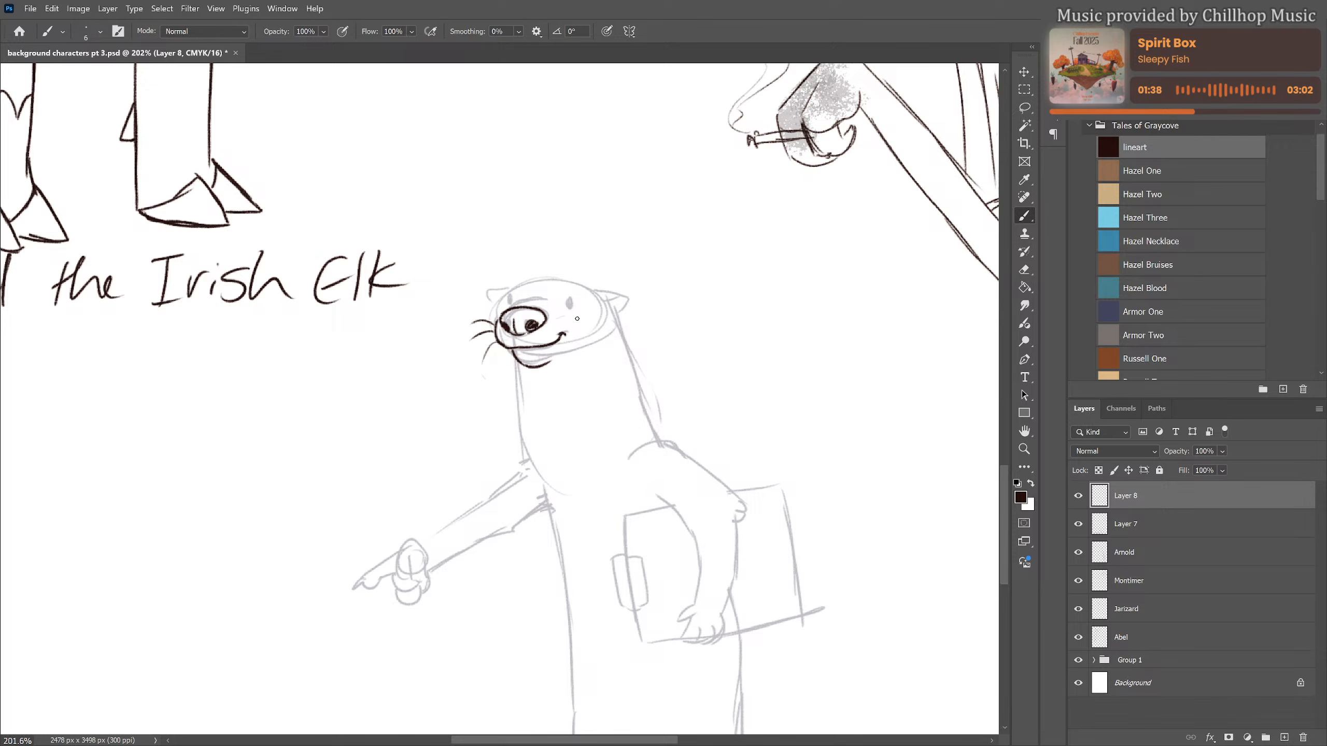
Ink the otter's eye, near-side whiskers, rounded head outline and cheek, undoing the unwanted strokes
mouse_move(555, 321)
left_mouse_down()
mouse_move(579, 317)
mouse_move(592, 334)
mouse_move(579, 360)
left_mouse_up()
left_click_drag(502, 314, 546, 301)
left_click_drag(508, 305, 571, 308)
mouse_move(501, 302)
left_mouse_down()
mouse_move(544, 276)
mouse_move(516, 287)
mouse_move(569, 282)
mouse_move(606, 309)
mouse_move(601, 298)
mouse_move(604, 345)
mouse_move(586, 352)
left_mouse_up()
key("ctrl+z")
key("ctrl+z")
key("ctrl+z")
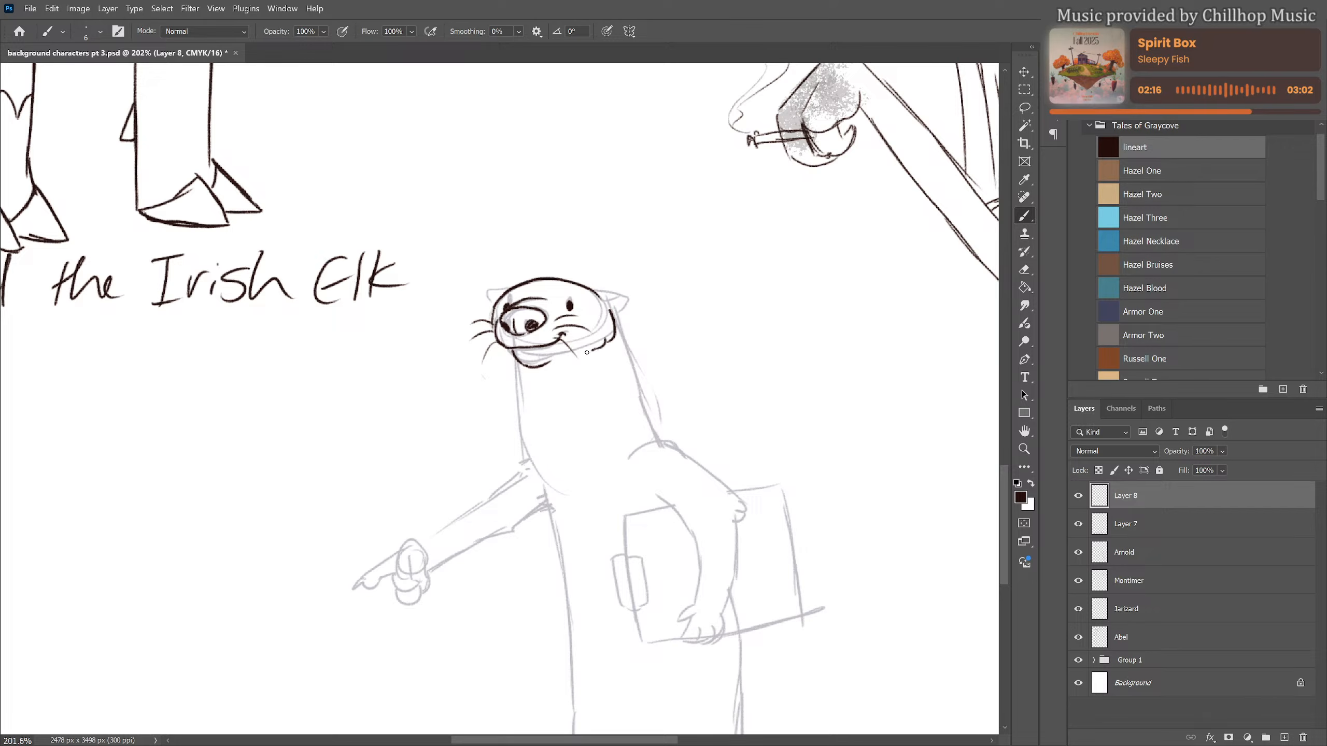
Ink both of the otter's small ears on the sides of the head, redrawing the far one
mouse_move(597, 291)
left_mouse_down()
mouse_move(631, 300)
mouse_move(616, 320)
mouse_move(624, 304)
left_mouse_up()
mouse_move(505, 293)
left_mouse_down()
mouse_move(479, 305)
mouse_move(495, 323)
left_mouse_up()
key("ctrl+z")
key("ctrl+z")
left_click_drag(505, 296, 491, 308)
Ink the front and back contours of the otter's neck from the head down to the shoulders
left_click_drag(585, 403, 534, 334)
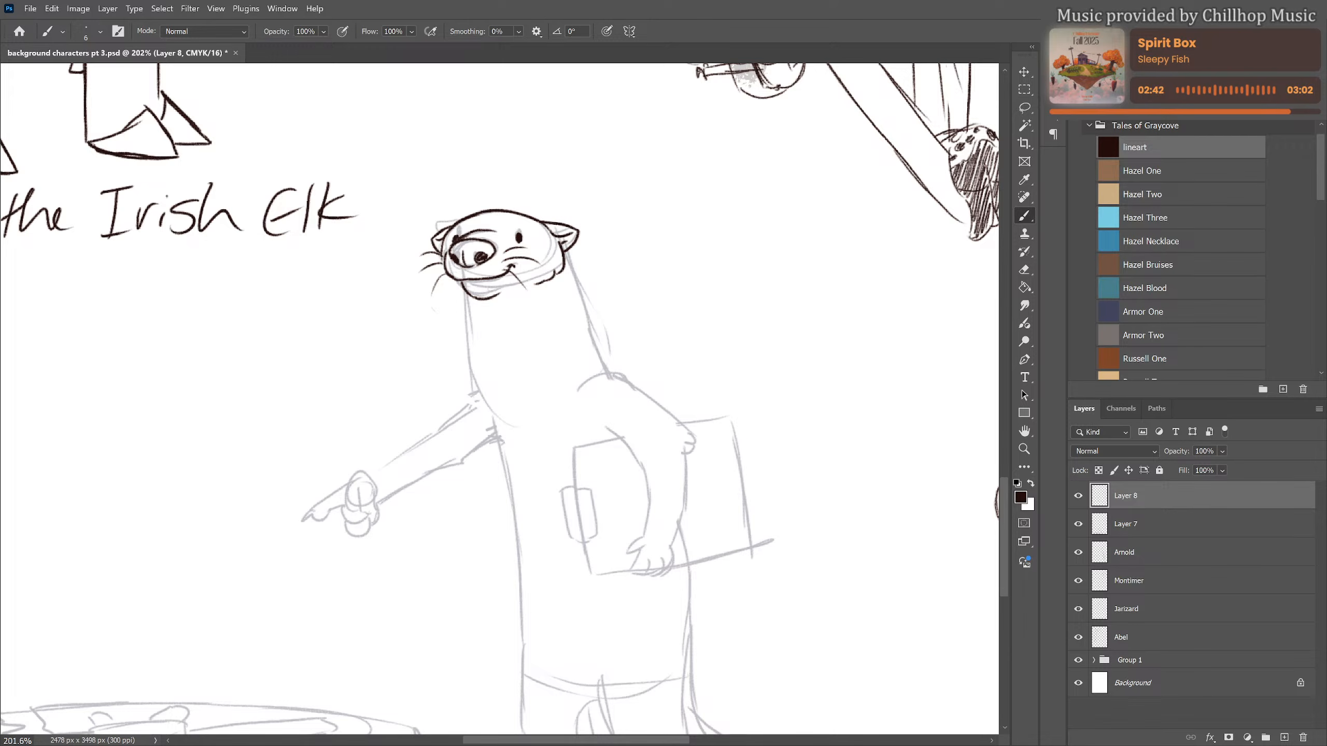
scroll(489, 332, "down", 3)
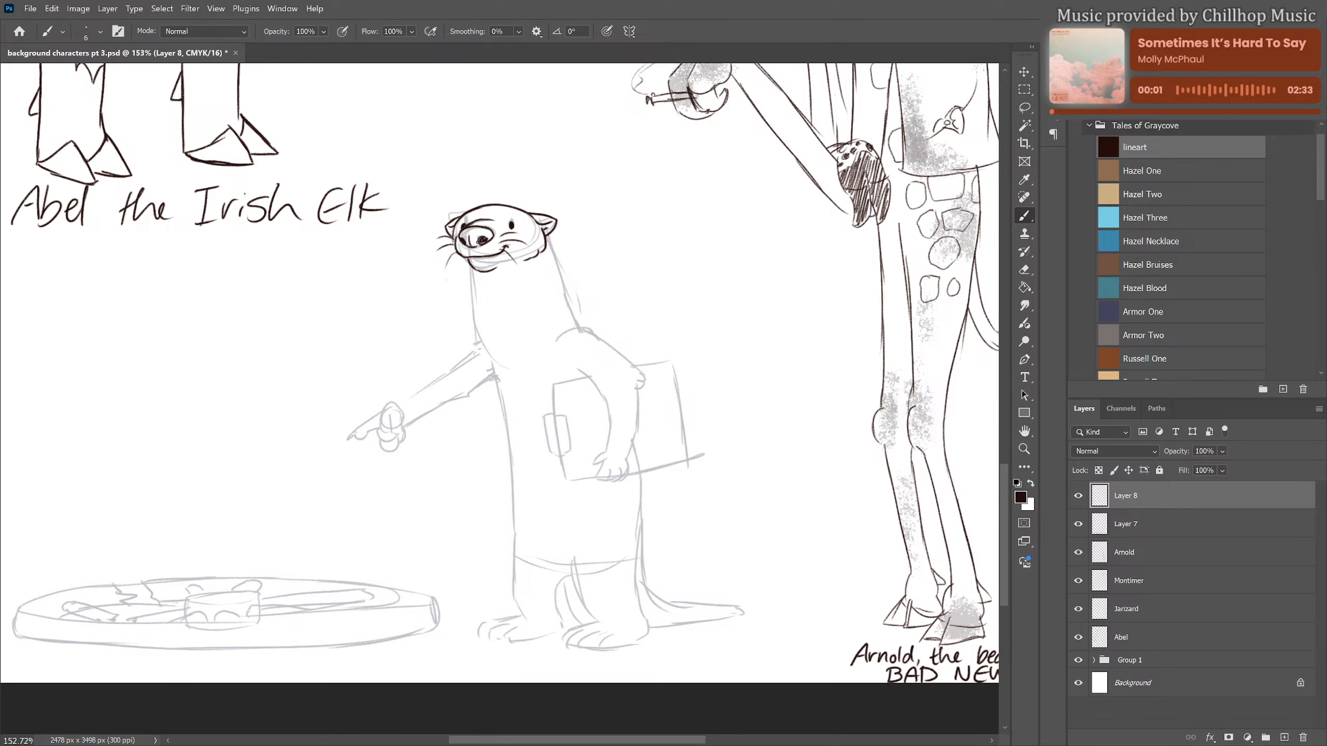
mouse_move(474, 274)
left_mouse_down()
mouse_move(479, 340)
mouse_move(510, 376)
left_mouse_up()
left_click_drag(549, 235, 579, 322)
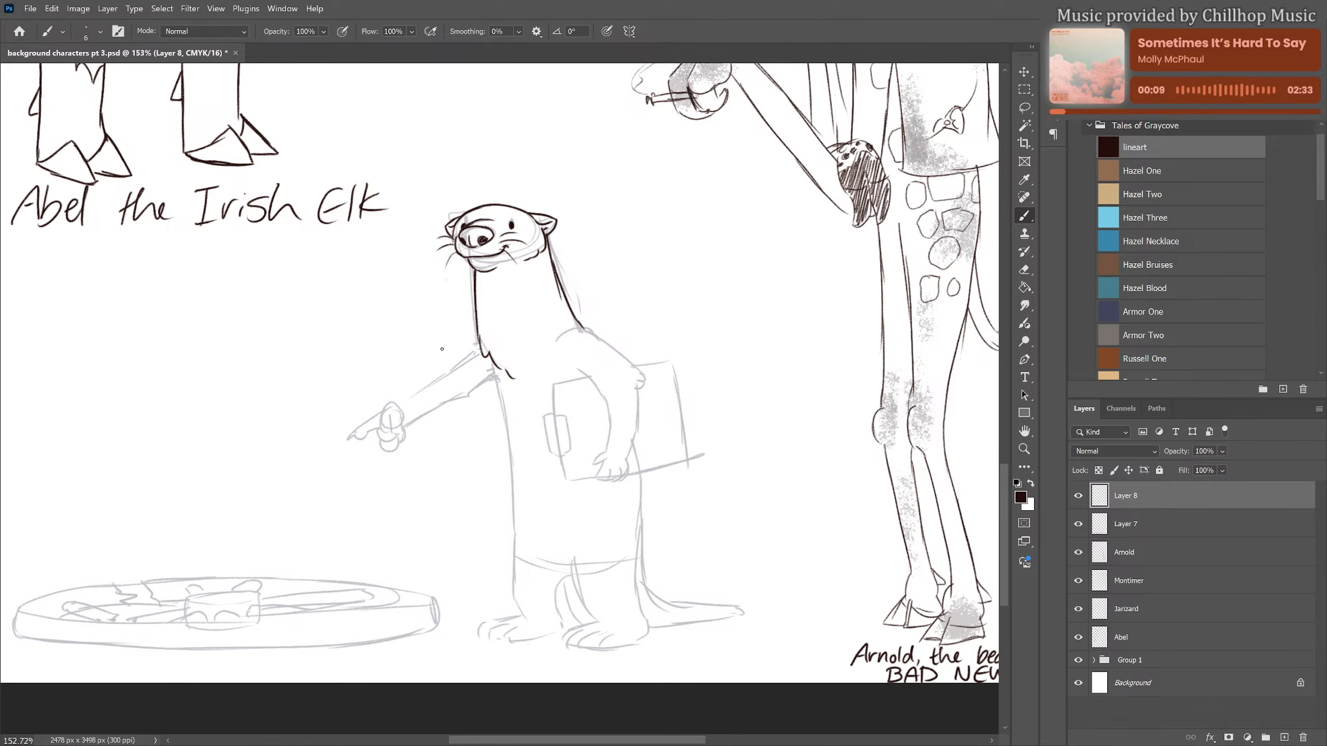
Ink the otter's outstretched arm, redoing its underside line, and finish the hand with its pointing finger
mouse_move(395, 406)
left_mouse_down()
mouse_move(482, 345)
mouse_move(450, 372)
mouse_move(479, 351)
left_mouse_up()
left_click_drag(406, 425, 493, 380)
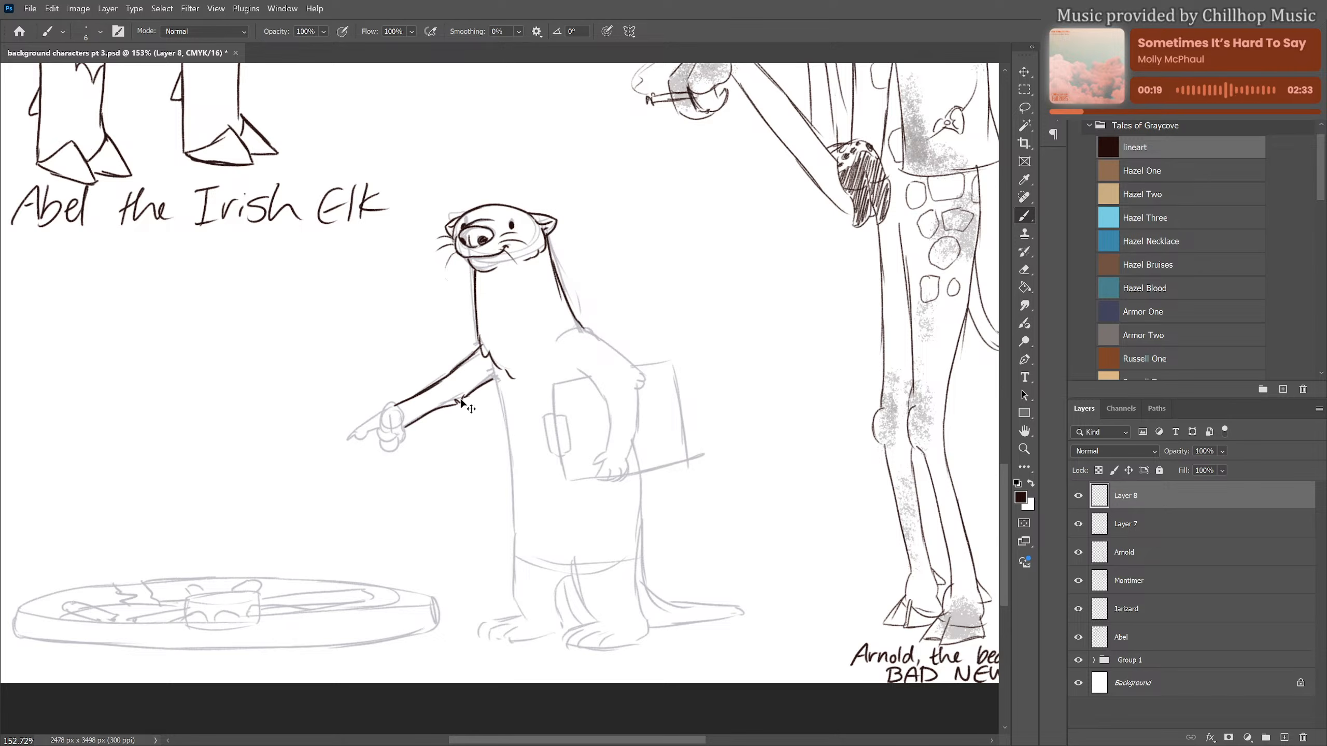
key("ctrl+z")
key("ctrl+z")
left_click_drag(405, 428, 500, 391)
mouse_move(405, 426)
left_mouse_down()
mouse_move(498, 385)
mouse_move(443, 411)
mouse_move(432, 385)
mouse_move(484, 350)
left_mouse_up()
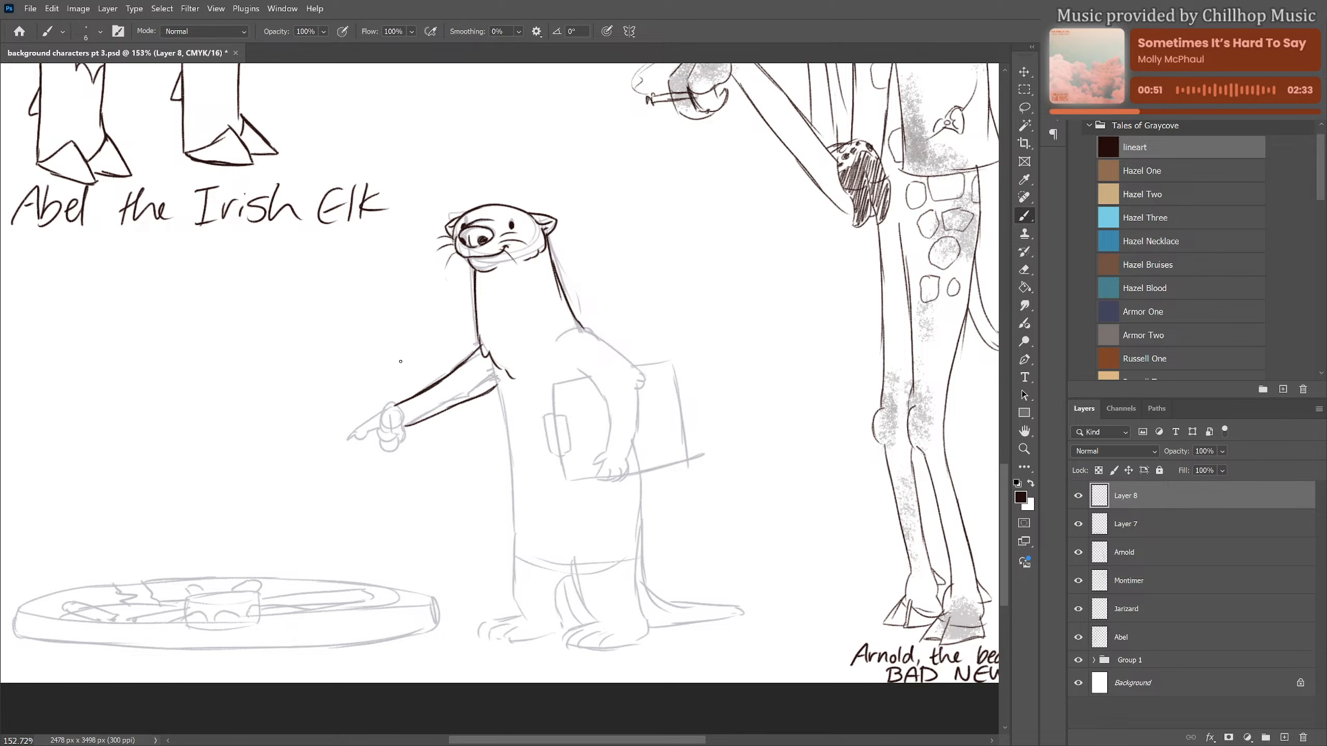
mouse_move(390, 420)
left_mouse_down()
mouse_move(398, 439)
mouse_move(369, 423)
mouse_move(368, 436)
left_mouse_up()
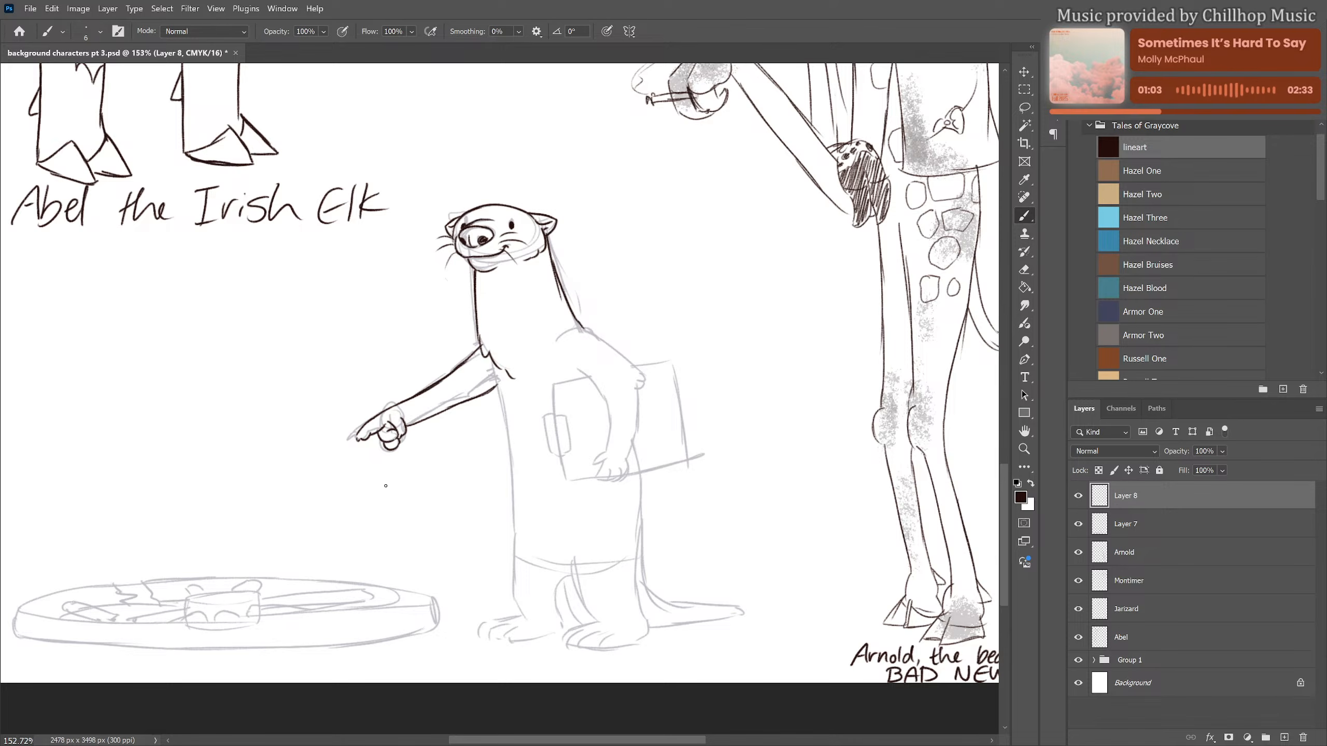
Ink the front contour of the otter's torso and the bent arm with the paw that holds the clipboard
left_click_drag(397, 496, 349, 480)
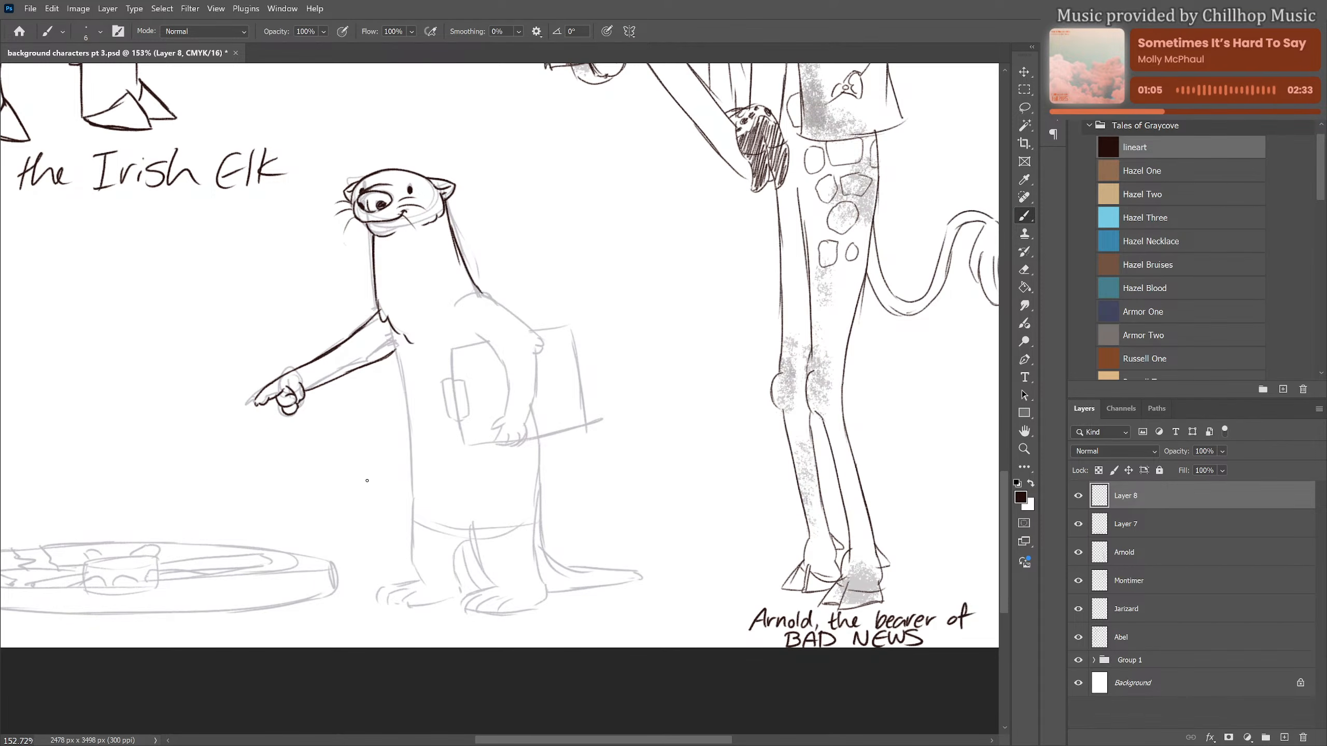
left_click_drag(389, 340, 411, 506)
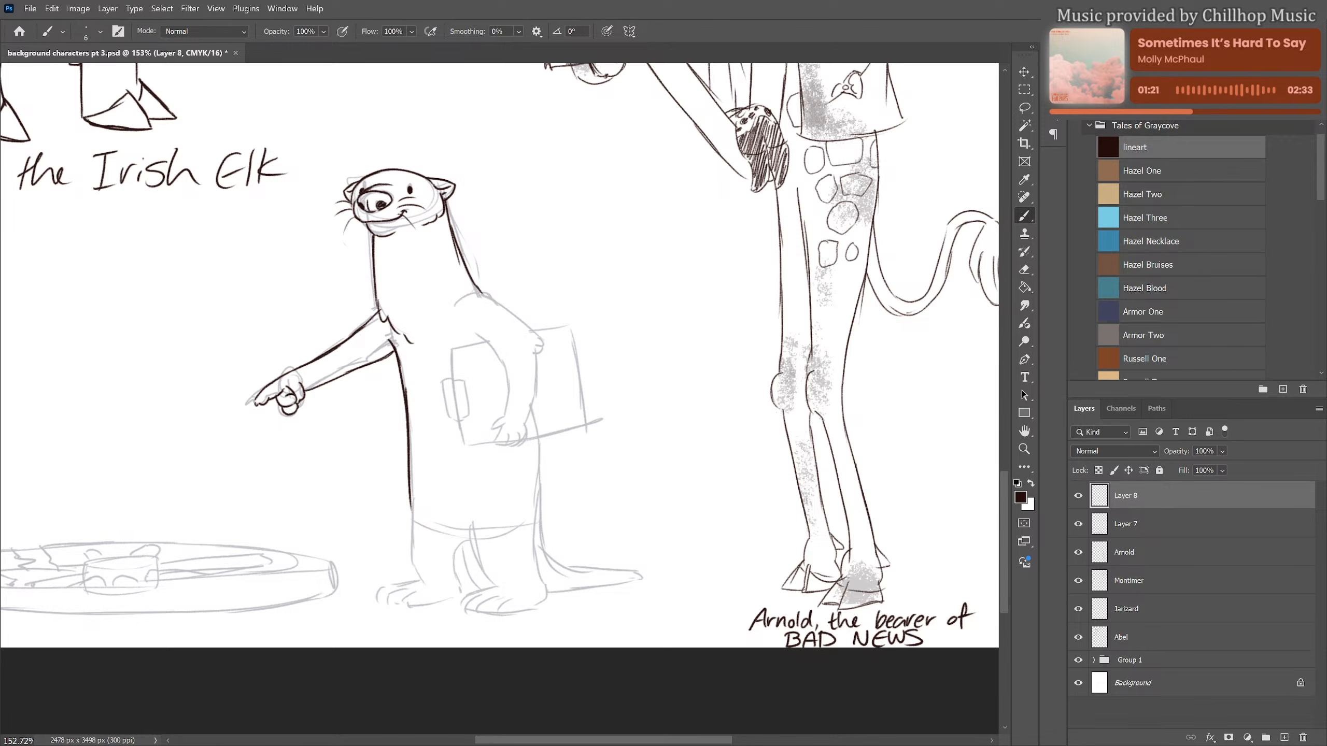
mouse_move(458, 308)
left_mouse_down()
mouse_move(489, 293)
mouse_move(495, 302)
mouse_move(476, 288)
mouse_move(544, 342)
mouse_move(540, 362)
left_mouse_up()
key("ctrl+z")
mouse_move(473, 336)
left_mouse_down()
mouse_move(509, 368)
mouse_move(494, 441)
mouse_move(516, 443)
mouse_move(526, 424)
mouse_move(527, 435)
mouse_move(537, 357)
mouse_move(530, 406)
left_mouse_up()
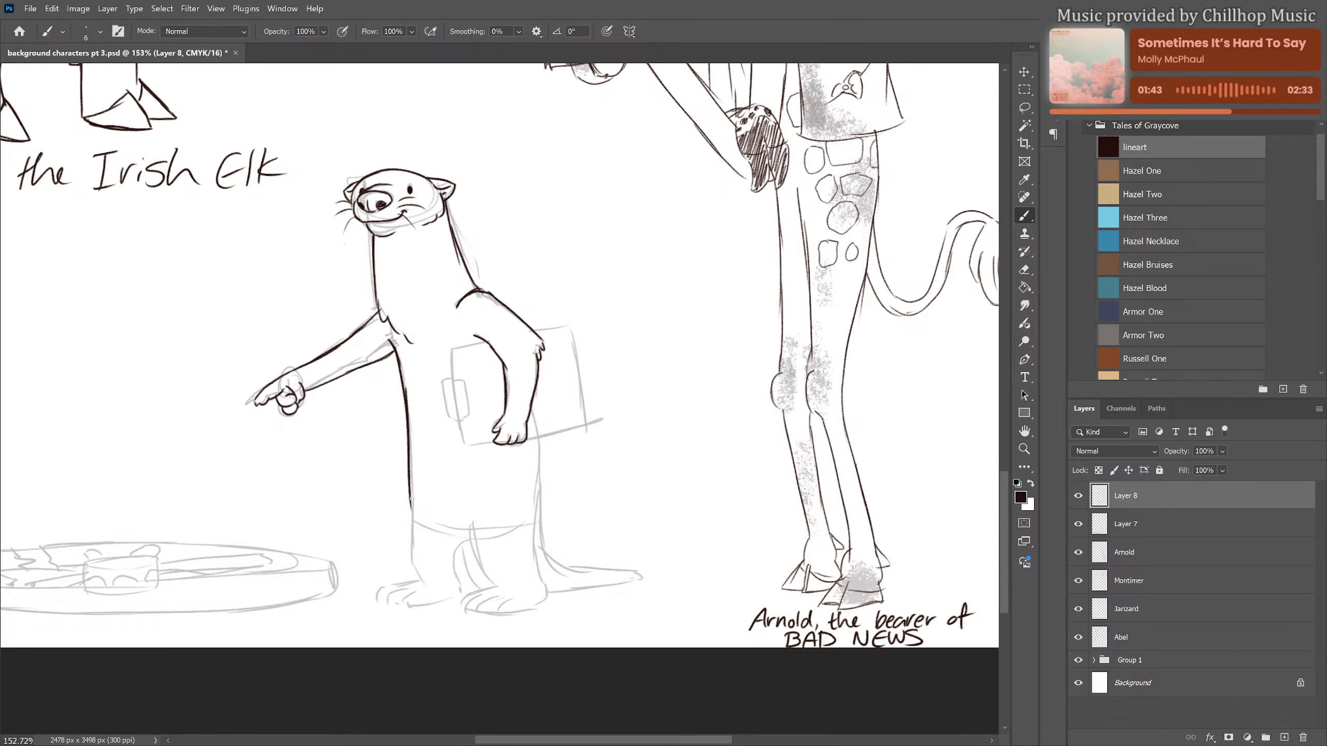
Ink the otter's two legs and the back contour of its body from below the clipboard to the foot
mouse_move(412, 500)
left_mouse_down()
mouse_move(412, 558)
mouse_move(431, 589)
left_mouse_up()
mouse_move(472, 539)
left_mouse_down()
mouse_move(456, 546)
mouse_move(462, 590)
left_mouse_up()
left_click_drag(462, 529, 507, 592)
left_click_drag(533, 439, 537, 550)
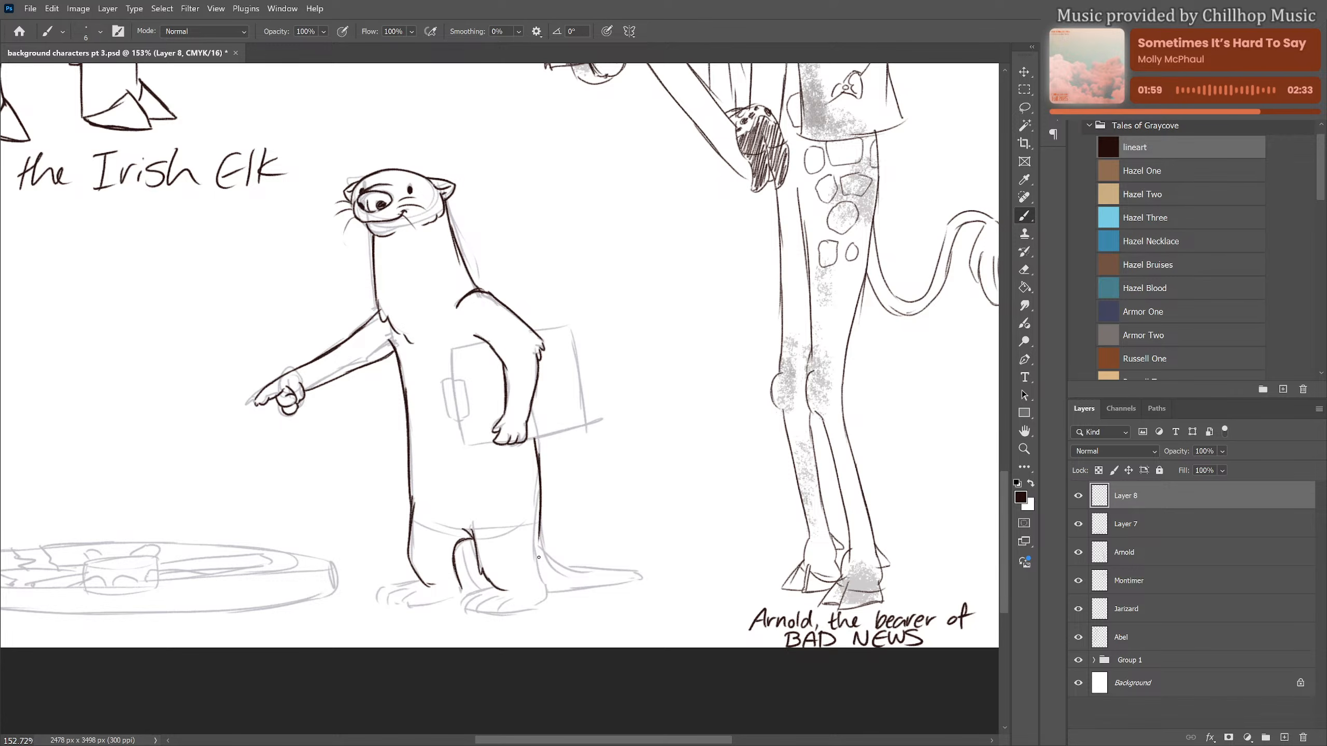
left_click_drag(537, 523, 548, 600)
Ink both of the otter's feet with separate toes and small claws
mouse_move(424, 584)
left_mouse_down()
mouse_move(377, 599)
mouse_move(409, 594)
mouse_move(411, 607)
mouse_move(392, 606)
mouse_move(407, 608)
mouse_move(463, 594)
left_mouse_up()
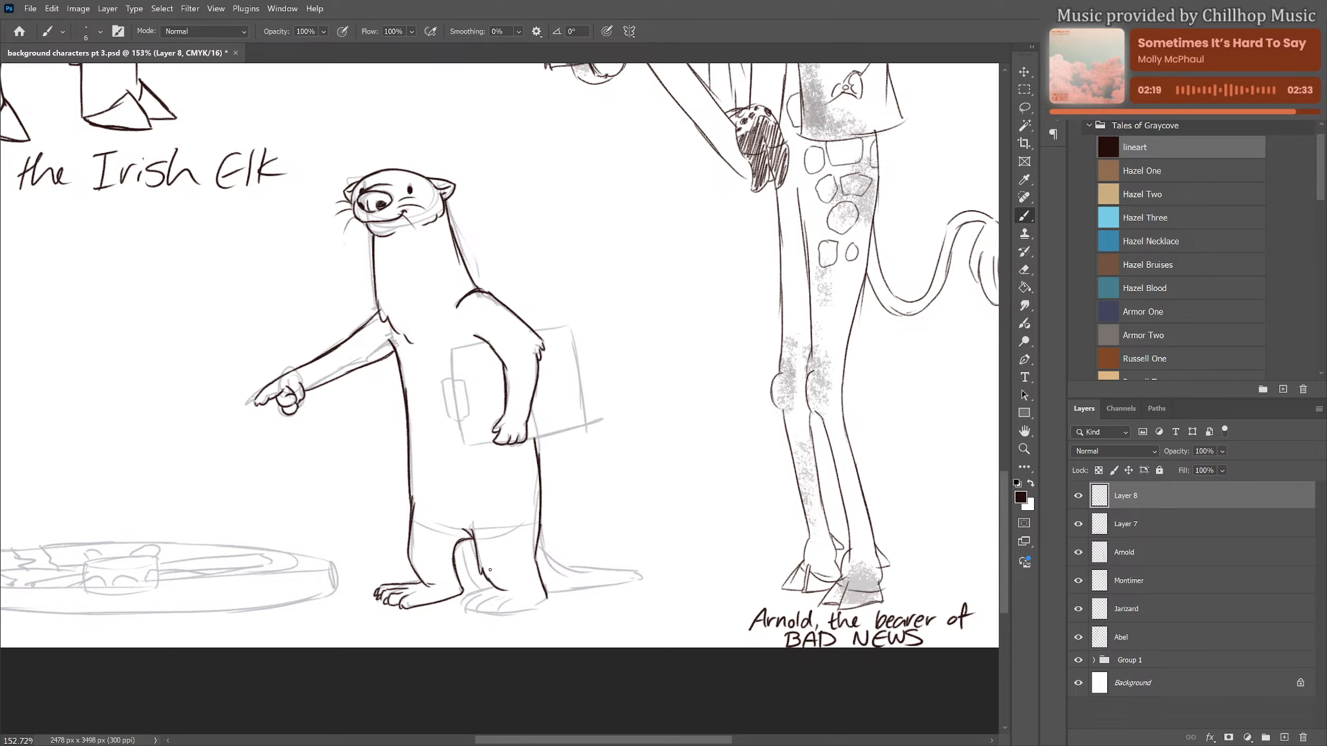
left_click_drag(495, 588, 463, 599)
mouse_move(478, 601)
left_mouse_down()
mouse_move(472, 617)
mouse_move(547, 601)
left_mouse_up()
left_click_drag(463, 602, 458, 612)
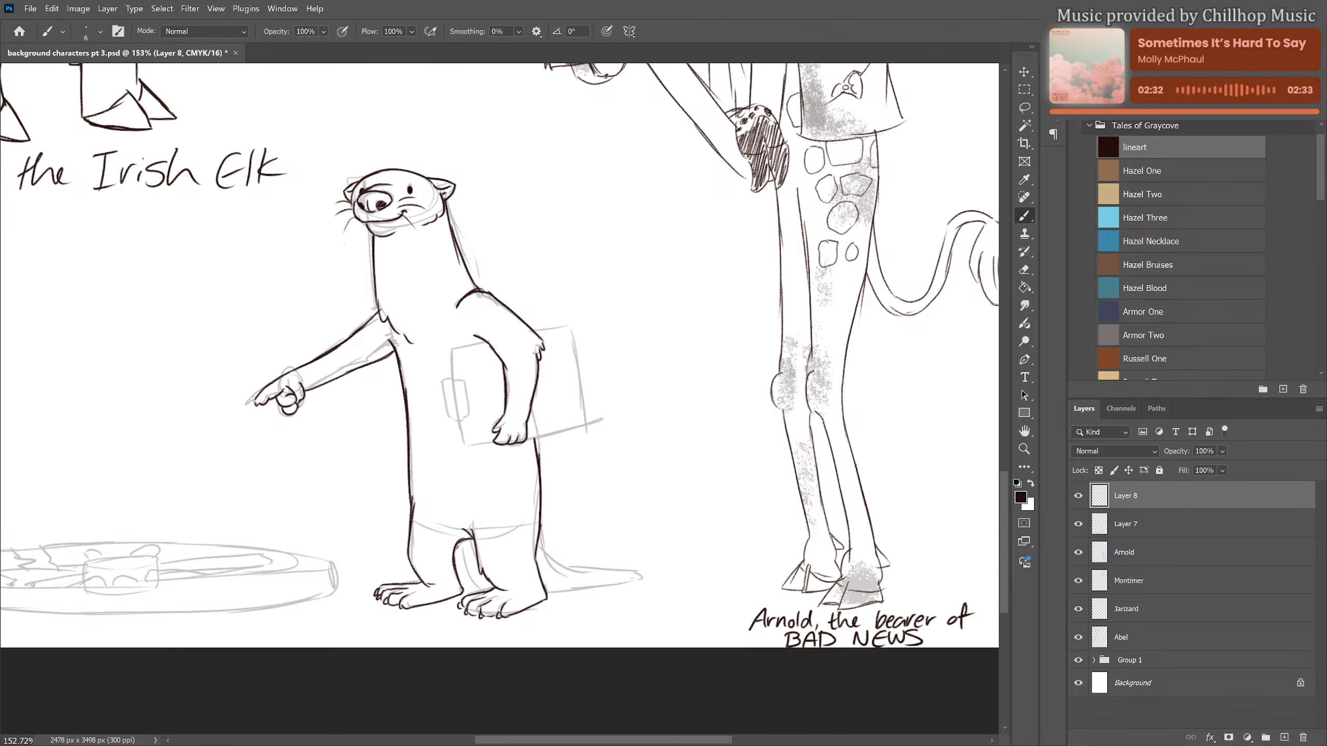
Touch up the otter's inner leg line and ink the tapered tail along the ground behind it
left_click_drag(457, 547, 460, 581)
mouse_move(536, 528)
left_mouse_down()
mouse_move(562, 565)
mouse_move(543, 558)
mouse_move(647, 577)
left_mouse_up()
left_click_drag(547, 594, 648, 576)
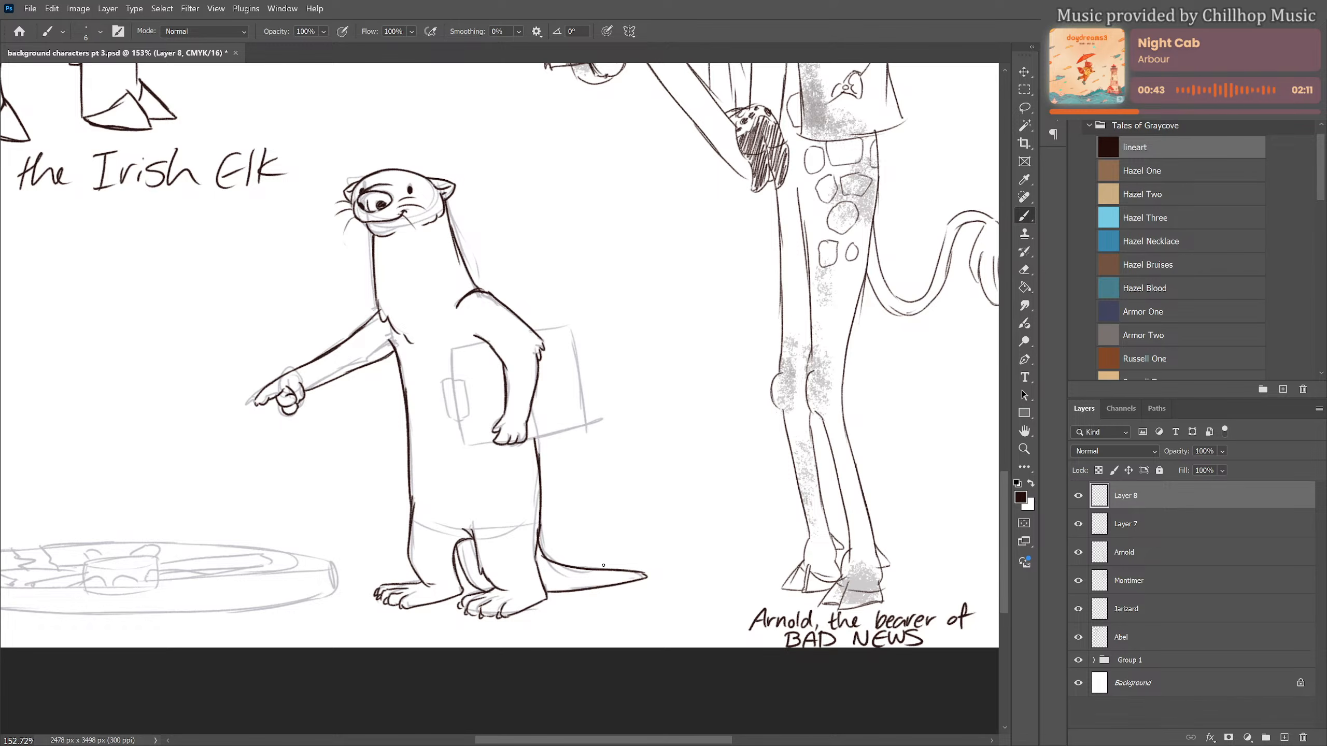
Ink the tilted rectangular outline of the clipboard around the otter's arm and paw
left_click_drag(553, 409, 564, 489)
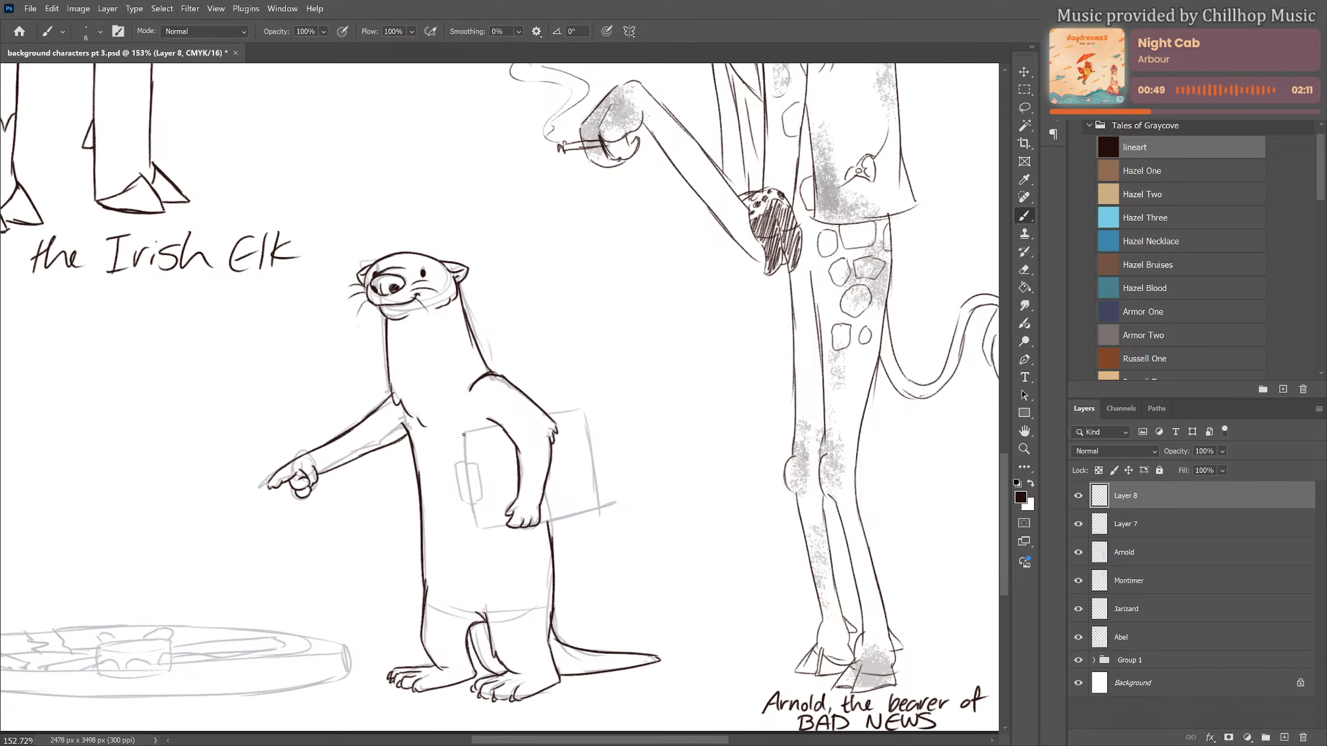
mouse_move(463, 434)
left_mouse_down()
mouse_move(466, 462)
mouse_move(498, 427)
mouse_move(580, 409)
mouse_move(595, 469)
left_mouse_up()
left_click_drag(584, 413, 599, 508)
mouse_move(472, 498)
left_mouse_down()
mouse_move(480, 527)
mouse_move(601, 506)
left_mouse_up()
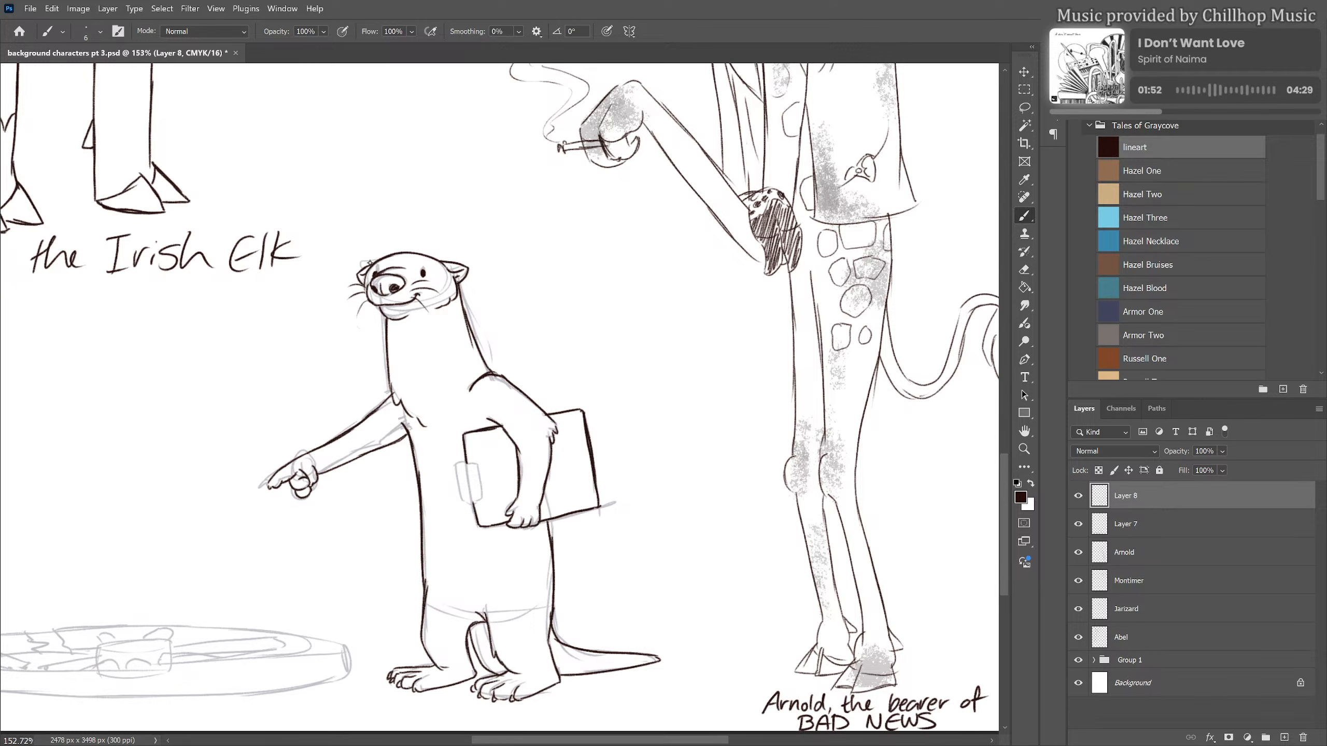
Draw a baseball cap with a forward brim and a panelled crown on the otter's head
mouse_move(374, 261)
left_mouse_down()
mouse_move(409, 251)
mouse_move(353, 257)
mouse_move(378, 246)
mouse_move(430, 262)
mouse_move(444, 265)
left_mouse_up()
mouse_move(350, 254)
left_mouse_down()
mouse_move(422, 248)
mouse_move(394, 232)
mouse_move(460, 242)
left_mouse_up()
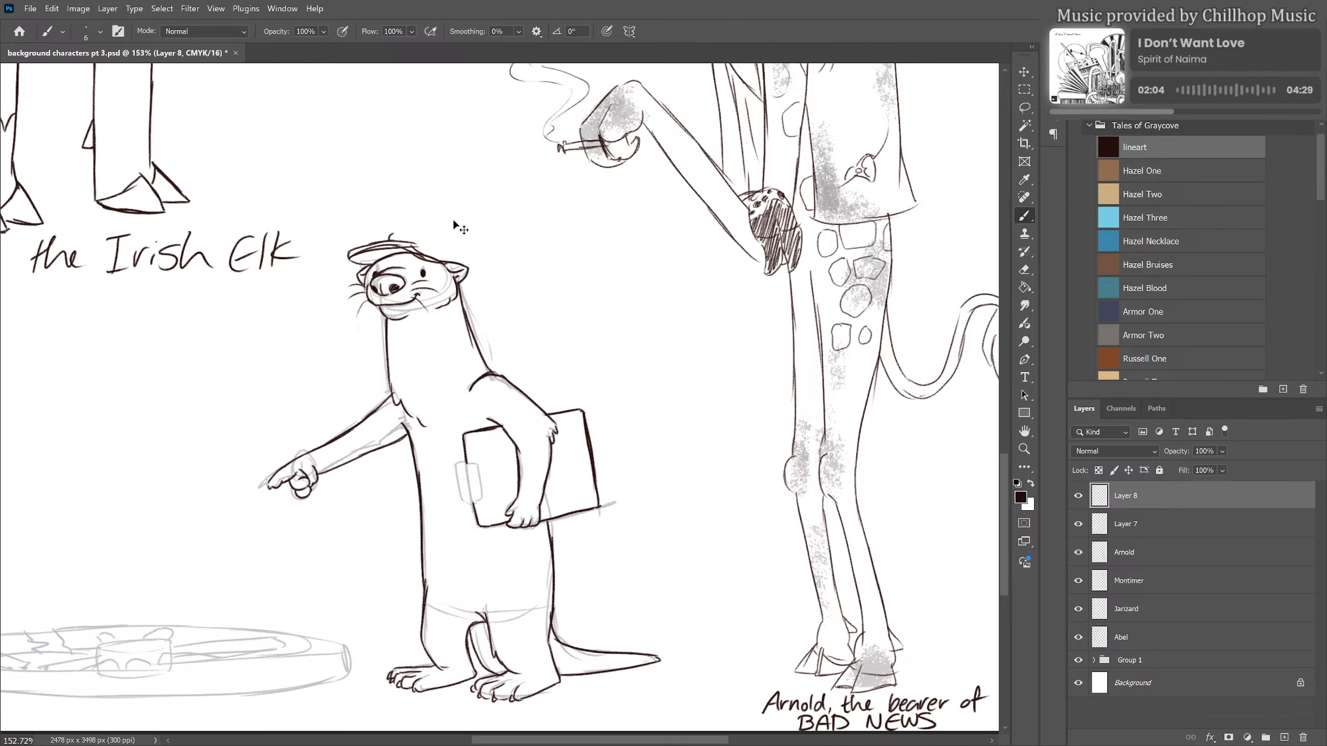
key("ctrl+z")
mouse_move(398, 240)
left_mouse_down()
mouse_move(464, 251)
mouse_move(441, 229)
mouse_move(429, 257)
mouse_move(438, 224)
mouse_move(462, 266)
left_mouse_up()
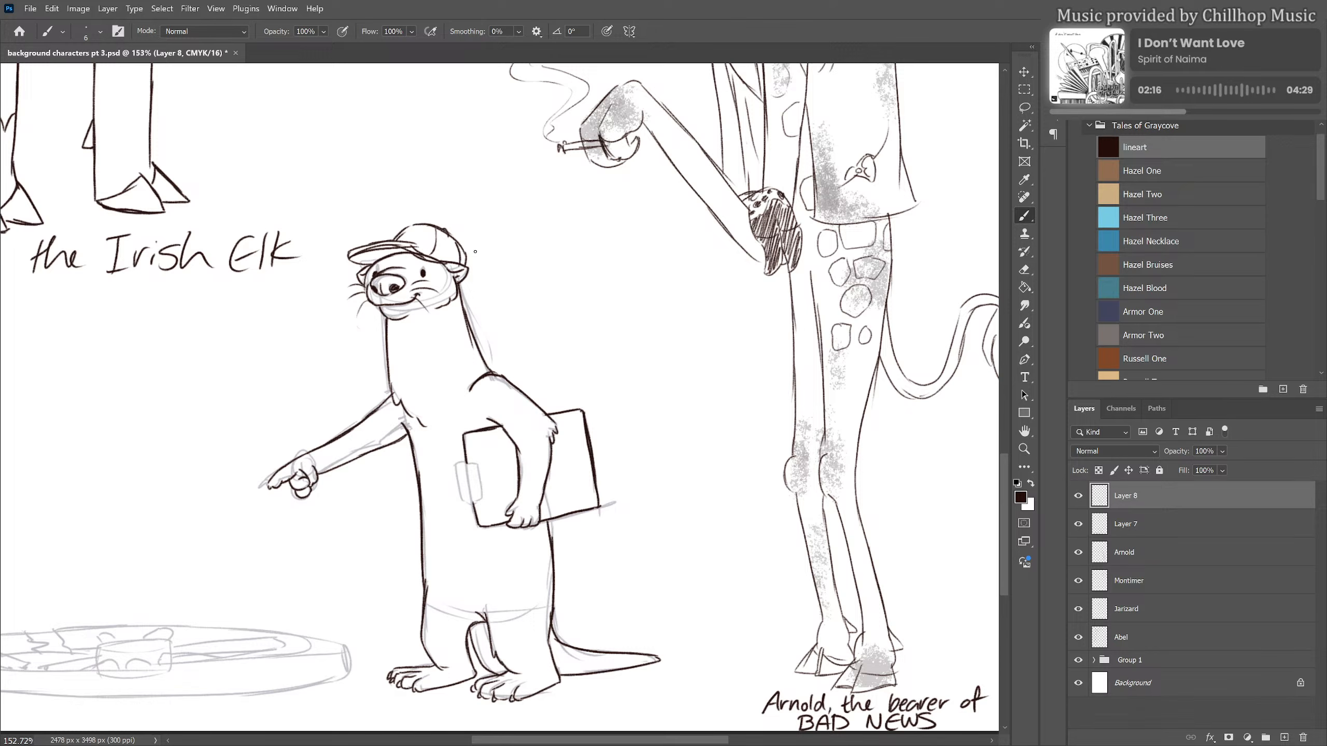
Erase the stray line between the cap's brim and crown using a smaller eraser
key("e")
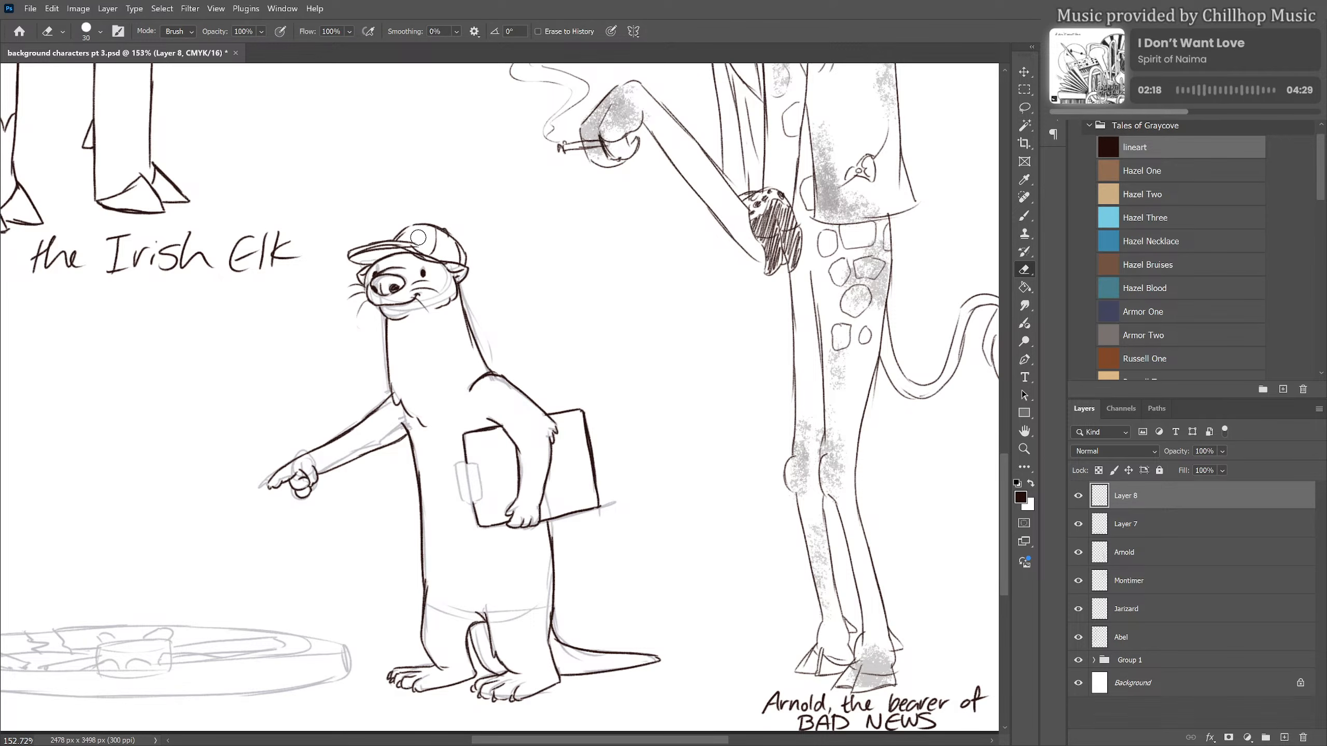
key("bracketleft")
key("bracketleft")
key("bracketleft")
mouse_move(412, 249)
left_mouse_down()
mouse_move(367, 253)
mouse_move(432, 261)
mouse_move(417, 251)
left_mouse_up()
key("b")
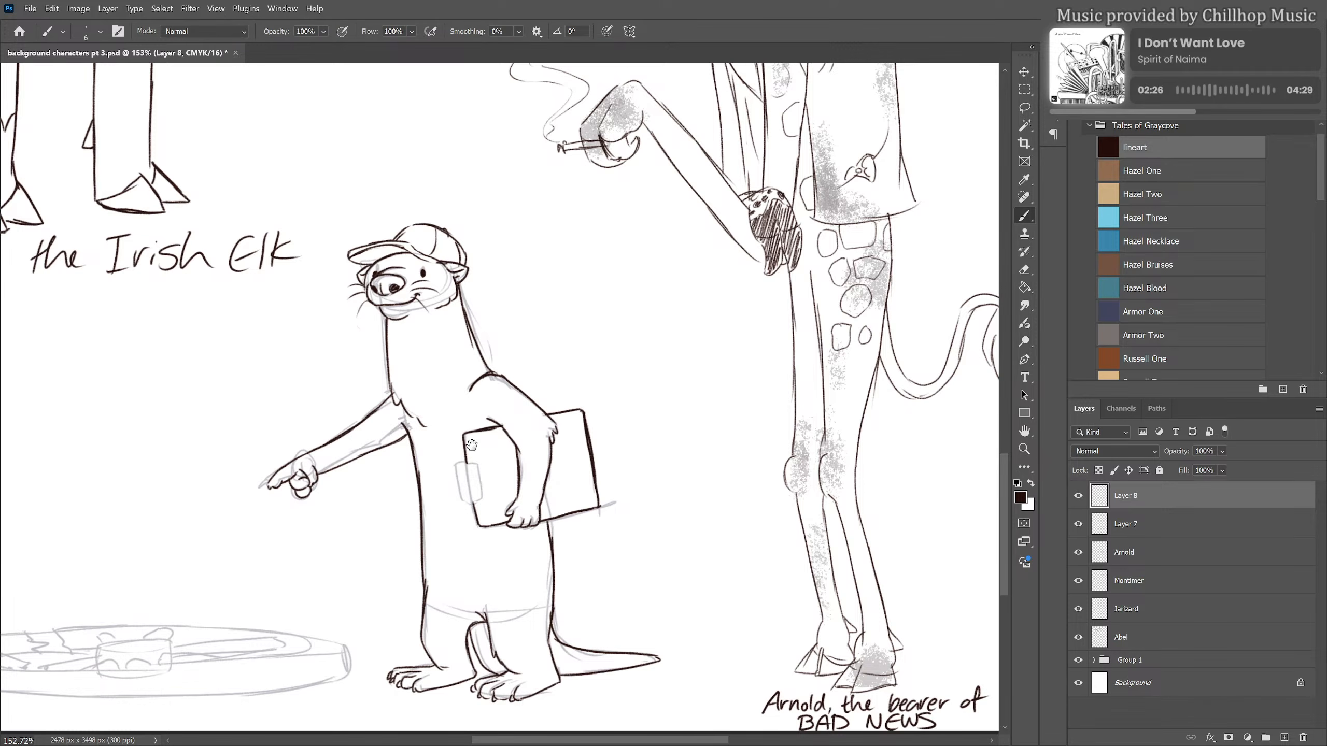
left_click_drag(472, 445, 464, 394)
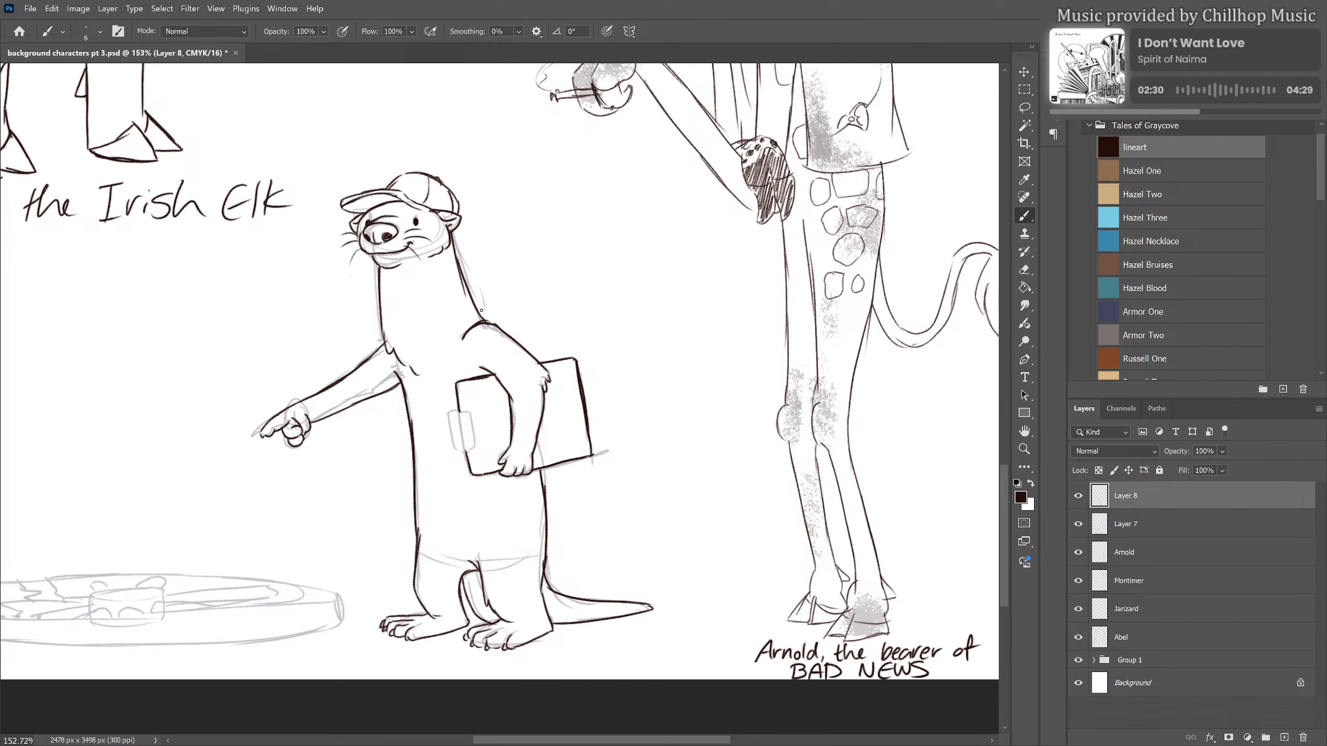
Draw an open vest on the otter, with shoulder openings and both front panels hanging to its upper thighs
mouse_move(485, 313)
left_mouse_down()
mouse_move(453, 346)
mouse_move(459, 334)
mouse_move(459, 381)
mouse_move(455, 339)
mouse_move(511, 331)
mouse_move(491, 315)
mouse_move(517, 329)
mouse_move(486, 344)
mouse_move(487, 383)
left_mouse_up()
mouse_move(471, 476)
left_mouse_down()
mouse_move(475, 537)
mouse_move(511, 544)
mouse_move(561, 515)
left_mouse_up()
left_click_drag(547, 463, 561, 524)
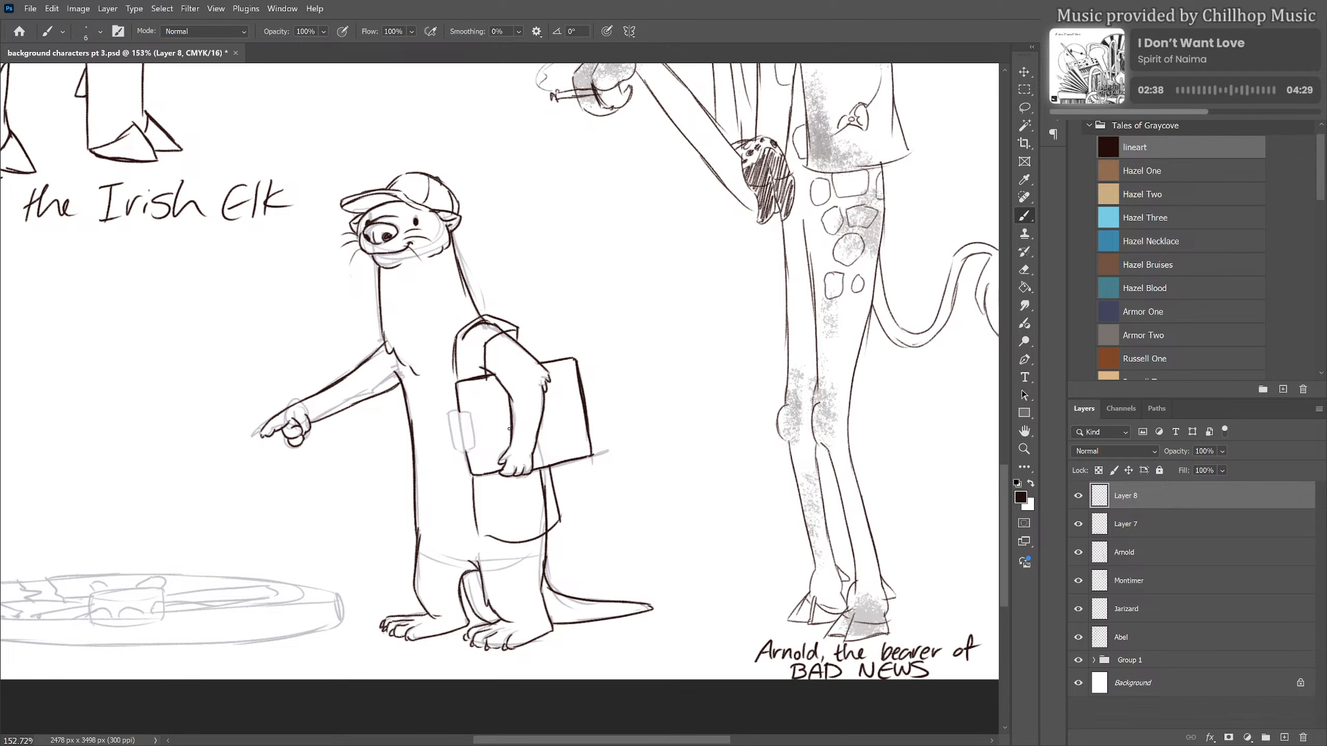
mouse_move(385, 335)
left_mouse_down()
mouse_move(372, 352)
mouse_move(390, 437)
left_mouse_up()
mouse_move(399, 360)
left_mouse_down()
mouse_move(422, 459)
mouse_move(417, 530)
mouse_move(422, 491)
mouse_move(440, 525)
mouse_move(501, 527)
mouse_move(422, 533)
left_mouse_up()
mouse_move(393, 400)
left_mouse_down()
mouse_move(385, 509)
mouse_move(418, 532)
left_mouse_up()
Erase the part of the vest line that crosses the otter's pointing arm
key("e")
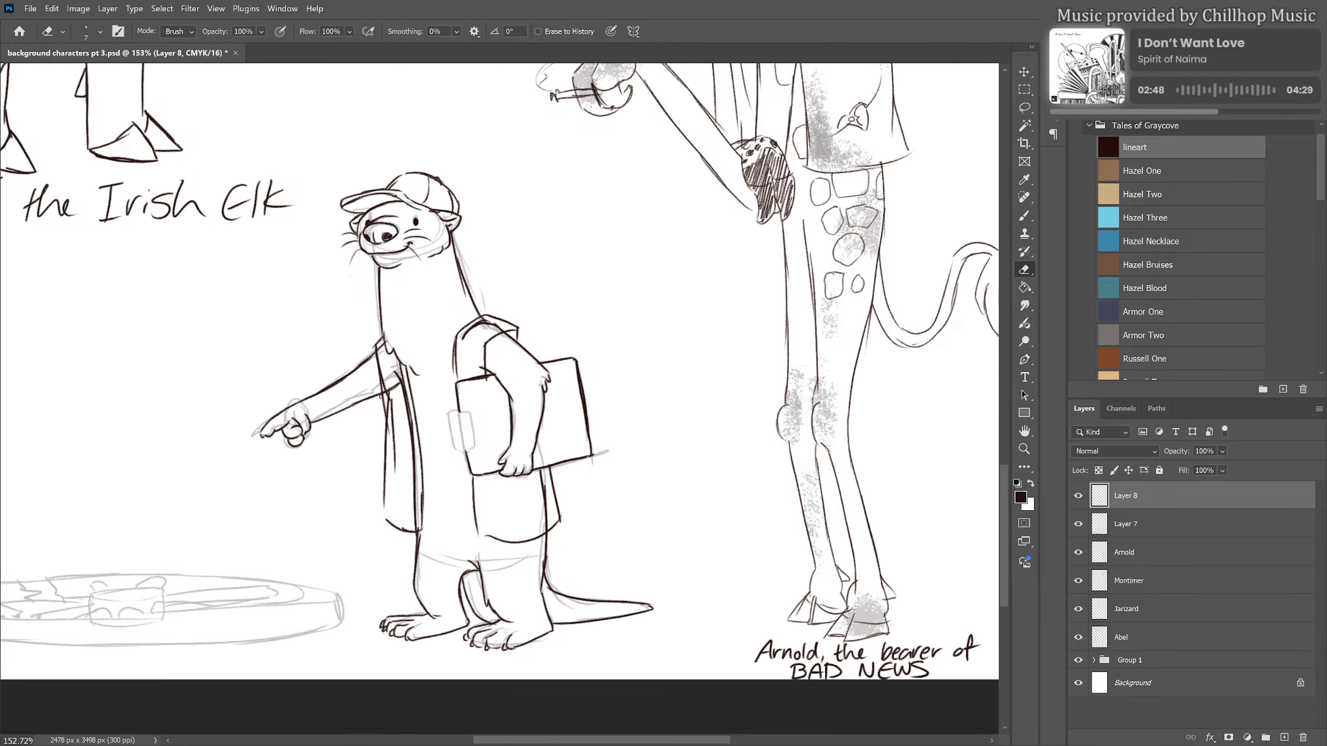
mouse_move(382, 397)
left_mouse_down()
mouse_move(383, 437)
mouse_move(392, 393)
mouse_move(394, 456)
mouse_move(394, 405)
left_mouse_up()
scroll(491, 411, "down", 1)
scroll(493, 411, "up", 1)
scroll(301, 388, "down", 2)
scroll(314, 387, "up", 2)
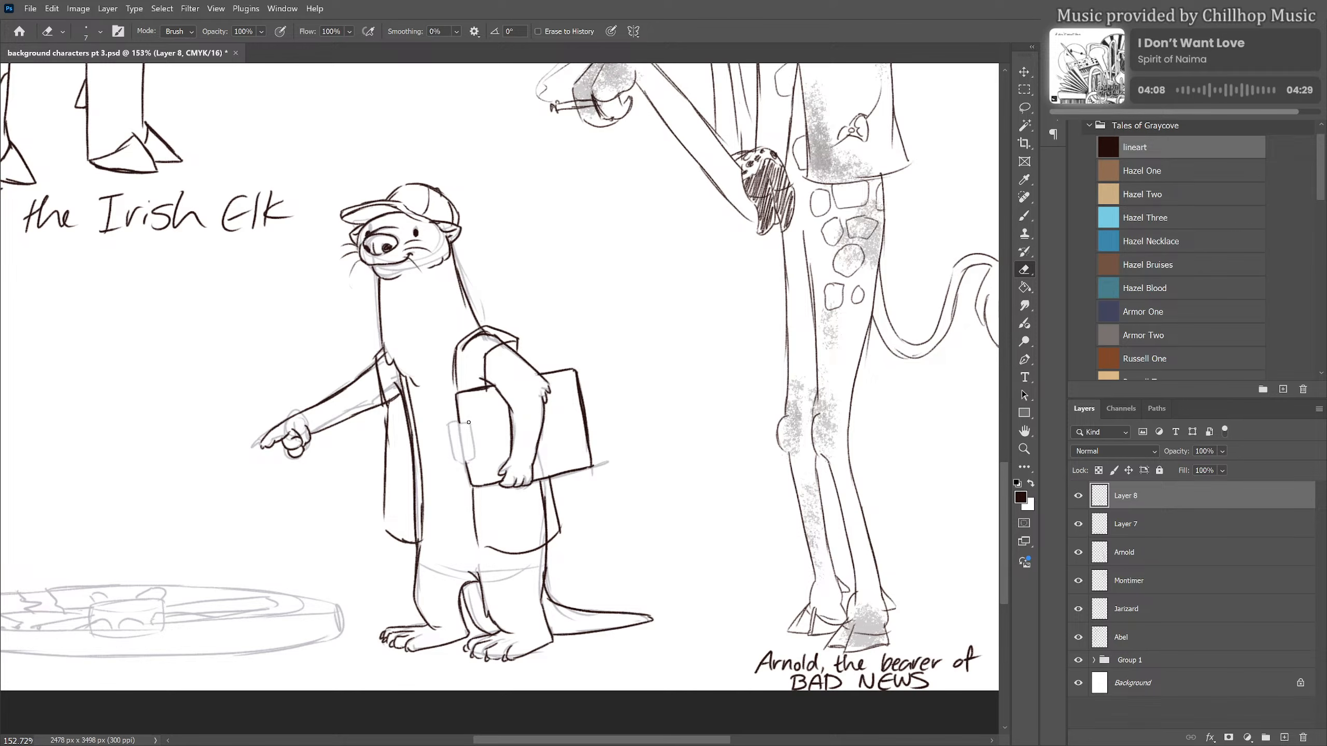
Ink the small rectangular clip on the near edge of the clipboard
key("b")
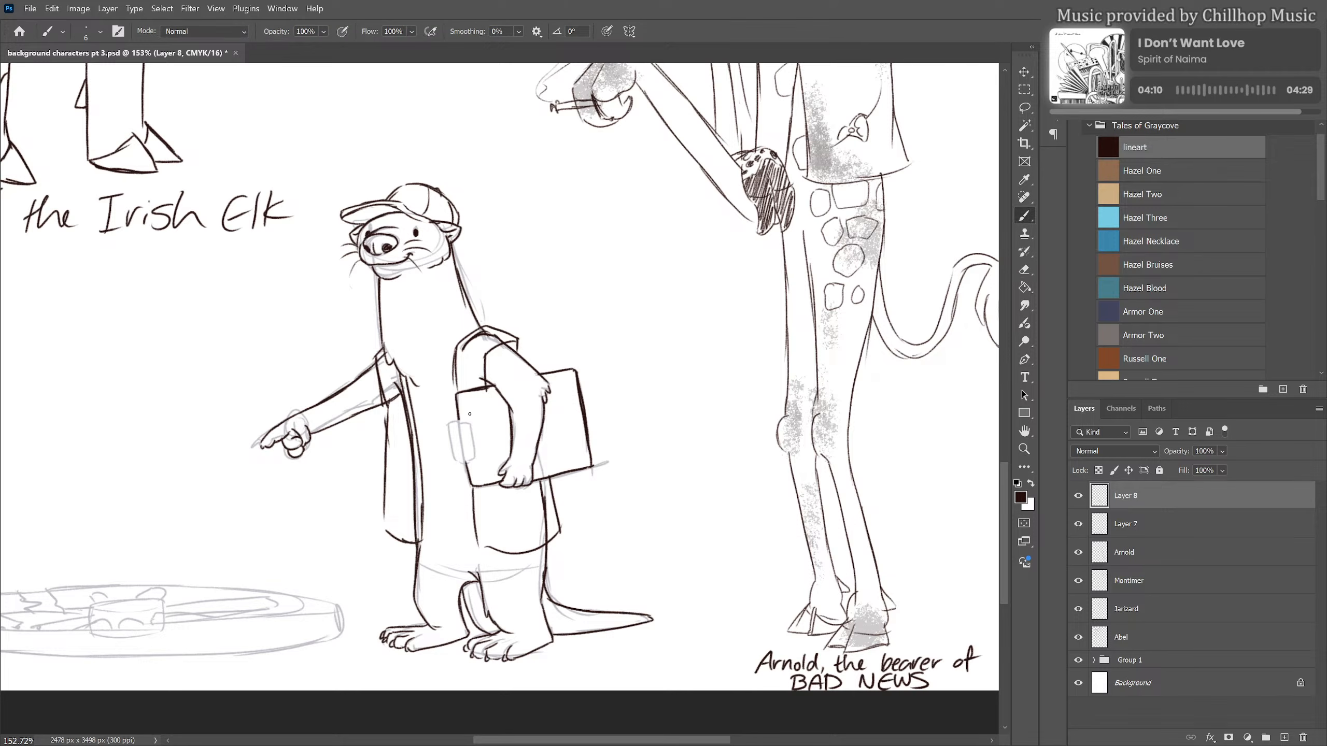
mouse_move(459, 416)
left_mouse_down()
mouse_move(475, 424)
mouse_move(452, 449)
mouse_move(476, 458)
left_mouse_up()
left_click_drag(565, 401, 589, 417)
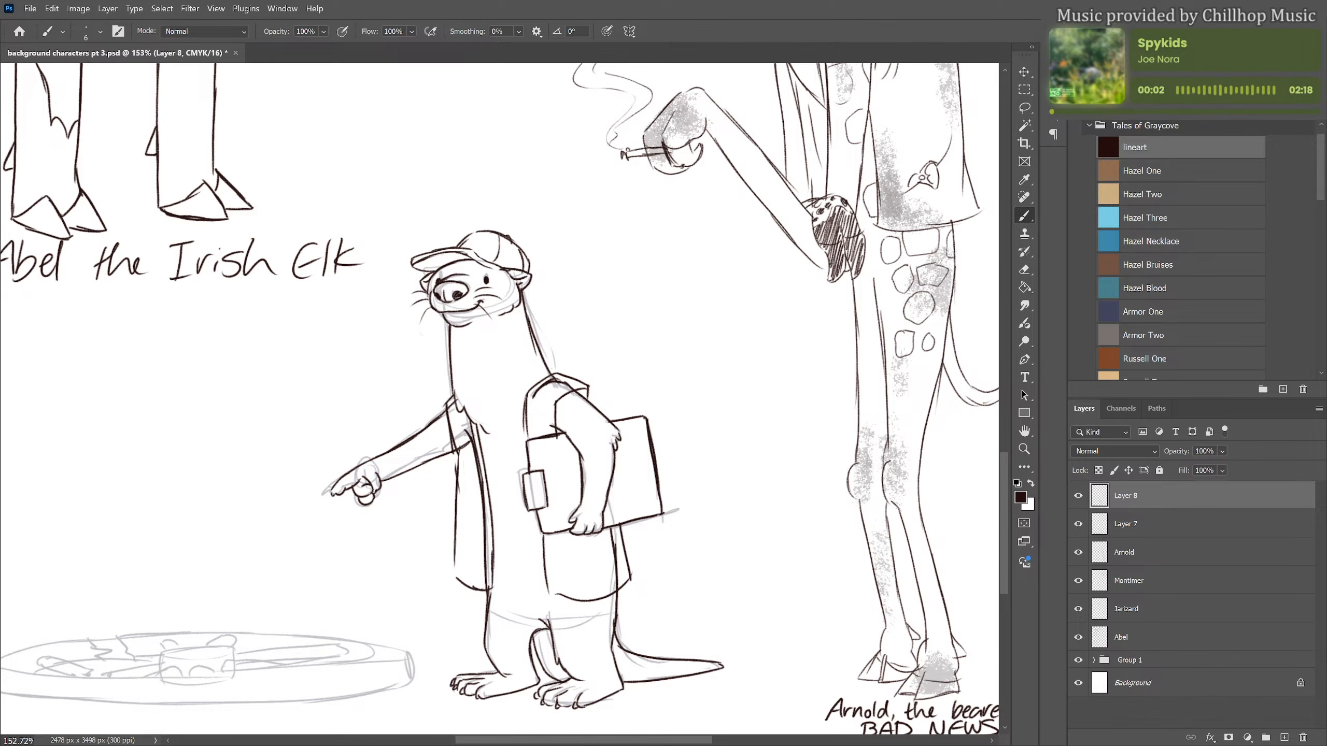
Erase the overlapping lines inside the vest's shoulder and just below the pointing arm
key("e")
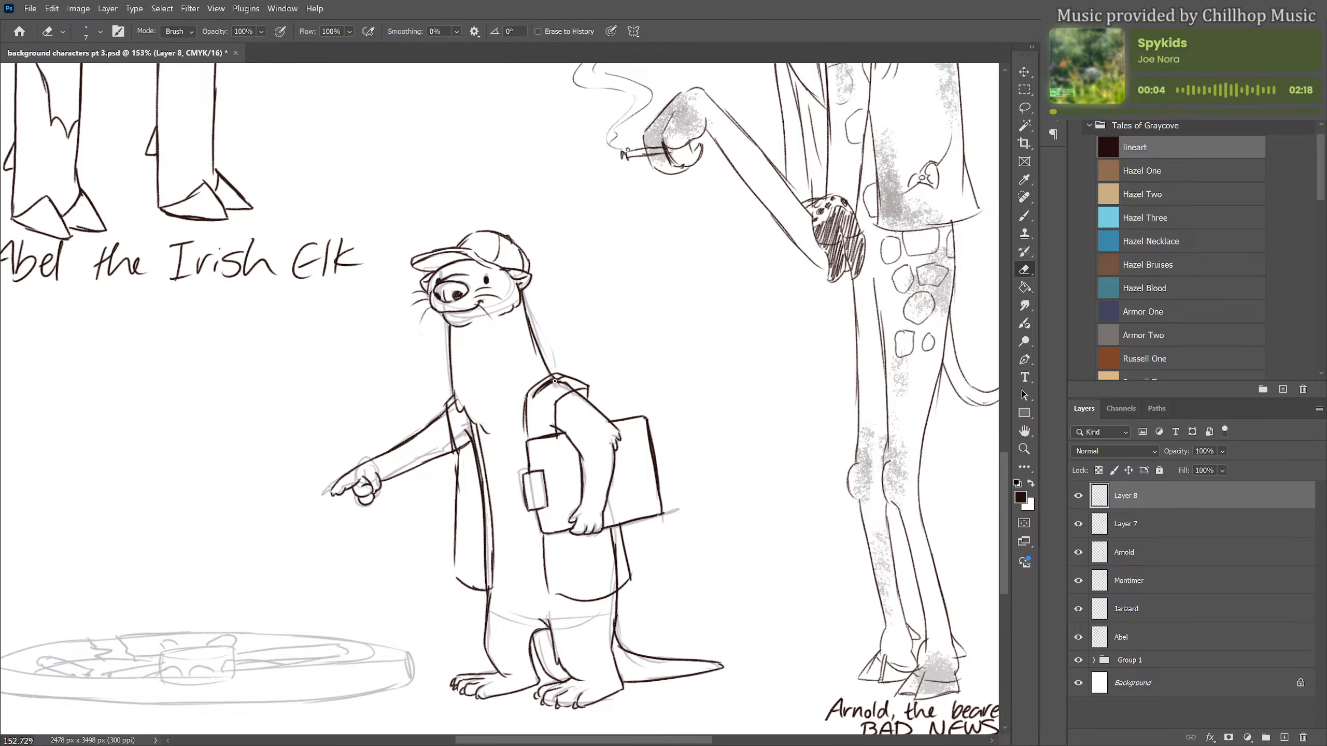
left_click_drag(567, 383, 567, 388)
left_click_drag(465, 431, 477, 481)
Draw vertical safety stripes down both vest panels and horizontal bands across them near the hem
key("b")
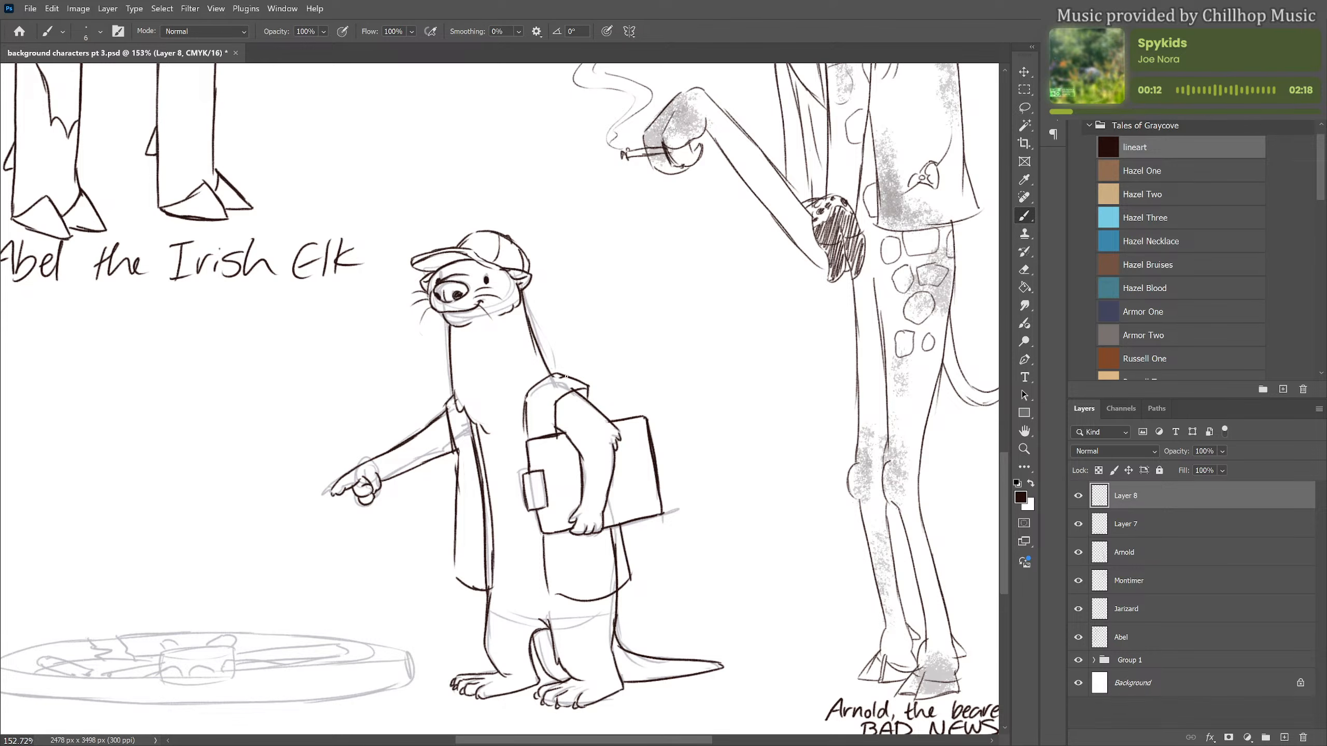
mouse_move(567, 376)
left_mouse_down()
mouse_move(536, 394)
mouse_move(535, 438)
left_mouse_up()
mouse_move(575, 379)
left_mouse_down()
mouse_move(547, 397)
mouse_move(546, 434)
left_mouse_up()
left_click_drag(554, 536, 562, 587)
left_click_drag(569, 533, 585, 592)
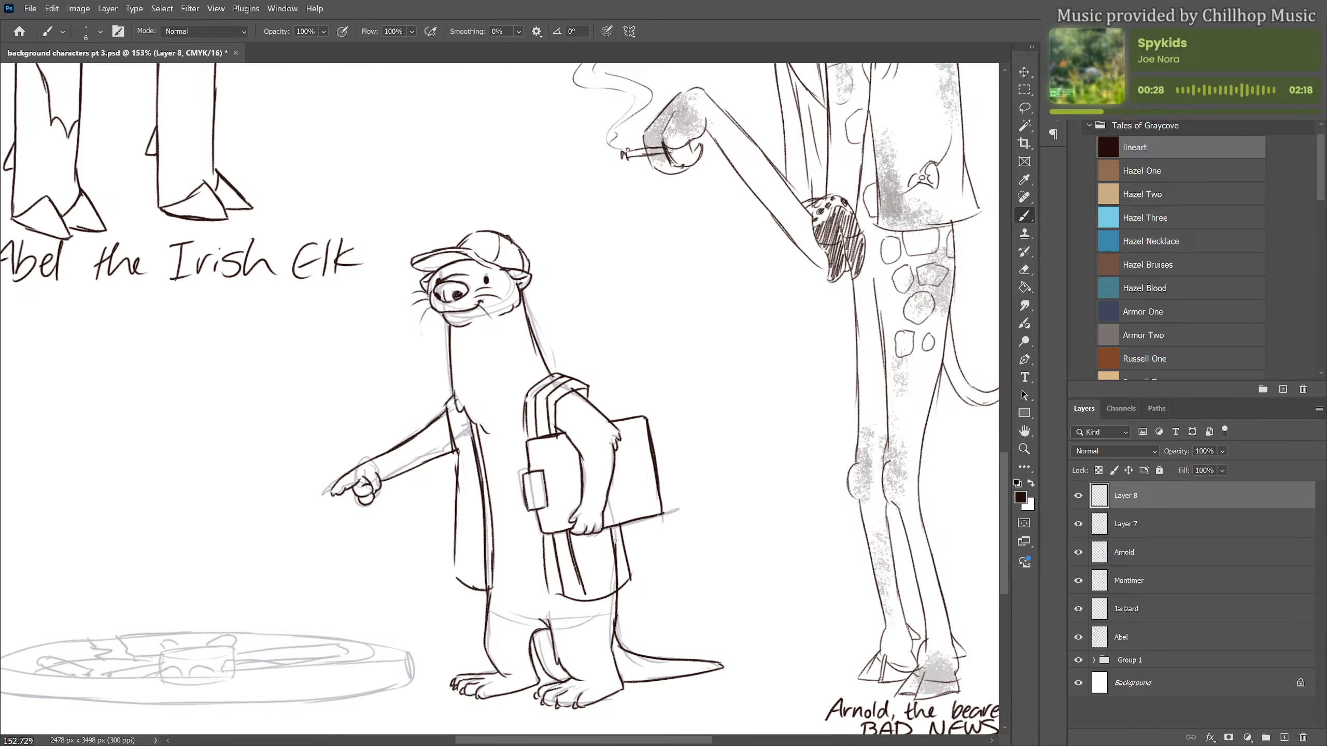
mouse_move(548, 546)
left_mouse_down()
mouse_move(622, 536)
mouse_move(587, 565)
mouse_move(625, 556)
left_mouse_up()
mouse_move(455, 537)
left_mouse_down()
mouse_move(490, 541)
mouse_move(491, 558)
left_mouse_up()
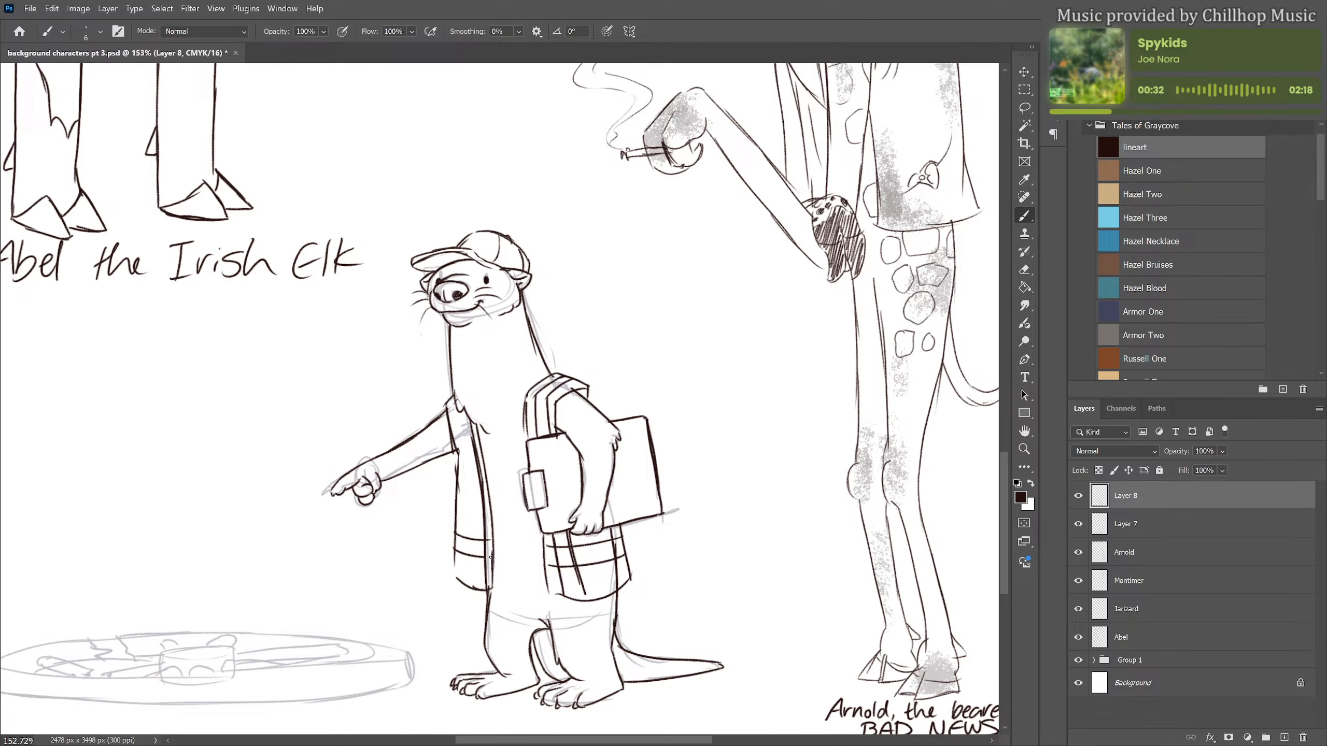
left_click_drag(461, 412, 459, 582)
left_click_drag(478, 503, 476, 582)
Erase the lines inside the crossings of the vest's vertical and horizontal stripes
key("e")
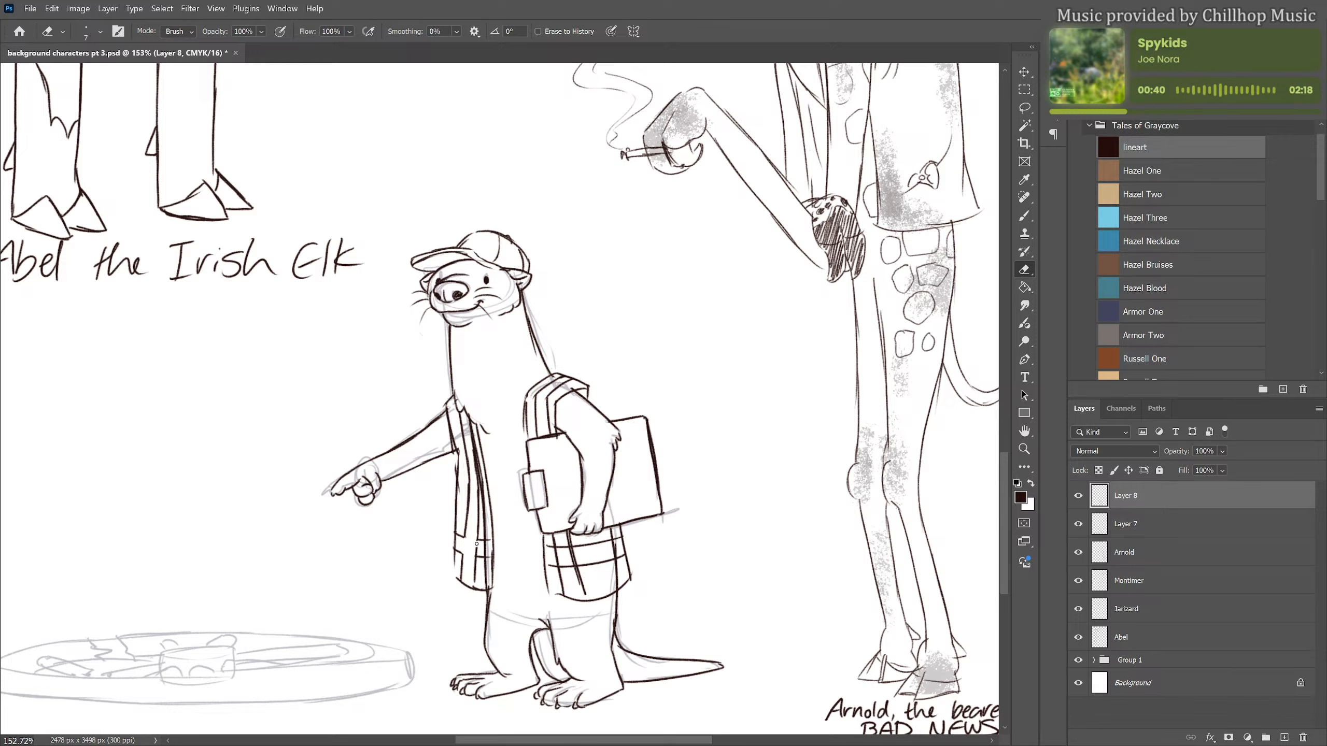
left_click_drag(484, 492, 486, 572)
mouse_move(478, 454)
left_mouse_down()
mouse_move(480, 496)
mouse_move(473, 426)
mouse_move(475, 468)
left_mouse_up()
mouse_move(555, 552)
left_mouse_down()
mouse_move(571, 553)
mouse_move(566, 567)
mouse_move(617, 554)
left_mouse_up()
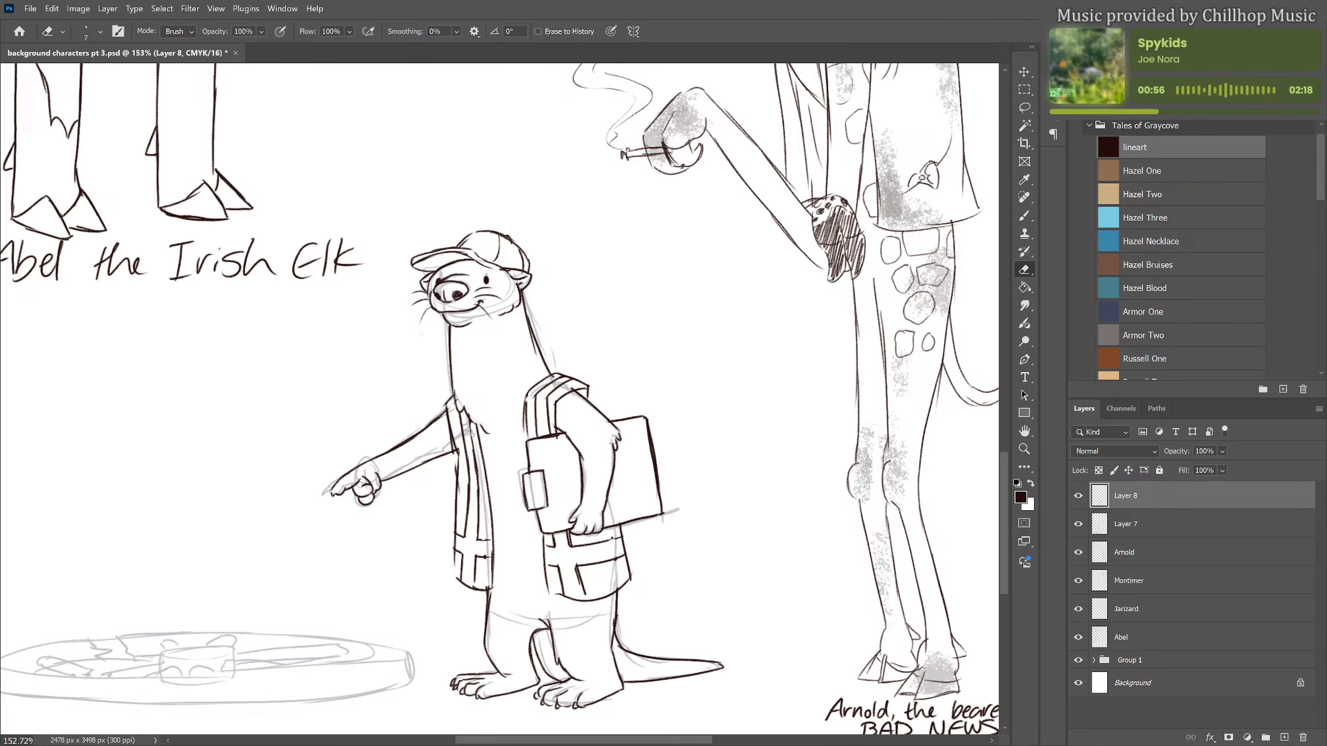
Draw trouser legs with rolled cuffs above the otter's feet and erase the leg lines overlapping them
key("b")
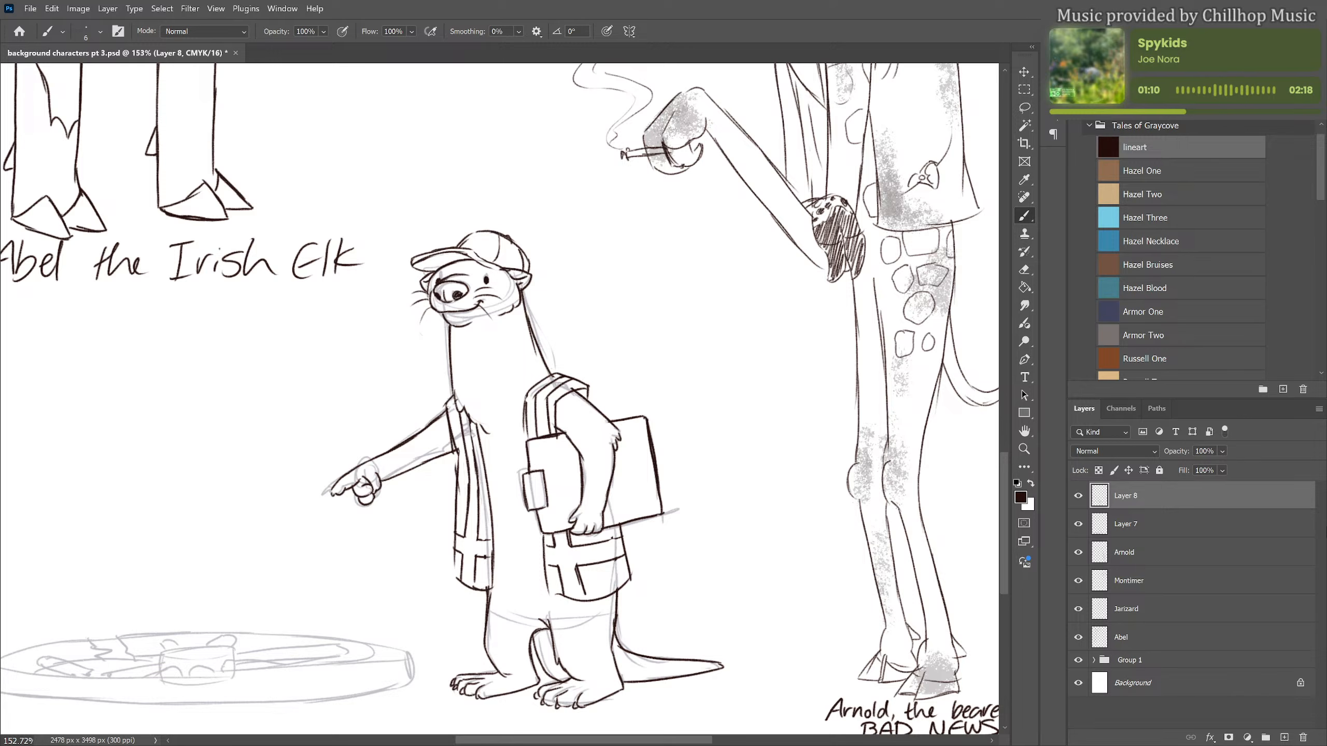
scroll(678, 405, "down", 2)
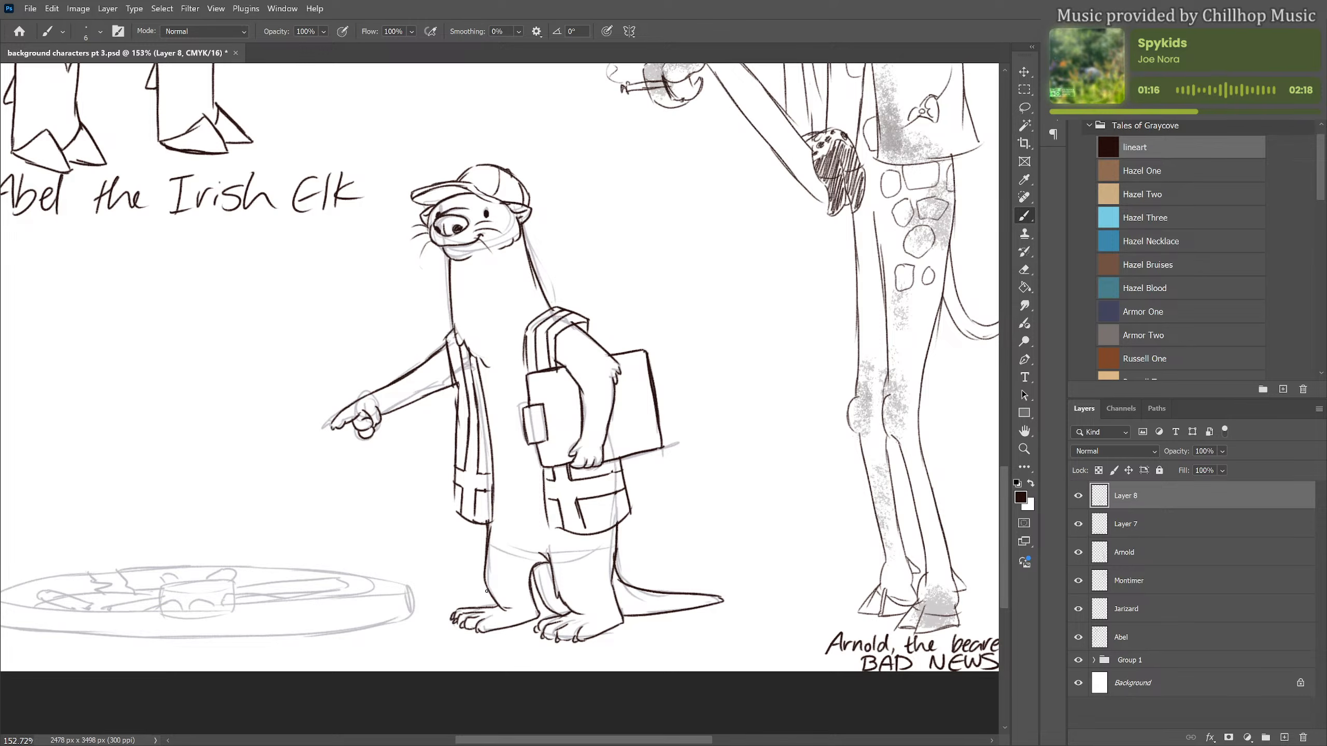
mouse_move(487, 591)
left_mouse_down()
mouse_move(540, 607)
mouse_move(535, 591)
mouse_move(537, 605)
mouse_move(486, 593)
left_mouse_up()
mouse_move(487, 524)
left_mouse_down()
mouse_move(495, 585)
mouse_move(529, 578)
mouse_move(493, 608)
mouse_move(536, 603)
mouse_move(528, 583)
mouse_move(486, 586)
mouse_move(492, 528)
left_mouse_up()
key("e")
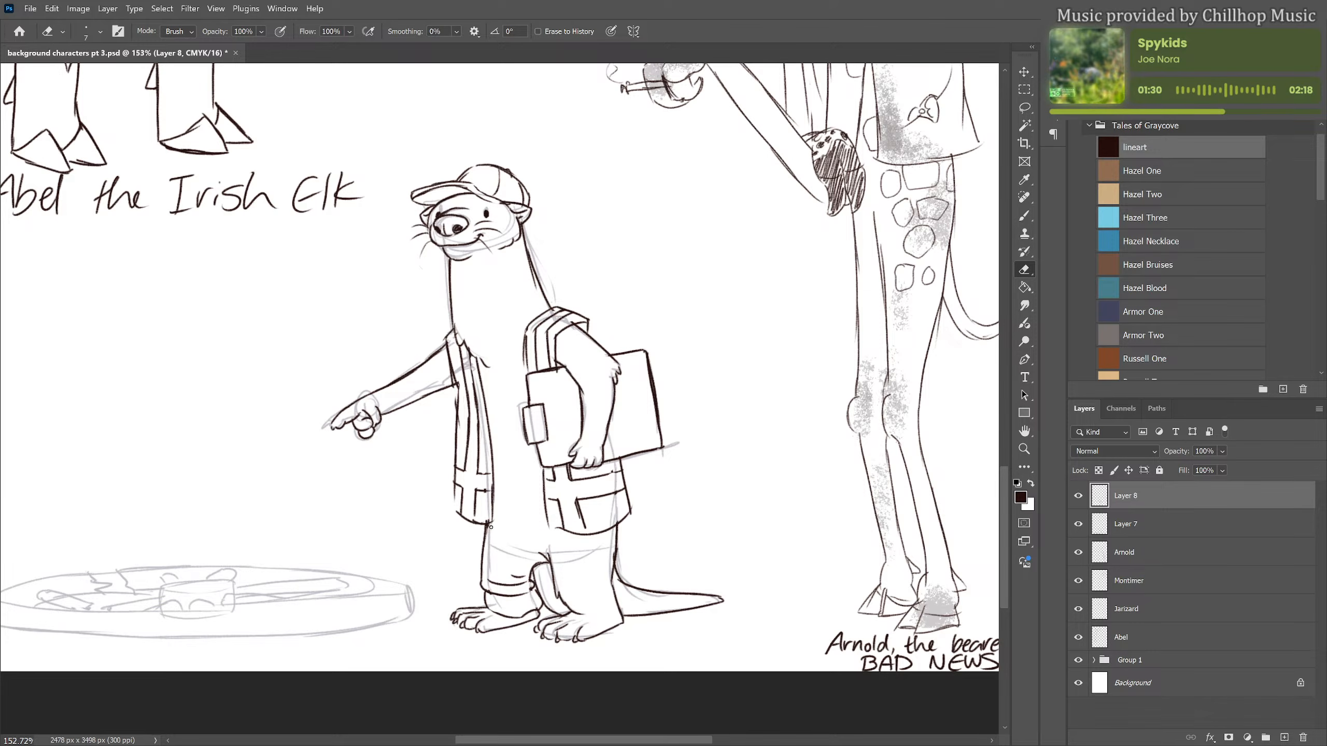
key("b")
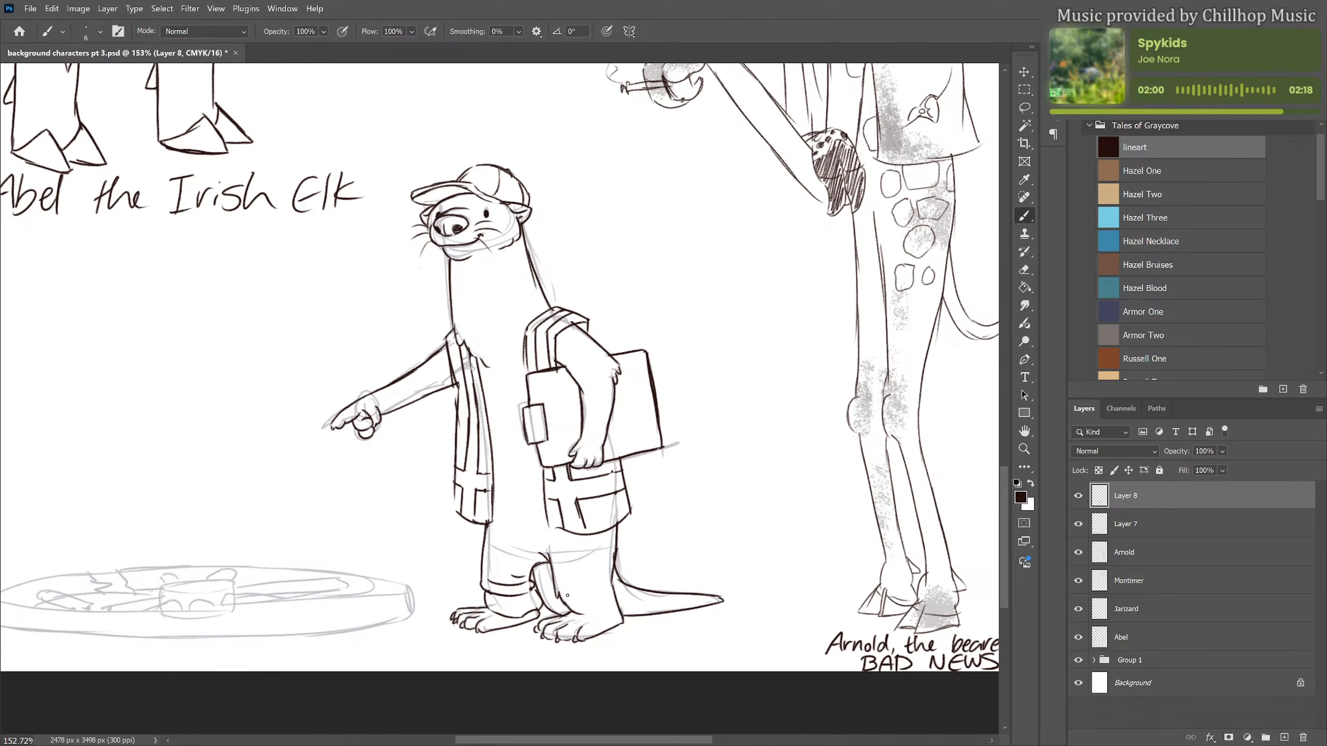
mouse_move(560, 599)
left_mouse_down()
mouse_move(560, 618)
mouse_move(617, 621)
left_mouse_up()
key("e")
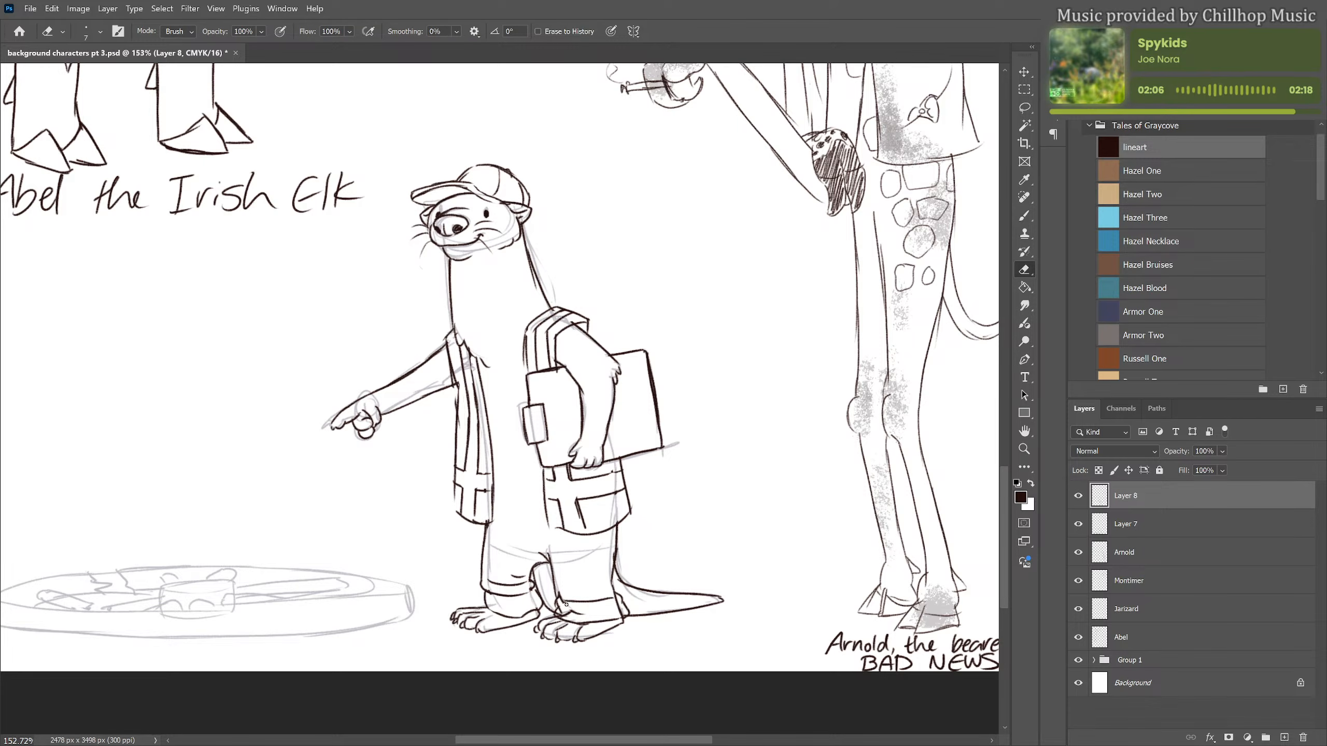
left_click_drag(567, 606, 621, 612)
Add a seam stripe down the side of the near trouser leg and fold lines above its cuff
key("b")
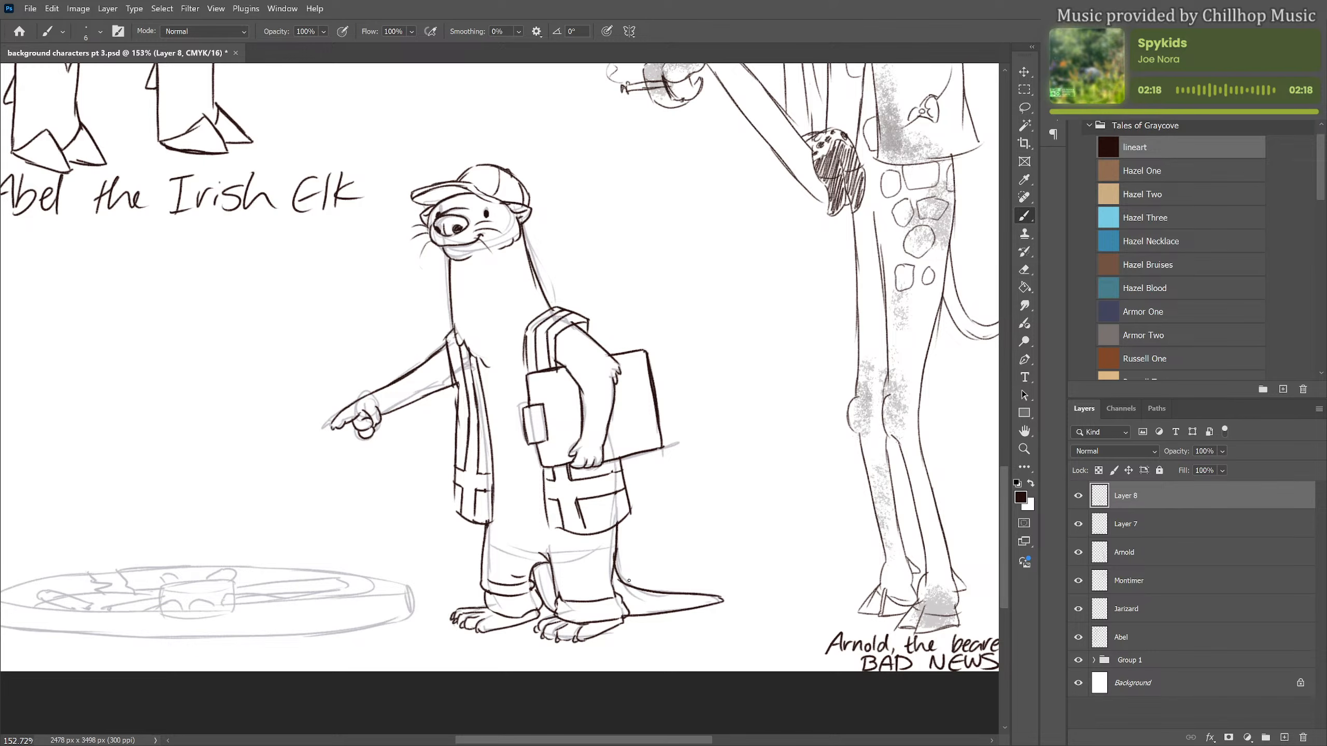
mouse_move(613, 581)
left_mouse_down()
mouse_move(618, 595)
mouse_move(616, 576)
mouse_move(604, 597)
left_mouse_up()
left_click_drag(608, 531, 617, 595)
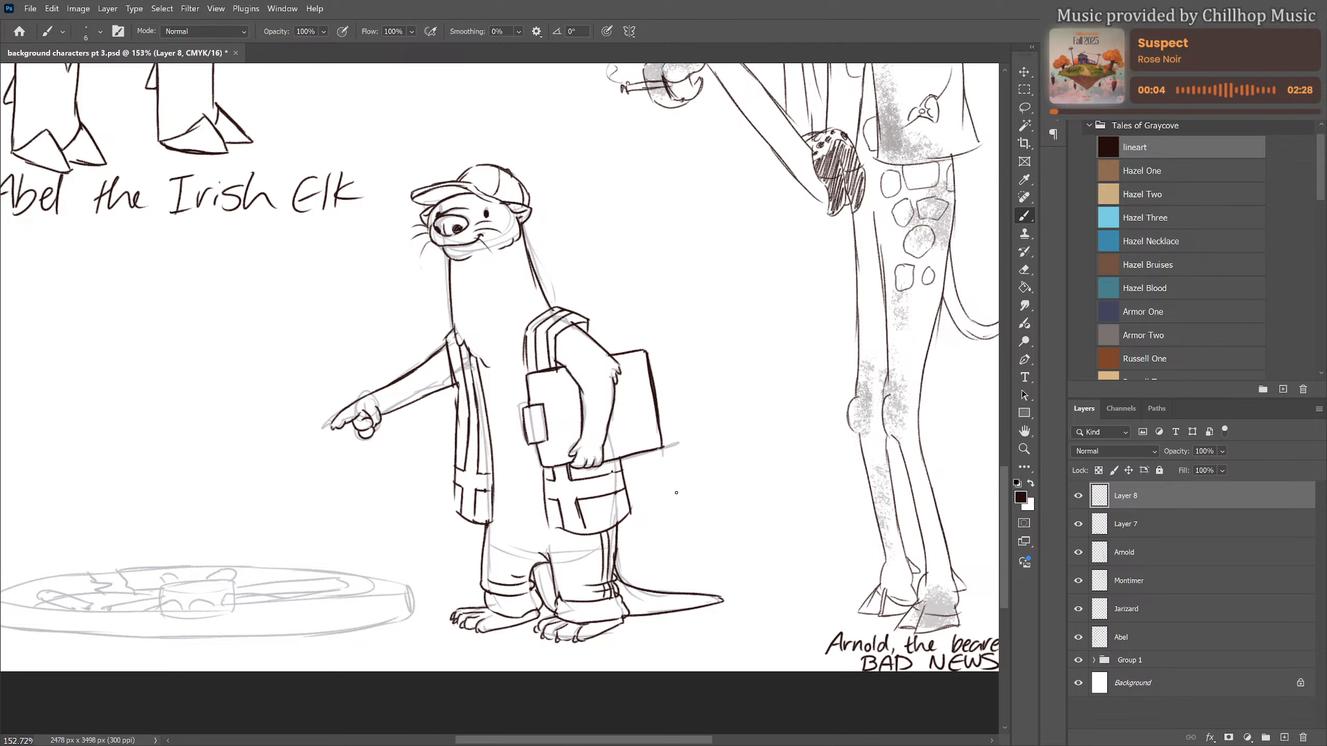
Draw an overall bib across the otter's belly with a waistband and a stitched, pointed pocket
left_click_drag(486, 398, 521, 398)
left_click_drag(493, 477, 547, 486)
mouse_move(526, 357)
left_mouse_down()
mouse_move(521, 409)
mouse_move(492, 411)
mouse_move(497, 441)
mouse_move(523, 455)
mouse_move(516, 423)
mouse_move(495, 414)
mouse_move(509, 450)
left_mouse_up()
left_click_drag(514, 451, 518, 452)
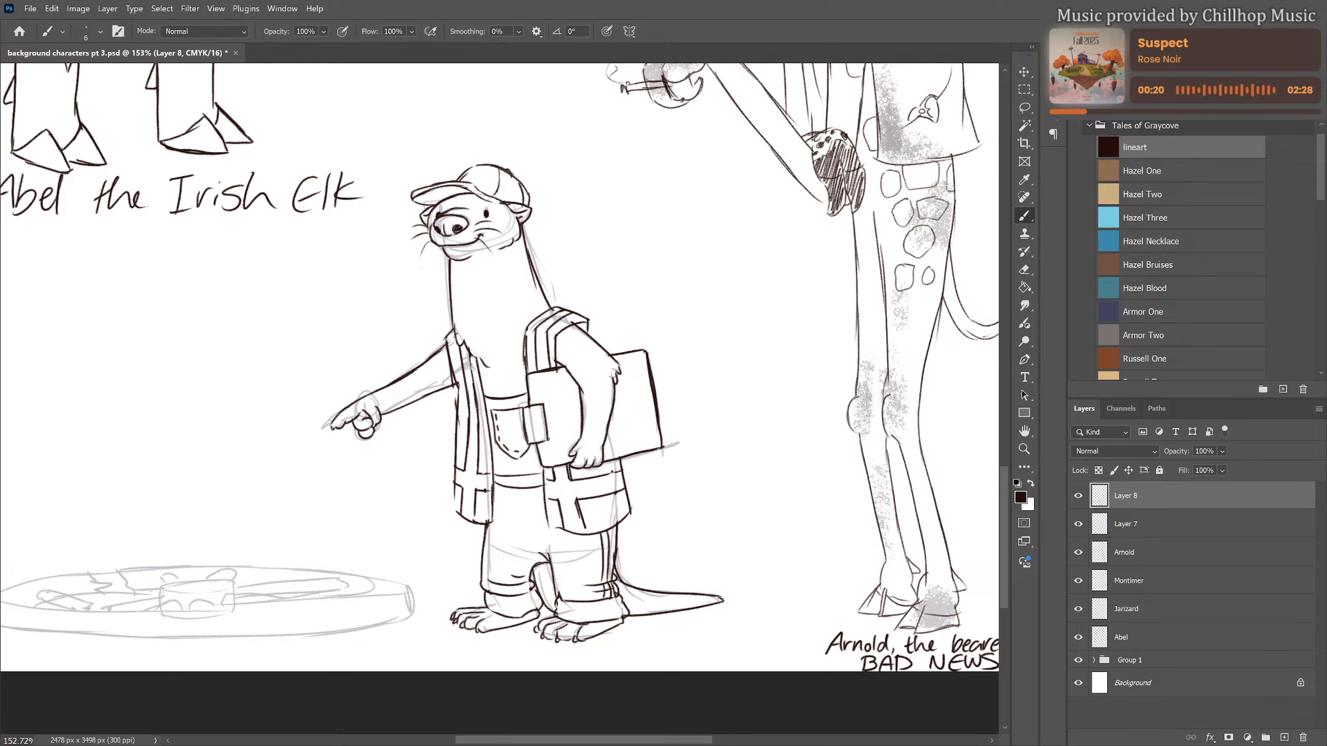
Ink the oval top of the hub at the centre of the sketched wheel, redoing its front edge
scroll(683, 372, "down", 5)
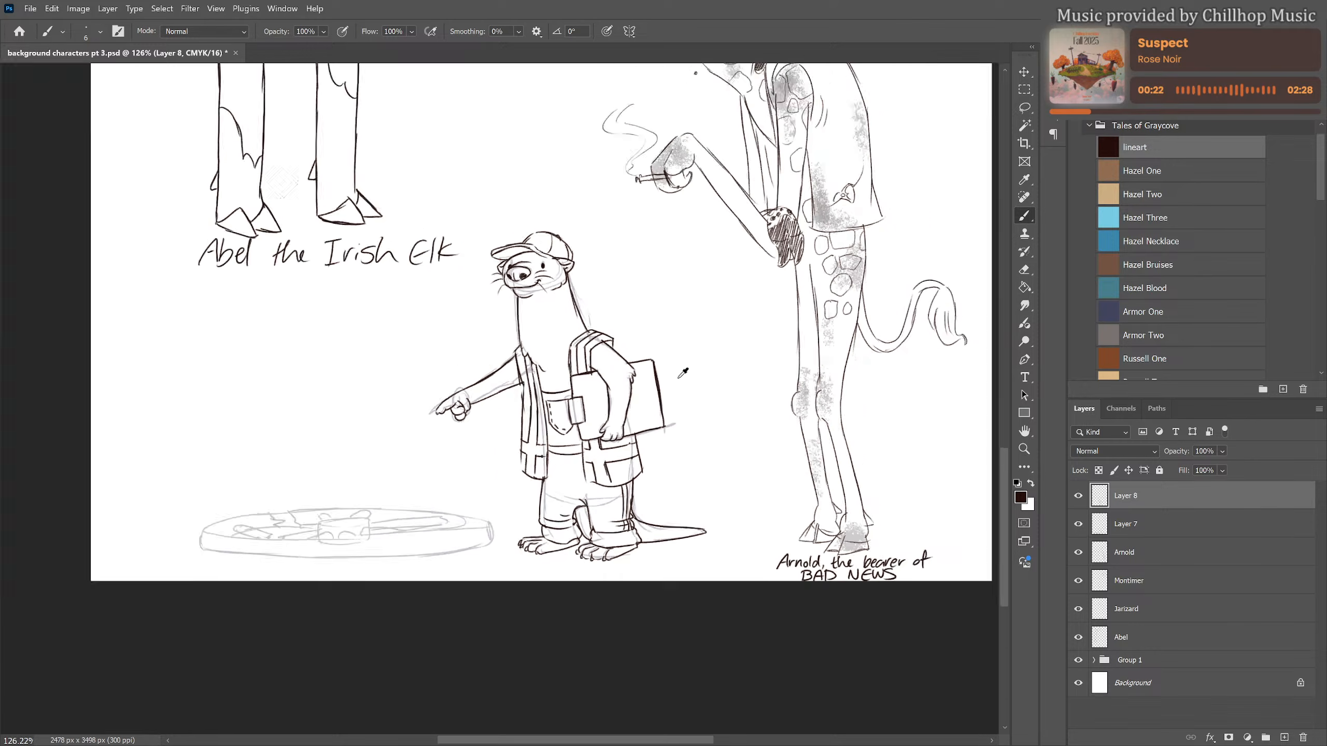
scroll(637, 351, "up", 3)
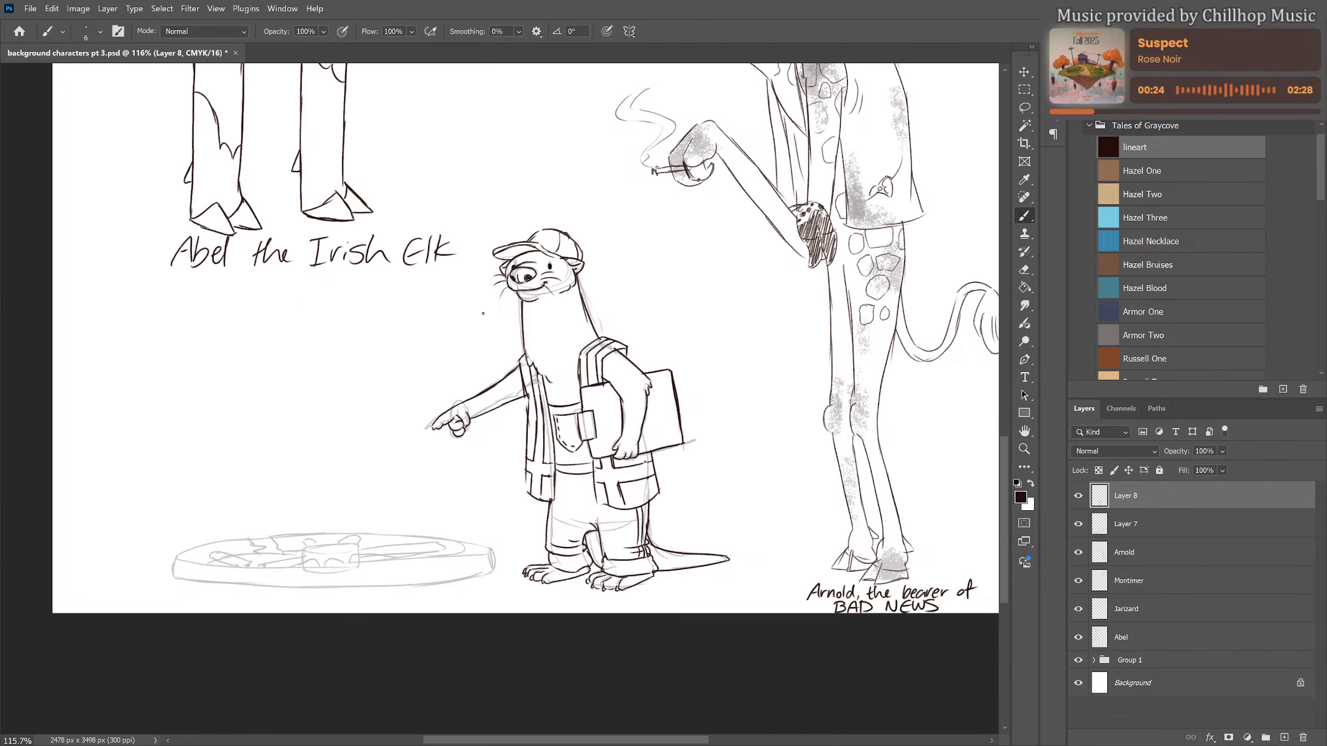
scroll(483, 313, "up", 3)
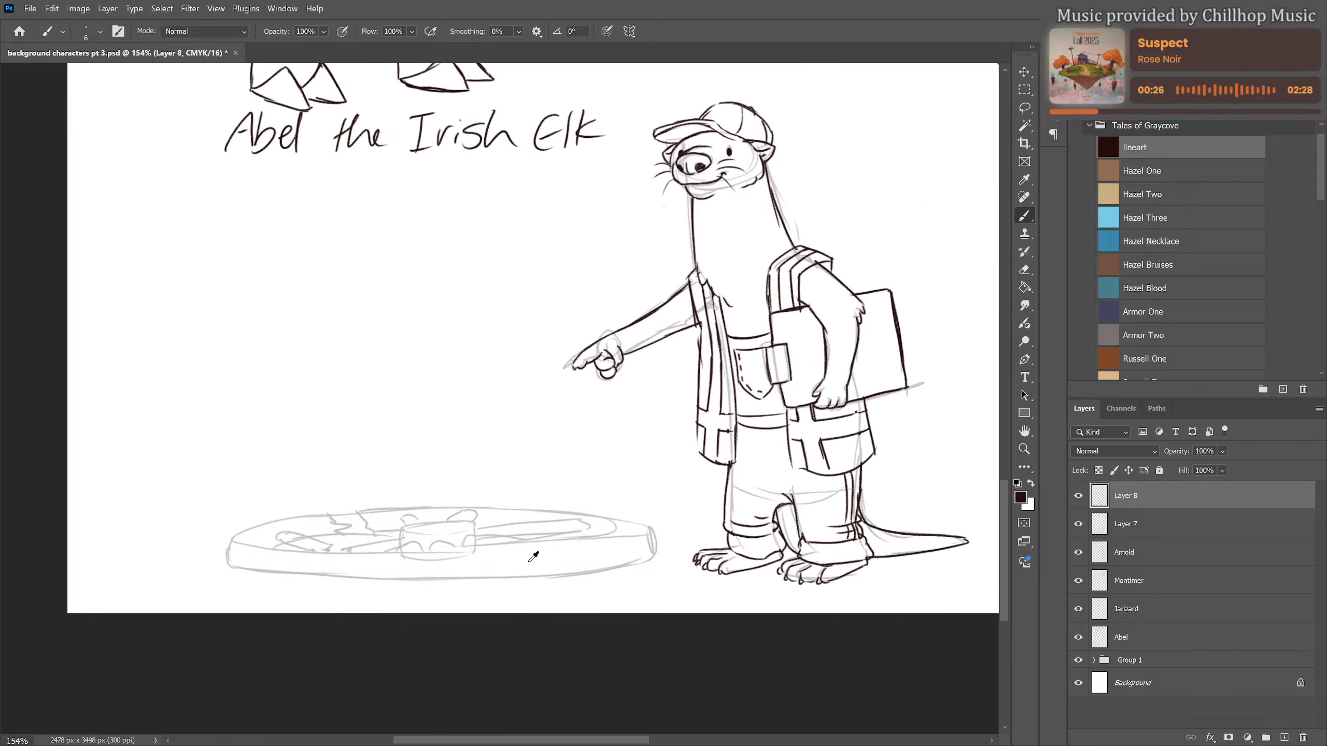
scroll(532, 555, "up", 1)
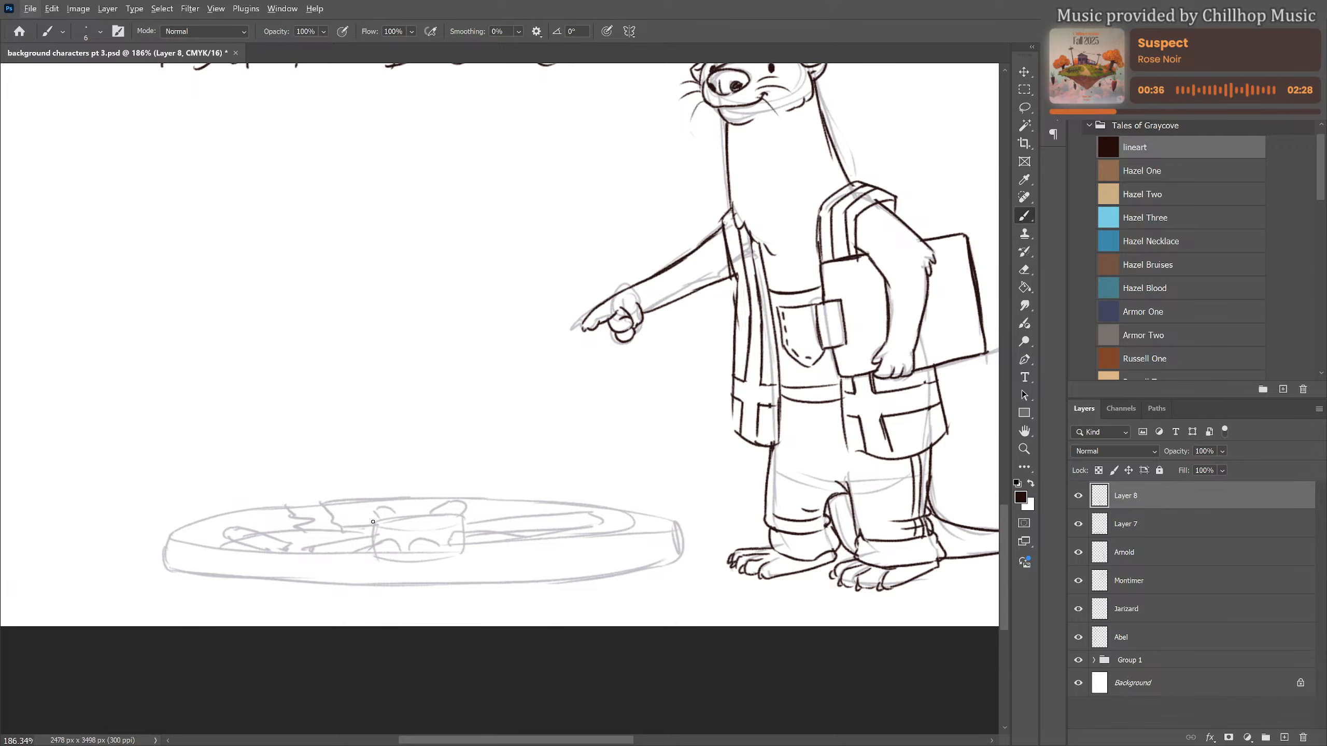
mouse_move(373, 521)
left_mouse_down()
mouse_move(373, 533)
mouse_move(429, 515)
mouse_move(464, 526)
left_mouse_up()
left_click_drag(379, 525, 462, 533)
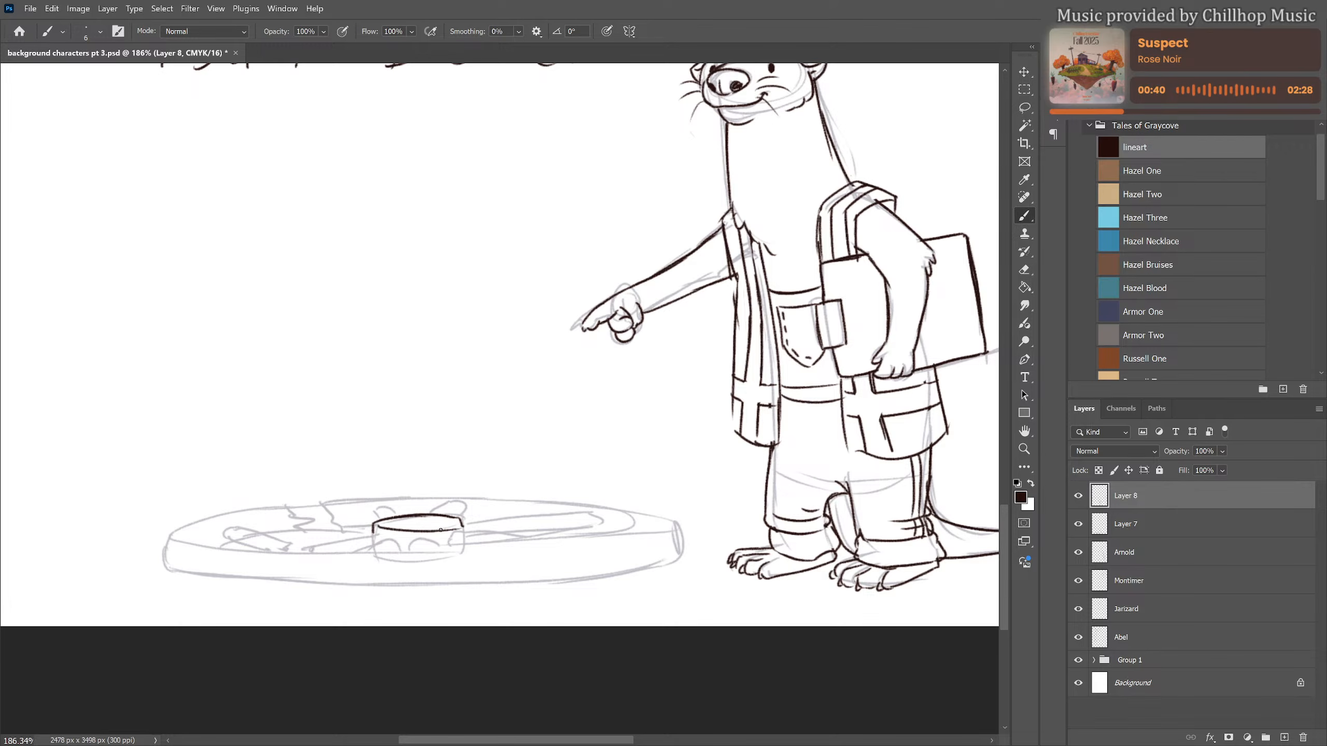
key("ctrl+z")
left_click_drag(377, 524, 447, 527)
Ink the broken spokes lying between the hub and the wheel's far end from the otter
left_click_drag(357, 550, 402, 546)
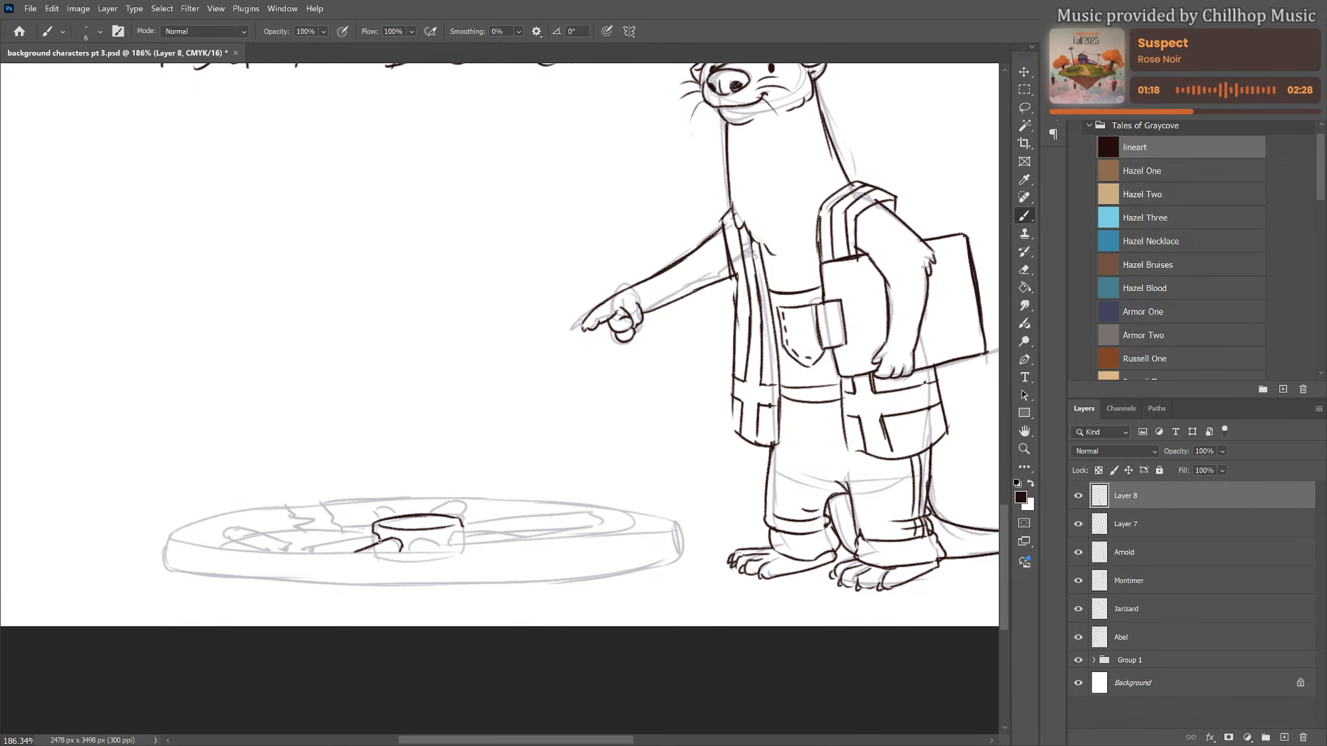
left_click_drag(376, 534, 311, 551)
mouse_move(225, 534)
left_mouse_down()
mouse_move(299, 547)
mouse_move(232, 540)
mouse_move(265, 556)
left_mouse_up()
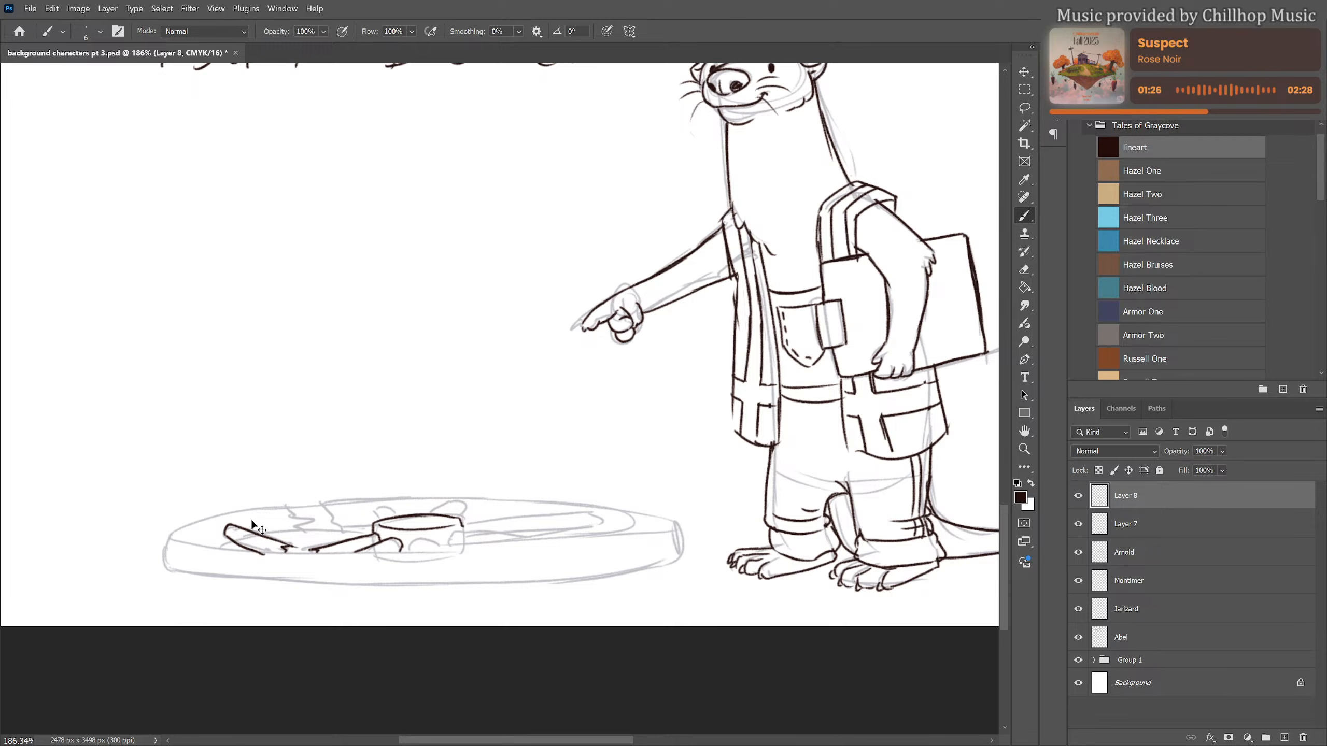
key("ctrl+z")
left_click_drag(224, 537, 268, 555)
Ink the wheel's rim at the end away from the otter, finishing it with a jagged break
mouse_move(282, 505)
left_mouse_down()
mouse_move(304, 529)
mouse_move(280, 530)
mouse_move(293, 531)
mouse_move(266, 529)
mouse_move(286, 504)
mouse_move(197, 524)
left_mouse_up()
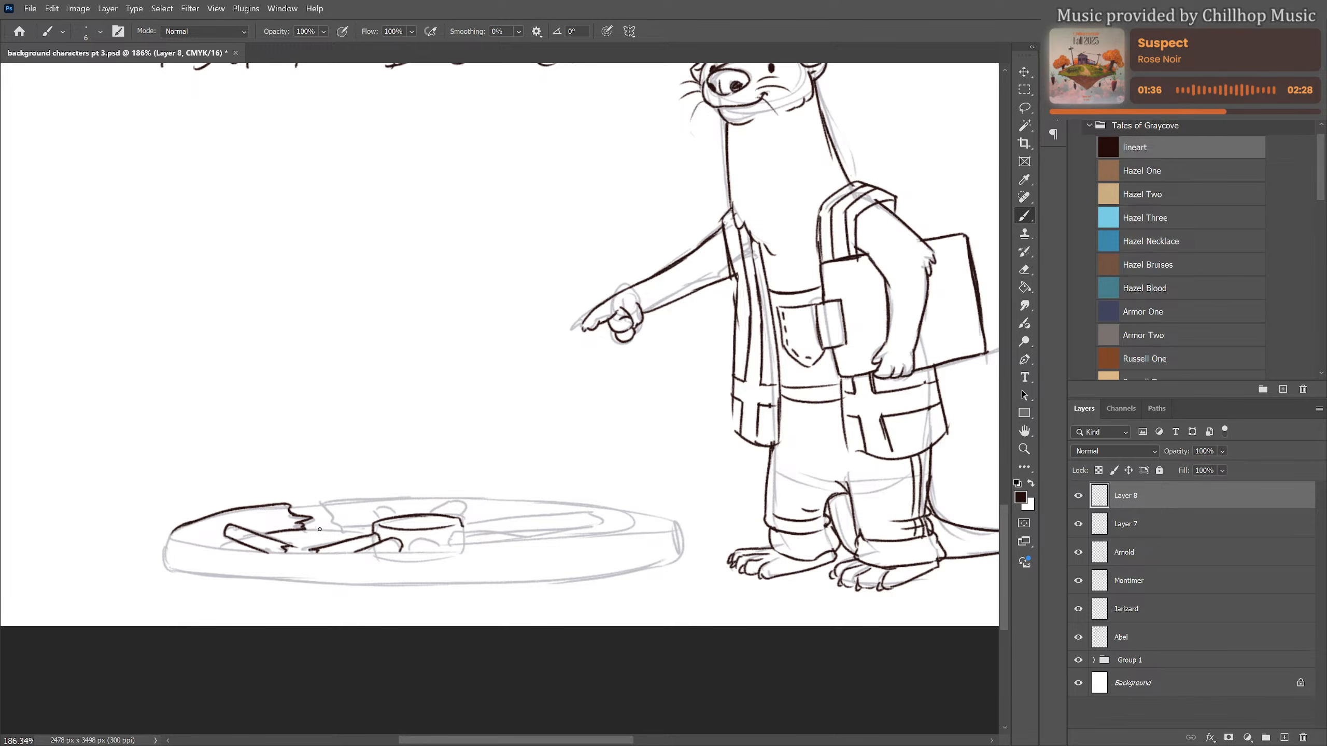
key("ctrl+z")
key("ctrl+z")
left_click_drag(290, 544, 452, 534)
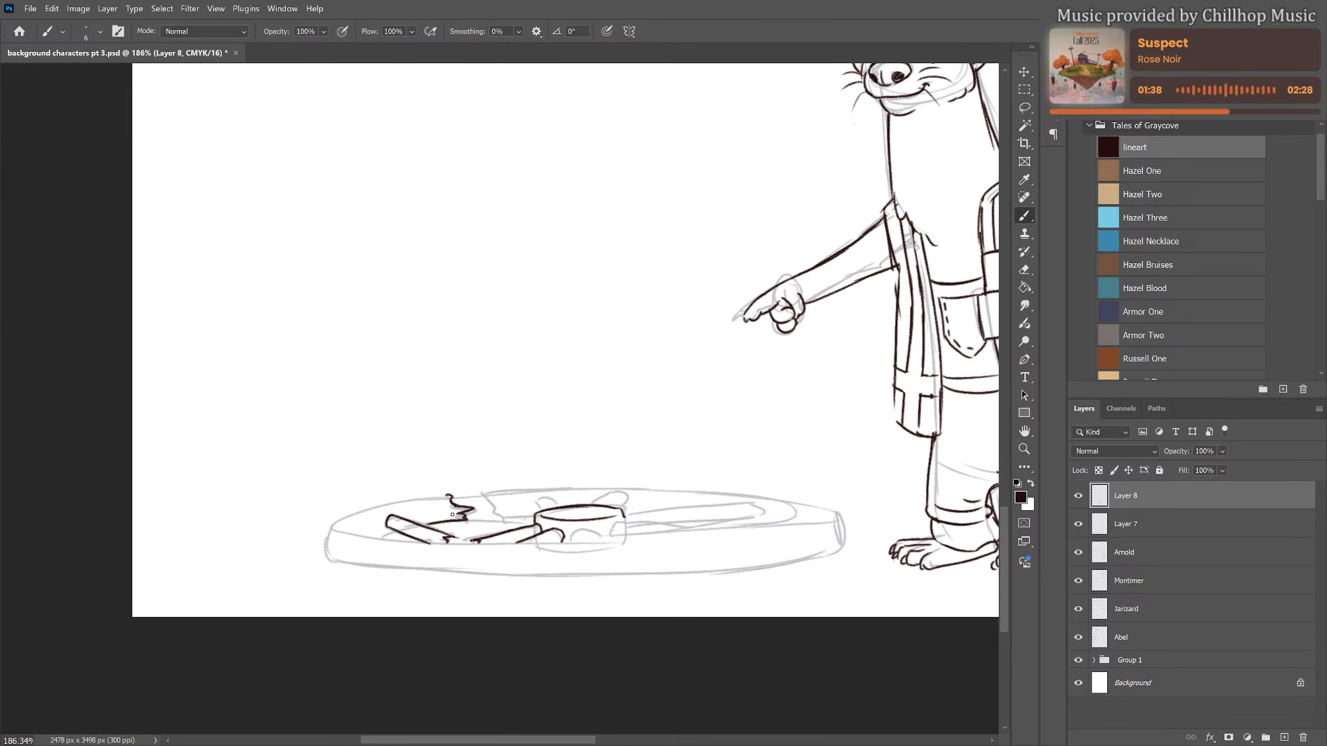
left_click_drag(336, 521, 453, 495)
mouse_move(443, 497)
left_mouse_down()
mouse_move(337, 521)
mouse_move(424, 537)
mouse_move(369, 538)
mouse_move(475, 543)
left_mouse_up()
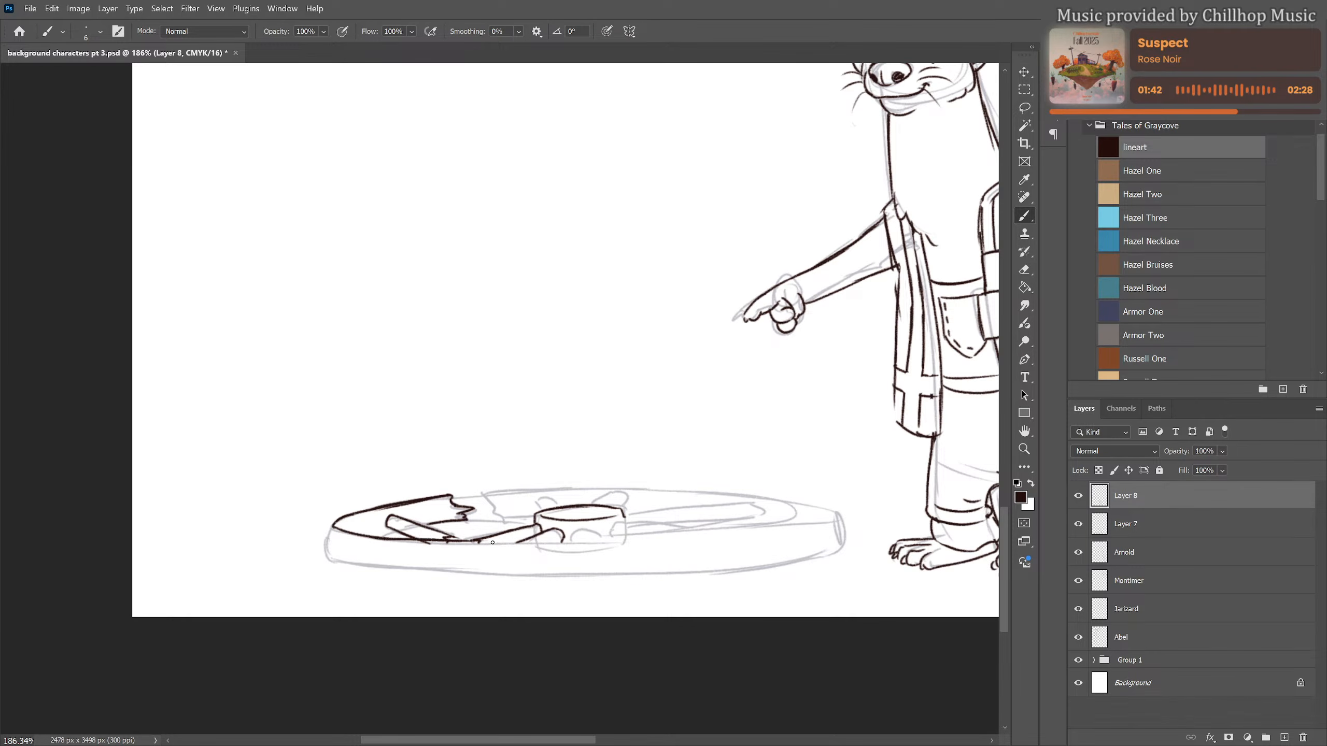
Redraw the front edge of the wheel's upper rim as a long curve passing below the hub
key("ctrl+z")
left_click_drag(339, 530, 499, 543)
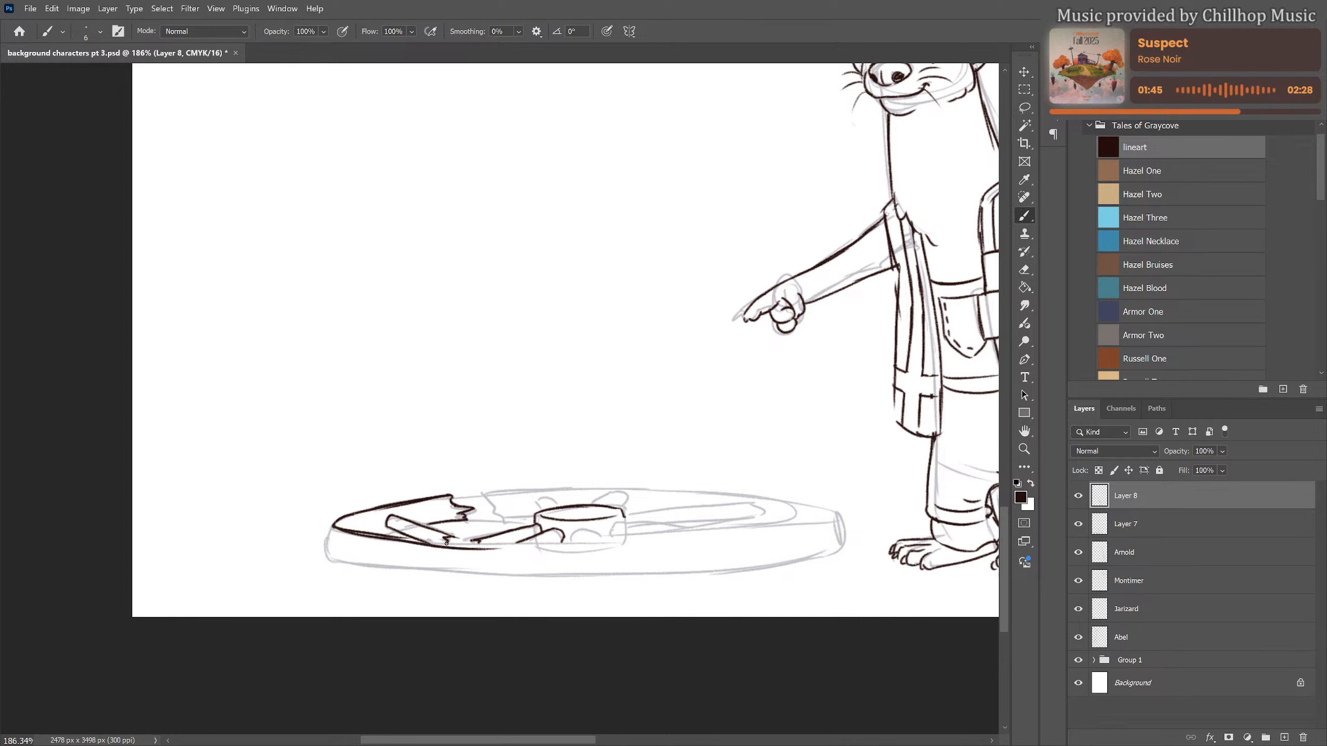
key("ctrl+z")
key("ctrl+z")
left_click_drag(349, 532, 557, 549)
key("ctrl+z")
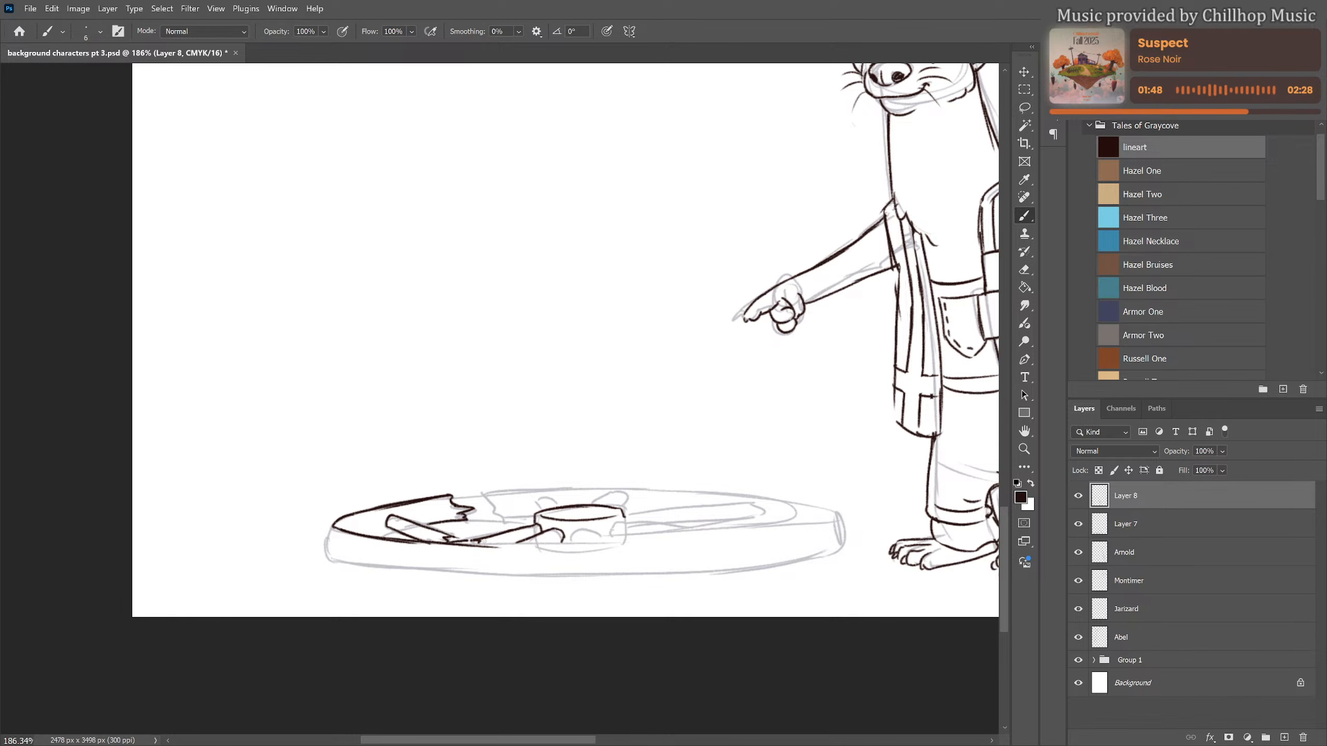
left_click_drag(467, 542, 558, 544)
key("ctrl+z")
left_click_drag(465, 544, 704, 529)
key("ctrl+z")
left_click_drag(573, 541, 832, 515)
Ink the wheel's back rim, its thick outer side and the inner rim edge along the front
mouse_move(486, 491)
left_mouse_down()
mouse_move(736, 493)
mouse_move(726, 493)
mouse_move(845, 546)
left_mouse_up()
mouse_move(349, 520)
left_mouse_down()
mouse_move(451, 497)
mouse_move(433, 502)
left_mouse_up()
mouse_move(355, 517)
left_mouse_down()
mouse_move(345, 526)
mouse_move(458, 543)
left_mouse_up()
mouse_move(334, 522)
left_mouse_down()
mouse_move(337, 564)
mouse_move(415, 576)
mouse_move(722, 572)
mouse_move(838, 550)
mouse_move(780, 567)
left_mouse_up()
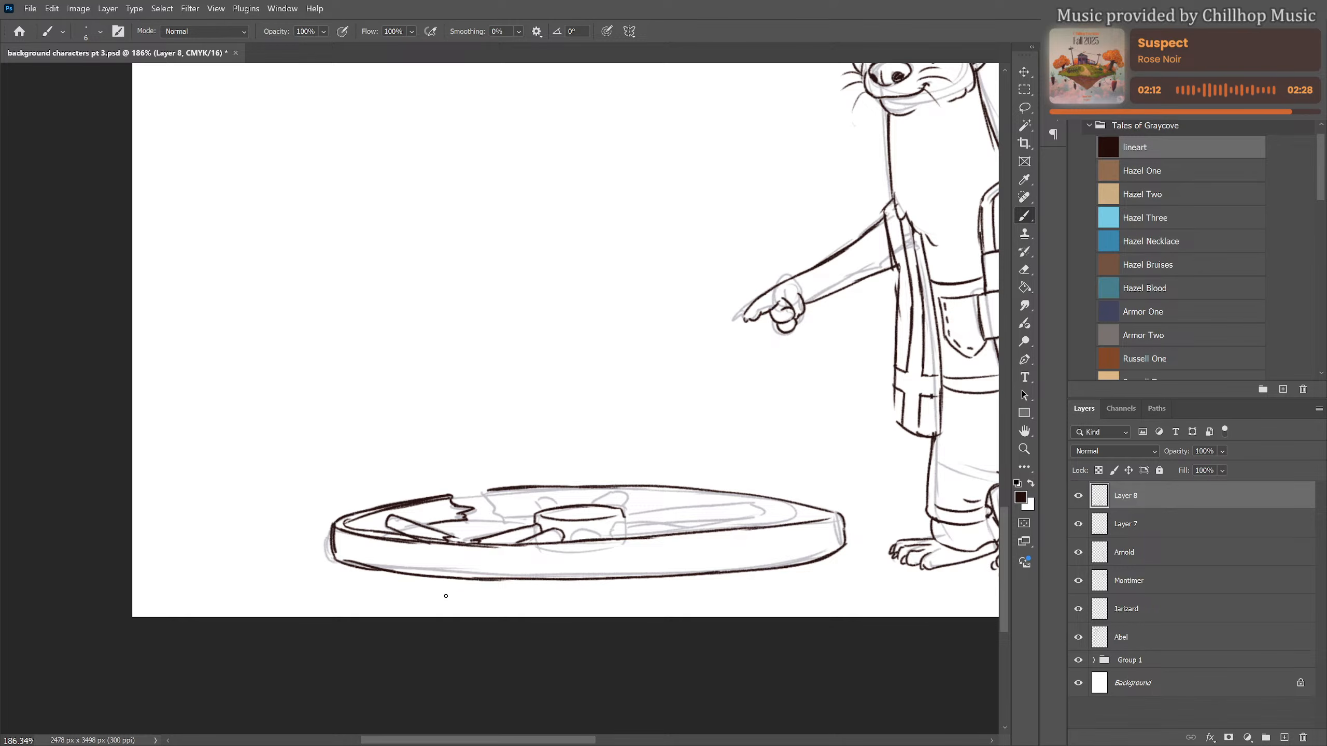
mouse_move(432, 544)
left_mouse_down()
mouse_move(607, 546)
mouse_move(572, 549)
mouse_move(823, 525)
left_mouse_up()
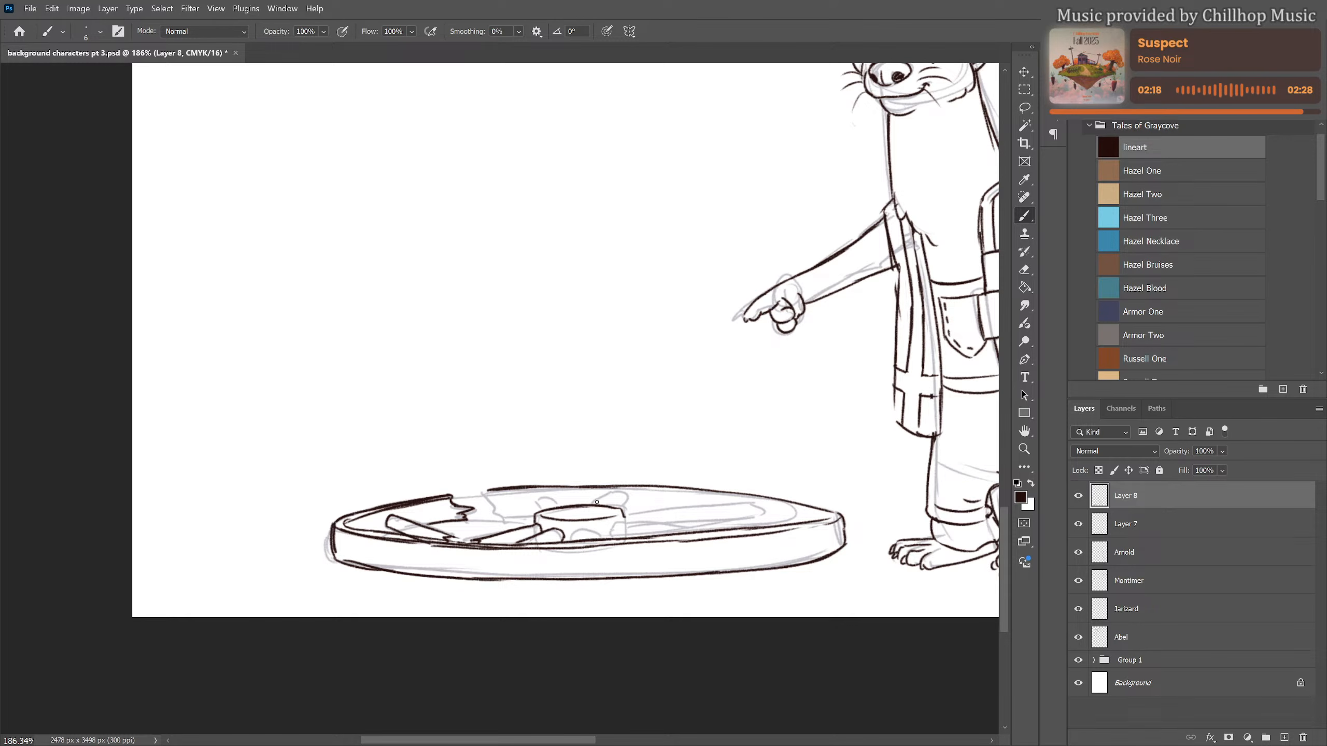
Ink the arched hub opening and the long spoke towards the otter, and reinforce the back rim line
mouse_move(571, 537)
left_mouse_down()
mouse_move(618, 523)
mouse_move(782, 526)
left_mouse_up()
mouse_move(630, 515)
left_mouse_down()
mouse_move(761, 504)
mouse_move(766, 515)
mouse_move(694, 523)
mouse_move(770, 516)
left_mouse_up()
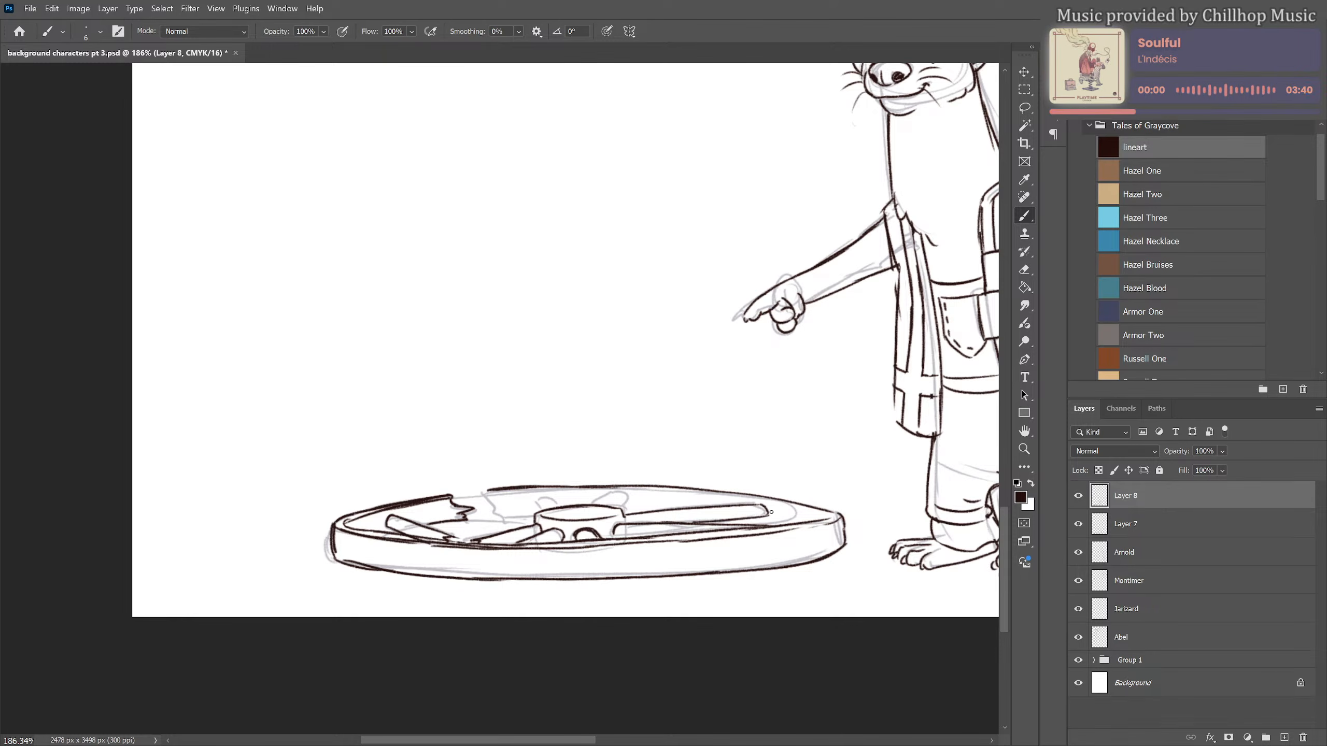
mouse_move(489, 491)
left_mouse_down()
mouse_move(754, 490)
mouse_move(720, 487)
mouse_move(806, 520)
left_mouse_up()
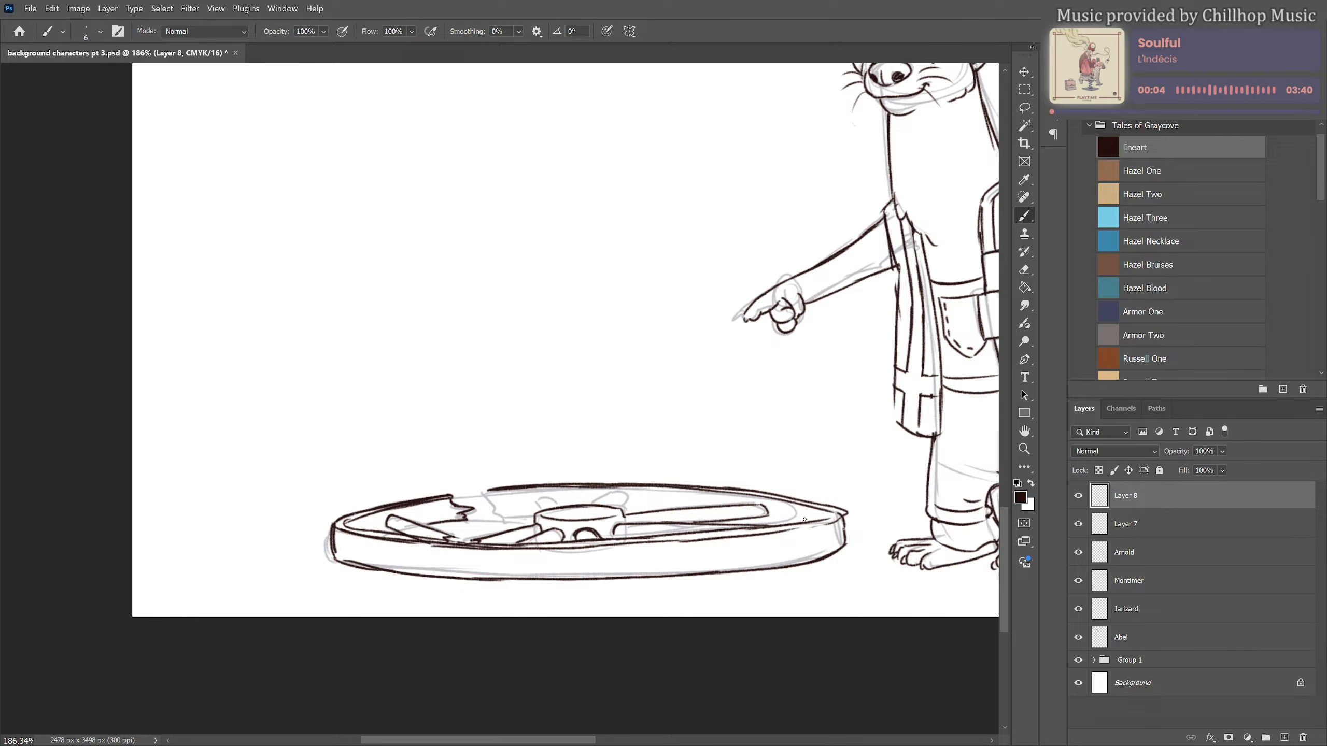
Ink the remaining short spokes around the back of the wheel's hub and the jagged, splintered break in the rim
mouse_move(607, 506)
left_mouse_down()
mouse_move(641, 495)
mouse_move(645, 507)
mouse_move(593, 493)
mouse_move(491, 503)
mouse_move(492, 520)
mouse_move(535, 517)
left_mouse_up()
mouse_move(535, 517)
left_mouse_down()
mouse_move(496, 520)
mouse_move(488, 498)
mouse_move(490, 519)
left_mouse_up()
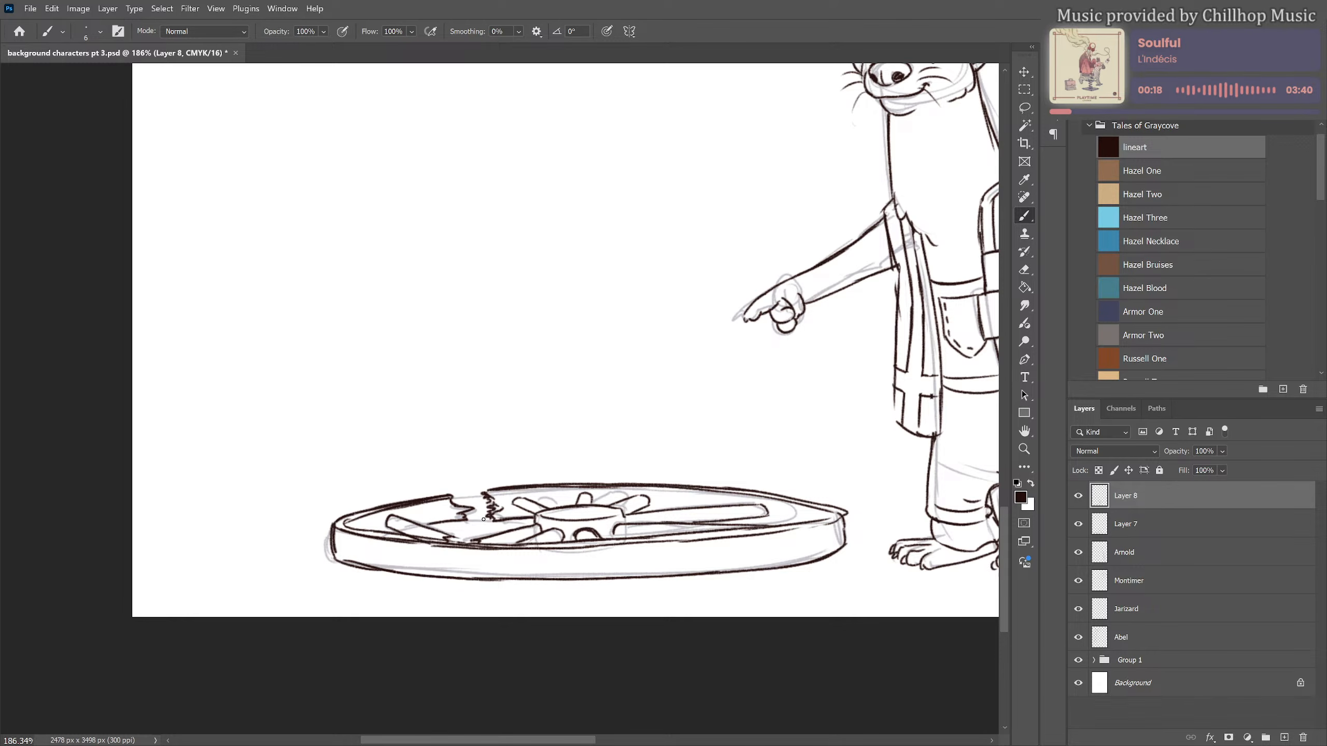
mouse_move(469, 526)
left_mouse_down()
mouse_move(489, 530)
mouse_move(485, 515)
left_mouse_up()
Hide the otter's rough sketch on Layer 7 and move that layer into Group 1
scroll(522, 452, "down", 5)
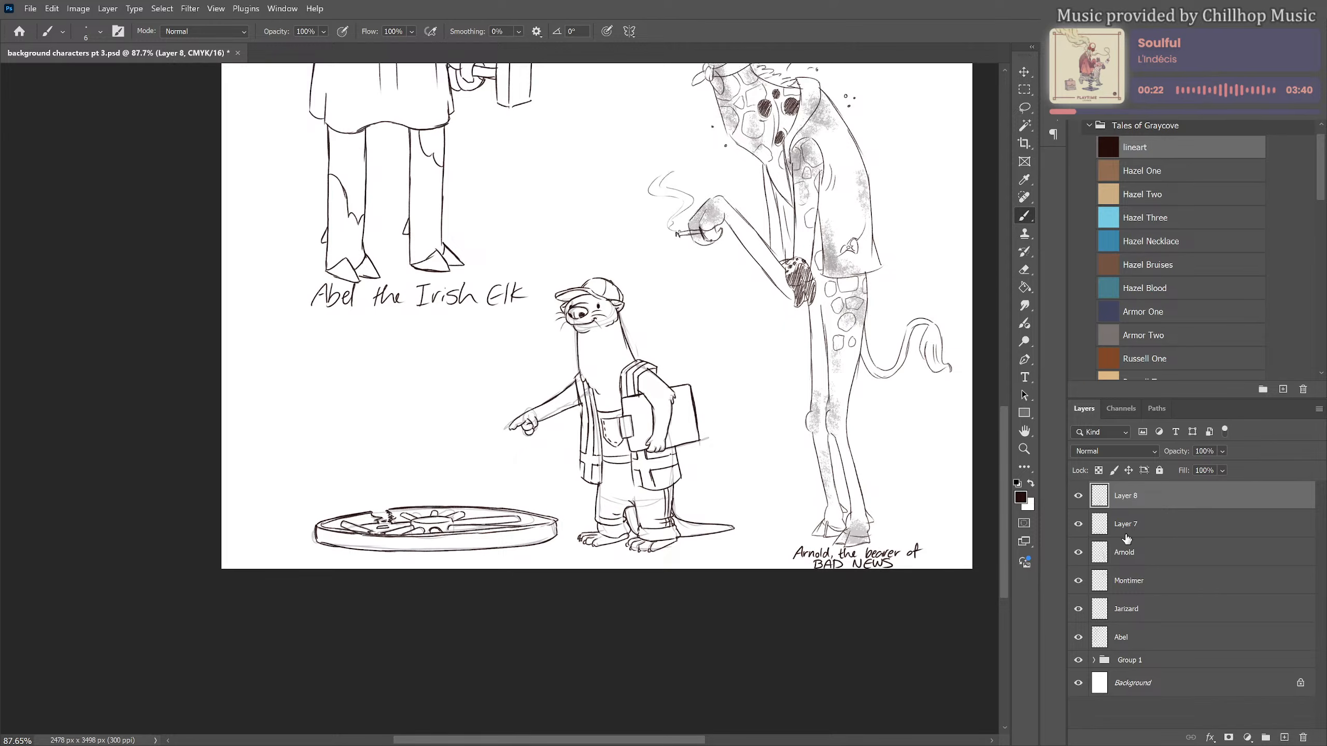
left_click(1078, 523)
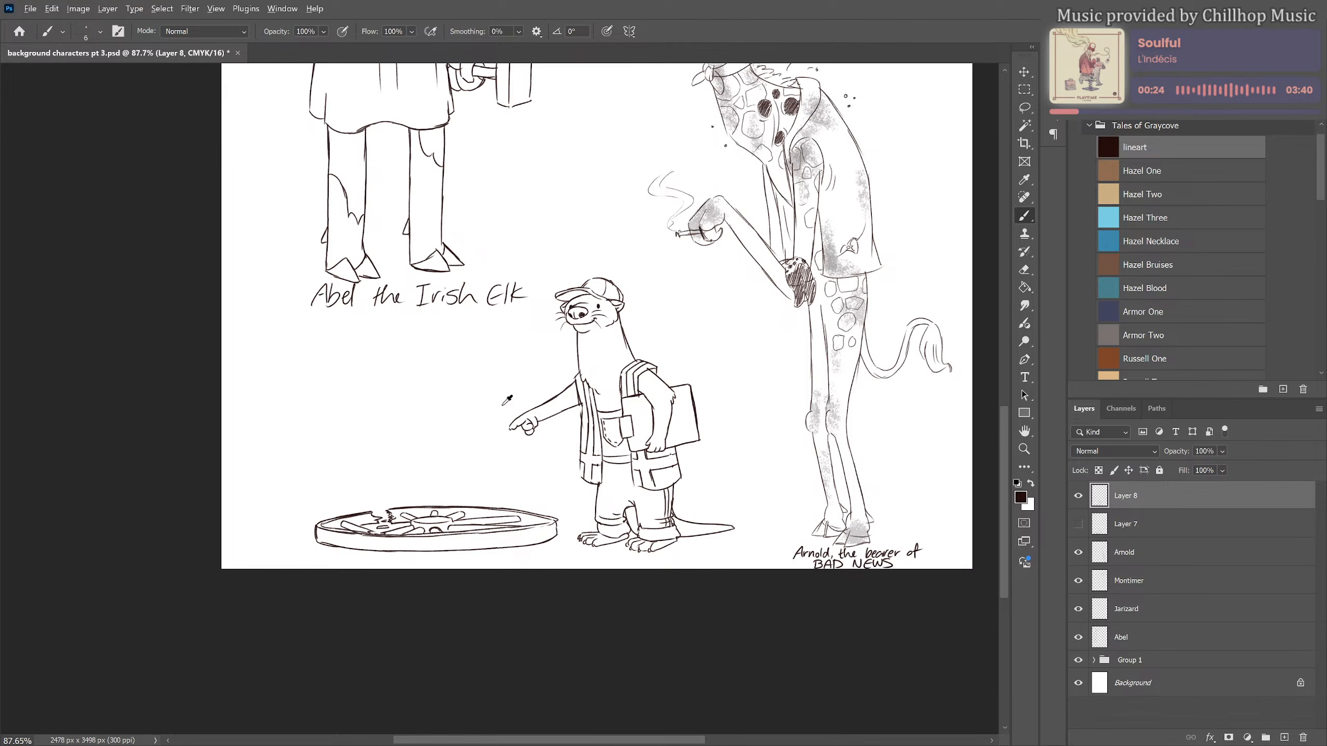
scroll(507, 399, "up", 2)
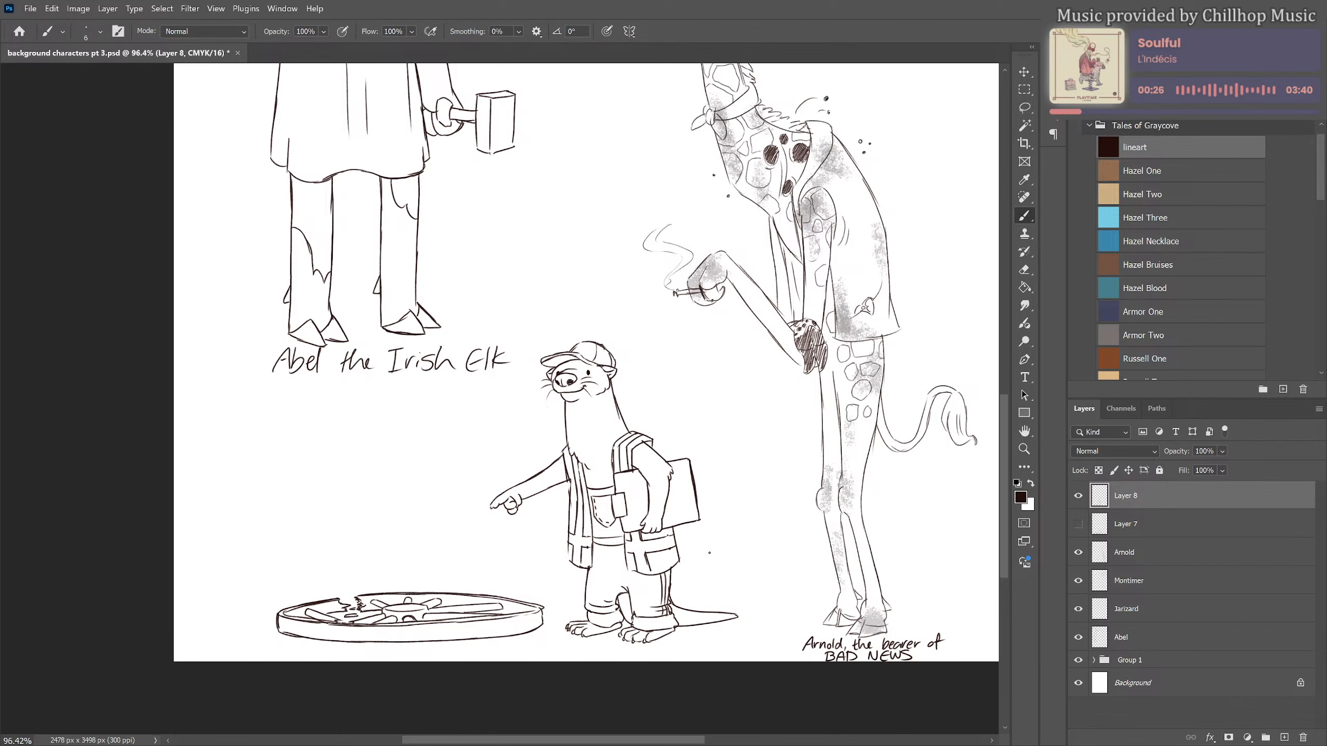
left_click_drag(1173, 529, 1162, 660)
scroll(780, 535, "down", 5)
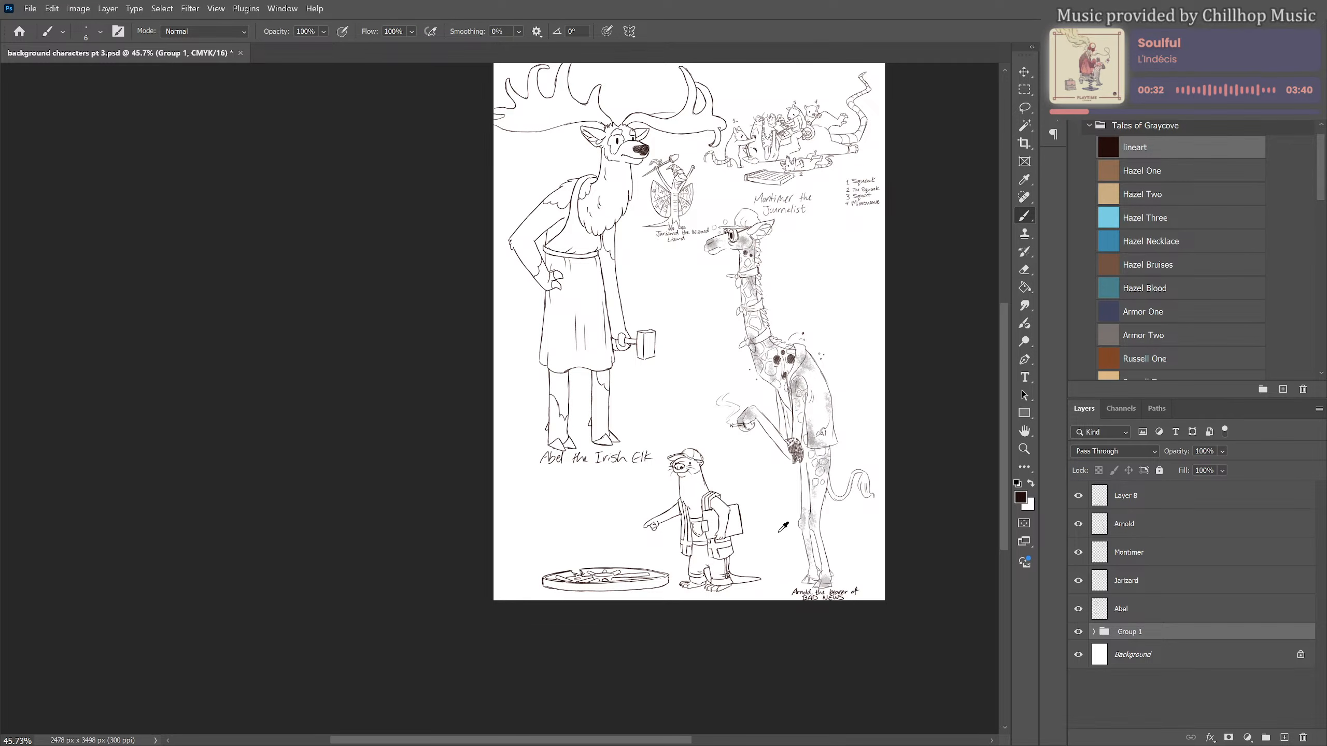
scroll(696, 537, "up", 3)
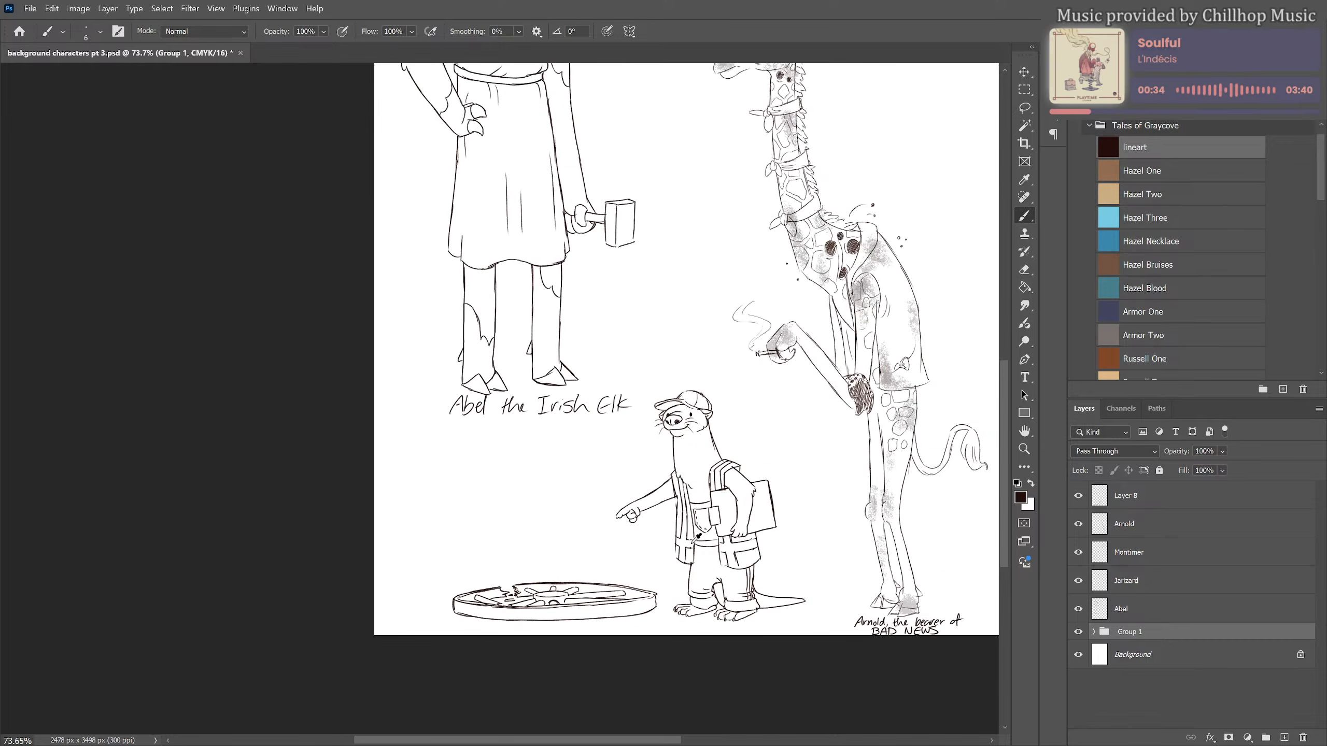
scroll(697, 537, "up", 2)
left_click_drag(589, 494, 584, 480)
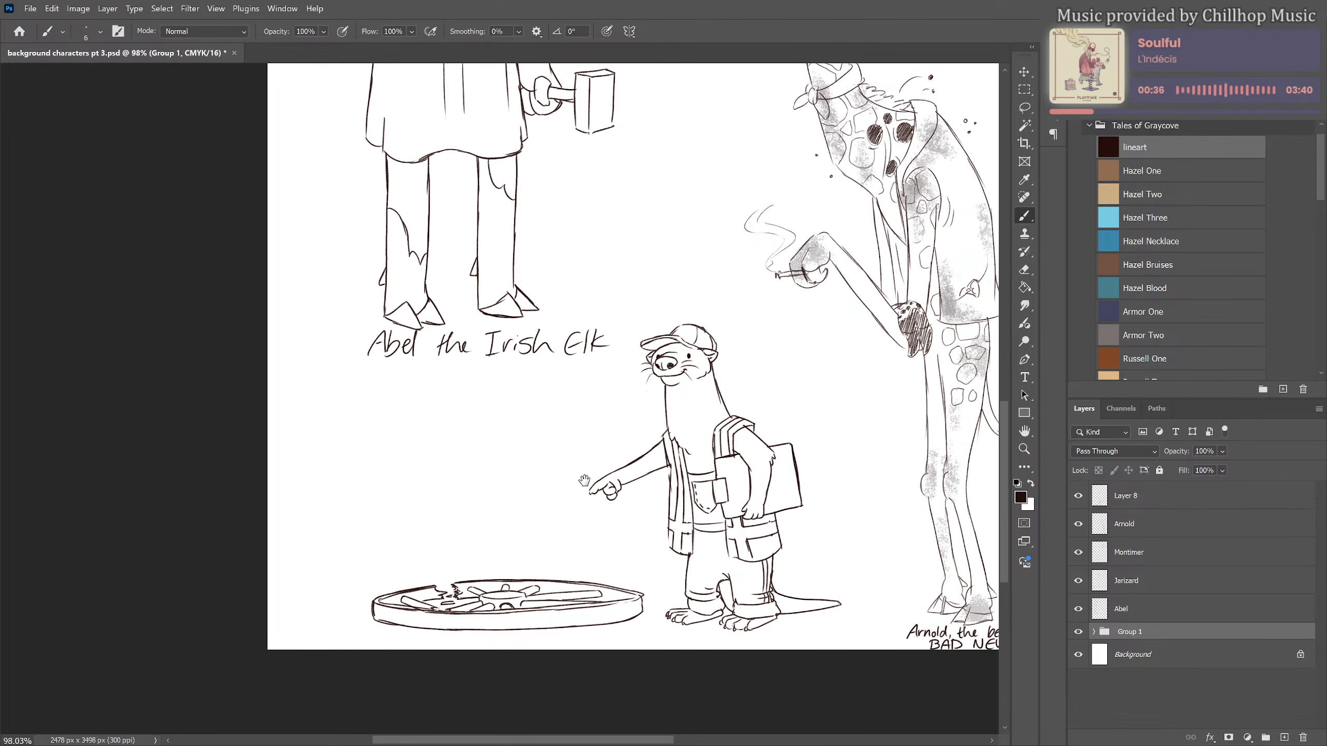
scroll(633, 557, "up", 1)
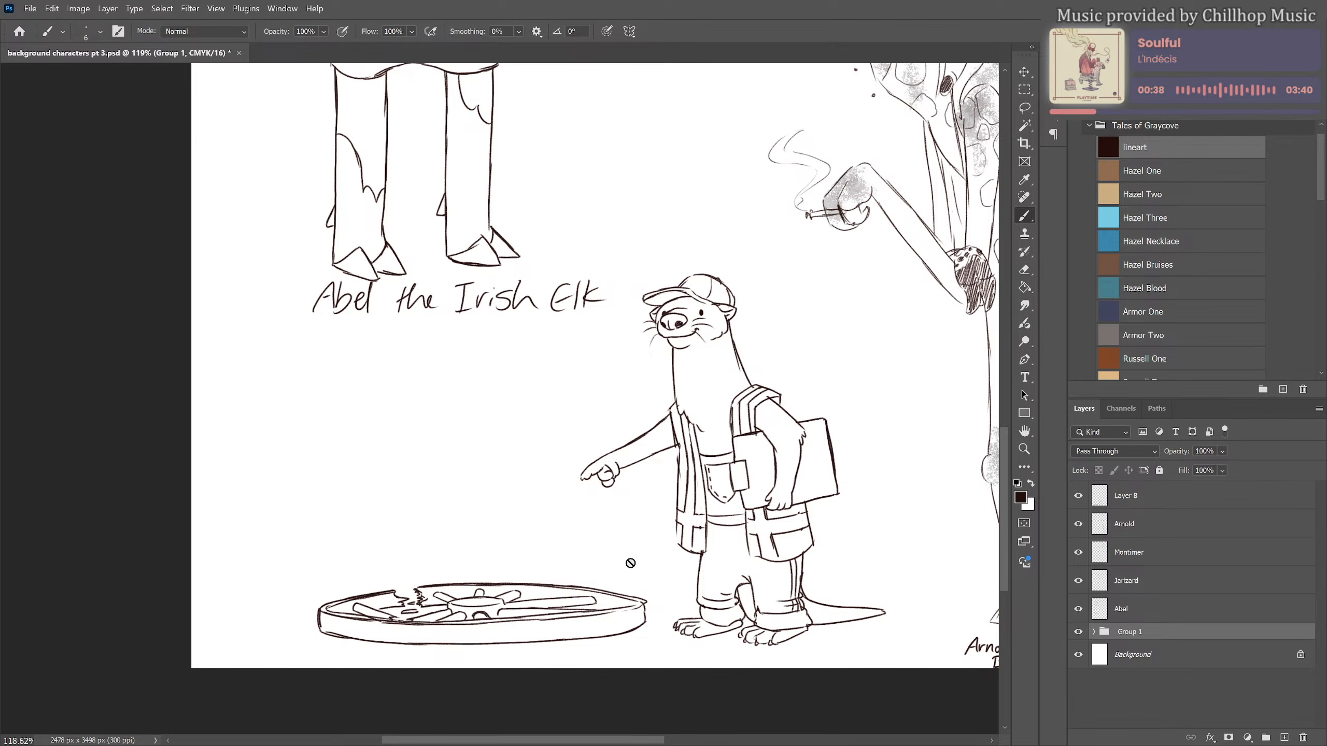
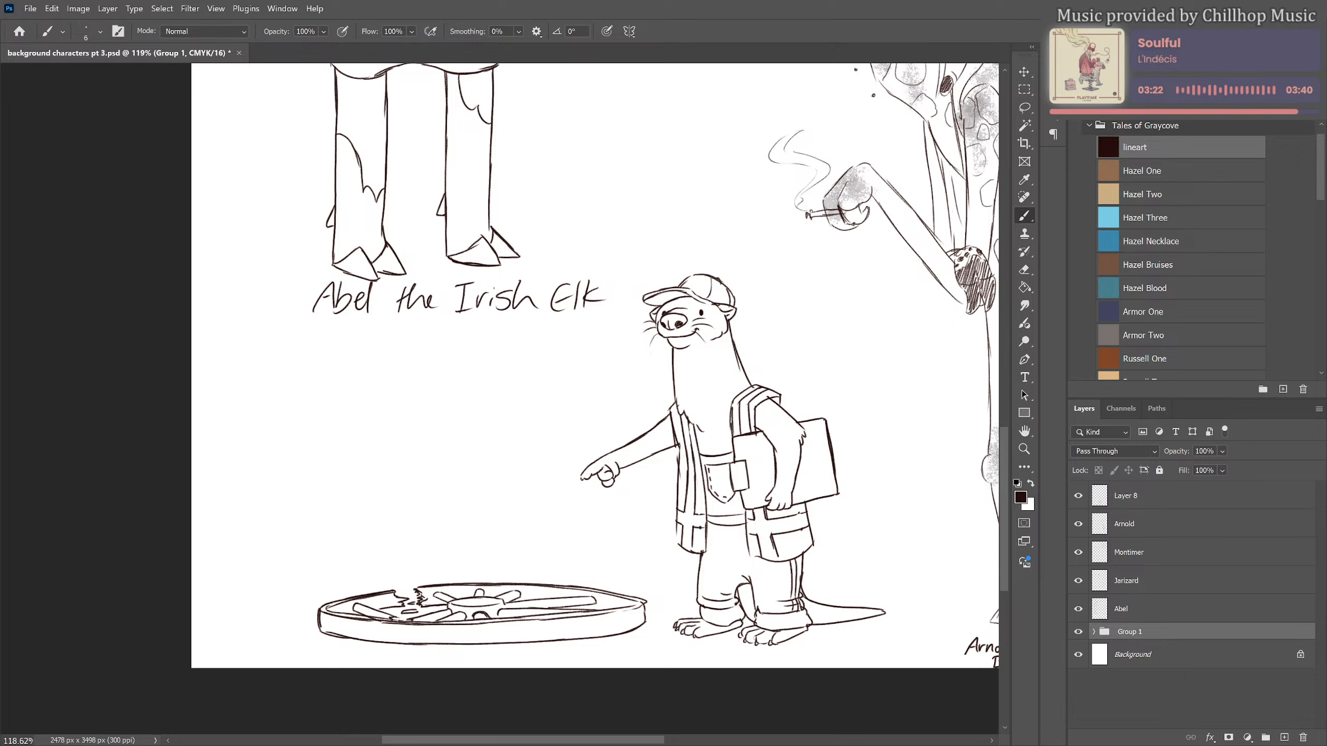
scroll(548, 413, "down", 3)
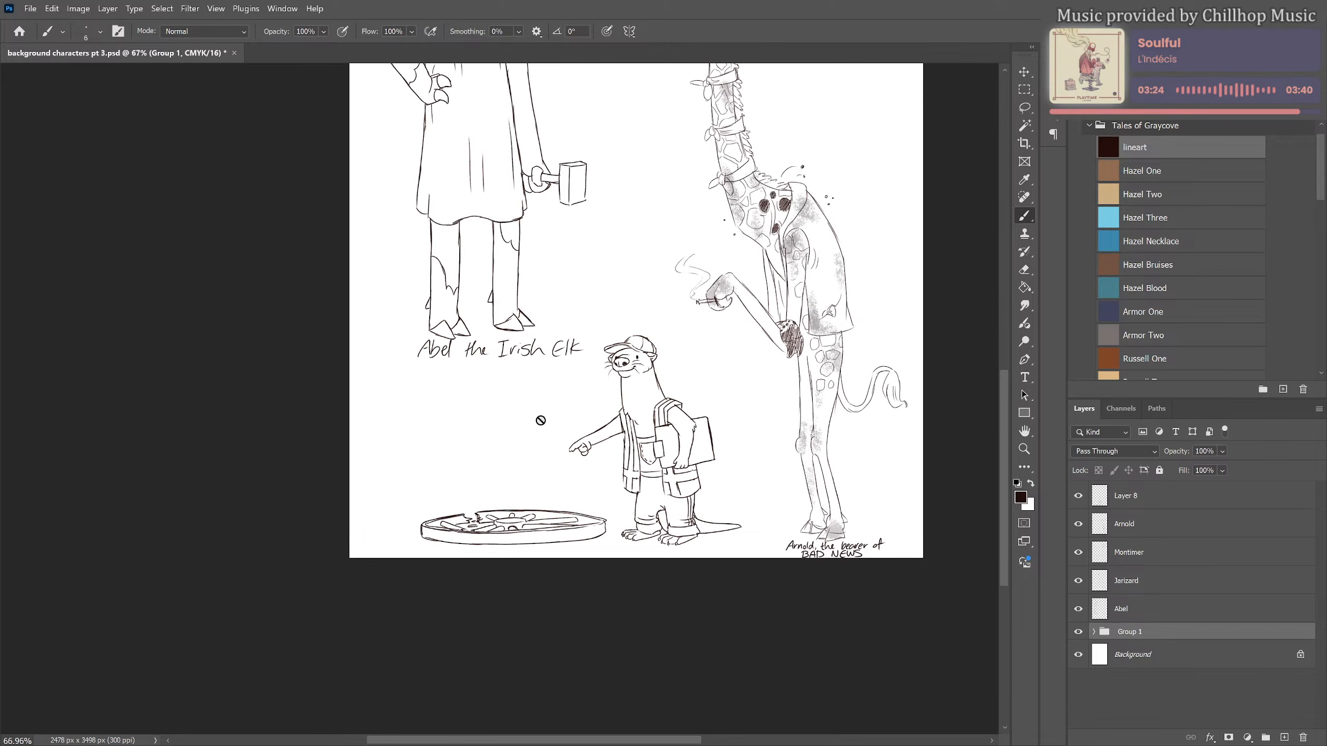
scroll(581, 333, "down", 4)
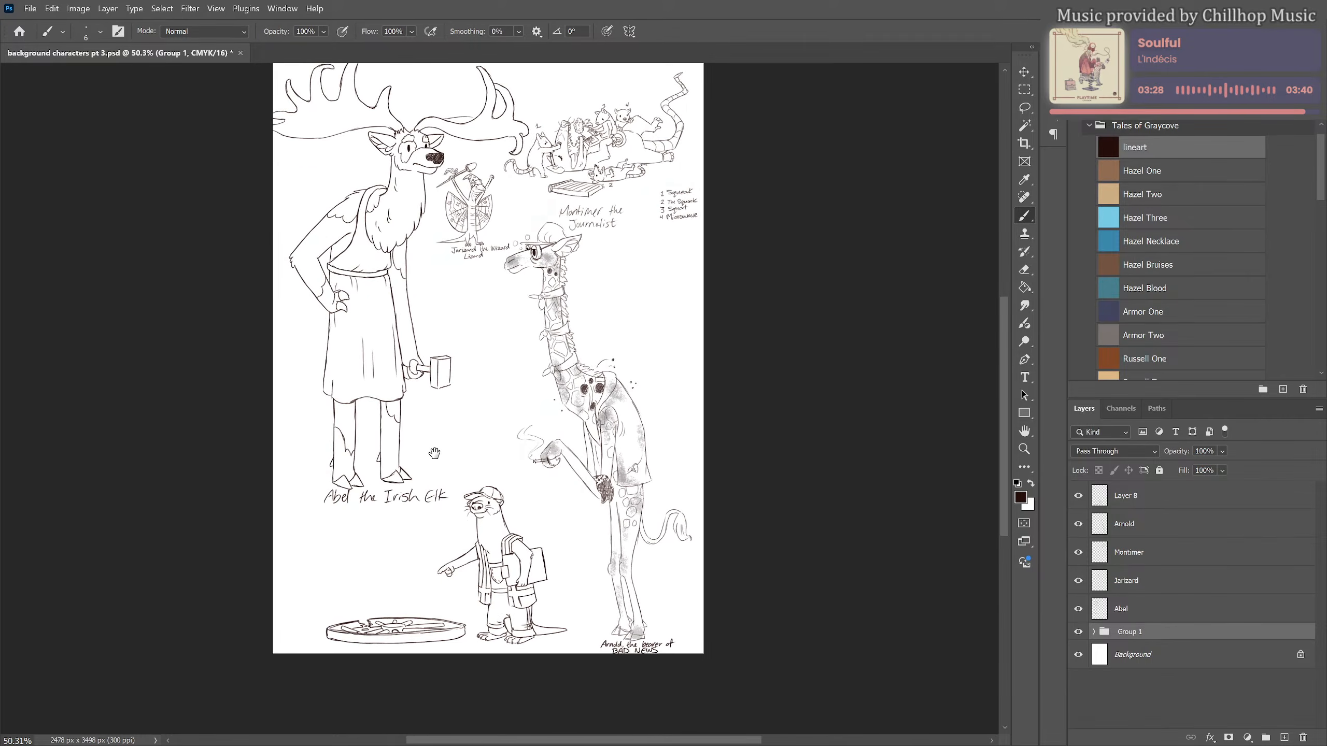
left_click_drag(438, 451, 465, 469)
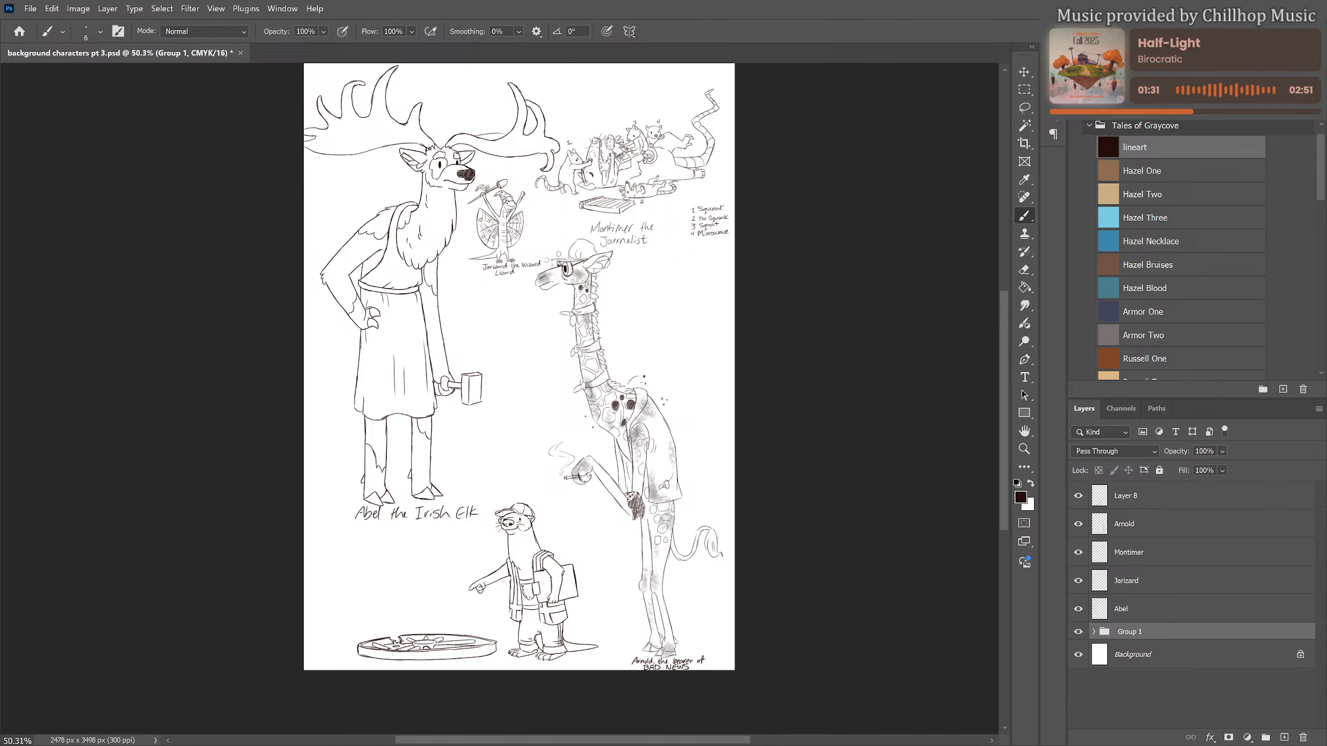
On Layer 8, hand-letter the caption "Gale Meoughrns" above the broken wheel and underline its second word
scroll(487, 600, "up", 3)
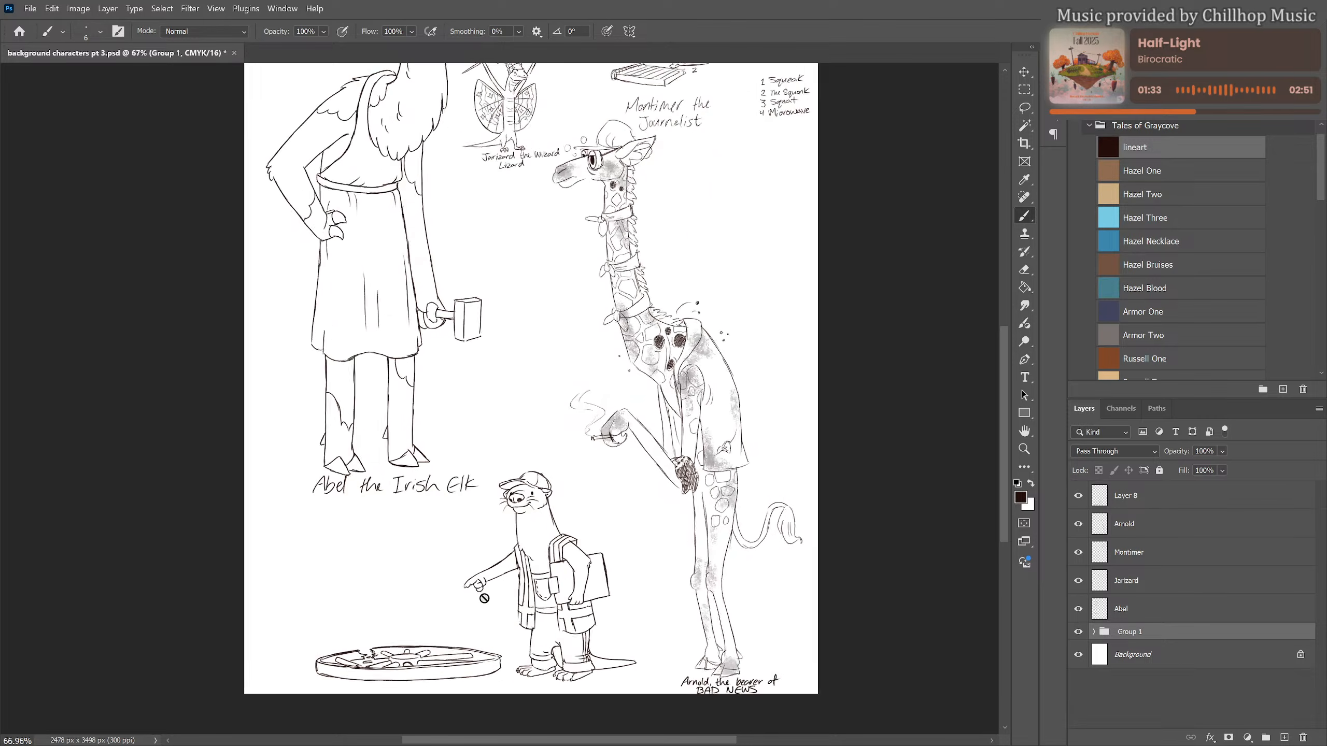
scroll(421, 580, "up", 1)
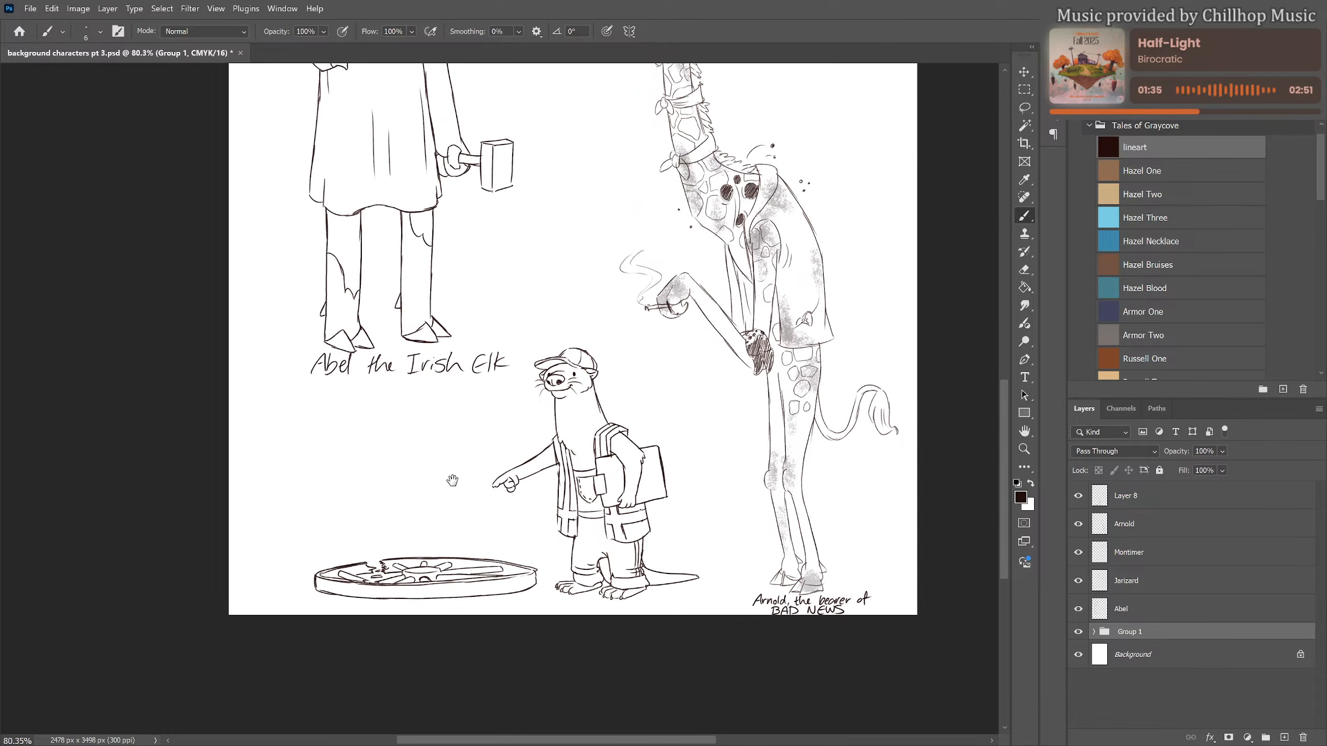
scroll(413, 527, "up", 2)
scroll(465, 499, "up", 1)
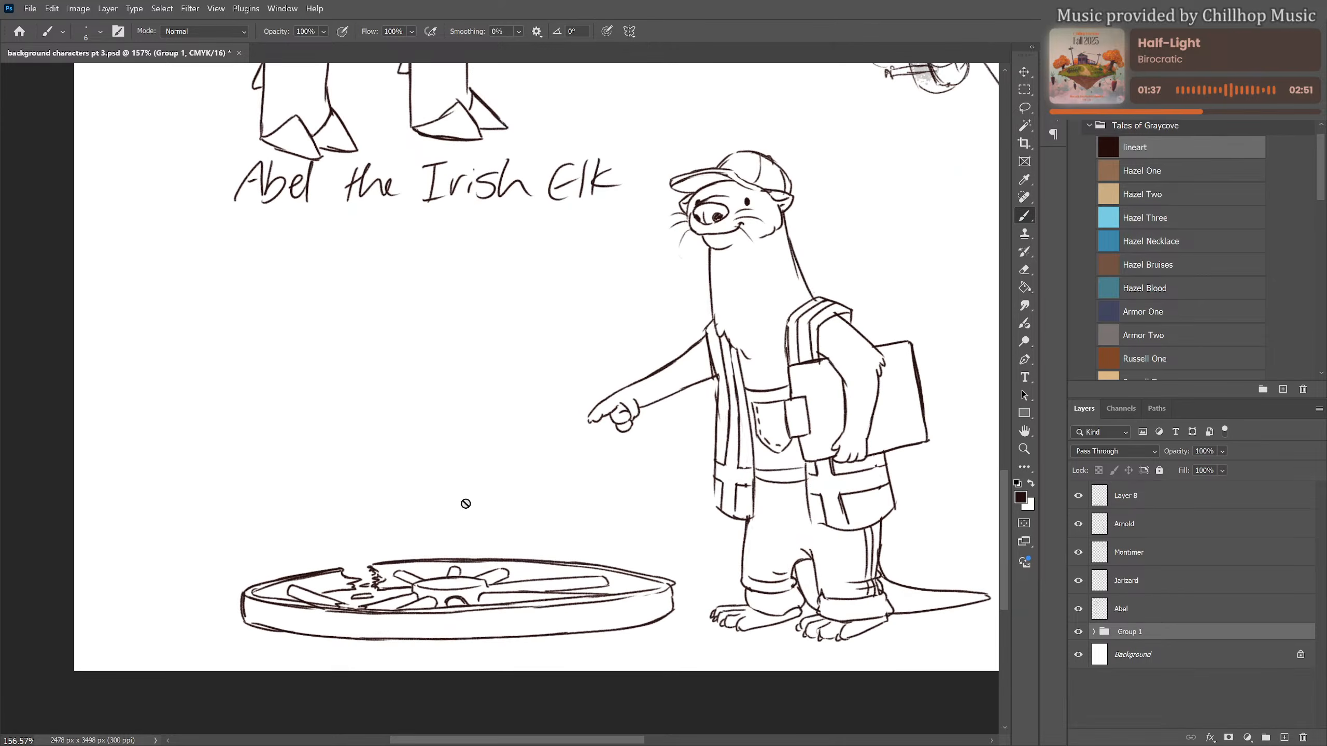
left_click(483, 515)
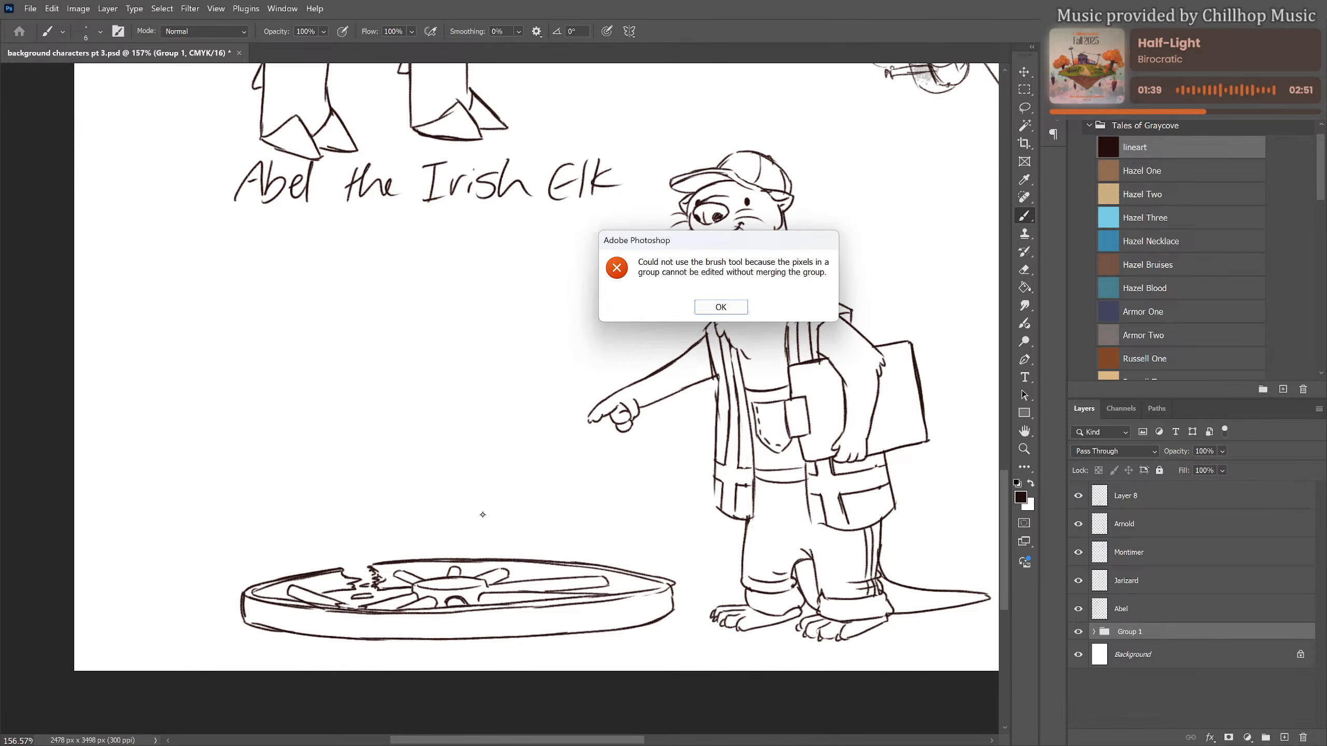
key("Return")
left_click(1147, 502)
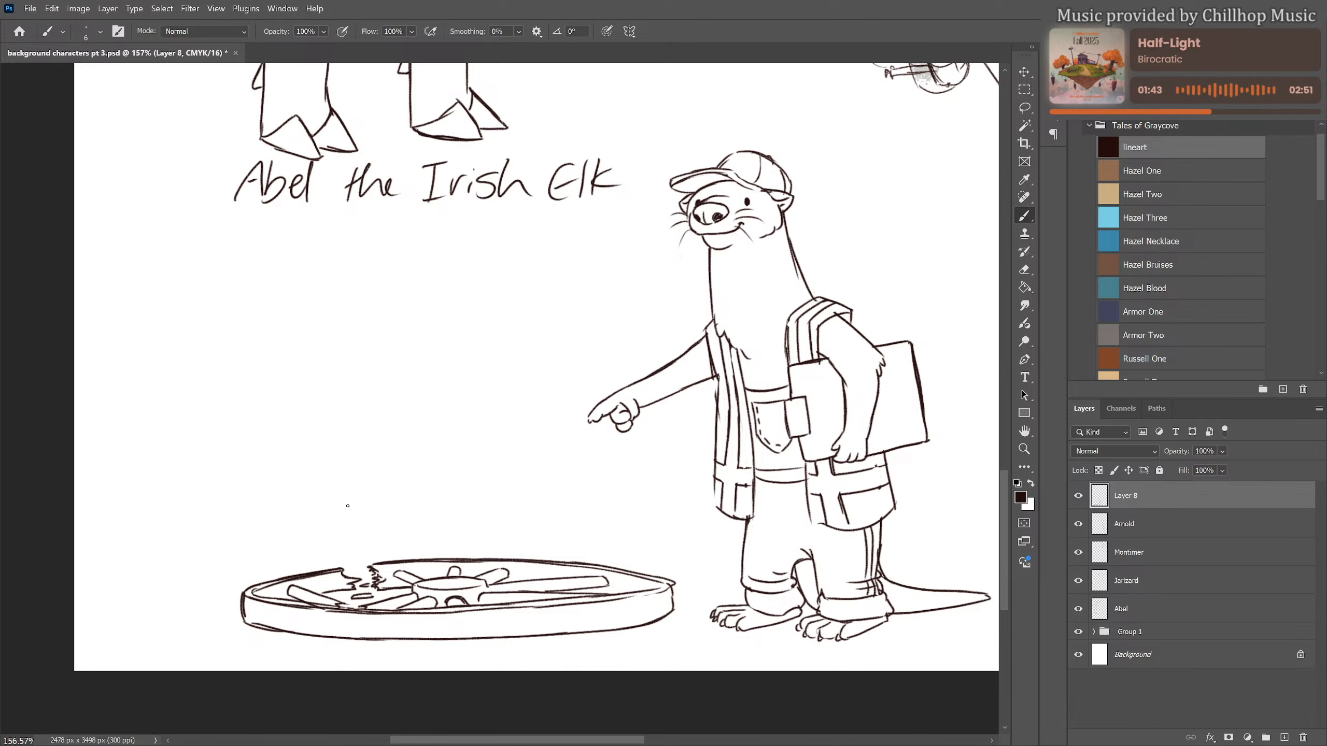
mouse_move(383, 494)
left_mouse_down()
mouse_move(367, 503)
mouse_move(383, 521)
mouse_move(413, 517)
left_mouse_up()
mouse_move(416, 511)
left_mouse_down()
mouse_move(459, 517)
mouse_move(475, 487)
mouse_move(481, 507)
mouse_move(523, 531)
left_mouse_up()
mouse_move(551, 488)
left_mouse_down()
mouse_move(564, 514)
mouse_move(580, 497)
left_mouse_up()
mouse_move(586, 498)
left_mouse_down()
mouse_move(586, 512)
mouse_move(607, 510)
left_mouse_up()
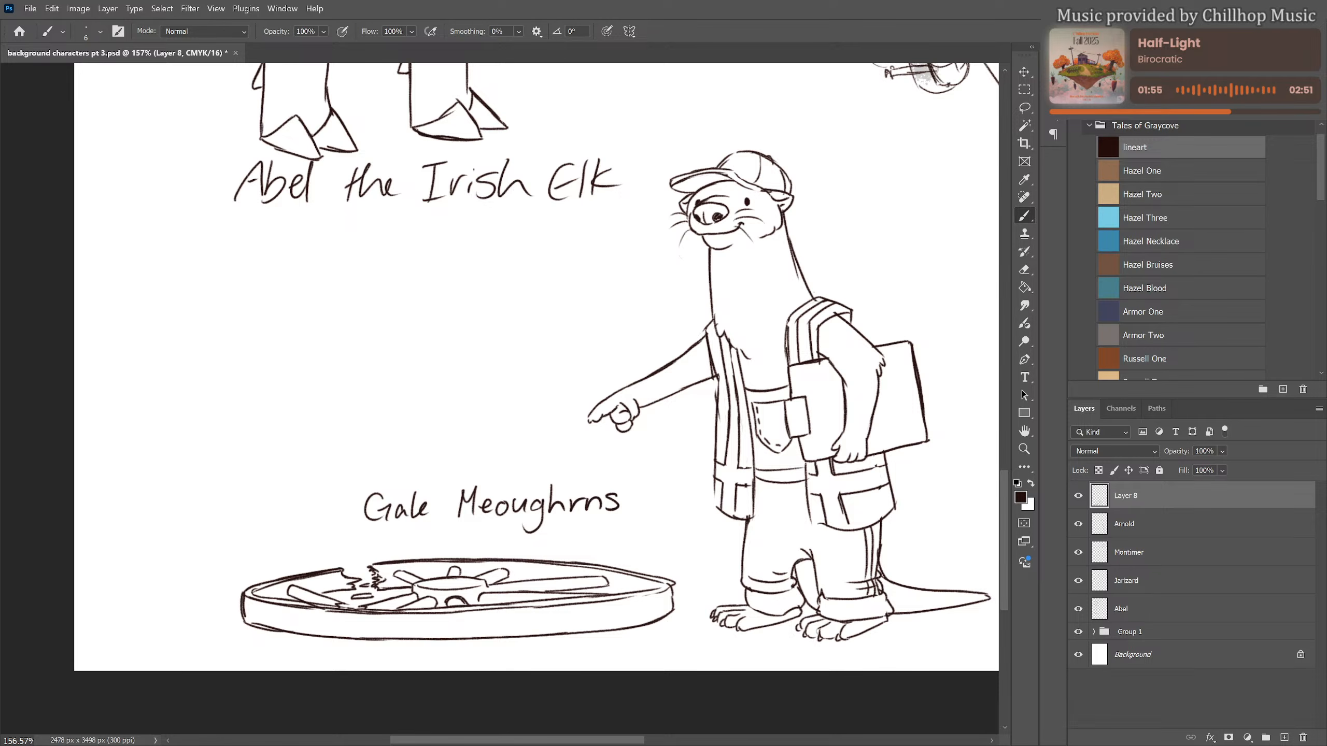
left_click_drag(461, 518, 629, 516)
Scale the captioned otter and wheel drawing down to about 83% and move it up under Abel's caption
scroll(514, 554, "down", 11)
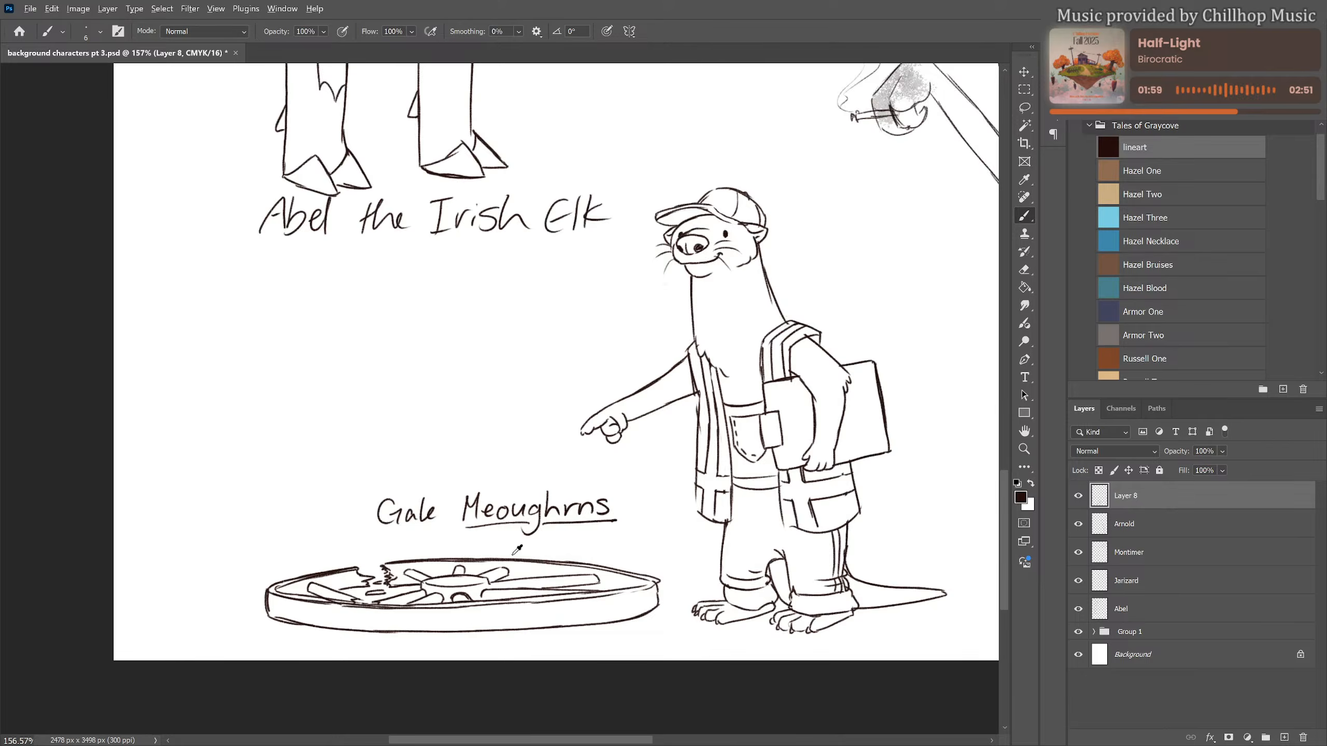
scroll(659, 551, "up", 3)
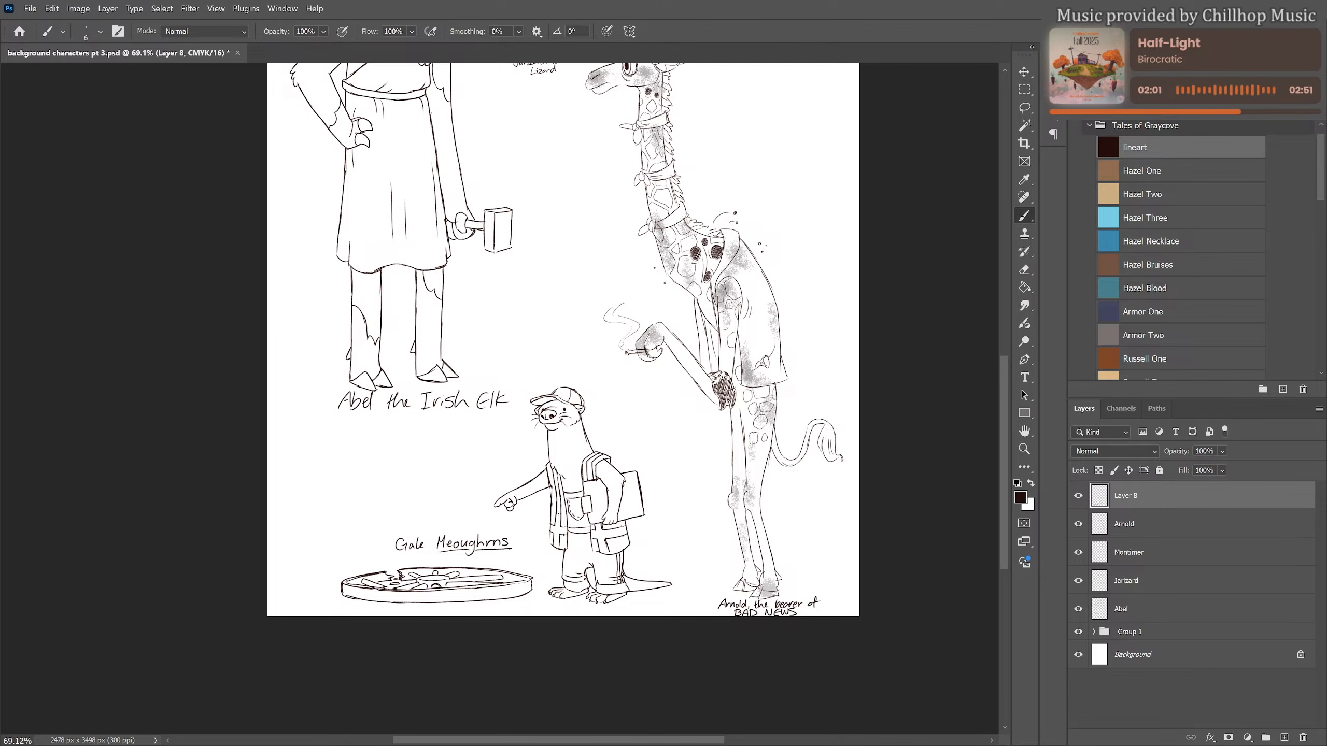
left_click_drag(539, 521, 475, 553)
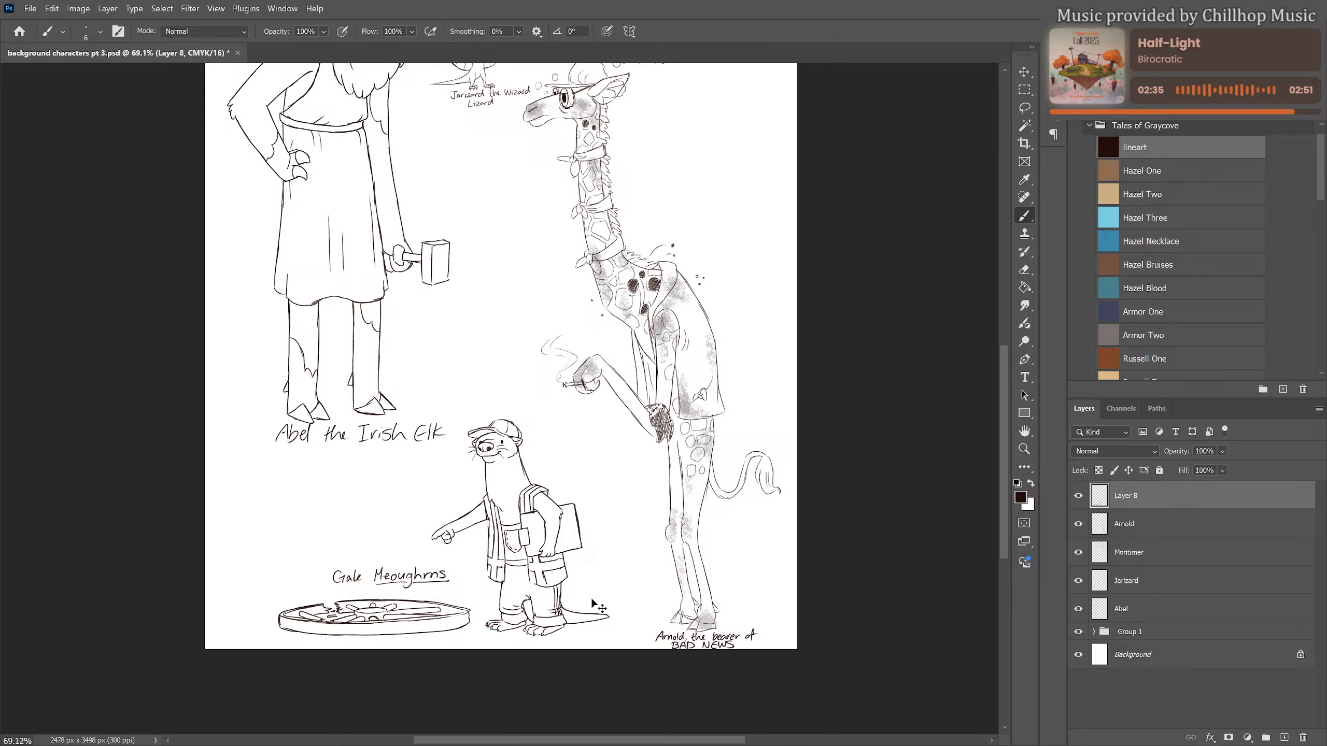
key("ctrl+t")
left_click_drag(610, 638, 547, 593)
mouse_move(484, 550)
left_mouse_down()
mouse_move(534, 523)
mouse_move(522, 486)
left_mouse_up()
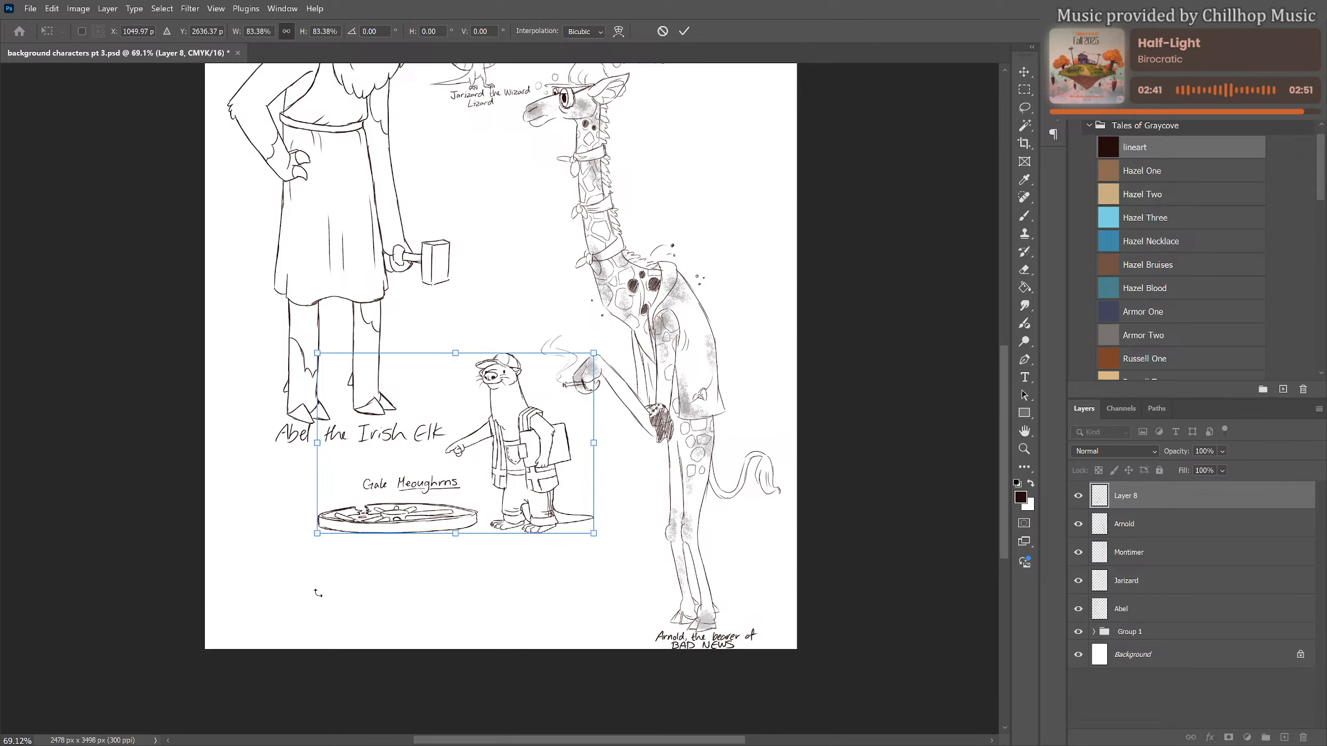
key("b")
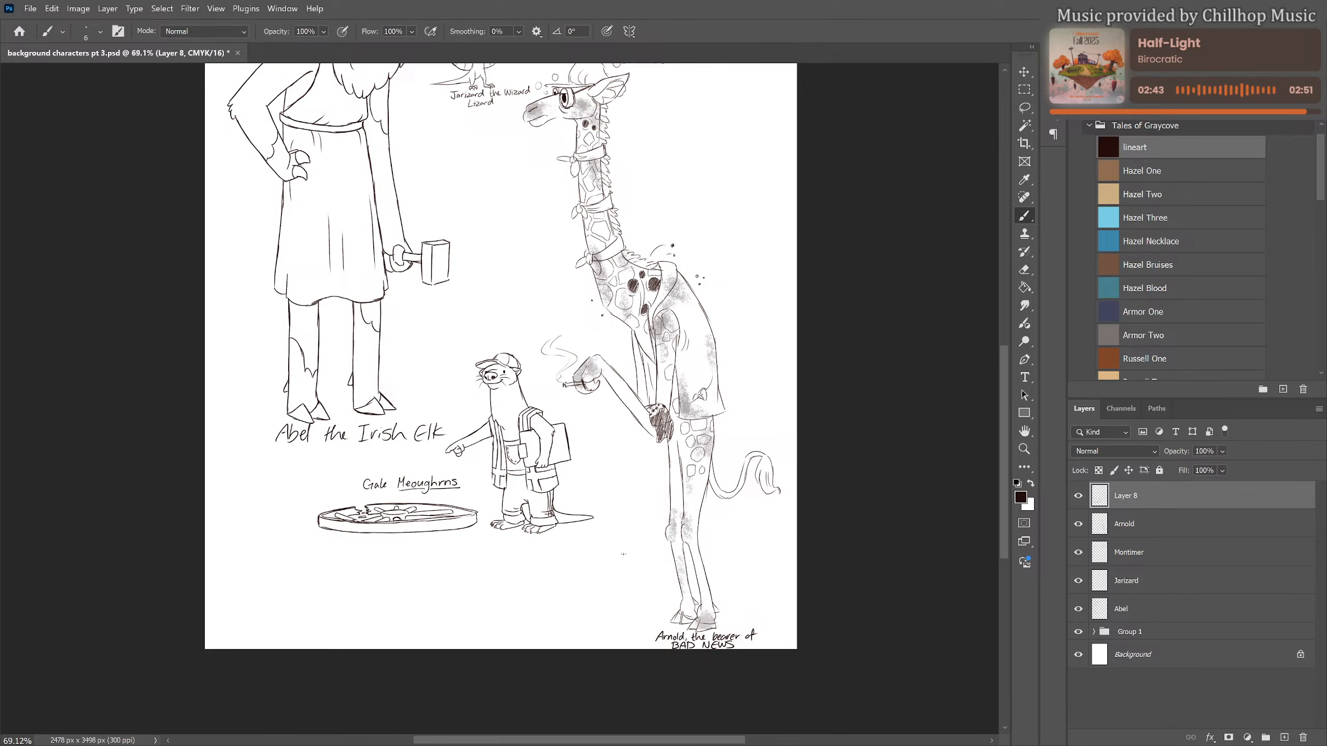
Move the Jarizard drawing into the empty space behind the giraffe's neck, below Mortimer's caption
scroll(638, 545, "down", 5)
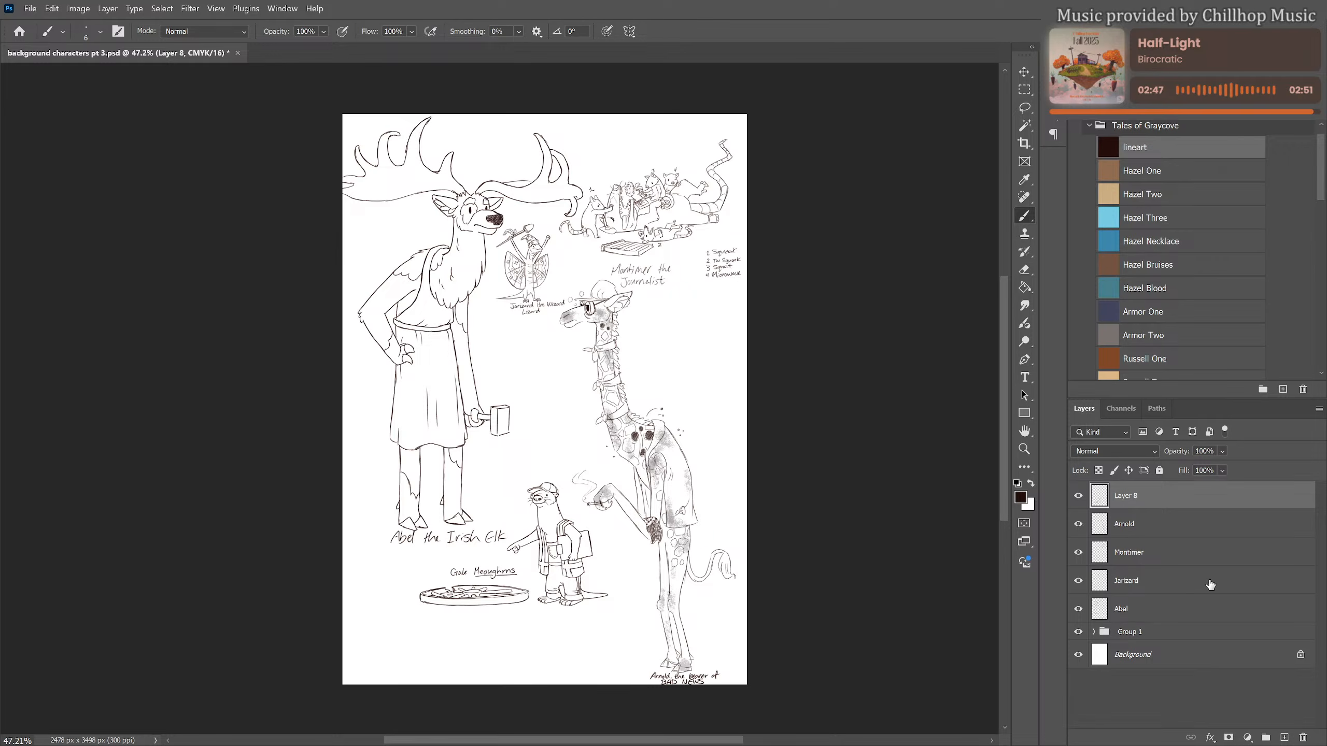
left_click(1131, 610)
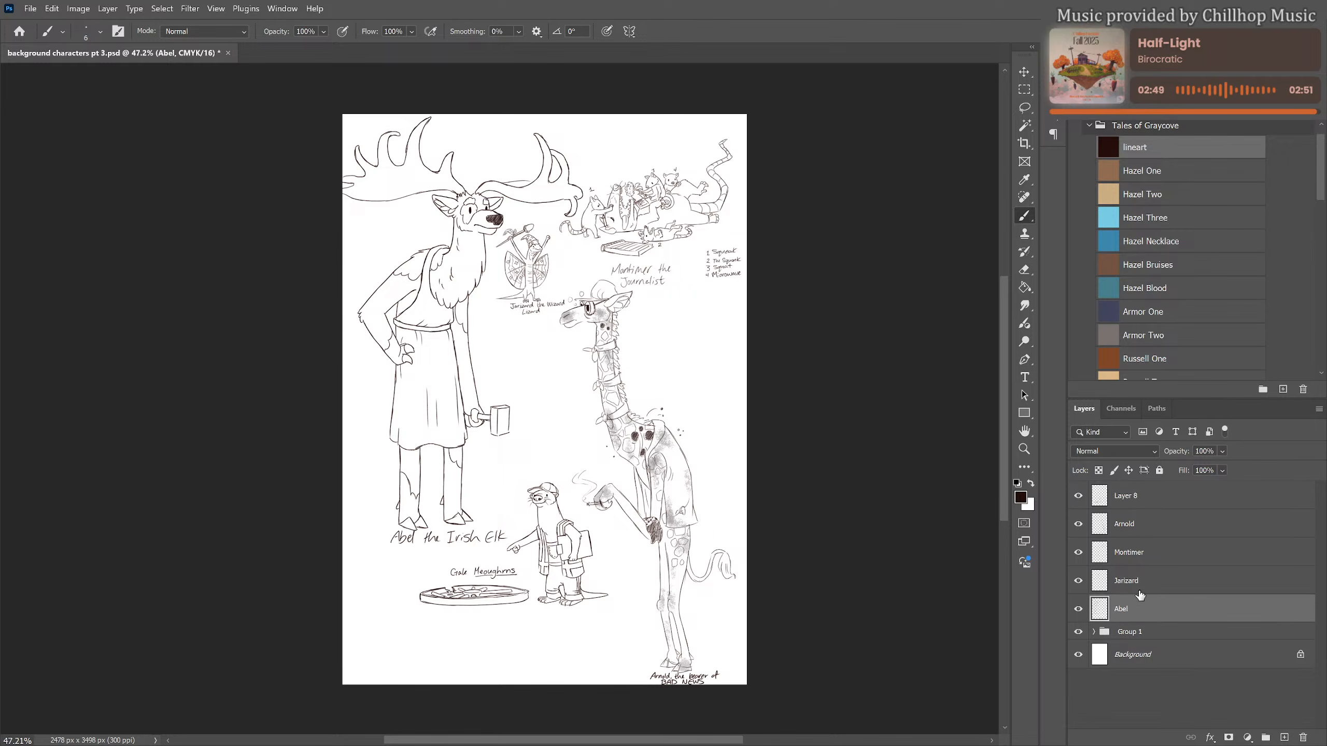
left_click(1139, 582)
key("ctrl+t")
mouse_move(538, 290)
left_mouse_down()
mouse_move(636, 377)
mouse_move(703, 363)
left_mouse_up()
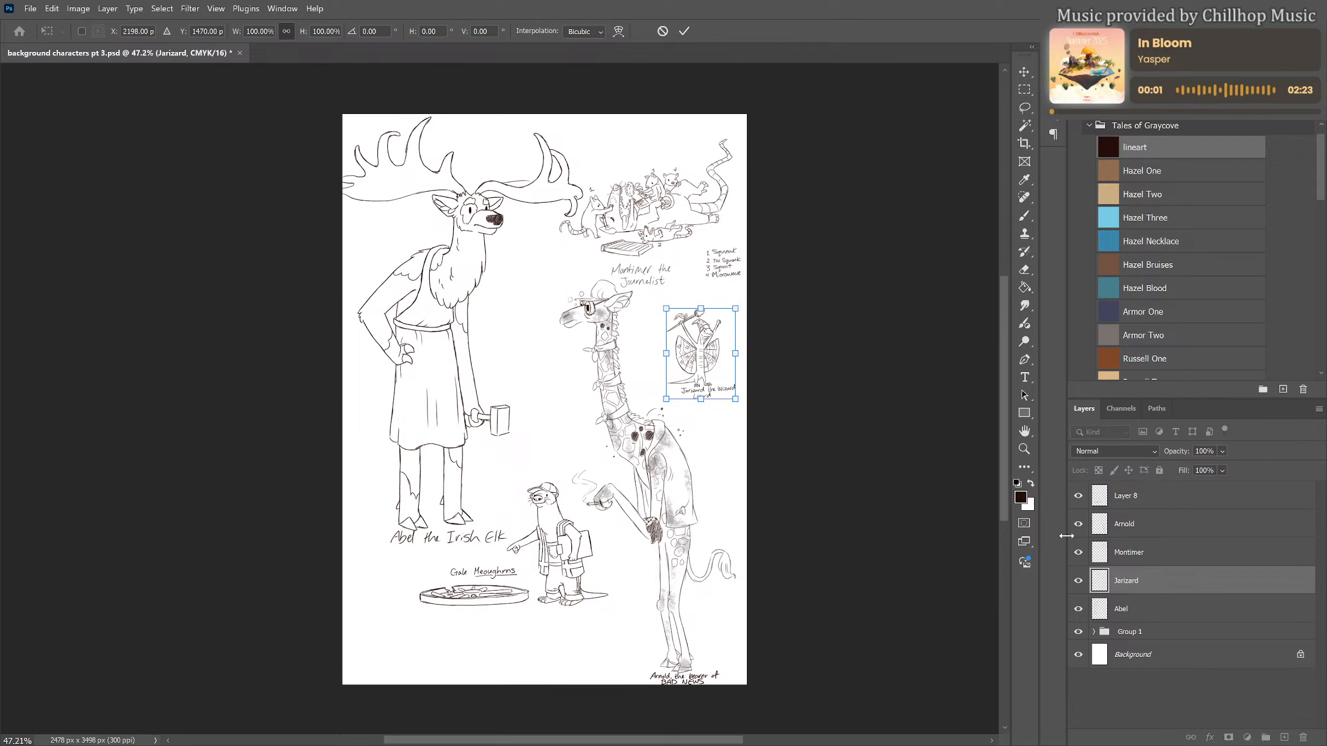
Move the otter and wheel drawing on Layer 8 down towards the page's lower edge, beside Arnold's legs
left_click(1144, 499)
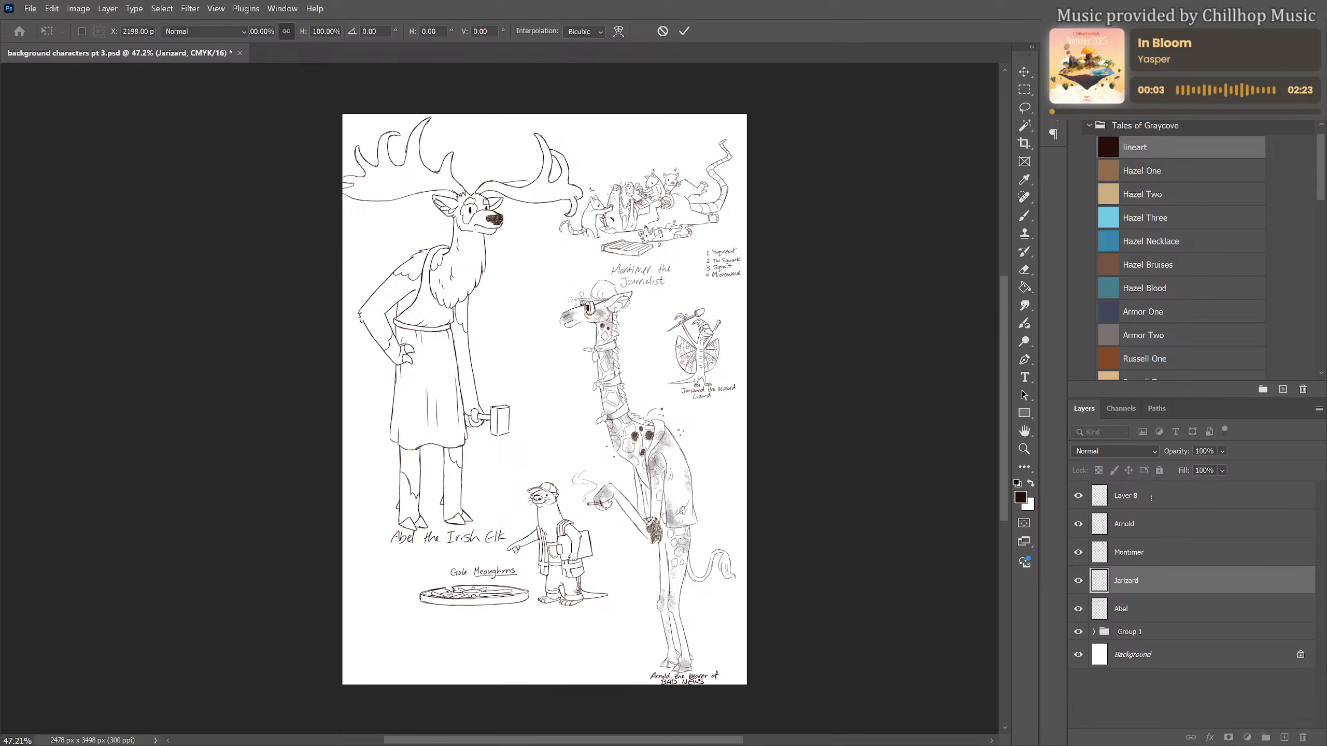
key("ctrl+t")
left_click_drag(556, 497, 554, 544)
key("Return")
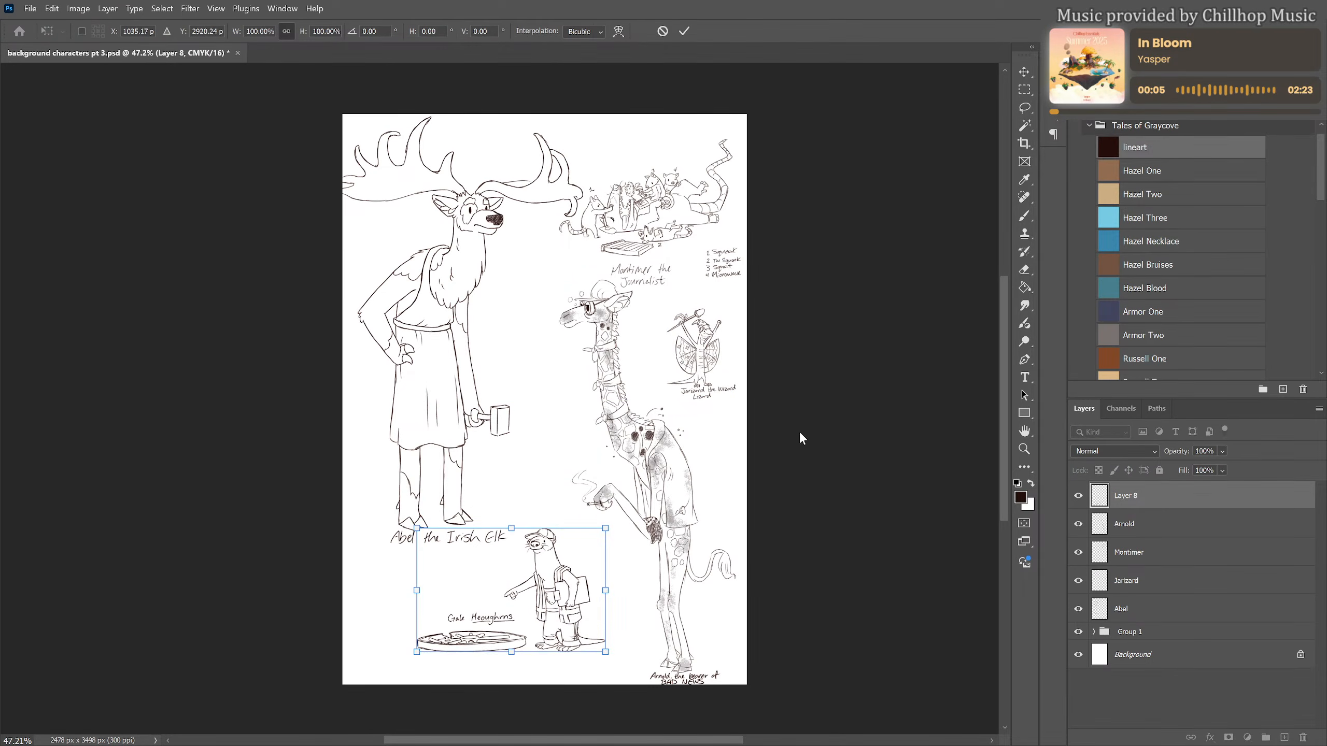
key("b")
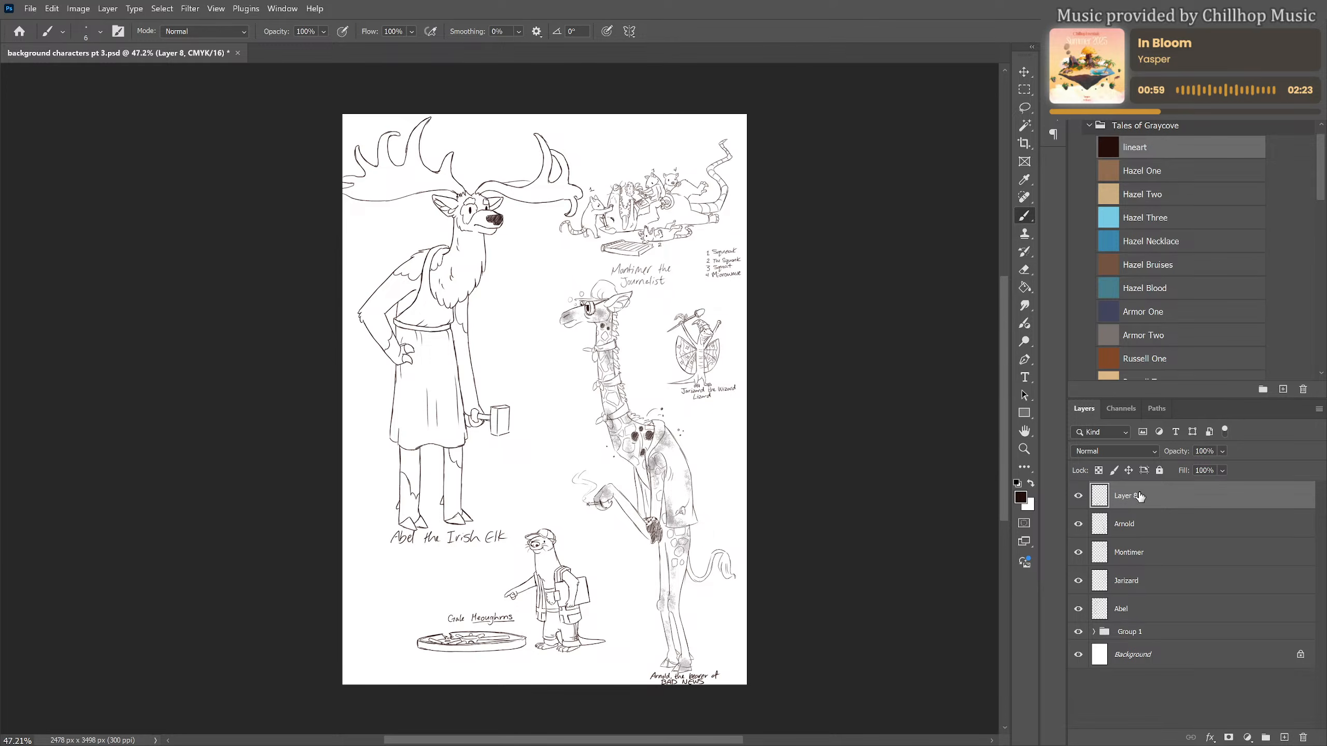
Create a layer group, move Layer 8, Arnold, Mortimer, Jarizard and Abel into it, and hide and collapse the group
left_click(1266, 737)
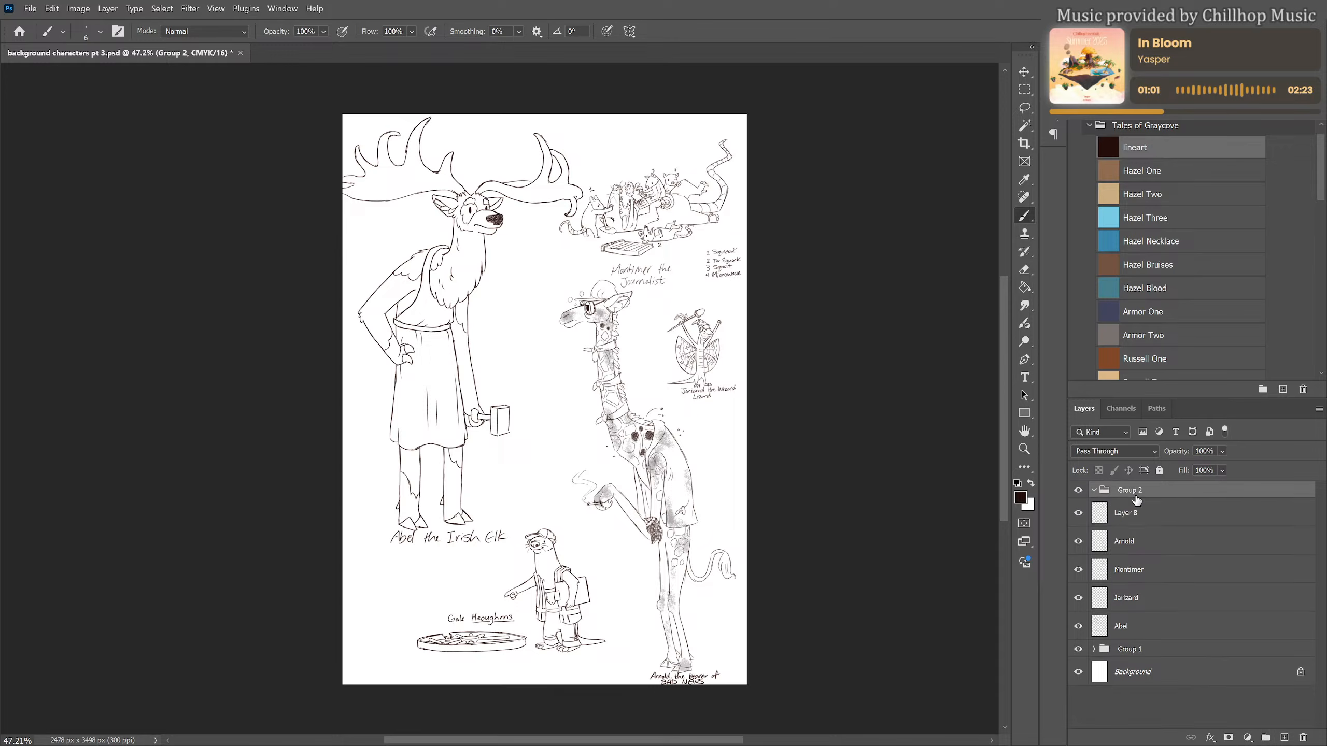
left_click_drag(1128, 517, 1135, 494)
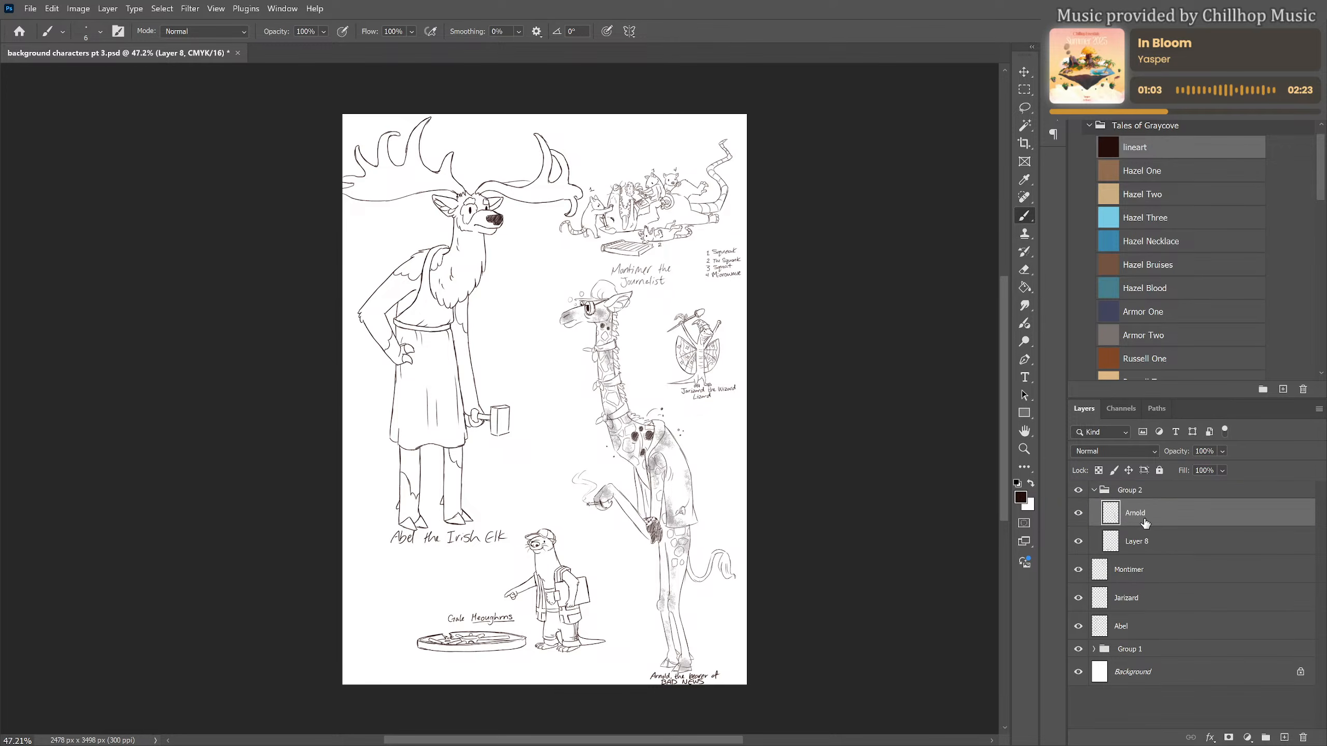
left_click_drag(1141, 544, 1150, 494)
left_click_drag(1138, 600, 1144, 493)
left_click_drag(1140, 625, 1145, 496)
left_click(1078, 490)
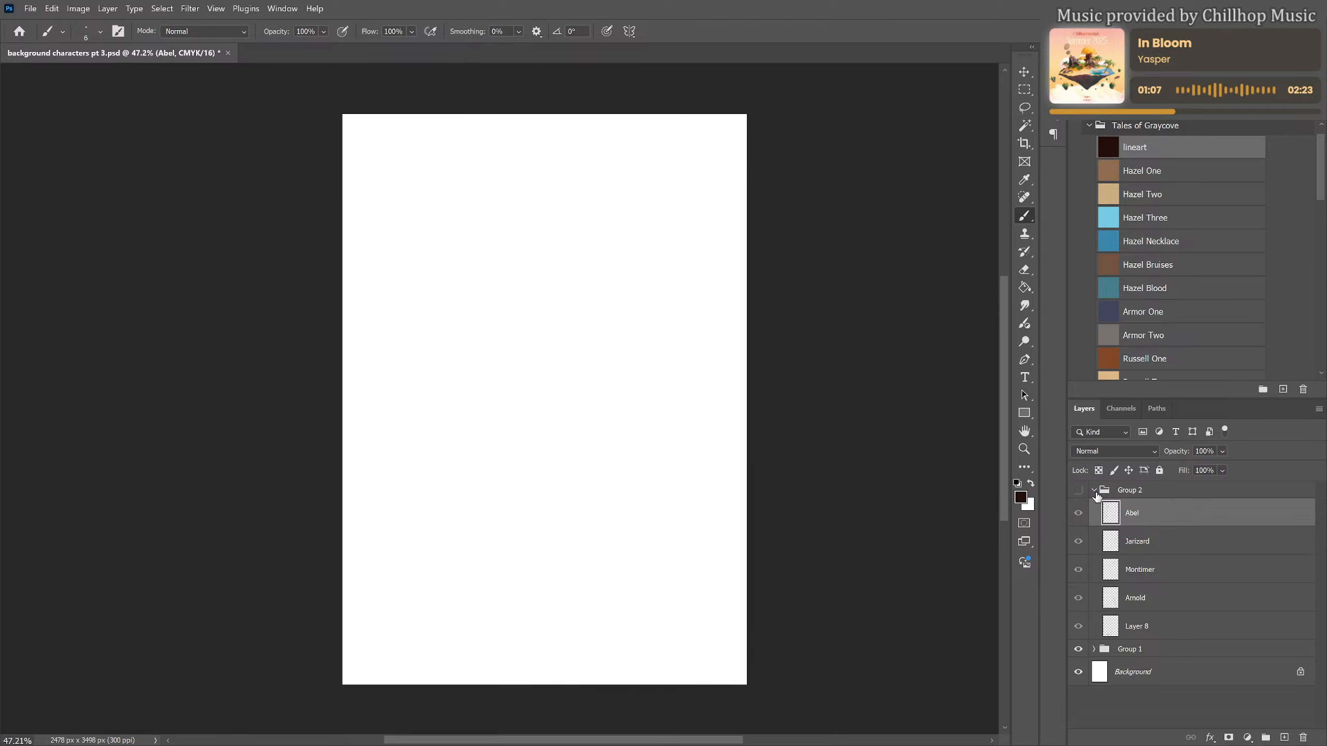
left_click(1093, 490)
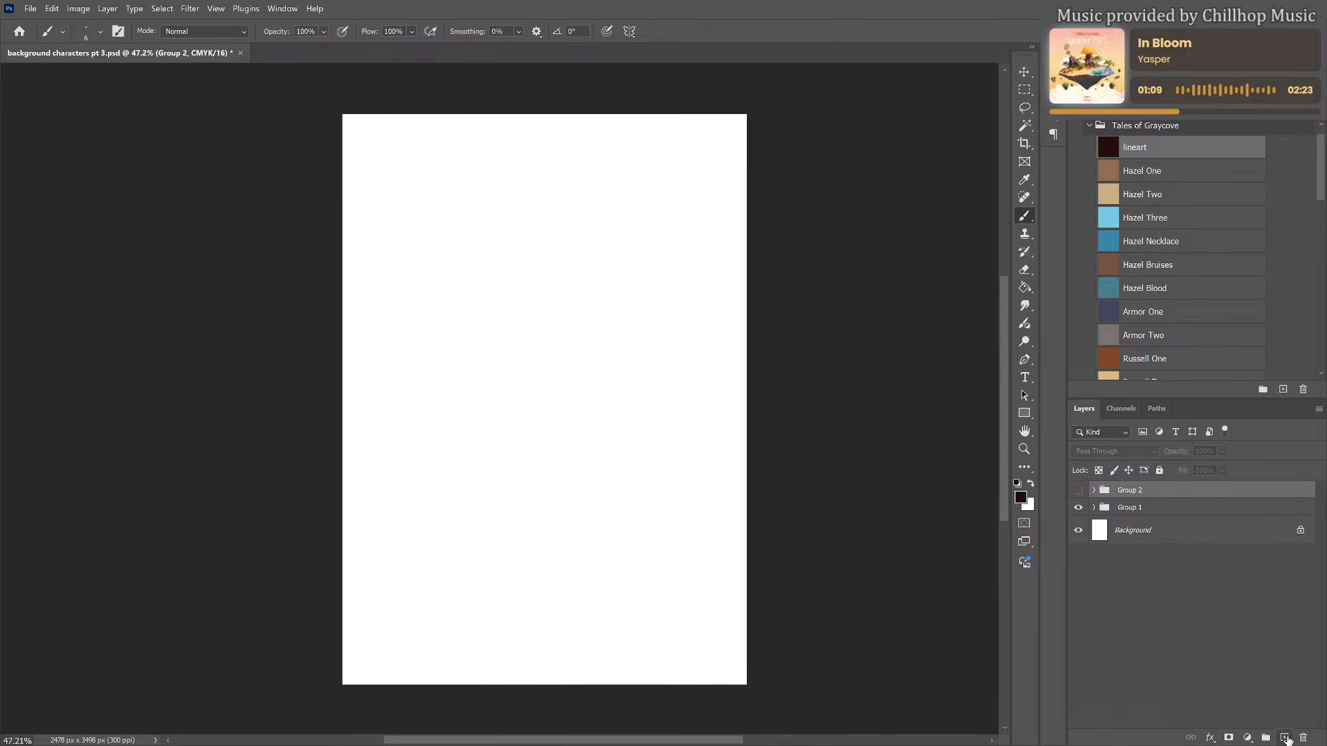
Add a new layer above the hidden group and choose the Armor One swatch as the brush colour
left_click(1284, 738)
scroll(530, 404, "up", 1)
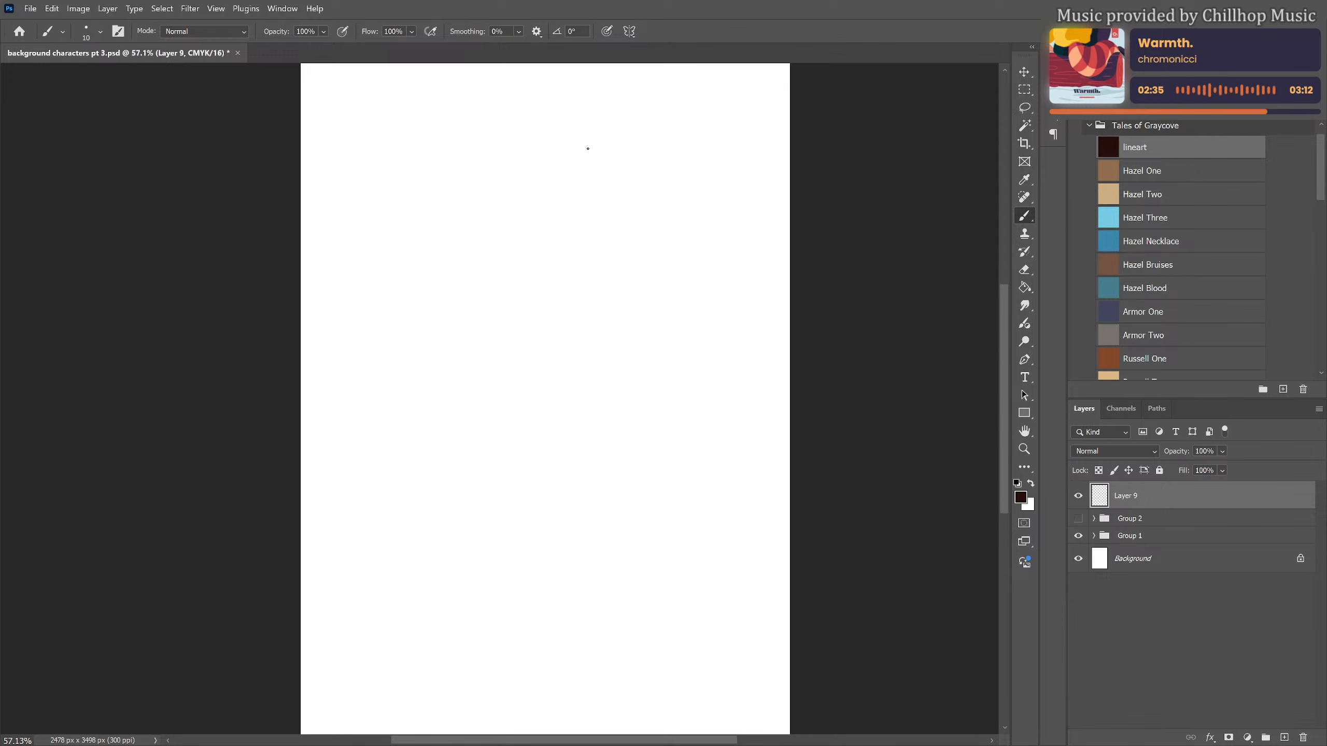
left_click_drag(588, 149, 594, 166)
key("ctrl+z")
left_click(1156, 312)
Sketch a round head near the top of the blank page and a long neck widening into a rounded chest
mouse_move(558, 125)
left_mouse_down()
mouse_move(584, 151)
mouse_move(530, 149)
mouse_move(580, 121)
mouse_move(624, 255)
left_mouse_up()
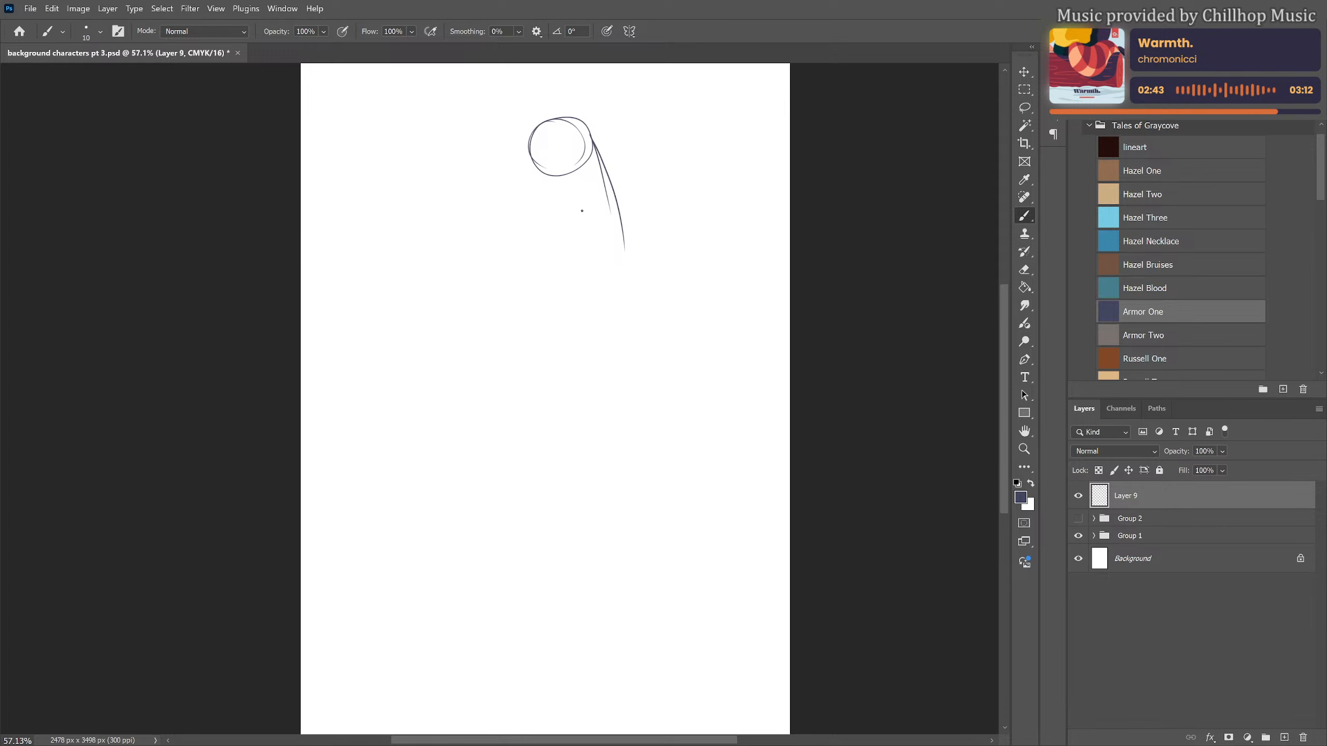
mouse_move(544, 173)
left_mouse_down()
mouse_move(559, 249)
mouse_move(550, 302)
mouse_move(605, 320)
left_mouse_up()
mouse_move(622, 225)
left_mouse_down()
mouse_move(636, 269)
mouse_move(596, 329)
left_mouse_up()
left_click_drag(634, 285, 609, 323)
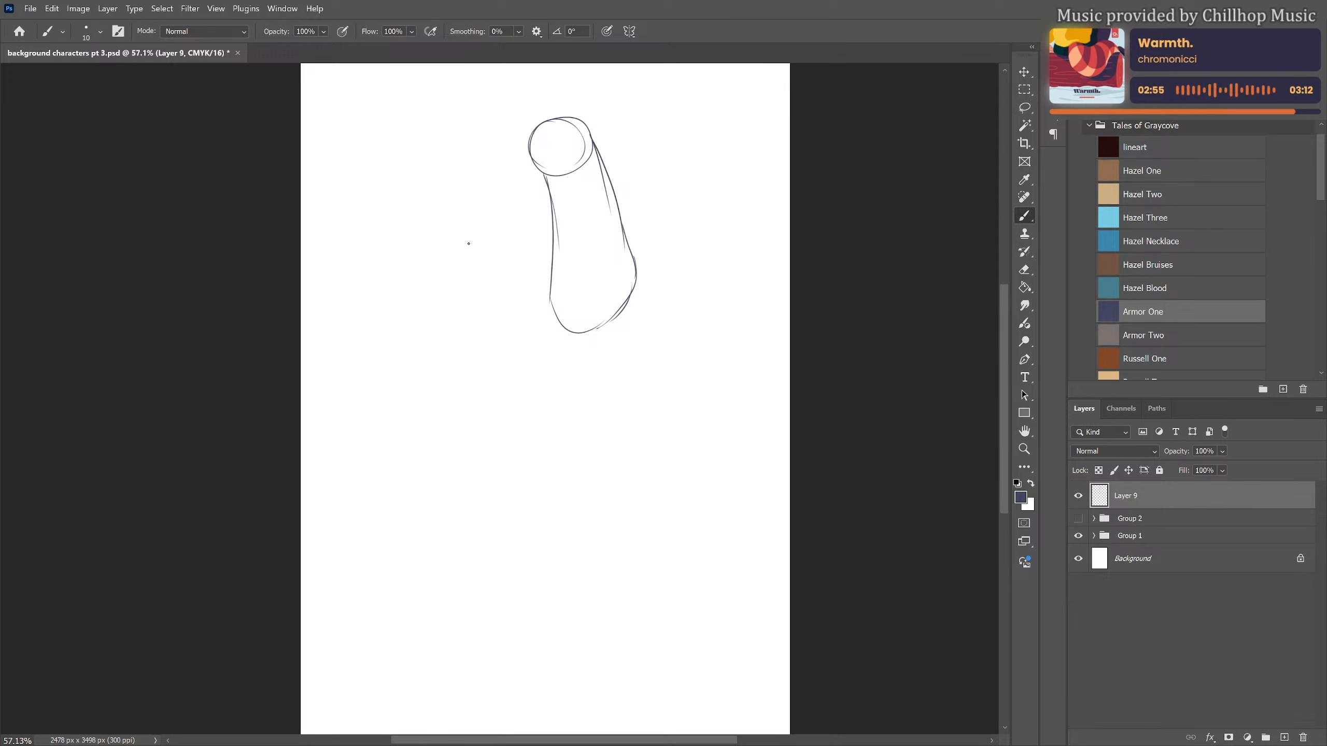
left_click_drag(435, 258, 486, 242)
mouse_move(406, 275)
left_mouse_down()
mouse_move(488, 241)
mouse_move(518, 261)
mouse_move(516, 277)
left_mouse_up()
mouse_move(405, 275)
left_mouse_down()
mouse_move(447, 286)
mouse_move(422, 297)
mouse_move(481, 271)
left_mouse_up()
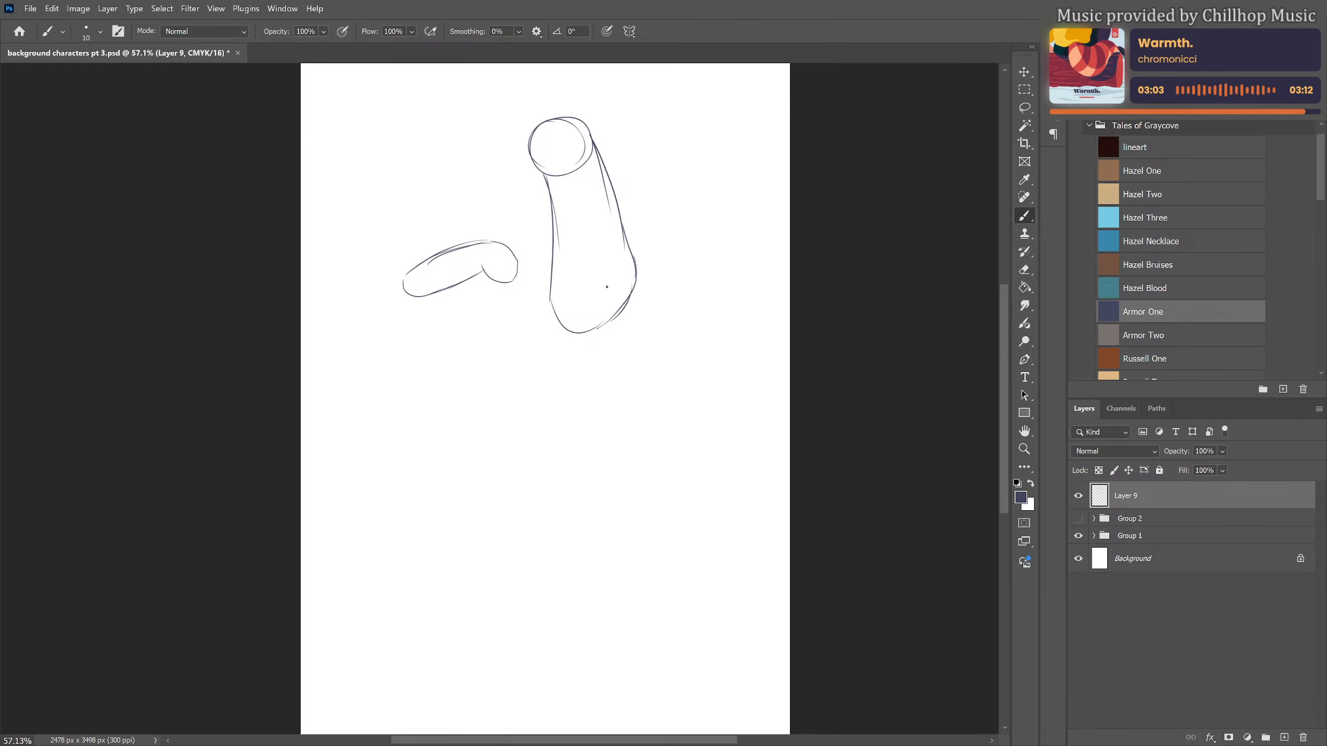
key("ctrl+z")
key("e")
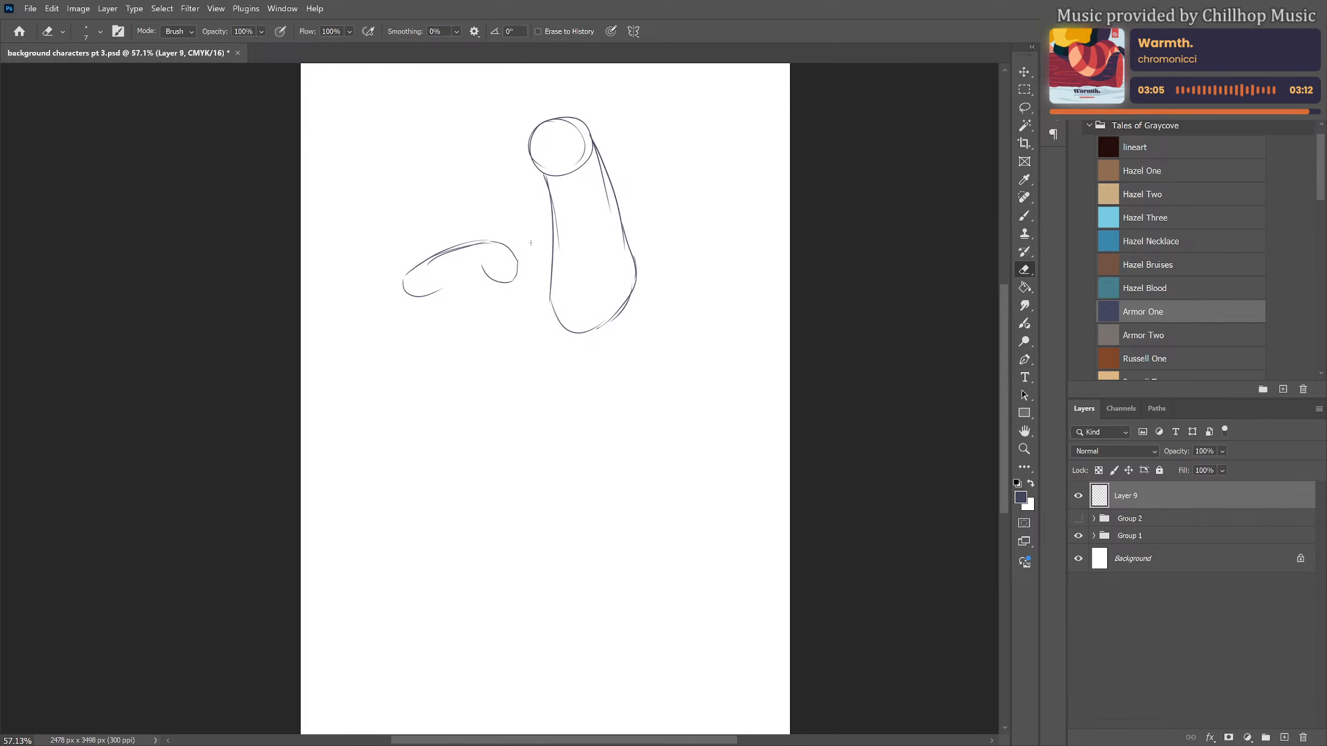
key("bracketright")
key("bracketright")
key("bracketright")
key("bracketright")
key("bracketright")
key("bracketright")
key("bracketright")
key("bracketright")
key("bracketright")
key("bracketright")
key("bracketright")
key("bracketright")
key("bracketright")
key("bracketright")
key("bracketright")
mouse_move(514, 255)
left_mouse_down()
mouse_move(493, 243)
mouse_move(462, 300)
left_mouse_up()
Sketch the outstretched bent arm with circles at its joints, and a long torso below the chest with a rounded lower edge
key("b")
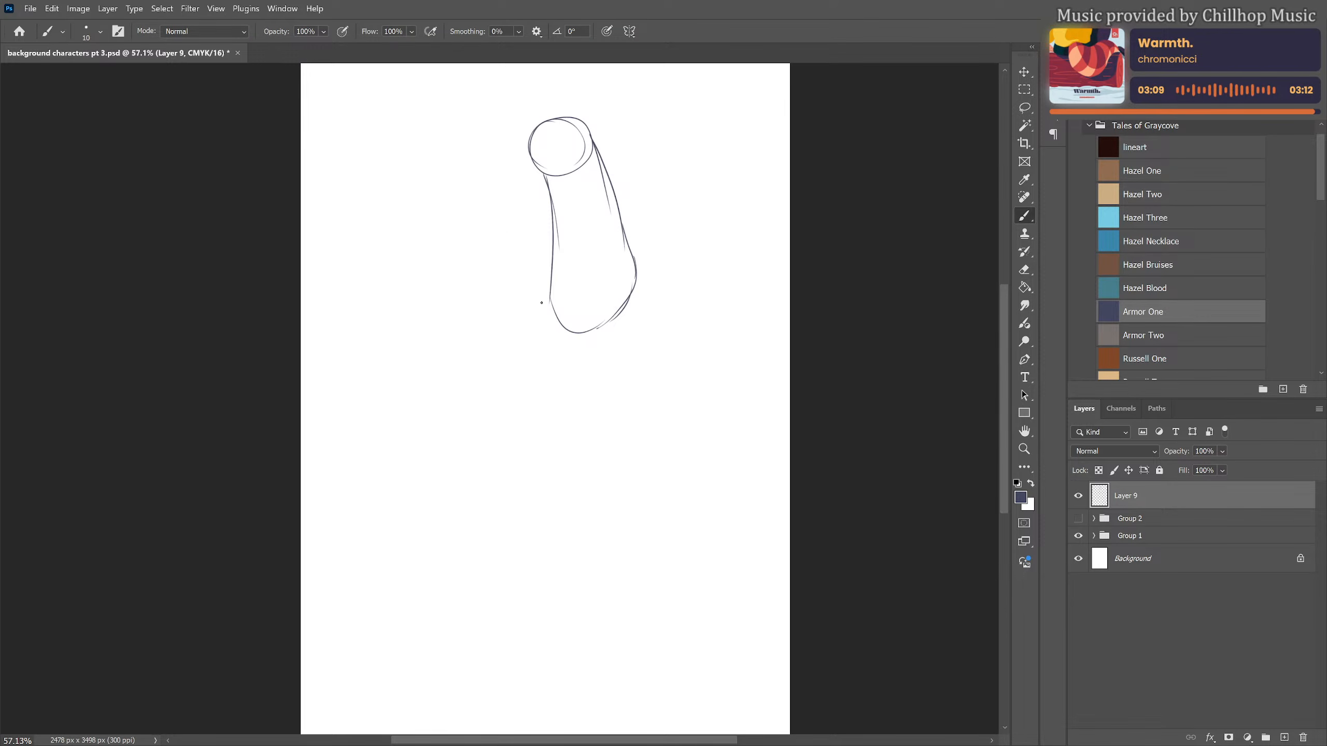
mouse_move(543, 296)
left_mouse_down()
mouse_move(445, 286)
mouse_move(457, 291)
mouse_move(445, 304)
mouse_move(433, 297)
mouse_move(479, 269)
mouse_move(515, 285)
left_mouse_up()
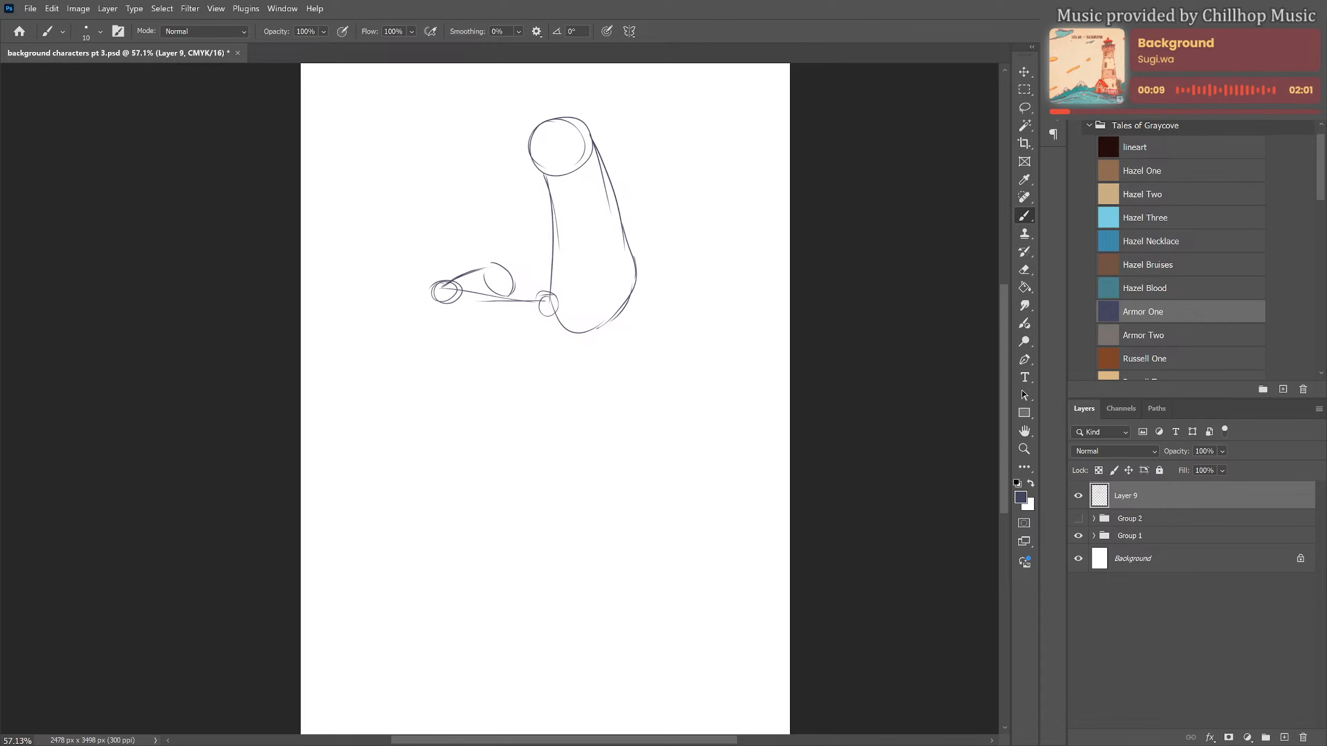
mouse_move(545, 354)
left_mouse_down()
mouse_move(546, 321)
mouse_move(554, 413)
left_mouse_up()
left_click_drag(553, 327, 571, 491)
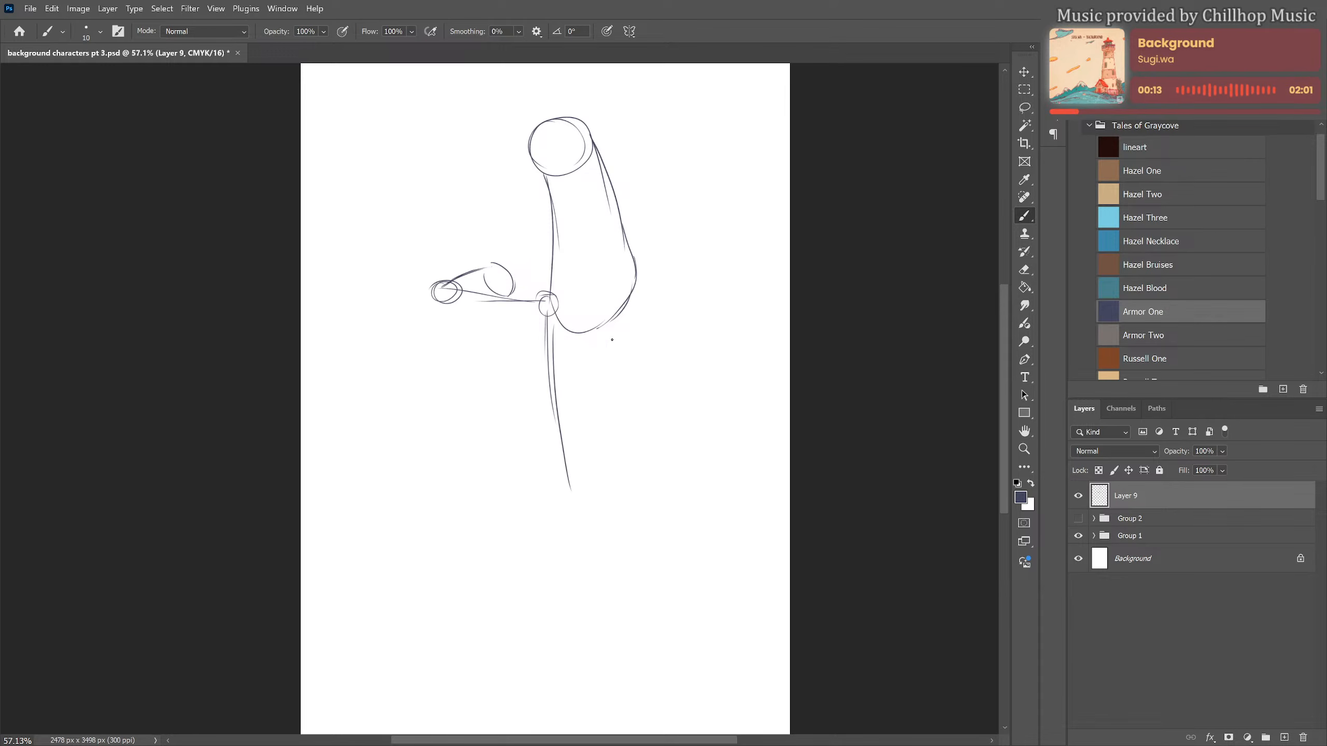
left_click_drag(637, 268, 648, 408)
left_click_drag(651, 340, 660, 463)
mouse_move(568, 477)
left_mouse_down()
mouse_move(664, 459)
mouse_move(647, 487)
left_mouse_up()
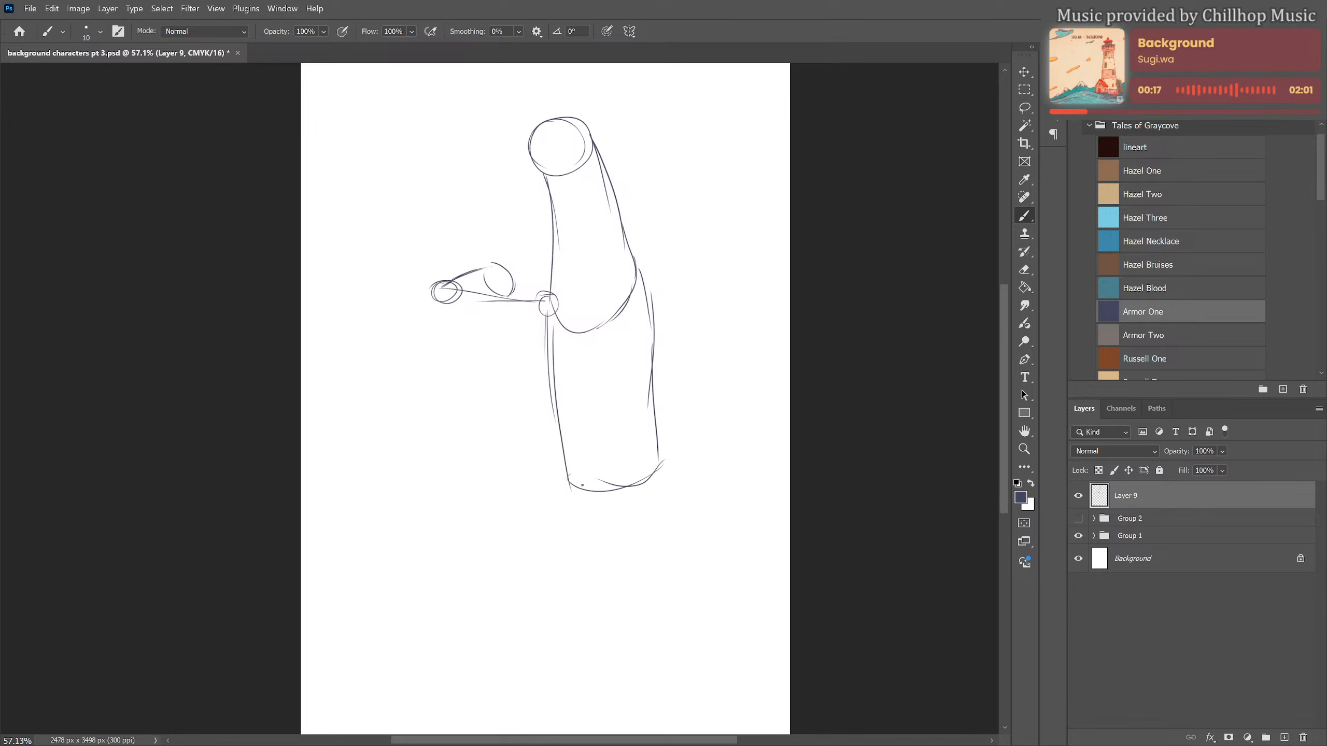
Sketch the two long outer lines of the lower body, tapering from the torso towards the bottom of the page
left_click_drag(575, 475, 622, 682)
left_click_drag(661, 467, 666, 556)
left_click_drag(664, 506, 667, 675)
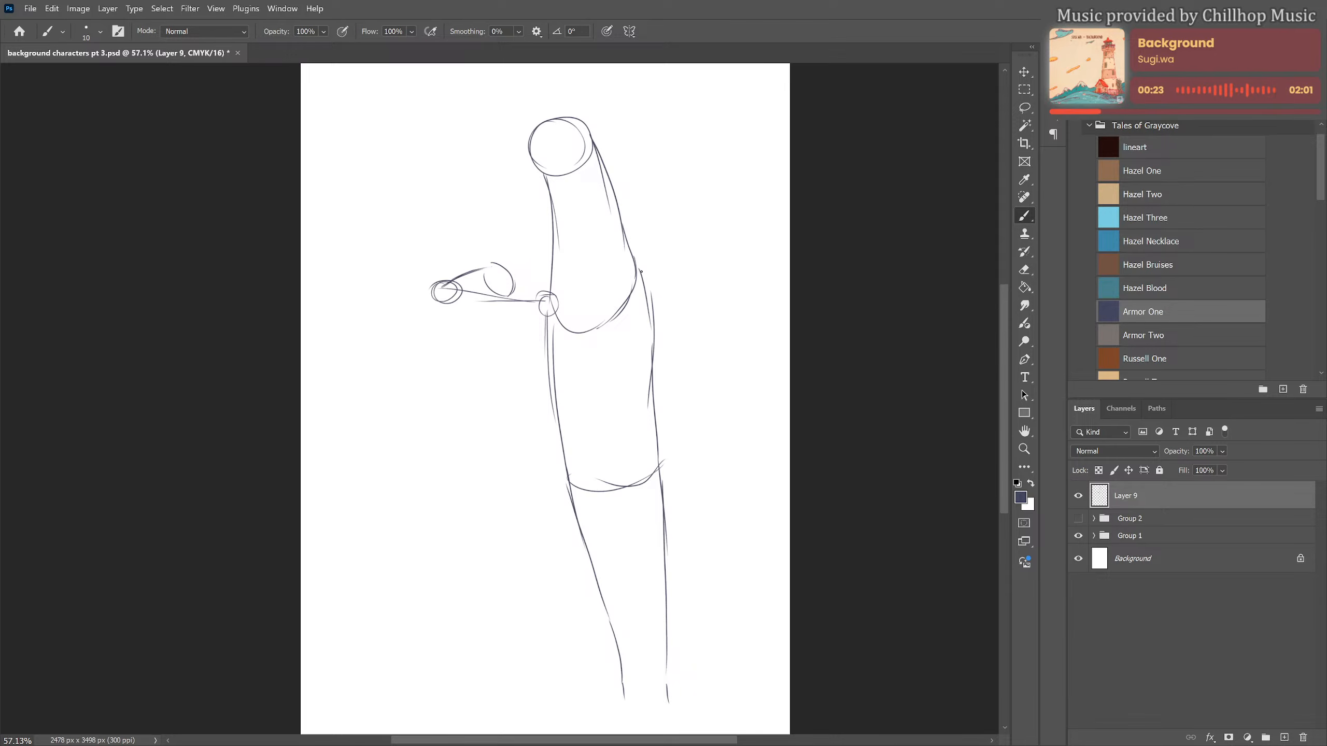
Sketch the other arm bent outwards from the shoulder, with a circled elbow and the hand resting on the hip
left_click_drag(640, 270, 675, 339)
left_click_drag(648, 293, 709, 388)
mouse_move(721, 395)
left_mouse_down()
mouse_move(716, 408)
mouse_move(726, 397)
left_mouse_up()
mouse_move(719, 405)
left_mouse_down()
mouse_move(635, 450)
mouse_move(652, 464)
left_mouse_up()
left_click_drag(659, 464, 673, 440)
left_click_drag(710, 384, 715, 393)
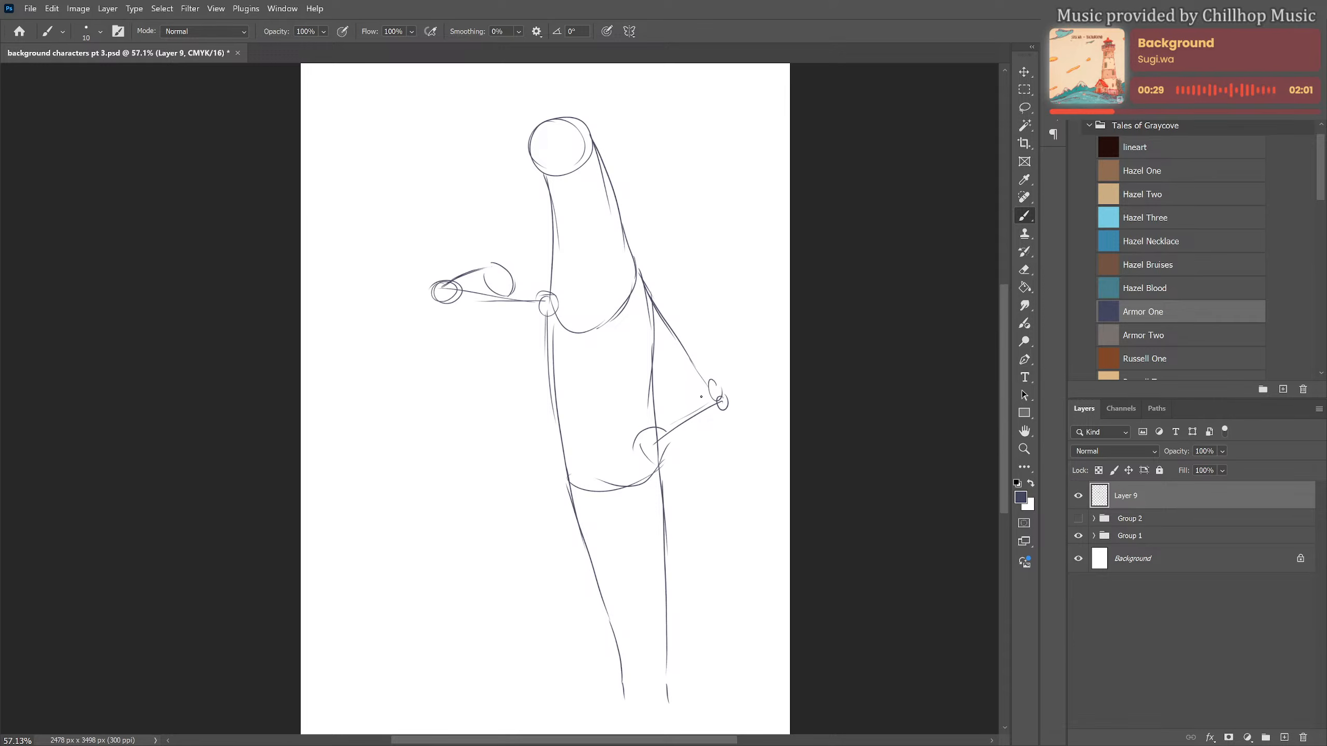
Finish the bent forearm's outline and give the round head a long snout, two upright pointed ears and a small oval eye
left_click_drag(655, 444, 712, 392)
mouse_move(539, 119)
left_mouse_down()
mouse_move(577, 113)
mouse_move(531, 116)
mouse_move(494, 152)
mouse_move(509, 180)
mouse_move(597, 161)
mouse_move(584, 230)
left_mouse_up()
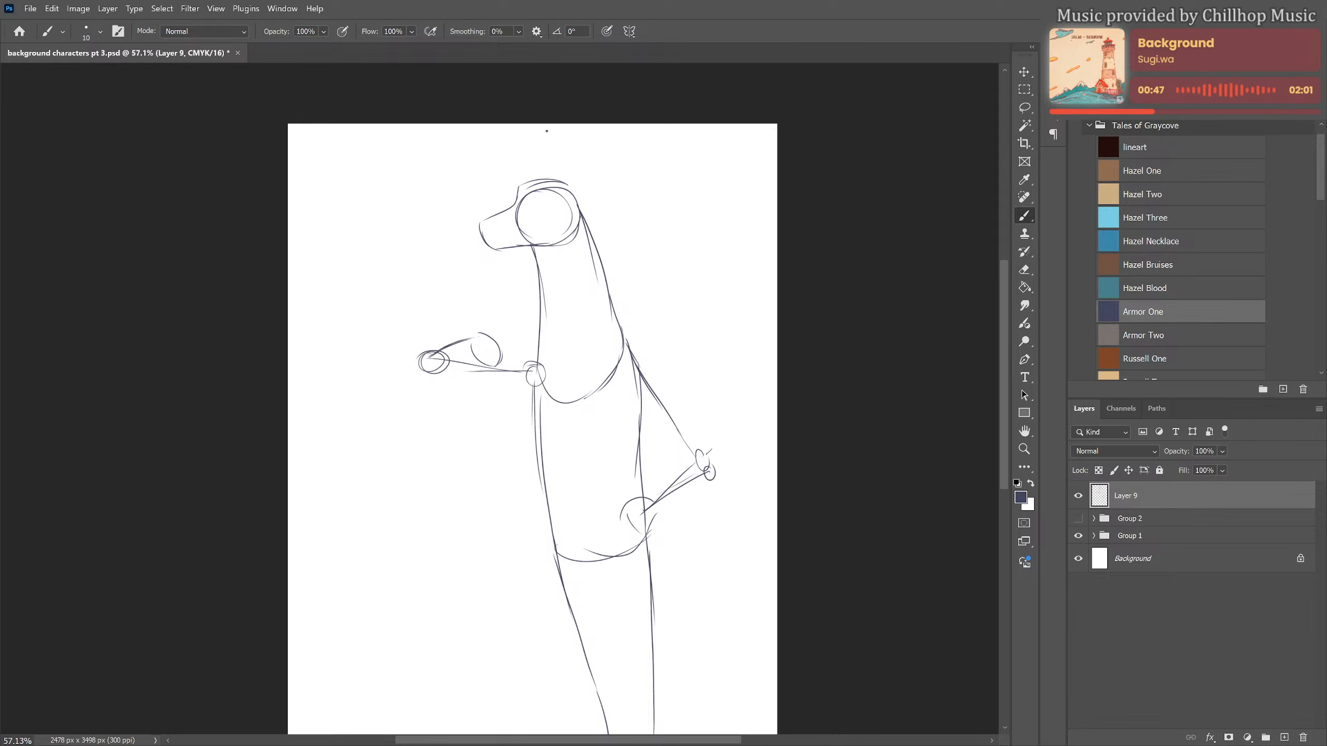
mouse_move(547, 131)
left_mouse_down()
mouse_move(561, 187)
mouse_move(552, 157)
mouse_move(590, 188)
mouse_move(581, 212)
mouse_move(528, 181)
mouse_move(553, 179)
mouse_move(541, 204)
left_mouse_up()
left_click_drag(613, 310, 606, 241)
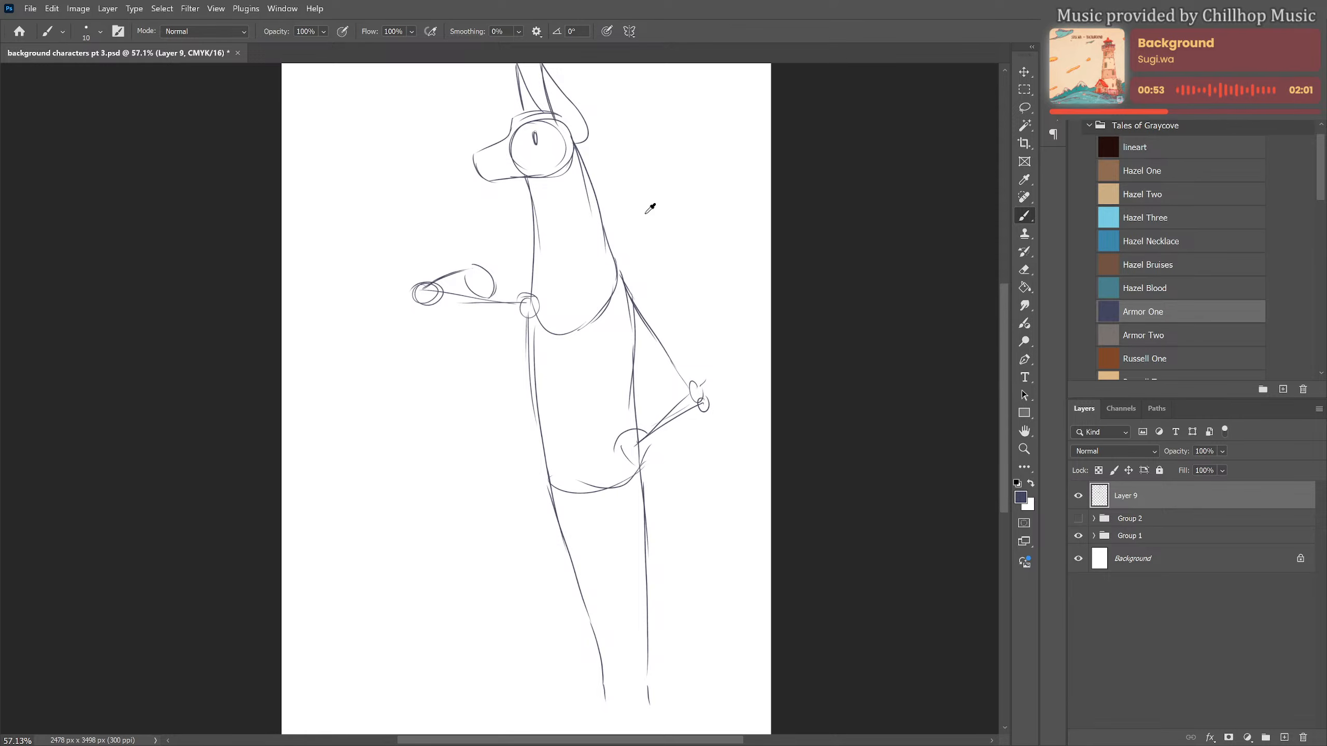
Scale the whole figure sketch to 88.61% and reposition it on the page
scroll(638, 243, "down", 3)
key("ctrl+t")
left_click_drag(690, 112, 664, 163)
left_click_drag(606, 270, 606, 257)
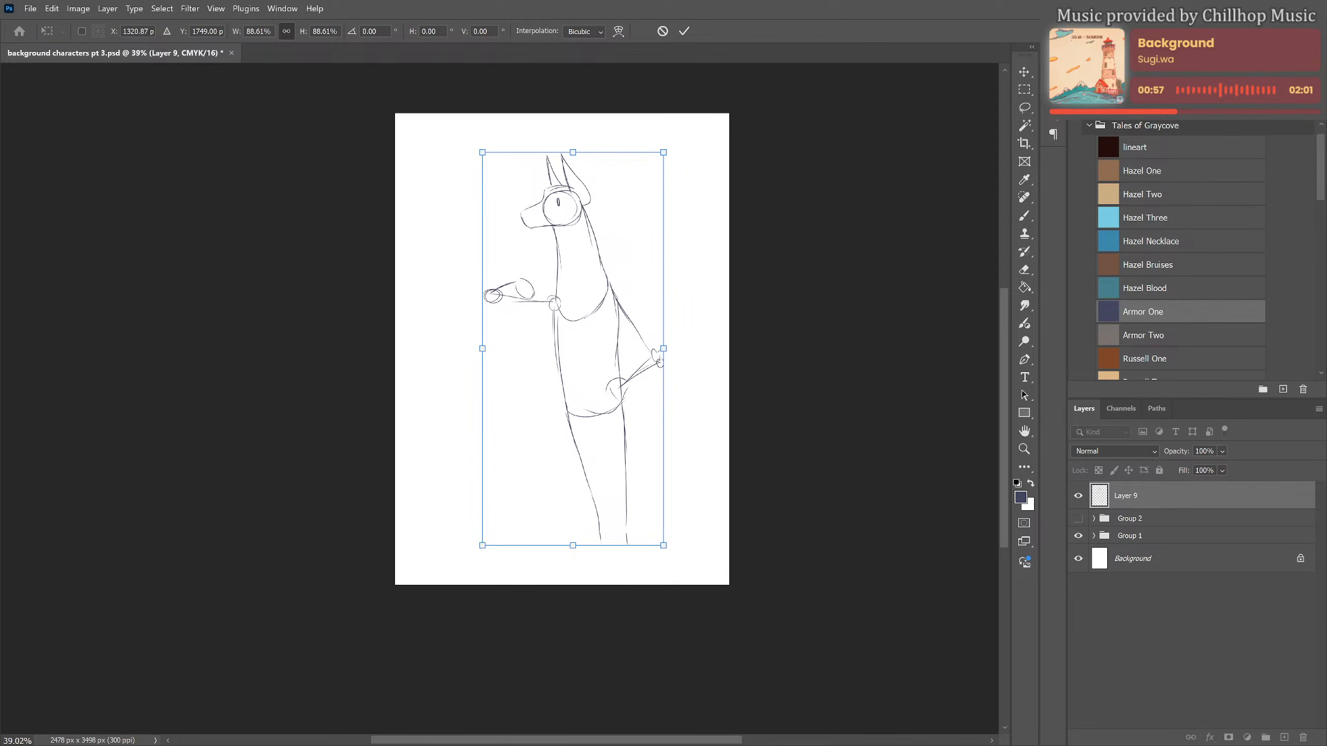
key("Return")
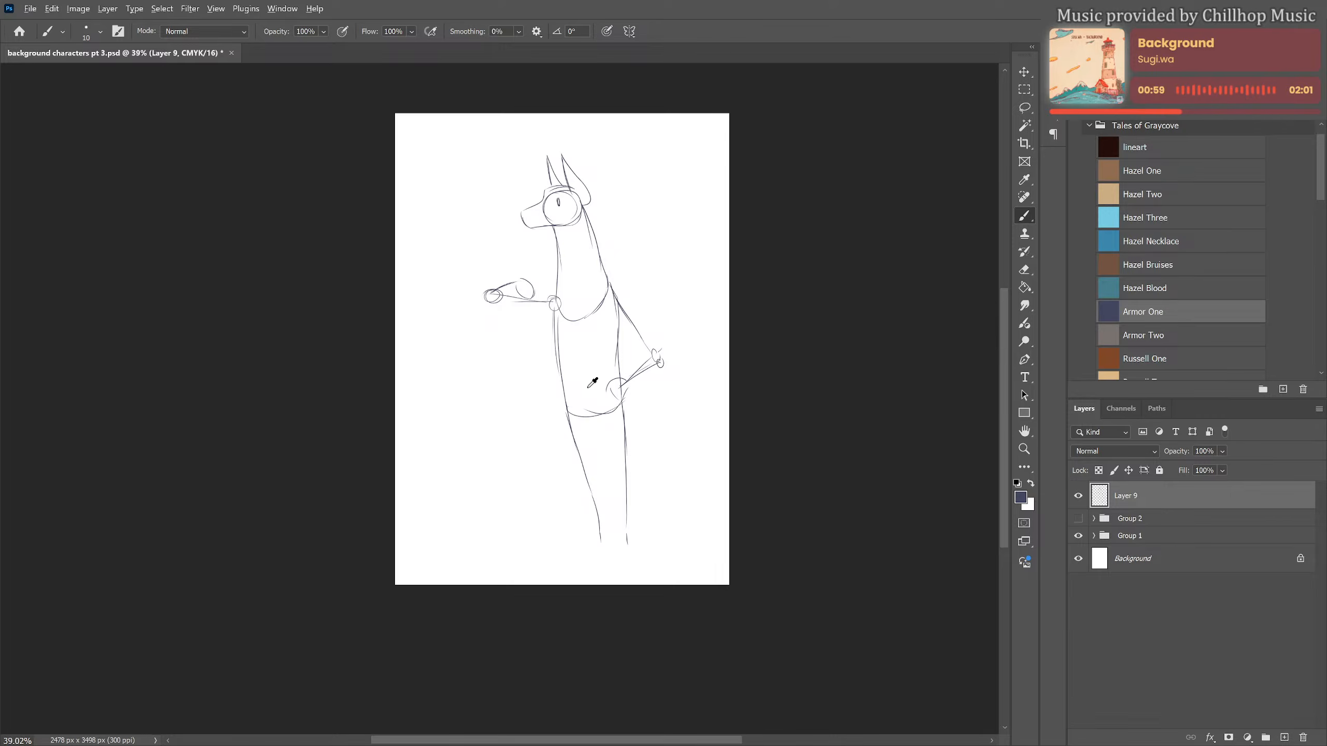
Extend the outer leg lines to the ankles and sketch a small flared hoof at the end of each leg
scroll(592, 383, "up", 2)
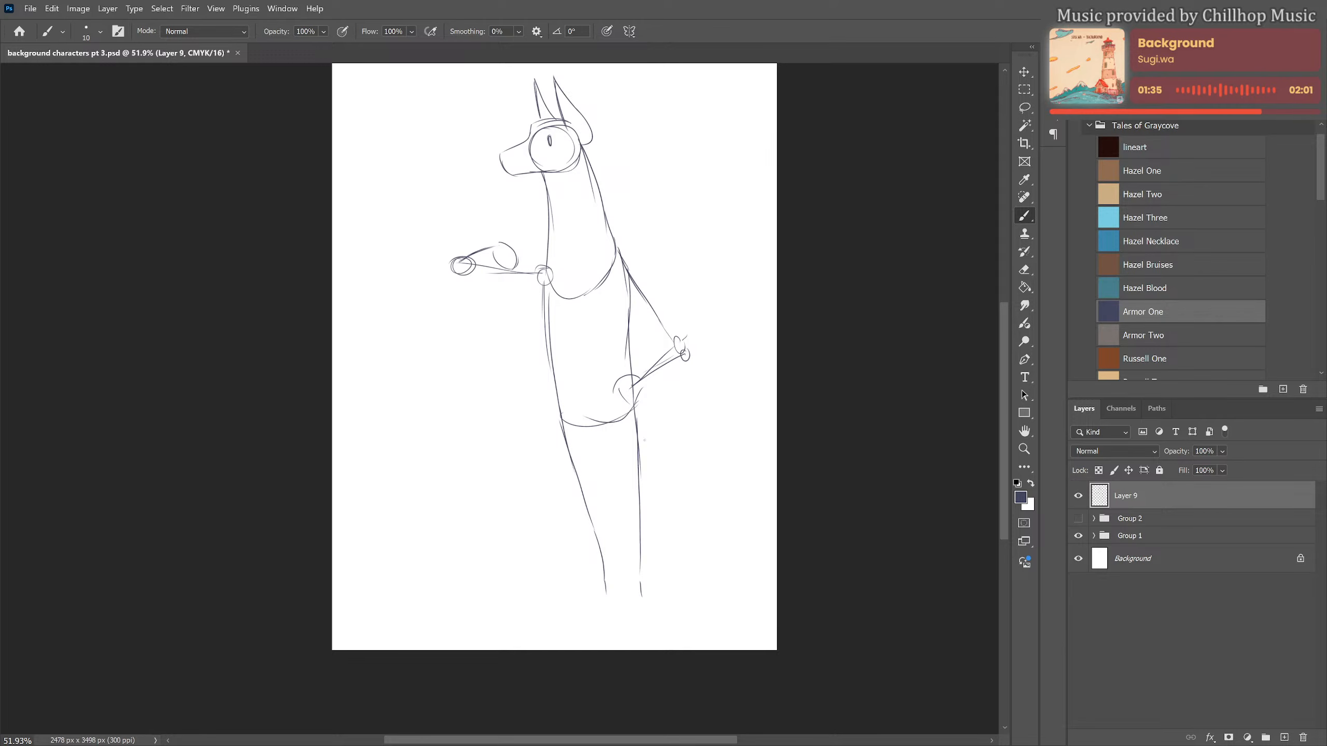
left_click_drag(603, 570, 606, 619)
mouse_move(642, 494)
left_mouse_down()
mouse_move(648, 601)
mouse_move(582, 627)
mouse_move(610, 625)
left_mouse_up()
left_click_drag(647, 603, 637, 627)
left_click_drag(637, 627, 663, 624)
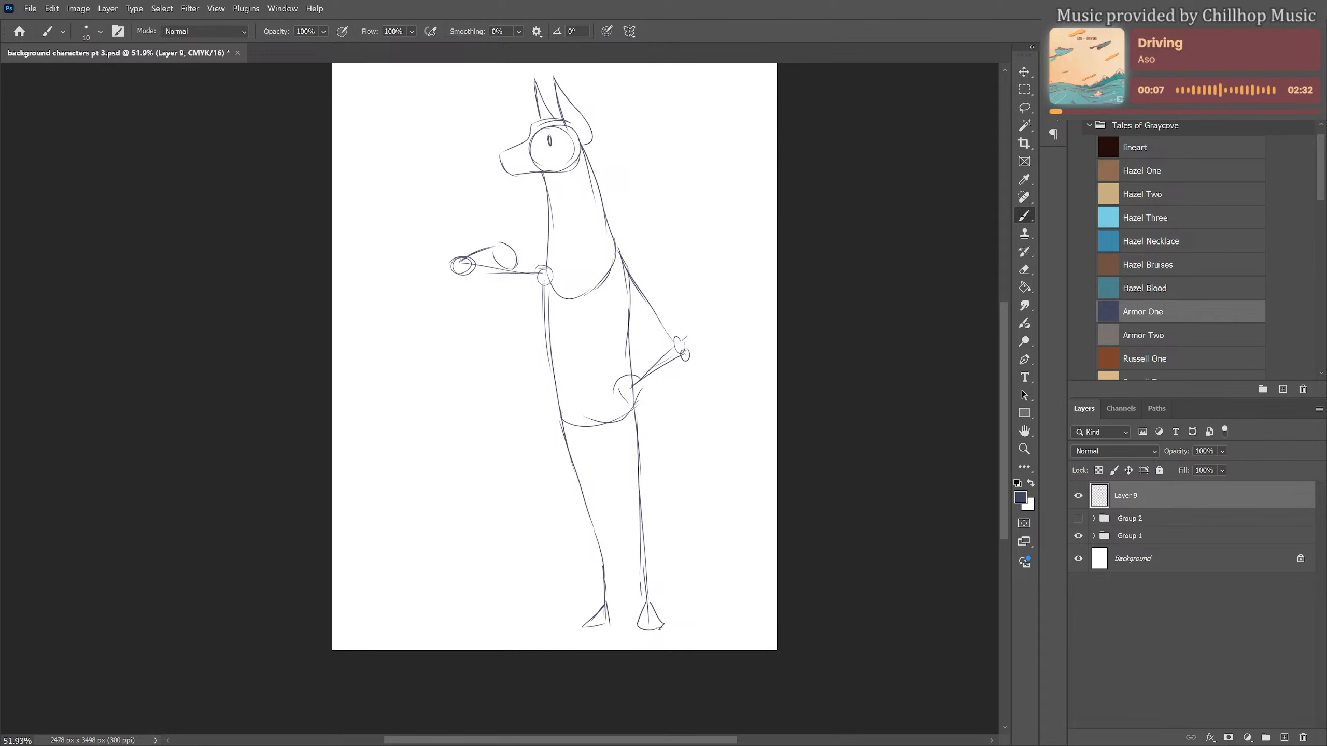
Sketch the inner leg lines from the crotch down to the hooves and reinforce the front shin
mouse_move(594, 444)
left_mouse_down()
mouse_move(611, 444)
mouse_move(636, 611)
left_mouse_up()
left_click_drag(603, 442, 622, 614)
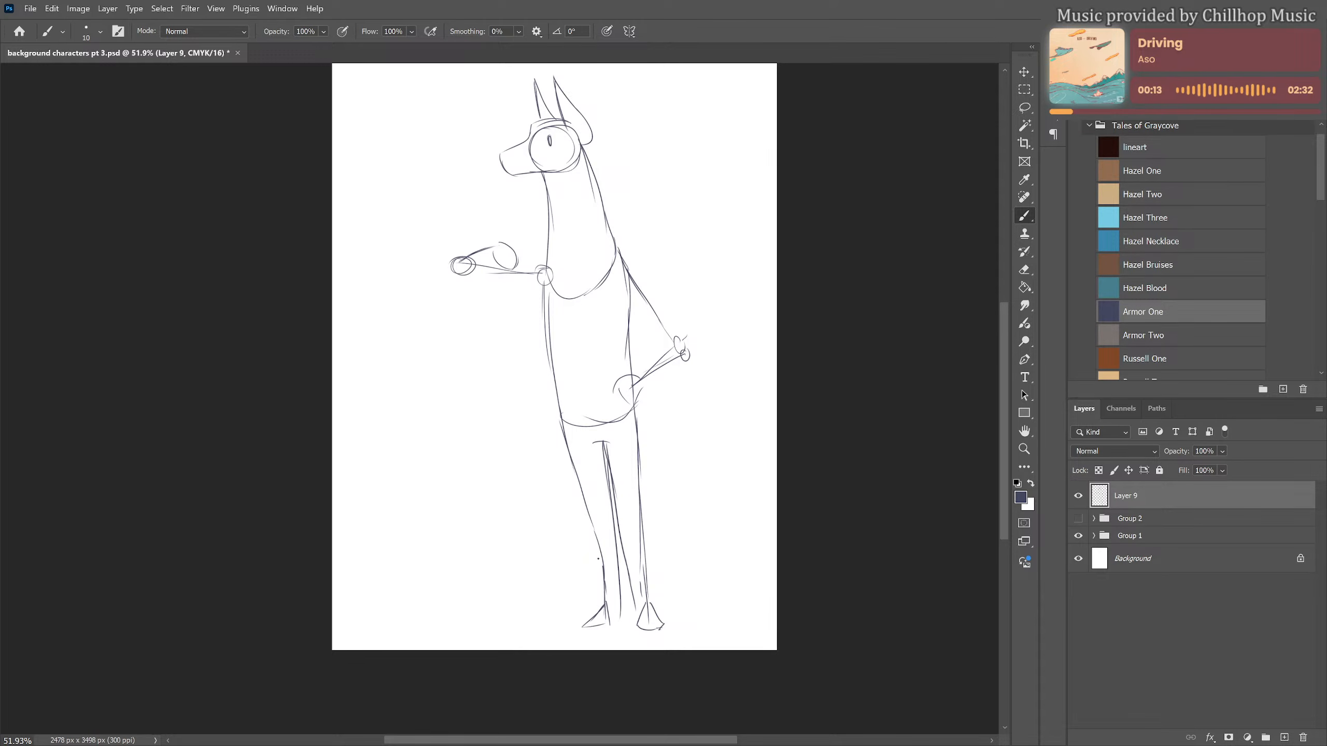
left_click_drag(592, 530, 605, 603)
left_click_drag(598, 553, 604, 603)
left_click_drag(637, 484, 662, 582)
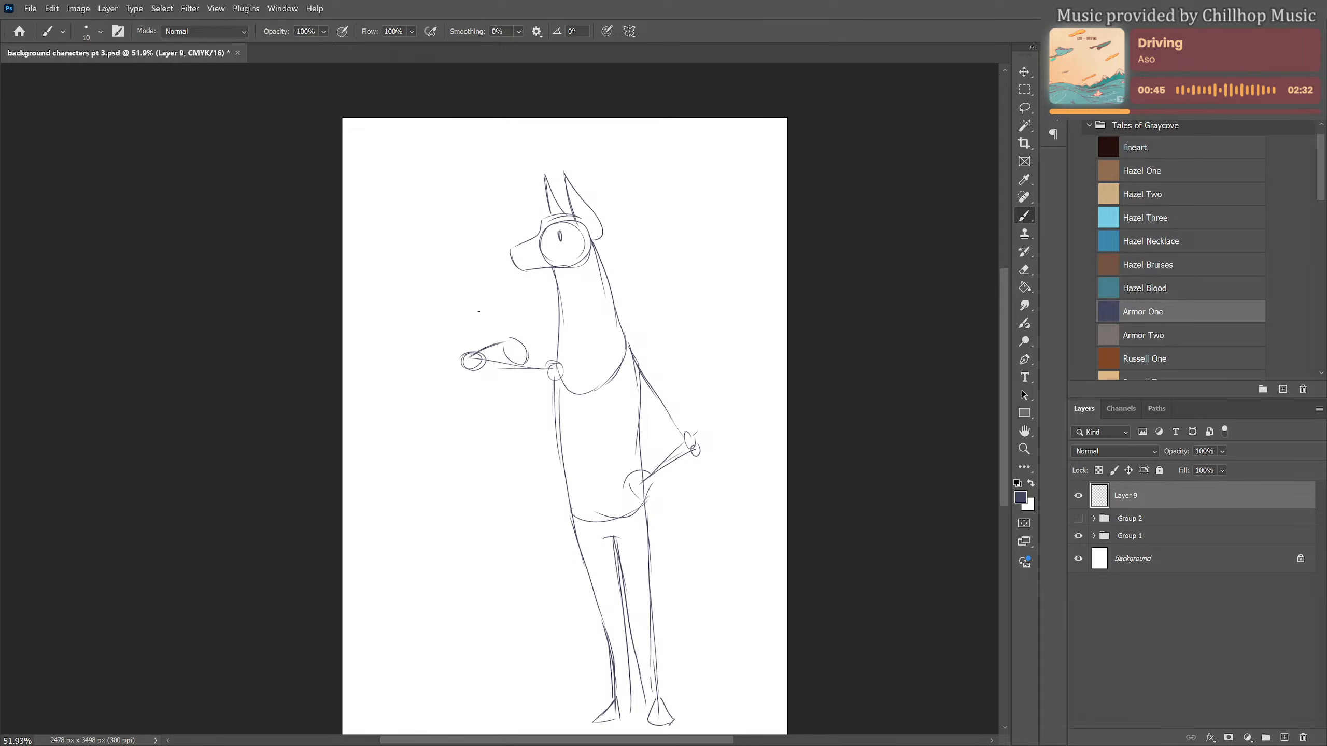
Sketch a crow-like bird perched on the outstretched arm, with a pointed beak, small eye, wing feathers and long tail
mouse_move(488, 295)
left_mouse_down()
mouse_move(458, 329)
mouse_move(468, 318)
mouse_move(448, 355)
mouse_move(454, 372)
mouse_move(516, 304)
mouse_move(506, 339)
left_mouse_up()
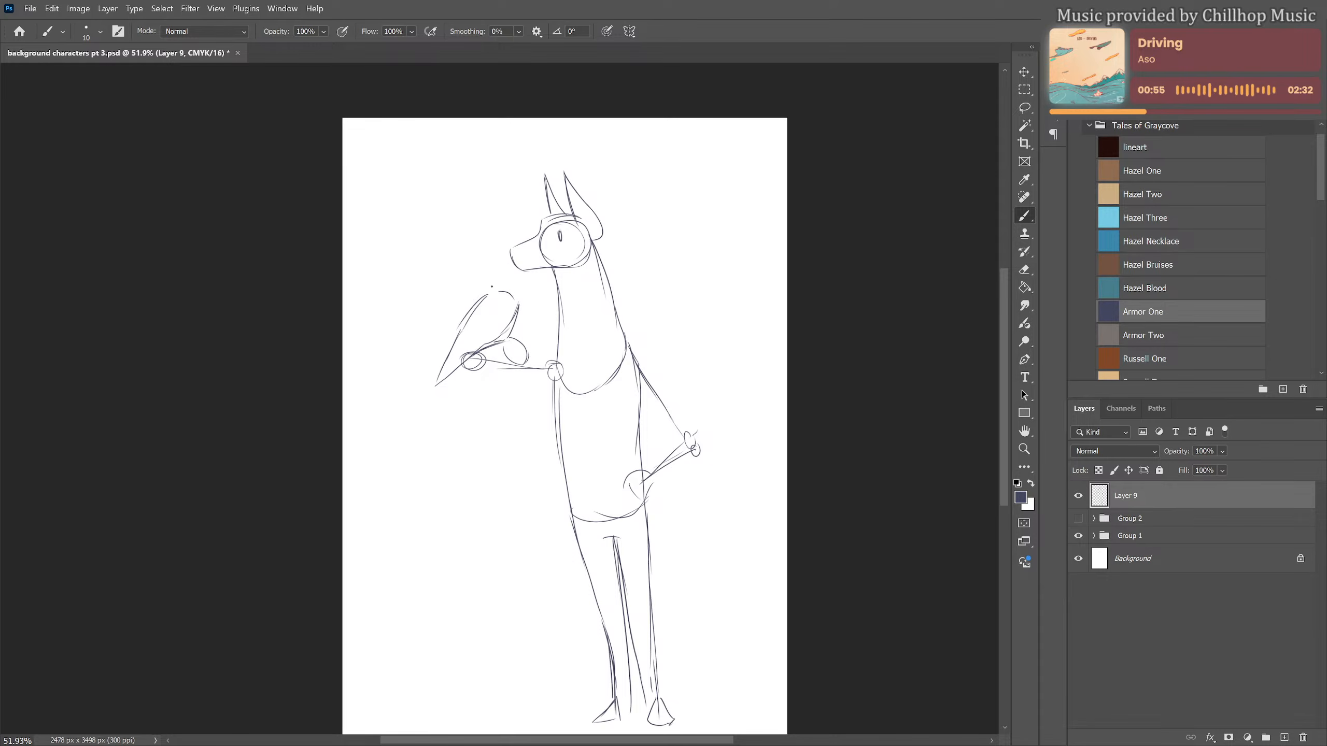
mouse_move(497, 281)
left_mouse_down()
mouse_move(513, 278)
mouse_move(485, 296)
mouse_move(536, 288)
mouse_move(518, 321)
left_mouse_up()
left_click(508, 284)
mouse_move(501, 312)
left_mouse_down()
mouse_move(516, 308)
mouse_move(494, 326)
mouse_move(510, 323)
mouse_move(500, 337)
mouse_move(440, 383)
left_mouse_up()
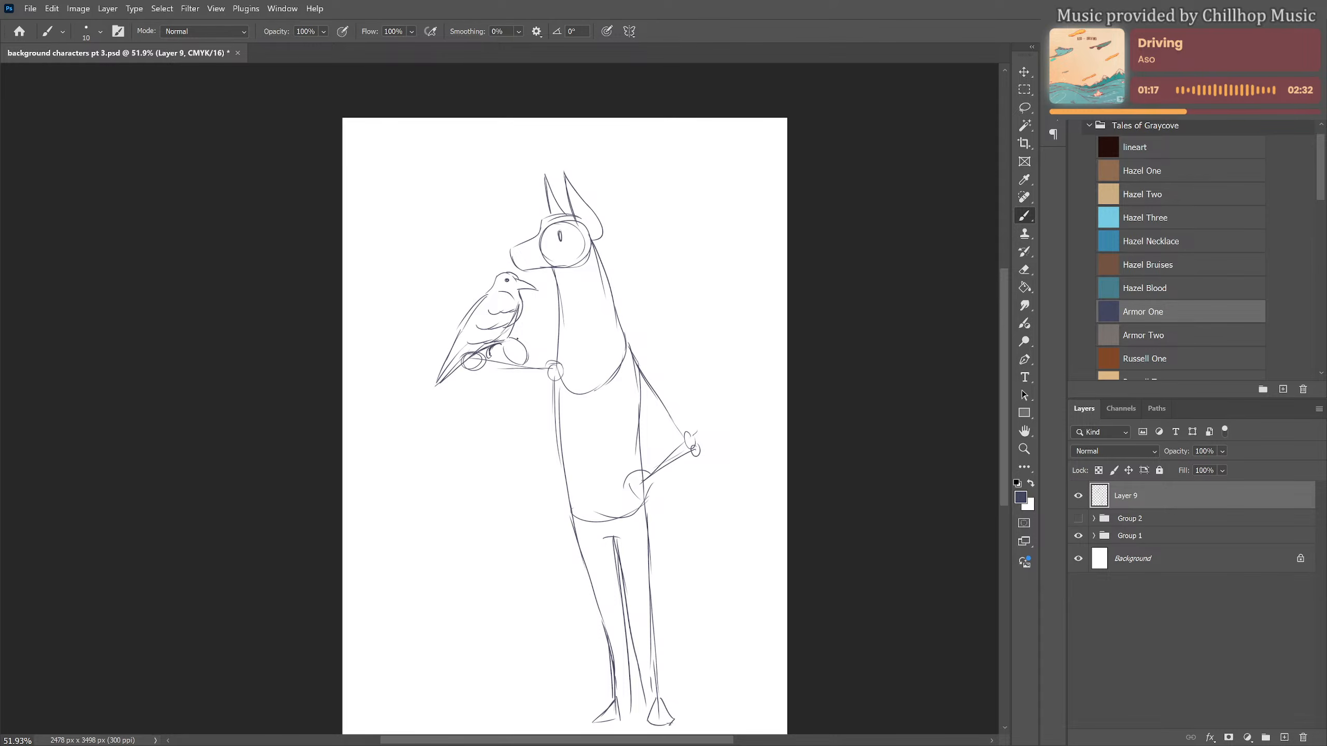
Sketch the fingers of the hand beneath the bird and outline the outstretched forearm back to the torso
mouse_move(529, 346)
left_mouse_down()
mouse_move(521, 375)
mouse_move(499, 358)
mouse_move(528, 372)
left_mouse_up()
scroll(632, 357, "down", 1)
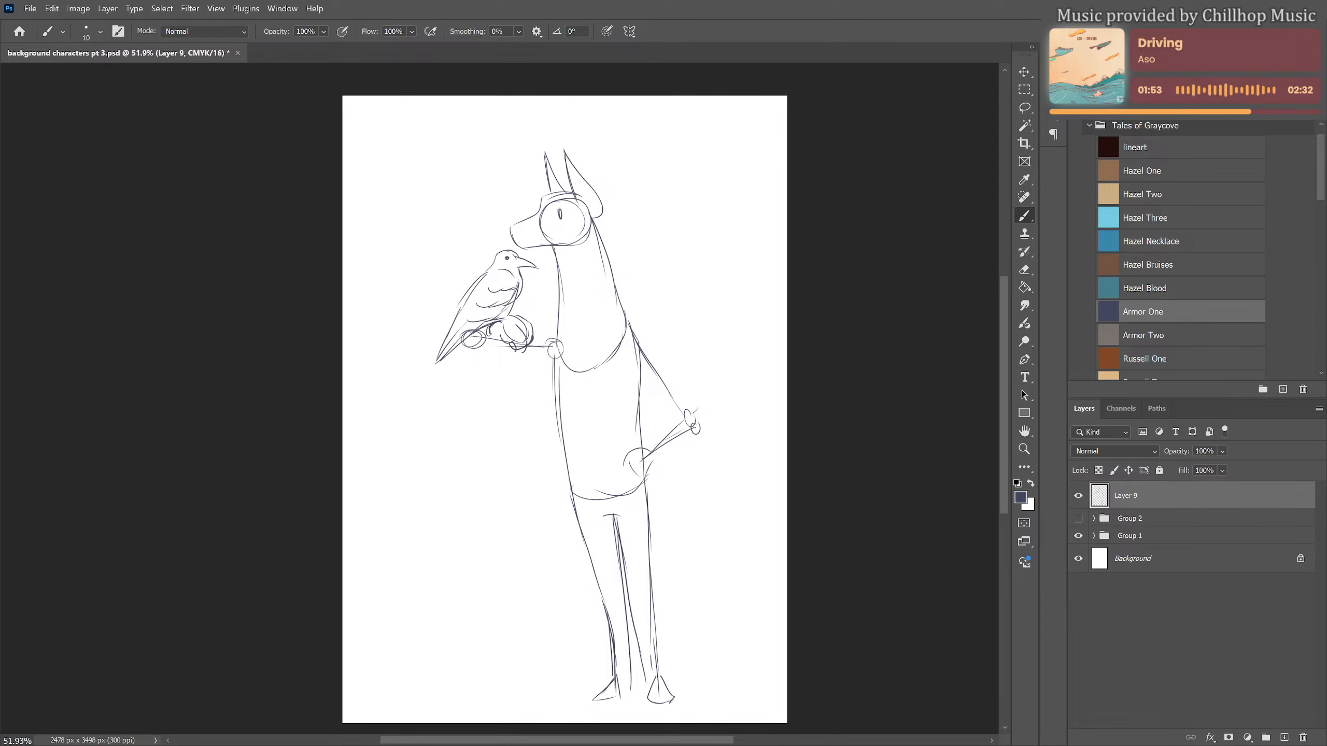
scroll(585, 265, "up", 1)
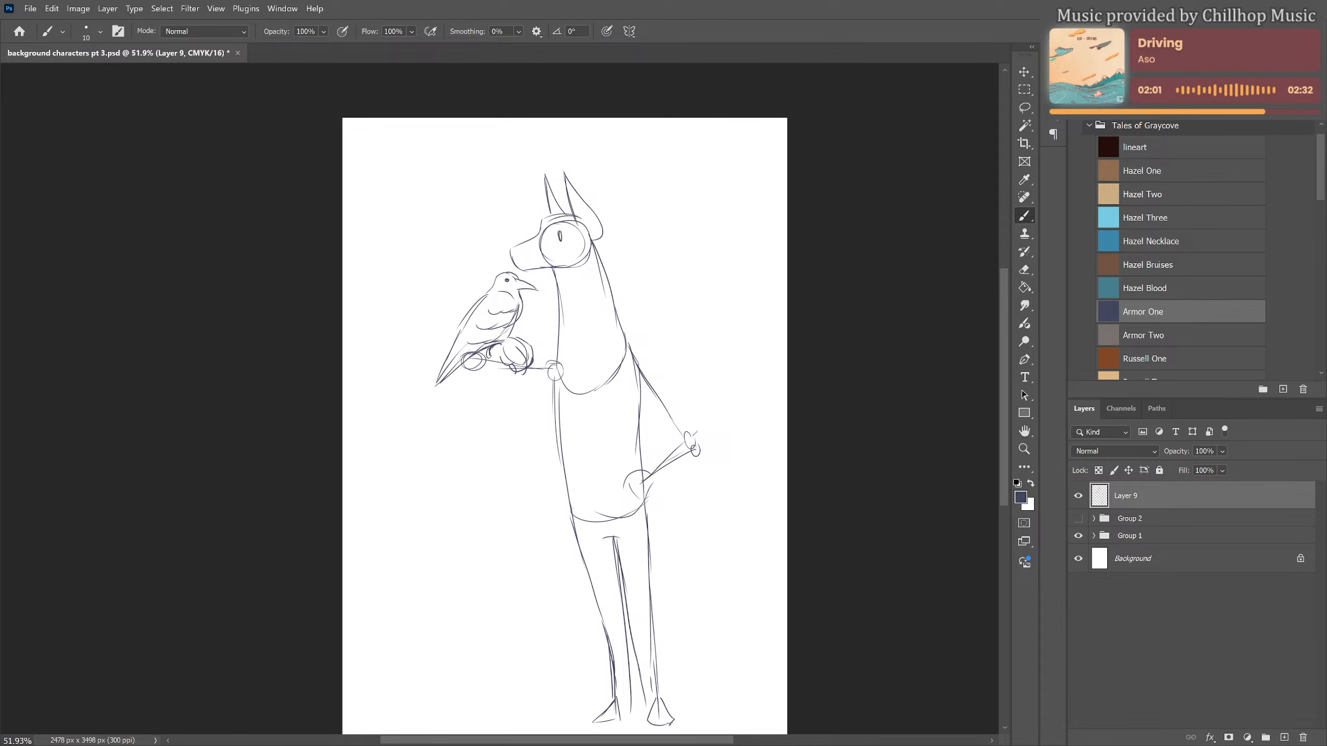
mouse_move(557, 305)
left_mouse_down()
mouse_move(537, 362)
mouse_move(550, 361)
mouse_move(533, 359)
mouse_move(560, 358)
left_mouse_up()
mouse_move(470, 379)
left_mouse_down()
mouse_move(514, 364)
mouse_move(563, 399)
mouse_move(562, 413)
left_mouse_up()
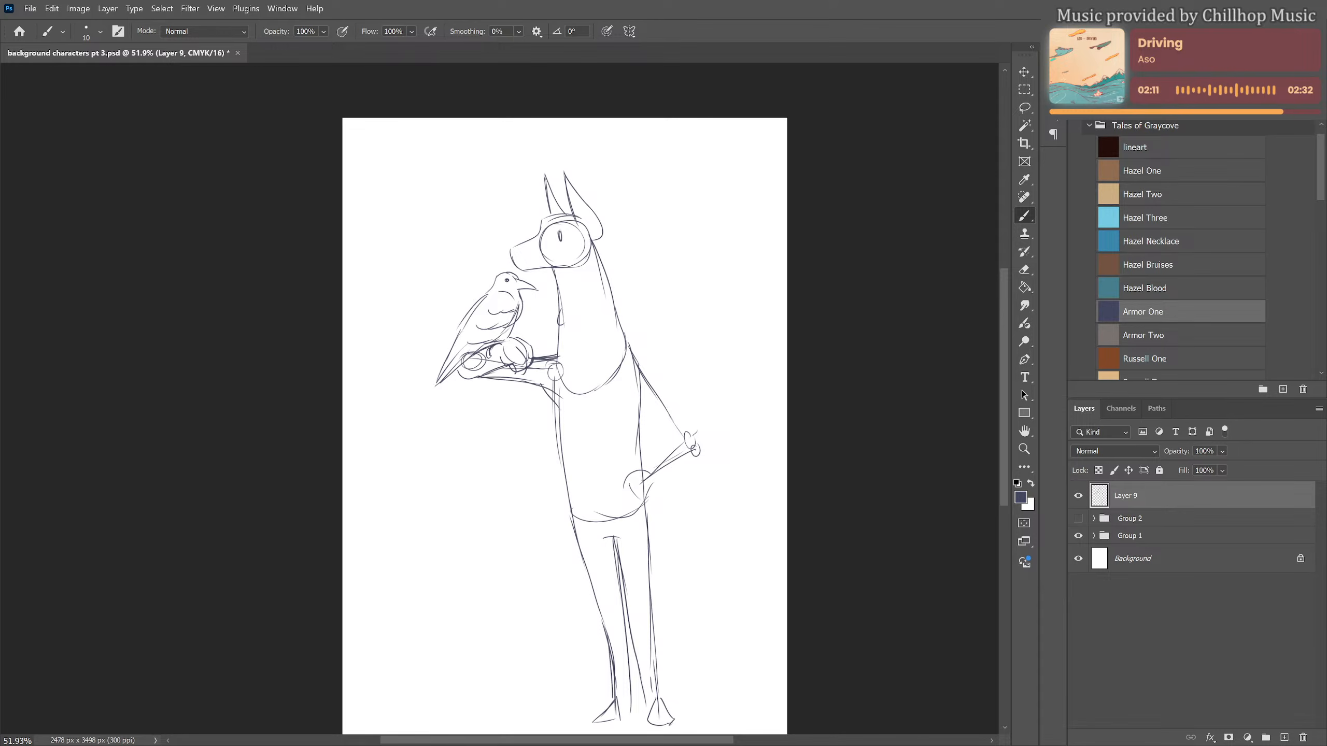
Outline the arm on the hip with its hand, add a rounded tail-like shape behind it, and mark the nostril
left_click_drag(634, 357, 690, 442)
mouse_move(624, 401)
left_mouse_down()
mouse_move(660, 436)
mouse_move(644, 416)
mouse_move(676, 415)
mouse_move(669, 450)
mouse_move(669, 439)
mouse_move(620, 492)
mouse_move(639, 481)
mouse_move(638, 495)
mouse_move(679, 467)
left_mouse_up()
mouse_move(690, 460)
left_mouse_down()
mouse_move(688, 427)
mouse_move(638, 467)
mouse_move(671, 495)
mouse_move(648, 527)
mouse_move(670, 523)
mouse_move(658, 527)
left_mouse_up()
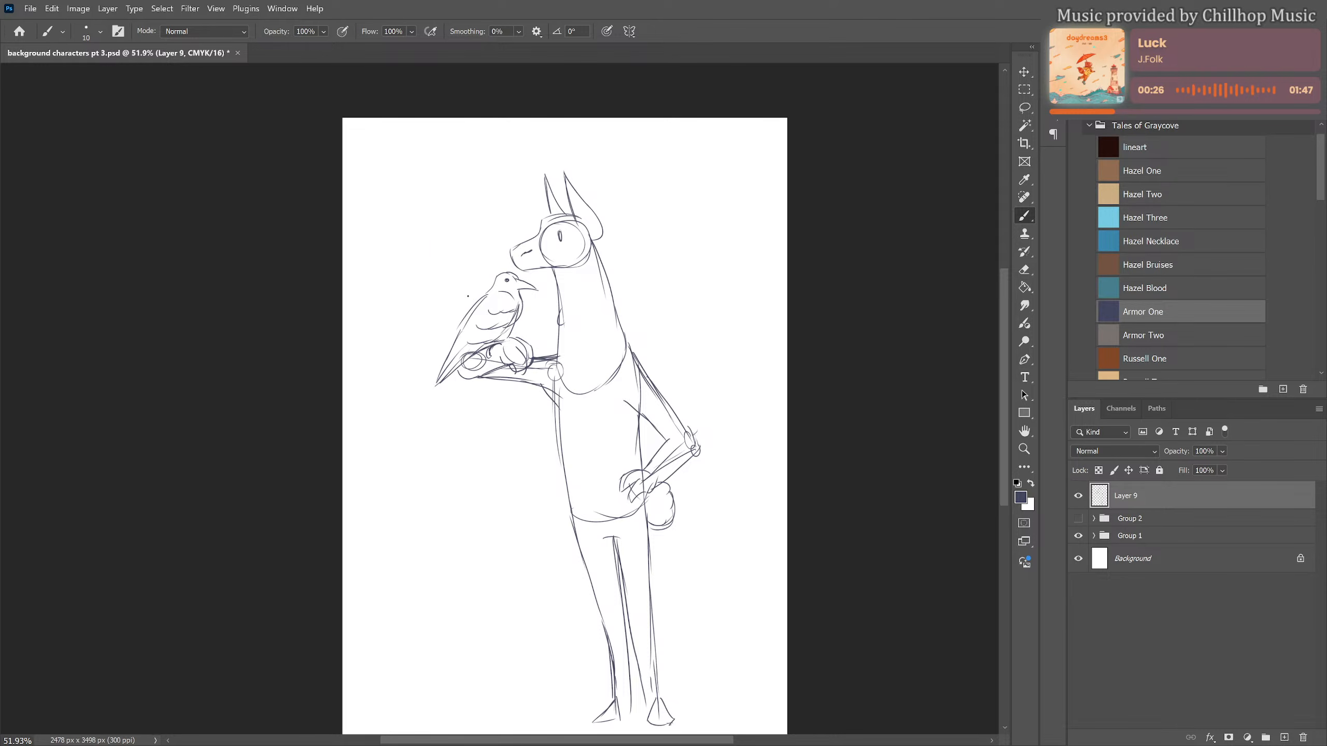
mouse_move(468, 297)
left_mouse_down()
mouse_move(437, 234)
mouse_move(448, 217)
mouse_move(473, 230)
mouse_move(508, 201)
left_mouse_up()
key("ctrl+z")
key("ctrl+z")
key("ctrl+z")
key("ctrl+z")
key("ctrl+z")
key("ctrl+z")
key("ctrl+z")
Sketch a slanted belt with an oval buckle and a tied pouch at the front hip, and reinforce the bent upper arm
left_click_drag(562, 509, 630, 491)
mouse_move(566, 521)
left_mouse_down()
mouse_move(638, 504)
mouse_move(605, 501)
mouse_move(568, 522)
mouse_move(558, 551)
mouse_move(581, 556)
mouse_move(561, 538)
left_mouse_up()
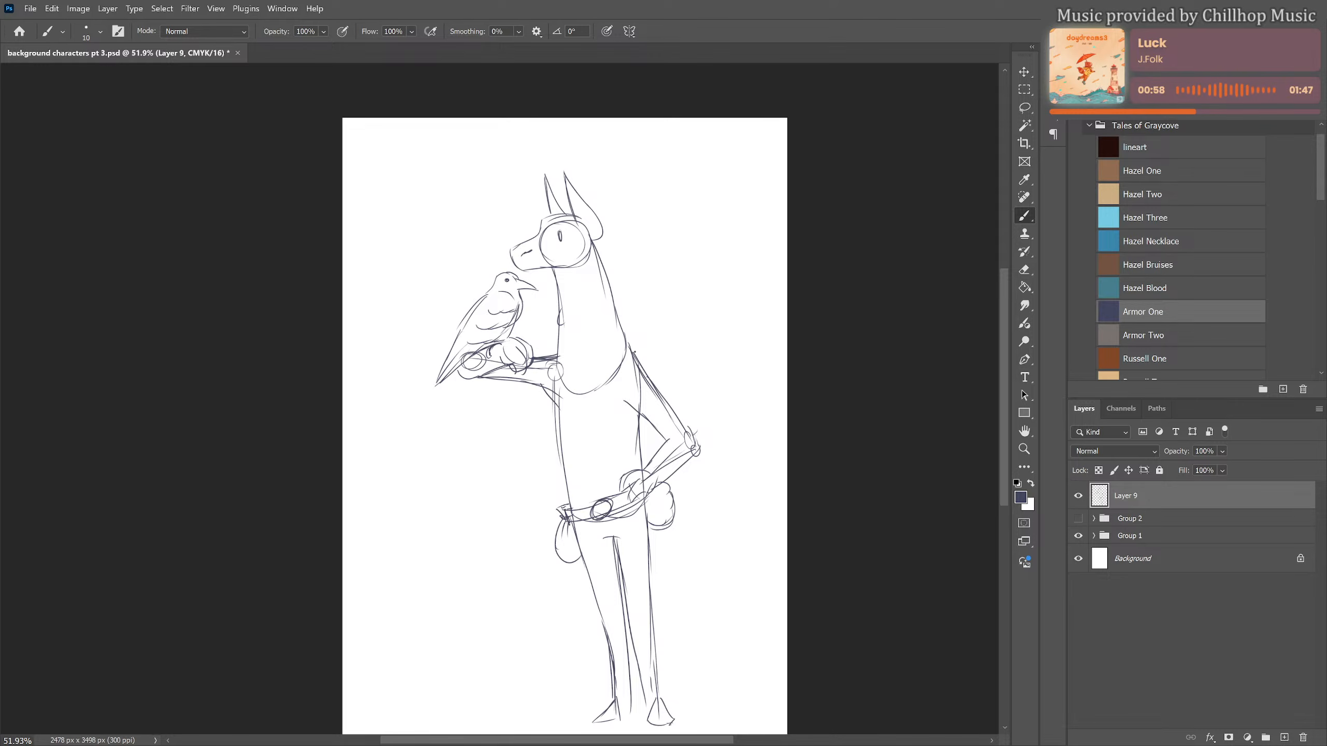
left_click_drag(630, 347, 697, 448)
Add a small mouth and sketch fur tufts on the throat, the back of the neck and the forehead
left_click_drag(530, 265, 516, 268)
mouse_move(552, 285)
left_mouse_down()
mouse_move(549, 347)
mouse_move(579, 405)
left_mouse_up()
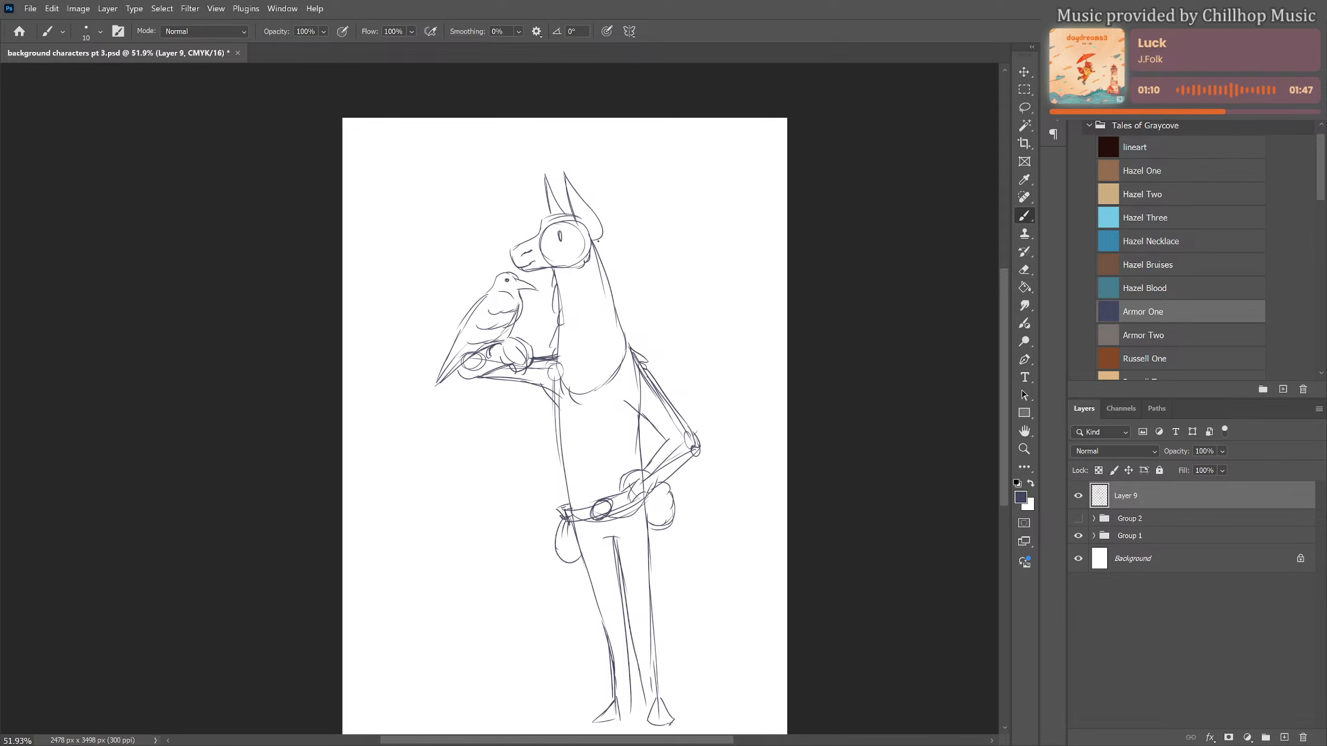
left_click_drag(598, 242, 621, 300)
left_click_drag(547, 216, 565, 212)
key("e")
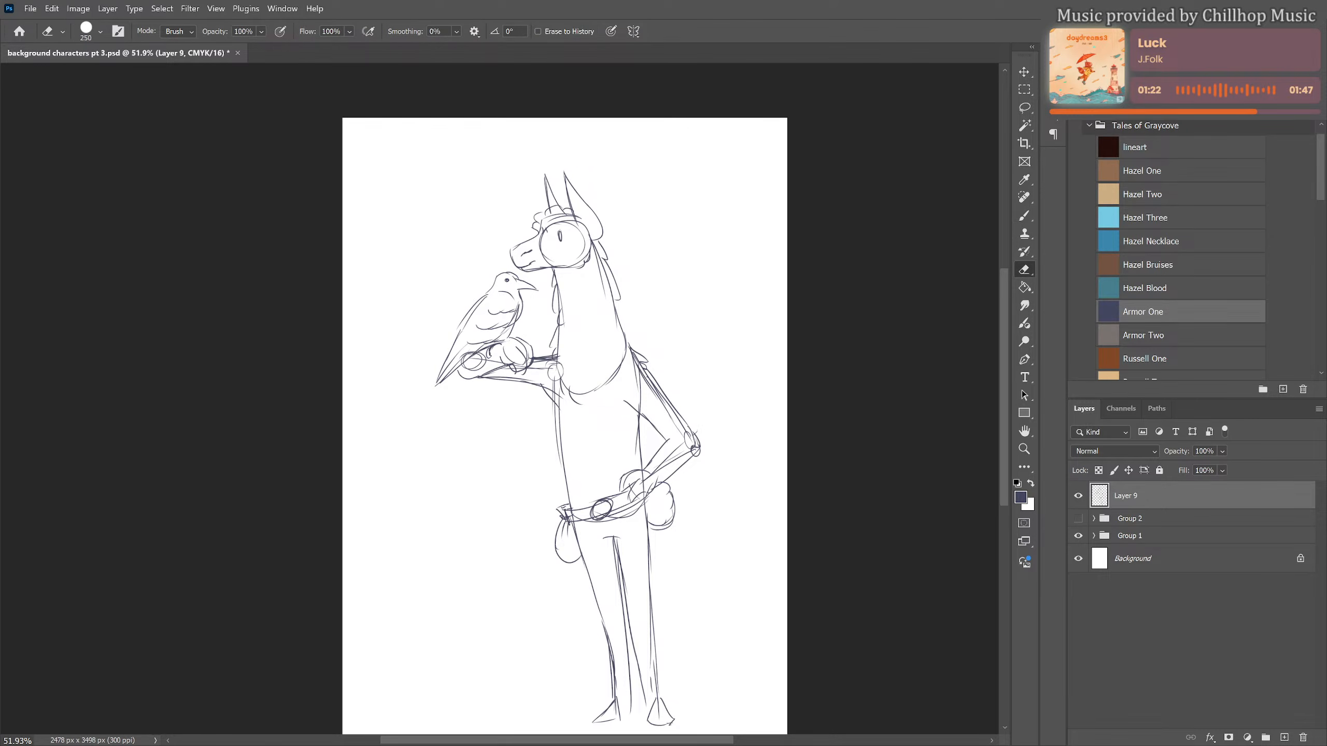
key("b")
Sketch a cloak draping from the shoulder and the outstretched forearm, with long fold lines and a ragged lower hem
left_click_drag(644, 462, 629, 414)
left_click_drag(544, 358, 559, 460)
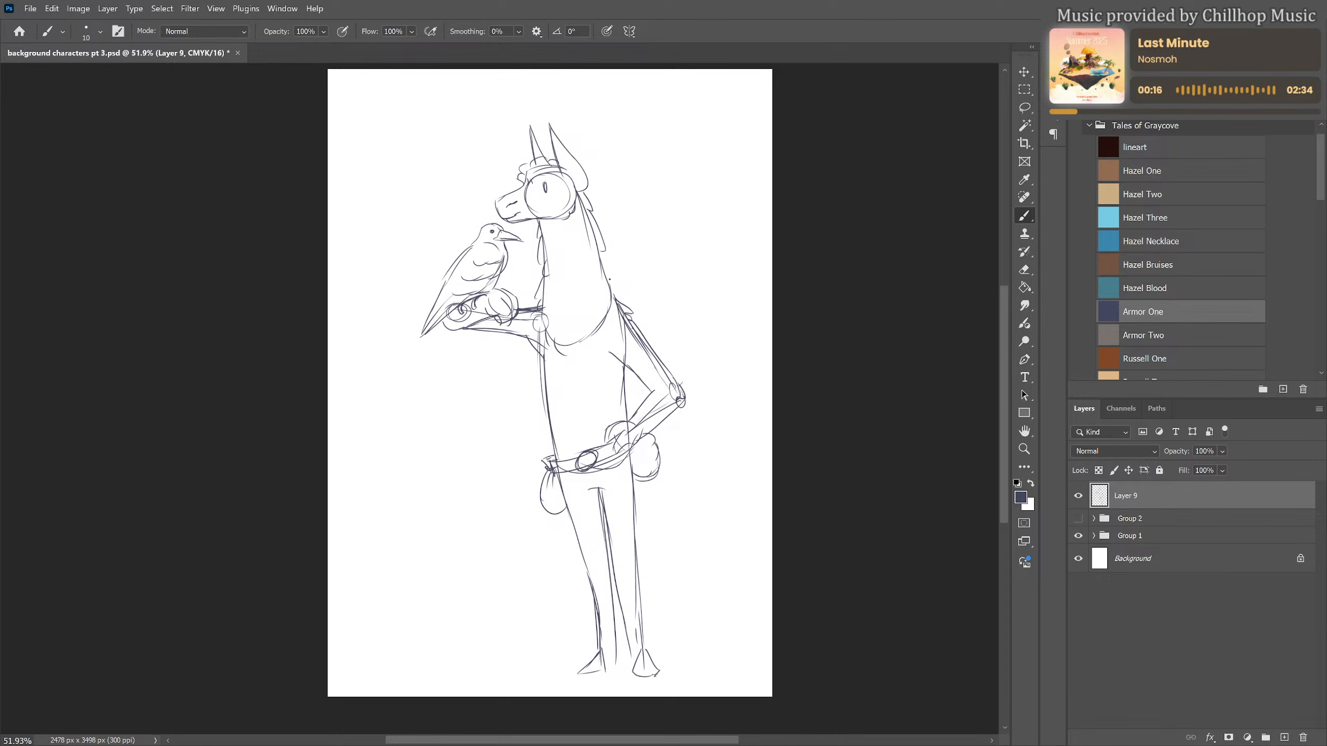
left_click_drag(609, 279, 617, 294)
left_click_drag(505, 324, 528, 443)
mouse_move(517, 391)
left_mouse_down()
mouse_move(534, 469)
mouse_move(536, 382)
left_mouse_up()
left_click_drag(544, 311, 540, 417)
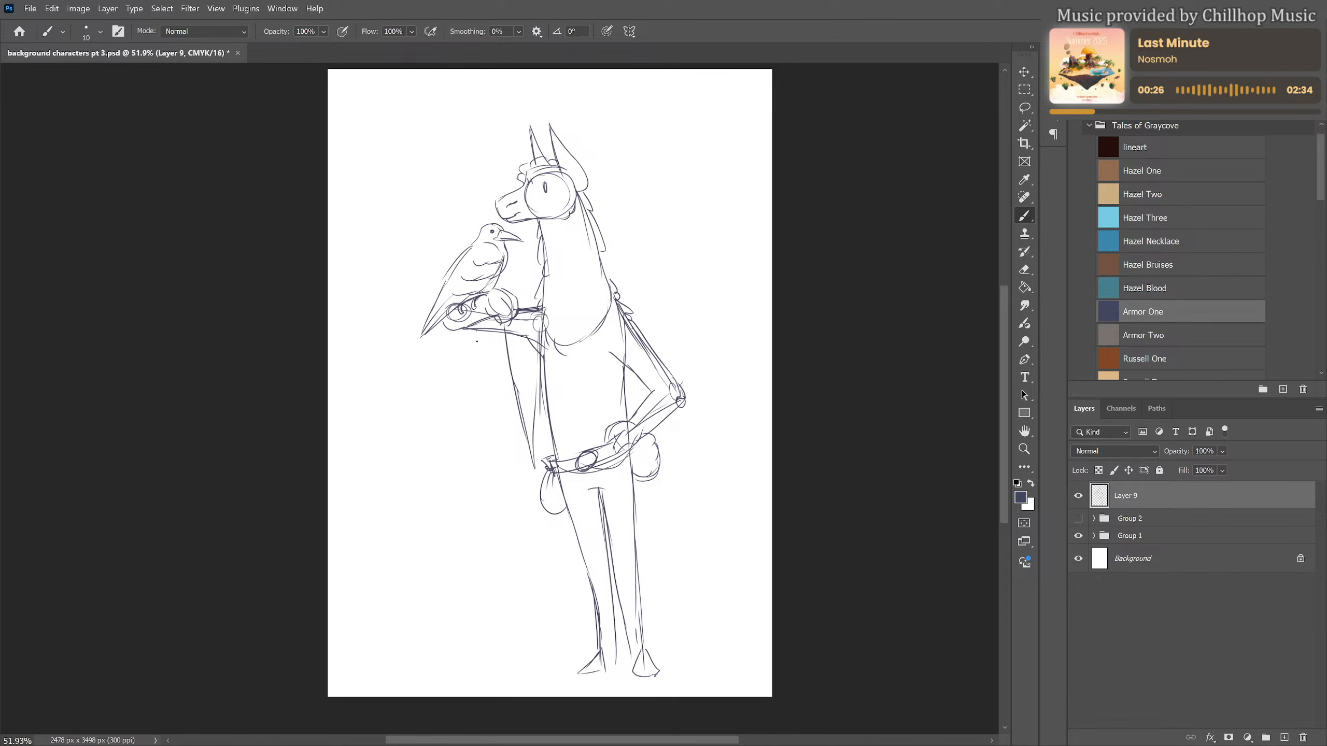
mouse_move(476, 333)
left_mouse_down()
mouse_move(517, 538)
mouse_move(574, 565)
left_mouse_up()
Sketch the cloak's other side over the shoulder and bent upper arm, hanging behind the elbow to a ragged hem
left_click_drag(625, 298, 600, 407)
left_click_drag(616, 333, 598, 443)
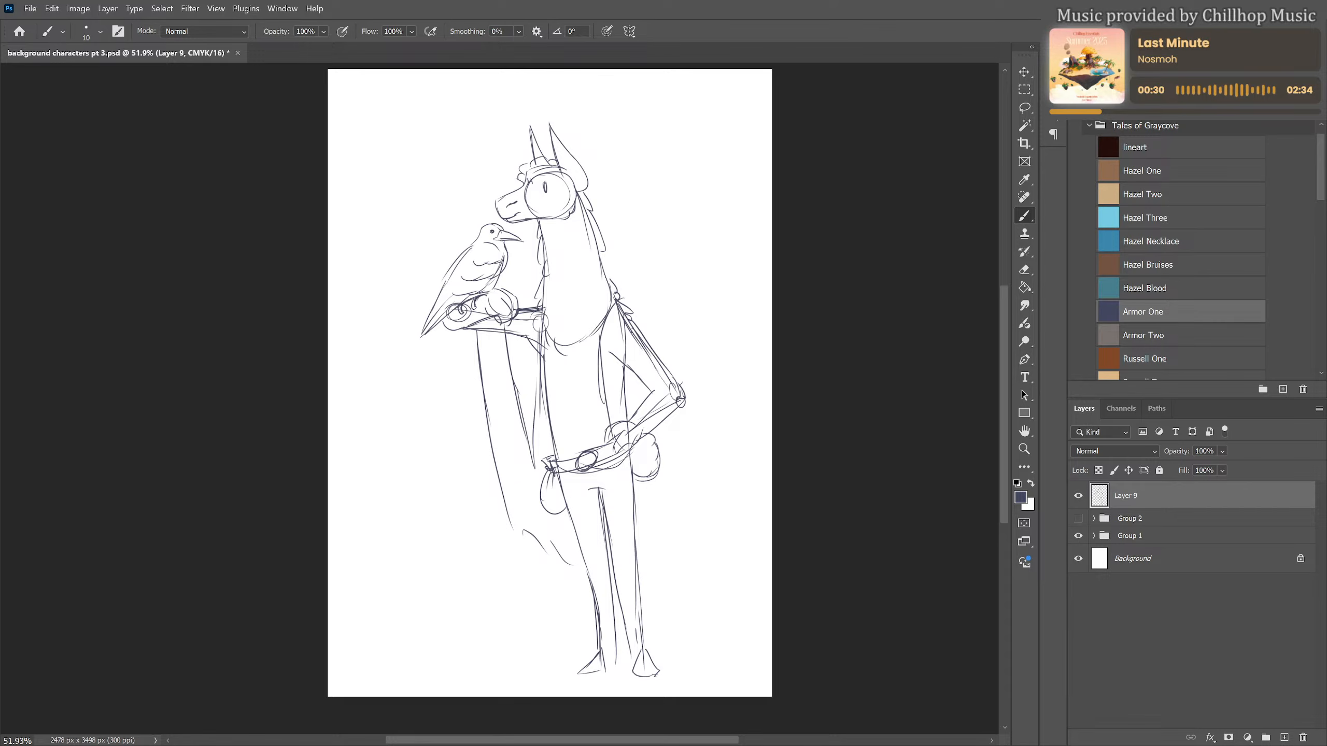
left_click_drag(656, 347, 635, 397)
left_click_drag(625, 300, 657, 346)
left_click_drag(673, 416, 685, 552)
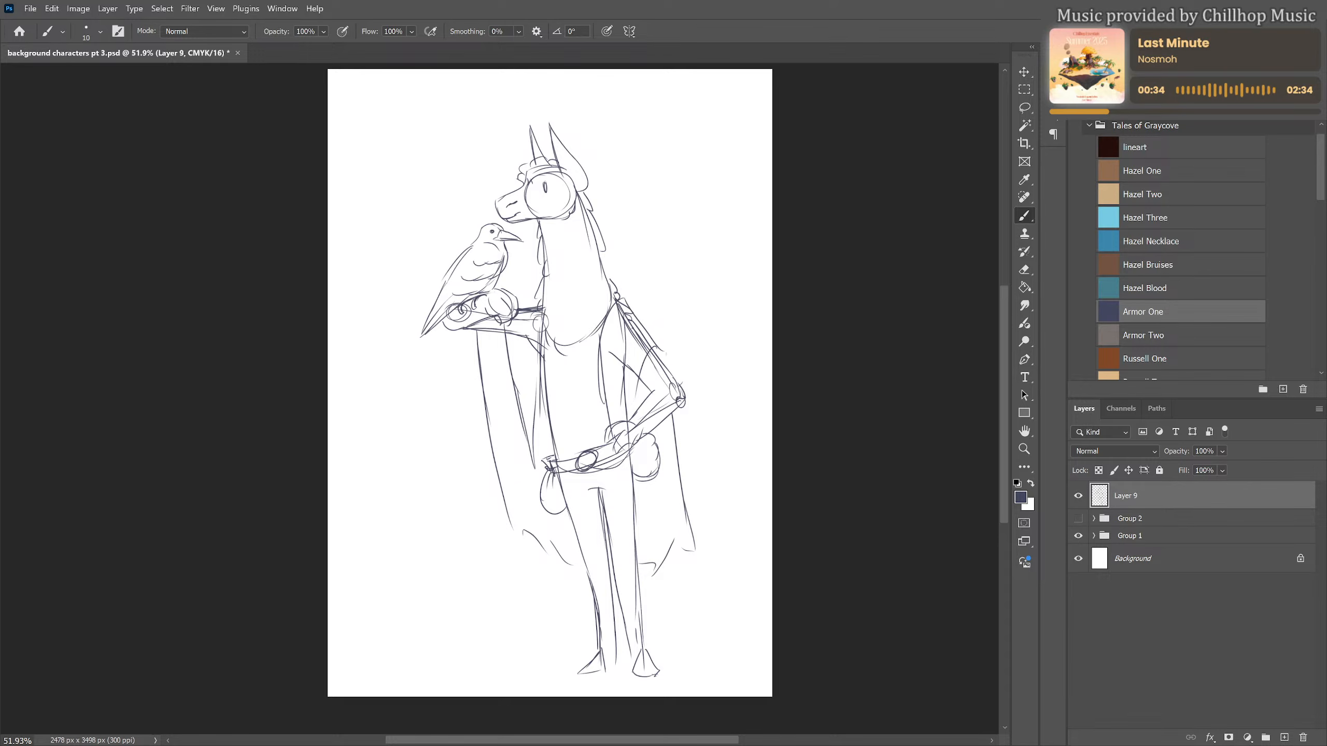
Hang small oval beads along the cloak's hem and add fold lines at the shoulder and beneath the outstretched arm
left_click_drag(518, 544, 579, 582)
left_click_drag(537, 489, 540, 494)
mouse_move(655, 597)
left_mouse_down()
mouse_move(676, 568)
mouse_move(697, 575)
left_mouse_up()
left_click_drag(626, 326, 621, 370)
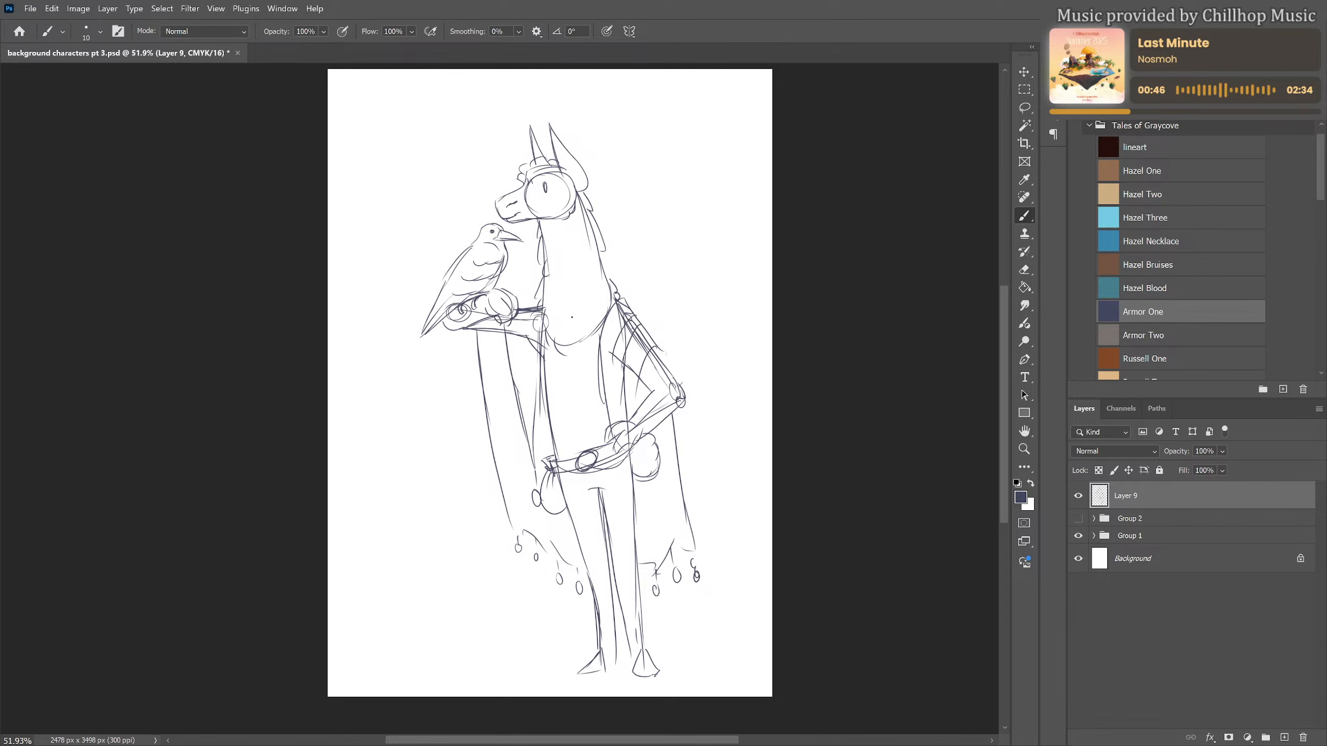
left_click_drag(529, 309, 521, 408)
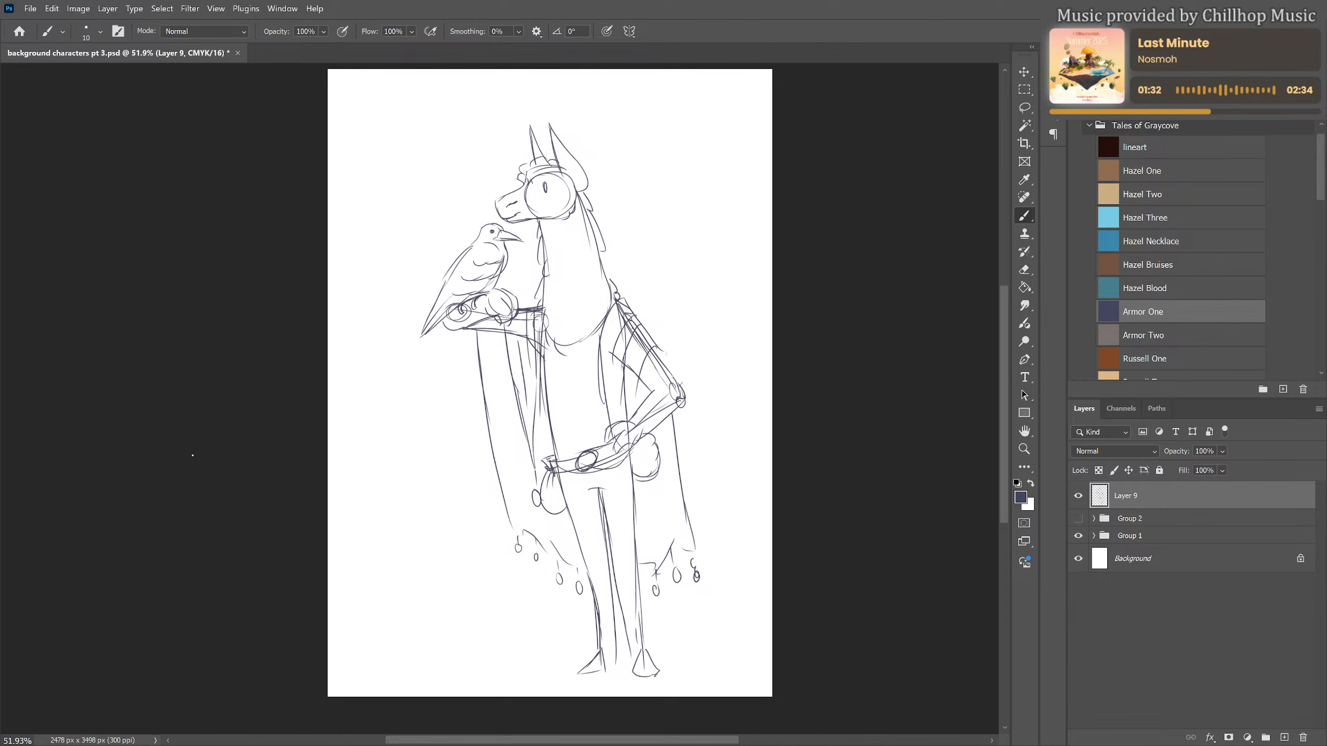
Sketch the inner contours and fur strokes of both pointed ears
left_click_drag(558, 146, 569, 174)
left_click_drag(552, 140, 567, 182)
left_click_drag(528, 138, 533, 163)
Erase the construction lines of the head, neck, chest and outstretched wrist with an eraser of size 60
key("e")
key("bracketleft")
key("bracketleft")
key("bracketleft")
key("bracketleft")
key("bracketleft")
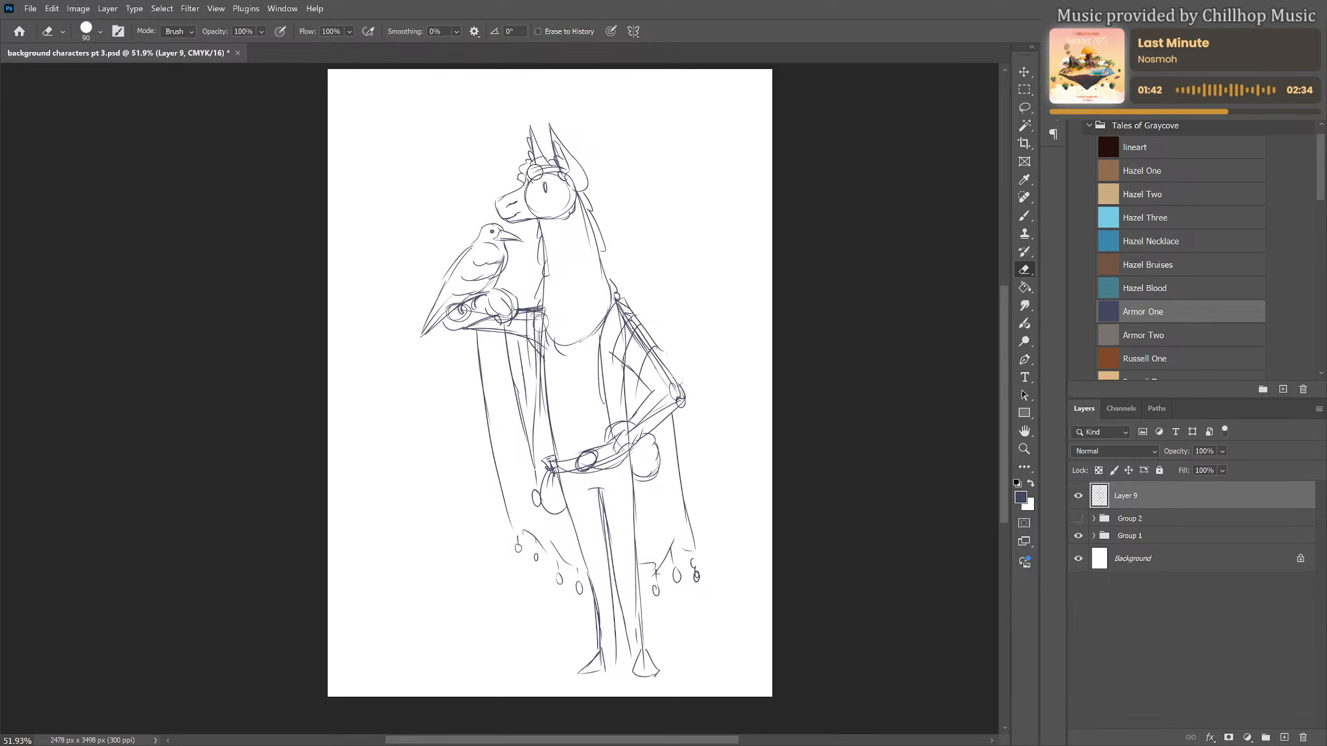
key("bracketleft")
mouse_move(535, 174)
left_mouse_down()
mouse_move(552, 174)
mouse_move(537, 212)
left_mouse_up()
left_click_drag(585, 216, 592, 243)
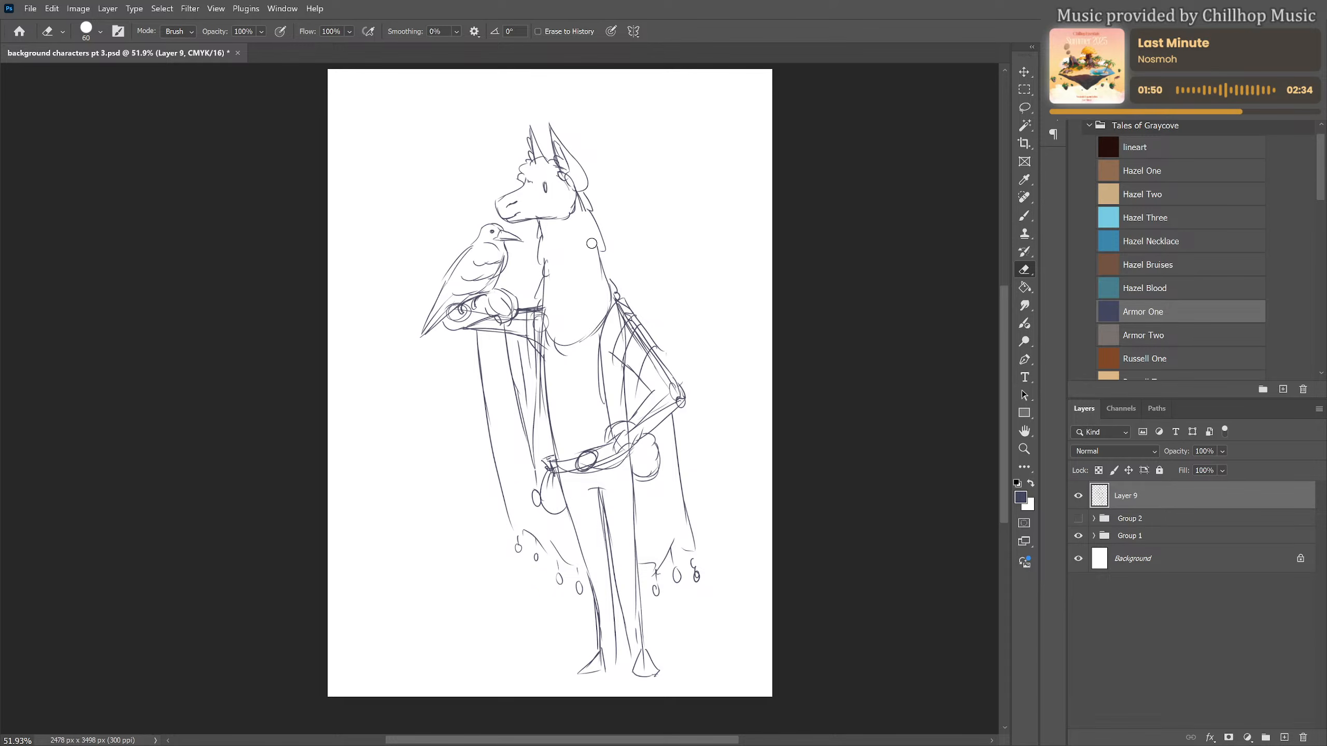
left_click_drag(571, 342, 595, 327)
left_click_drag(453, 320, 469, 315)
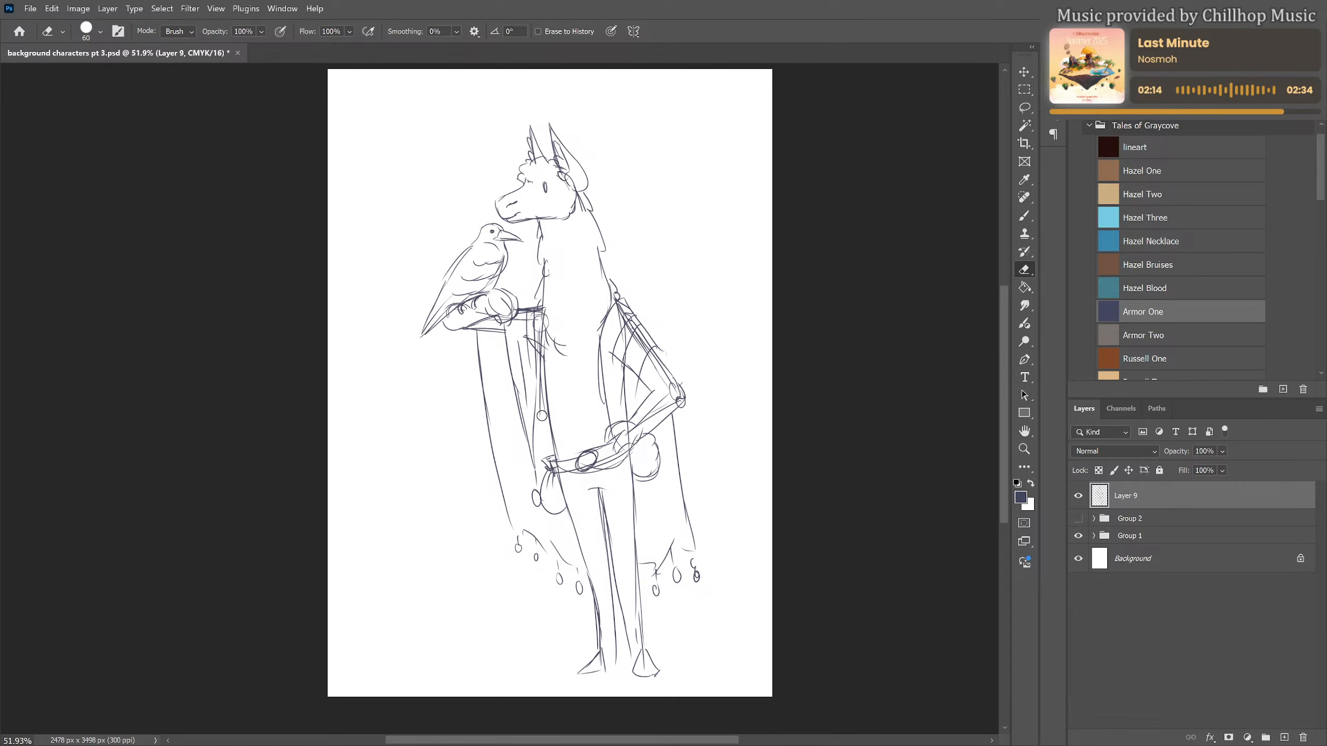
Erase the overlapping construction lines of the bent arm and the torso side beneath the cloak
key("b")
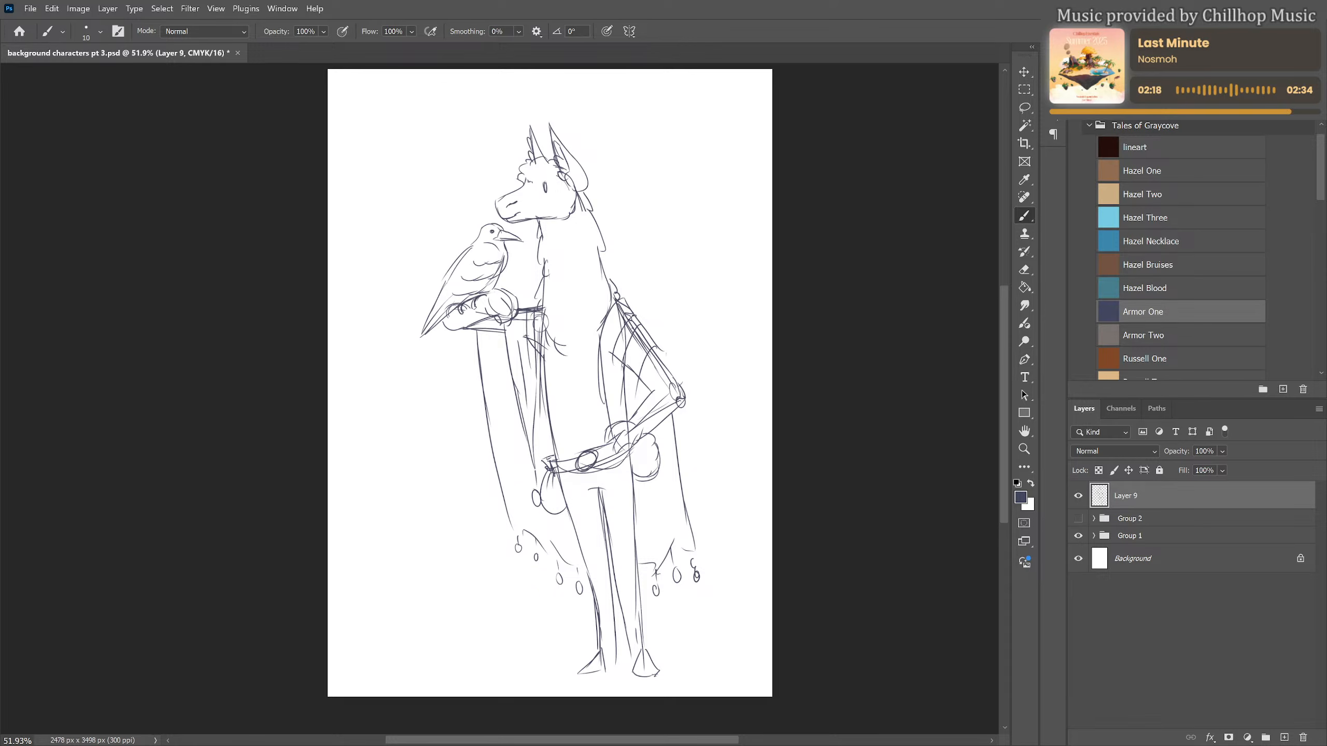
key("e")
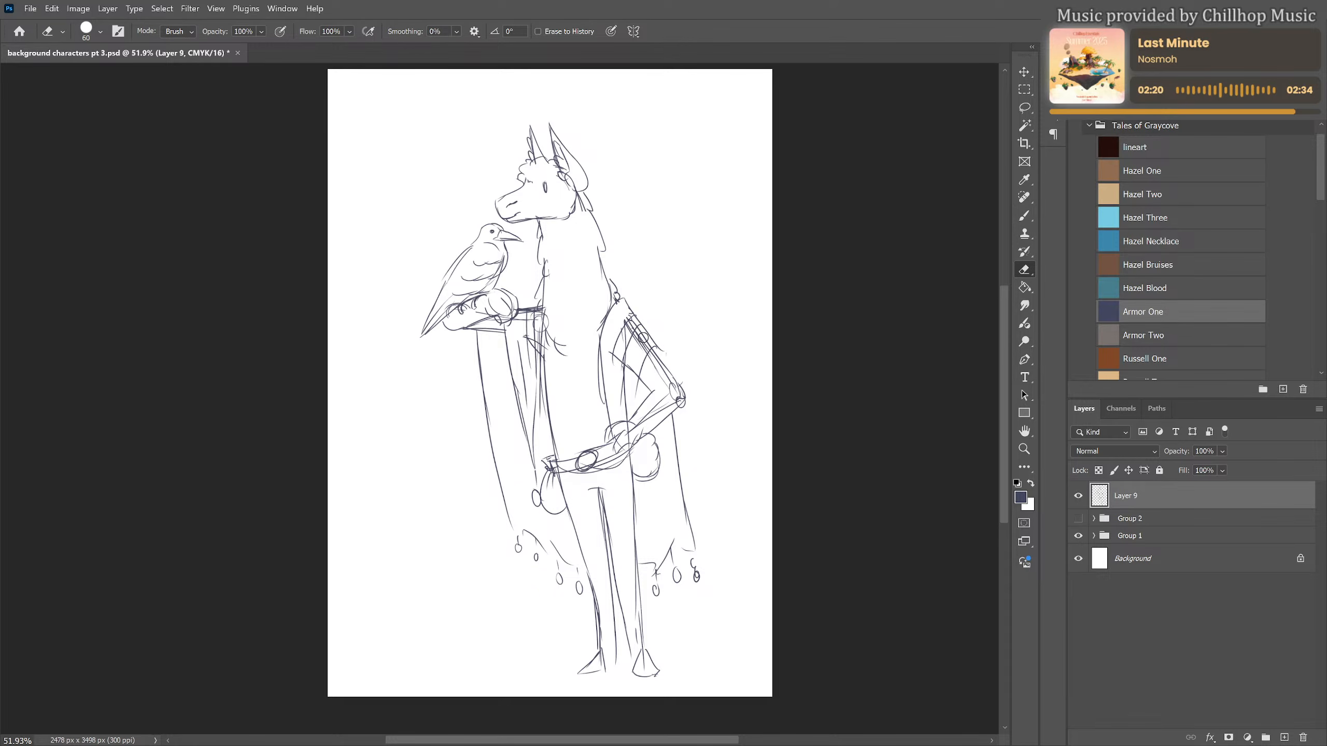
left_click_drag(643, 338, 629, 388)
left_click_drag(614, 342, 626, 417)
mouse_move(644, 337)
left_mouse_down()
mouse_move(663, 376)
mouse_move(651, 363)
mouse_move(670, 394)
mouse_move(616, 430)
left_mouse_up()
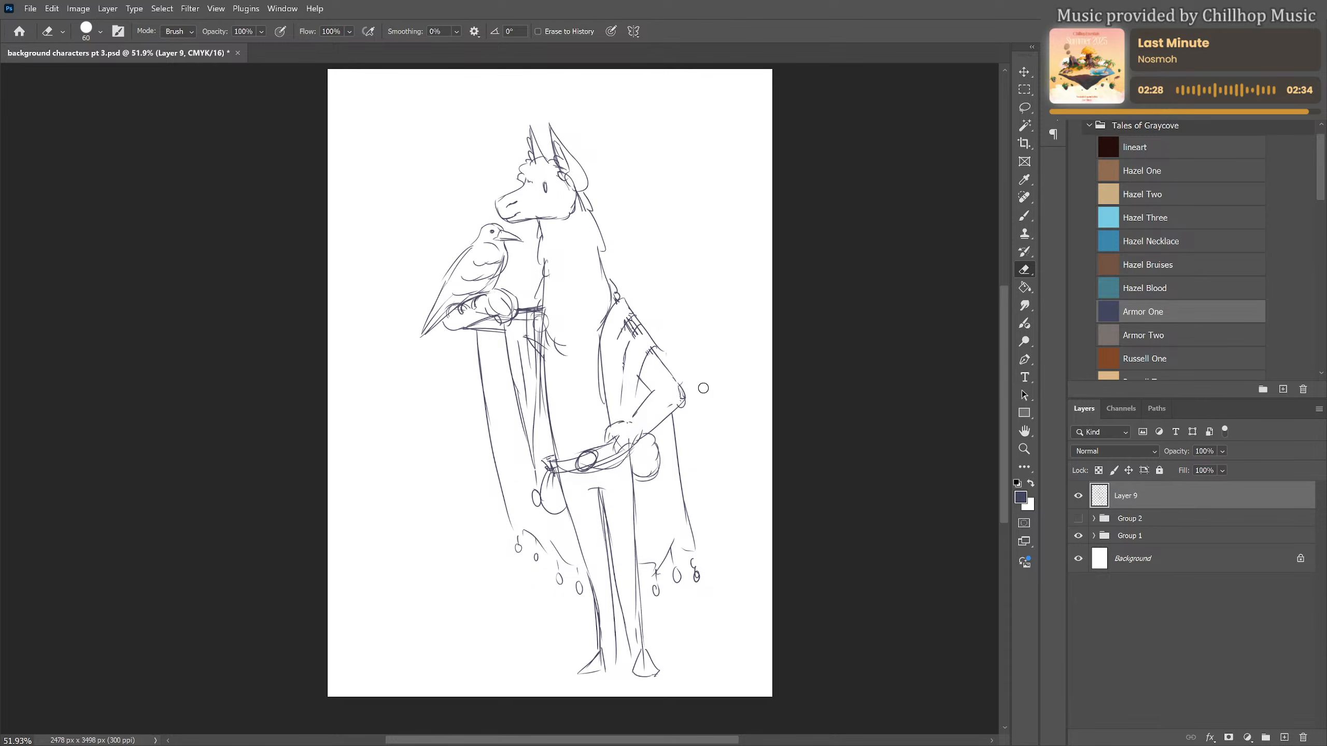
key("b")
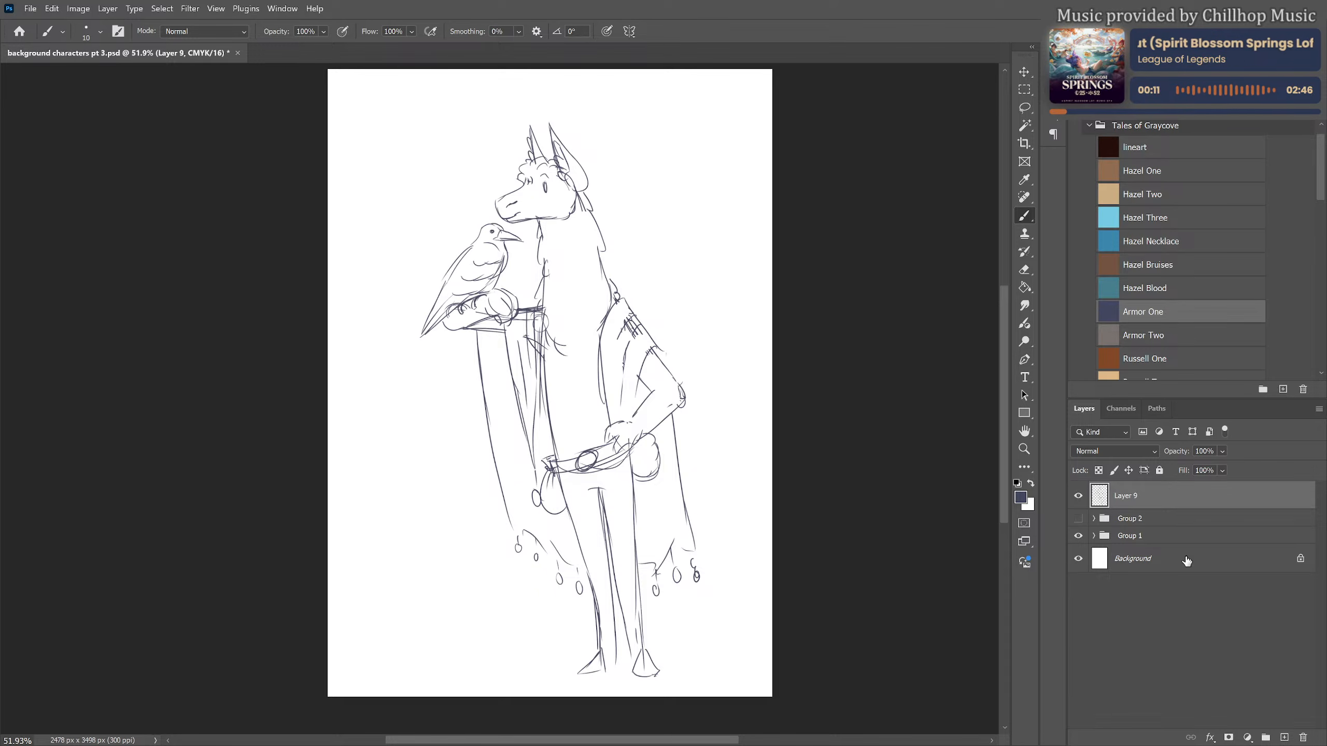
Rotate the whole figure sketch by 3.04° clockwise
key("ctrl+t")
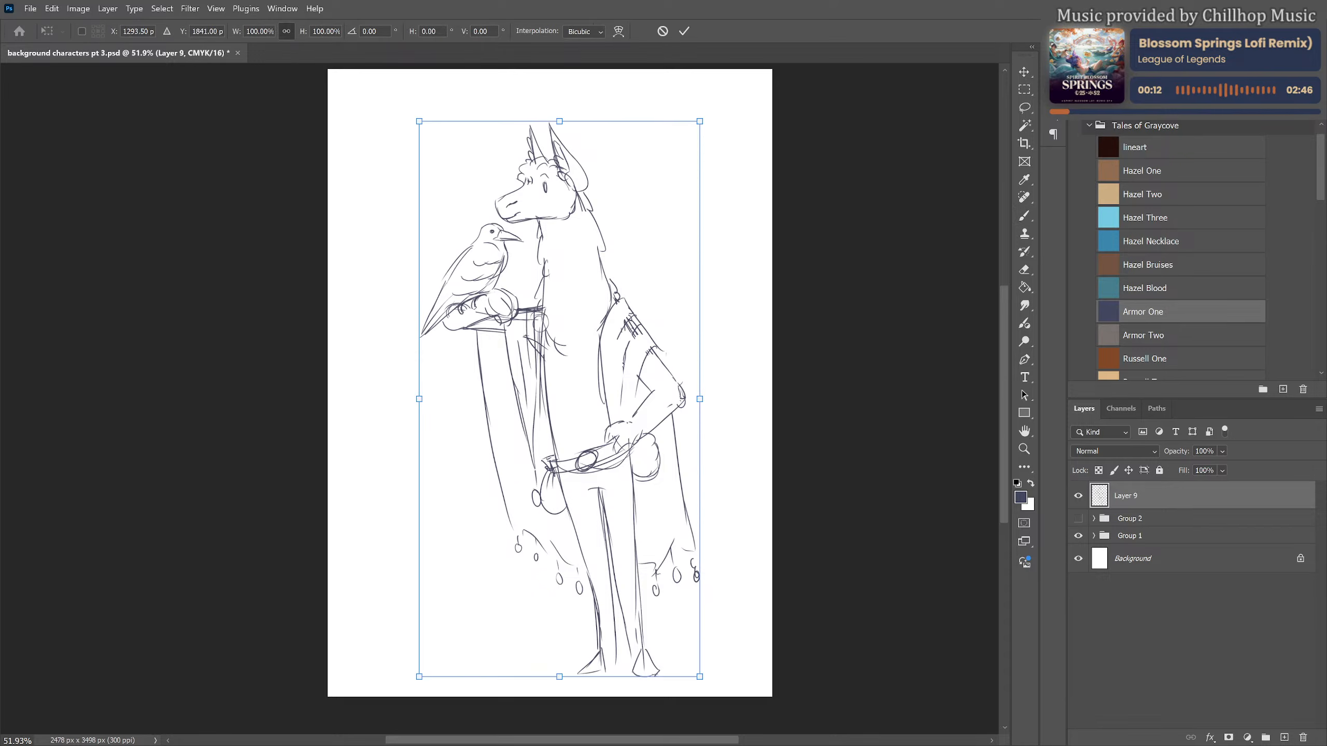
left_click_drag(717, 119, 732, 129)
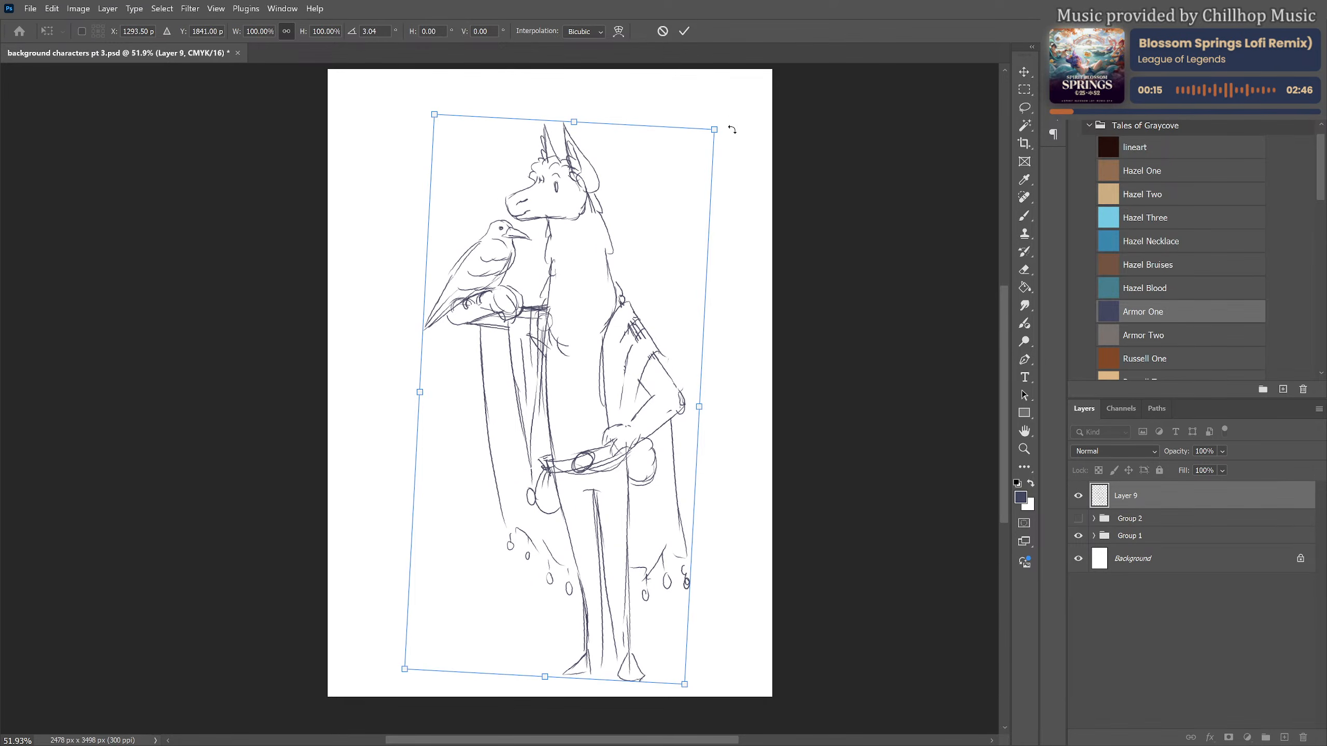
key("Return")
key("b")
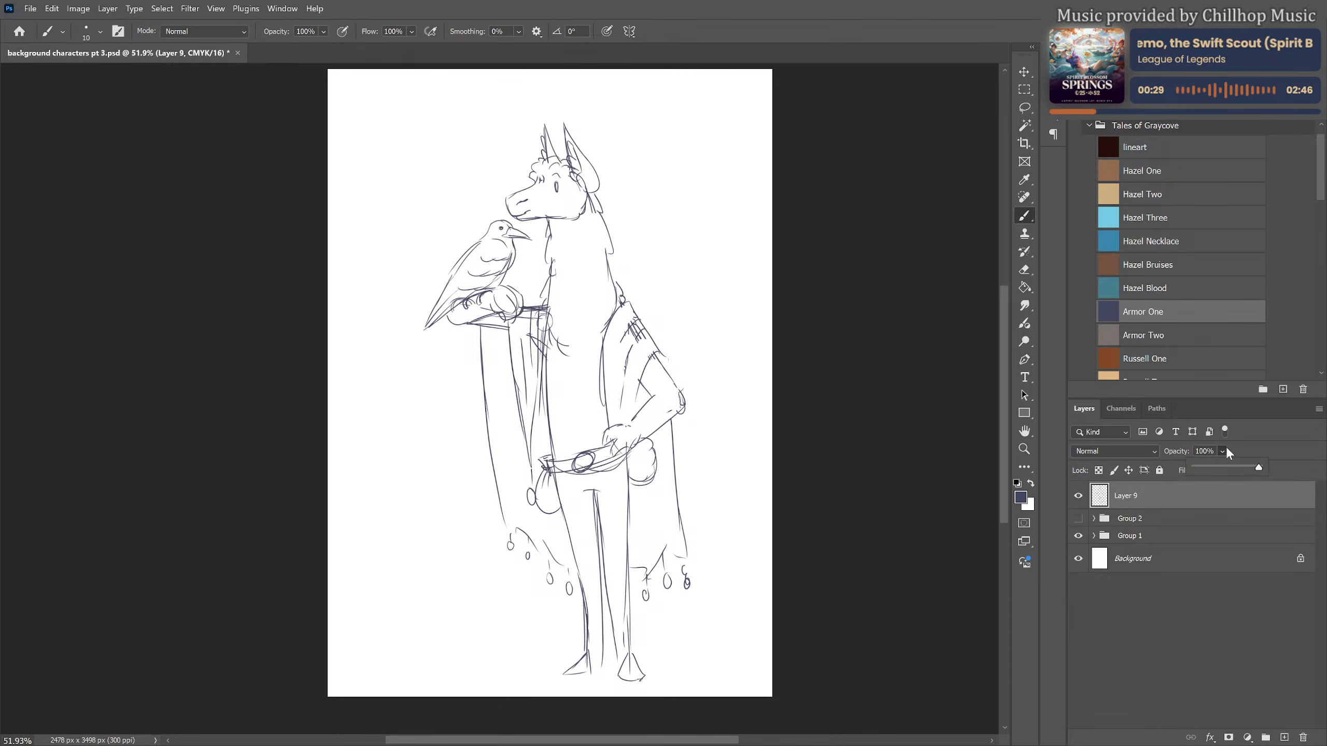
Lower the opacity of the sketch layer and create a new layer above it for a cleaner drawing
left_click(1223, 467)
left_click(1284, 737)
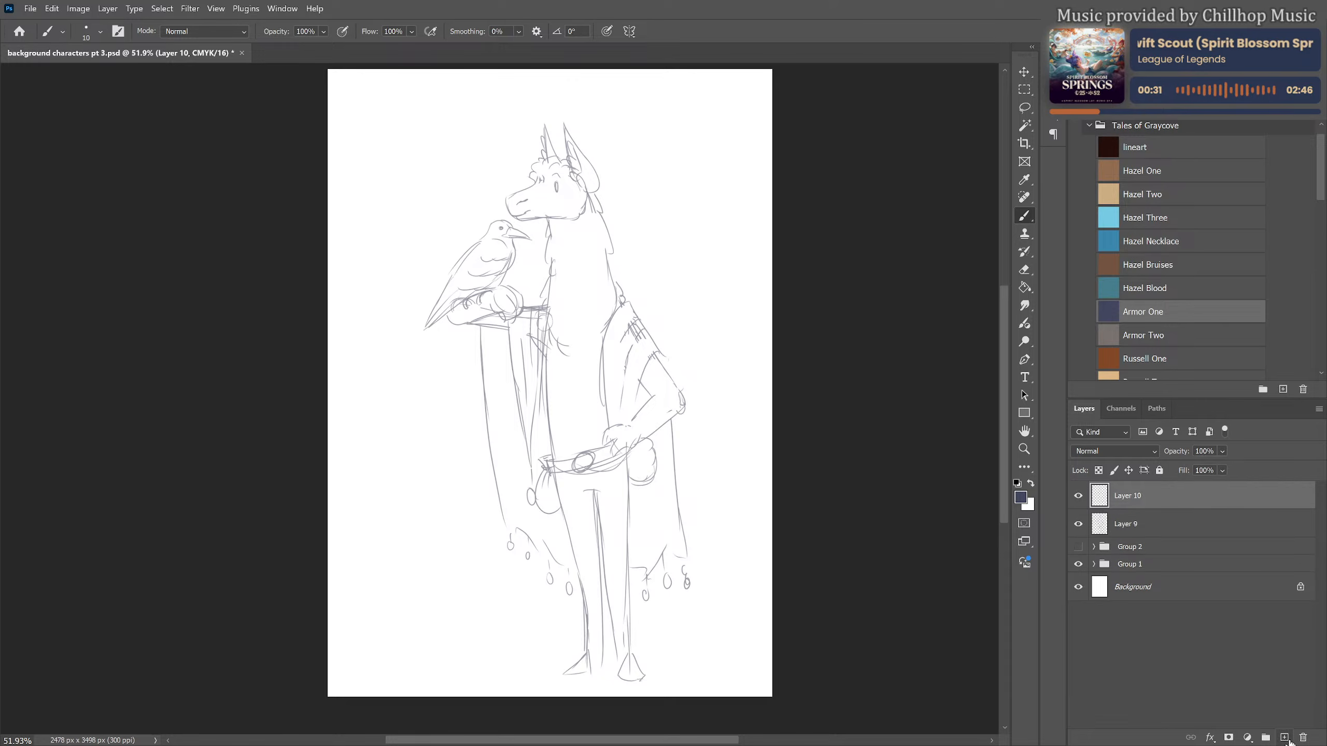
scroll(527, 146, "up", 5)
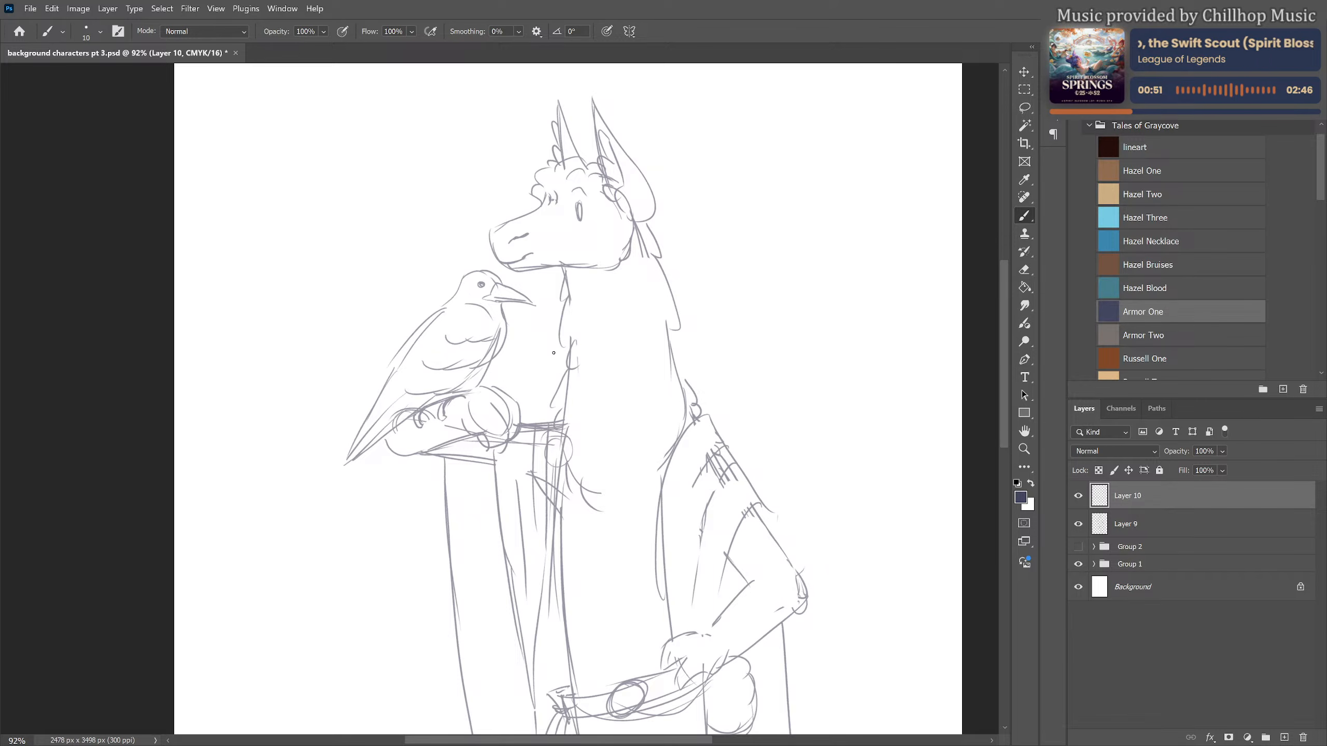
Draw clean lines for the llama's snout, nostril, mouth and jaw, ending in woolly curls along the cheek
left_click_drag(554, 351, 539, 520)
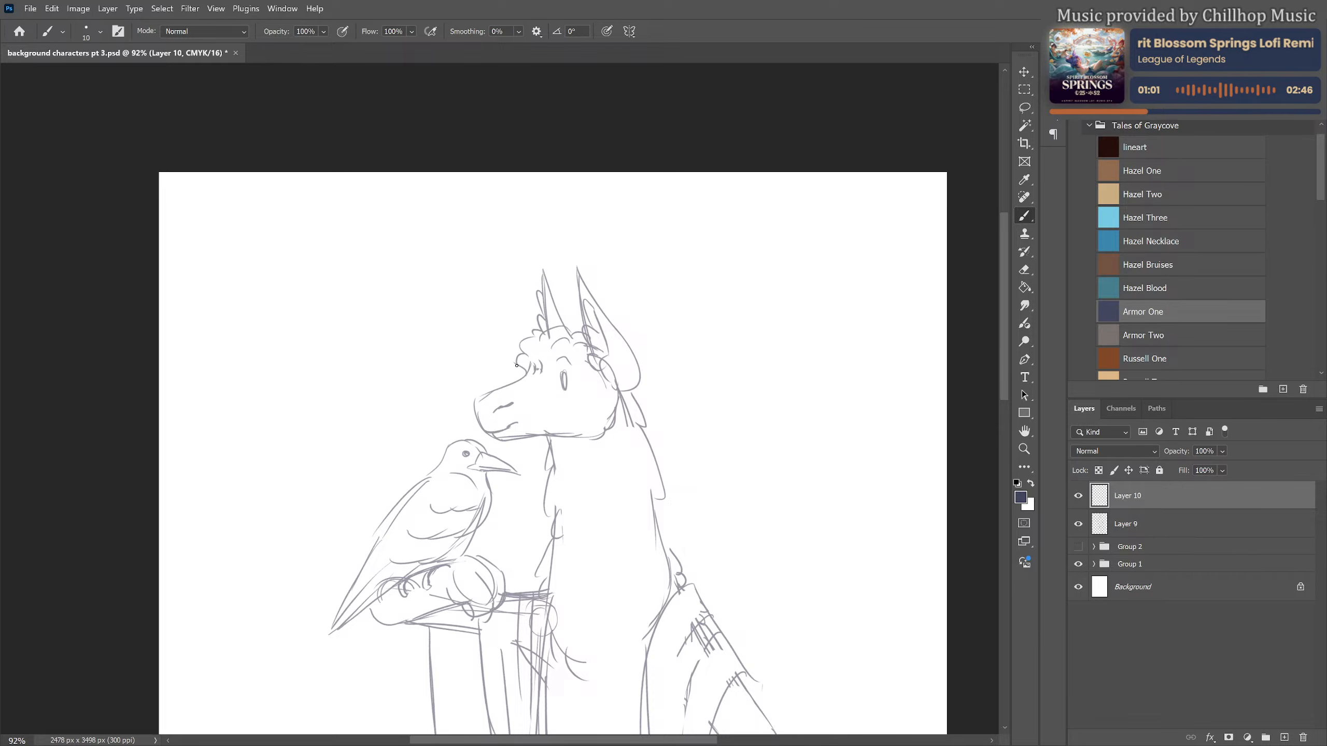
mouse_move(517, 365)
left_mouse_down()
mouse_move(521, 377)
mouse_move(489, 396)
mouse_move(522, 377)
mouse_move(474, 407)
mouse_move(501, 406)
mouse_move(486, 434)
mouse_move(503, 413)
mouse_move(505, 439)
mouse_move(553, 436)
left_mouse_up()
key("ctrl+z")
key("ctrl+z")
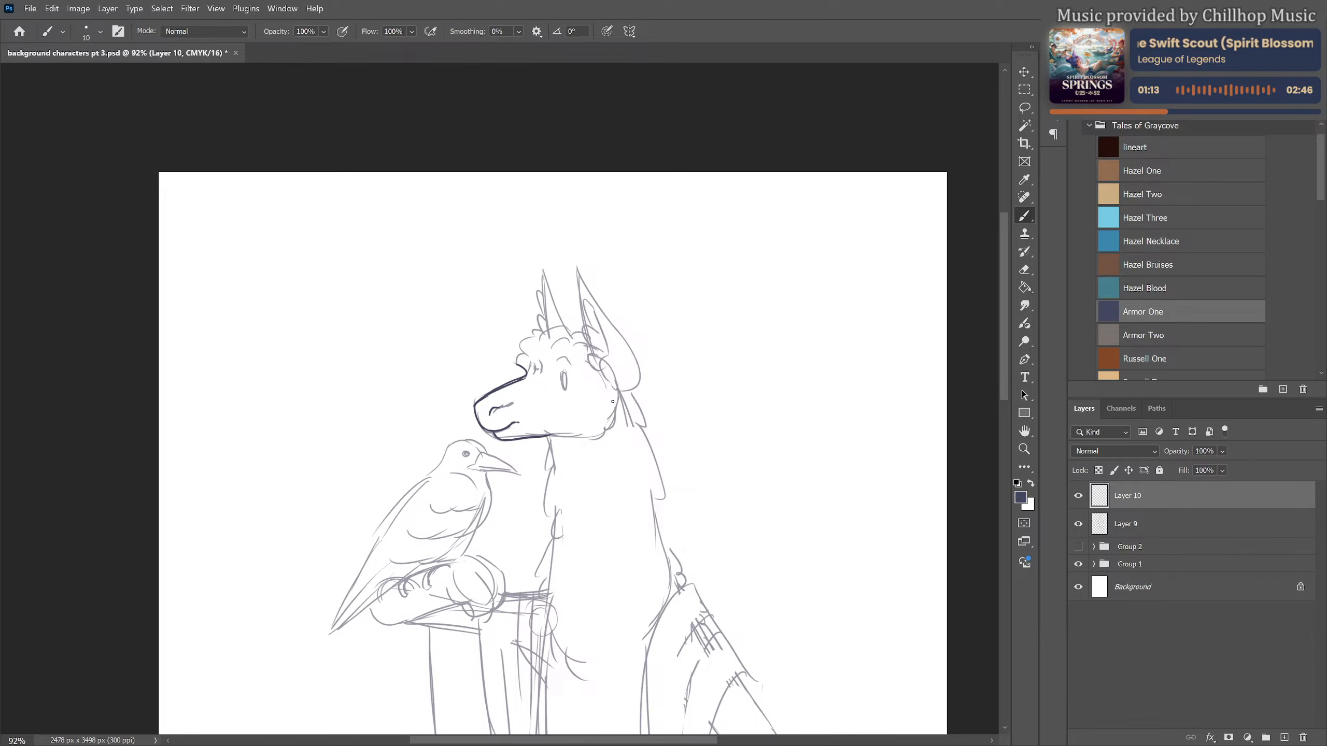
mouse_move(613, 401)
left_mouse_down()
mouse_move(616, 429)
mouse_move(582, 439)
left_mouse_up()
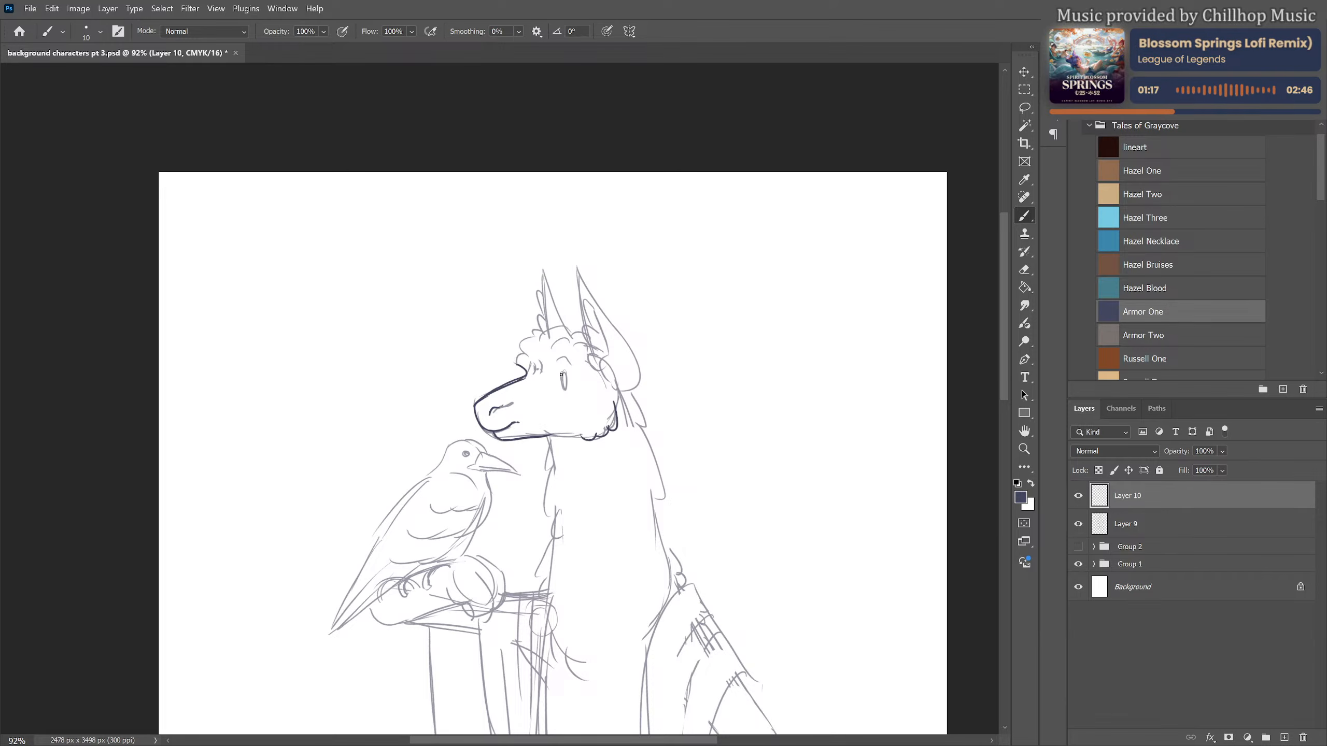
Draw the llama's dark narrow eye with its brow and the curly wool over the forehead
left_click_drag(556, 376, 573, 377)
mouse_move(567, 384)
left_mouse_down()
mouse_move(514, 361)
mouse_move(528, 354)
mouse_move(519, 345)
mouse_move(573, 332)
left_mouse_up()
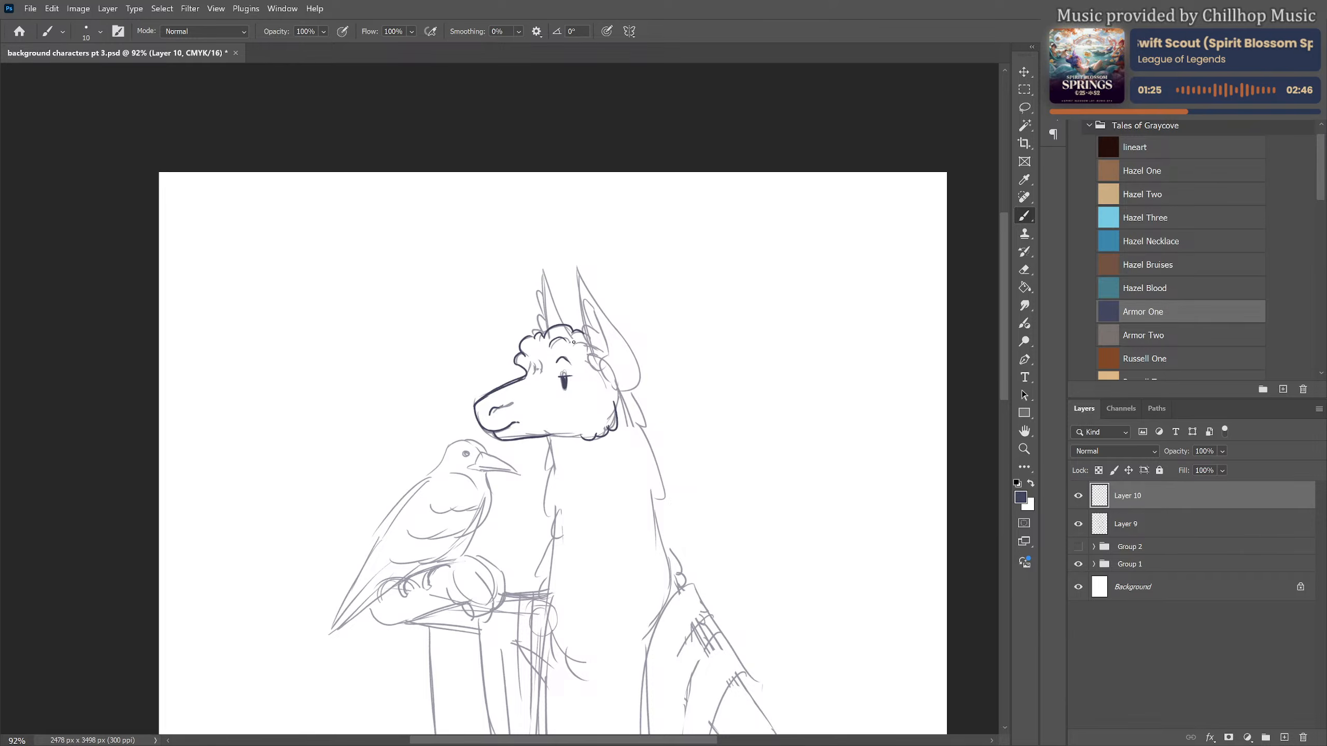
mouse_move(534, 360)
left_mouse_down()
mouse_move(536, 374)
mouse_move(583, 357)
left_mouse_up()
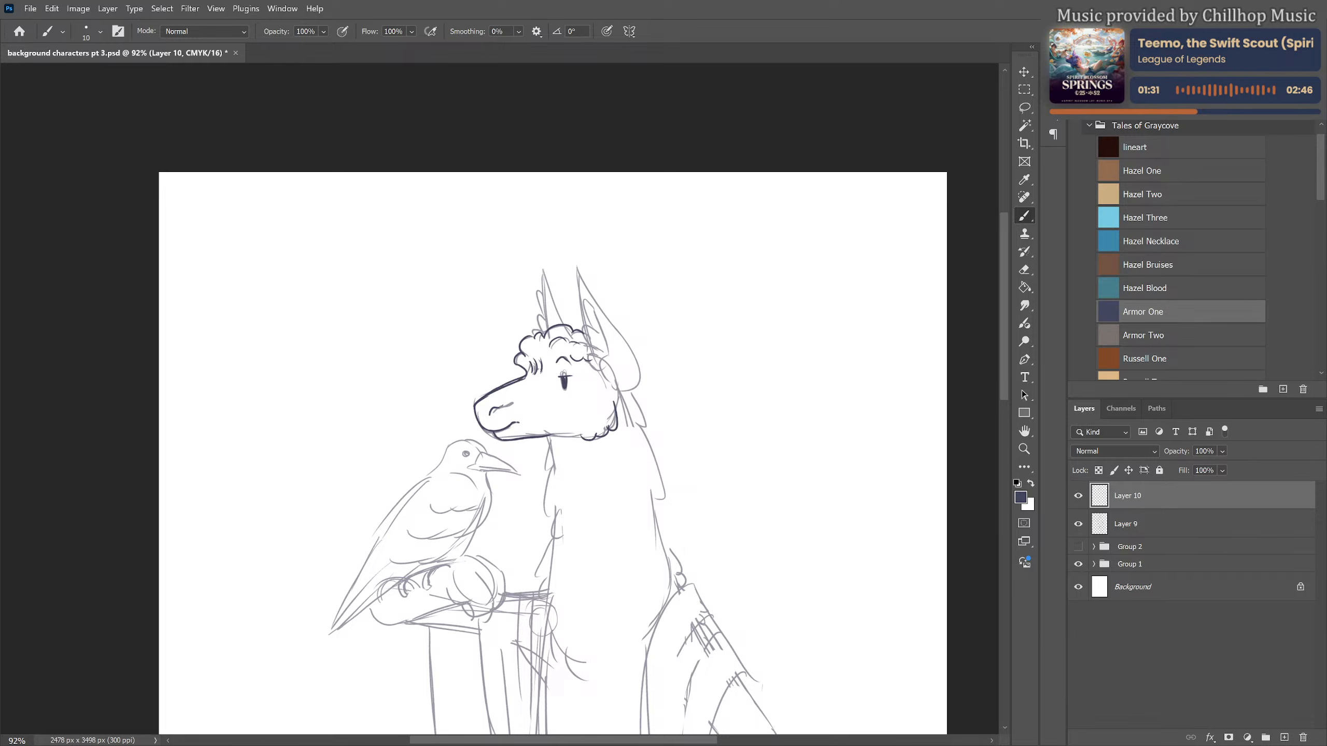
Outline both pointed ears, adding tufts of wool along the far ear's edge
mouse_move(552, 285)
left_mouse_down()
mouse_move(567, 324)
mouse_move(543, 326)
left_mouse_up()
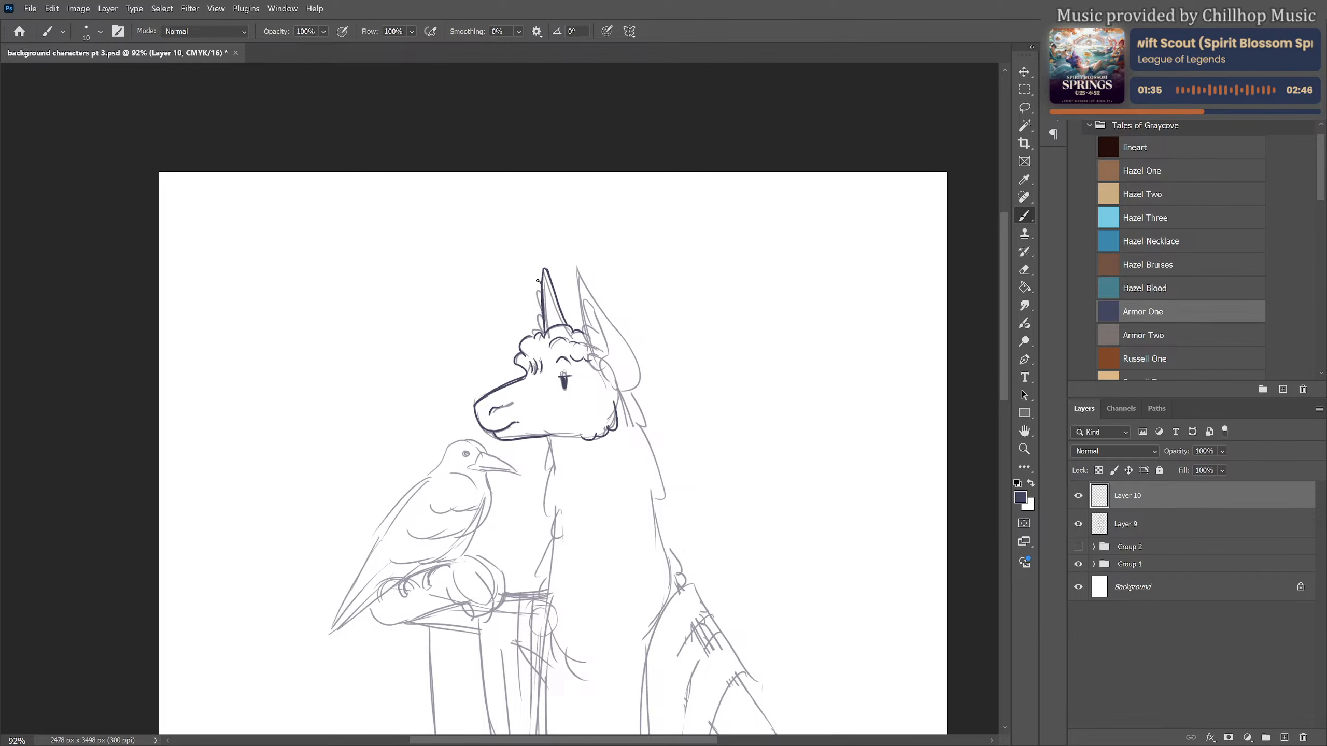
left_click_drag(538, 281, 541, 328)
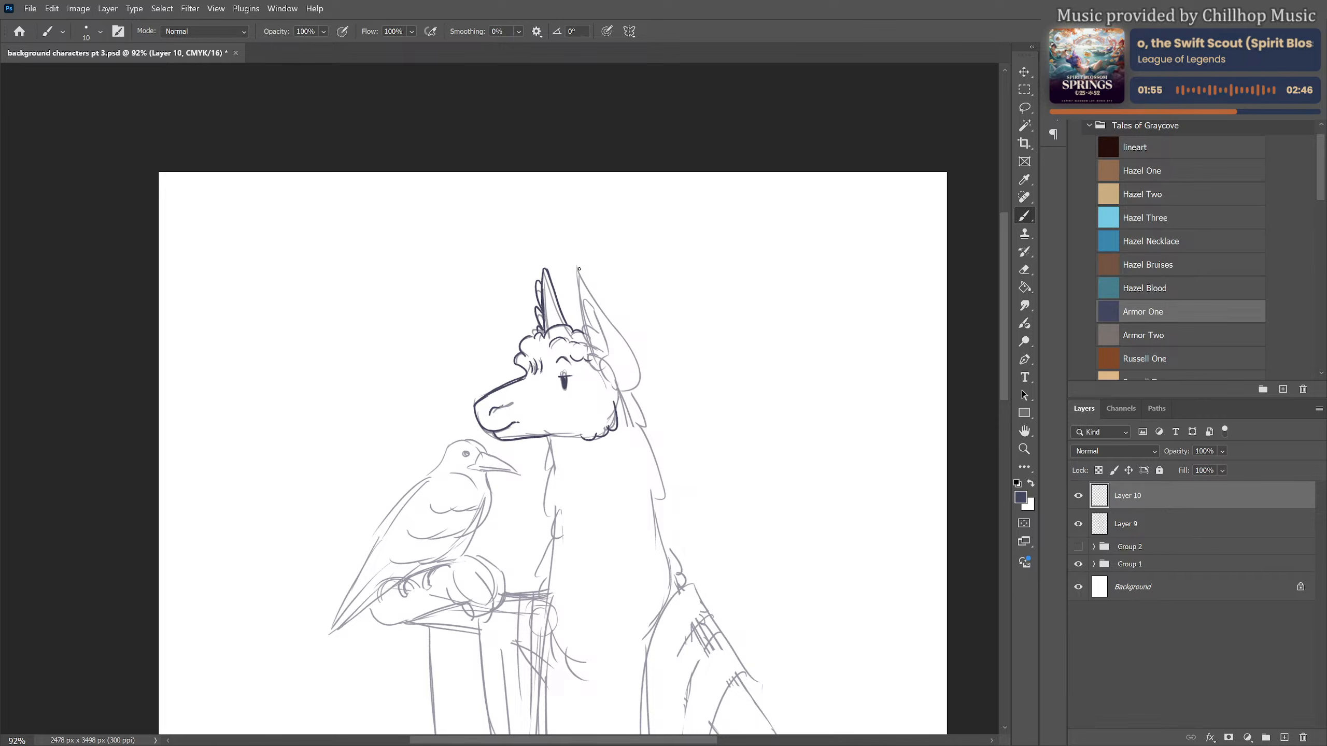
mouse_move(579, 269)
left_mouse_down()
mouse_move(581, 333)
mouse_move(583, 283)
mouse_move(607, 380)
left_mouse_up()
mouse_move(580, 269)
left_mouse_down()
mouse_move(619, 332)
mouse_move(619, 390)
left_mouse_up()
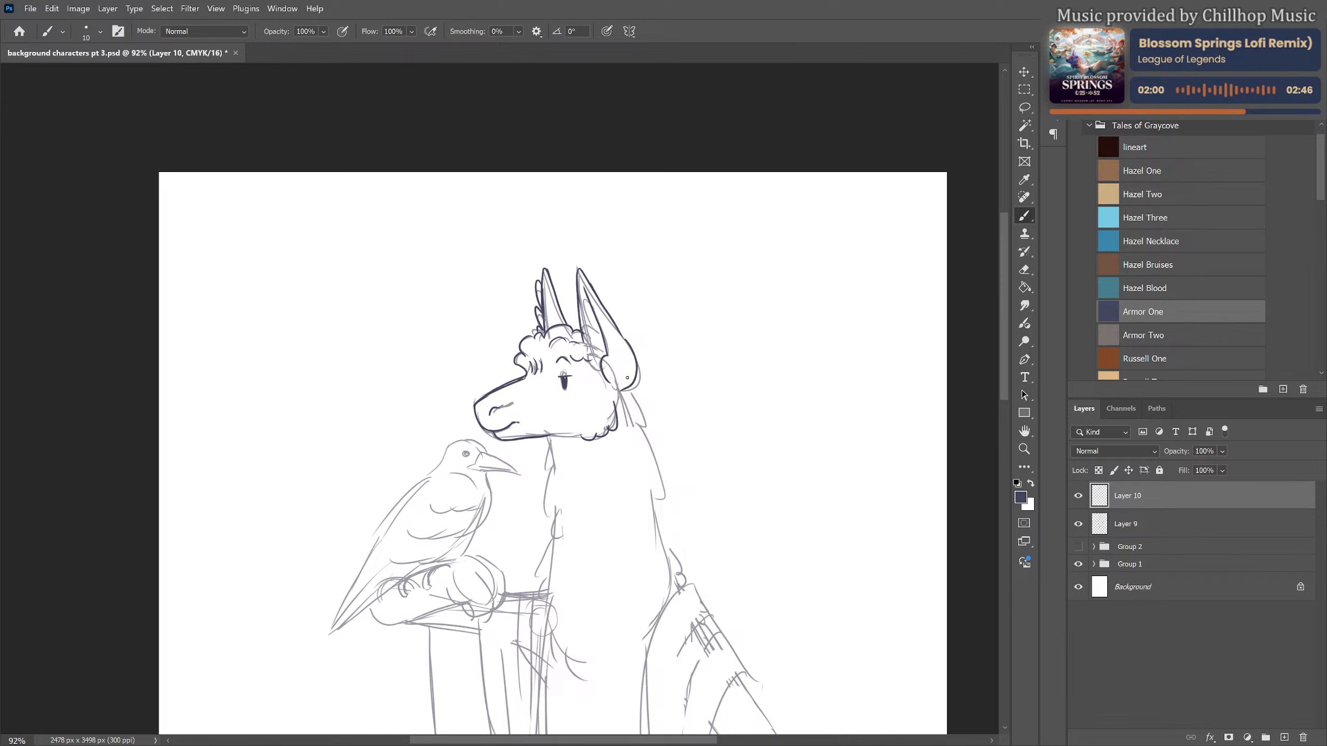
Lower the opacity of the Layer 9 sketch to 12% and return to Layer 10 for drawing
left_click(1174, 522)
left_click(1224, 453)
left_click_drag(1239, 468, 1218, 469)
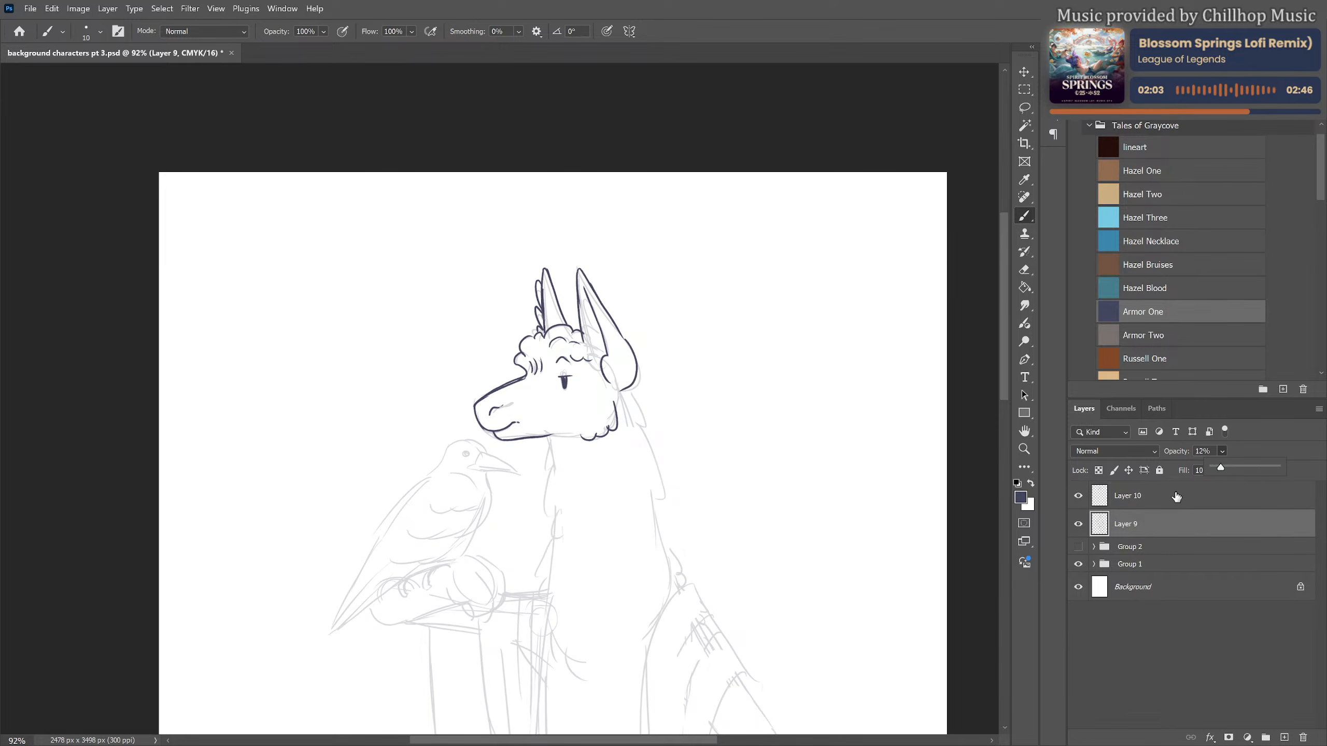
left_click(1176, 498)
Draw the near ear's inner fur and the jagged wool contours down the front and back of the neck
mouse_move(579, 293)
left_mouse_down()
mouse_move(605, 355)
mouse_move(592, 360)
mouse_move(631, 385)
mouse_move(652, 438)
left_mouse_up()
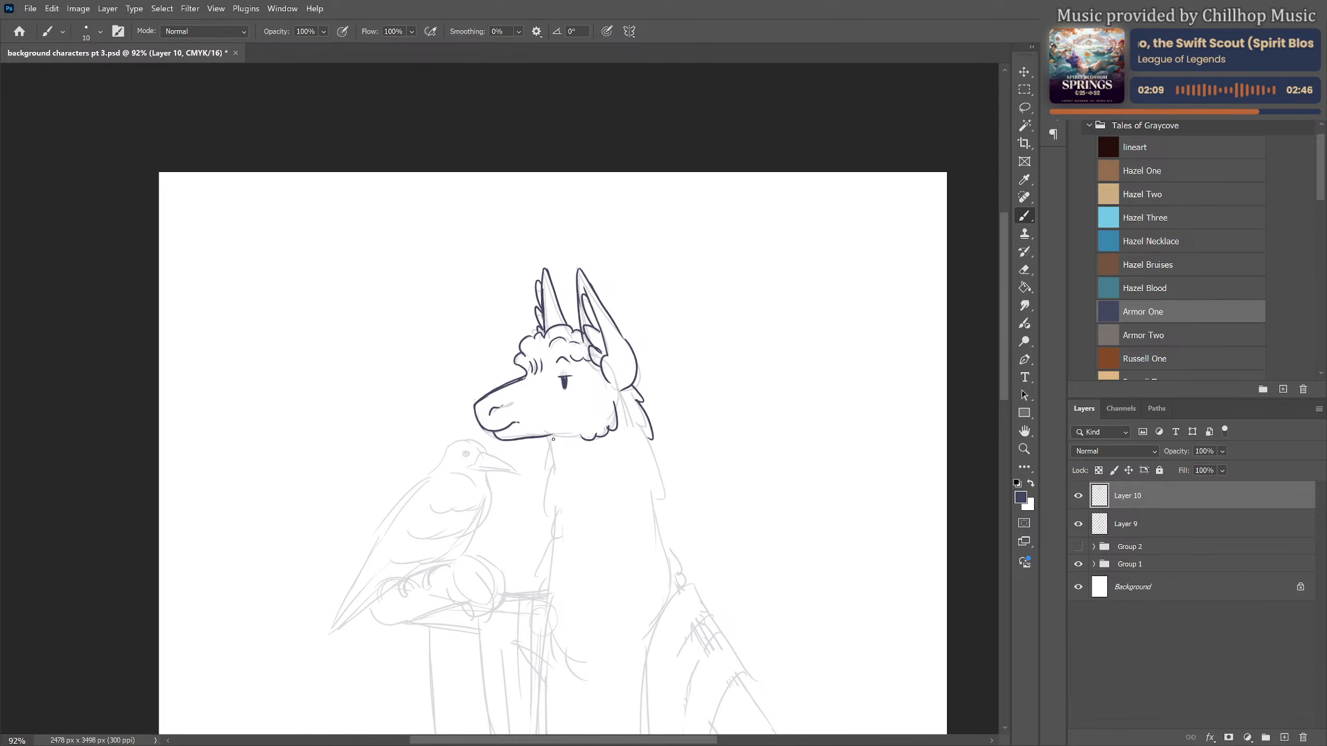
mouse_move(550, 435)
left_mouse_down()
mouse_move(543, 580)
mouse_move(573, 669)
left_mouse_up()
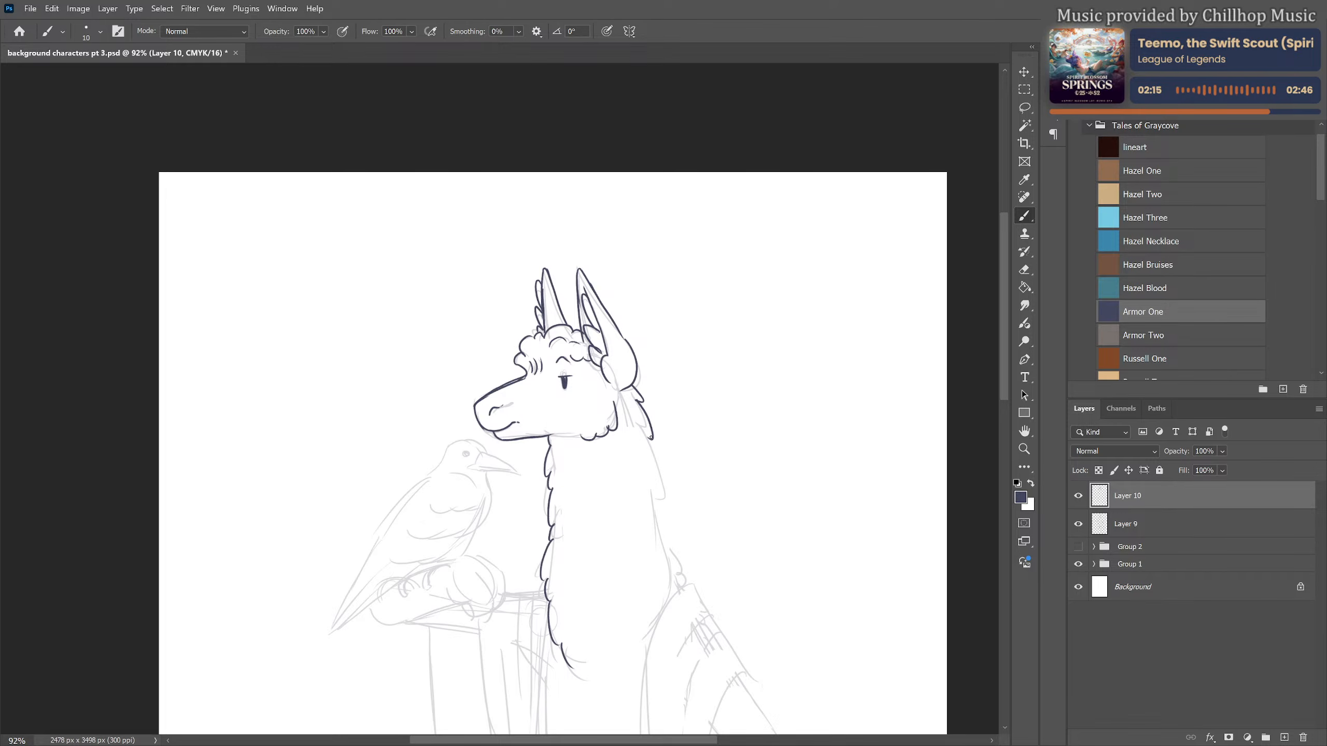
mouse_move(651, 437)
left_mouse_down()
mouse_move(672, 482)
mouse_move(661, 531)
mouse_move(682, 587)
left_mouse_up()
Add small curved wool marks inside the neck and chest
left_click_drag(715, 487, 744, 351)
left_click_drag(661, 341, 654, 358)
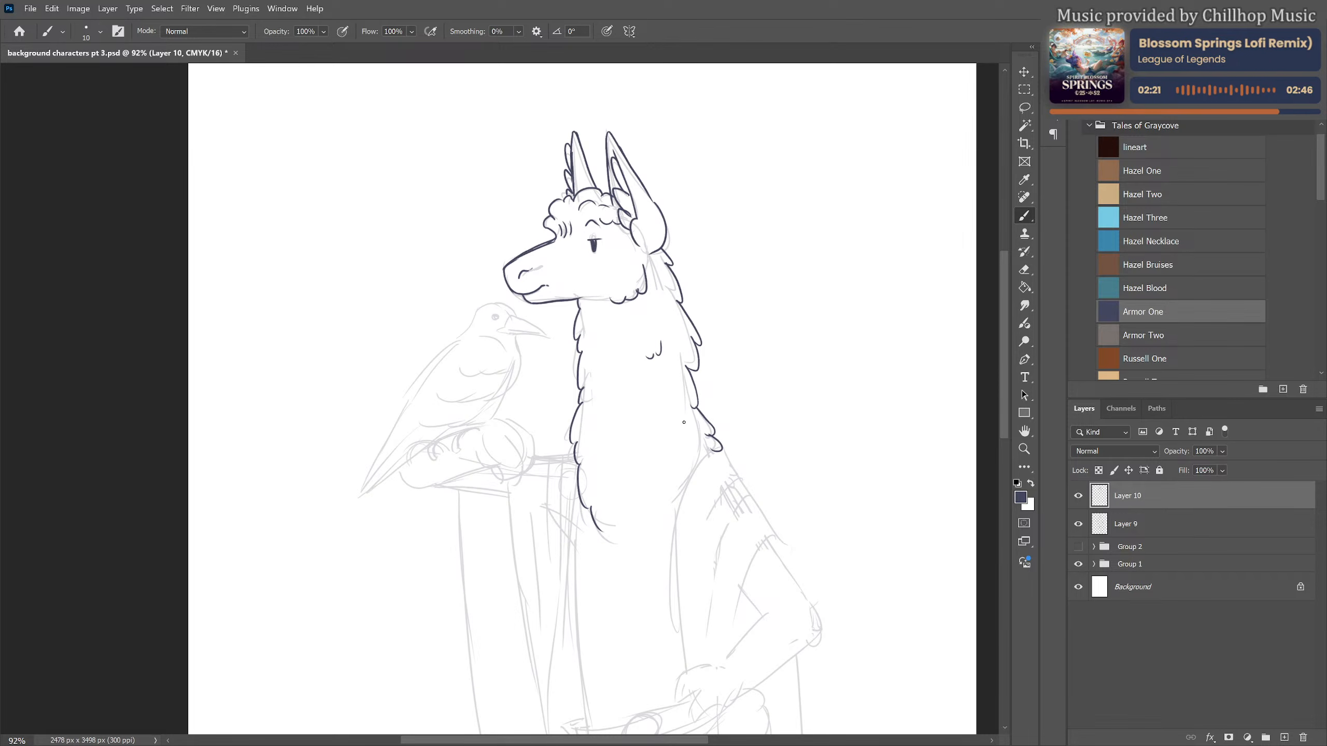
key("ctrl+z")
left_click_drag(656, 365, 649, 375)
mouse_move(685, 432)
left_mouse_down()
mouse_move(669, 468)
mouse_move(619, 505)
left_mouse_up()
left_click_drag(600, 331, 616, 373)
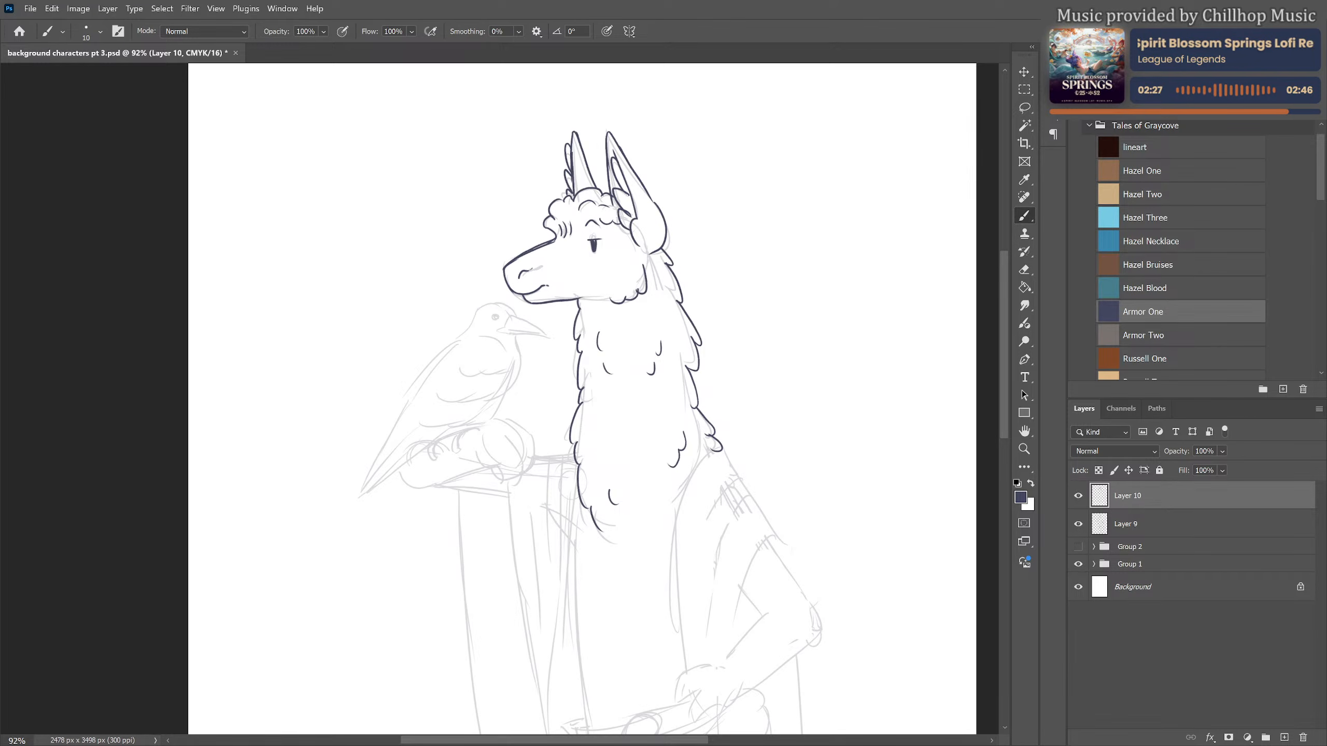
left_click_drag(578, 598, 594, 644)
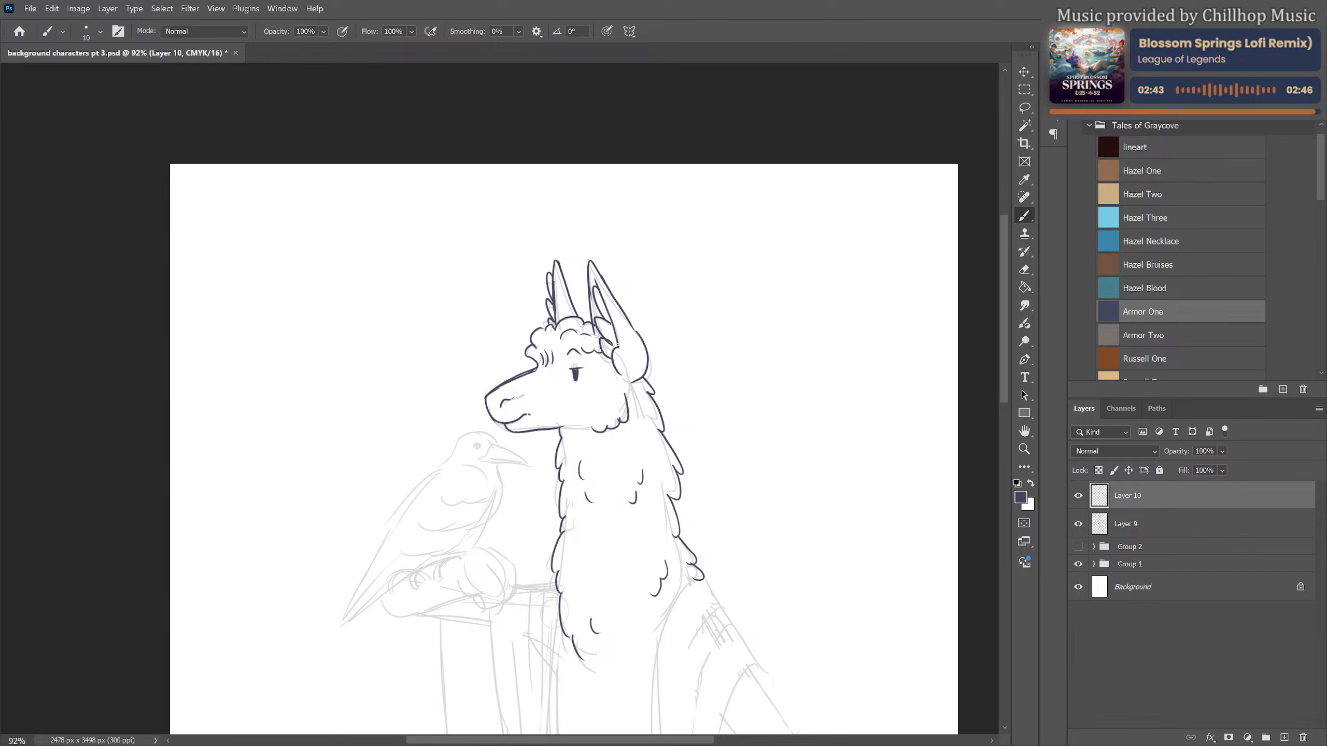
Draw a dark band at the base of the near ear with a round fluffy pompom hanging below it
mouse_move(617, 346)
left_mouse_down()
mouse_move(631, 347)
mouse_move(633, 375)
left_mouse_up()
key("e")
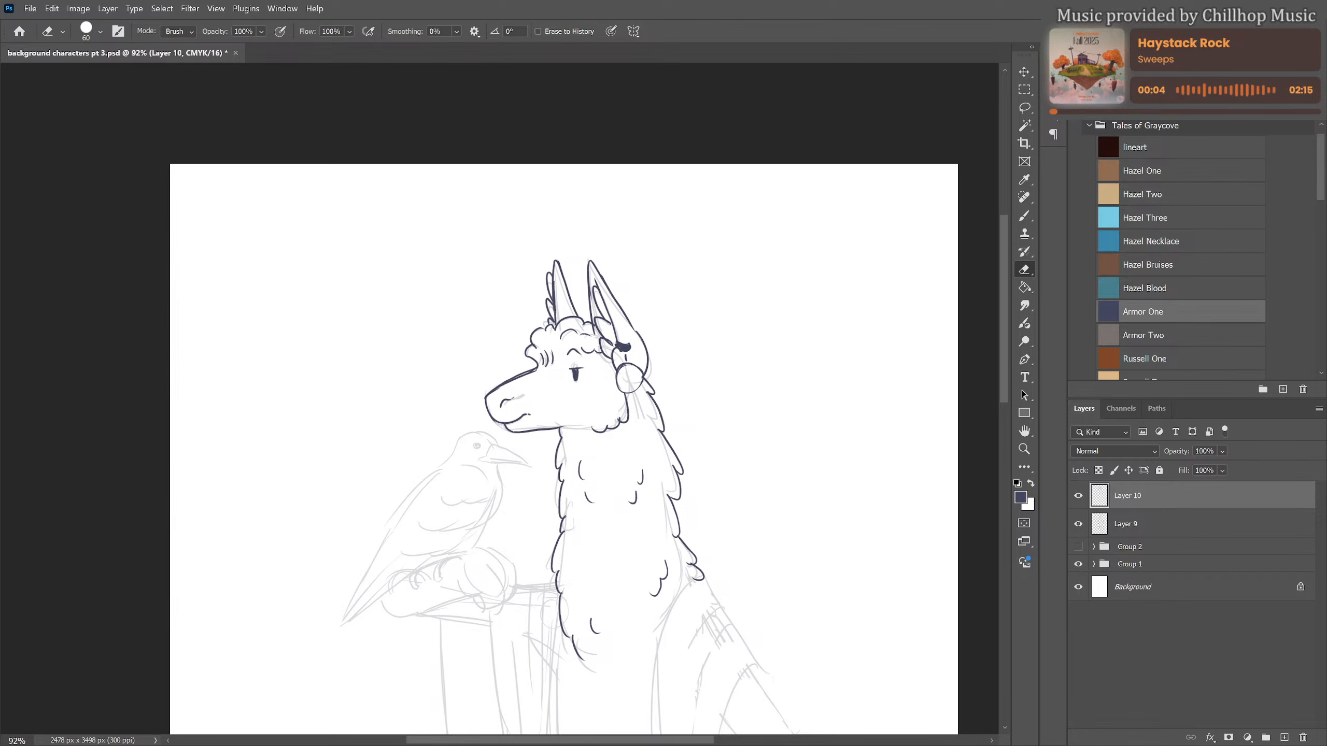
key("b")
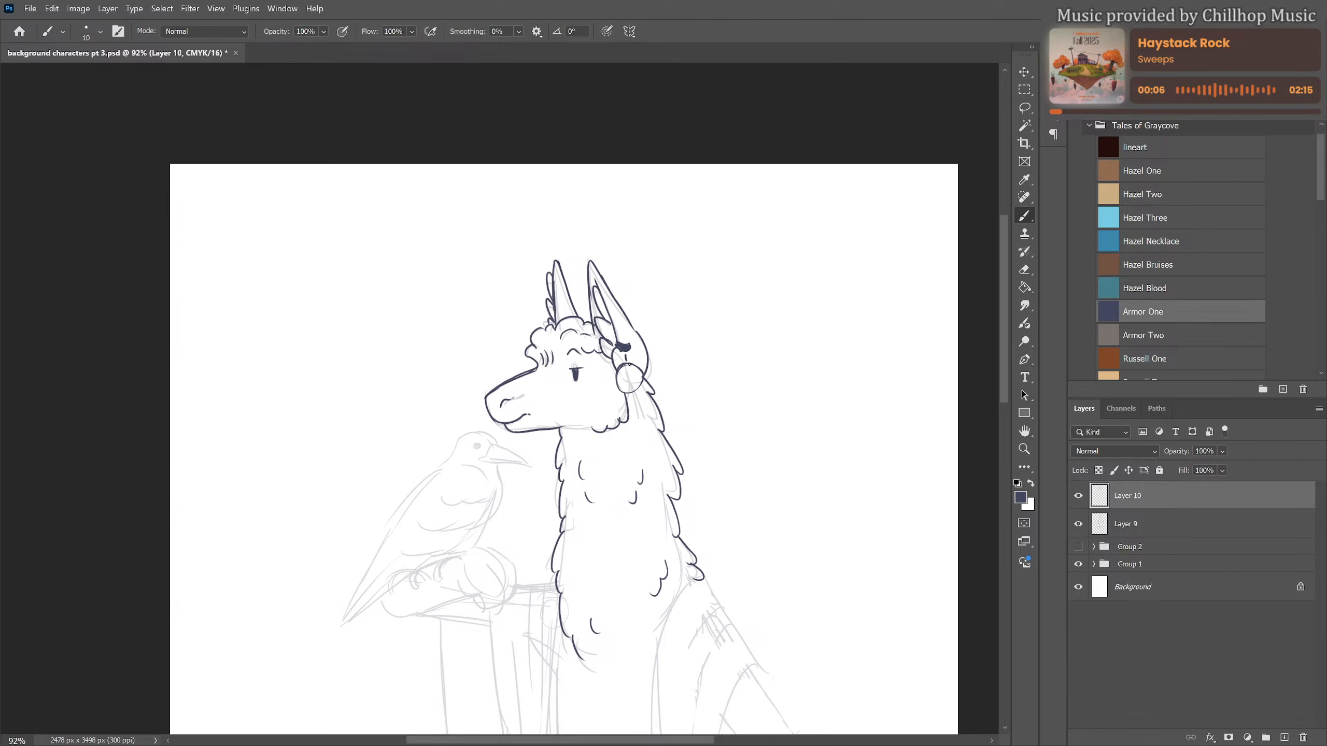
mouse_move(617, 369)
left_mouse_down()
mouse_move(615, 381)
mouse_move(645, 378)
left_mouse_up()
mouse_move(645, 377)
left_mouse_down()
mouse_move(631, 395)
mouse_move(632, 383)
left_mouse_up()
key("e")
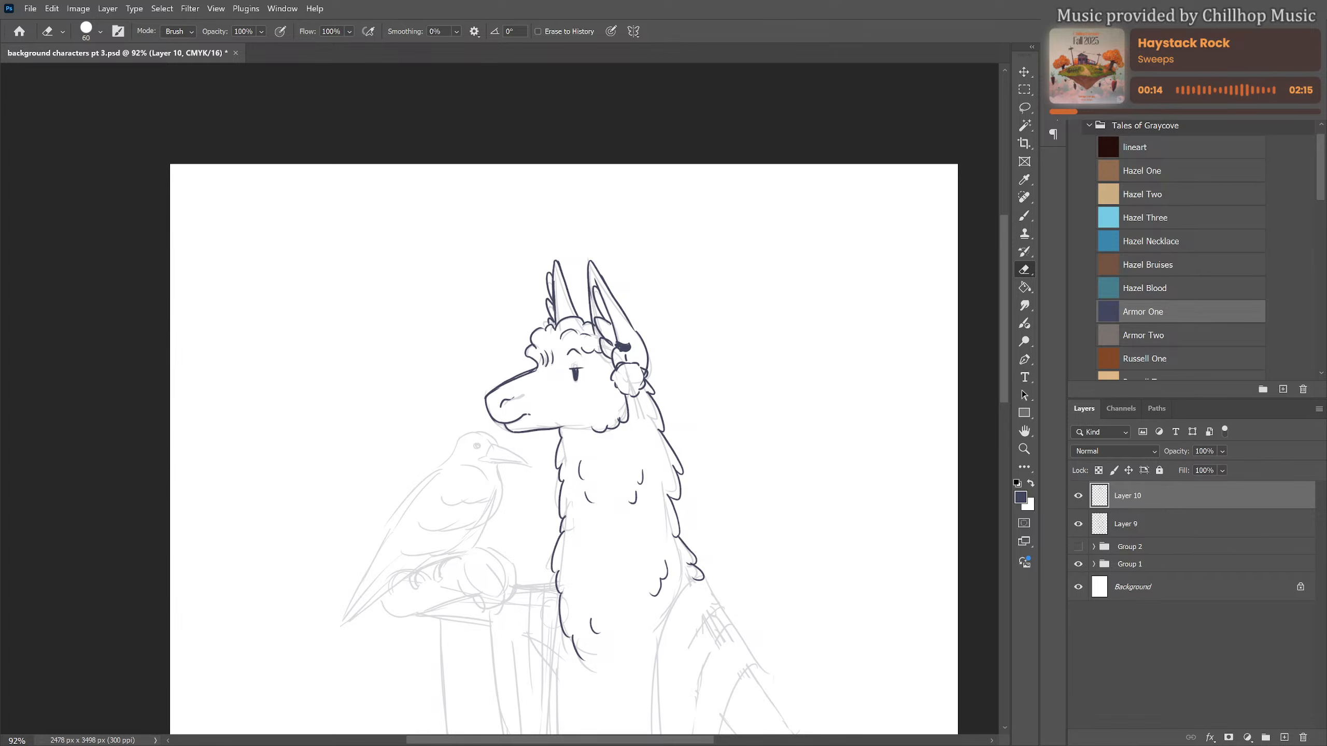
key("b")
left_click_drag(634, 371, 635, 383)
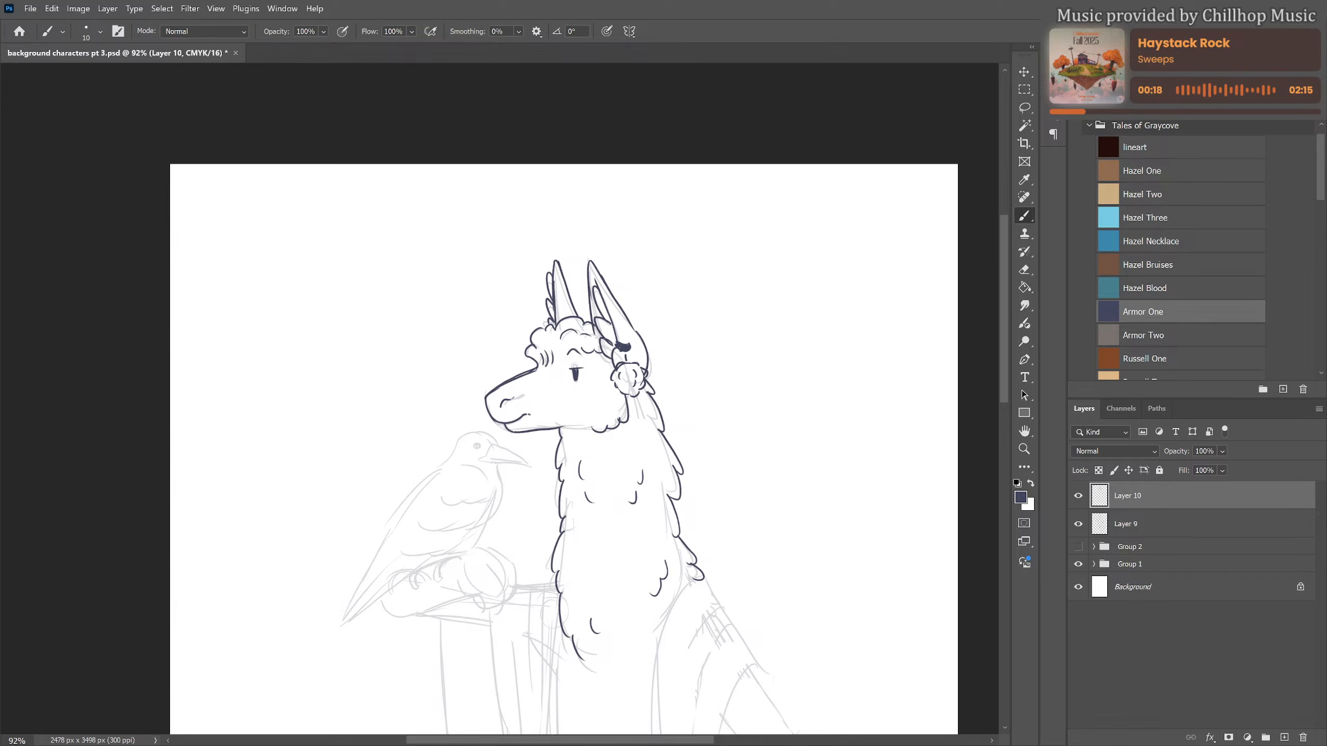
Draw the cloak's shoulder on the bird side and its two long front edges narrowing toward the waist
left_click_drag(625, 563, 670, 473)
mouse_move(575, 400)
left_mouse_down()
mouse_move(548, 398)
mouse_move(556, 453)
mouse_move(572, 423)
mouse_move(525, 461)
mouse_move(555, 674)
left_mouse_up()
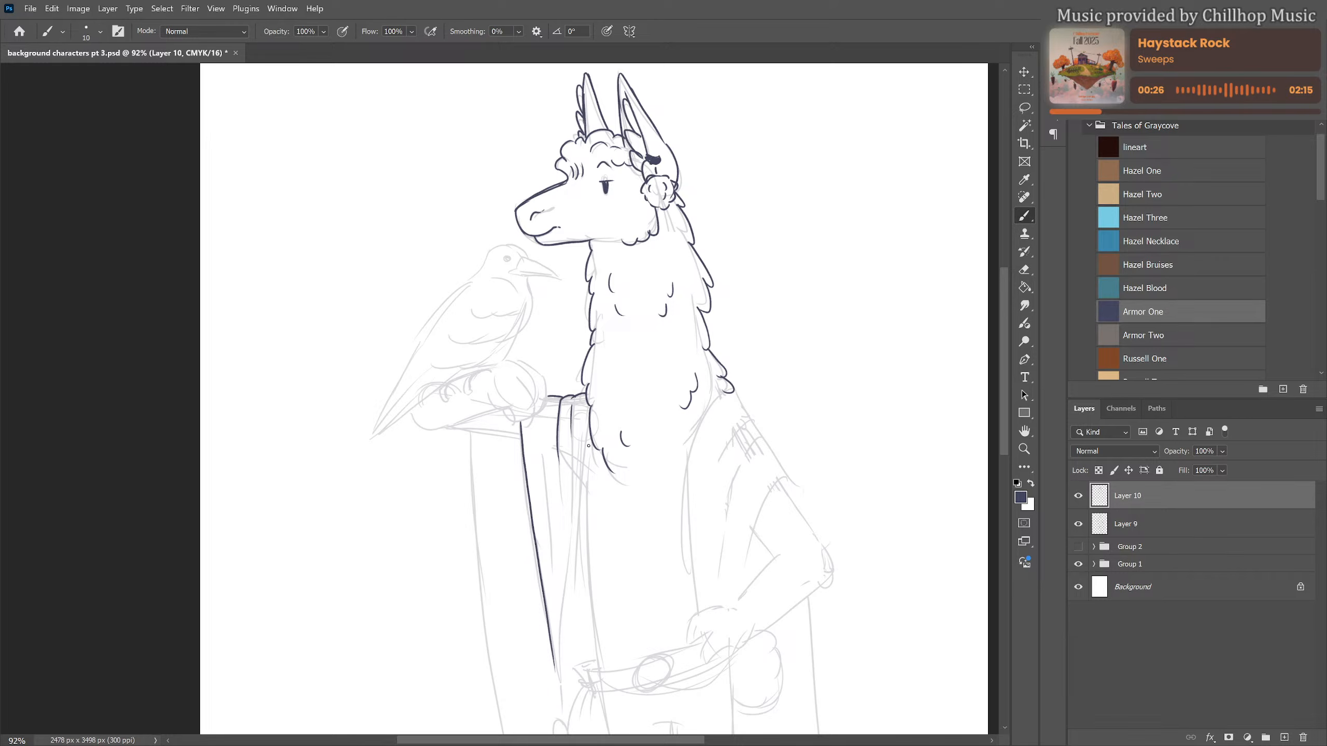
left_click_drag(589, 434, 568, 683)
Draw the belt with its oval buckle and a row of small round holes on both sides
scroll(569, 575, "down", 3)
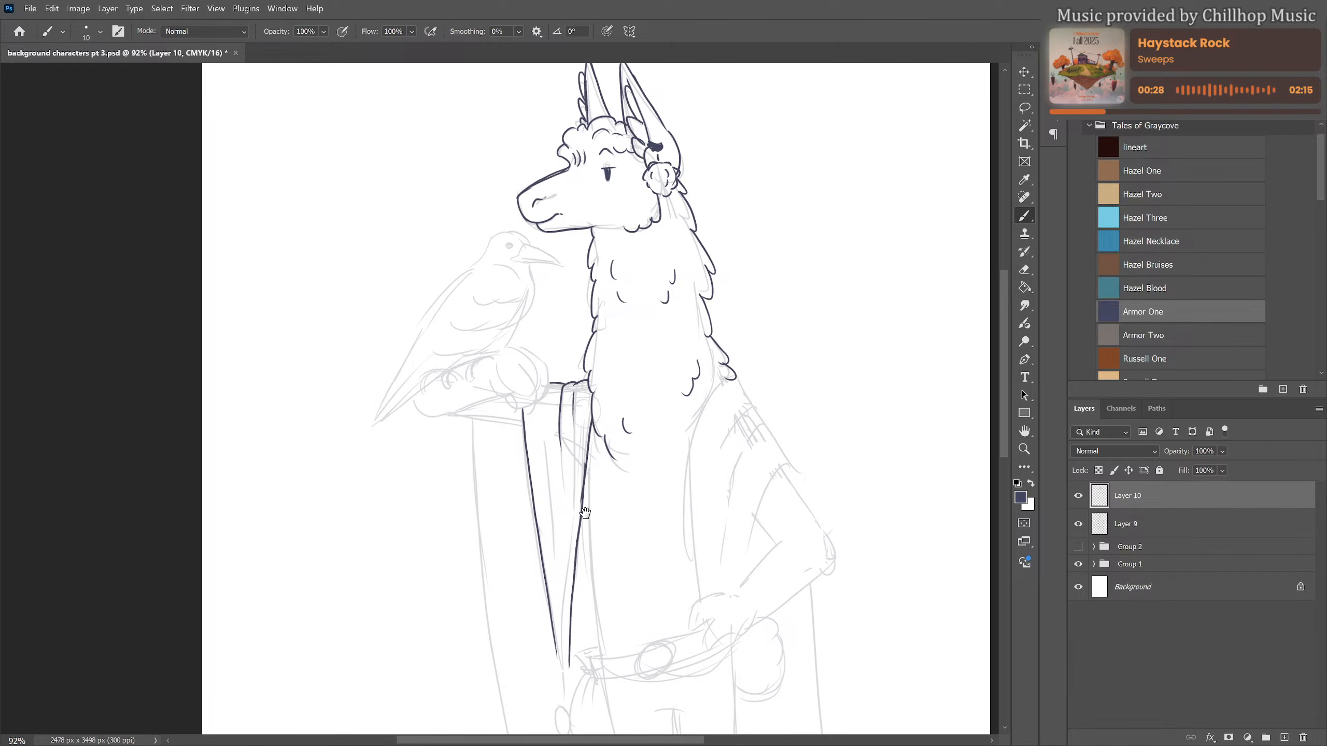
mouse_move(570, 494)
left_mouse_down()
mouse_move(582, 554)
mouse_move(650, 556)
mouse_move(649, 535)
mouse_move(638, 564)
left_mouse_up()
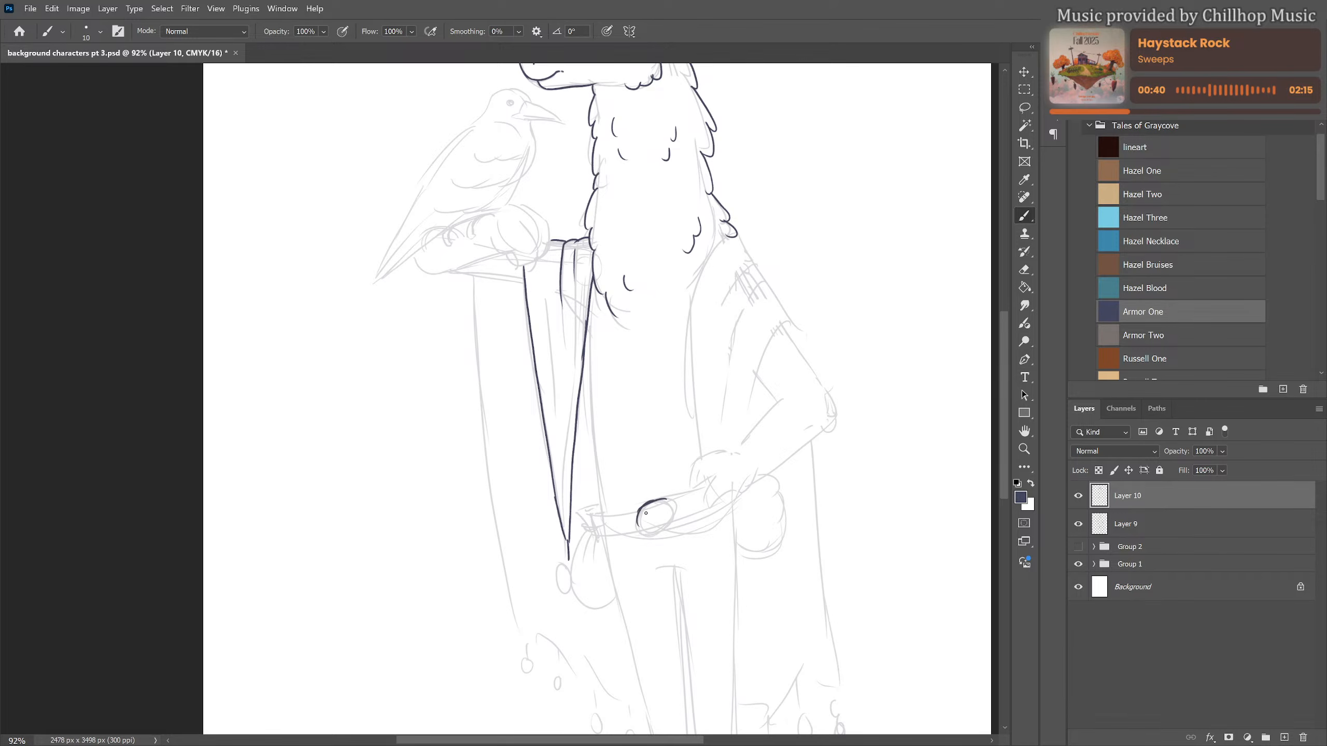
mouse_move(669, 500)
left_mouse_down()
mouse_move(635, 525)
mouse_move(675, 518)
mouse_move(655, 501)
mouse_move(672, 500)
mouse_move(667, 527)
mouse_move(677, 508)
mouse_move(650, 527)
mouse_move(672, 509)
mouse_move(643, 507)
mouse_move(597, 514)
mouse_move(600, 536)
mouse_move(701, 487)
mouse_move(679, 519)
mouse_move(719, 502)
left_mouse_up()
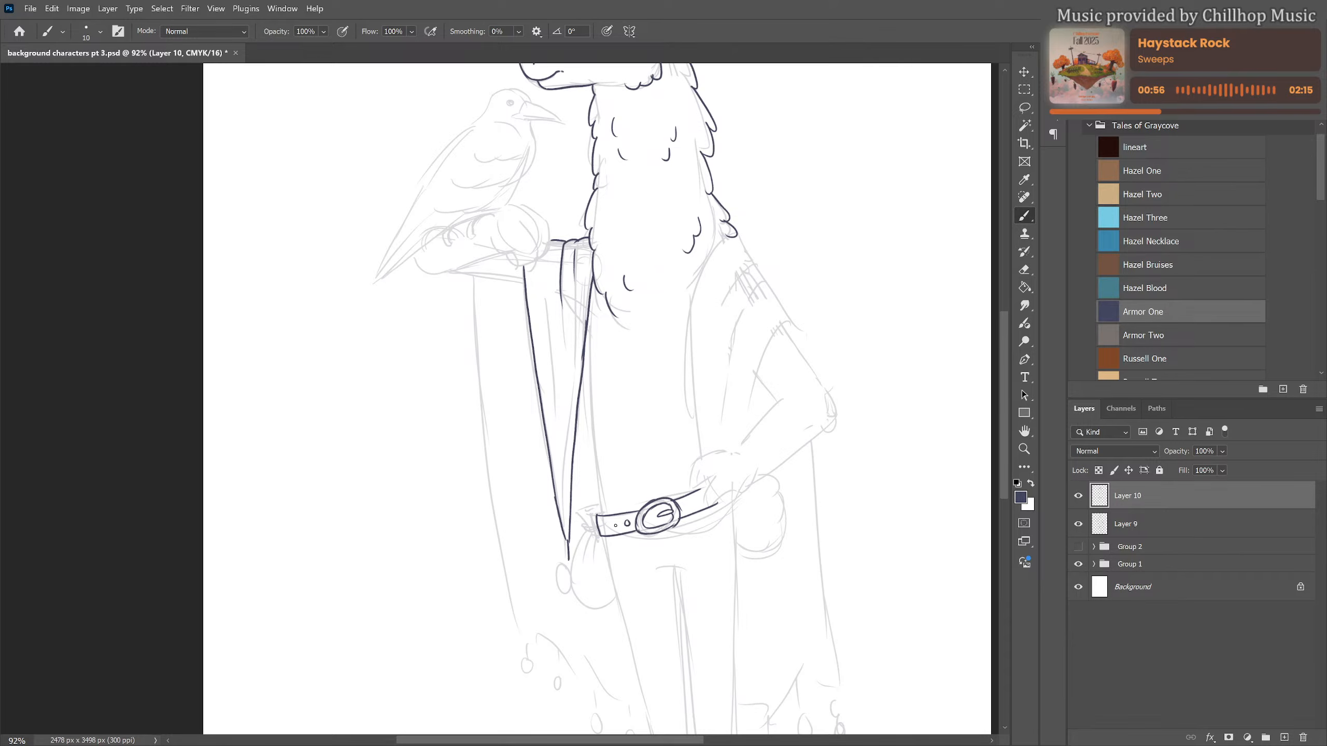
left_click_drag(616, 523, 617, 528)
left_click_drag(698, 498, 698, 504)
Draw the tied pouch hanging at the end of the belt and the torso's front contour above it
mouse_move(578, 512)
left_mouse_down()
mouse_move(597, 506)
mouse_move(599, 534)
mouse_move(575, 569)
mouse_move(597, 609)
mouse_move(615, 596)
left_mouse_up()
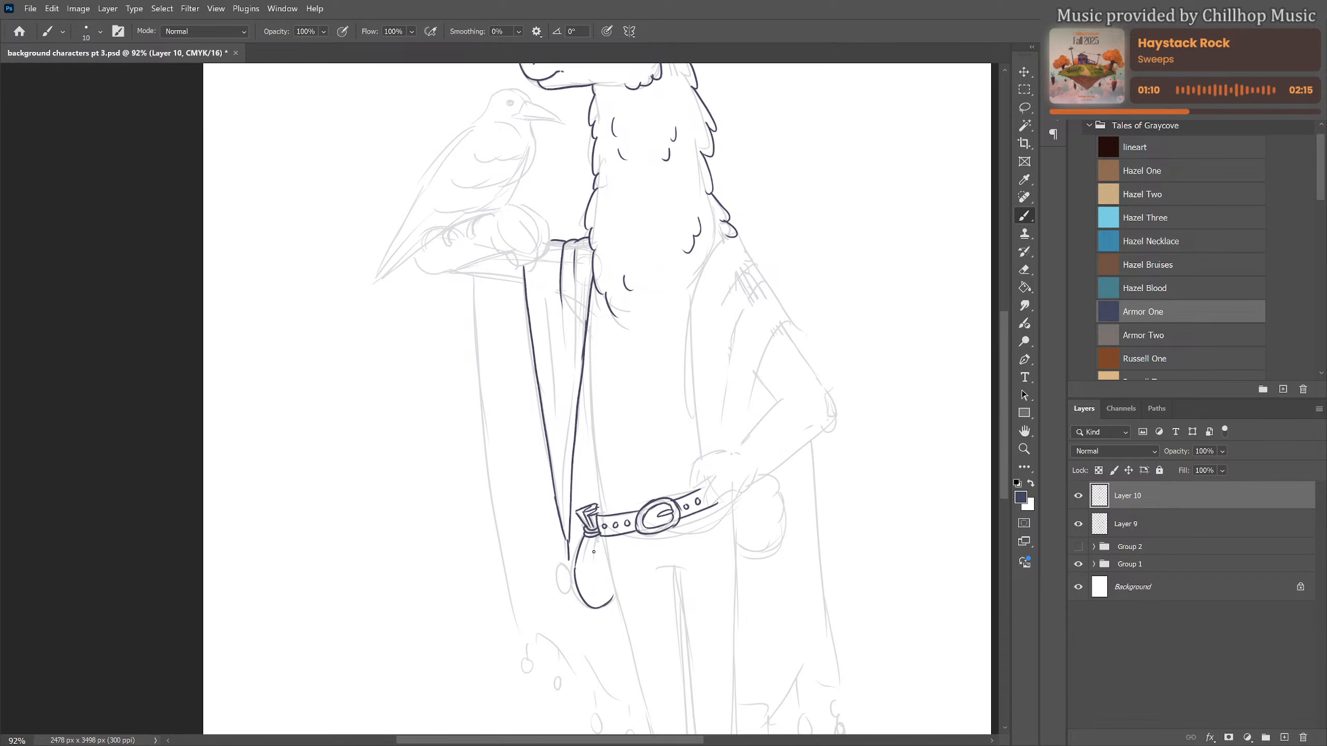
mouse_move(591, 536)
left_mouse_down()
mouse_move(587, 559)
mouse_move(601, 560)
left_mouse_up()
left_click_drag(589, 325, 601, 509)
left_click_drag(542, 273, 554, 426)
left_click_drag(561, 362, 565, 453)
key("ctrl+z")
Add fold lines inside the hanging cloak panel and a round bead at its pointed tip
key("ctrl+z")
left_click_drag(538, 278, 549, 369)
left_click_drag(550, 309, 567, 459)
key("ctrl+z")
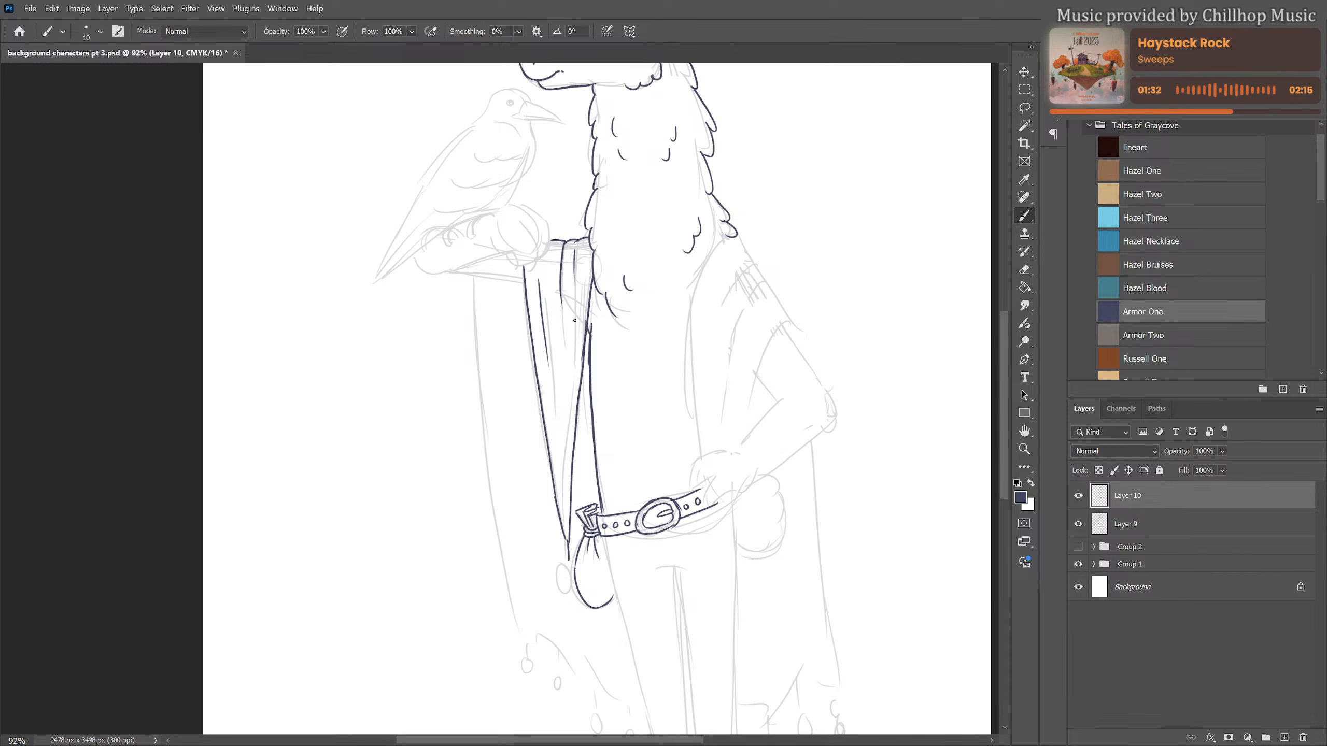
left_click_drag(574, 320, 578, 570)
Draw the bent hand and the raised forearm beneath the perched bird
mouse_move(492, 239)
left_mouse_down()
mouse_move(514, 264)
mouse_move(548, 250)
mouse_move(534, 258)
mouse_move(546, 240)
mouse_move(537, 214)
mouse_move(543, 223)
mouse_move(475, 220)
mouse_move(473, 240)
mouse_move(494, 211)
left_mouse_up()
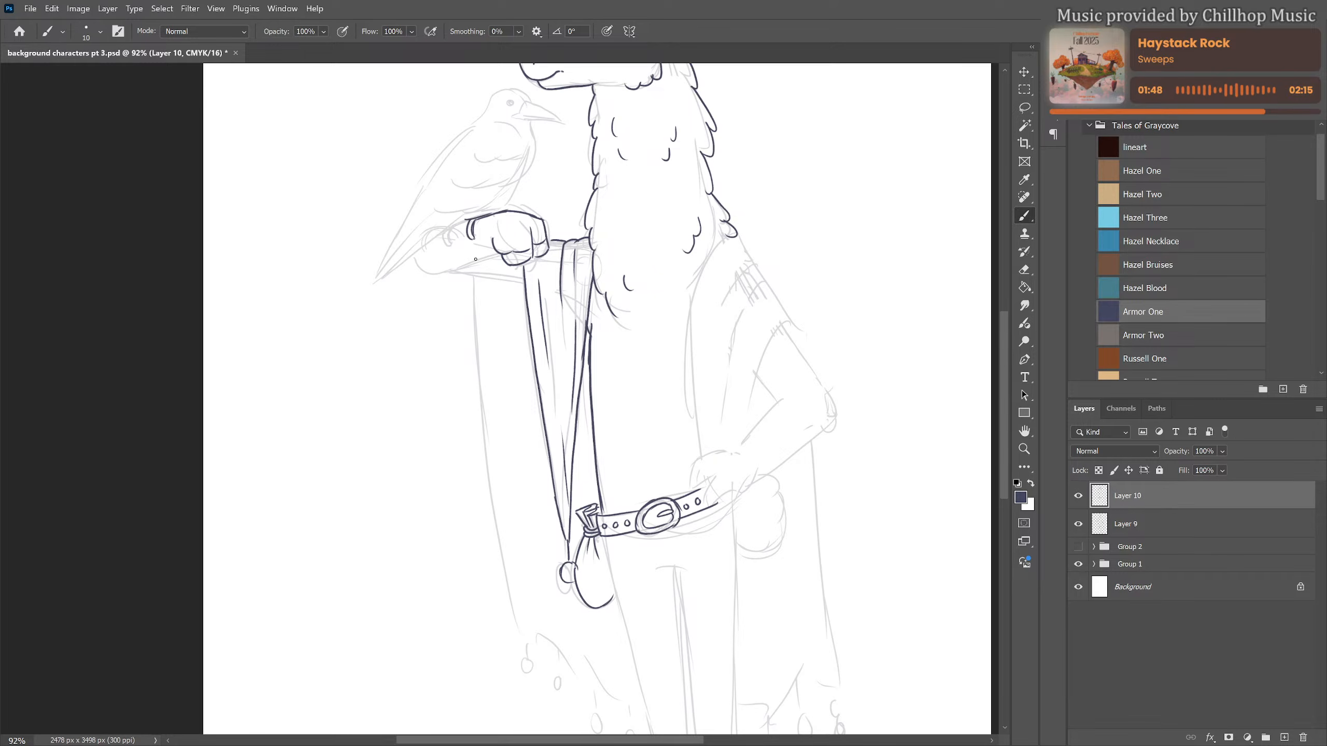
mouse_move(414, 255)
left_mouse_down()
mouse_move(423, 273)
mouse_move(504, 255)
mouse_move(525, 284)
left_mouse_up()
Draw the bird's rounded head with a solid dark eye and a long pointed beak
scroll(576, 430, "up", 6)
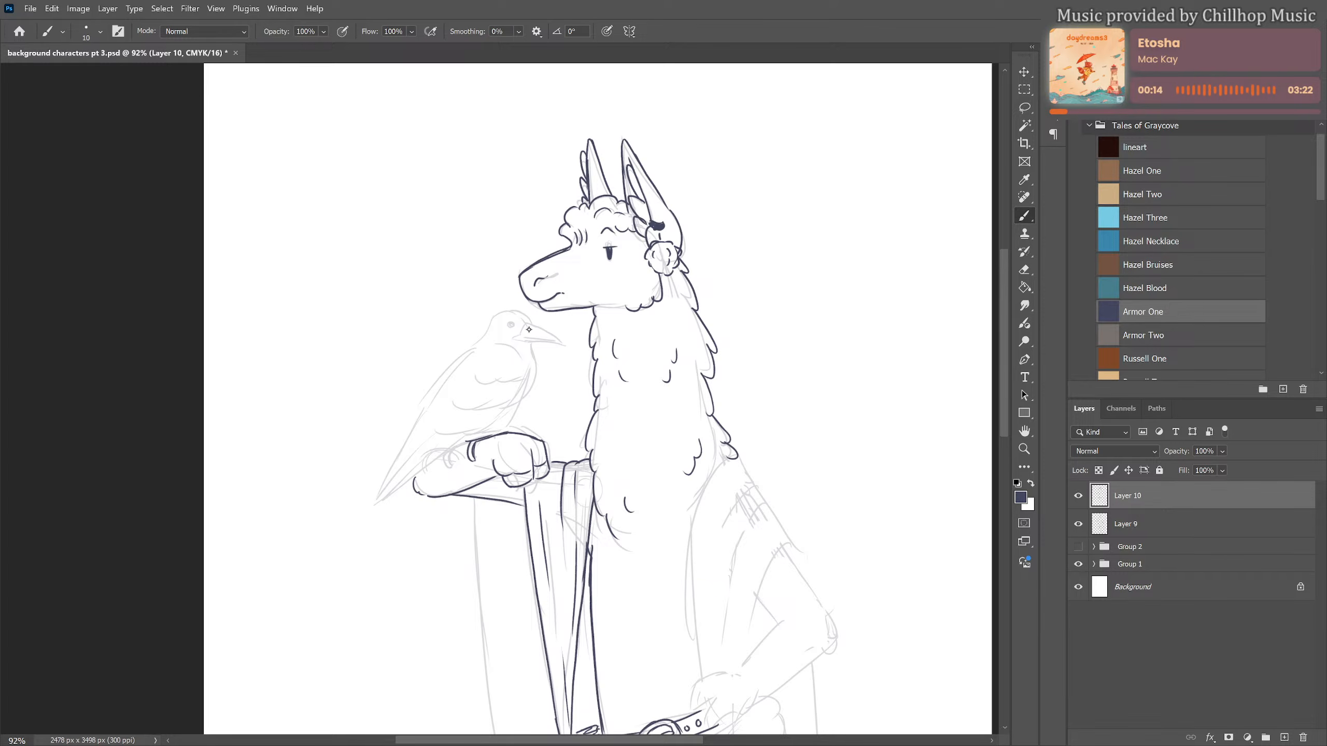
mouse_move(521, 328)
left_mouse_down()
mouse_move(542, 328)
mouse_move(511, 310)
mouse_move(478, 340)
left_mouse_up()
left_click_drag(518, 341, 561, 345)
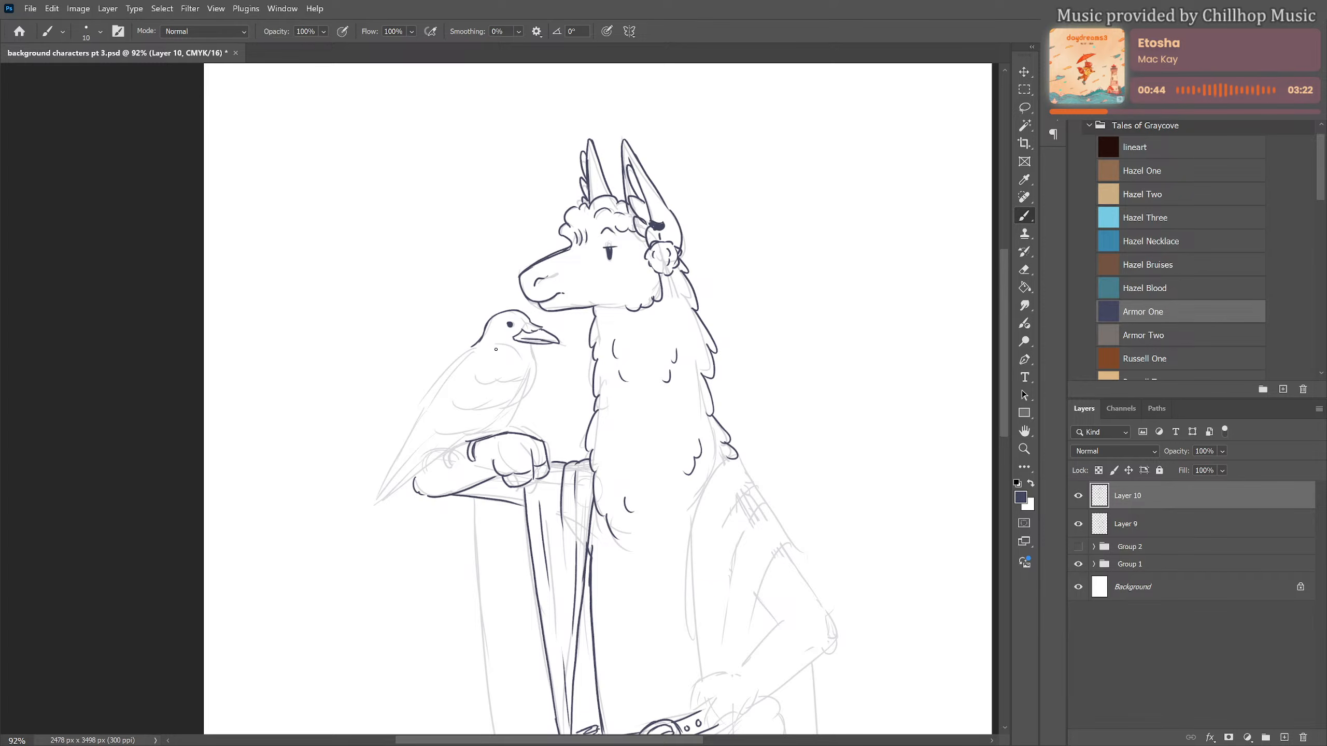
Outline the bird's back, pointed tail, breast and belly
mouse_move(487, 348)
left_mouse_down()
mouse_move(538, 359)
mouse_move(527, 399)
mouse_move(526, 369)
mouse_move(510, 383)
mouse_move(479, 380)
mouse_move(519, 379)
mouse_move(526, 338)
mouse_move(409, 429)
mouse_move(425, 403)
mouse_move(371, 505)
left_mouse_up()
left_click_drag(417, 455, 373, 506)
mouse_move(450, 437)
left_mouse_down()
mouse_move(397, 488)
mouse_move(466, 438)
left_mouse_up()
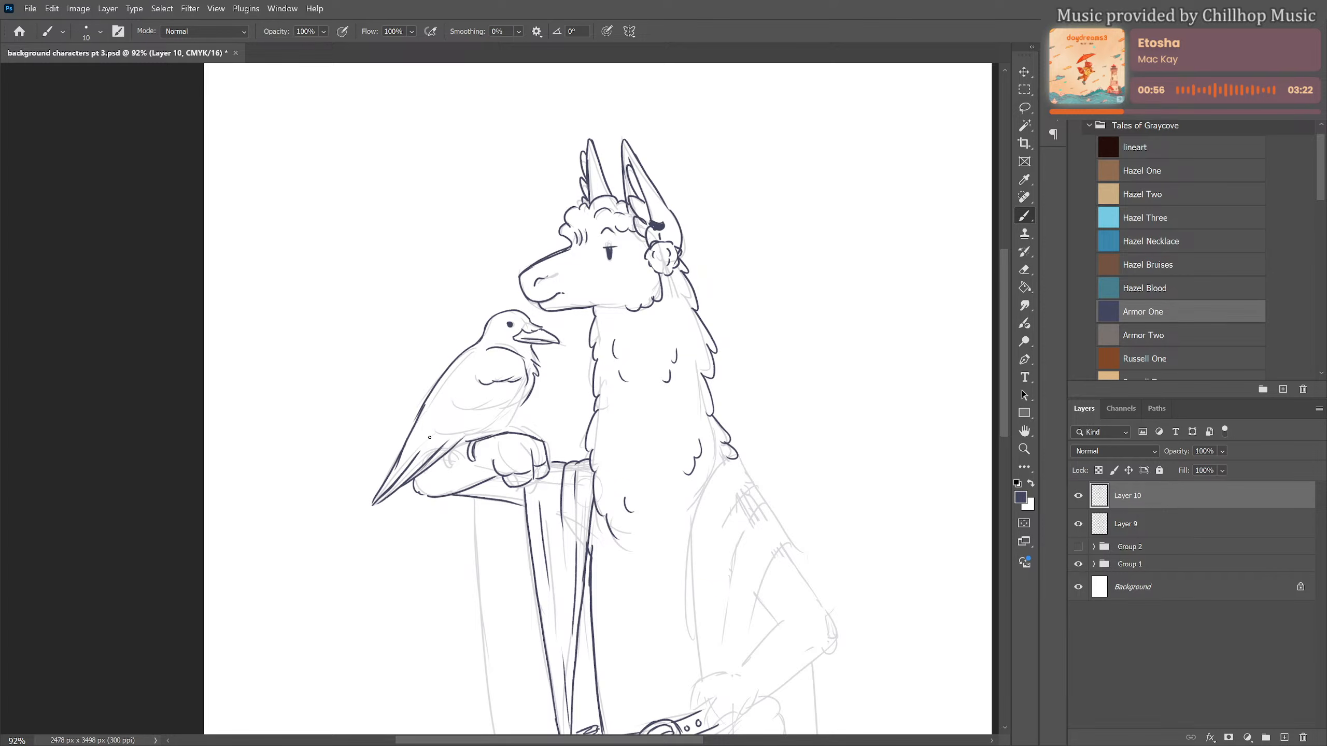
Draw the bird's wing edge, layered feather lines and the claws gripping the arm
left_click_drag(447, 393, 389, 464)
mouse_move(448, 391)
left_mouse_down()
mouse_move(487, 400)
mouse_move(479, 410)
mouse_move(513, 394)
left_mouse_up()
mouse_move(453, 431)
left_mouse_down()
mouse_move(525, 386)
mouse_move(473, 437)
mouse_move(507, 426)
left_mouse_up()
left_click_drag(447, 465, 455, 446)
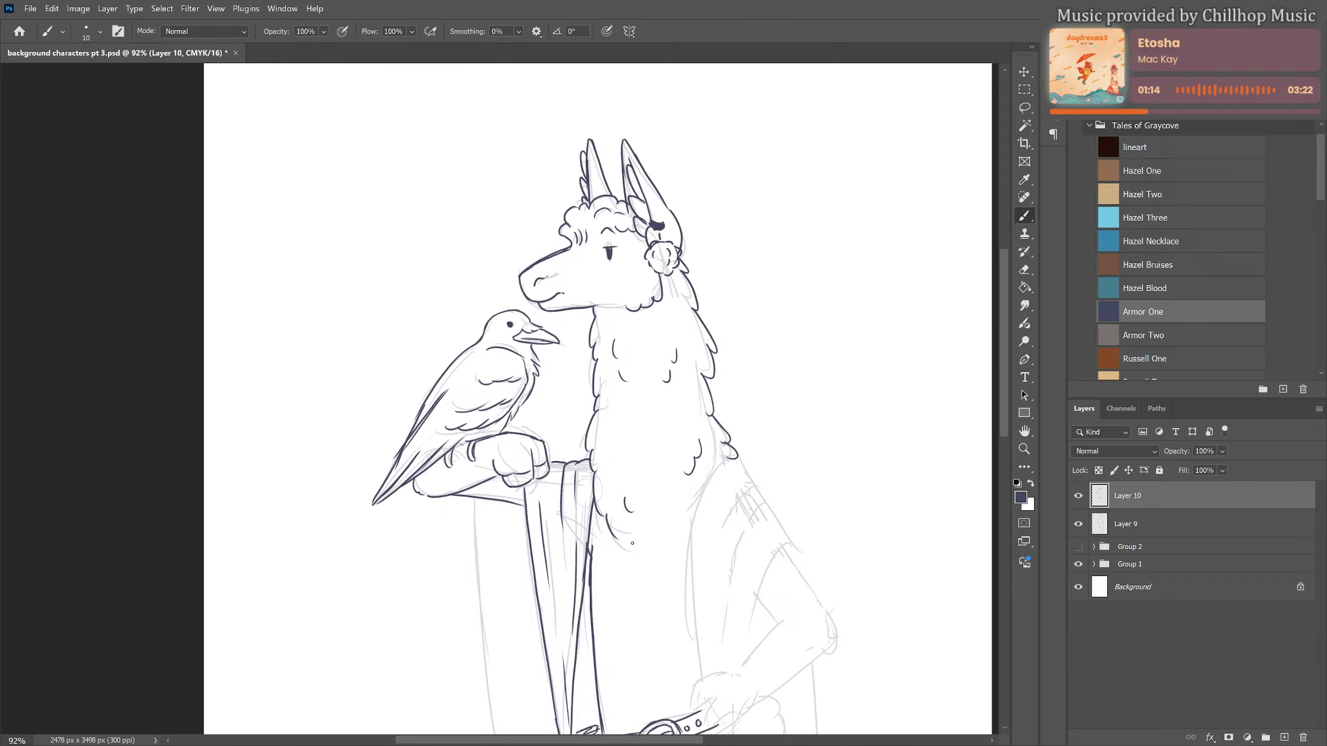
Draw the cloak's long outer edge below the raised arm and its wavy bottom hem
left_click_drag(634, 540, 572, 350)
left_click_drag(556, 398, 551, 311)
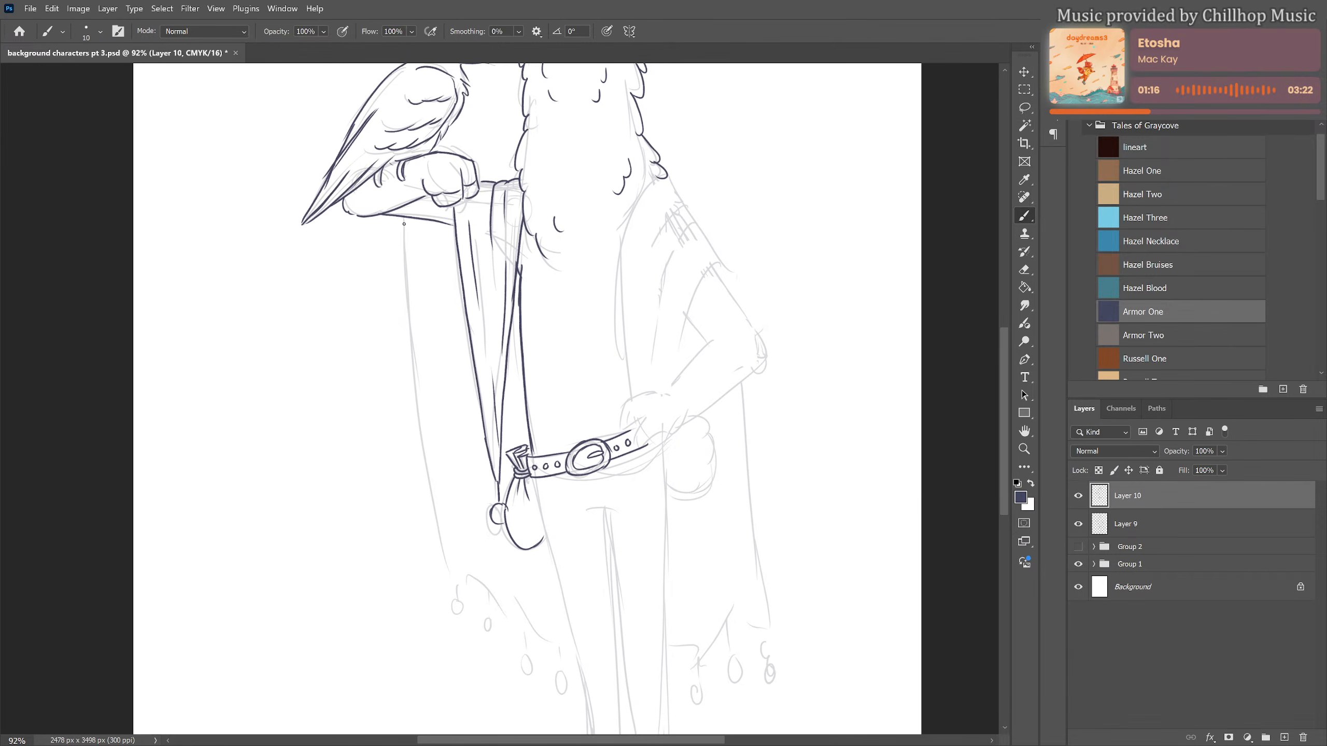
mouse_move(404, 217)
left_mouse_down()
mouse_move(452, 580)
mouse_move(576, 648)
left_mouse_up()
Draw the cloak draped over the other shoulder, with its front edge, outer contour and opening above the bent arm
left_click_drag(712, 488, 668, 511)
scroll(706, 443, "down", 1)
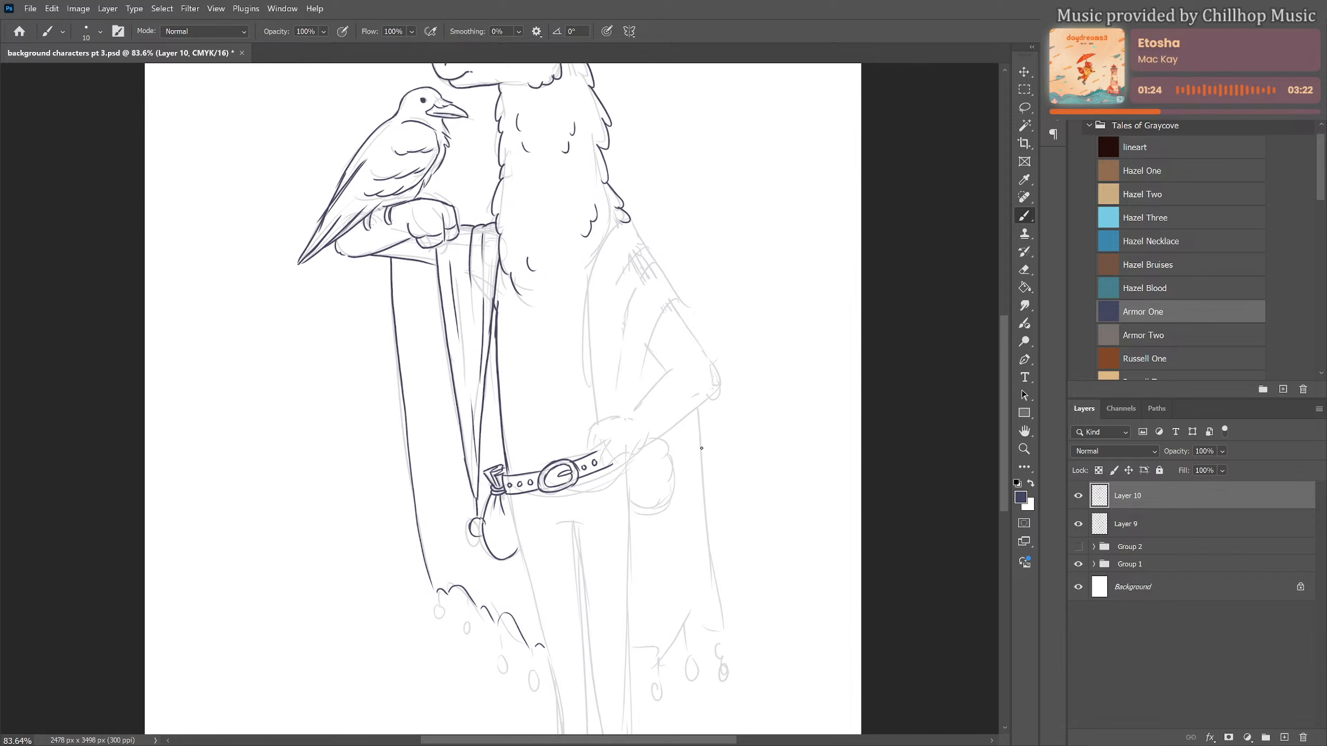
mouse_move(717, 453)
left_mouse_down()
mouse_move(636, 462)
mouse_move(631, 474)
left_mouse_up()
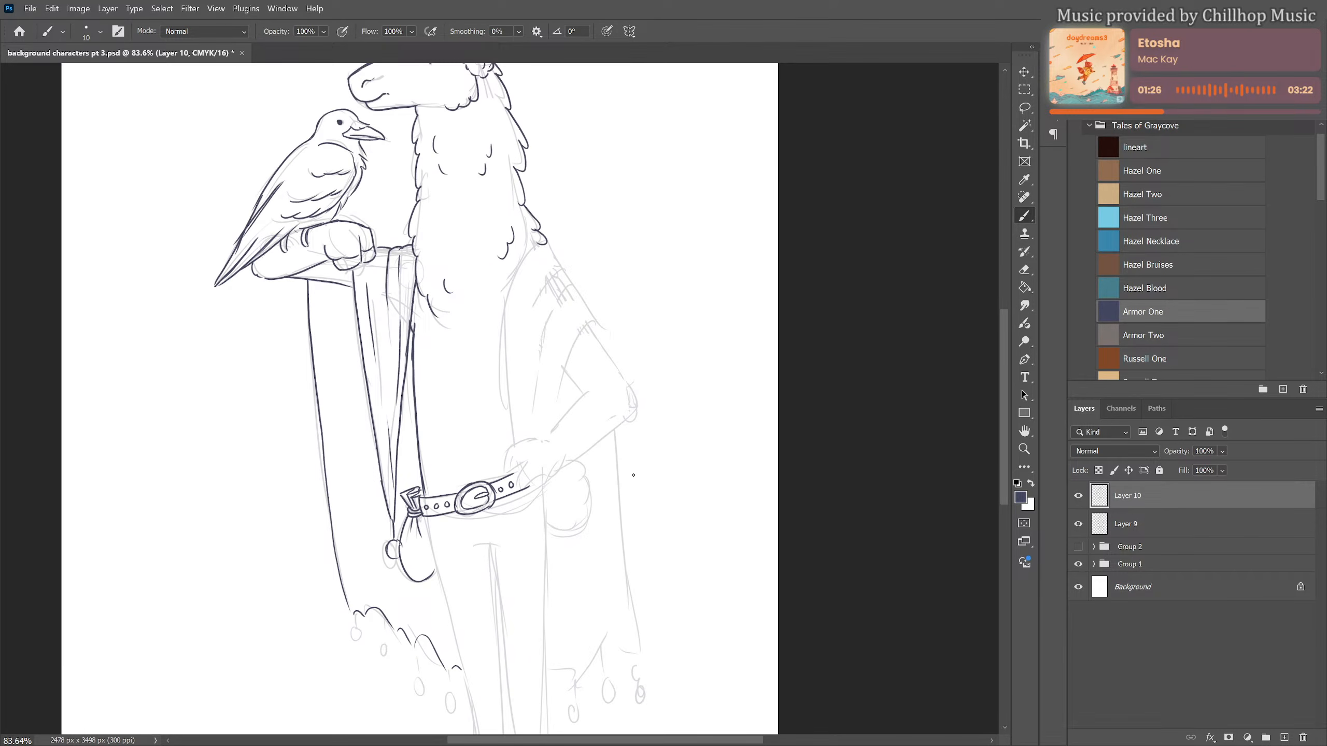
mouse_move(548, 246)
left_mouse_down()
mouse_move(557, 262)
mouse_move(513, 269)
mouse_move(517, 444)
left_mouse_up()
mouse_move(556, 264)
left_mouse_down()
mouse_move(521, 306)
mouse_move(525, 430)
left_mouse_up()
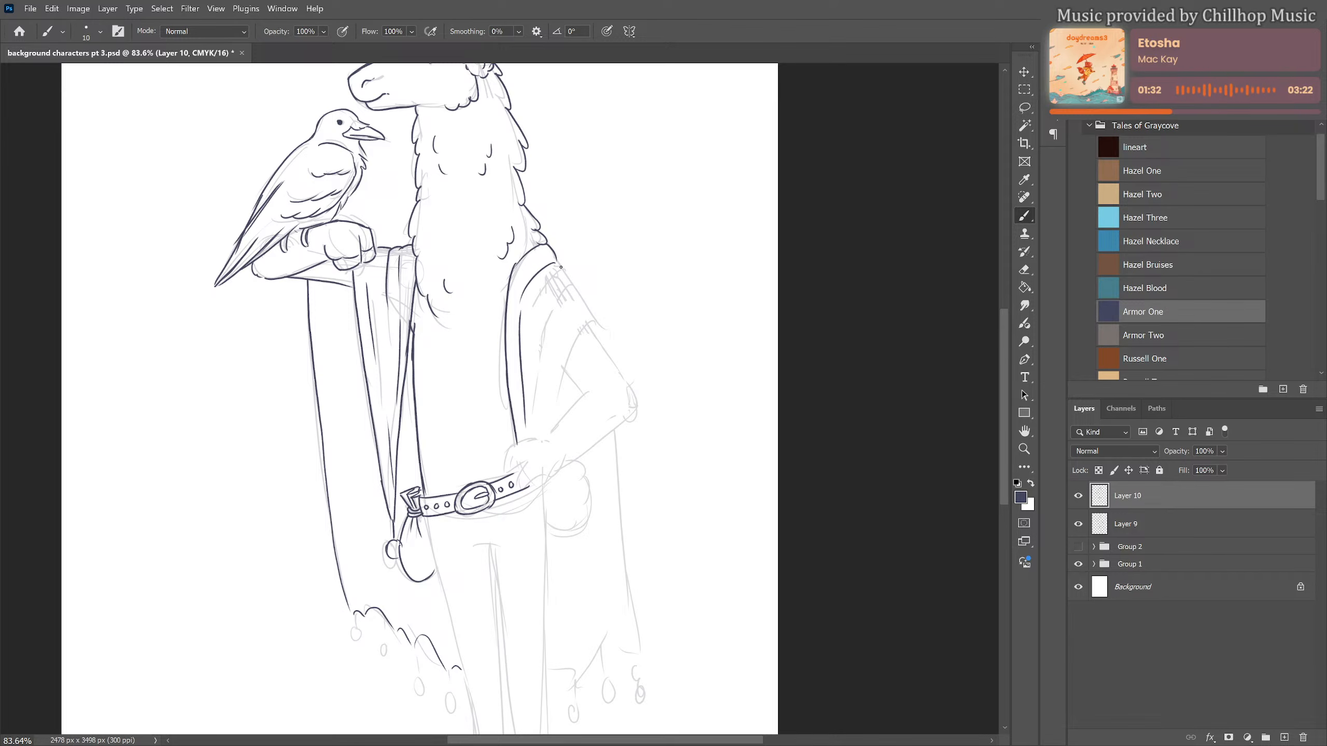
mouse_move(565, 272)
left_mouse_down()
mouse_move(575, 294)
mouse_move(544, 298)
mouse_move(536, 432)
mouse_move(598, 333)
mouse_move(574, 350)
mouse_move(564, 414)
mouse_move(573, 311)
left_mouse_up()
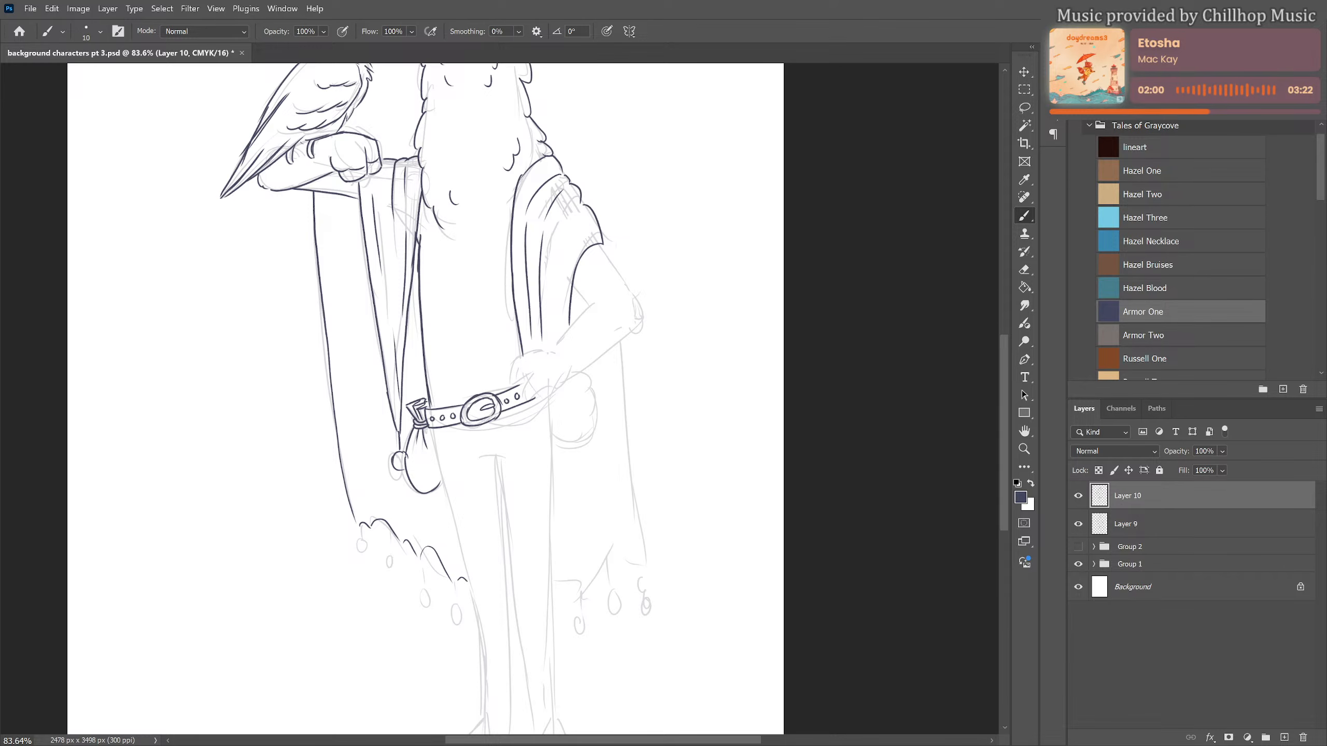
Add more folds to the shoulder drape and draw its pointed corner below the hand with a round bead
mouse_move(580, 211)
left_mouse_down()
mouse_move(558, 267)
mouse_move(584, 242)
mouse_move(562, 286)
mouse_move(561, 325)
left_mouse_up()
left_click_drag(538, 392, 559, 468)
mouse_move(570, 380)
left_mouse_down()
mouse_move(563, 499)
mouse_move(579, 427)
mouse_move(564, 412)
mouse_move(553, 429)
left_mouse_up()
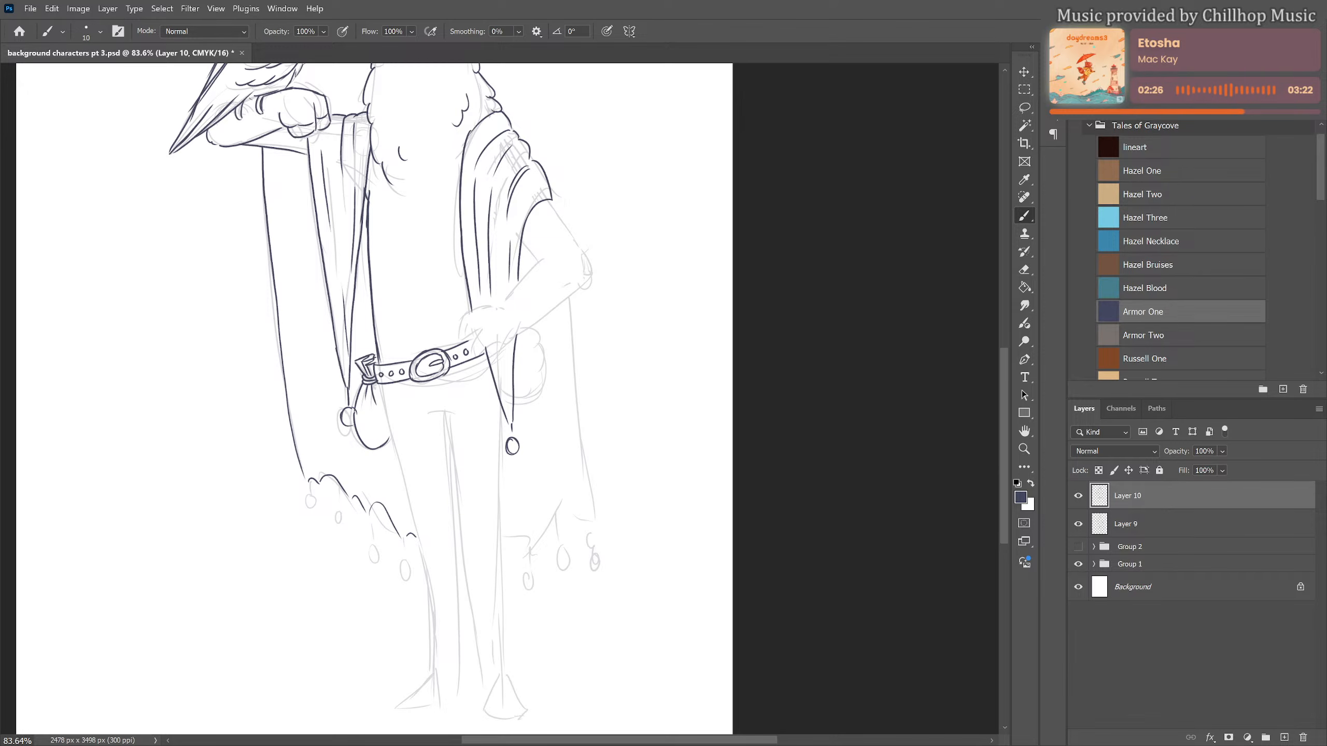
Draw the bent arm from elbow to the hand resting on the belt, and add long folds to the cloak below the raised arm
left_click_drag(523, 240, 540, 263)
mouse_move(554, 207)
left_mouse_down()
mouse_move(595, 270)
mouse_move(582, 286)
mouse_move(500, 309)
left_mouse_up()
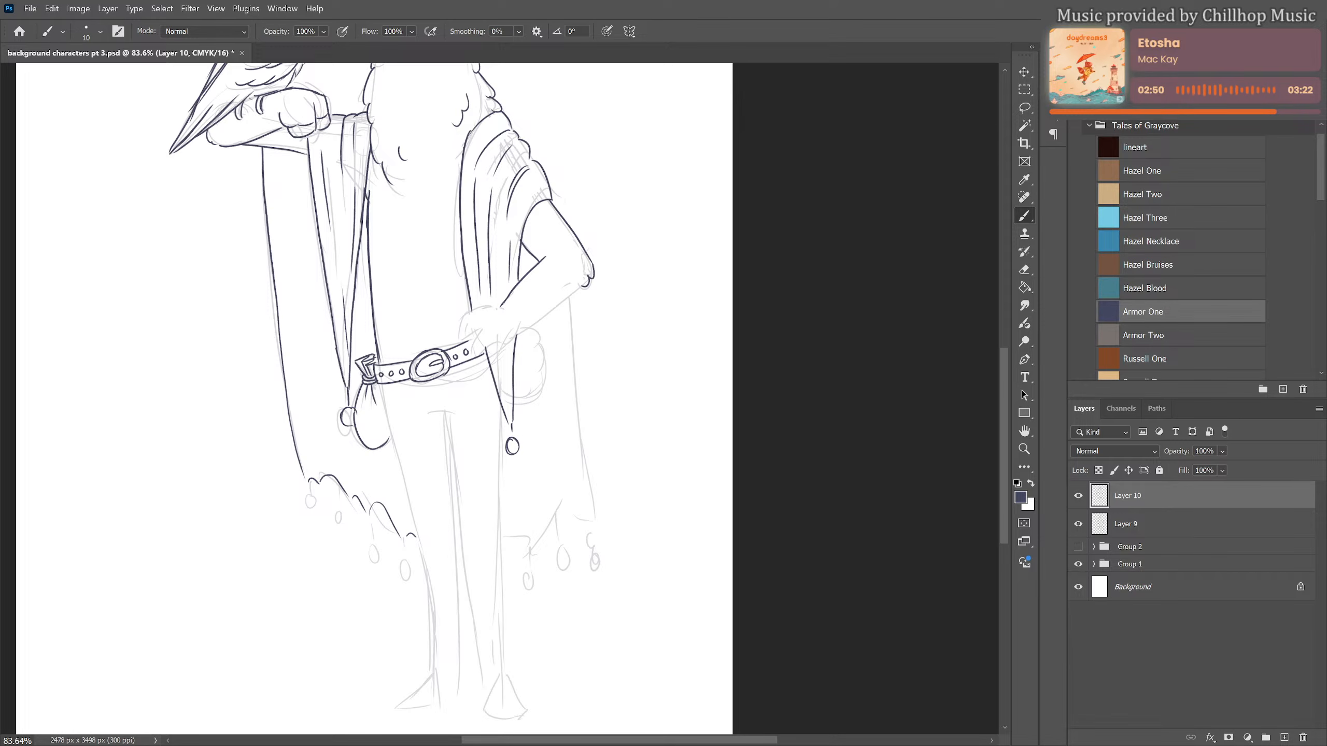
left_click_drag(282, 152, 329, 397)
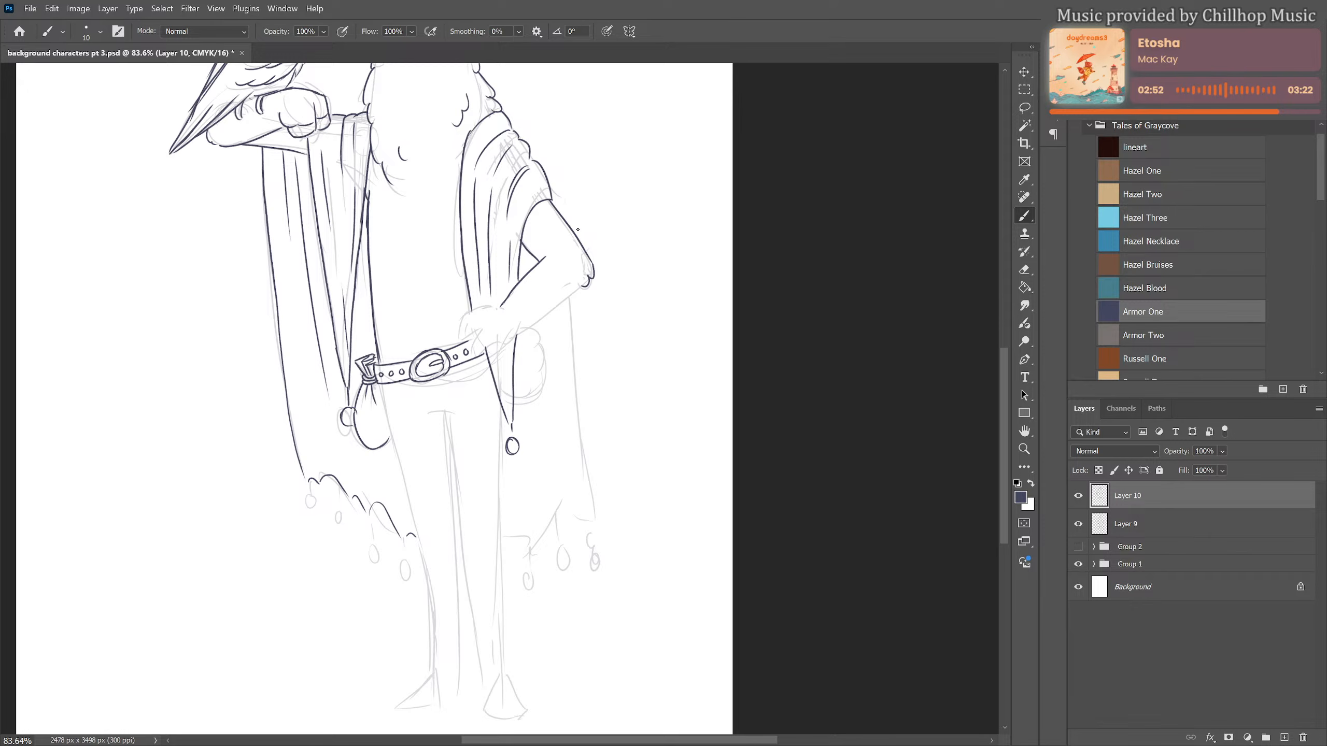
left_click_drag(508, 340, 581, 286)
mouse_move(498, 309)
left_mouse_down()
mouse_move(470, 310)
mouse_move(459, 334)
mouse_move(479, 328)
mouse_move(474, 355)
mouse_move(507, 341)
mouse_move(493, 344)
mouse_move(486, 324)
left_mouse_up()
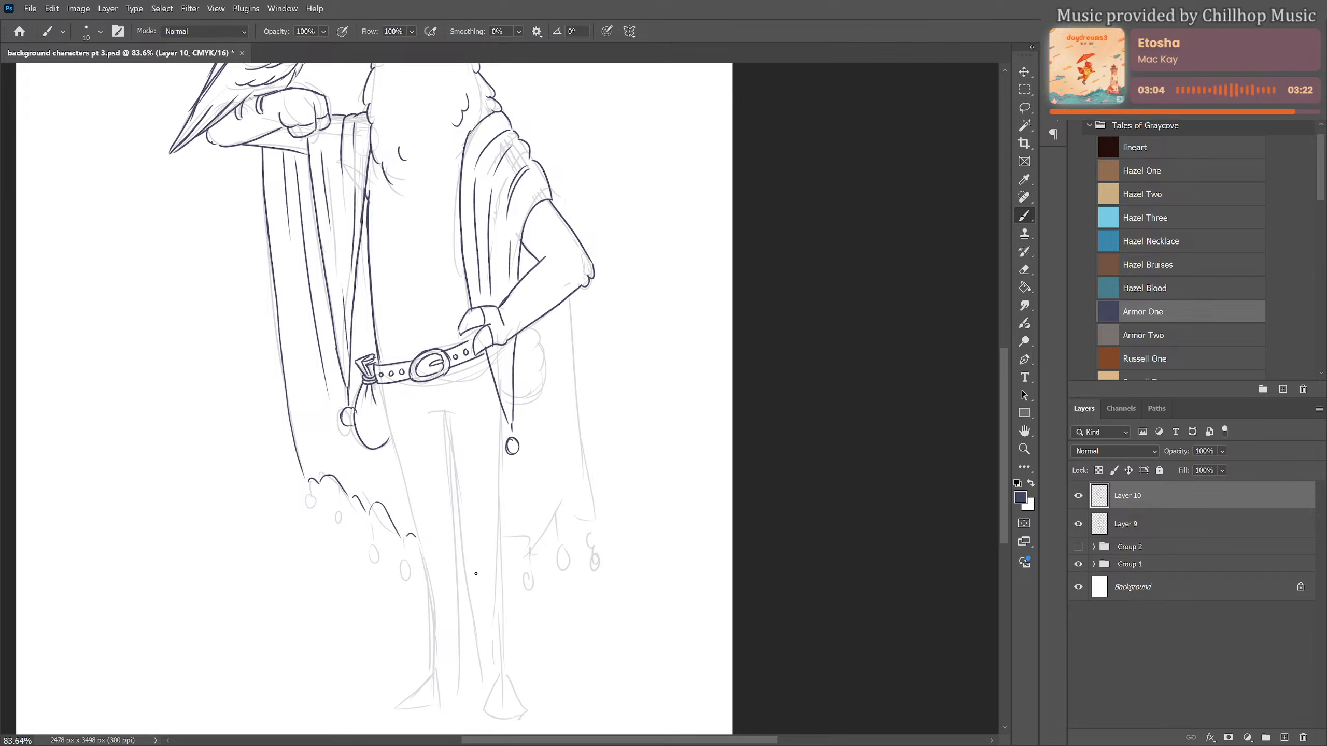
Draw the outer contours of both legs from the belt to the ankles, plus the crotch line and the front leg's inner edge
mouse_move(475, 574)
left_mouse_down()
mouse_move(462, 480)
mouse_move(463, 520)
left_mouse_up()
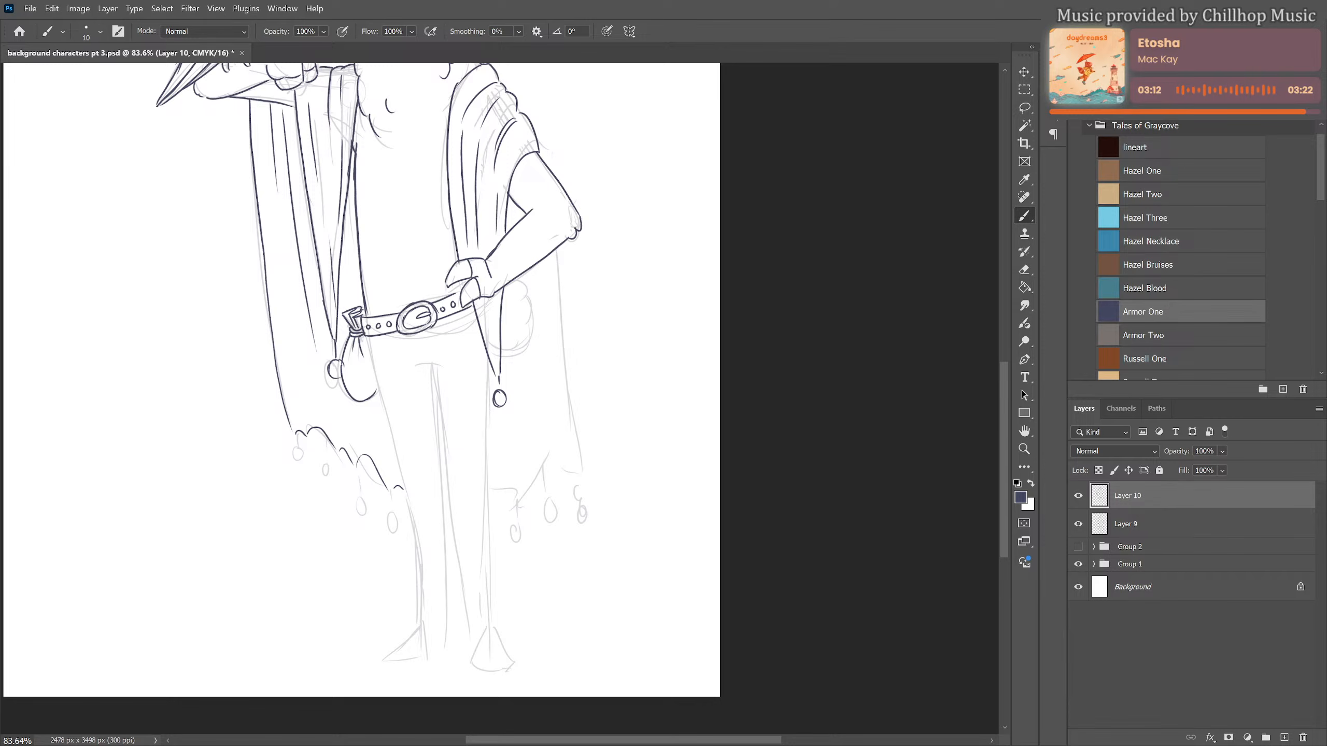
left_click_drag(374, 343, 390, 425)
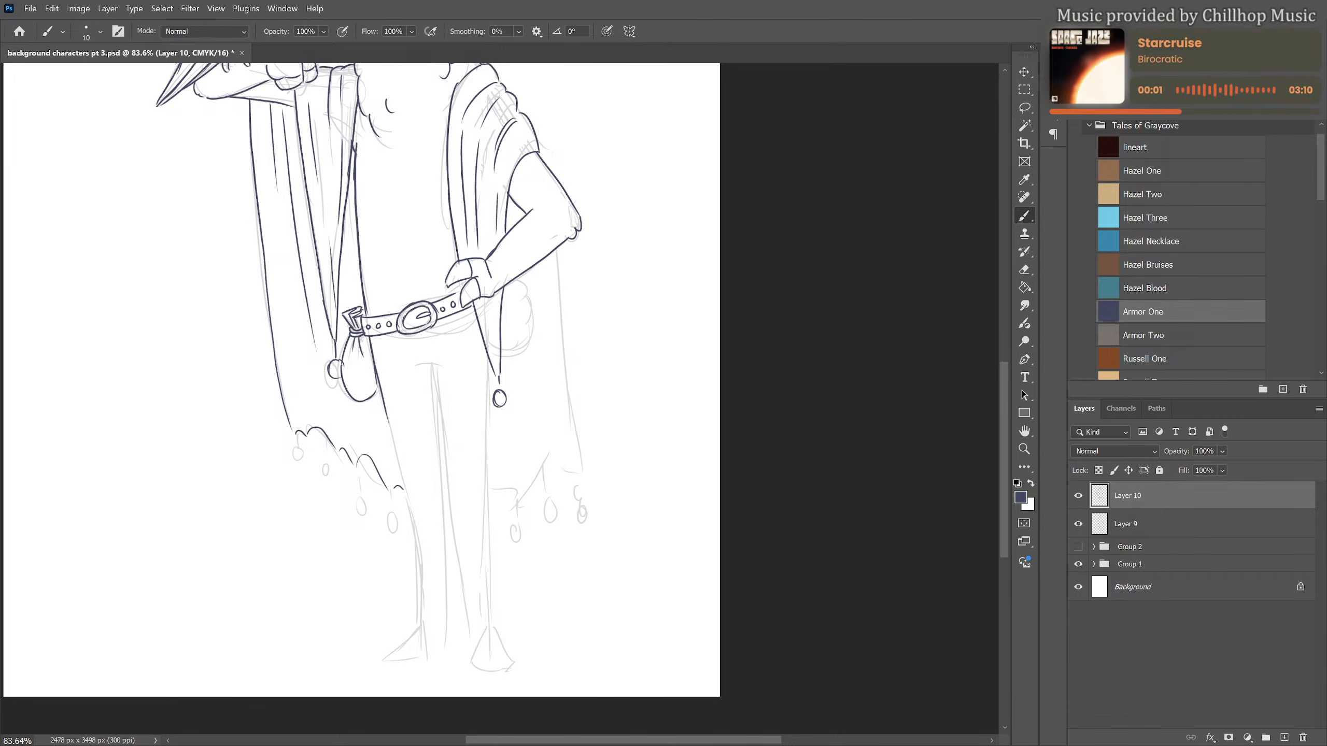
left_click_drag(385, 415, 421, 629)
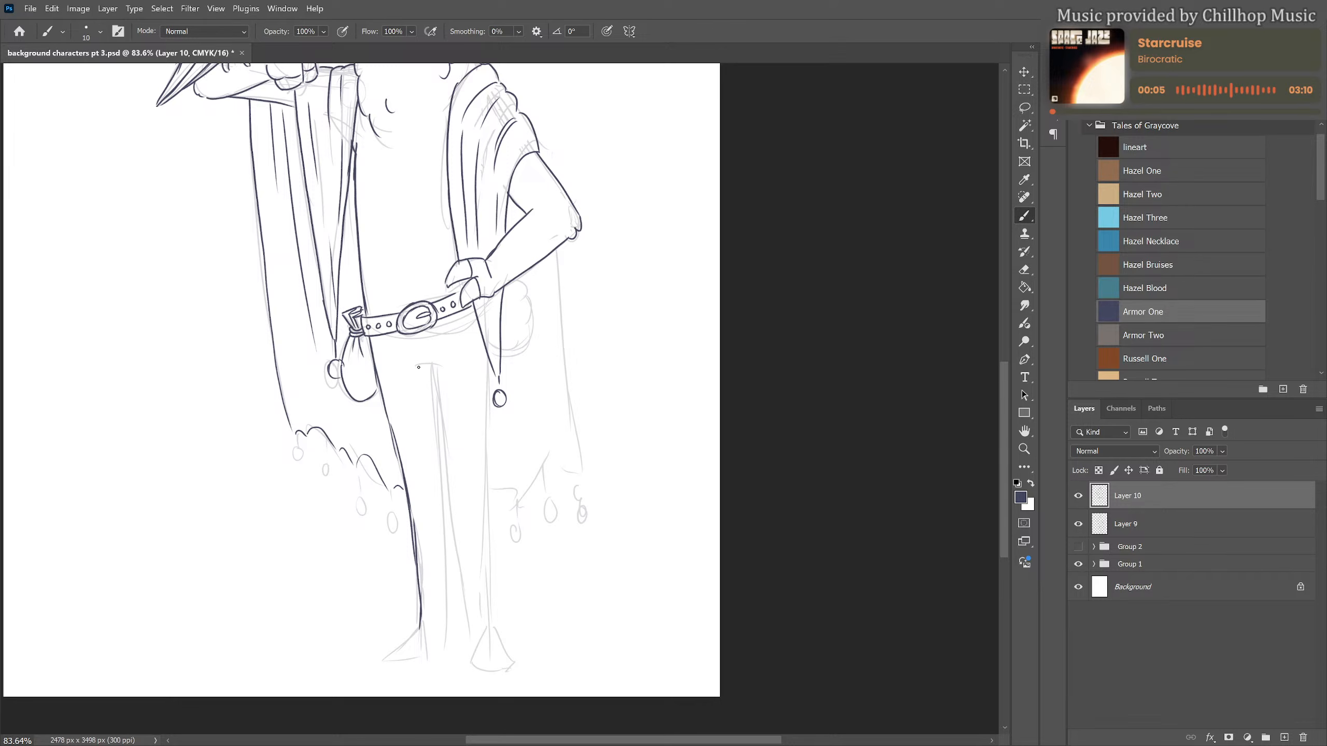
mouse_move(419, 367)
left_mouse_down()
mouse_move(437, 370)
mouse_move(473, 650)
left_mouse_up()
left_click_drag(487, 354, 486, 548)
left_click_drag(485, 460, 495, 617)
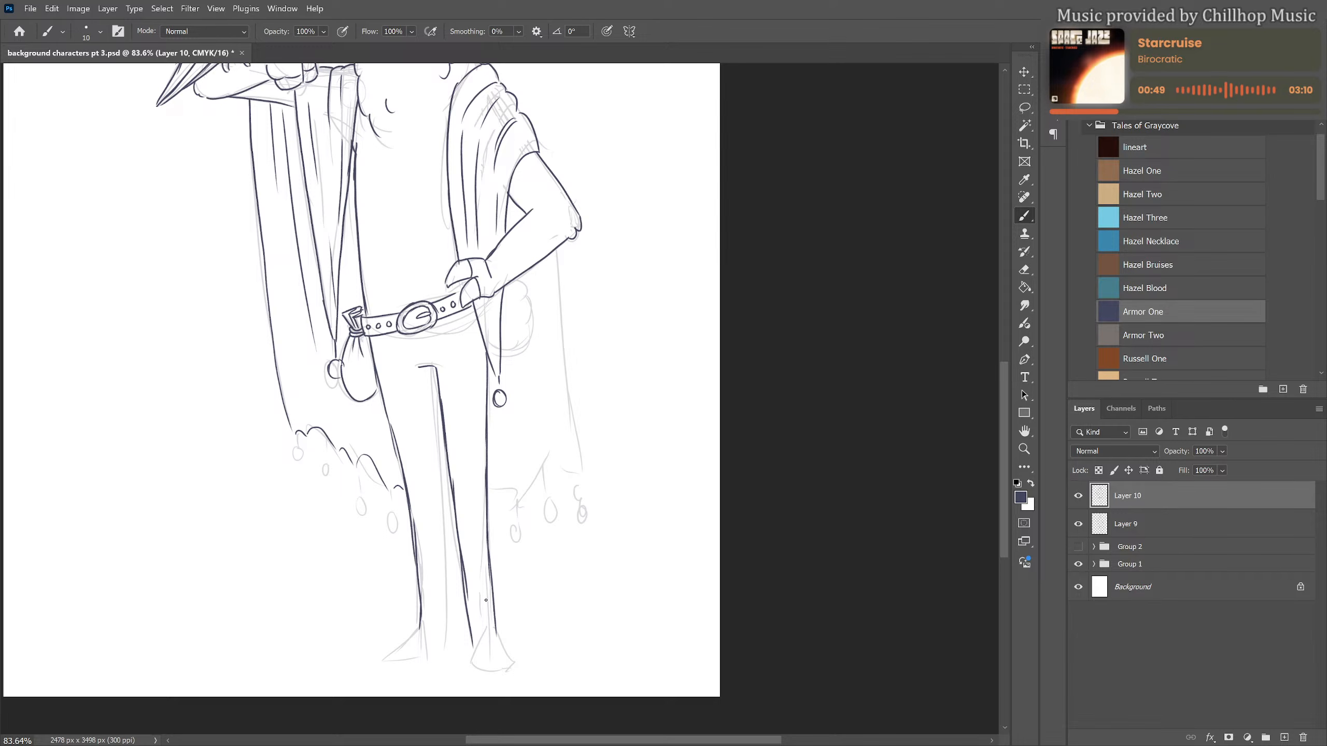
Draw the split hooves on both feet, the inner edge of the rear leg and the small shape between the shins
mouse_move(418, 626)
left_mouse_down()
mouse_move(397, 655)
mouse_move(450, 649)
left_mouse_up()
mouse_move(447, 598)
left_mouse_down()
mouse_move(449, 650)
mouse_move(456, 619)
left_mouse_up()
left_click_drag(445, 571, 448, 611)
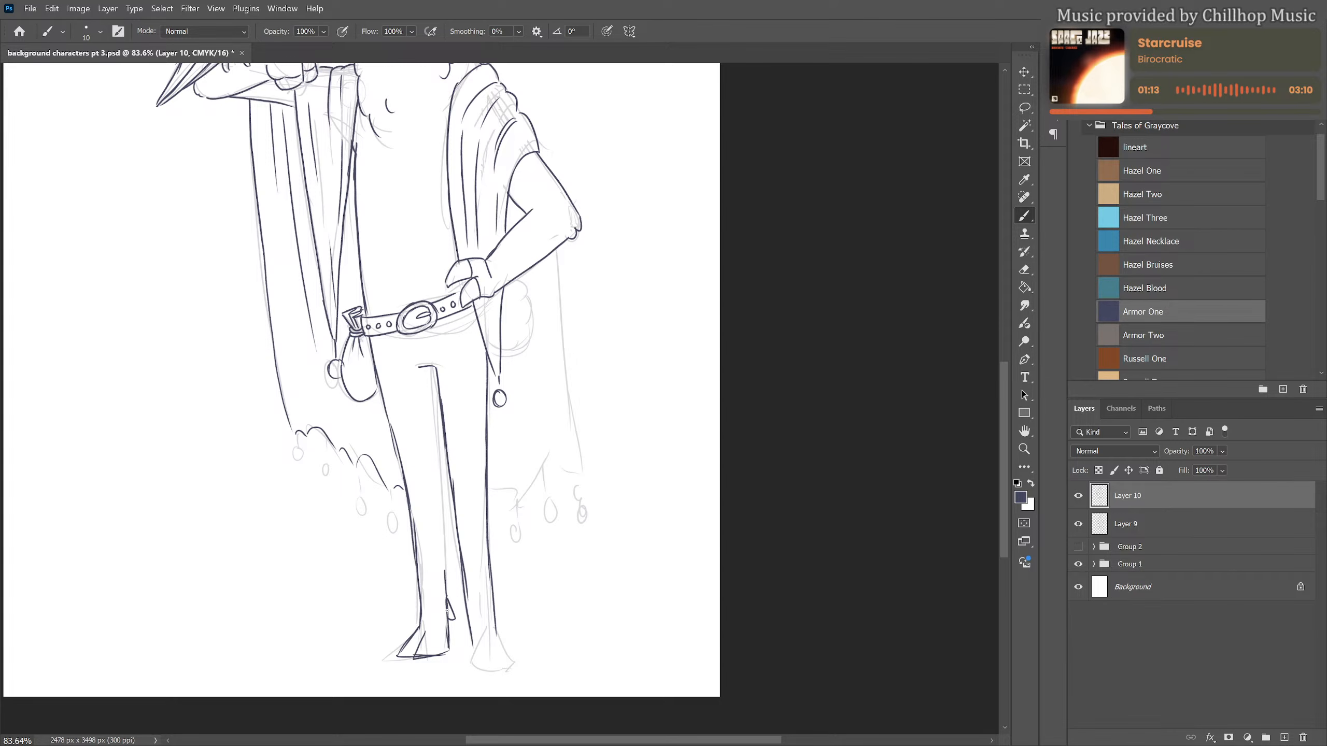
mouse_move(434, 365)
left_mouse_down()
mouse_move(443, 559)
mouse_move(443, 511)
mouse_move(470, 662)
mouse_move(488, 645)
mouse_move(498, 669)
mouse_move(496, 633)
mouse_move(507, 665)
mouse_move(474, 650)
mouse_move(509, 656)
left_mouse_up()
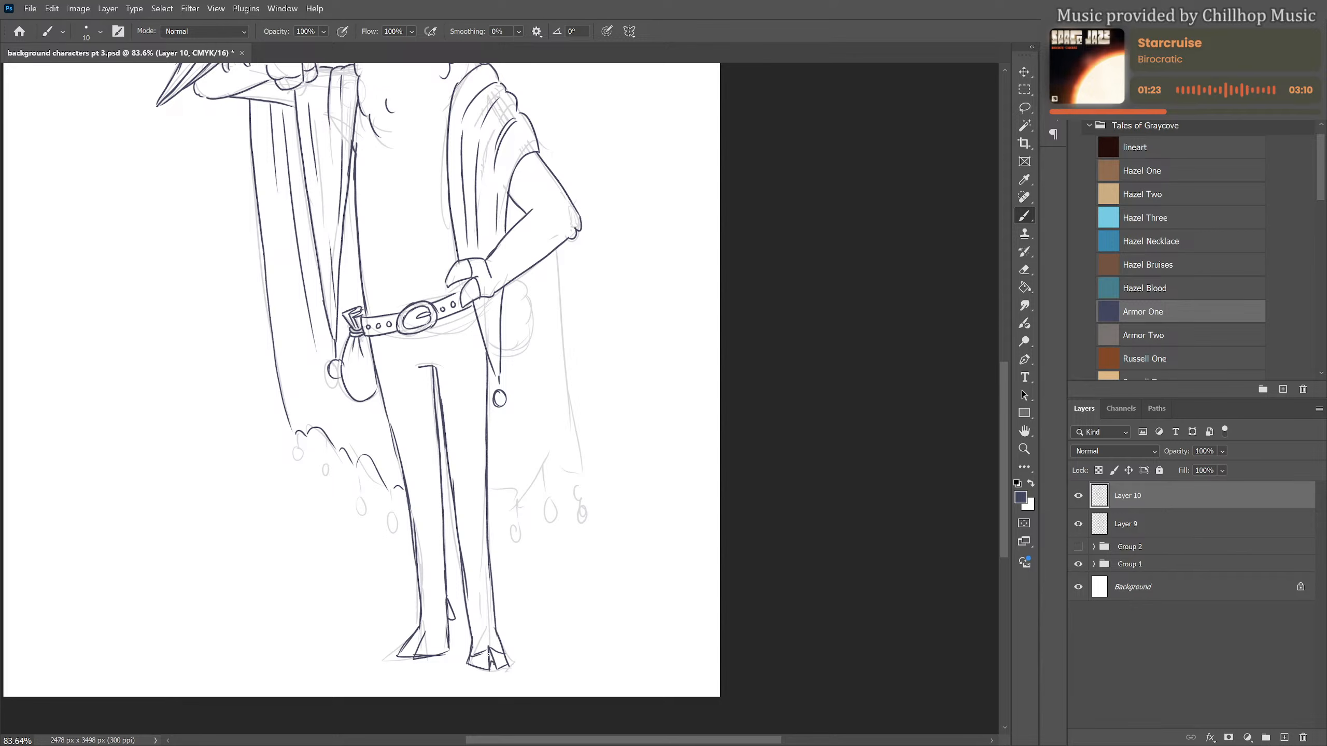
left_click_drag(428, 640, 451, 654)
Draw the scalloped hem, outer edge and folds of the cloak behind the bent arm, plus the fluffy tail at the hip
scroll(522, 575, "up", 5)
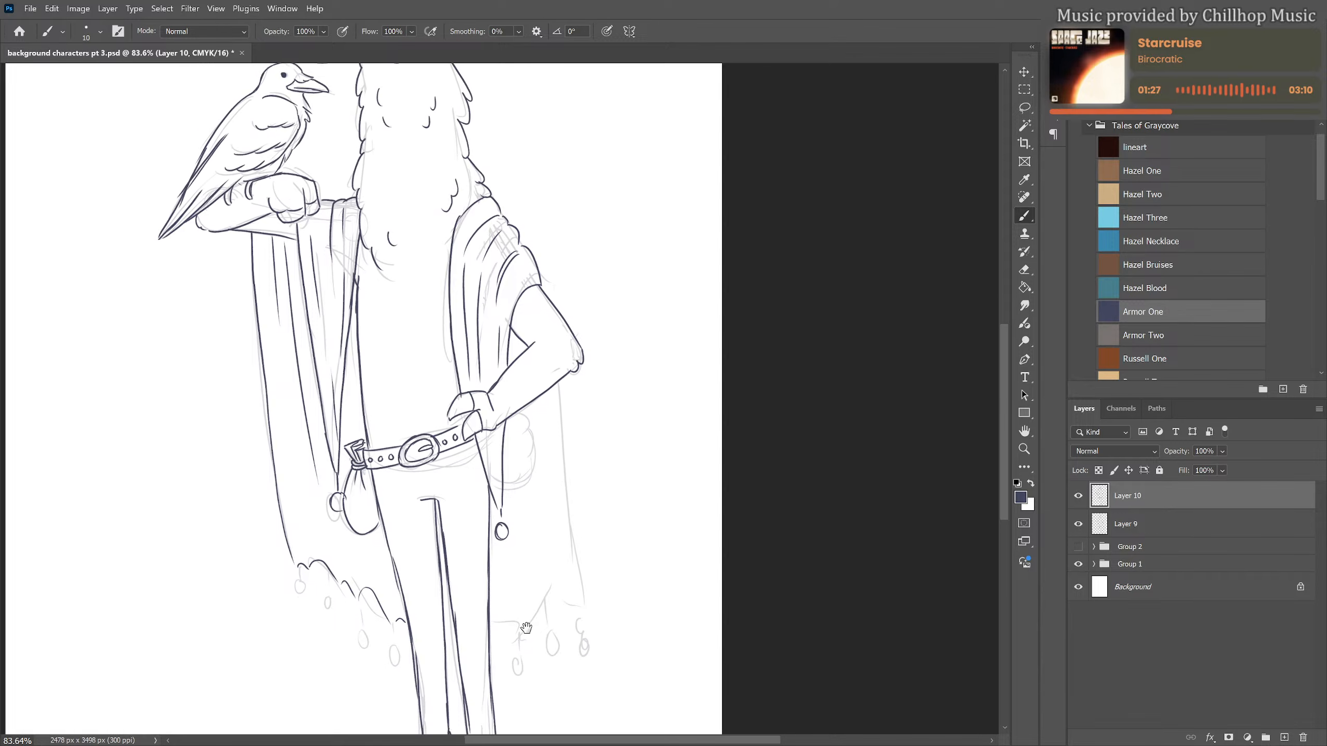
mouse_move(488, 627)
left_mouse_down()
mouse_move(517, 640)
mouse_move(547, 600)
mouse_move(576, 608)
left_mouse_up()
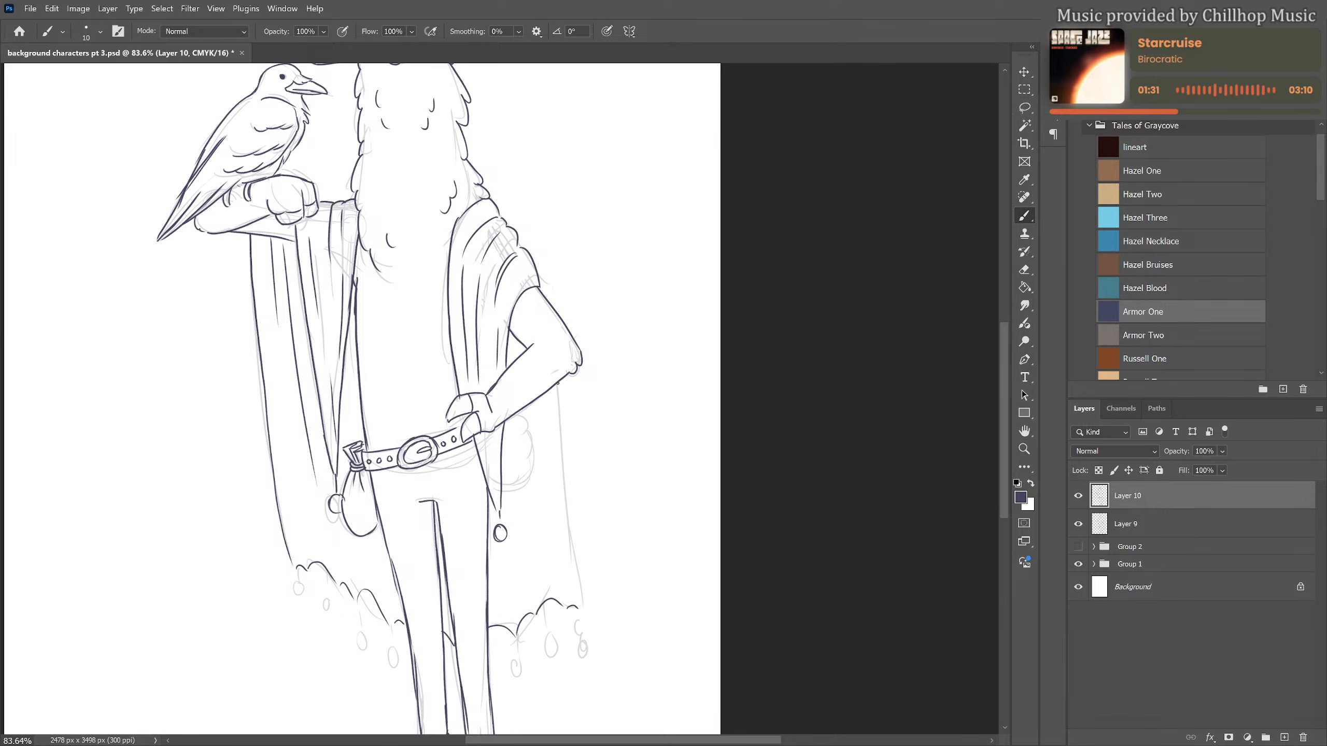
left_click_drag(558, 383, 580, 607)
mouse_move(542, 400)
left_mouse_down()
mouse_move(548, 494)
mouse_move(501, 489)
mouse_move(516, 481)
mouse_move(505, 422)
mouse_move(520, 469)
left_mouse_up()
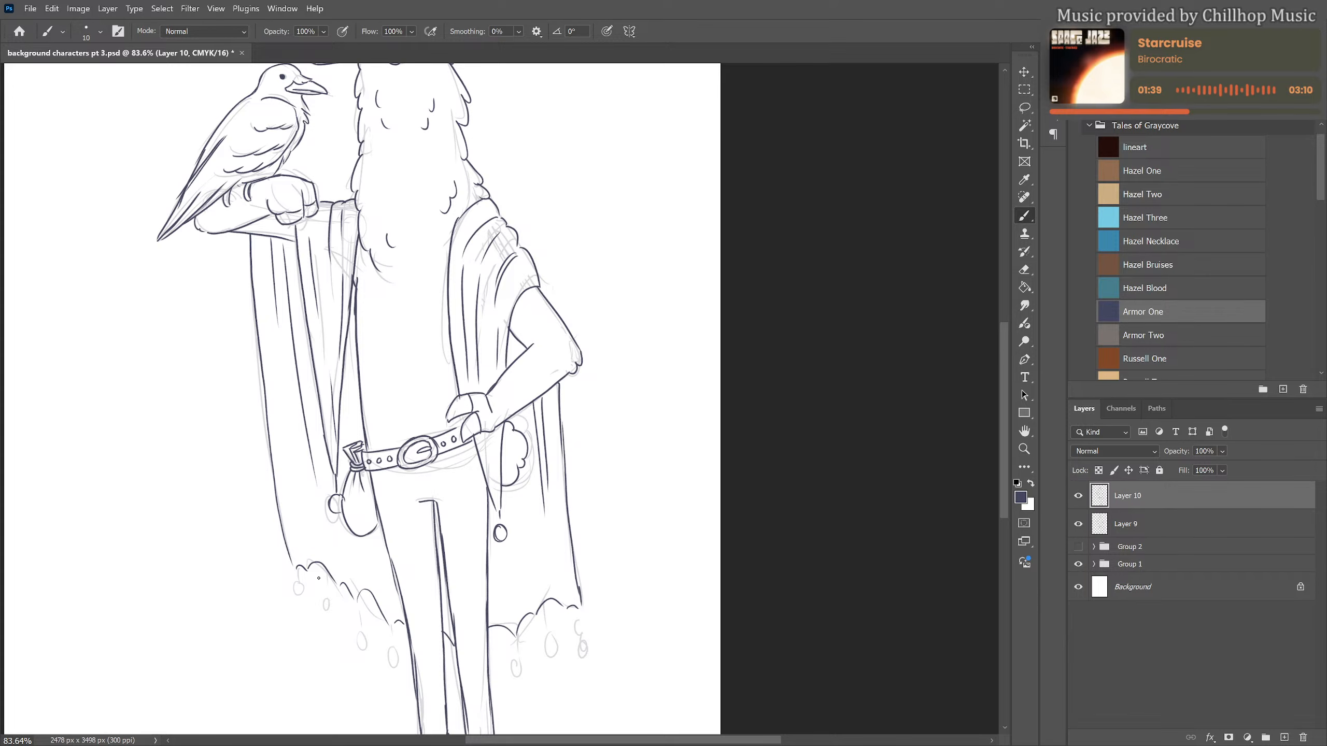
Hang short cords with small round beads along the scalloped hems on both sides of the cloak
mouse_move(296, 570)
left_mouse_down()
mouse_move(363, 636)
mouse_move(390, 646)
left_mouse_up()
left_click_drag(517, 634, 515, 657)
mouse_move(539, 615)
left_mouse_down()
mouse_move(536, 645)
mouse_move(581, 633)
left_mouse_up()
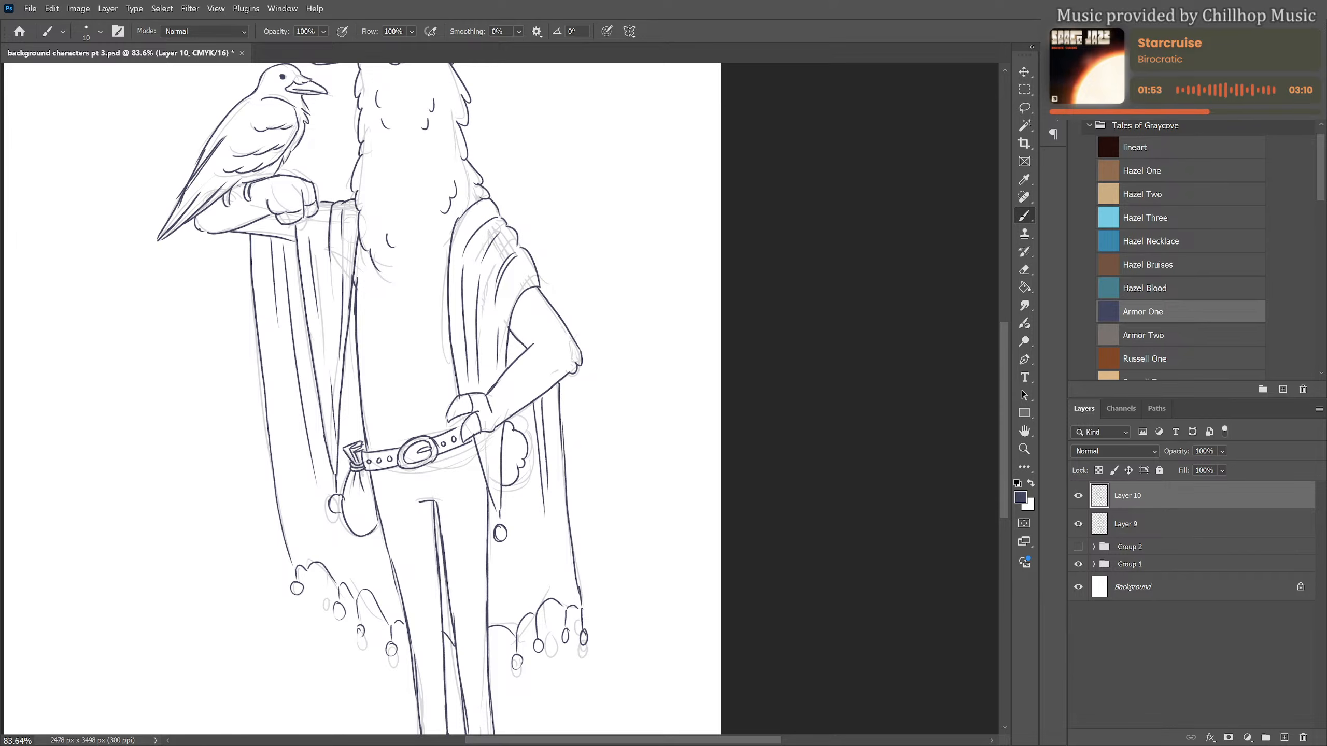
Hide the faded sketch on Layer 9 so that only the clean line art is displayed
scroll(664, 464, "down", 5)
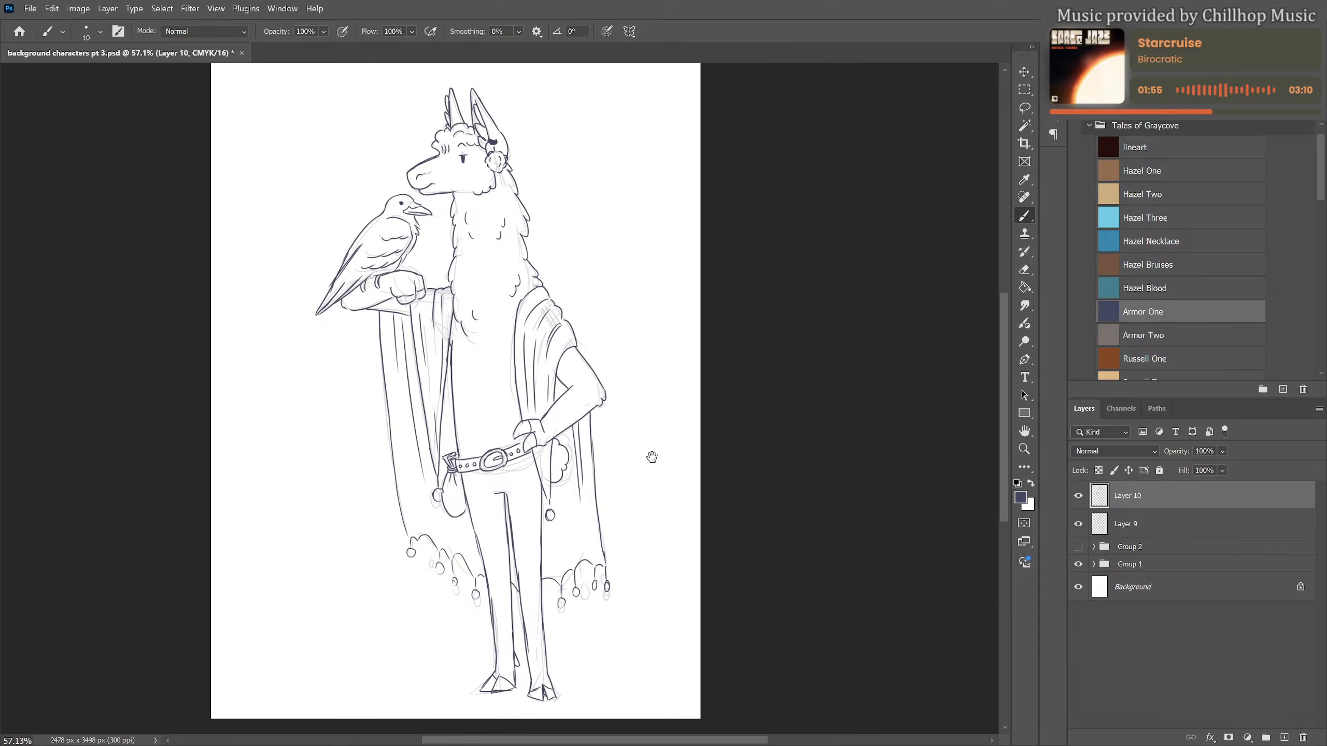
left_click_drag(651, 457, 557, 454)
scroll(591, 440, "down", 1)
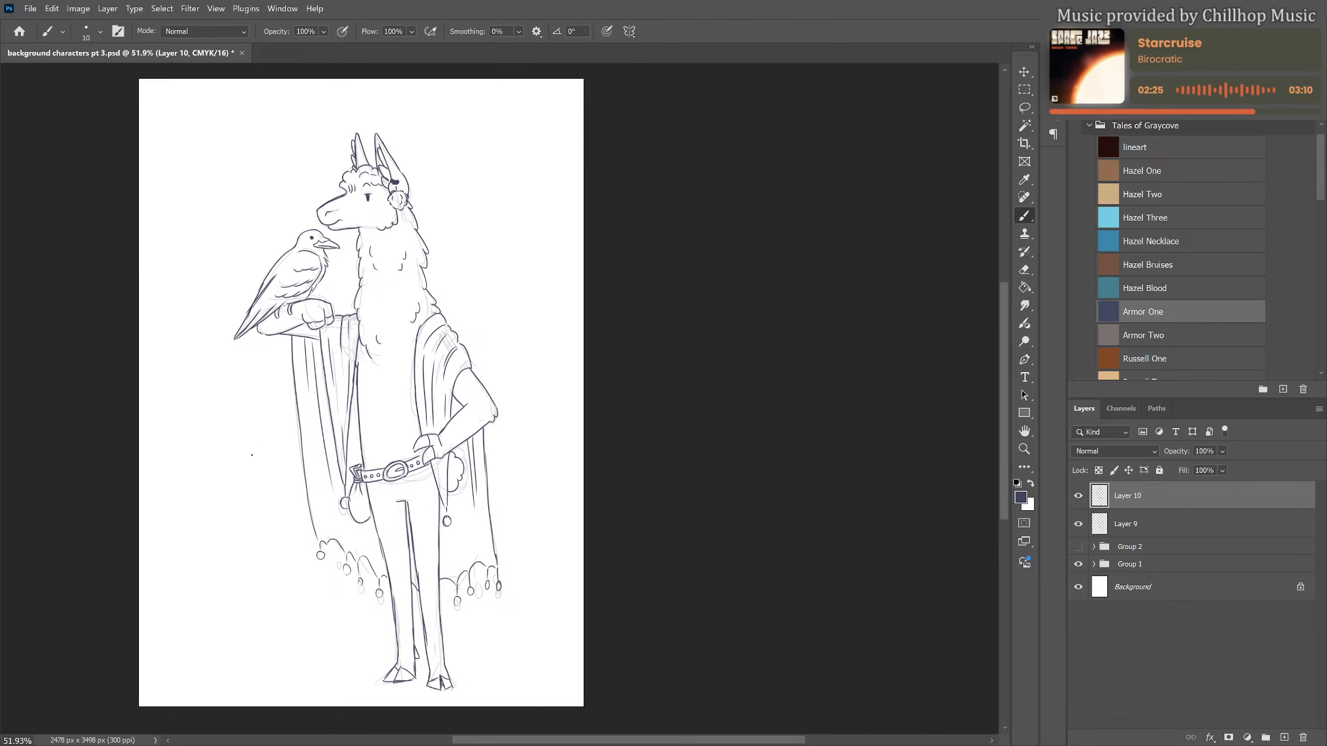
mouse_move(256, 449)
left_mouse_down()
mouse_move(289, 442)
mouse_move(293, 461)
mouse_move(317, 447)
left_mouse_up()
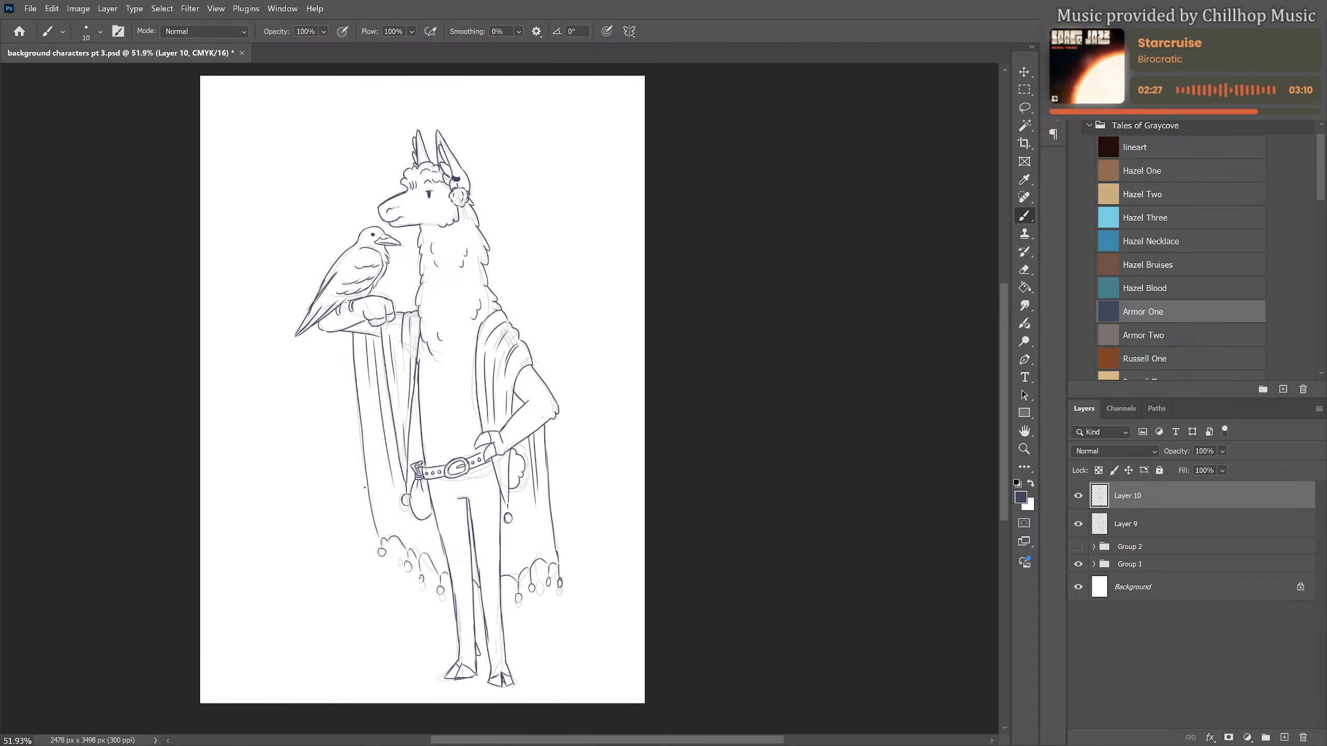
left_click(1078, 524)
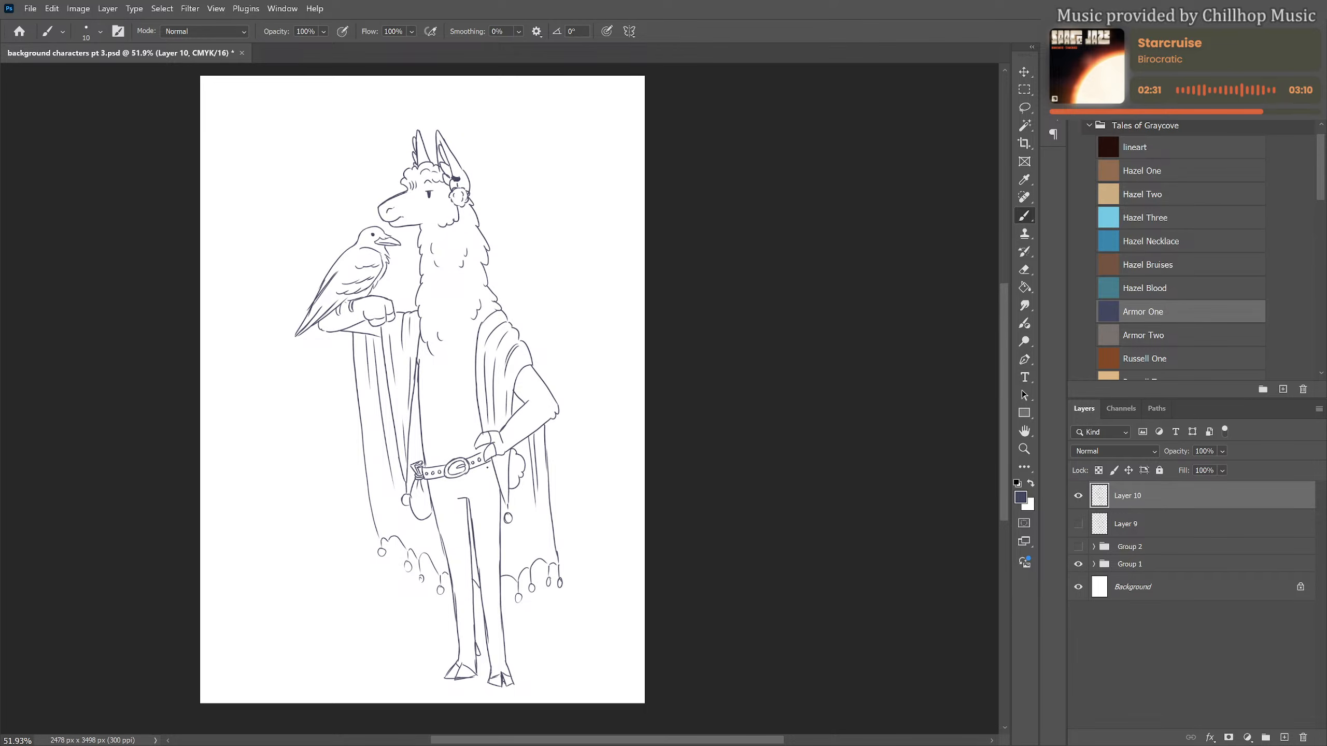
Draw a curved arrow pointing at the bird and handwrite the label "Night" above it
scroll(476, 468, "up", 1)
scroll(436, 497, "down", 1)
scroll(436, 497, "up", 1)
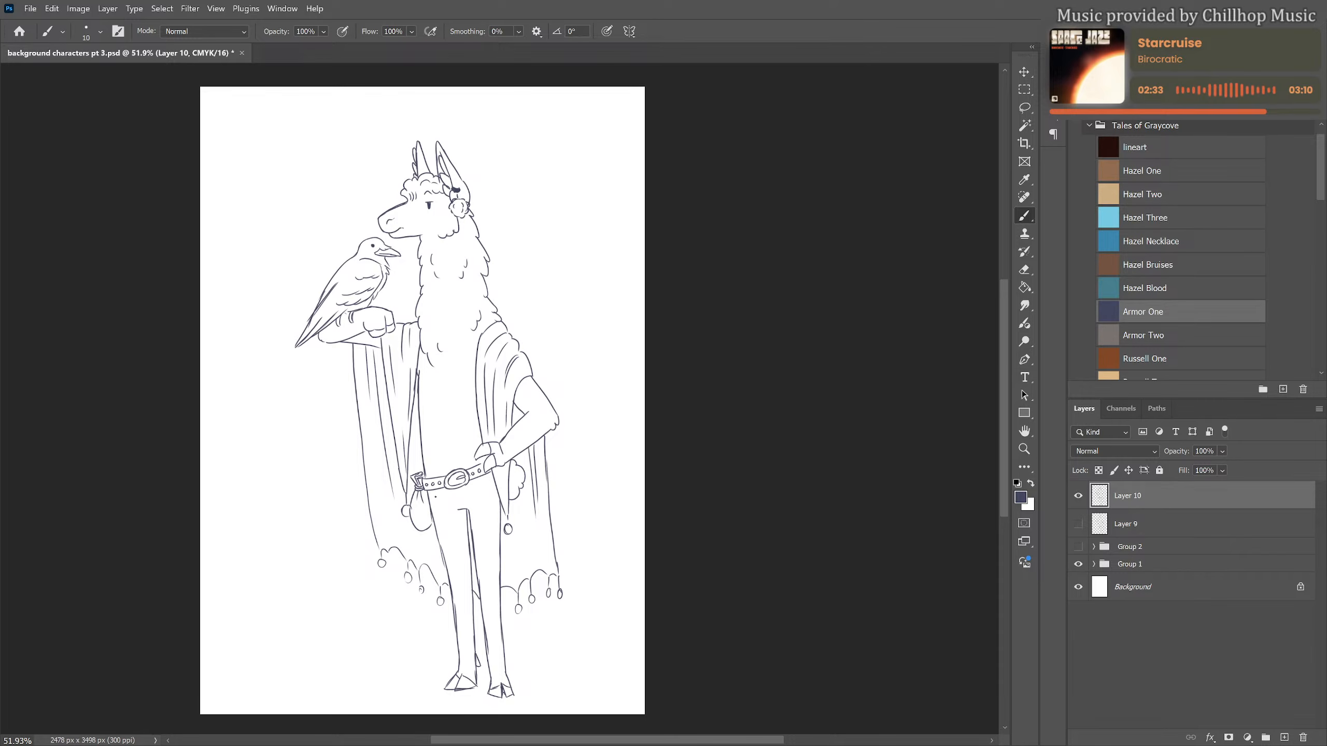
left_click_drag(302, 166, 325, 256)
key("ctrl+z")
left_click_drag(292, 205, 331, 264)
mouse_move(266, 176)
left_mouse_down()
mouse_move(277, 162)
mouse_move(277, 191)
mouse_move(295, 178)
left_mouse_up()
left_click_drag(293, 169, 308, 164)
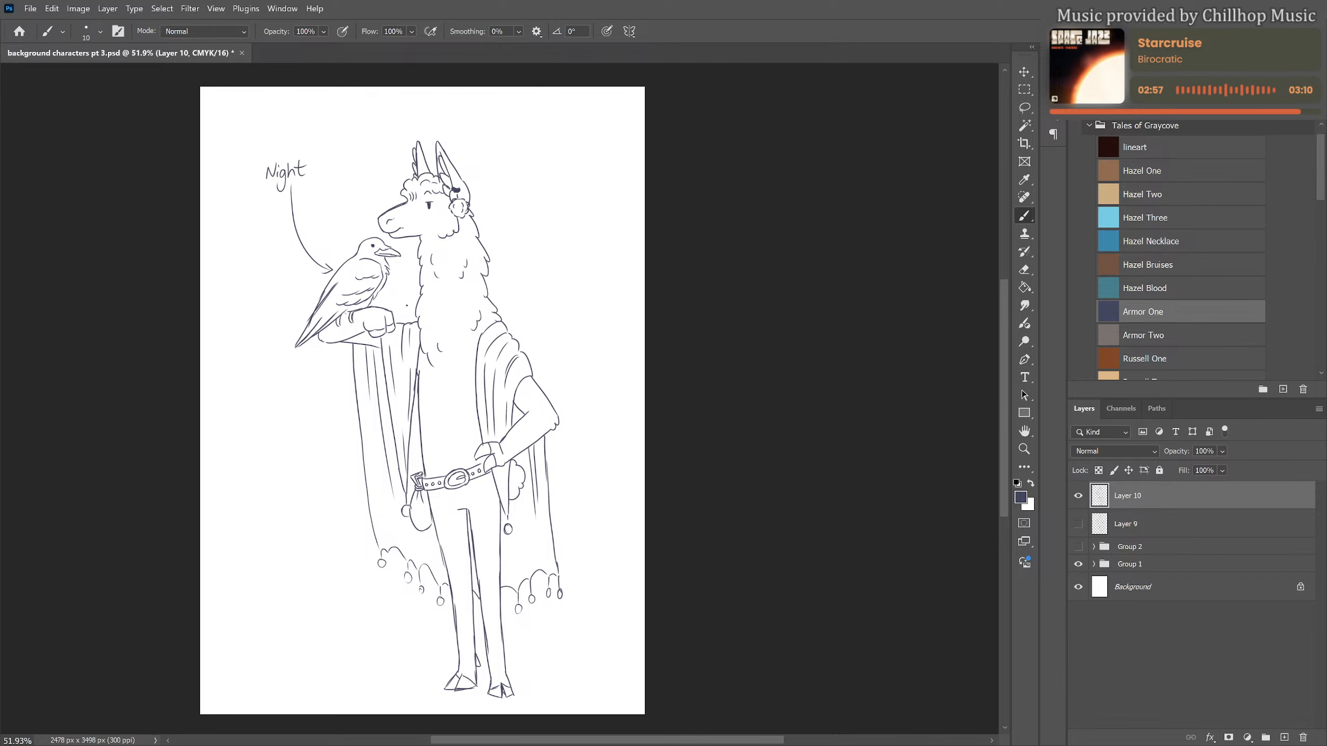
Draw irregular coat spots on the llama's neck, chest, side, both forearms and both legs
scroll(534, 289, "down", 2)
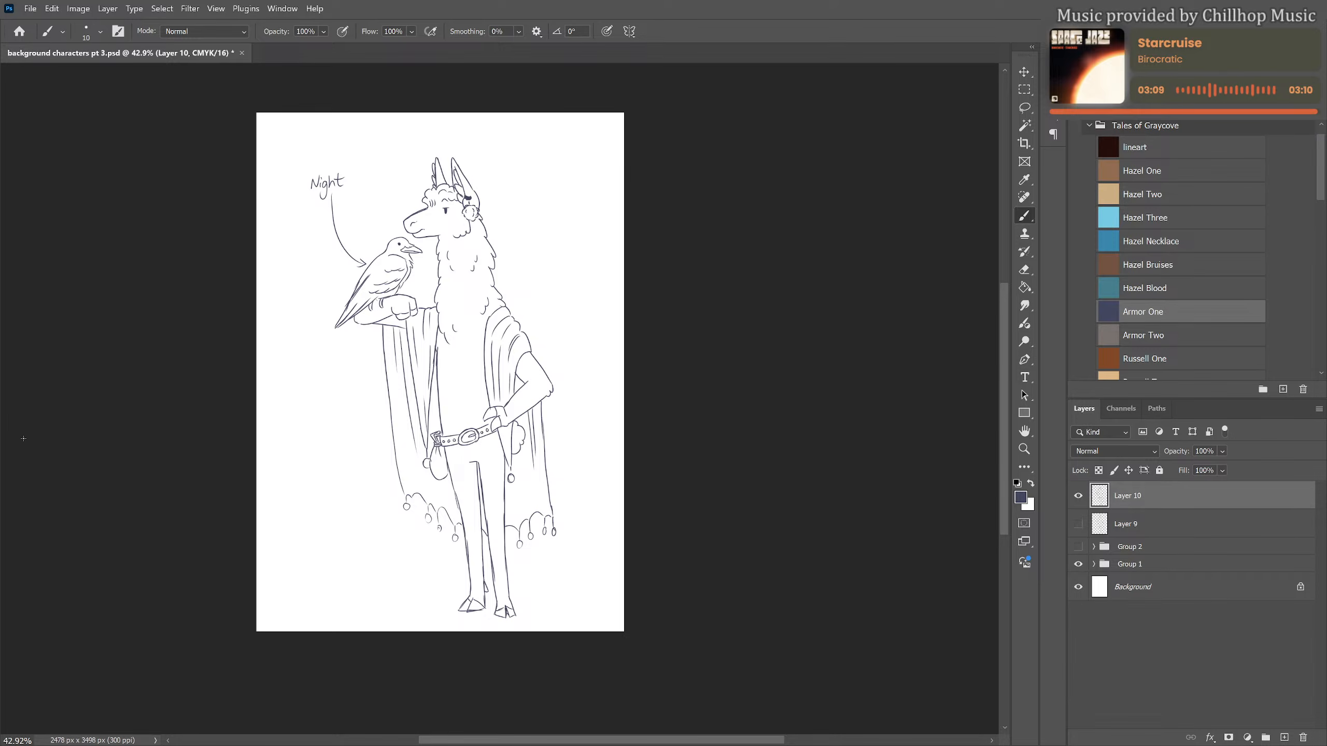
scroll(472, 295, "up", 2)
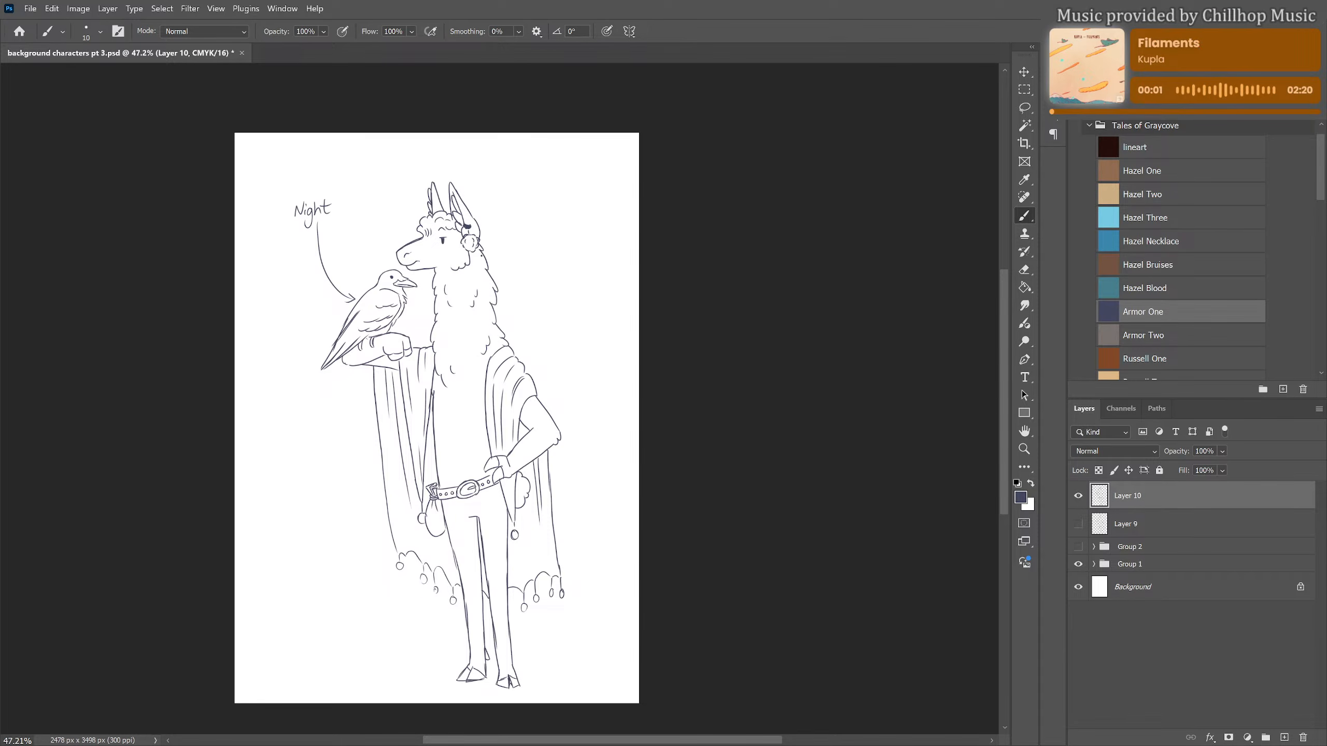
left_click_drag(481, 262, 478, 339)
left_click_drag(474, 368, 472, 383)
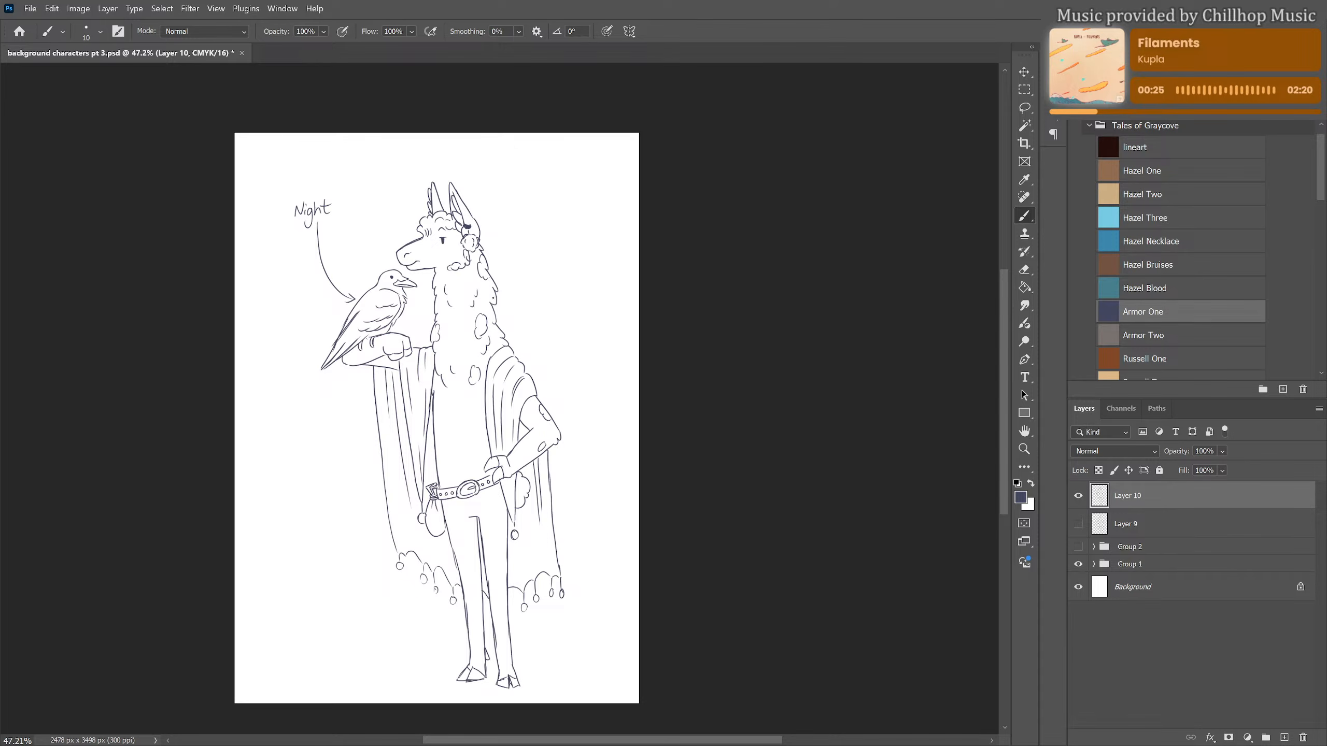
left_click_drag(469, 281, 465, 297)
mouse_move(503, 540)
left_mouse_down()
mouse_move(501, 557)
mouse_move(465, 575)
mouse_move(499, 604)
mouse_move(505, 616)
mouse_move(477, 609)
mouse_move(506, 644)
left_mouse_up()
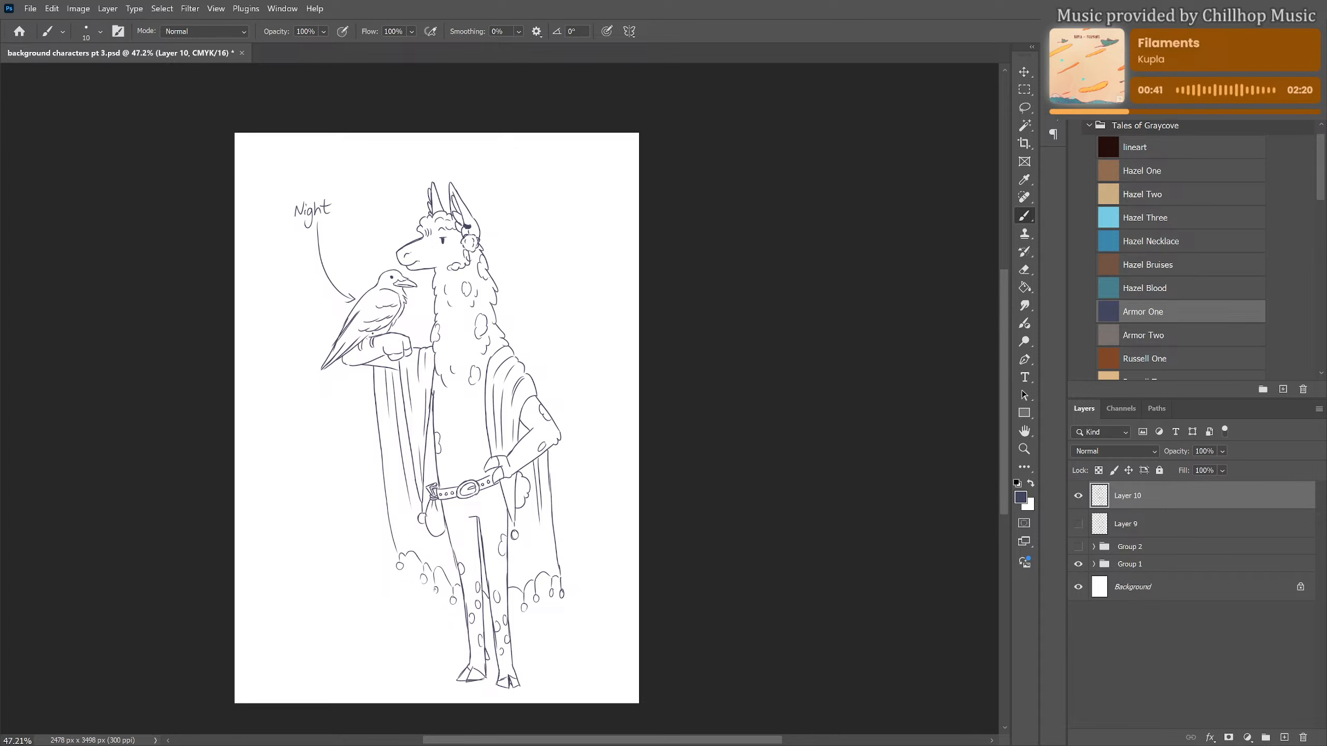
left_click_drag(354, 352, 352, 358)
left_click_drag(555, 437, 552, 425)
Add a coat spot to the llama's cheek and draw over the line under its muzzle
scroll(517, 358, "down", 3)
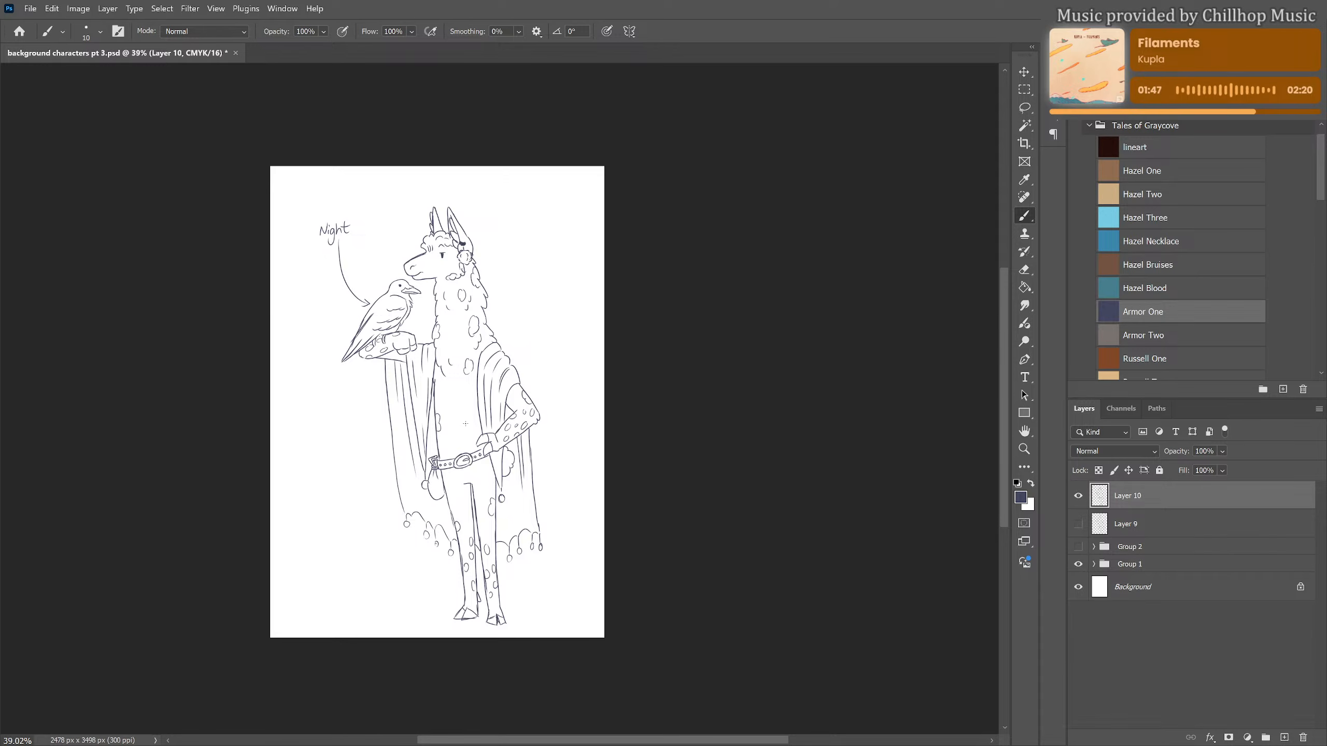
scroll(425, 260, "up", 1)
scroll(425, 276, "up", 6)
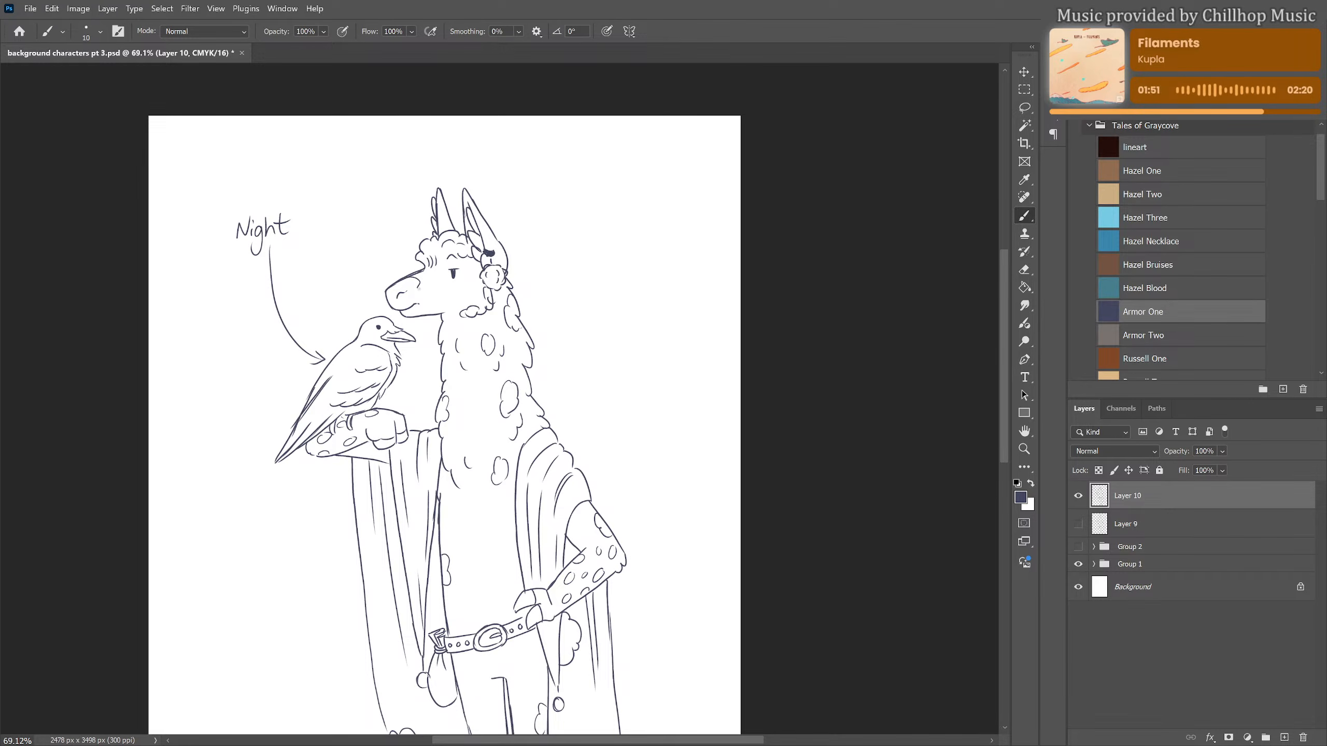
left_click_drag(418, 312, 439, 313)
left_click_drag(472, 299, 478, 294)
scroll(545, 201, "down", 1)
scroll(529, 196, "down", 3)
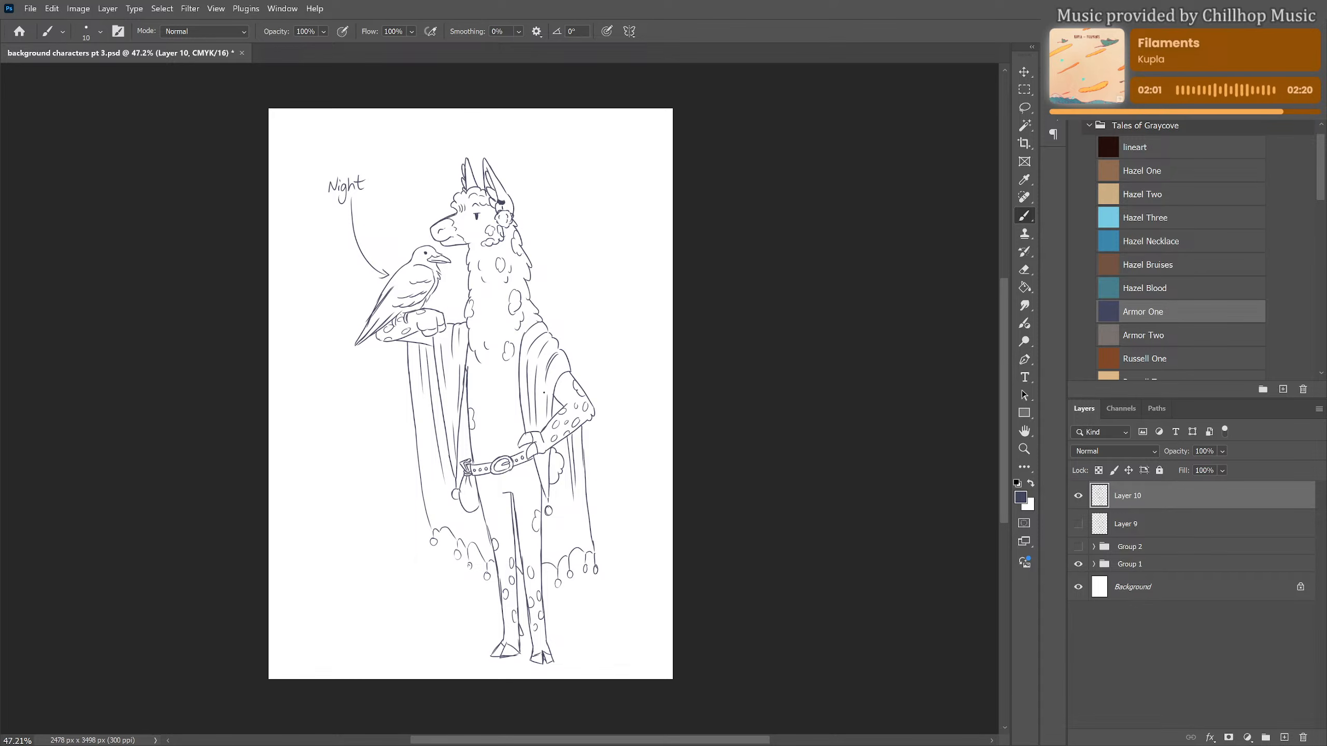
scroll(545, 393, "up", 1)
scroll(545, 393, "up", 2)
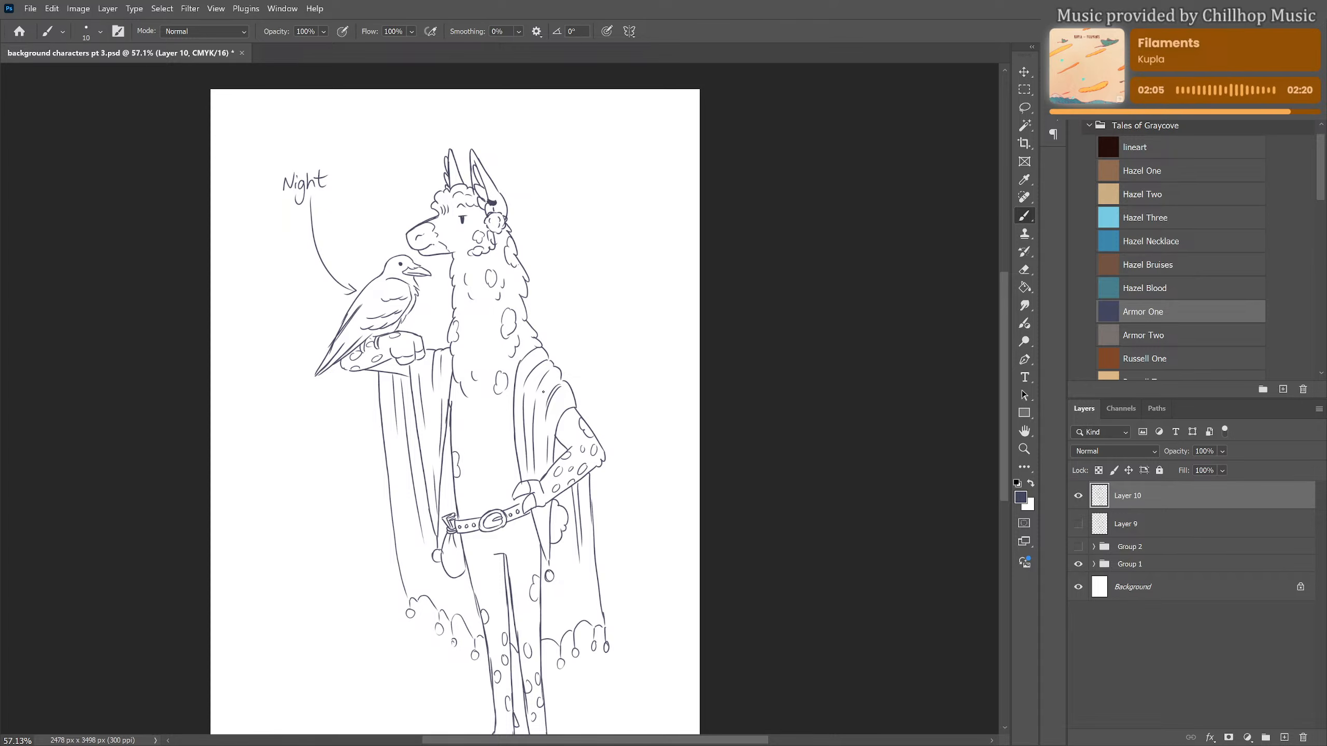
key("e")
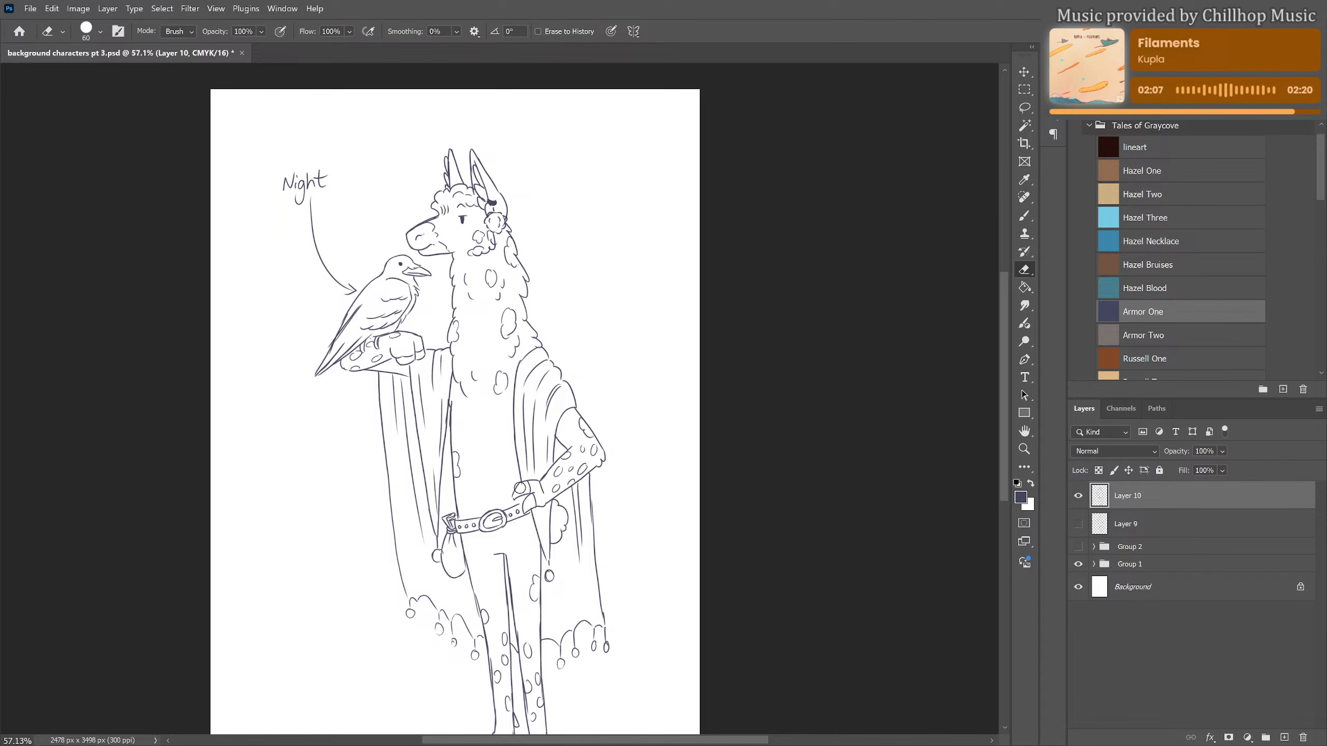
key("bracketleft")
key("bracketleft")
key("bracketleft")
key("bracketleft")
key("bracketleft")
key("bracketleft")
key("b")
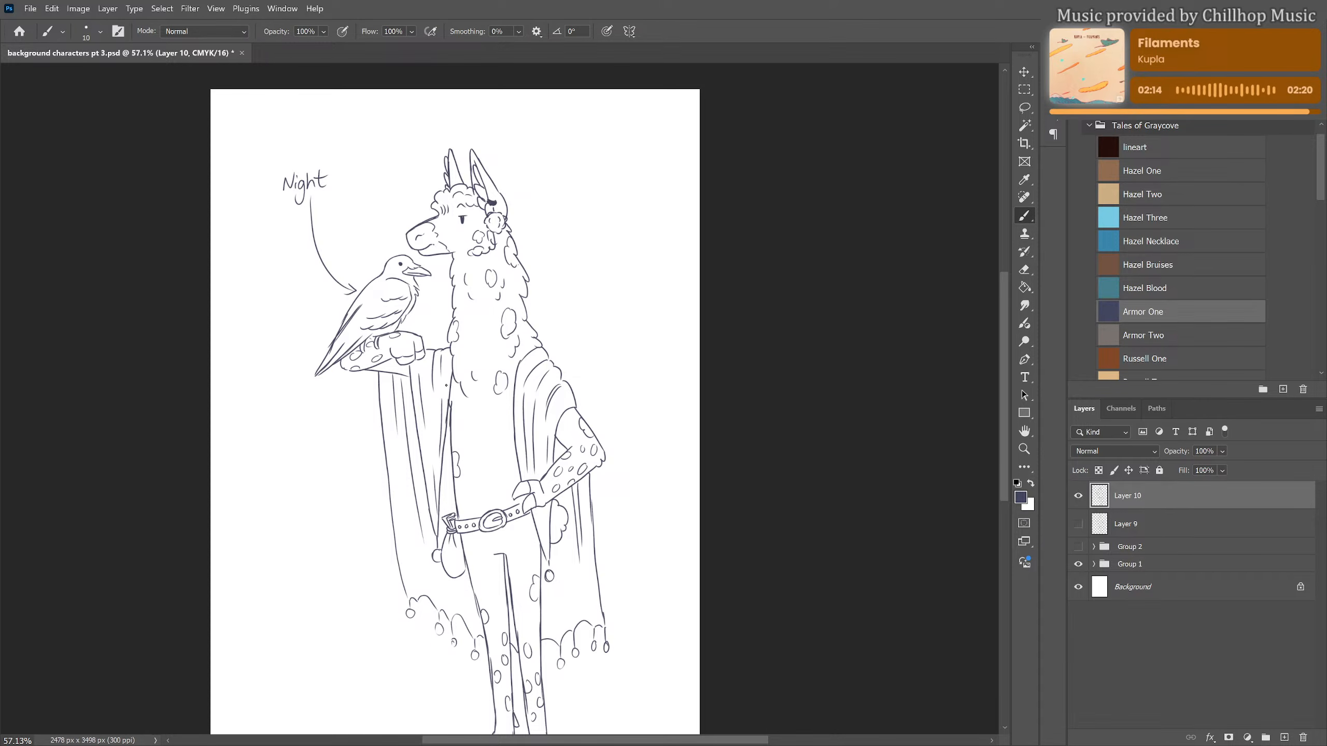
Handwrite the llama's name "Jueau Rem Sera" on three lines in the empty area beside its legs
scroll(596, 307, "down", 3)
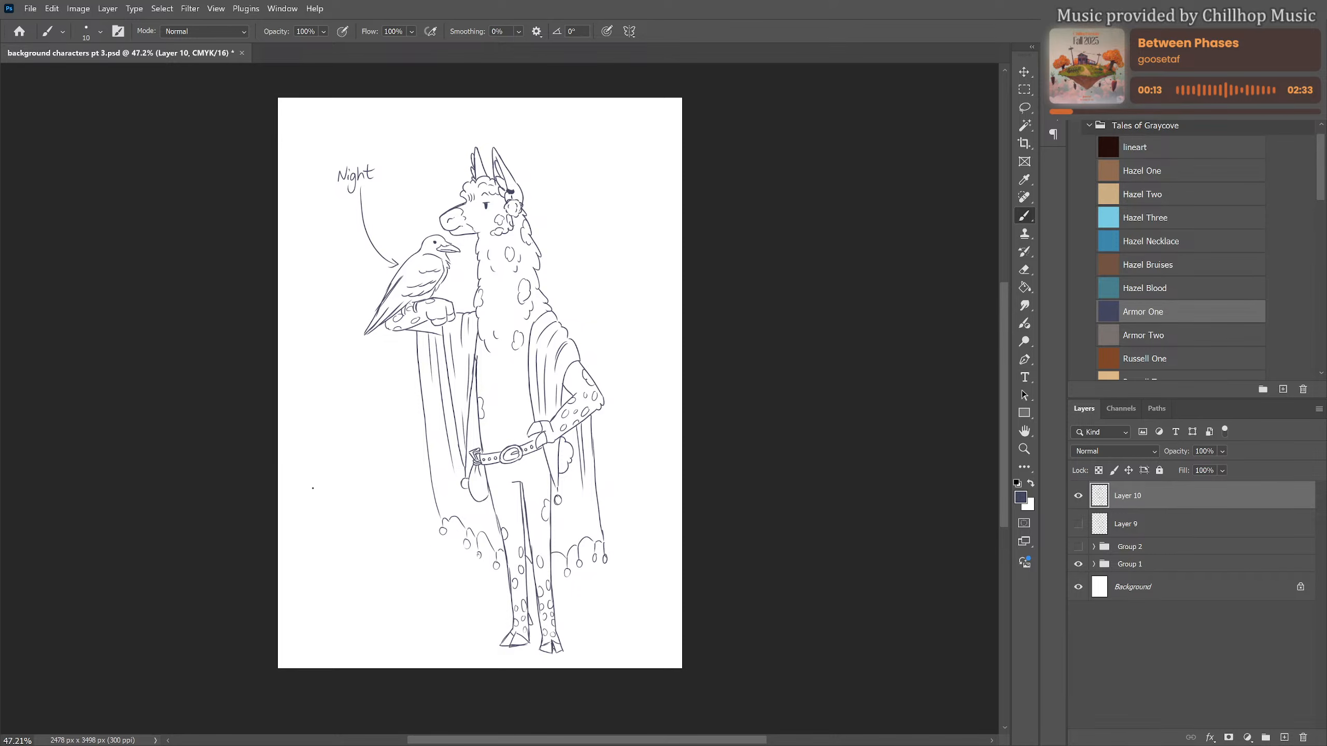
mouse_move(310, 487)
left_mouse_down()
mouse_move(335, 480)
mouse_move(316, 508)
left_mouse_up()
left_click(330, 499)
left_click_drag(329, 494, 372, 495)
mouse_move(317, 521)
left_mouse_down()
mouse_move(315, 540)
mouse_move(360, 532)
mouse_move(327, 558)
mouse_move(380, 547)
left_mouse_up()
left_click(362, 527)
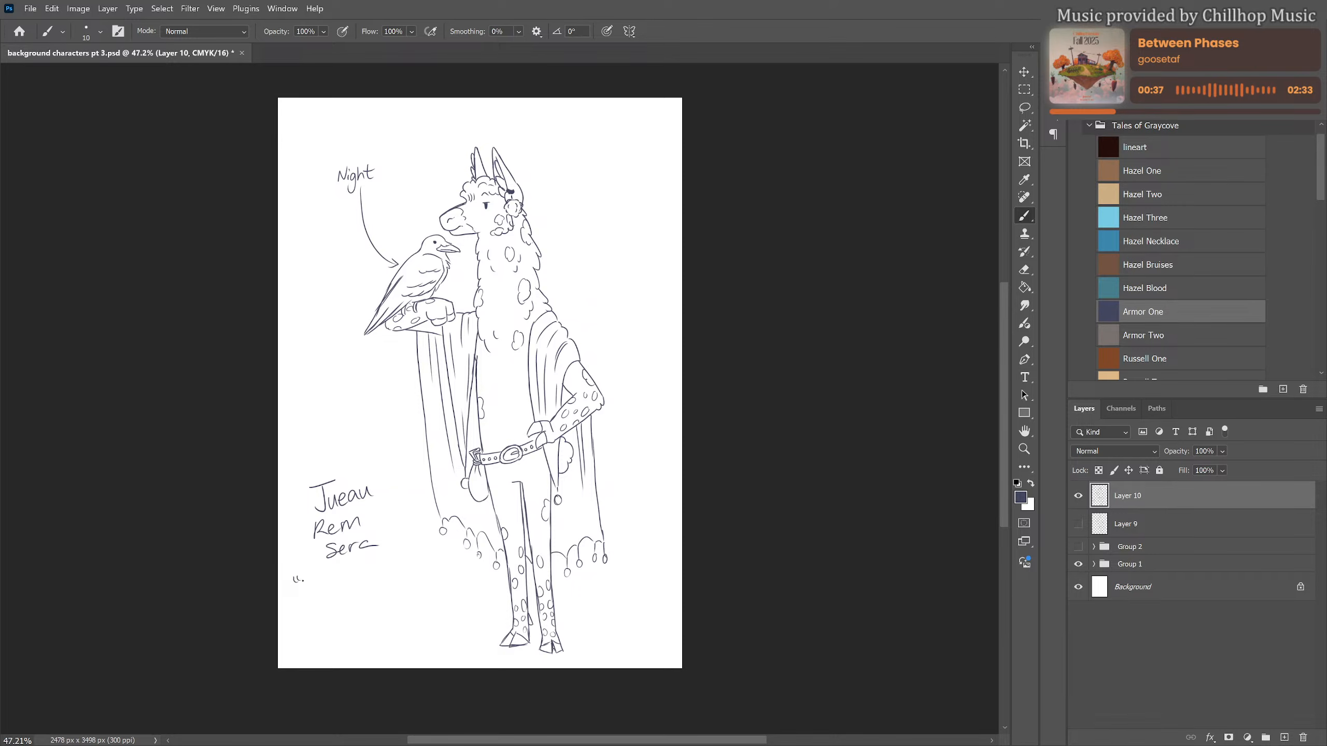
Handwrite the quoted nickname "The Night Bean" on a rising line below the llama's name
left_click_drag(305, 577, 318, 576)
mouse_move(312, 578)
left_mouse_down()
mouse_move(312, 595)
mouse_move(367, 567)
mouse_move(378, 586)
mouse_move(404, 568)
left_mouse_up()
left_click_drag(397, 561, 450, 552)
left_click_drag(452, 547, 451, 552)
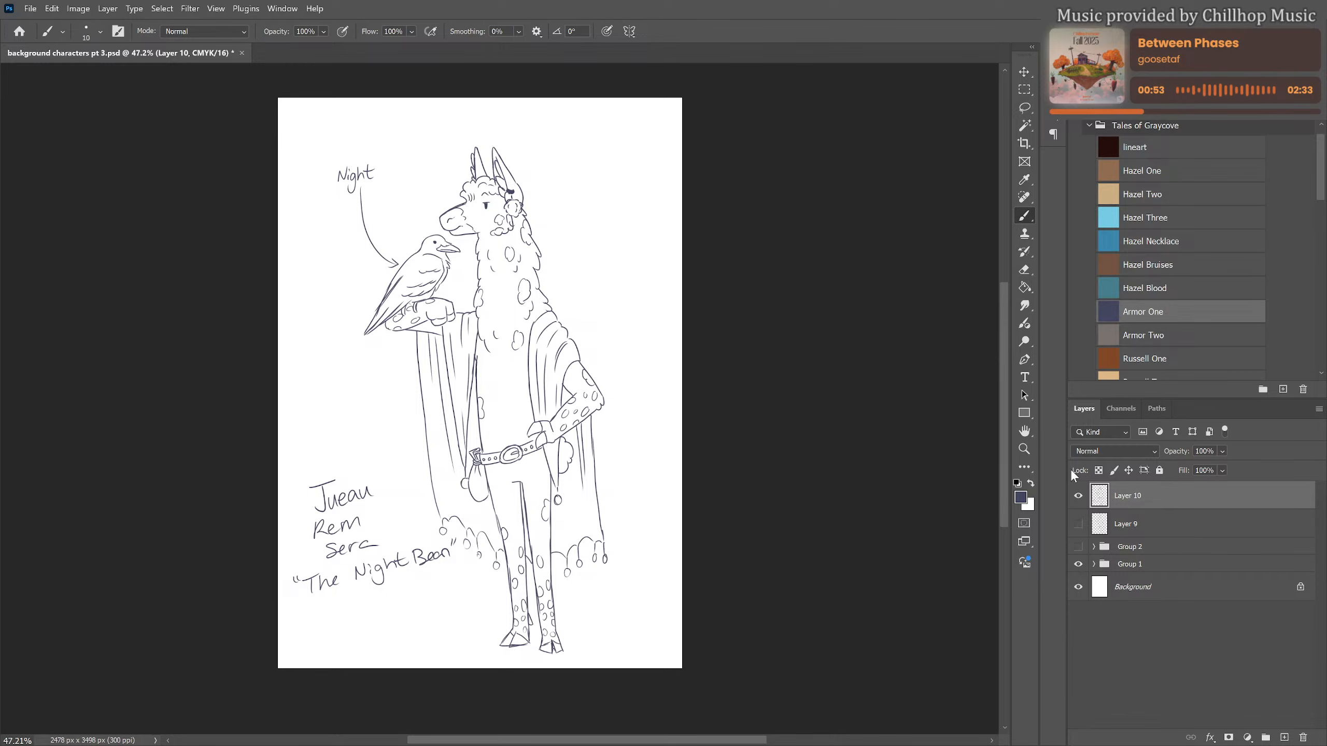
Look at the earlier character page in Group 2 in place of Layer 10, and return to the llama drawing
left_click(1078, 496)
left_click(1078, 546)
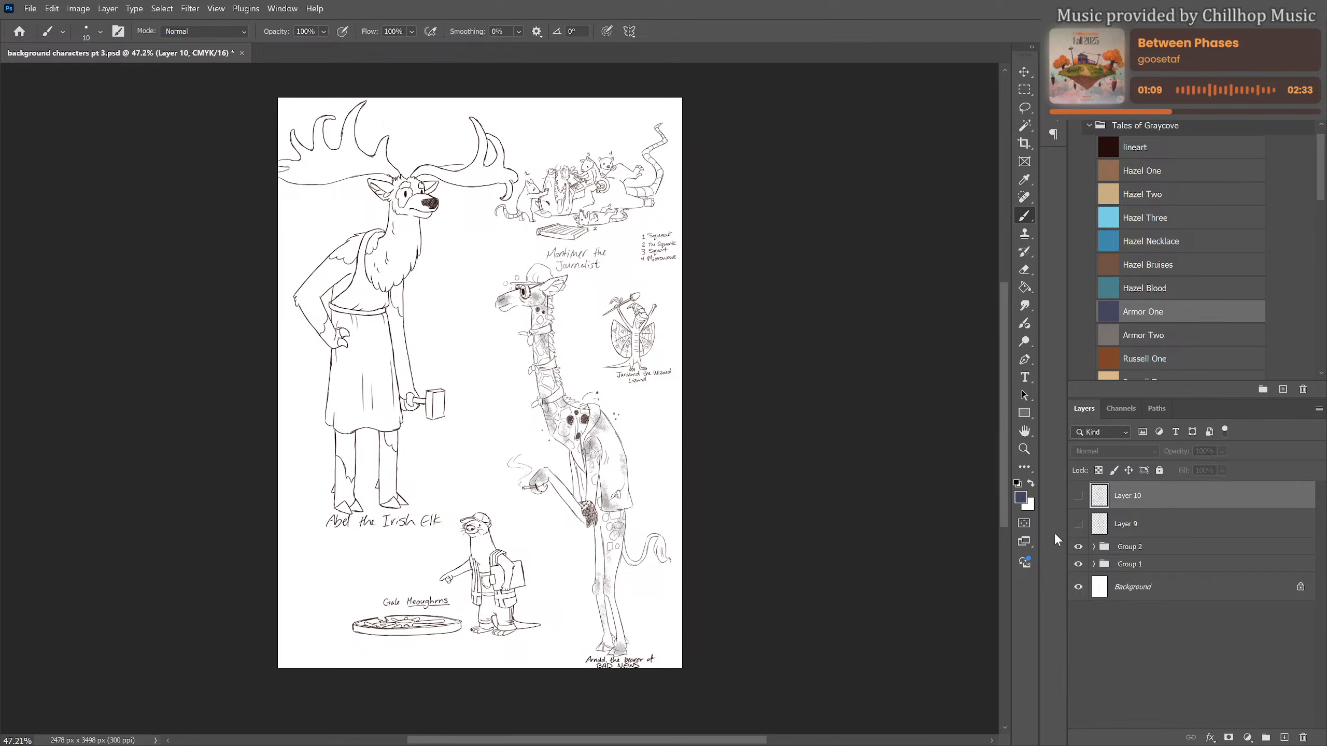
left_click(1078, 546)
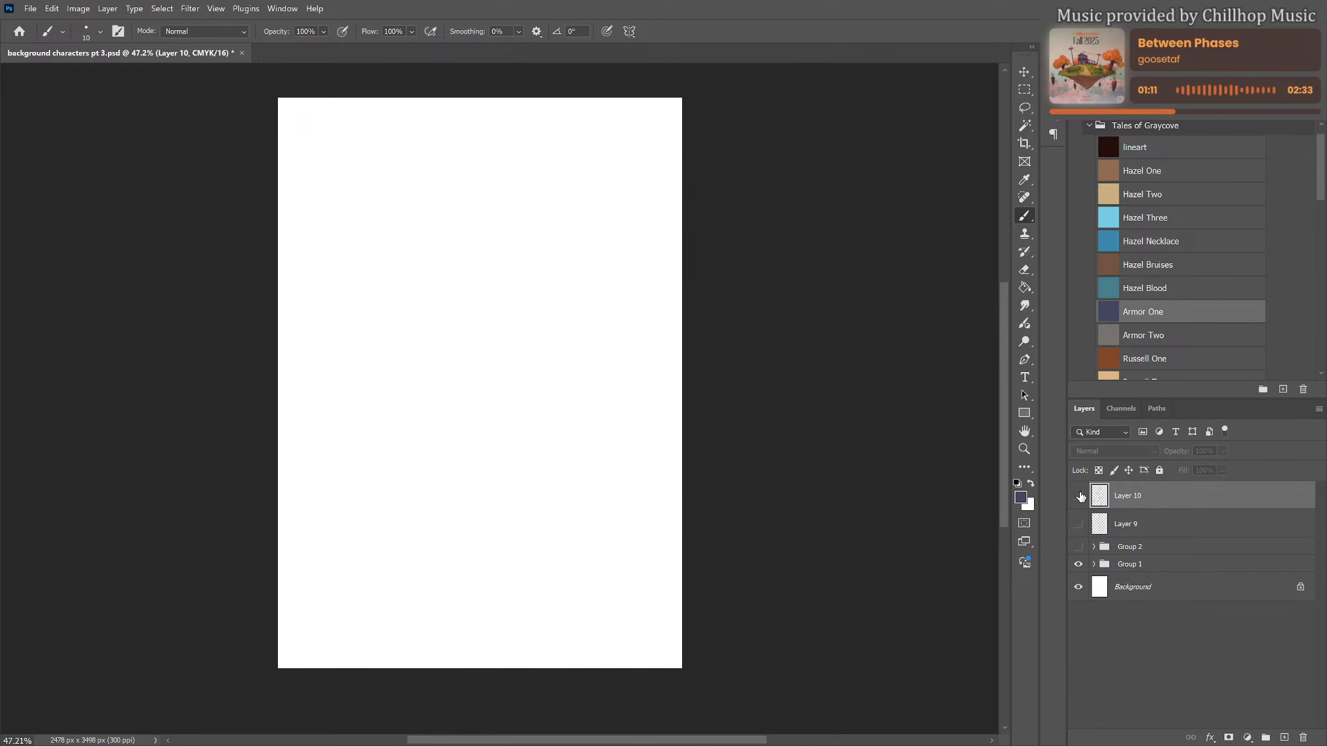
left_click(1079, 496)
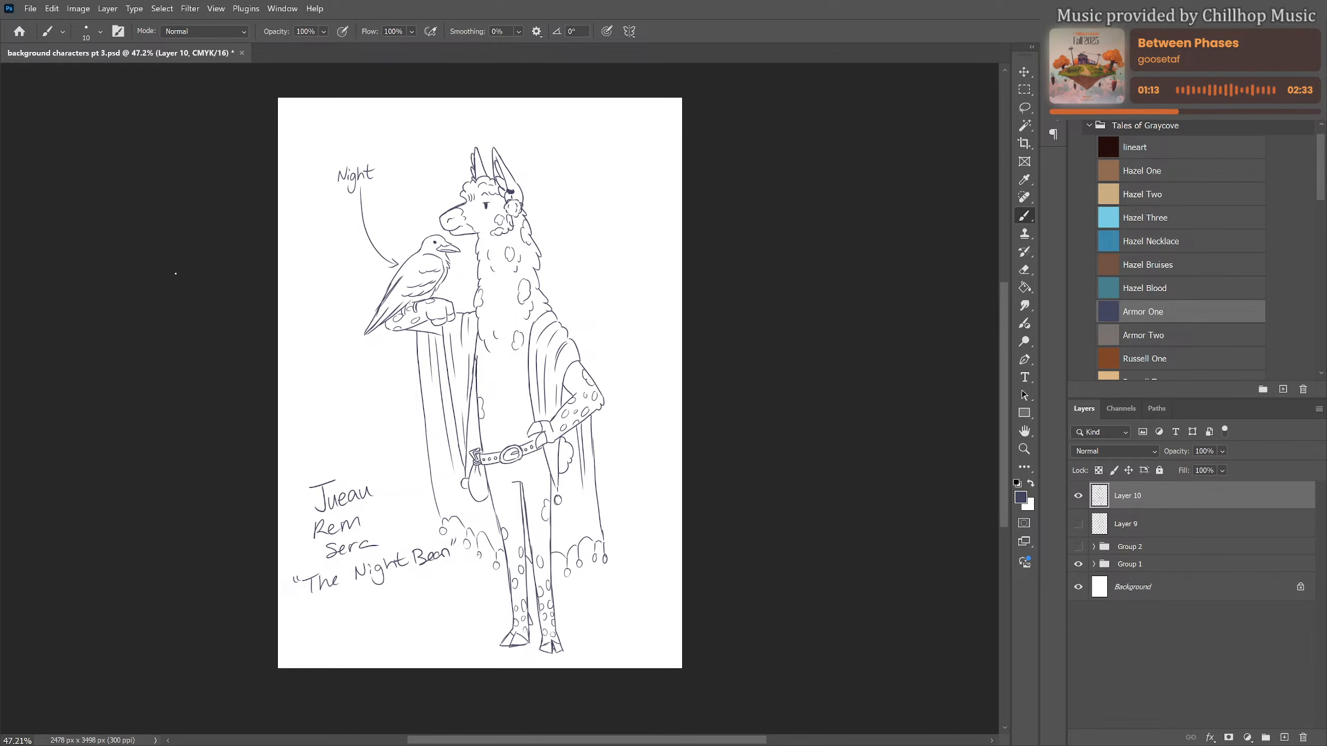
Save the document with the finished llama page
left_click(30, 9)
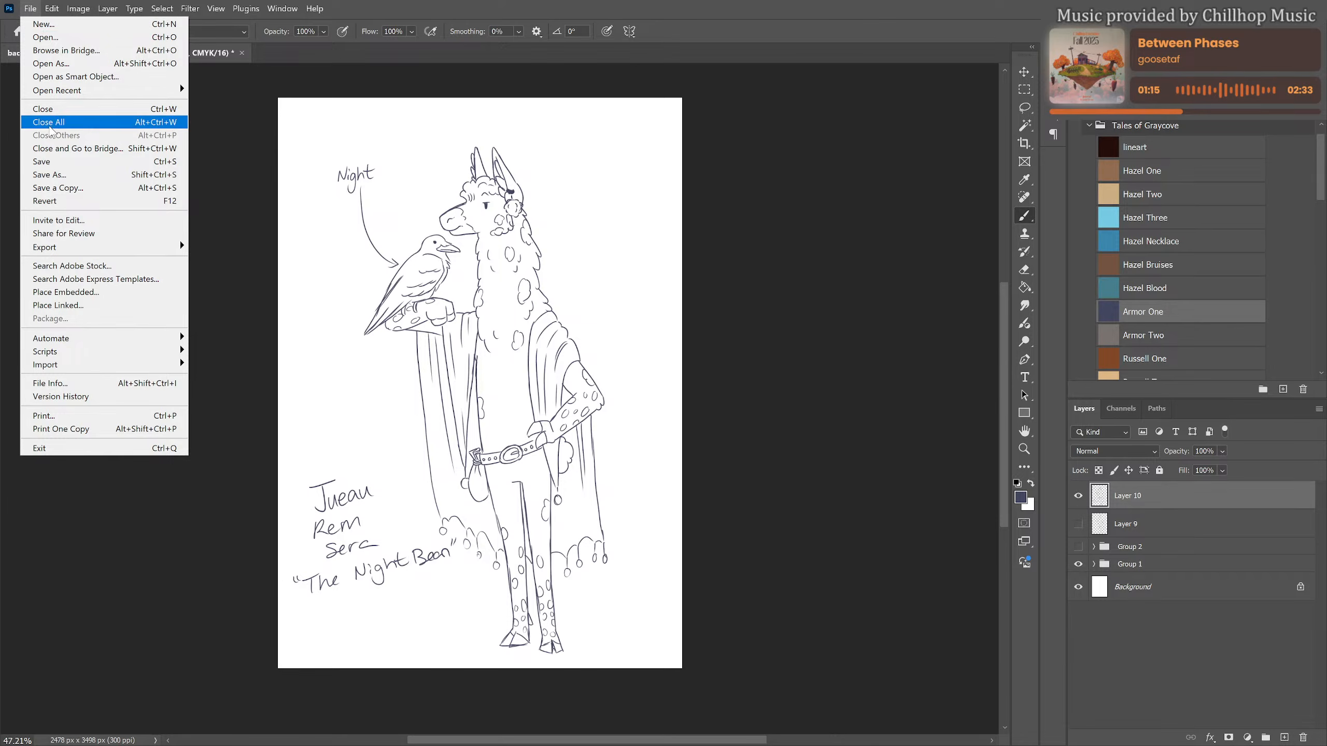
left_click(99, 163)
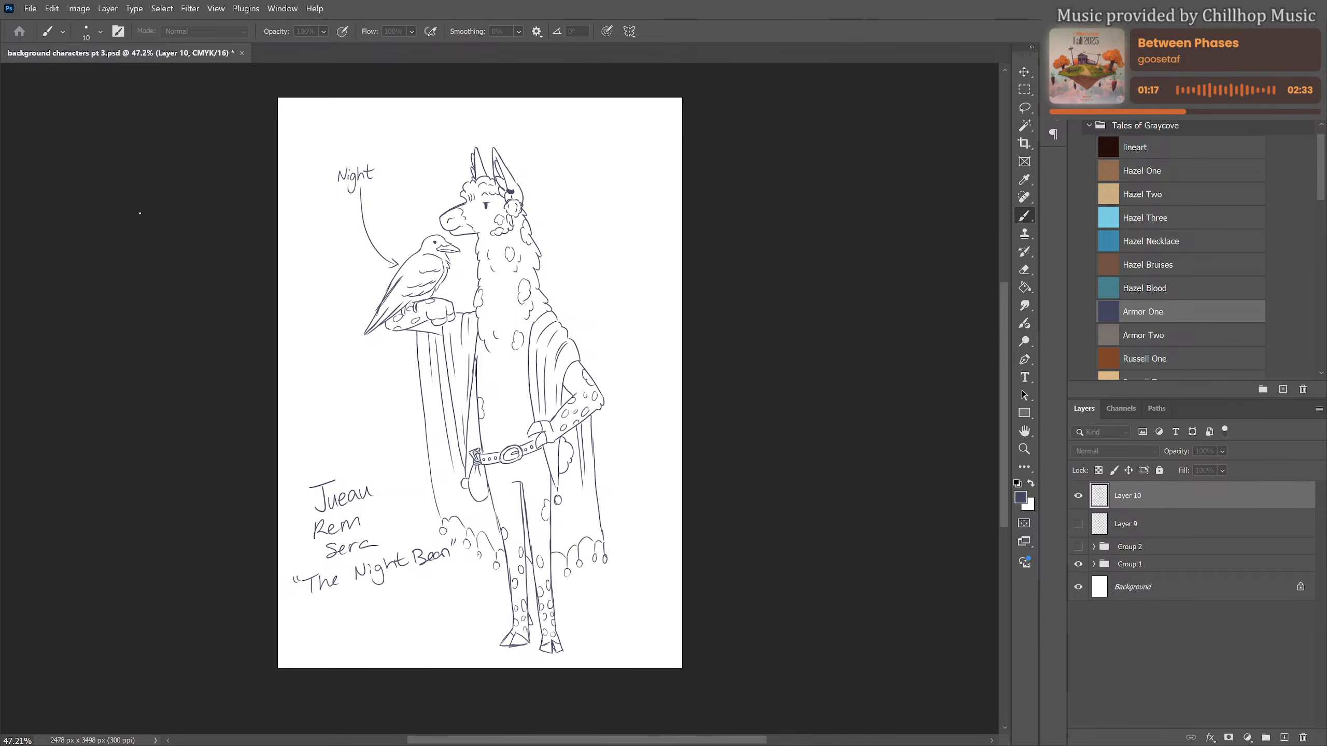